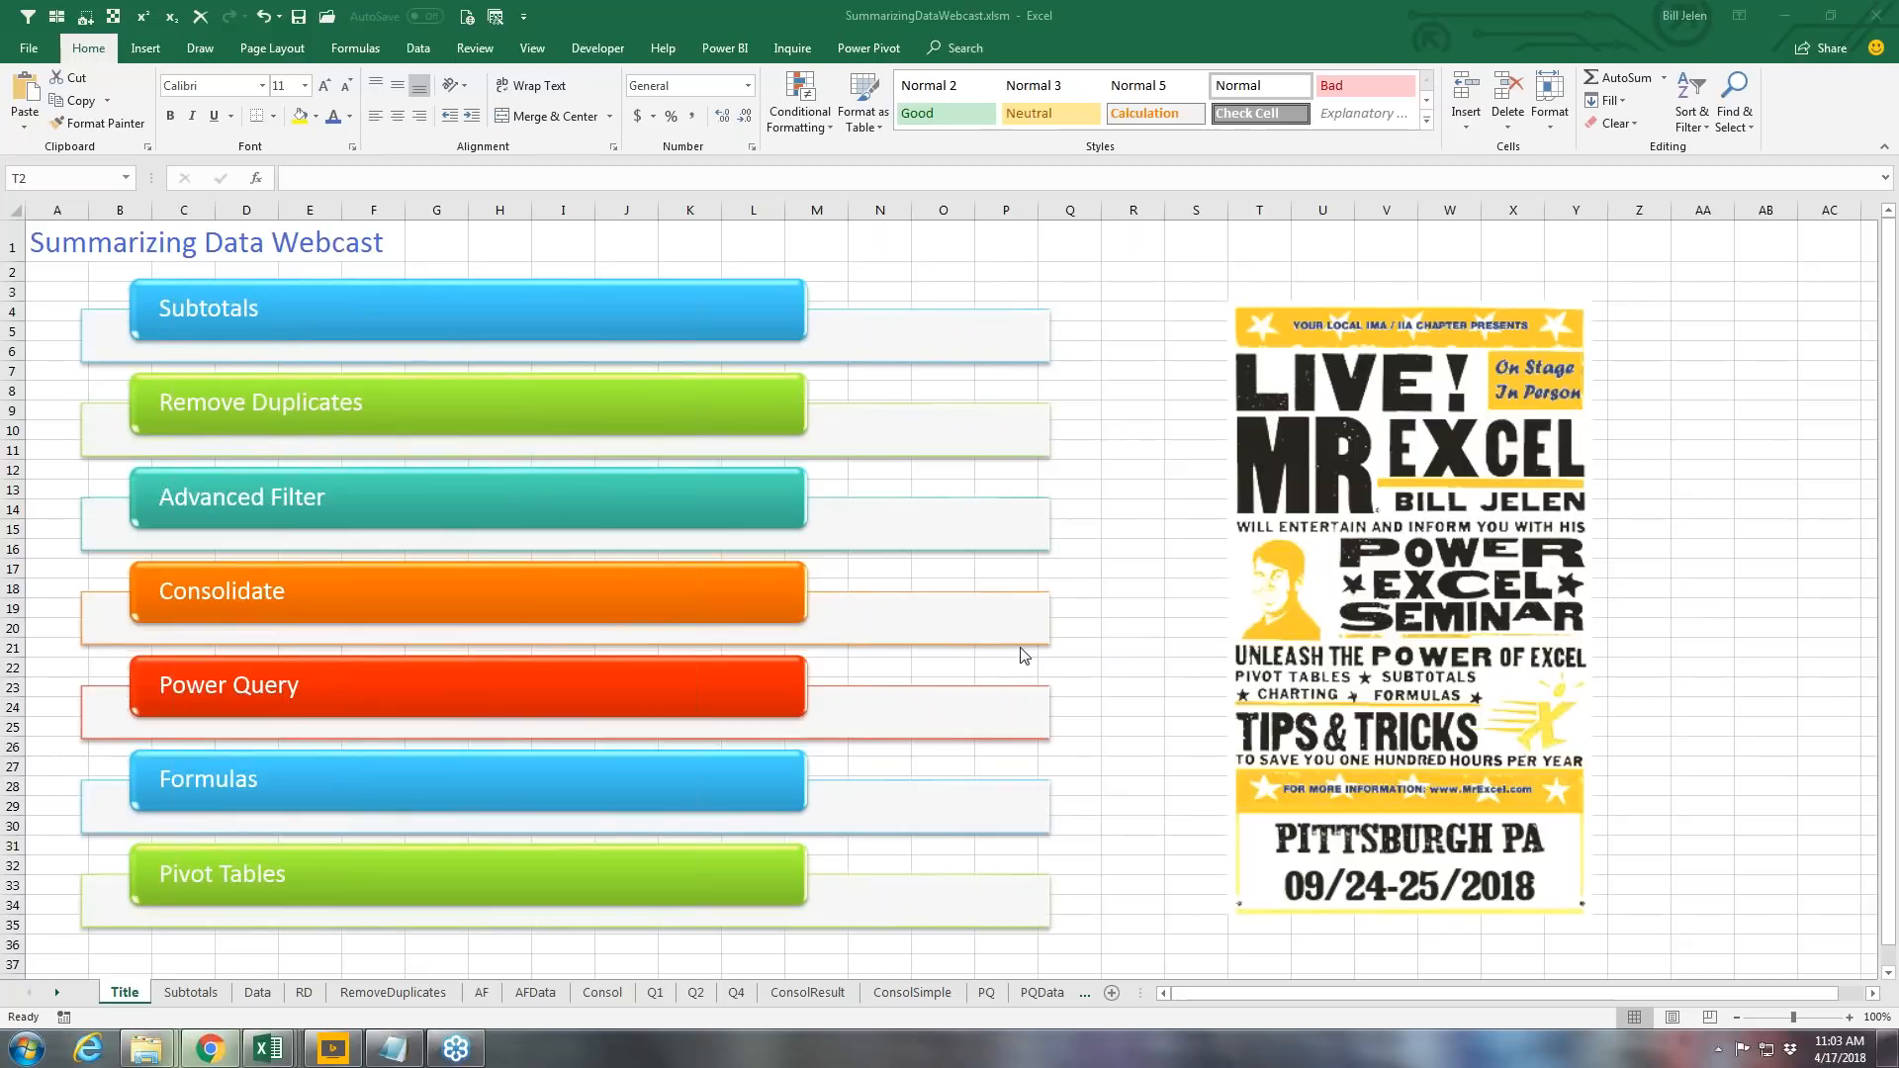
# Step: Go past the Subtotals title sheet and open the Data worksheet with the sales records
pyautogui.click(197, 995)
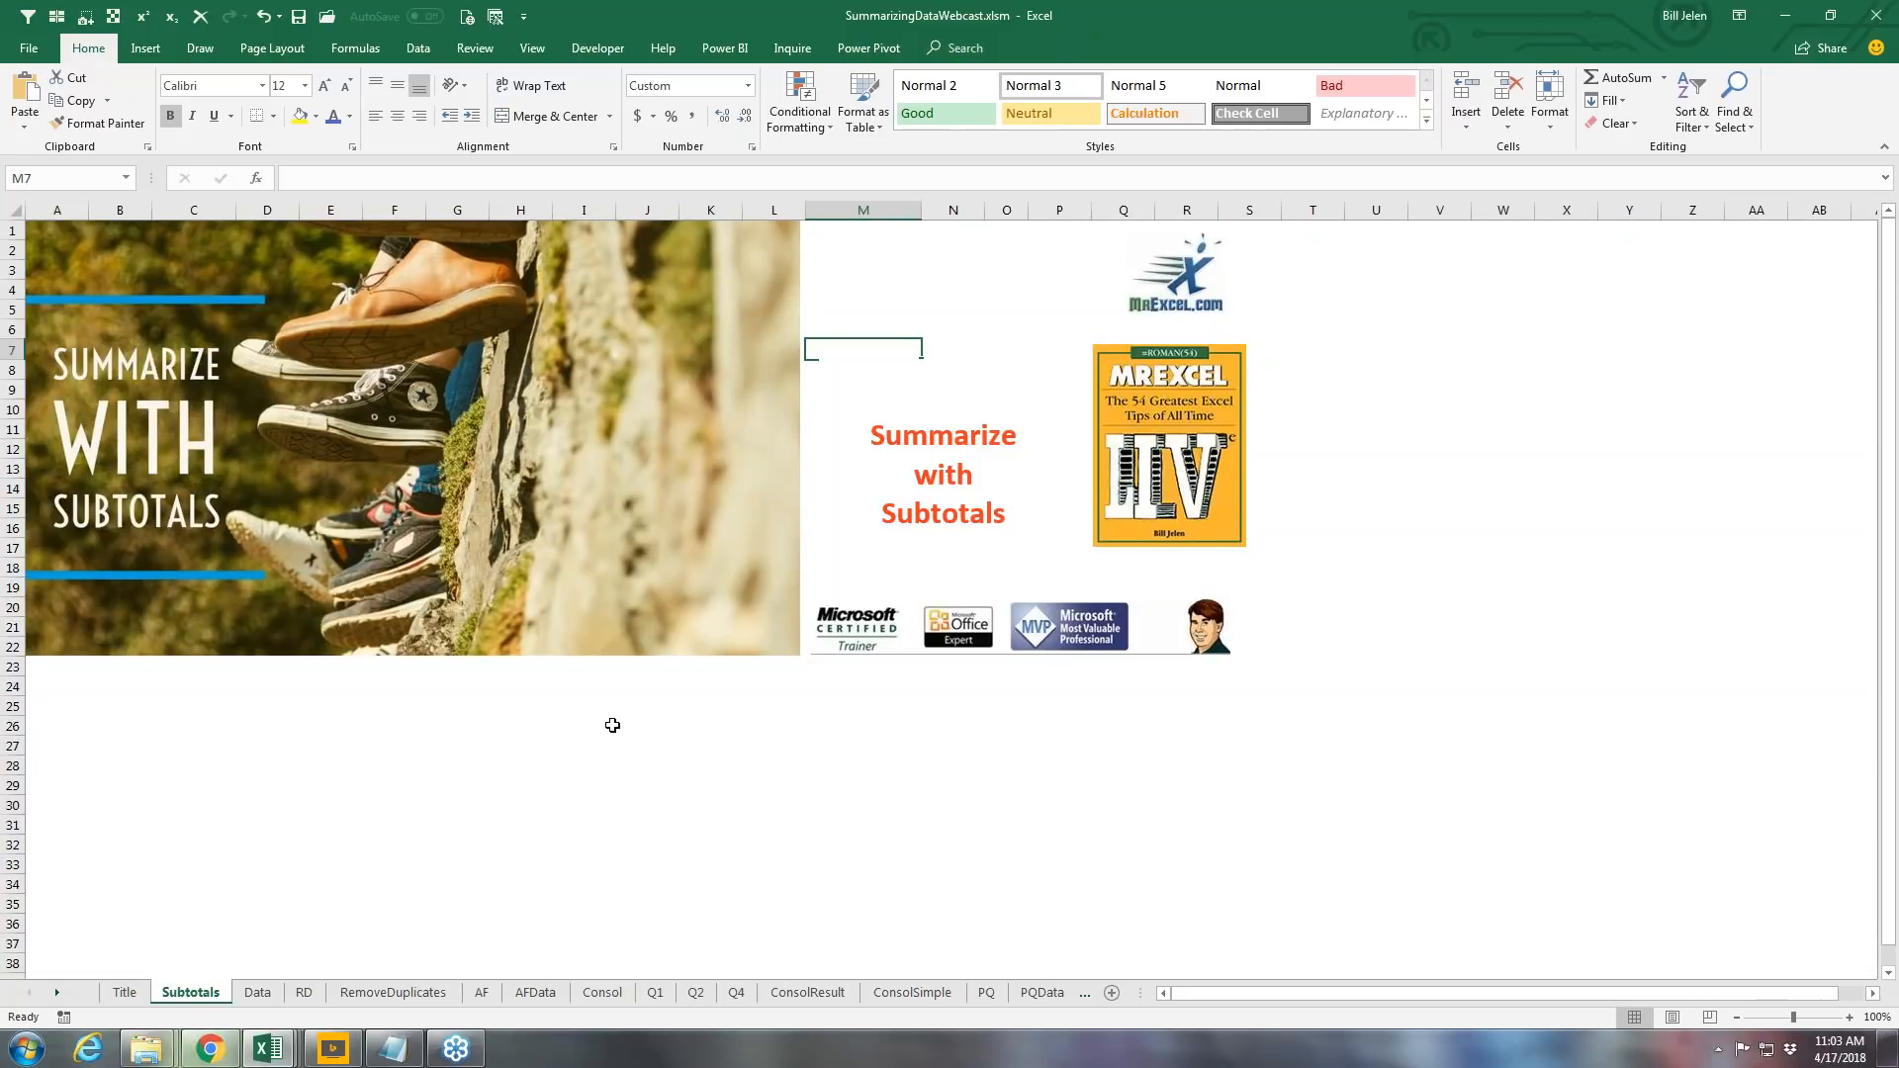
pyautogui.click(418, 53)
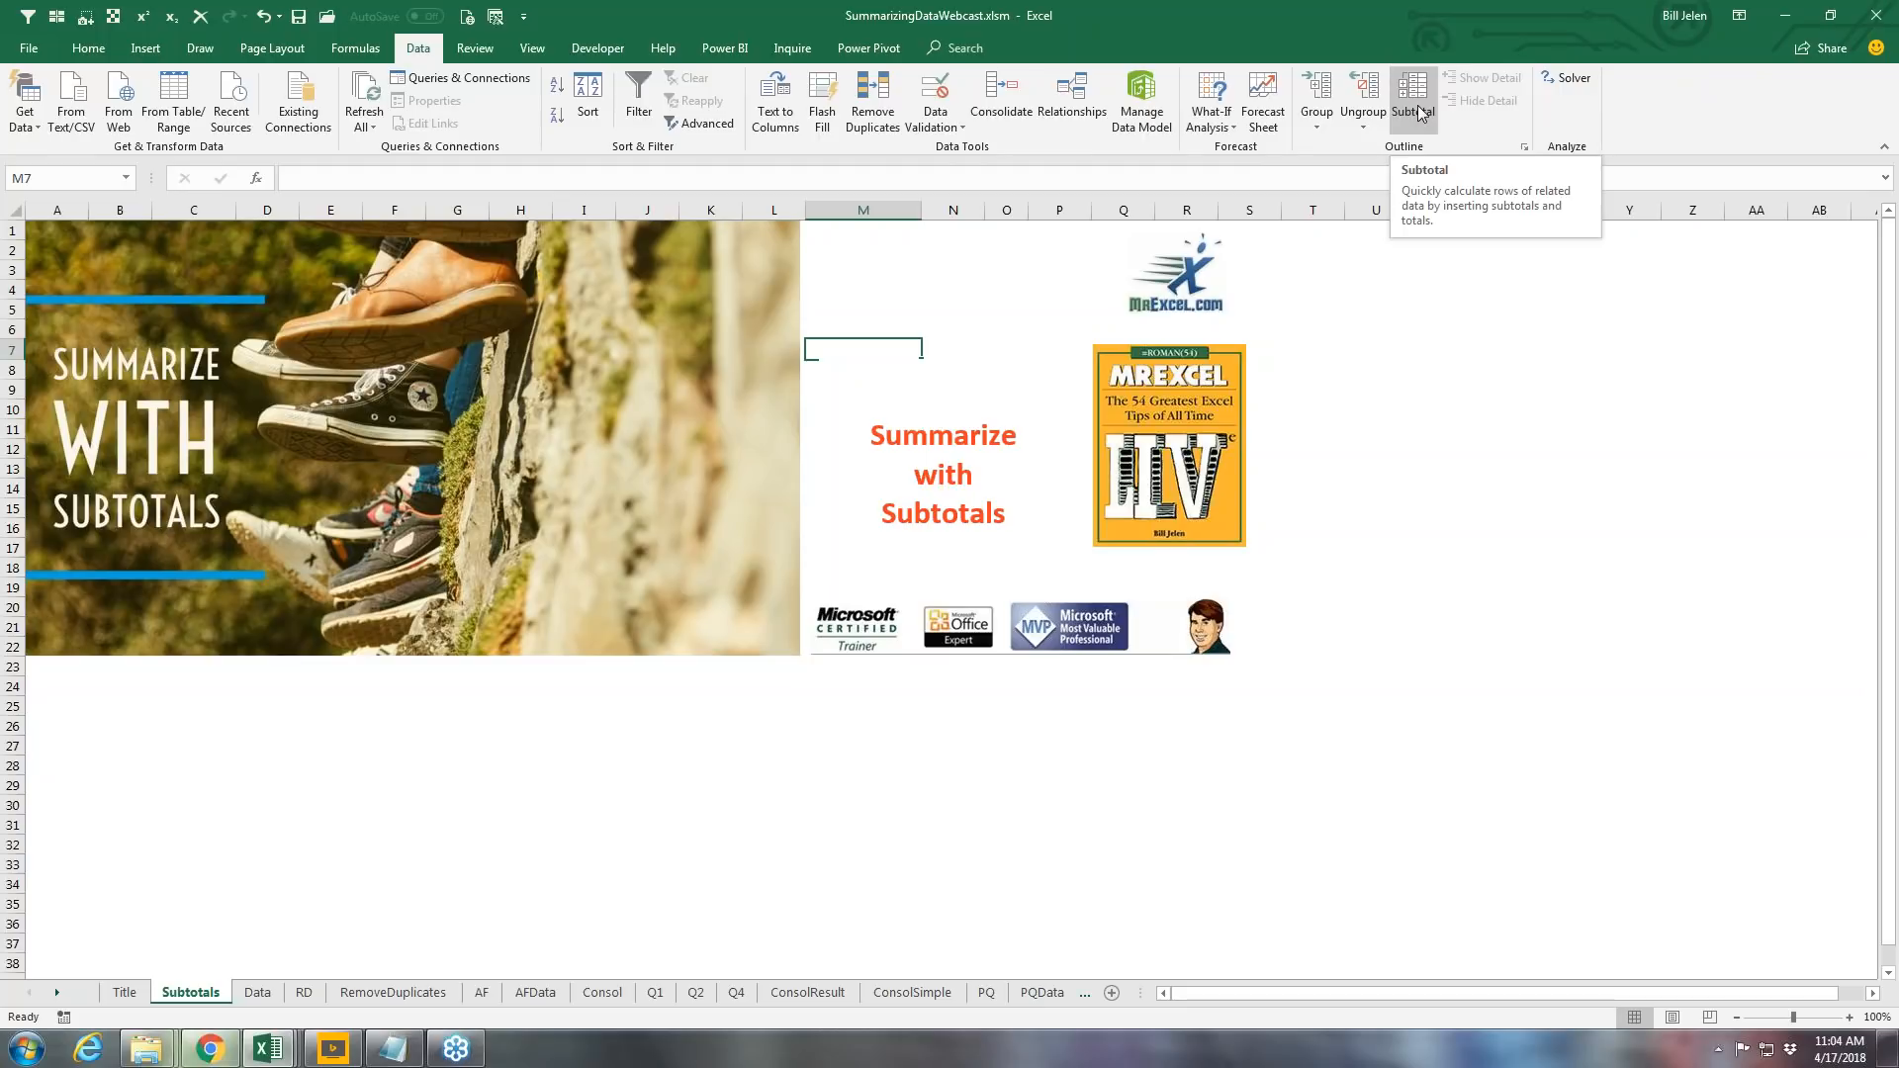
pyautogui.click(258, 993)
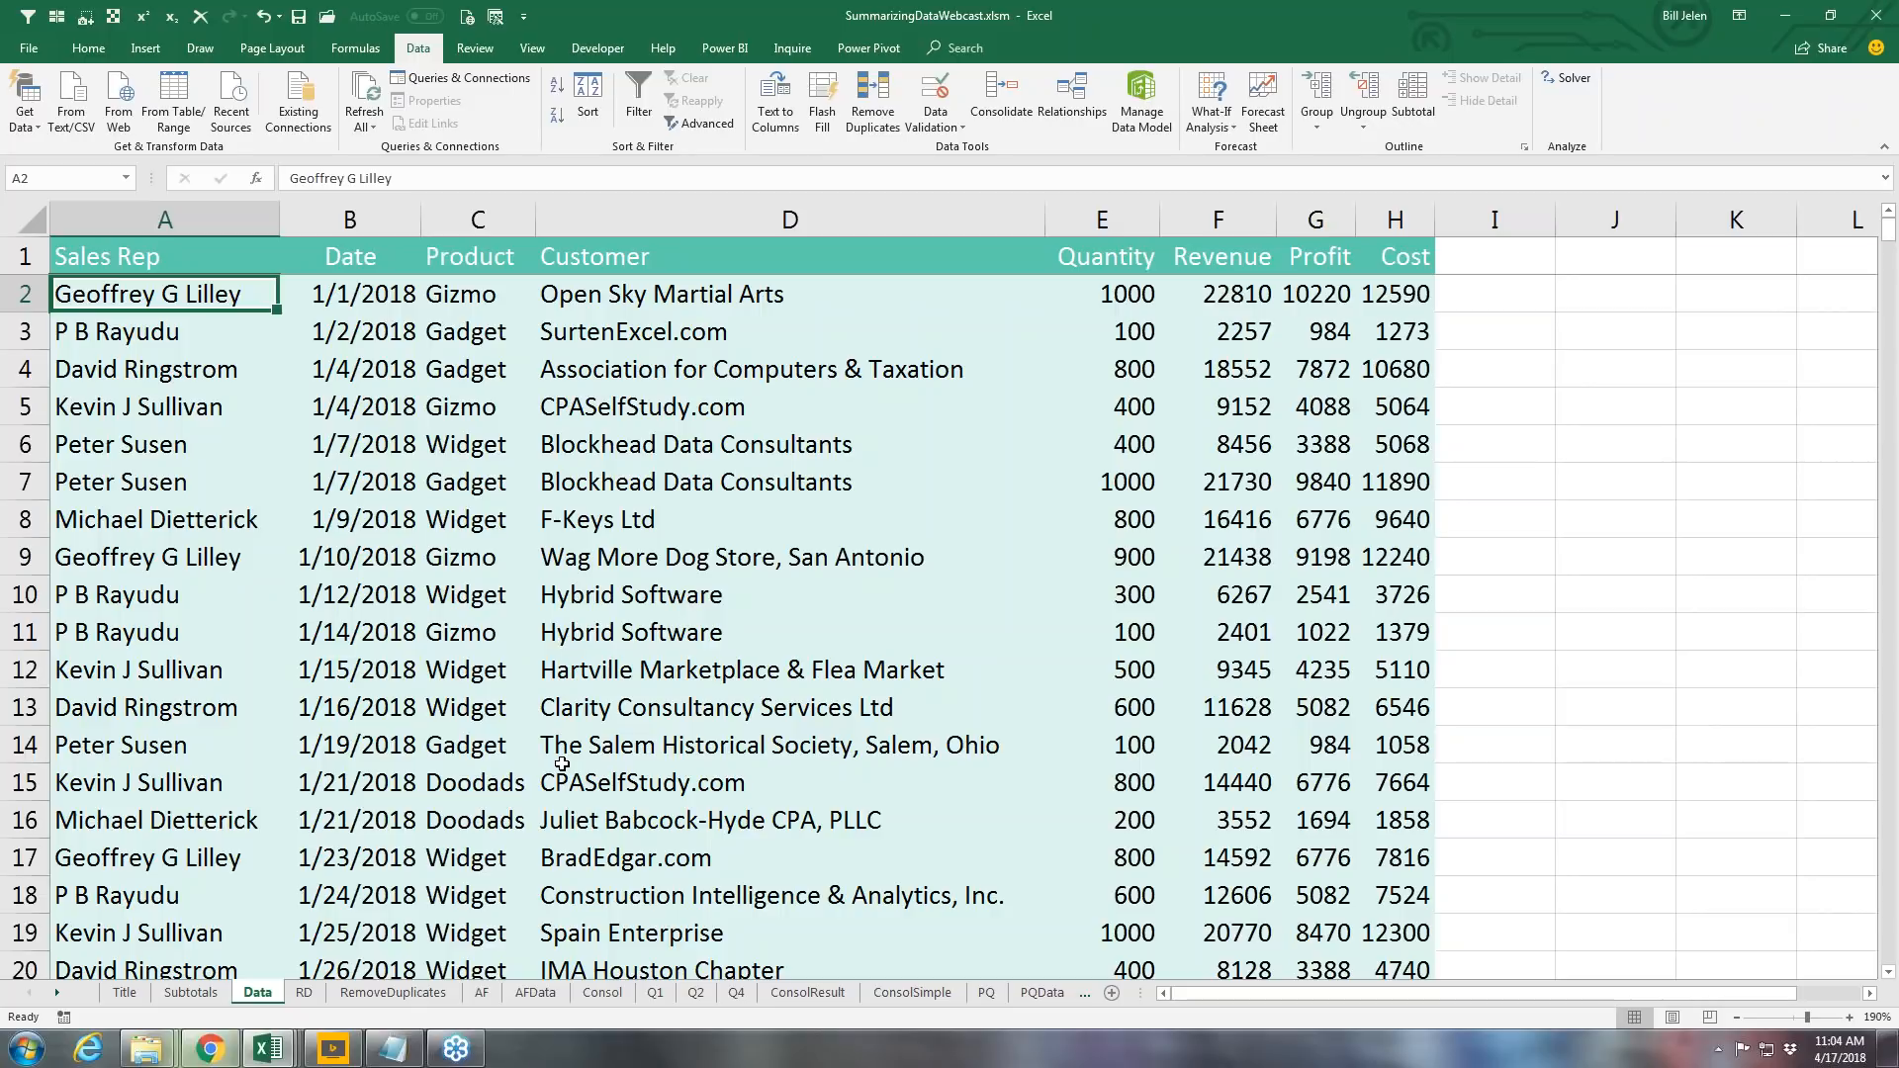
# Step: Sort the sales records on the Data worksheet by Customer in ascending order
pyautogui.press('Right')
pyautogui.press('Right')
pyautogui.press('Right')
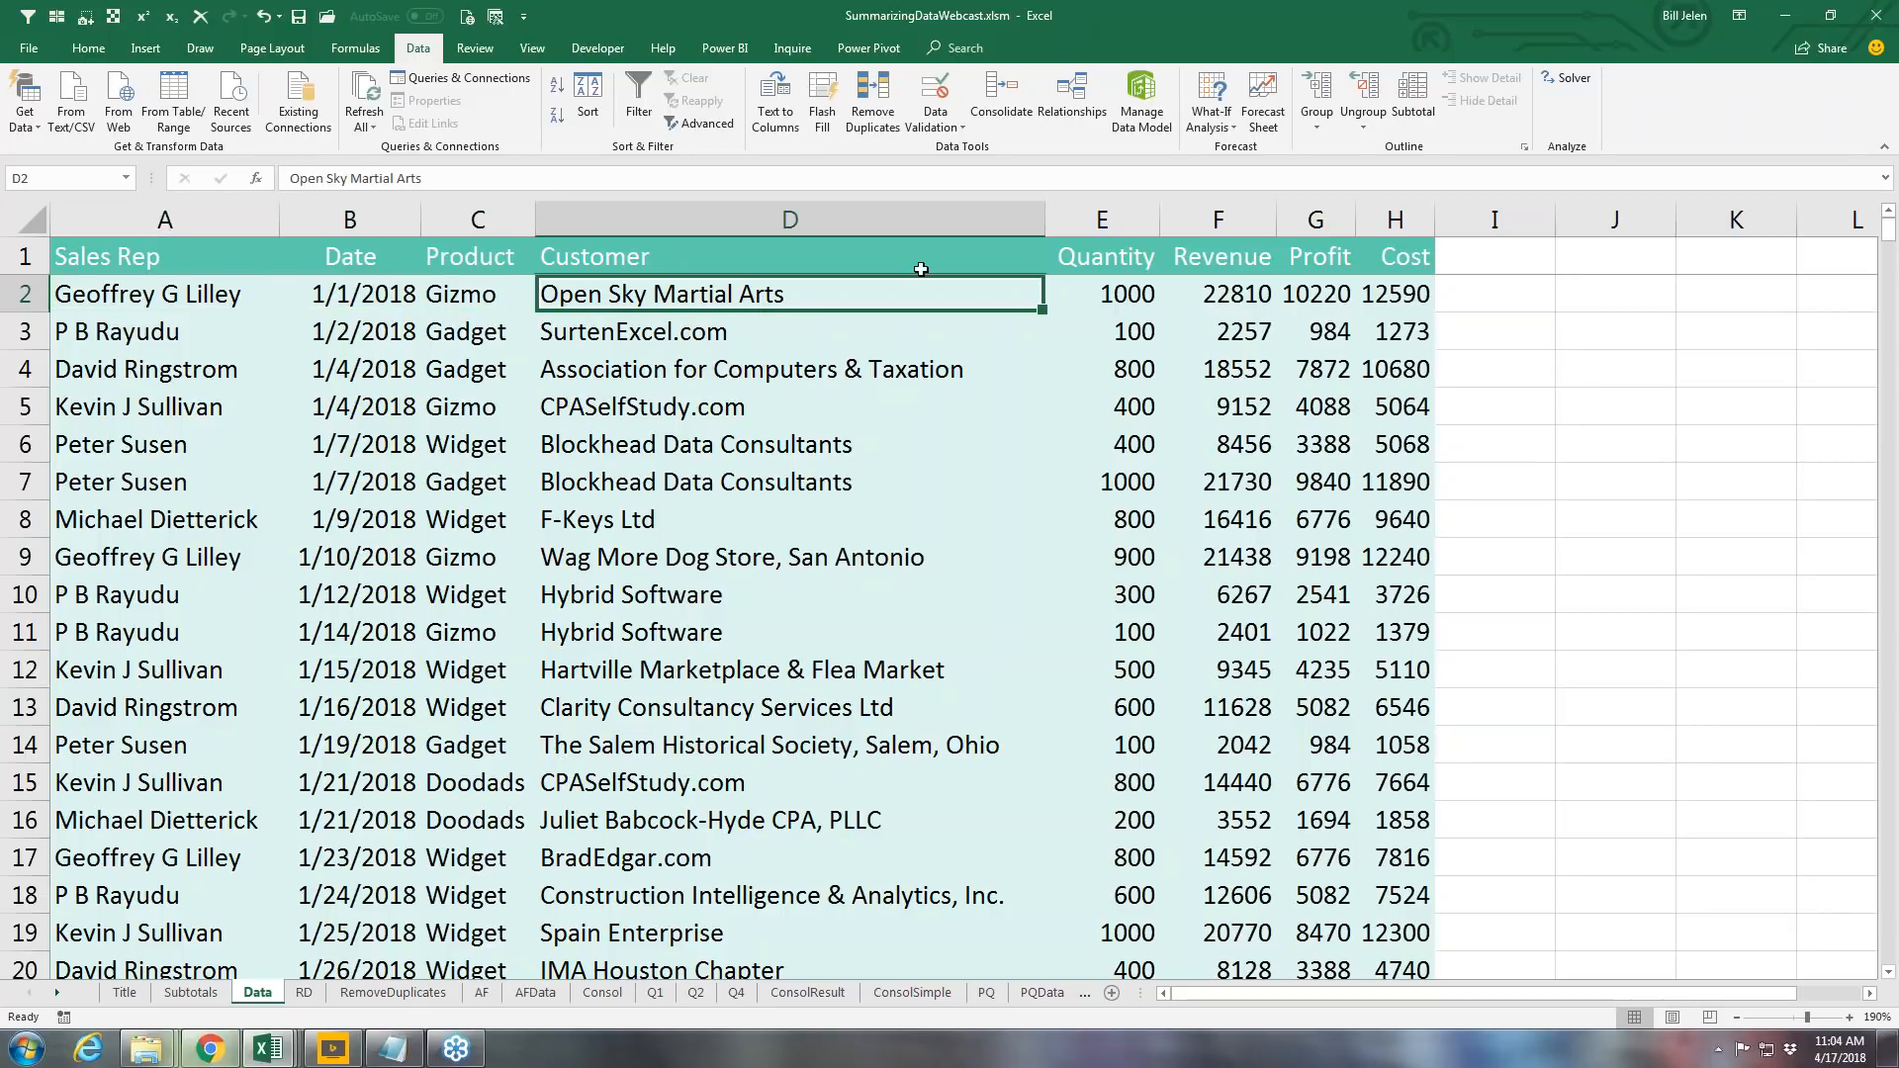
pyautogui.click(1125, 218)
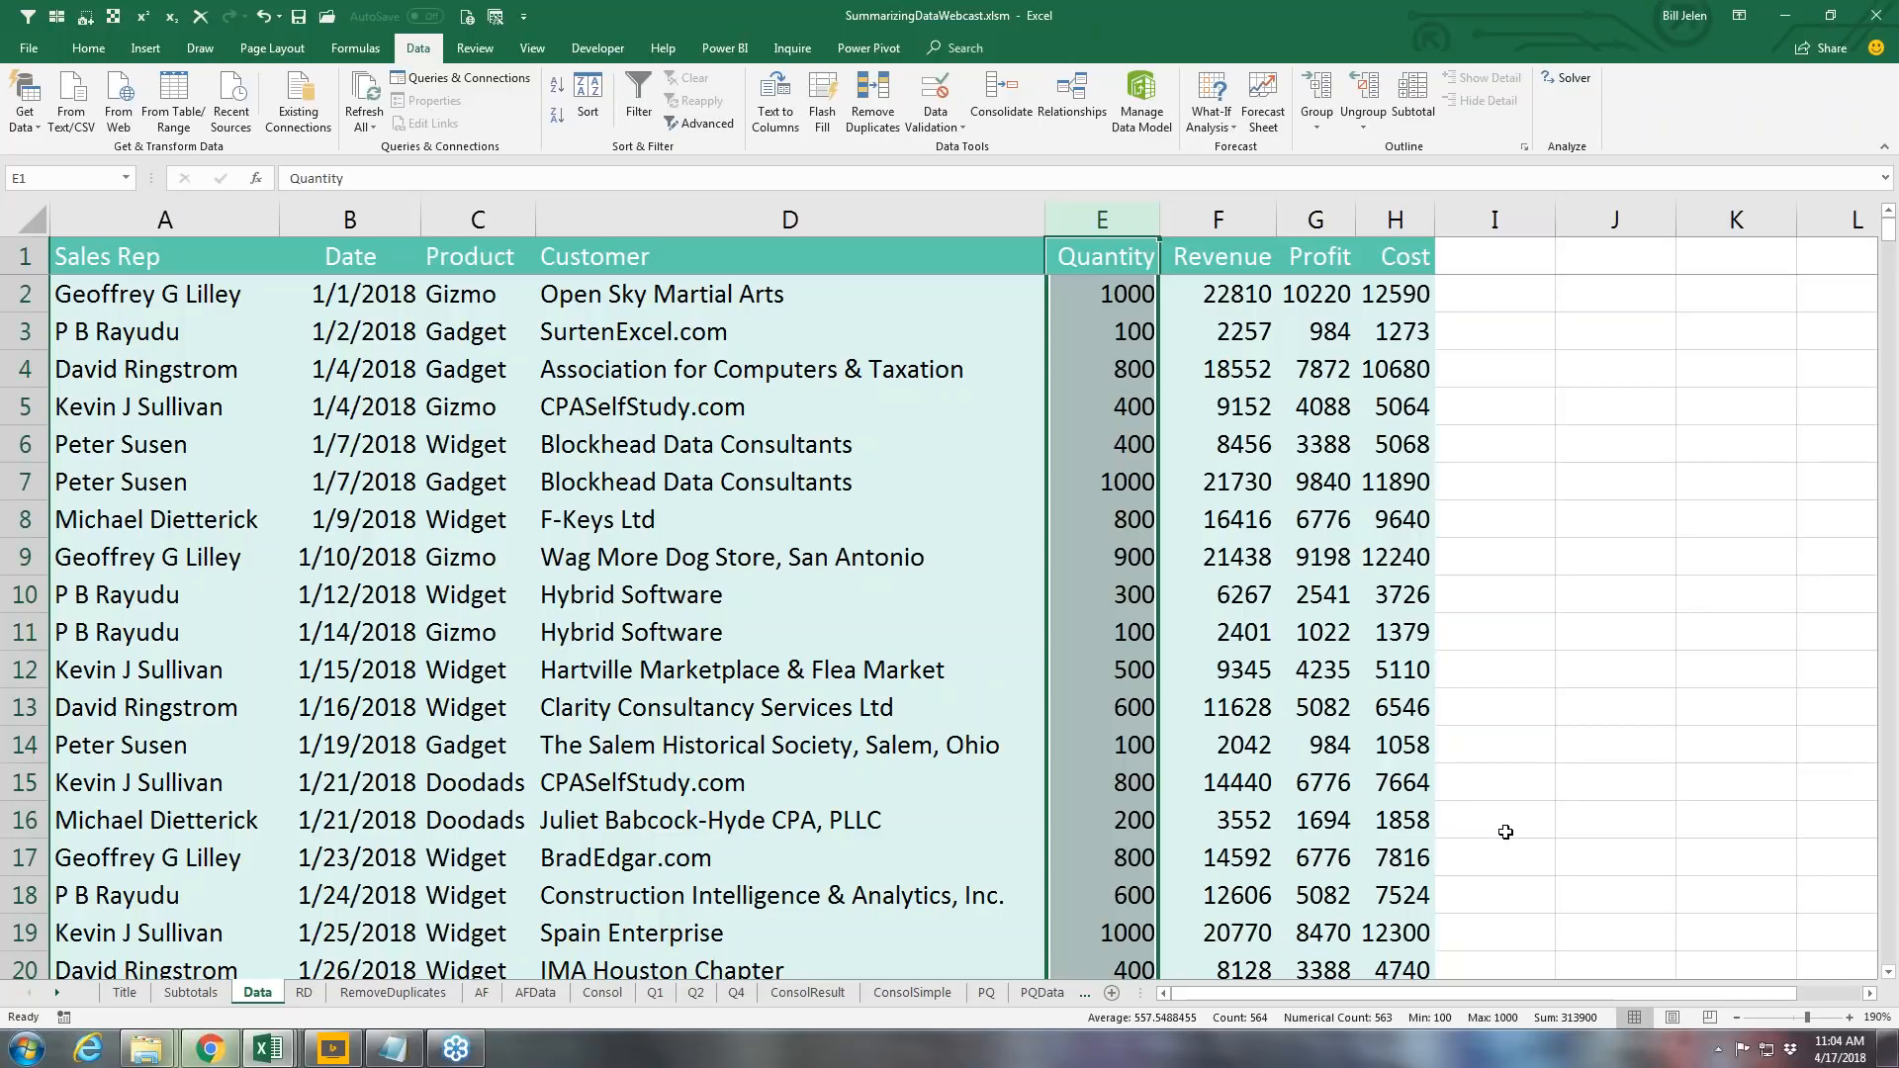
pyautogui.click(714, 290)
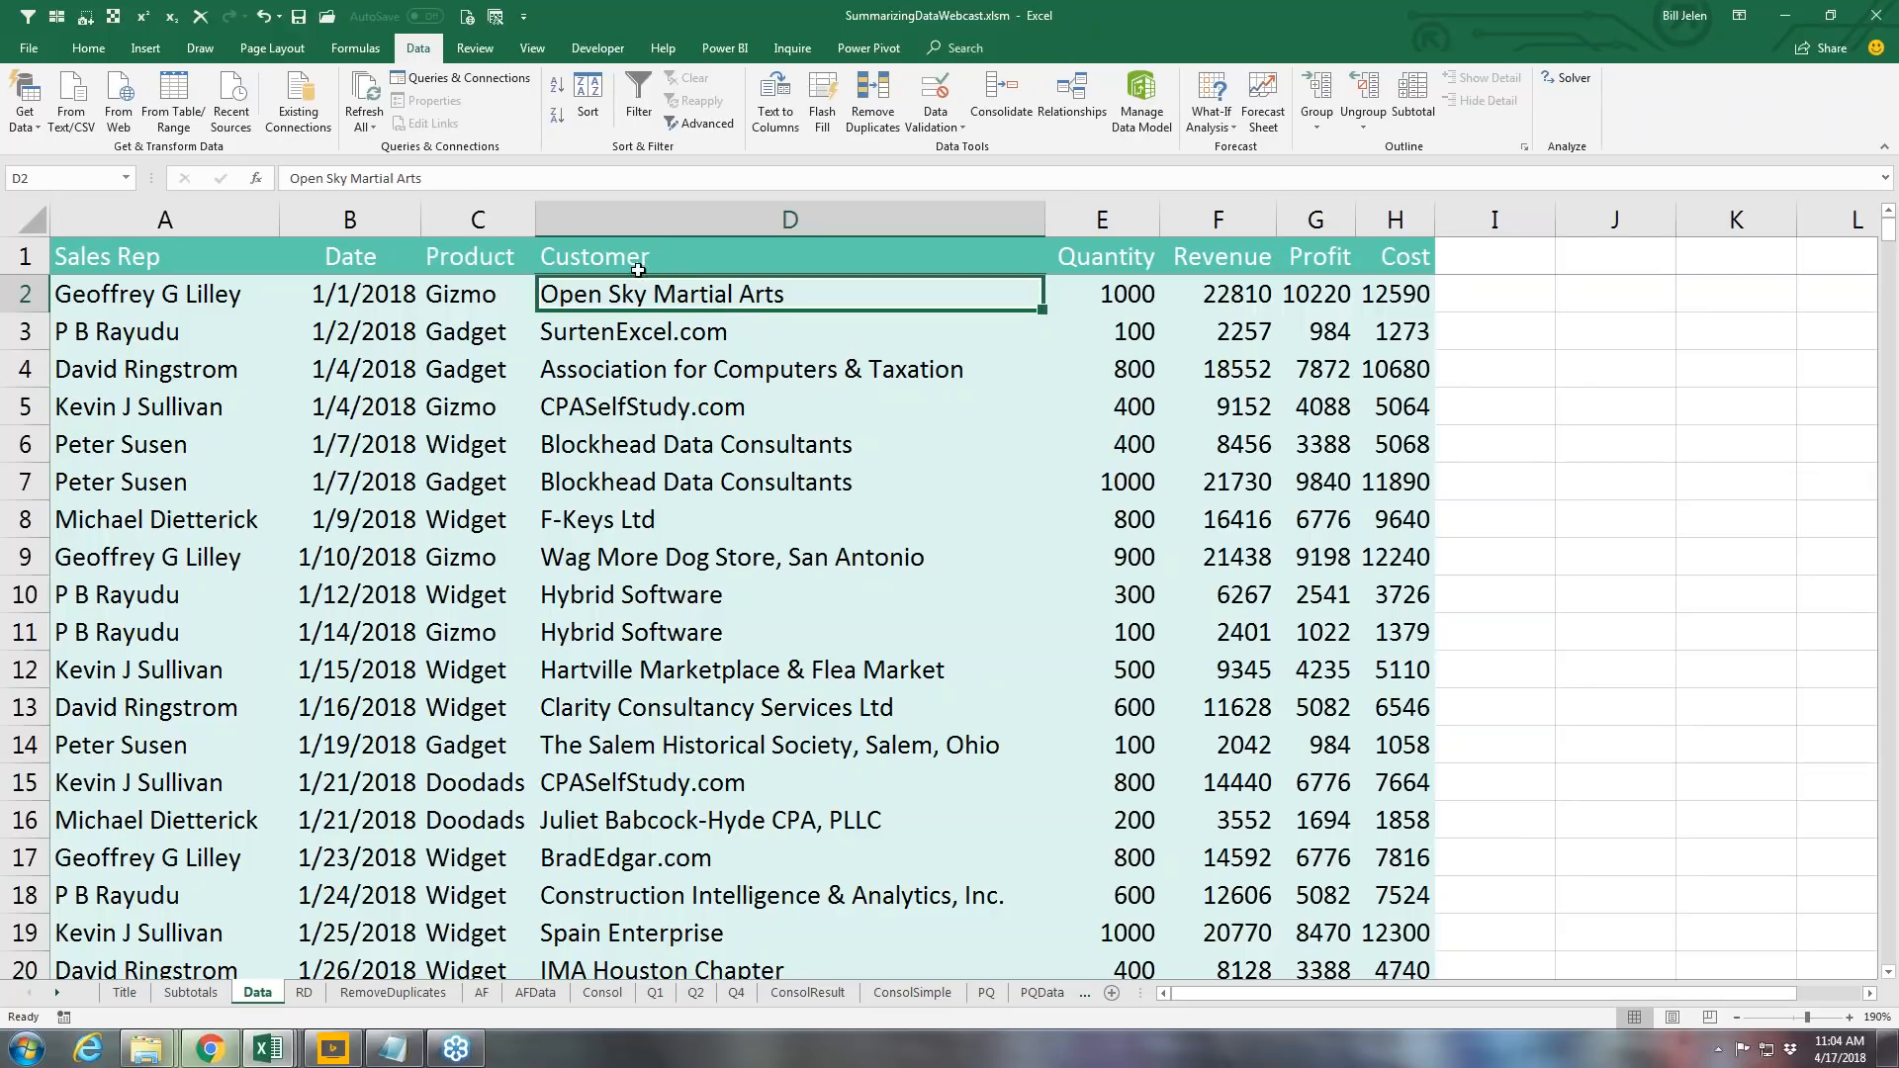
pyautogui.click(555, 90)
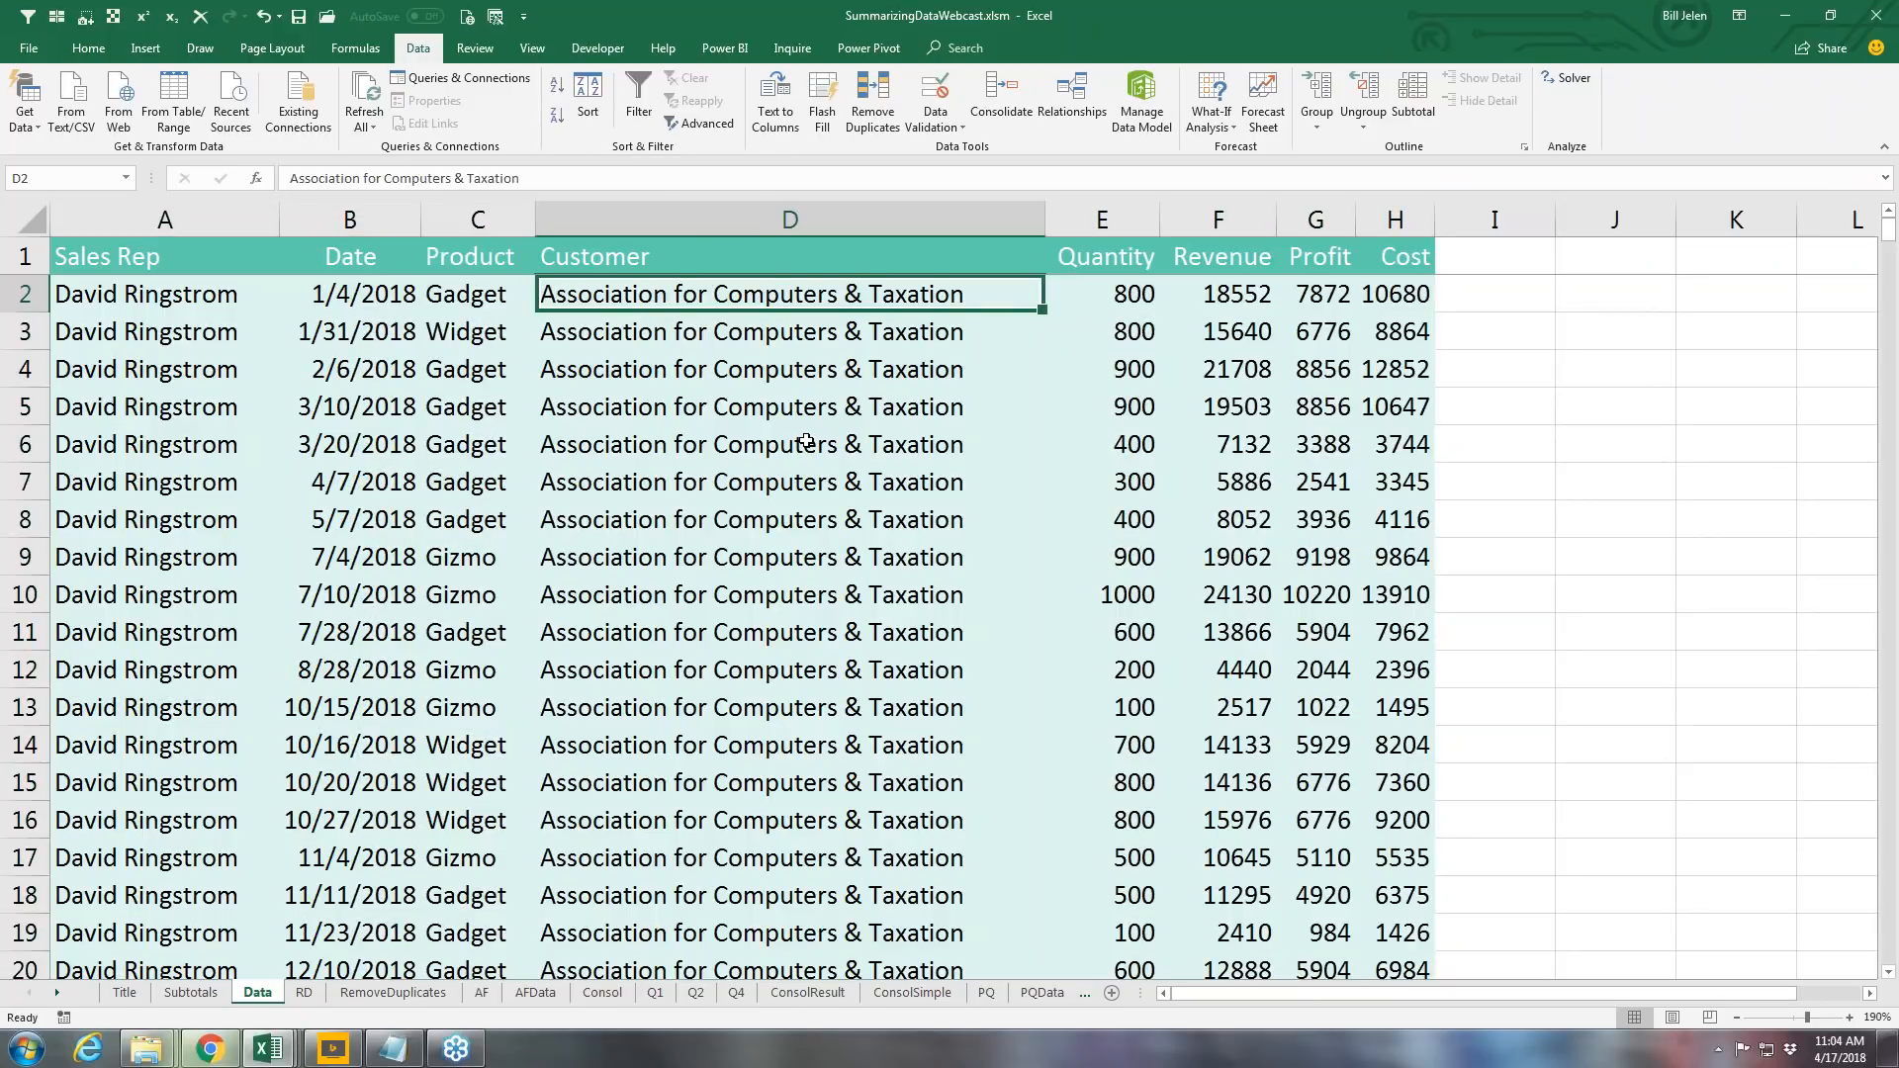
# Step: Insert a blank sheet row between the Association for Computers & Taxation records and the first Blockhead Data Consultants record
pyautogui.scroll(-1, 806, 441)
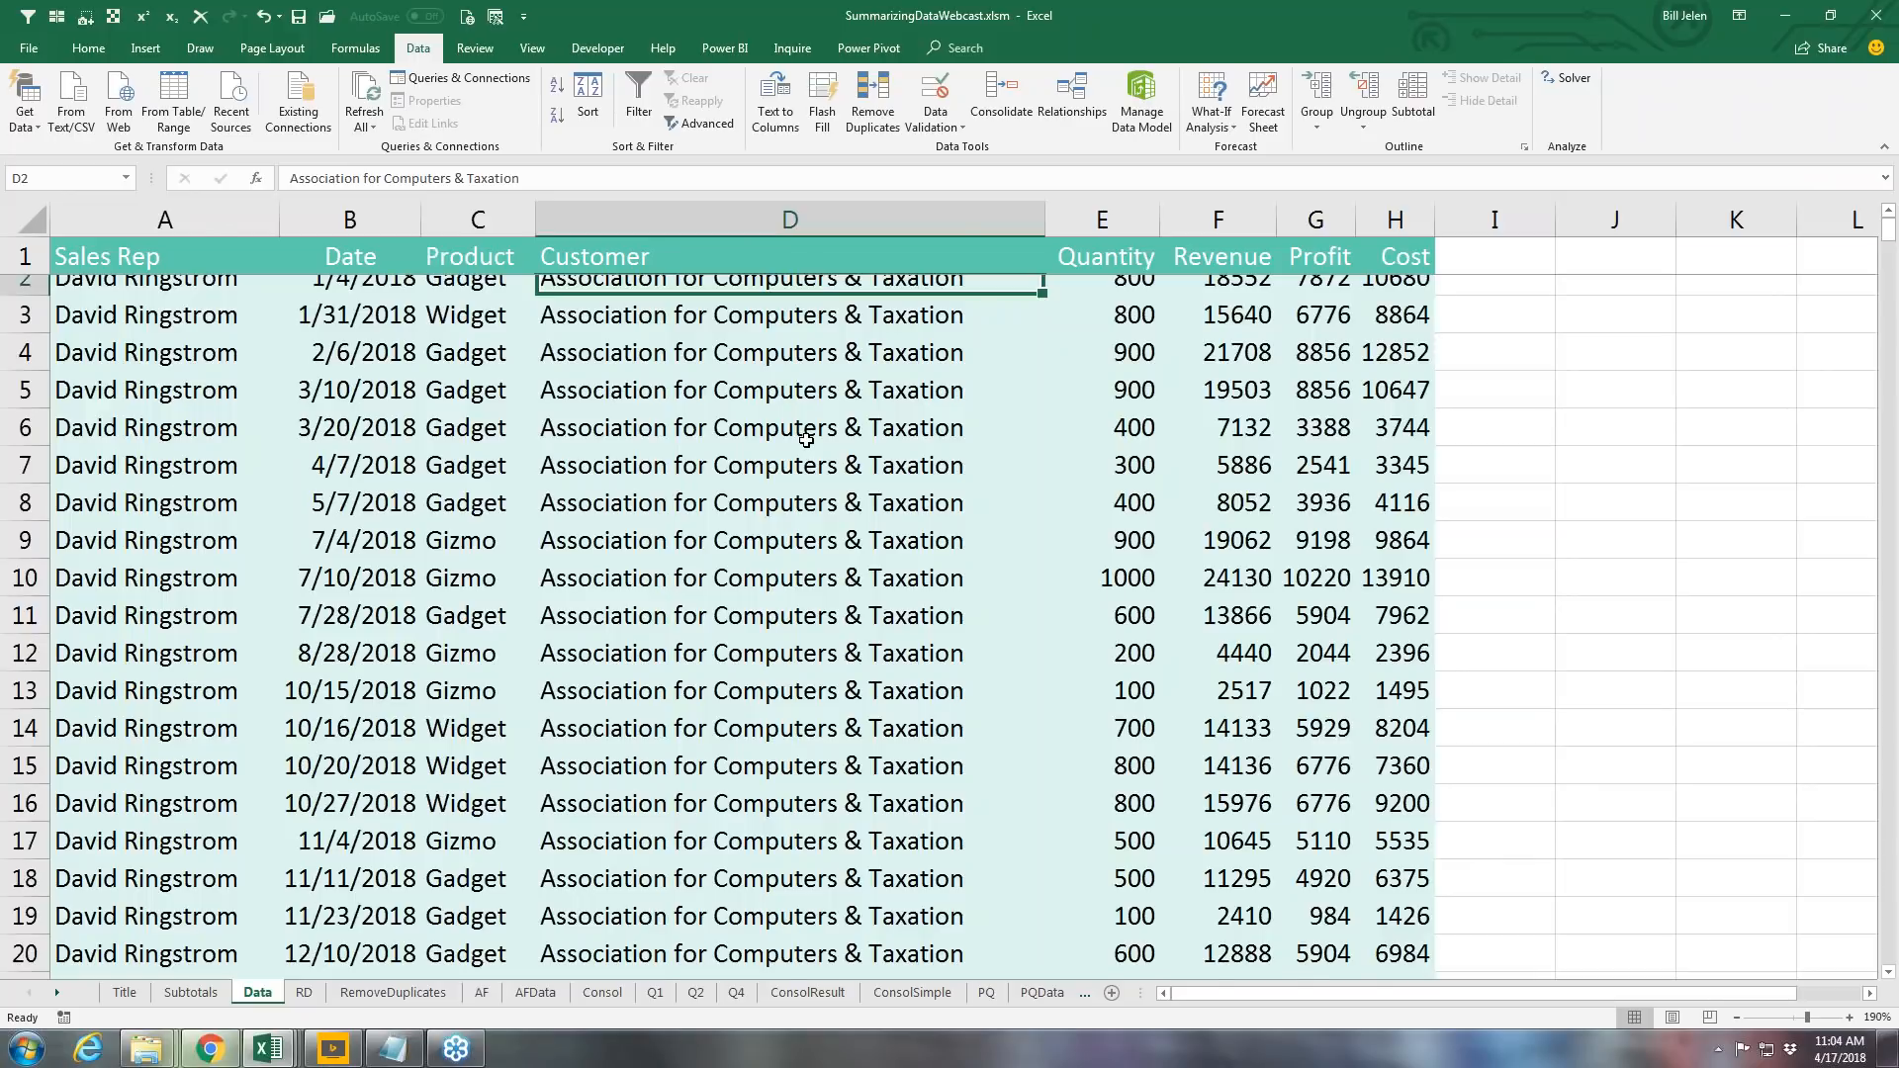
pyautogui.scroll(-4, 806, 441)
pyautogui.scroll(4, 798, 450)
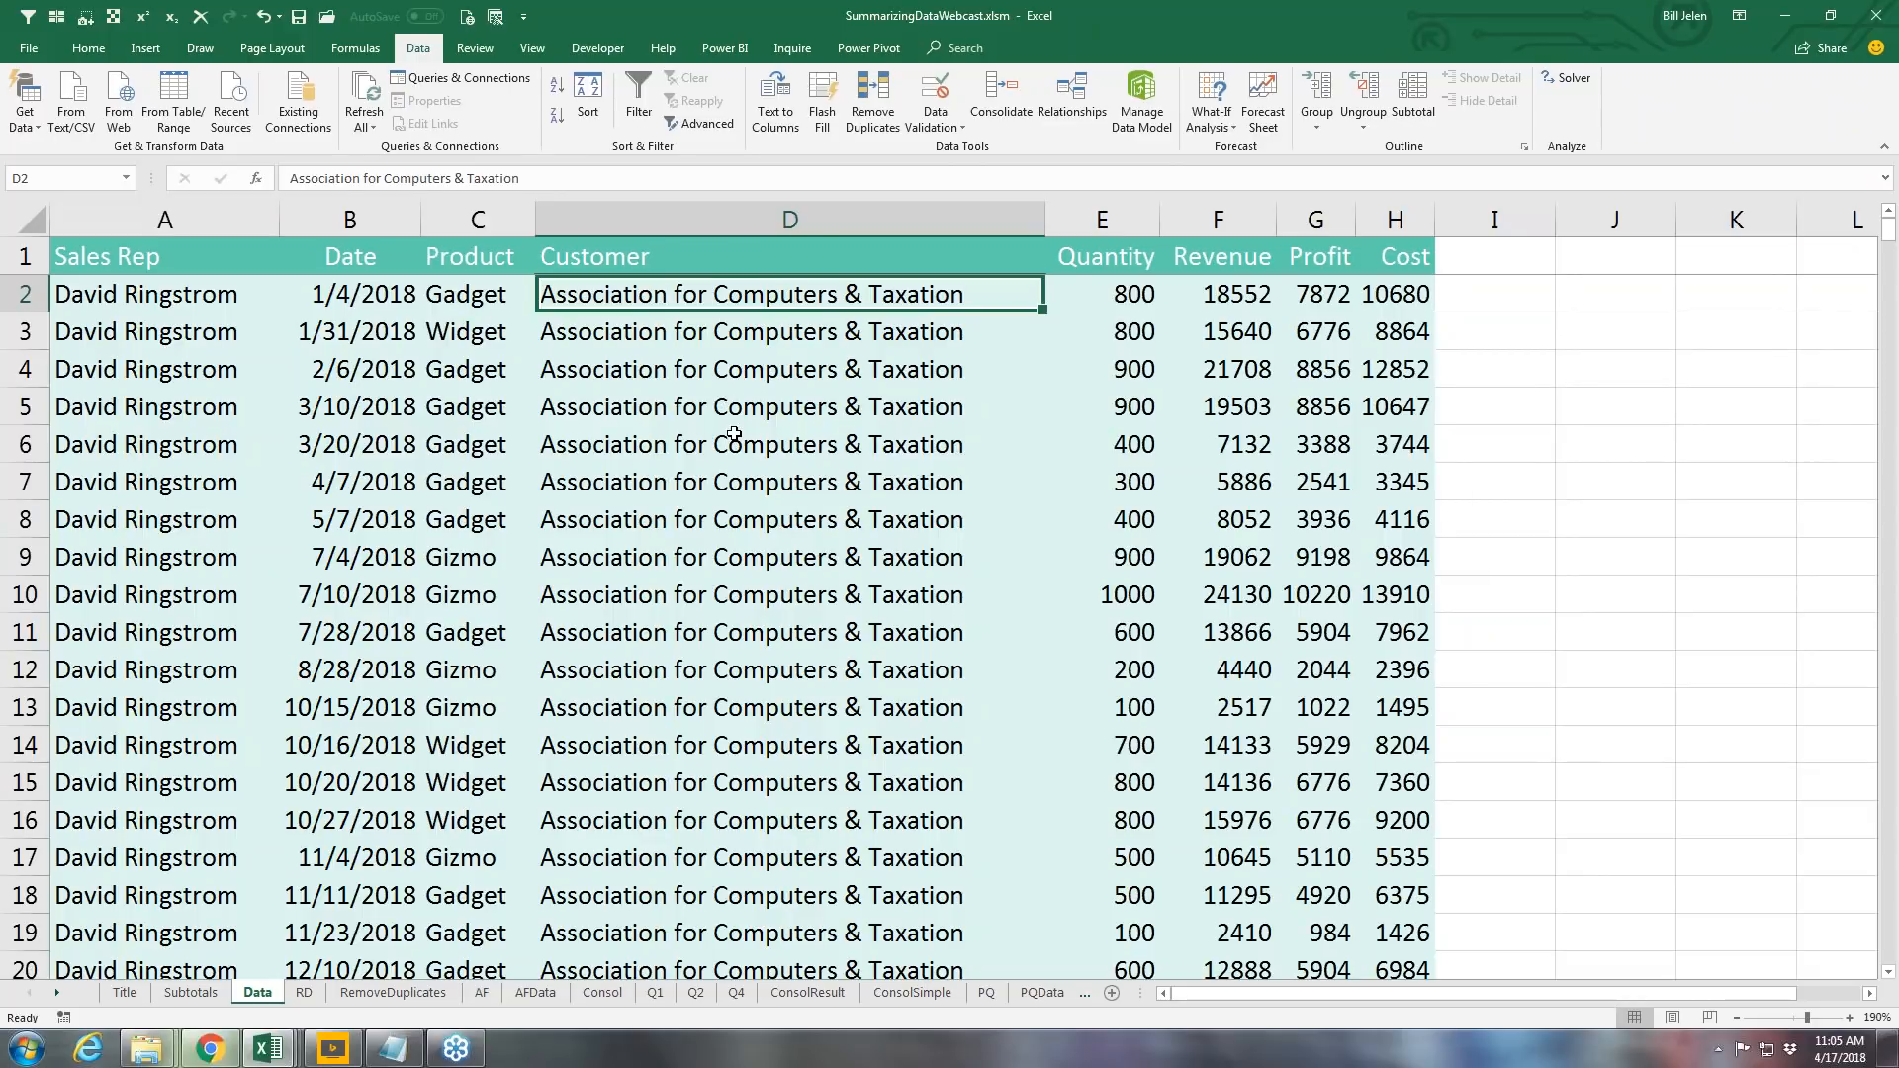
pyautogui.scroll(-8, 733, 433)
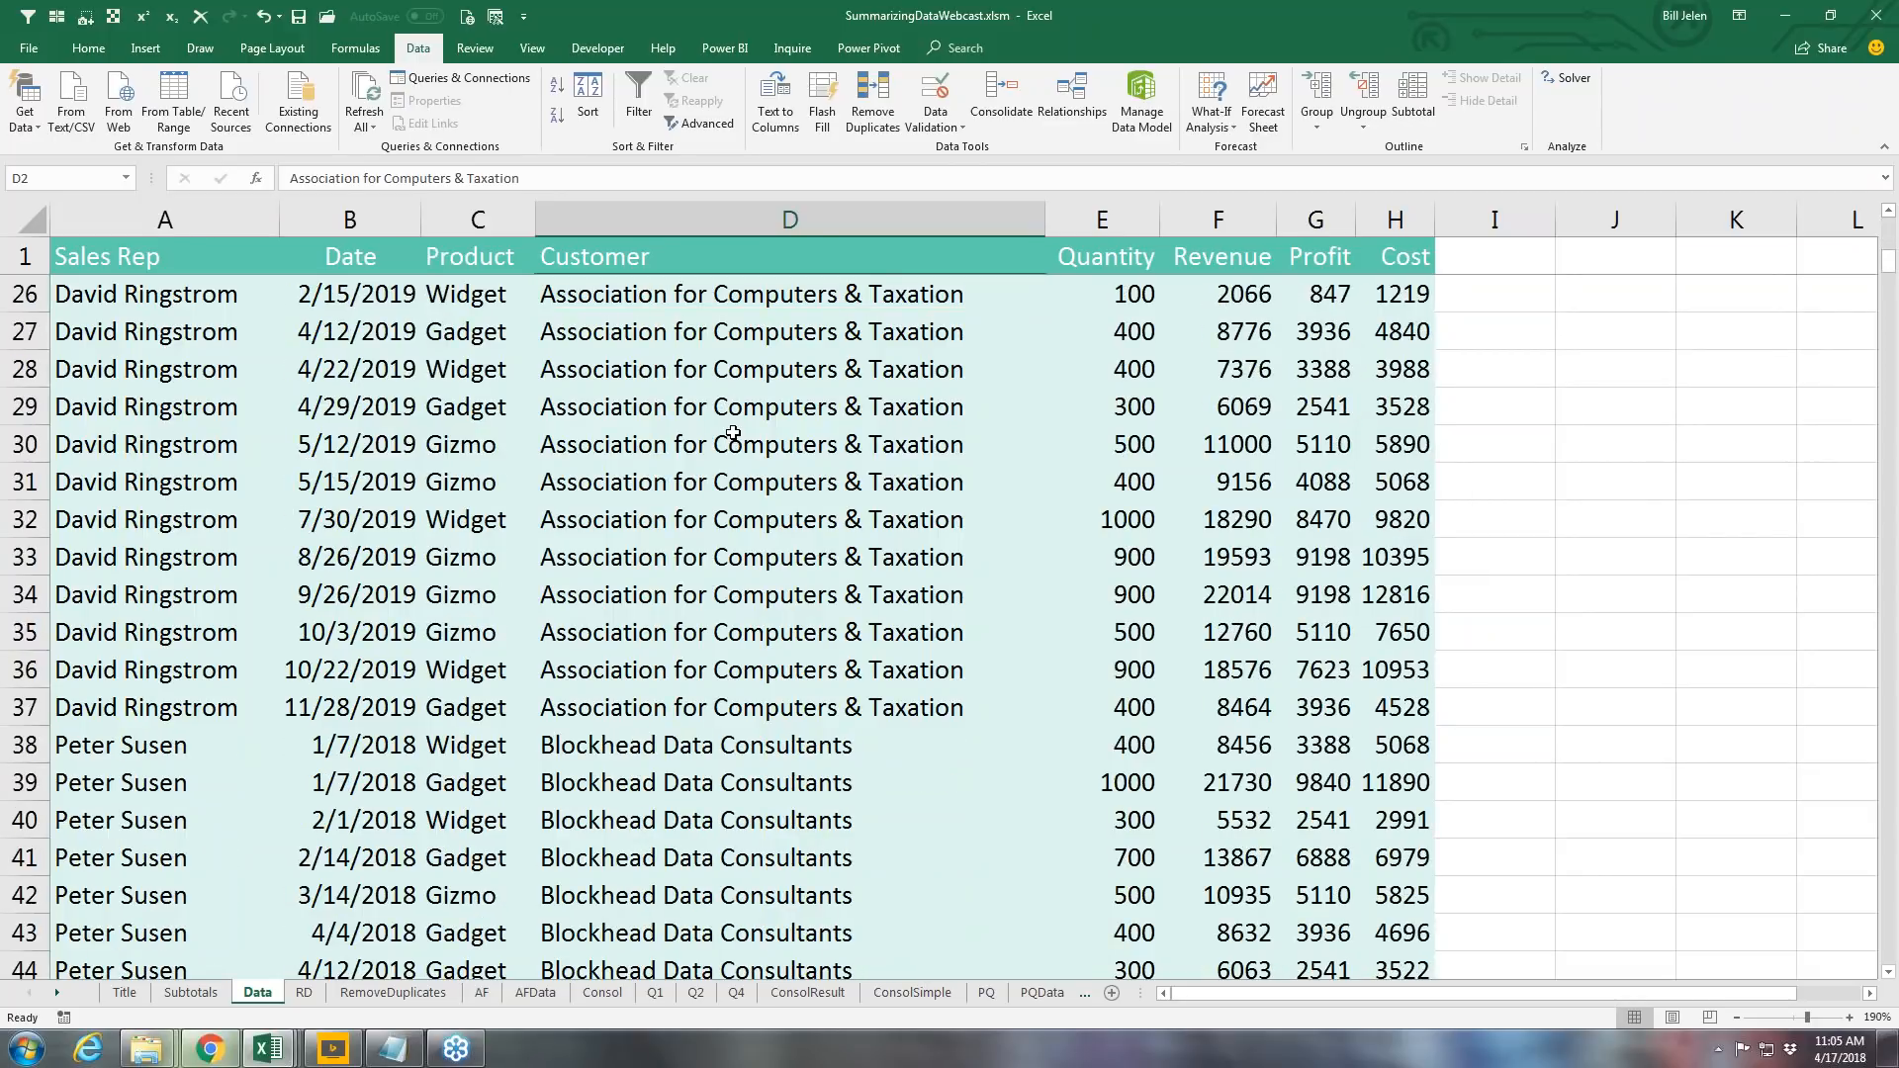
pyautogui.scroll(-1, 733, 433)
pyautogui.scroll(-2, 624, 516)
pyautogui.click(624, 517)
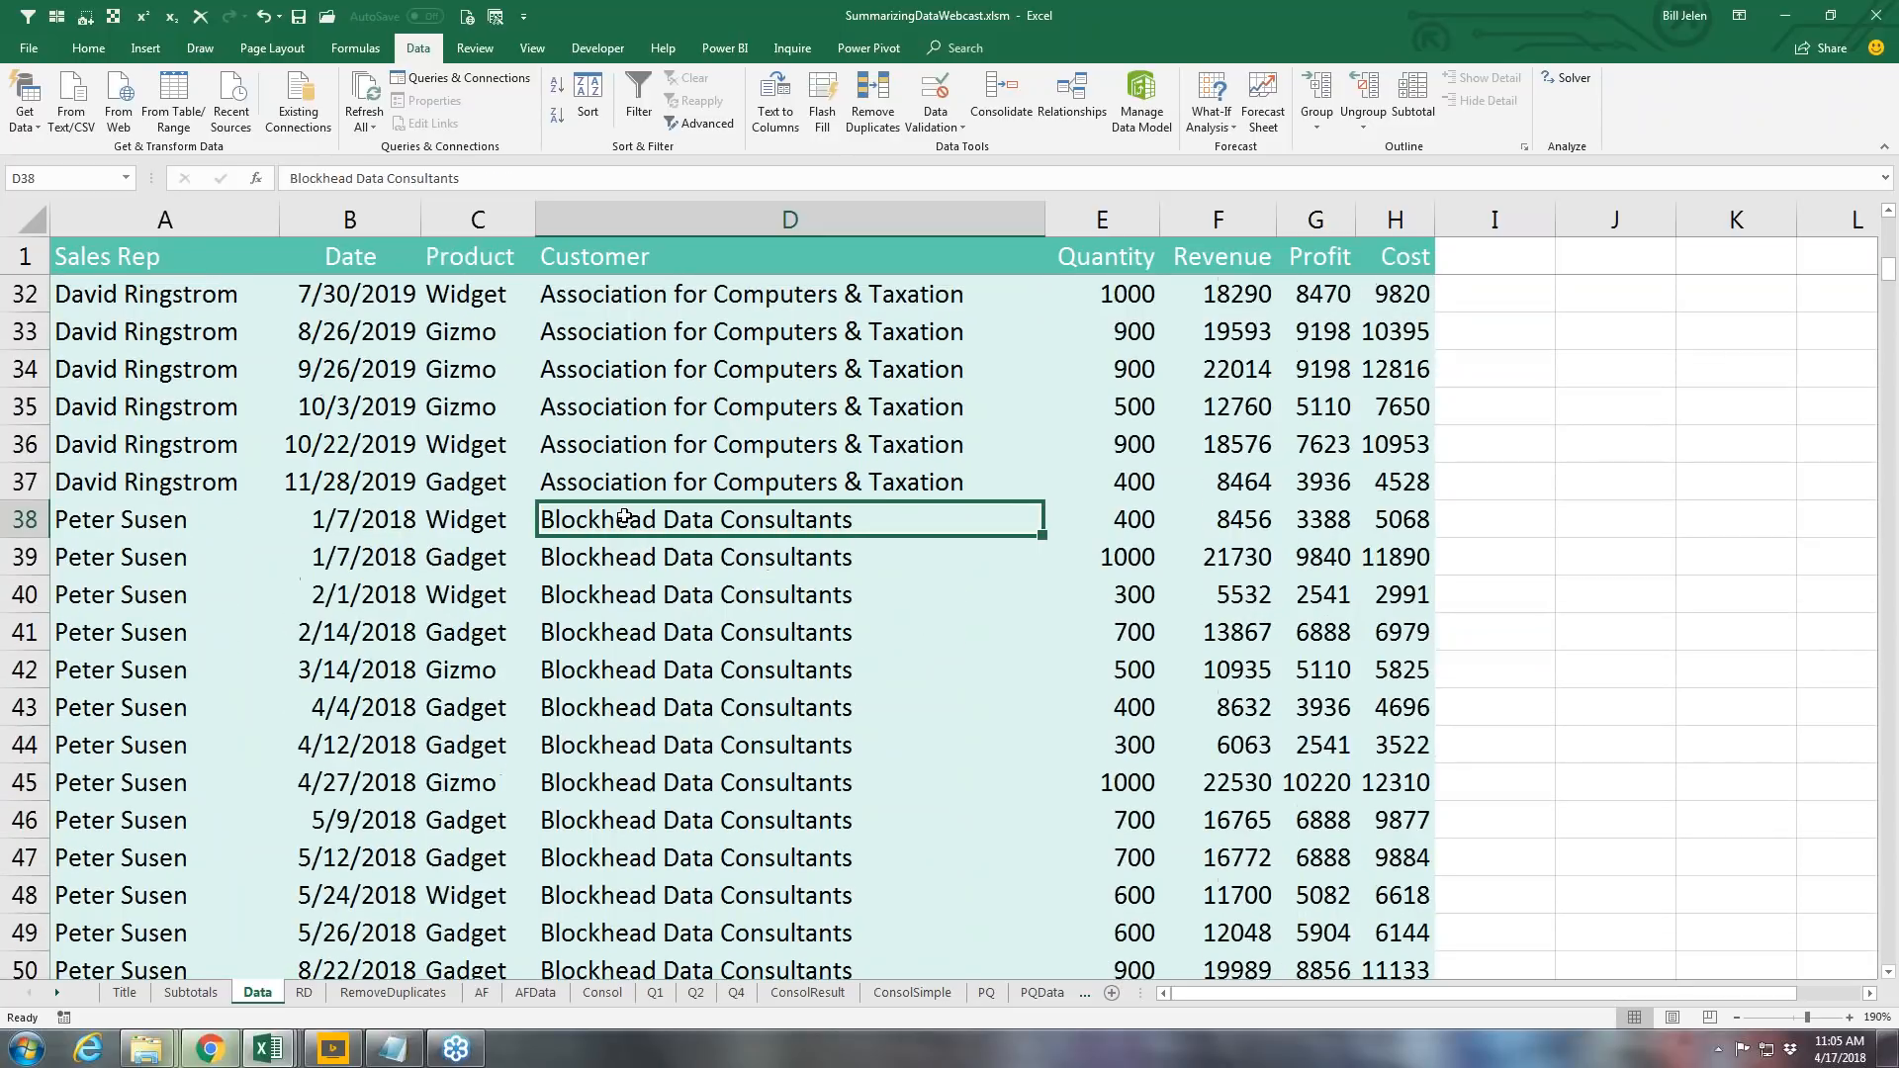
pyautogui.click(88, 47)
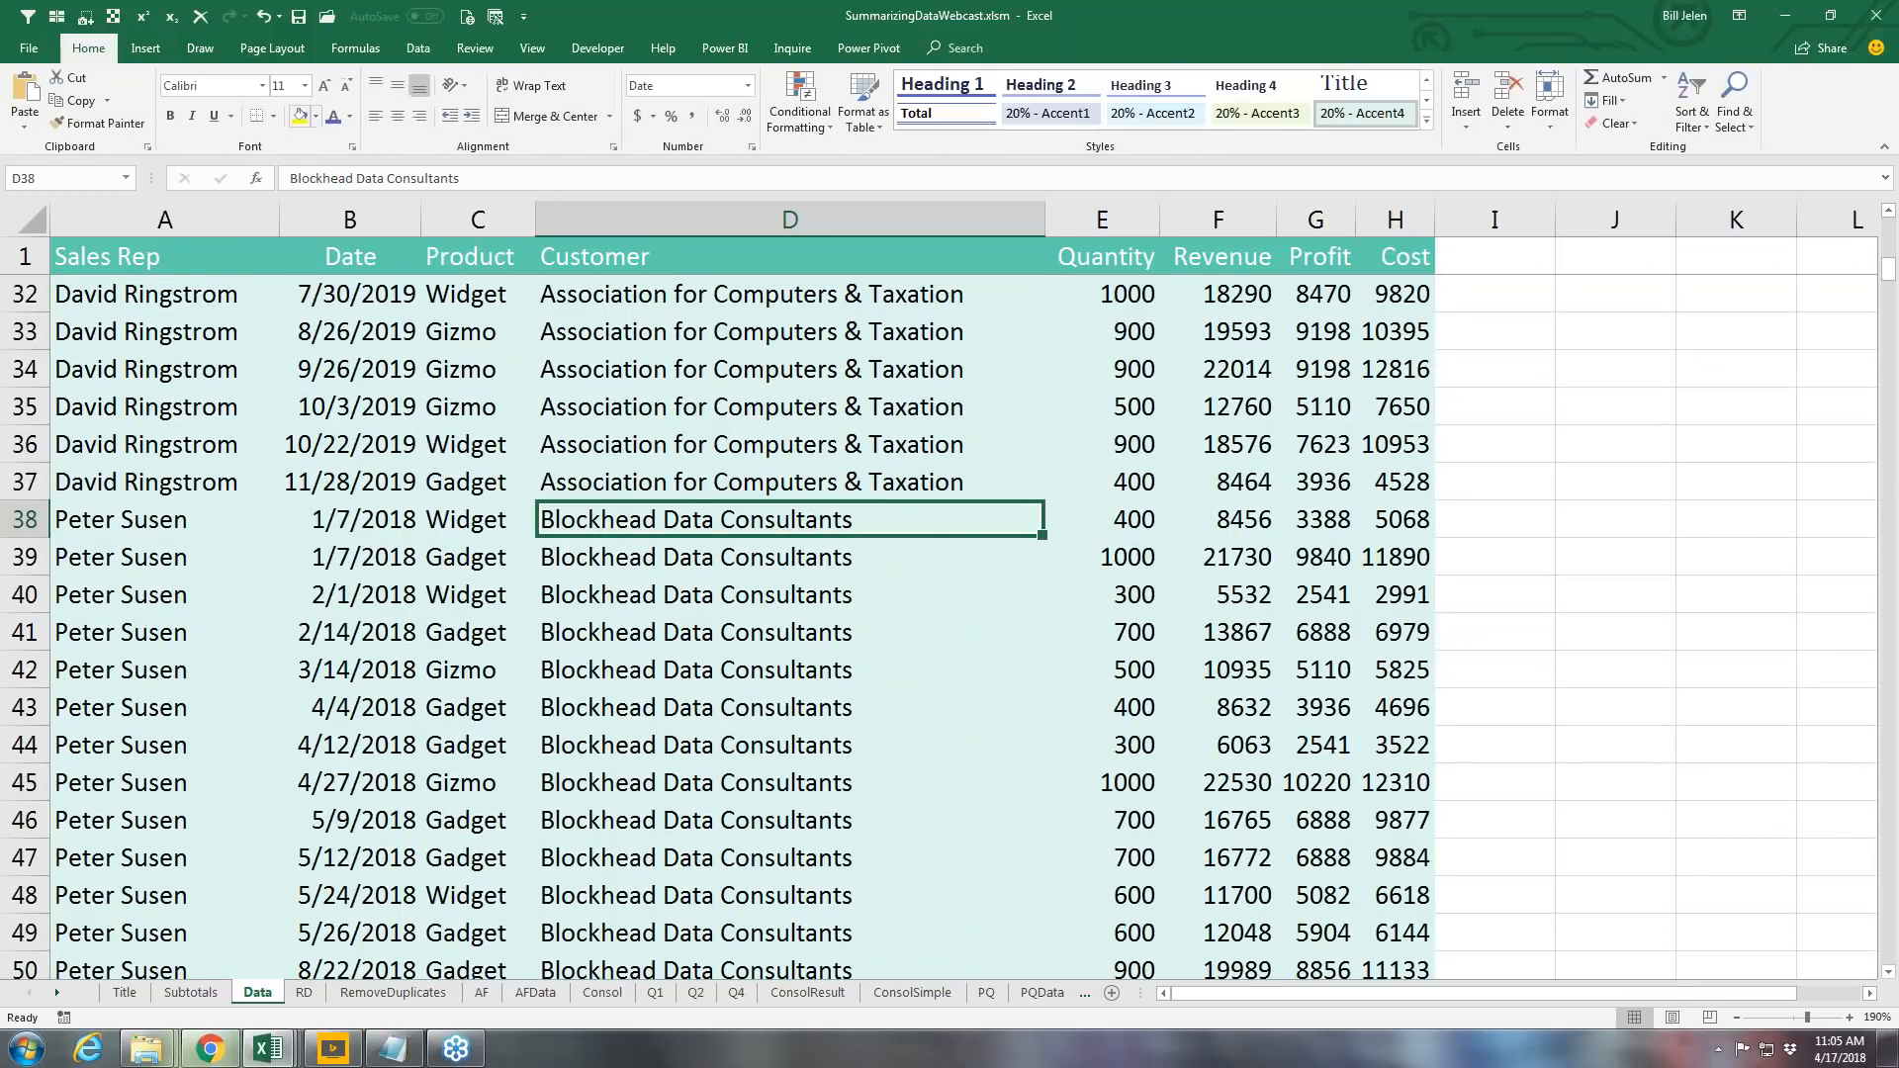
pyautogui.click(1466, 113)
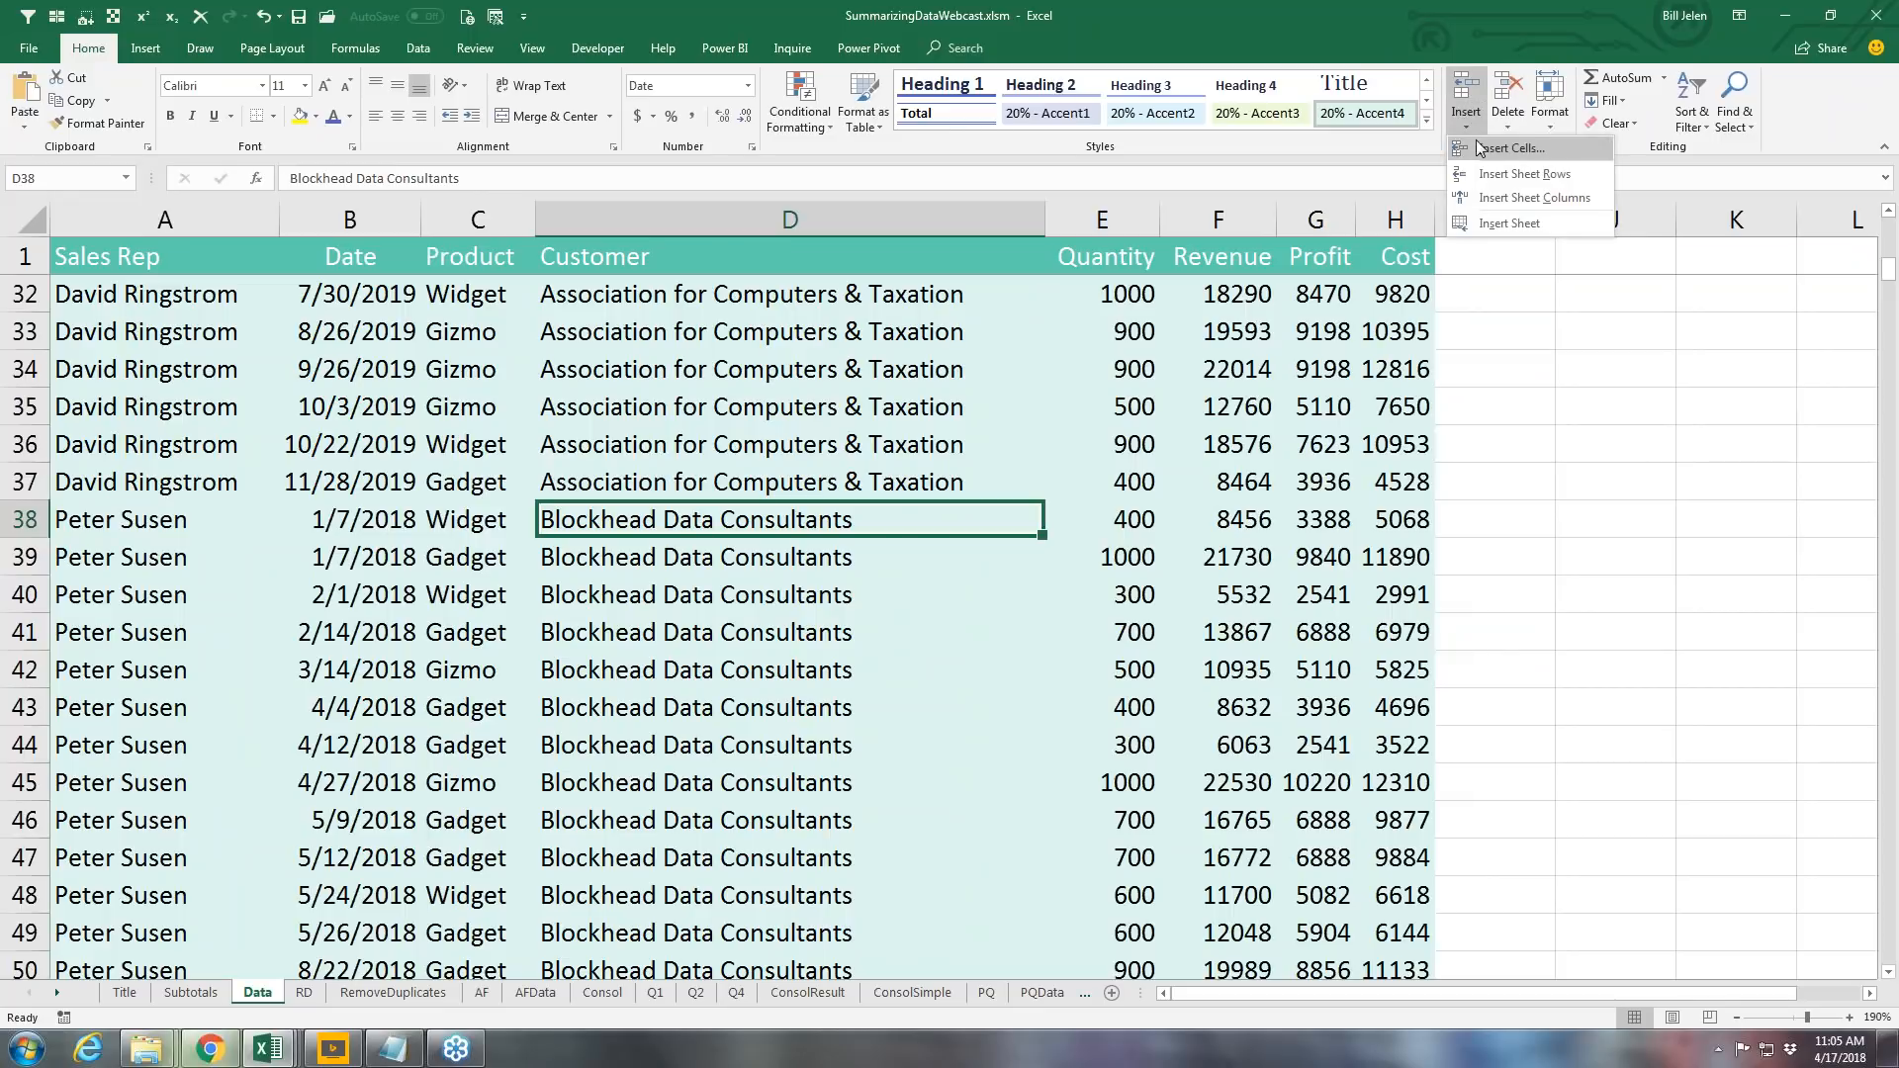
pyautogui.click(1492, 174)
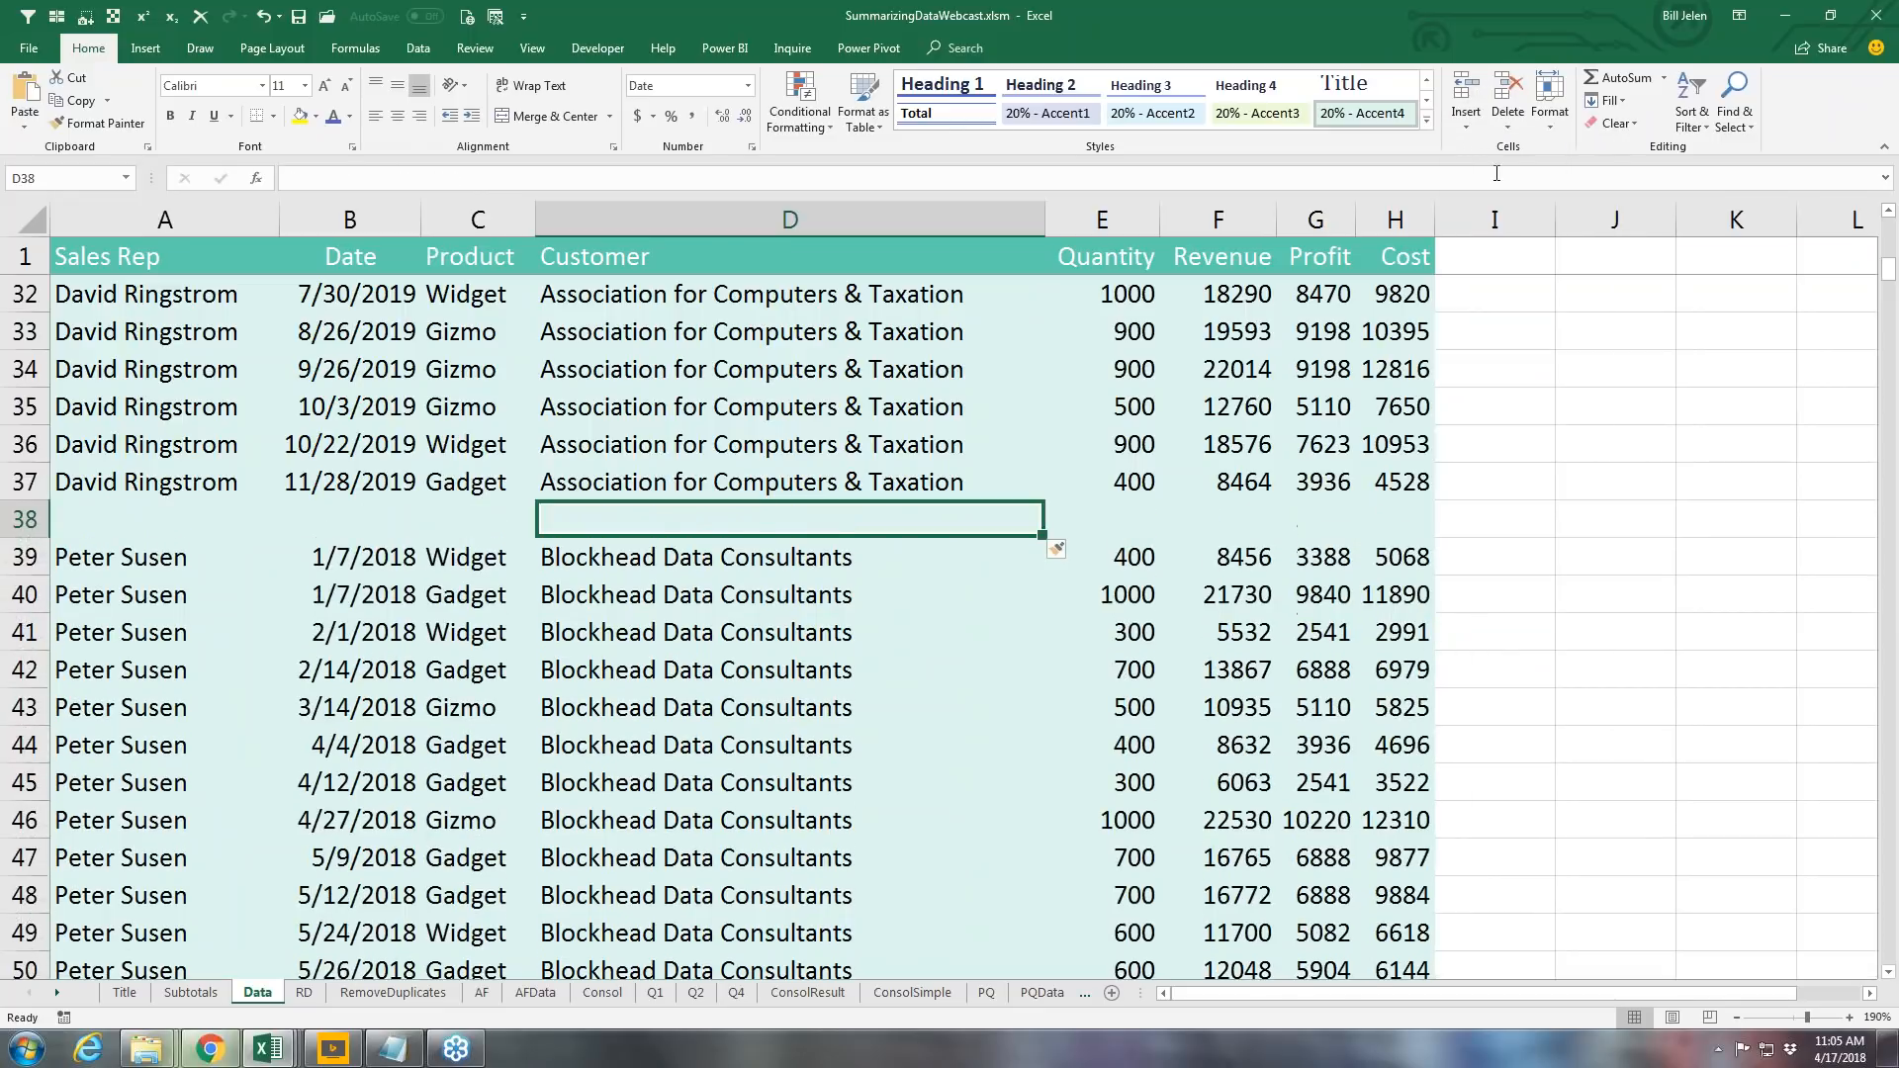
# Step: Enter "Association for Computers & Taxation Total" in the Customer column of the blank row 38
pyautogui.write('A')
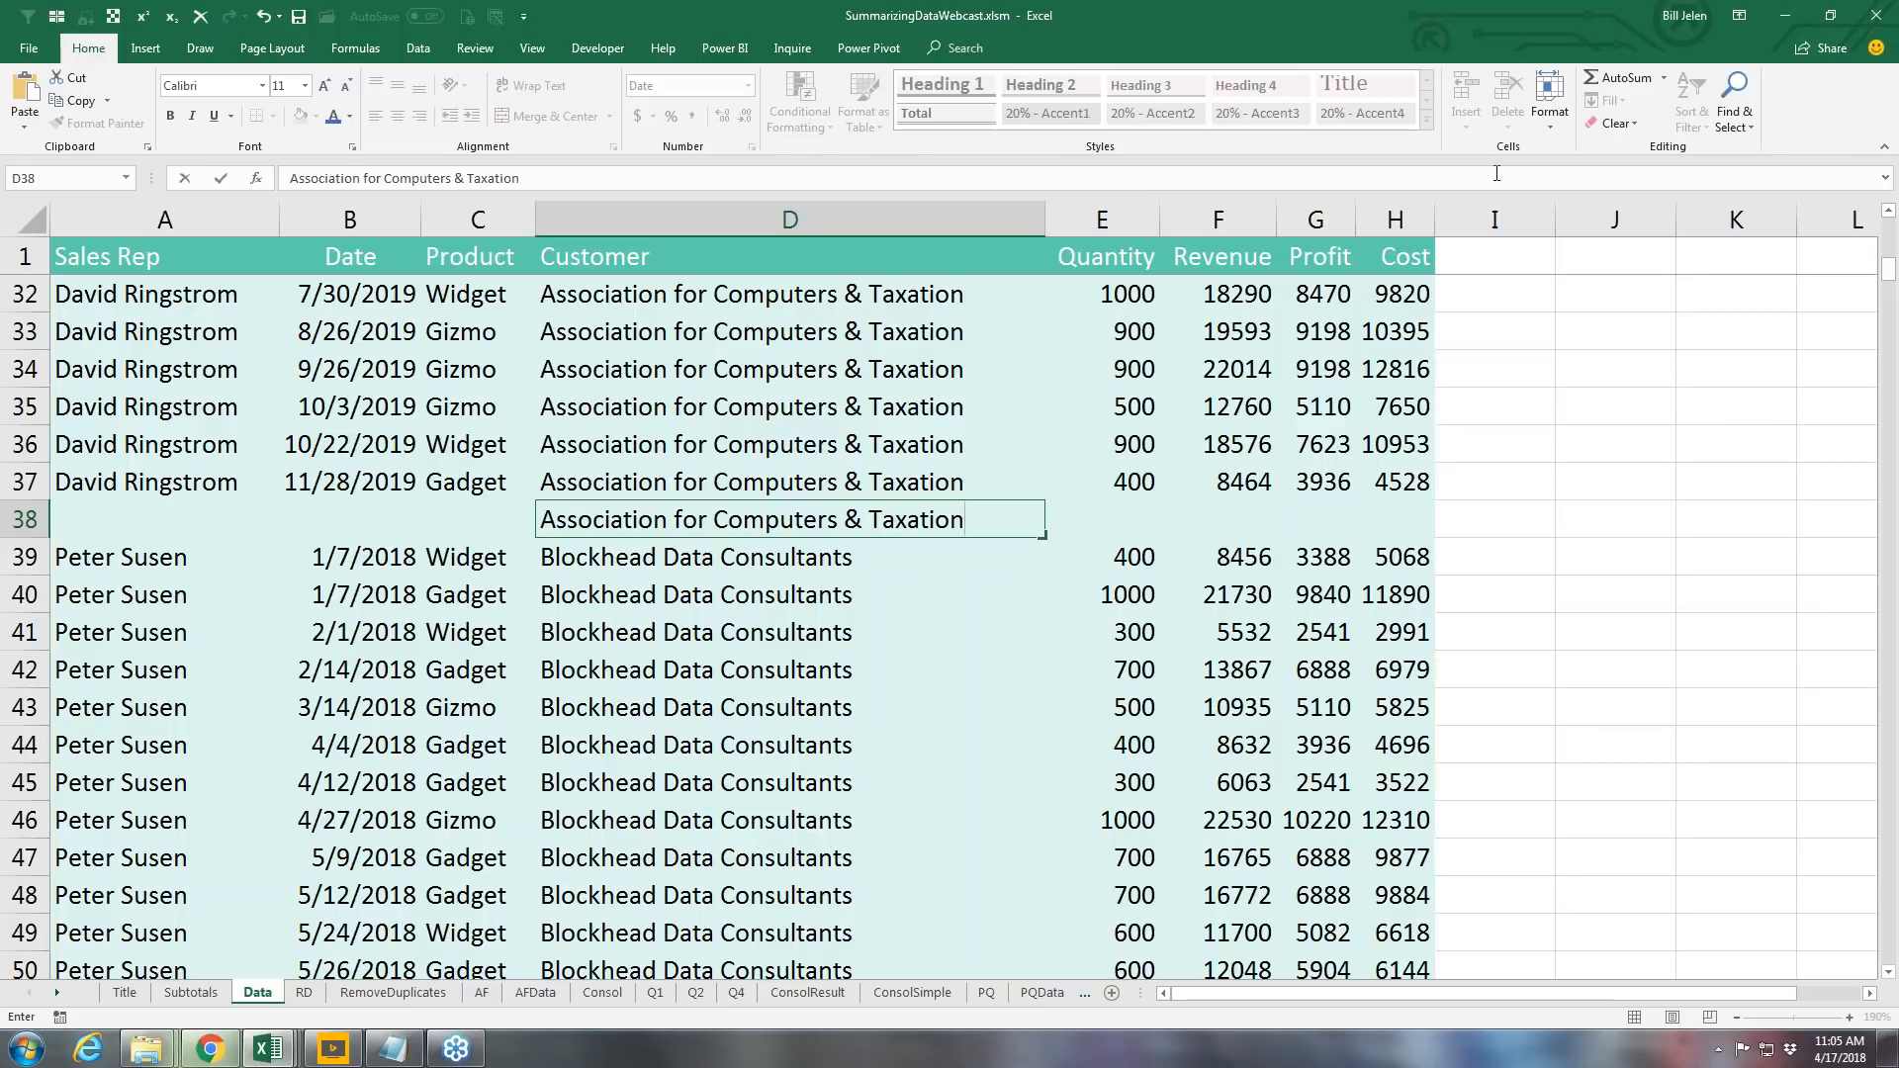
pyautogui.write('Total')
pyautogui.press('Tab')
# Step: AutoSum Quantity, Revenue, Profit and Cost in row 38, and widen the Profit and Cost columns to fit the totals
pyautogui.hotkey('shift', 'Right')
pyautogui.hotkey('shift', 'Right')
pyautogui.hotkey('shift', 'Right')
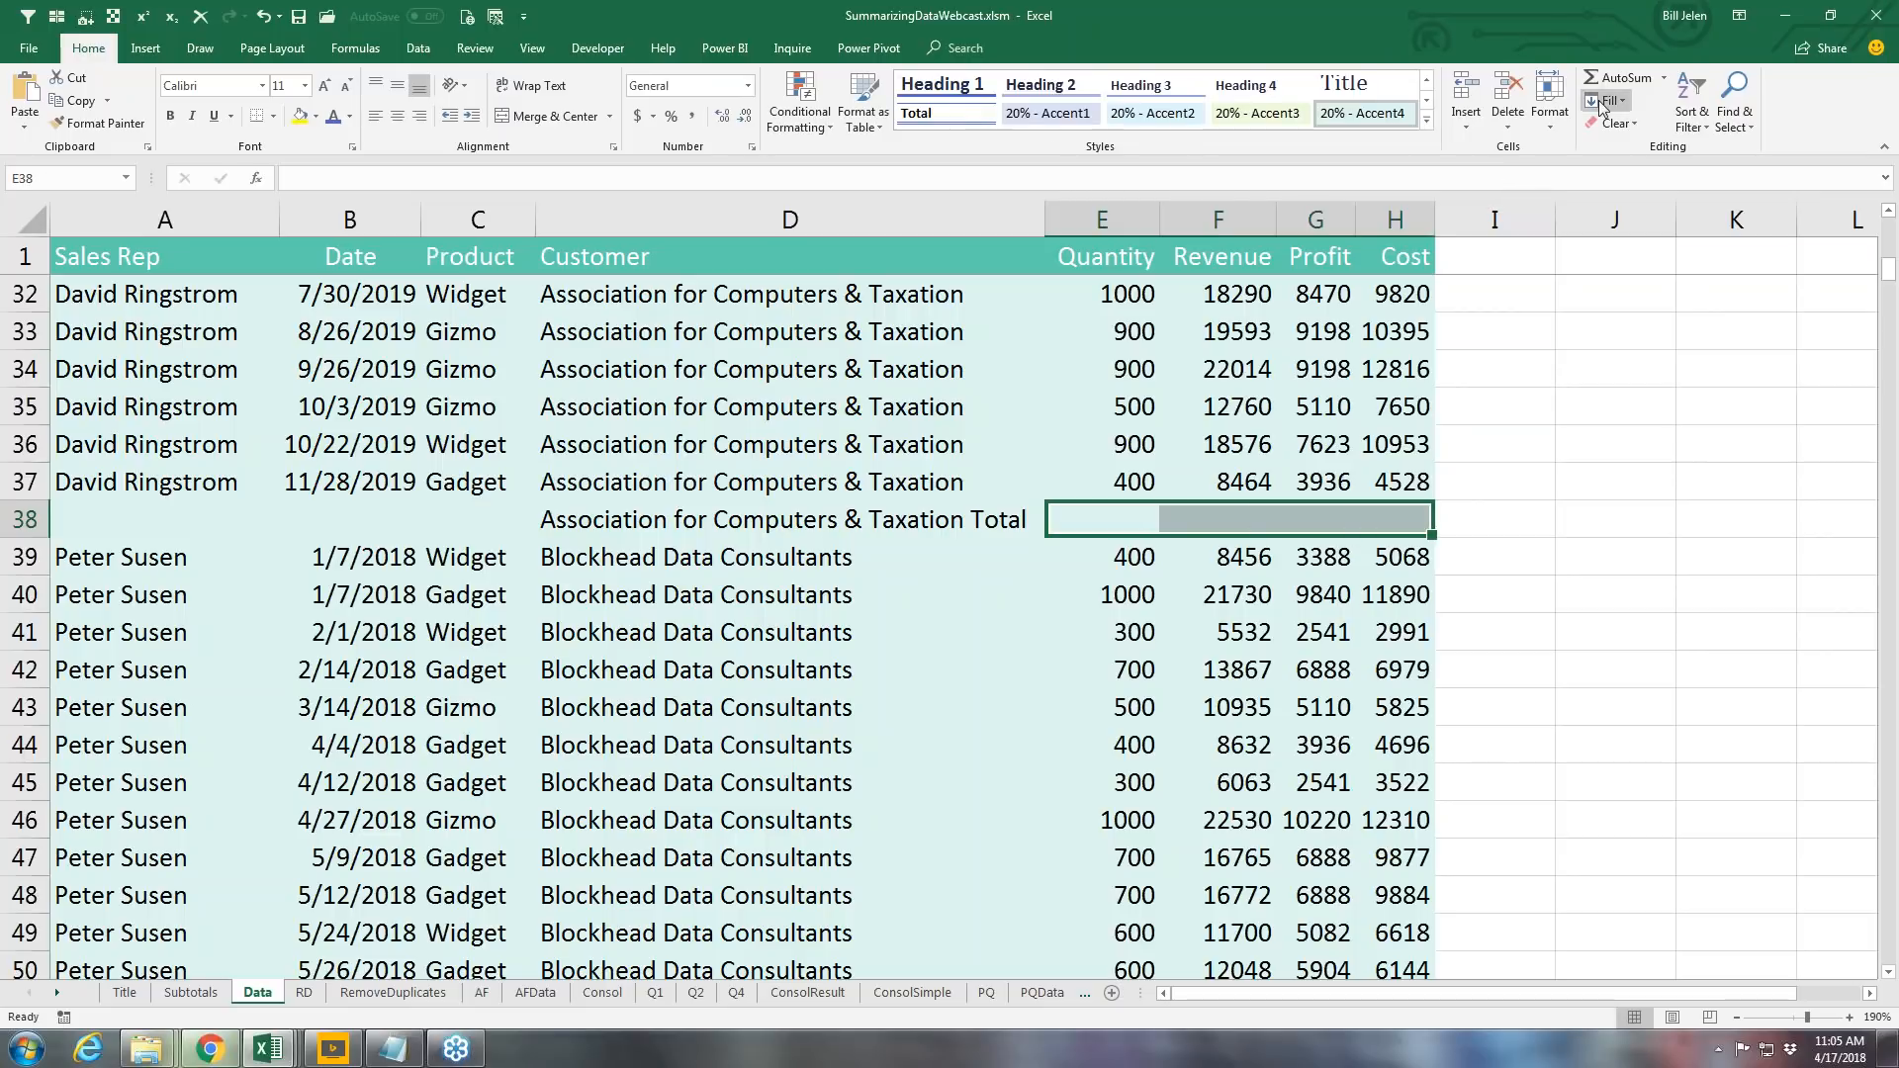
pyautogui.click(1622, 83)
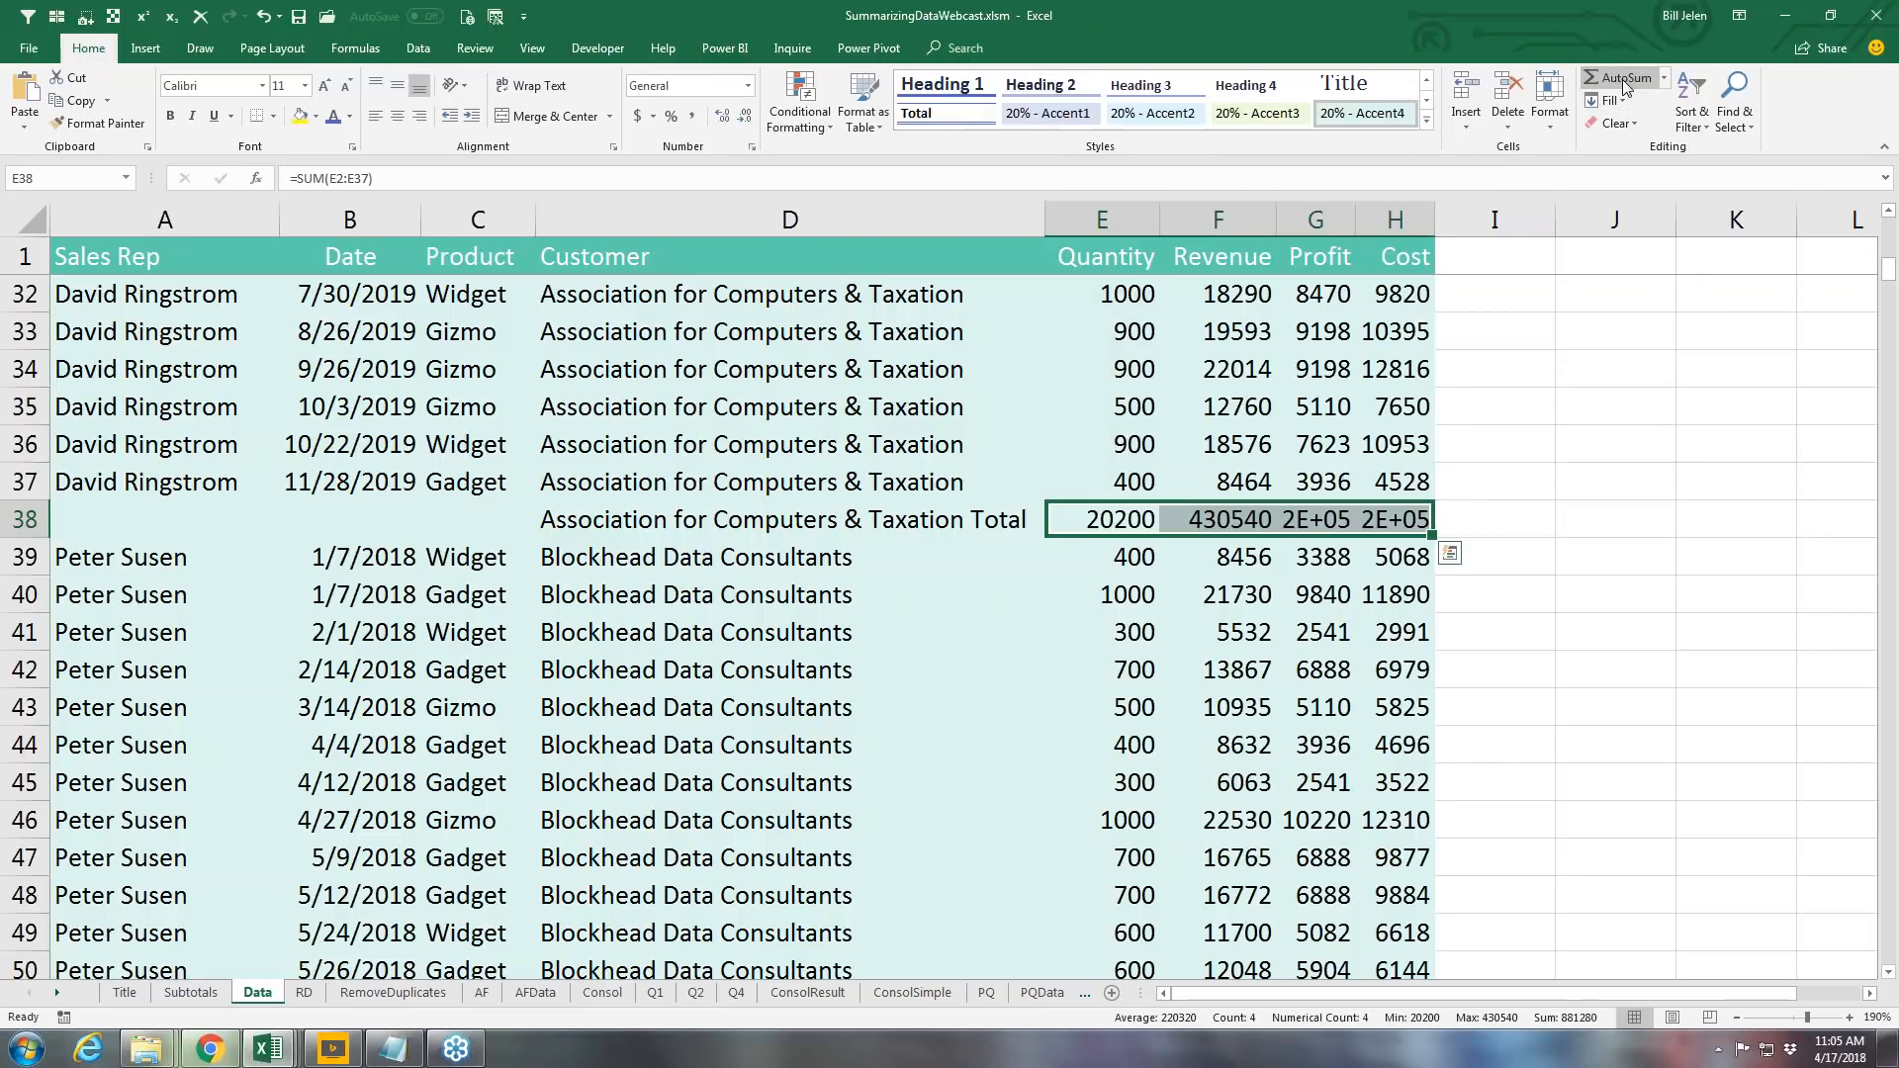
pyautogui.moveTo(1356, 218); pyautogui.dragTo(1524, 224)
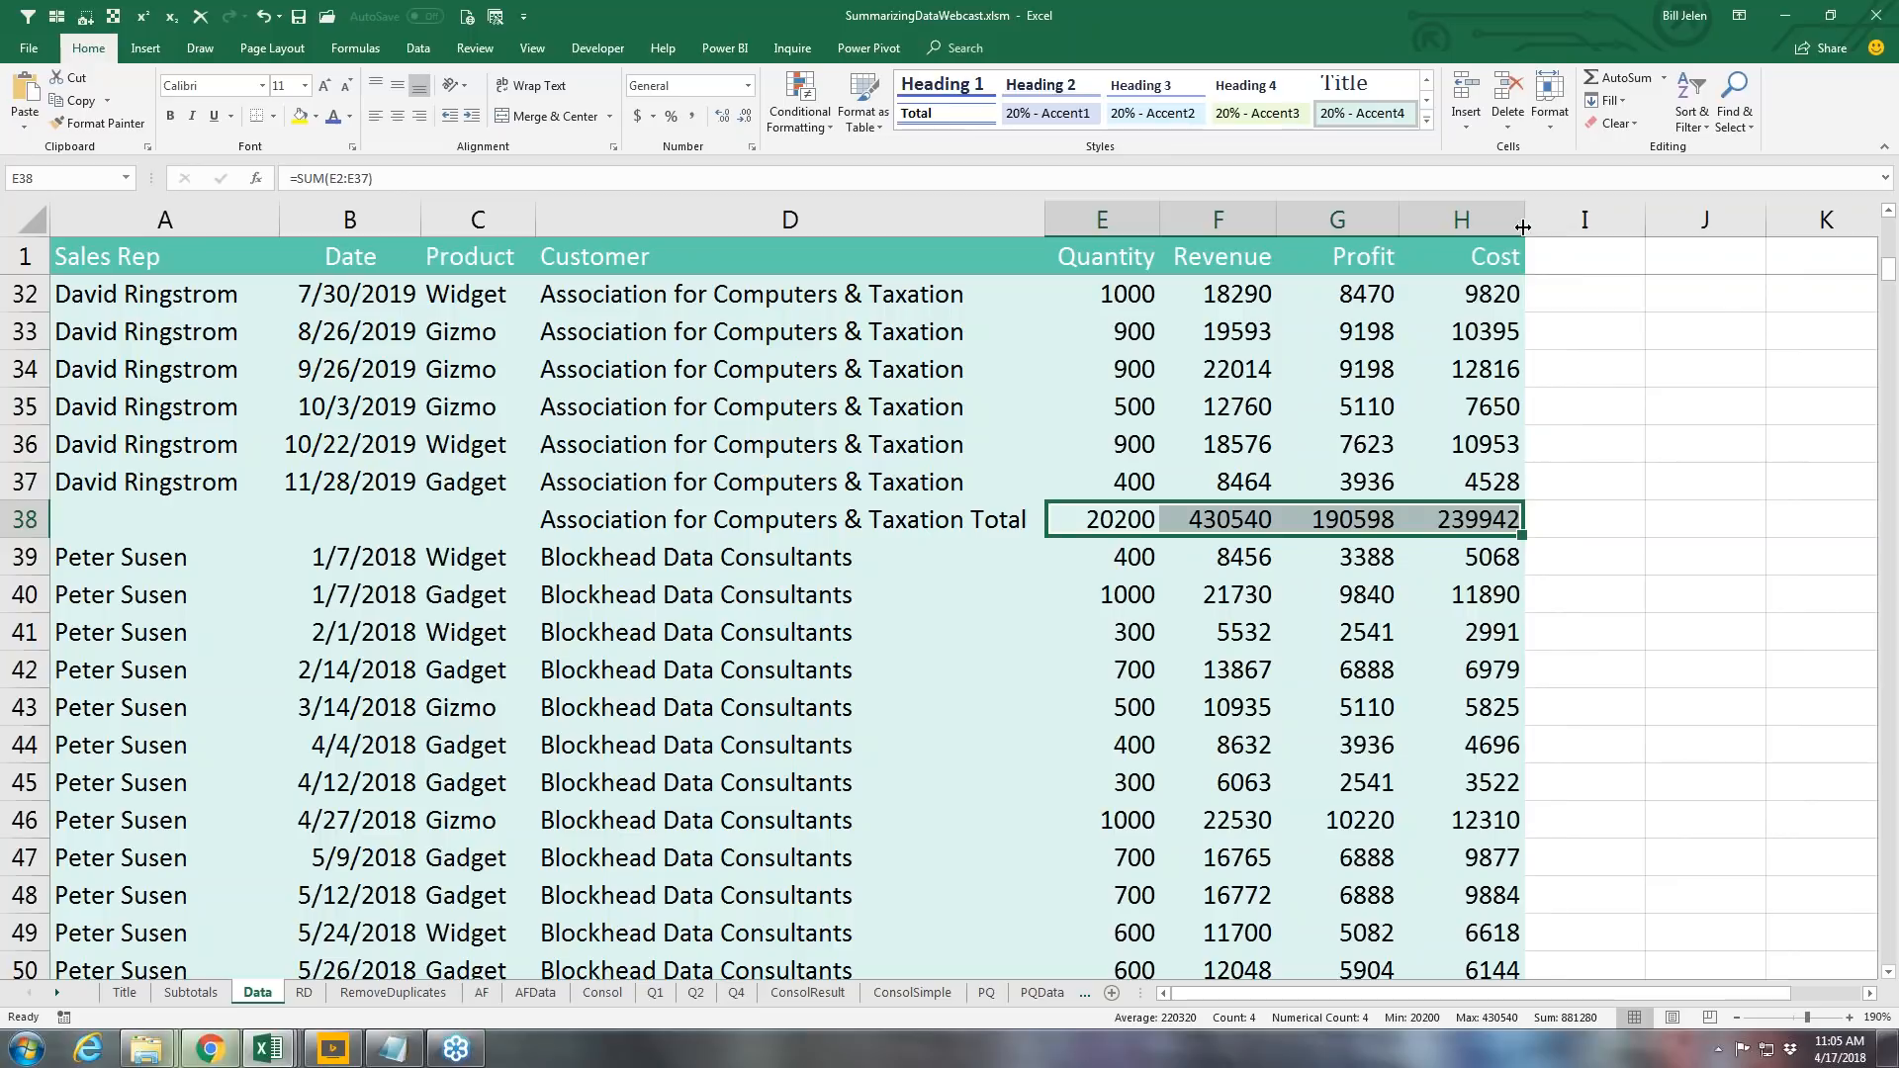
# Step: Delete the manually built Association for Computers & Taxation total row
pyautogui.press('Left')
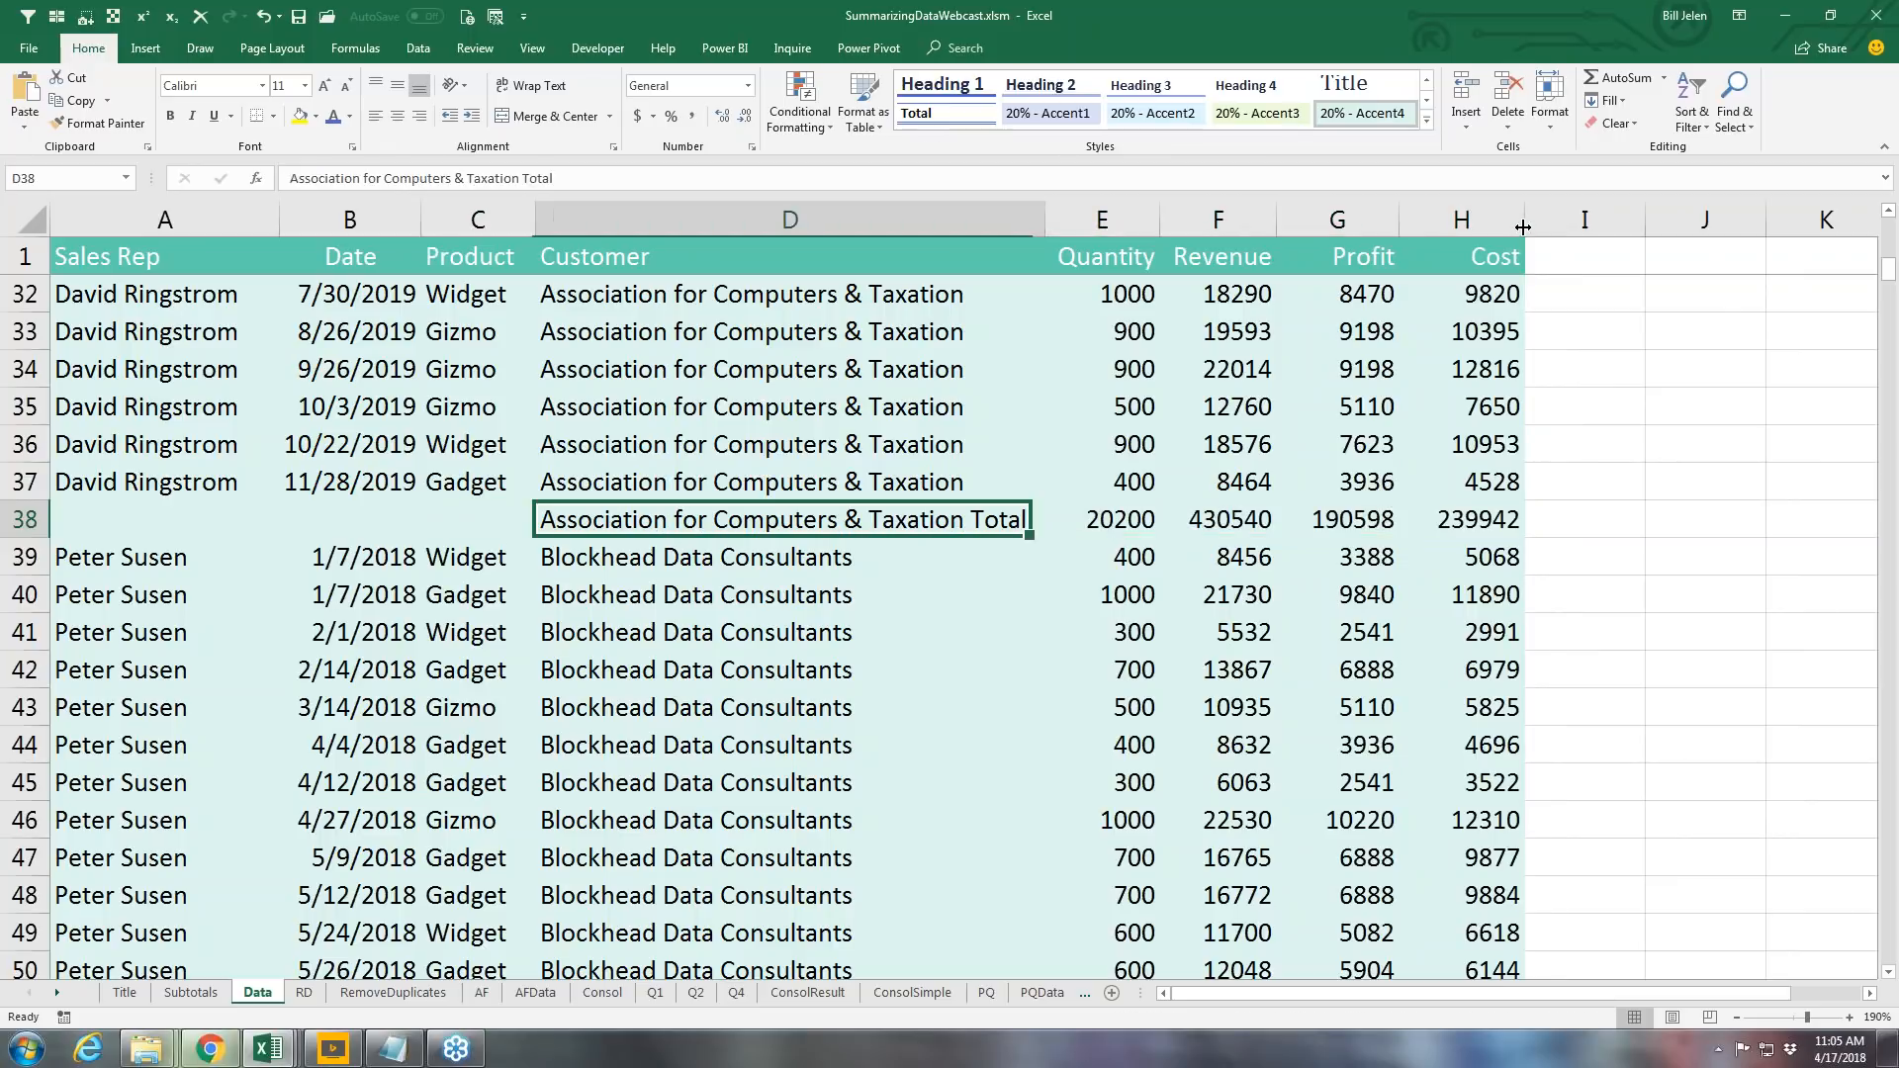
pyautogui.hotkey('ctrl', '-')
pyautogui.press('Return')
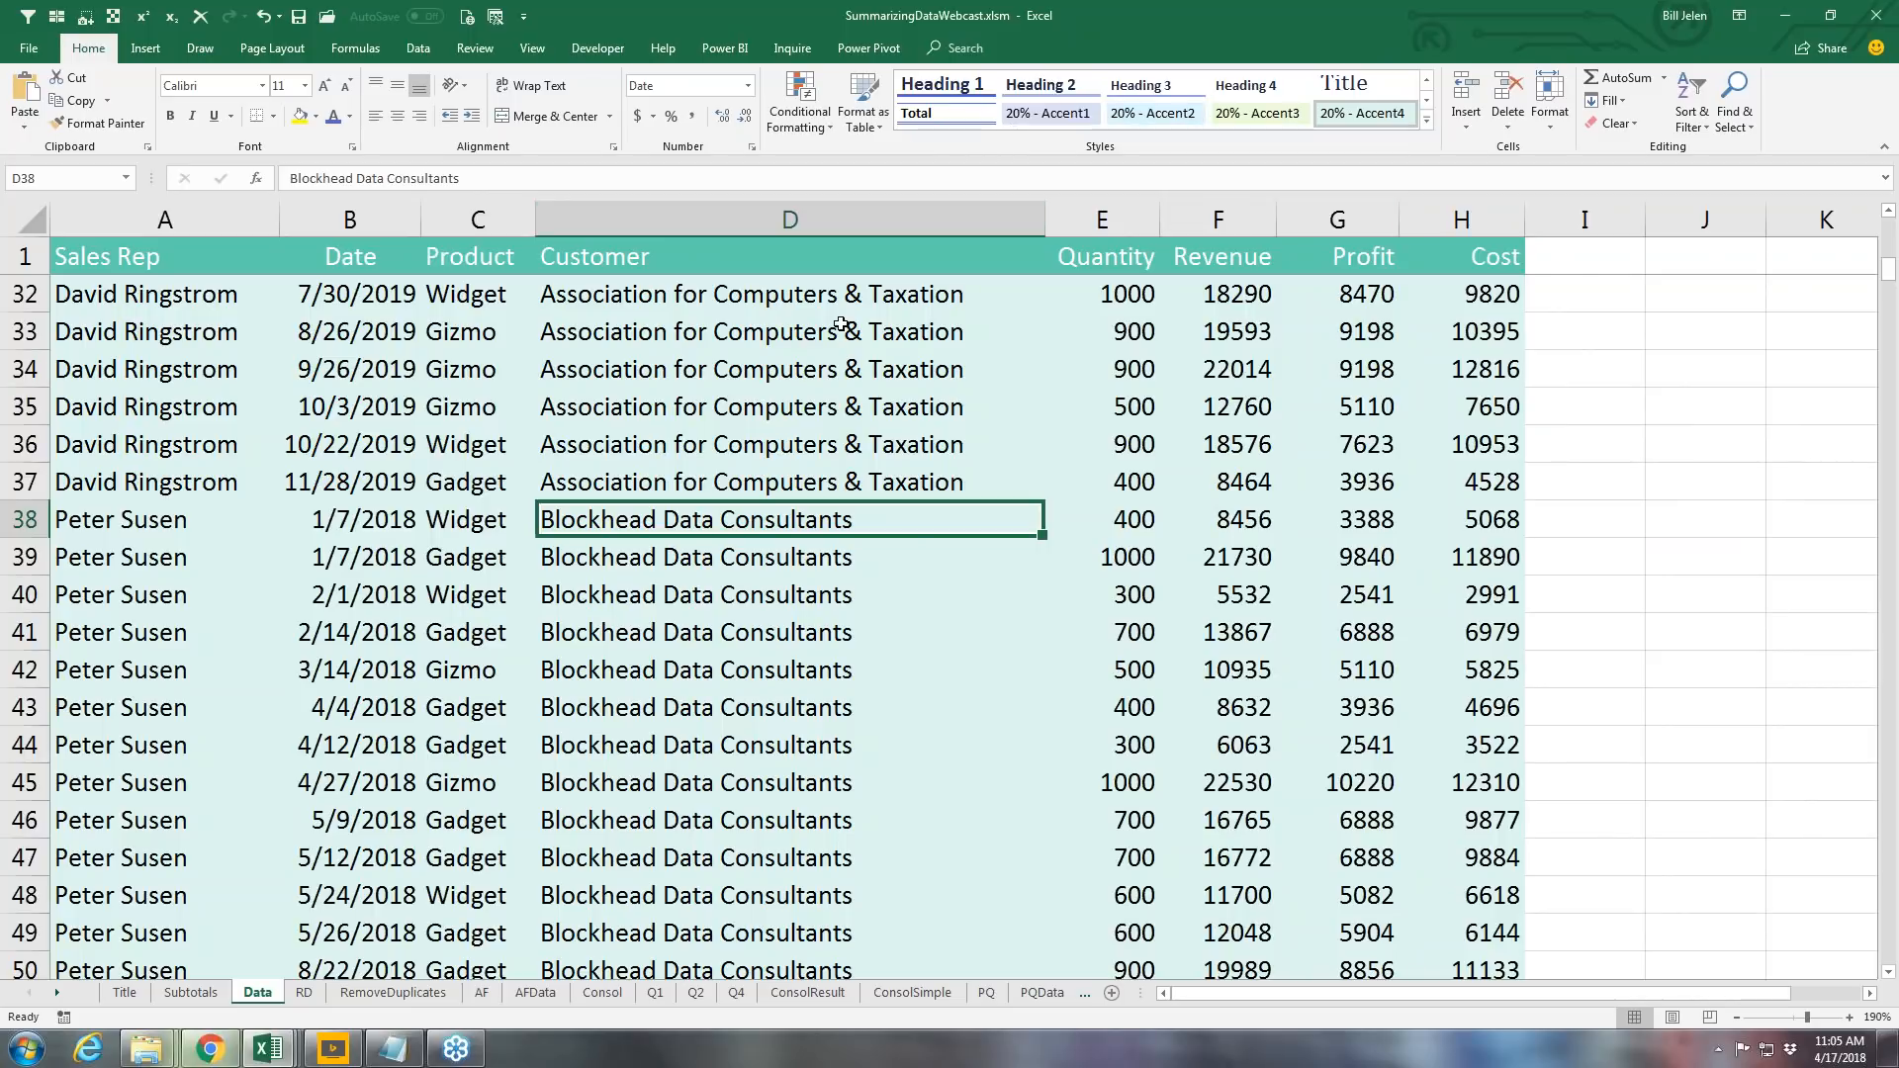
# Step: Start the Subtotal command on the sales data and group the subtotals at each change in Customer
pyautogui.click(419, 47)
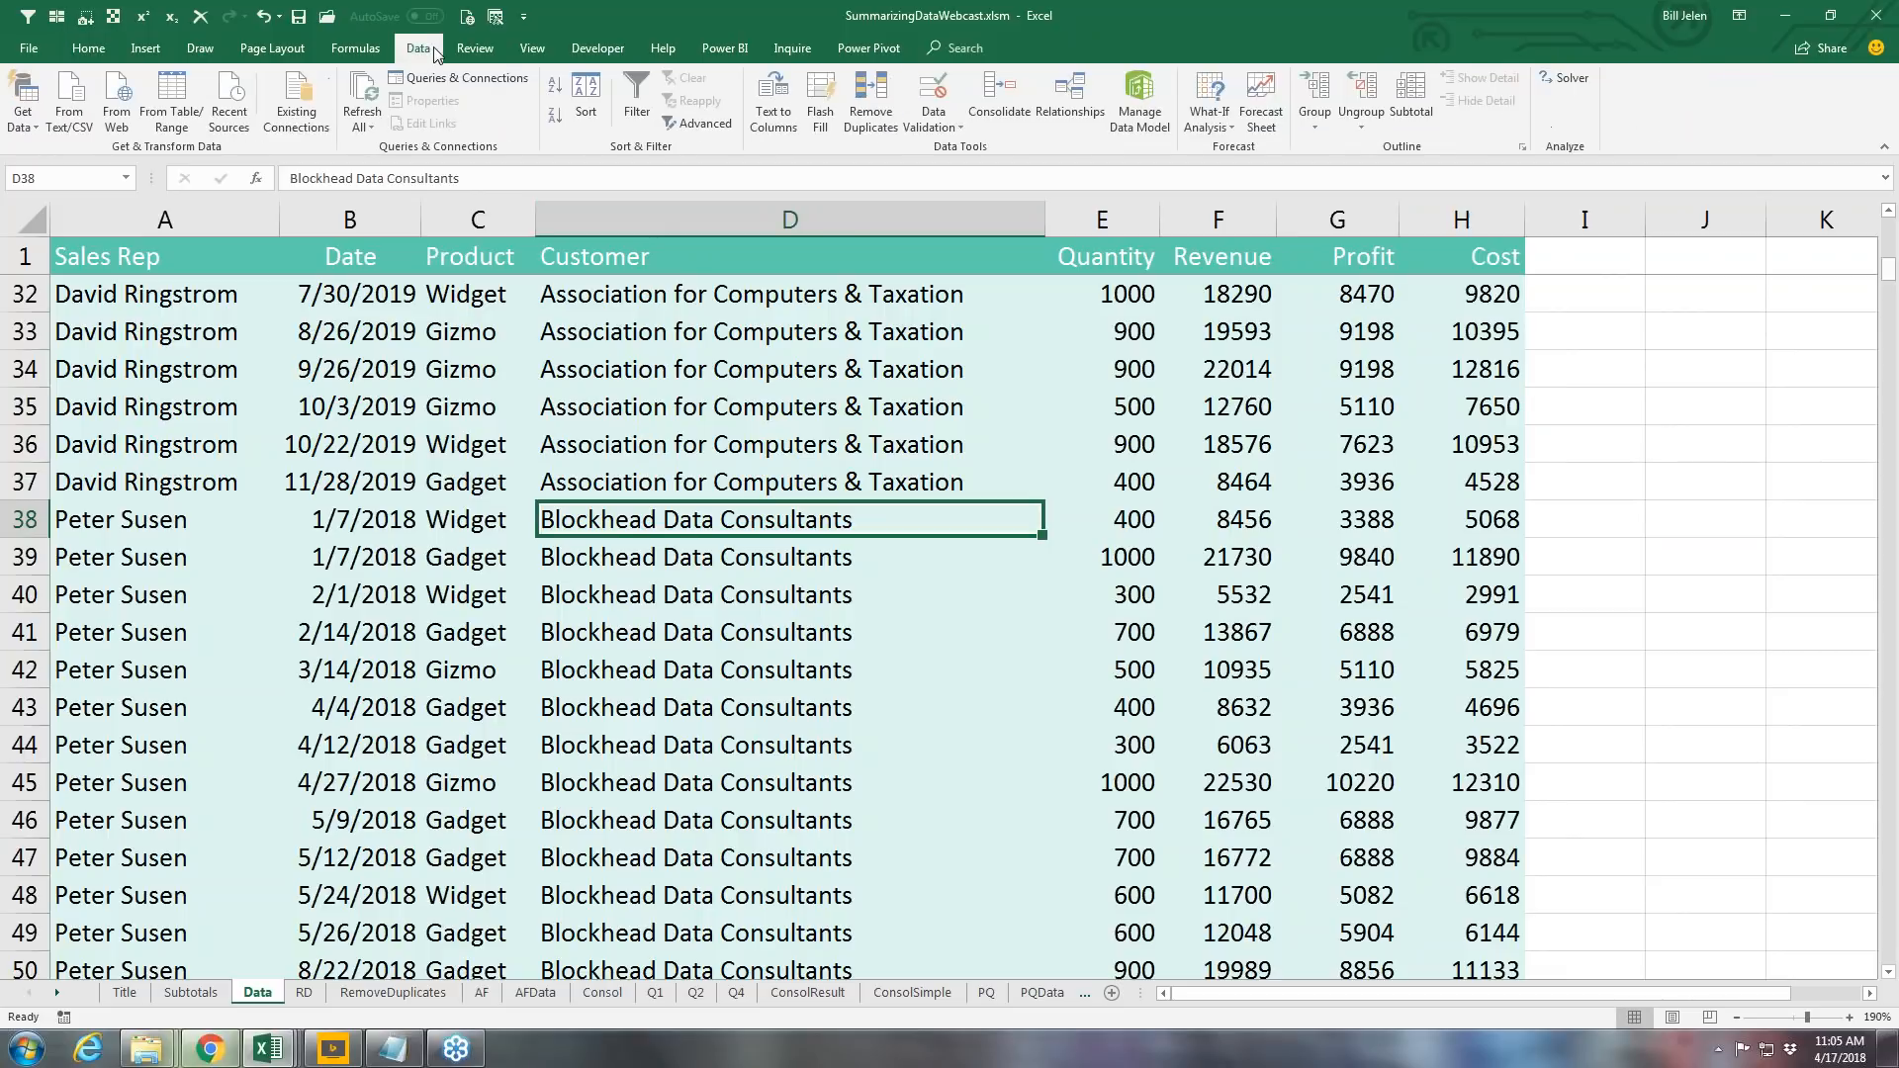
pyautogui.click(1414, 99)
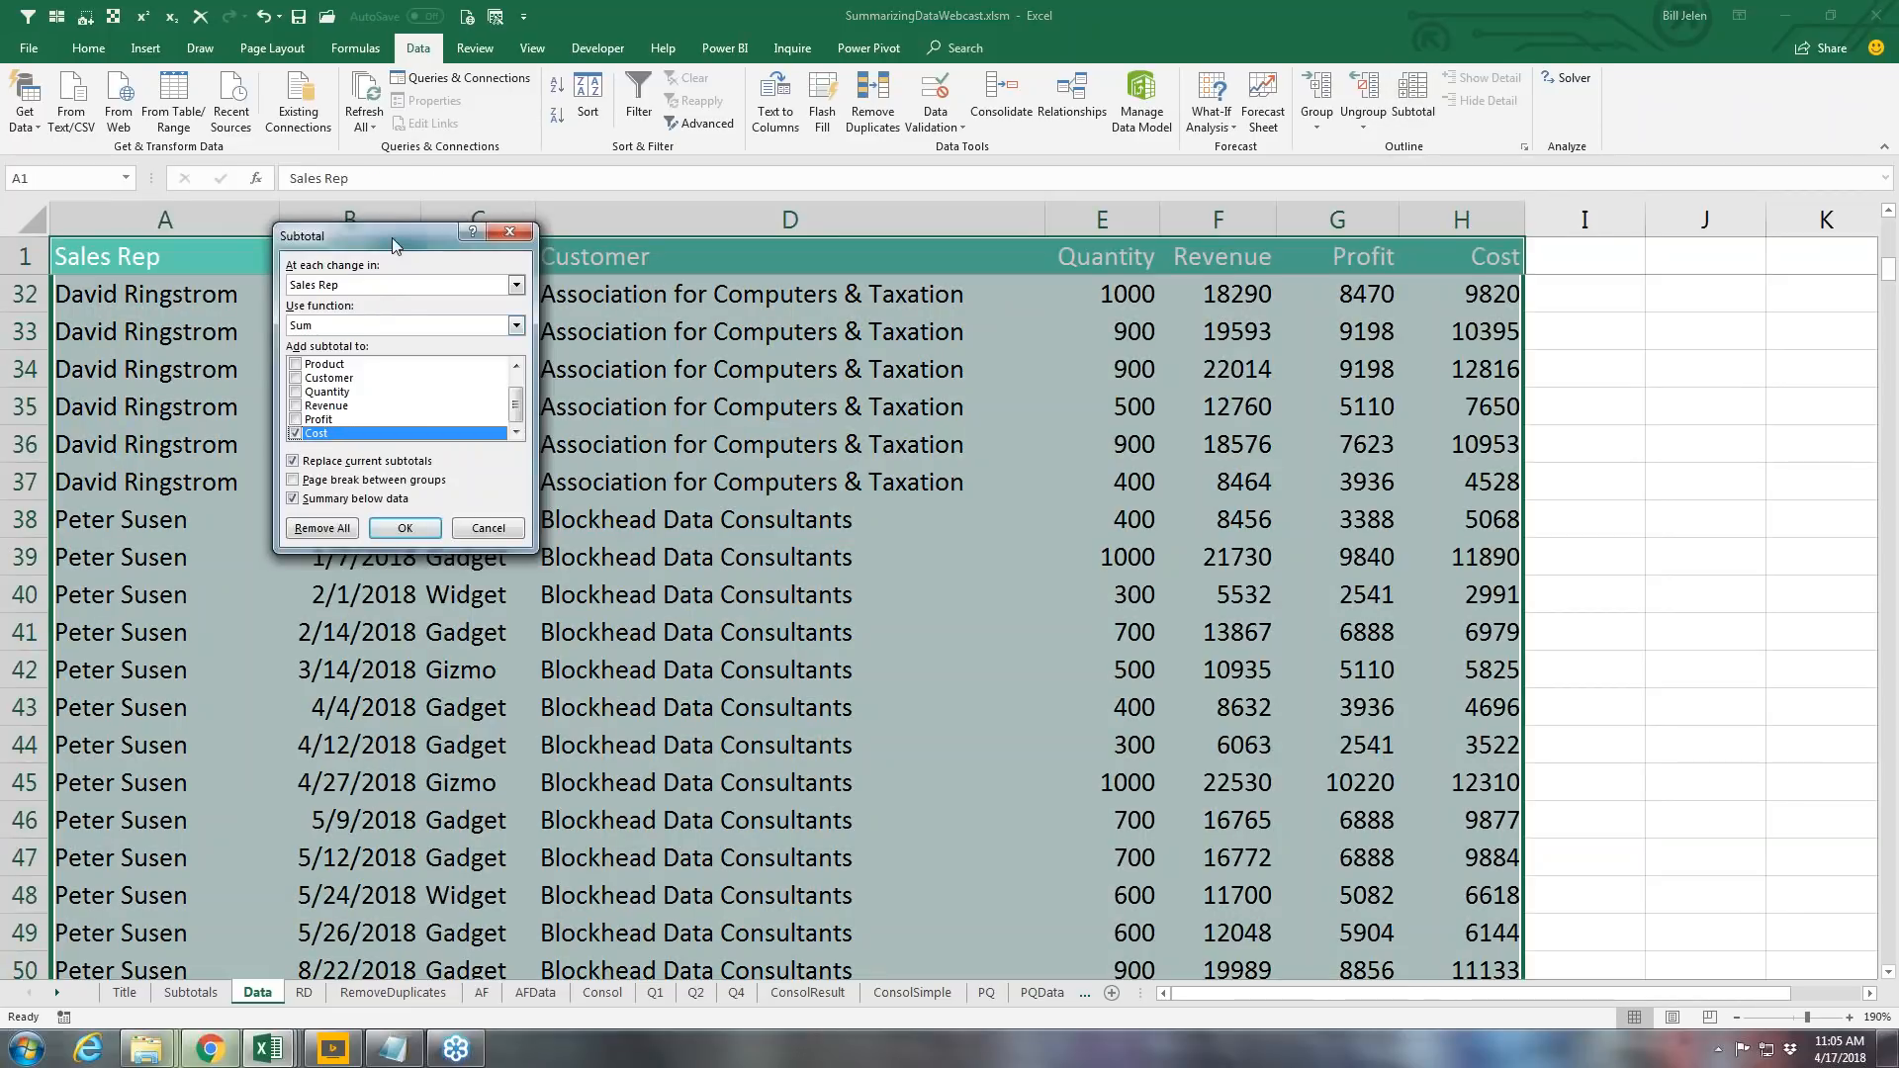
pyautogui.moveTo(392, 238); pyautogui.dragTo(544, 173)
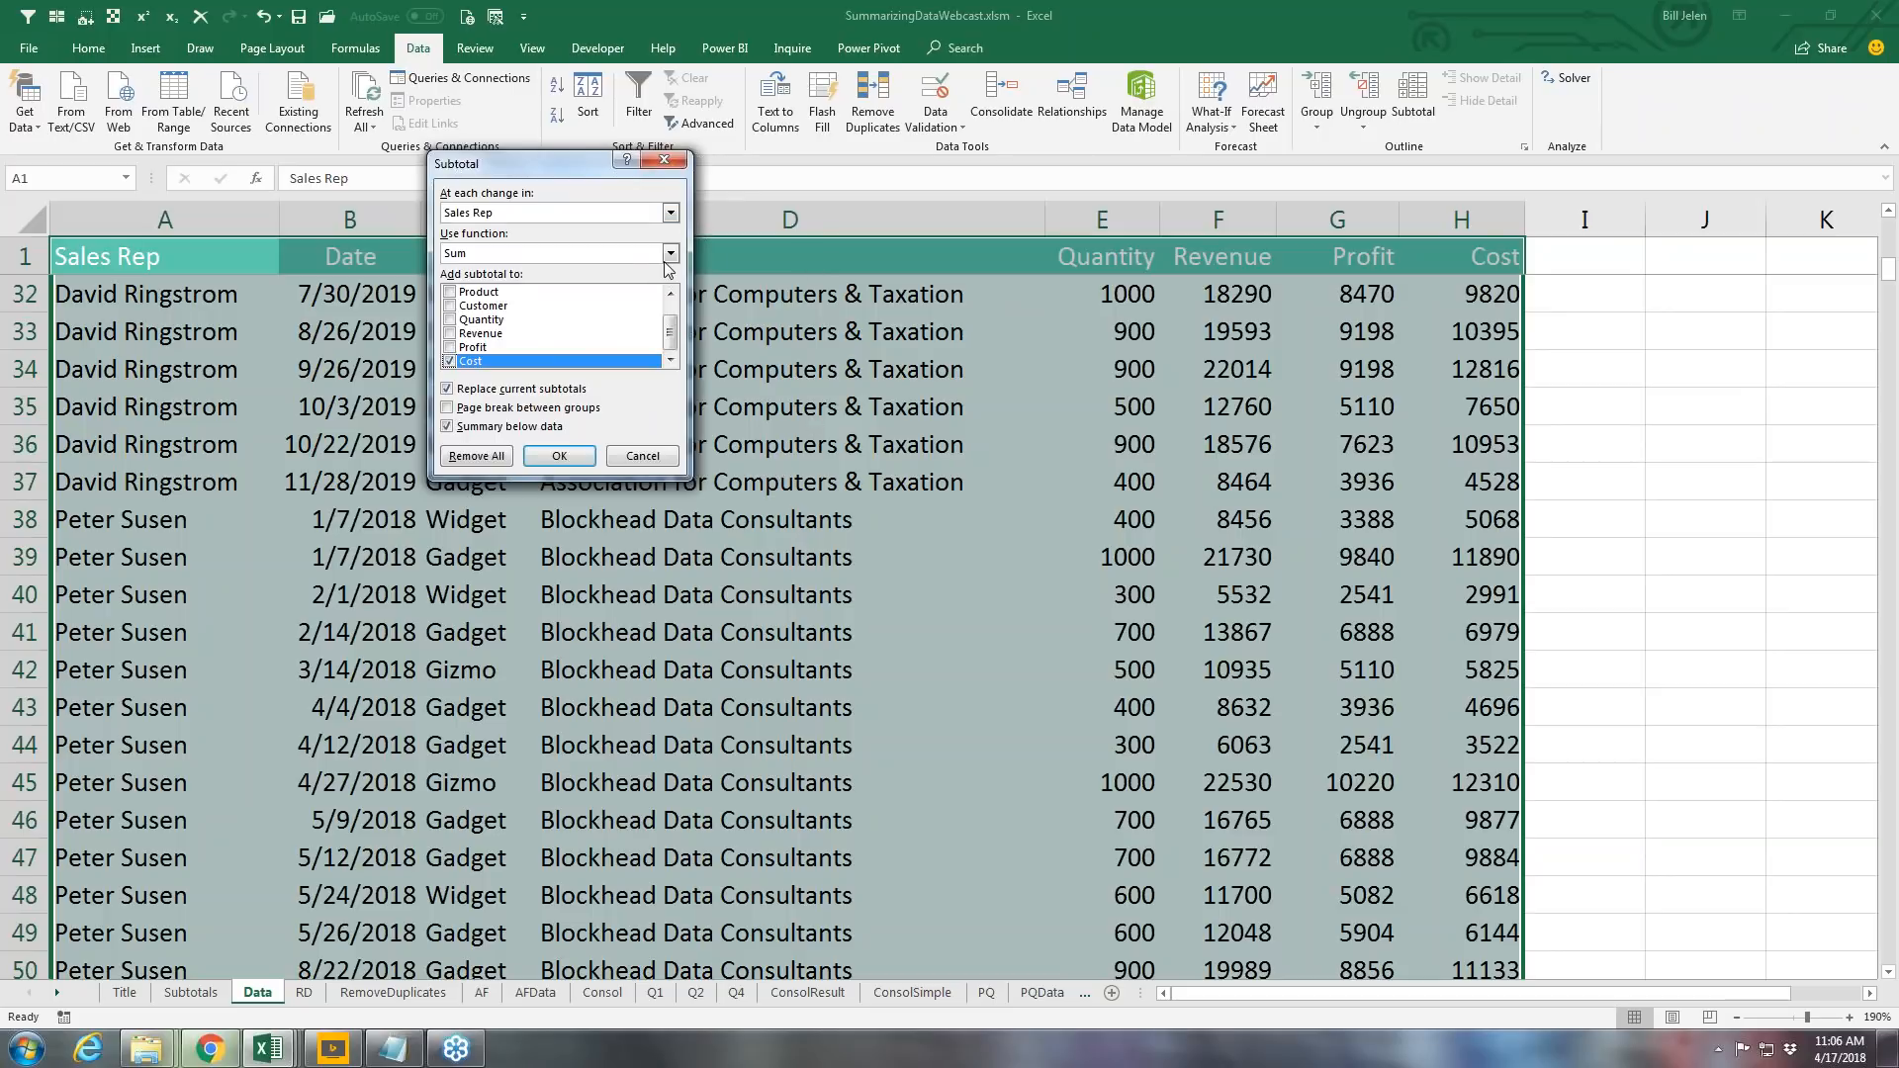
pyautogui.click(671, 215)
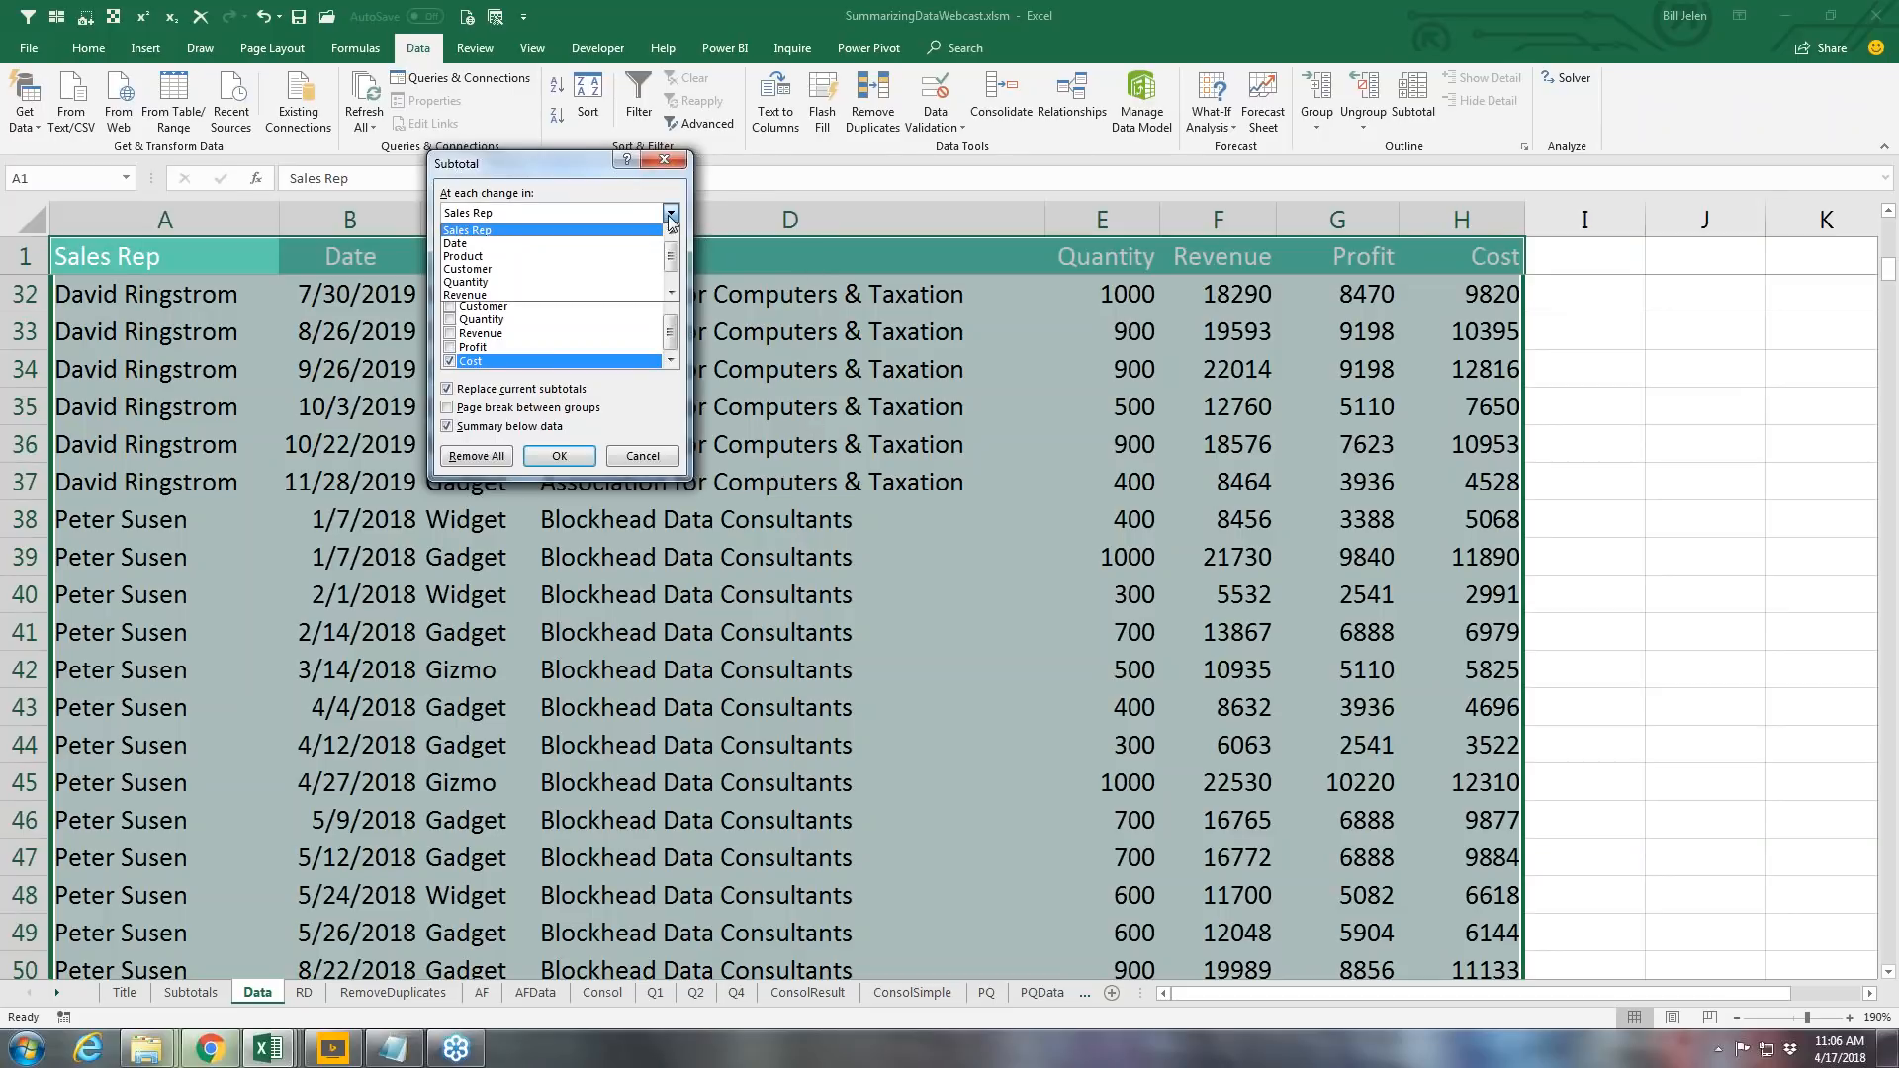
pyautogui.click(480, 275)
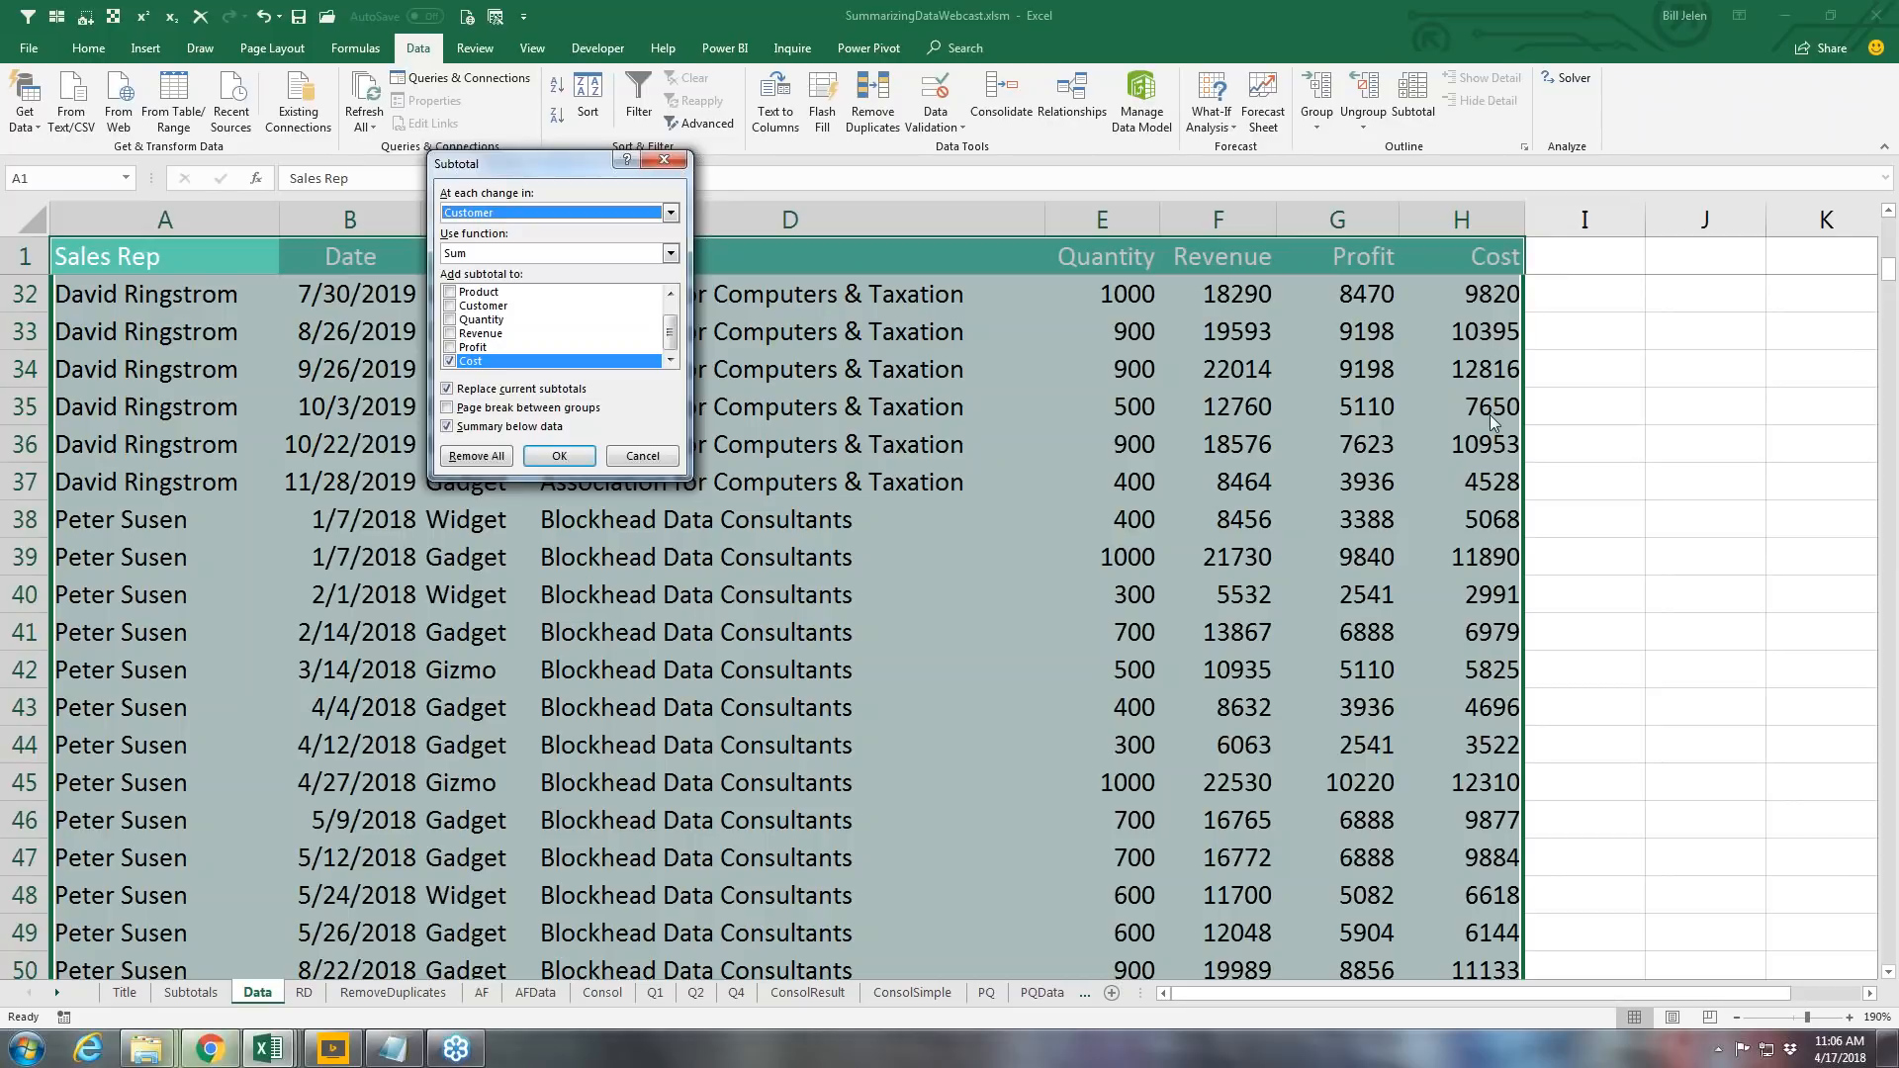
# Step: Review the summary functions available for the subtotals, keeping Sum as the function
pyautogui.click(671, 254)
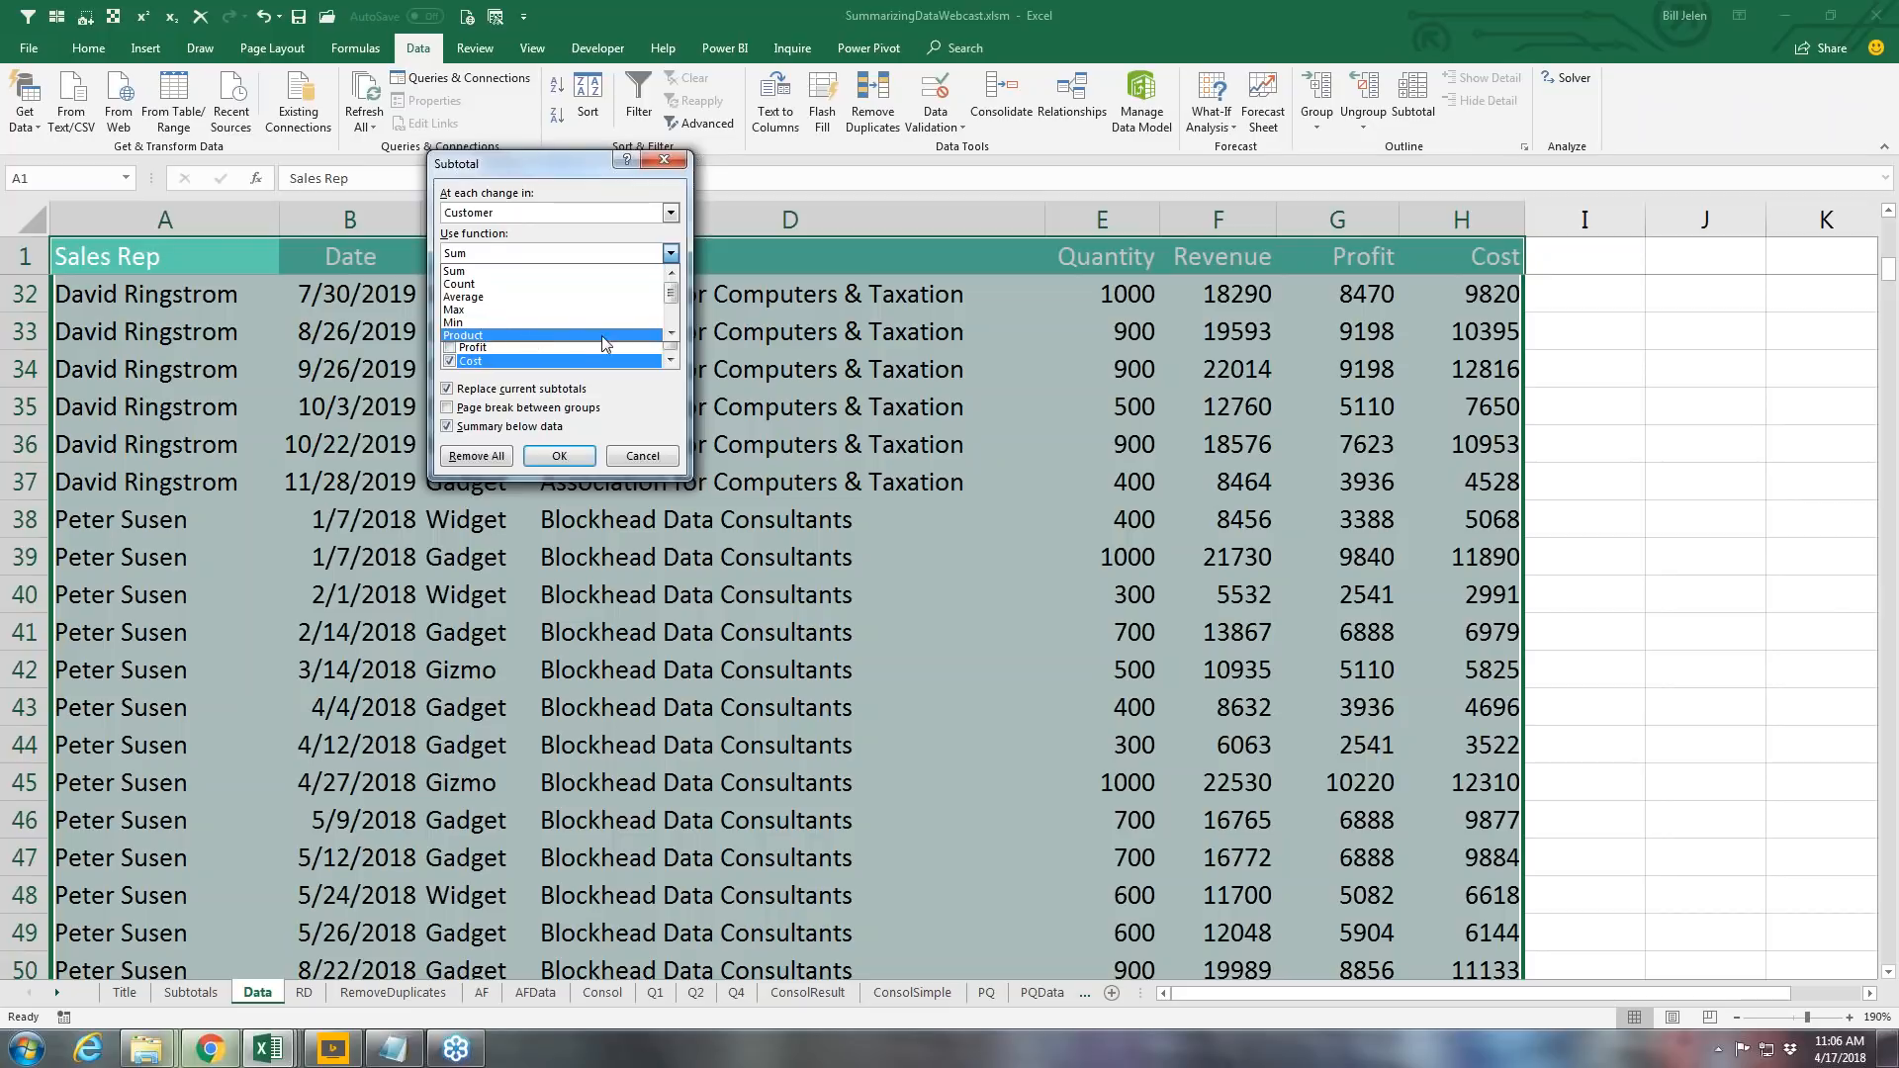
pyautogui.click(670, 334)
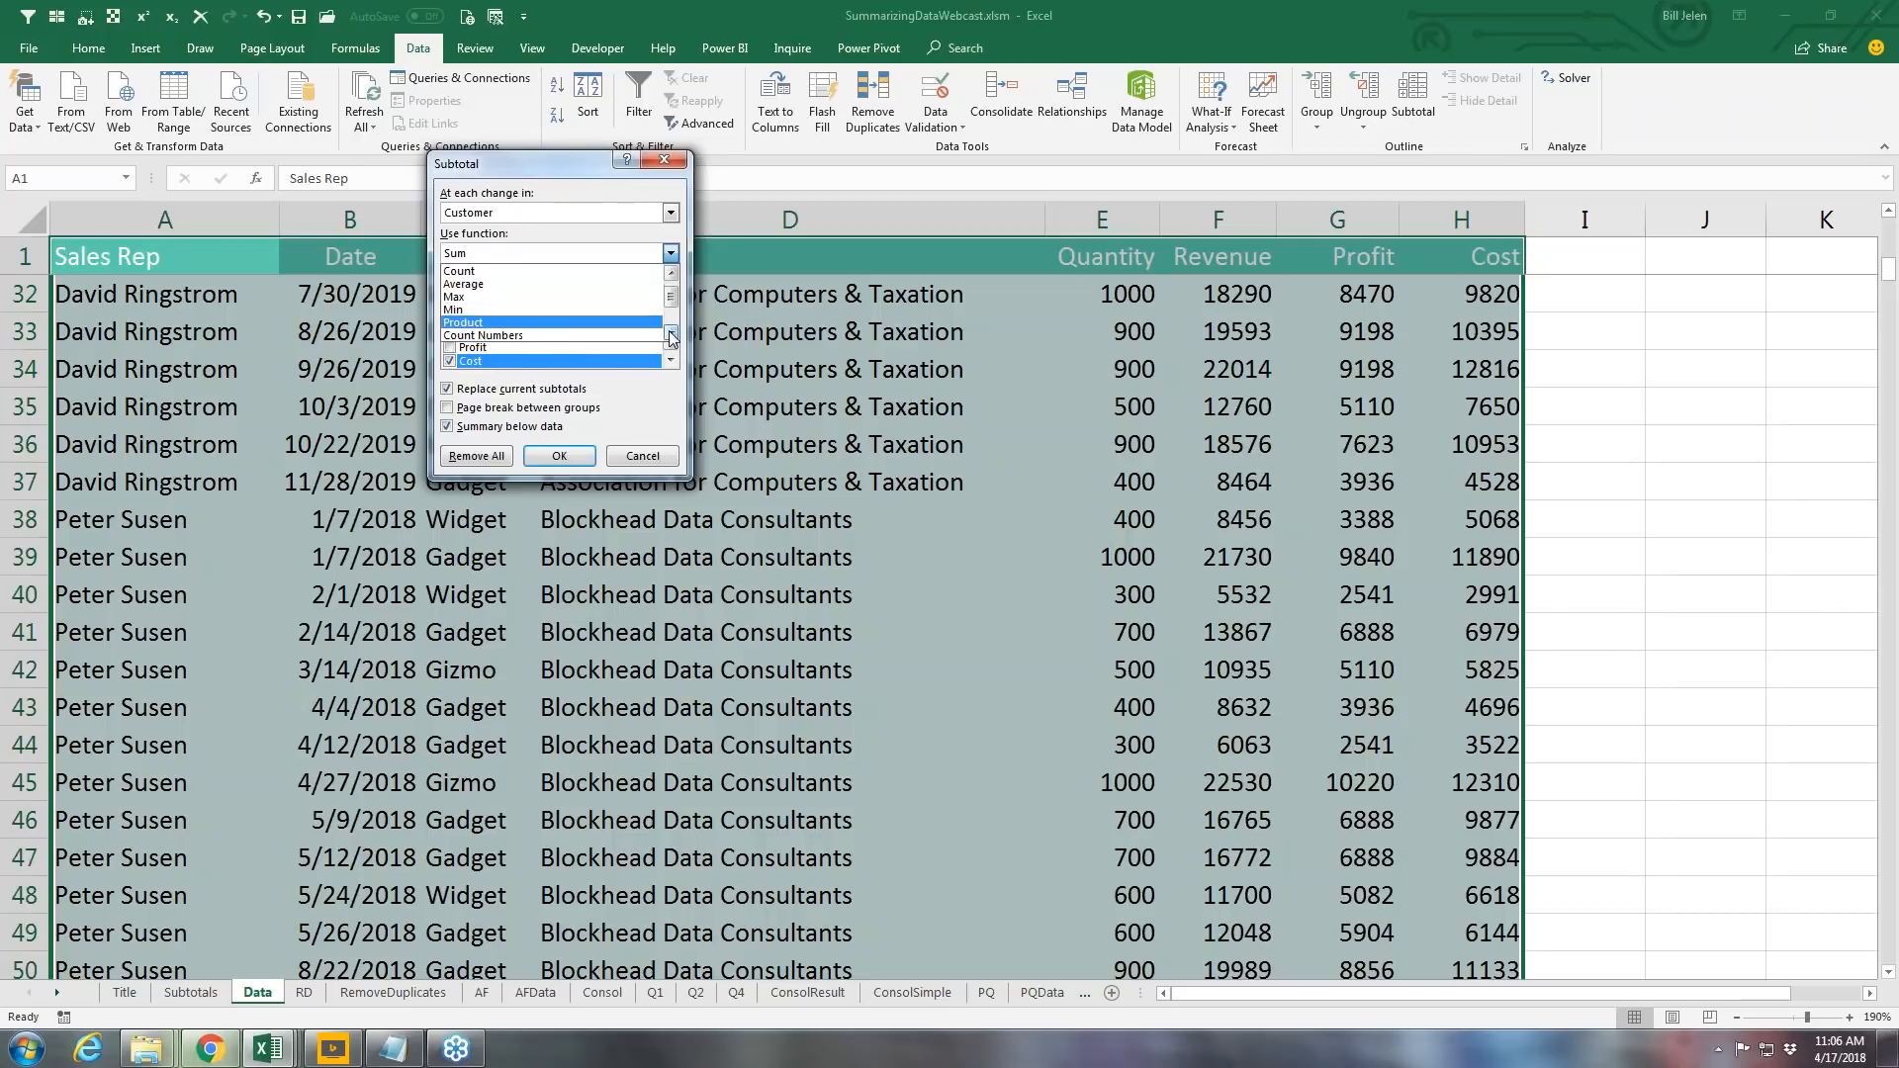
pyautogui.click(670, 333)
pyautogui.click(671, 333)
pyautogui.click(671, 334)
pyautogui.click(670, 333)
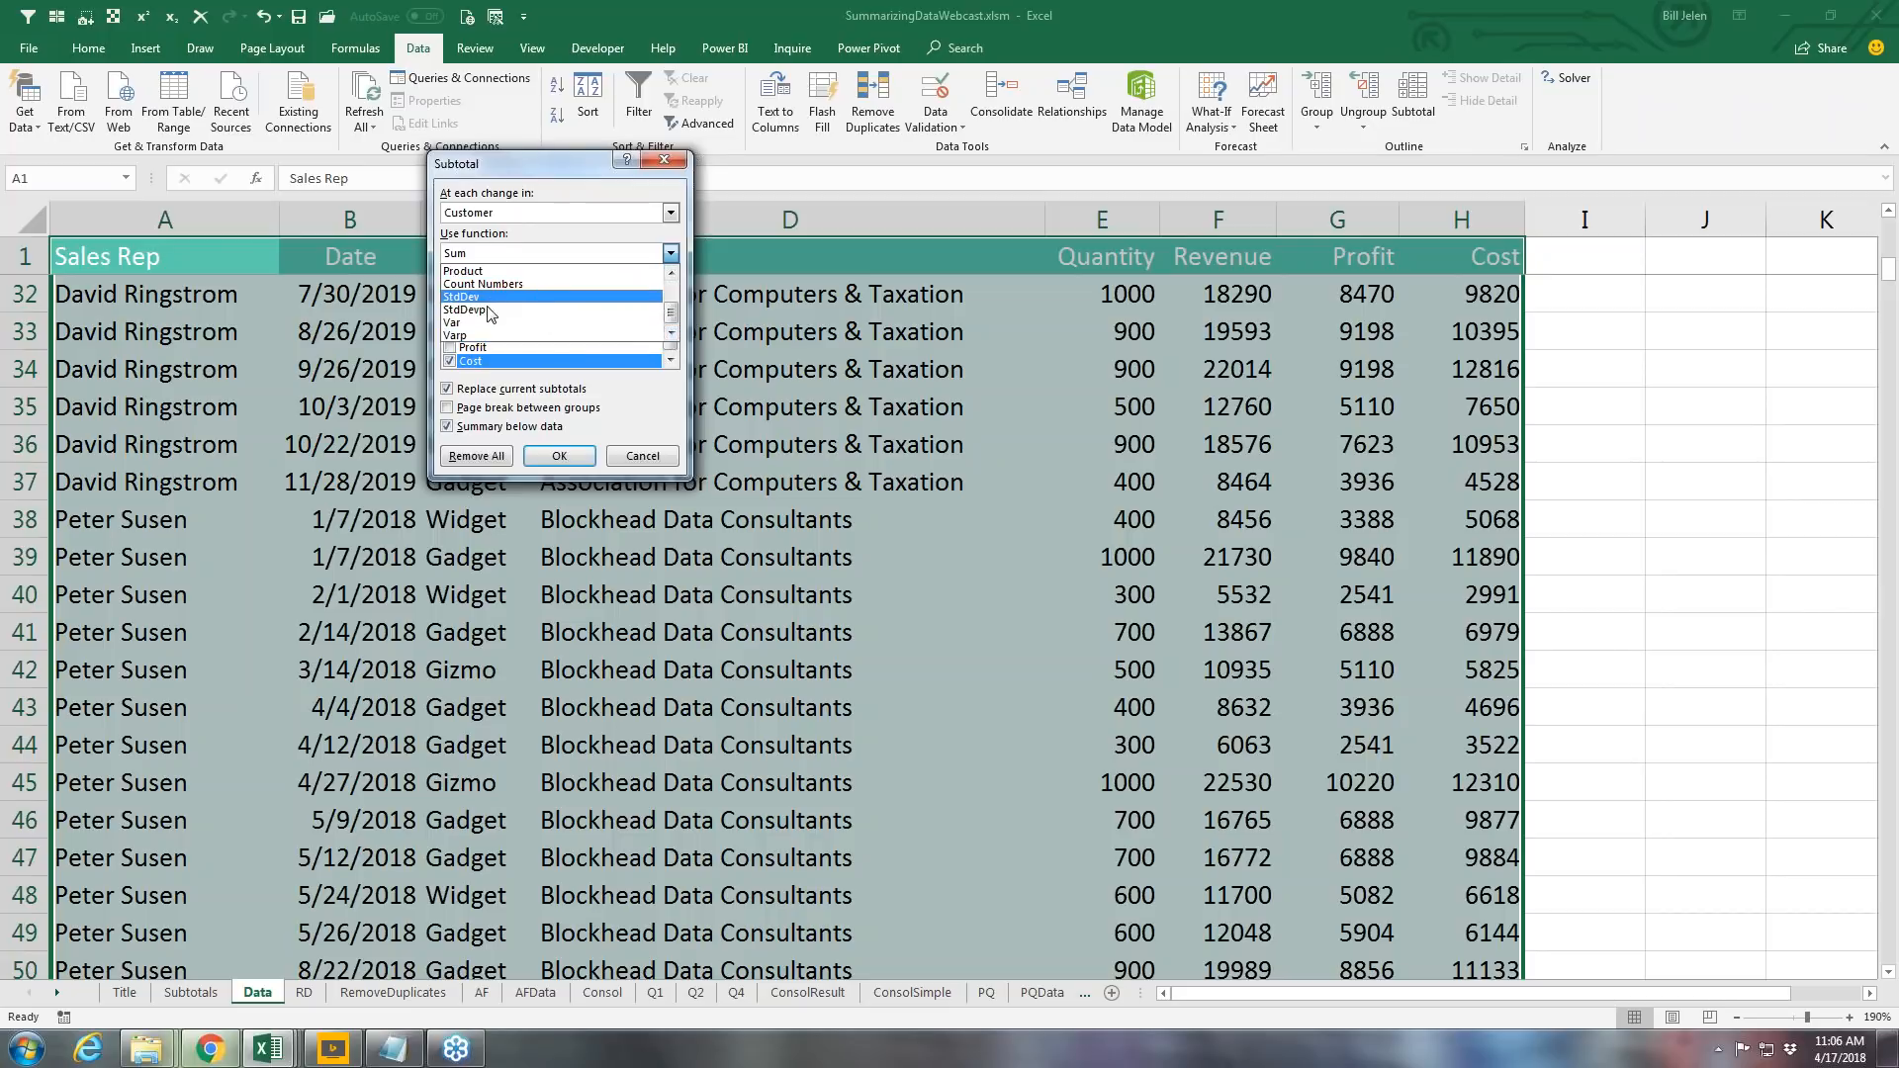
pyautogui.click(498, 255)
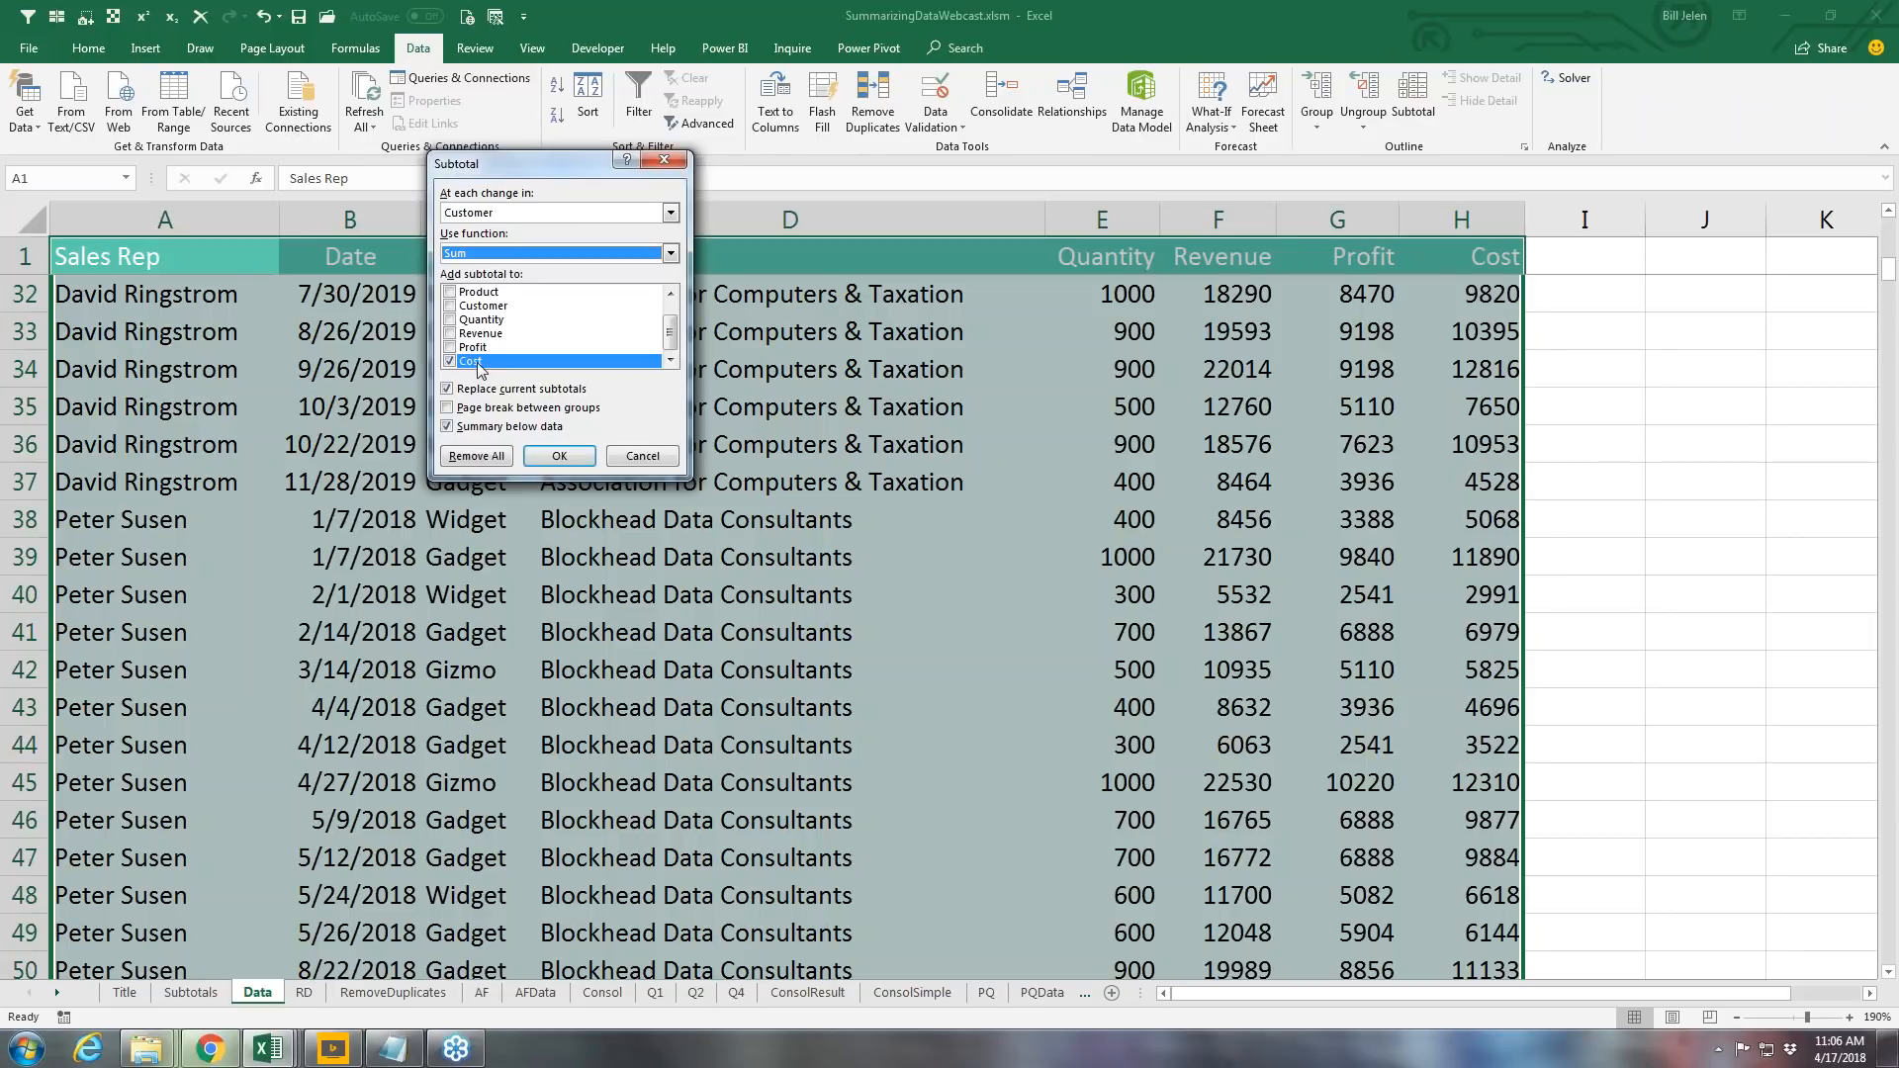
# Step: Include Quantity, Revenue and Profit along with Cost in the subtotals, leave page breaks between groups off, and apply them
pyautogui.click(450, 347)
pyautogui.click(450, 333)
pyautogui.click(450, 319)
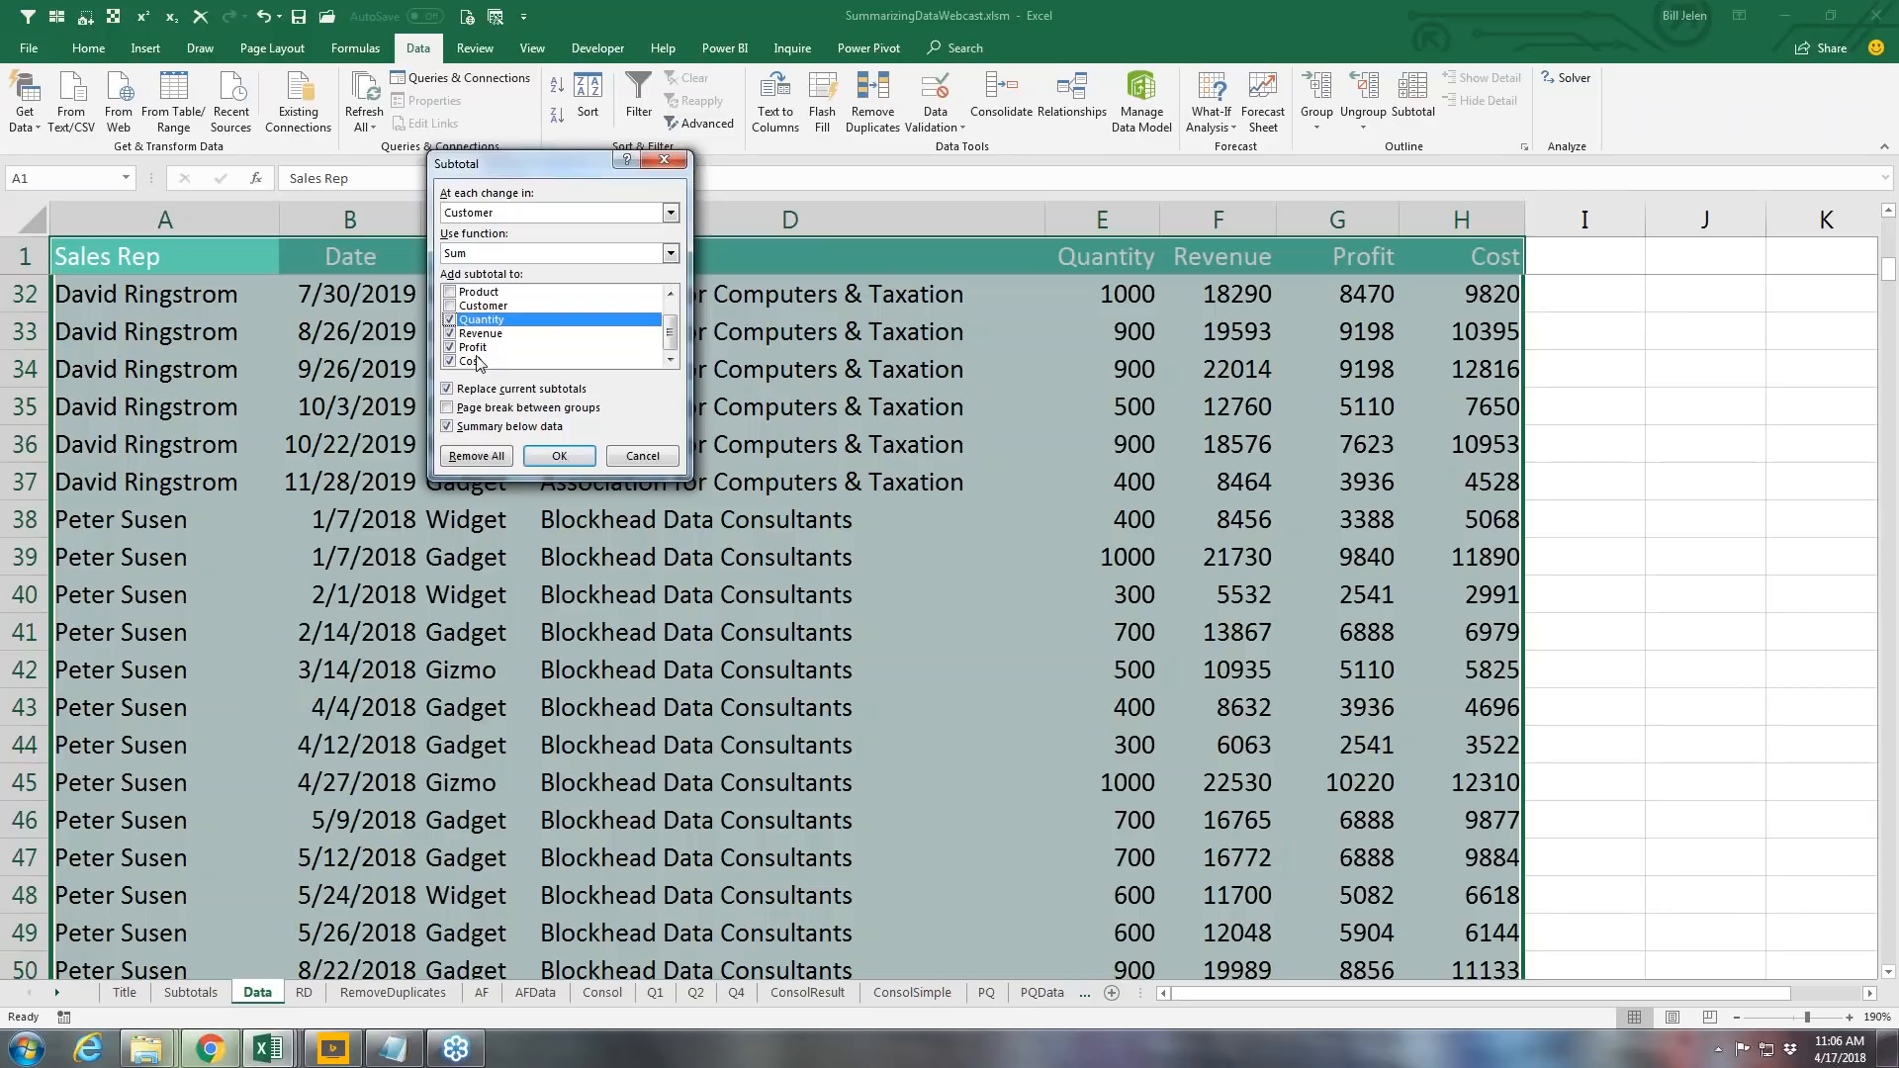
pyautogui.click(468, 412)
pyautogui.click(450, 412)
pyautogui.click(559, 457)
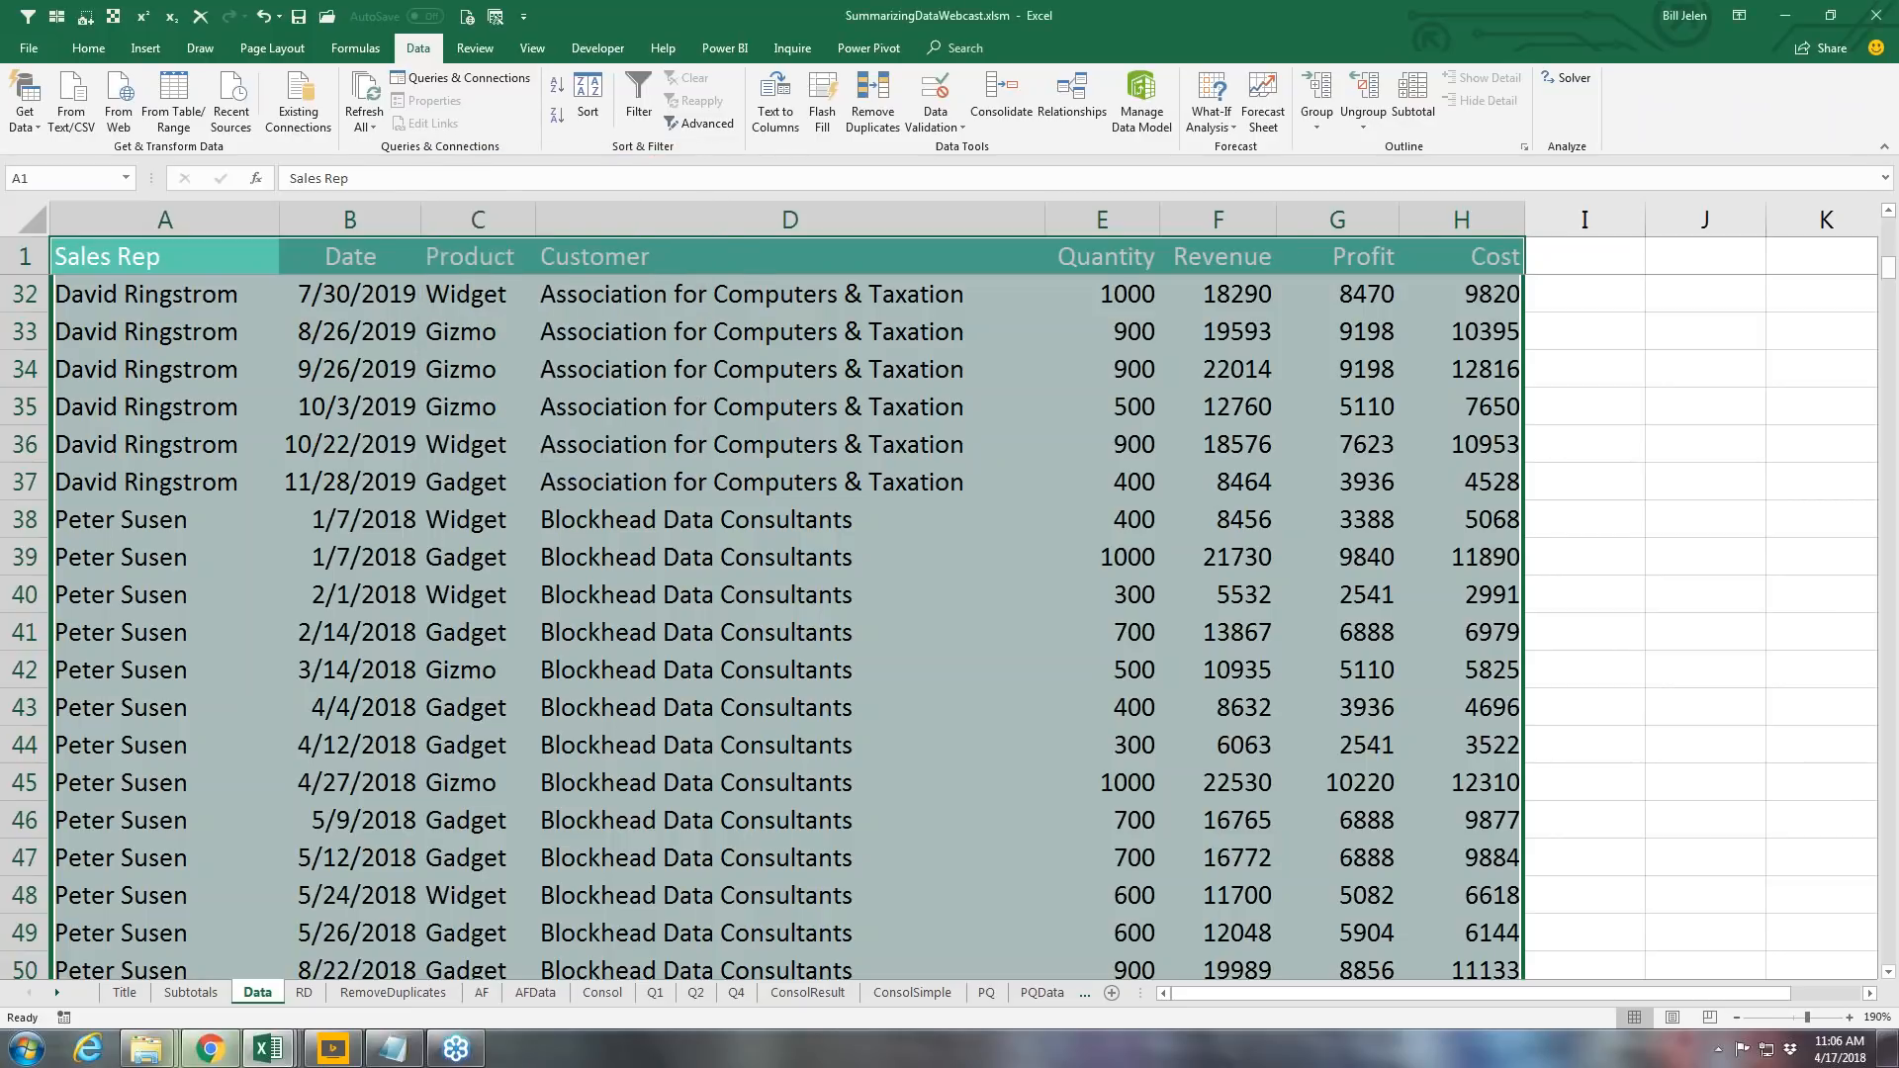
# Step: Examine the total rows inserted below each customer's records, from Association for Computers & Taxation down to BradEdgar.com
pyautogui.click(694, 514)
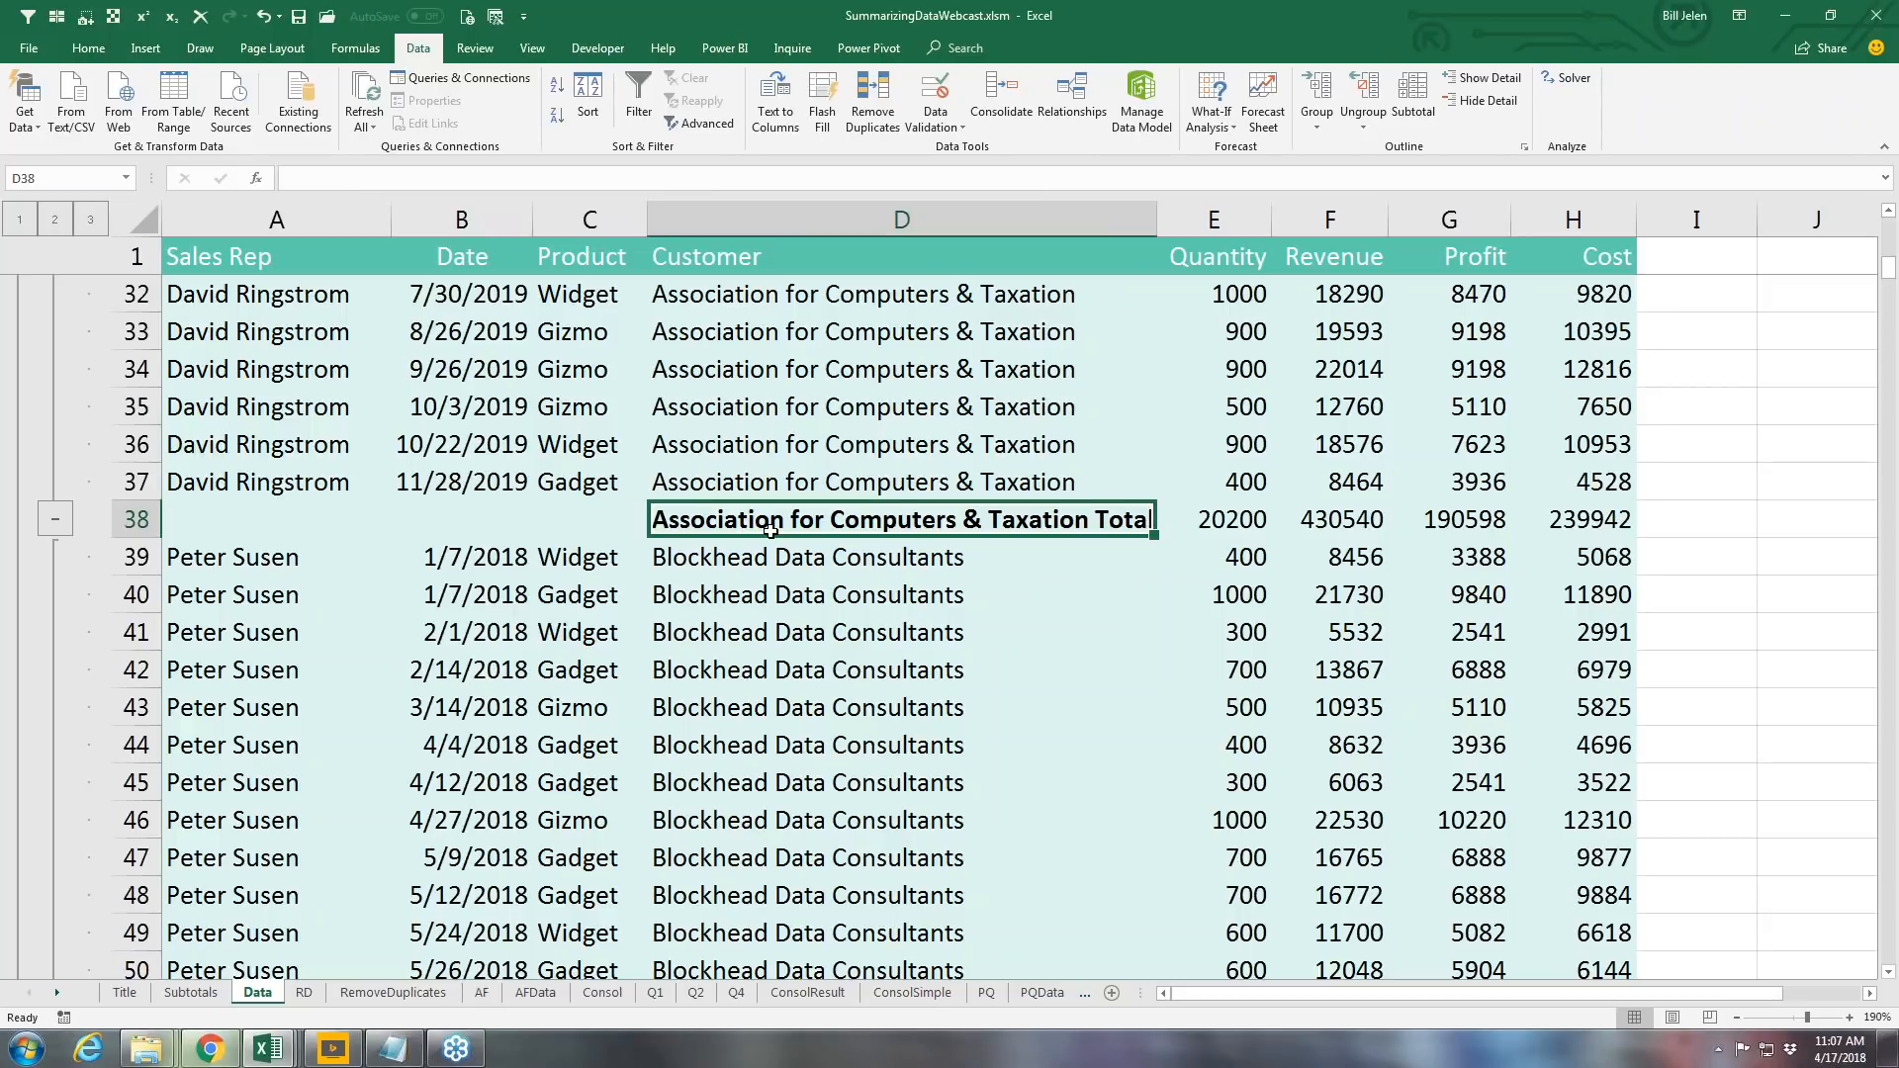
pyautogui.scroll(-8, 771, 531)
pyautogui.scroll(-4, 770, 531)
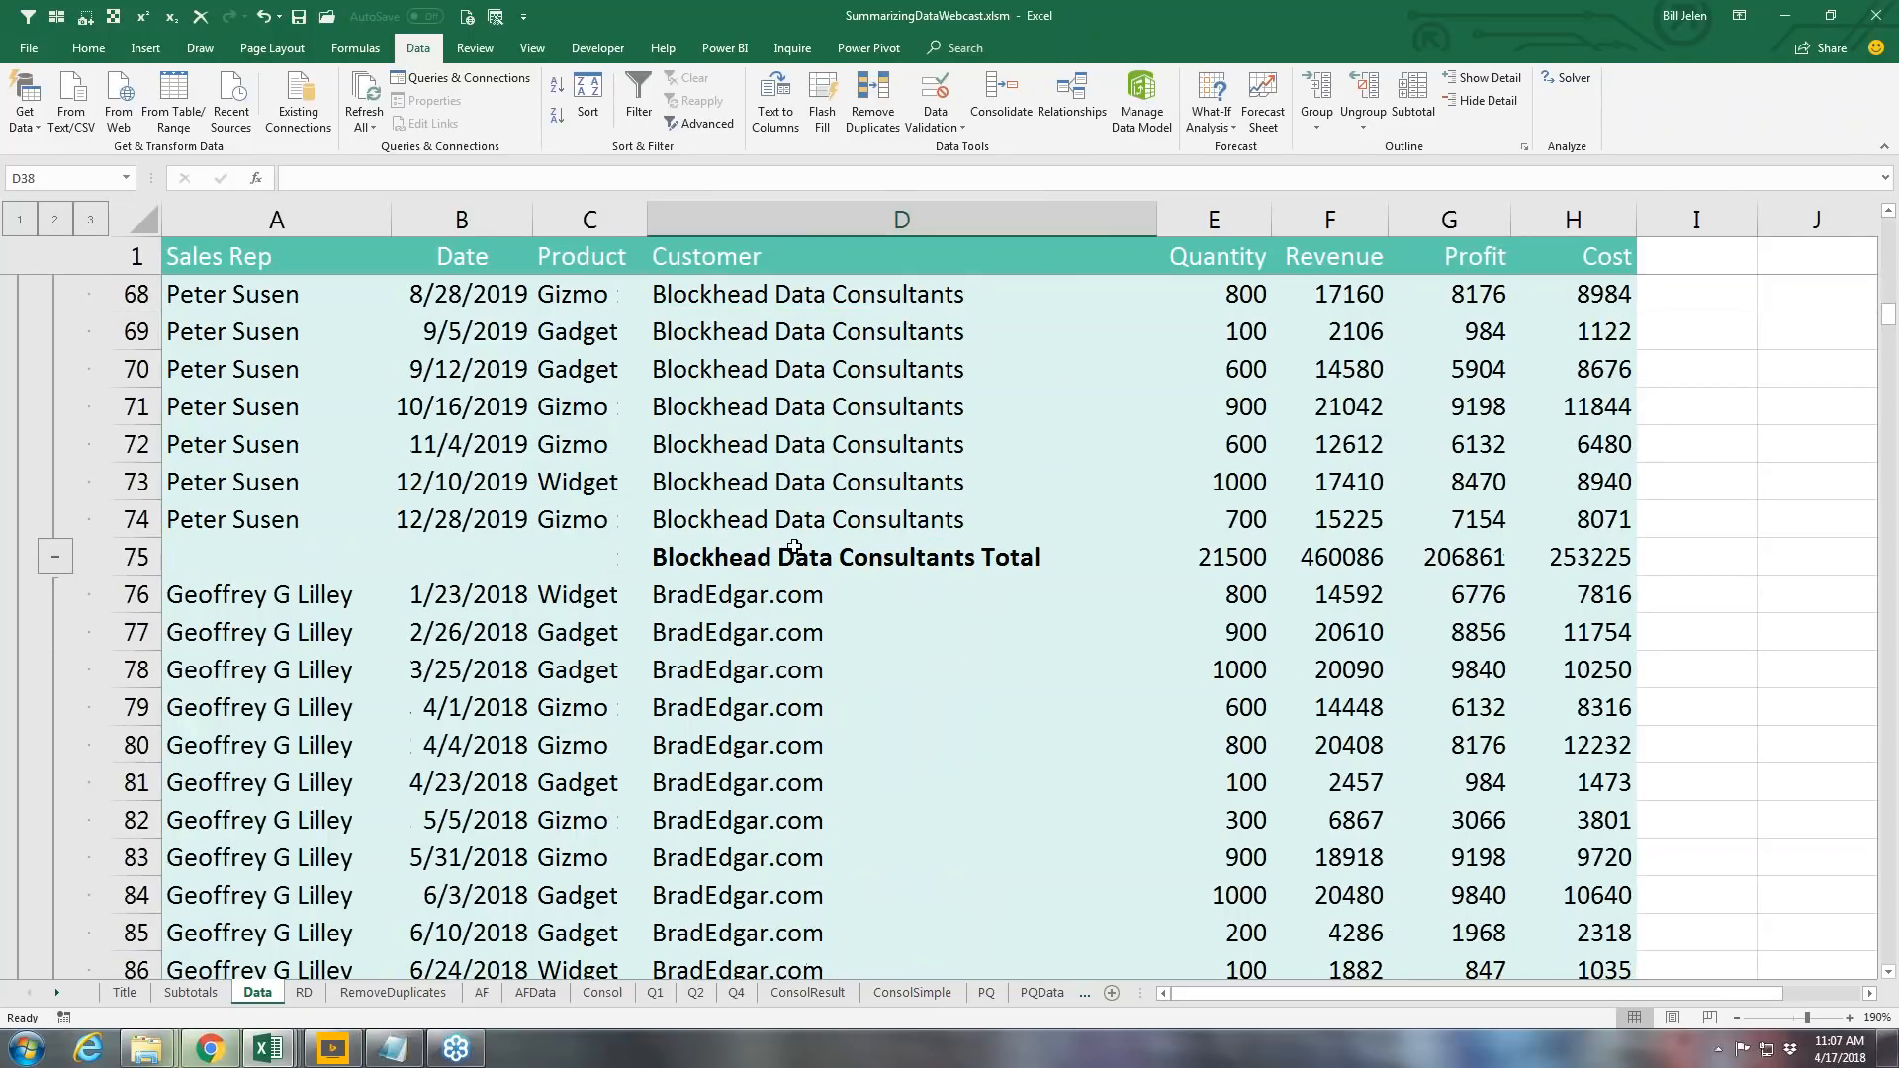
pyautogui.scroll(-13, 794, 547)
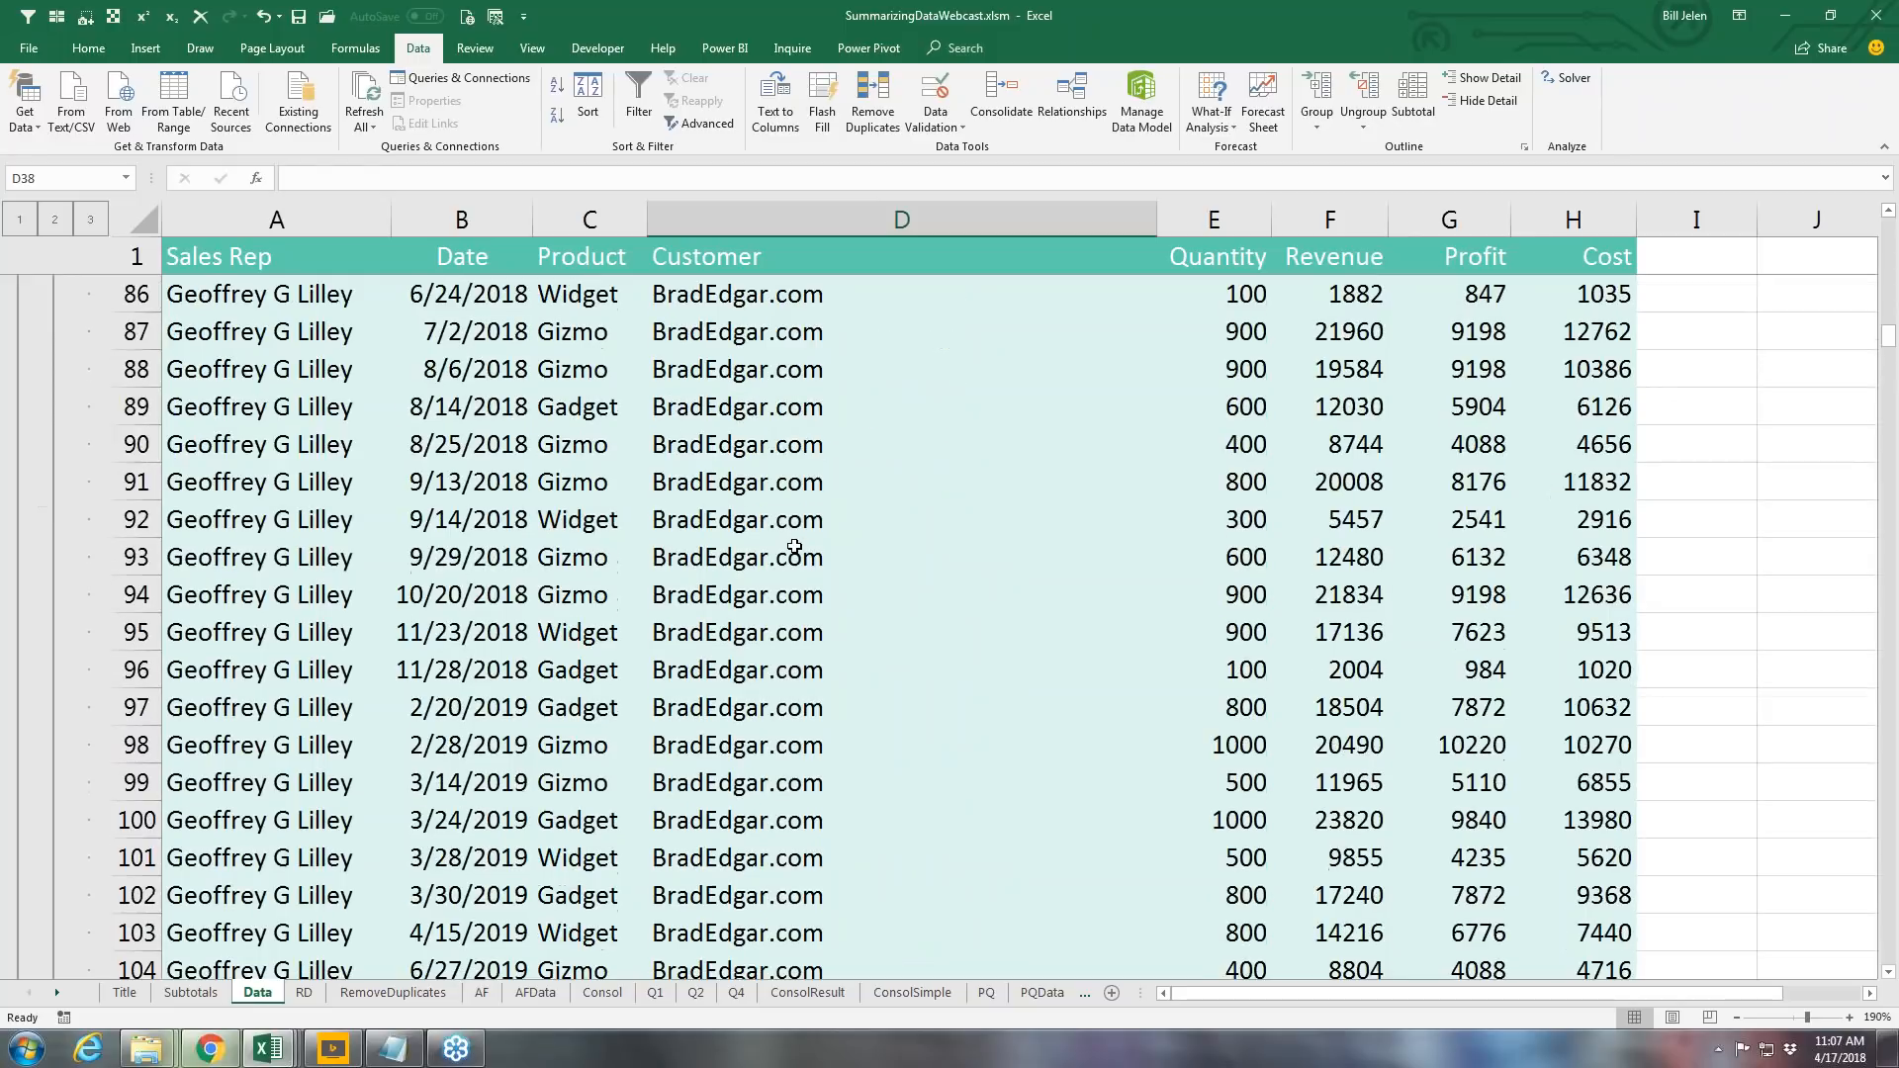
pyautogui.scroll(-1, 794, 547)
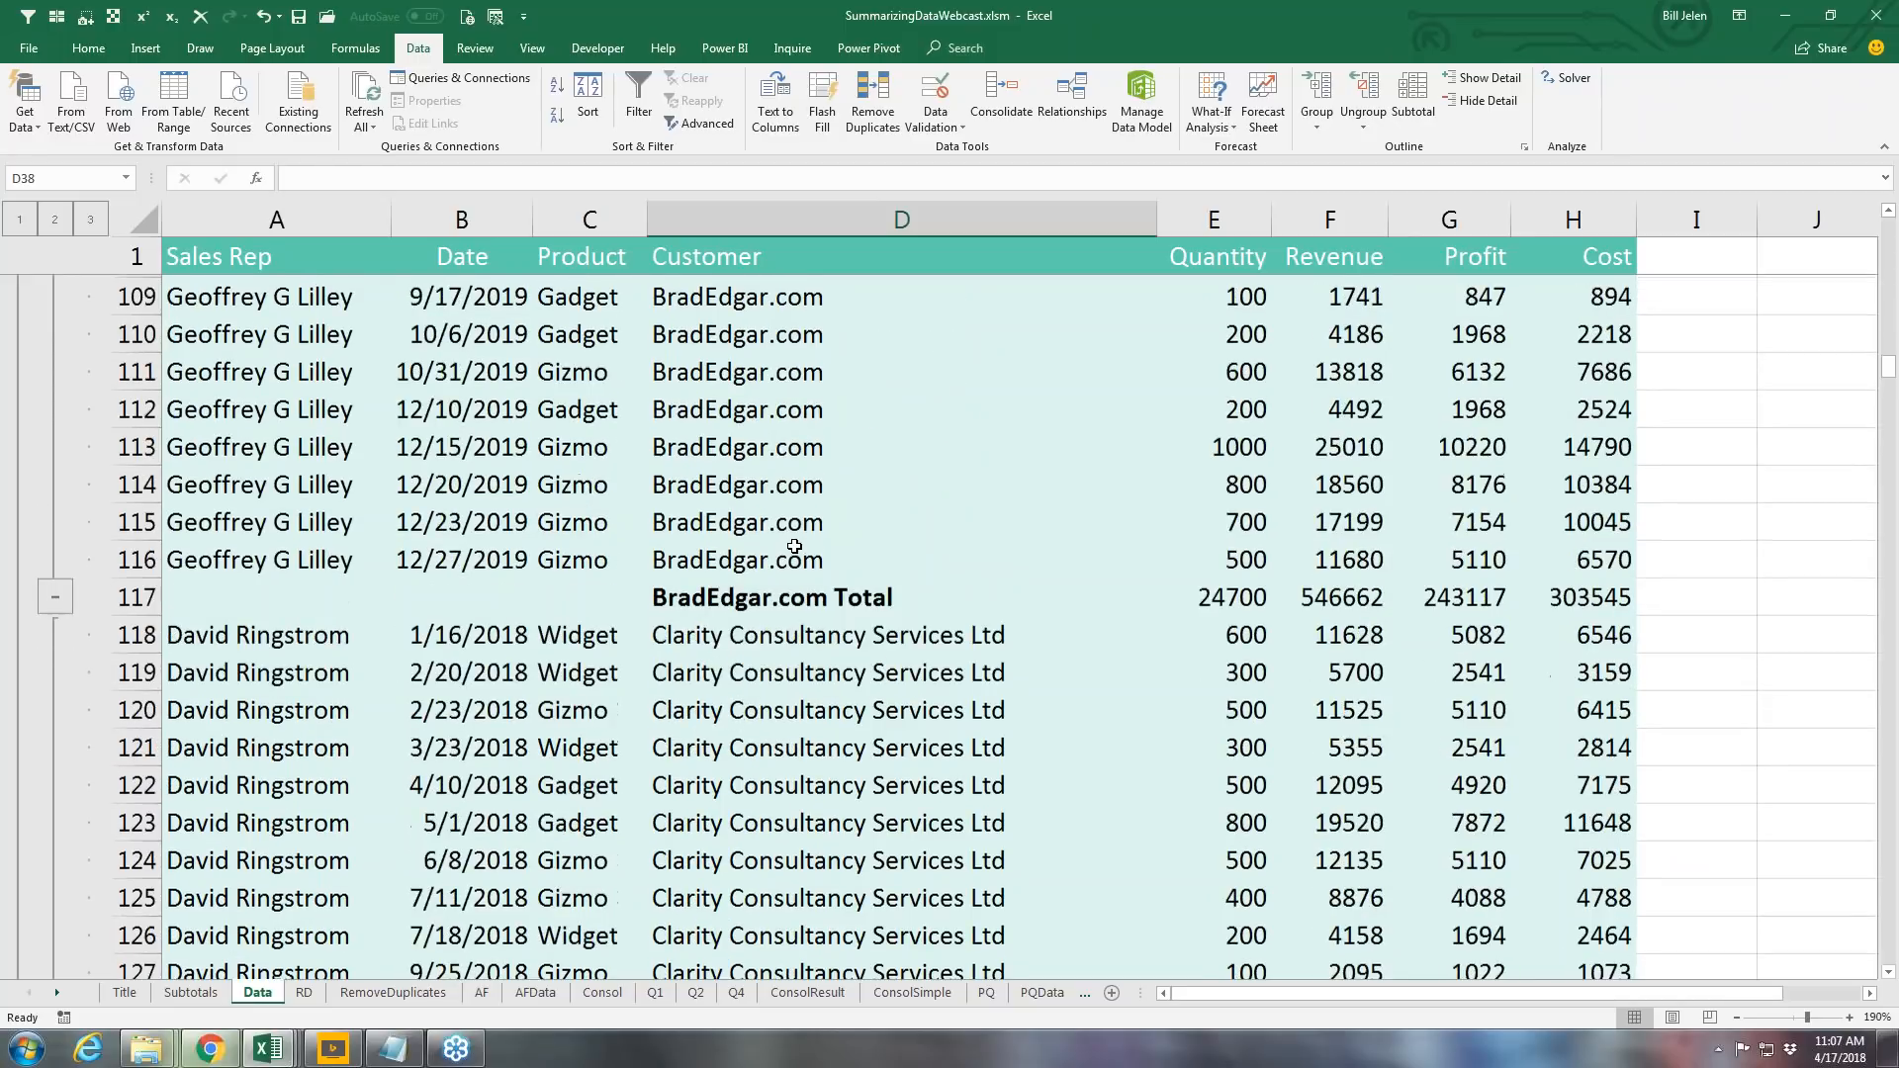
# Step: Review the remaining customer totals through the end of the data and inspect the Quantity formula in the Grand Total row
pyautogui.scroll(-8, 794, 547)
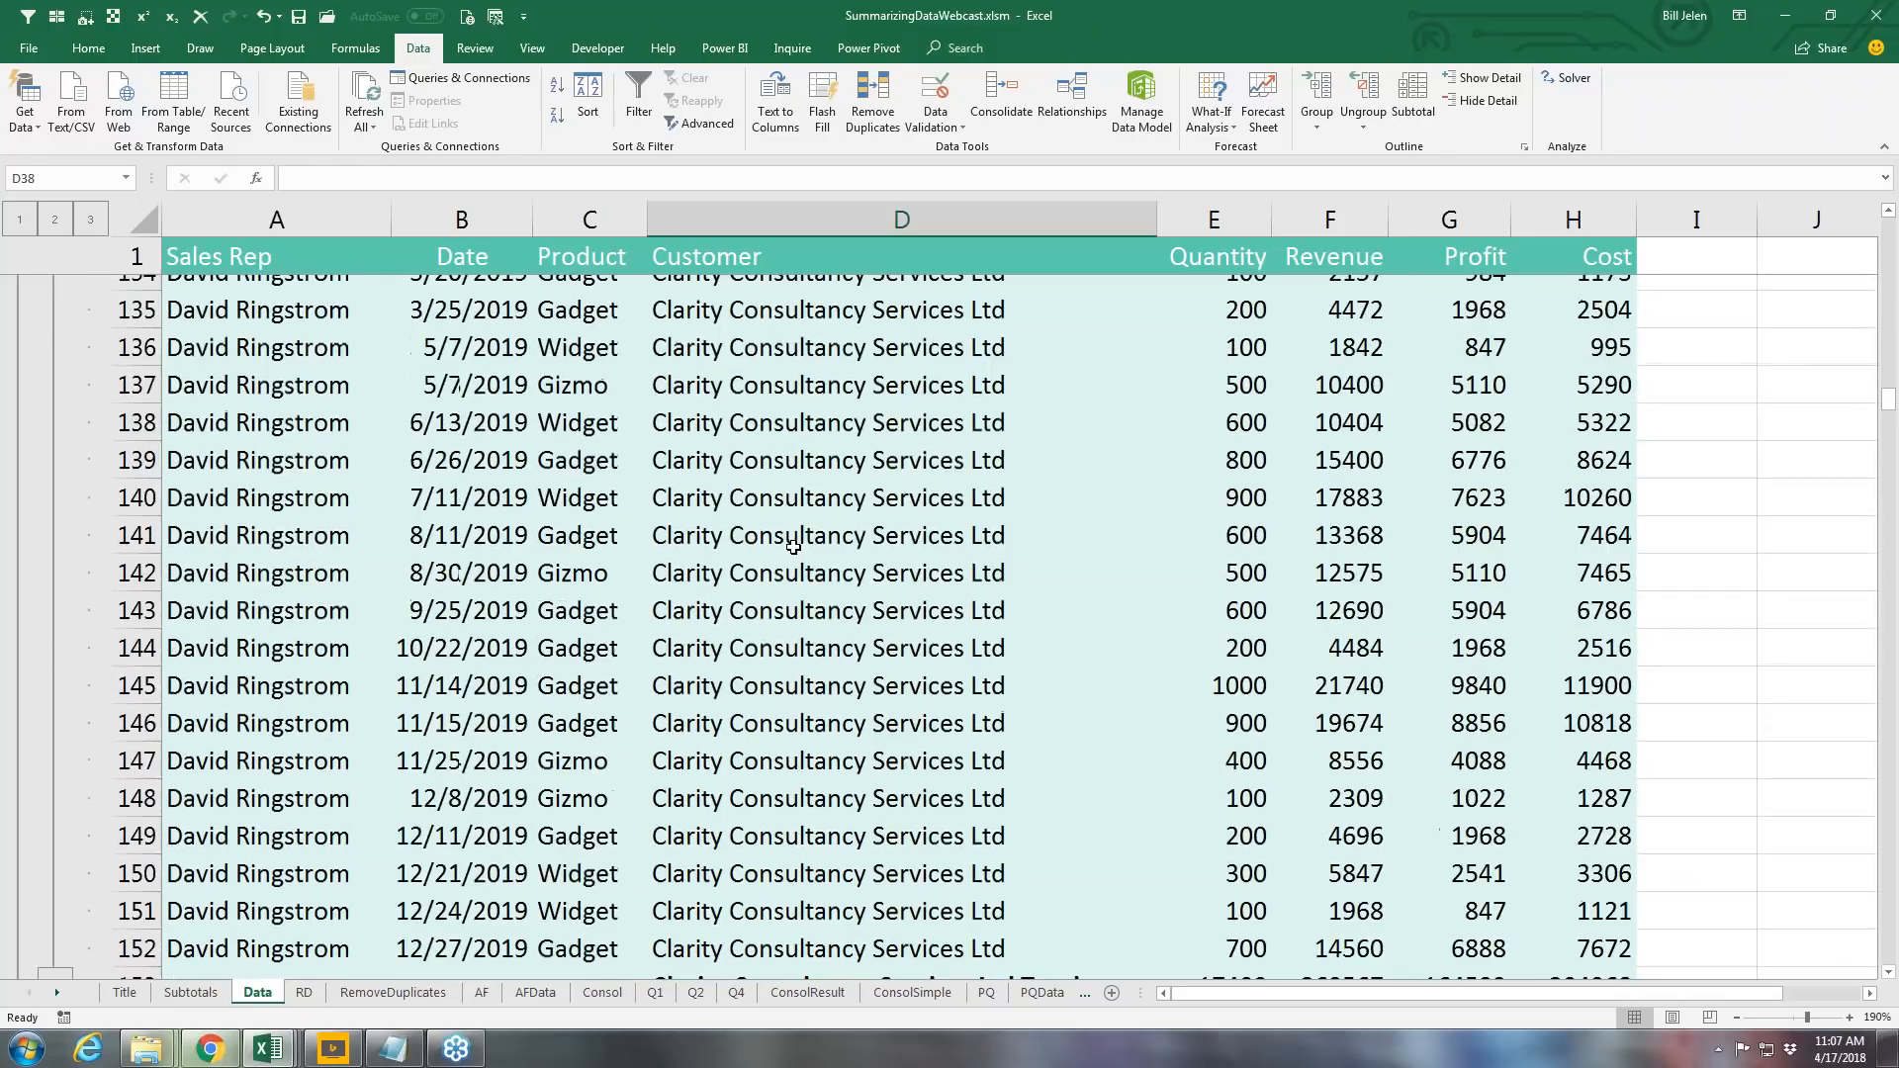
pyautogui.scroll(-5, 793, 547)
pyautogui.click(796, 445)
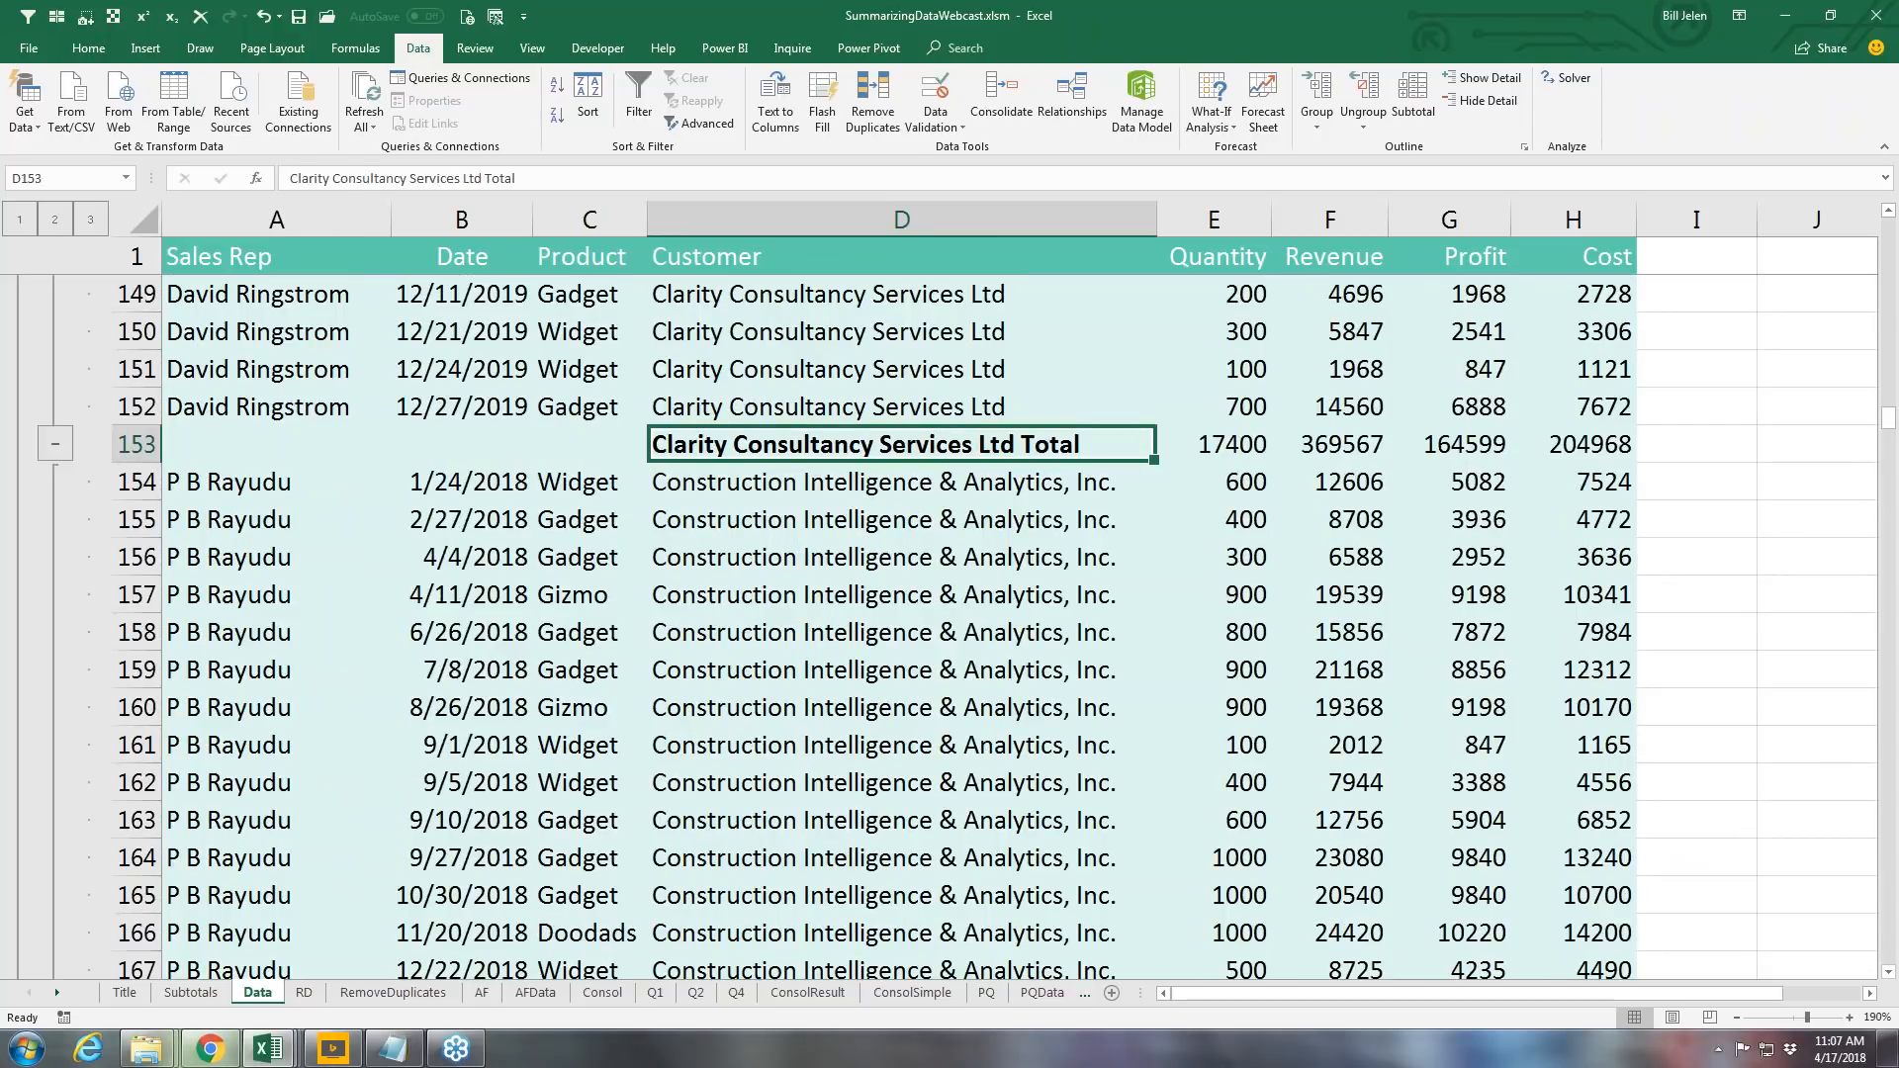
pyautogui.hotkey('ctrl', 'Down')
pyautogui.scroll(-5, 1213, 481)
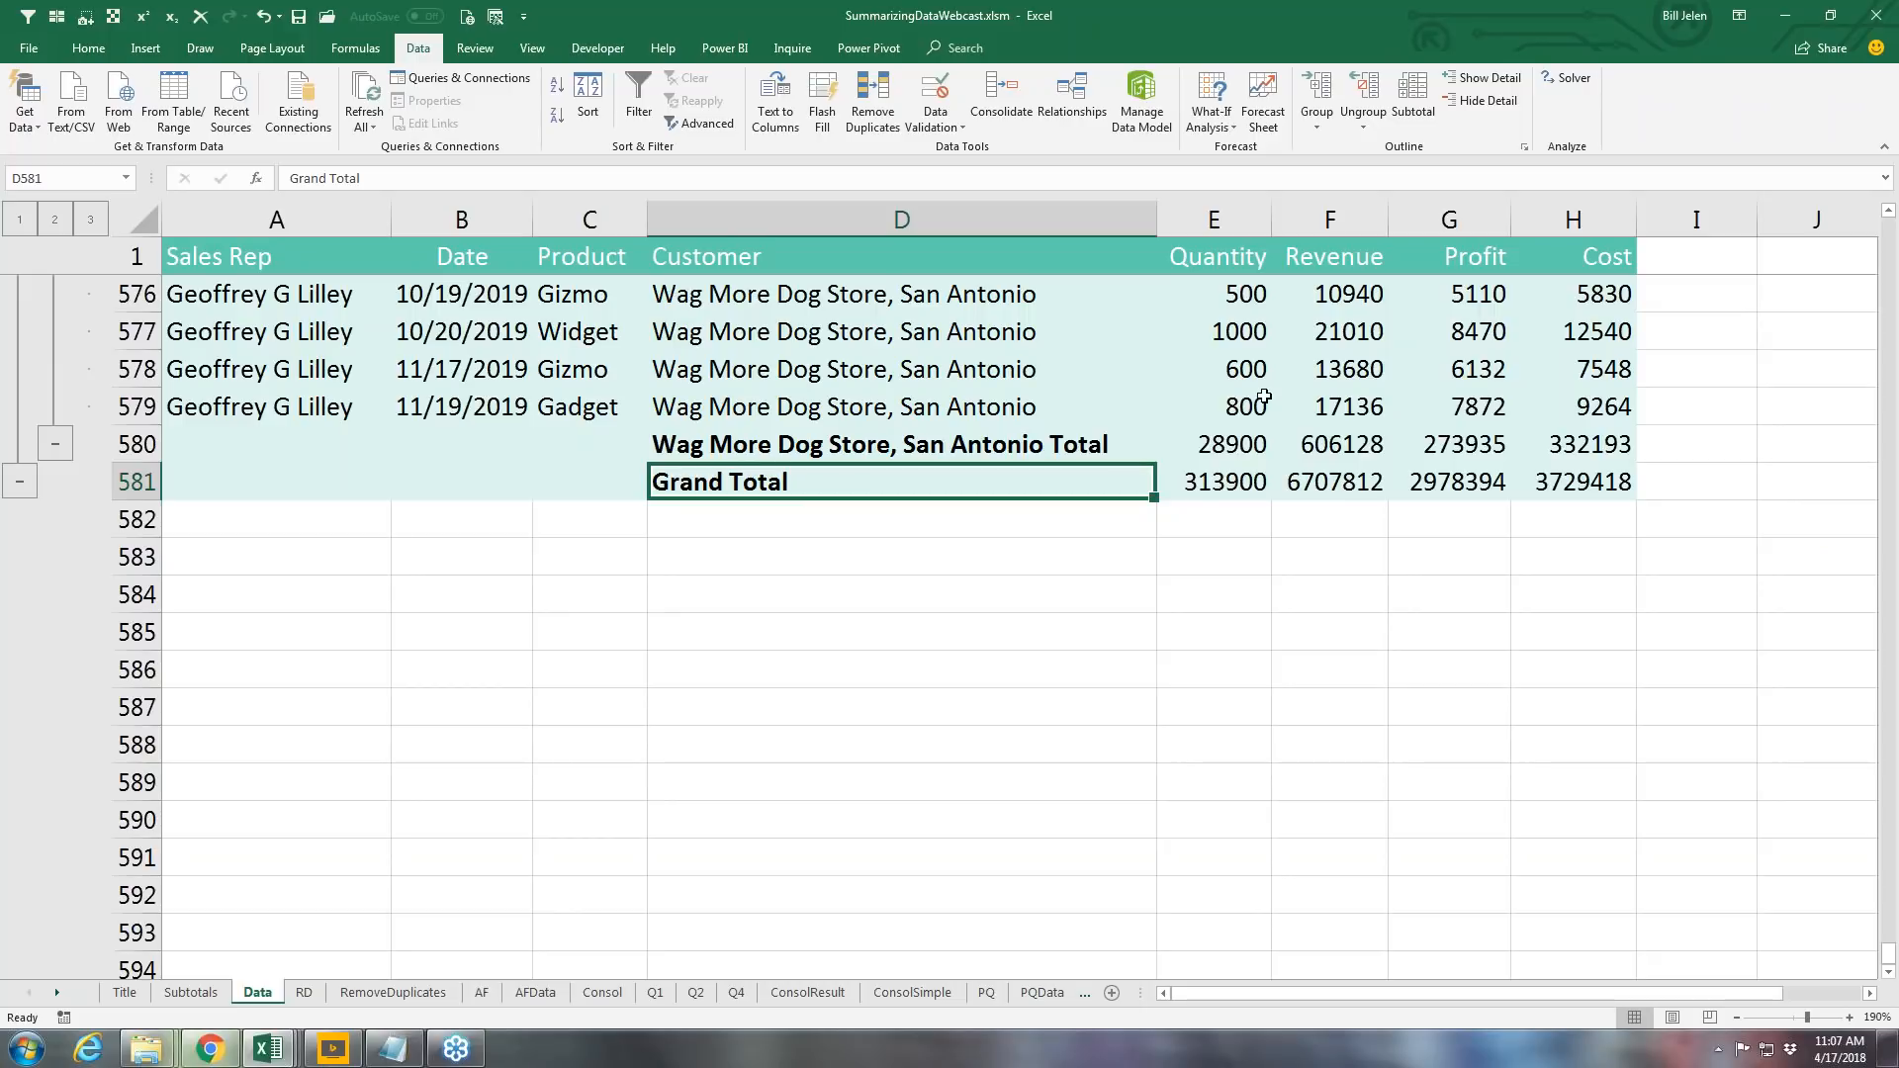
pyautogui.click(1243, 484)
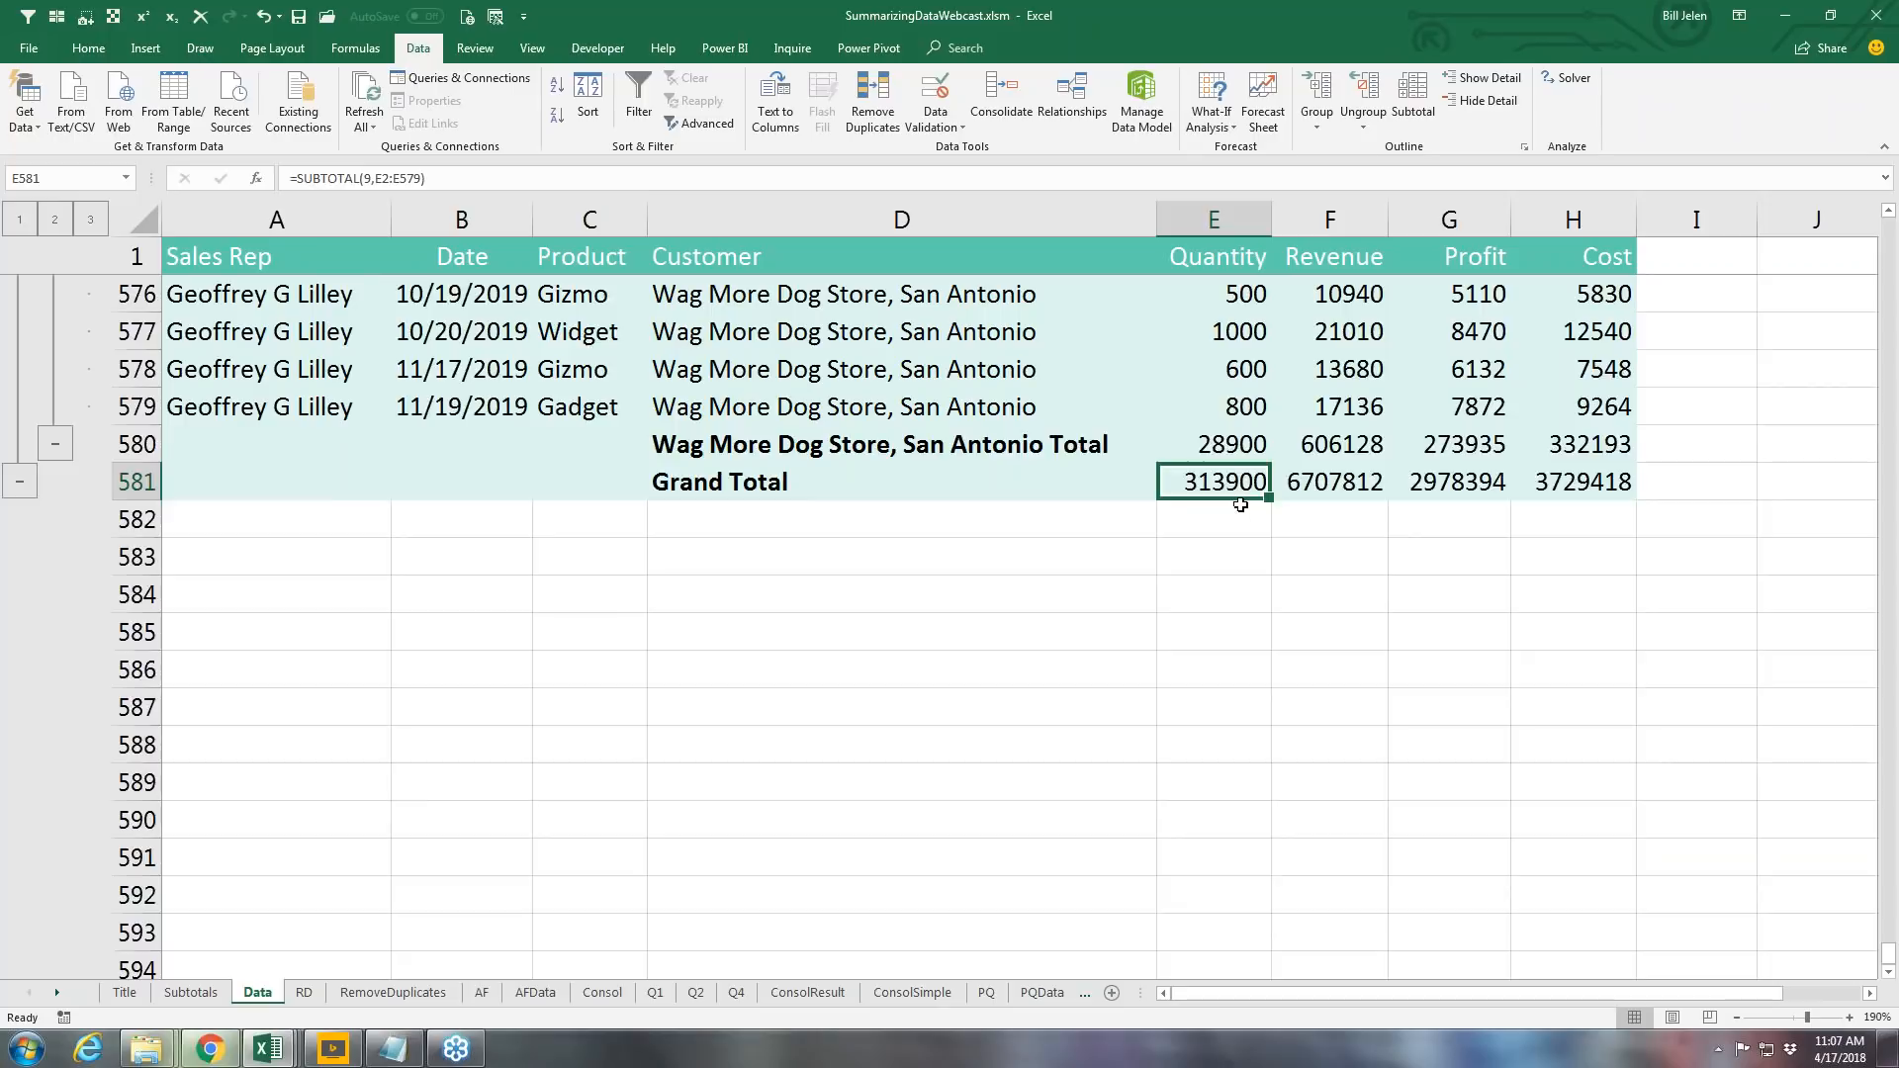
# Step: Collapse the outline to show only the customer total rows and the Grand Total
pyautogui.scroll(4, 1240, 505)
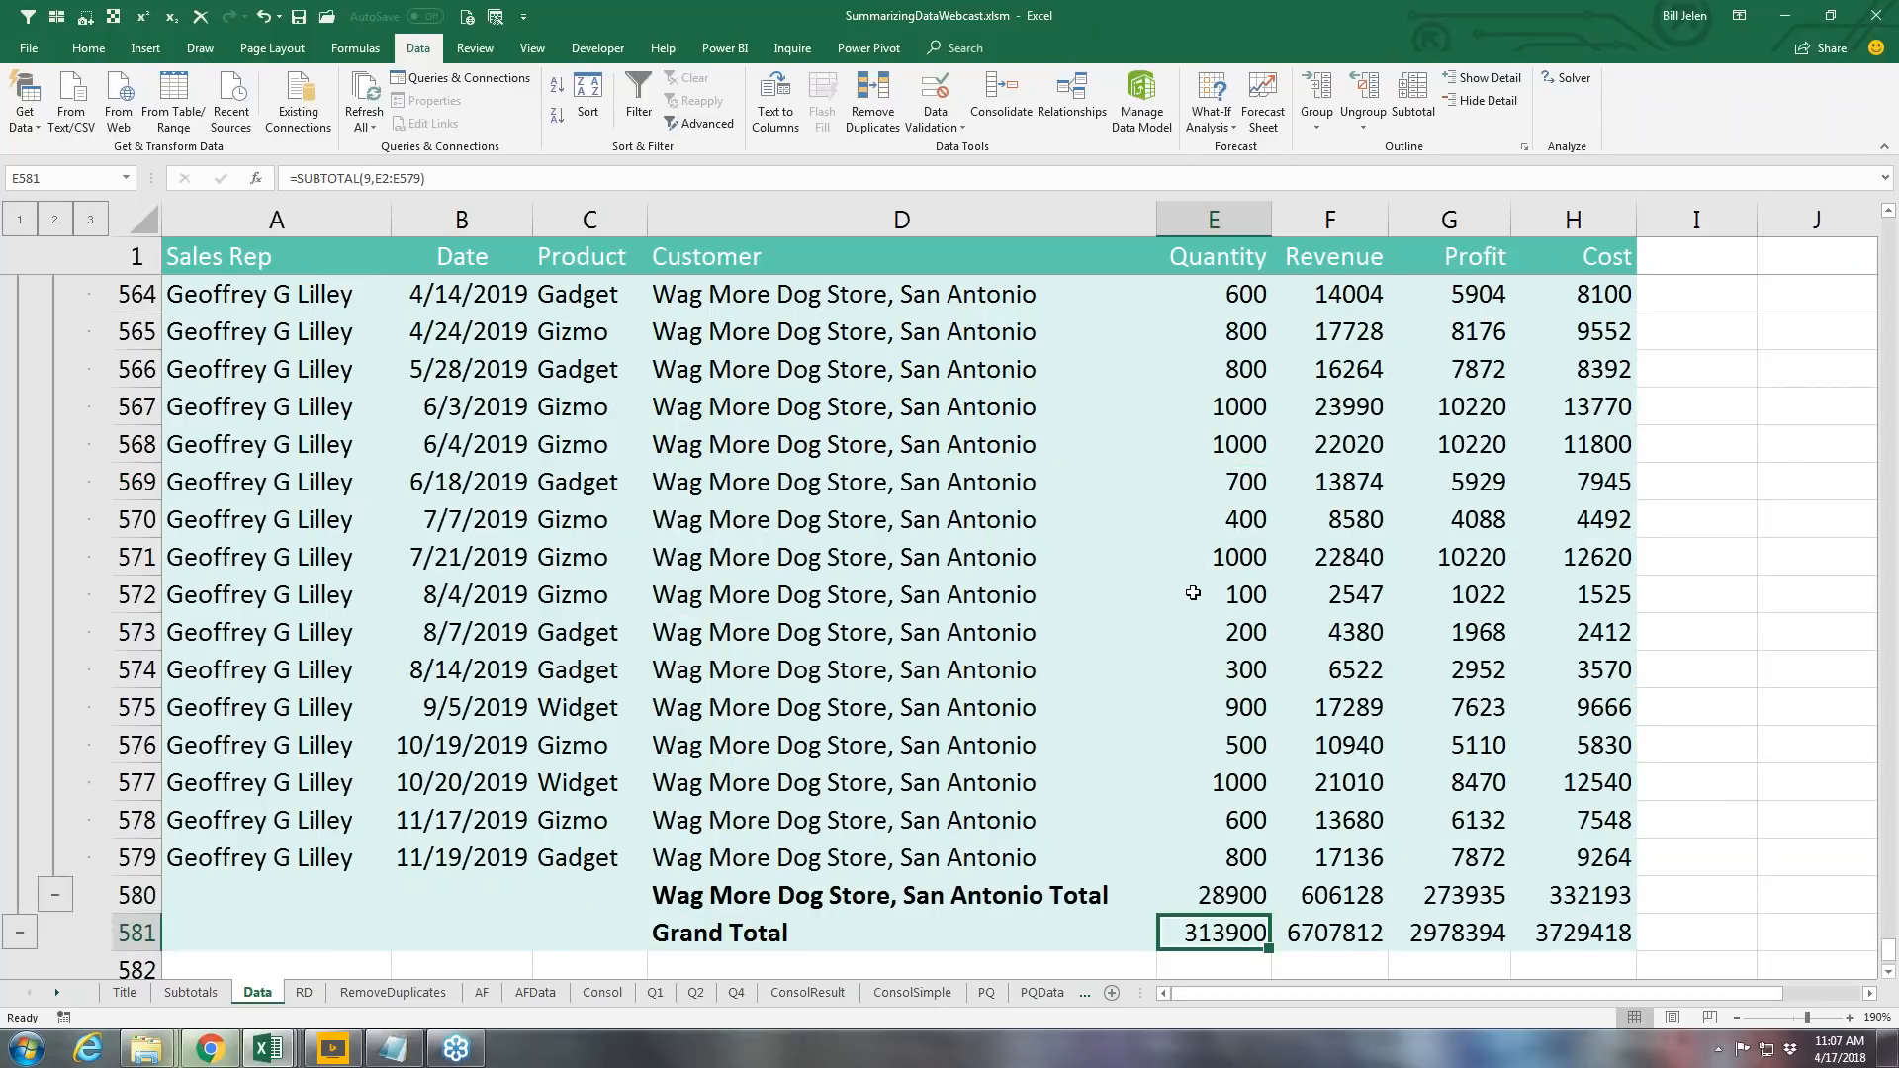
pyautogui.scroll(8, 1192, 593)
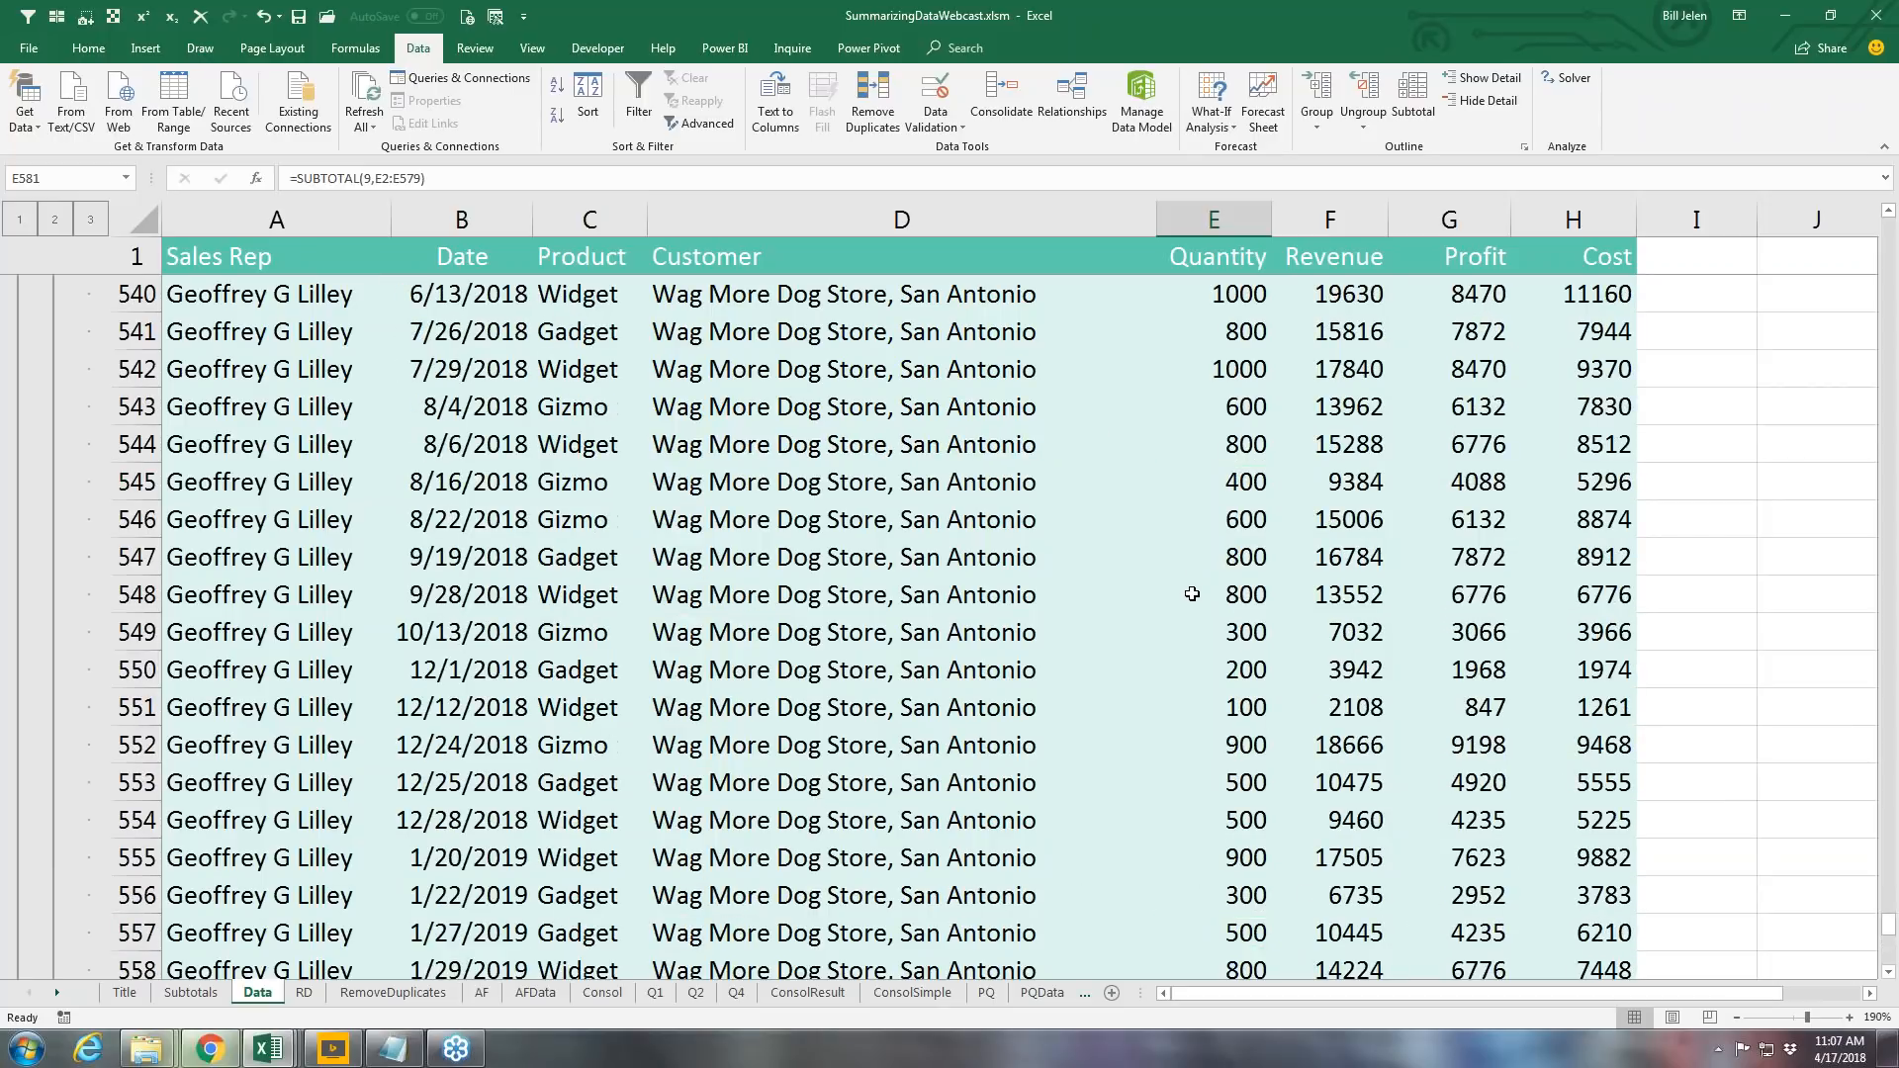
pyautogui.scroll(20, 1192, 593)
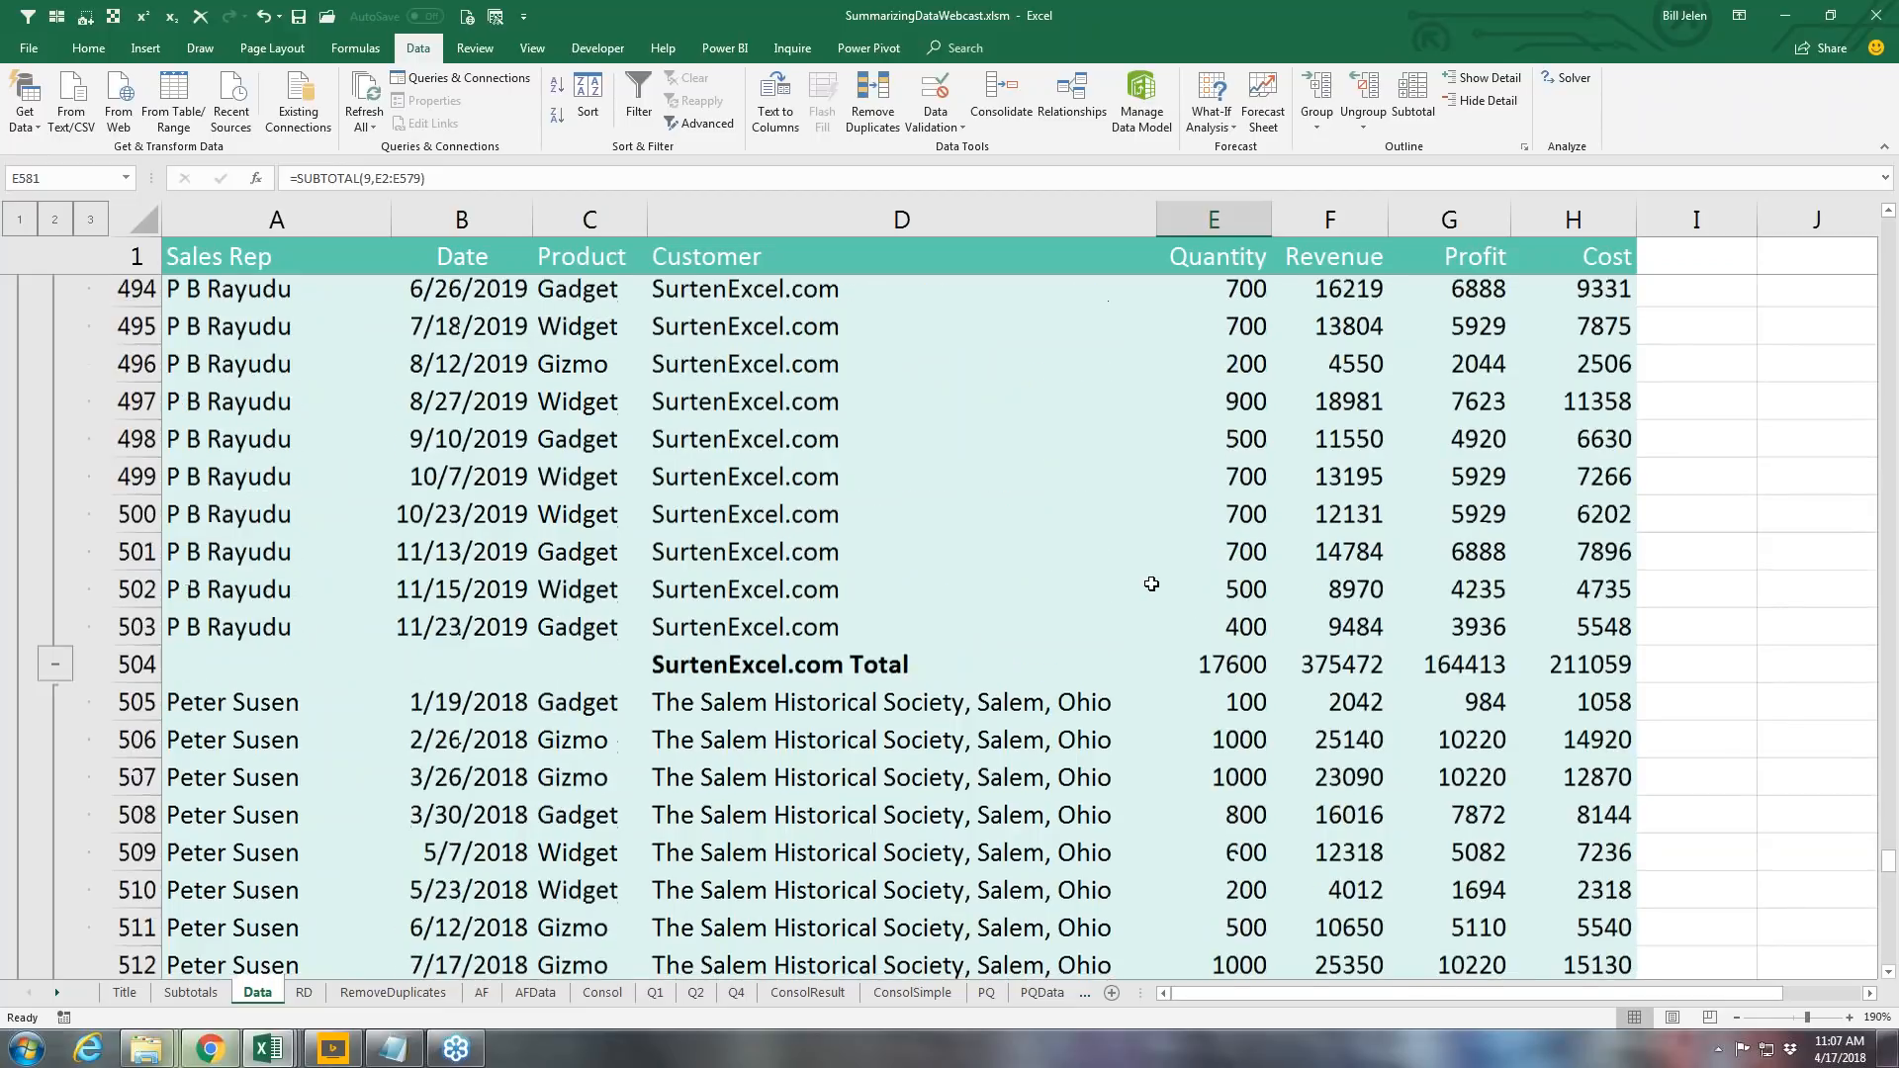
pyautogui.click(56, 220)
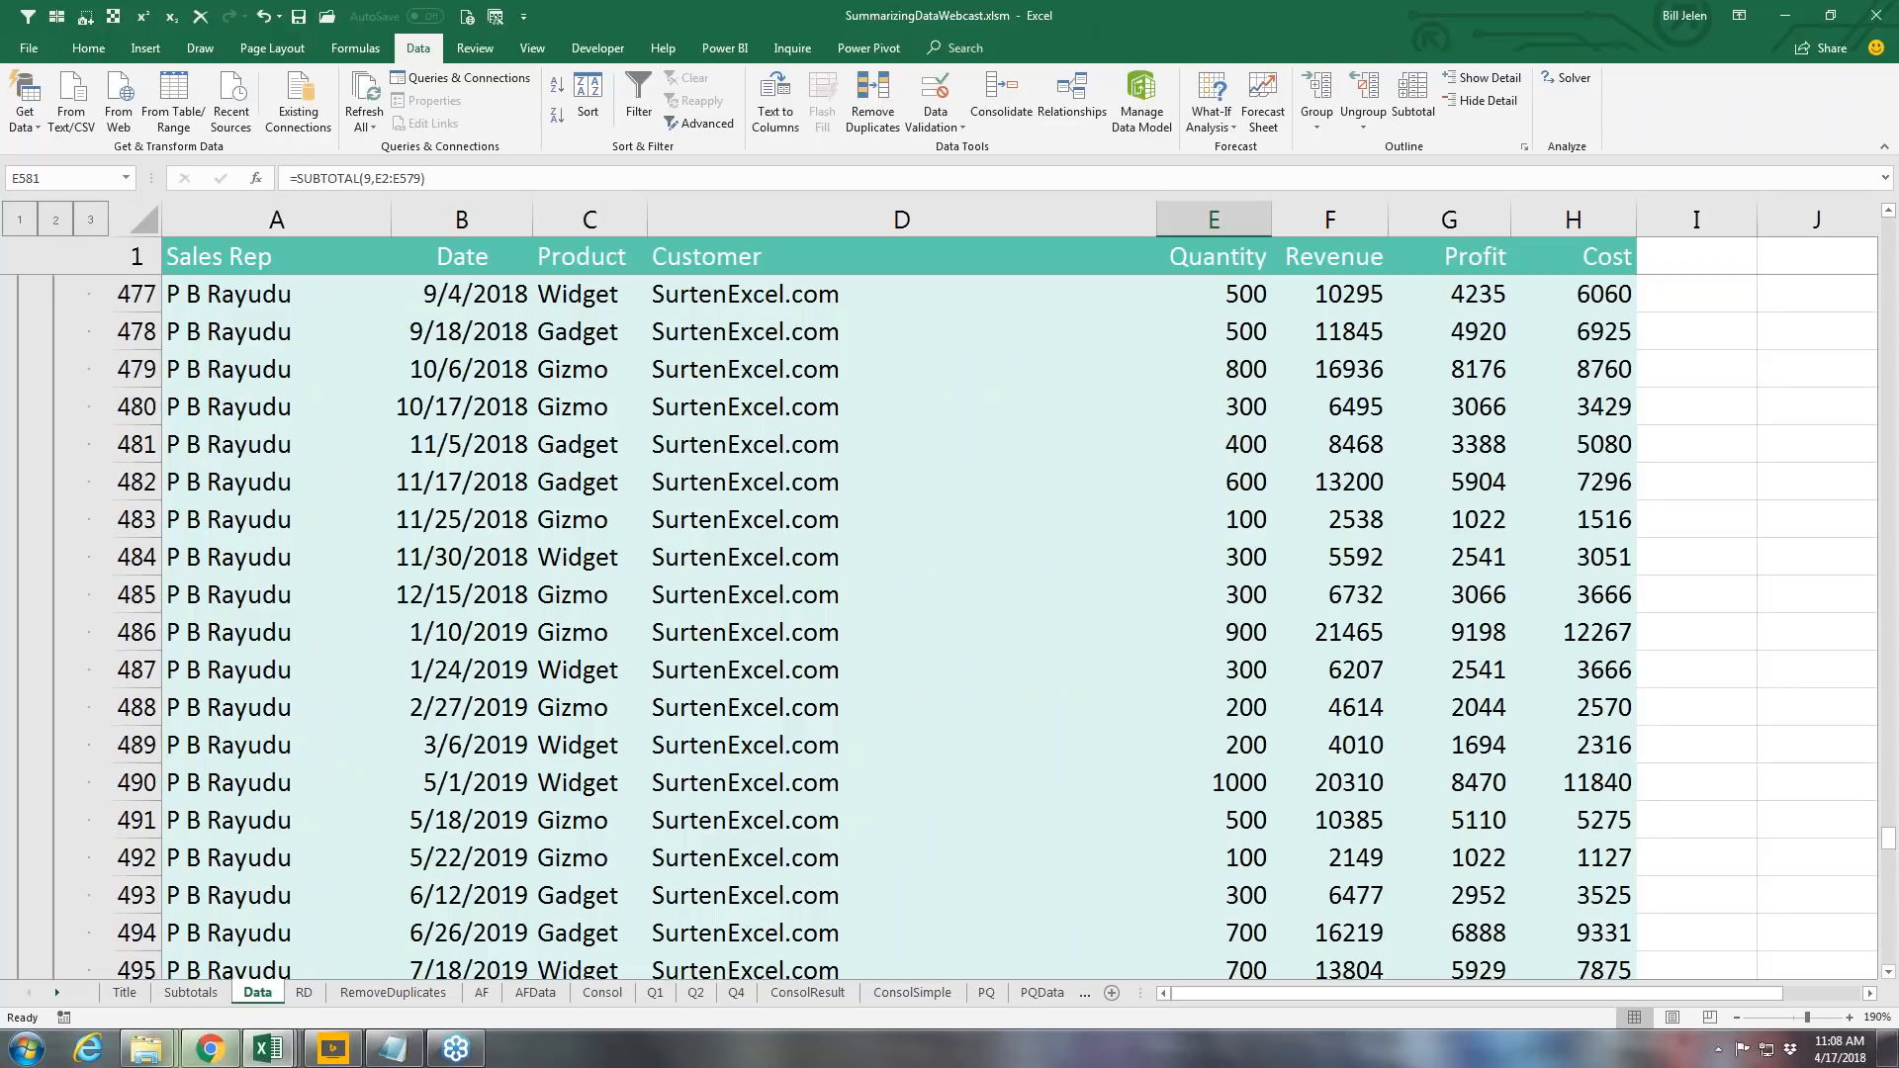
pyautogui.scroll(3, 972, 412)
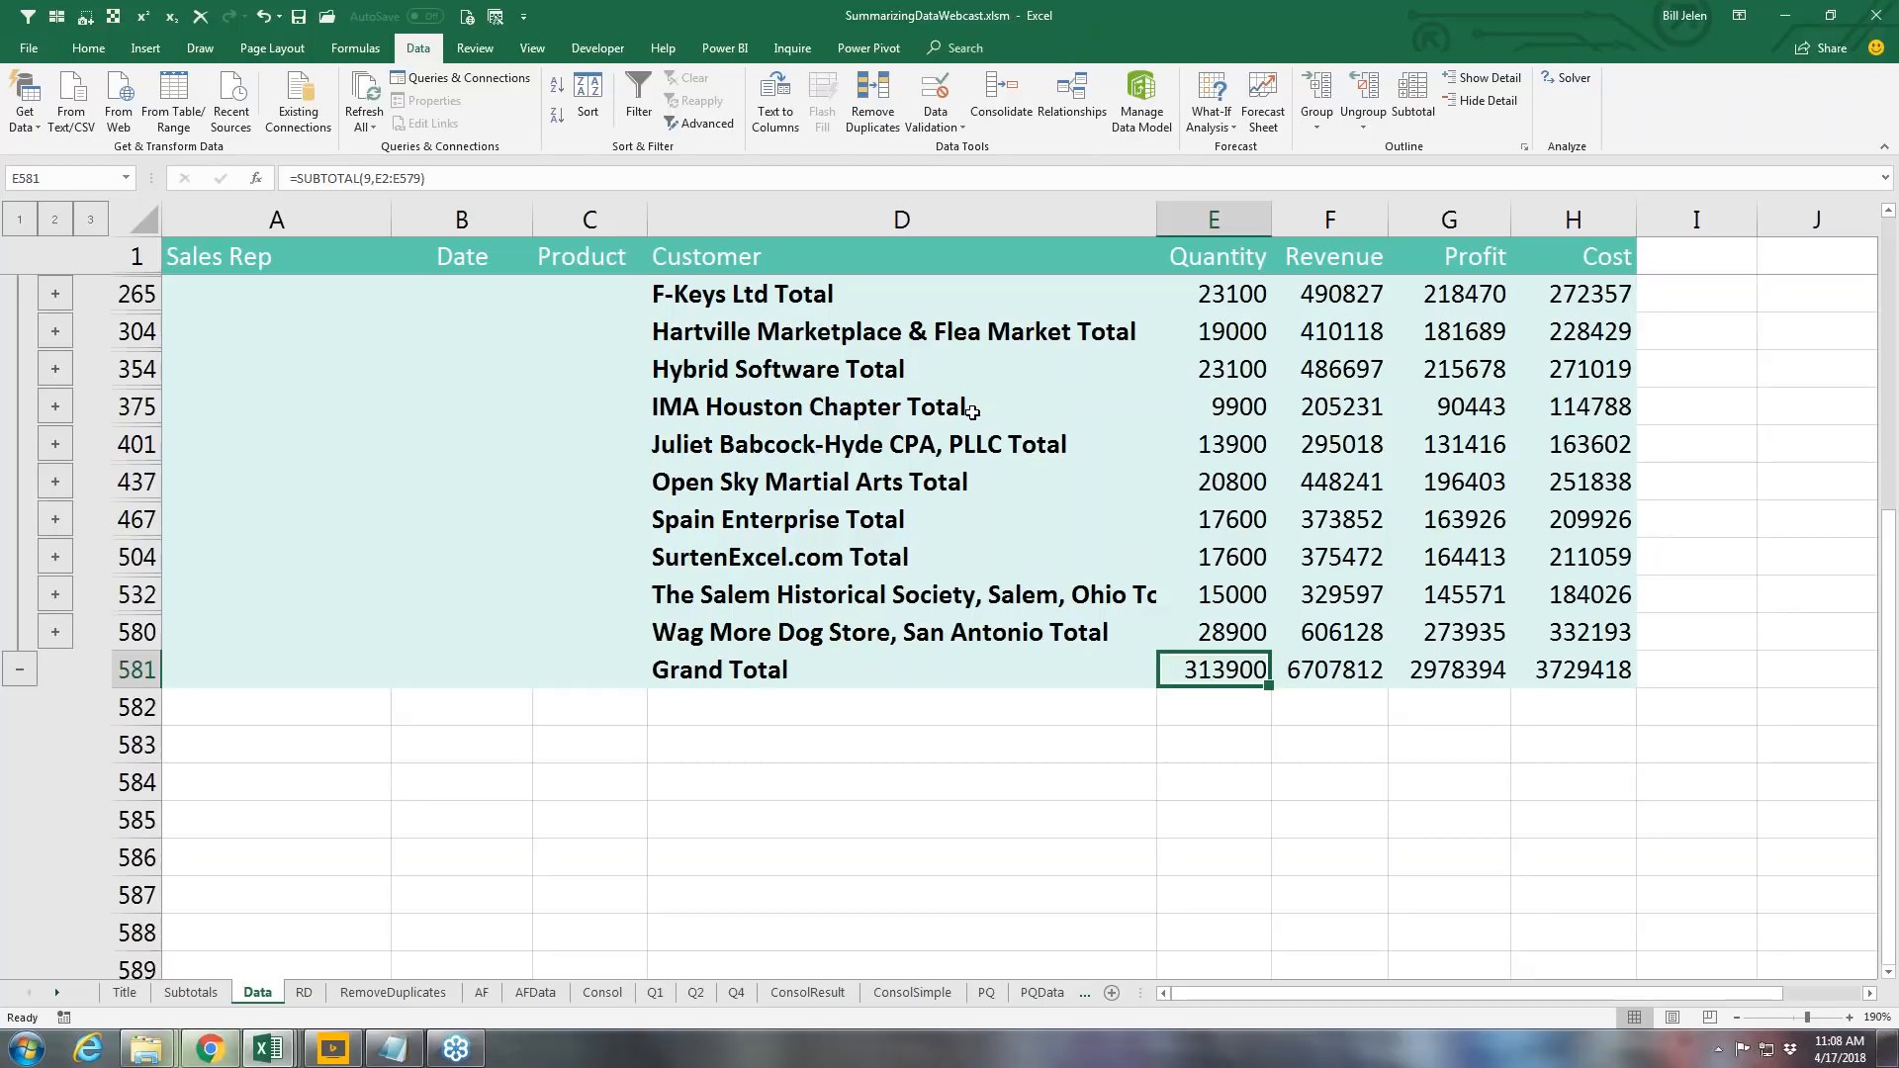
pyautogui.scroll(2, 972, 412)
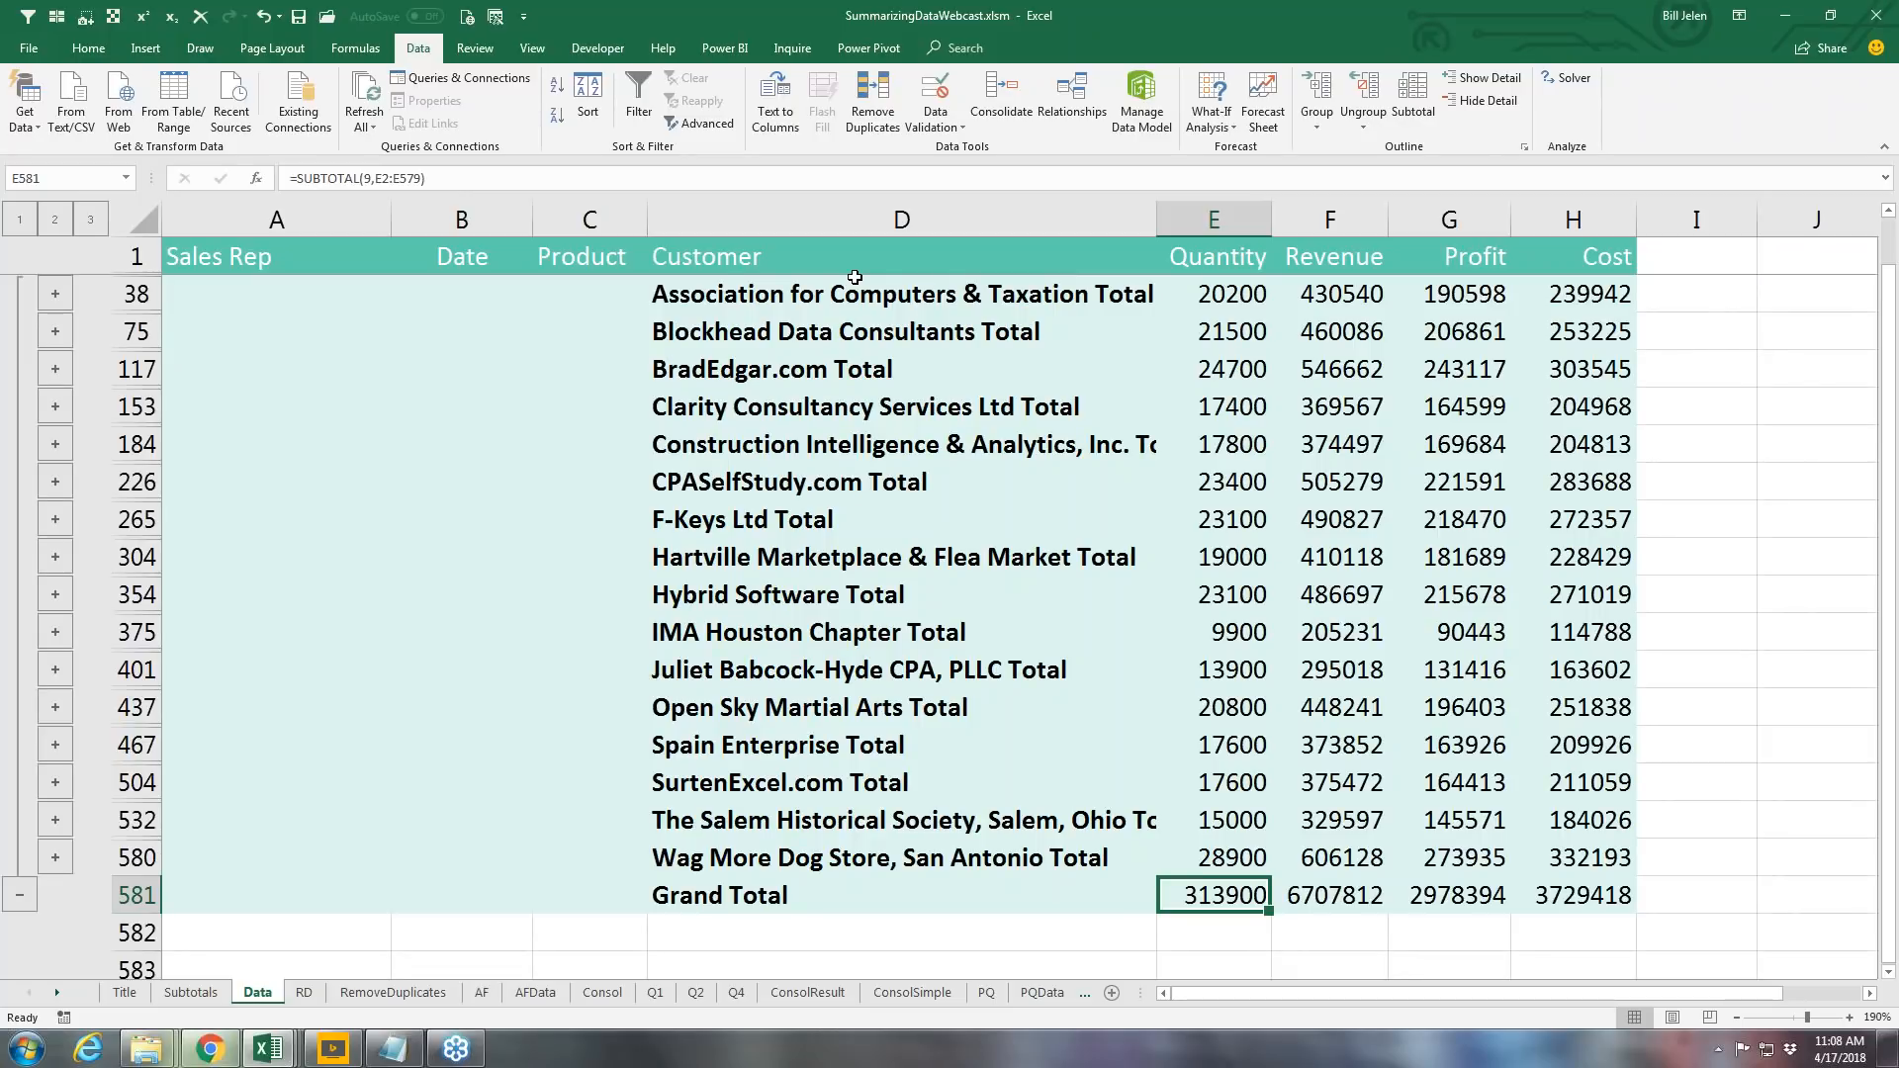
# Step: Select the collapsed summary from the Customer heading to the Cost value in the Grand Total row, and copy it
pyautogui.press('Up')
pyautogui.press('Up')
pyautogui.press('Up')
pyautogui.press('Up')
pyautogui.press('Up')
pyautogui.press('Up')
pyautogui.press('Up')
pyautogui.press('Up')
pyautogui.press('Up')
pyautogui.press('Up')
pyautogui.press('Up')
pyautogui.press('Up')
pyautogui.press('Up')
pyautogui.press('Up')
pyautogui.press('Up')
pyautogui.press('Up')
pyautogui.press('Up')
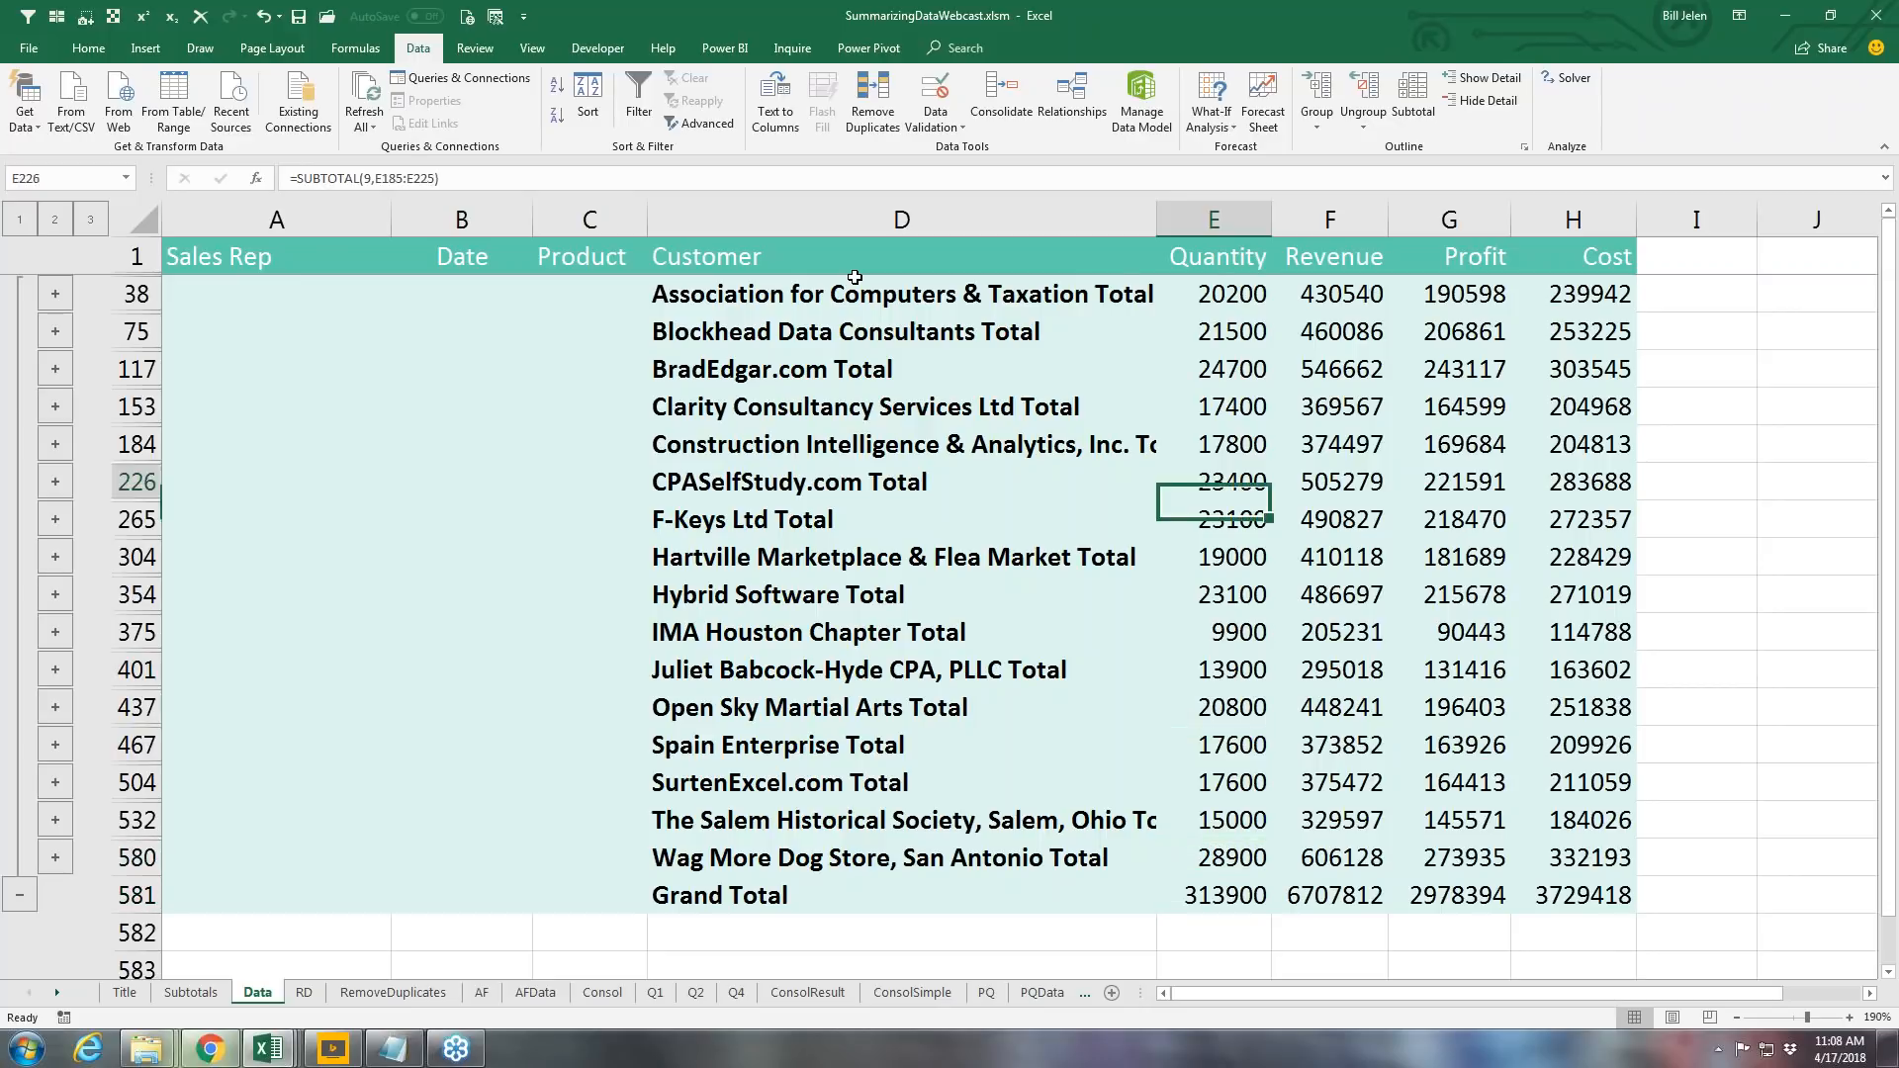
pyautogui.press('Left')
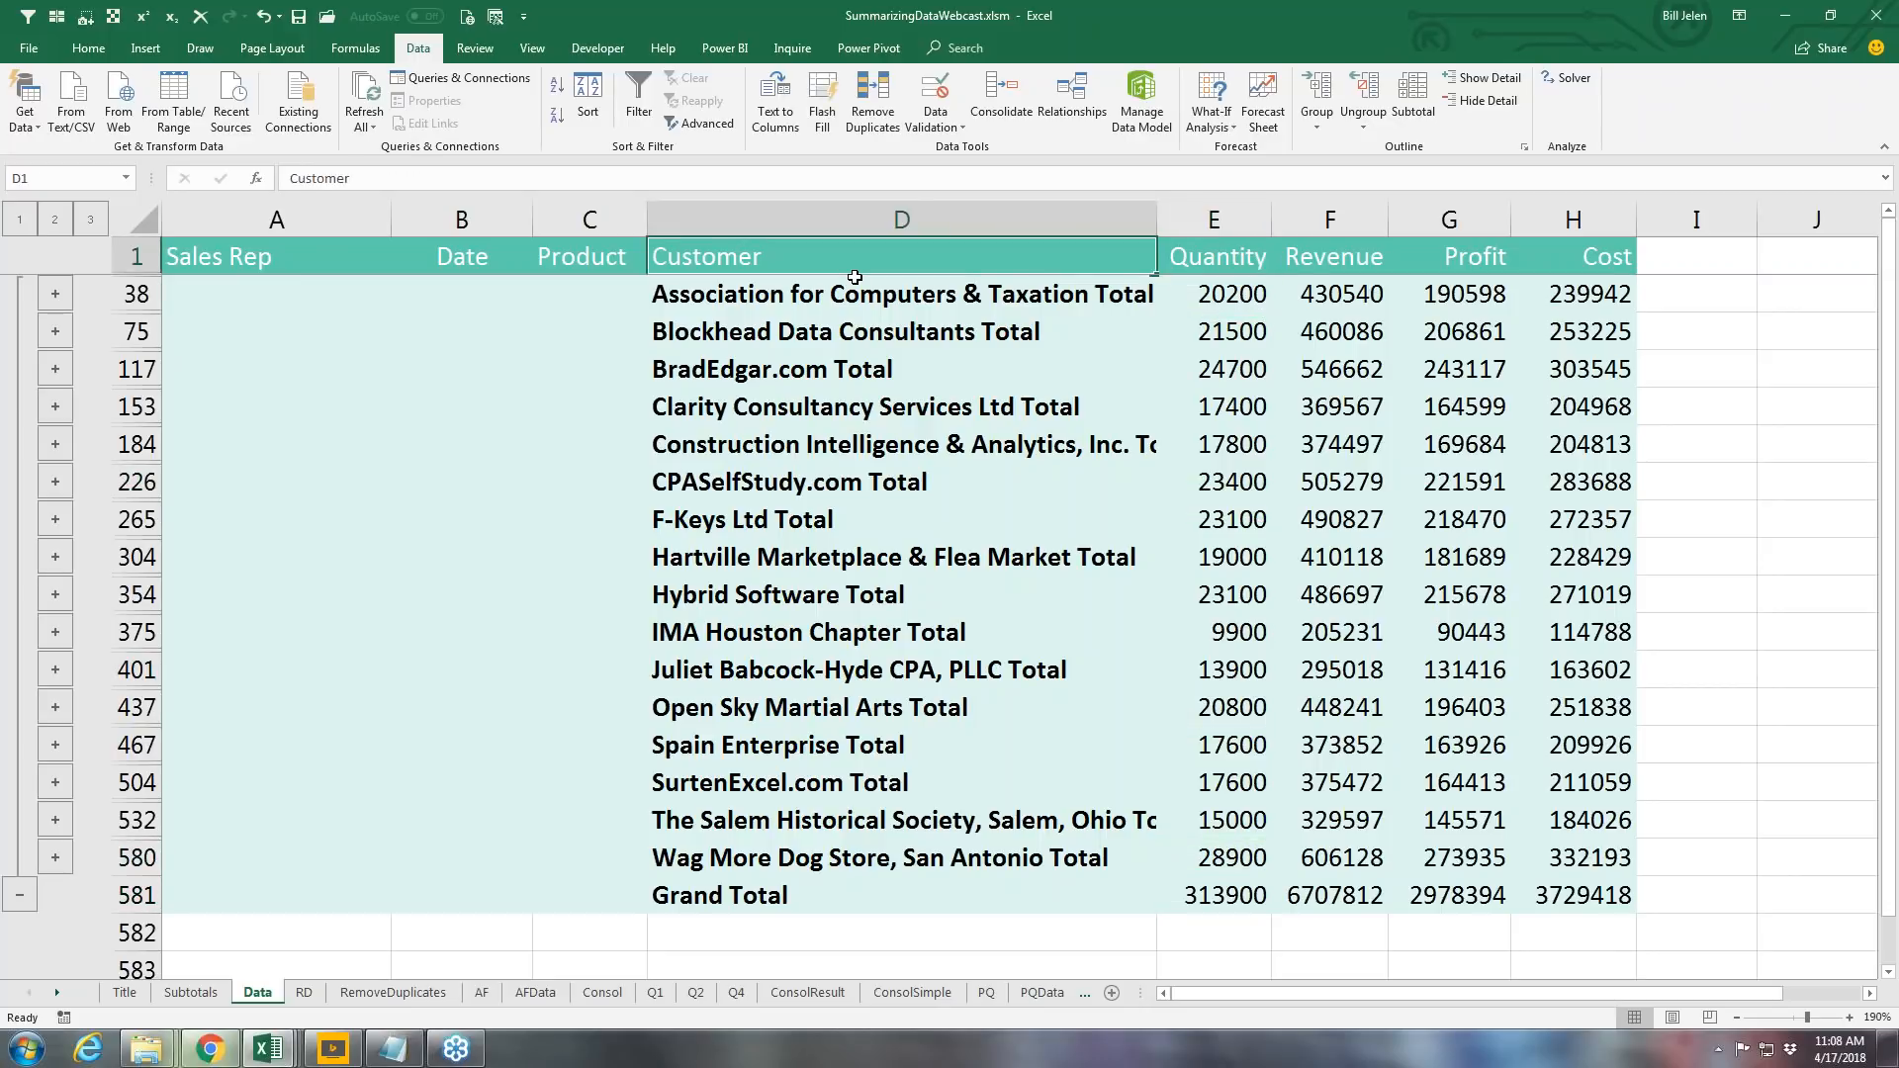
pyautogui.hotkey('ctrl', 'shift', 'Down')
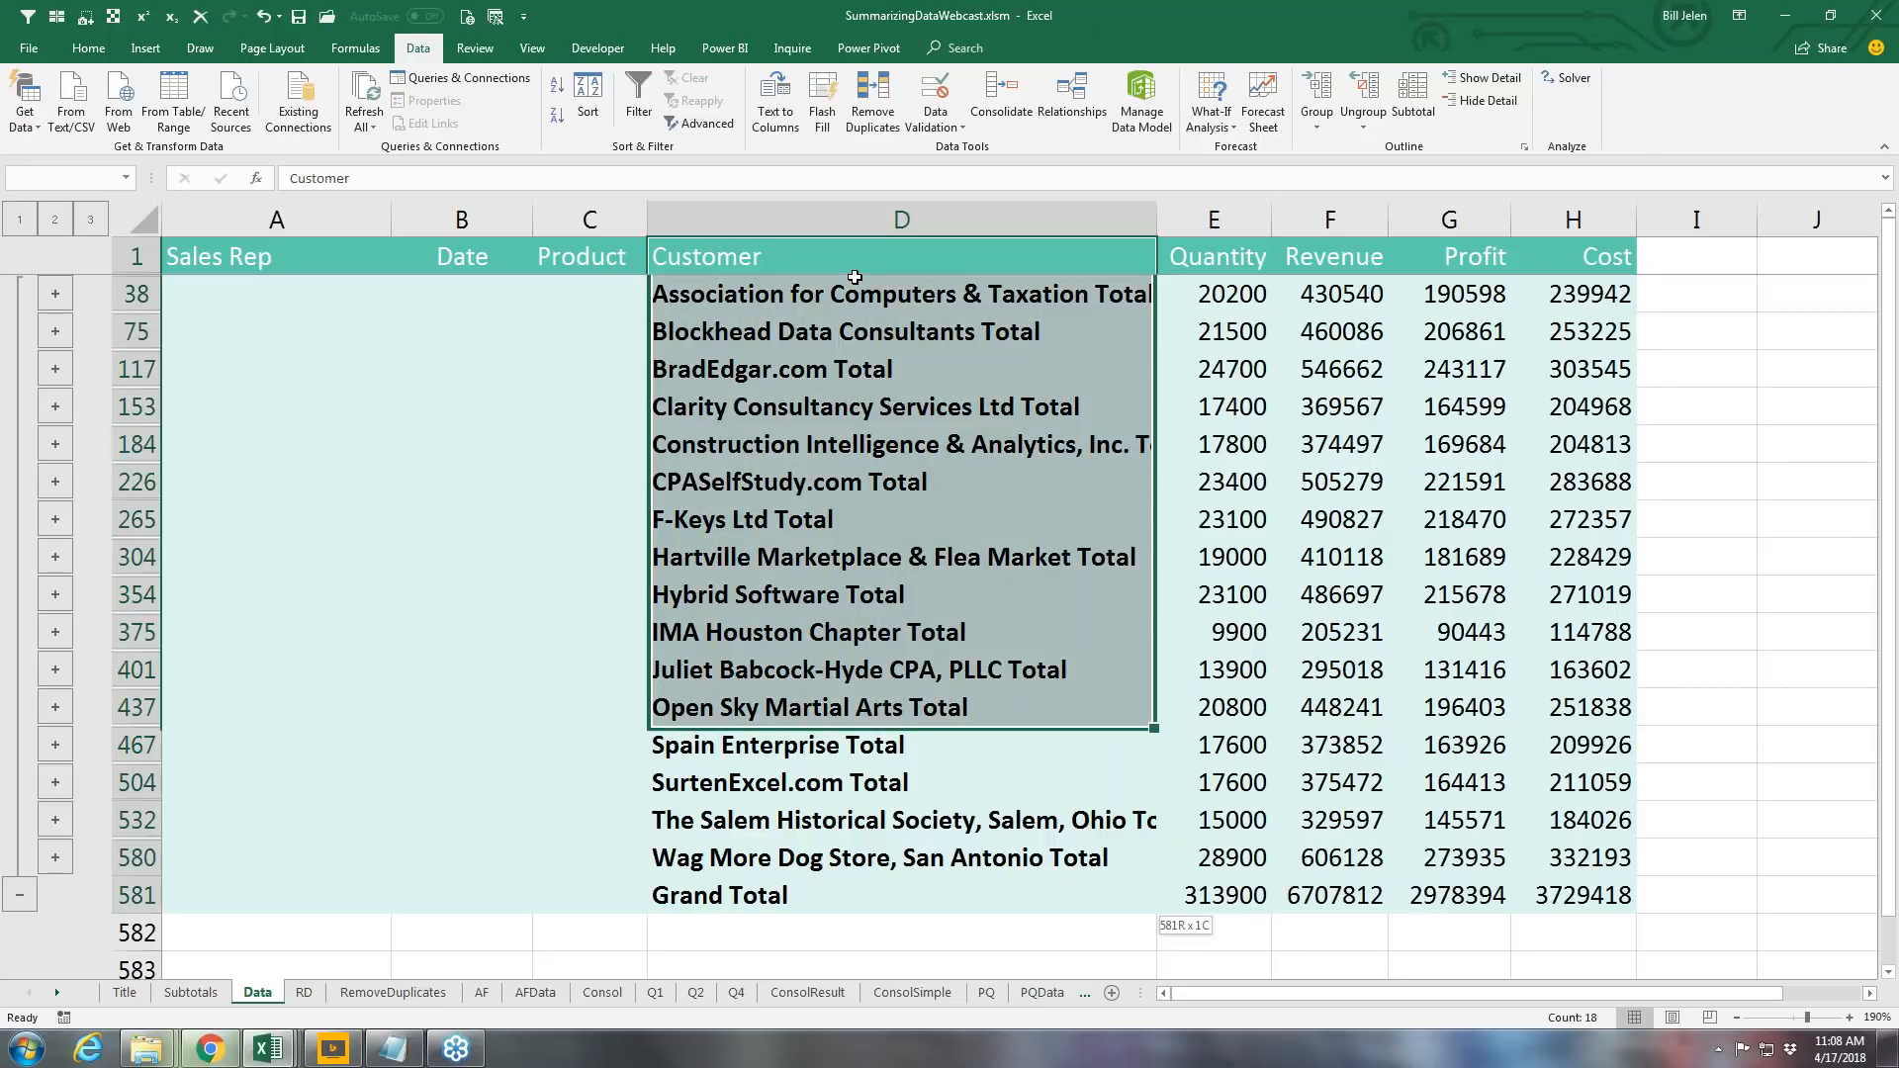
pyautogui.hotkey('ctrl', 'shift', 'Right')
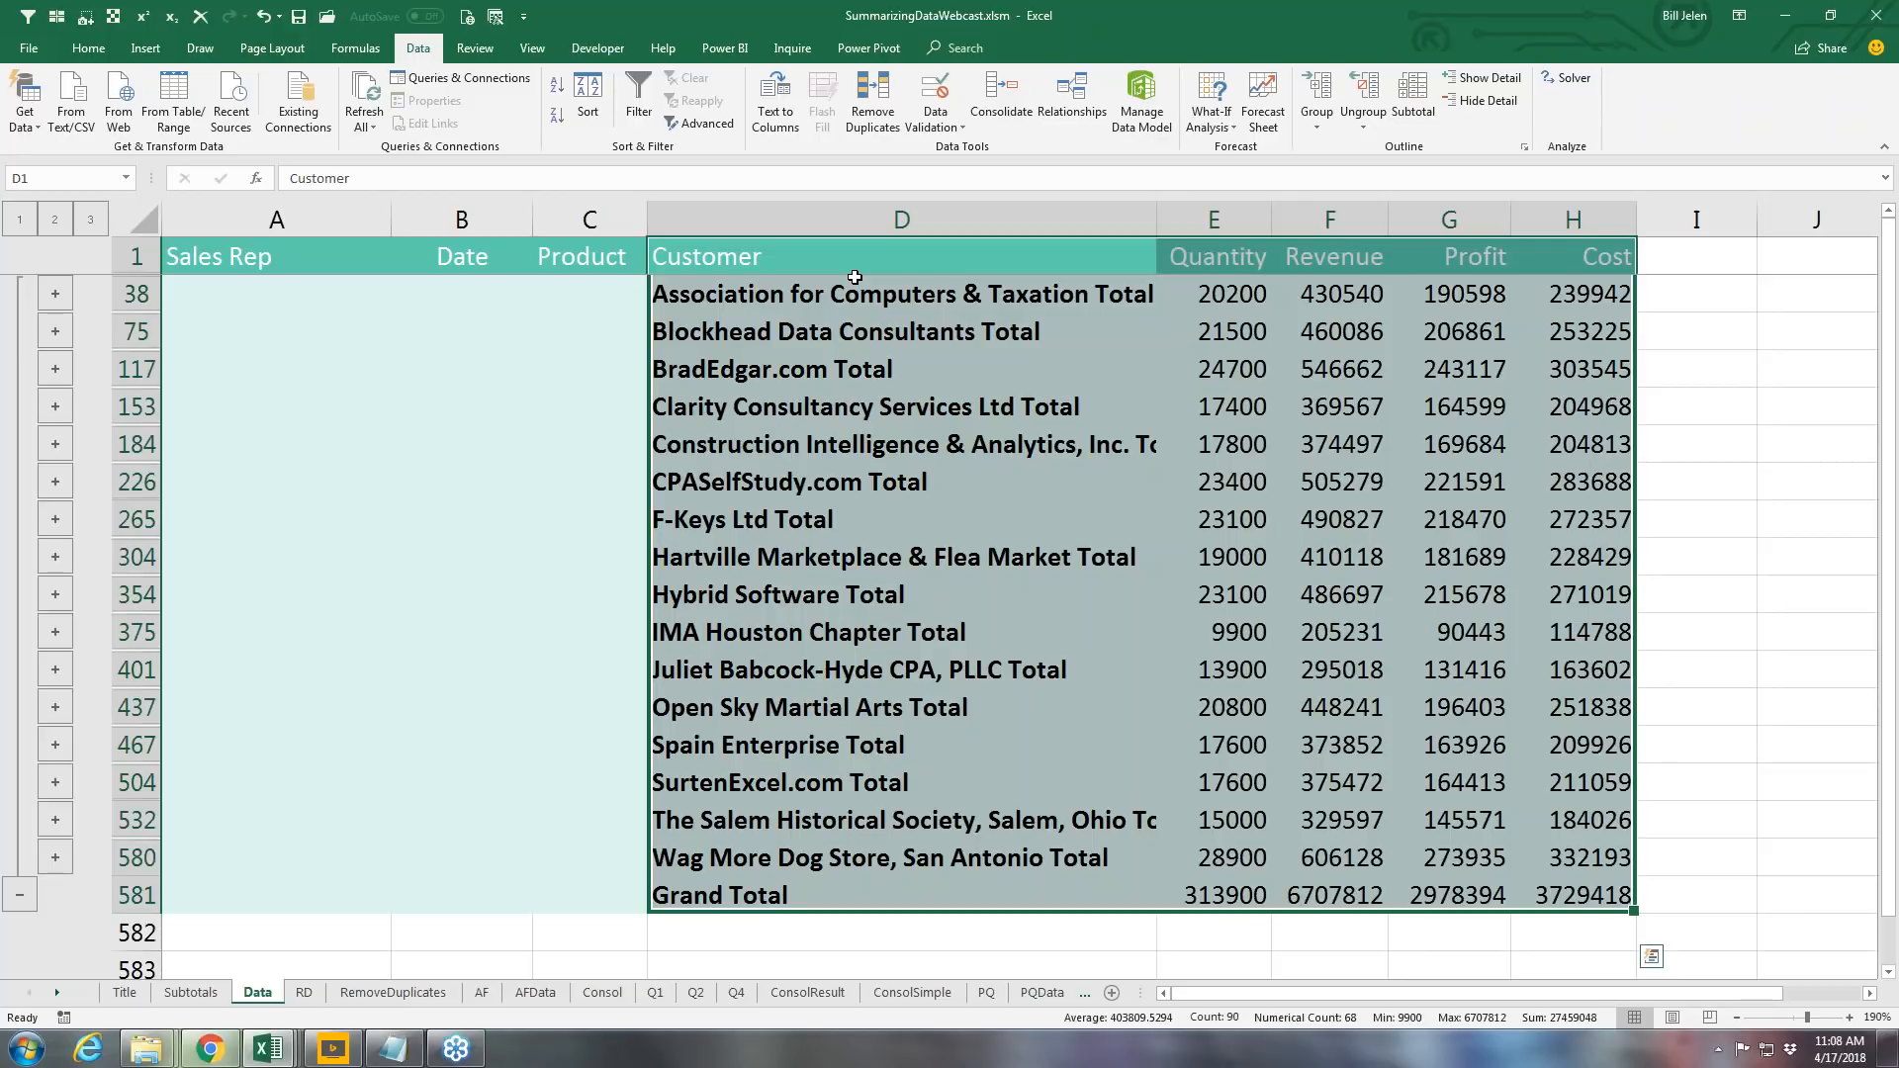
pyautogui.hotkey('ctrl', 'c')
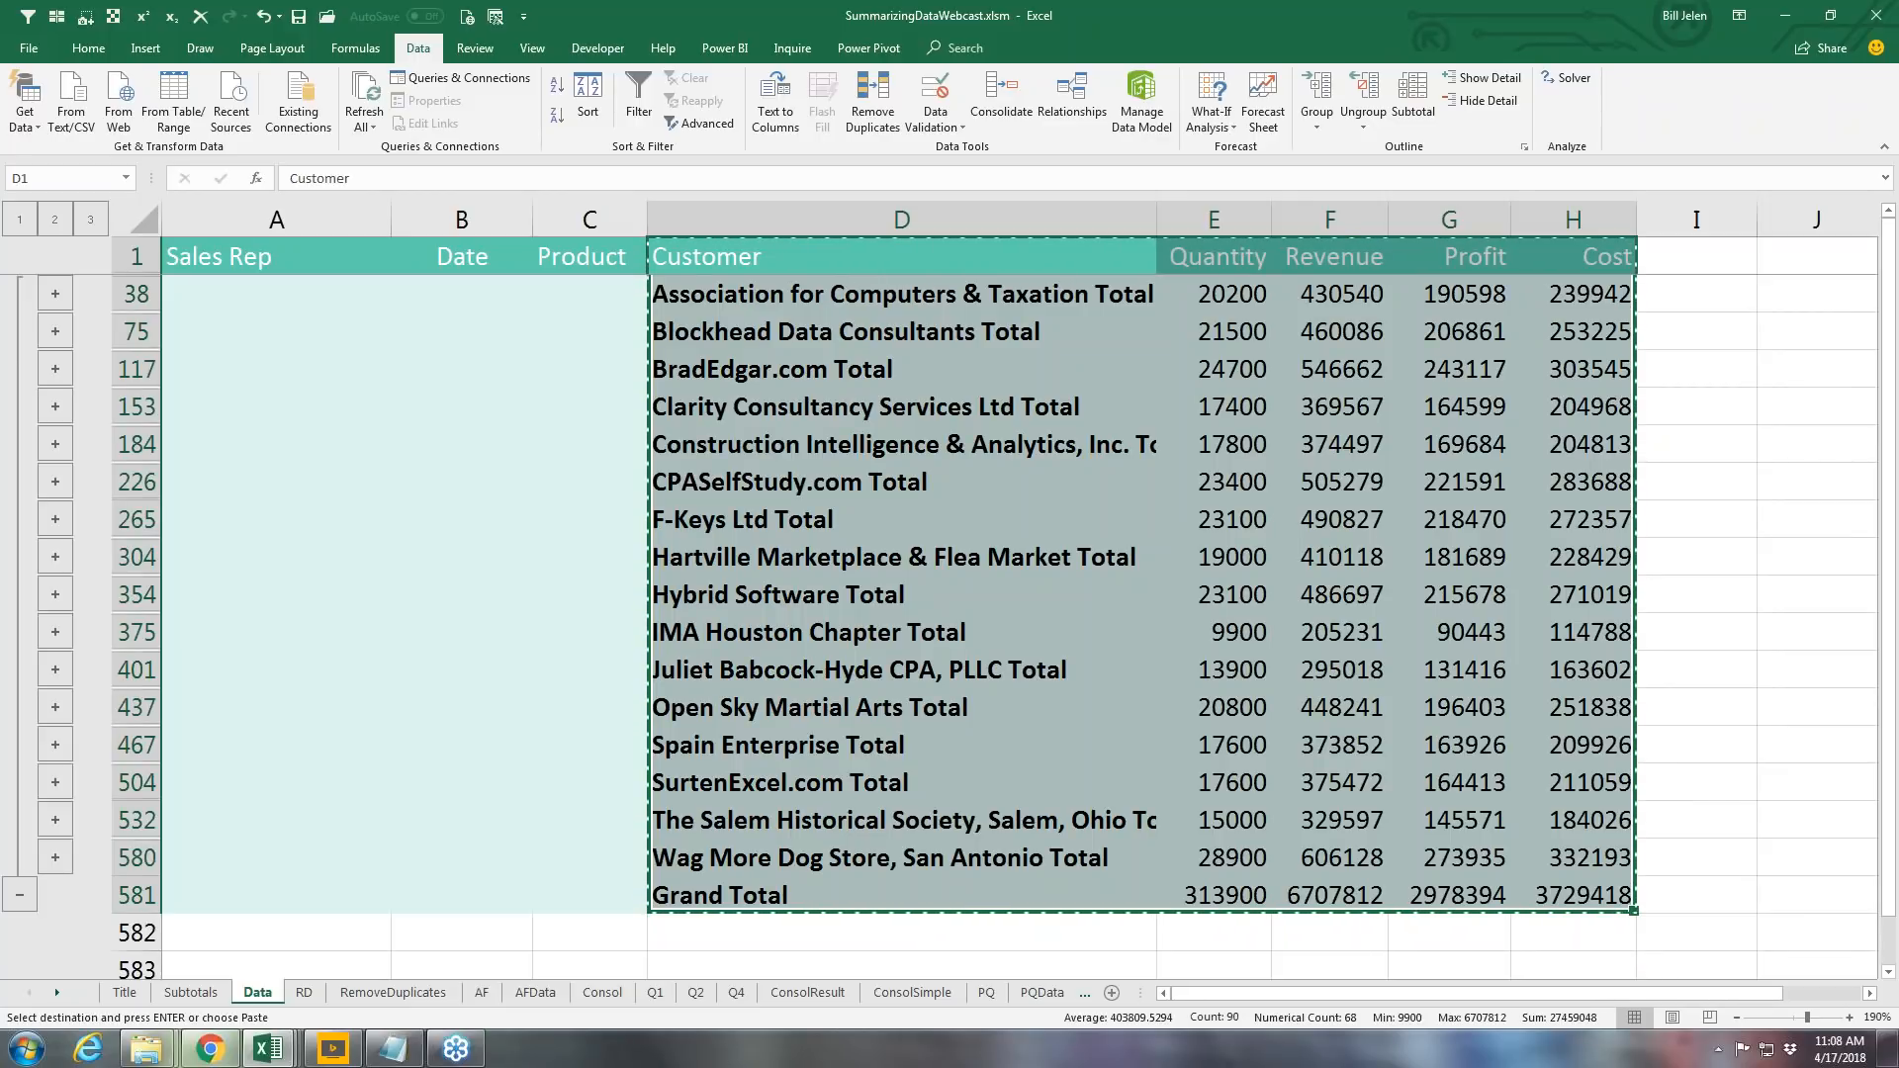
# Step: Paste the copied range into a new workbook to check which rows come across, and close that workbook without saving
pyautogui.hotkey('ctrl', 'n')
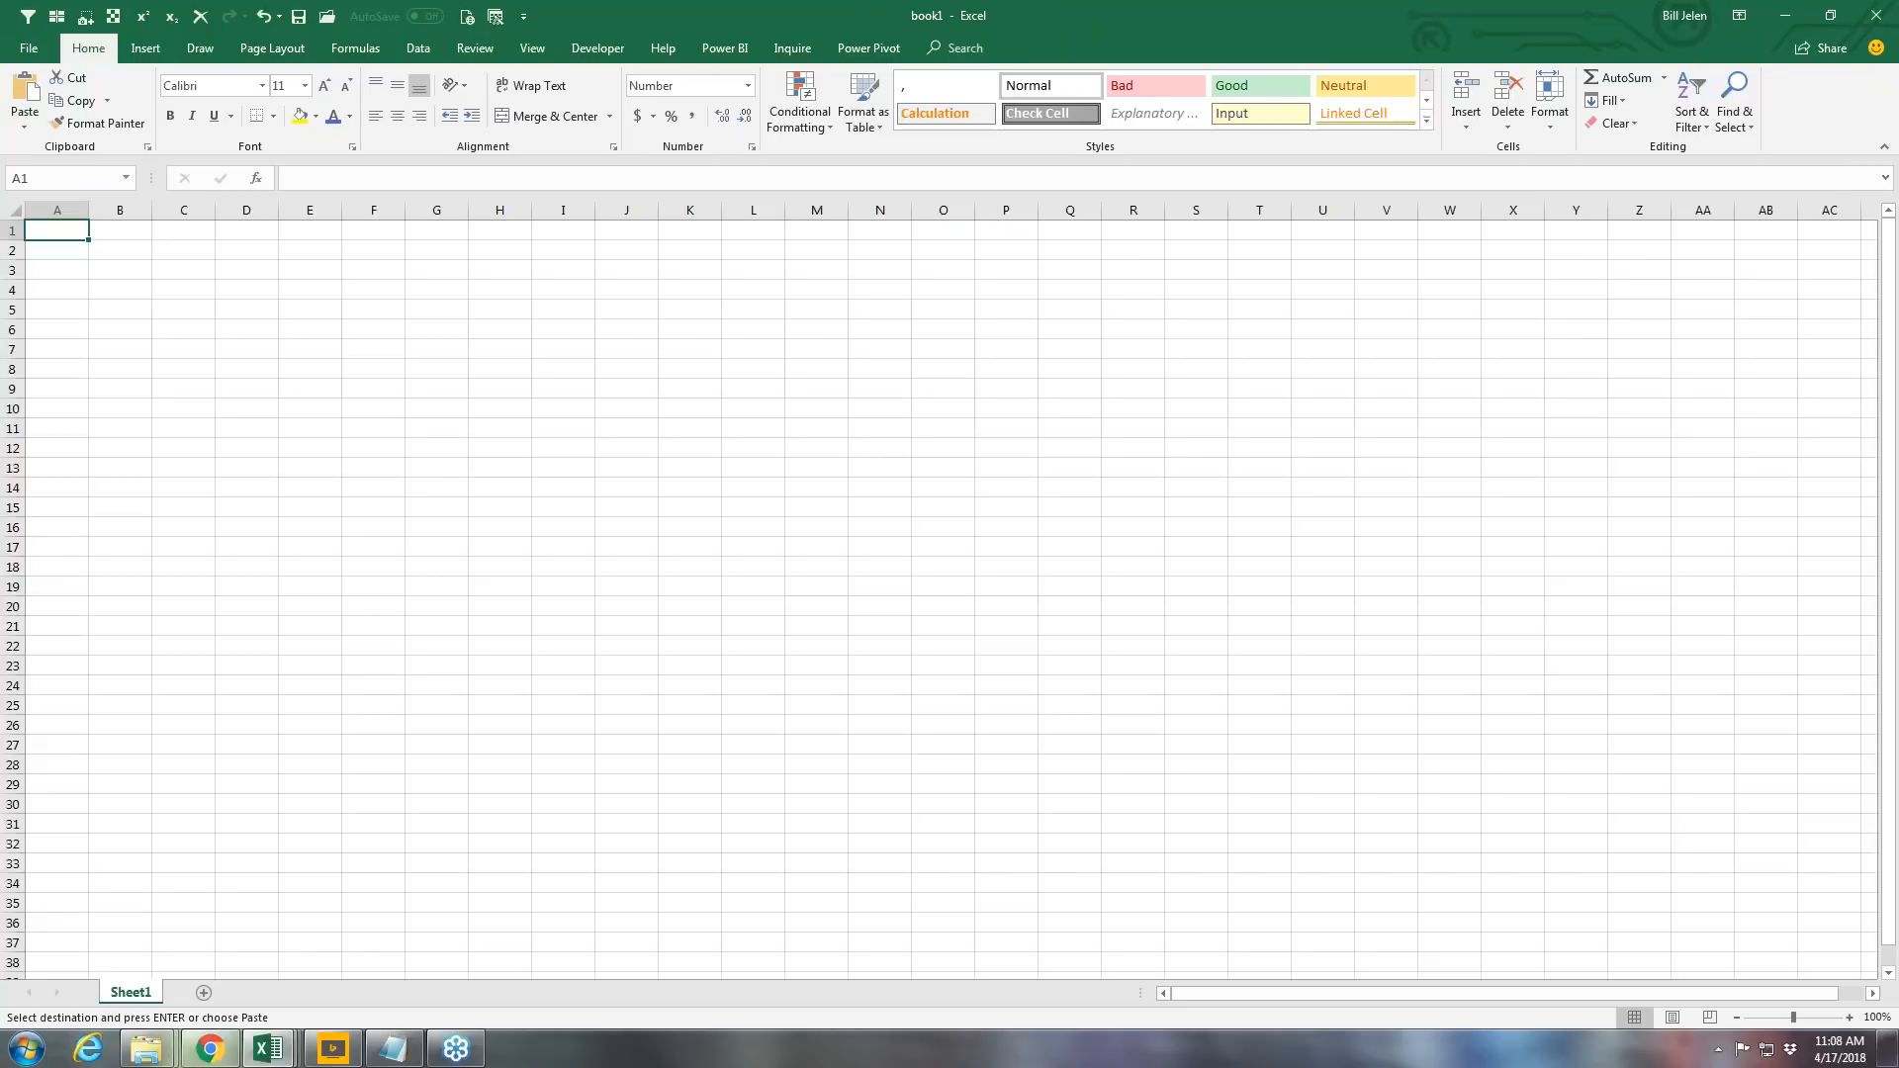
pyautogui.hotkey('ctrl', 'v')
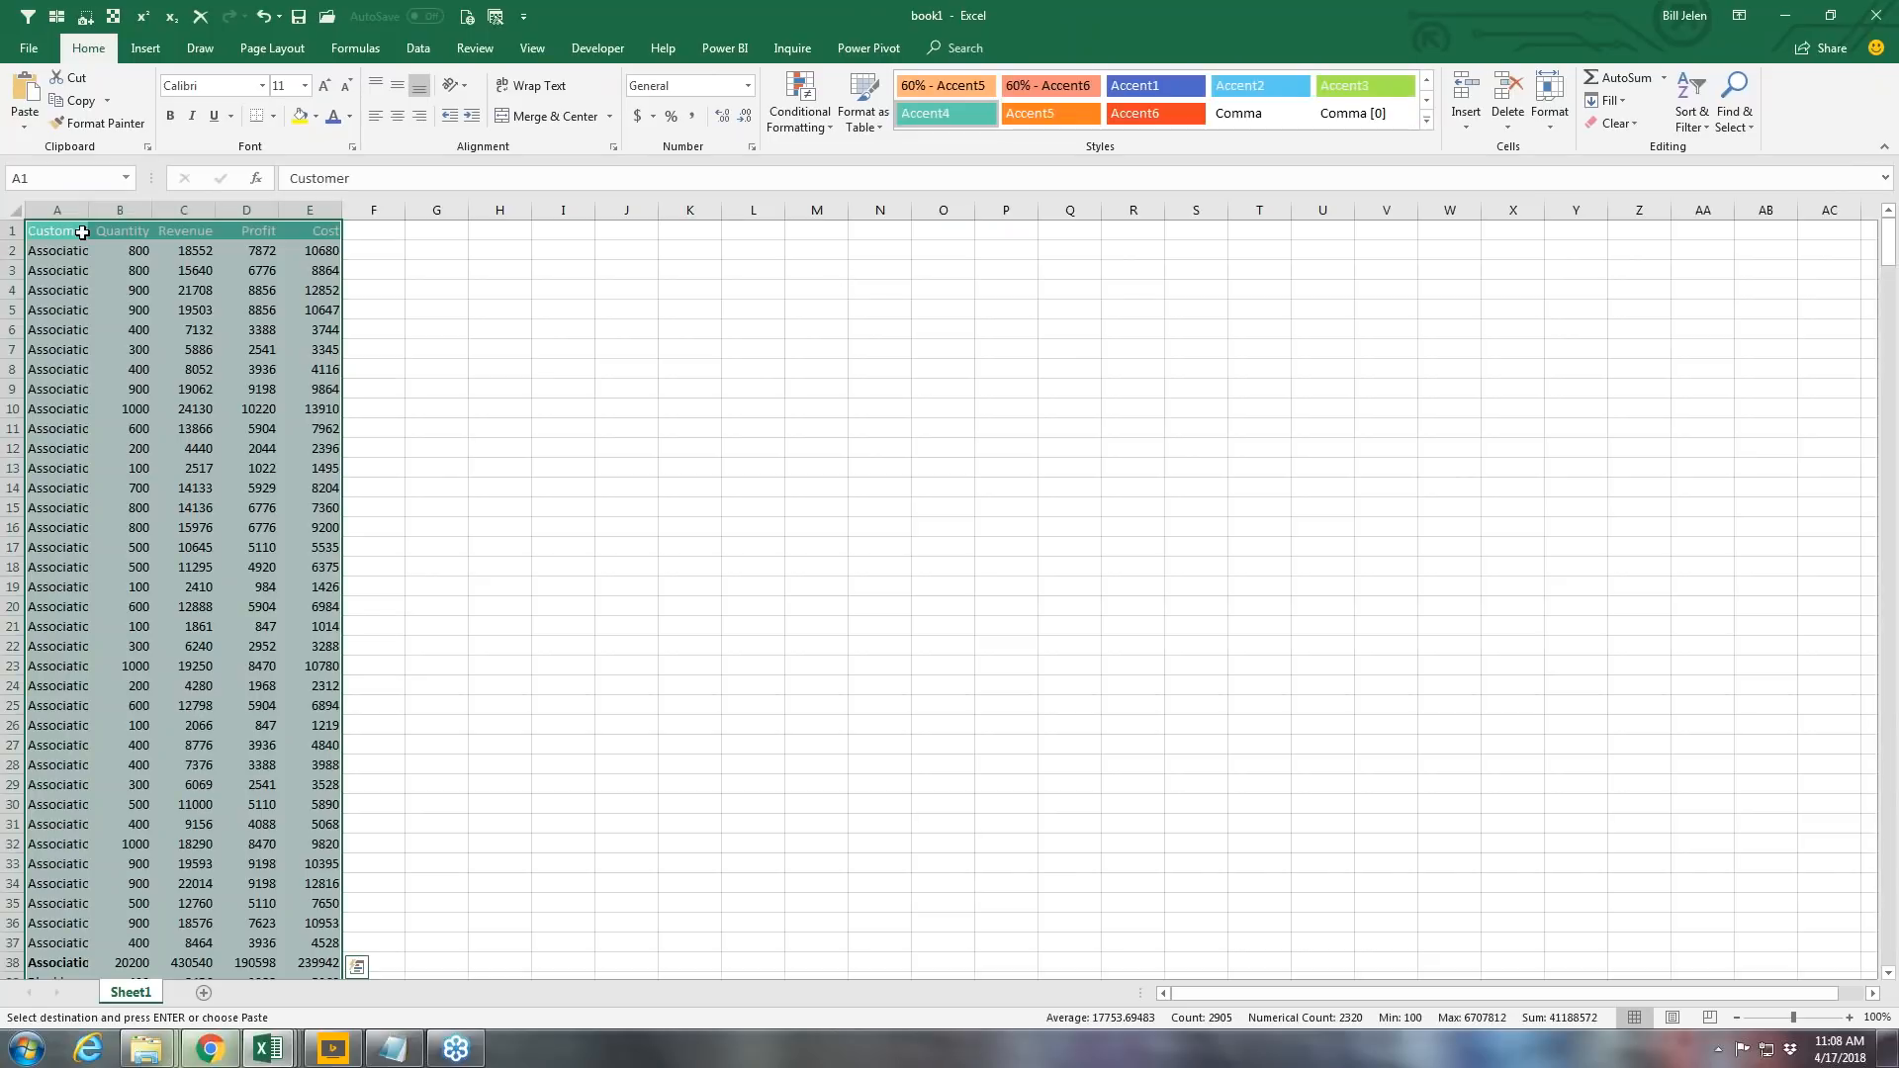
pyautogui.moveTo(90, 210); pyautogui.dragTo(211, 210)
pyautogui.scroll(-20, 555, 385)
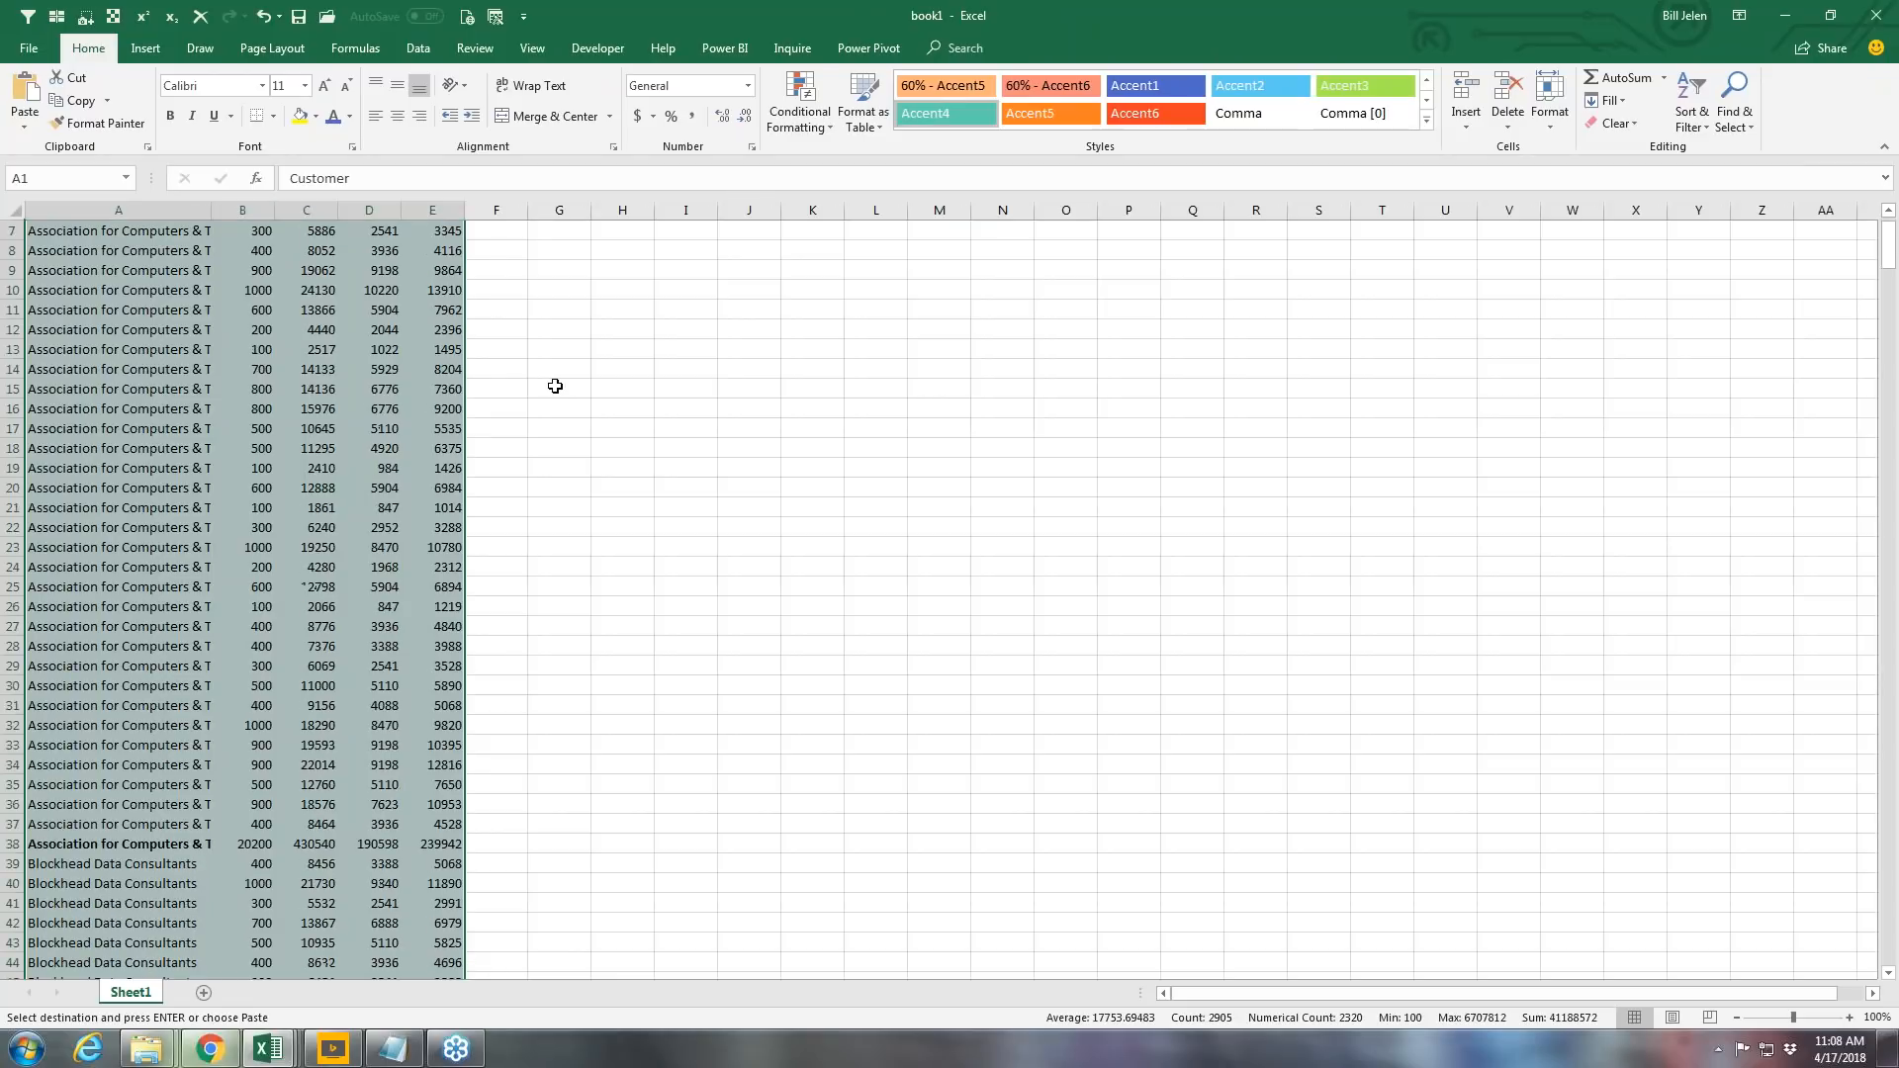
pyautogui.scroll(-1, 547, 398)
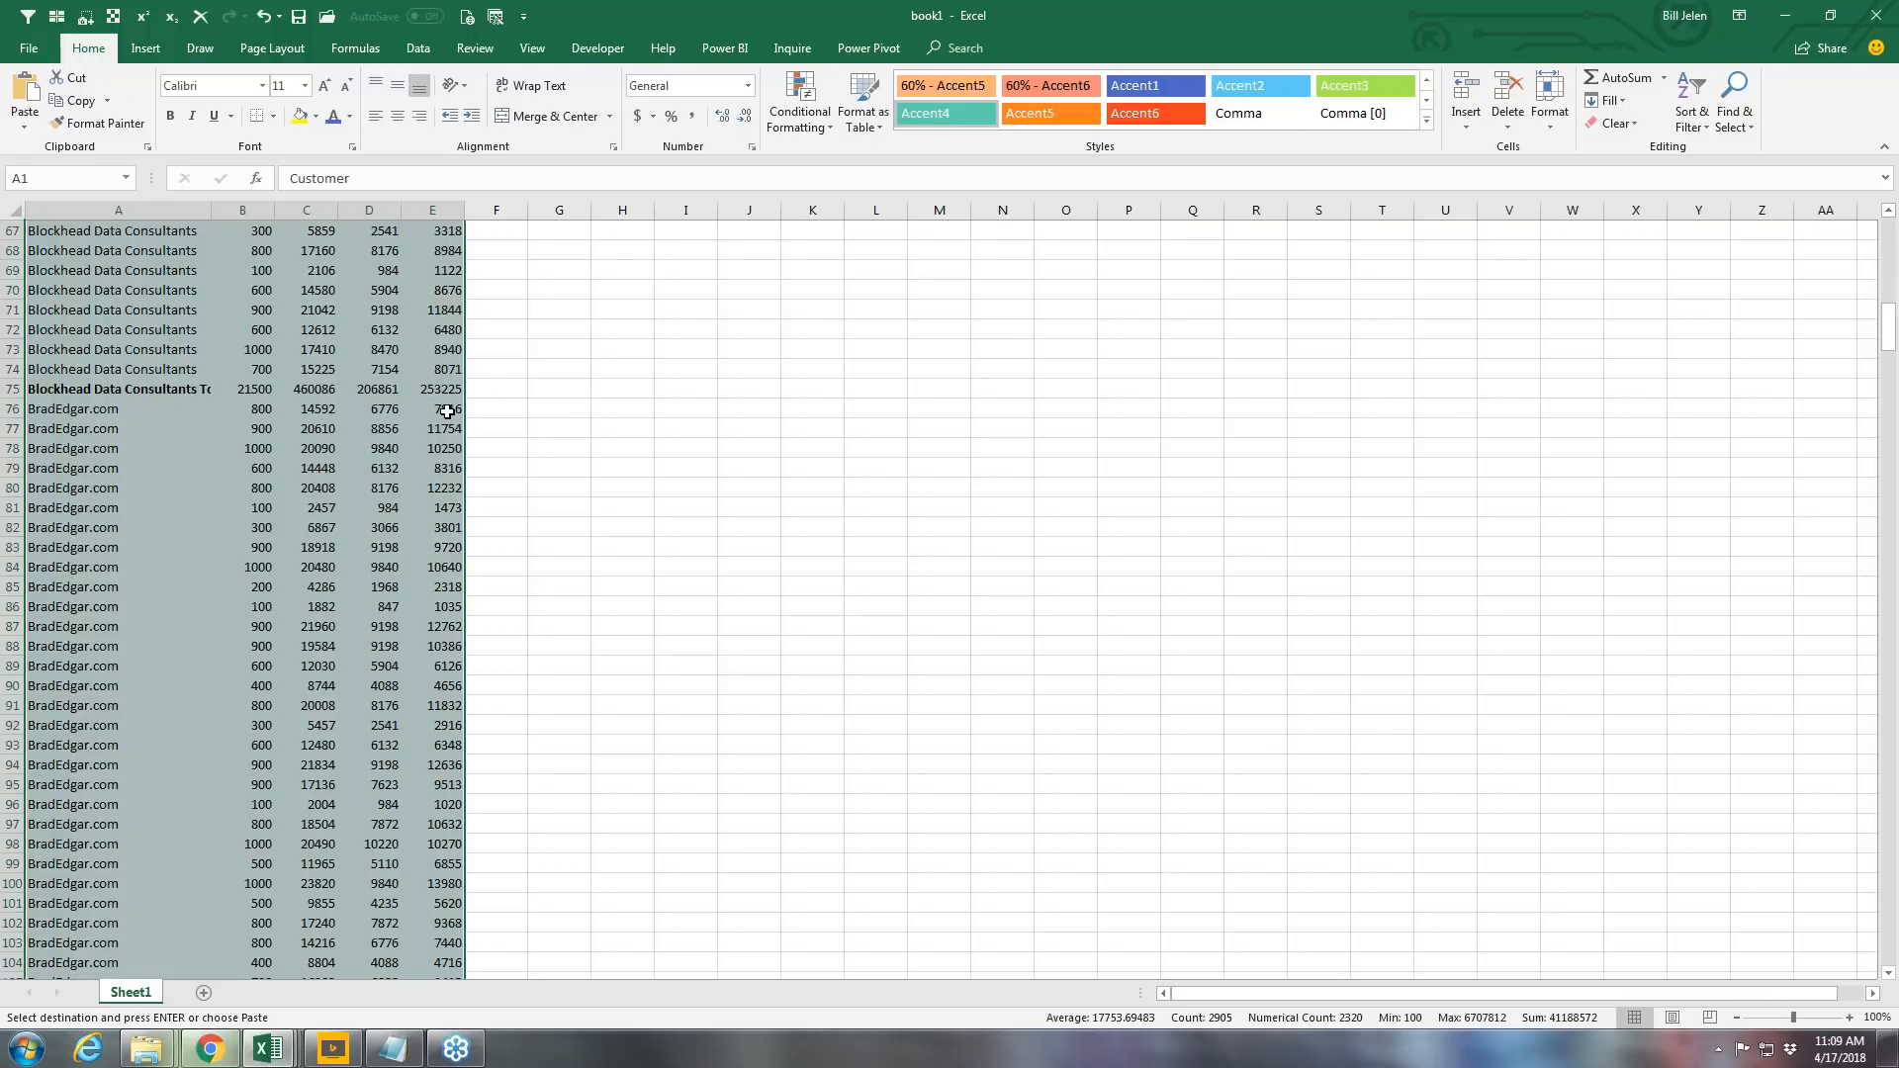
pyautogui.hotkey('ctrl', 'w')
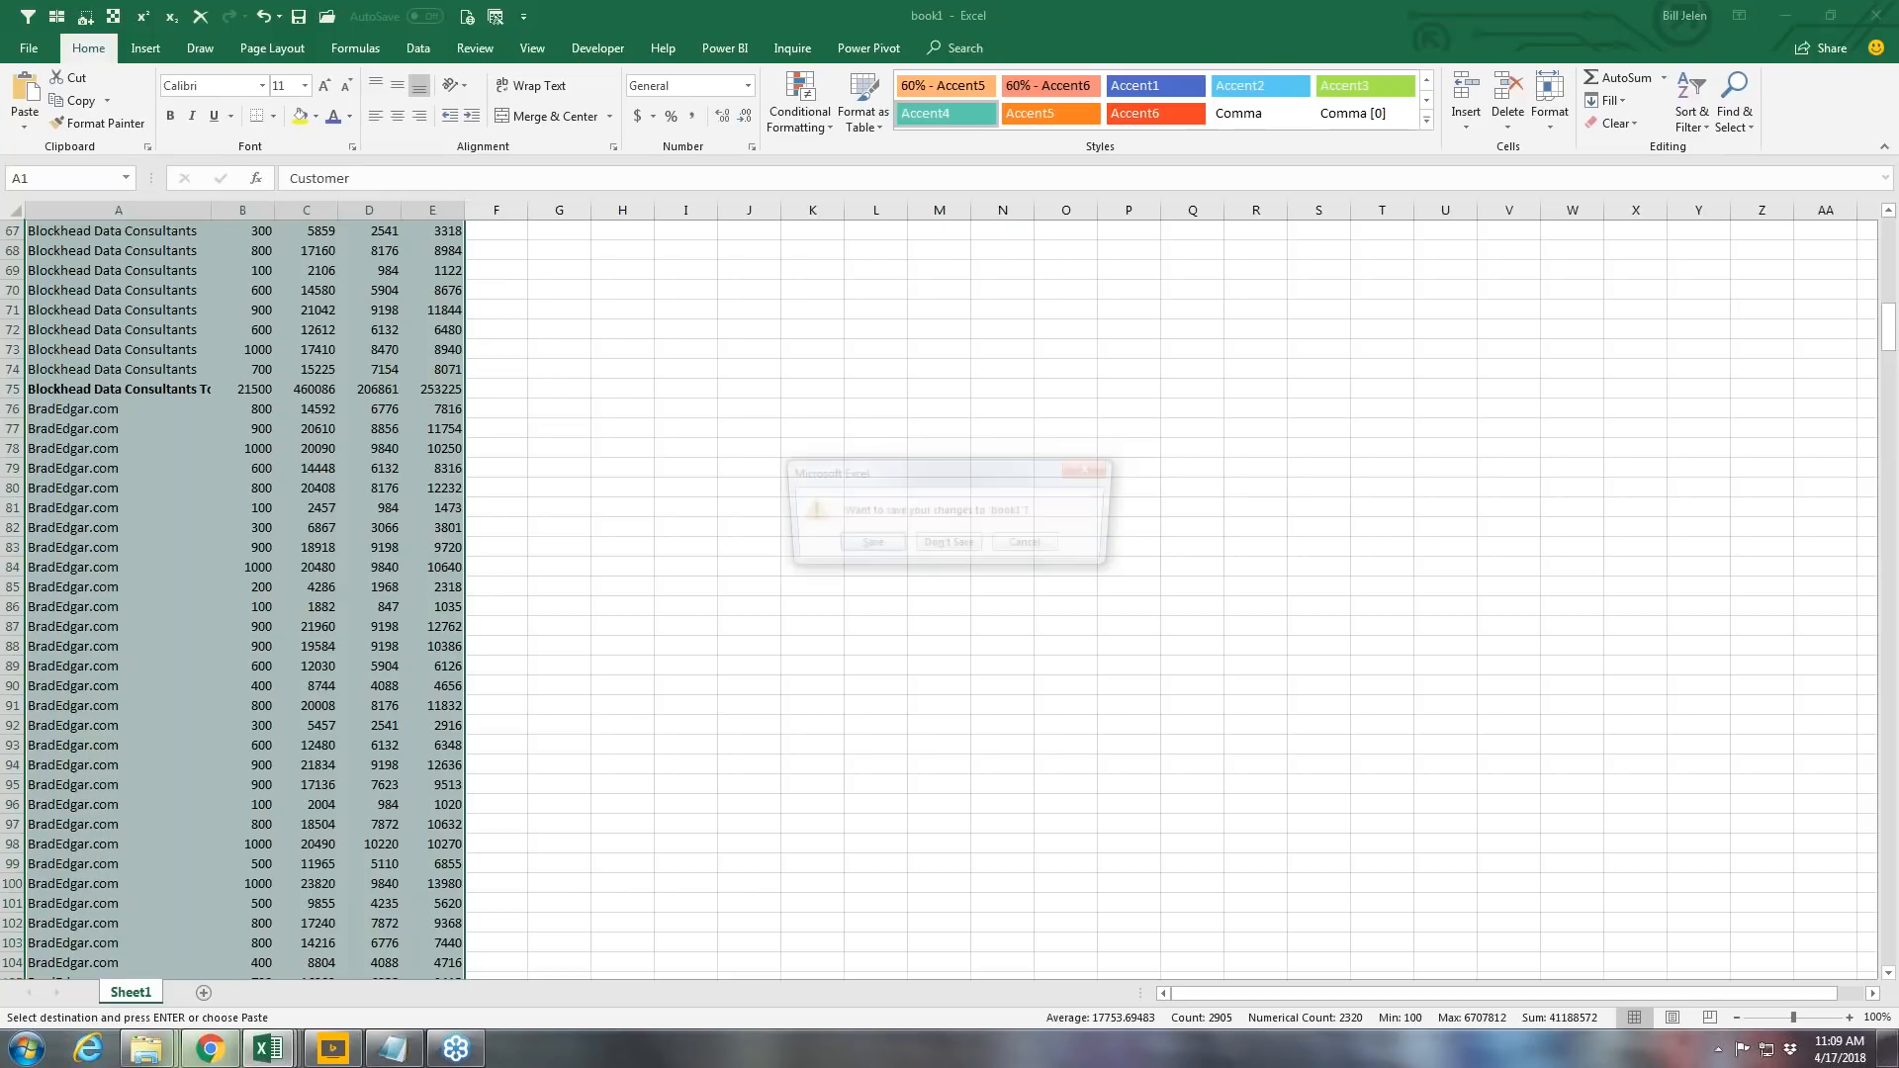
pyautogui.click(930, 547)
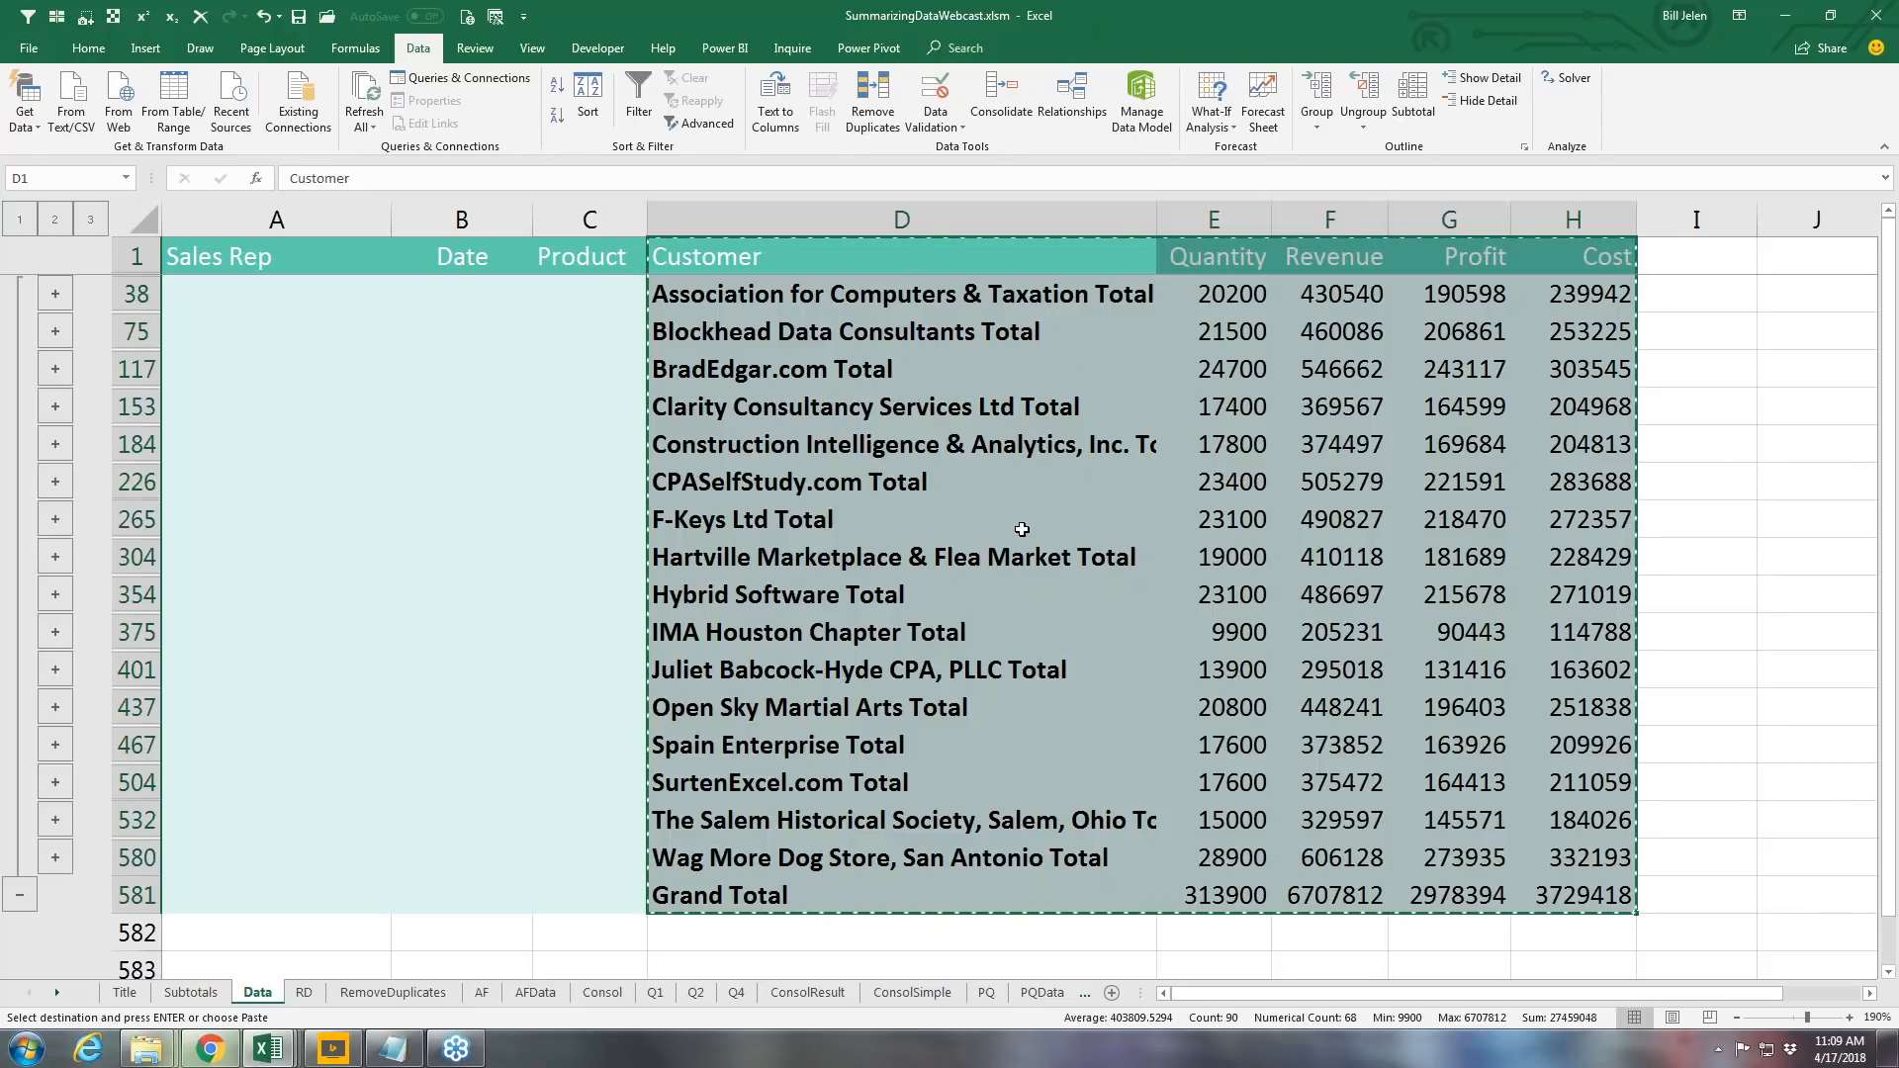
# Step: Restrict the selected summary range to visible cells only with Go To Special, and copy it
pyautogui.press('F5')
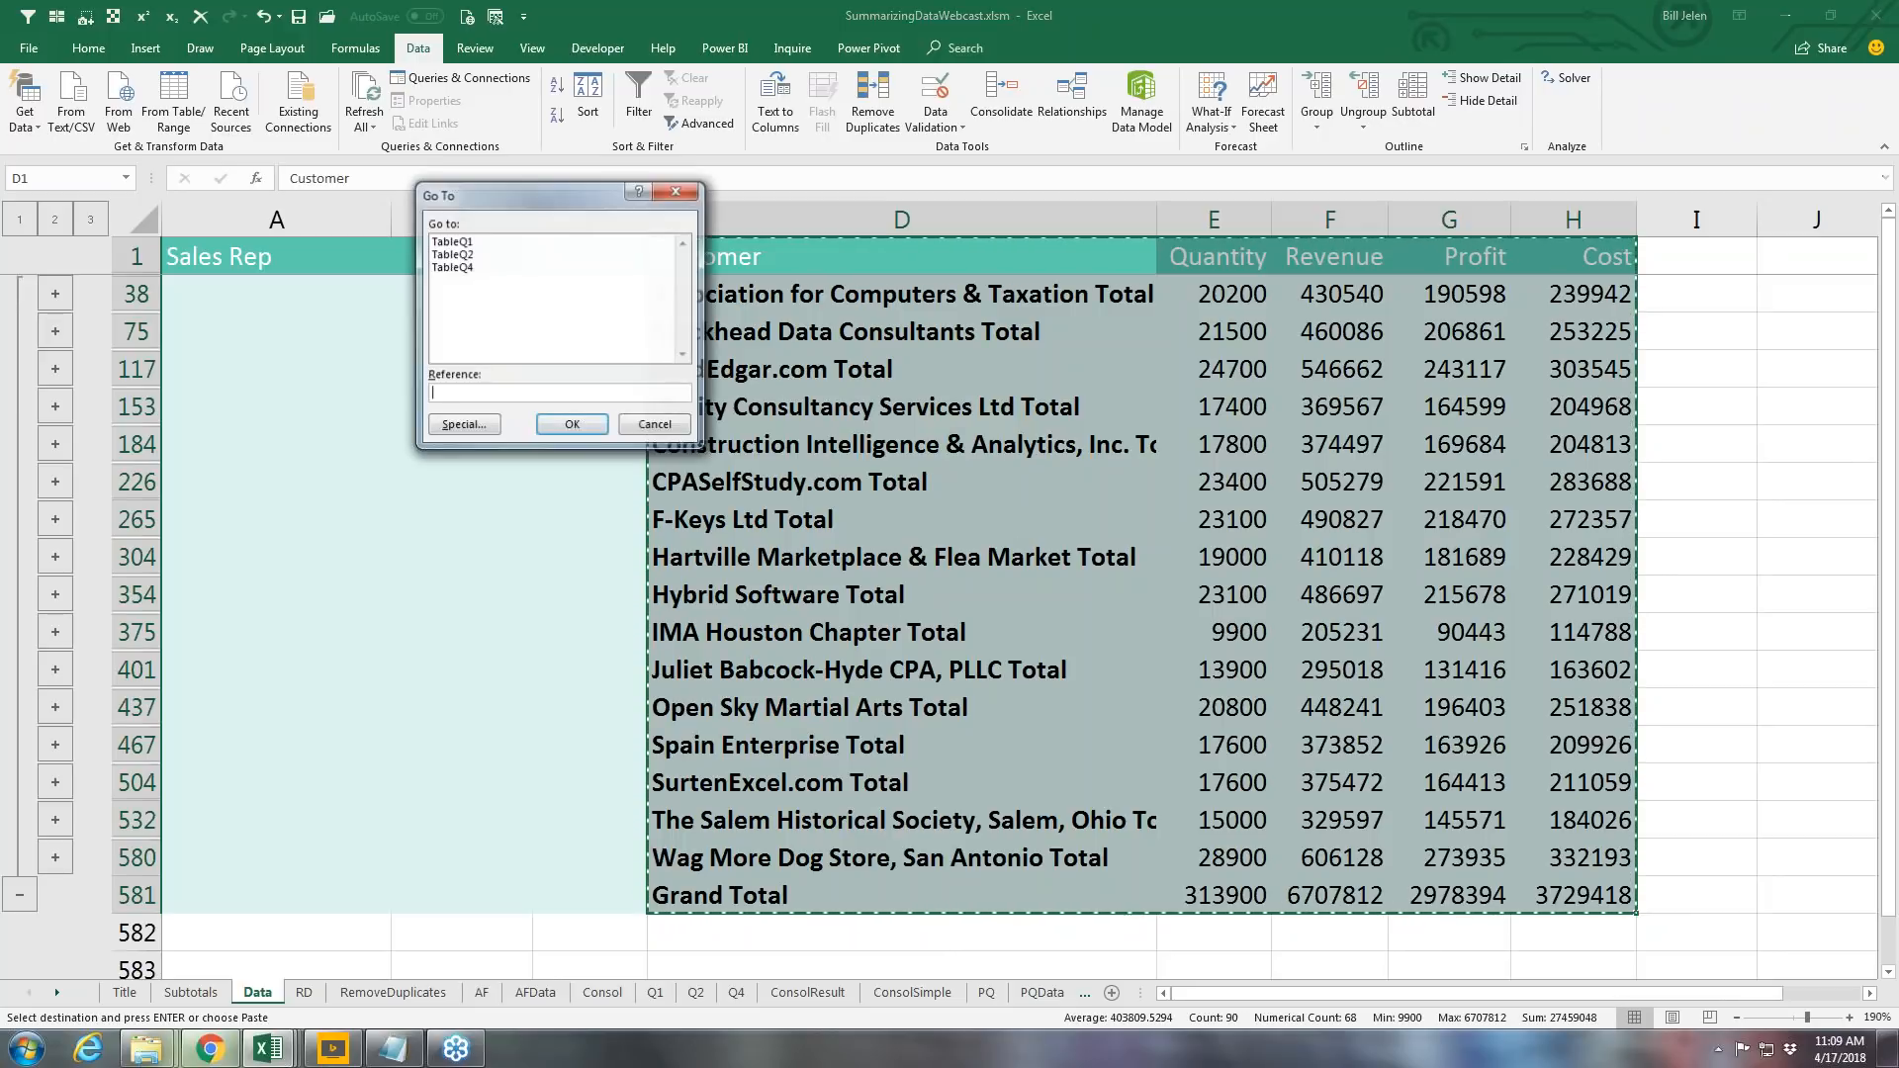
pyautogui.click(465, 425)
pyautogui.click(576, 348)
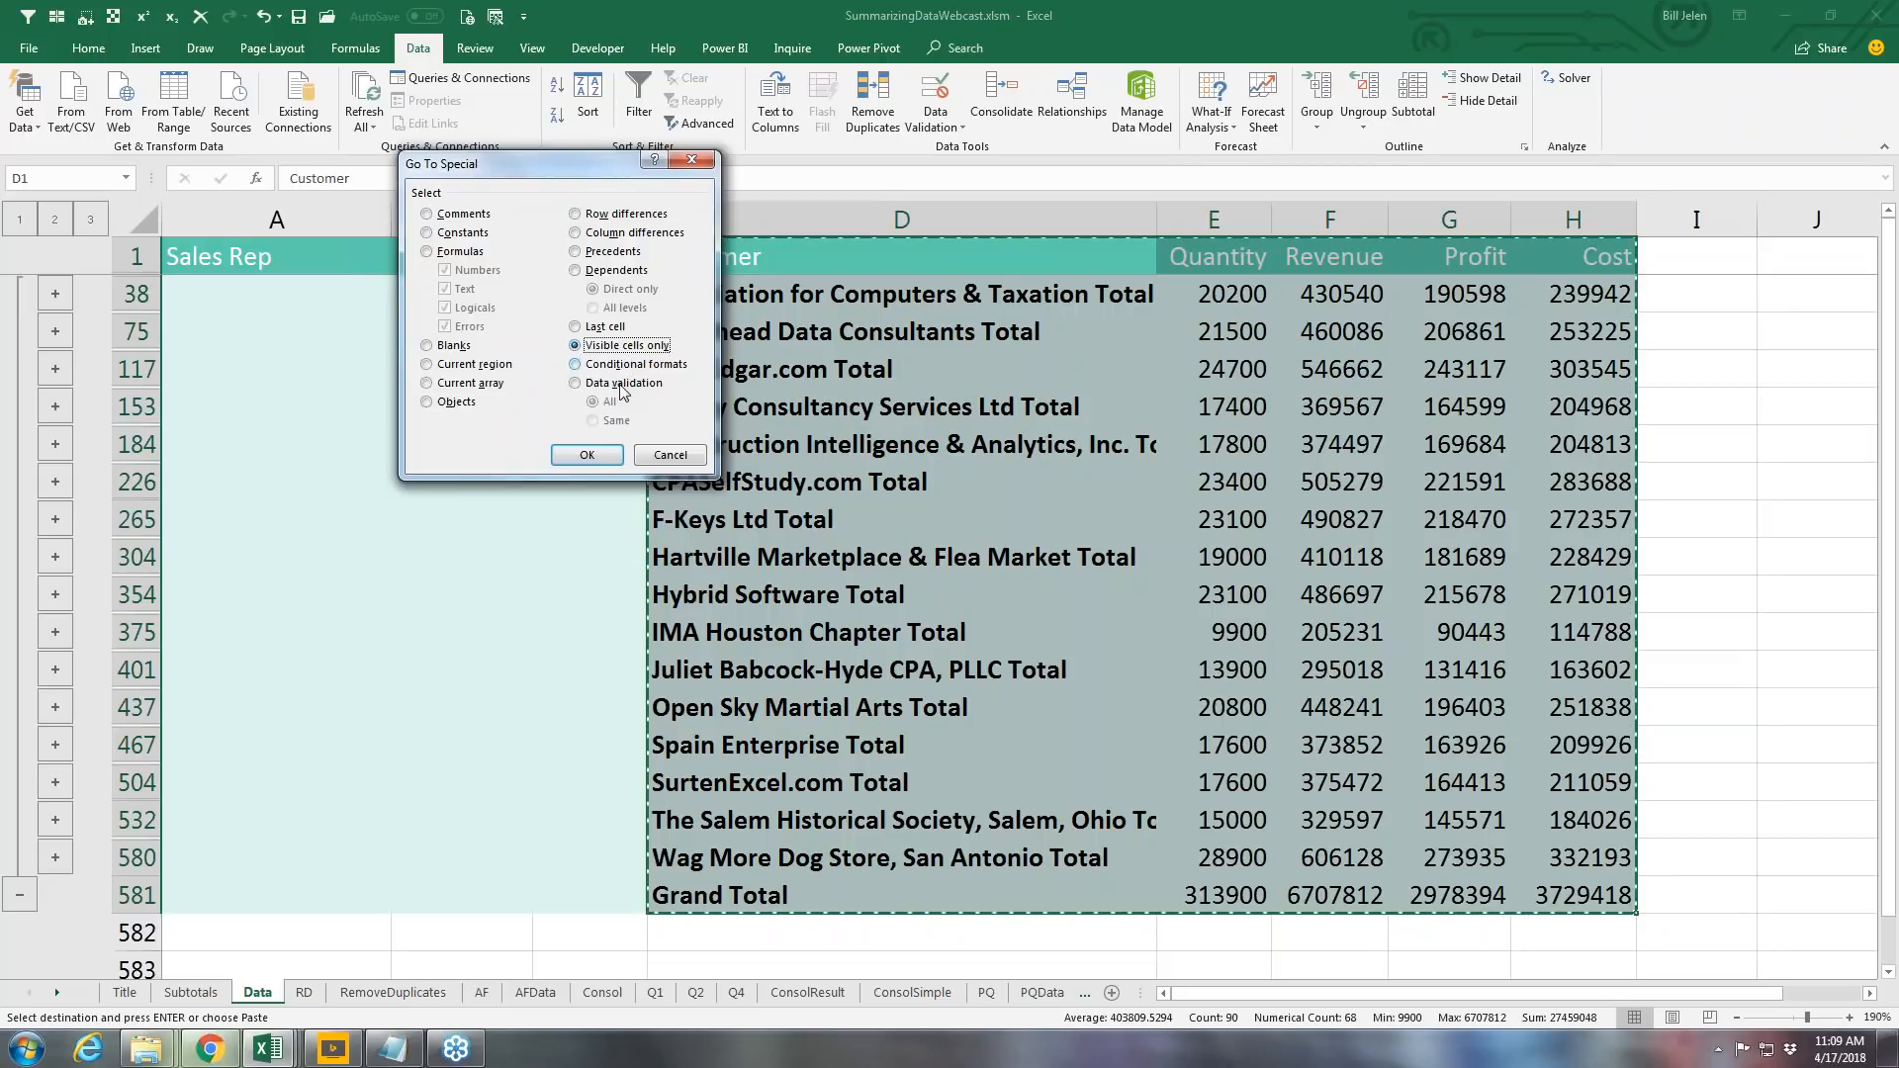
pyautogui.click(590, 455)
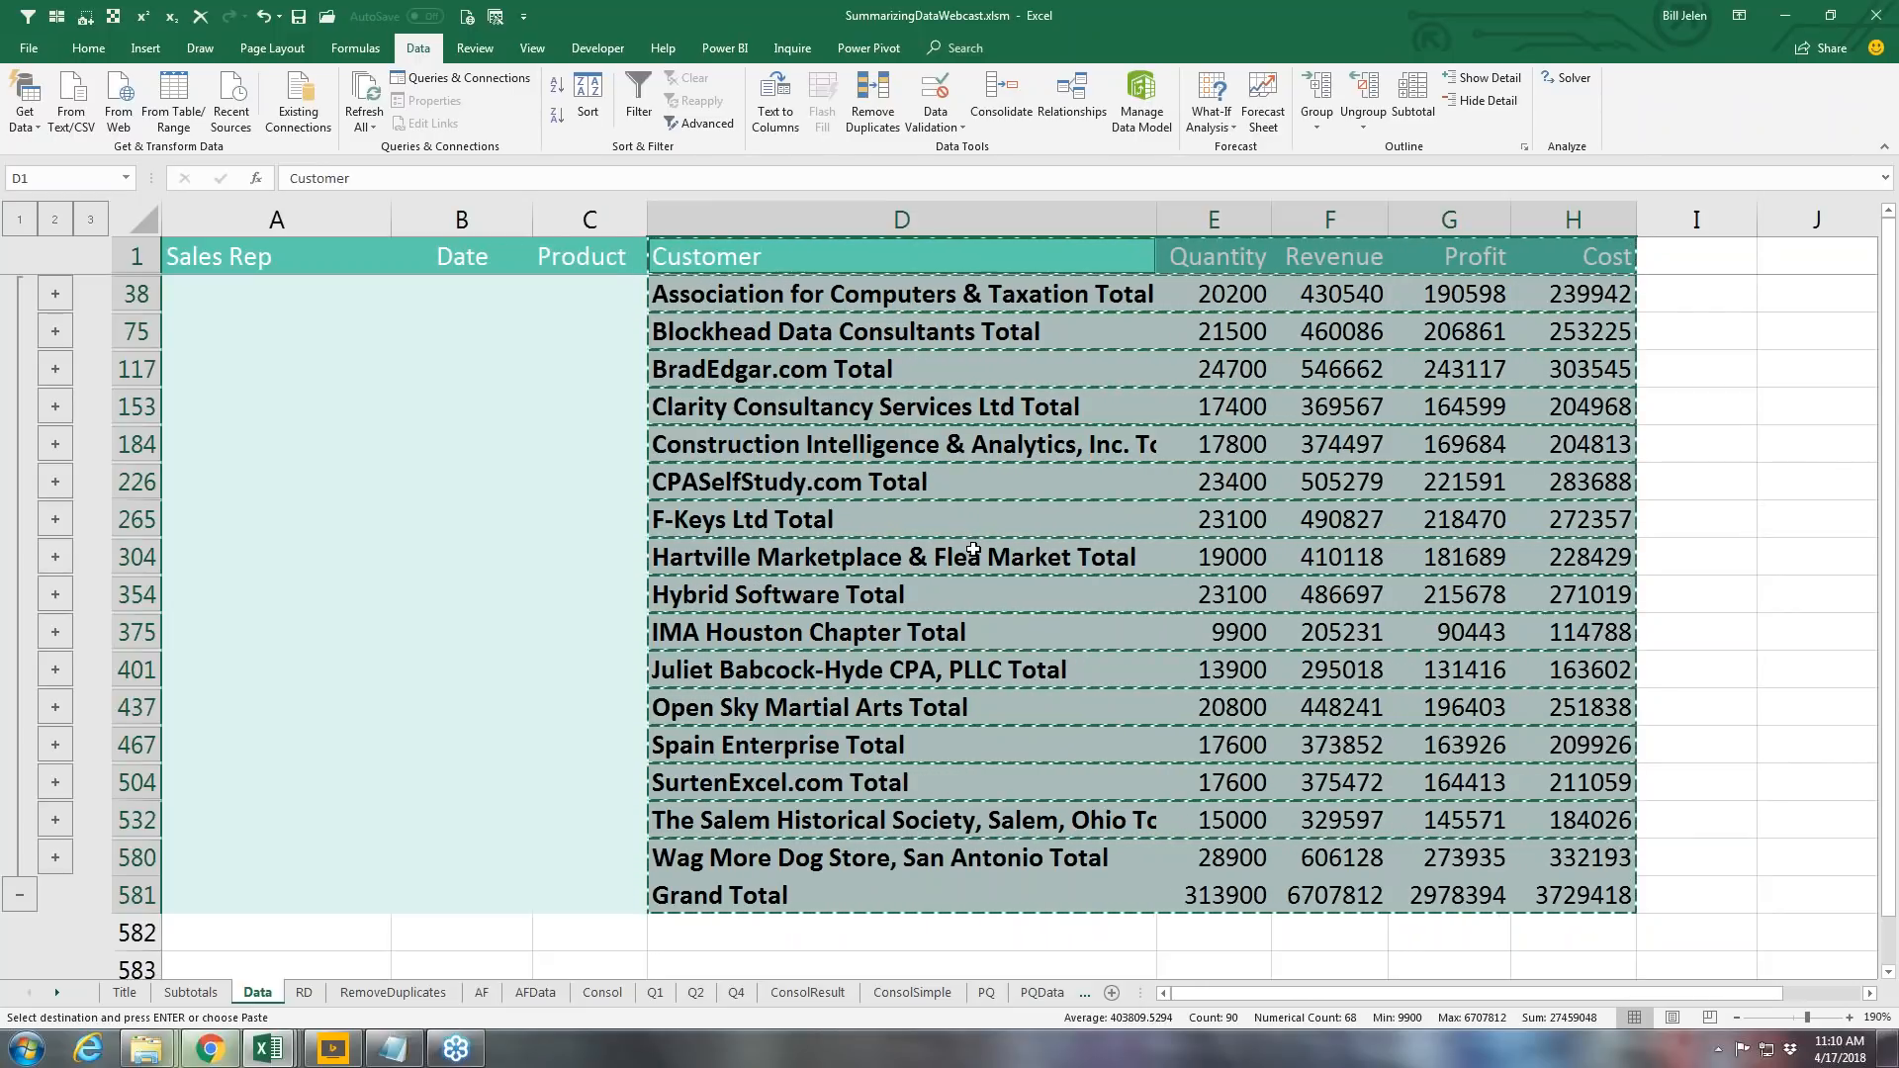
# Step: Paste the visible totals into a new workbook and autofit the column widths
pyautogui.hotkey('ctrl', 'n')
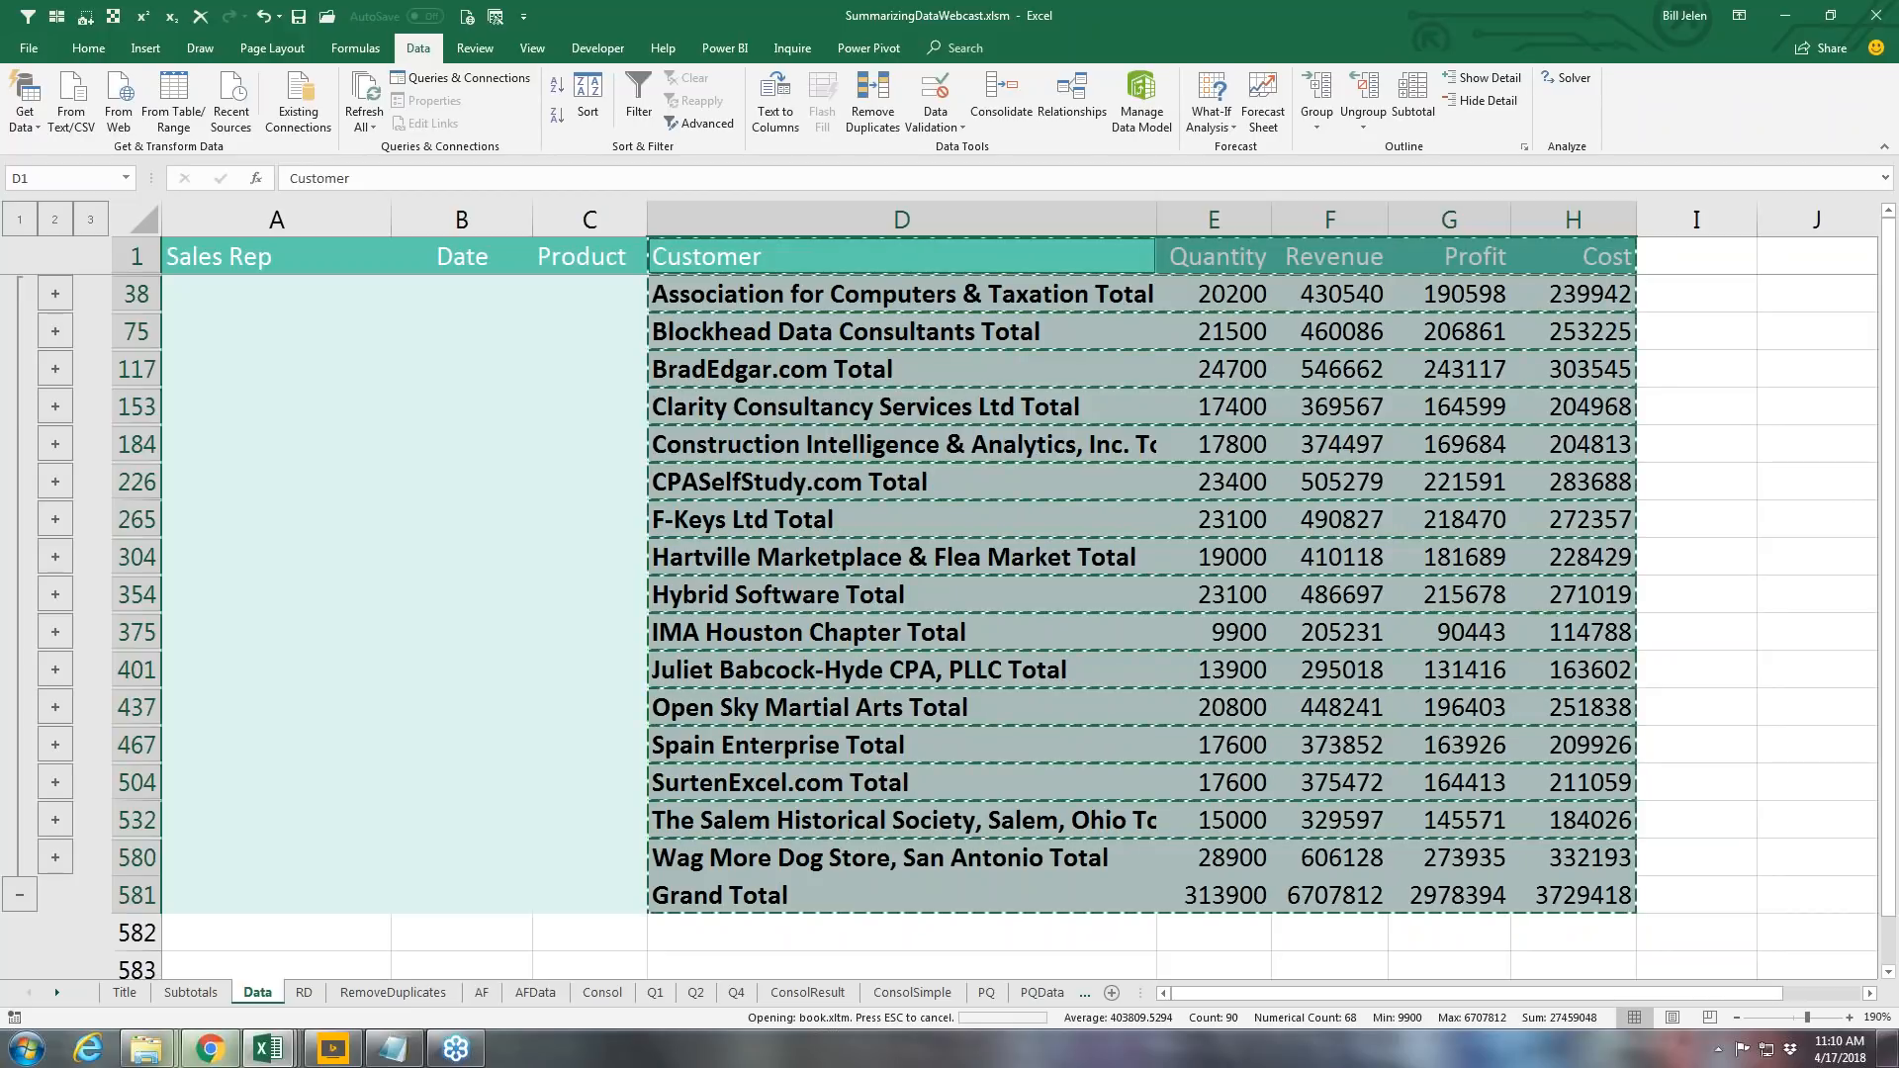
pyautogui.hotkey('ctrl', 'v')
pyautogui.hotkey('alt', 'o')
pyautogui.press('c')
pyautogui.press('a')
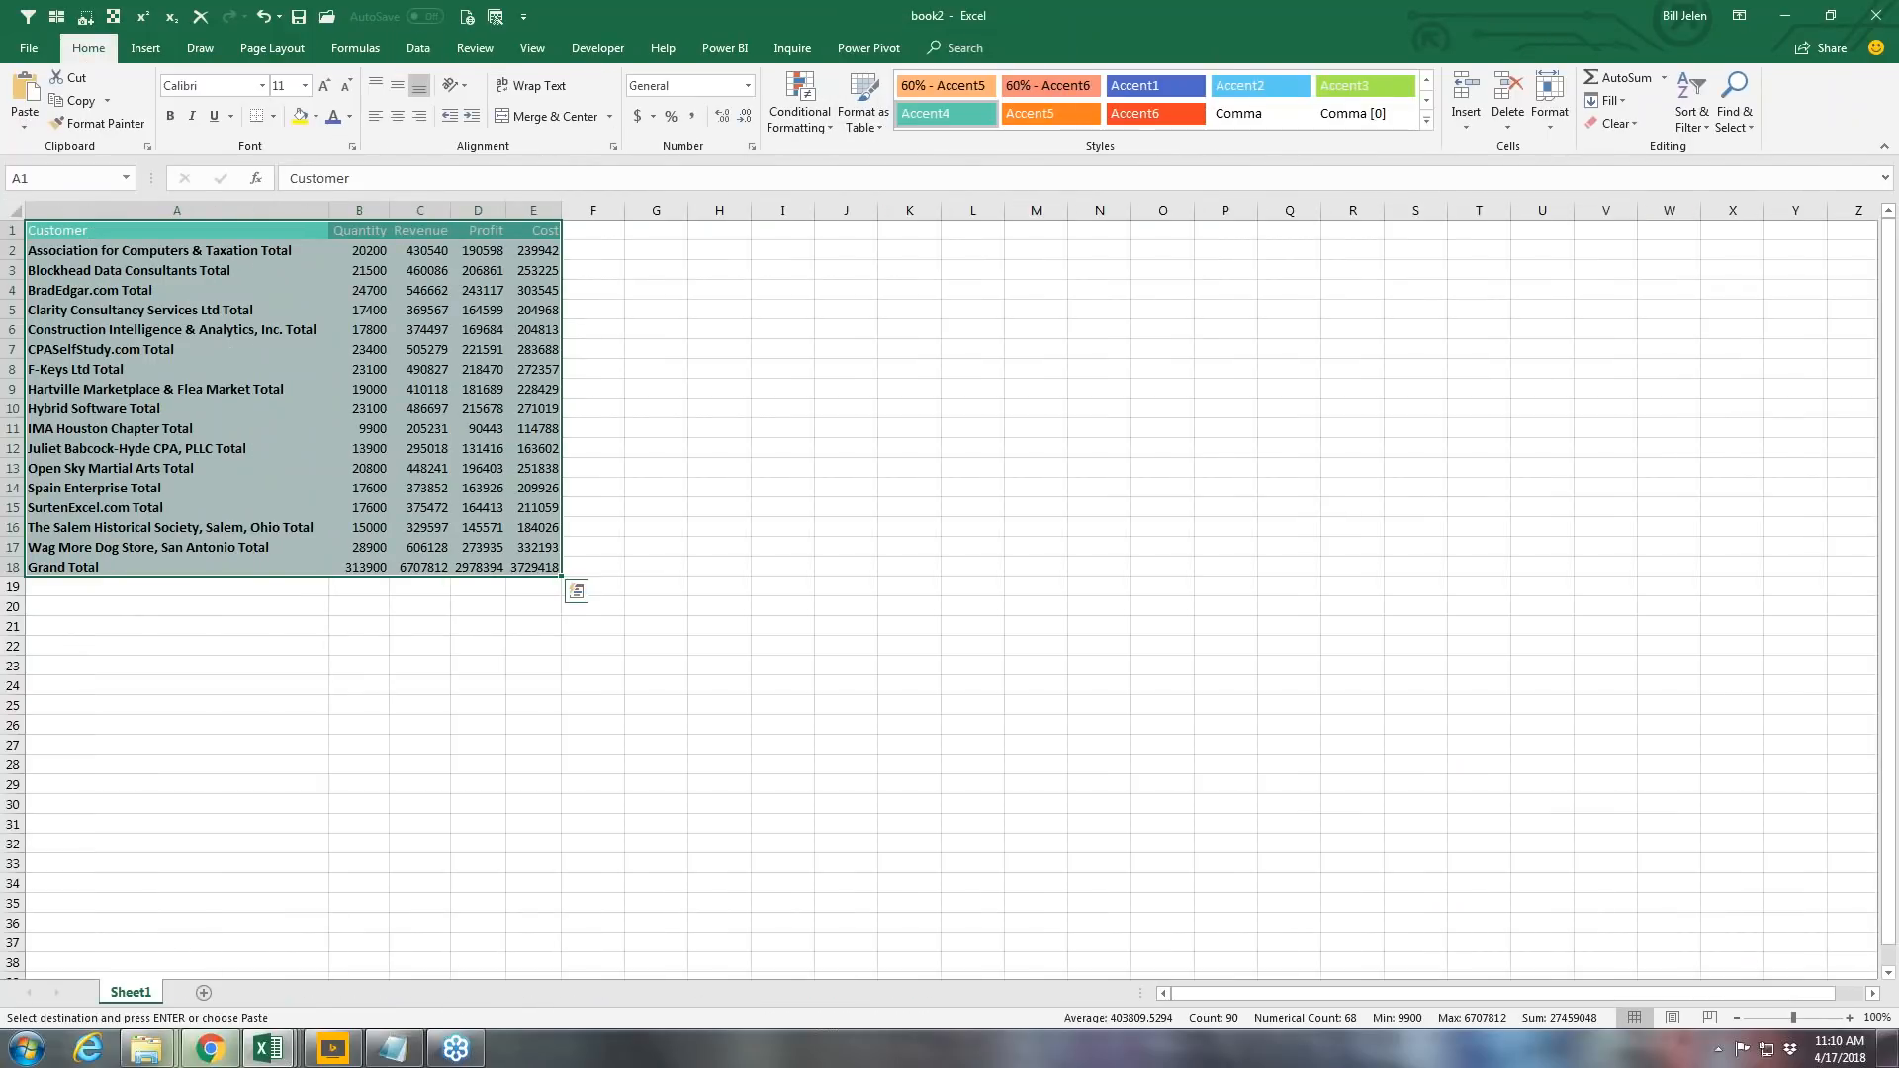
# Step: Return to SummarizingDataWebcast.xlsm, clear the copy mode, and reselect only the visible cells from the Customer heading to the Grand Total's Cost
pyautogui.hotkey('alt', 'Tab')
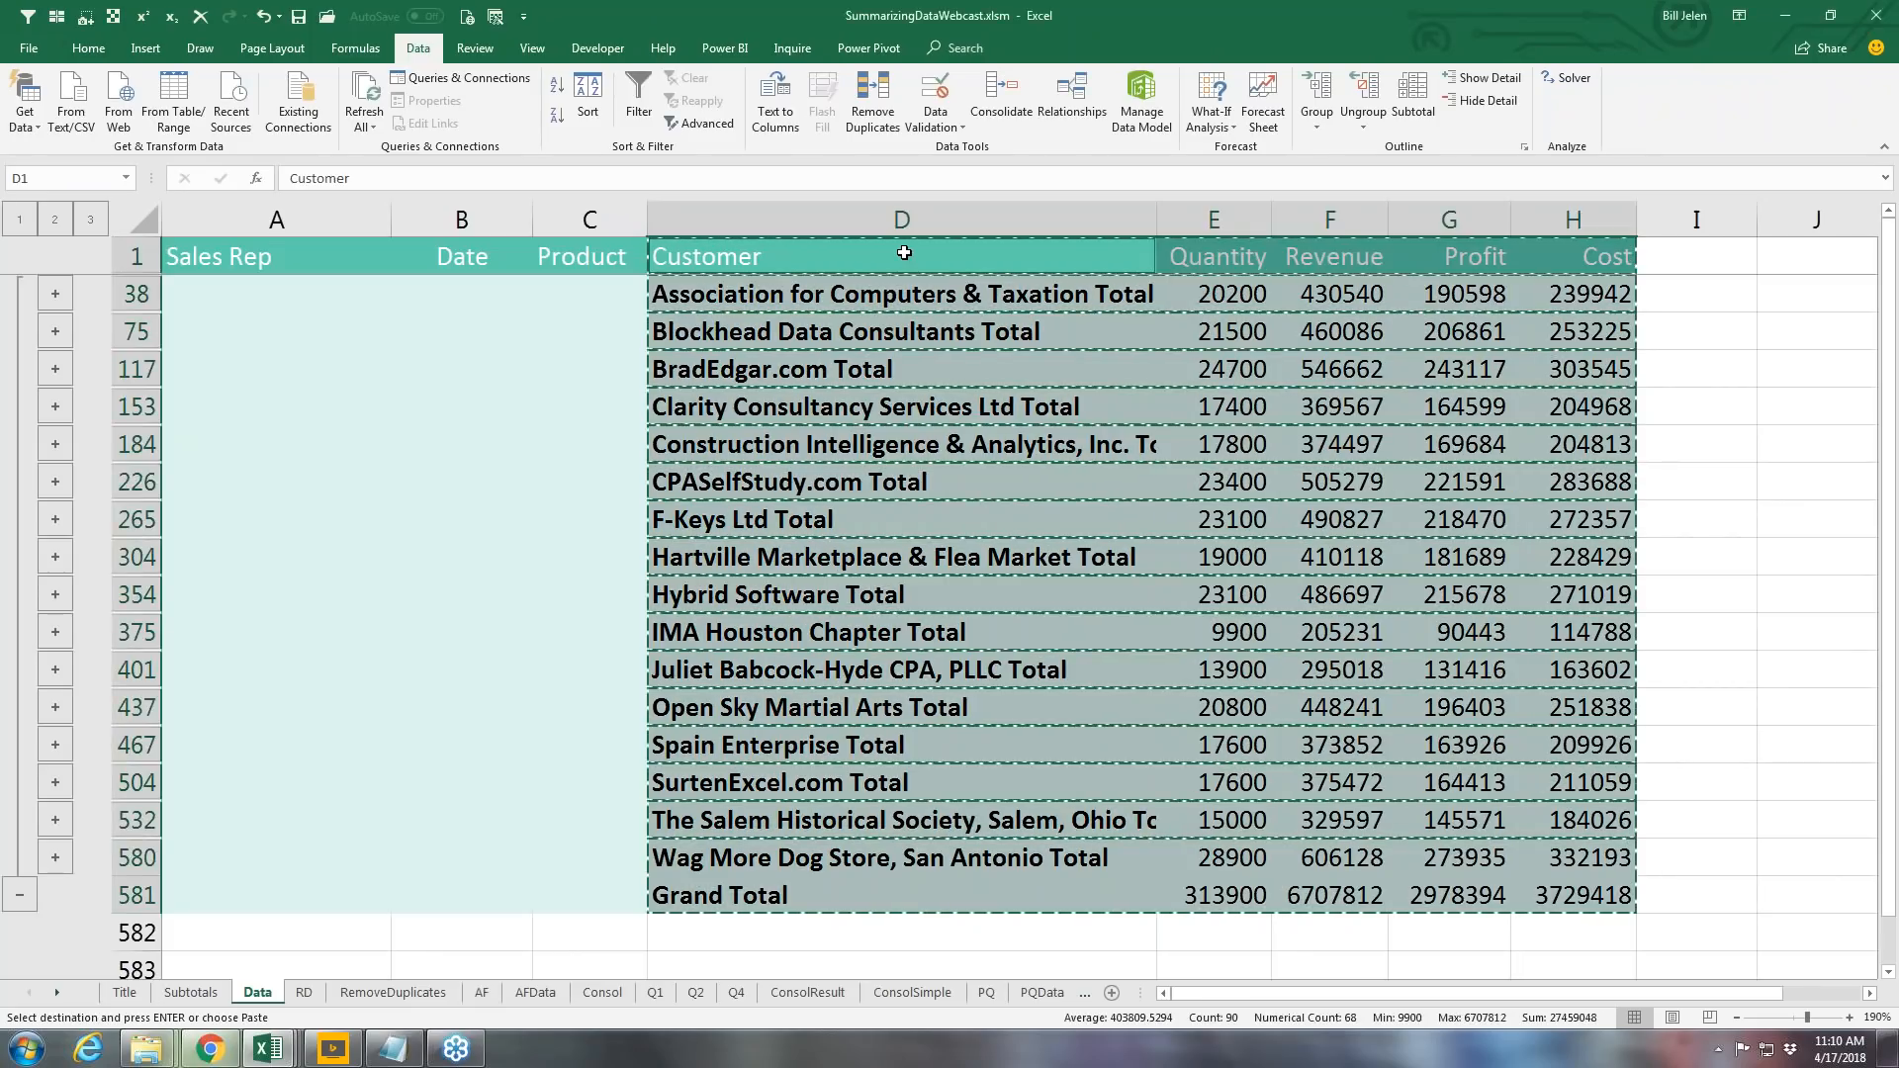
pyautogui.press('Escape')
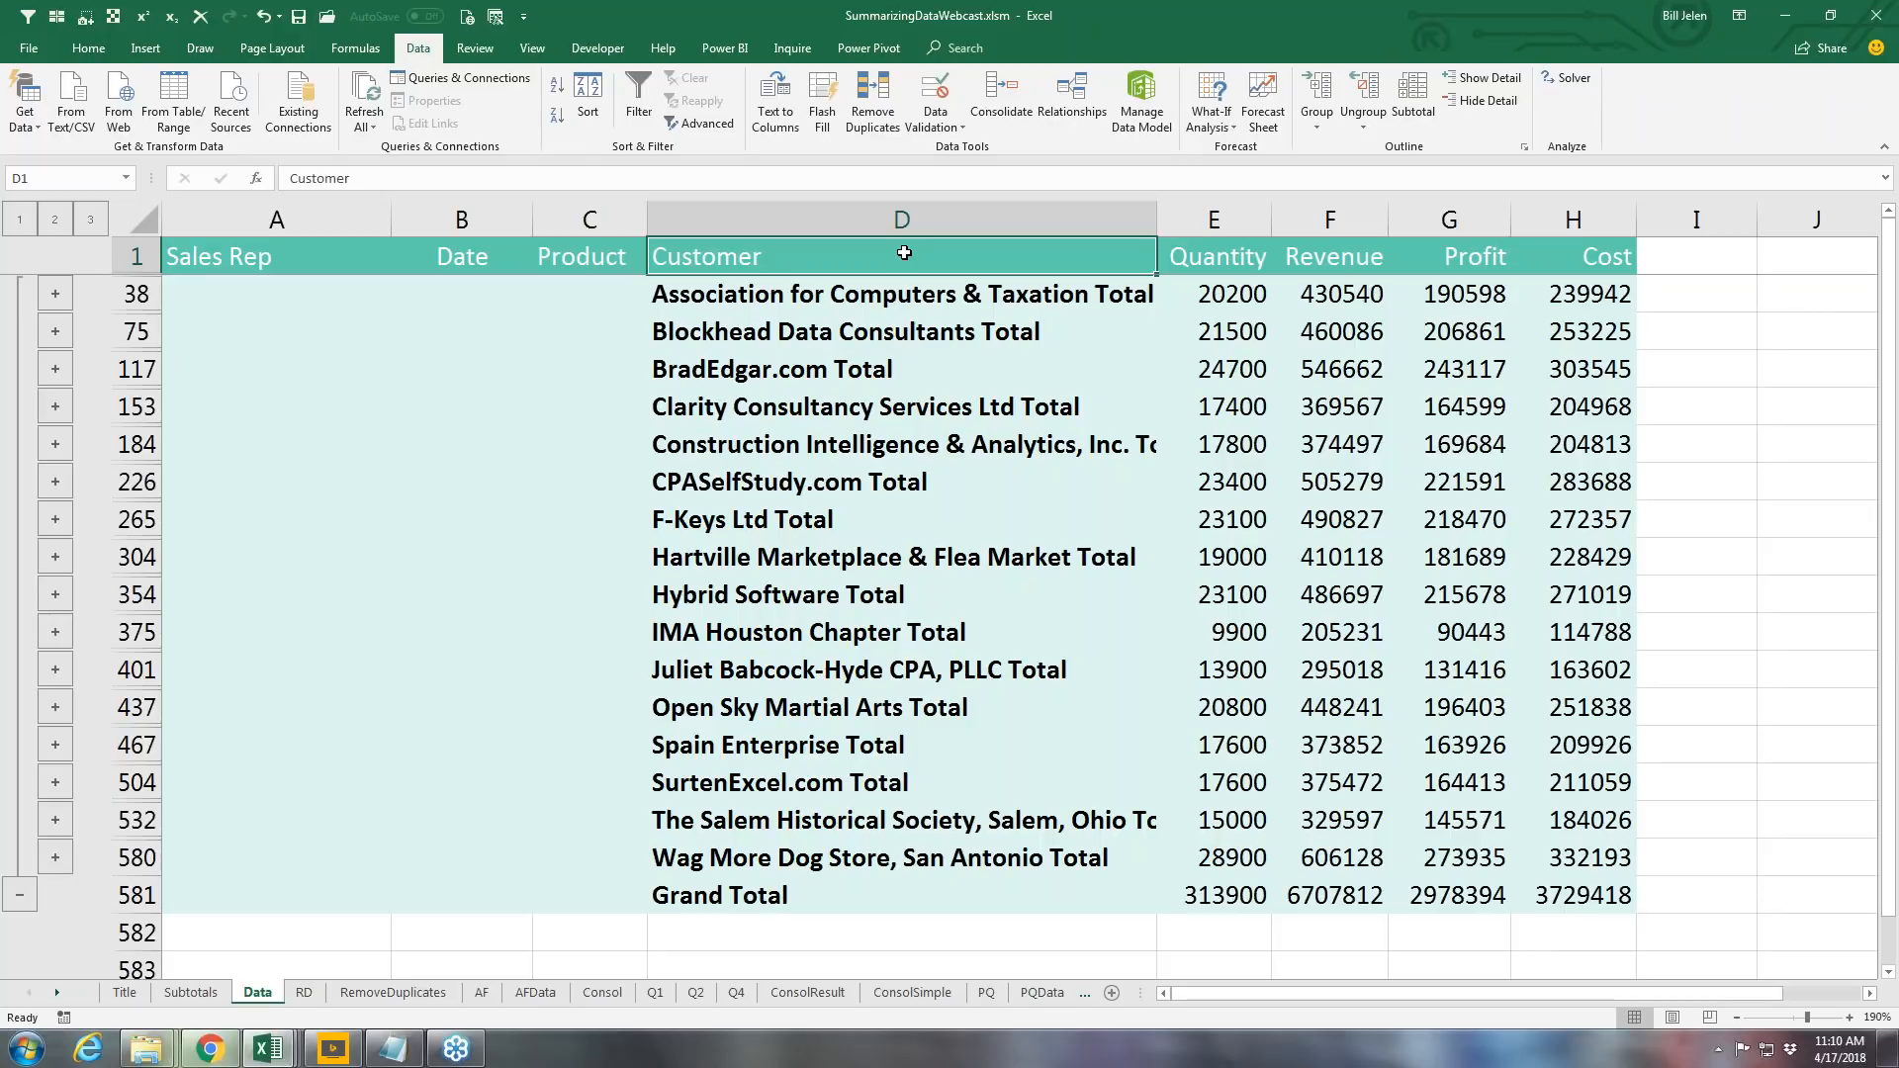
pyautogui.hotkey('ctrl', 'shift', 'Down')
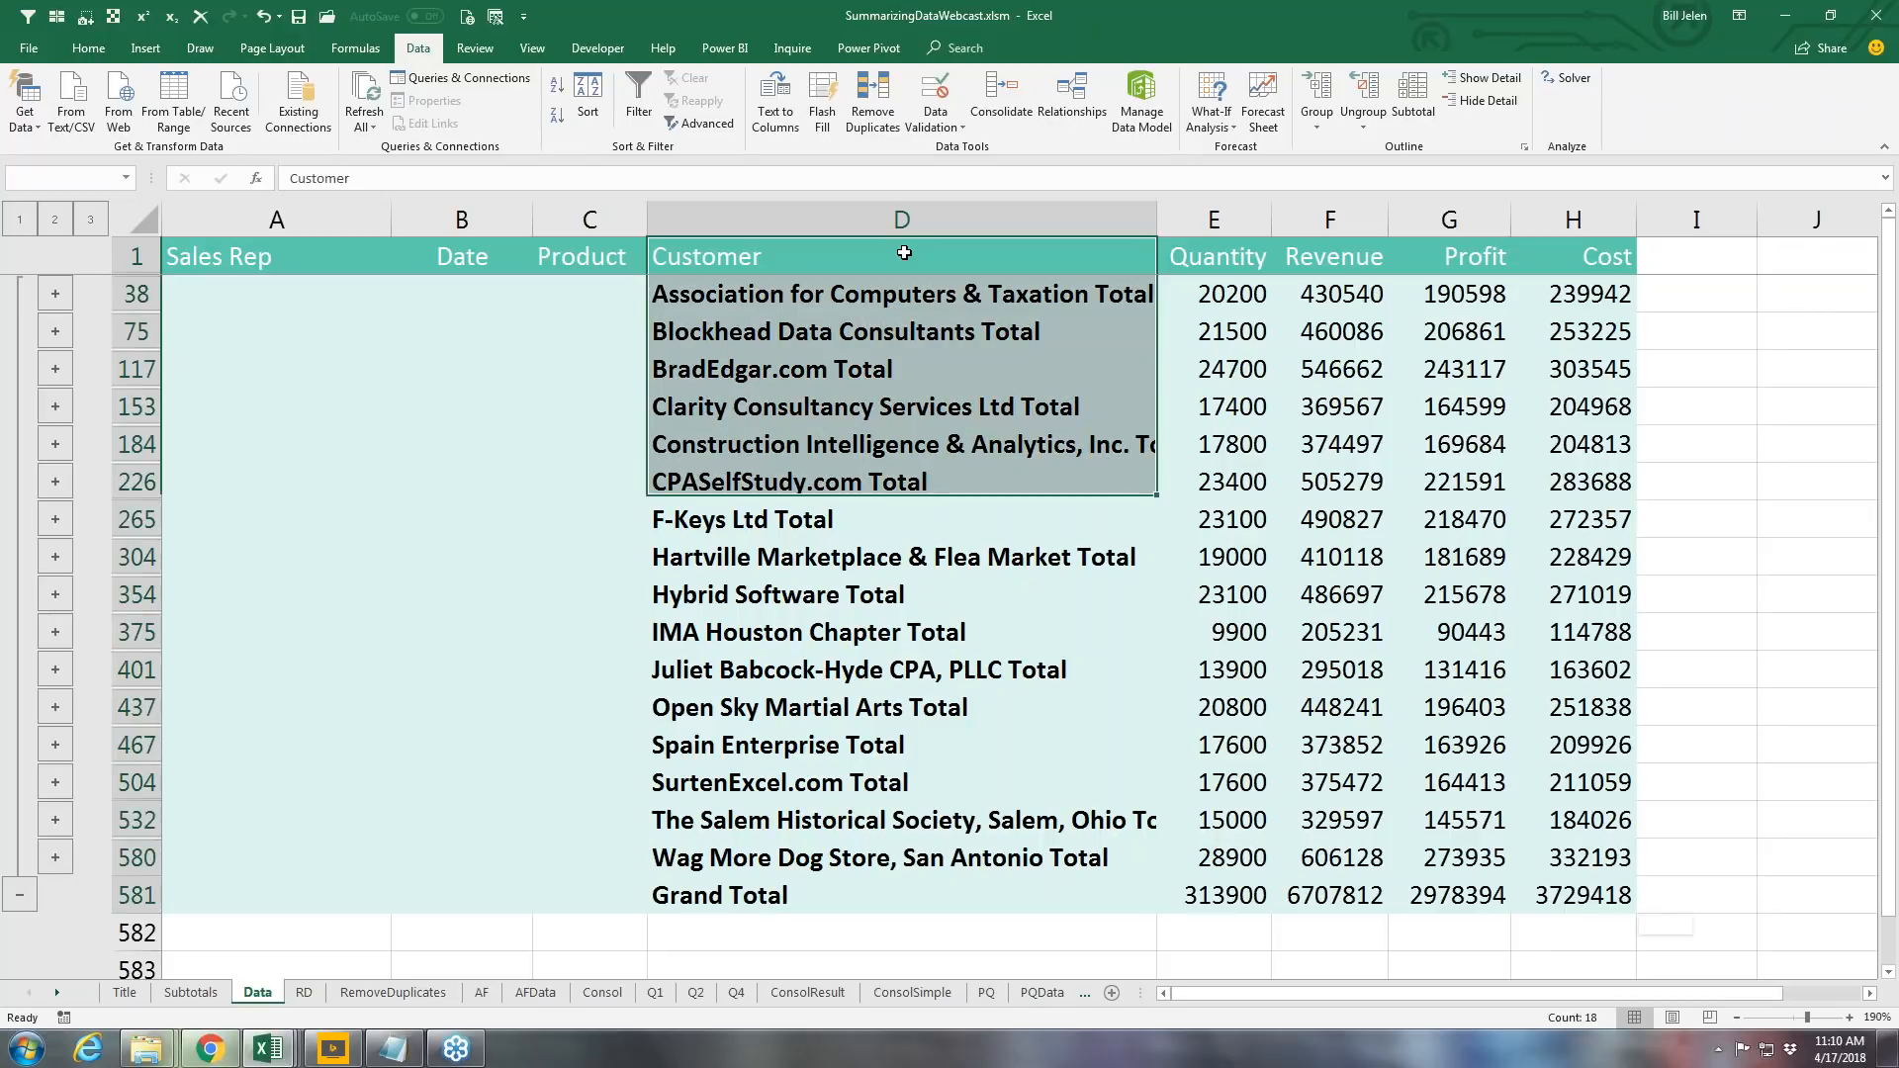
pyautogui.hotkey('ctrl', 'shift', 'Right')
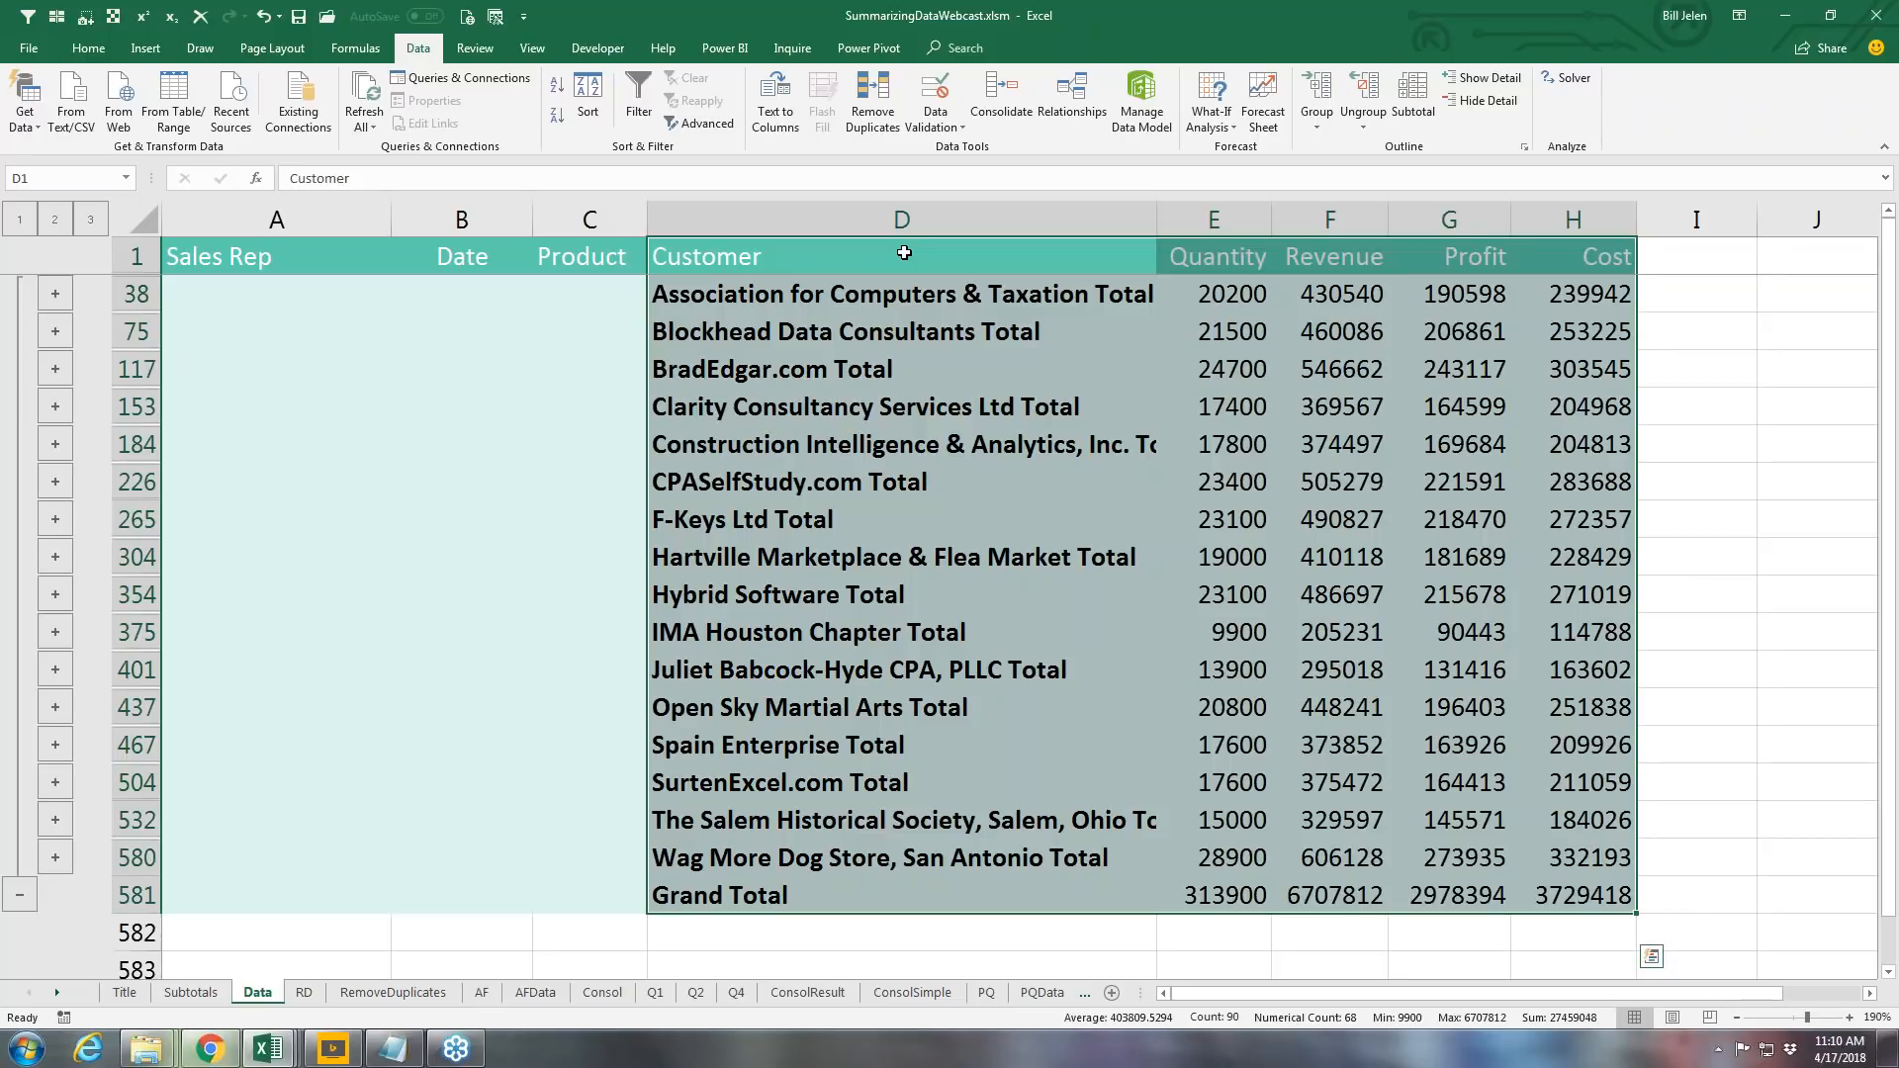
pyautogui.hotkey('alt', ';')
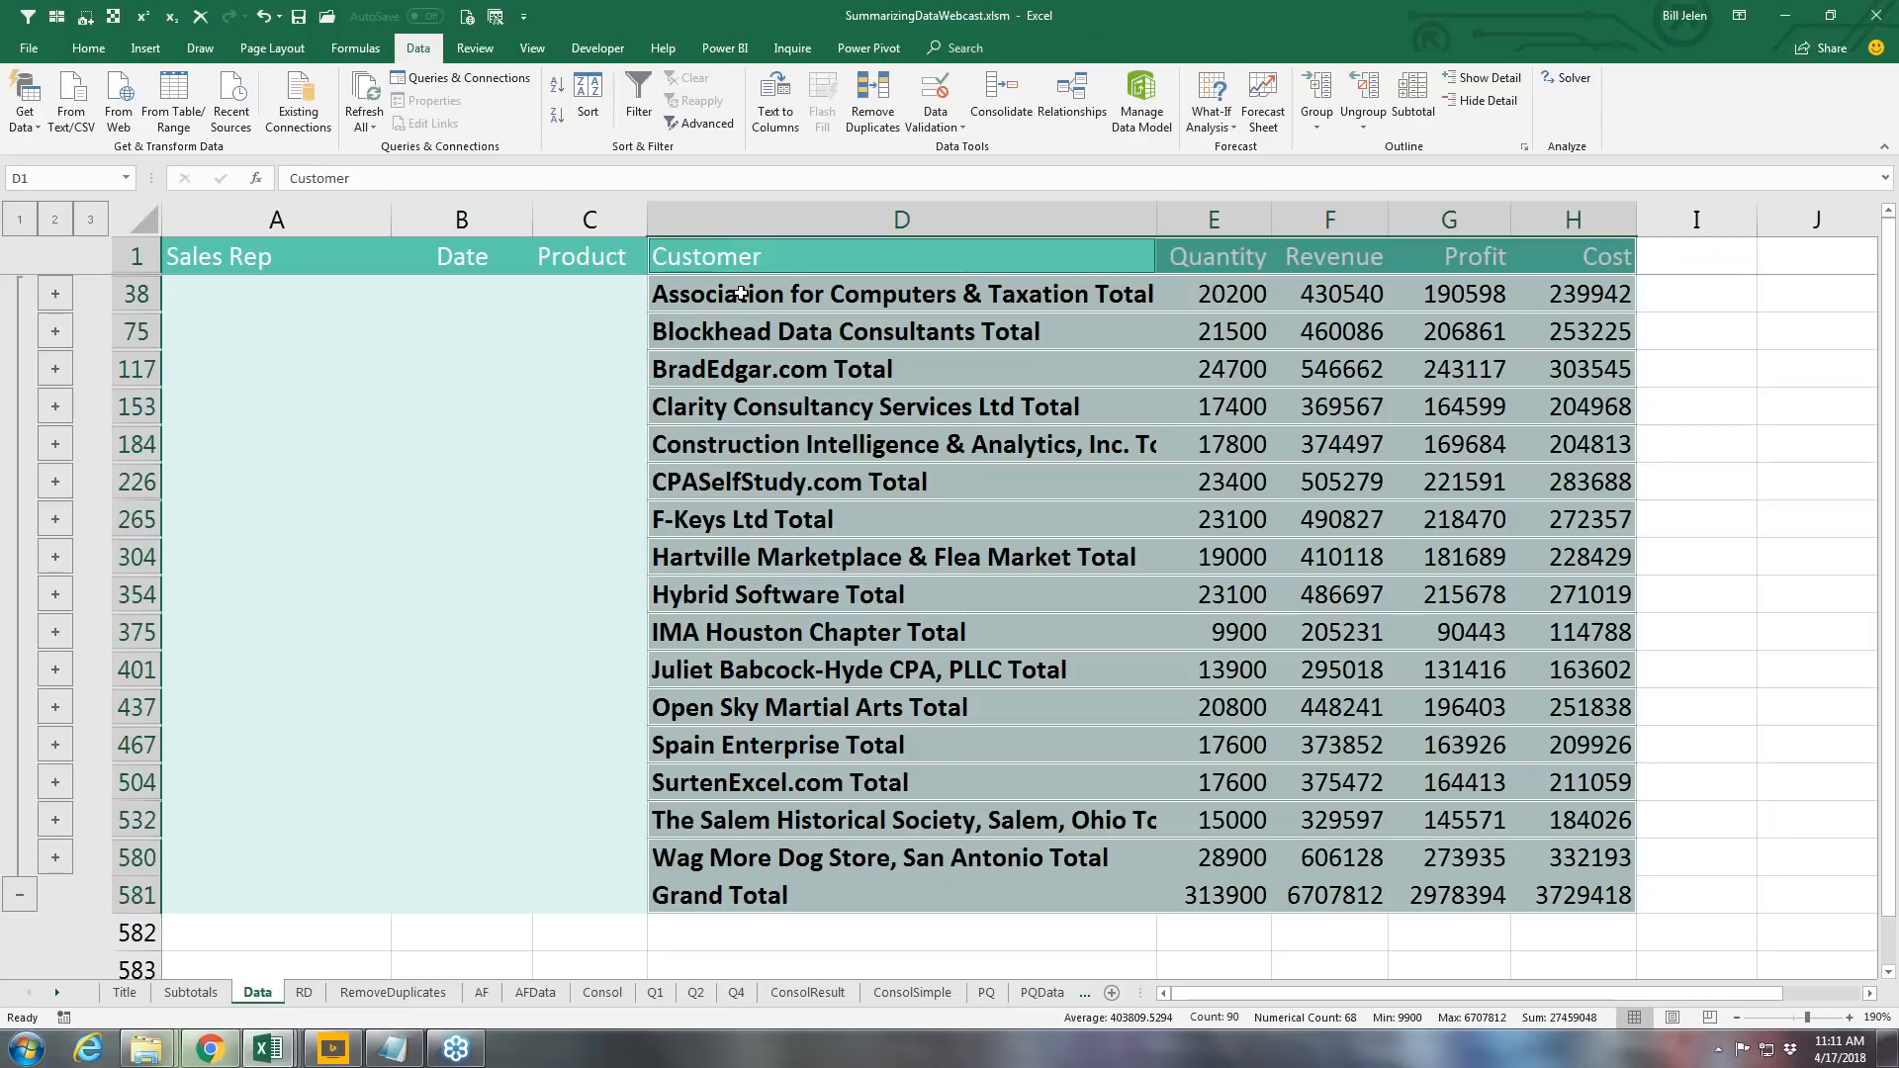
# Step: Sort the collapsed customer groups by Revenue in descending order, and expand the outline to show all detail rows
pyautogui.click(1315, 295)
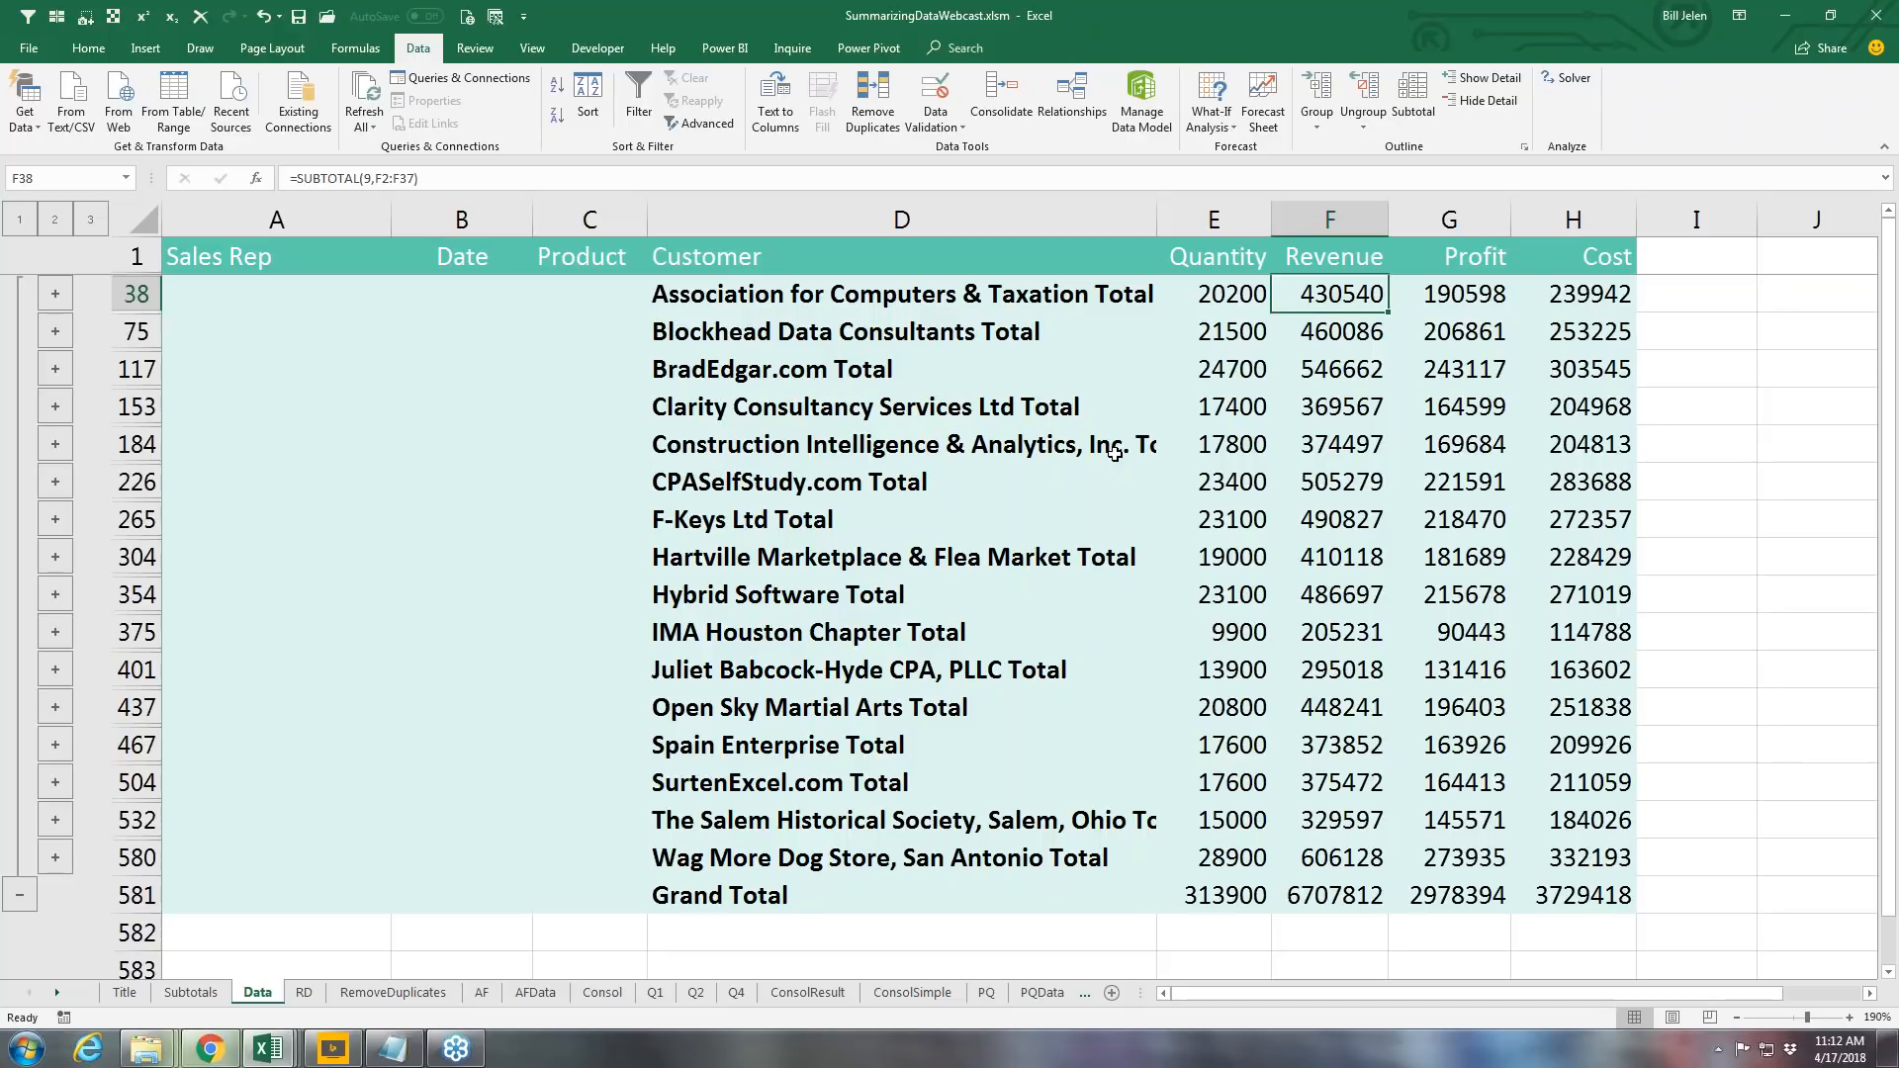
pyautogui.click(1335, 320)
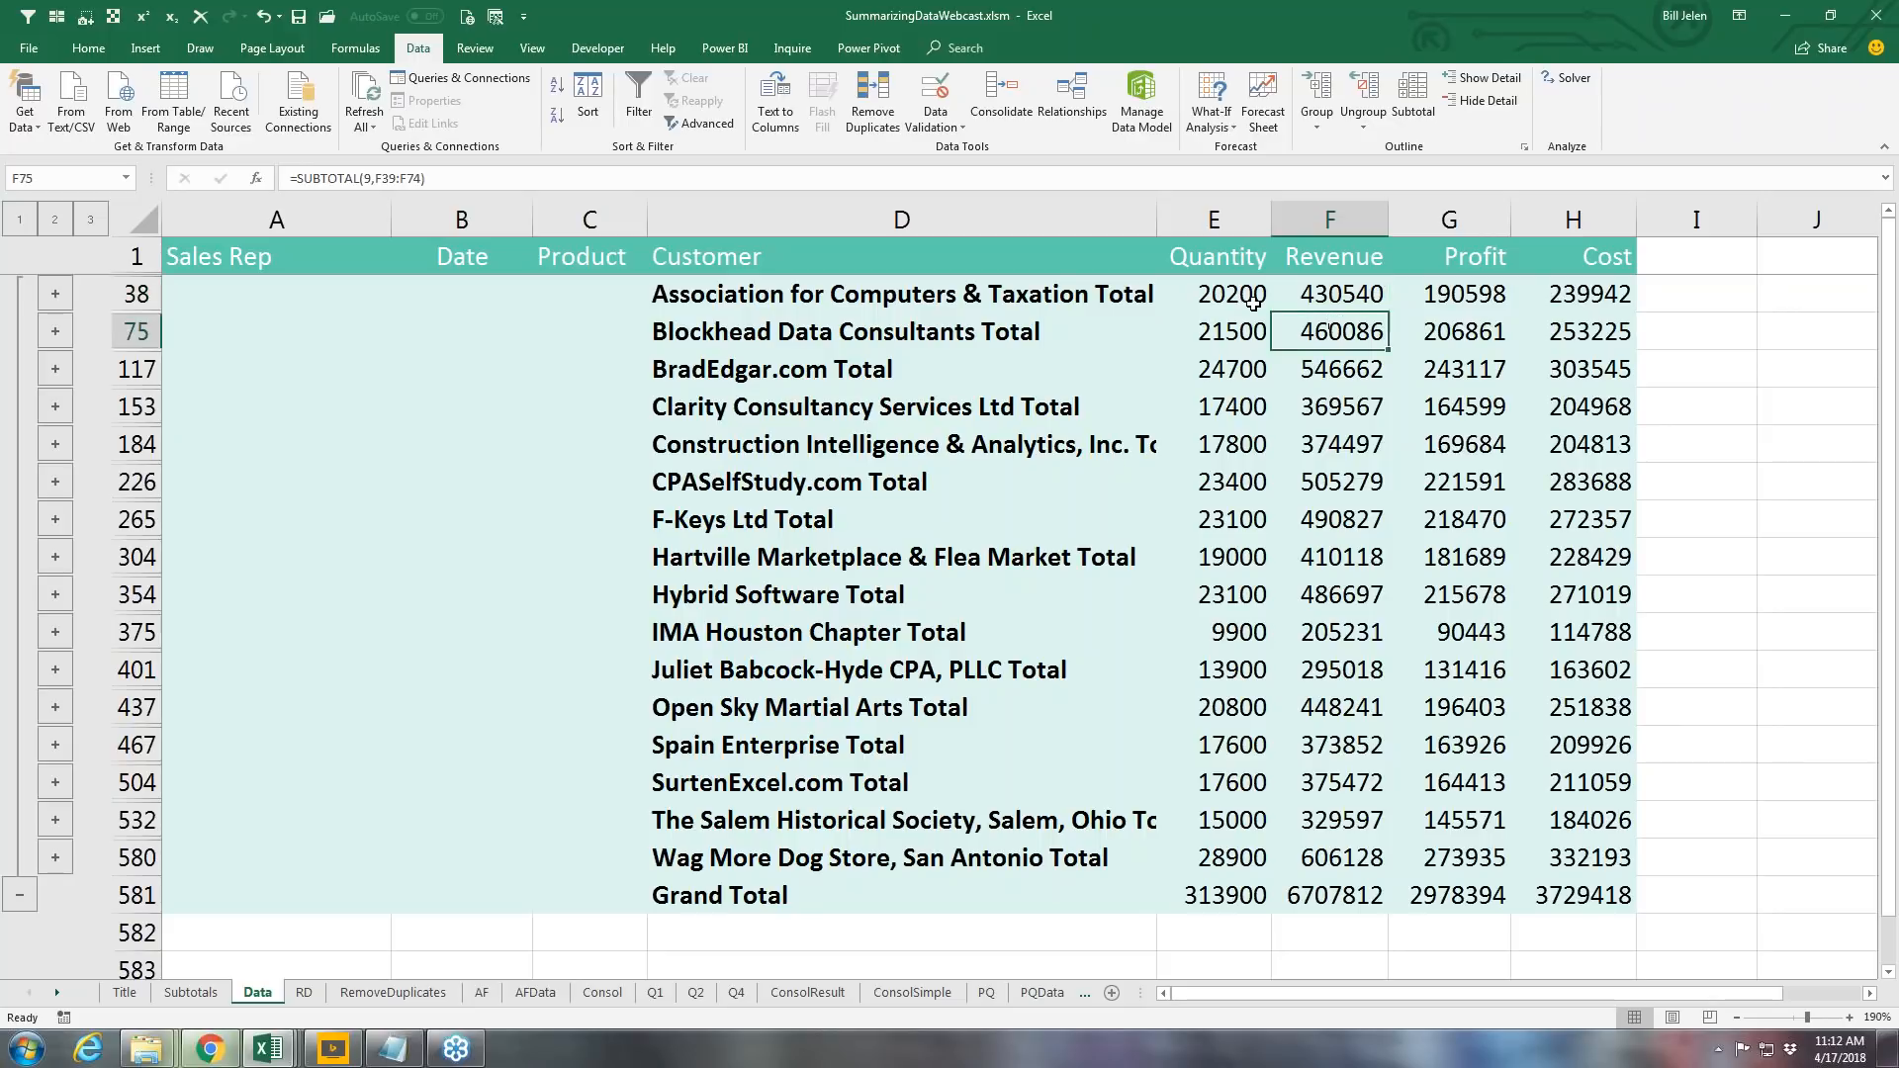
pyautogui.click(558, 115)
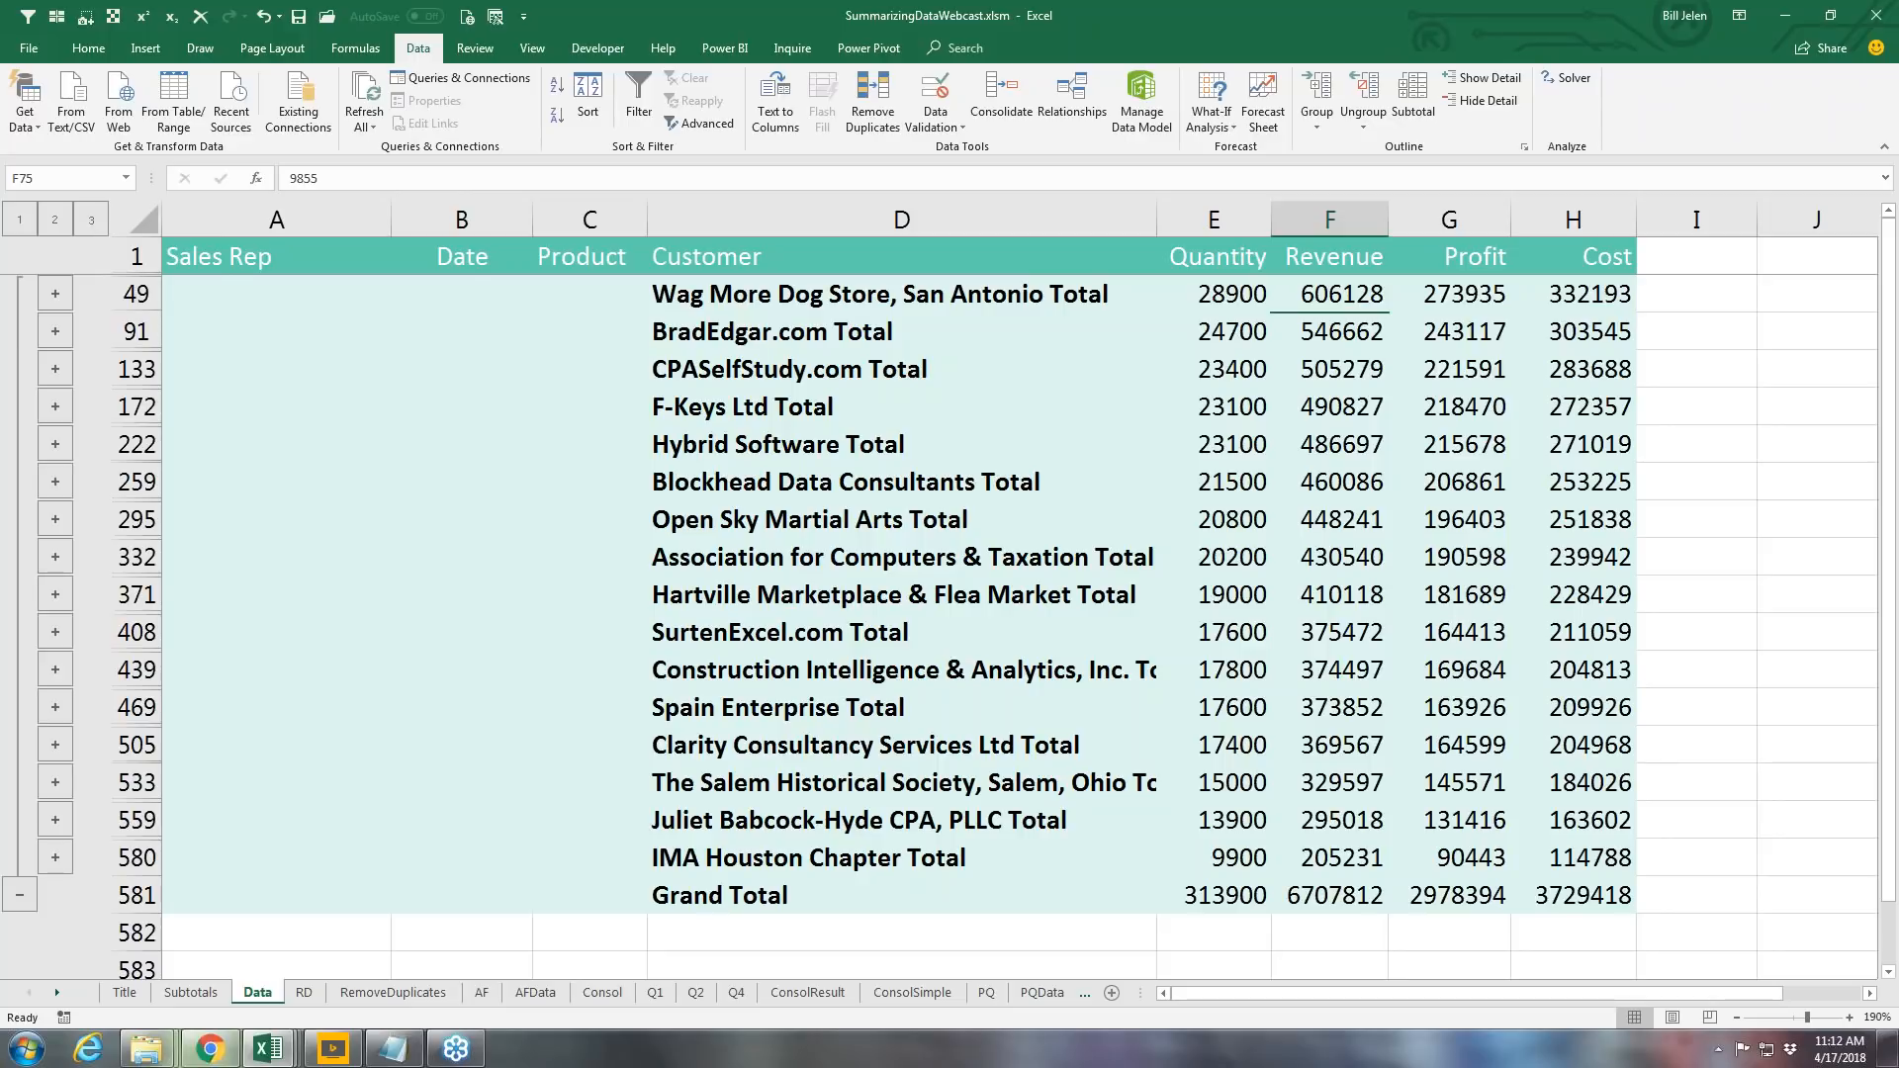
pyautogui.click(91, 218)
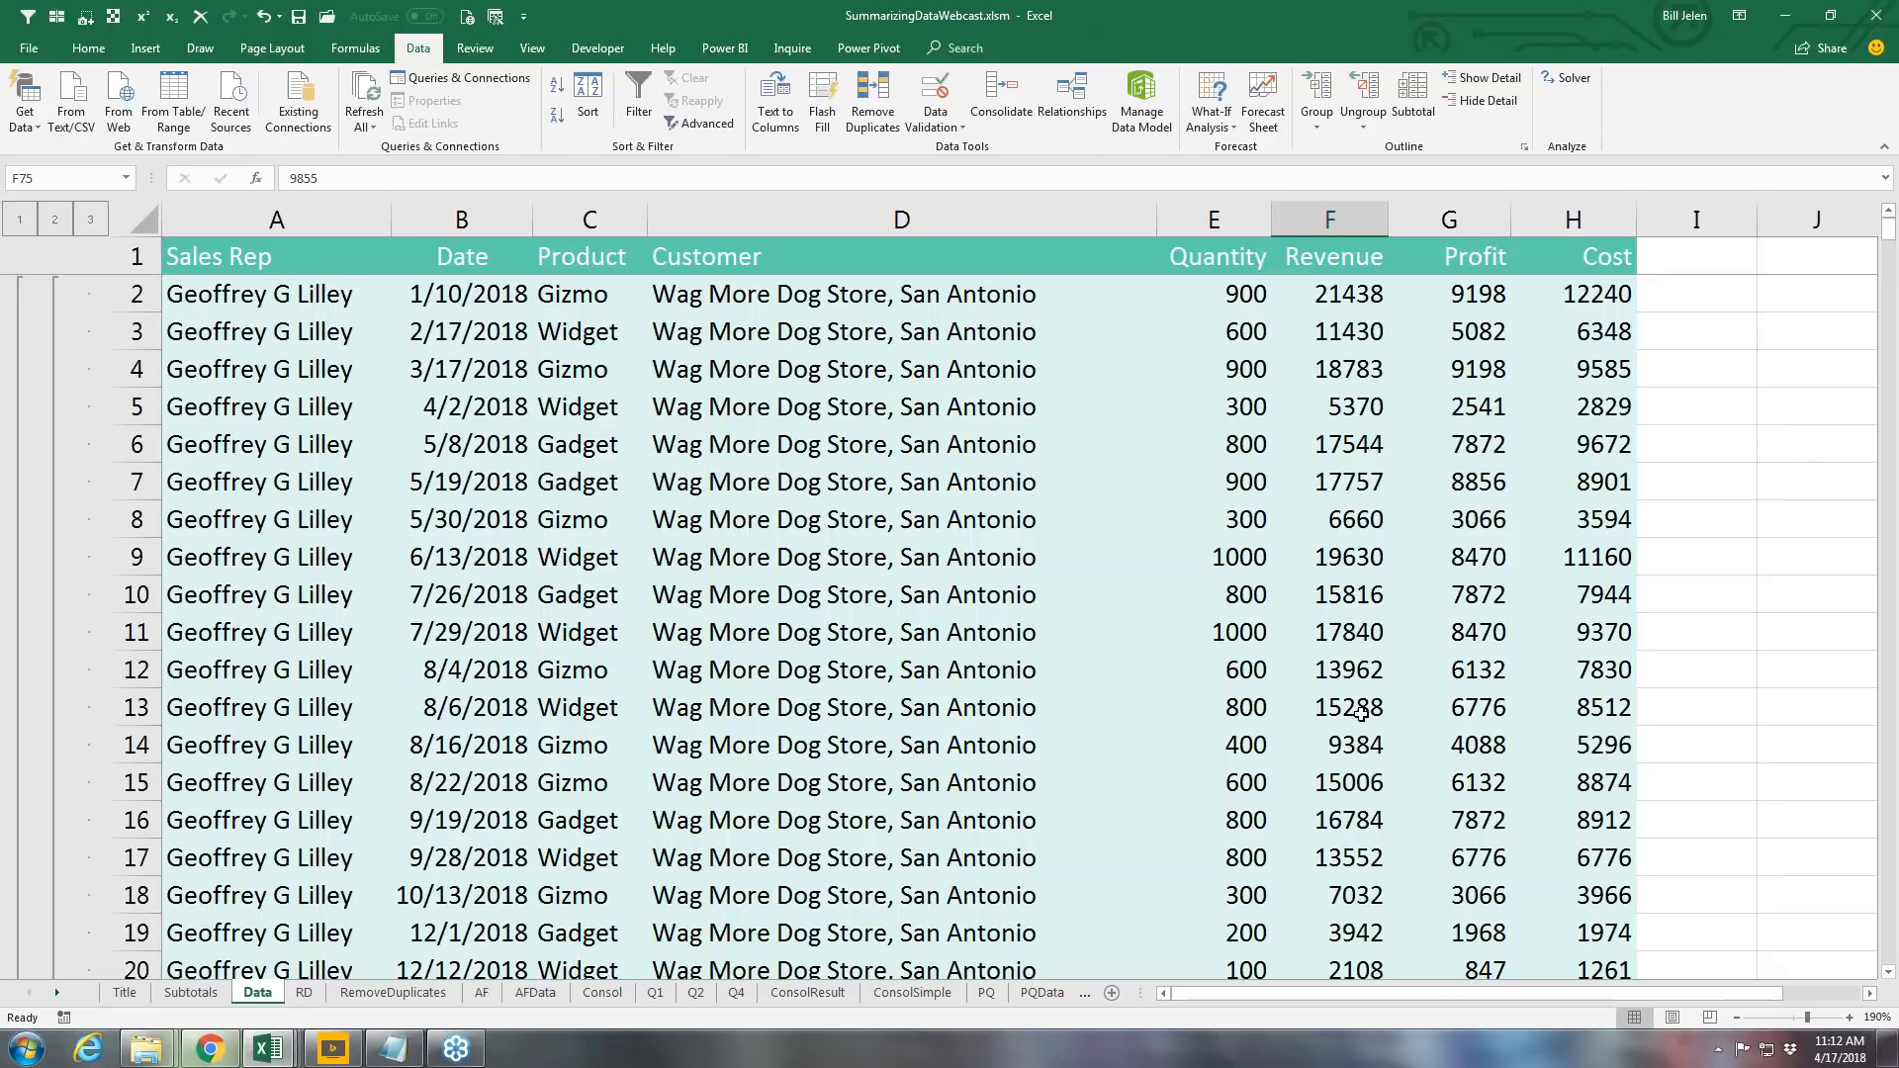
# Step: Look through the sorted detail rows down to the second customer group, and collapse the outline to the customer totals
pyautogui.scroll(-1, 1362, 712)
pyautogui.scroll(-9, 1362, 714)
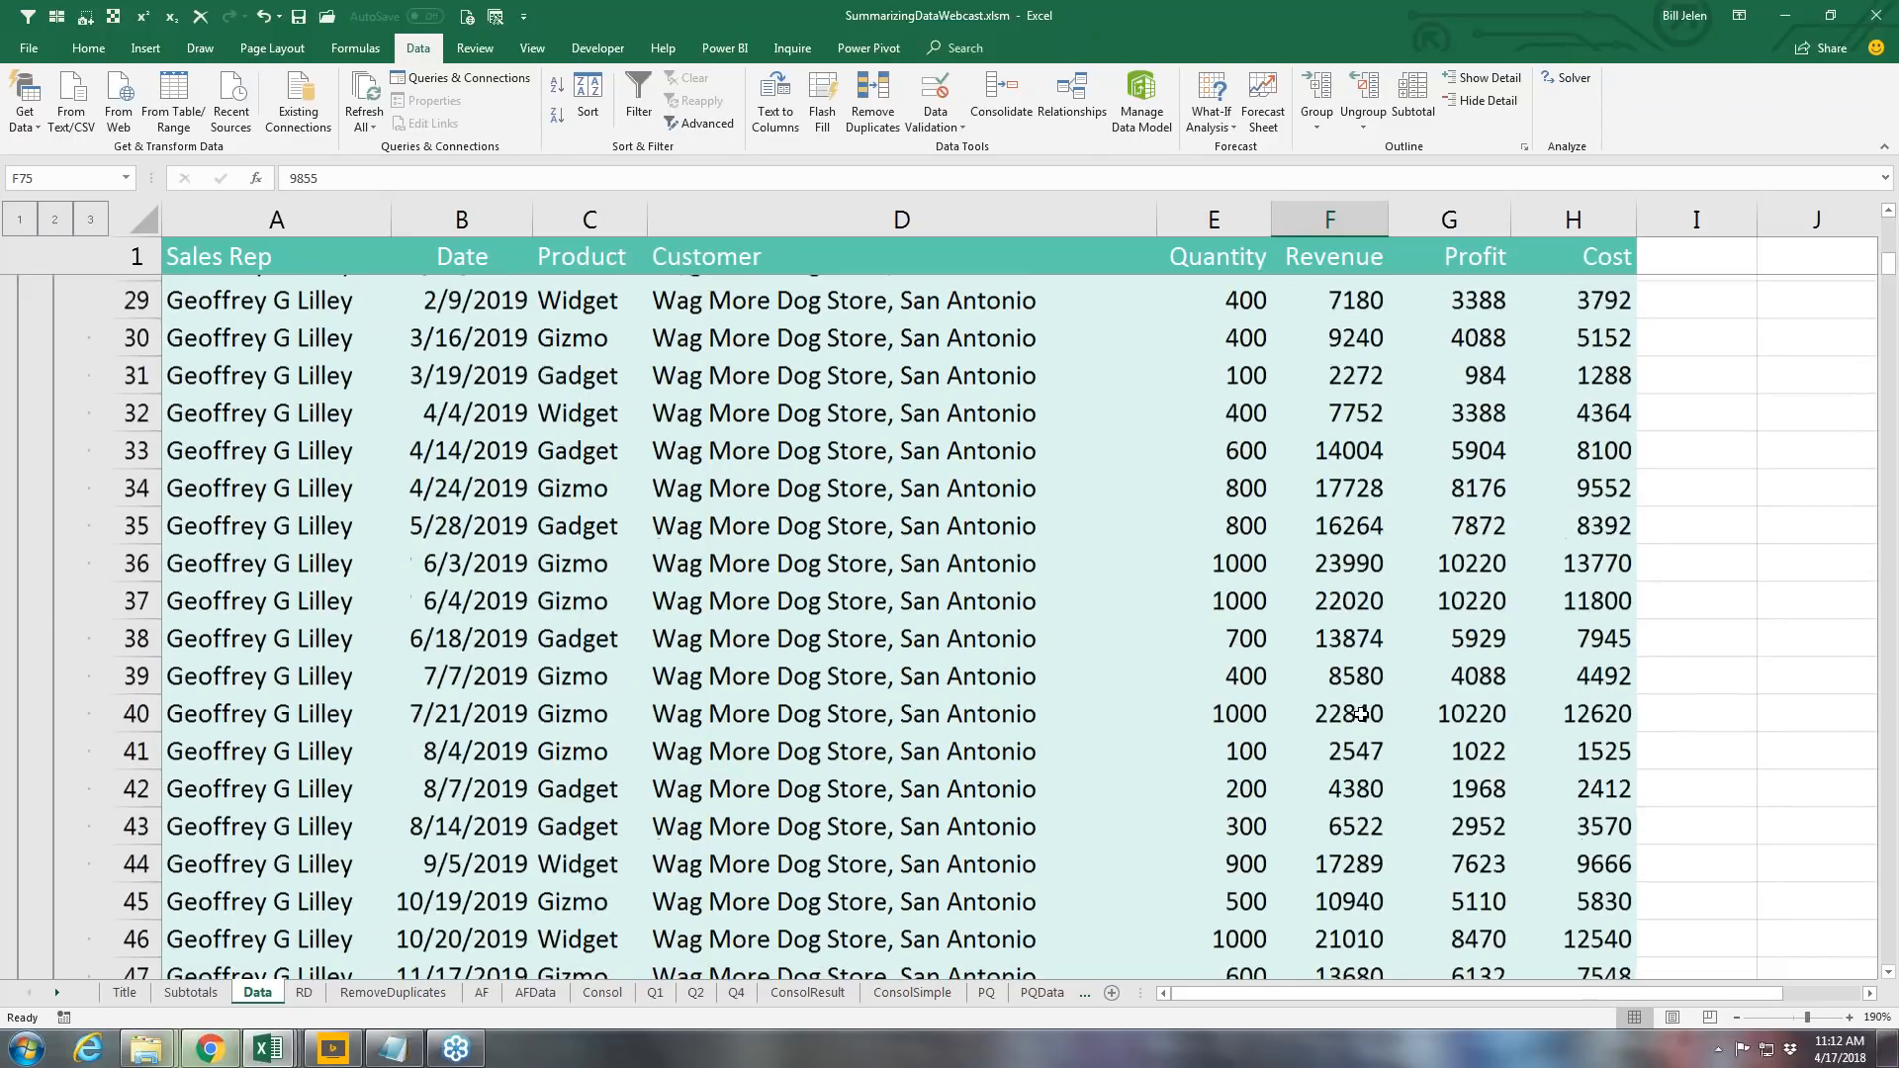
pyautogui.scroll(-4, 1362, 714)
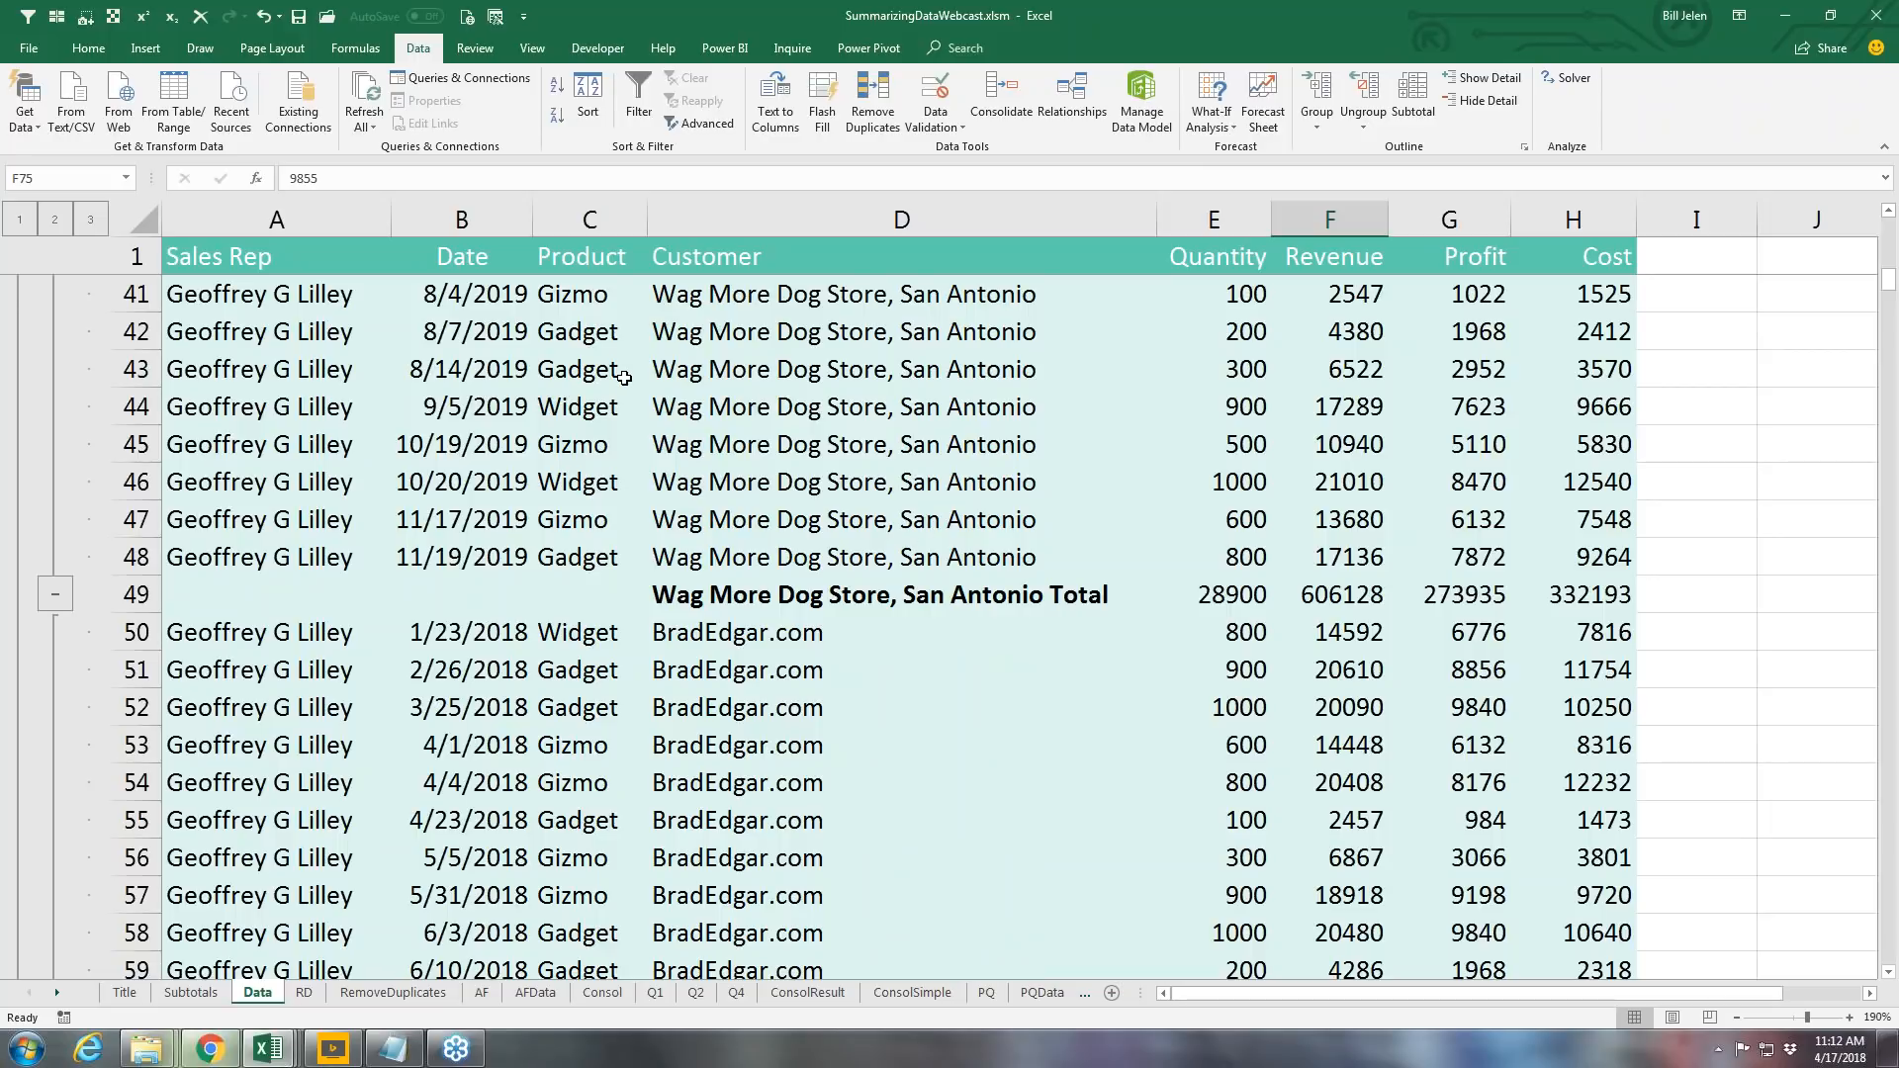
pyautogui.click(55, 220)
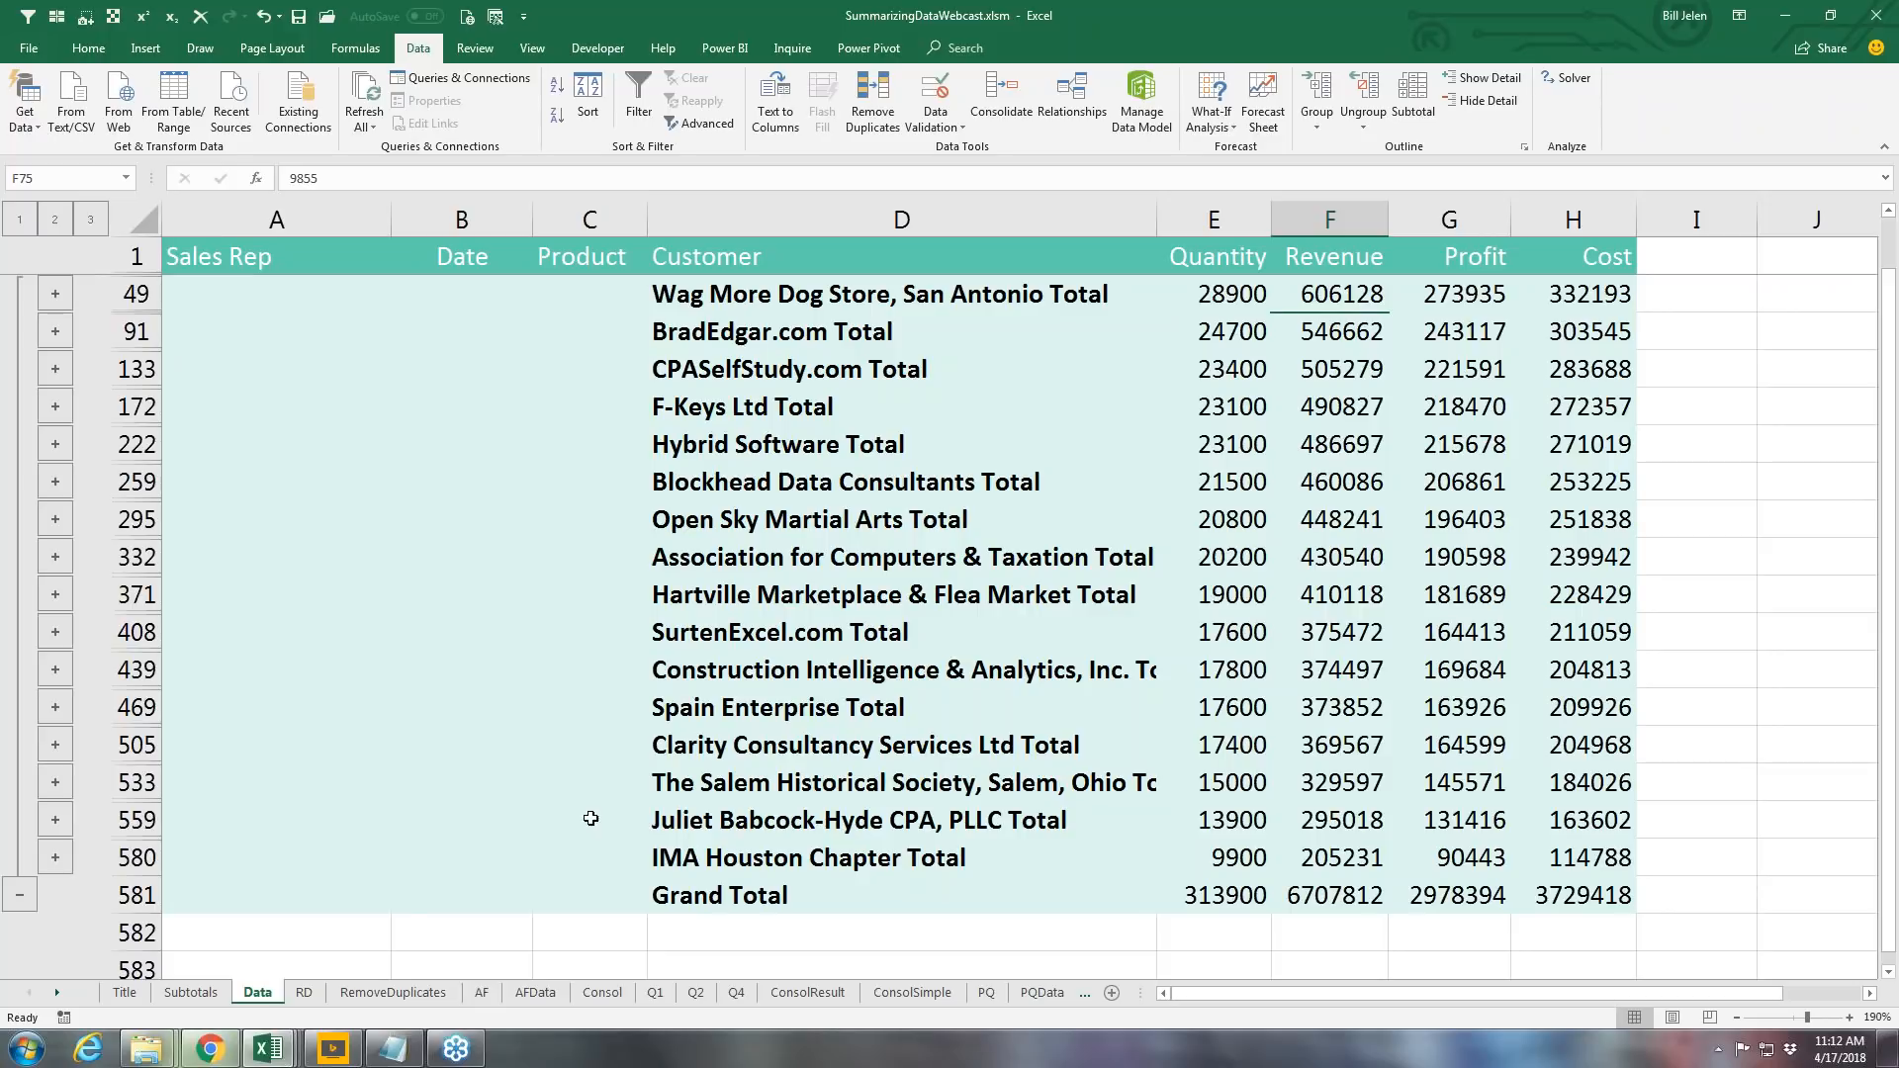
# Step: Go past the RD title sheet to the RemoveDuplicates worksheet and select the first customer in D2
pyautogui.click(309, 995)
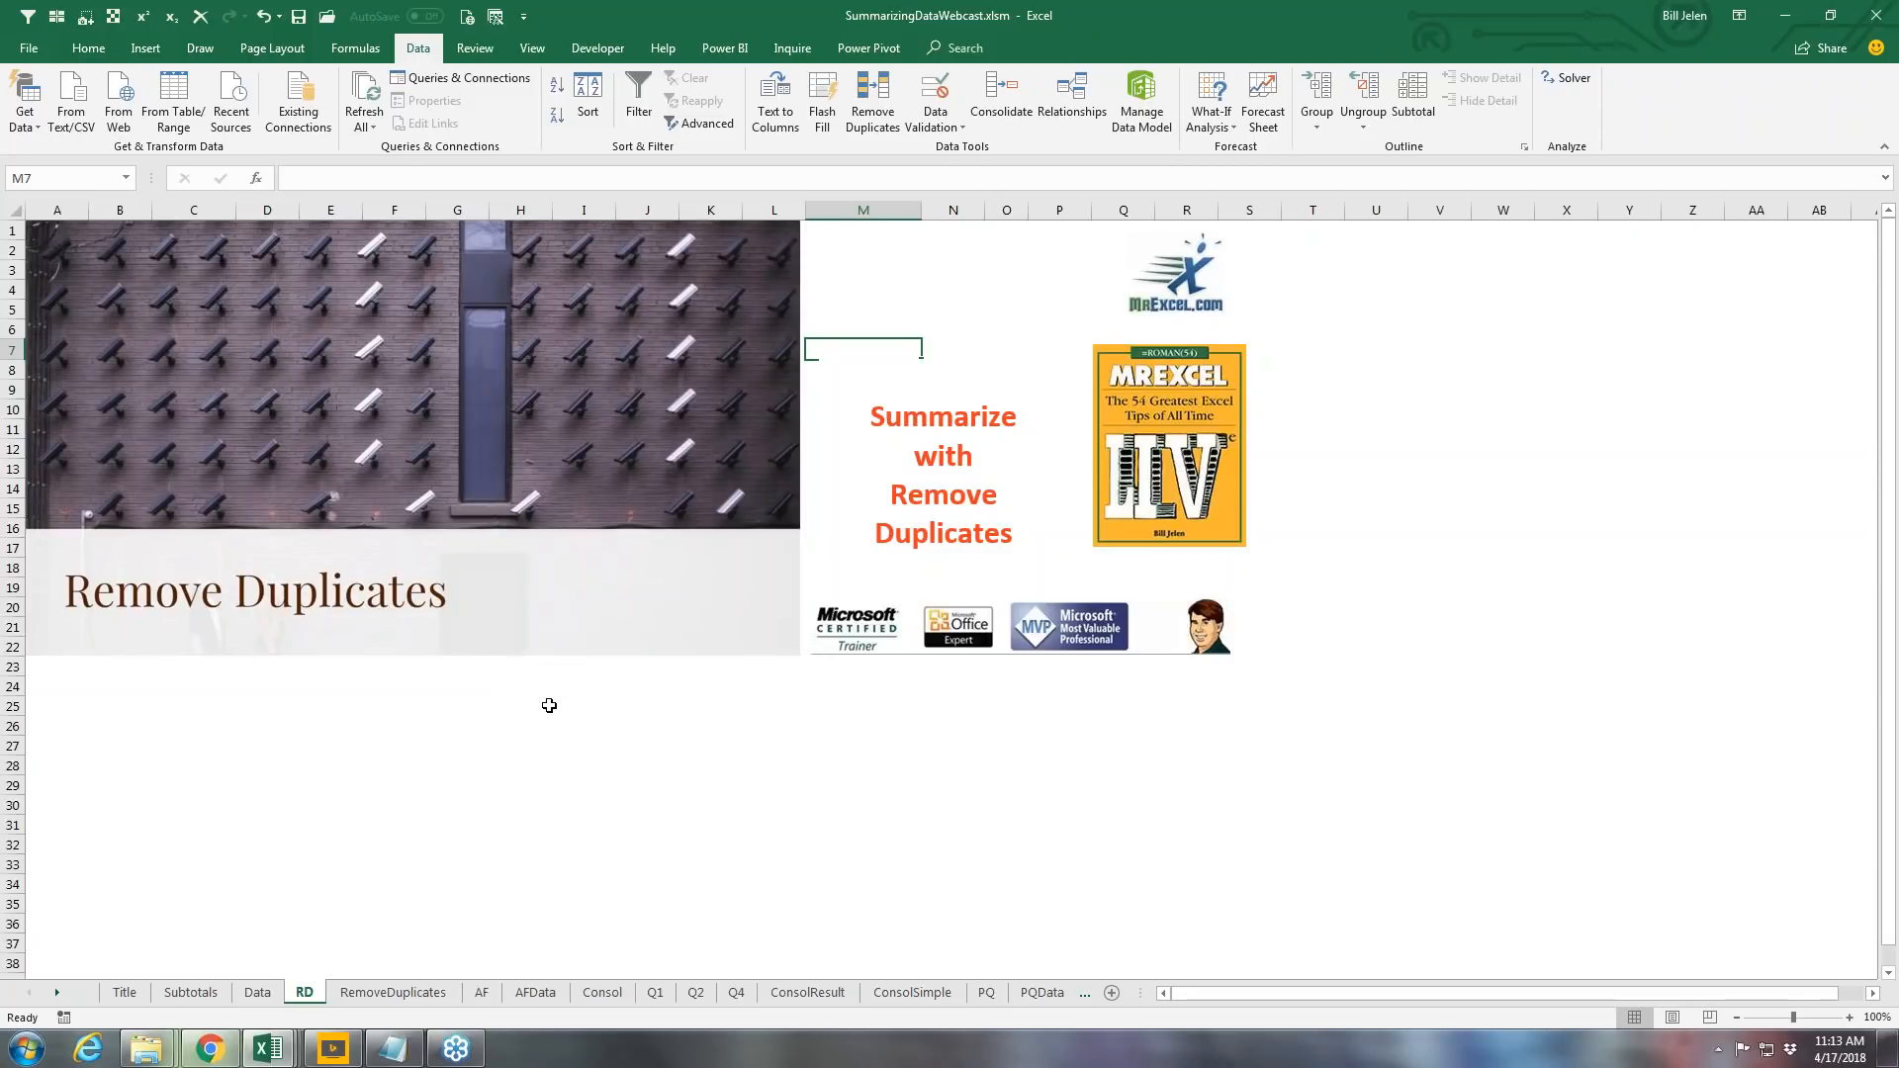
pyautogui.click(393, 992)
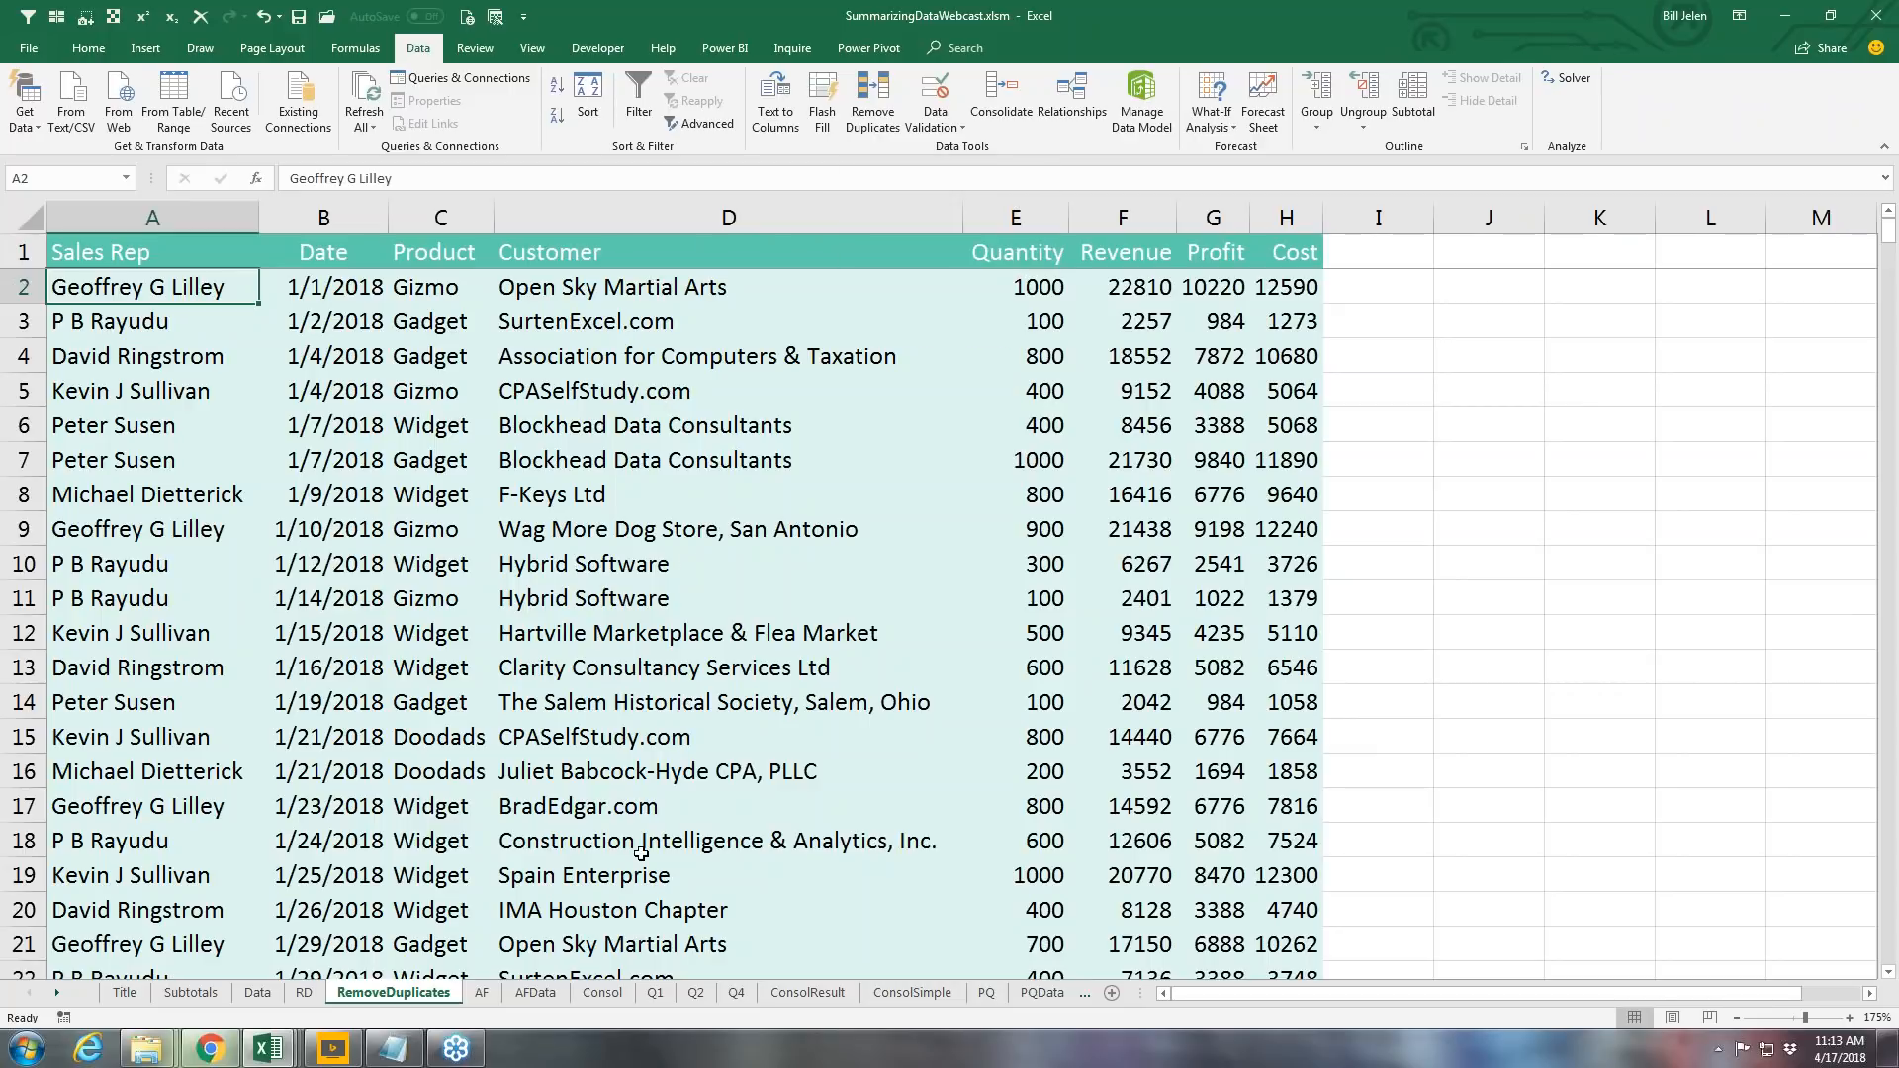
pyautogui.click(648, 288)
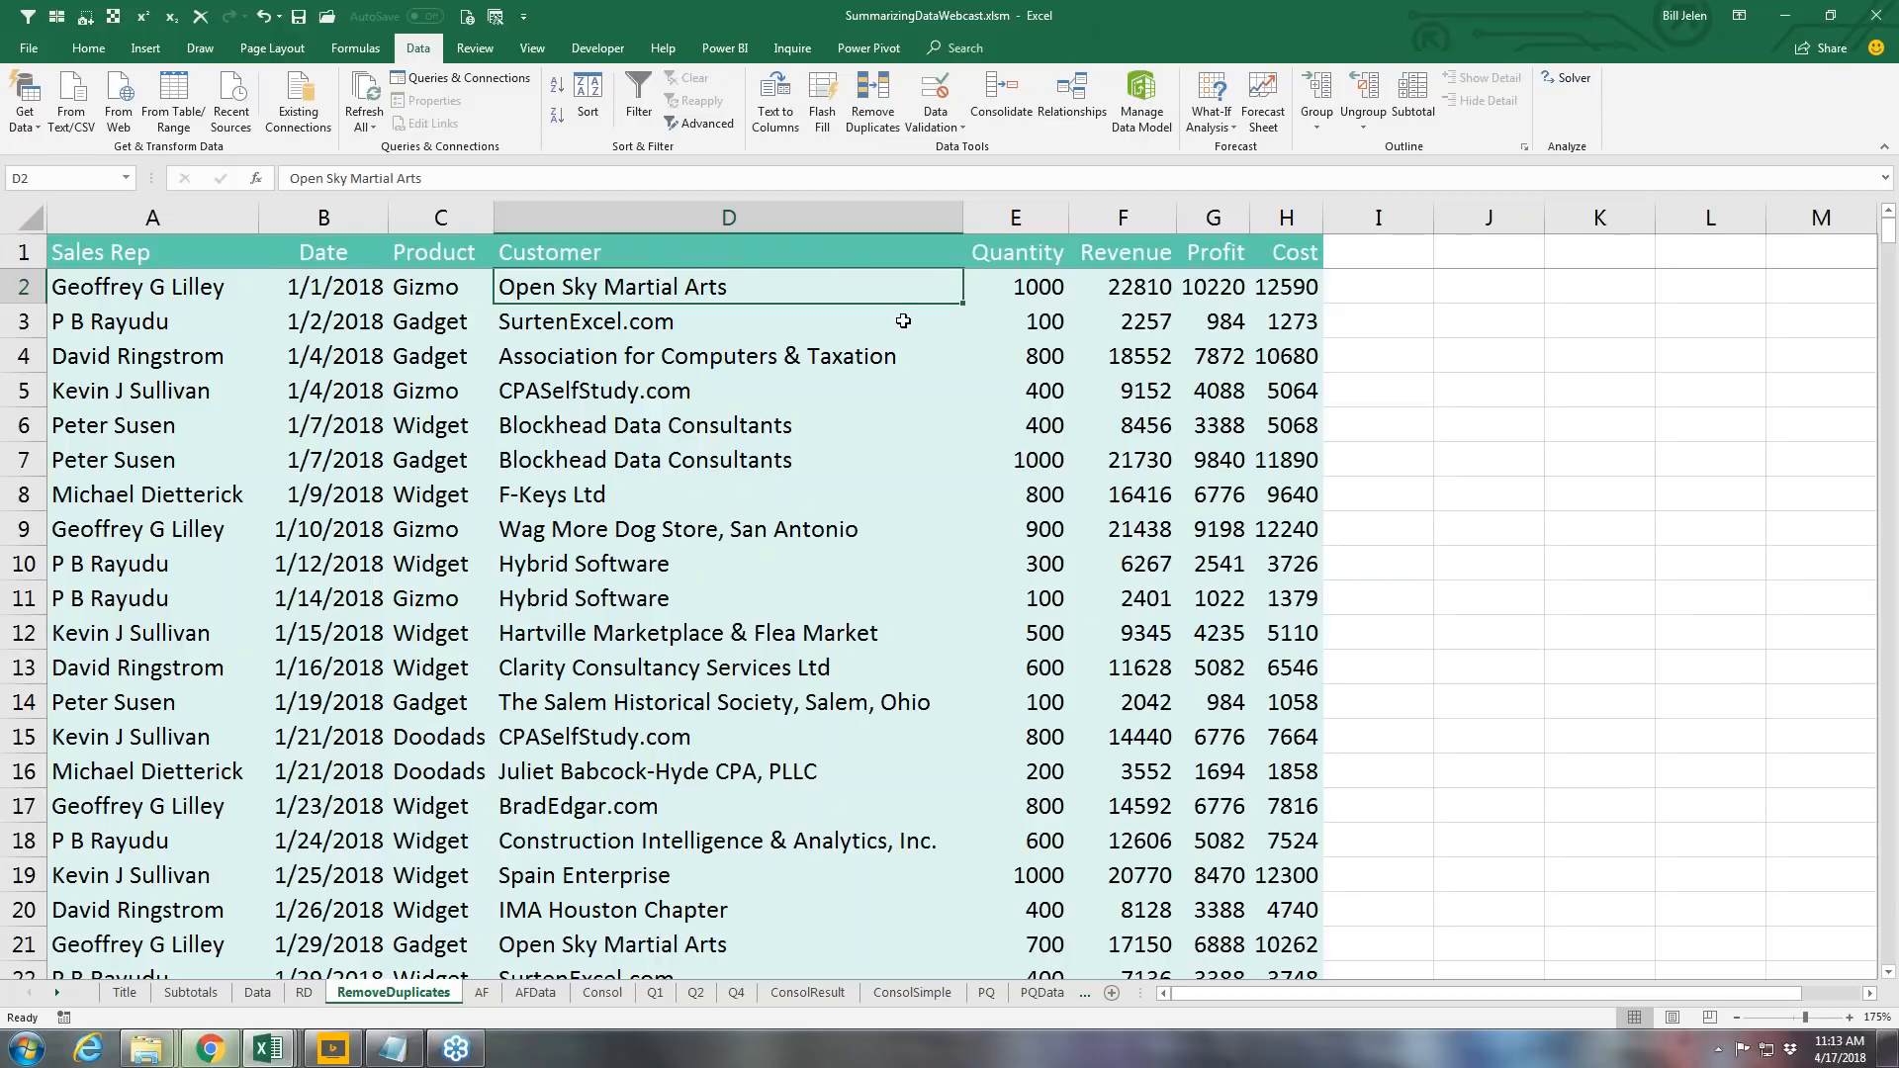
# Step: Try removing duplicates from the whole data set with only the Customer column checked, and undo the removal
pyautogui.click(884, 103)
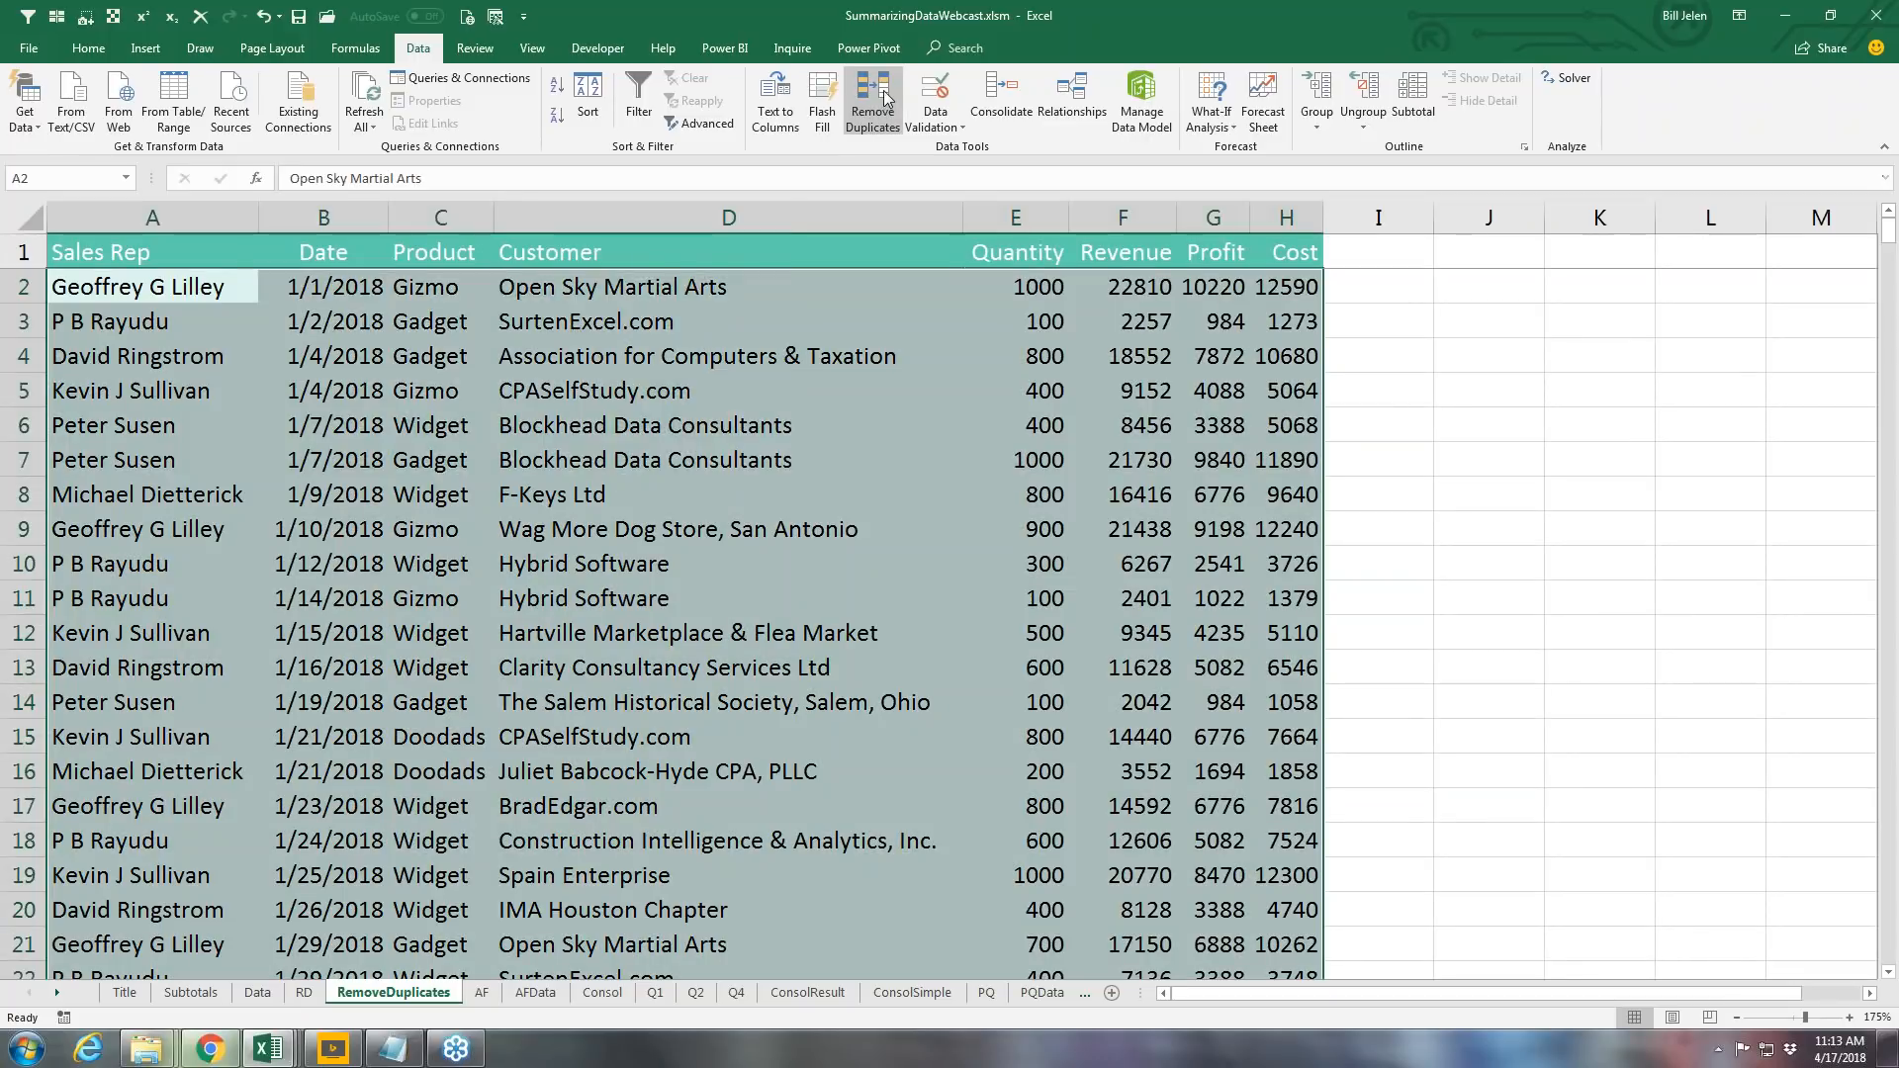
pyautogui.click(502, 261)
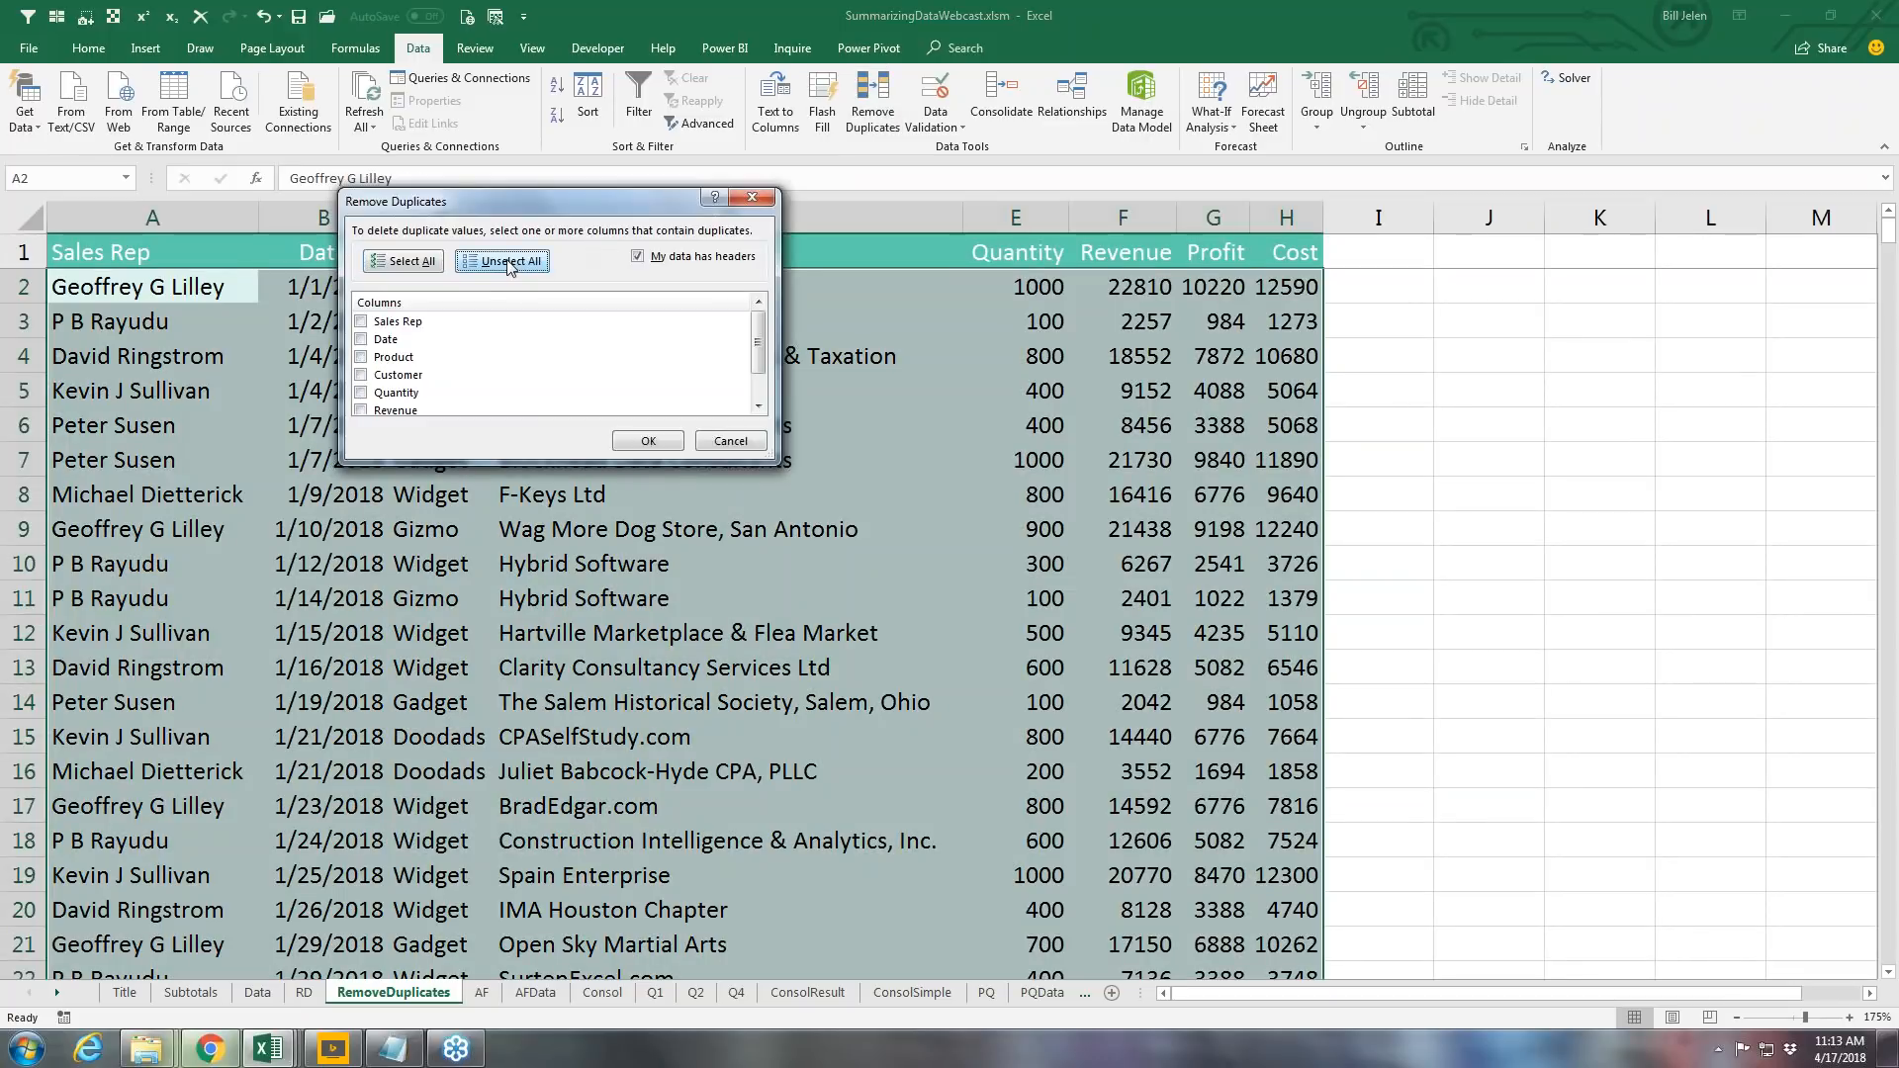
pyautogui.click(362, 376)
pyautogui.click(361, 376)
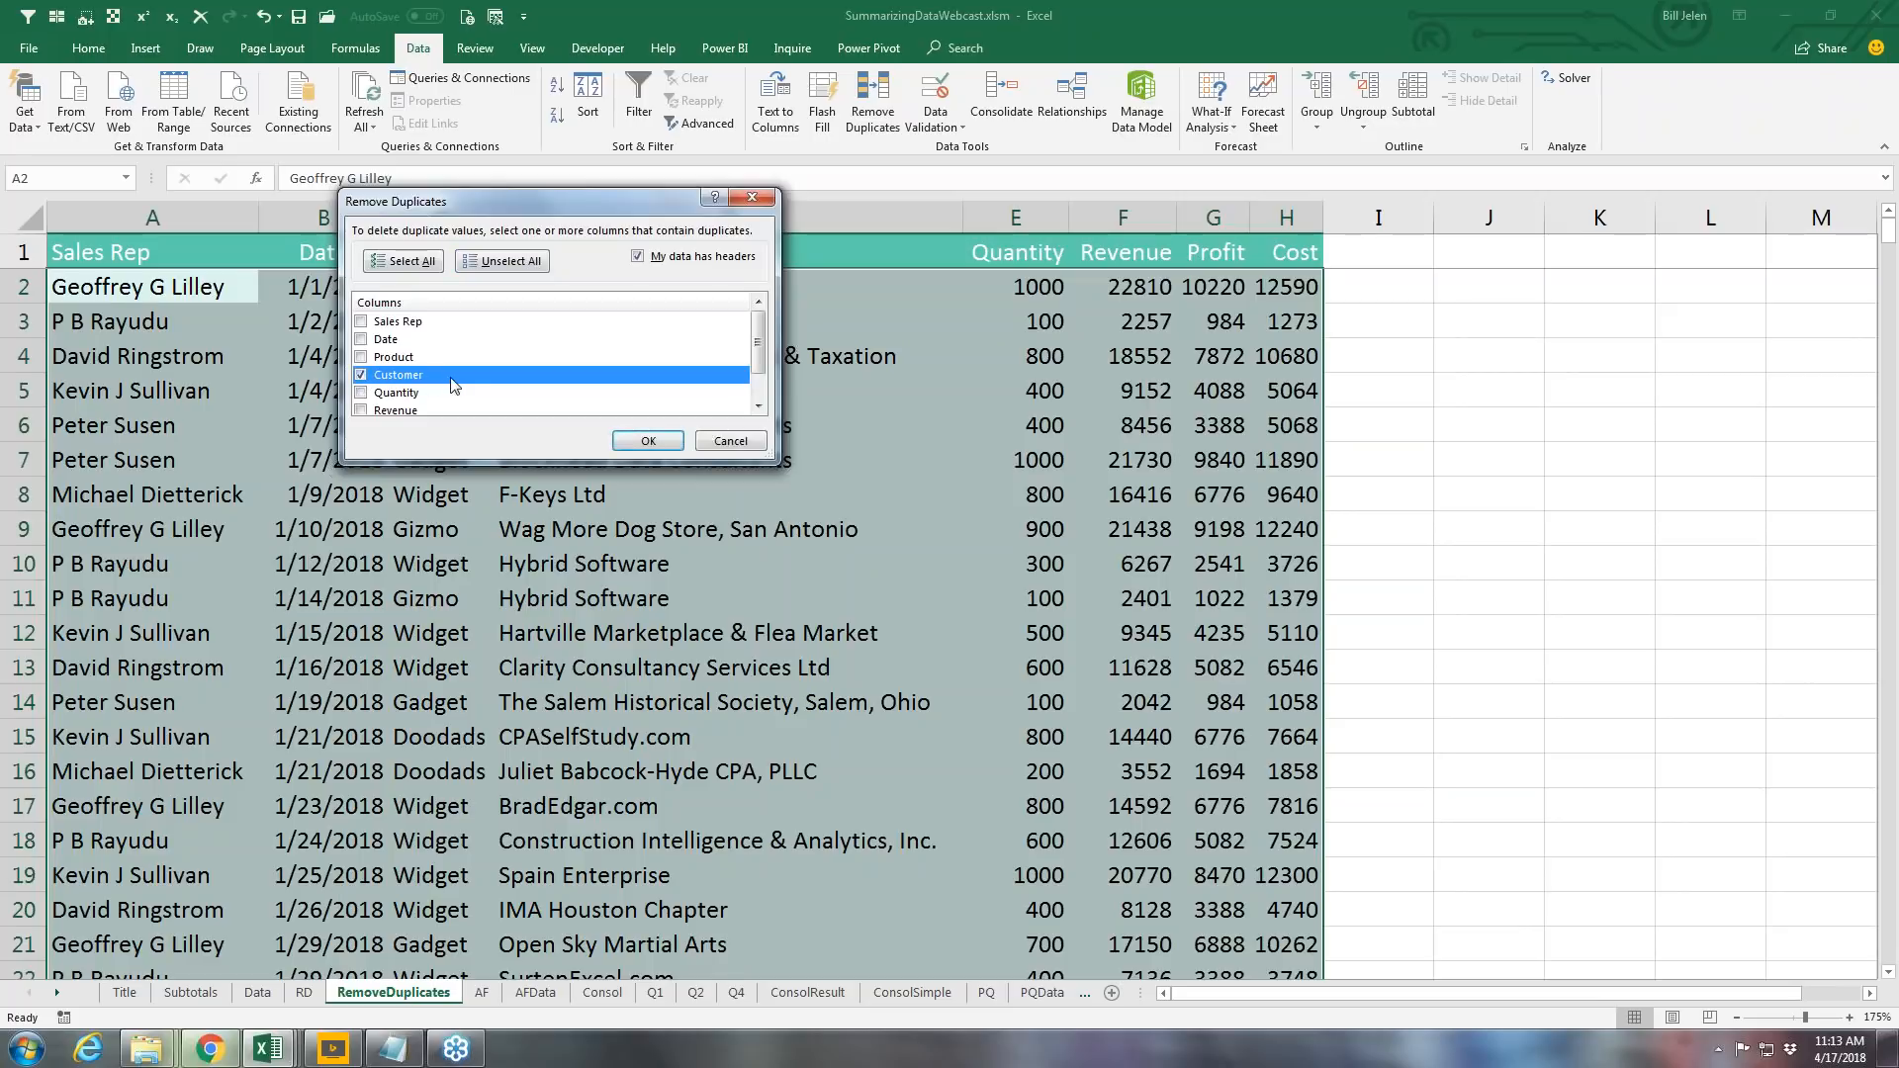
pyautogui.click(632, 447)
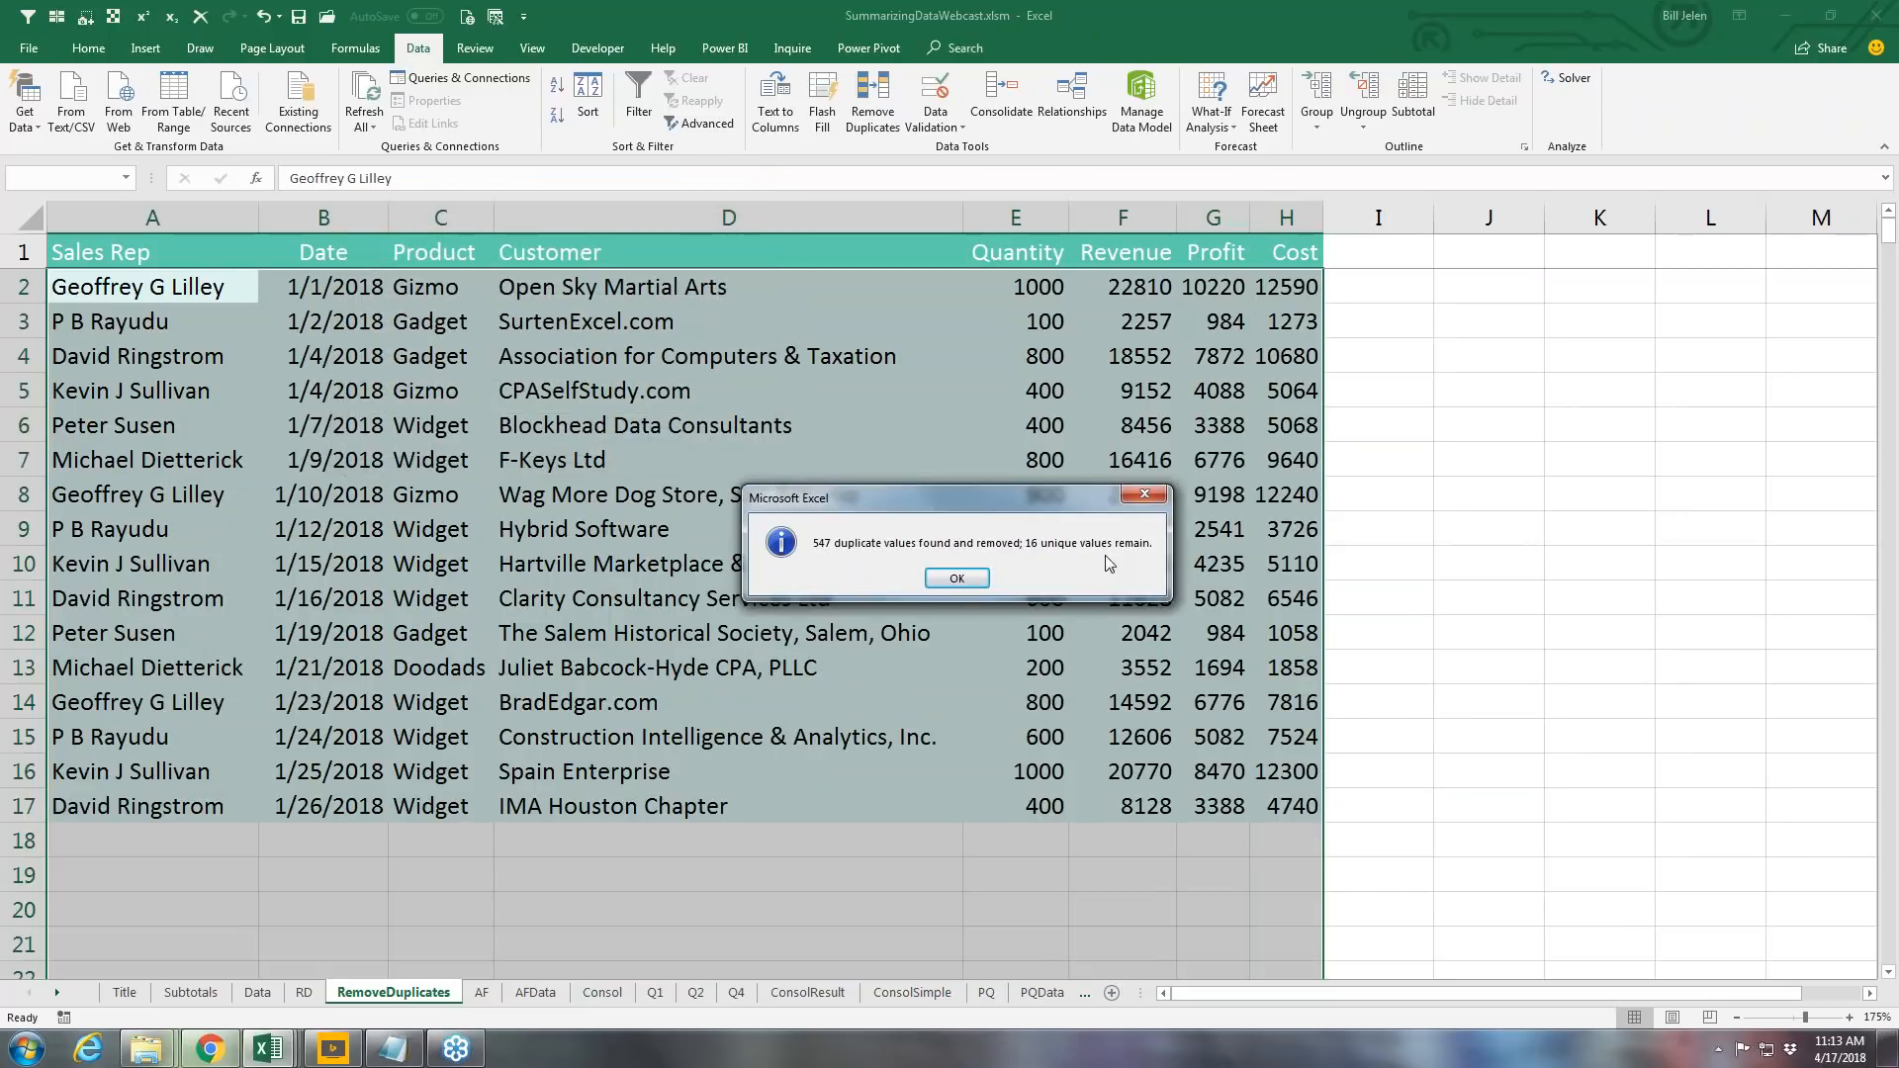
pyautogui.click(957, 579)
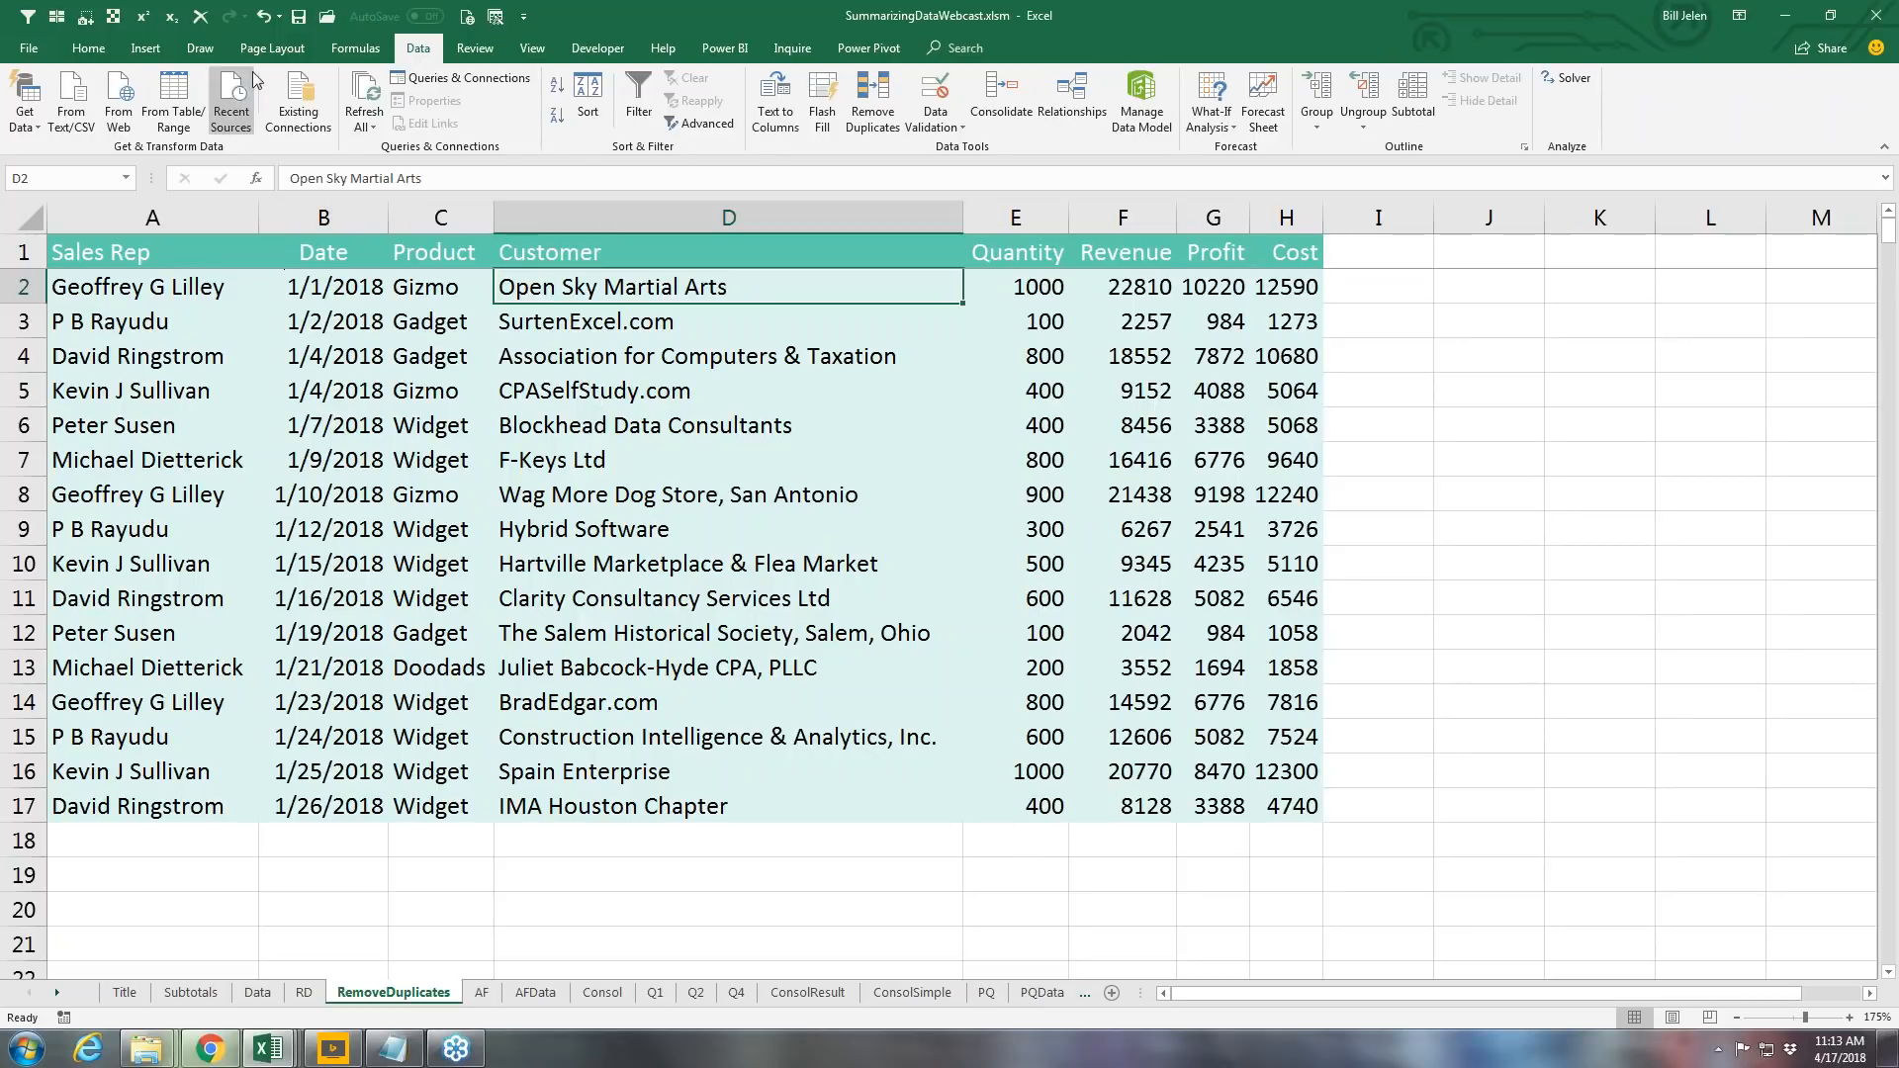
pyautogui.click(264, 16)
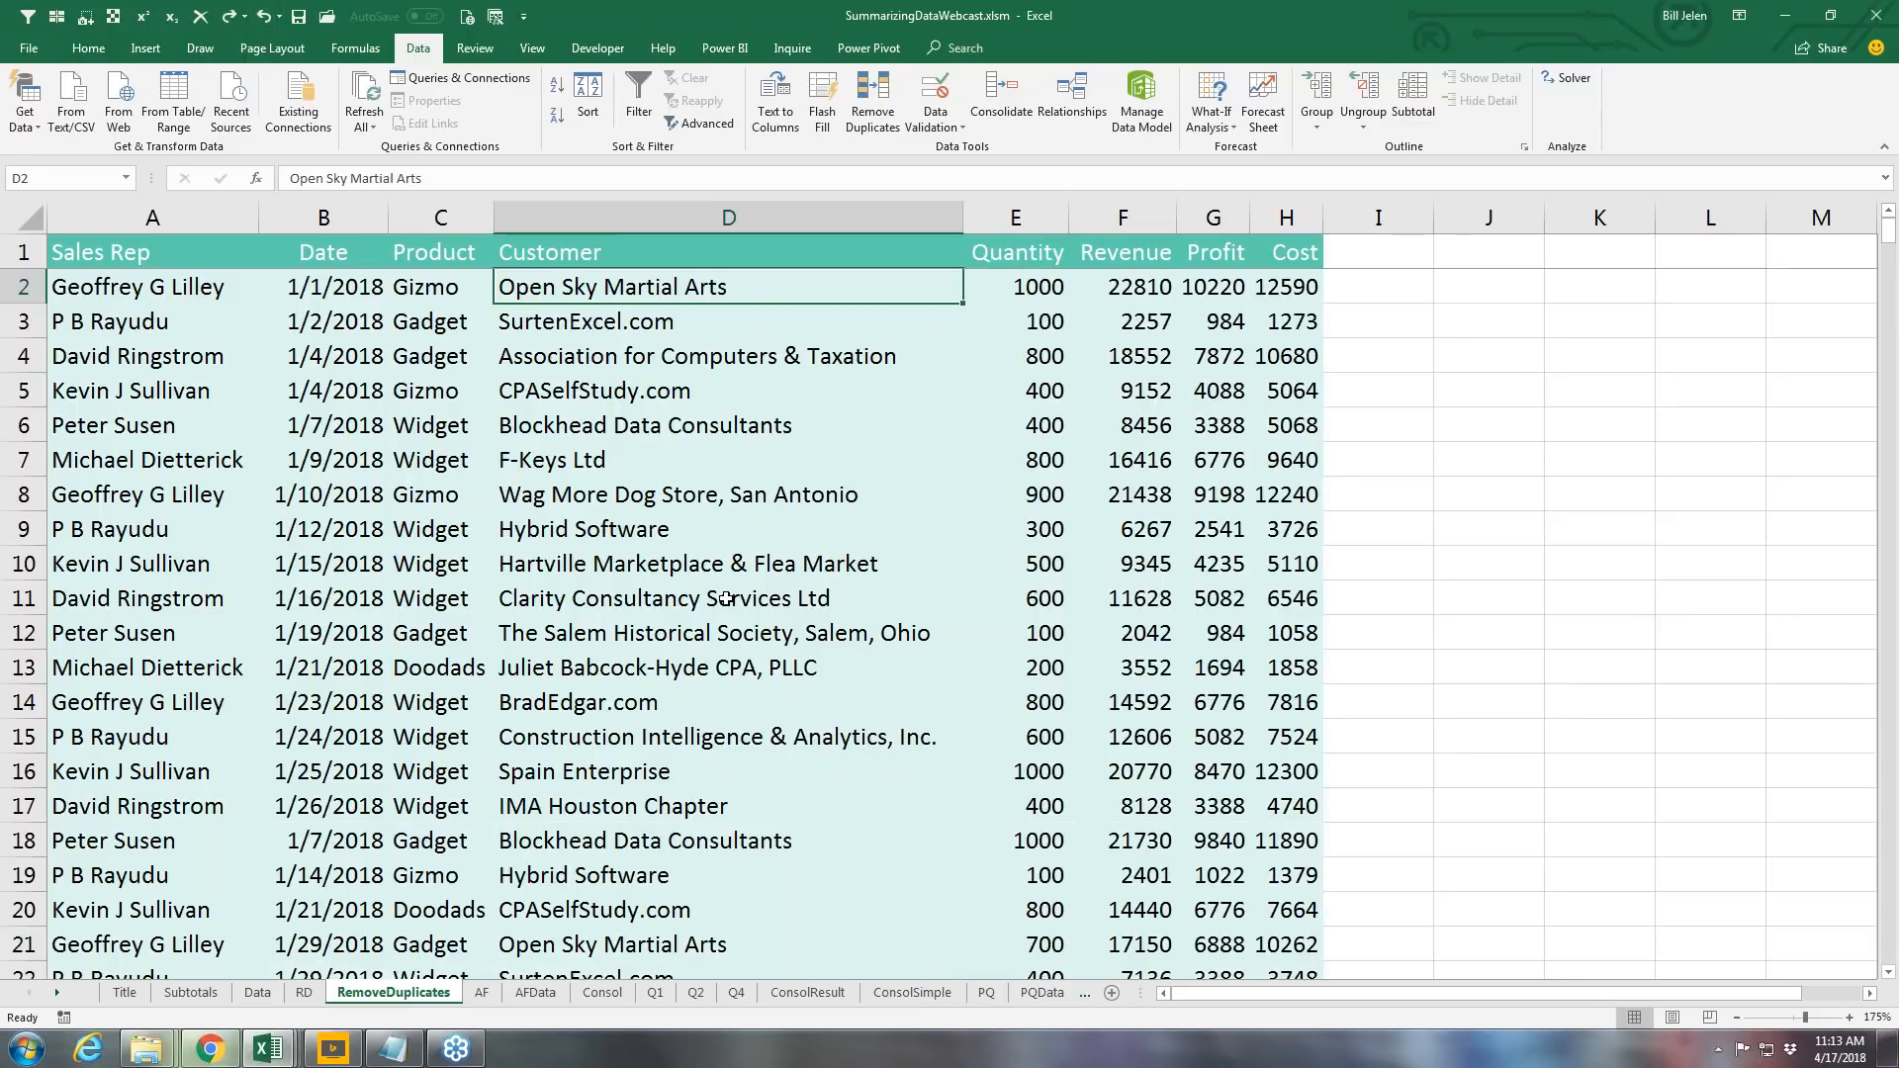
# Step: Copy the whole Customer column, including its heading, and paste it into the blank area starting at J1
pyautogui.press('Up')
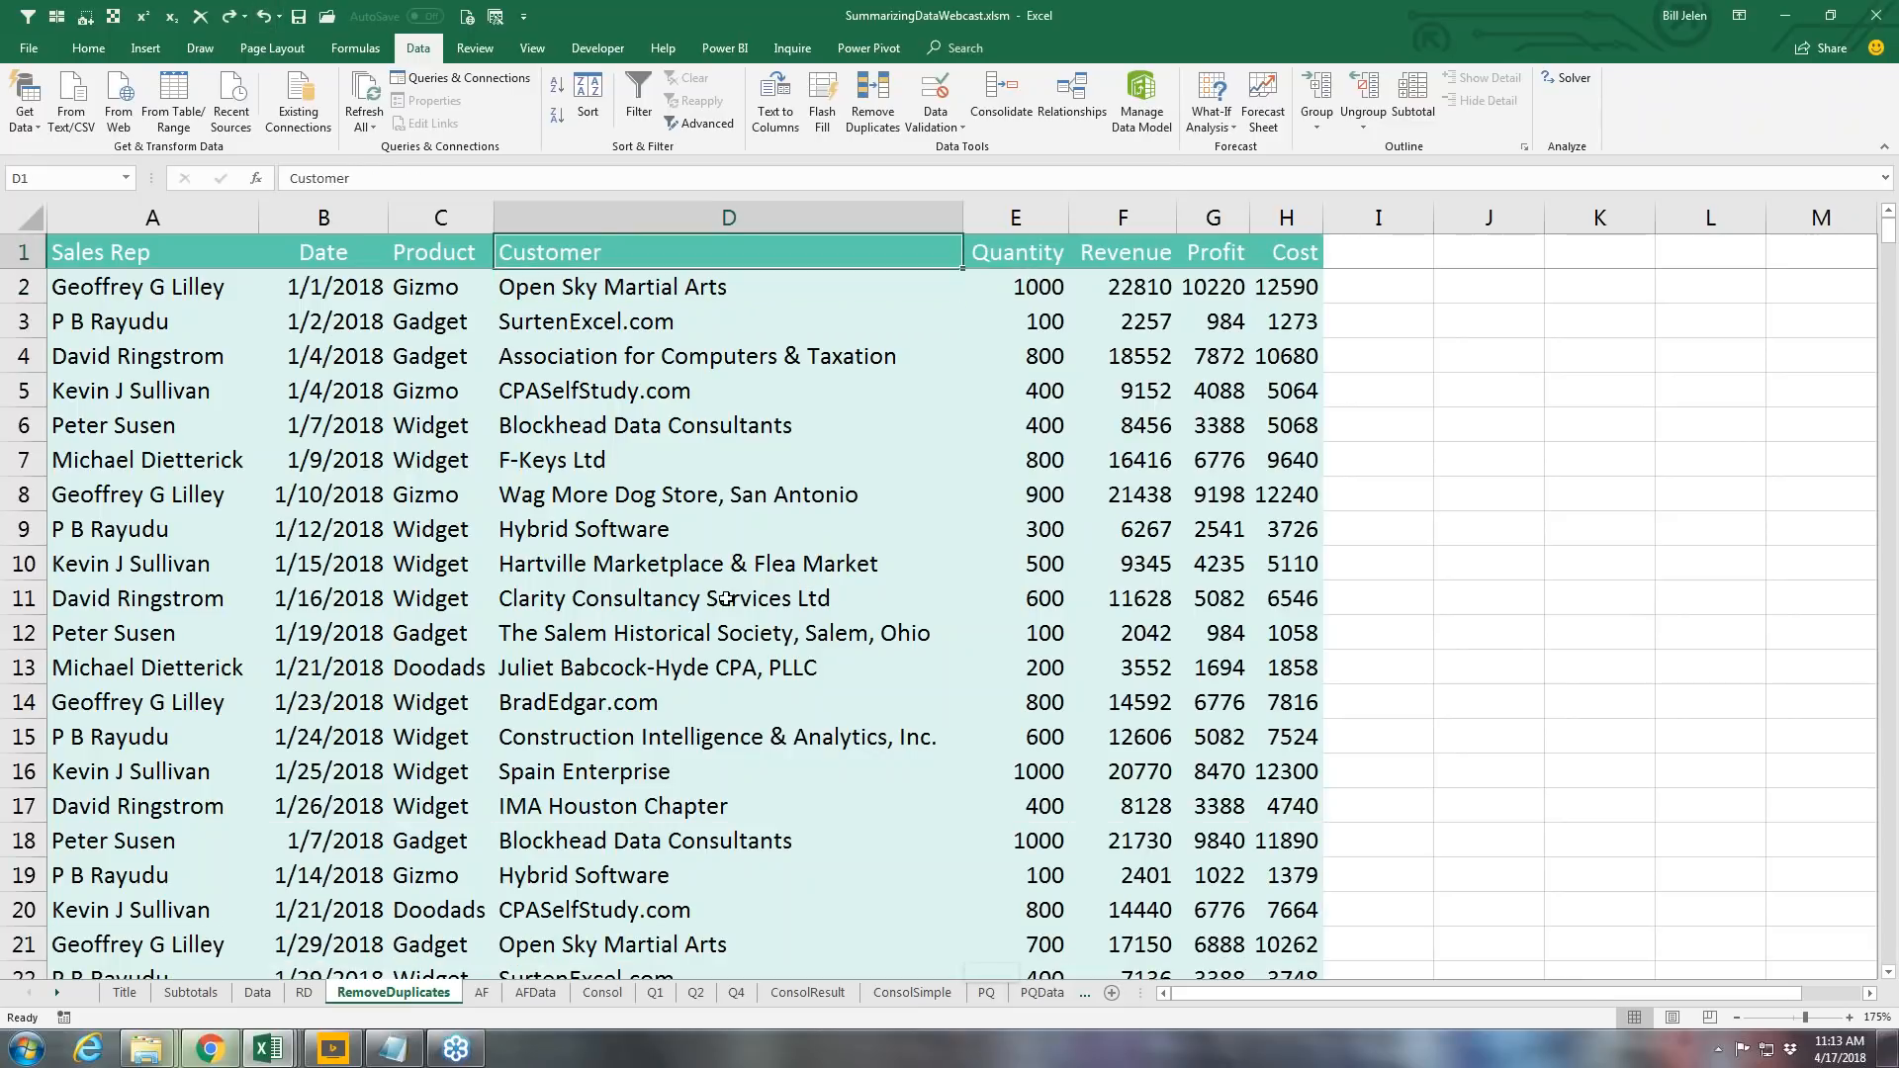
pyautogui.hotkey('ctrl', 'shift', 'Down')
pyautogui.hotkey('ctrl', 'c')
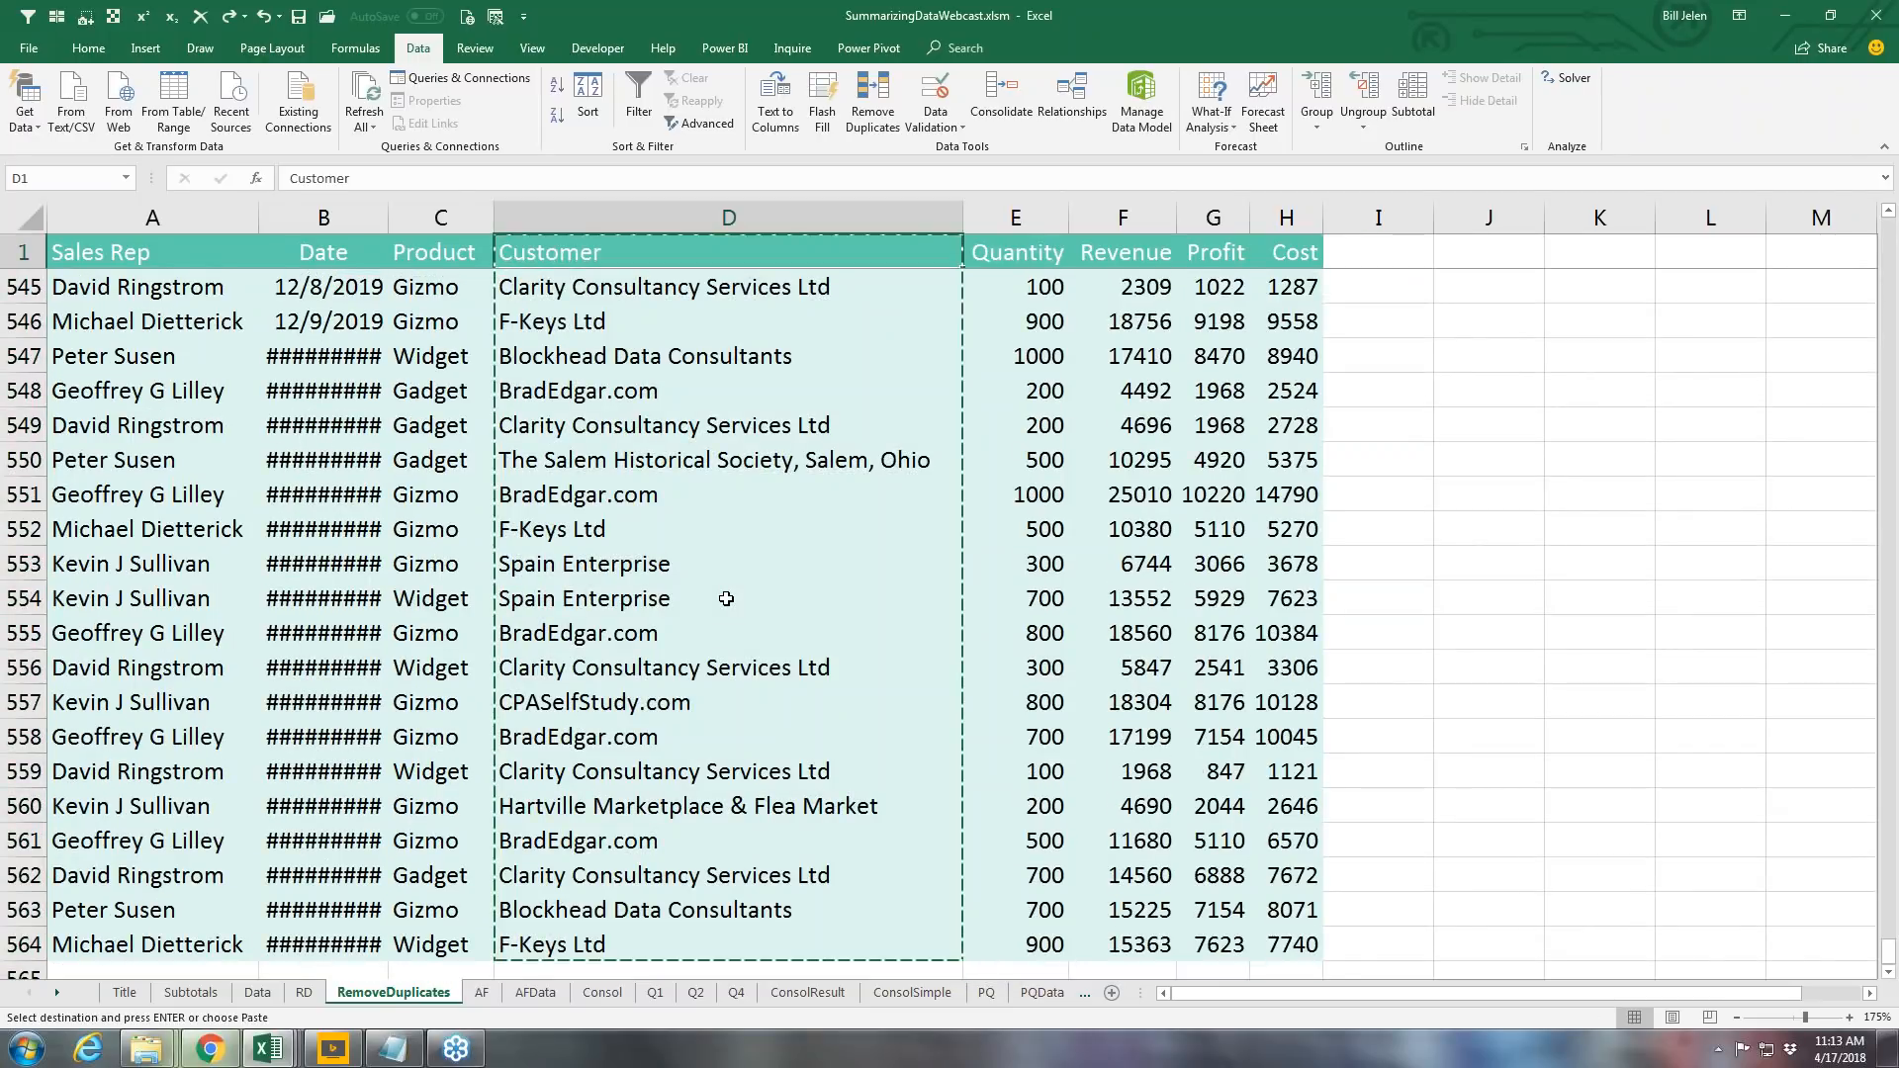
pyautogui.press('Right')
pyautogui.press('Right')
pyautogui.press('Right')
pyautogui.press('Right')
pyautogui.press('Right')
pyautogui.press('Right')
pyautogui.press('Right')
pyautogui.press('Left')
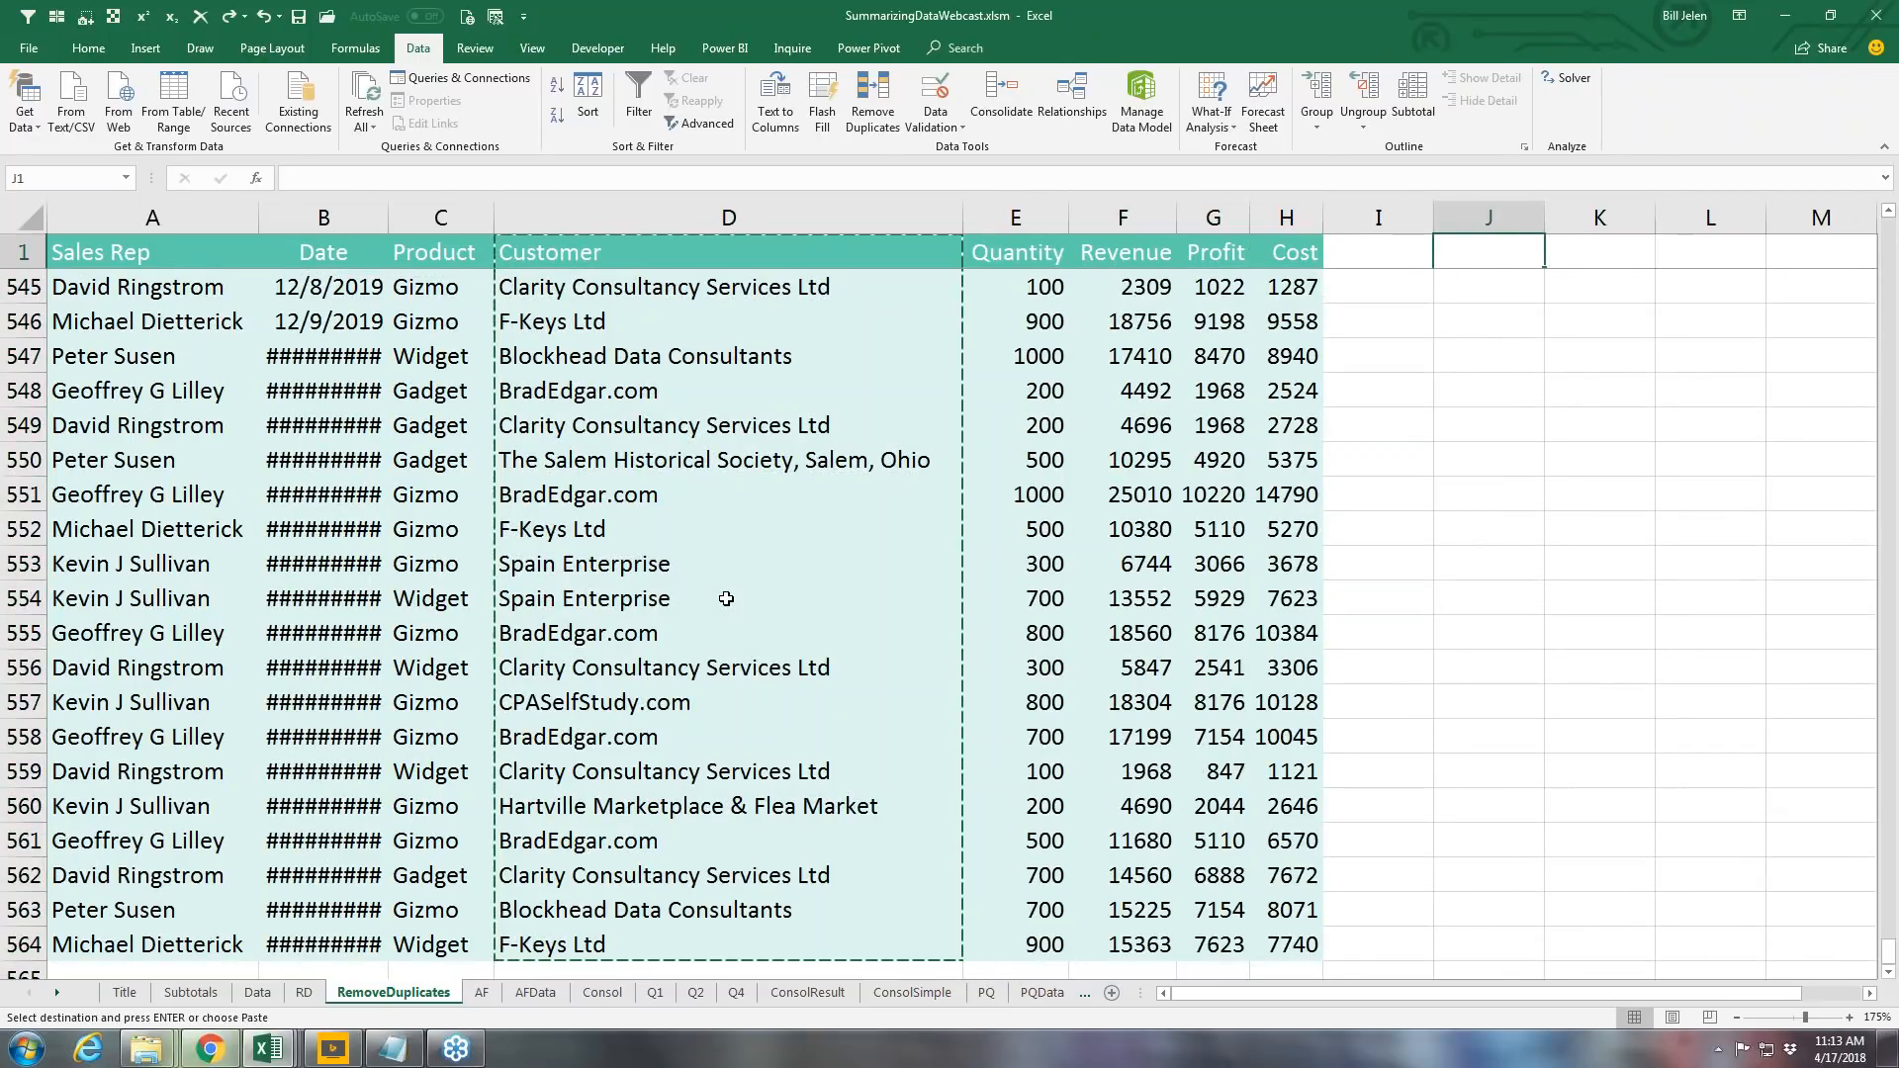
pyautogui.hotkey('ctrl', 'v')
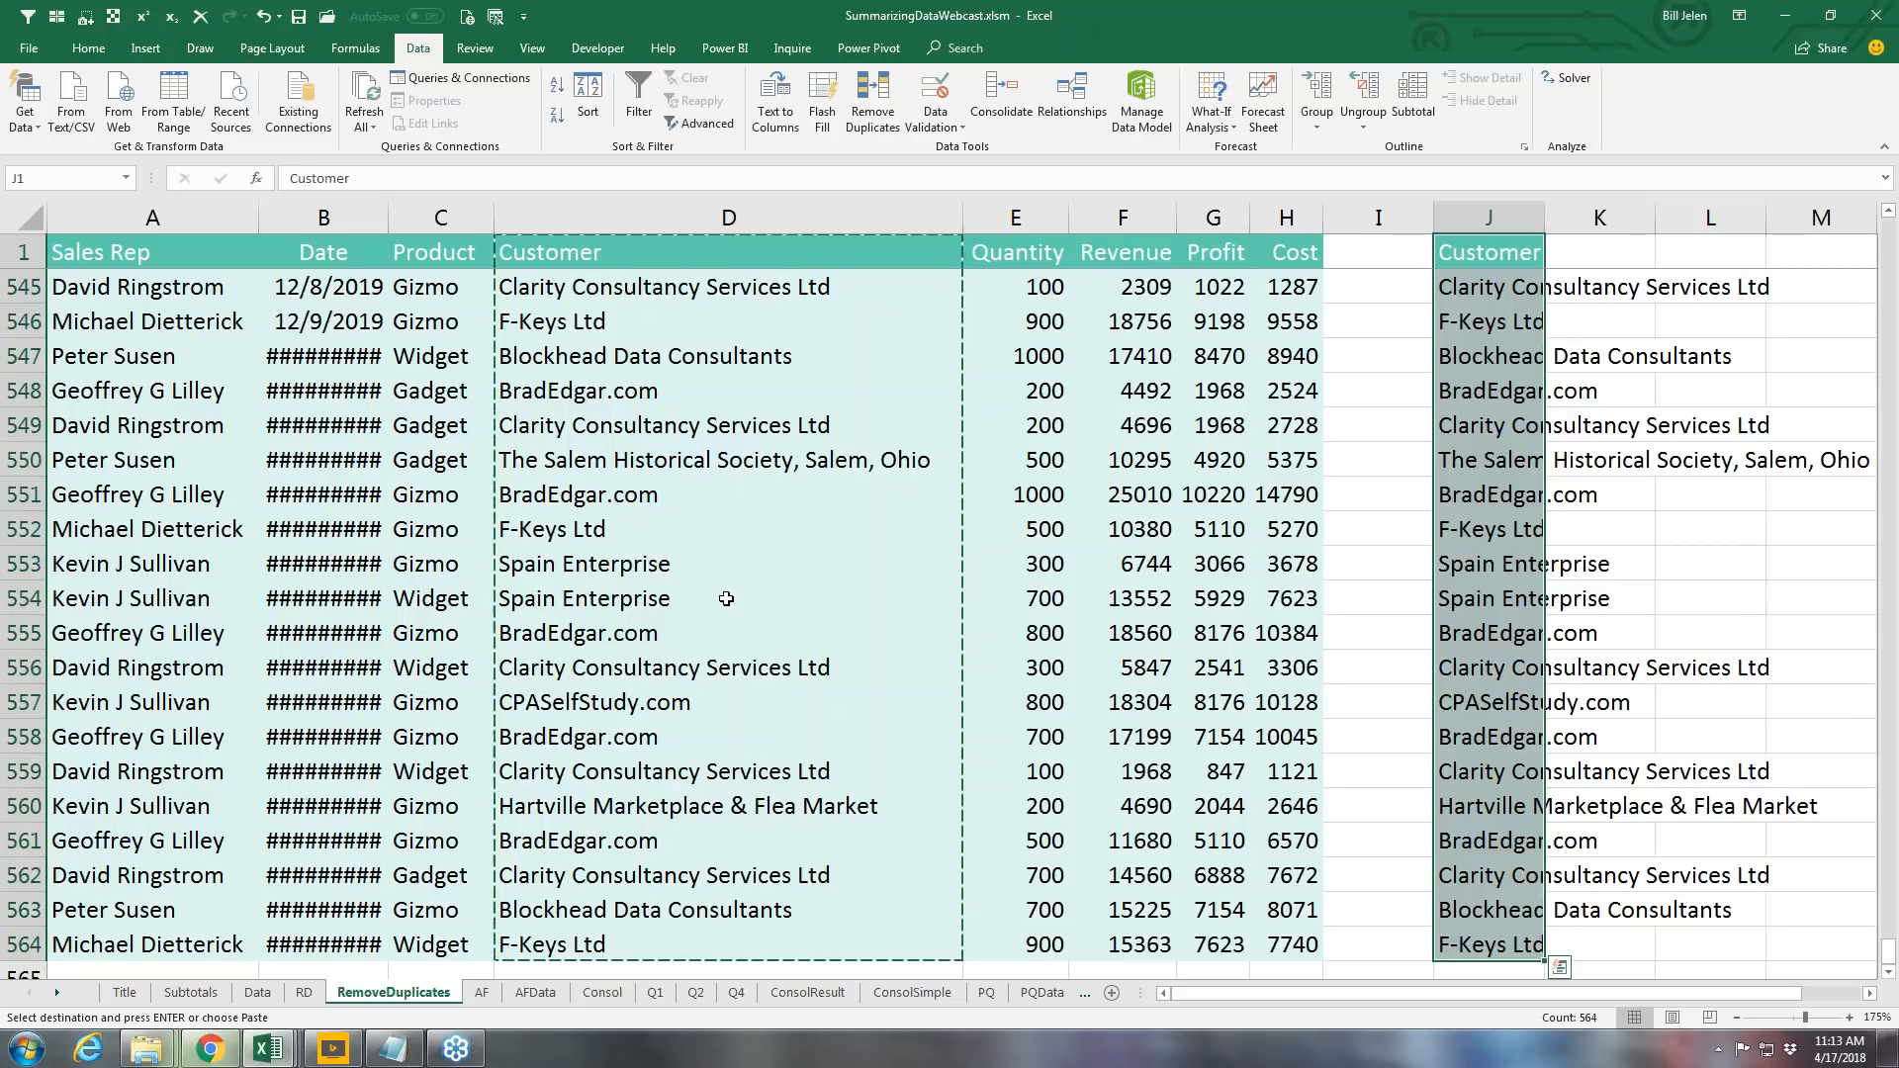
# Step: Autofit column J's width and remove the duplicates from the copied Customer list
pyautogui.hotkey('alt', 'o')
pyautogui.press('c')
pyautogui.press('a')
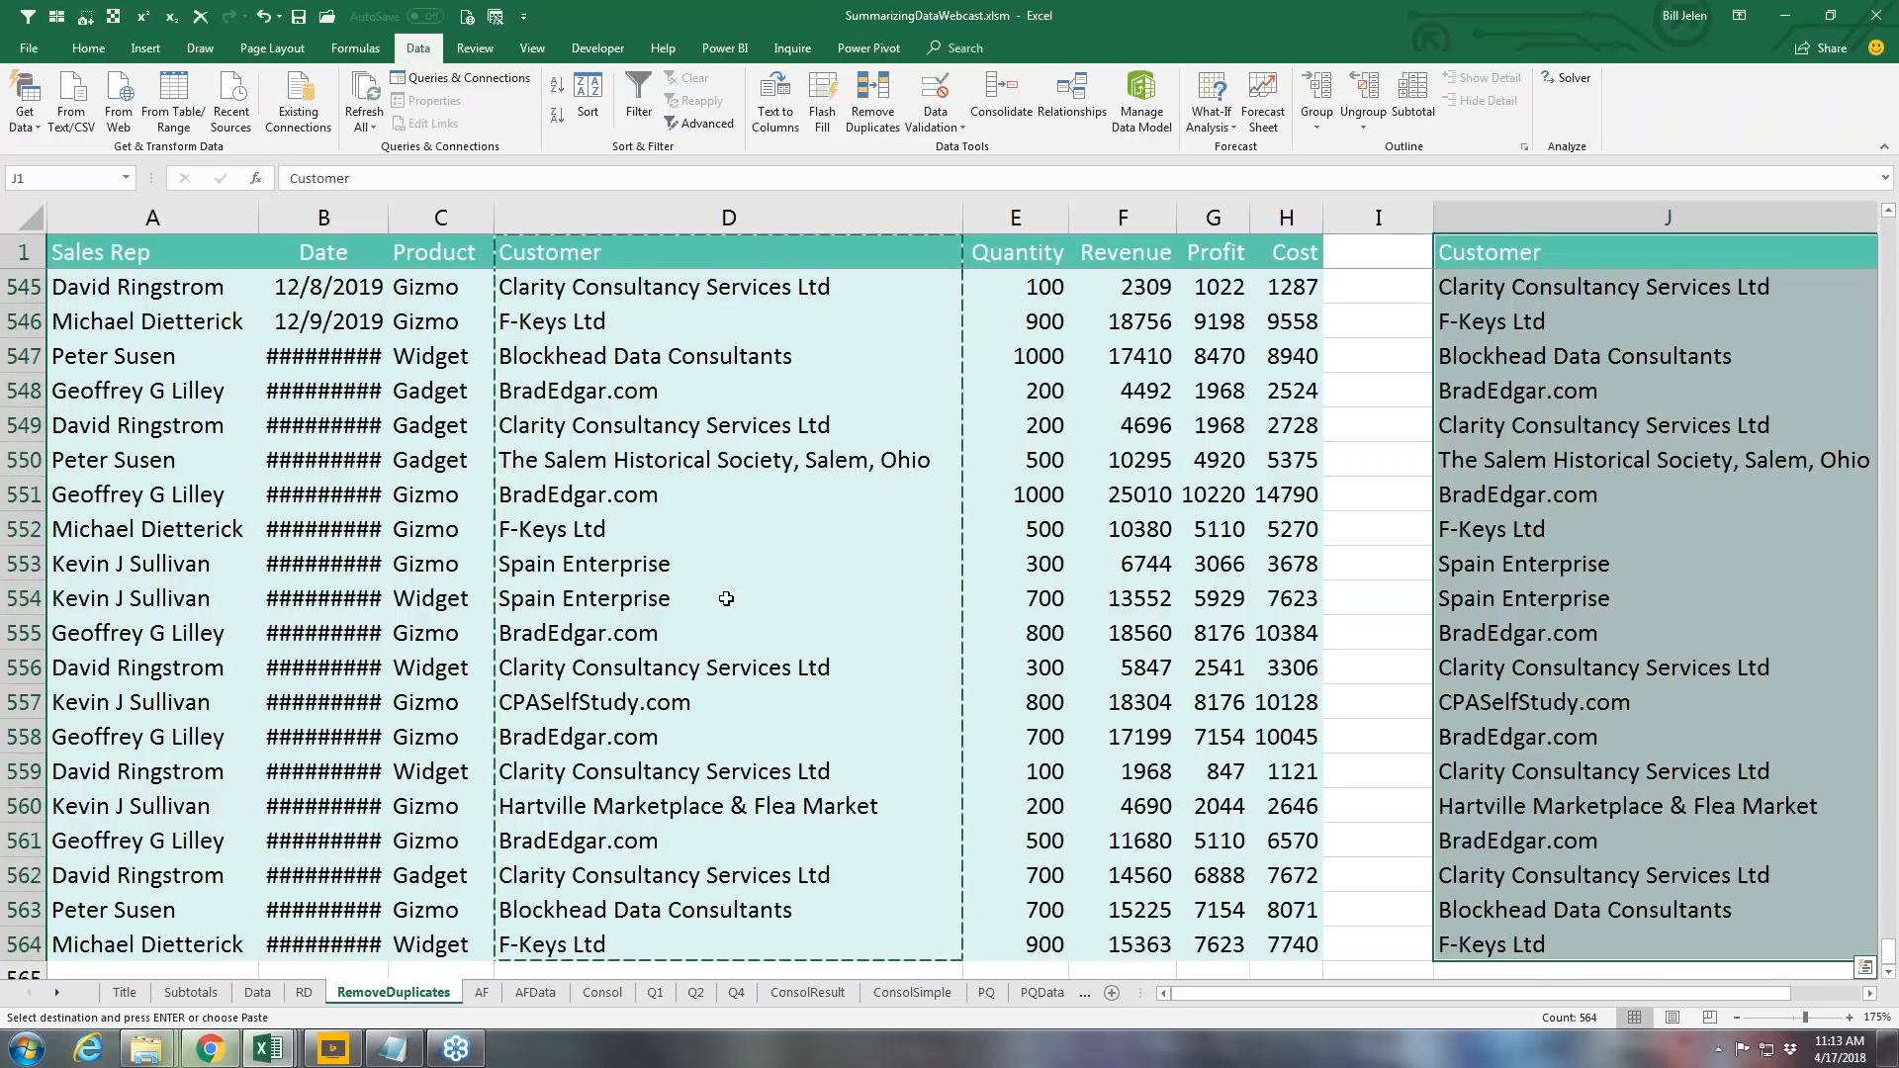
pyautogui.click(870, 111)
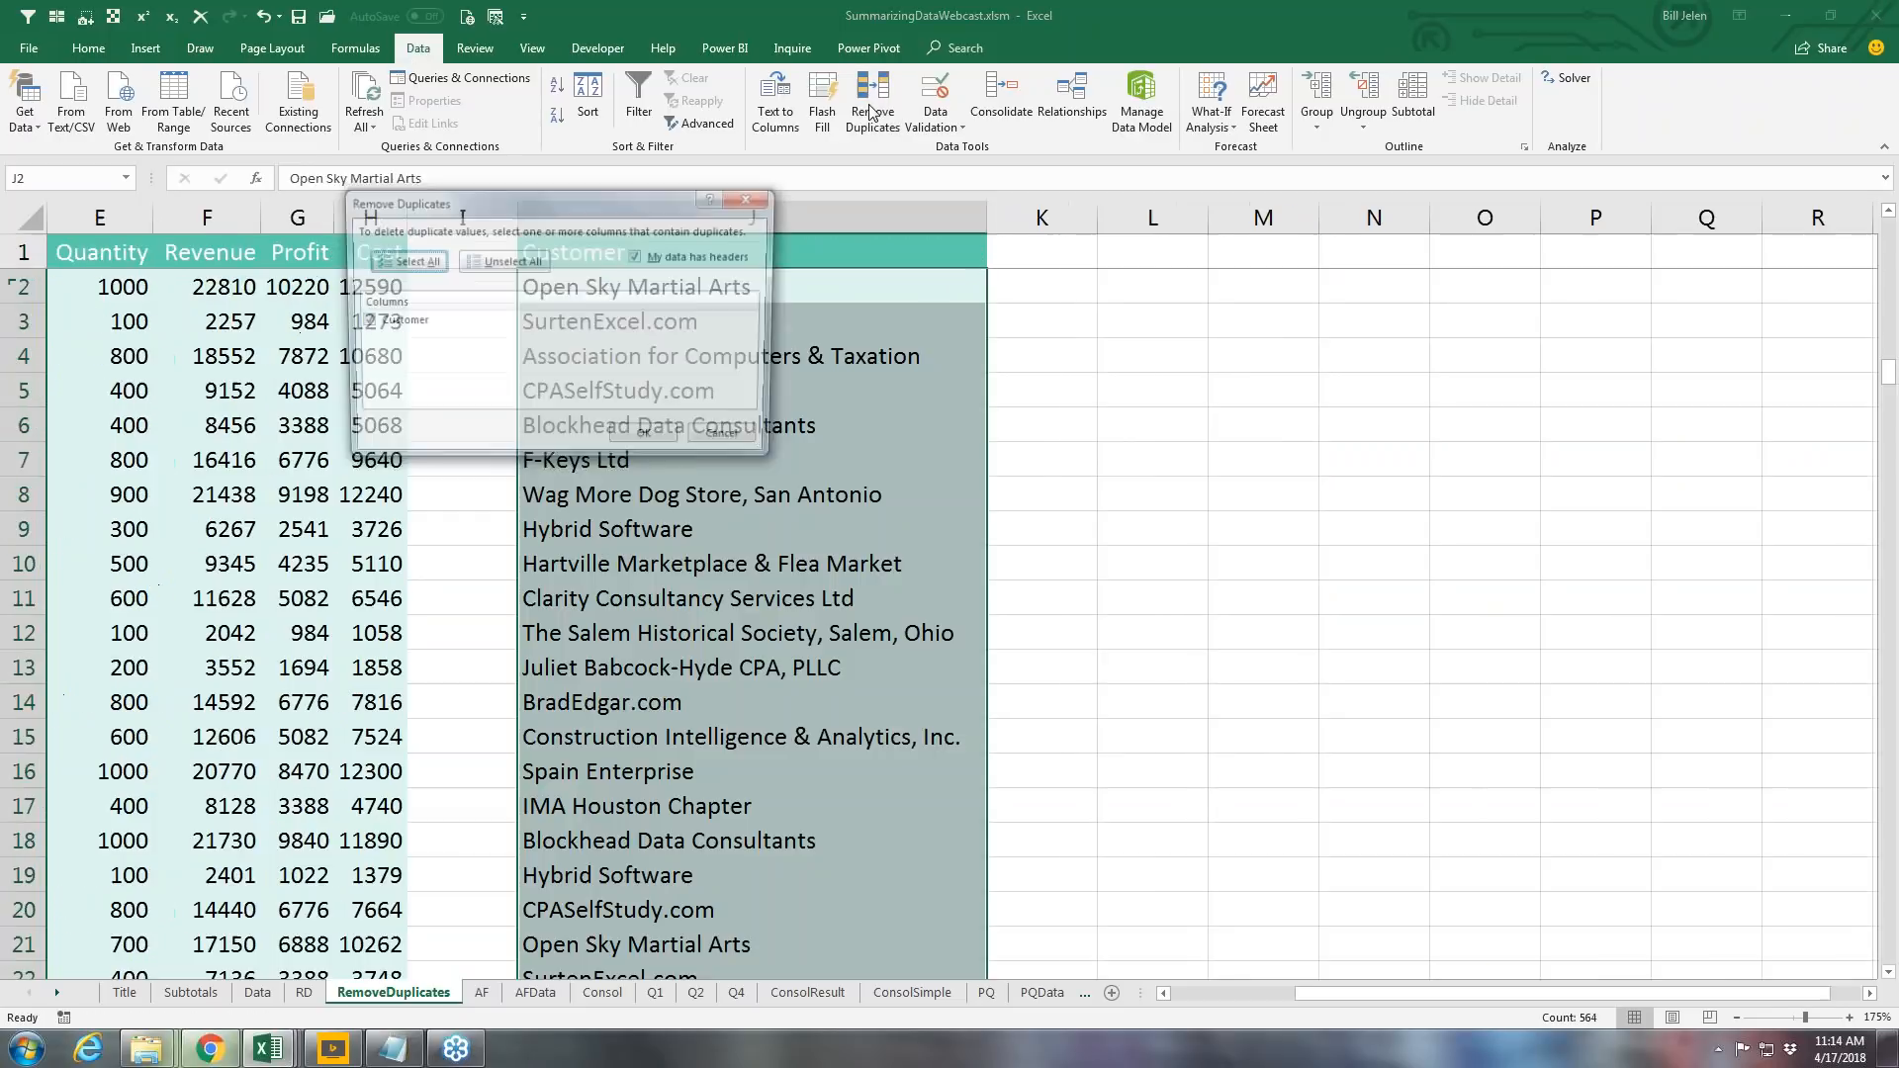
pyautogui.click(648, 447)
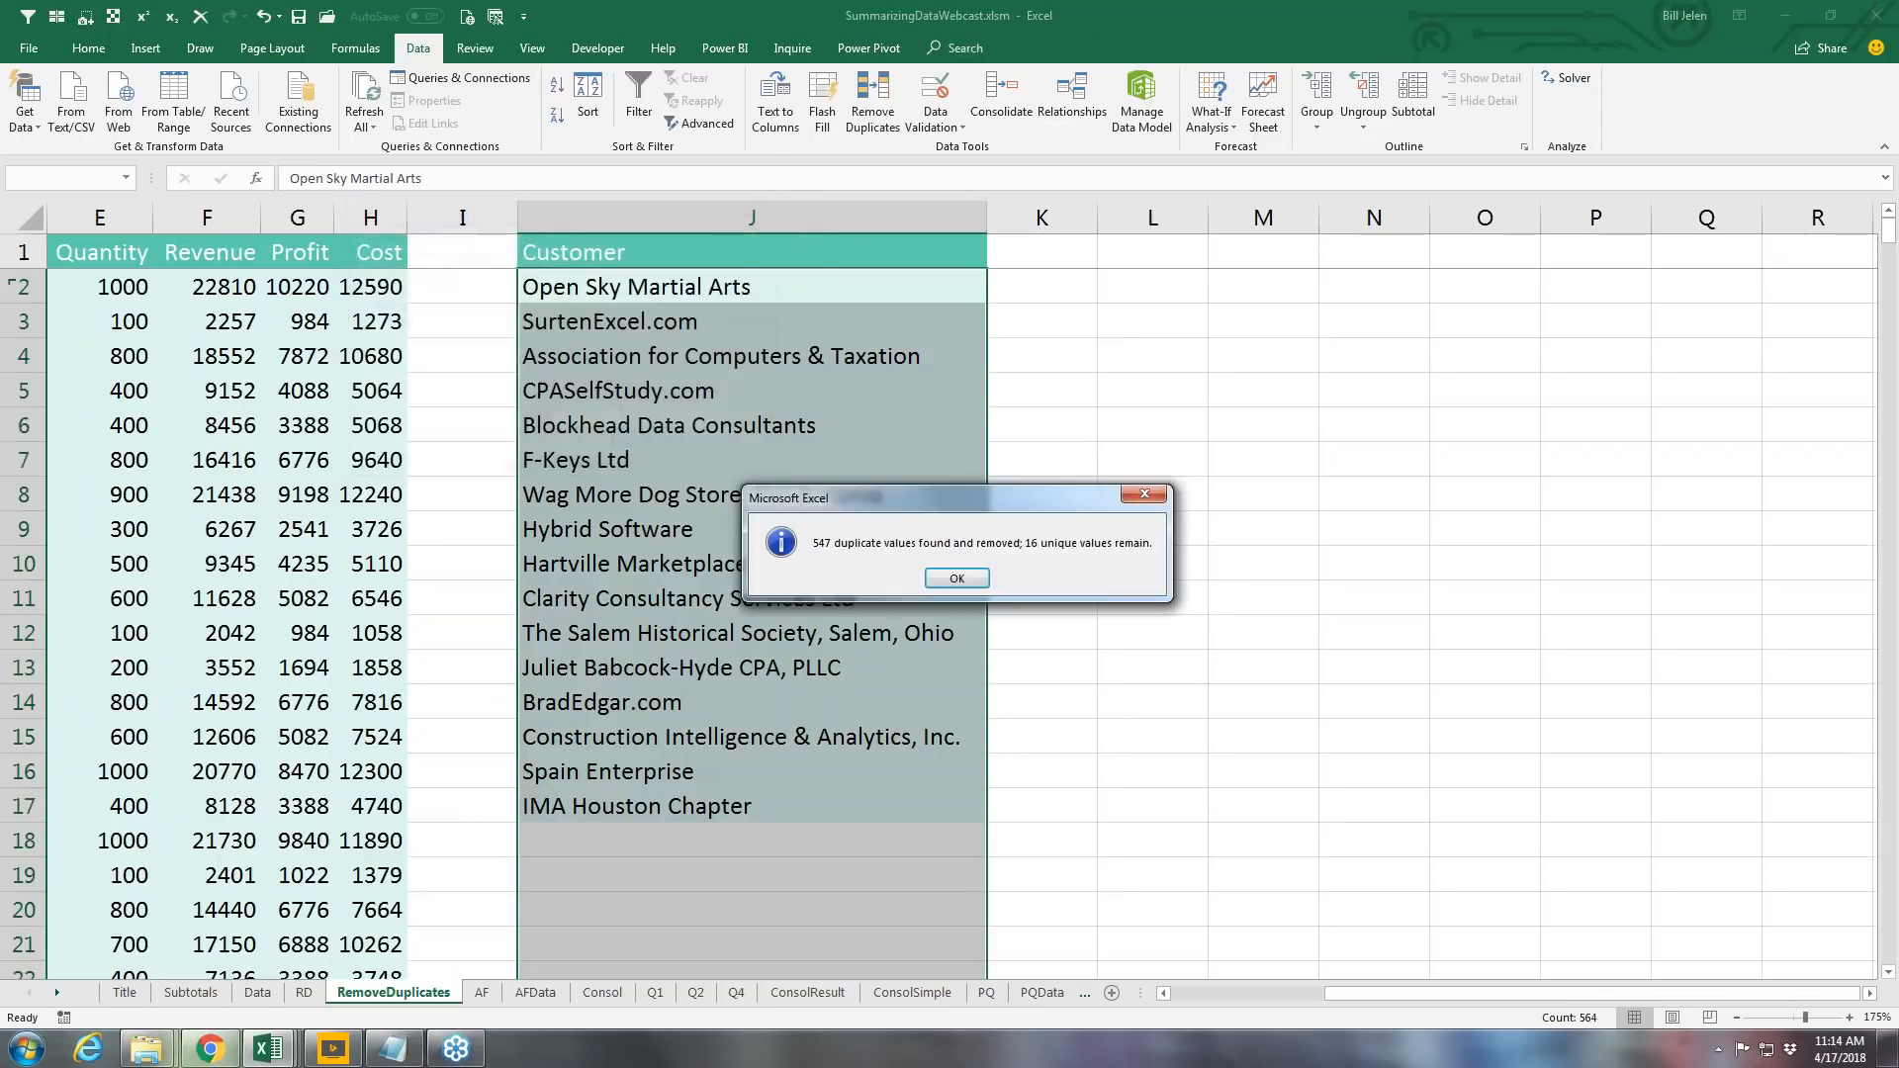
pyautogui.click(971, 581)
pyautogui.press('Down')
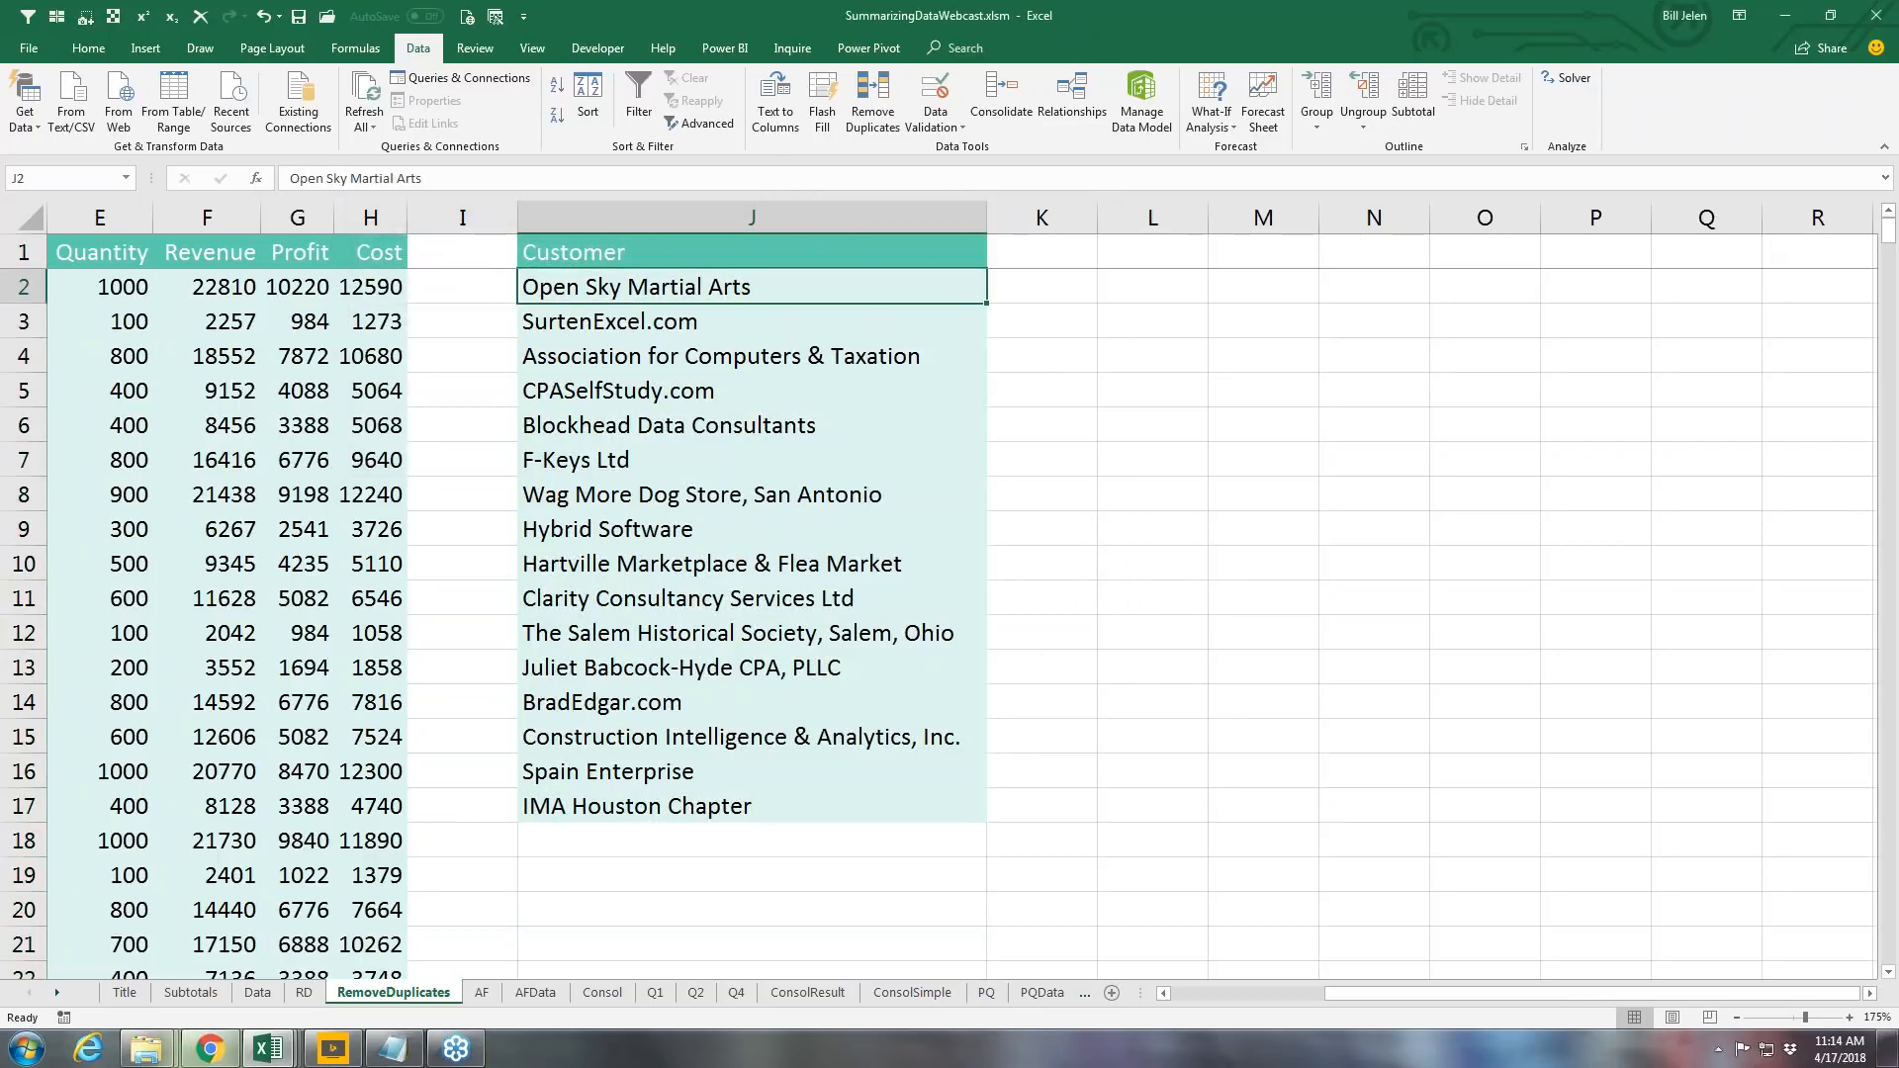
# Step: Copy the Quantity, Revenue, Profit and Cost headings from E1:H1 to K1, beside the unique customer list, and widen column K
pyautogui.press('Up')
pyautogui.press('Right')
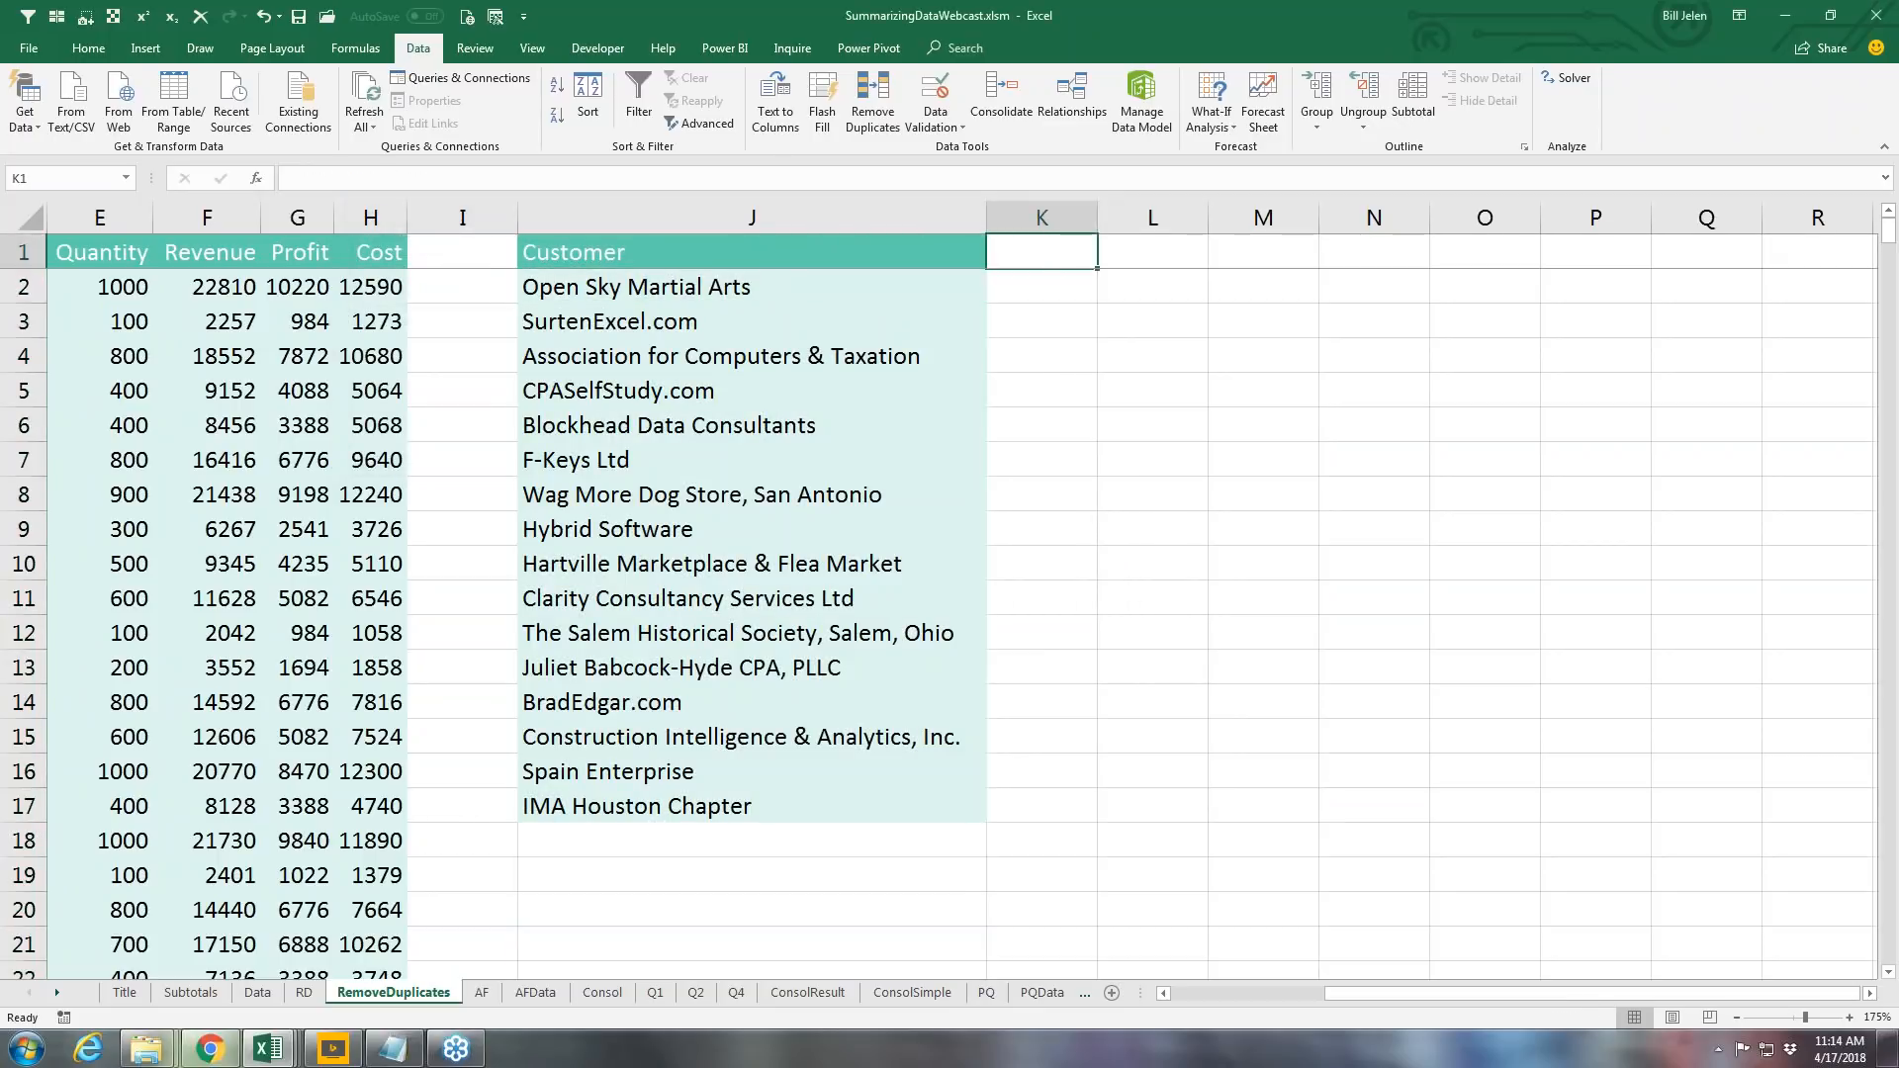
pyautogui.press('Left')
pyautogui.press('Left')
pyautogui.press('Left')
pyautogui.press('Left')
pyautogui.press('Left')
pyautogui.press('Left')
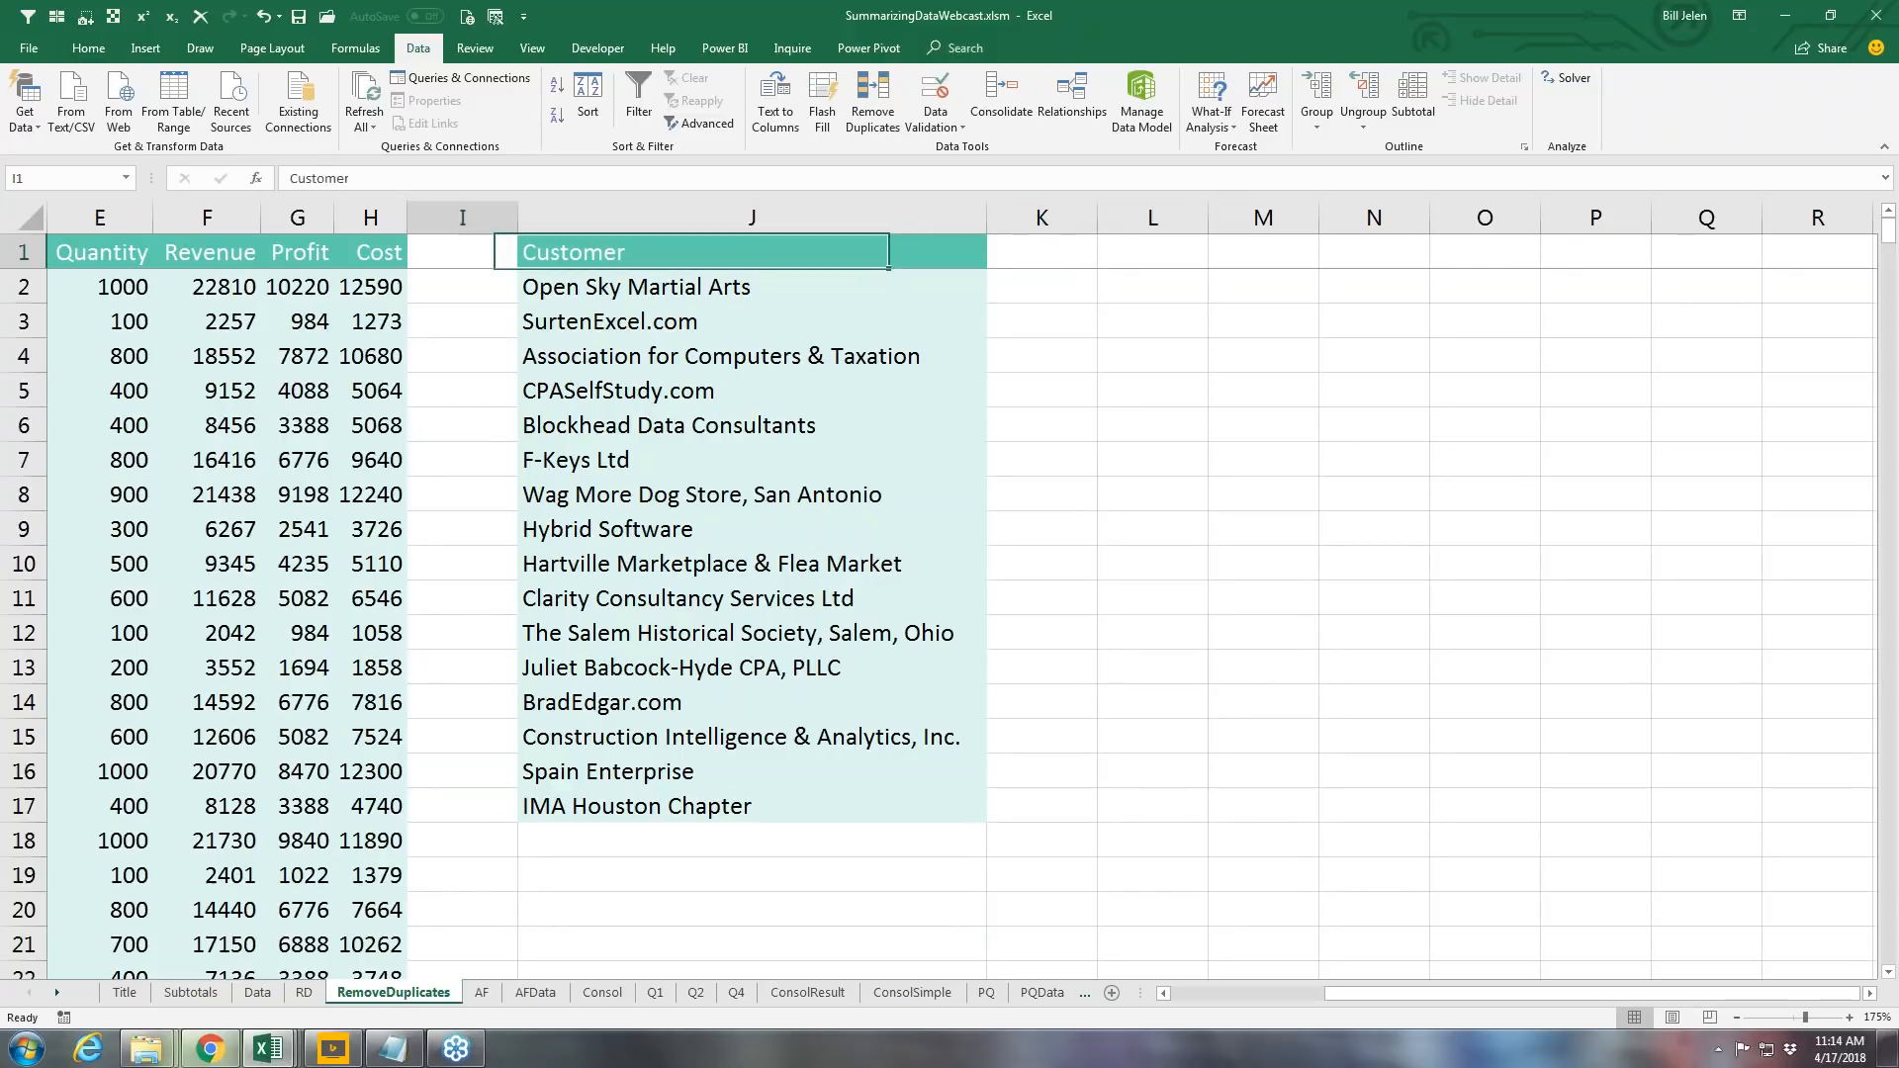
pyautogui.hotkey('shift', 'Right')
pyautogui.hotkey('shift', 'Right')
pyautogui.hotkey('shift', 'Right')
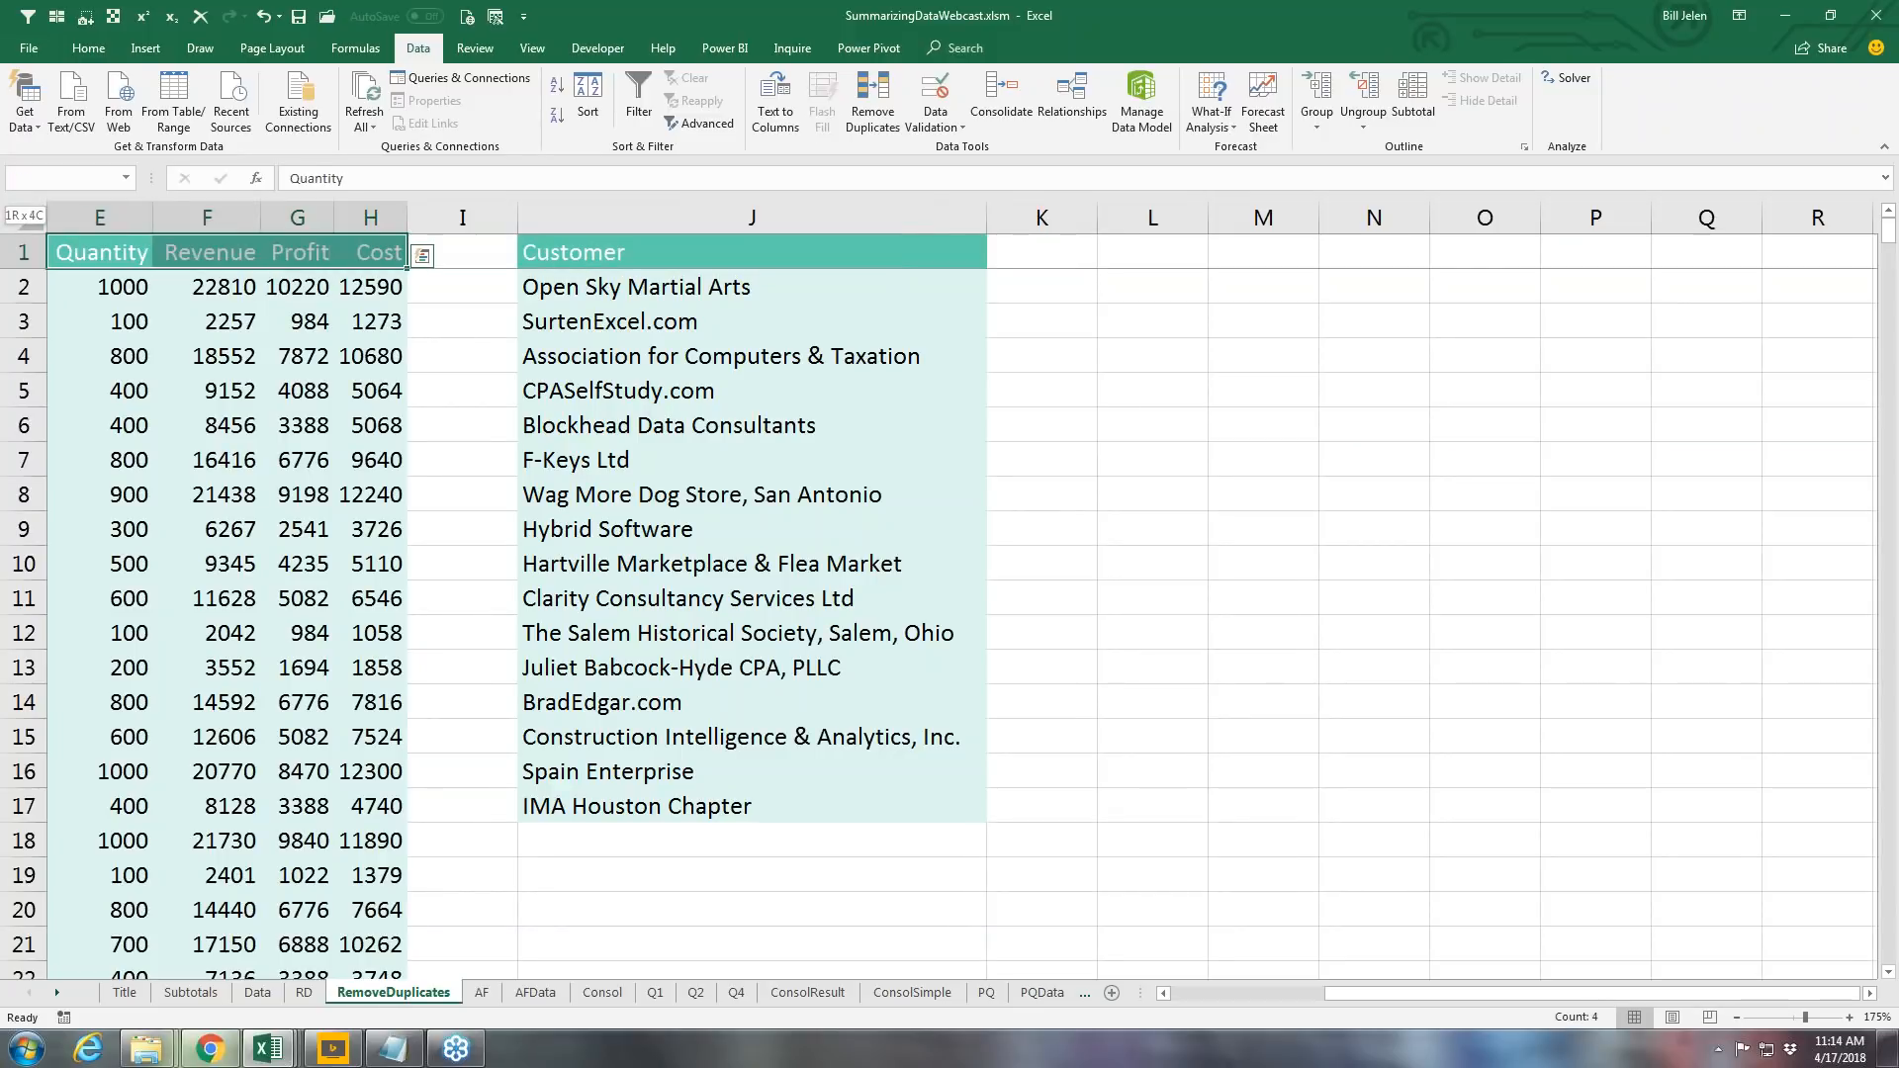
pyautogui.hotkey('ctrl', 'c')
pyautogui.press('Right')
pyautogui.press('Right')
pyautogui.press('Right')
pyautogui.press('Right')
pyautogui.press('Right')
pyautogui.press('Right')
pyautogui.press('Right')
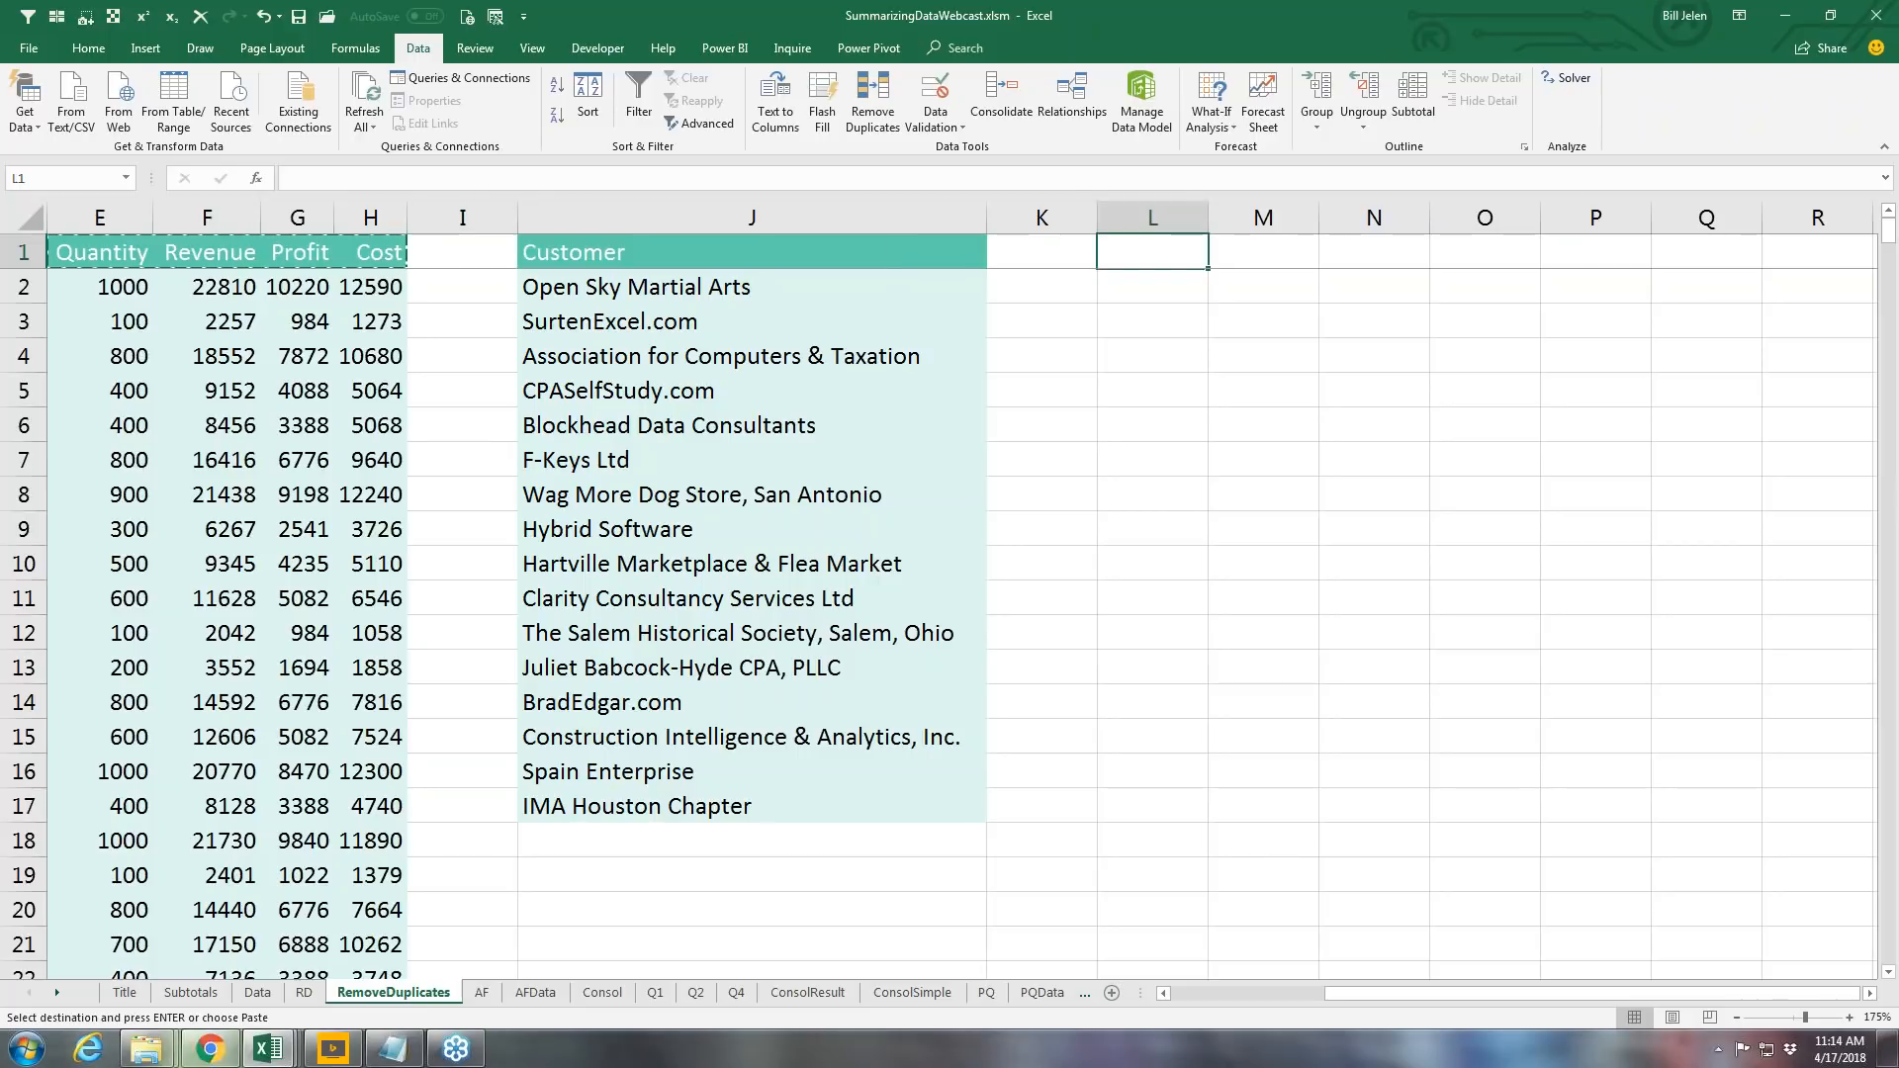
pyautogui.press('Left')
pyautogui.hotkey('ctrl', 'v')
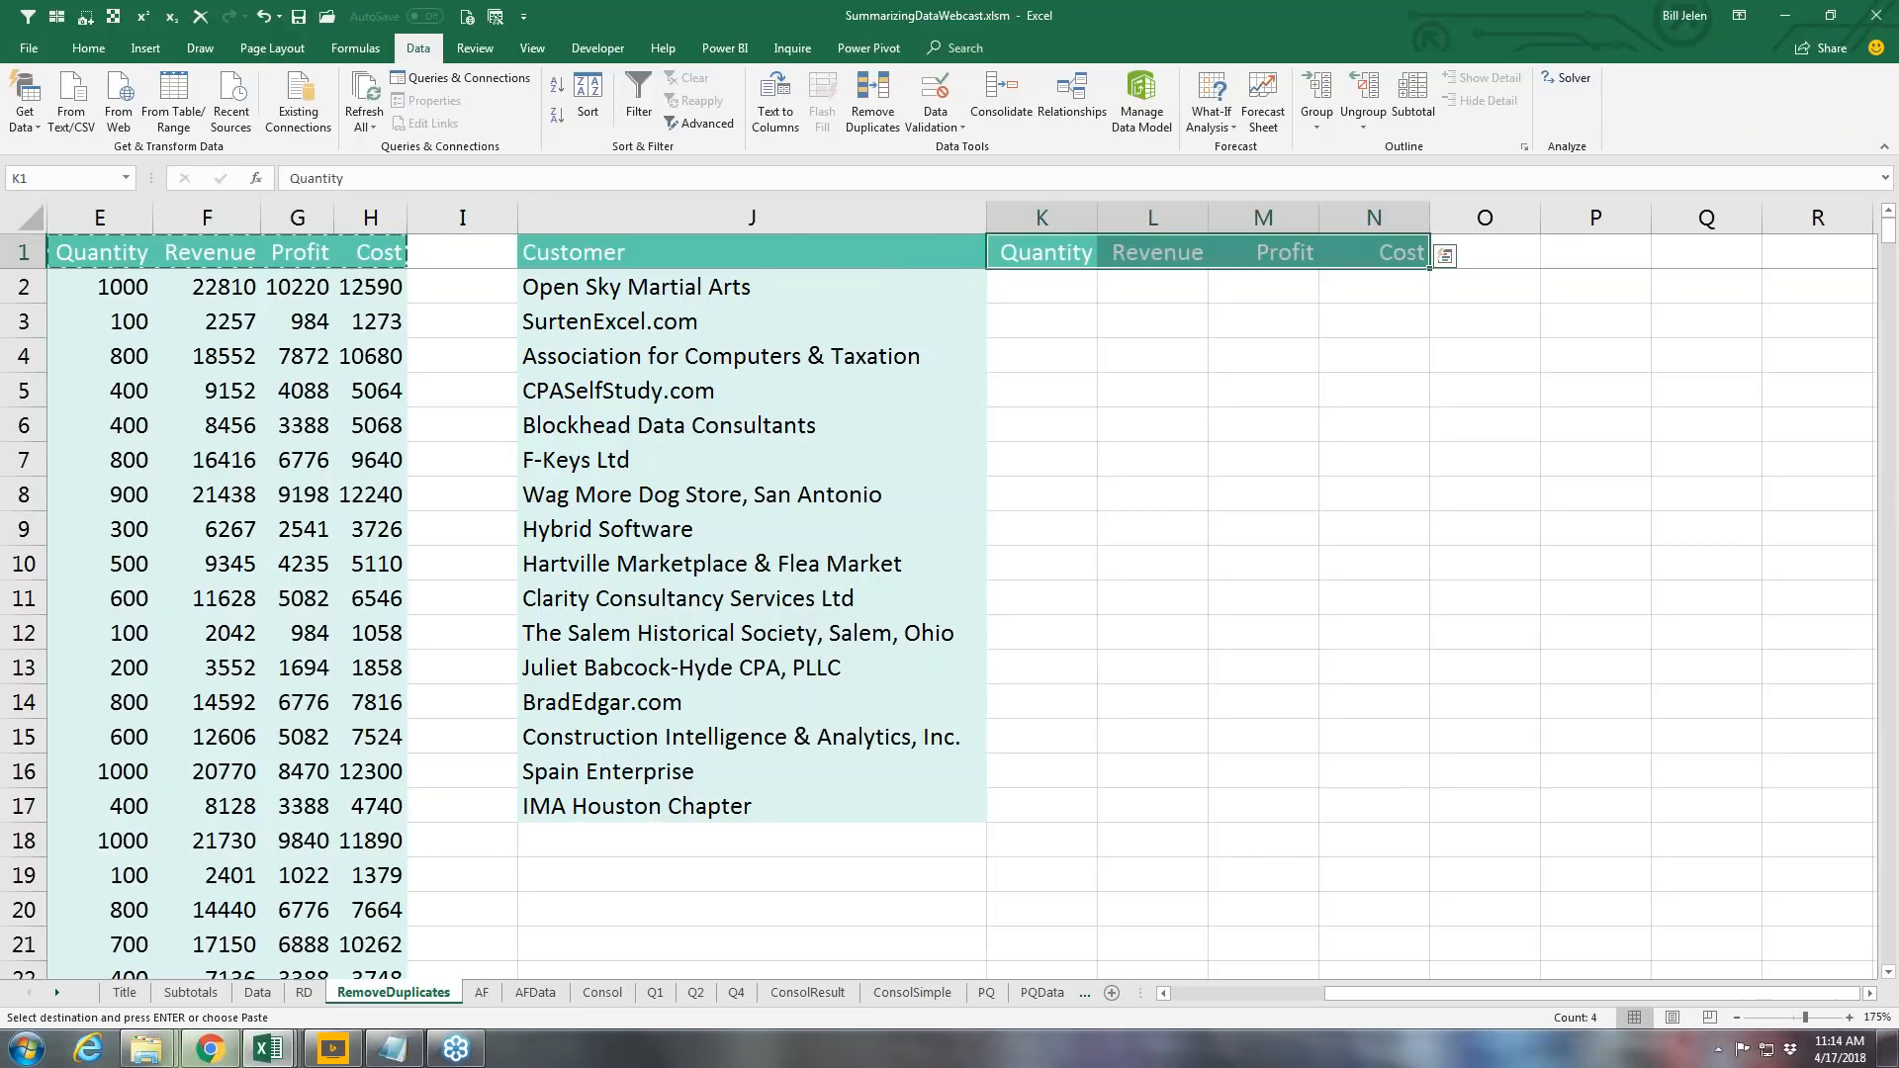
pyautogui.moveTo(1098, 217); pyautogui.dragTo(1148, 216)
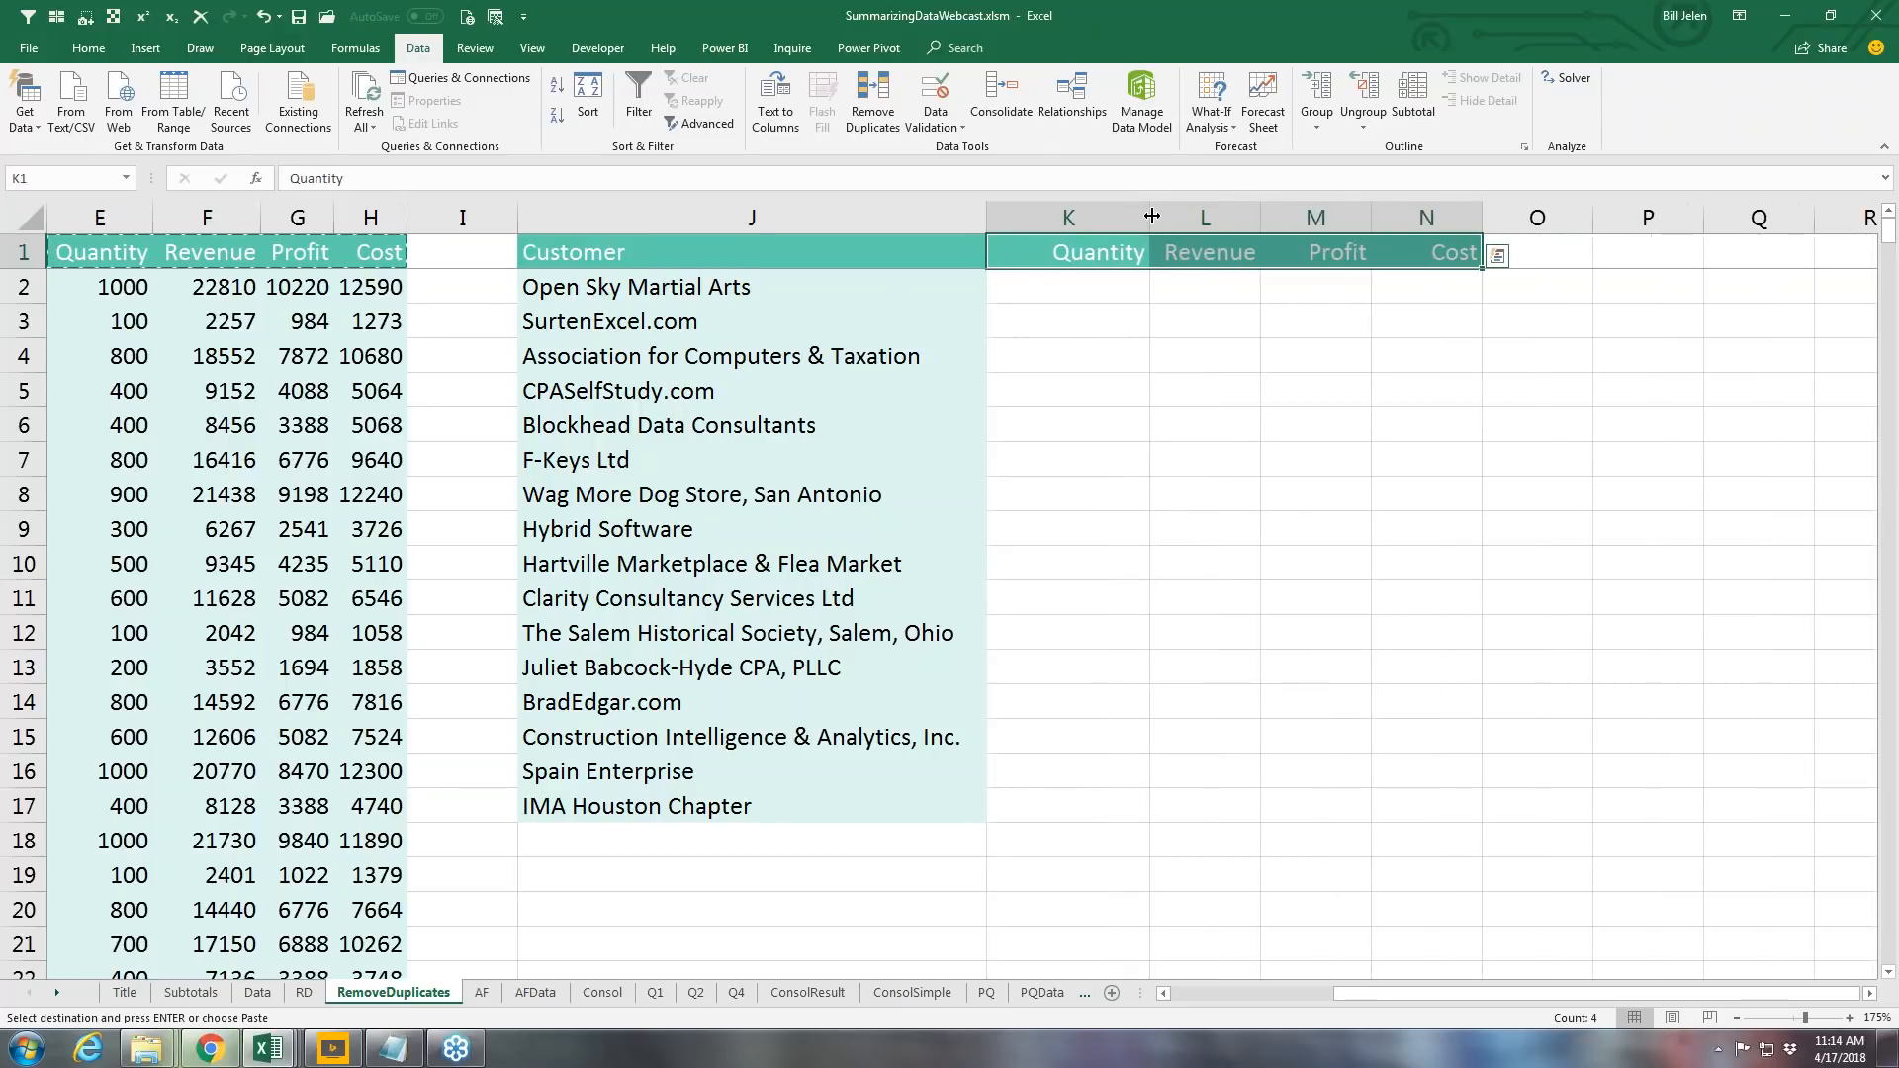
# Step: Start a SUMIFS formula in K2 with the row-locked Quantity range E$2:E$564 as its sum range
pyautogui.click(1095, 288)
pyautogui.write('=SUMIFS(')
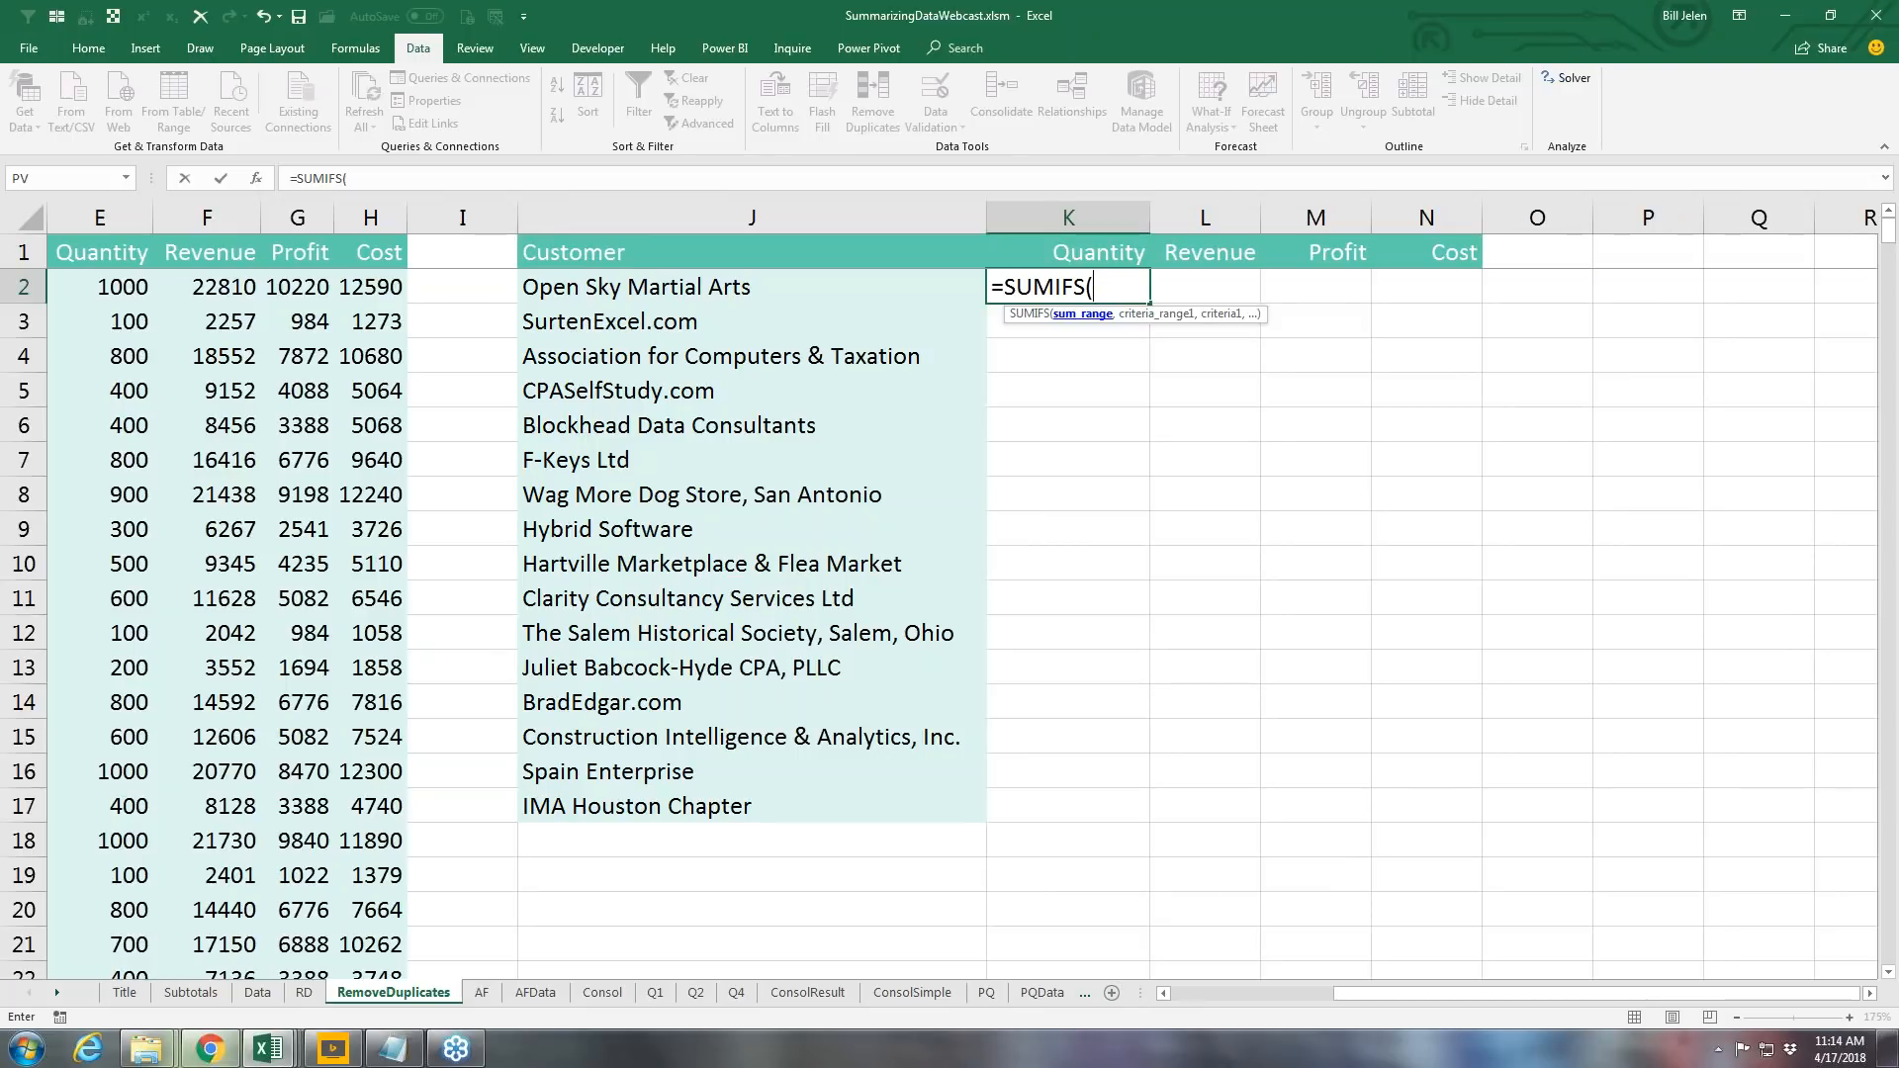
pyautogui.press('Left')
pyautogui.press('Left')
pyautogui.press('Left')
pyautogui.press('Left')
pyautogui.press('Left')
pyautogui.press('Left')
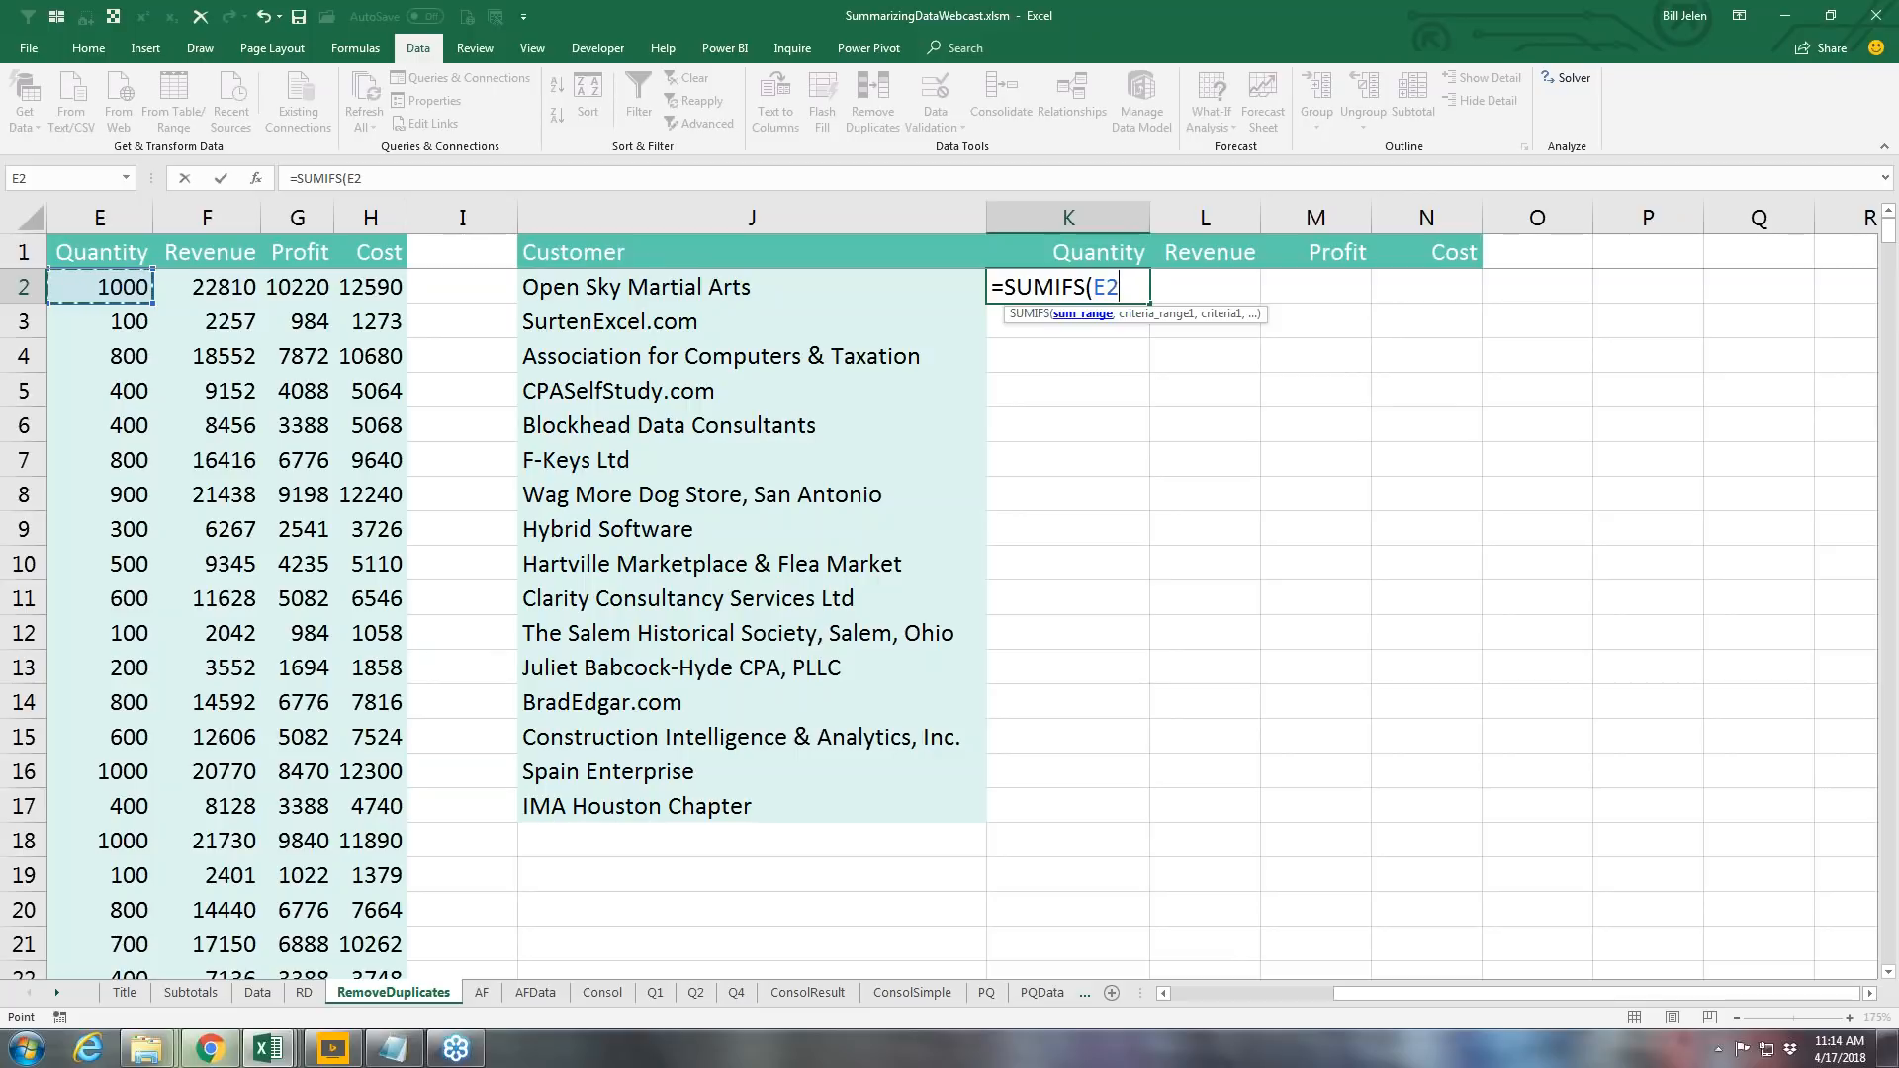
pyautogui.hotkey('ctrl', 'shift', 'Down')
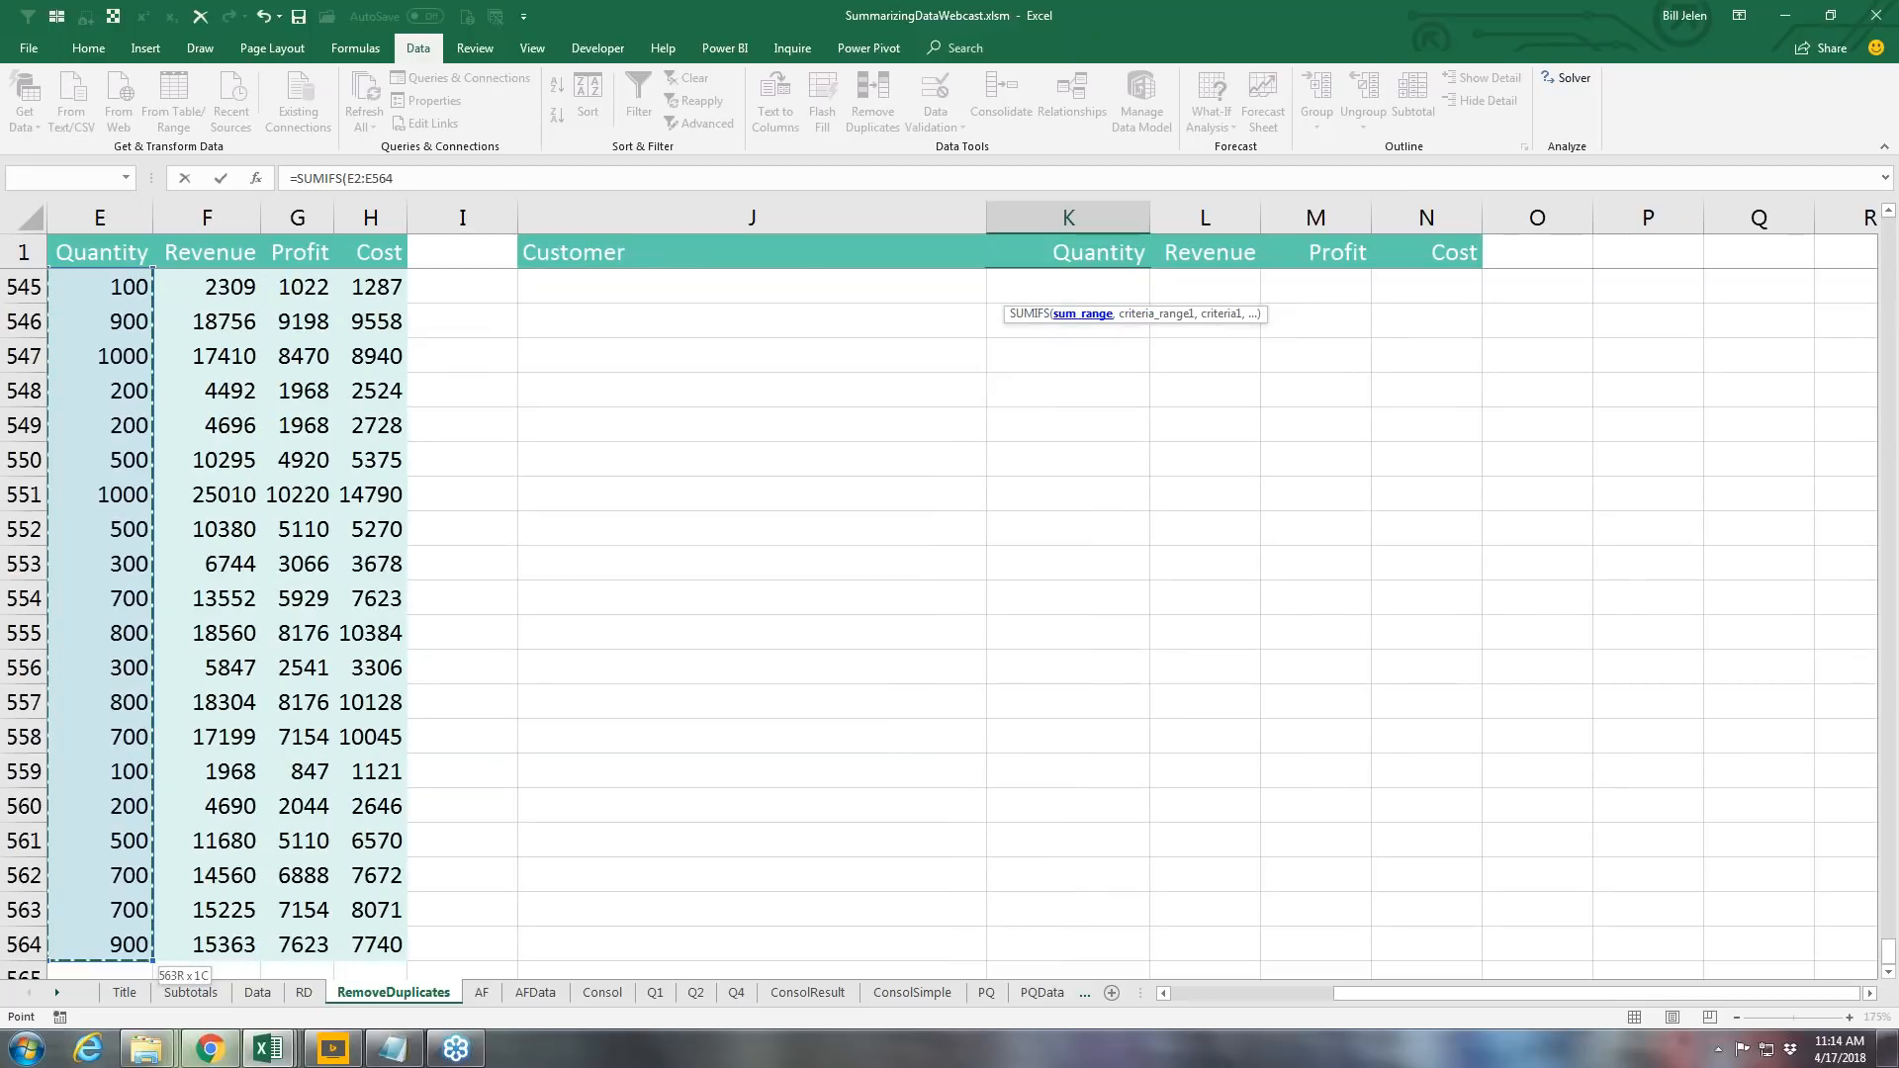
pyautogui.hotkey('ctrl', 'BackSpace')
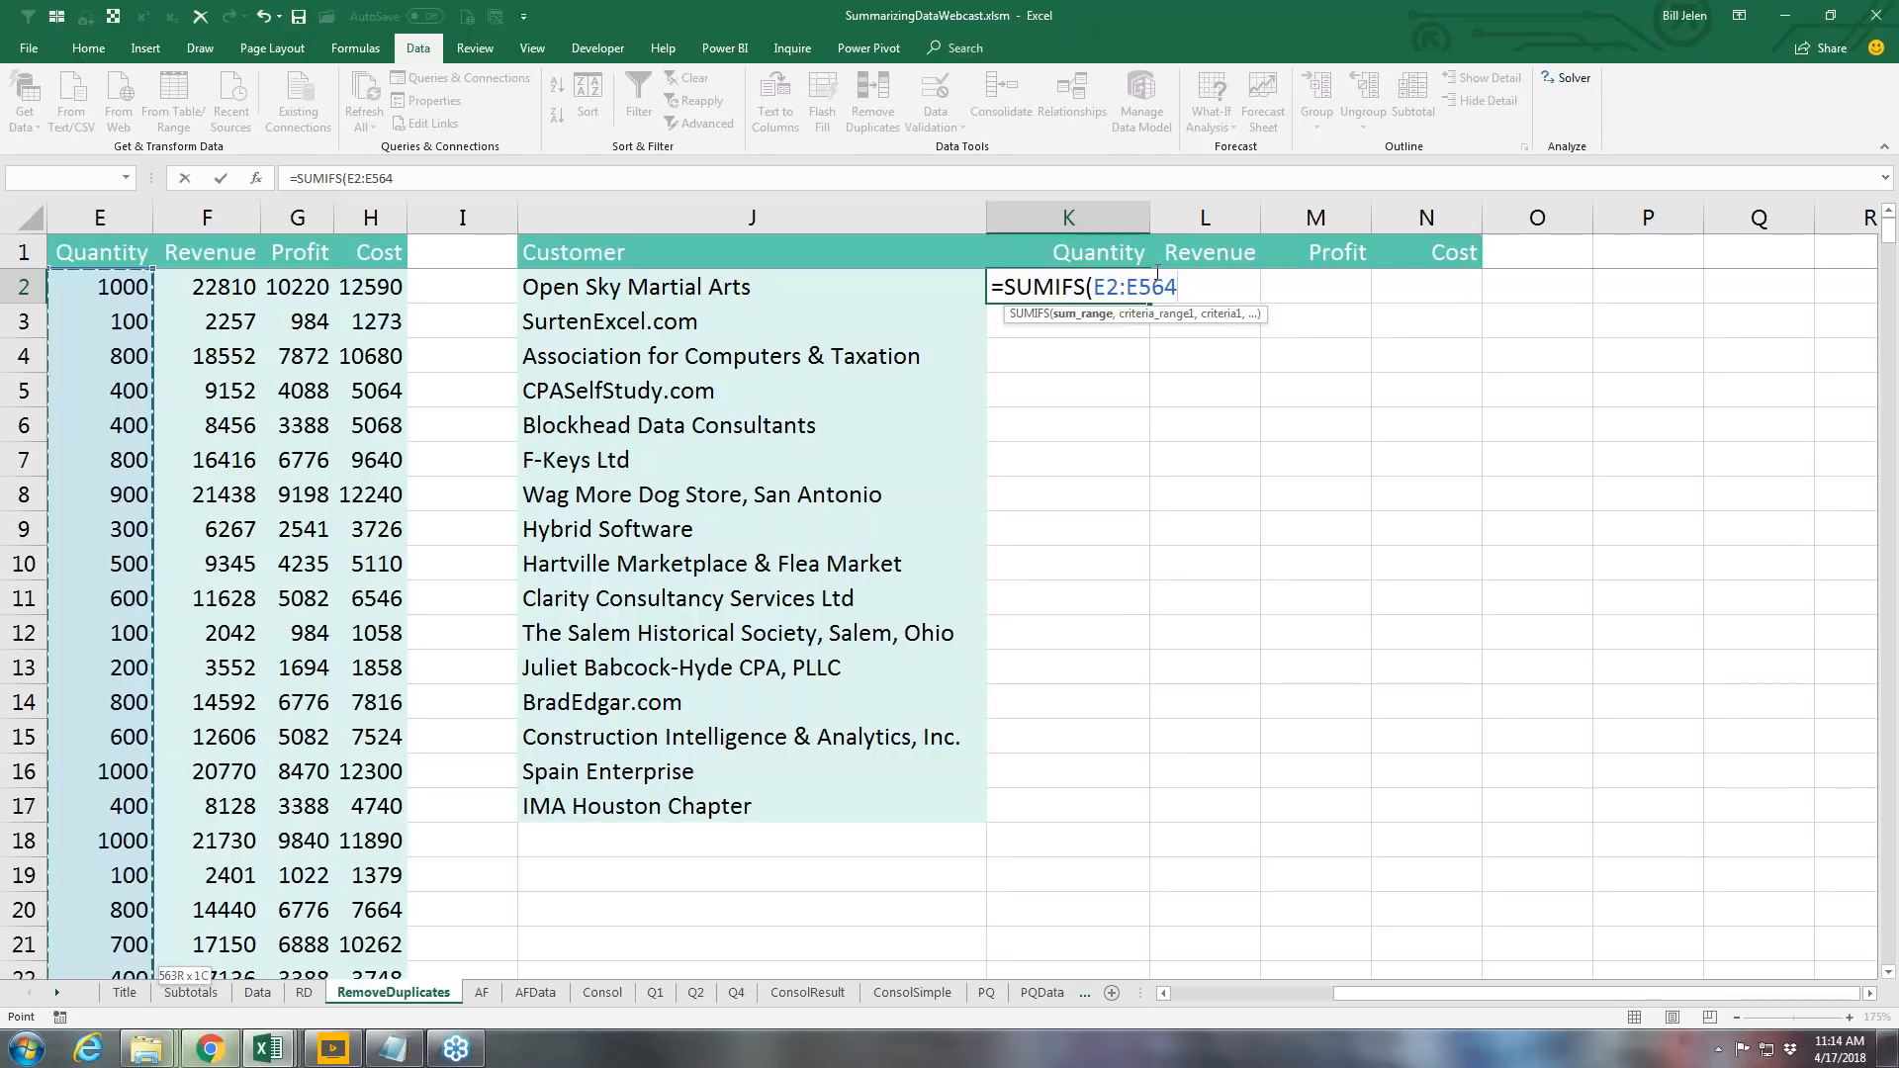
pyautogui.press('F4')
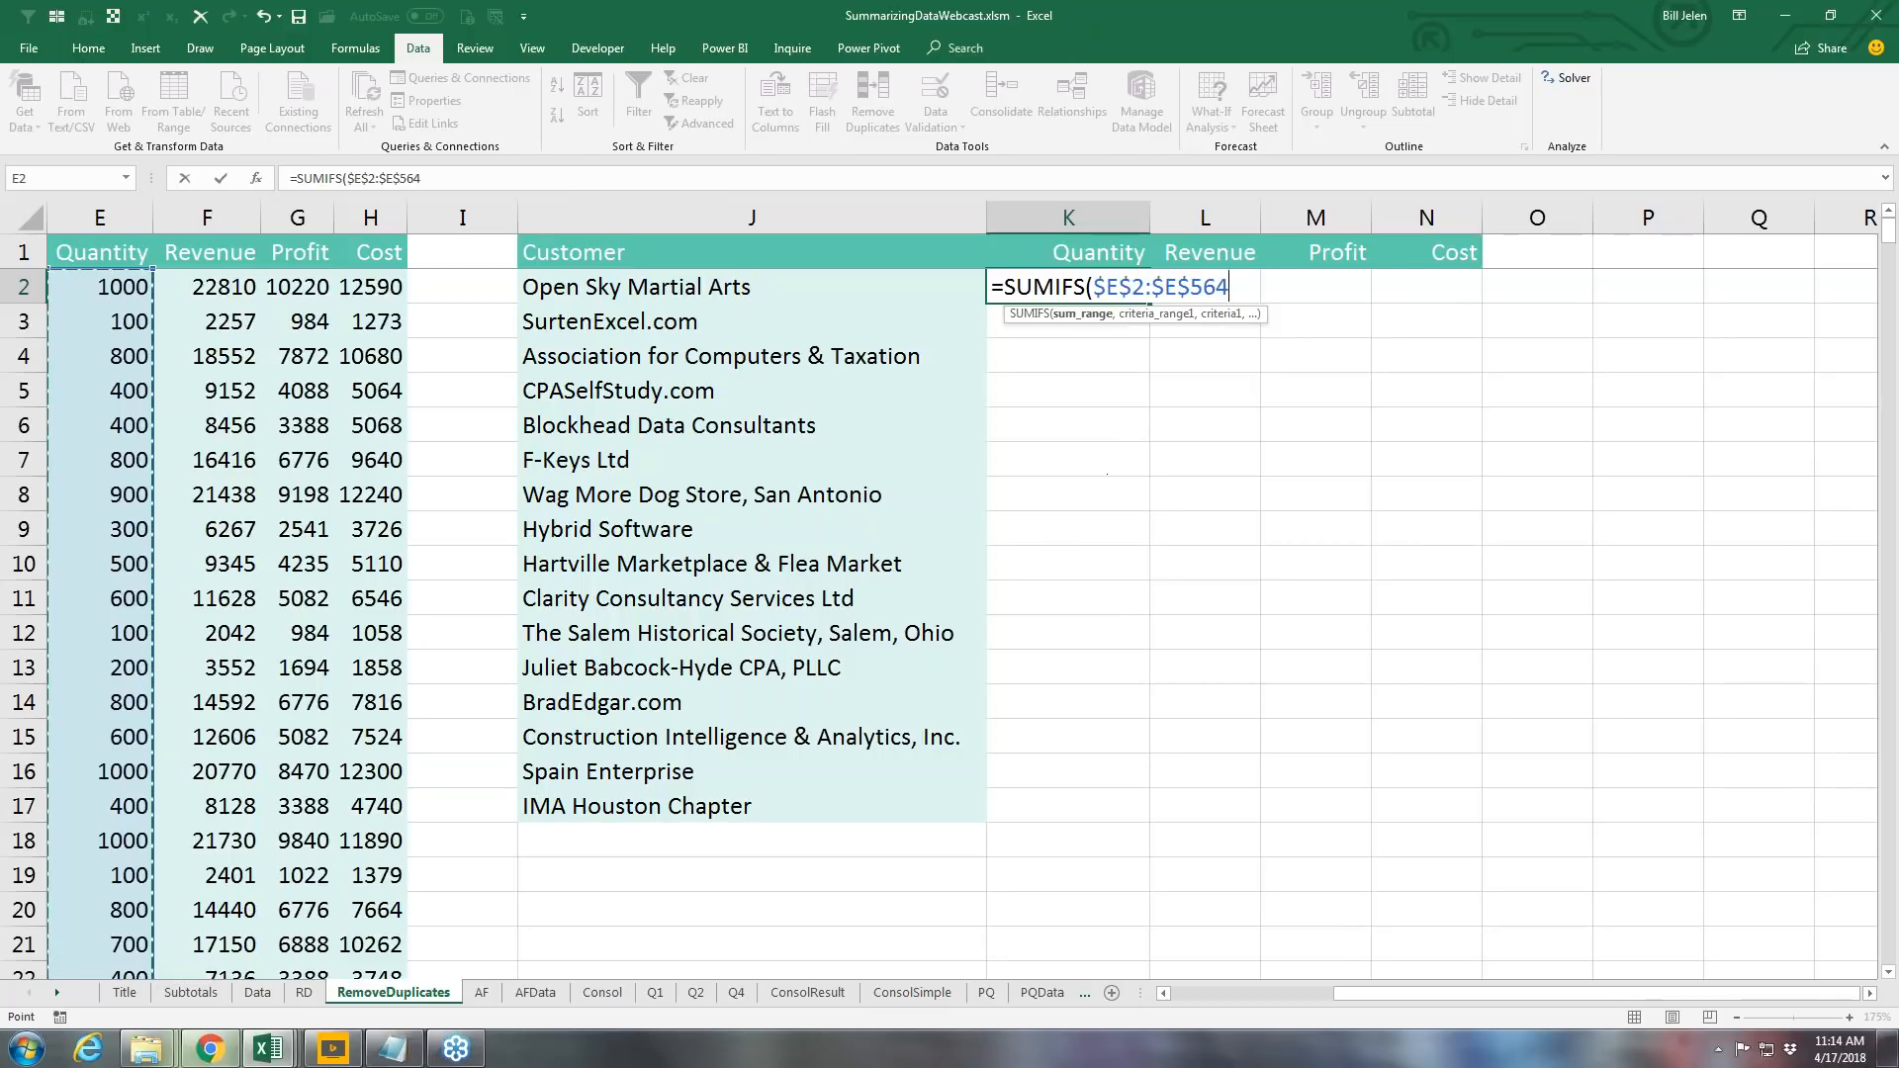
pyautogui.press('F4')
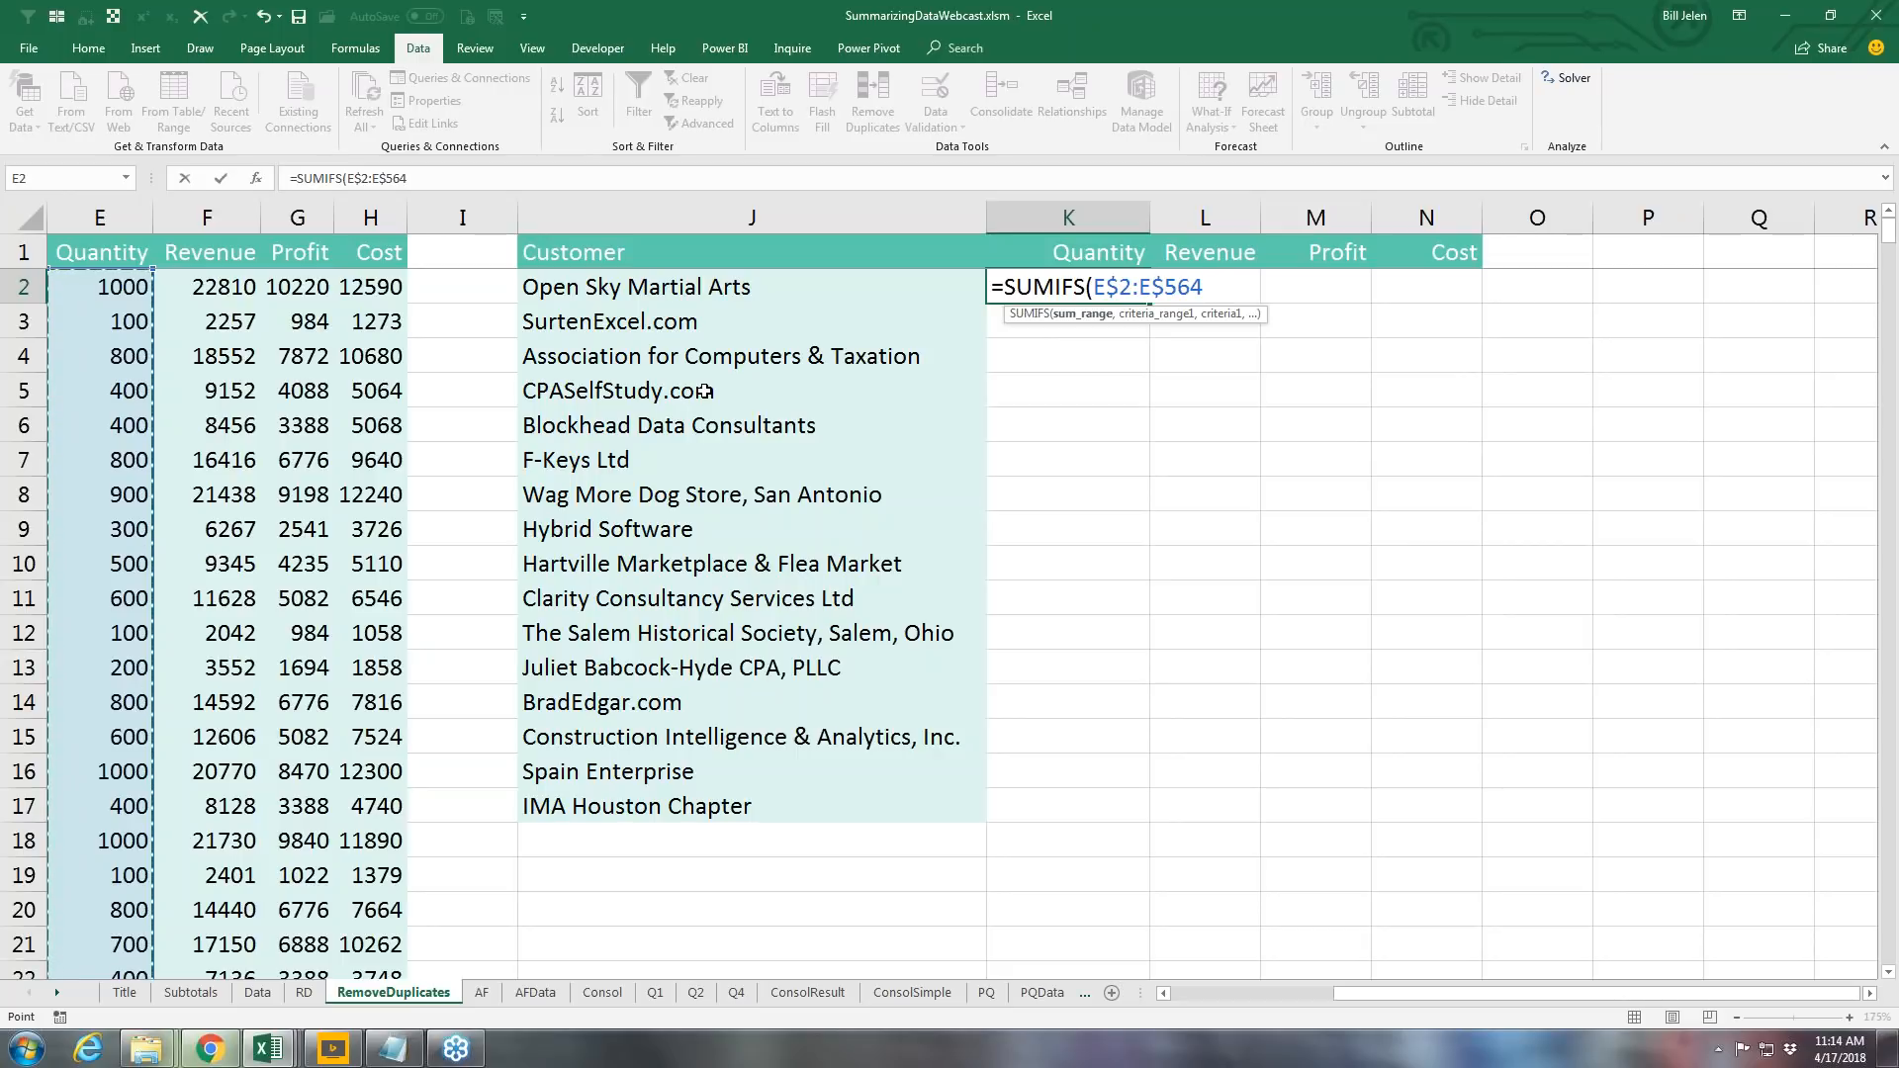
# Step: Add the fully absolute Customer range $D$2:$D$564 as the criteria range of the SUMIFS formula in K2
pyautogui.write(',')
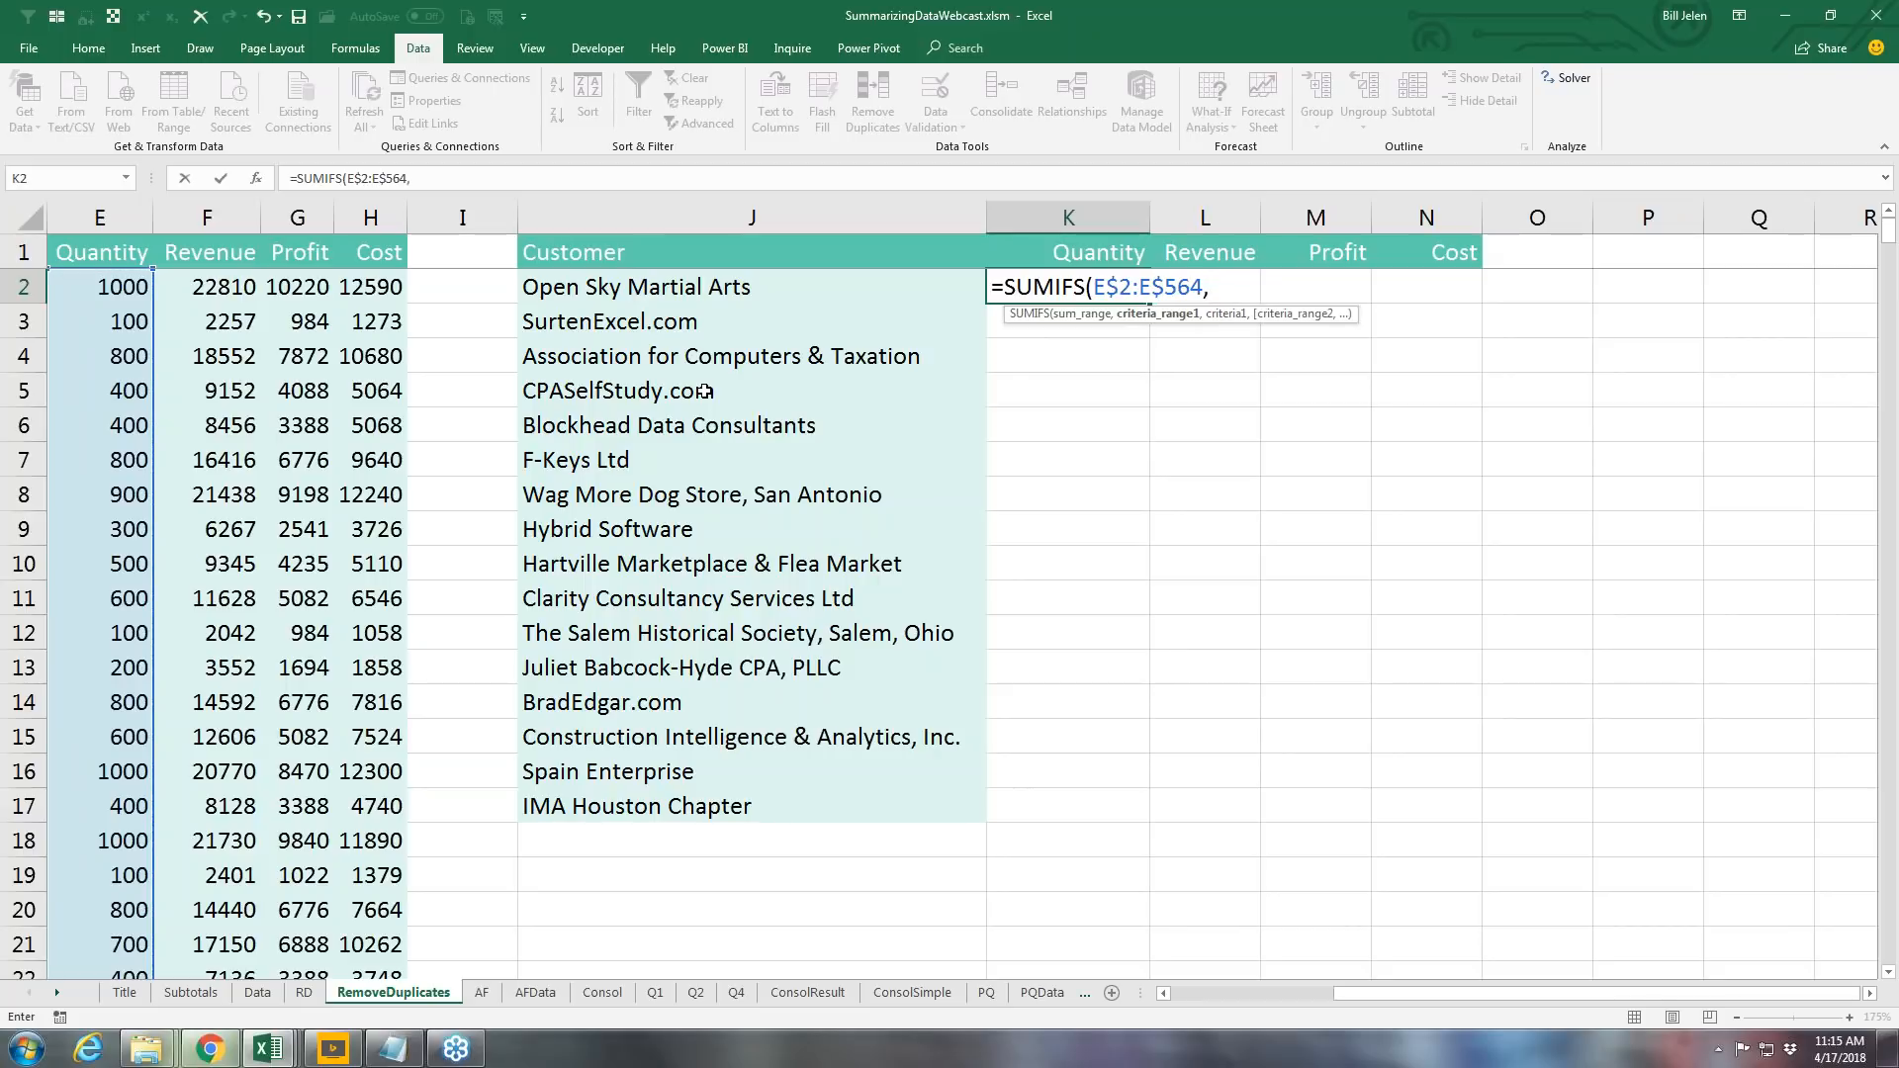
pyautogui.press('Left')
pyautogui.press('Left')
pyautogui.press('Left')
pyautogui.press('Left')
pyautogui.press('Left')
pyautogui.press('Left')
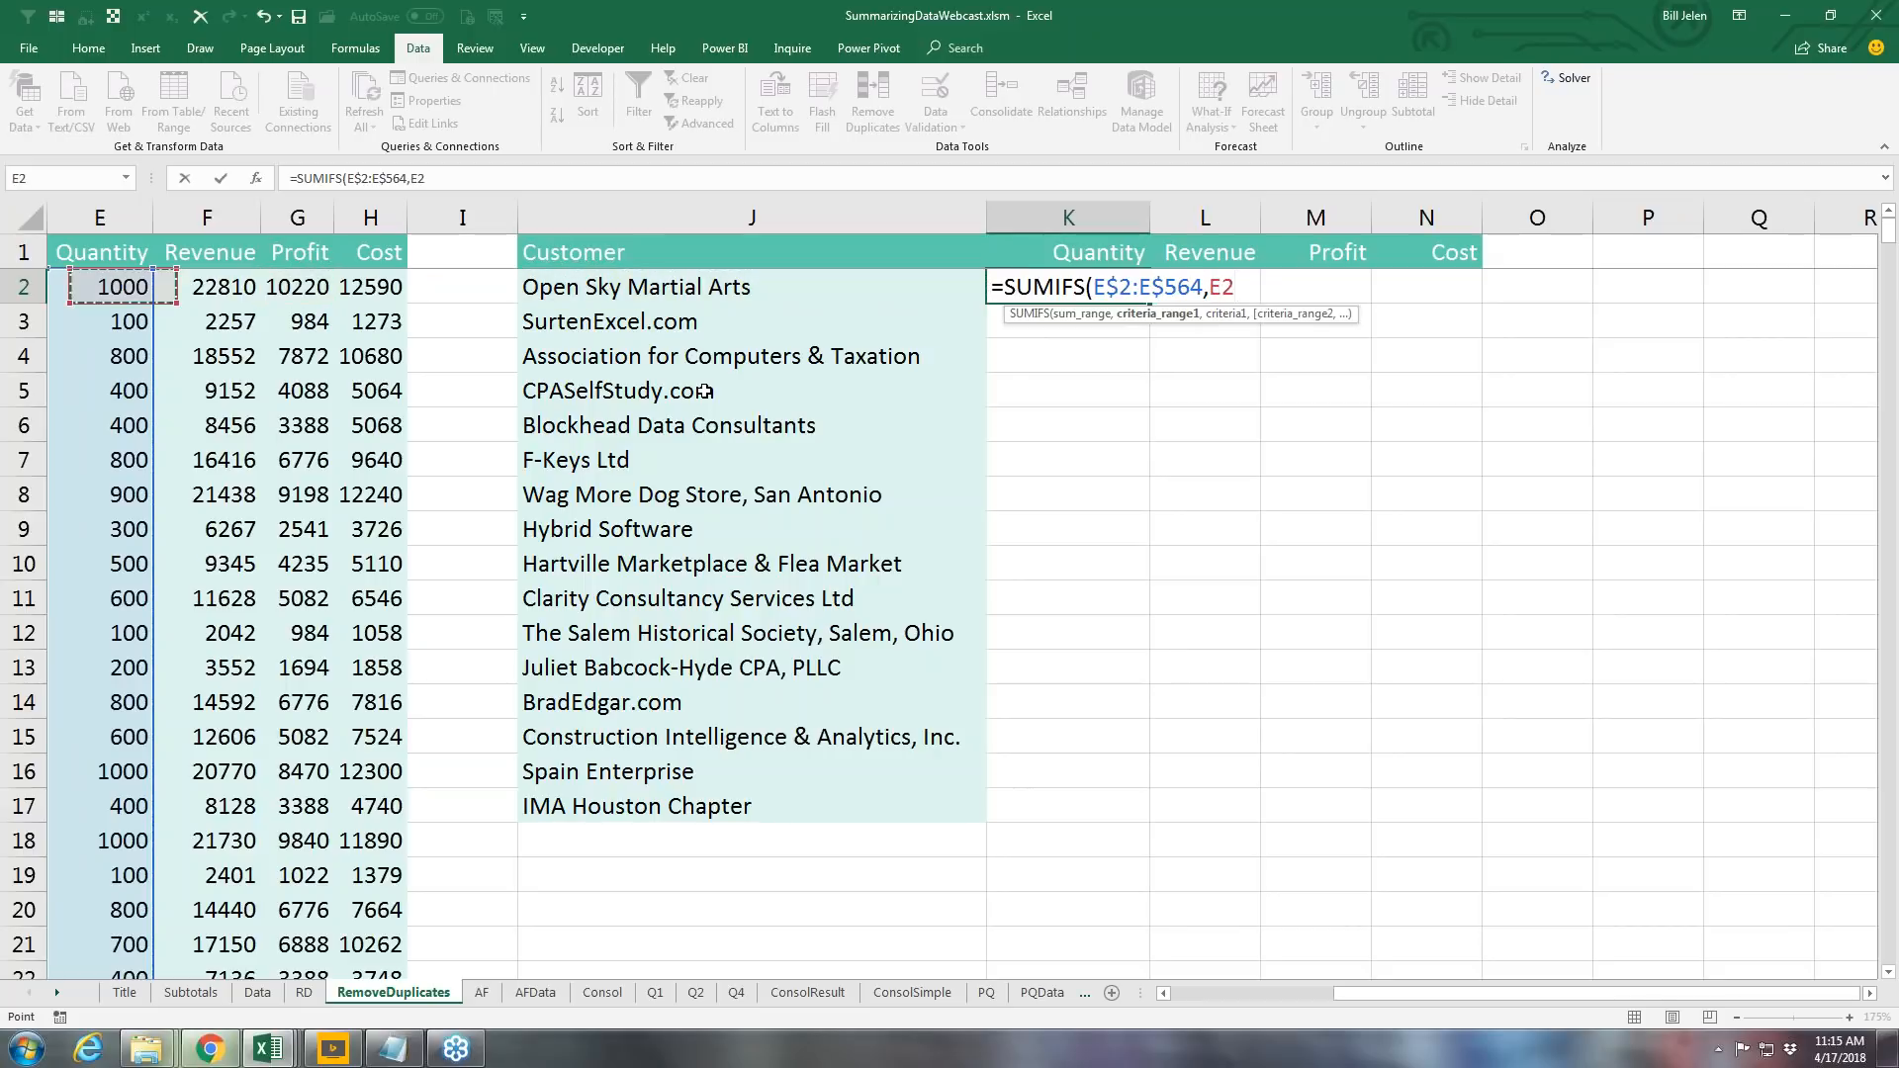
pyautogui.press('Left')
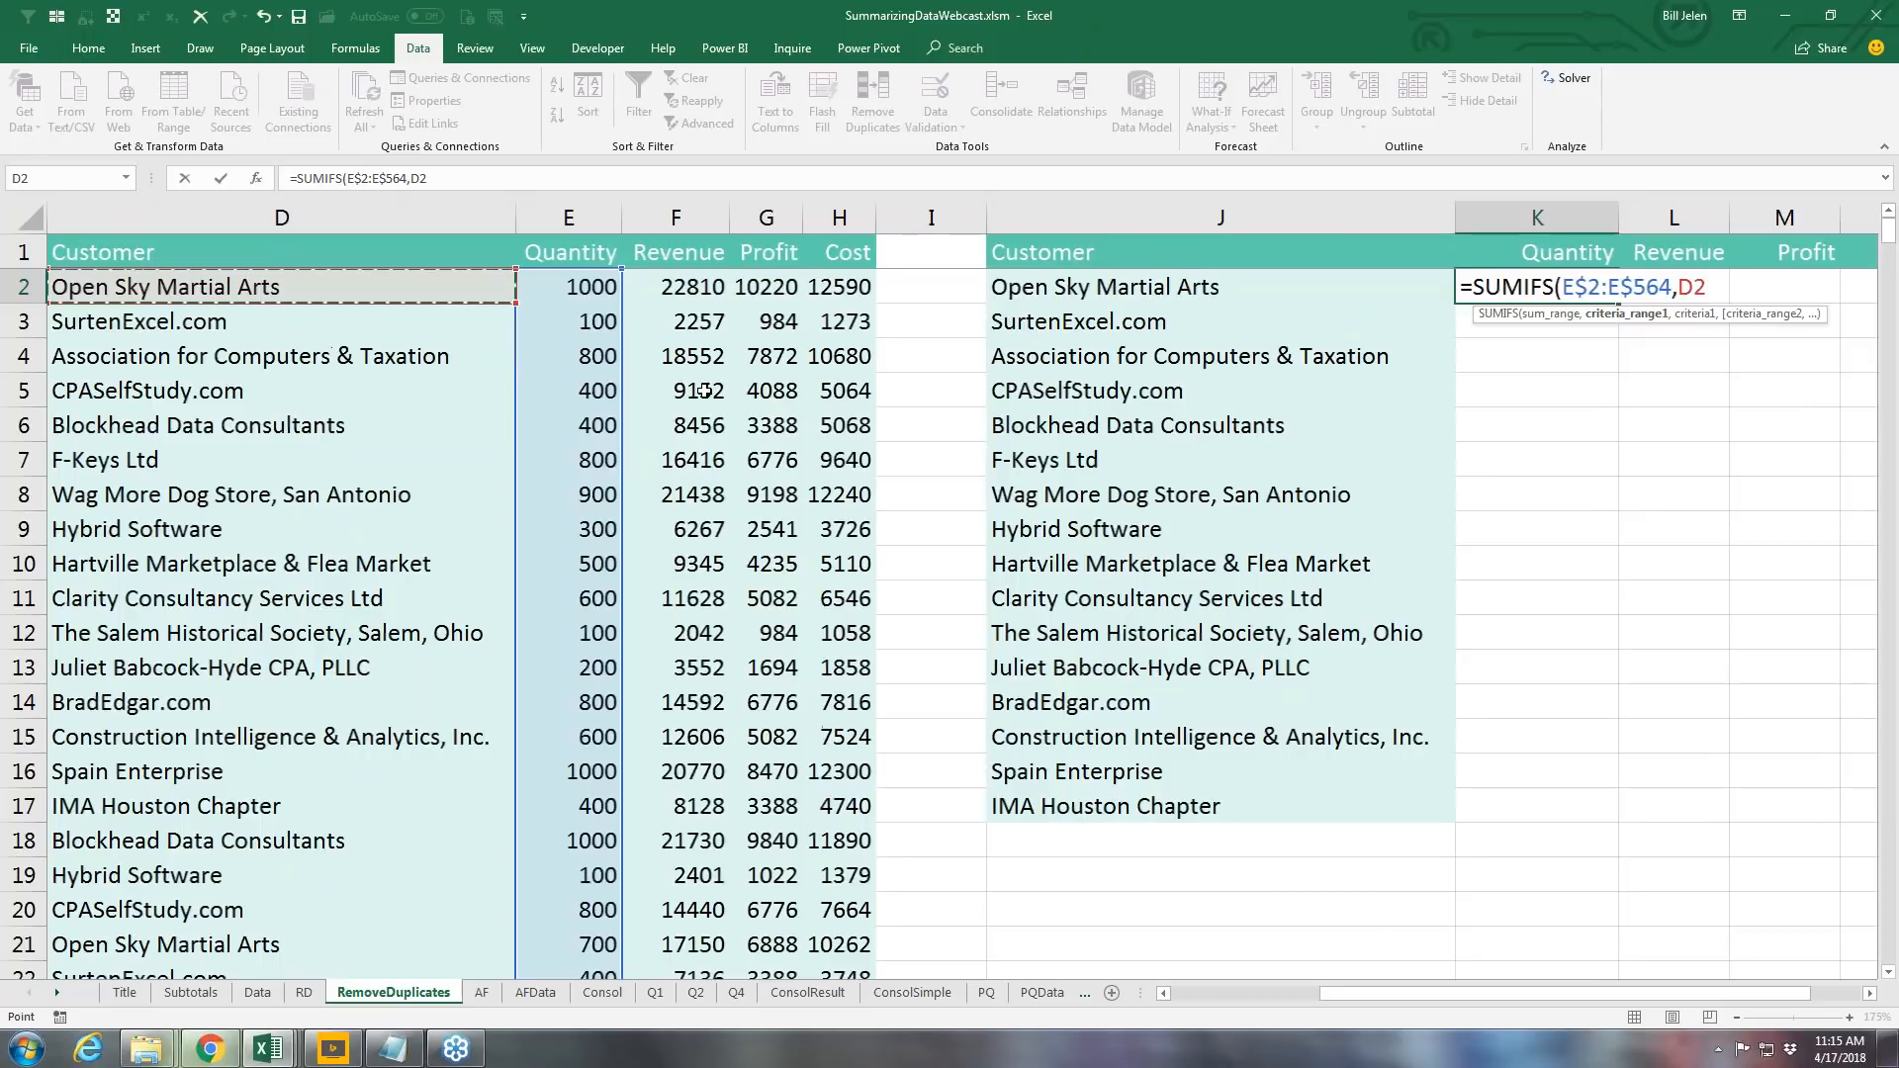
pyautogui.hotkey('ctrl', 'shift', 'Down')
pyautogui.hotkey('ctrl', 'BackSpace')
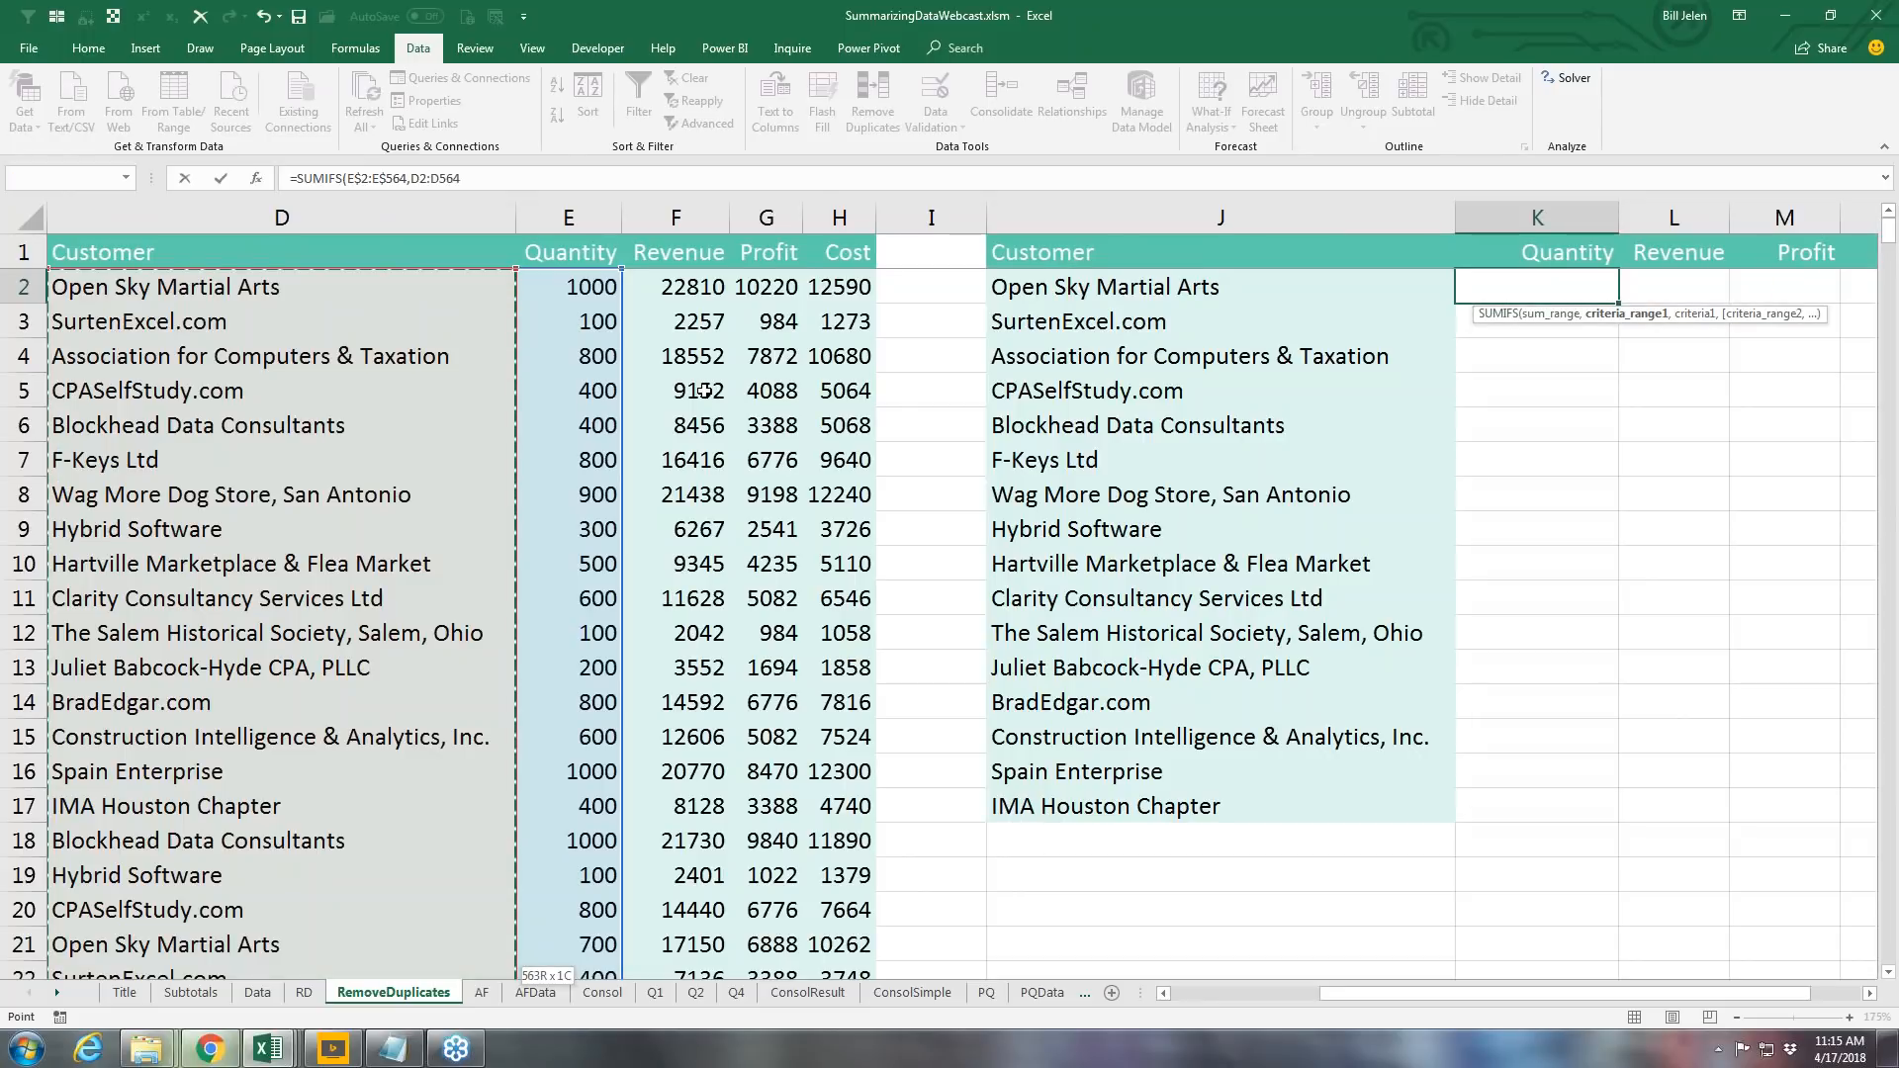
pyautogui.press('F4')
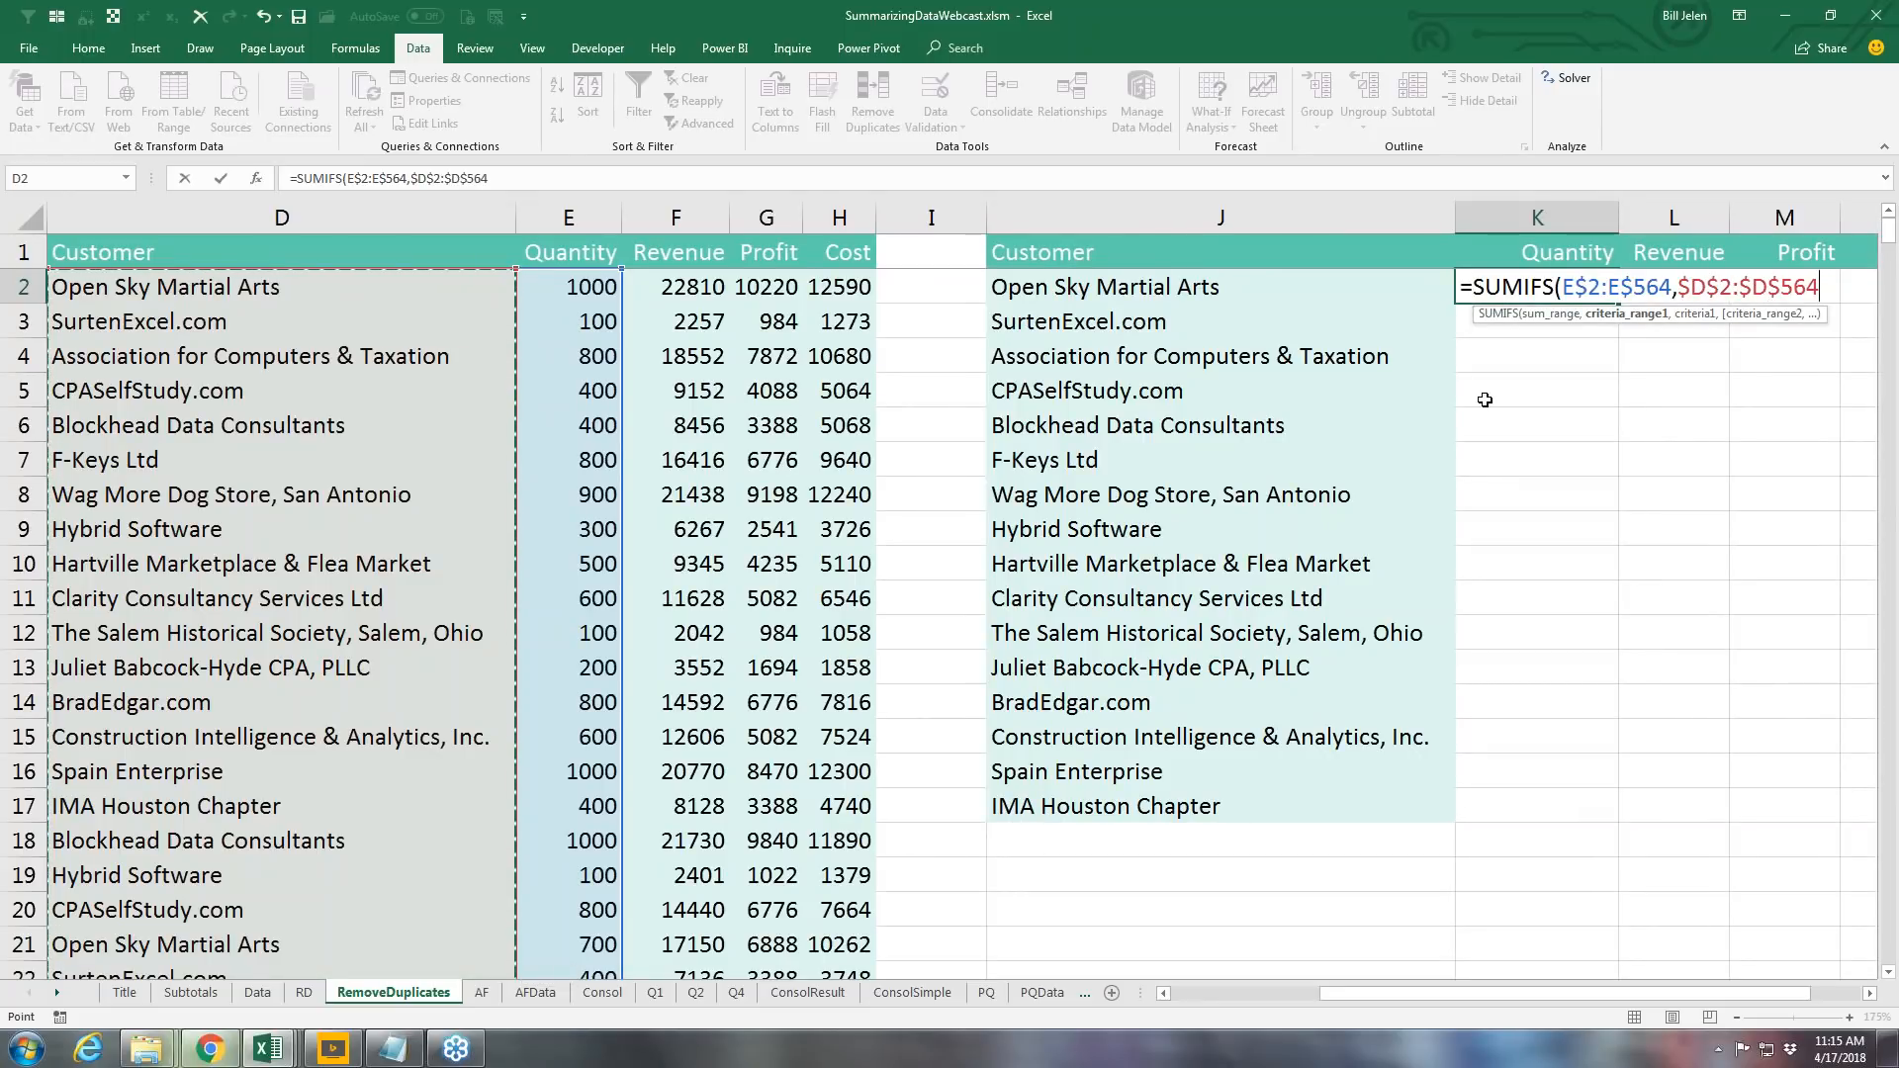
# Step: Add the column-locked $J2 customer as the SUMIFS criterion and complete the formula in K2
pyautogui.write(',')
pyautogui.press('Left')
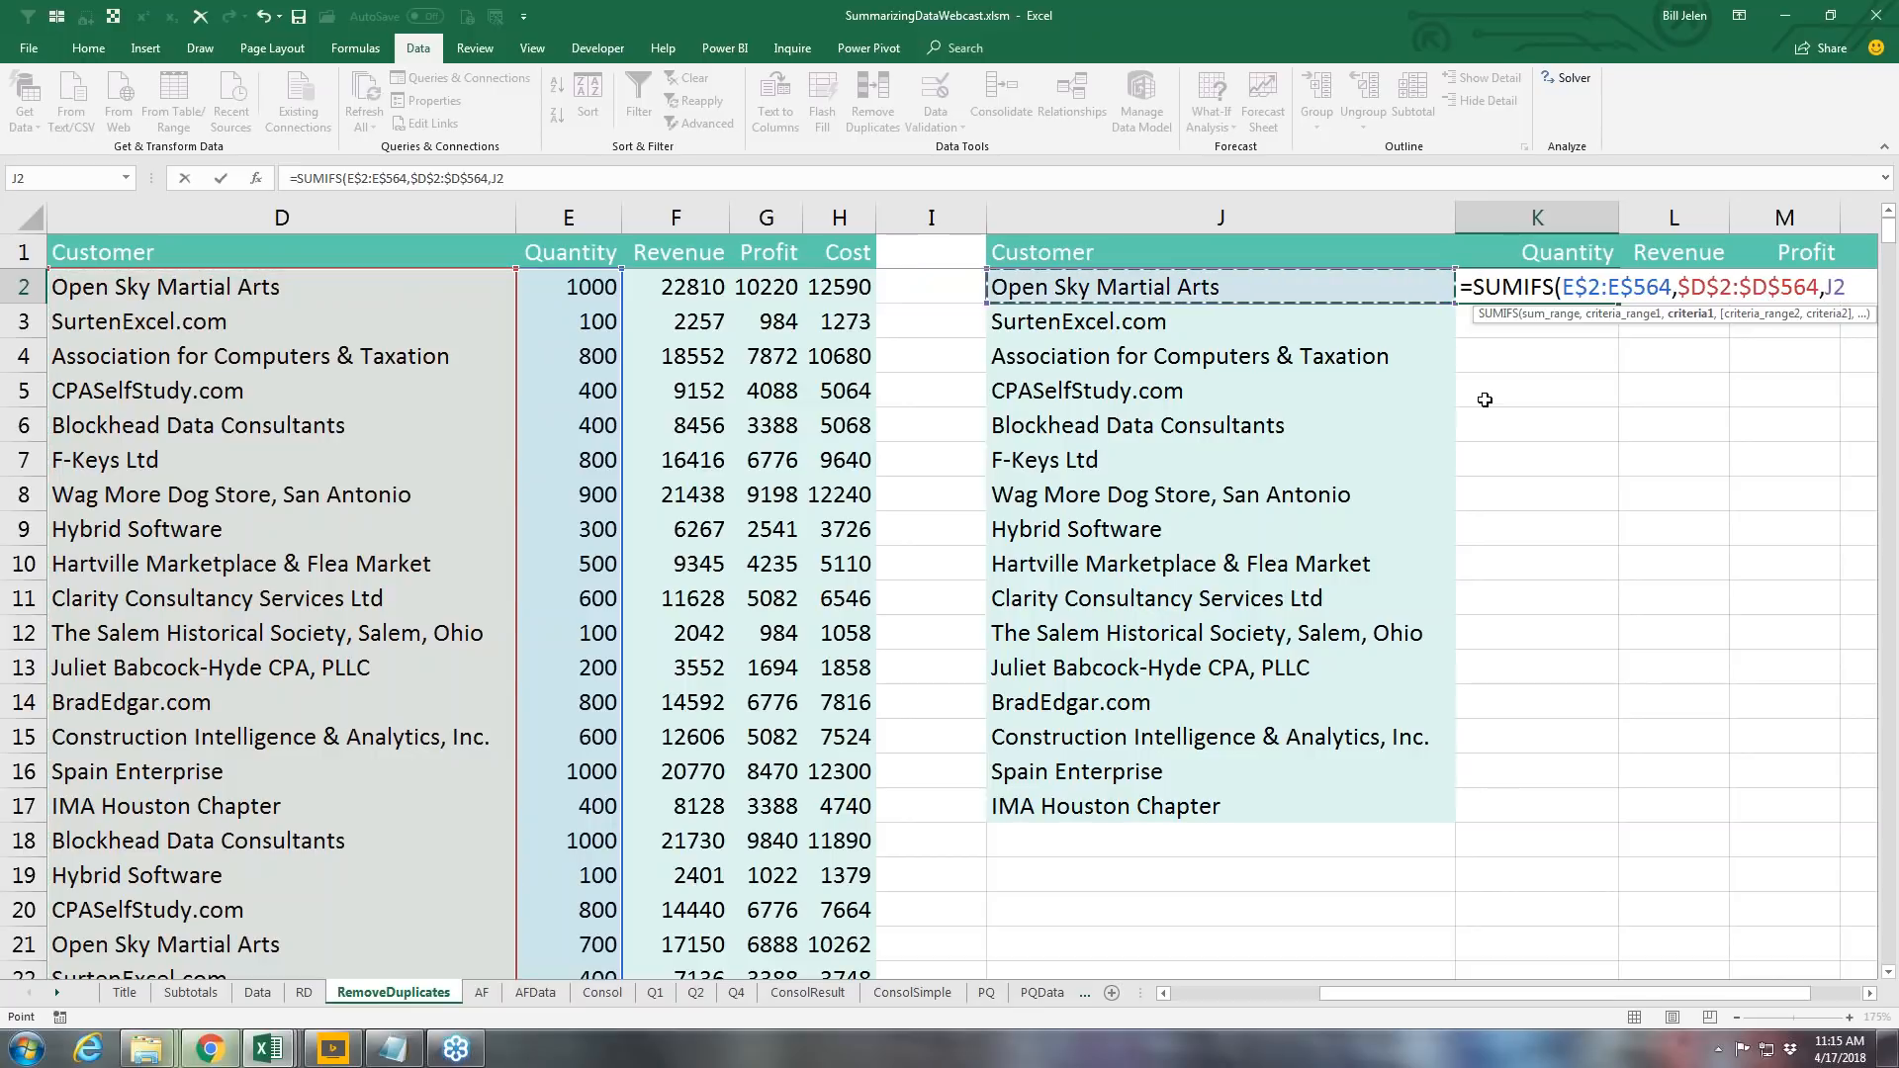
pyautogui.press('F4')
pyautogui.click(1869, 995)
pyautogui.click(1869, 995)
pyautogui.press('F4')
pyautogui.press('F4')
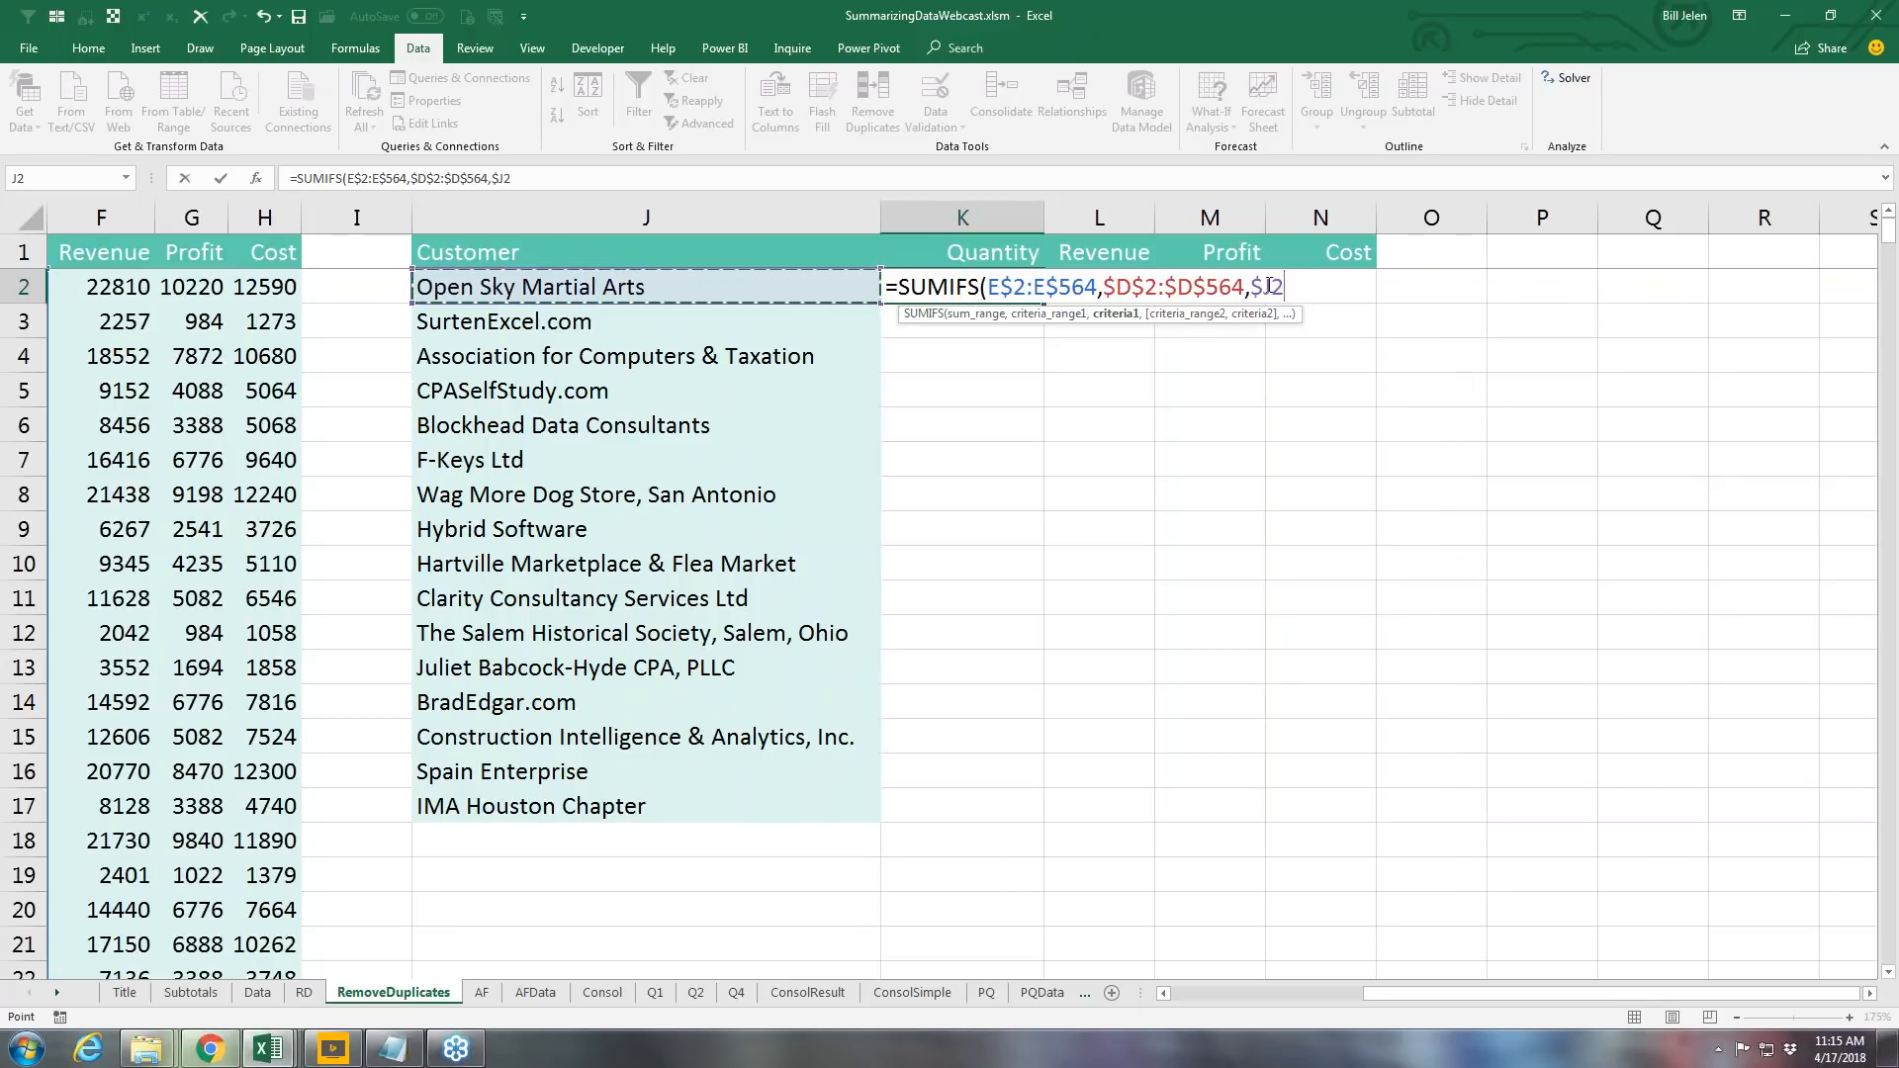
pyautogui.write(')')
pyautogui.hotkey('ctrl', 'Return')
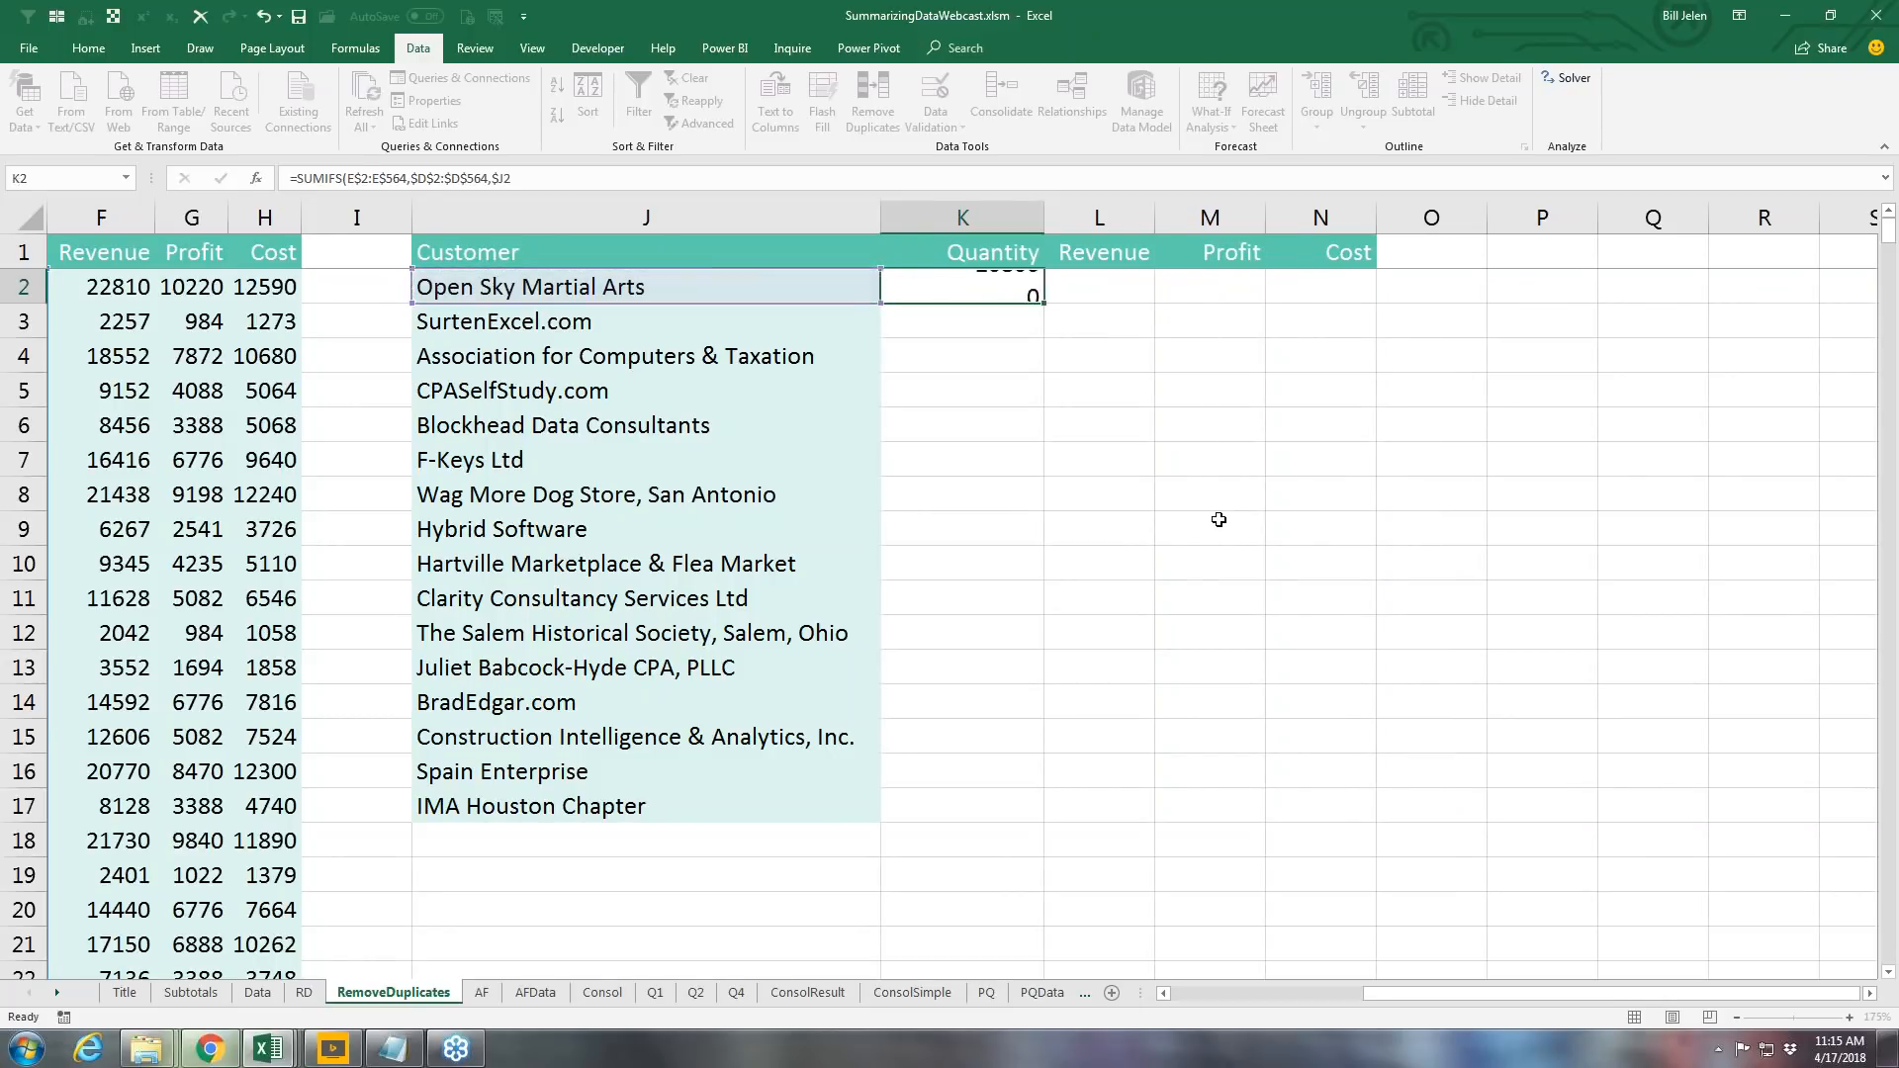
# Step: Copy the SUMIFS formula from K2 across the Revenue, Profit and Cost columns through N2
pyautogui.hotkey('ctrl', 'c')
pyautogui.hotkey('shift', 'Right')
pyautogui.hotkey('shift', 'Right')
pyautogui.hotkey('shift', 'Right')
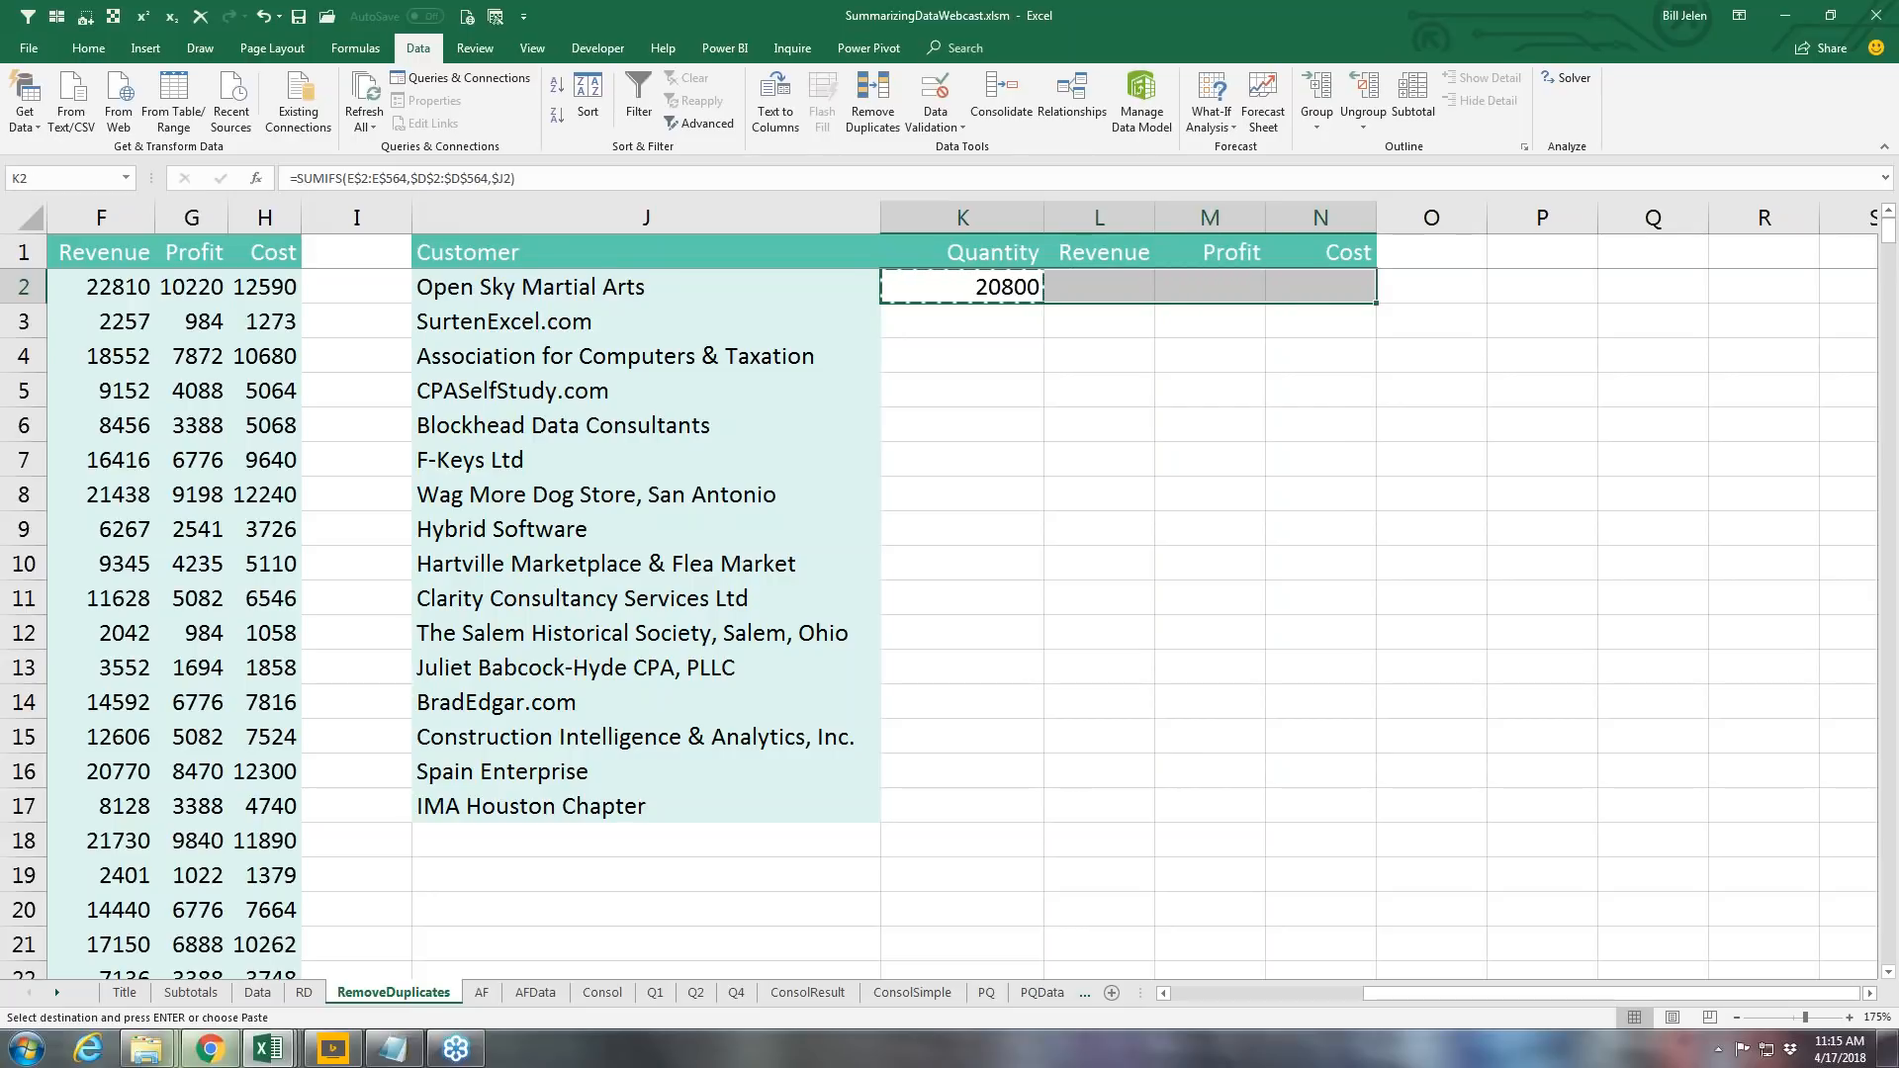
pyautogui.hotkey('ctrl', 'v')
pyautogui.press('Left')
pyautogui.press('Right')
pyautogui.hotkey('shift', 'Right')
pyautogui.hotkey('shift', 'Right')
pyautogui.hotkey('shift', 'Right')
pyautogui.hotkey('ctrl', 'v')
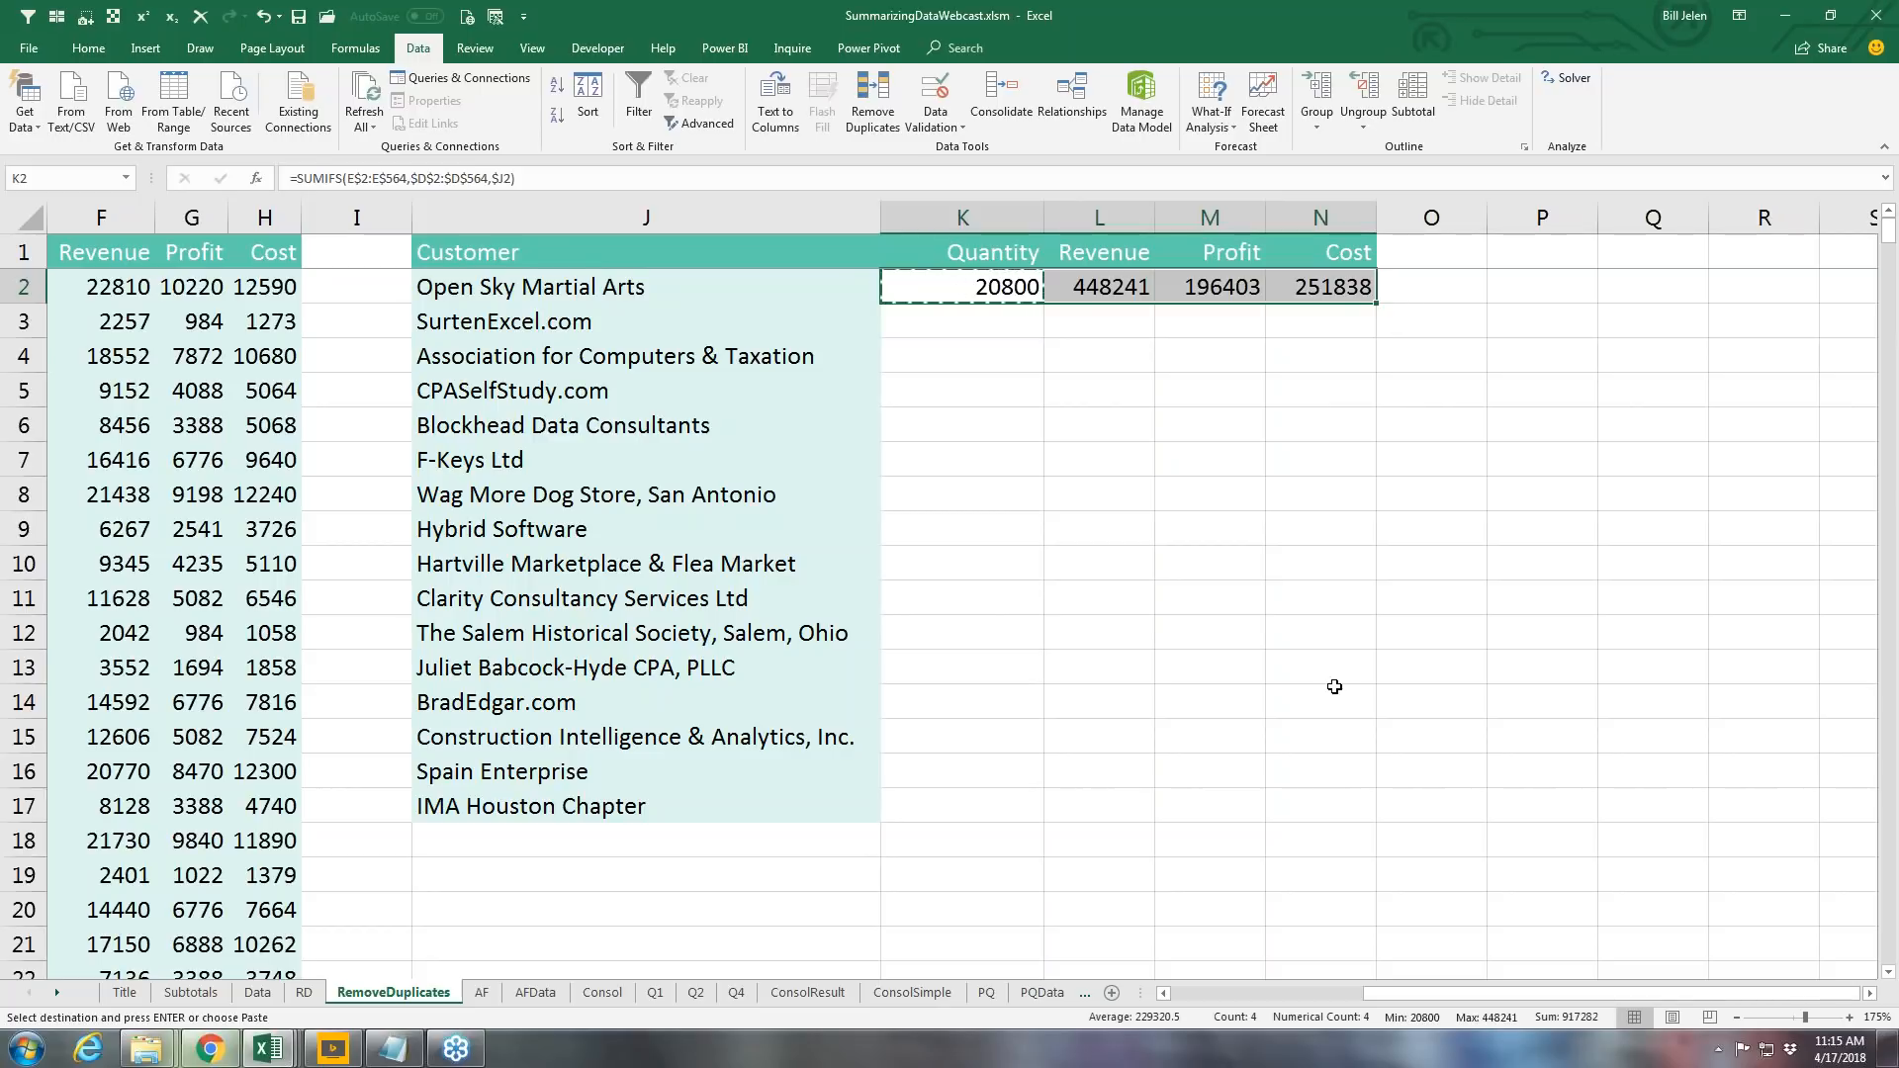
# Step: Fill the K2:N2 formulas down to row 17 and sort the customer summary by Revenue, largest to smallest
pyautogui.doubleClick(1376, 305)
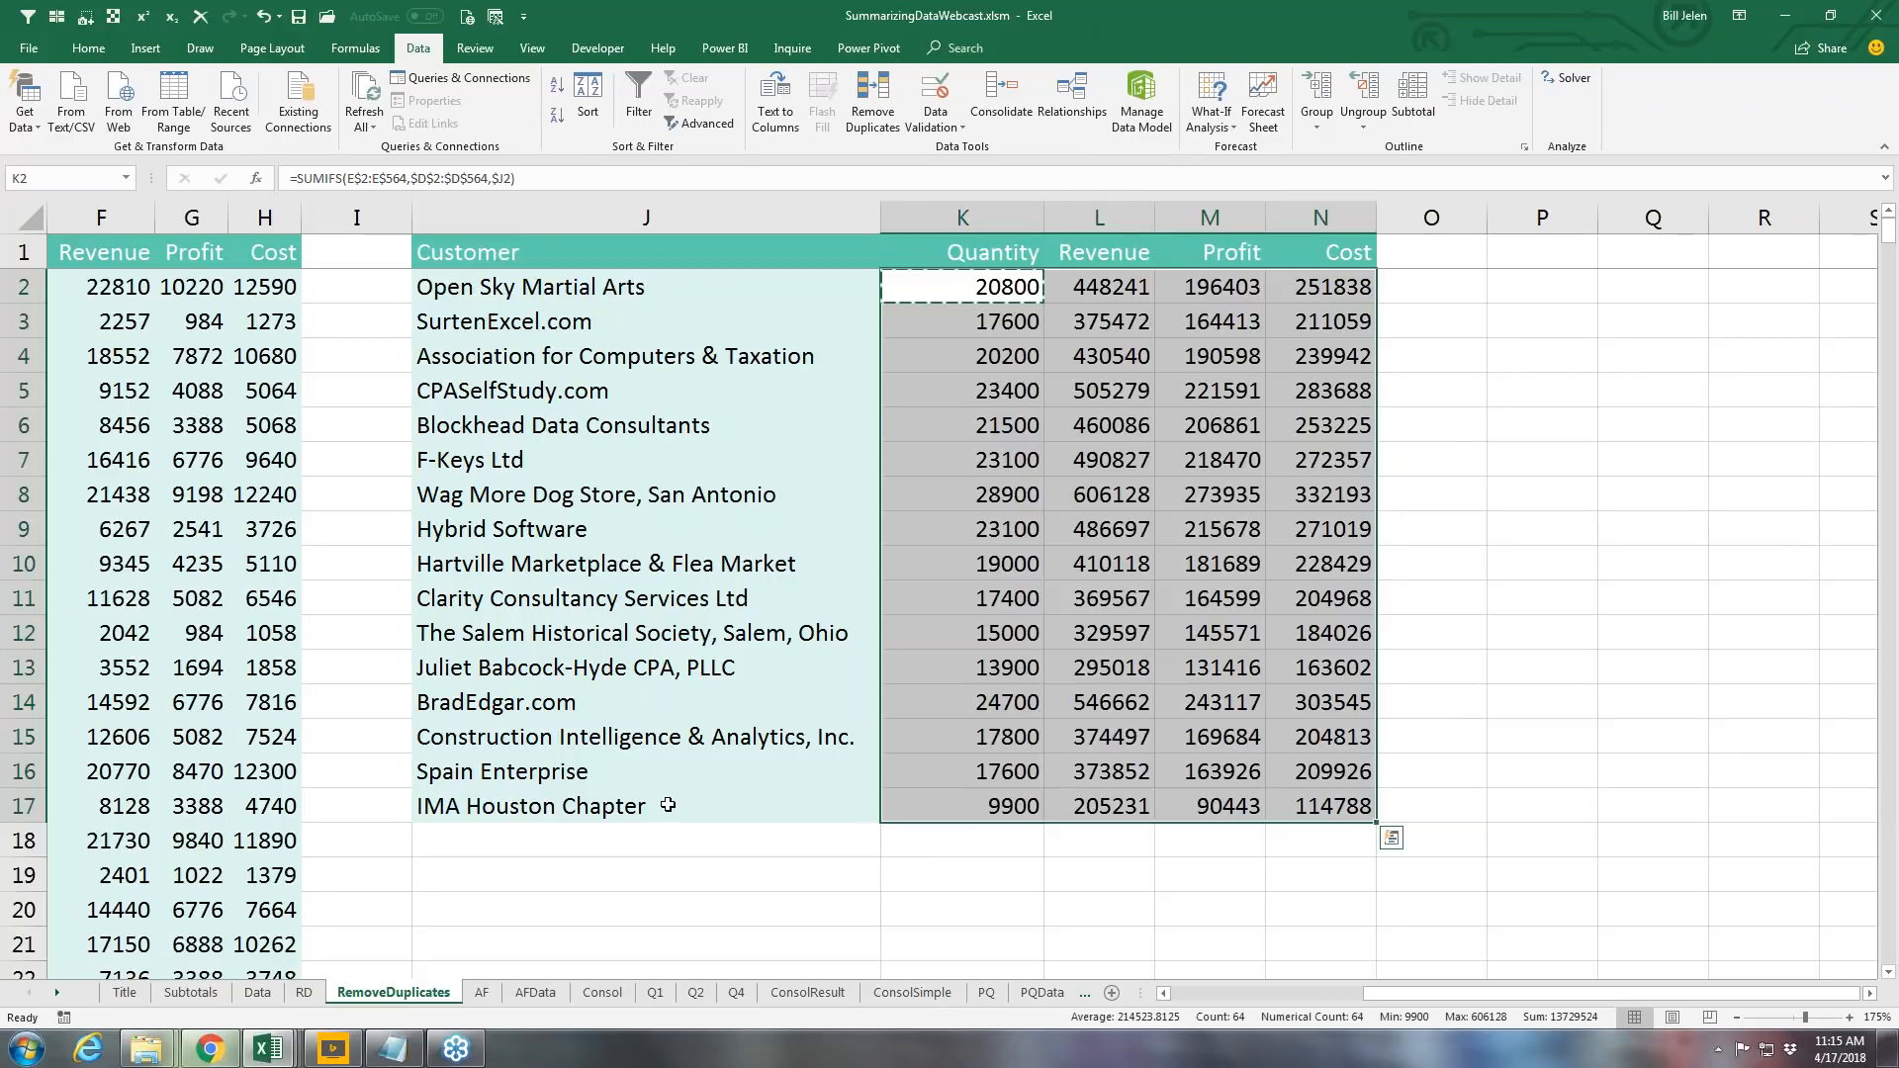
pyautogui.click(1108, 281)
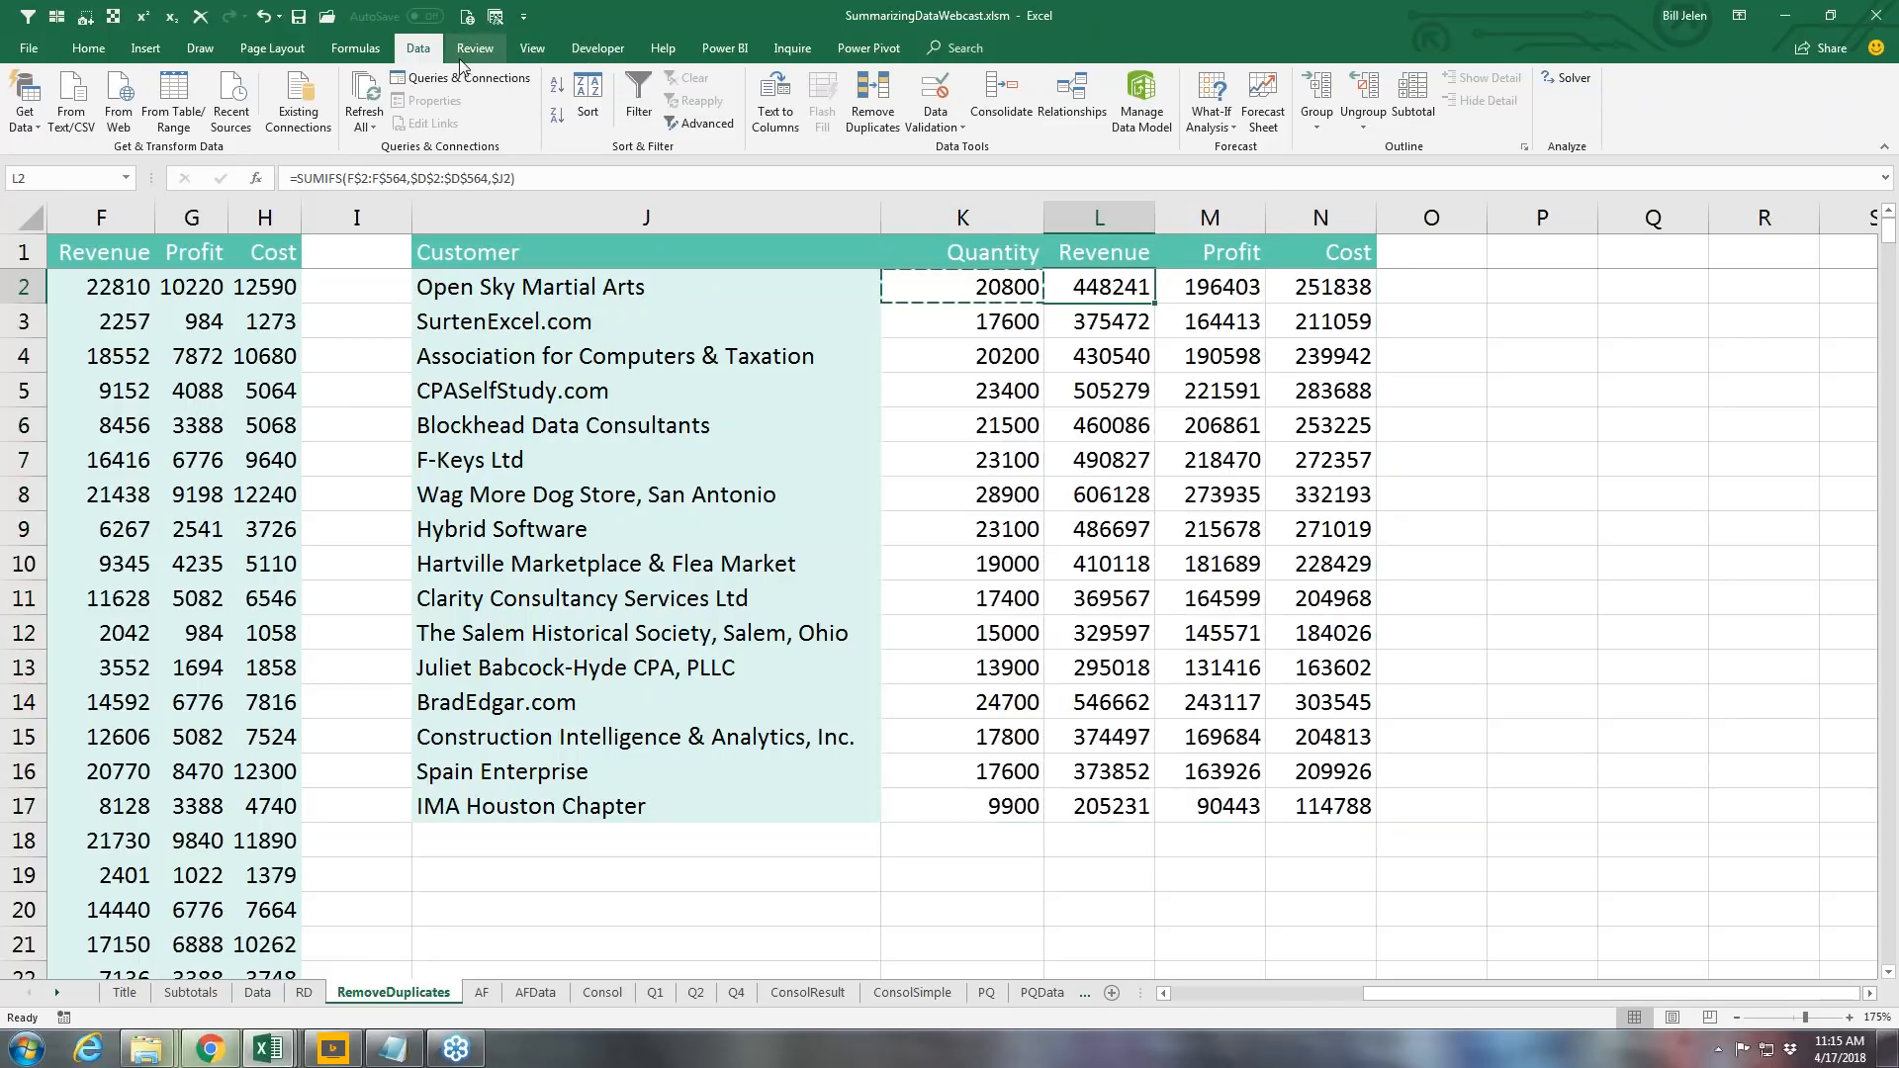
pyautogui.click(556, 117)
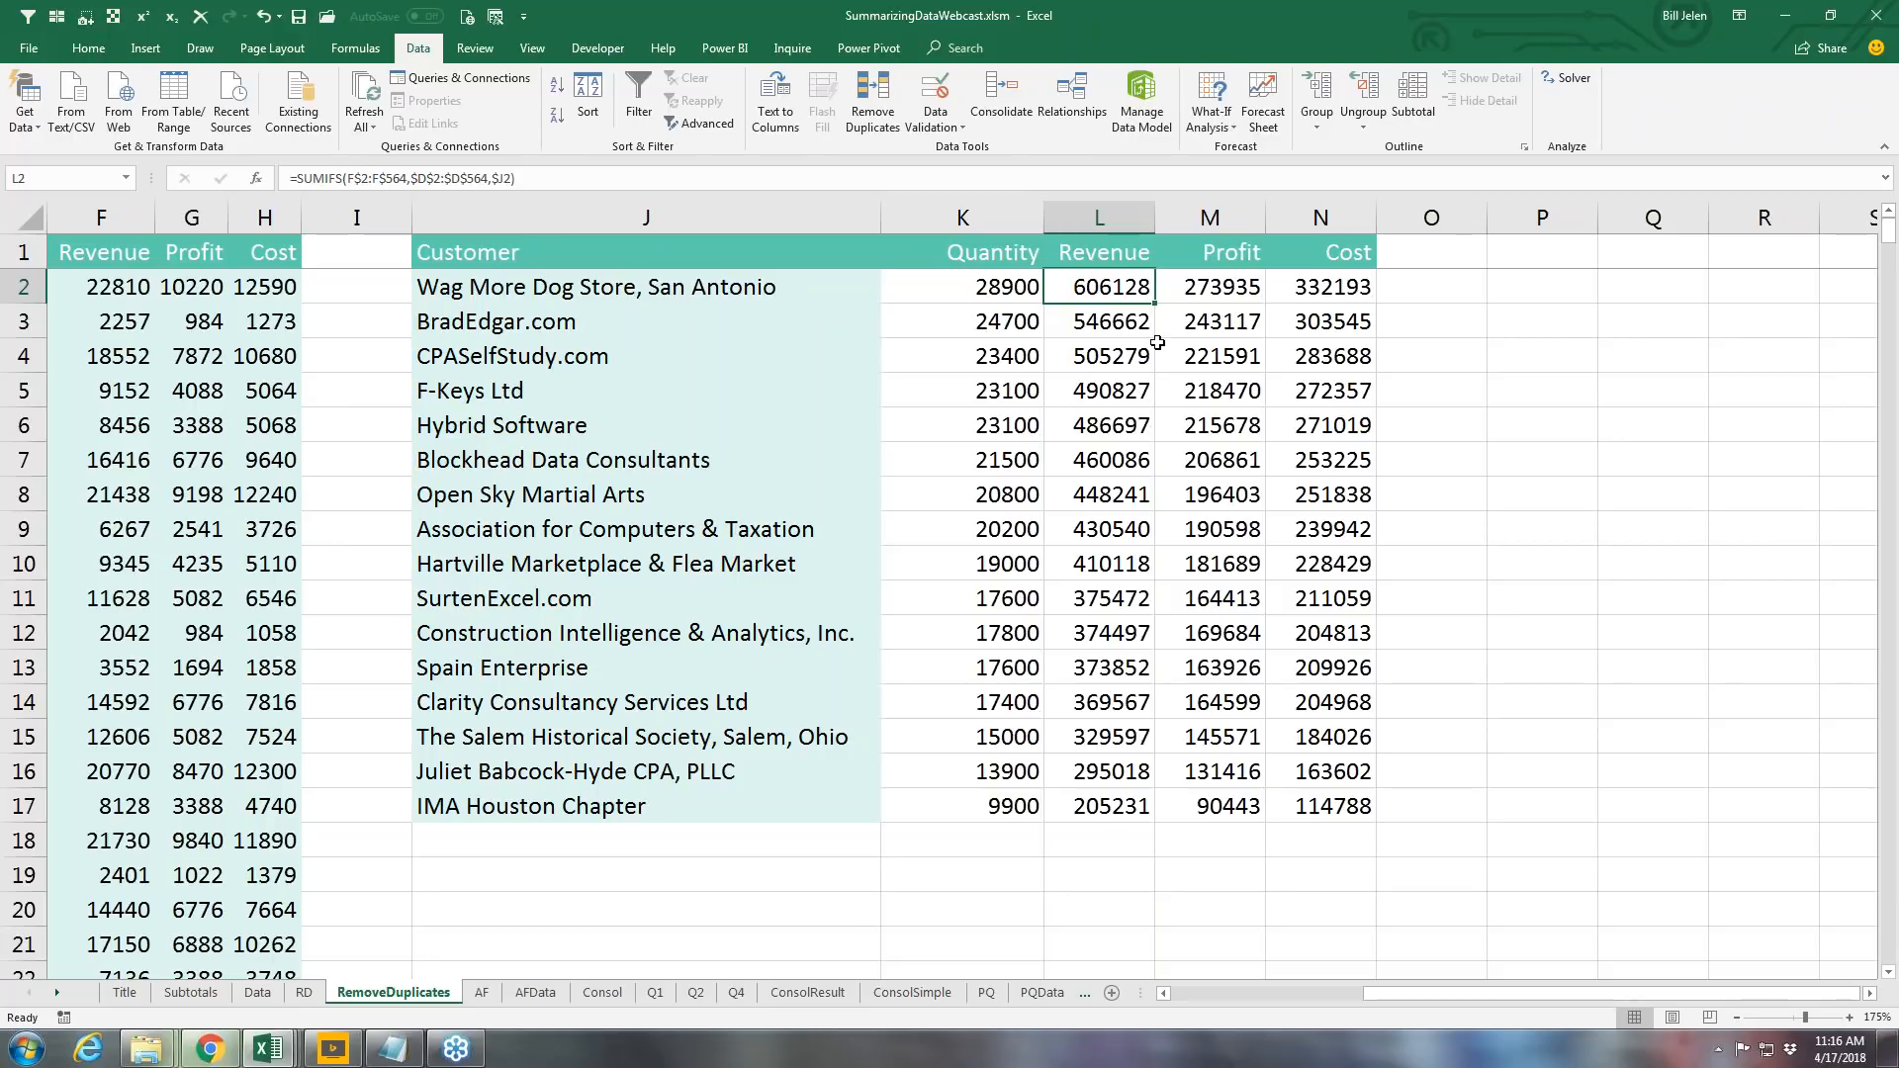
# Step: On the AFData sheet, copy the Customer heading from D1 to the blank cell K1
pyautogui.click(480, 993)
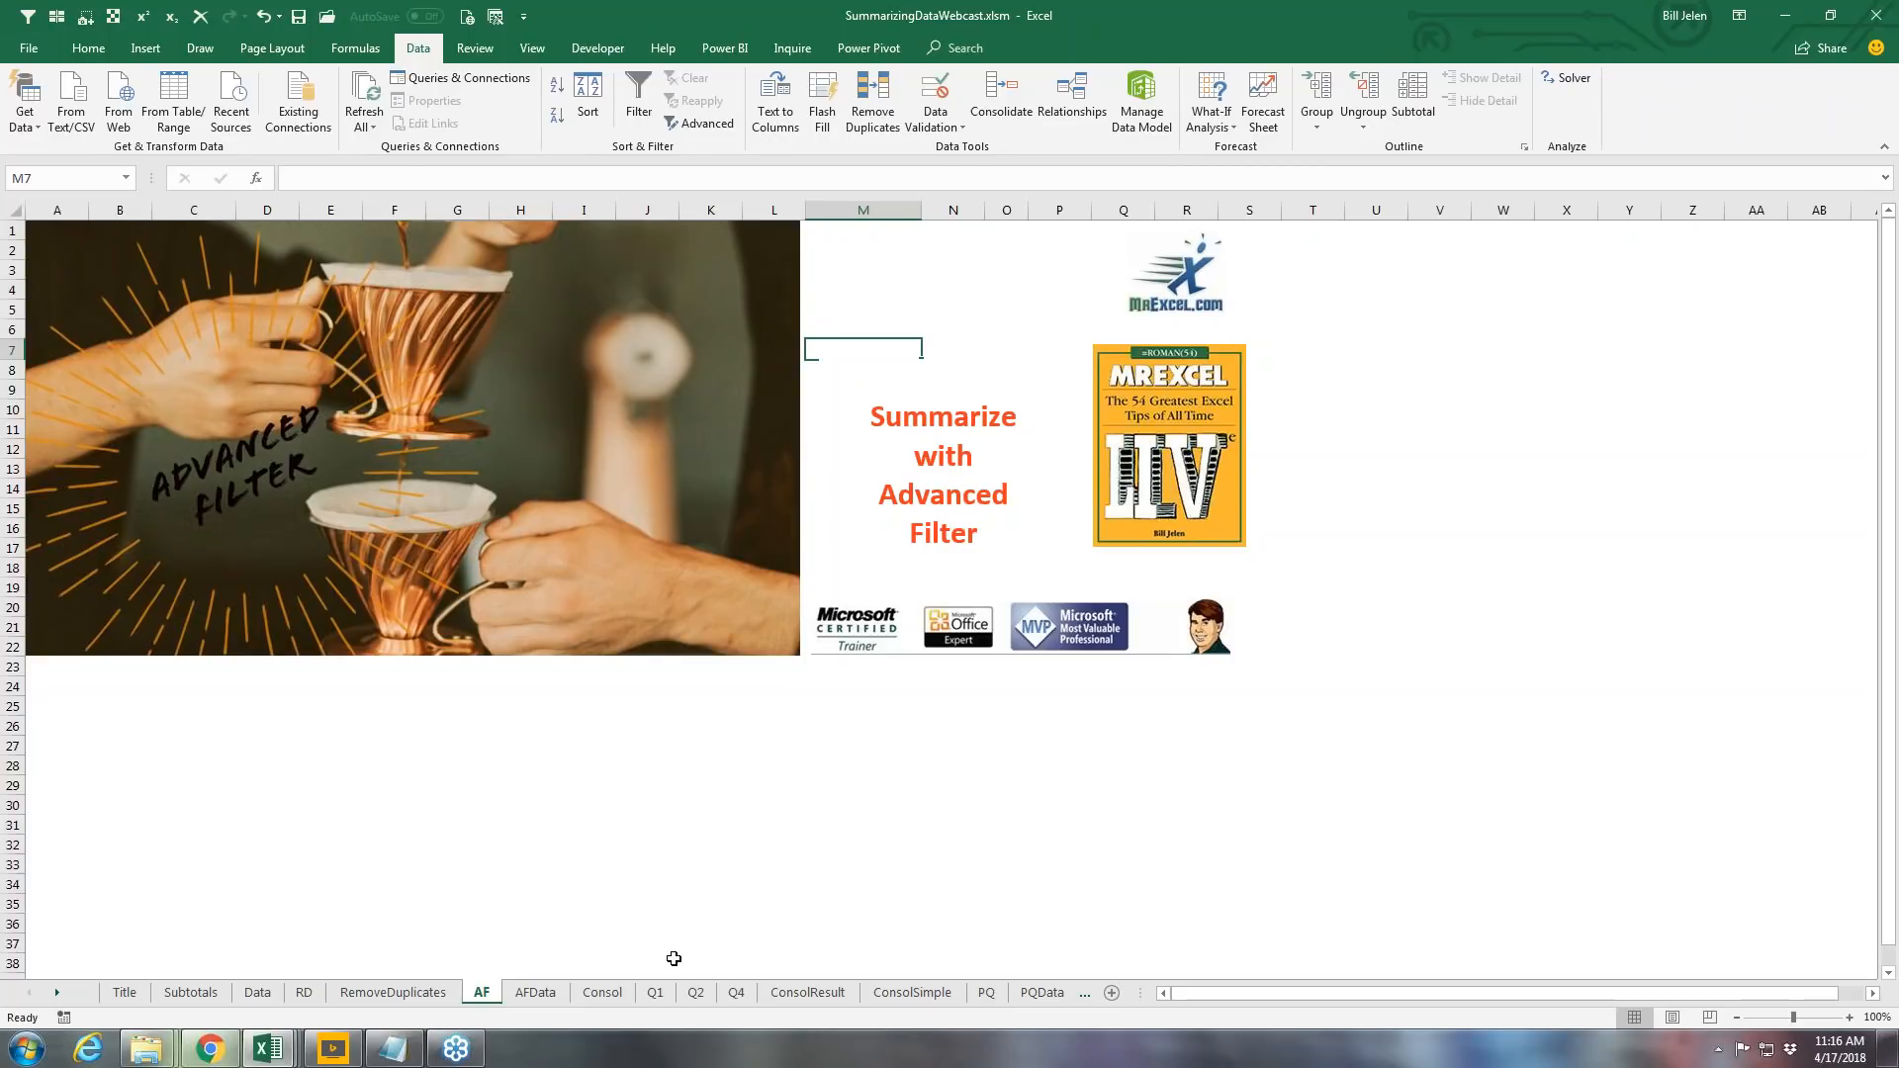
pyautogui.click(548, 1001)
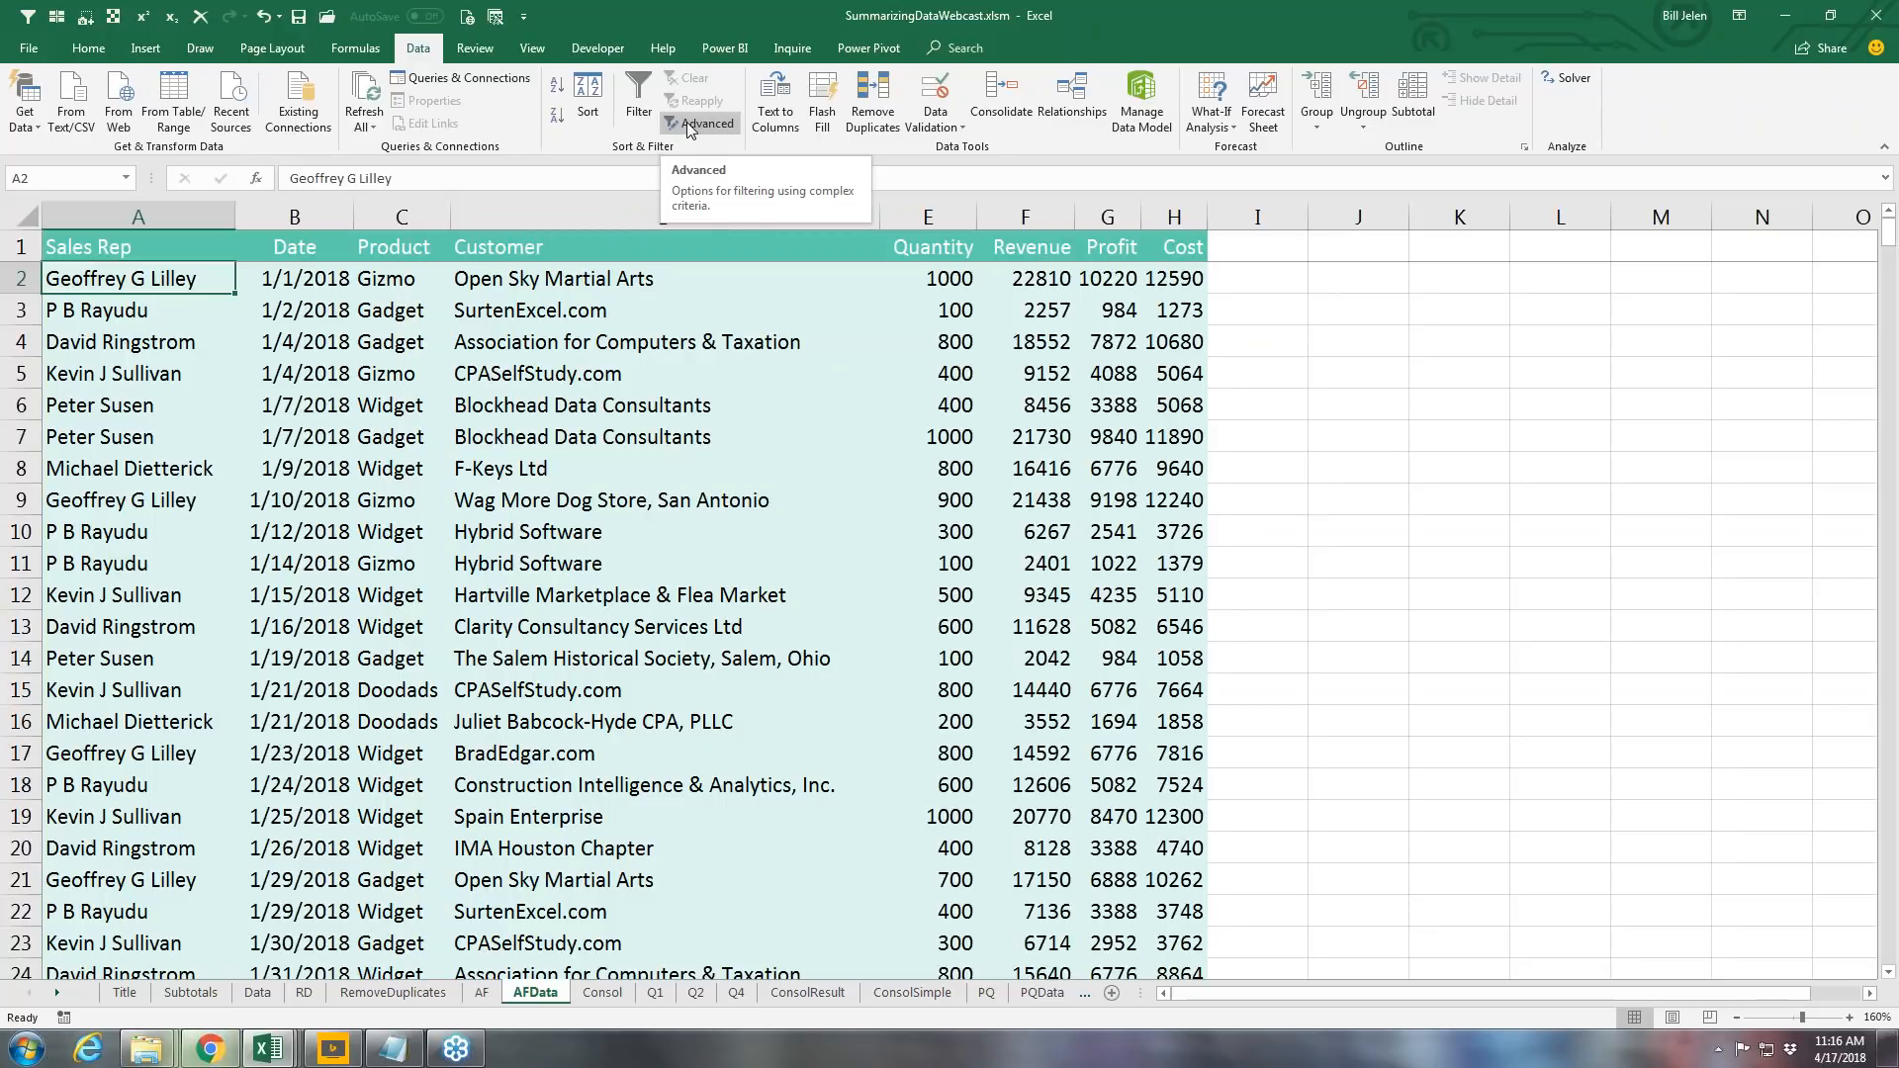
pyautogui.click(617, 248)
pyautogui.hotkey('ctrl', 'c')
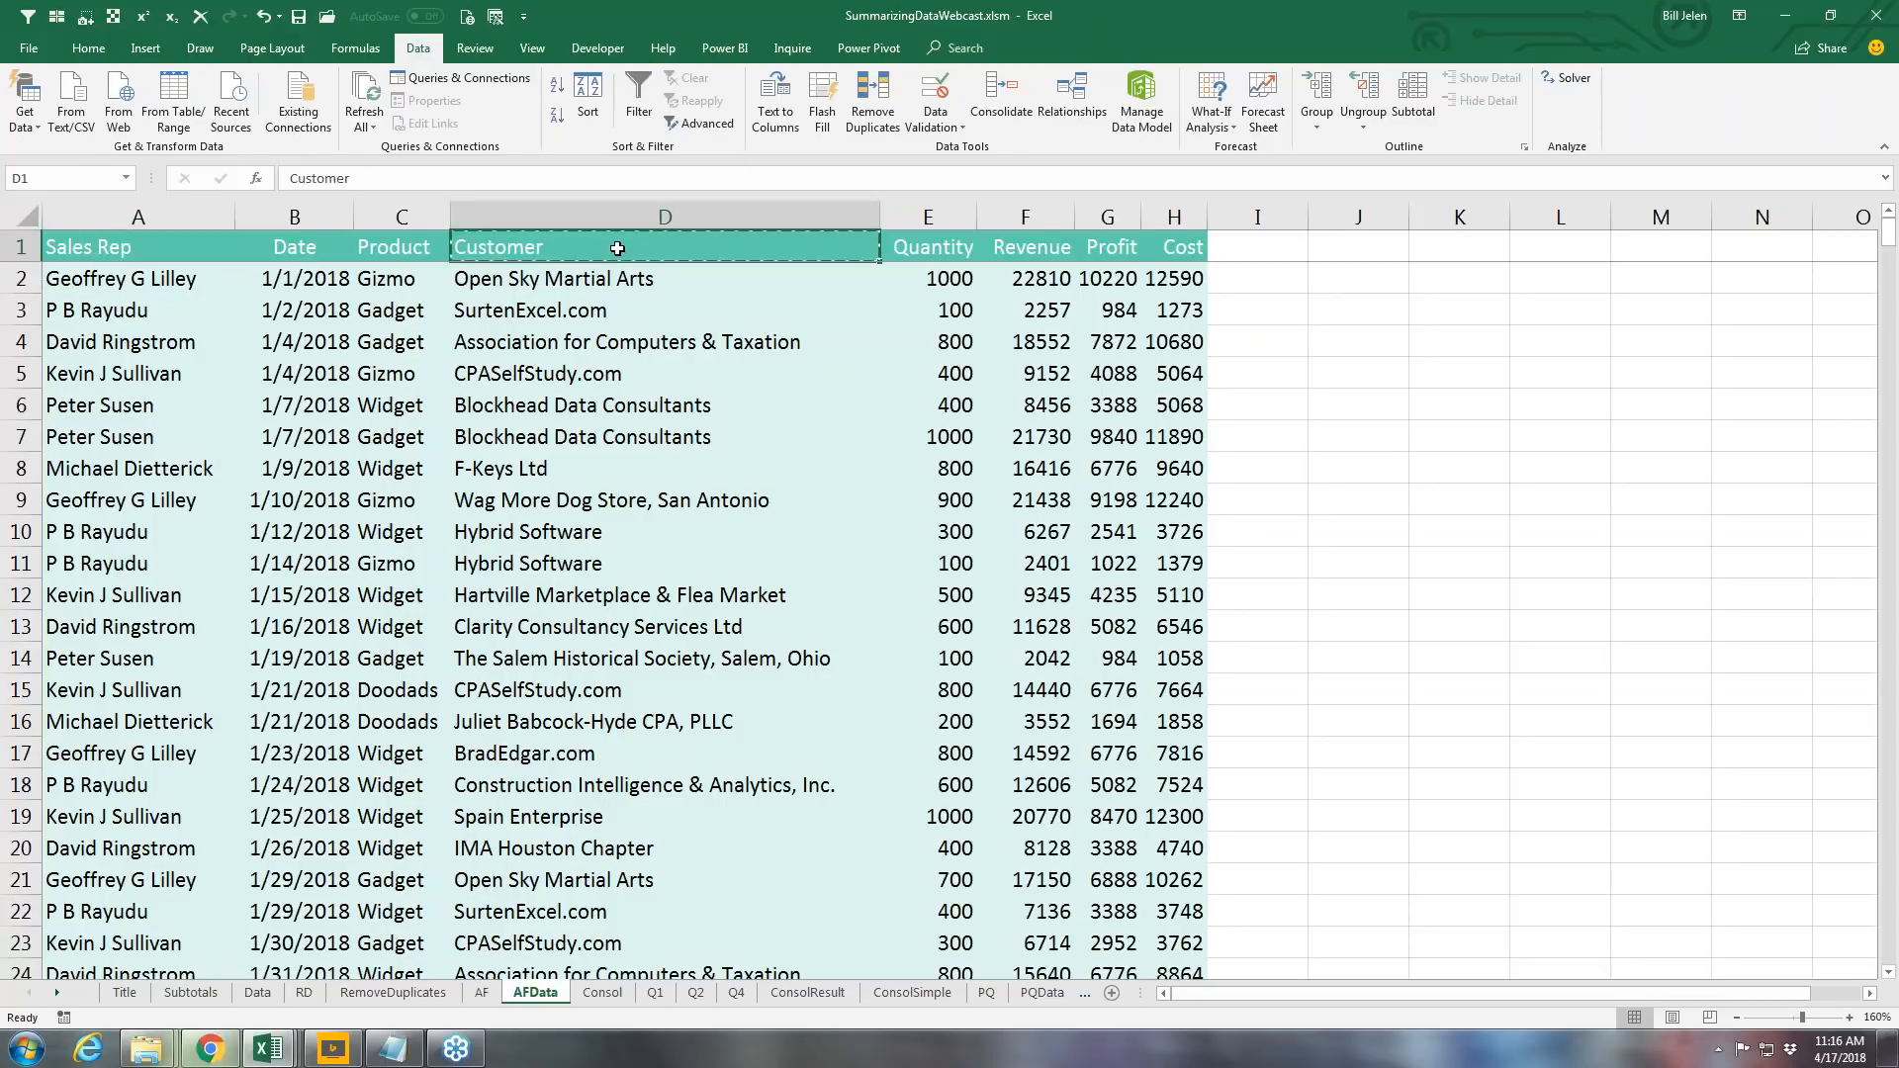
pyautogui.hotkey('ctrl', 'Right')
pyautogui.press('Right')
pyautogui.press('Right')
pyautogui.press('Right')
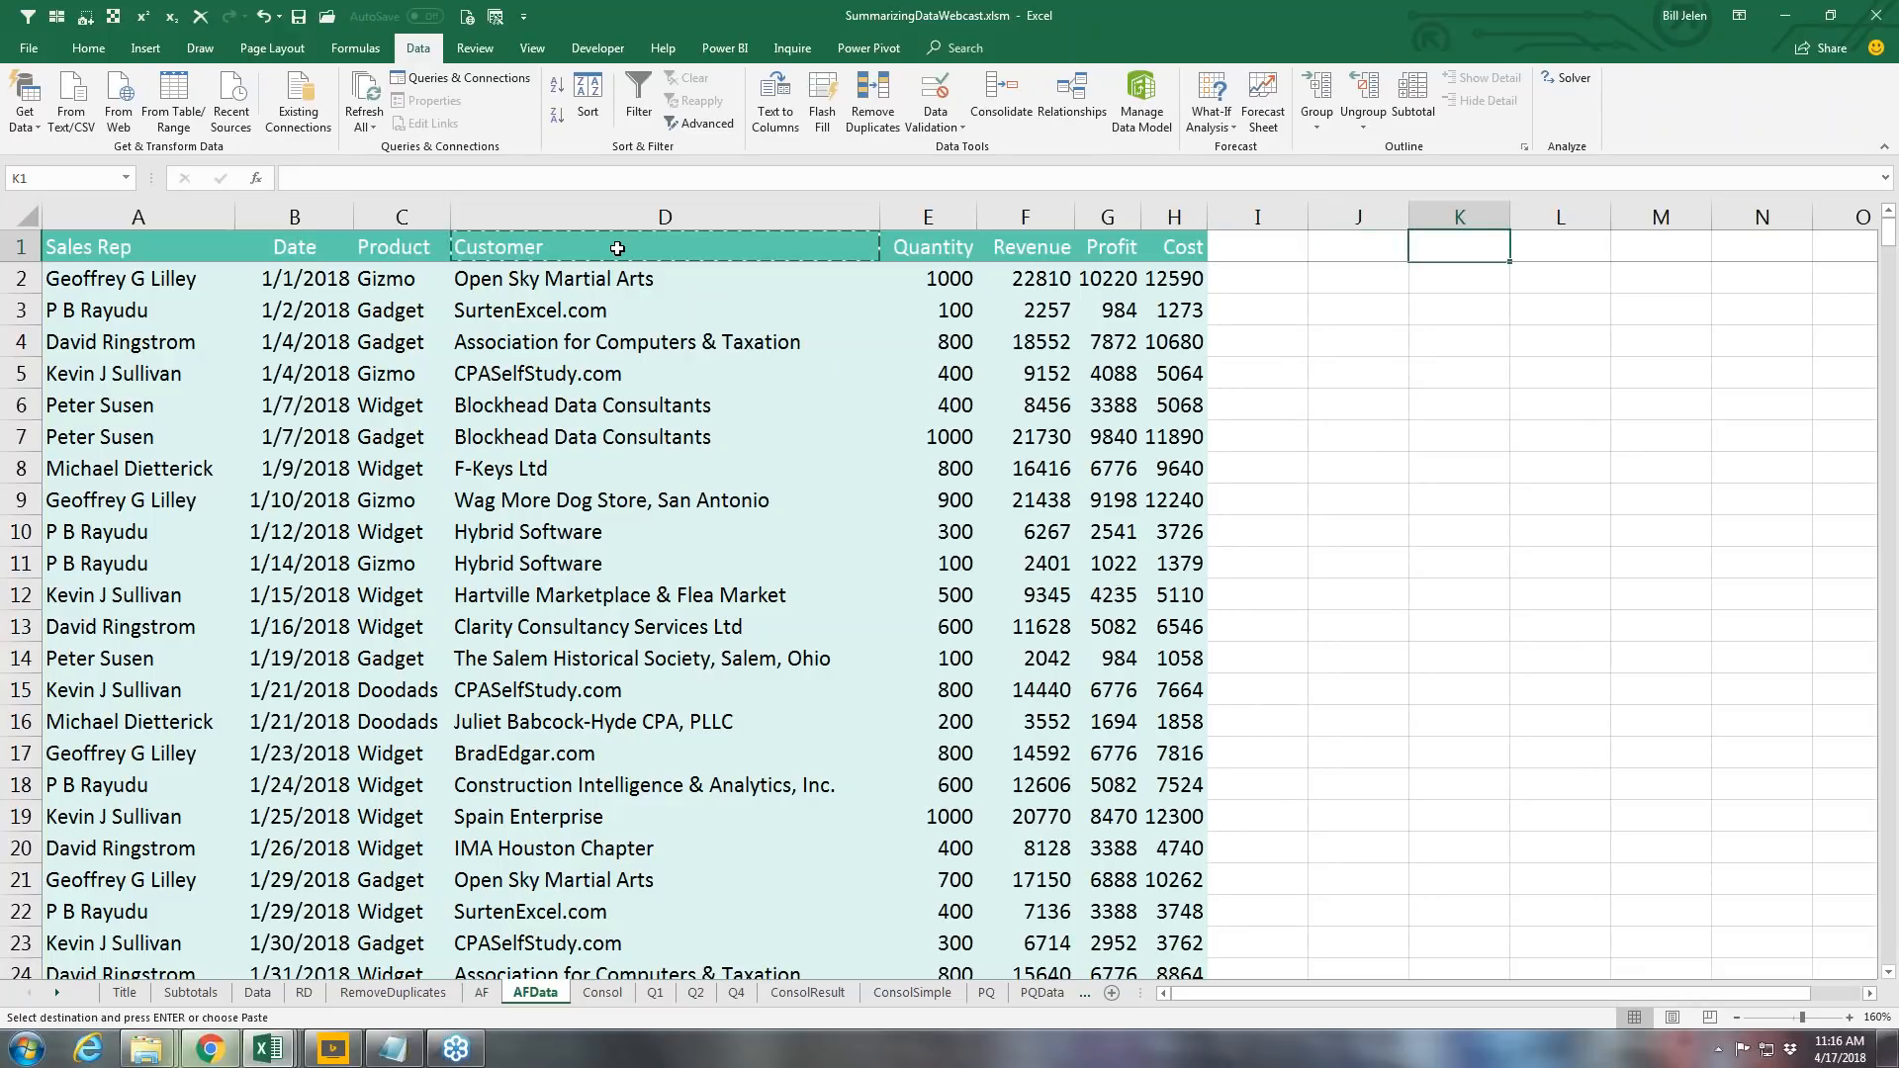
pyautogui.hotkey('ctrl', 'v')
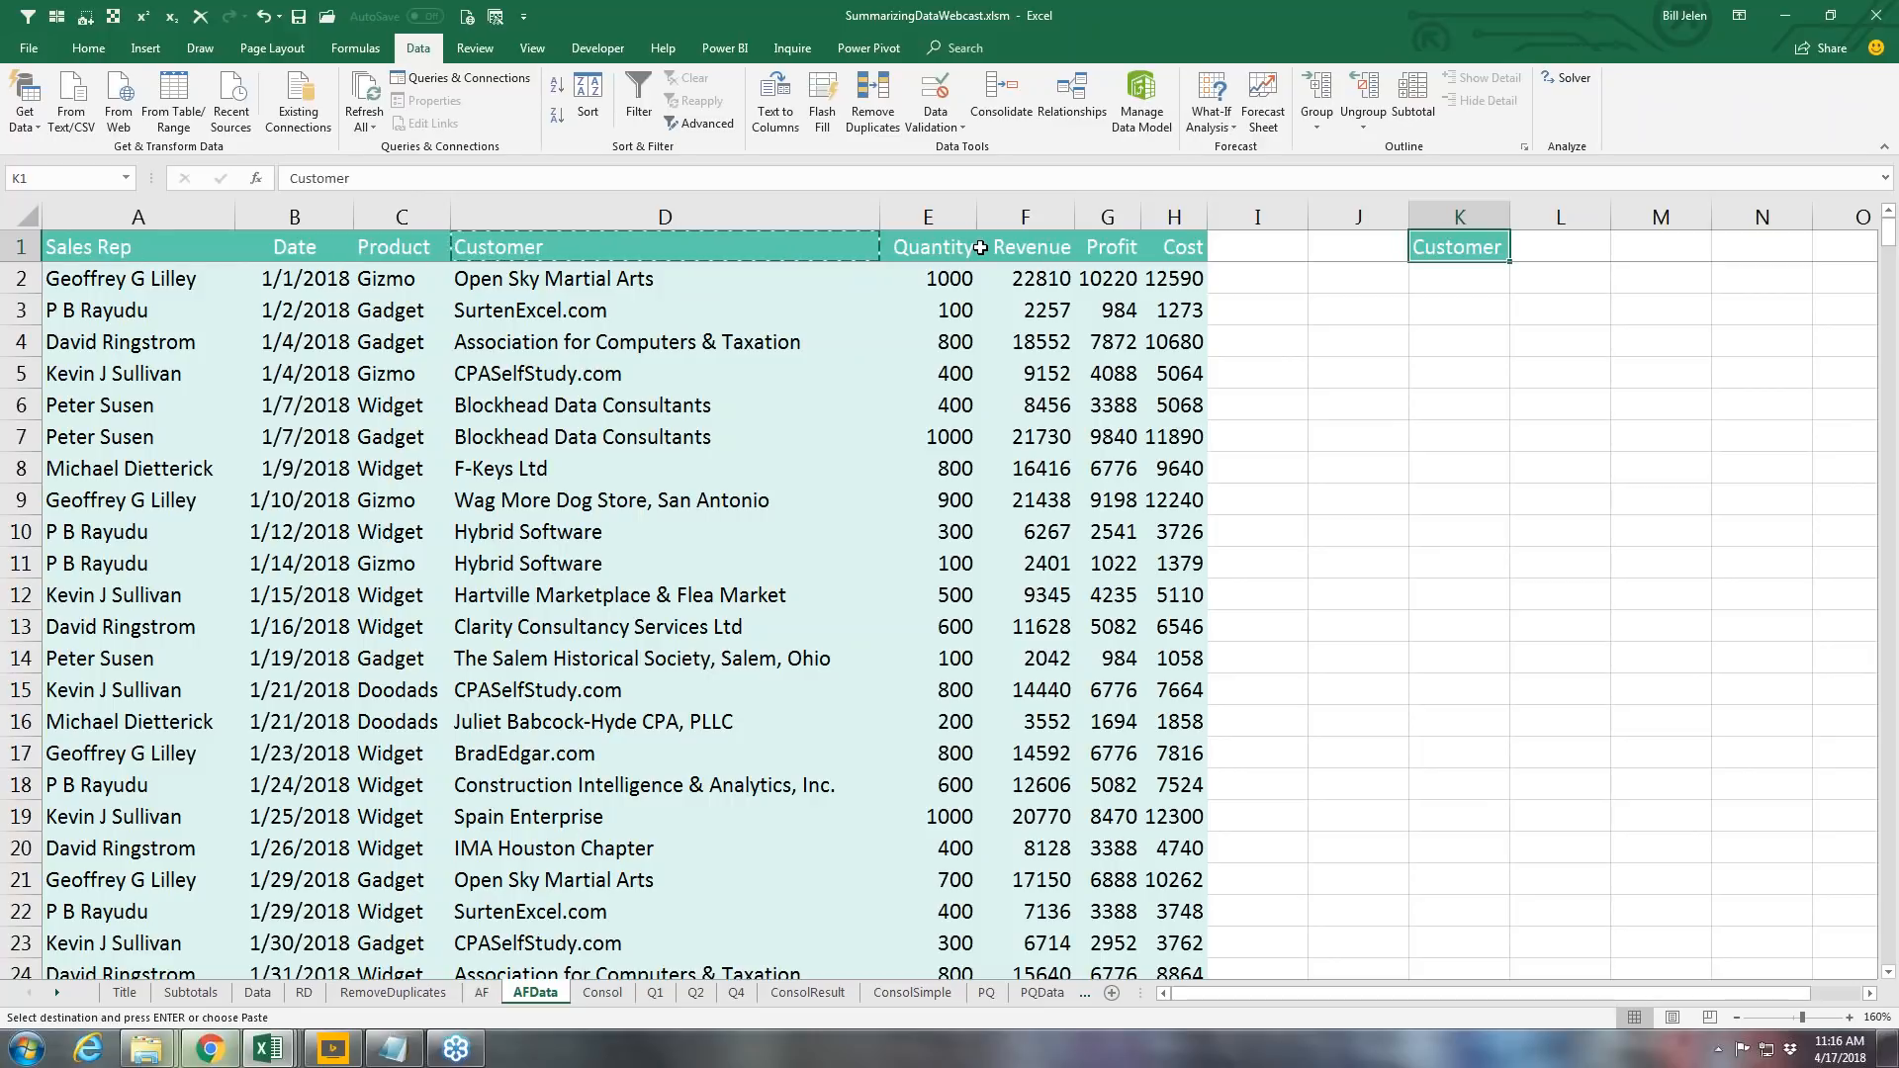
pyautogui.click(594, 246)
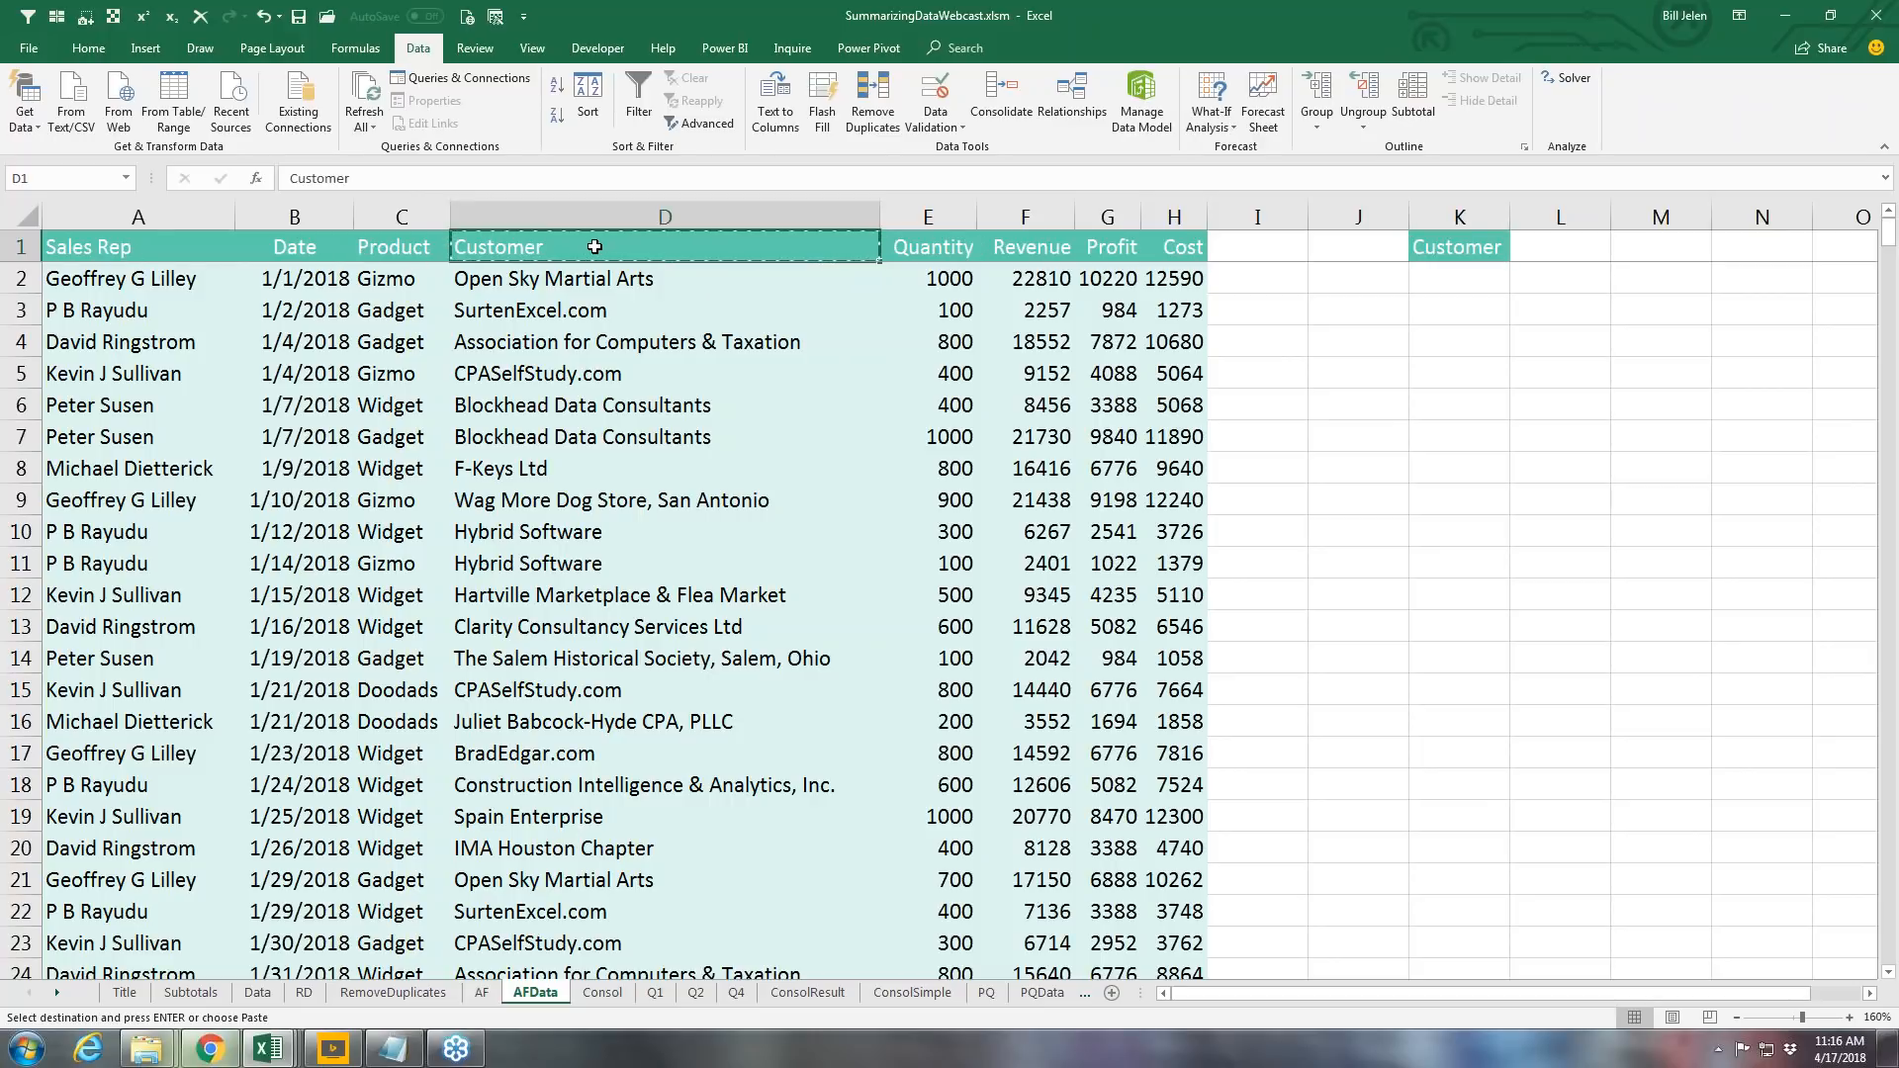
pyautogui.click(704, 126)
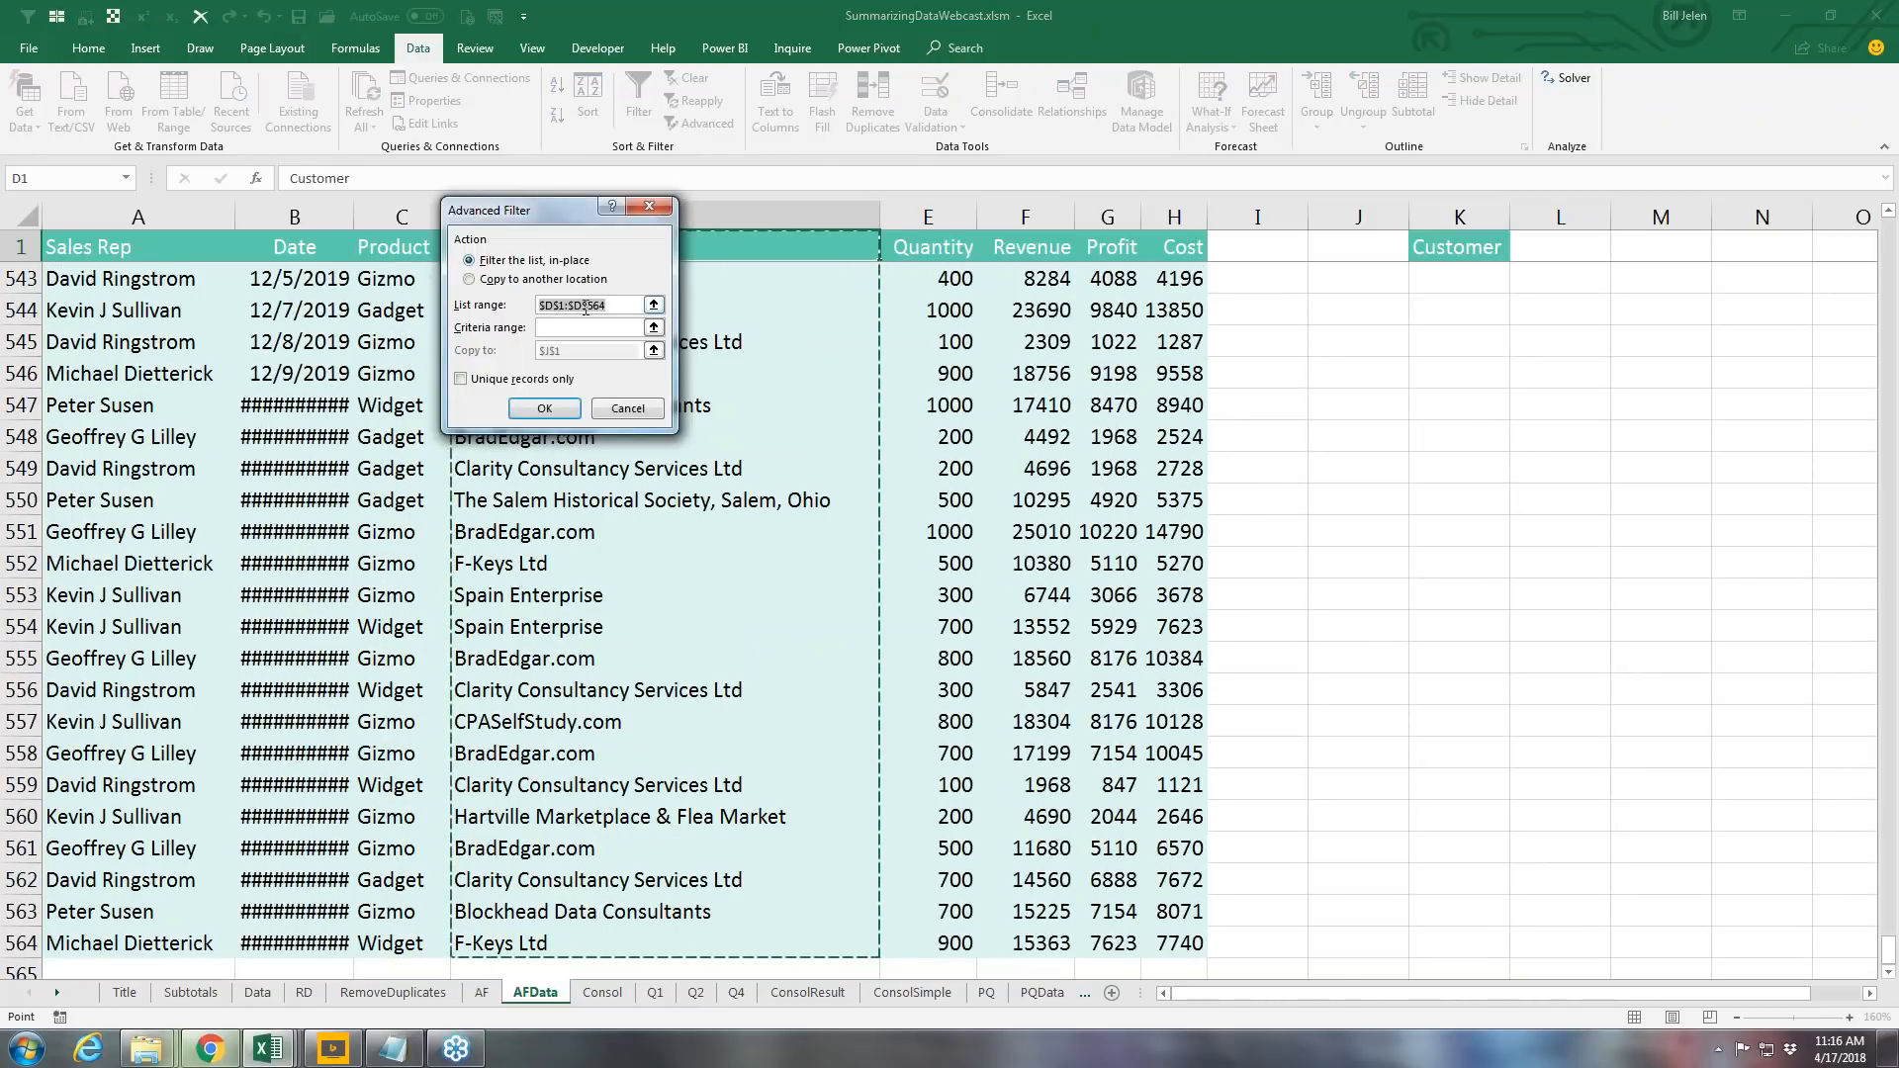
pyautogui.press('Delete')
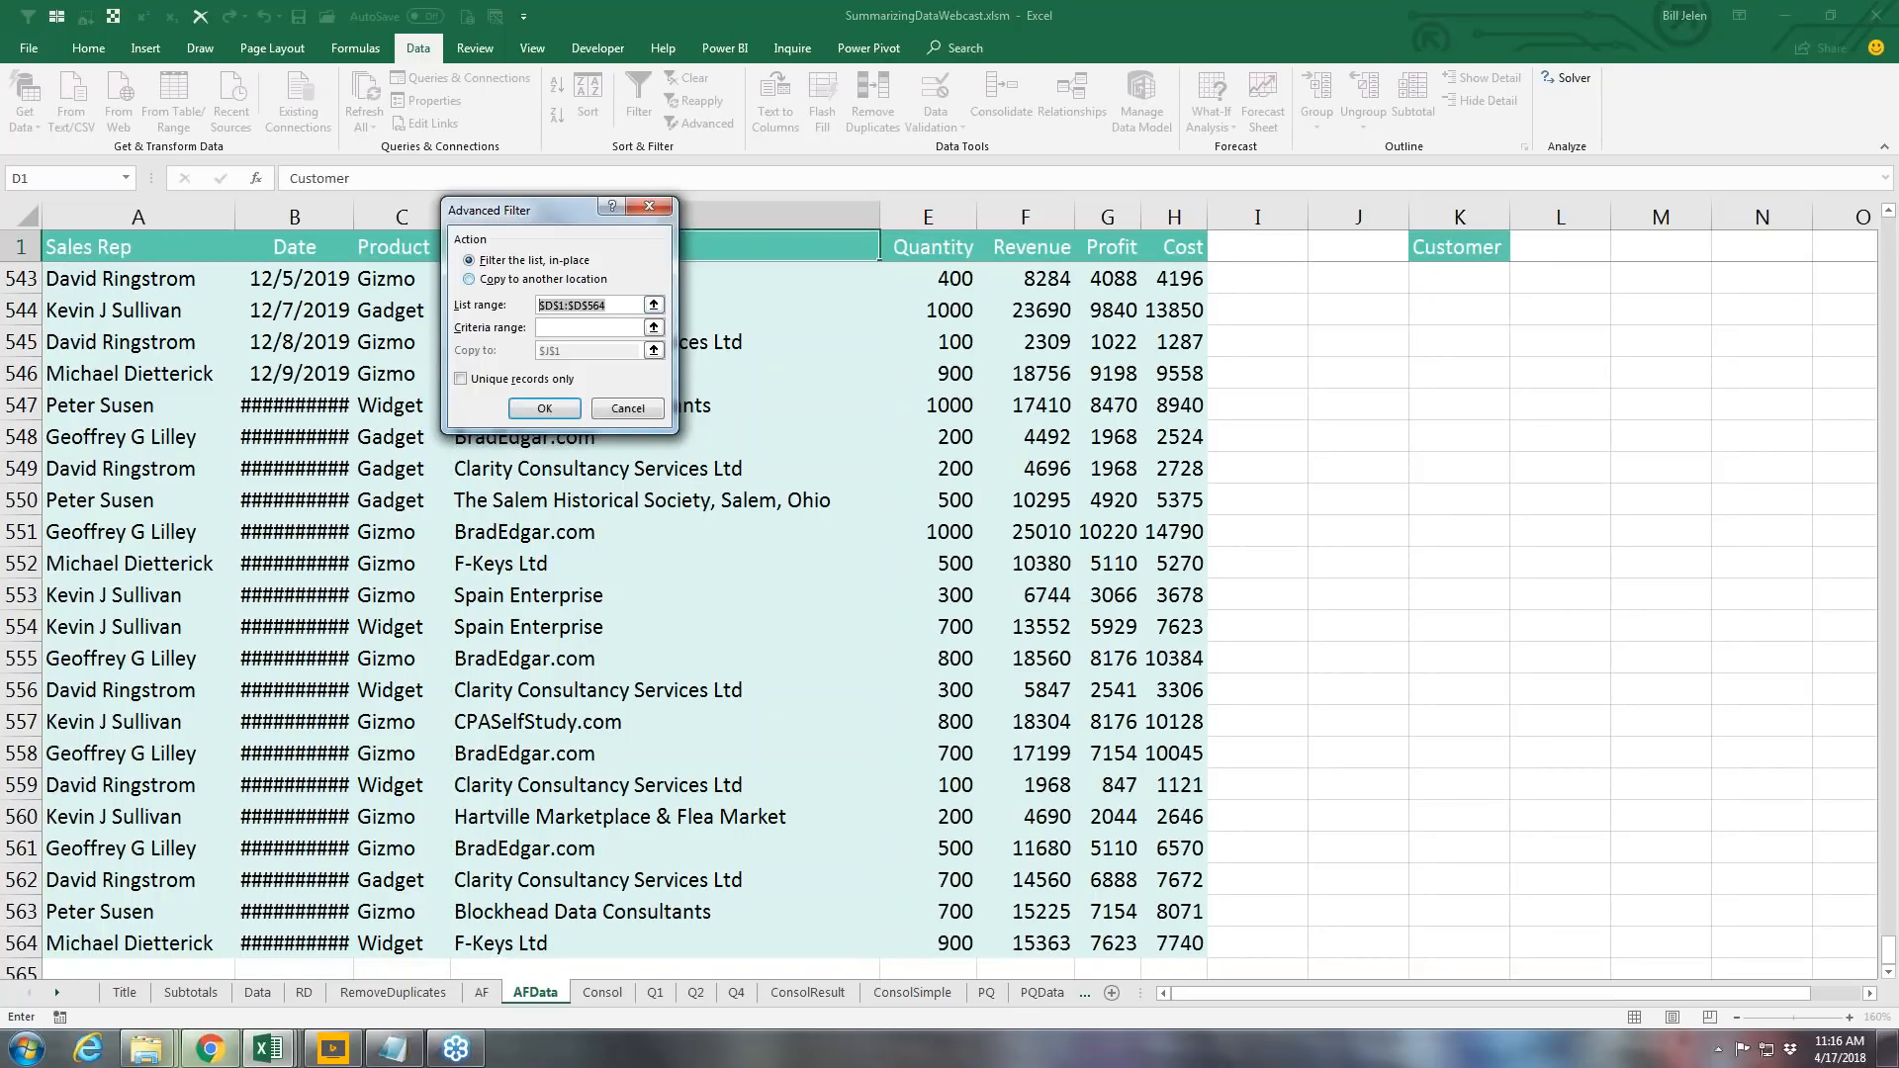
pyautogui.click(694, 245)
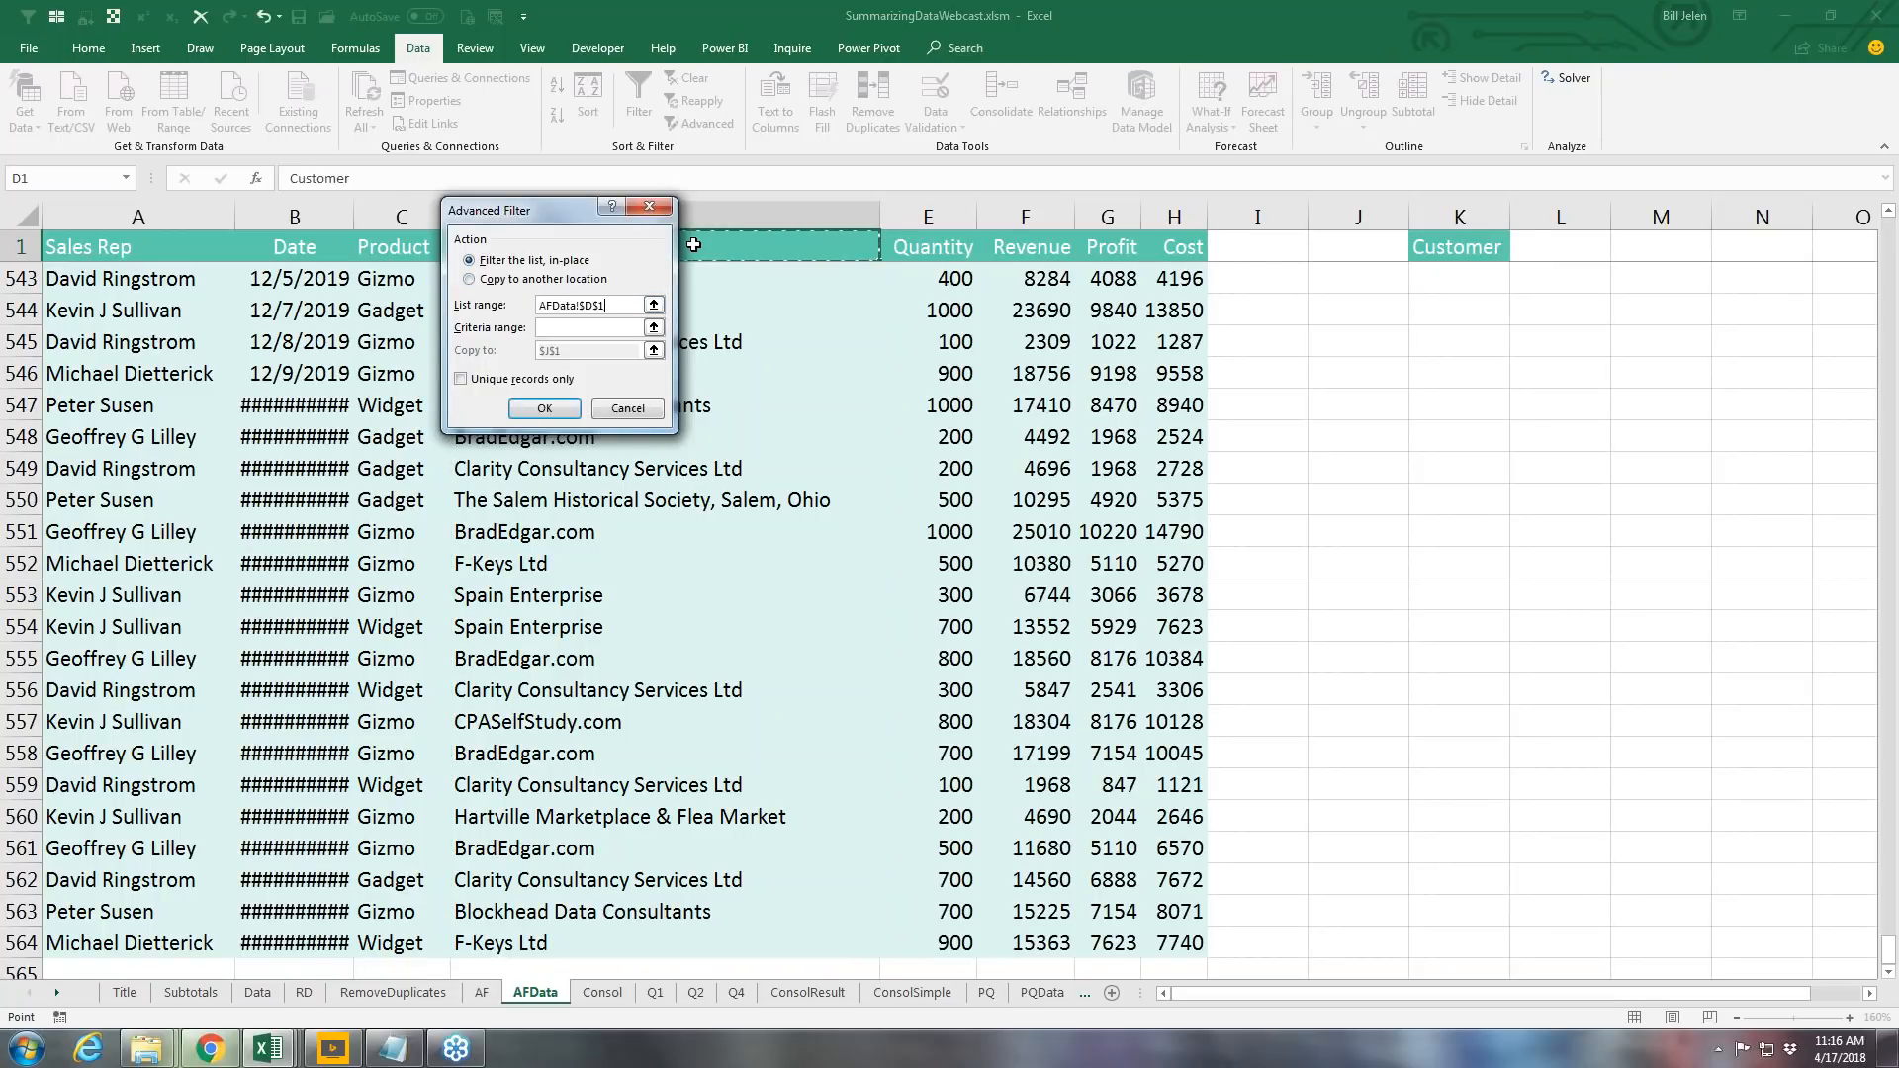
pyautogui.click(629, 408)
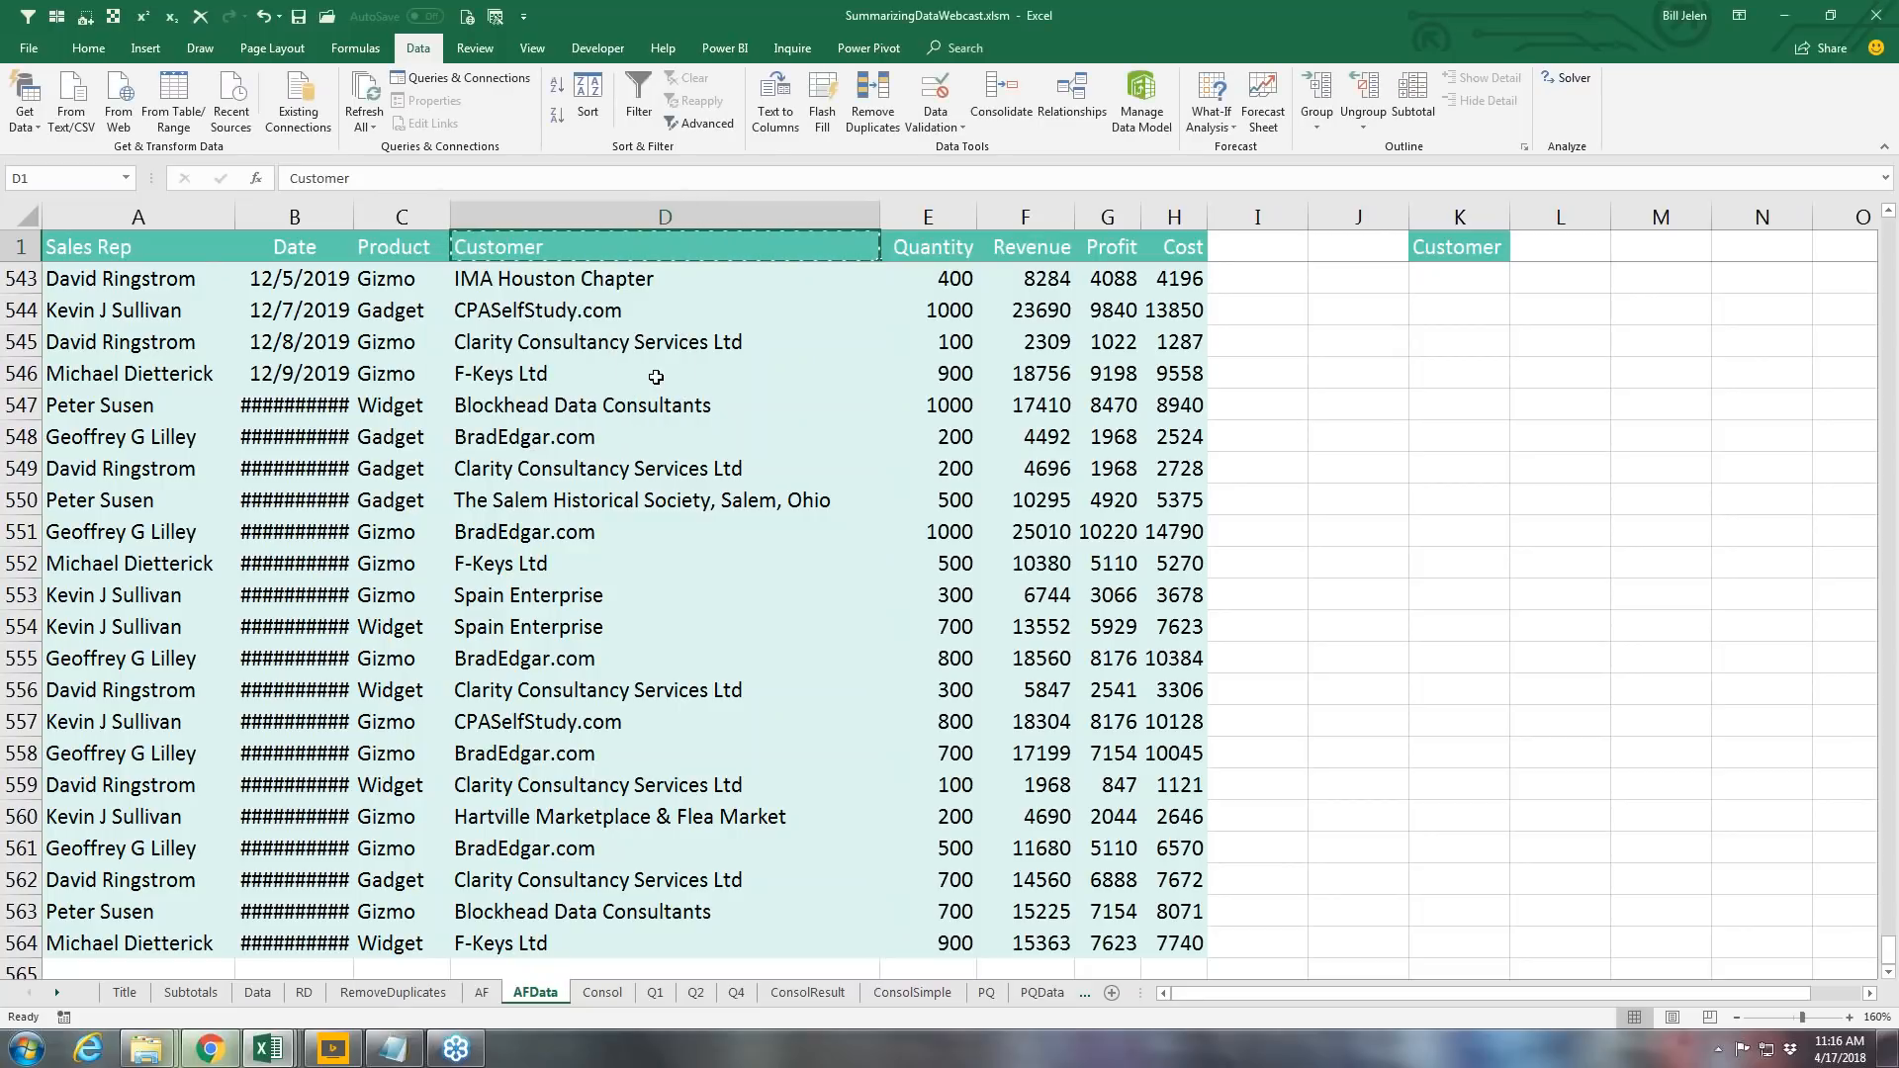
# Step: Start an Advanced Filter with the whole data set, AFData!$A$1:$H$564, as its list range
pyautogui.click(156, 243)
pyautogui.hotkey('ctrl', 'a')
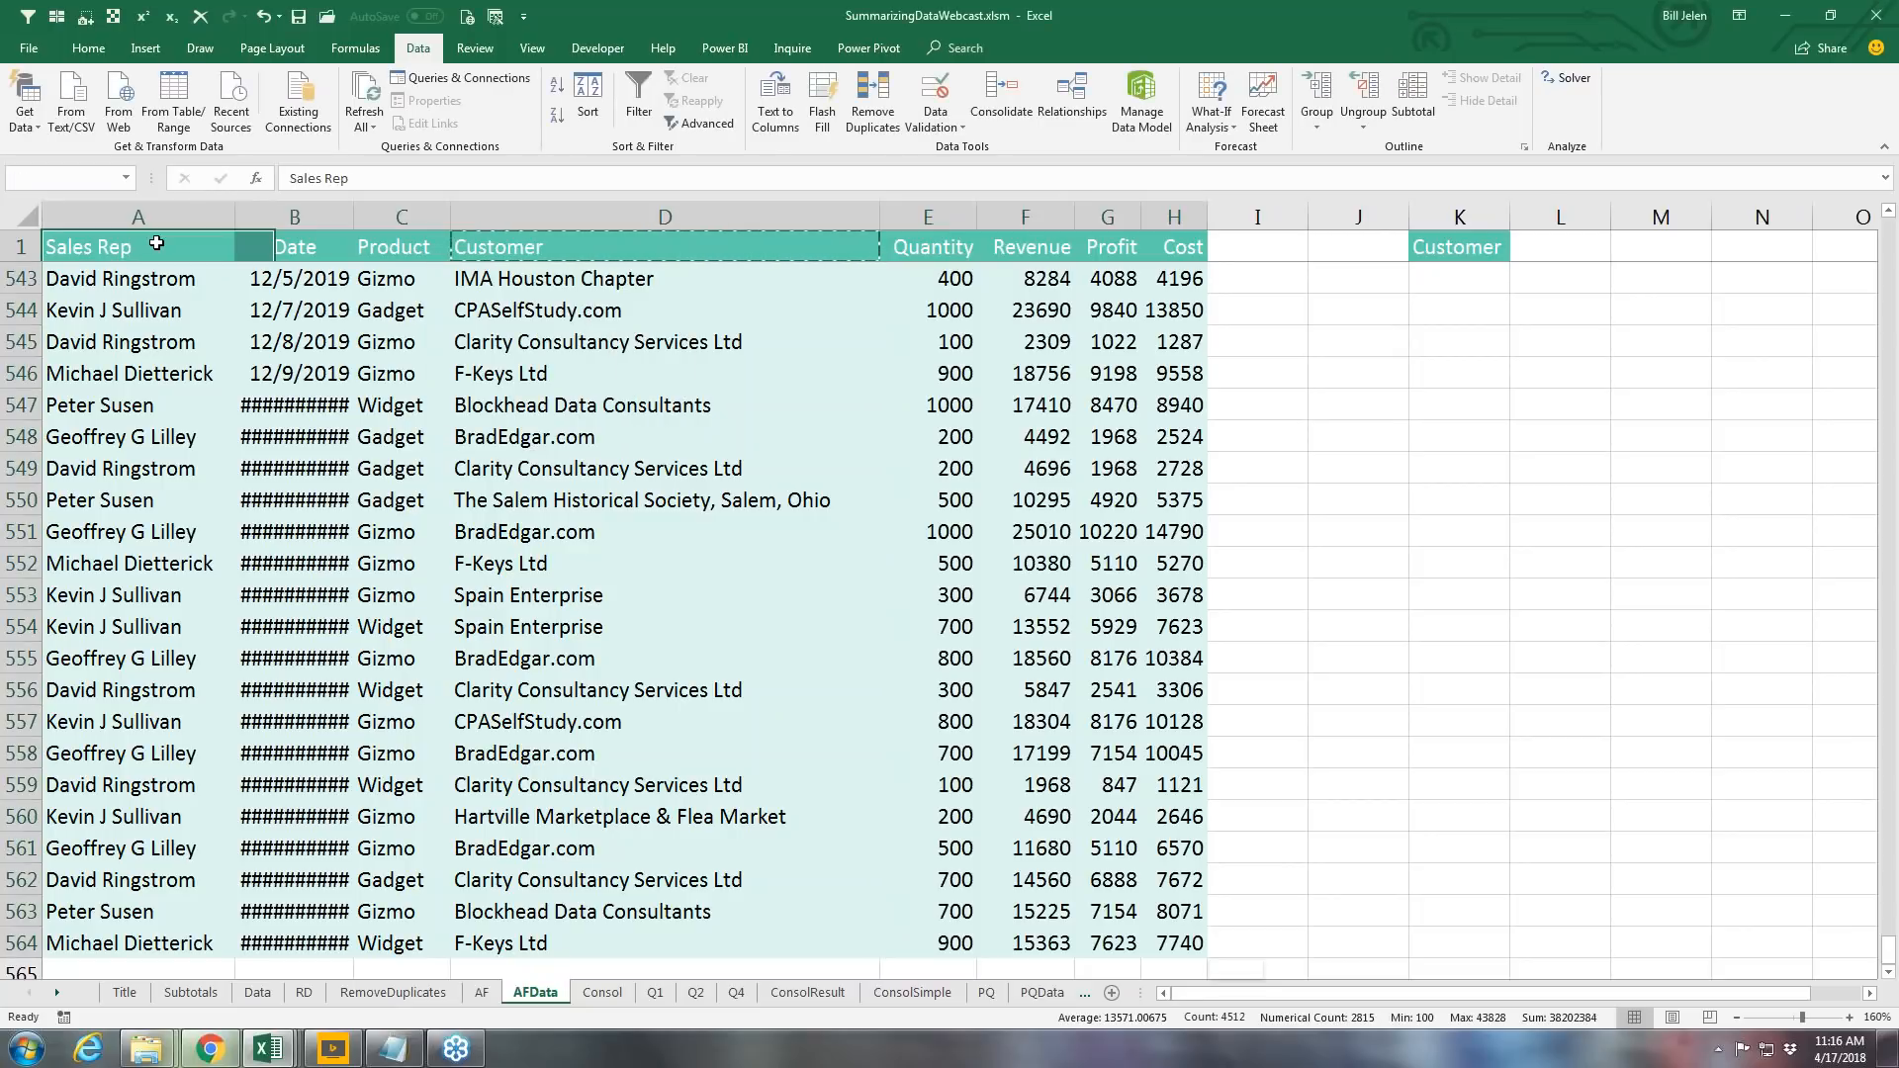
pyautogui.click(707, 124)
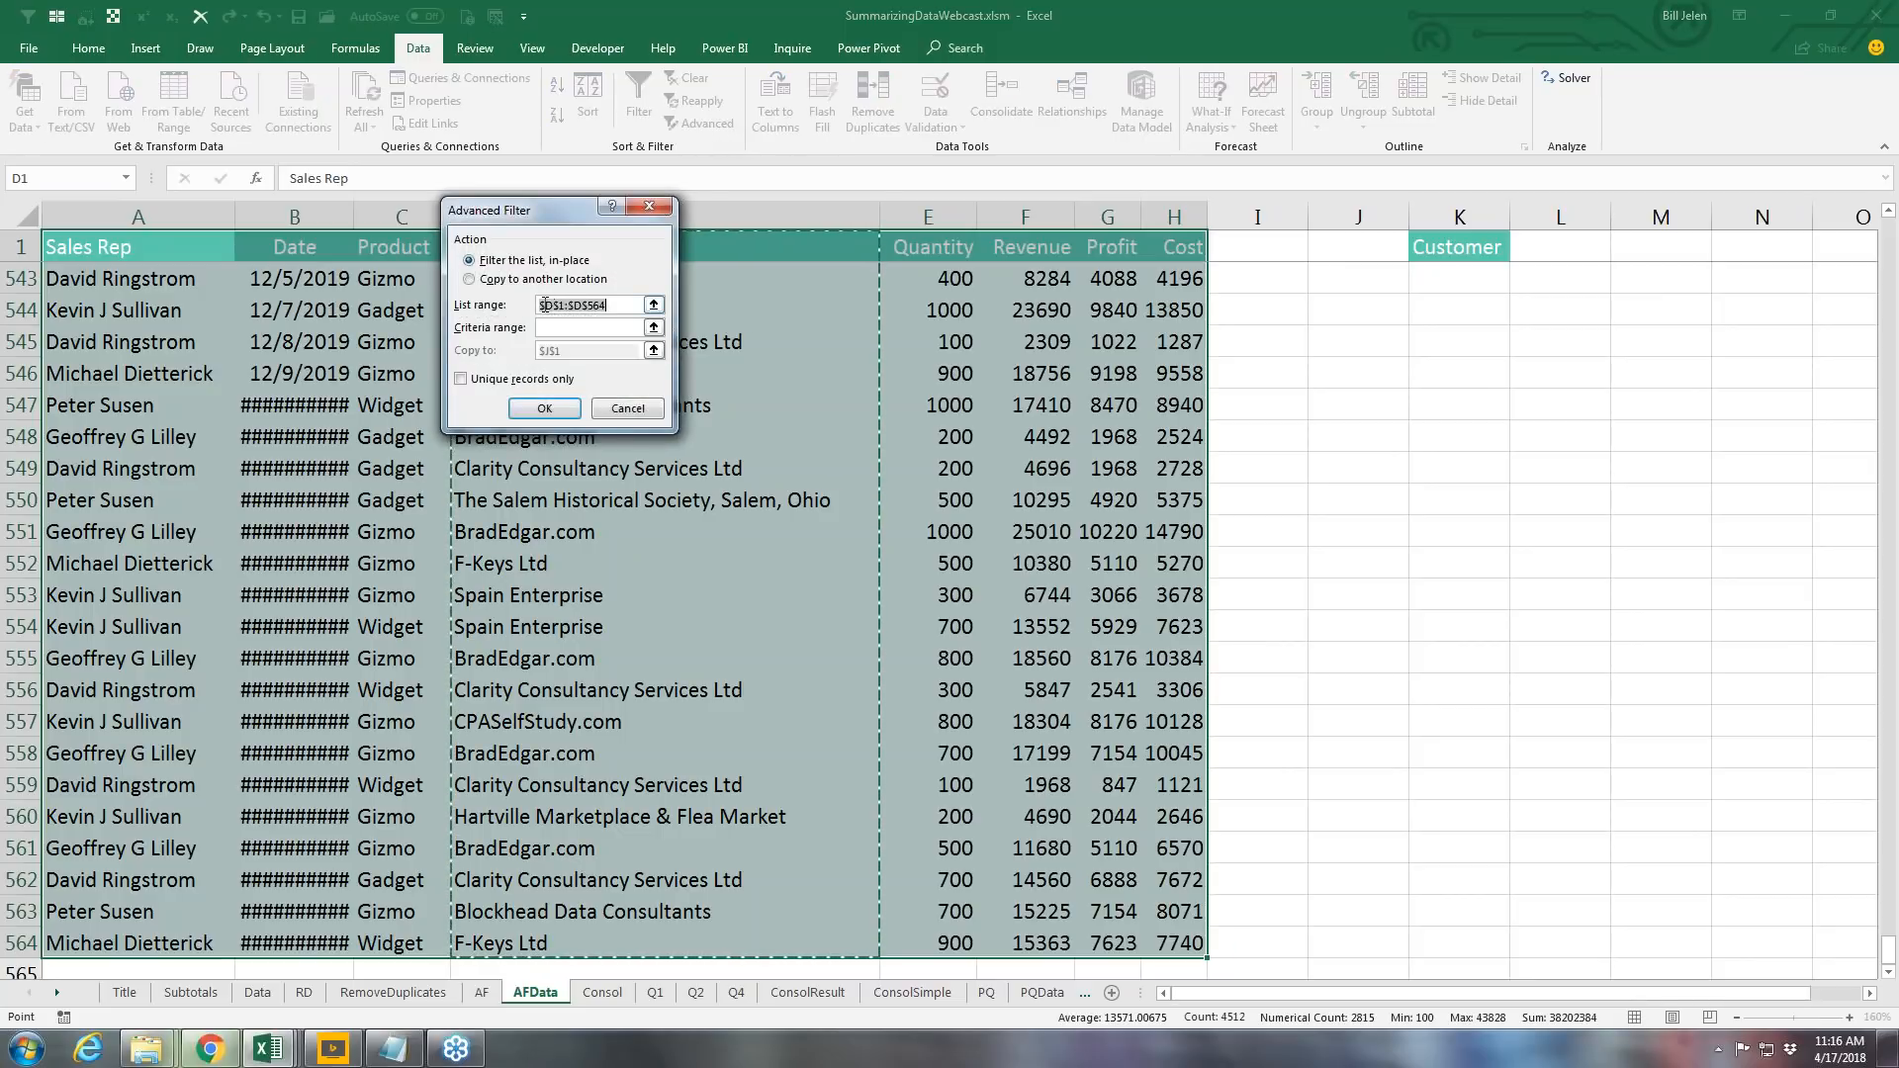
pyautogui.moveTo(611, 306); pyautogui.dragTo(540, 306)
pyautogui.press('Delete')
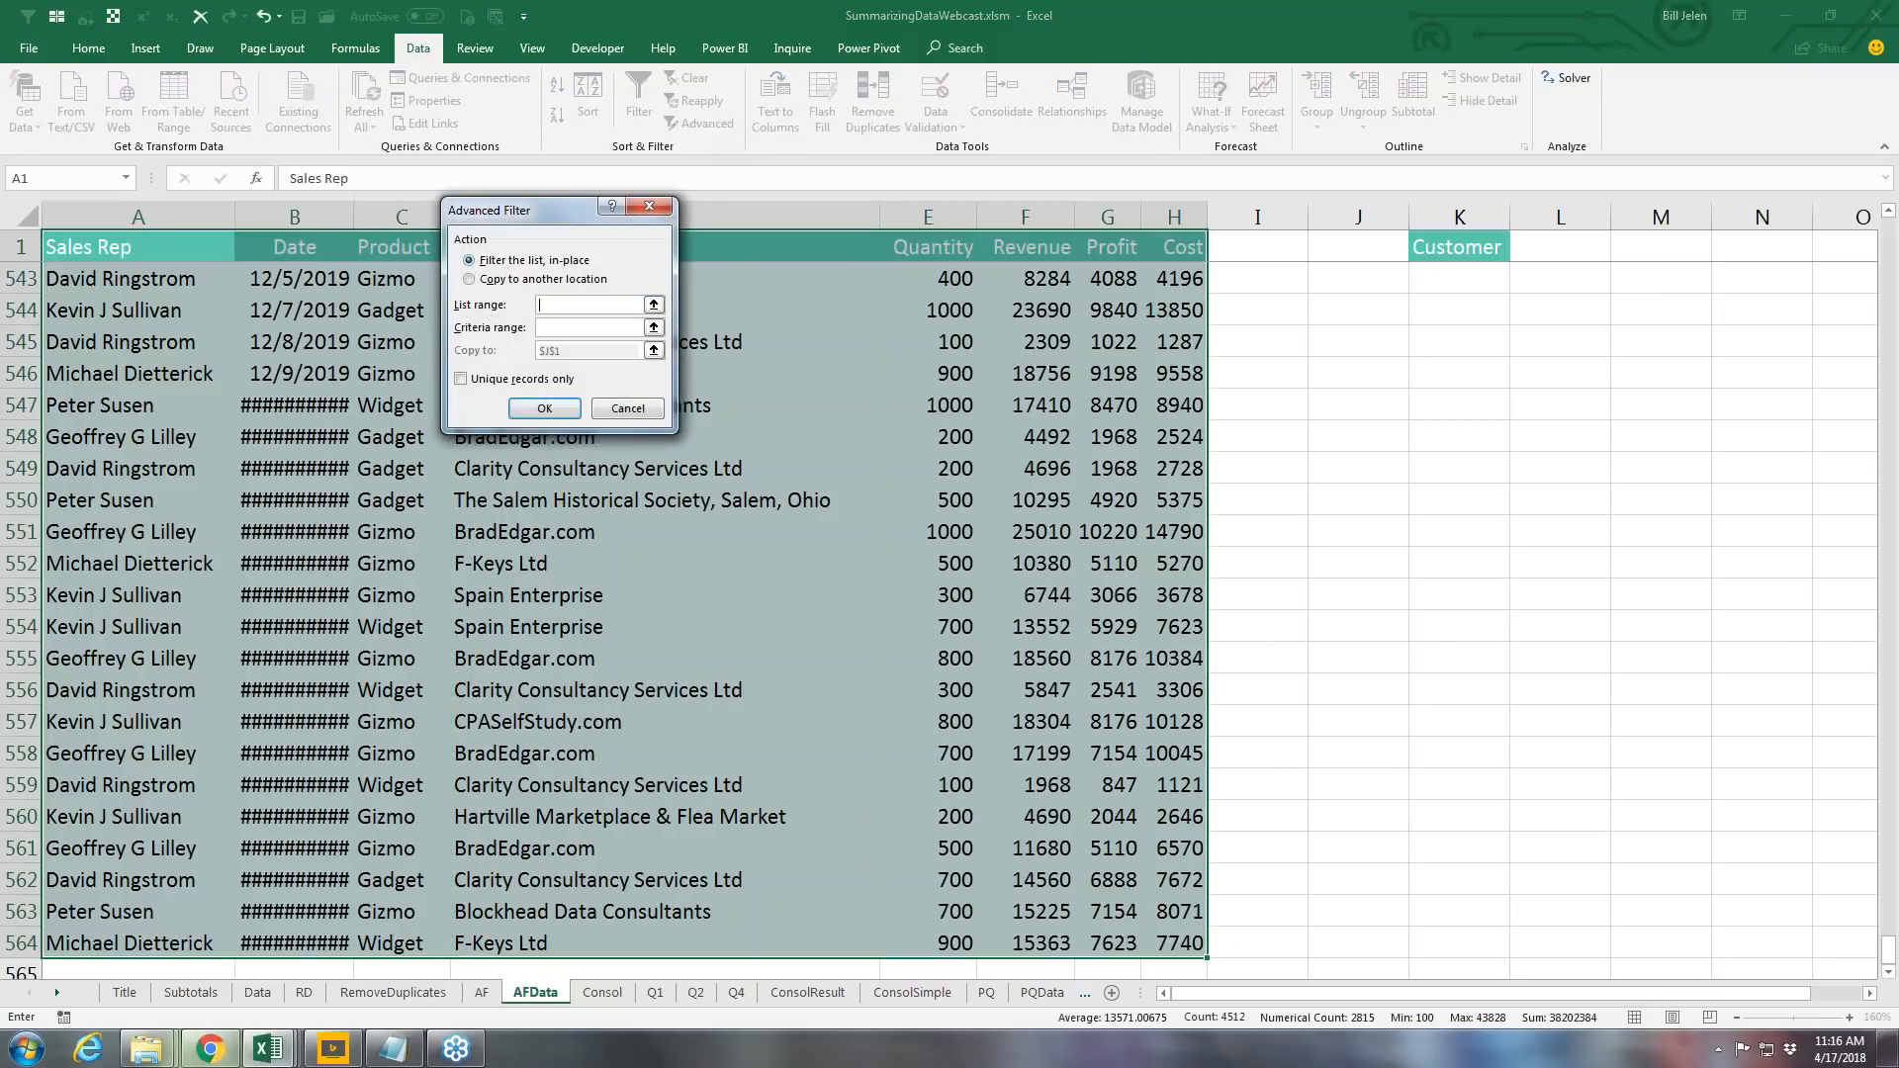
pyautogui.click(653, 305)
pyautogui.click(148, 245)
pyautogui.hotkey('ctrl', 'shift', 'End')
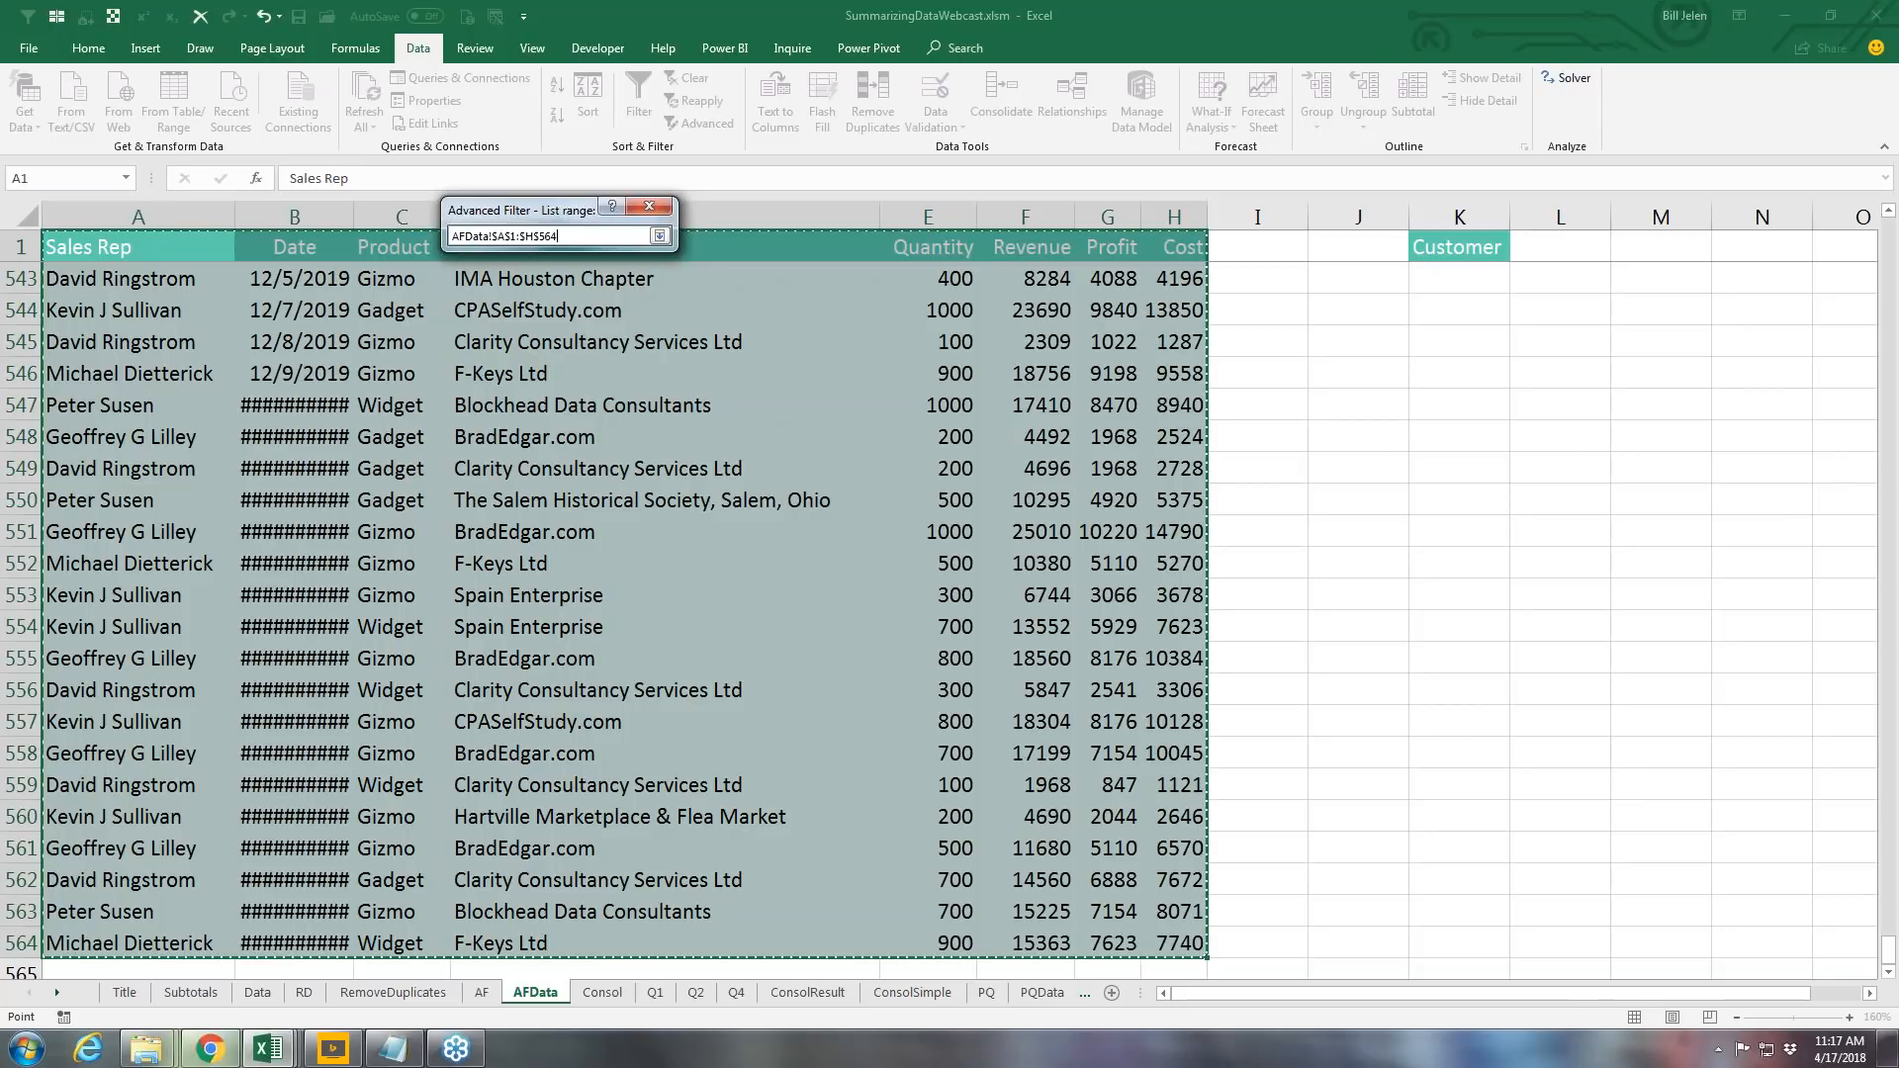
pyautogui.press('Return')
# Step: Have the Advanced Filter copy unique records only to another location, the Customer heading in K1, and run it
pyautogui.click(471, 279)
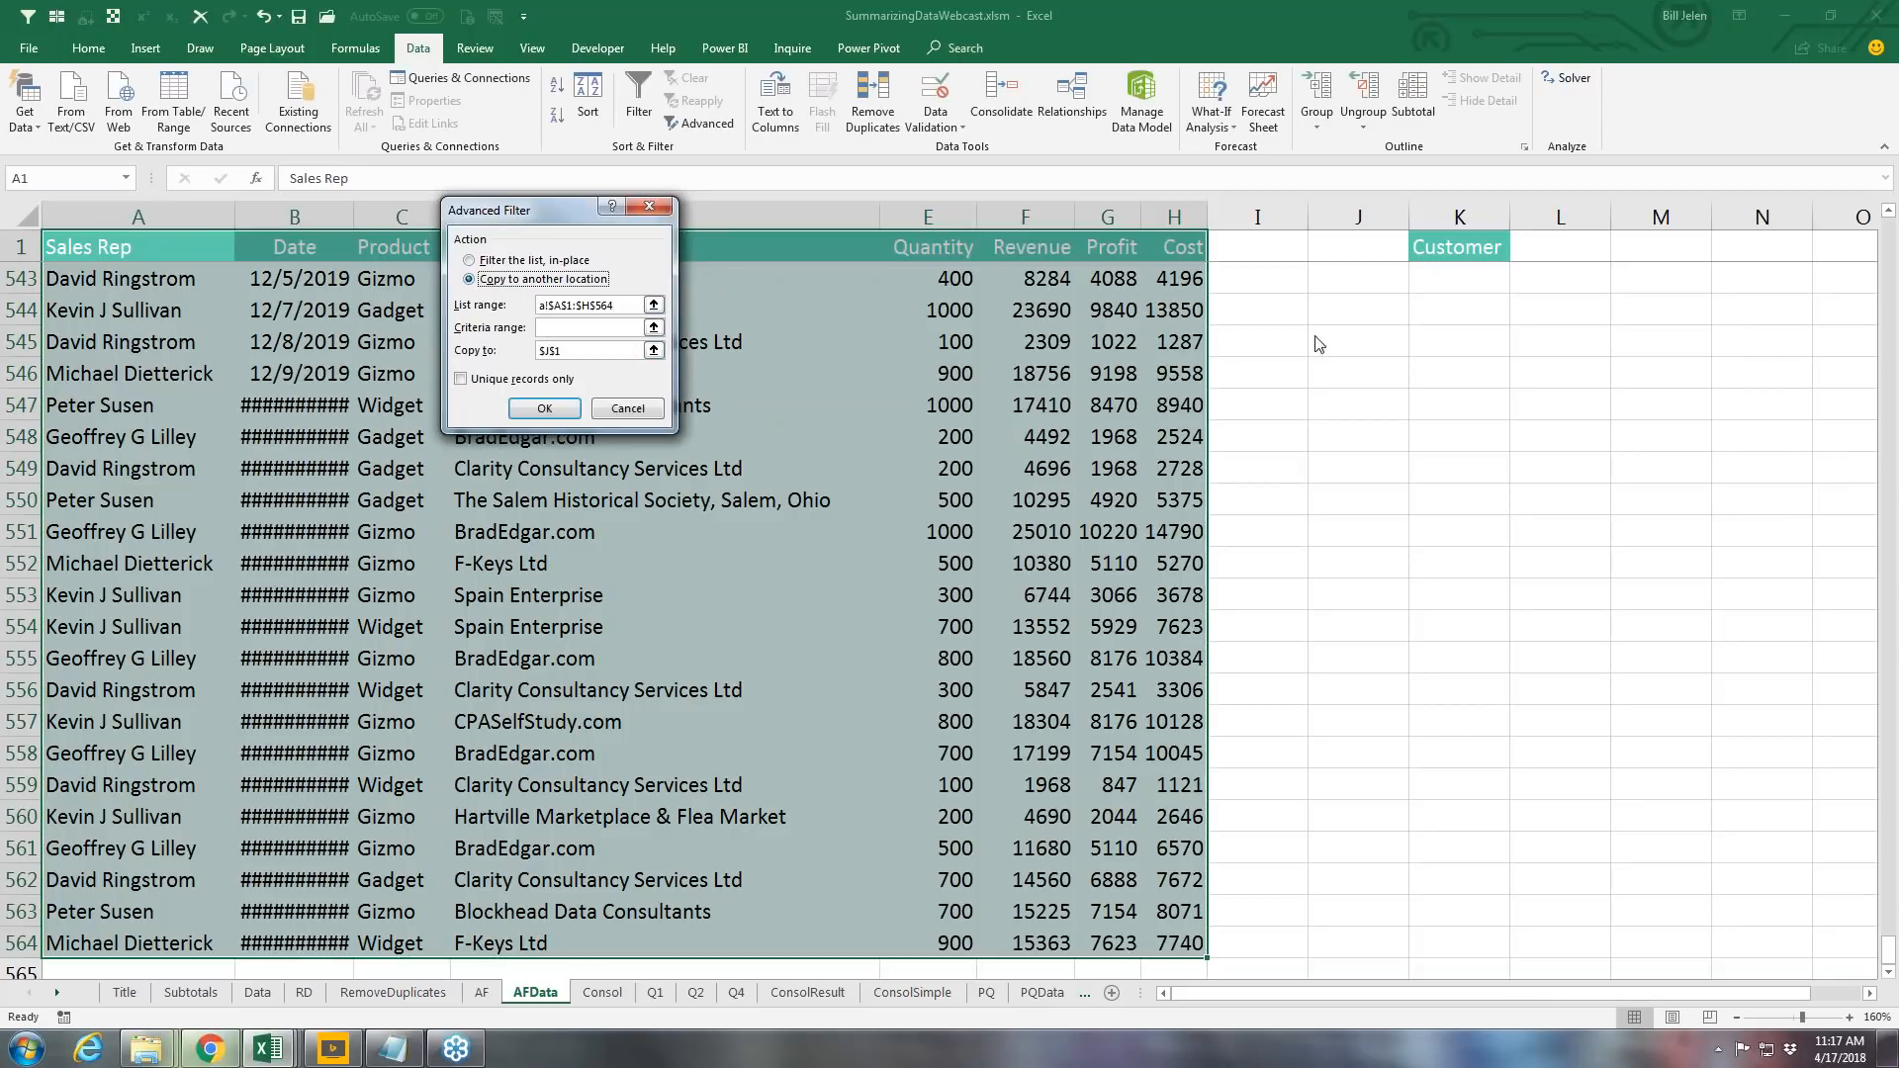
pyautogui.click(600, 351)
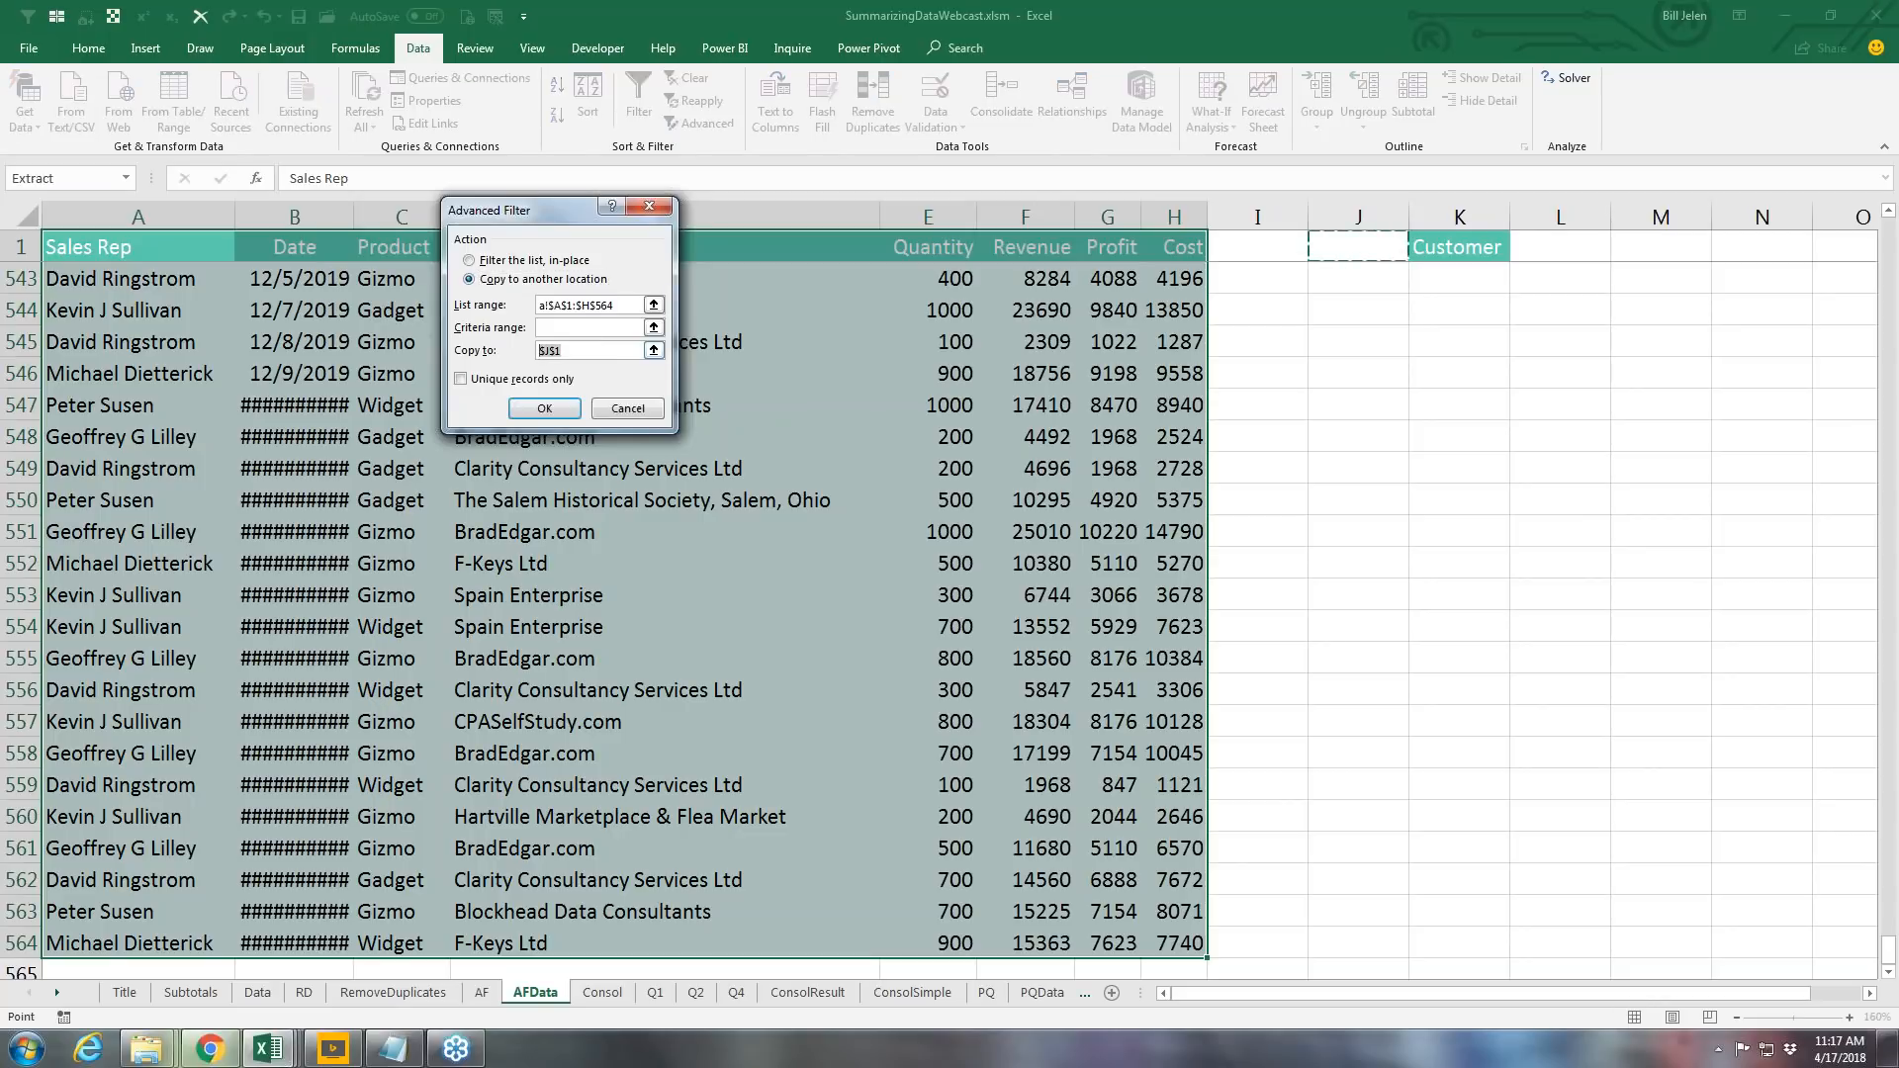
pyautogui.click(1457, 248)
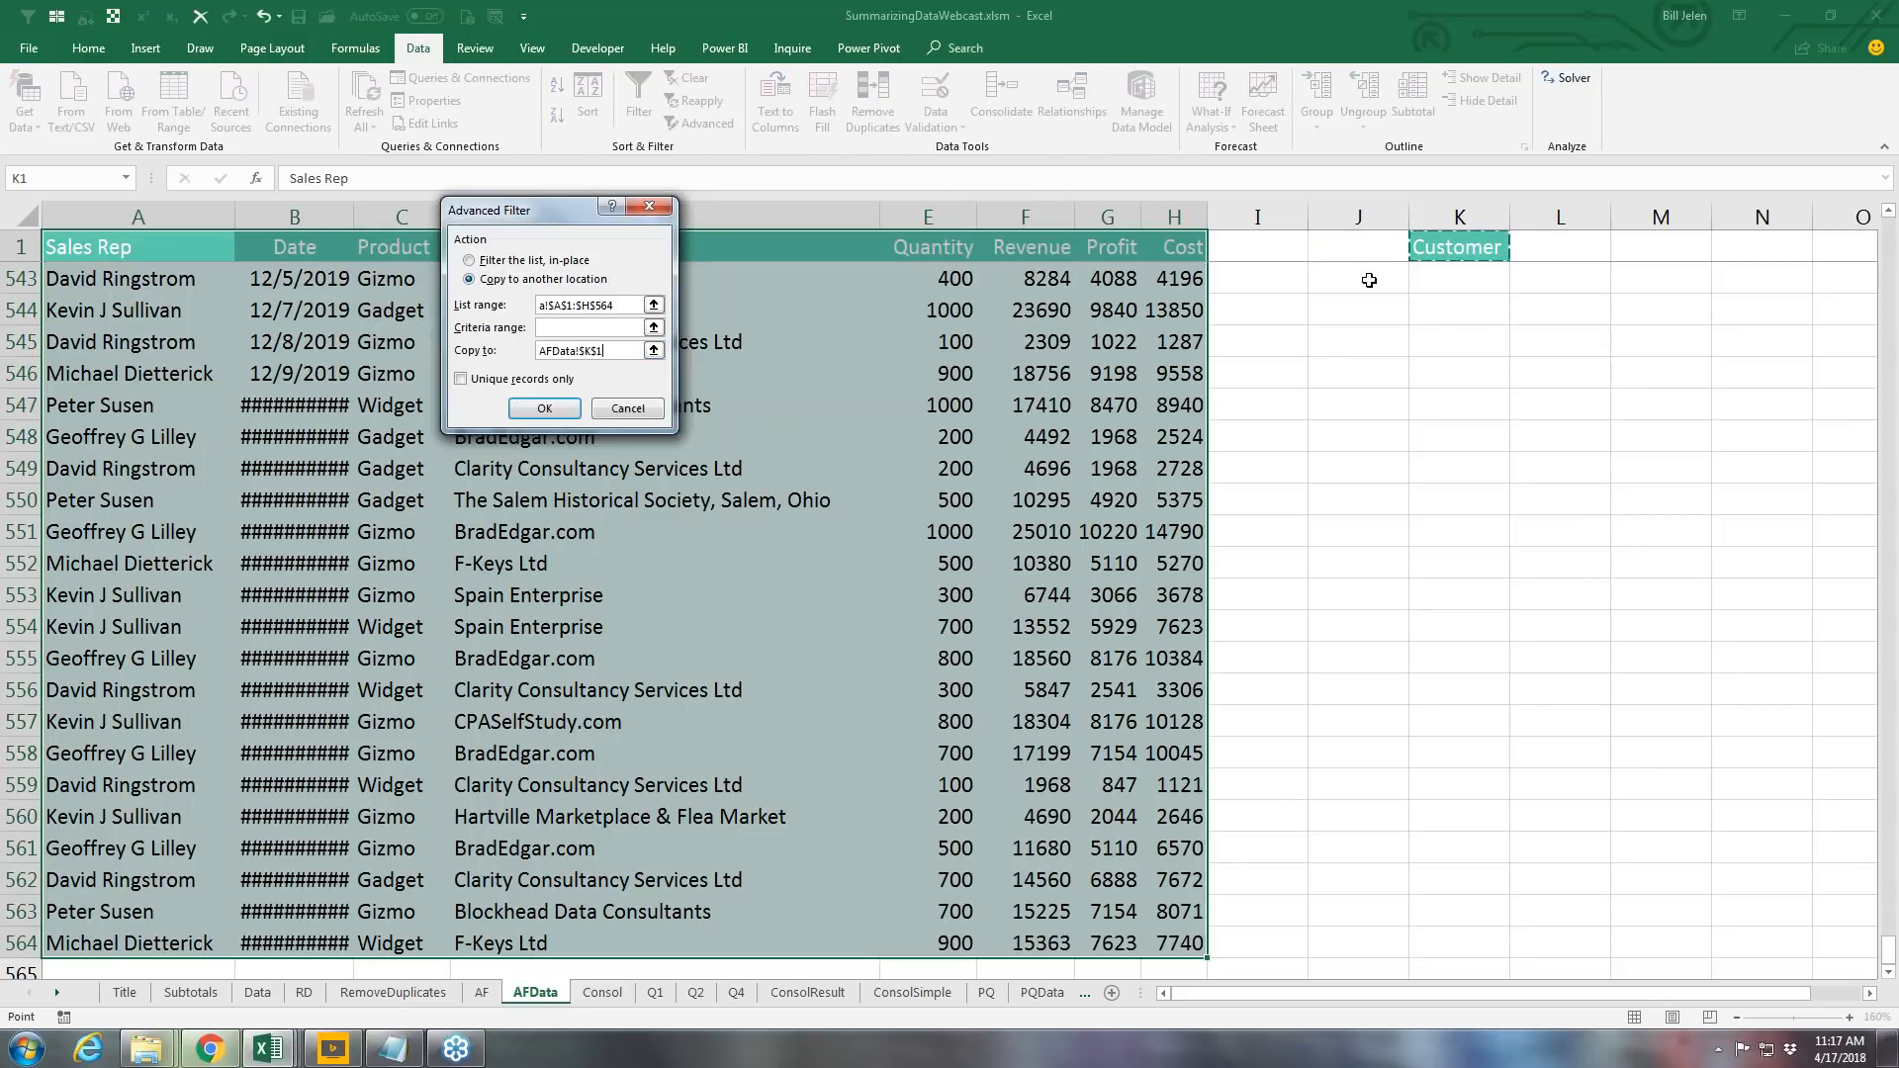
pyautogui.click(462, 379)
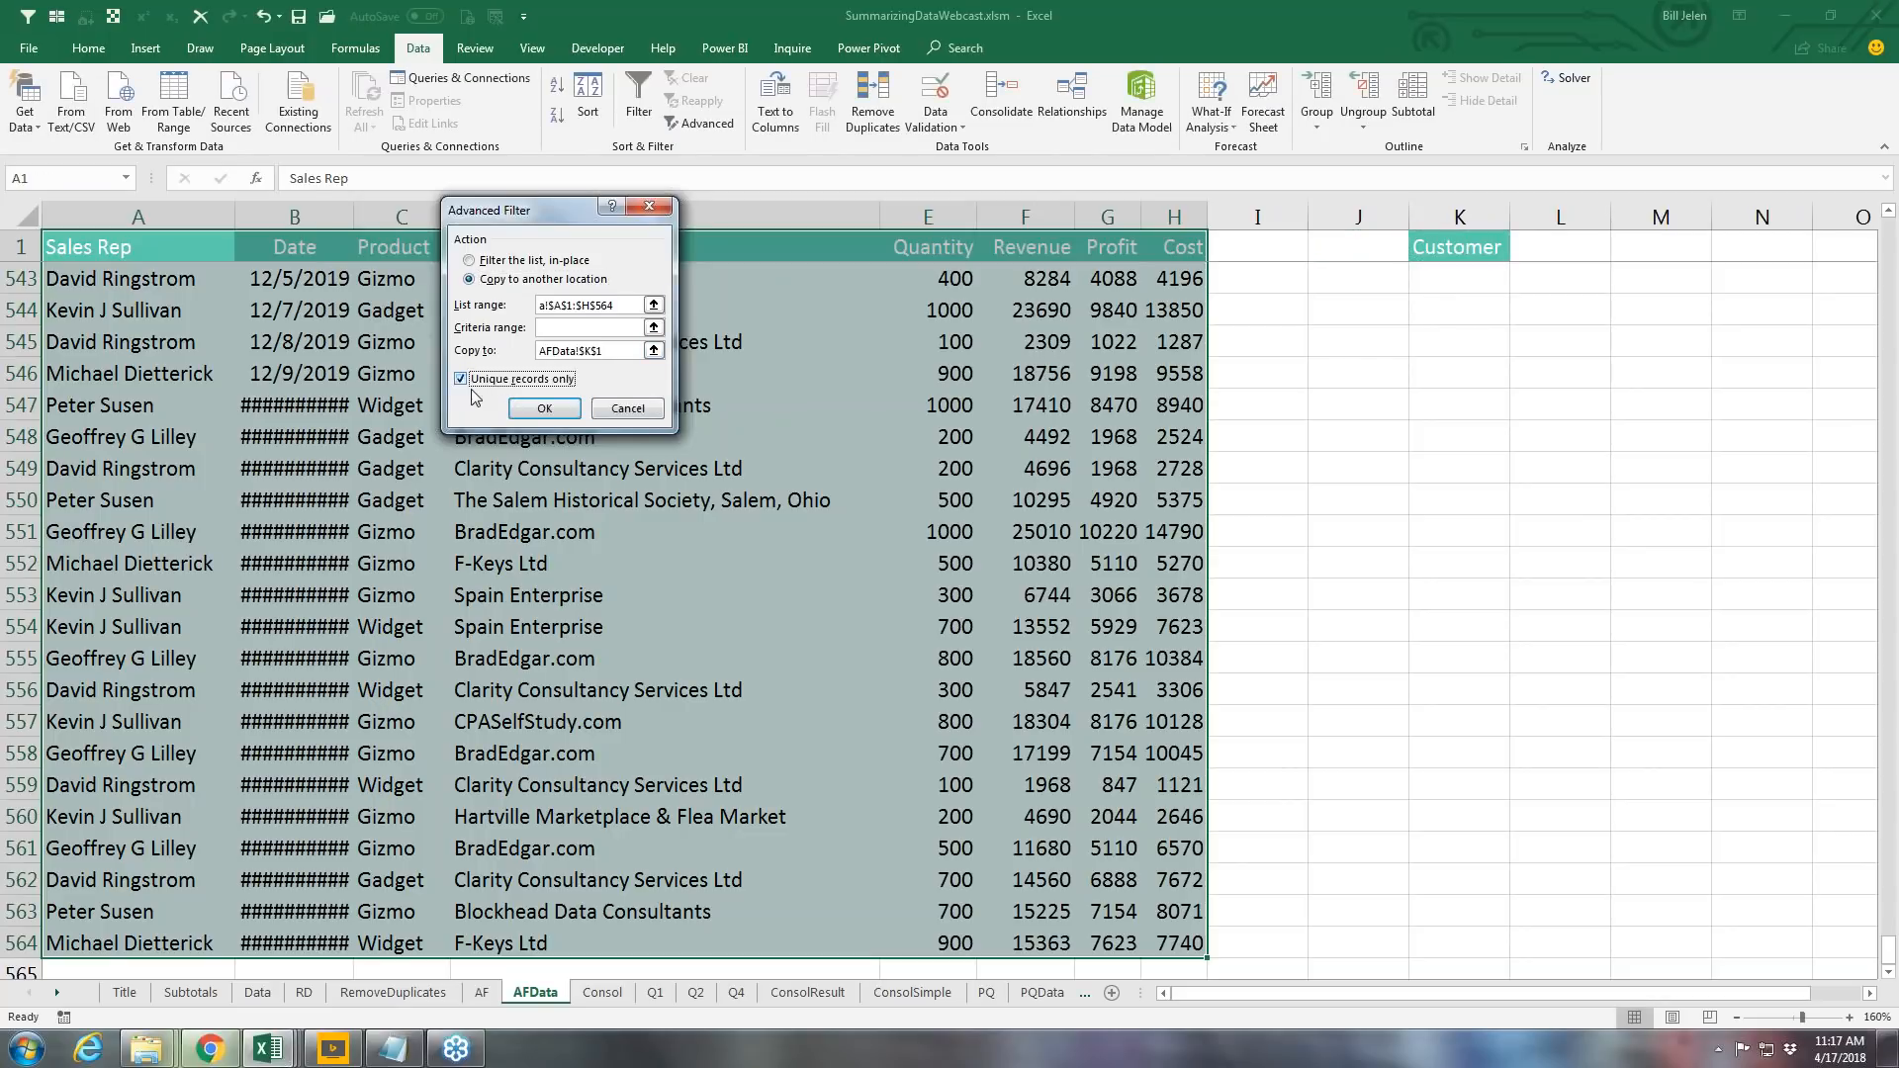
pyautogui.click(546, 409)
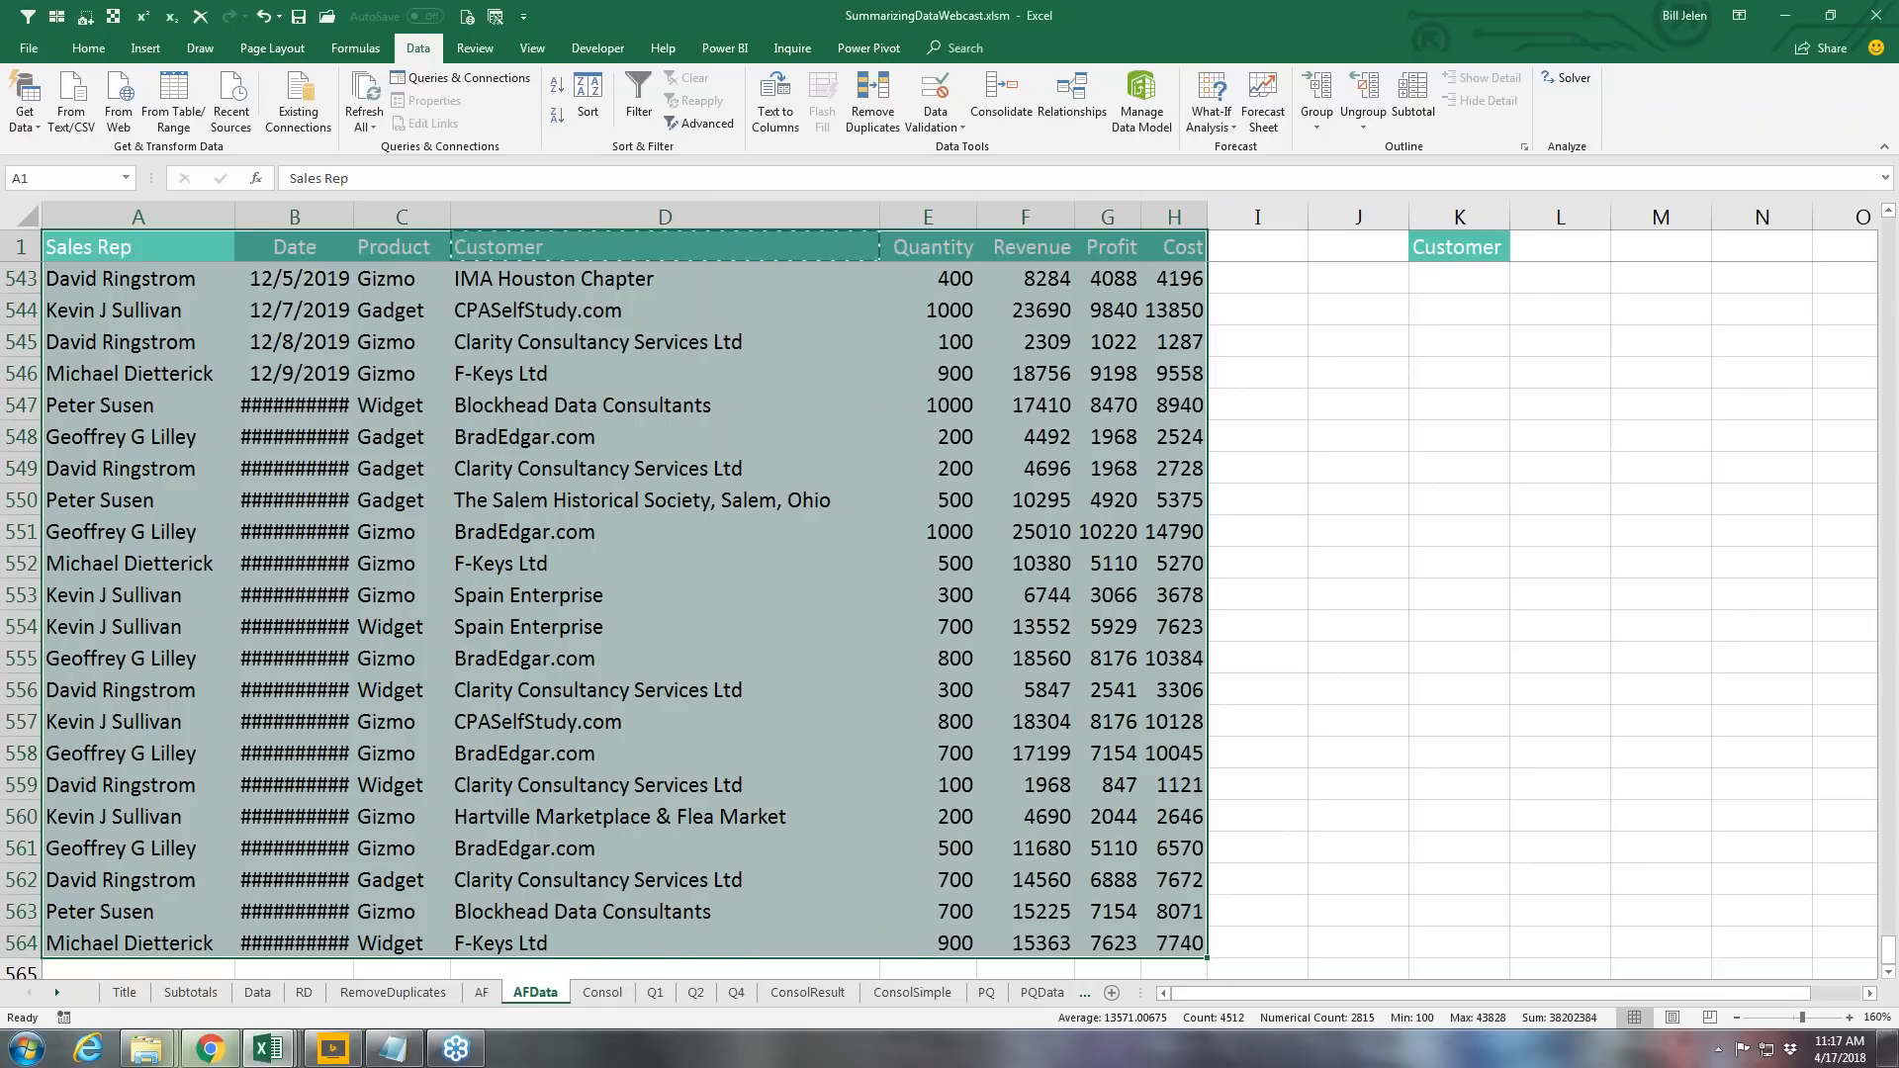
# Step: Compare the extracted customer list on AFData with the finished summary on the RemoveDuplicates sheet, ending on AFData
pyautogui.hotkey('ctrl', 'Home')
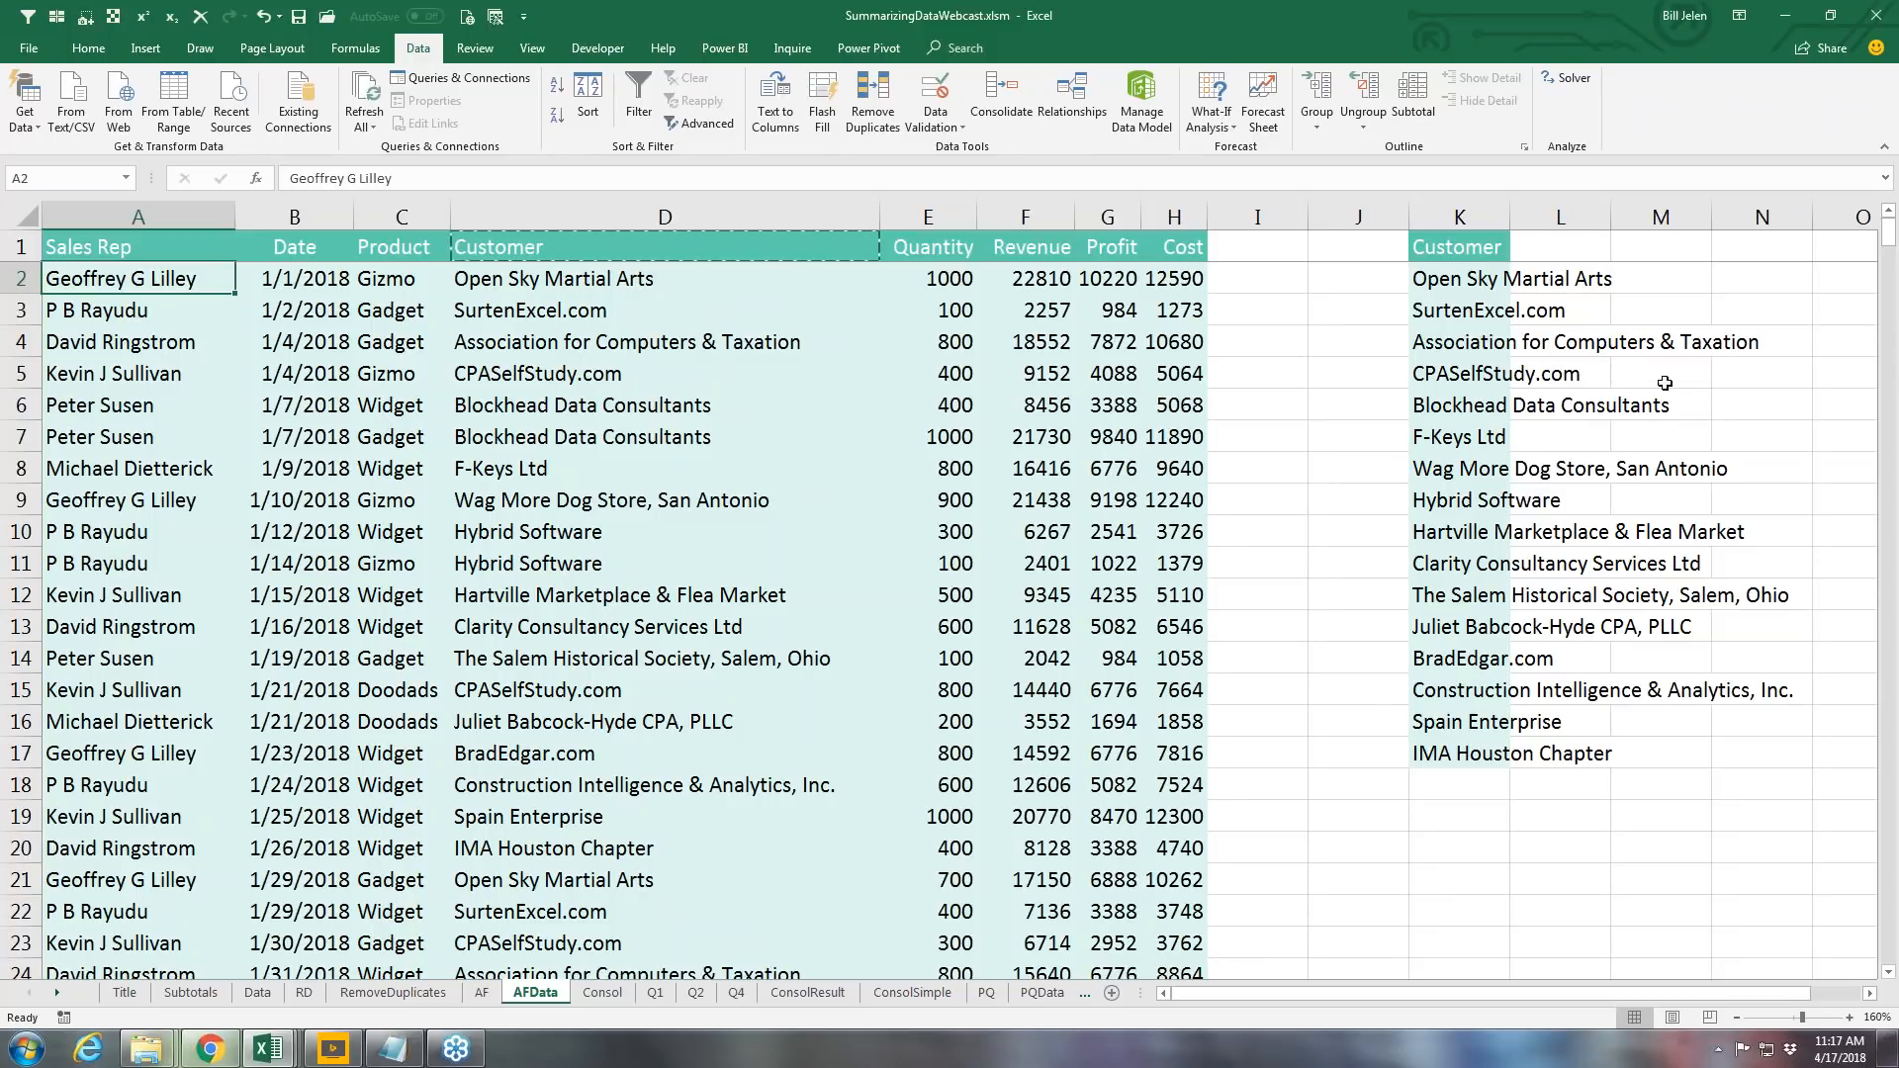
pyautogui.click(423, 993)
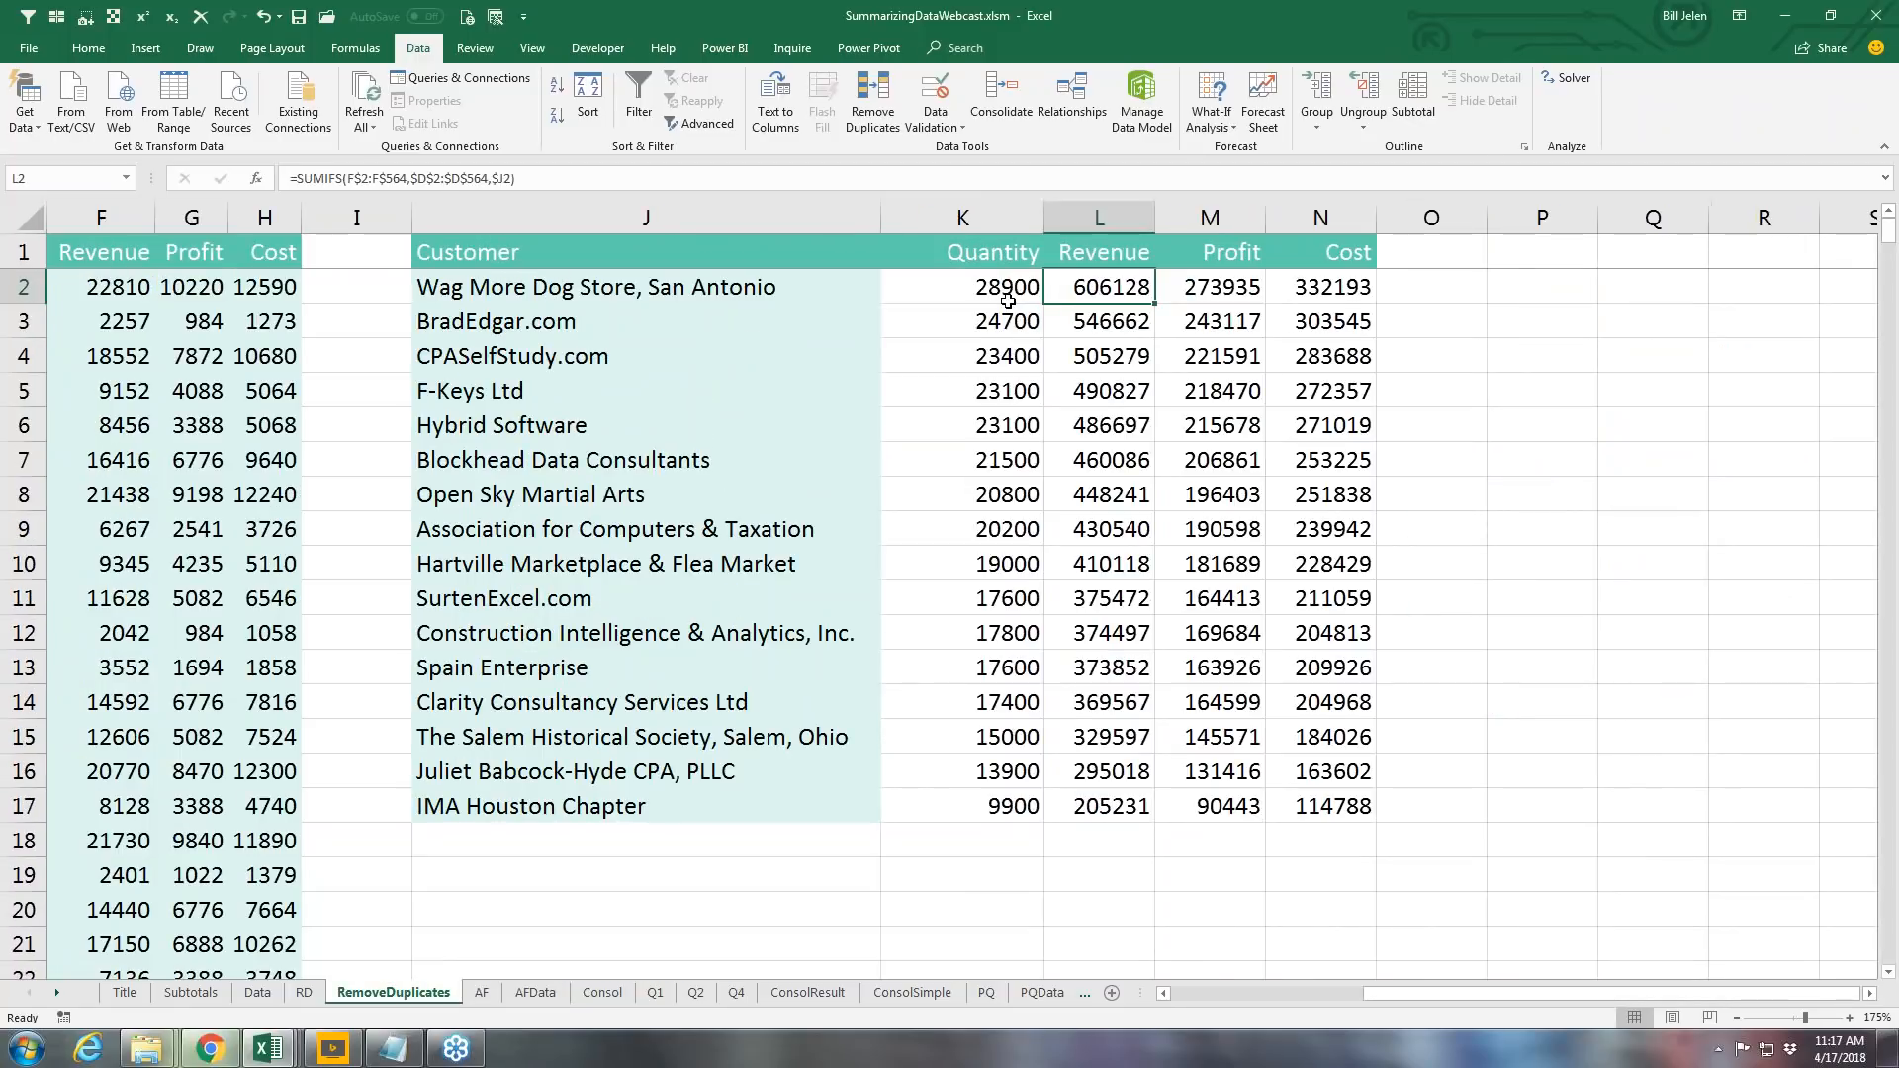
pyautogui.click(535, 993)
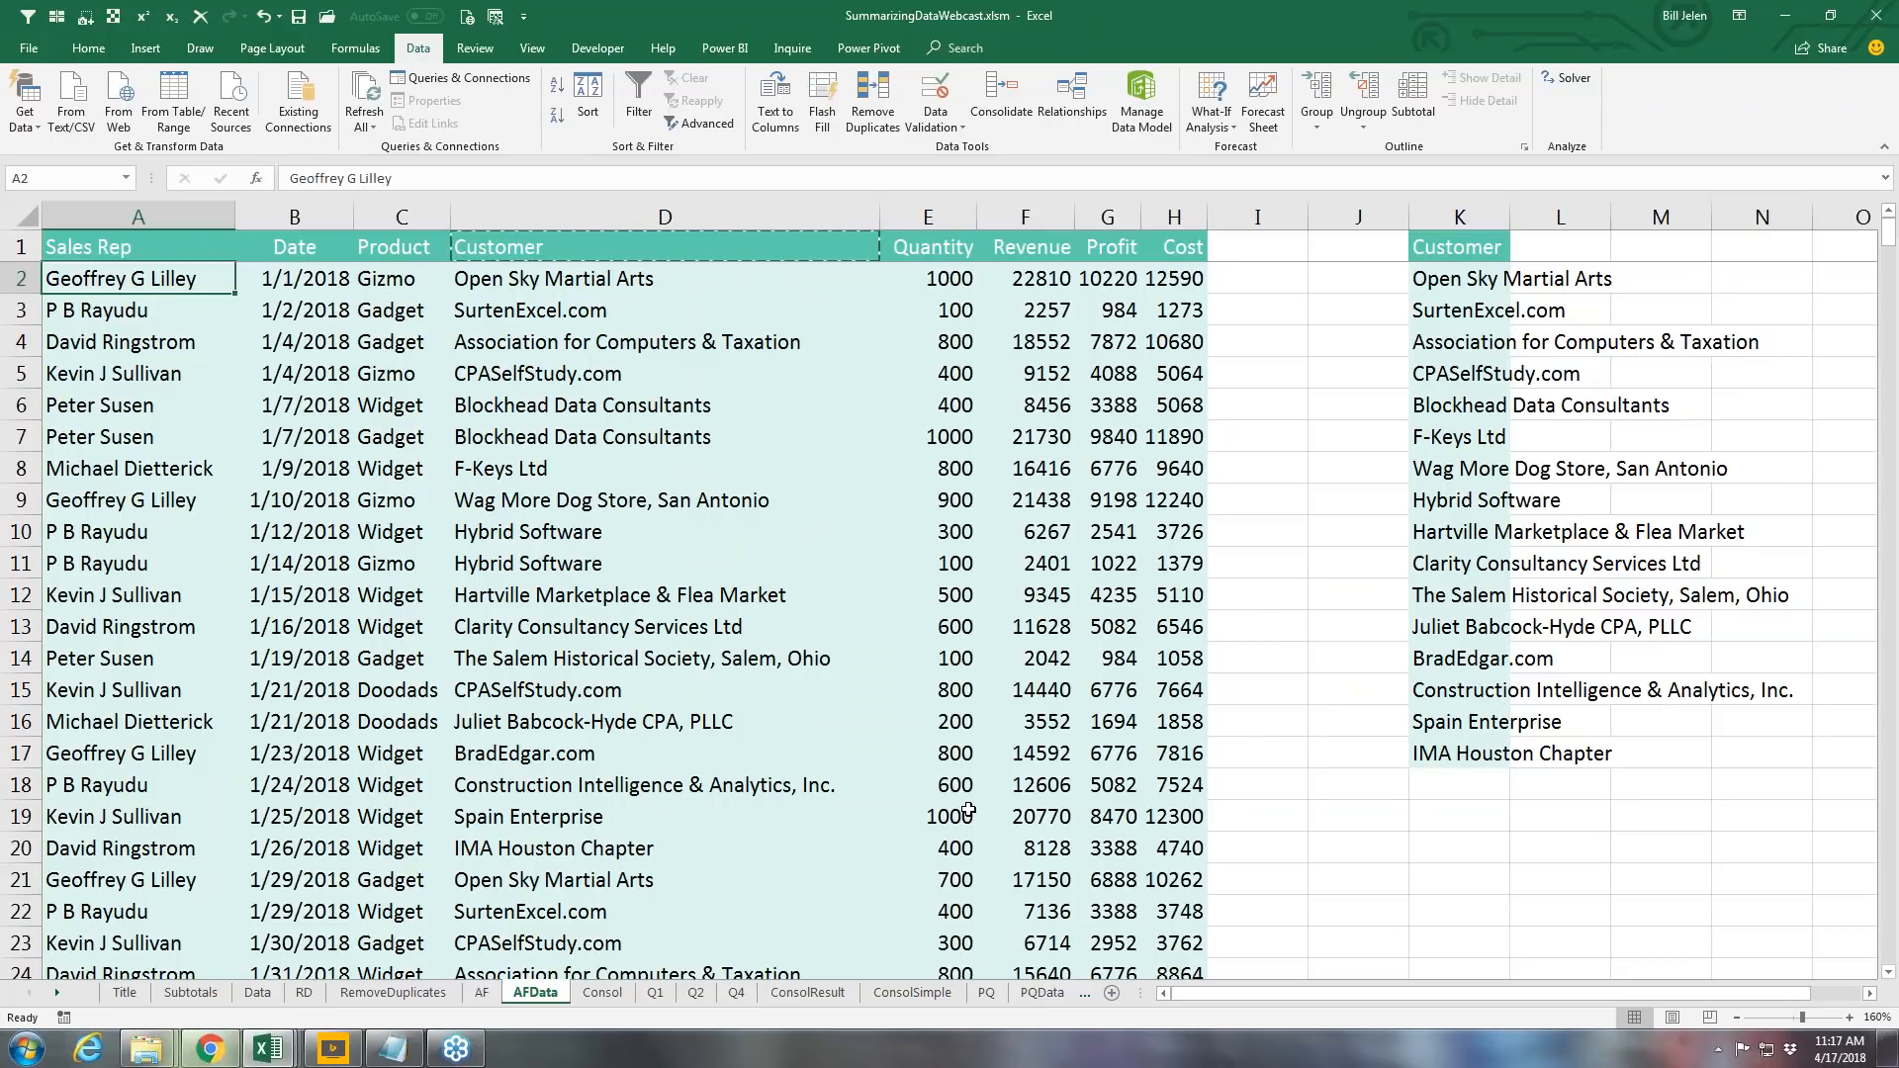
# Step: Review the Consol title sheet and the monthly source tables on the Q1, Q2 and Q4 sheets
pyautogui.click(610, 999)
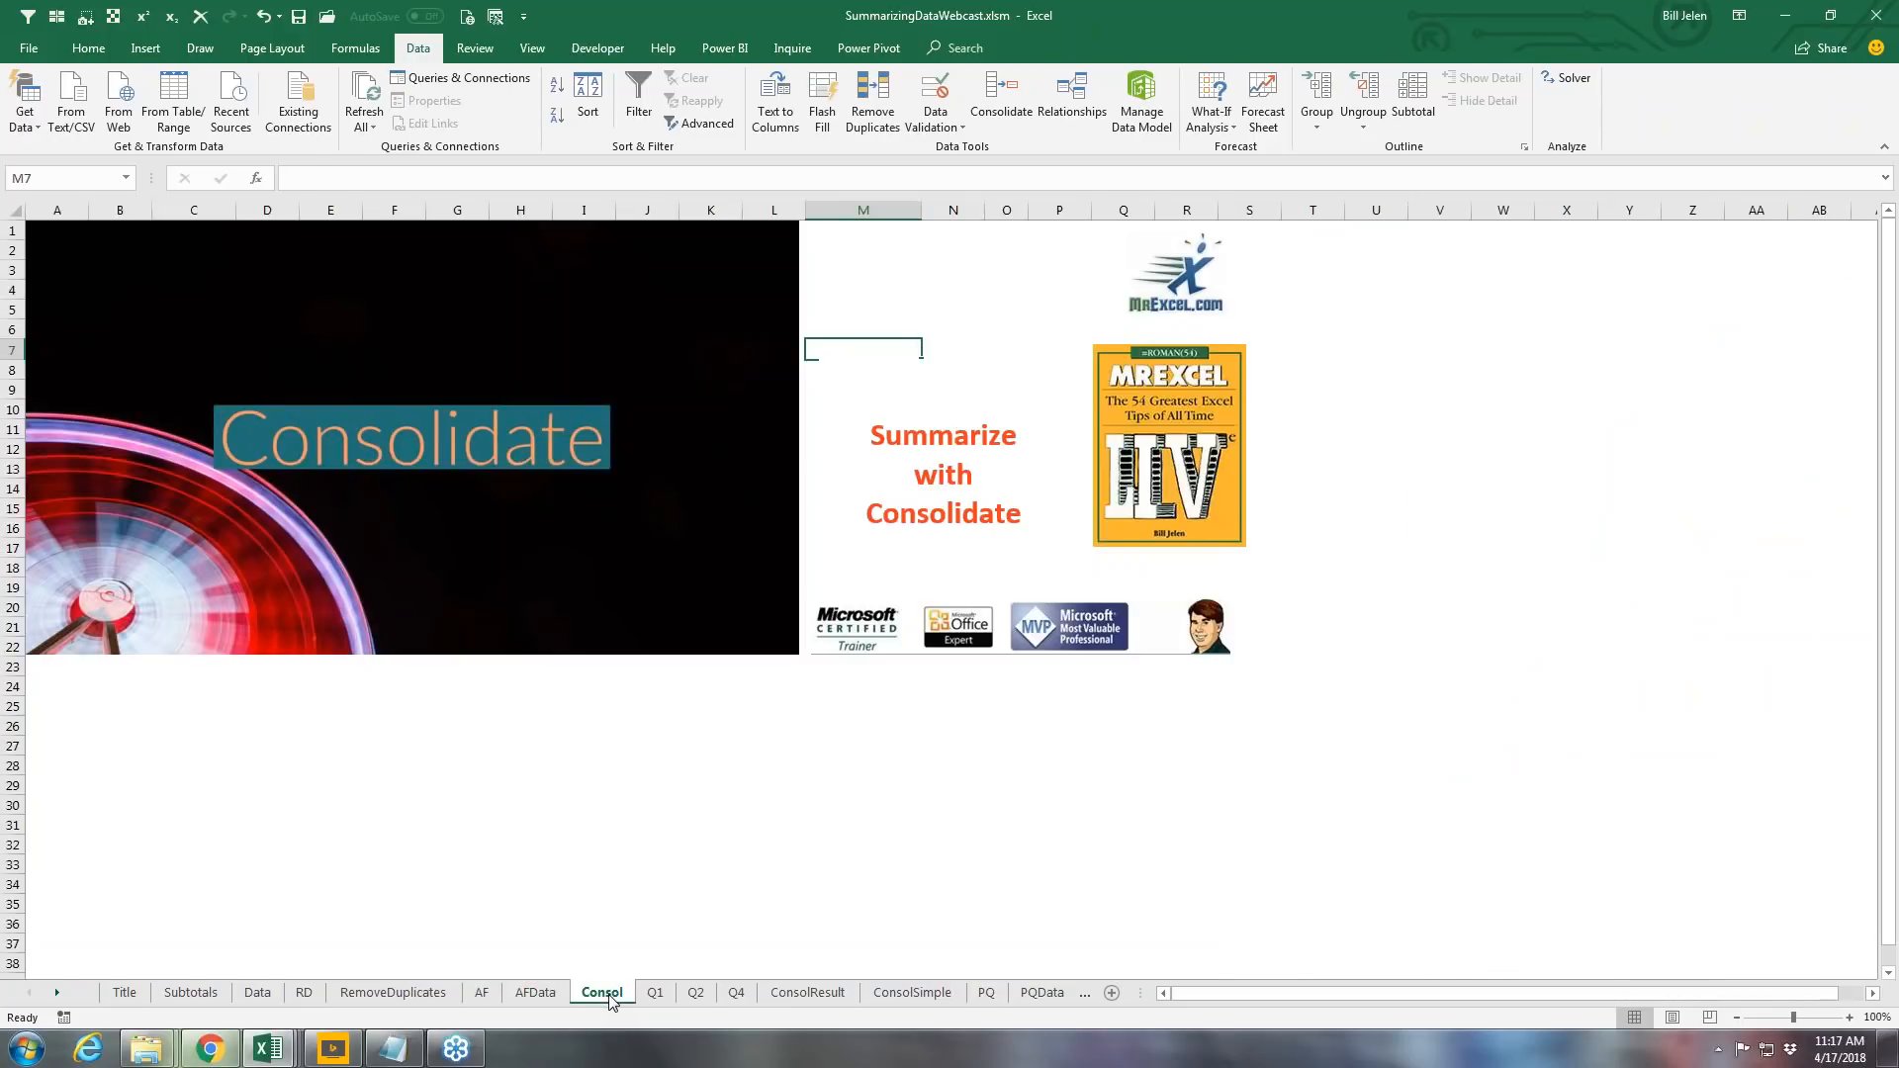
pyautogui.press('Left')
pyautogui.press('Left')
pyautogui.press('Left')
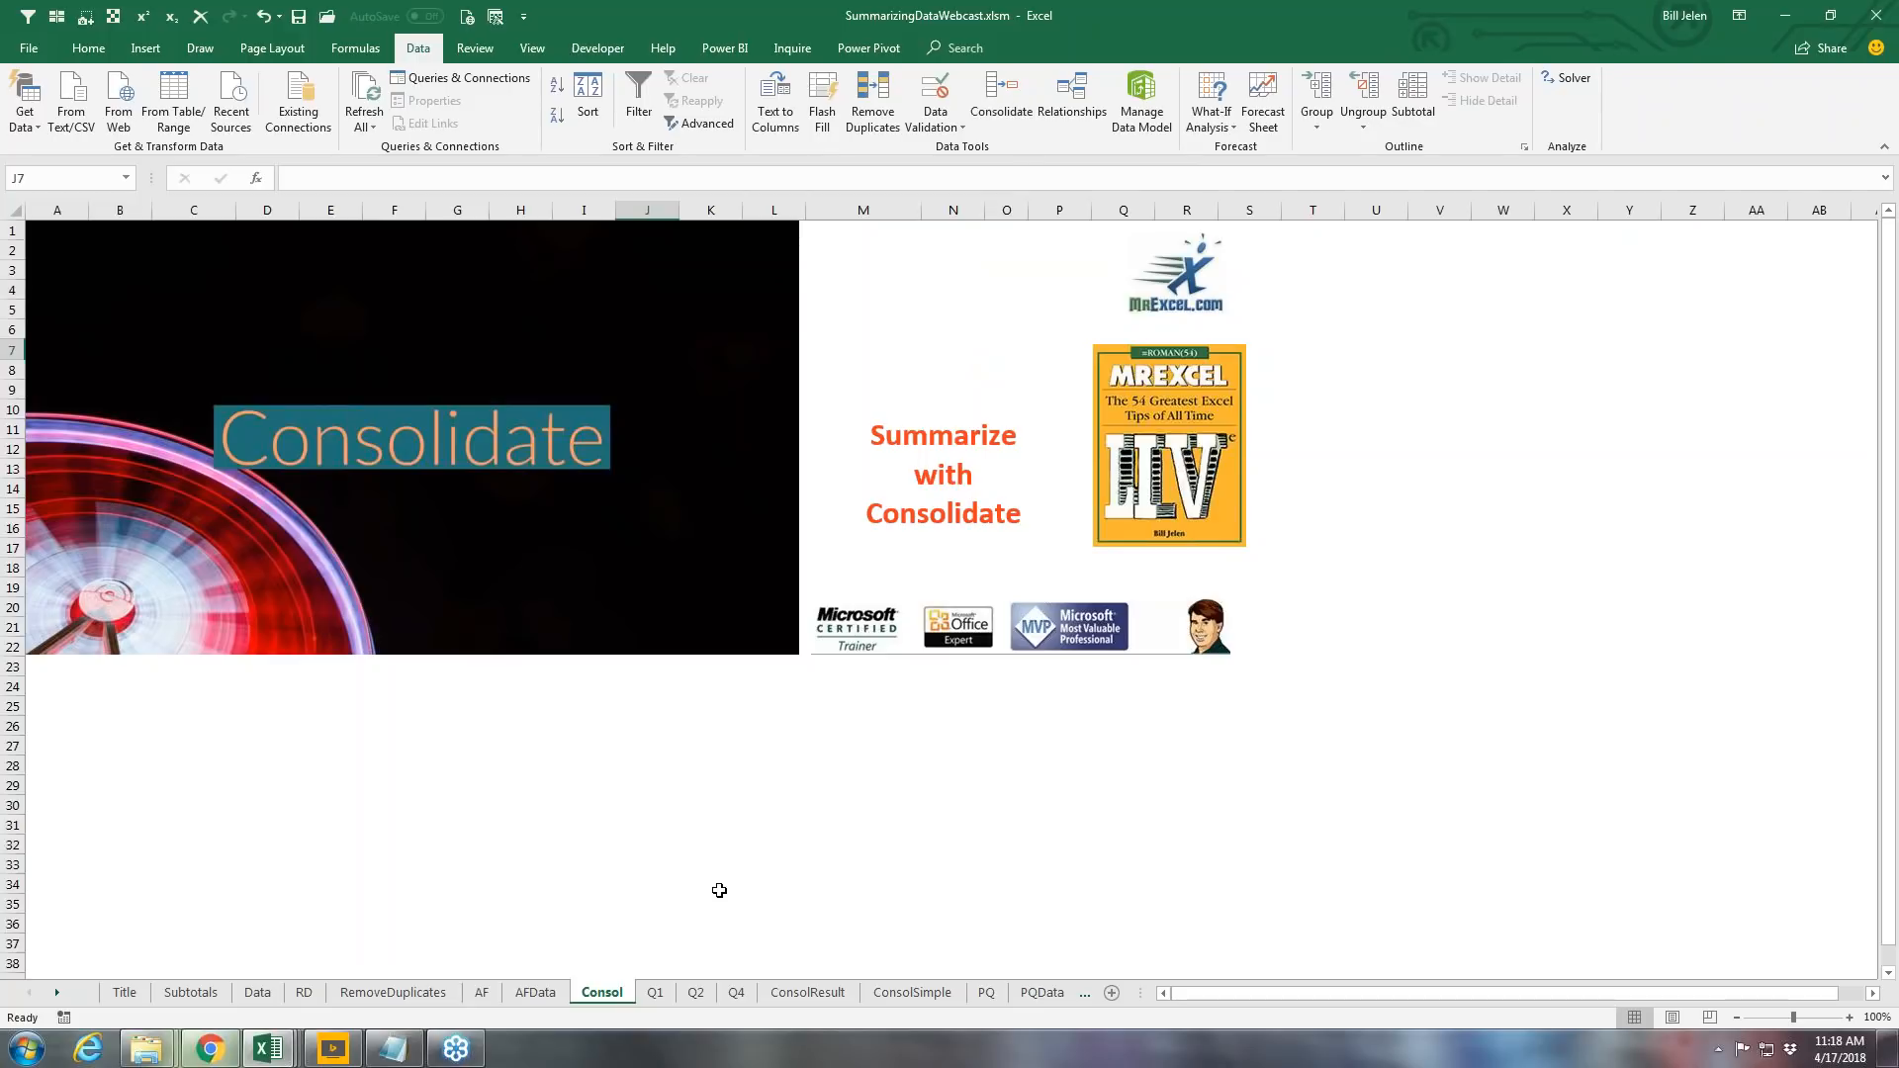
pyautogui.click(656, 992)
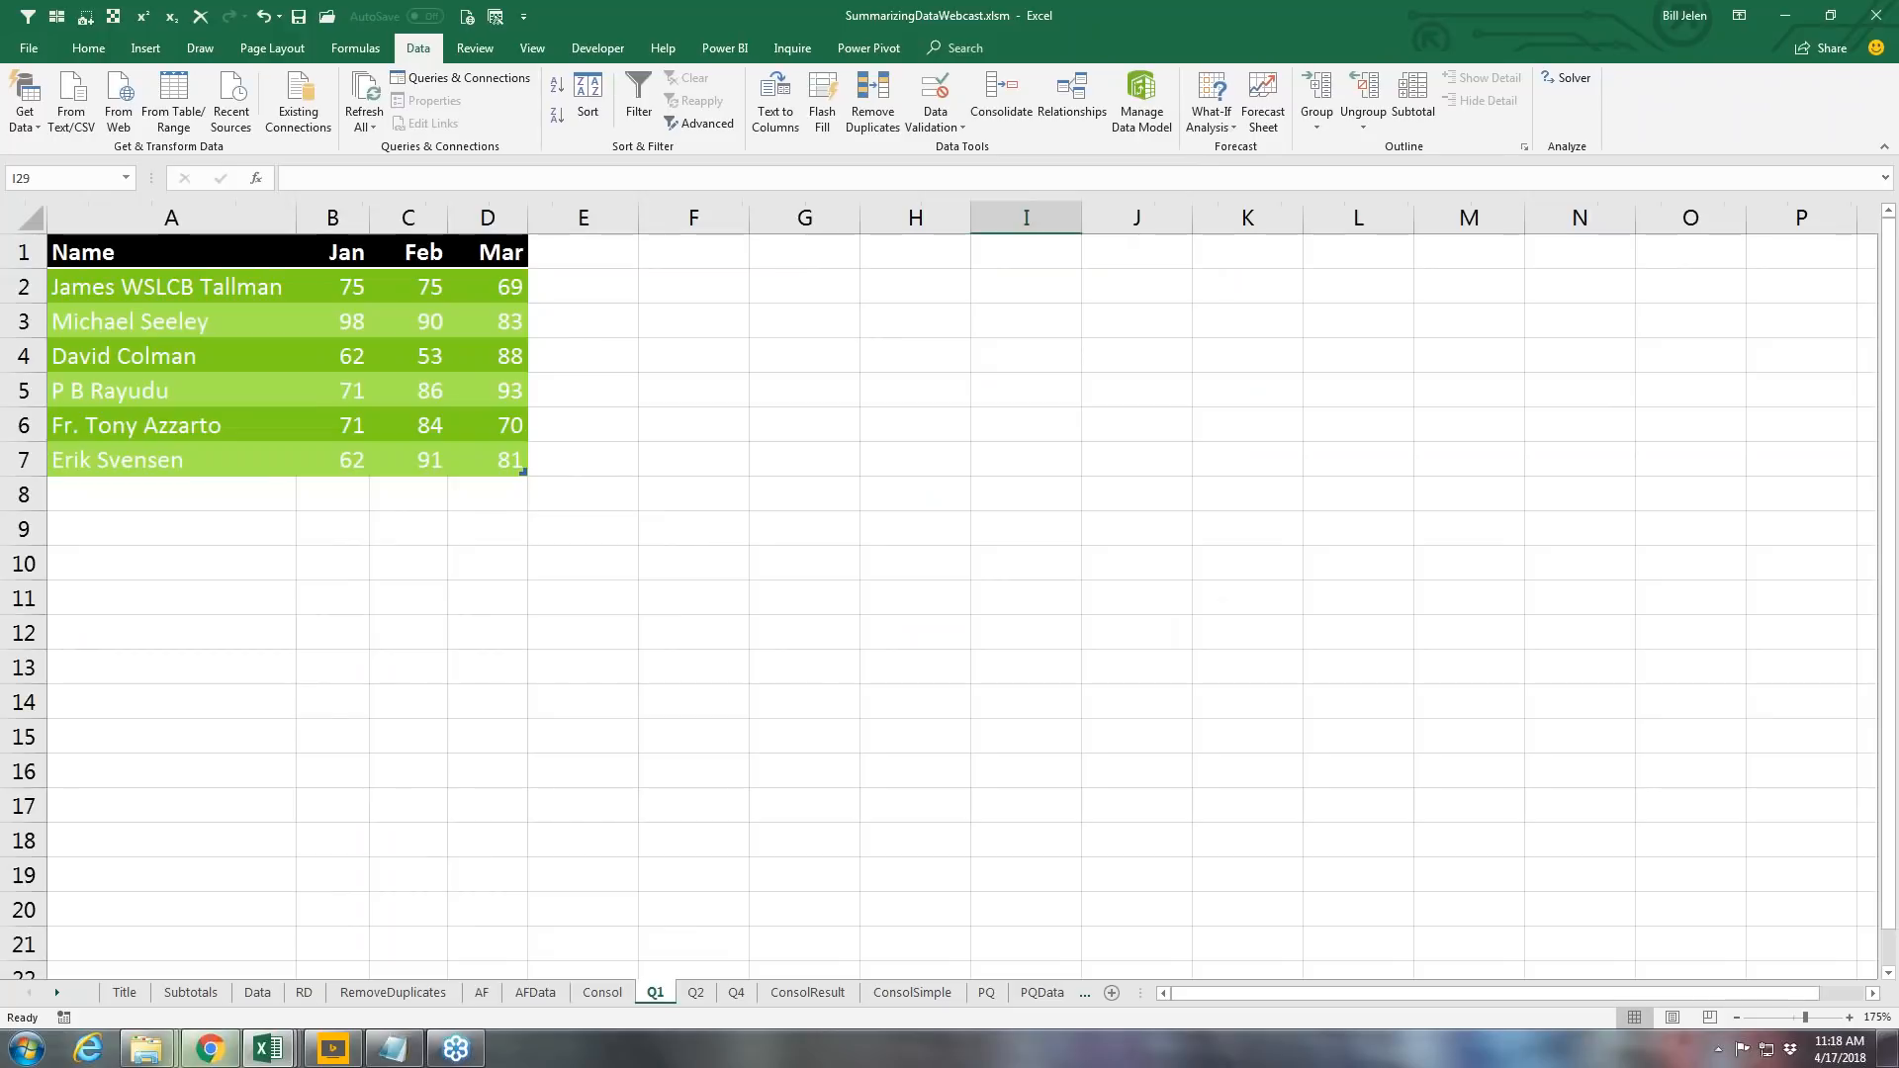
pyautogui.scroll(2, 822, 745)
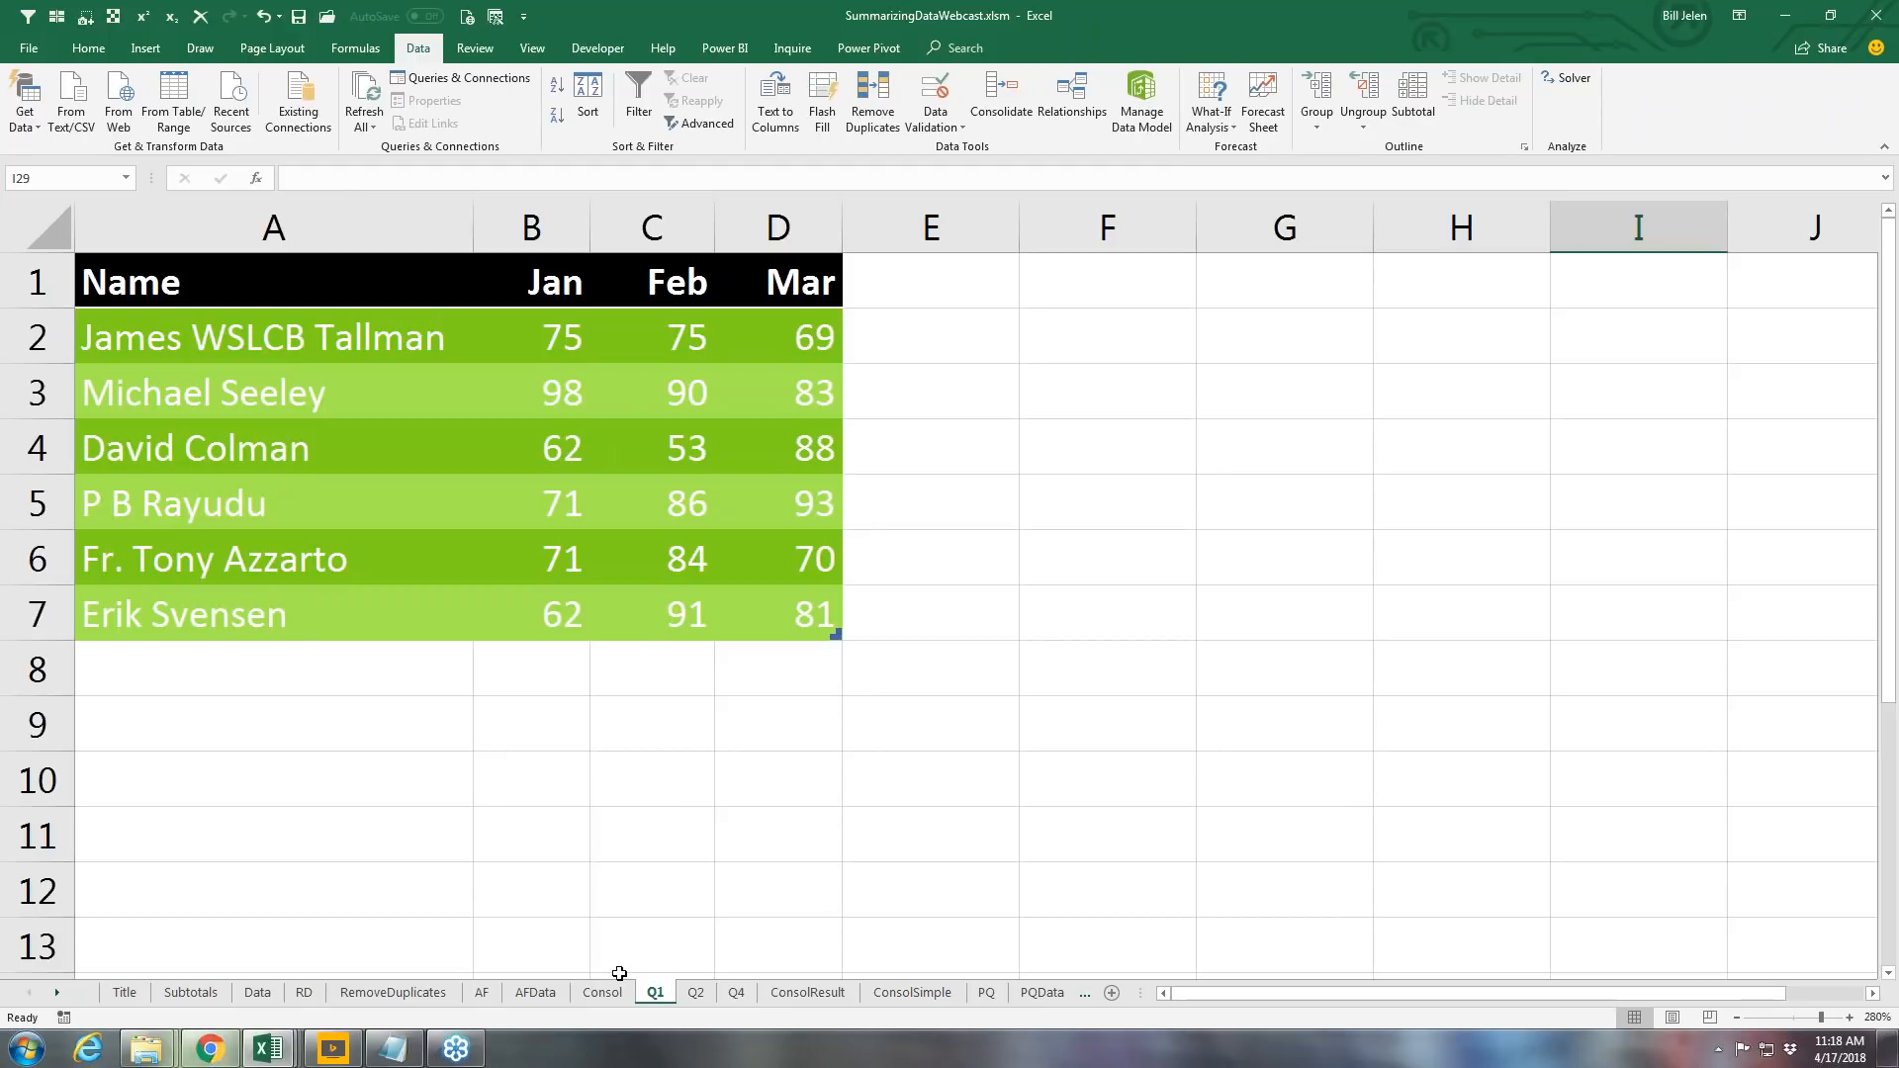
pyautogui.click(696, 992)
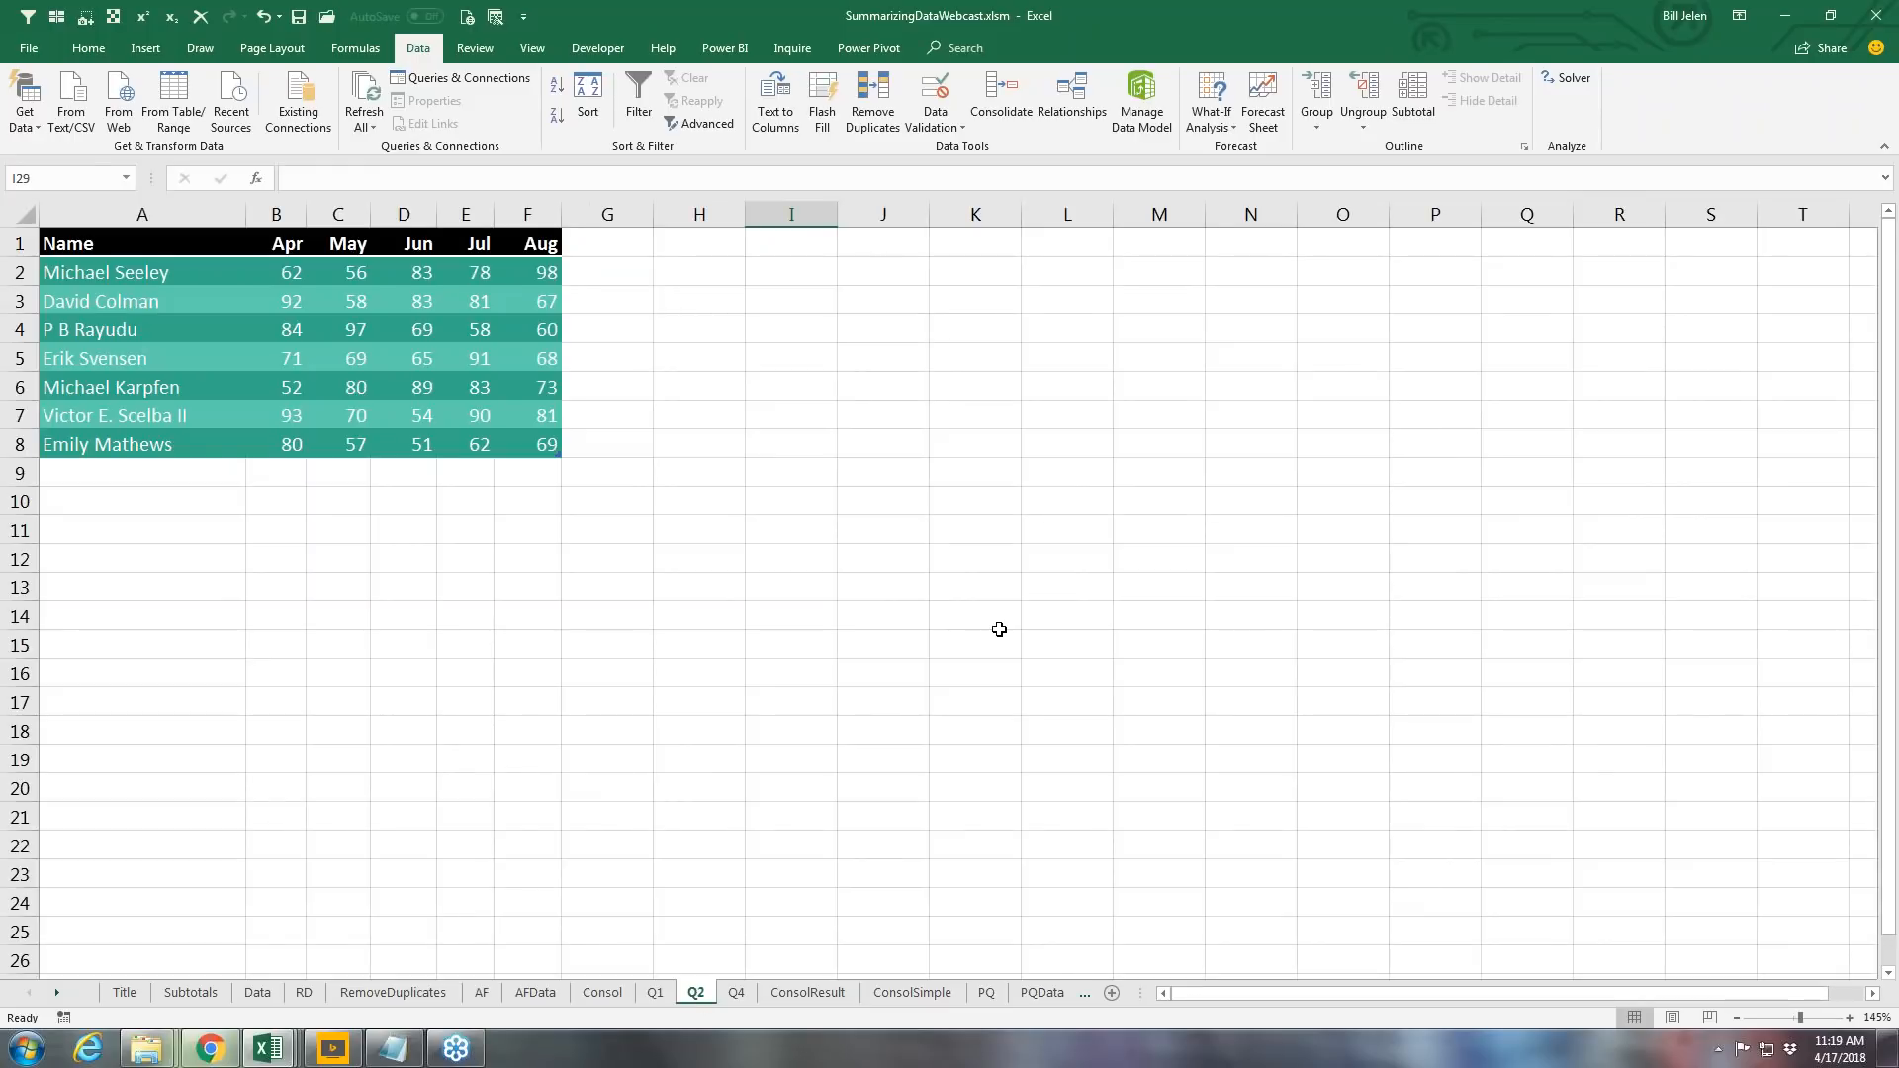
pyautogui.keyDown('ctrl'); pyautogui.scroll(2, 999, 629); pyautogui.keyUp('ctrl')
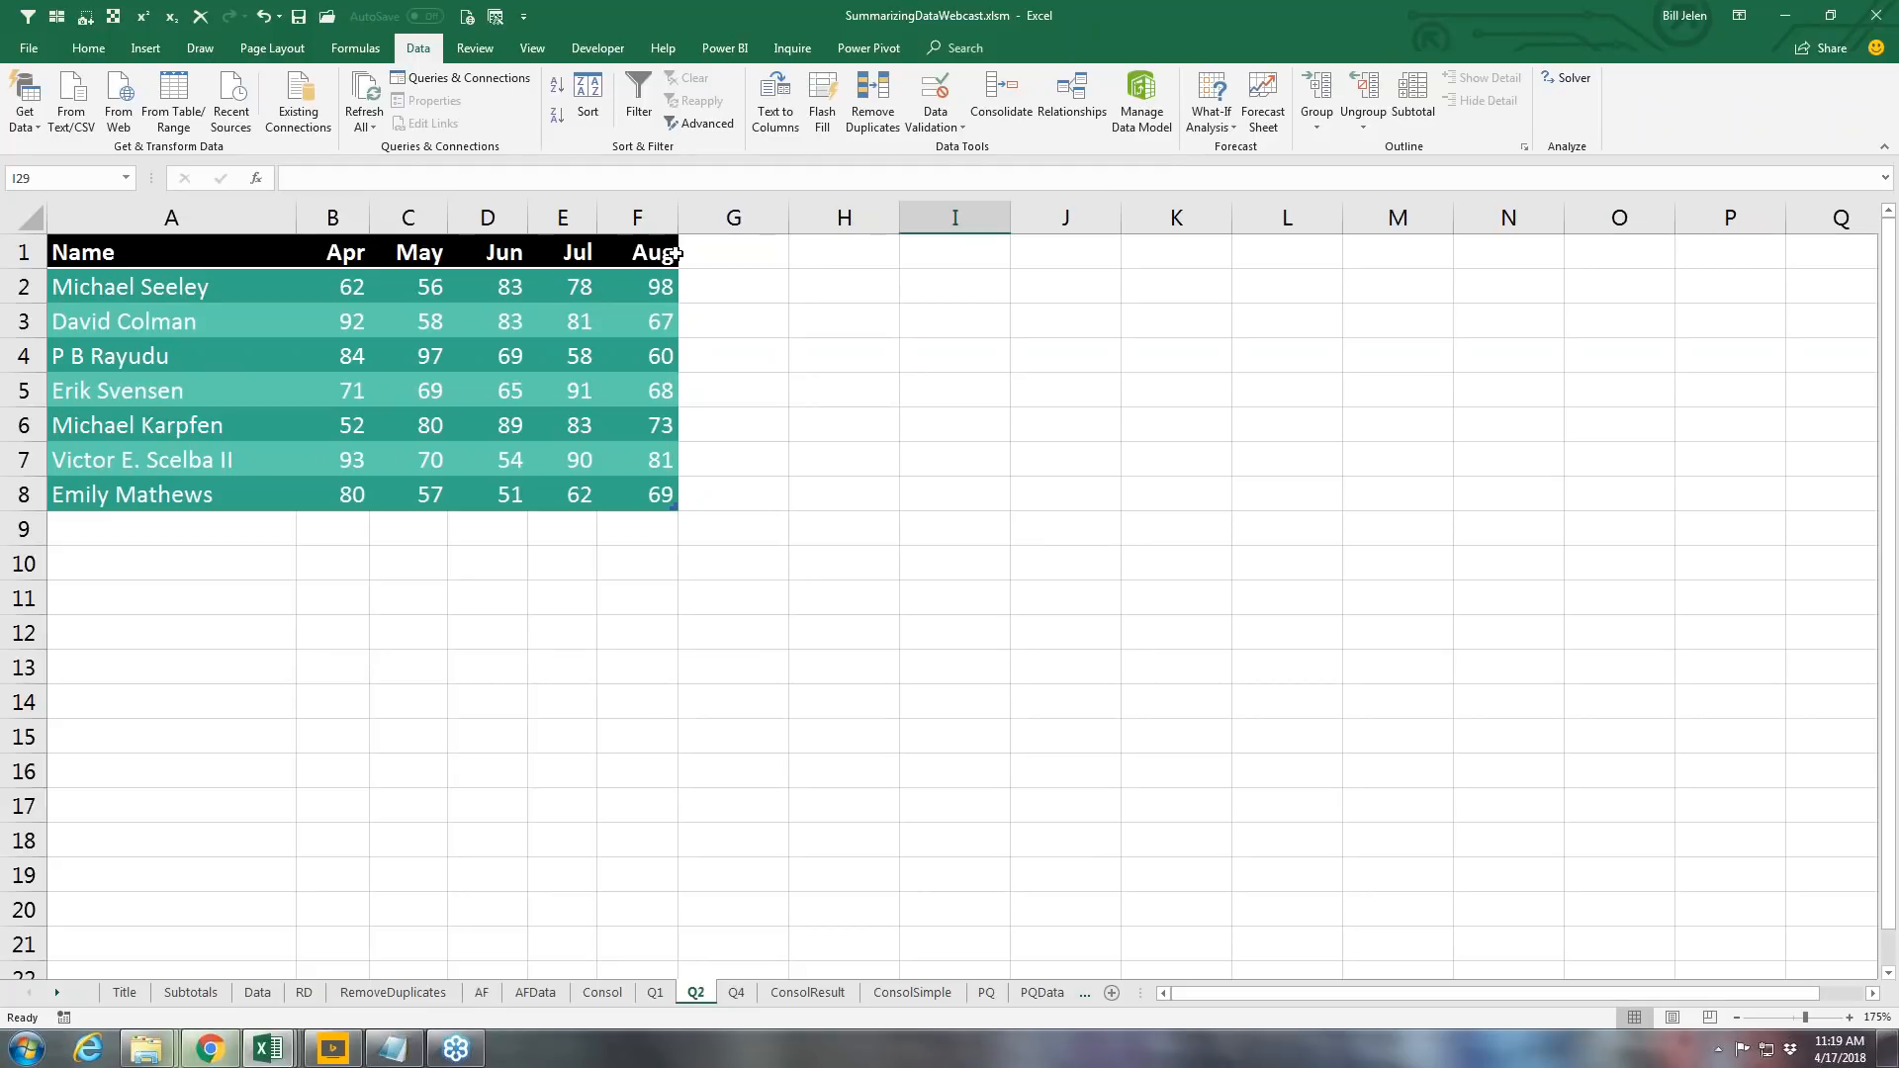
pyautogui.click(737, 993)
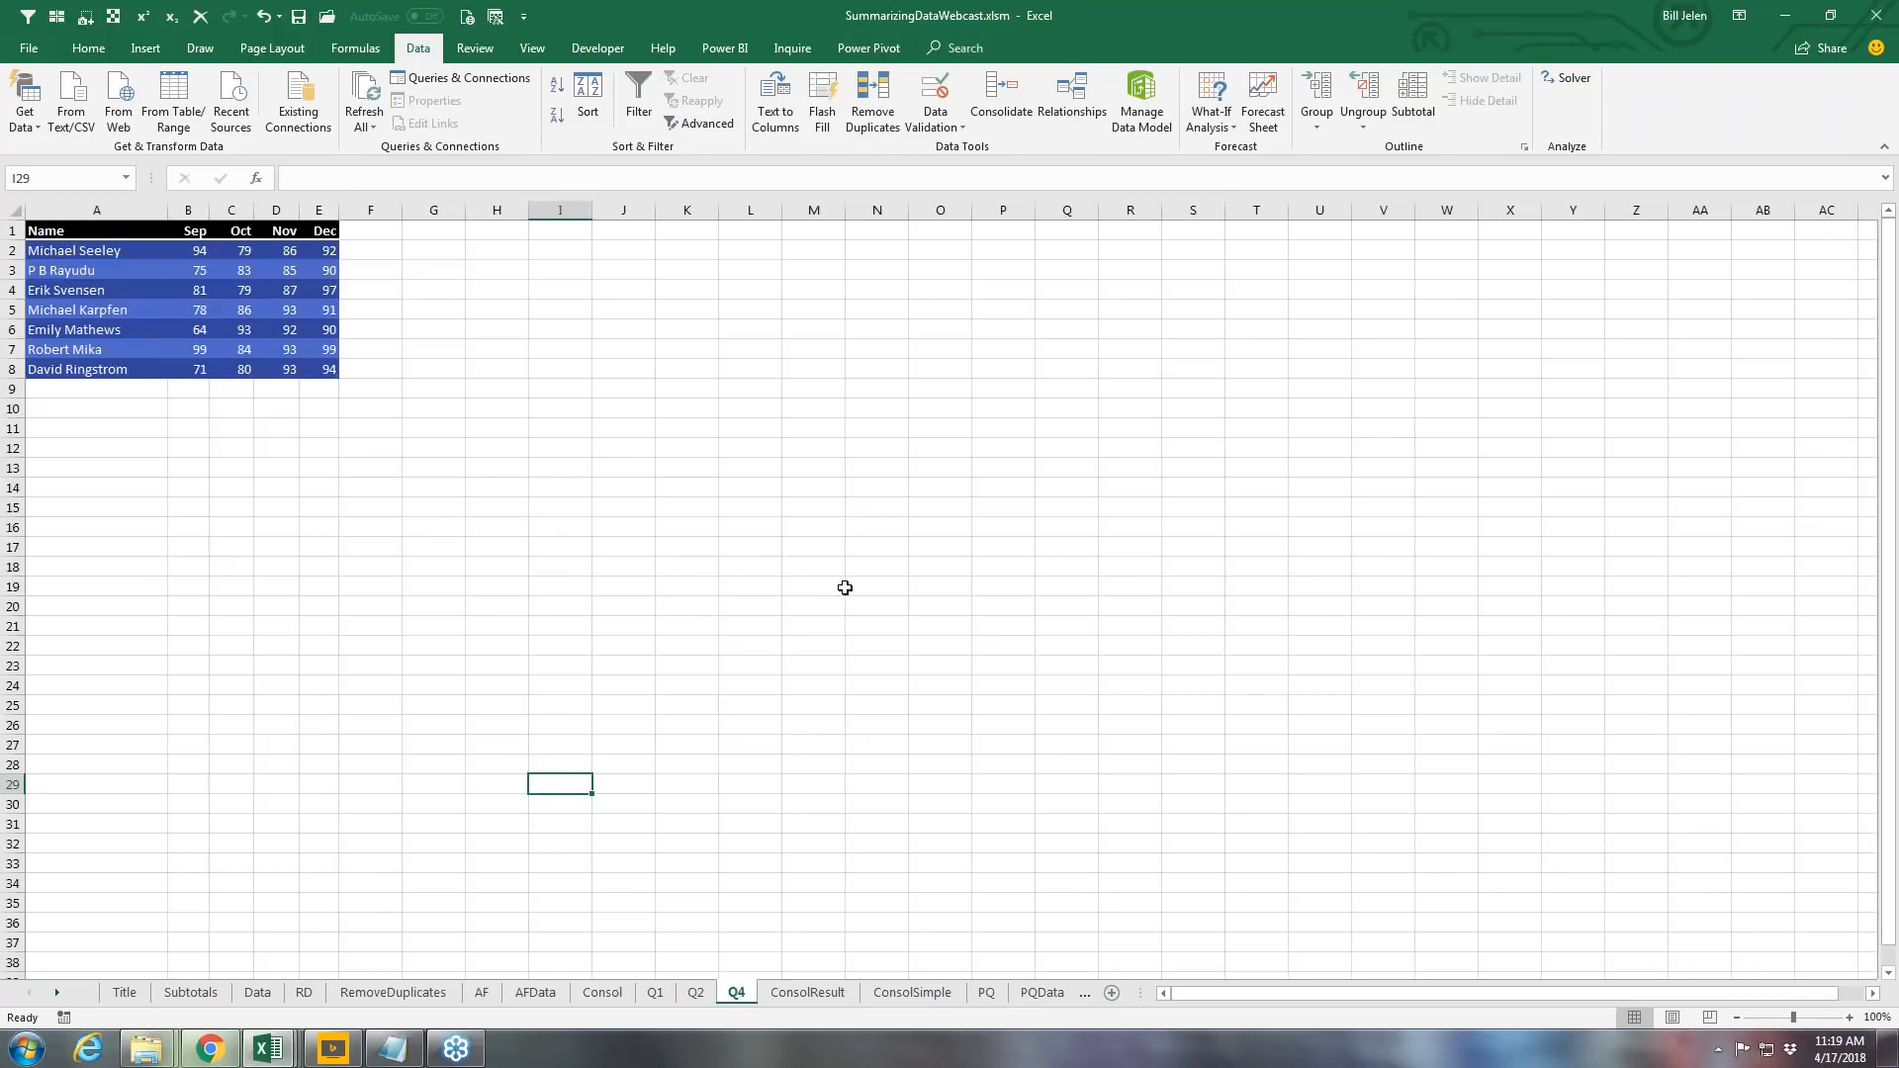
pyautogui.keyDown('ctrl'); pyautogui.scroll(6, 737, 607); pyautogui.keyUp('ctrl')
pyautogui.scroll(4, 738, 606)
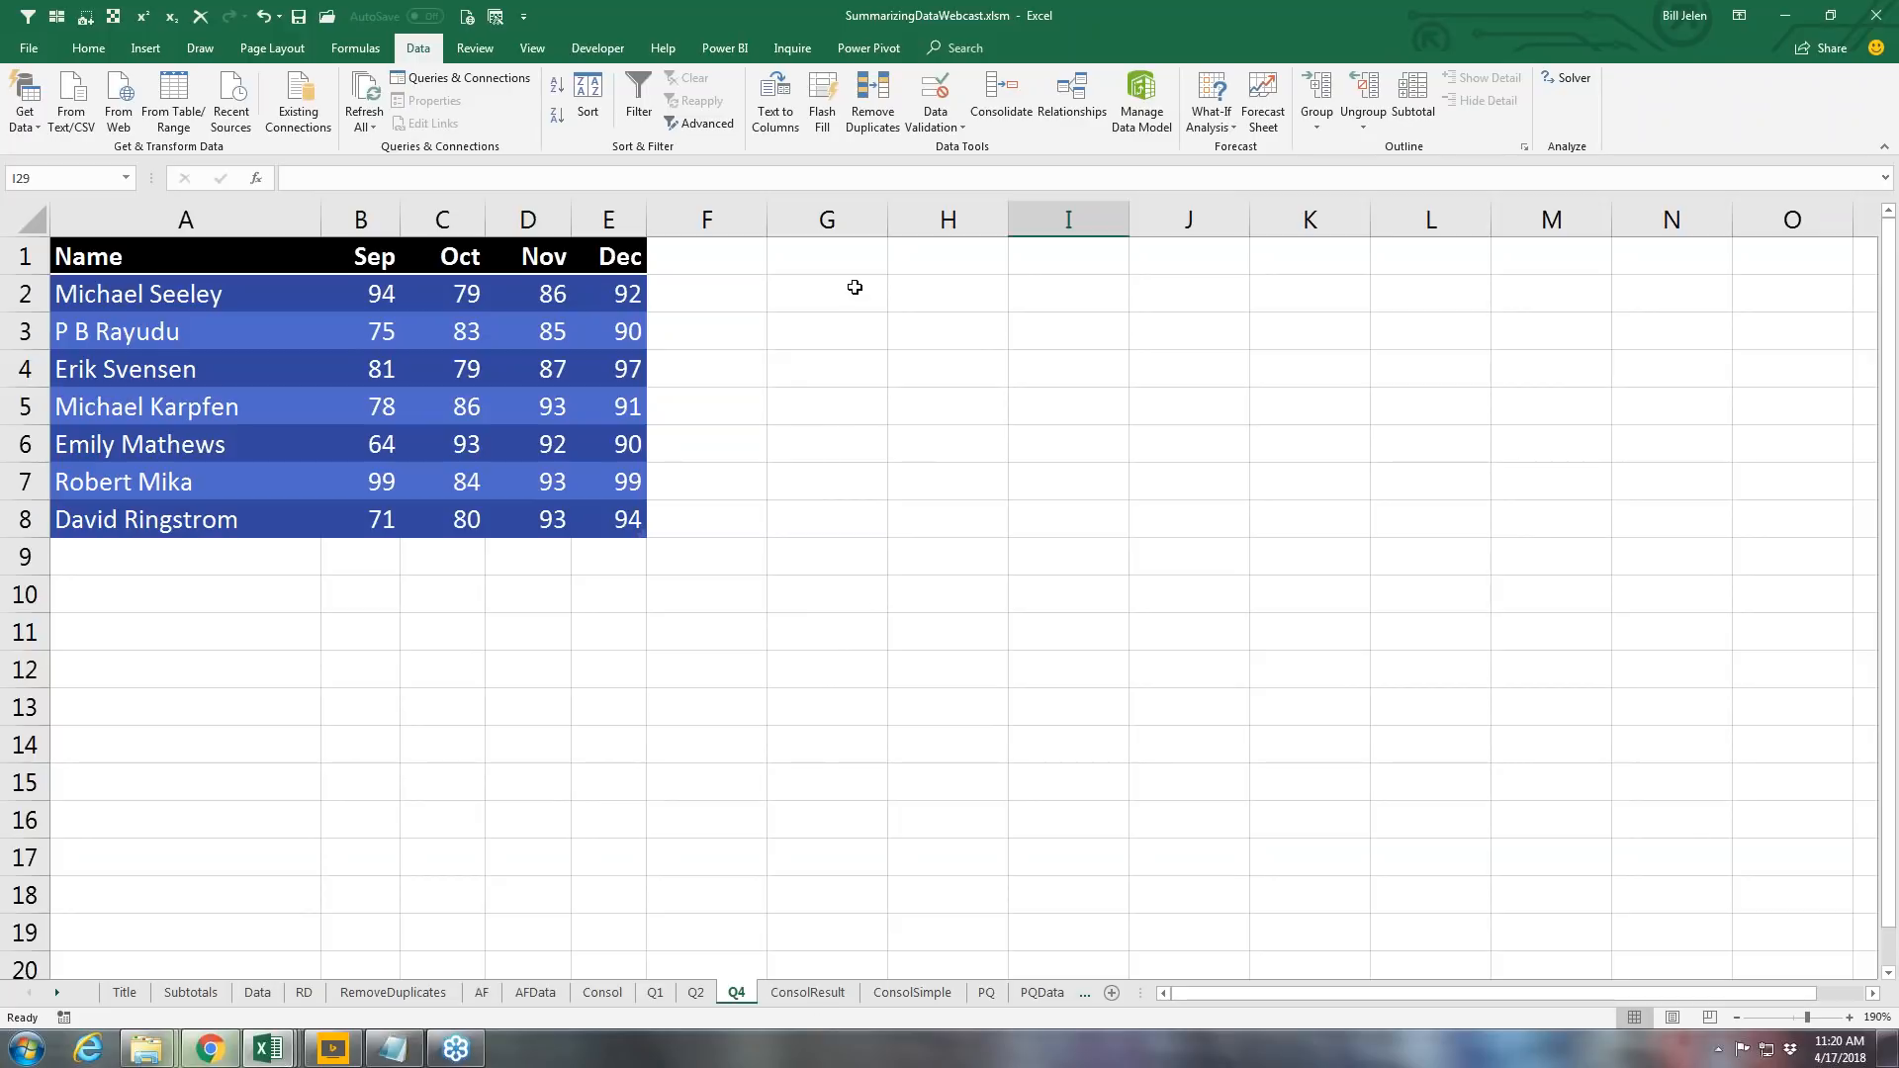
# Step: Open the blank ConsolResult sheet as the place for the consolidated output
pyautogui.click(808, 992)
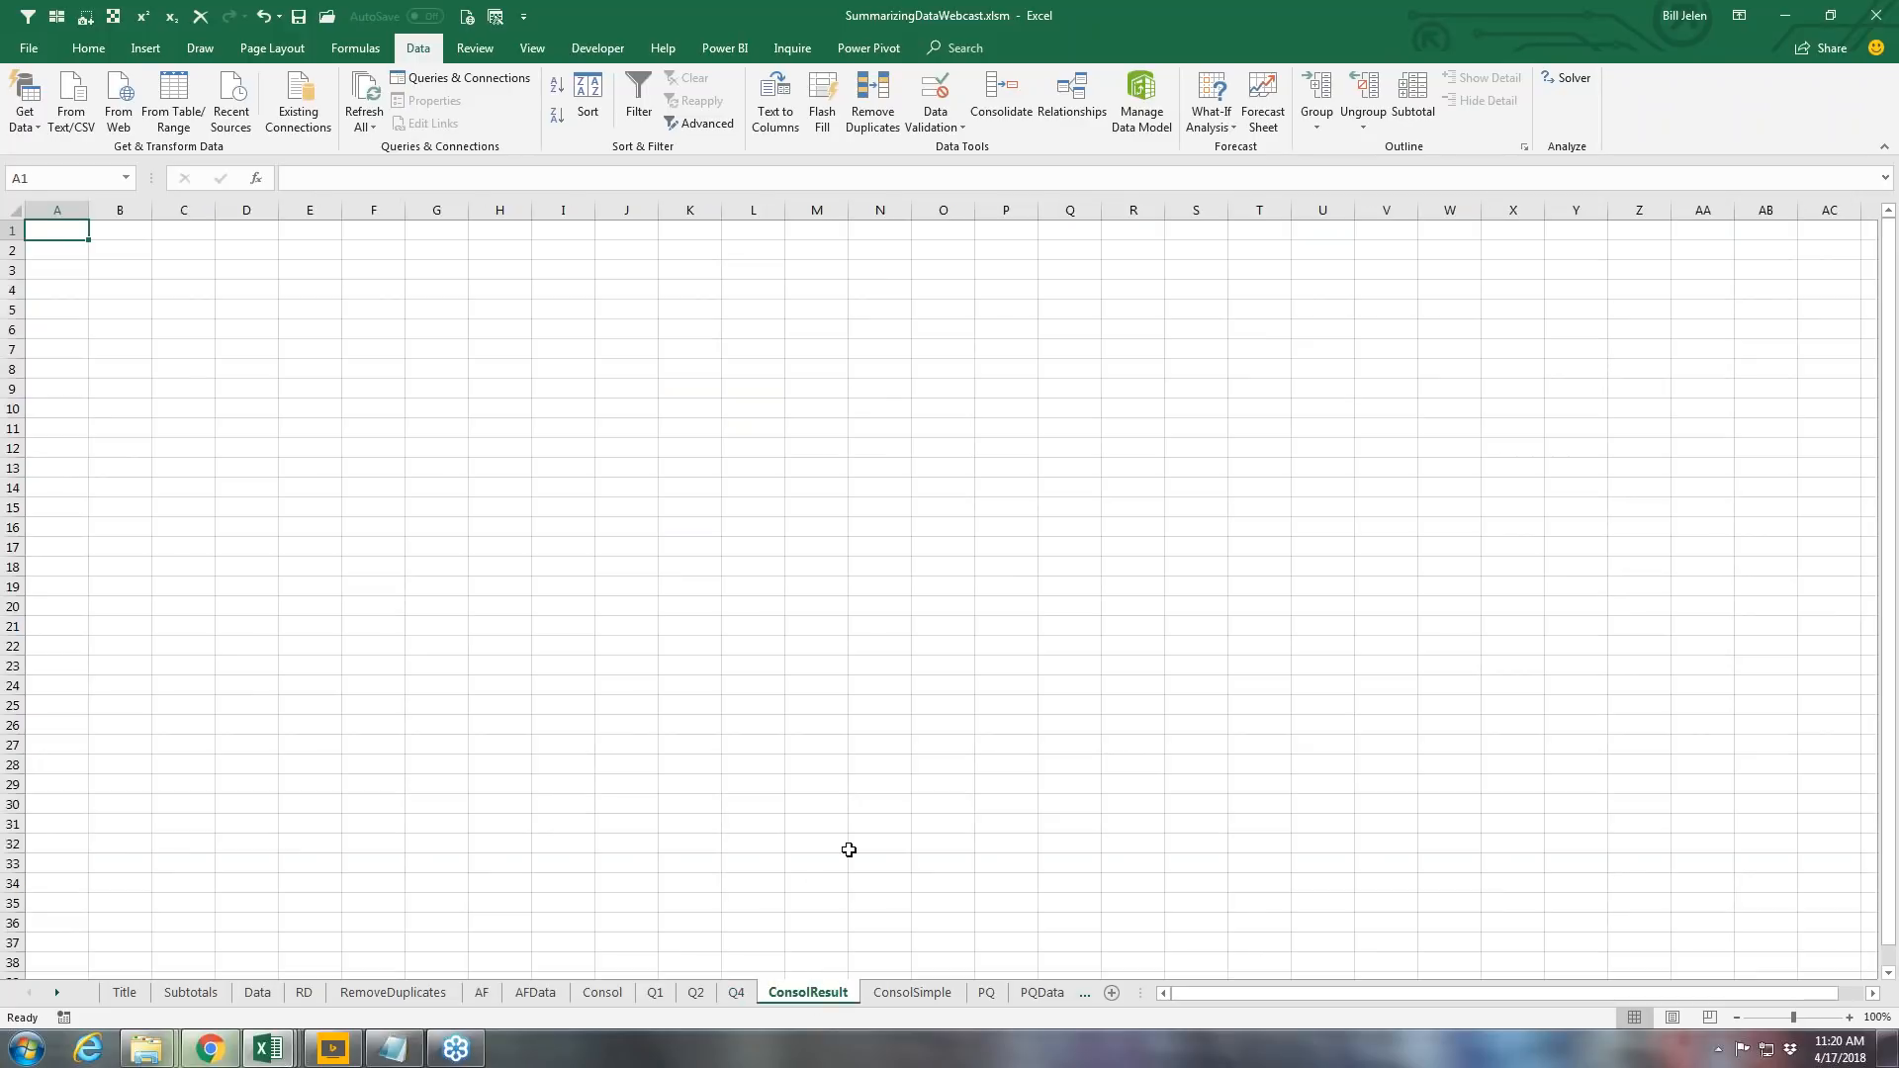
pyautogui.keyDown('ctrl'); pyautogui.scroll(7, 823, 776); pyautogui.keyUp('ctrl')
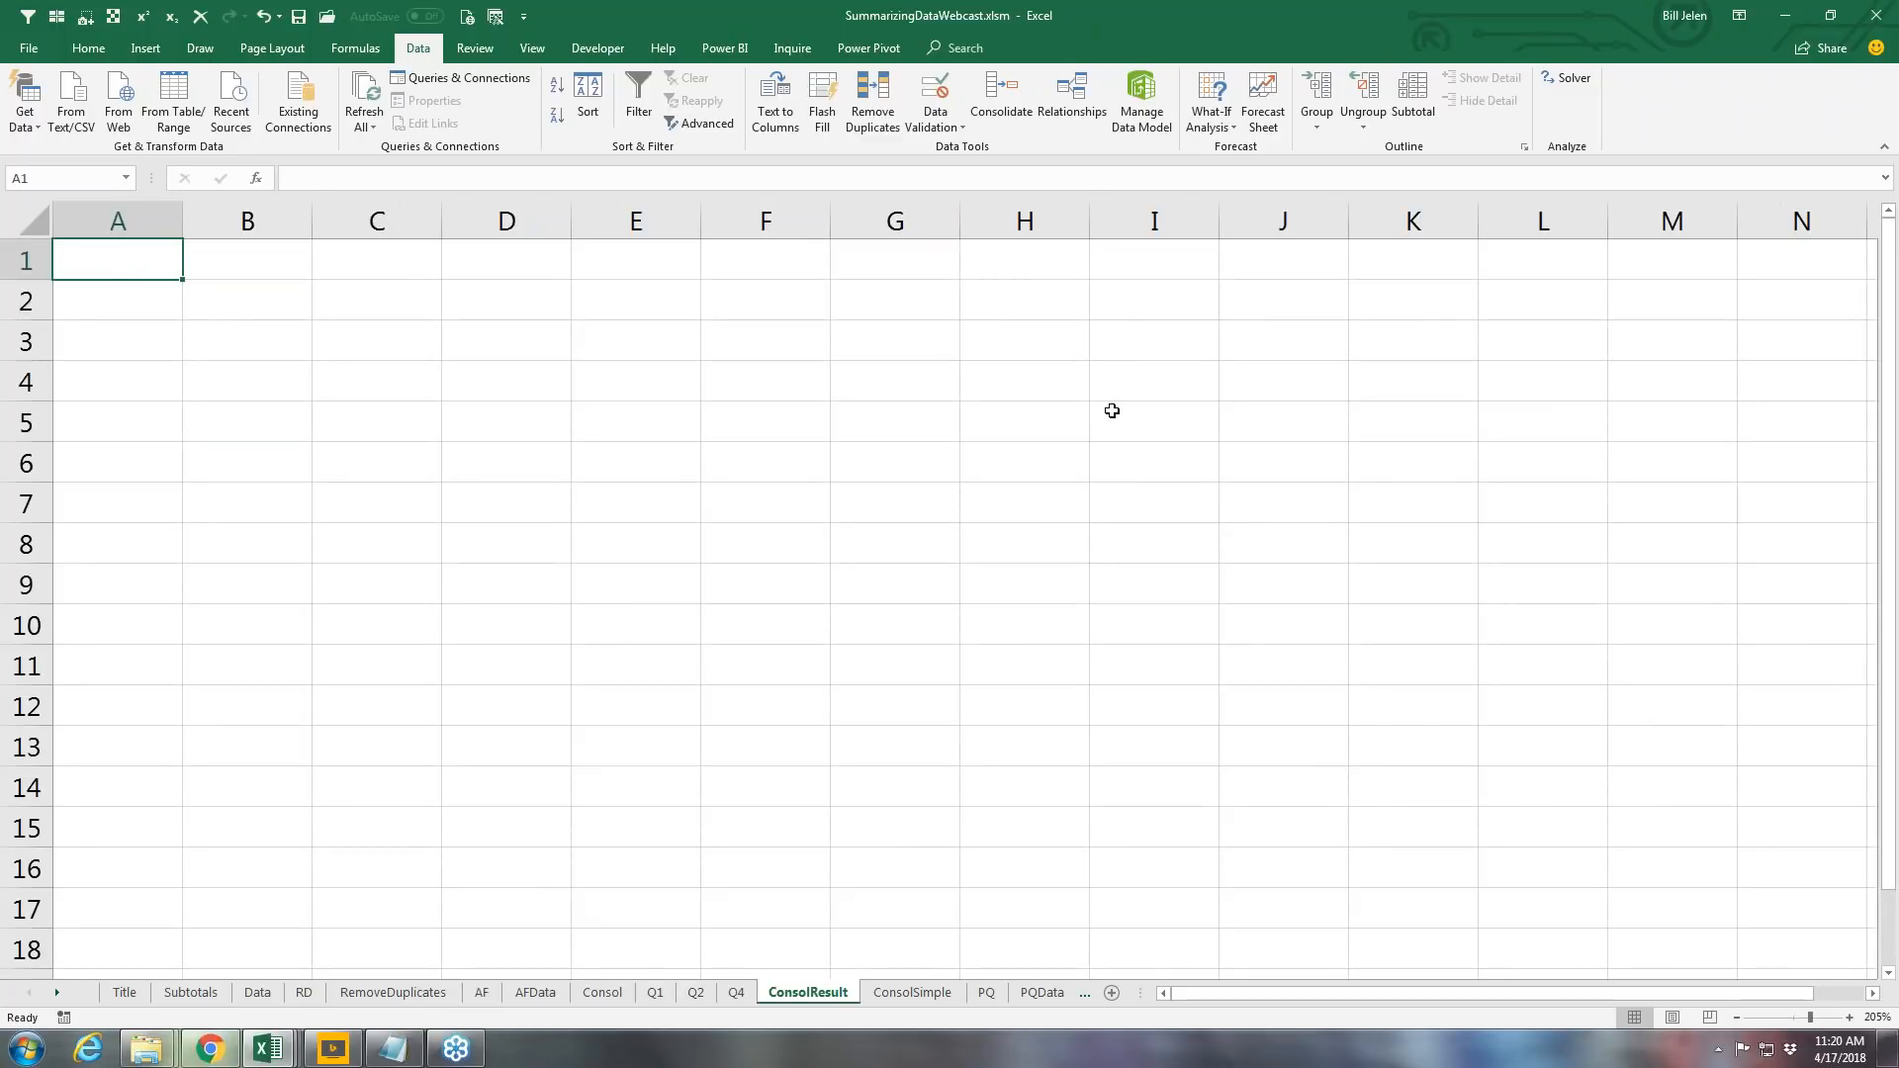
pyautogui.click(592, 379)
pyautogui.click(911, 530)
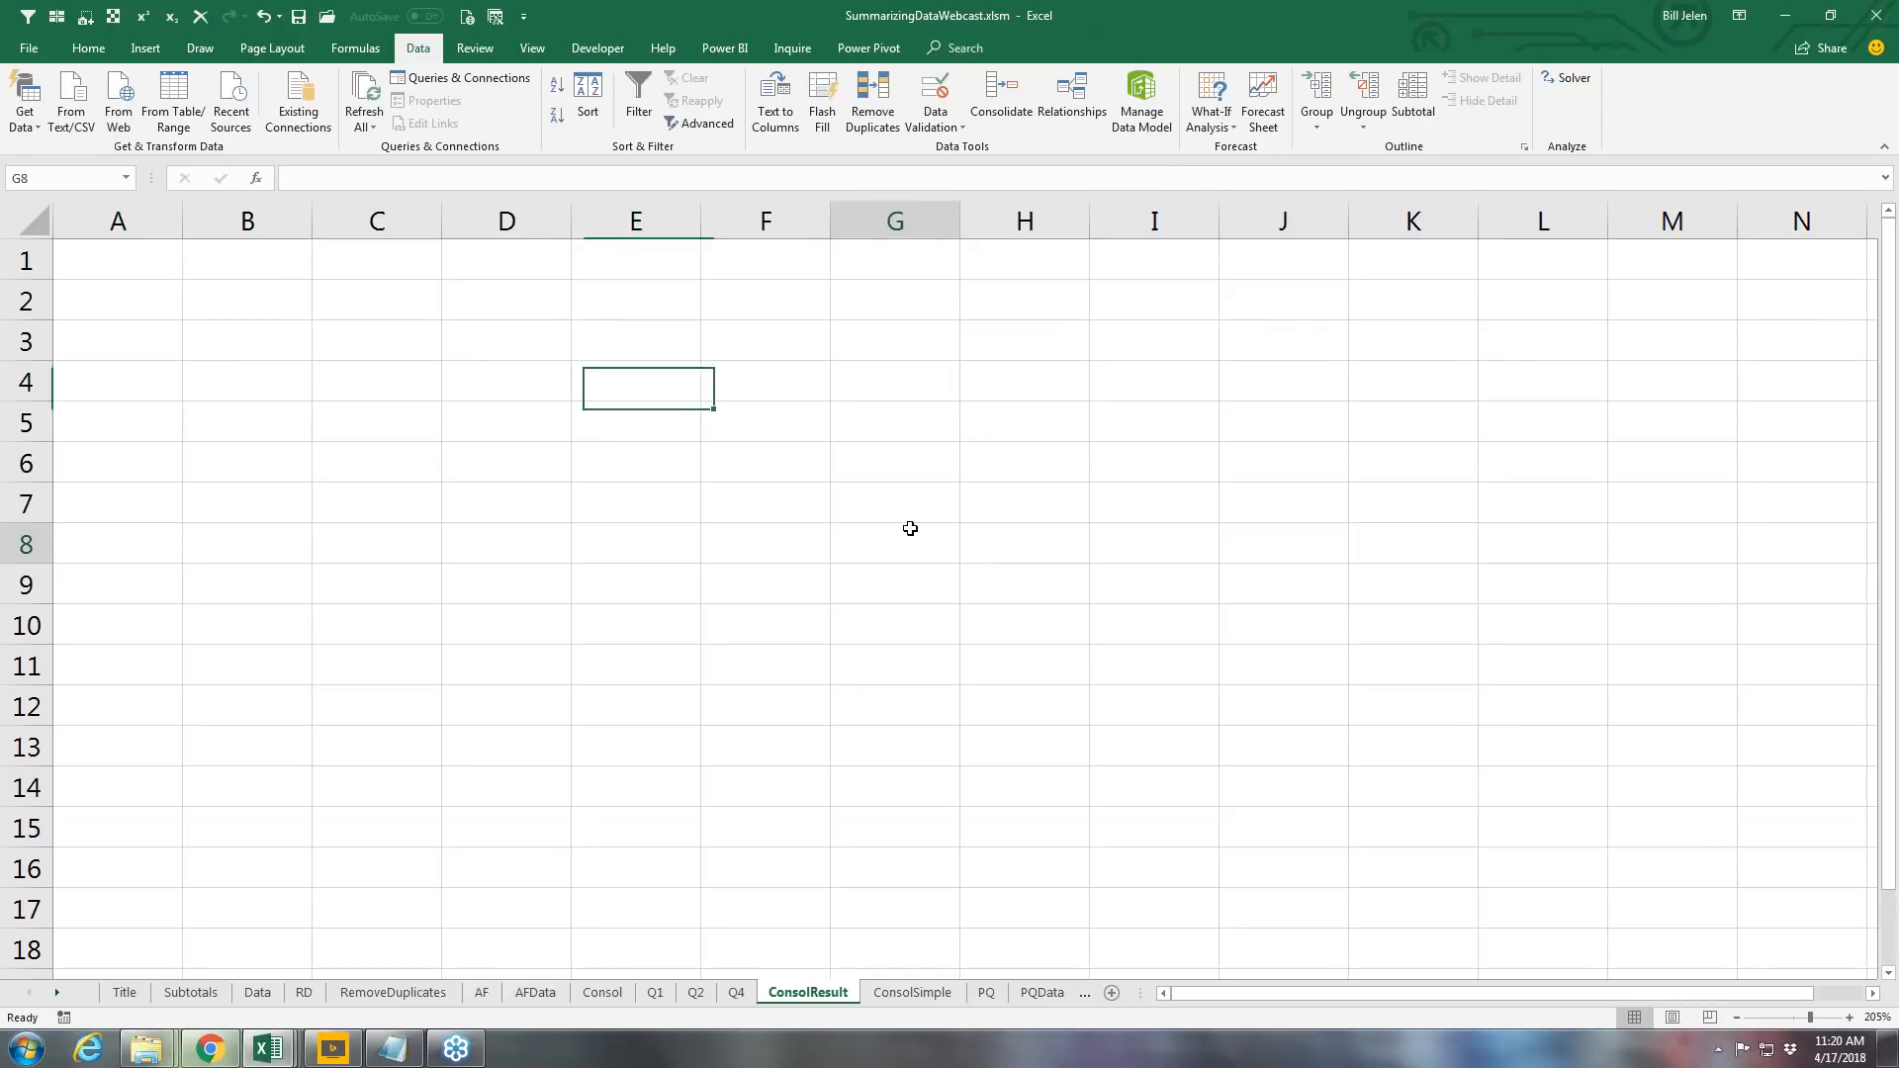
pyautogui.click(374, 303)
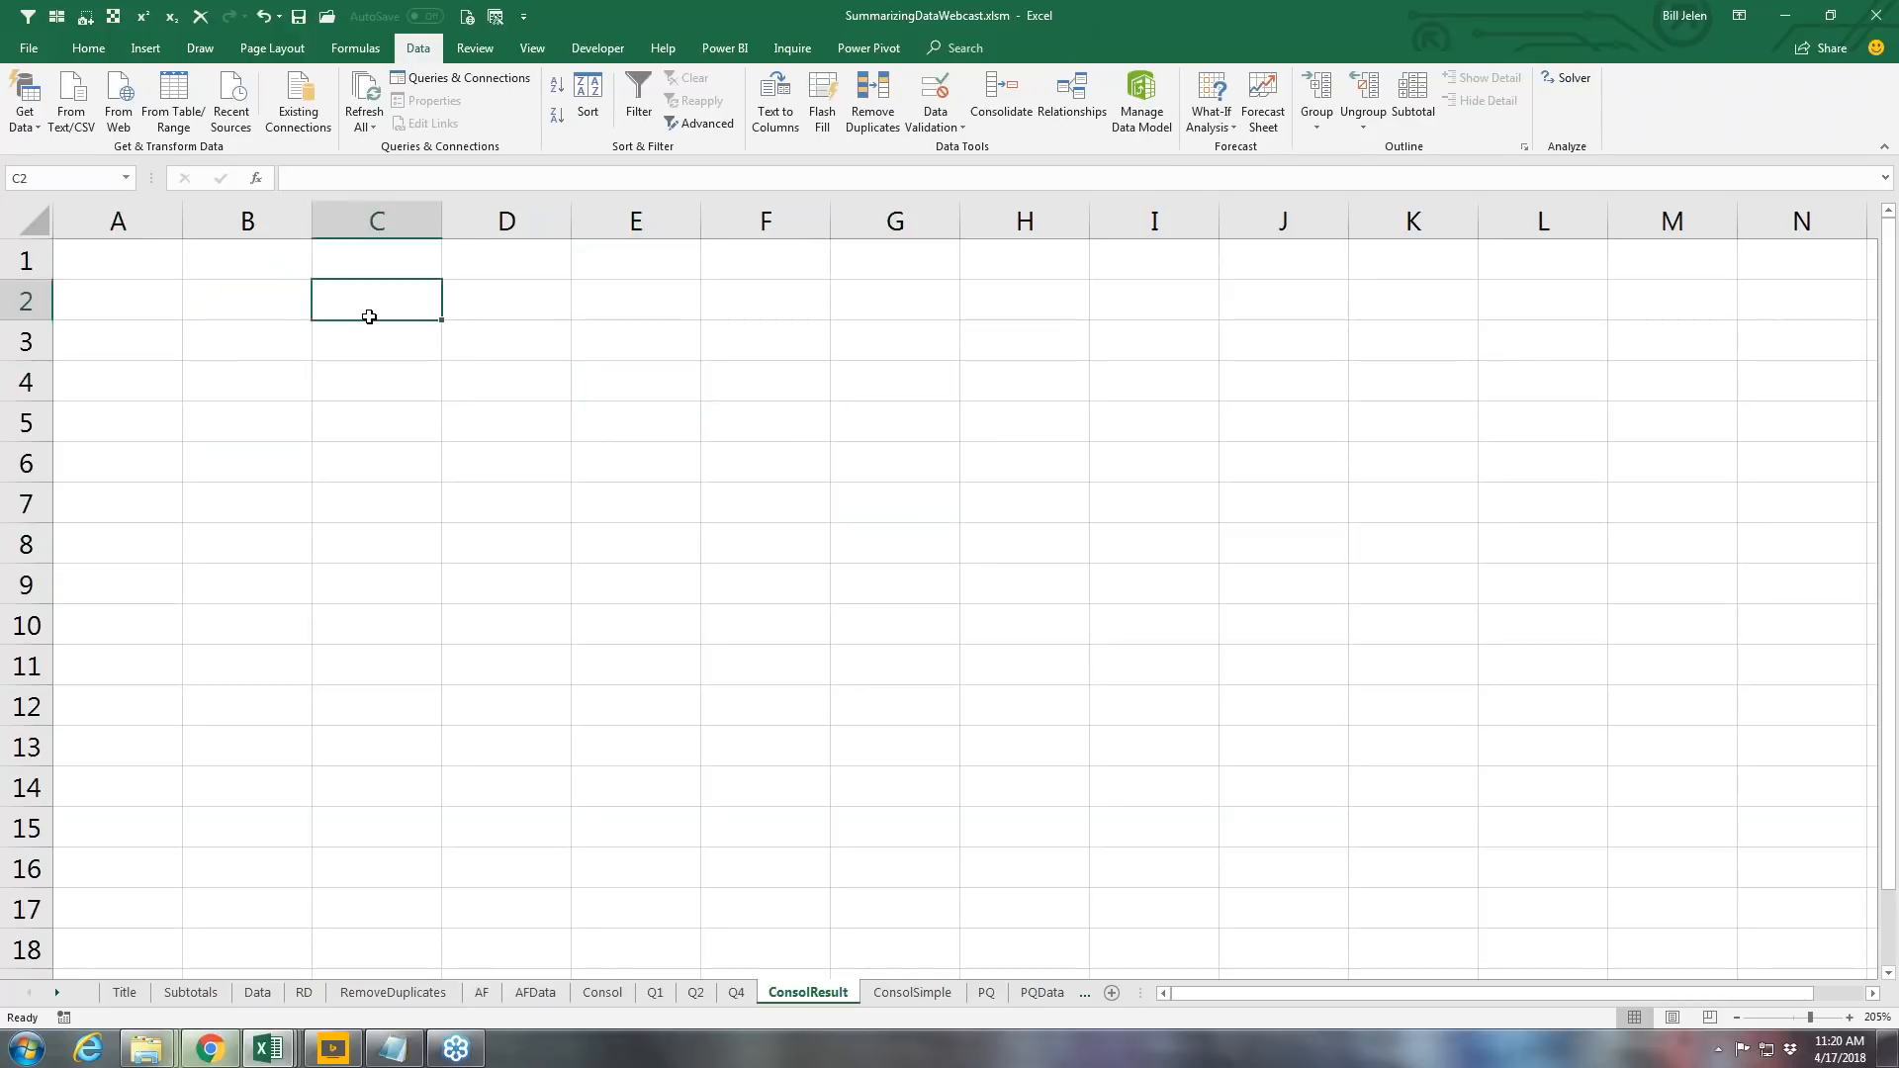
# Step: Fill the block E4:G10 on ConsolResult with the placeholder text Stuff and clear it again
pyautogui.moveTo(595, 375); pyautogui.dragTo(906, 637)
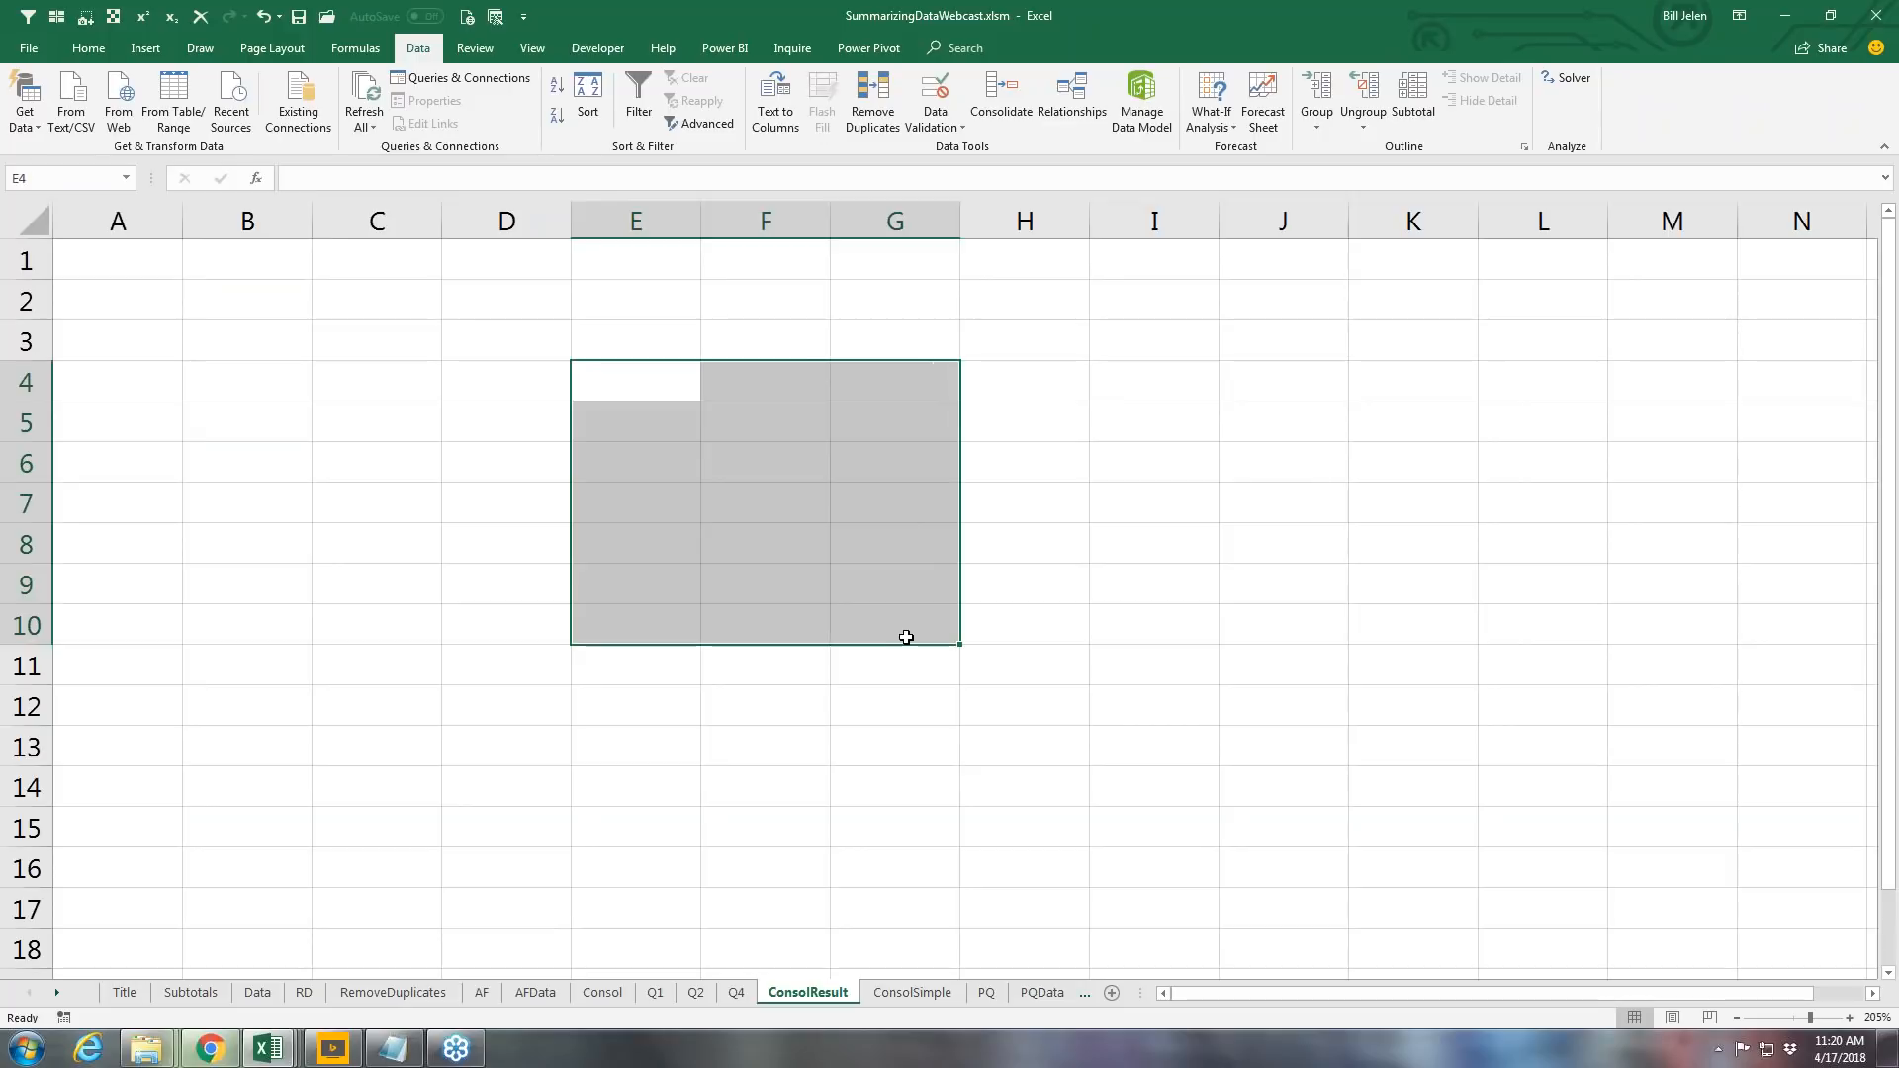
pyautogui.write('Stuff')
pyautogui.hotkey('ctrl', 'Return')
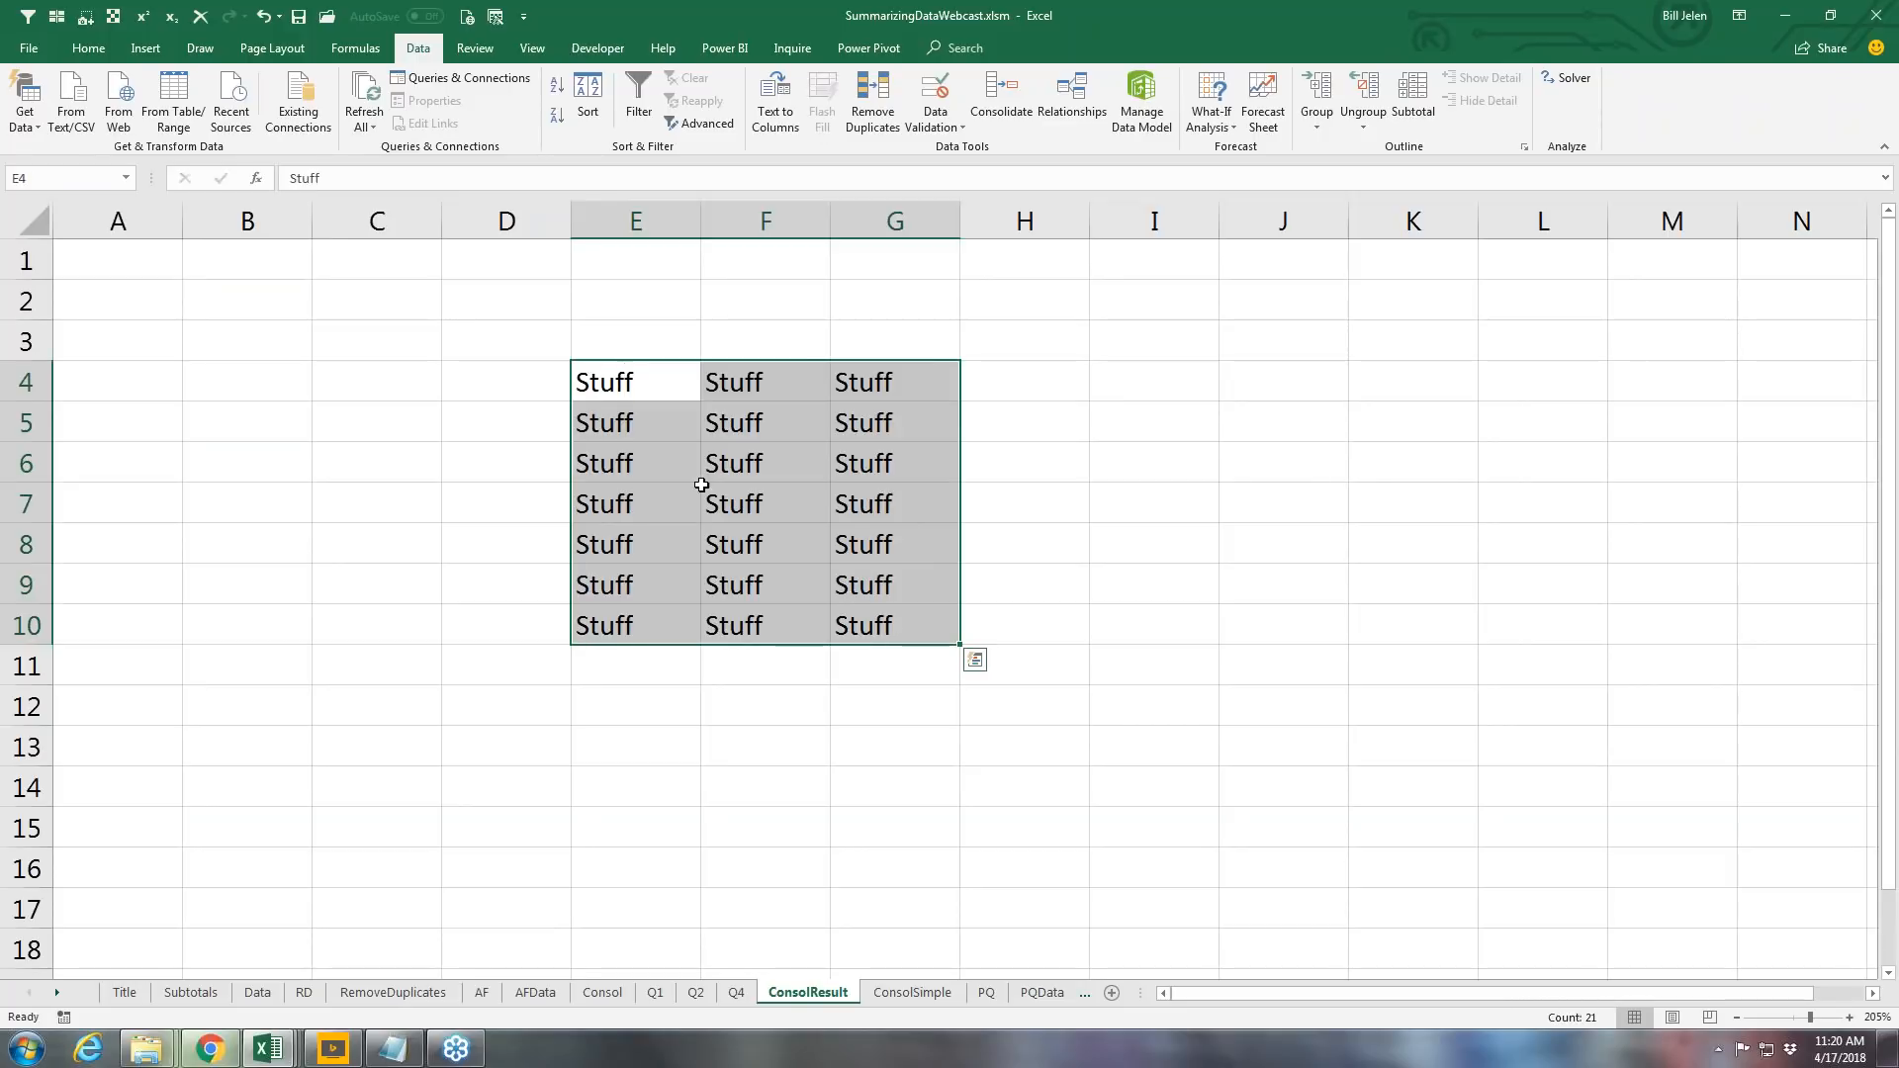
pyautogui.click(496, 340)
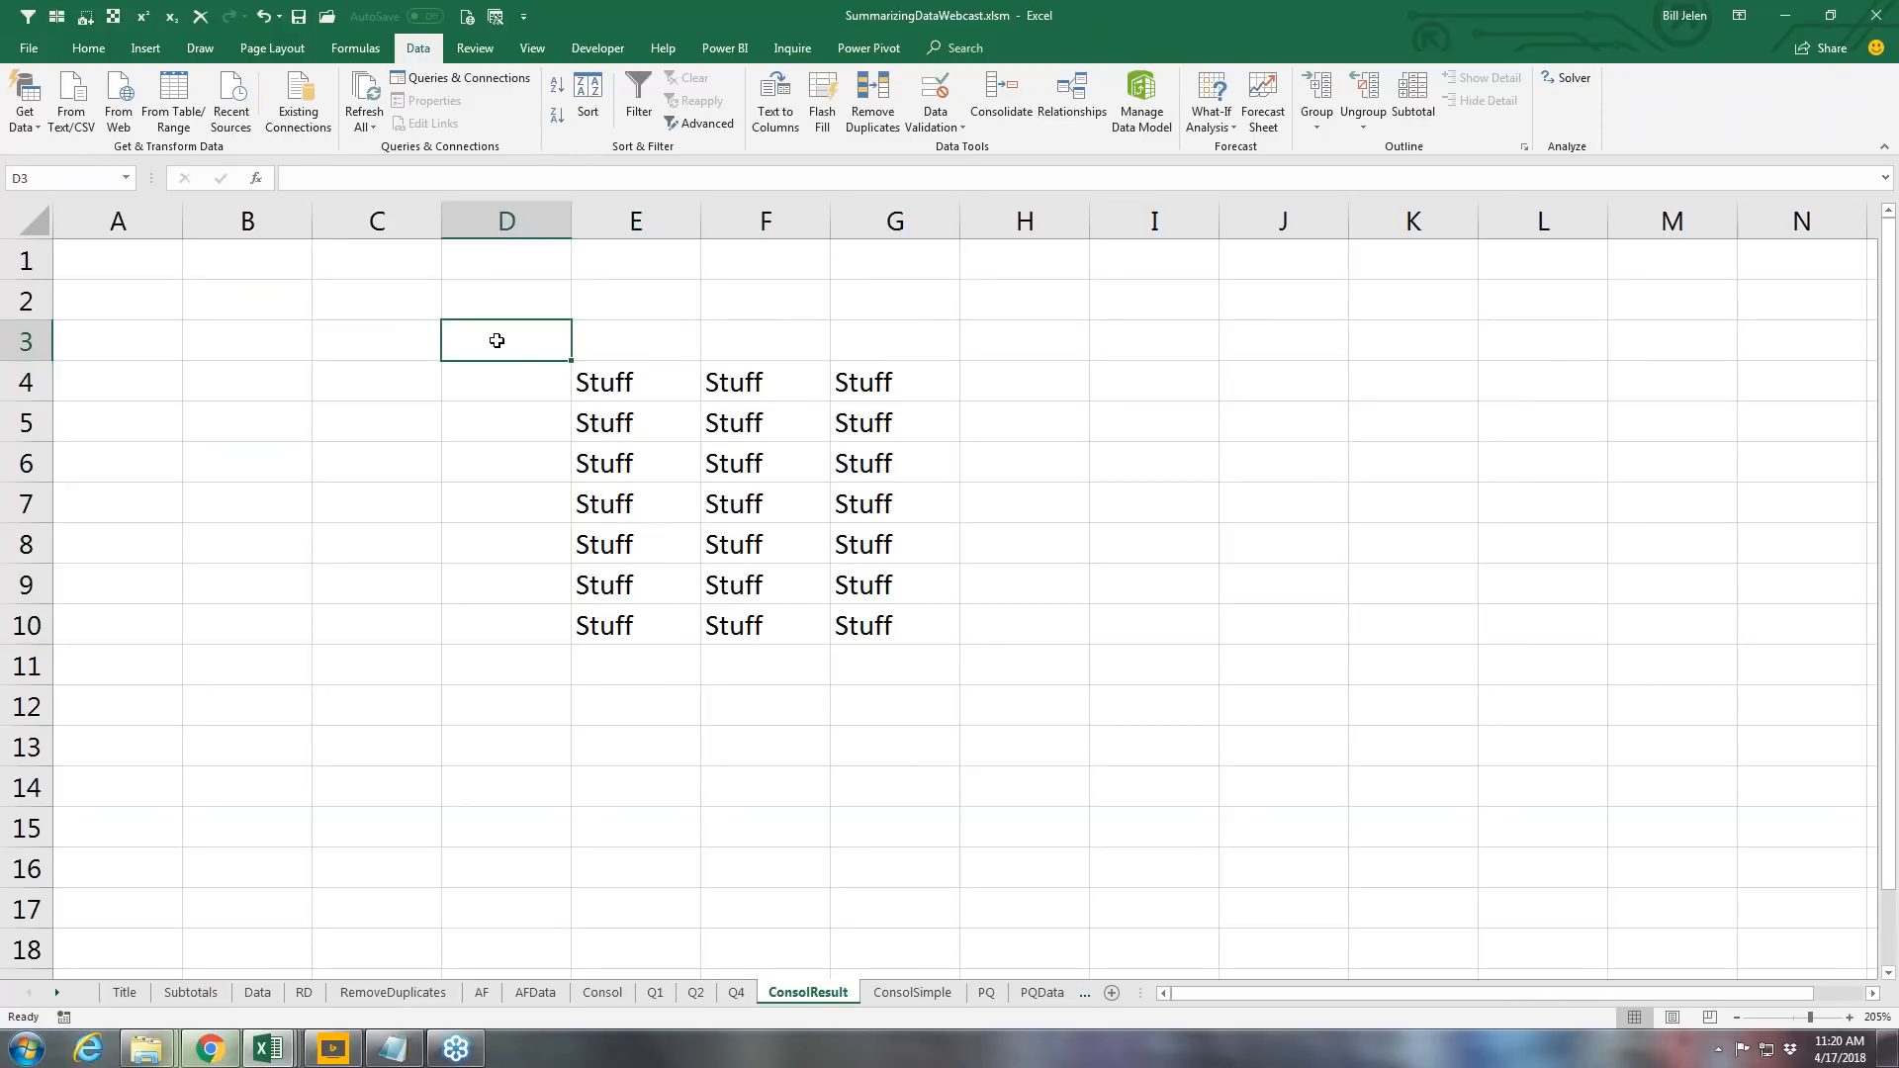
pyautogui.click(1133, 386)
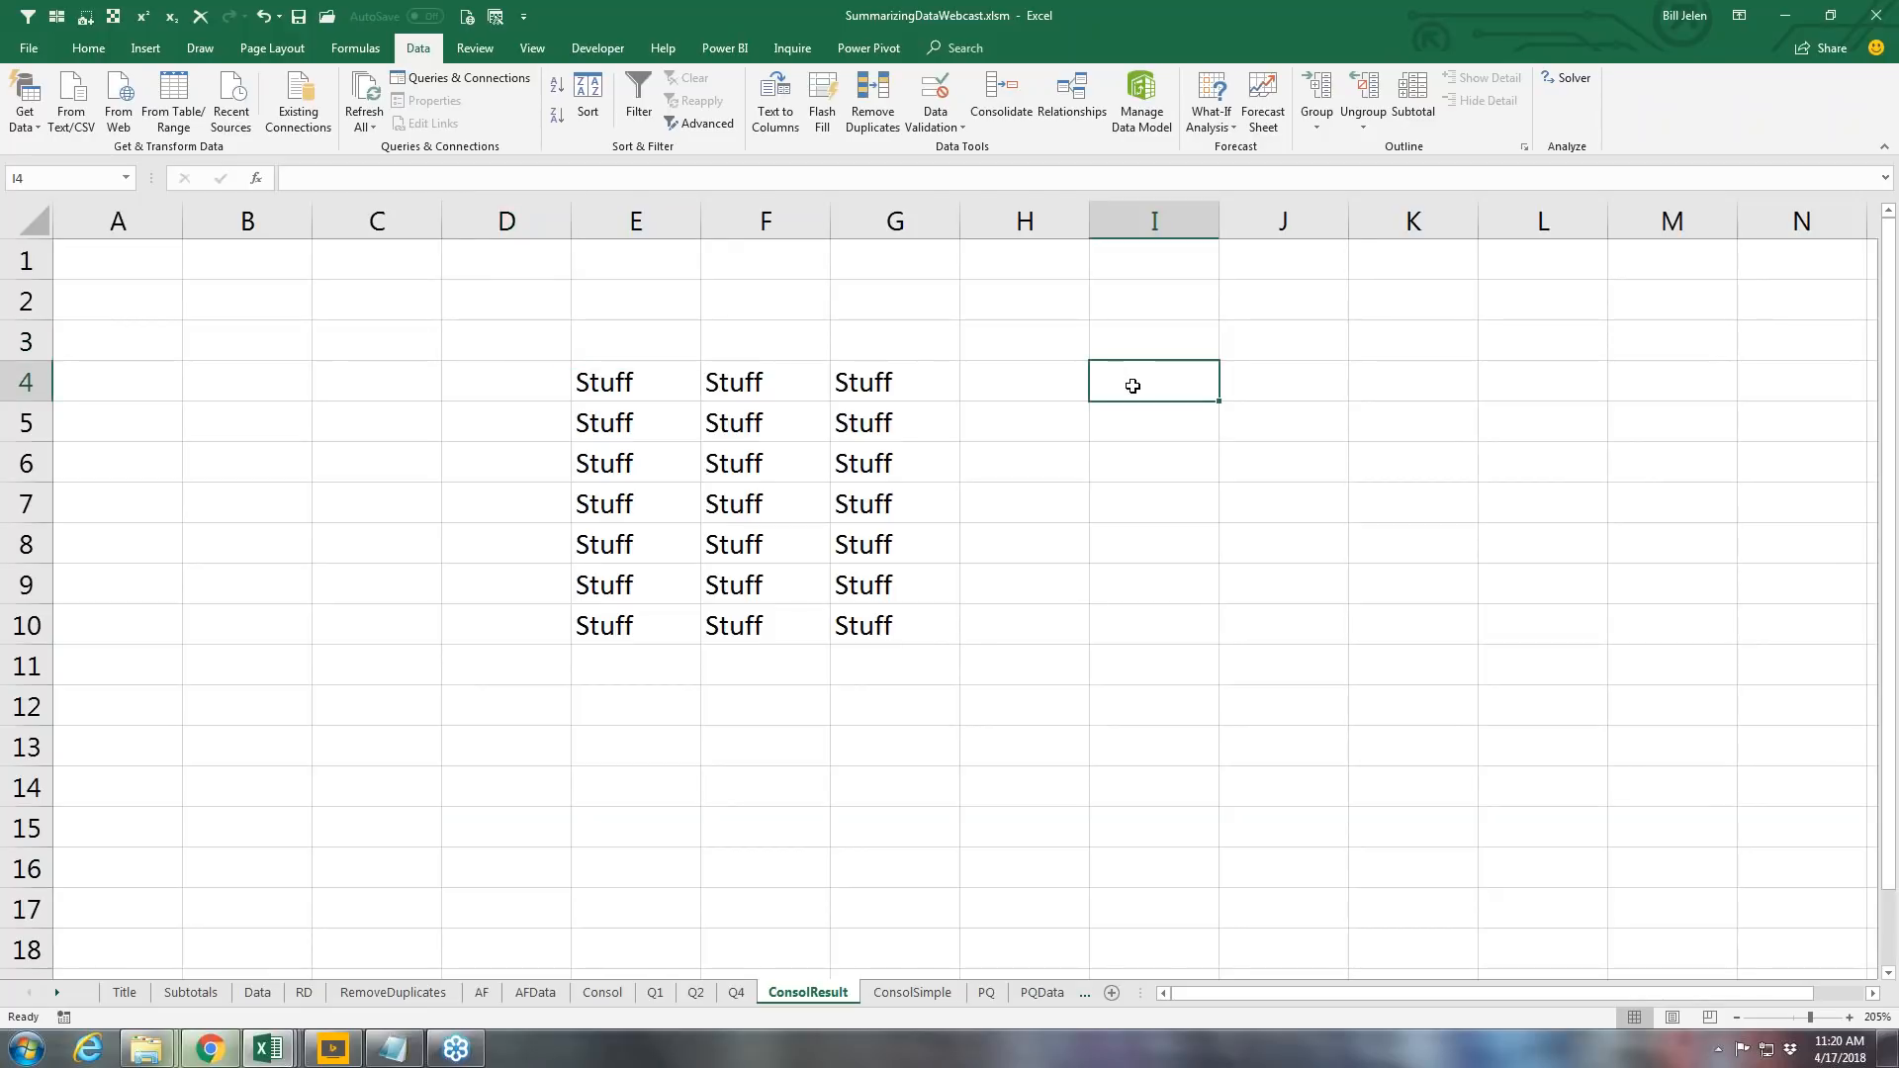
pyautogui.moveTo(636, 381); pyautogui.dragTo(850, 662)
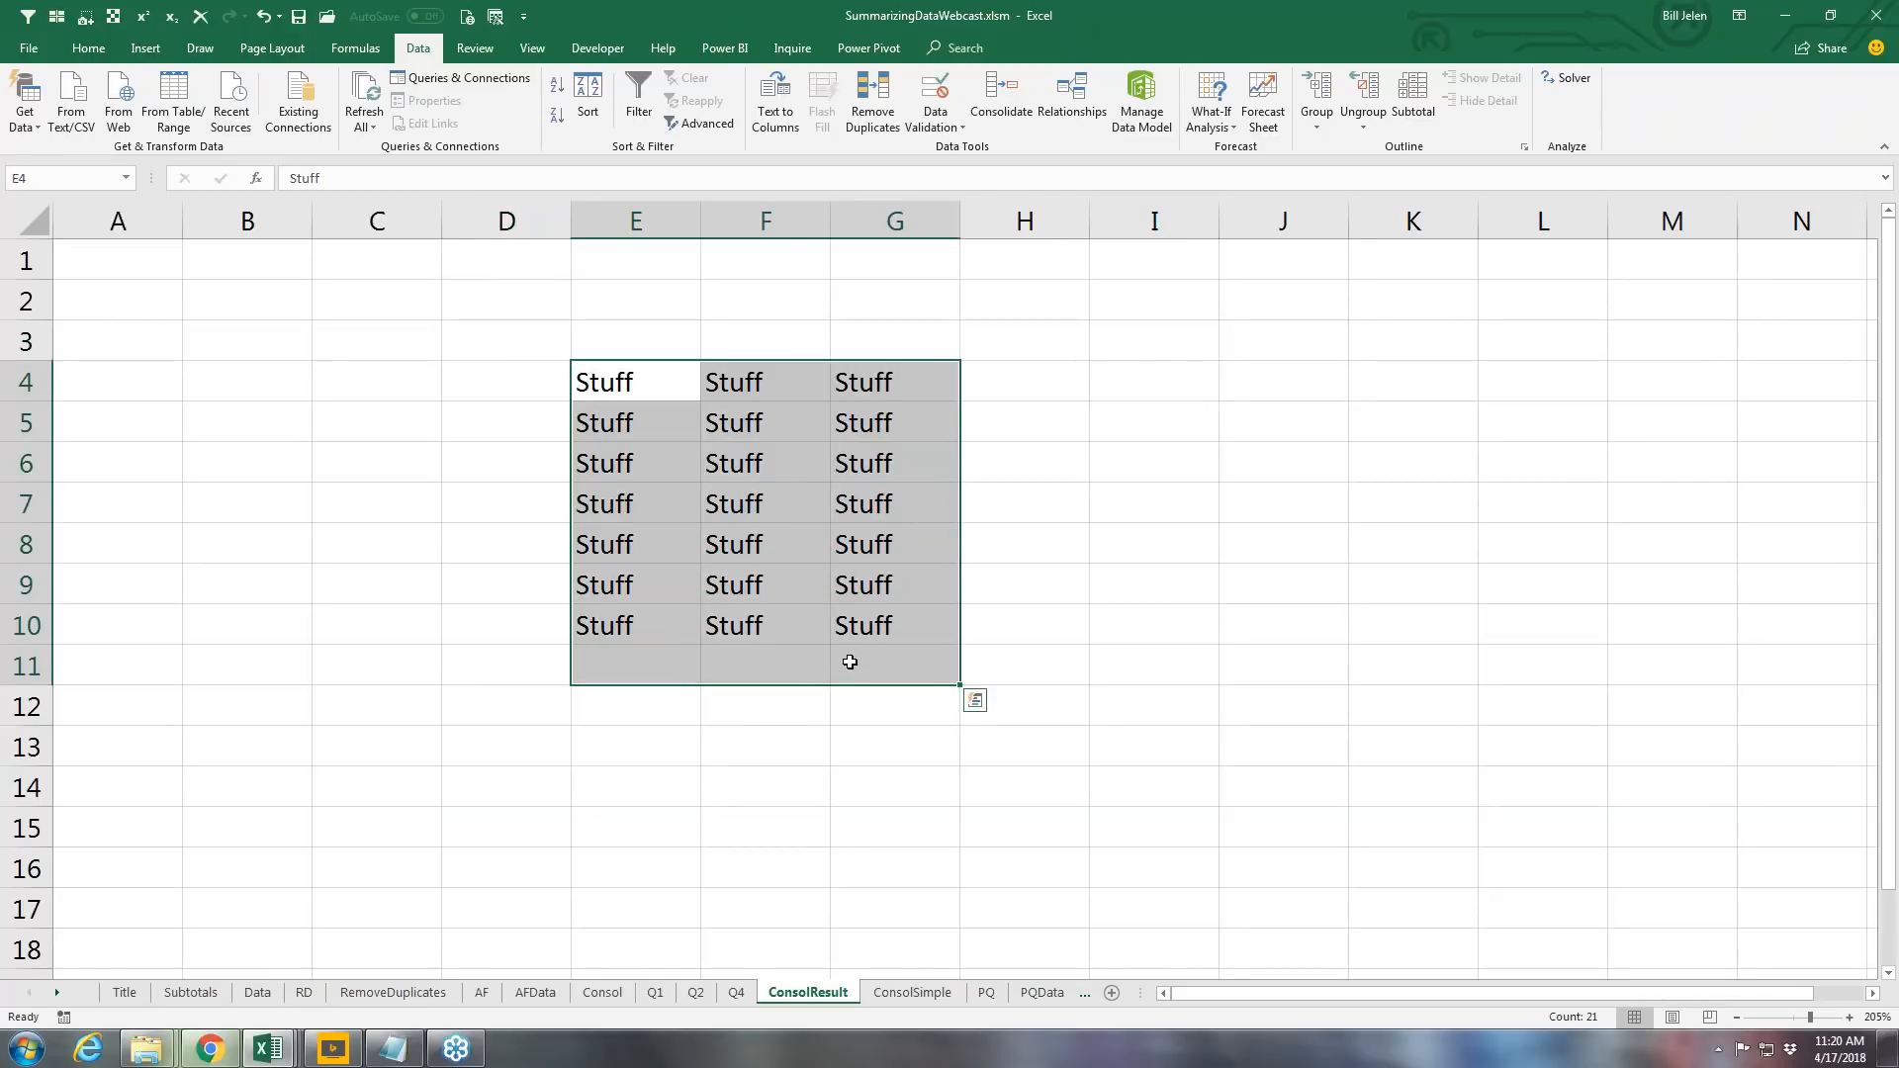
pyautogui.press('Delete')
# Step: Start a Sum Consolidate at cell A1 of ConsolResult and add the Q1 table, $A$1:$D$7, as its first reference
pyautogui.hotkey('ctrl', 'Home')
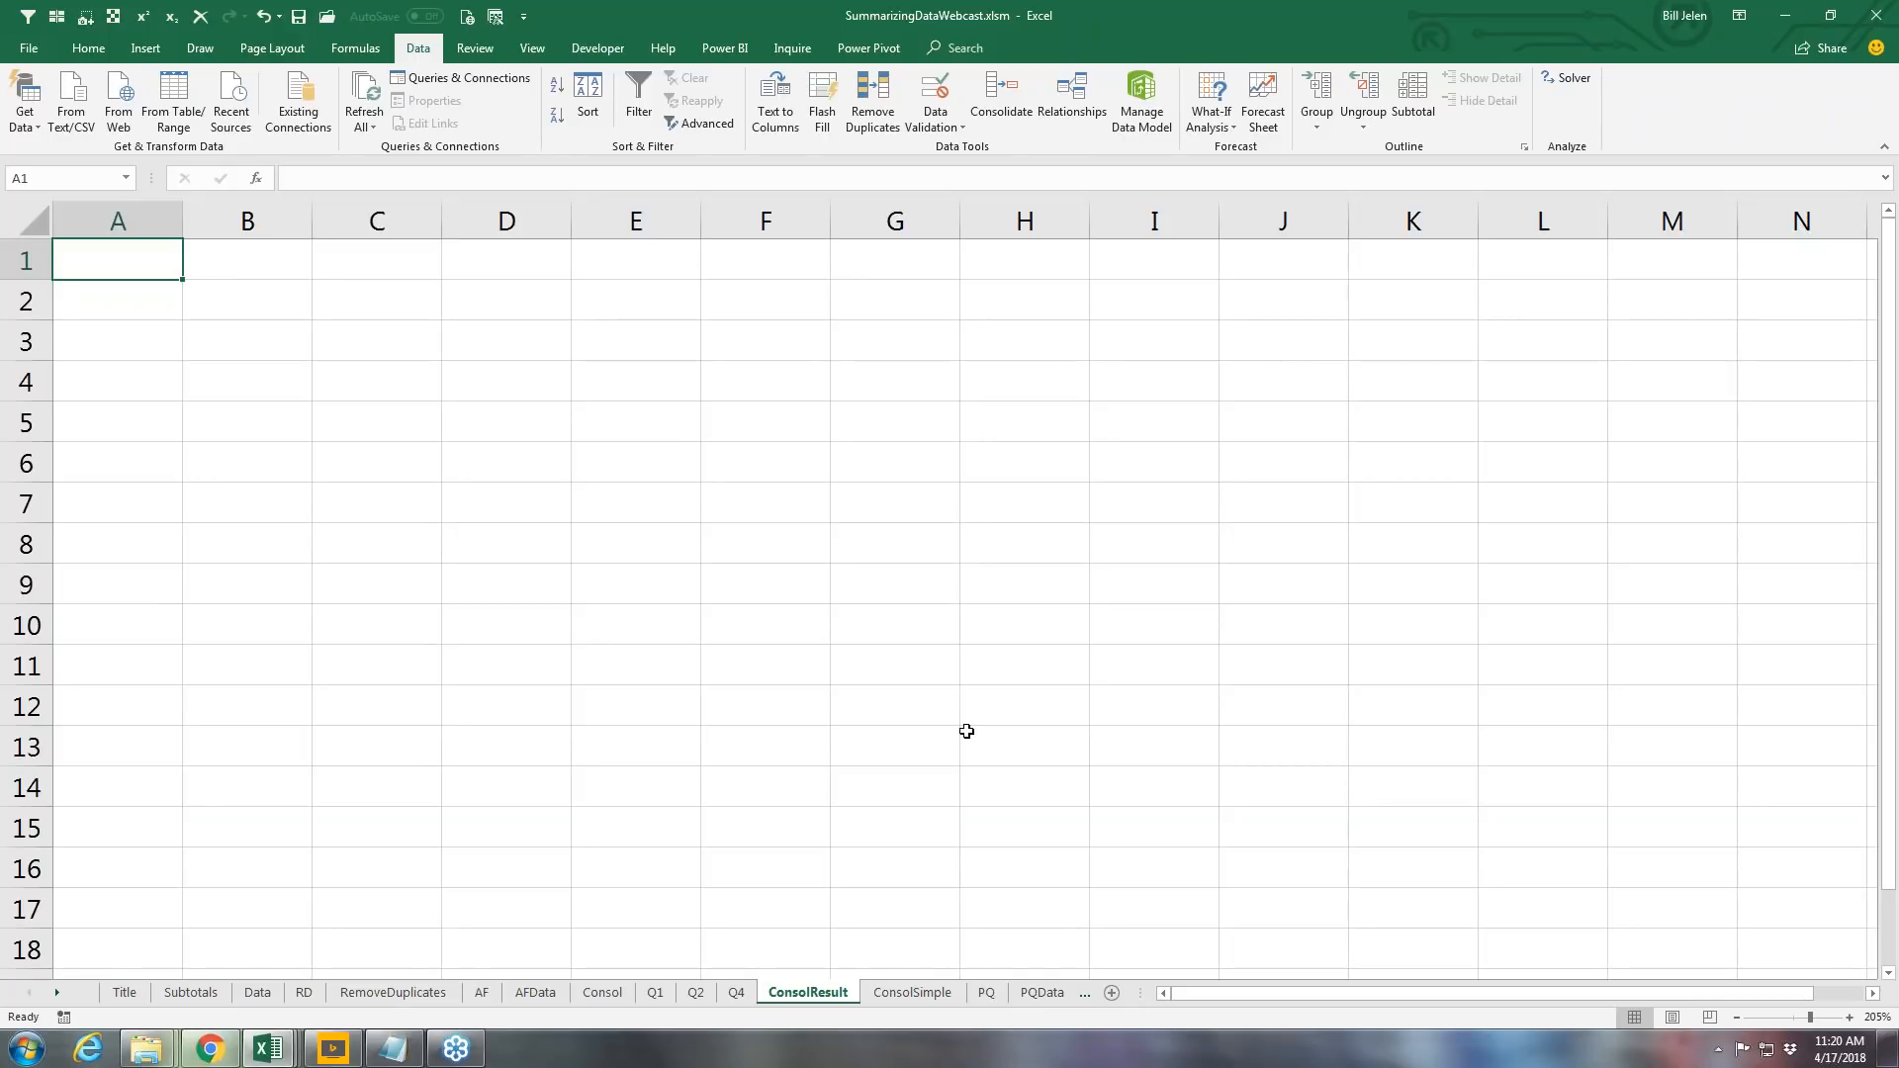
pyautogui.click(1001, 94)
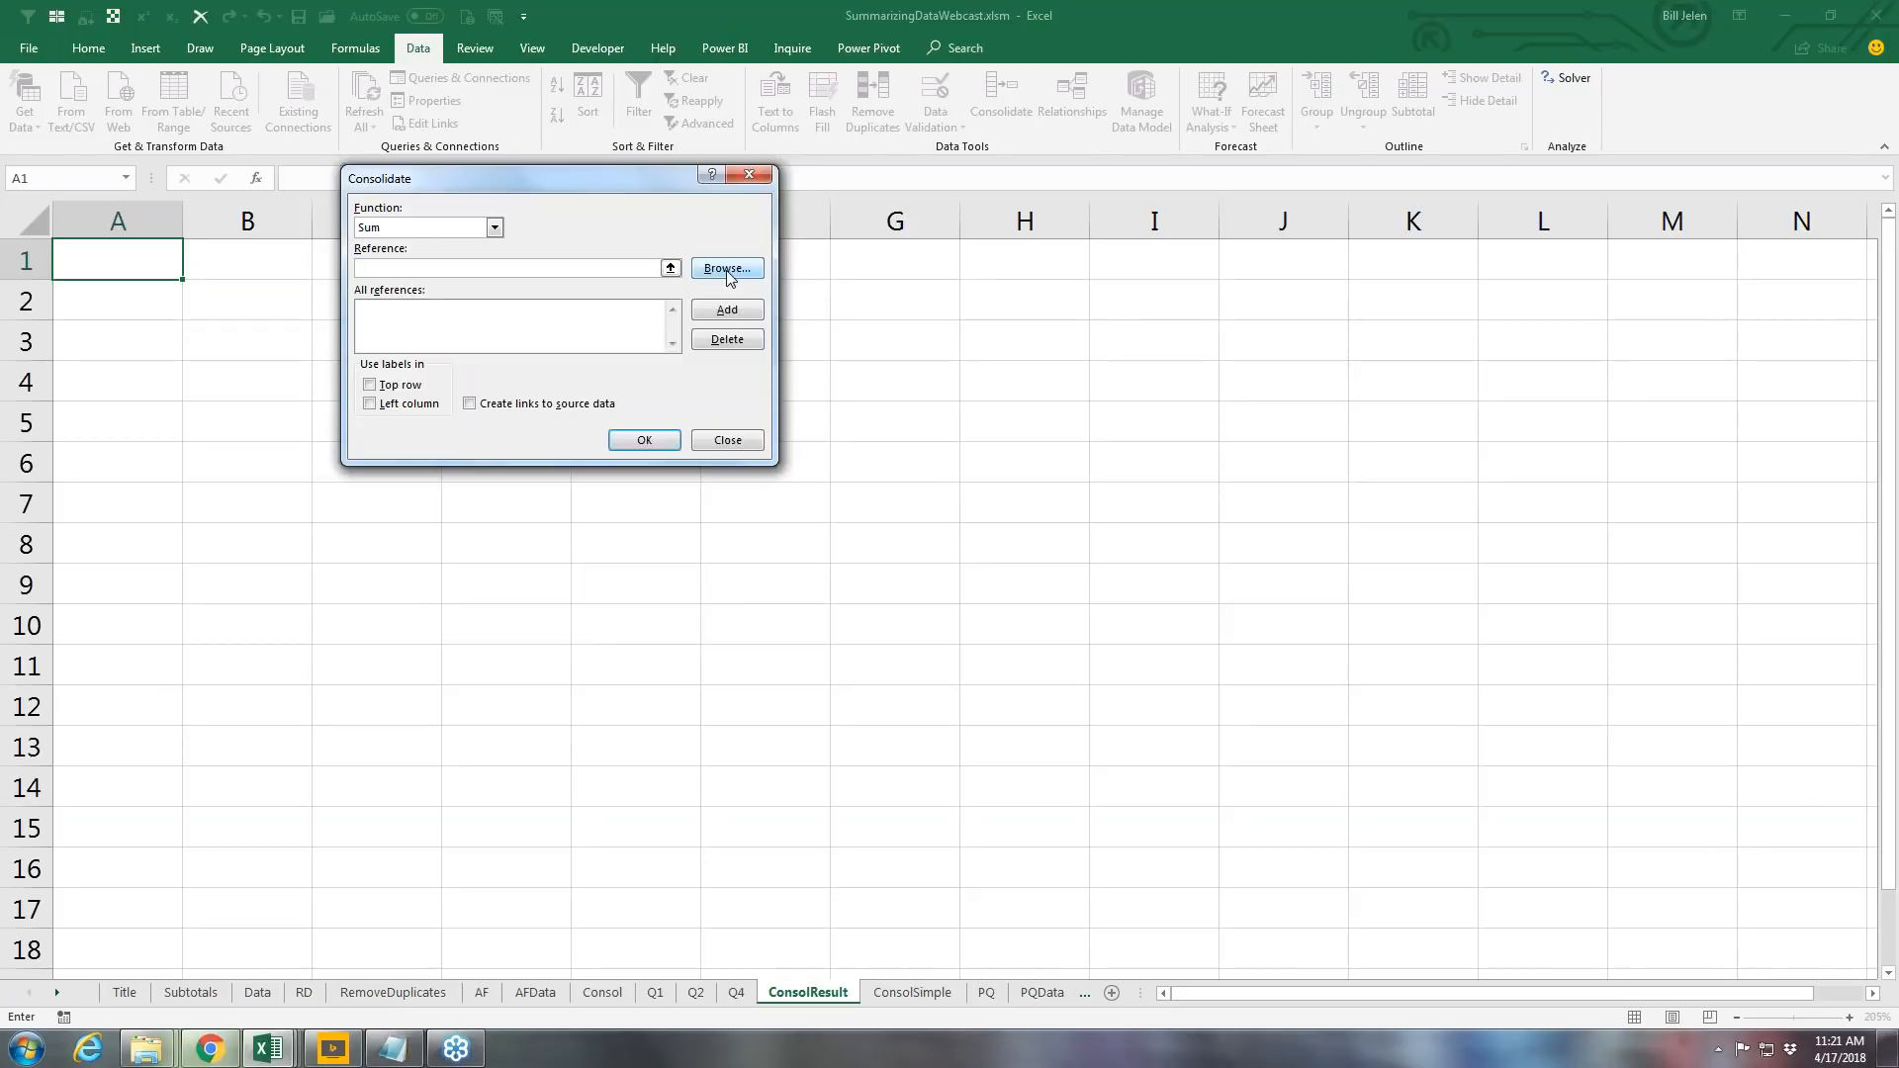
pyautogui.click(670, 268)
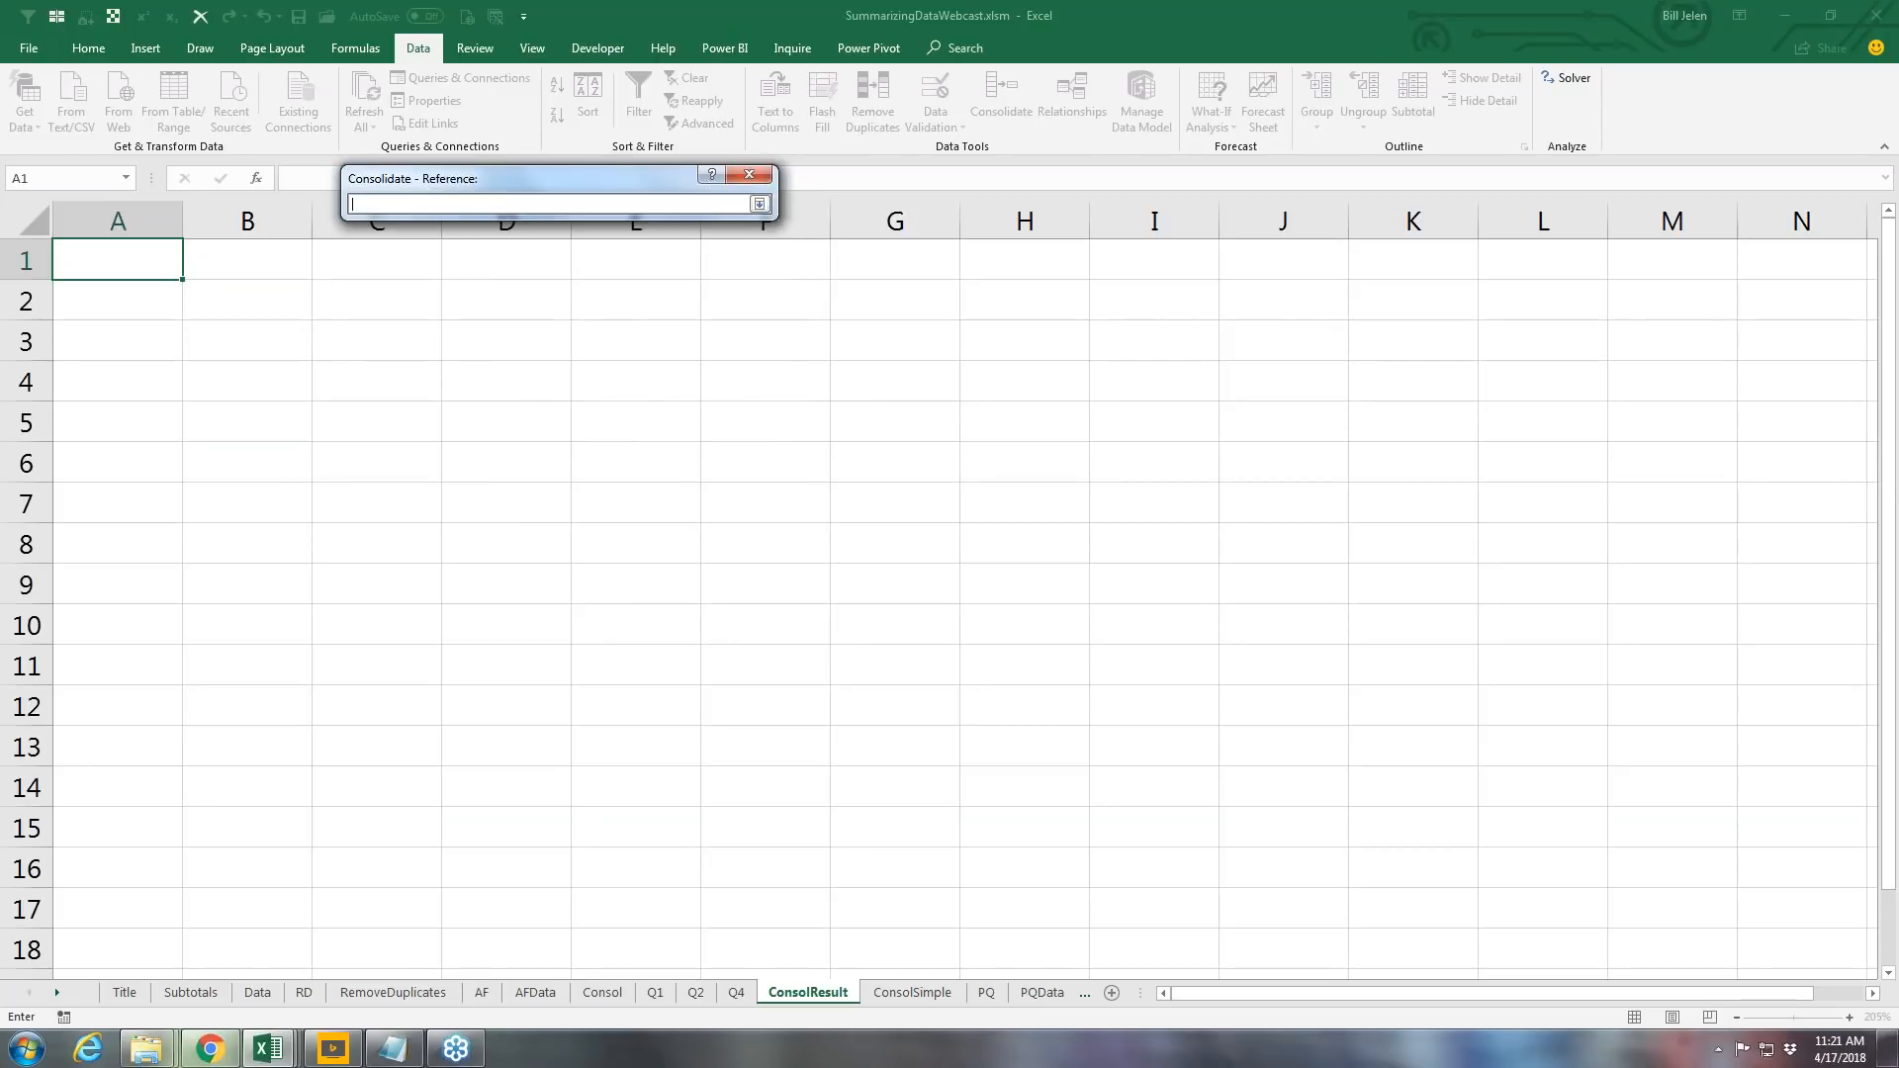
pyautogui.click(656, 994)
pyautogui.moveTo(198, 282); pyautogui.dragTo(819, 625)
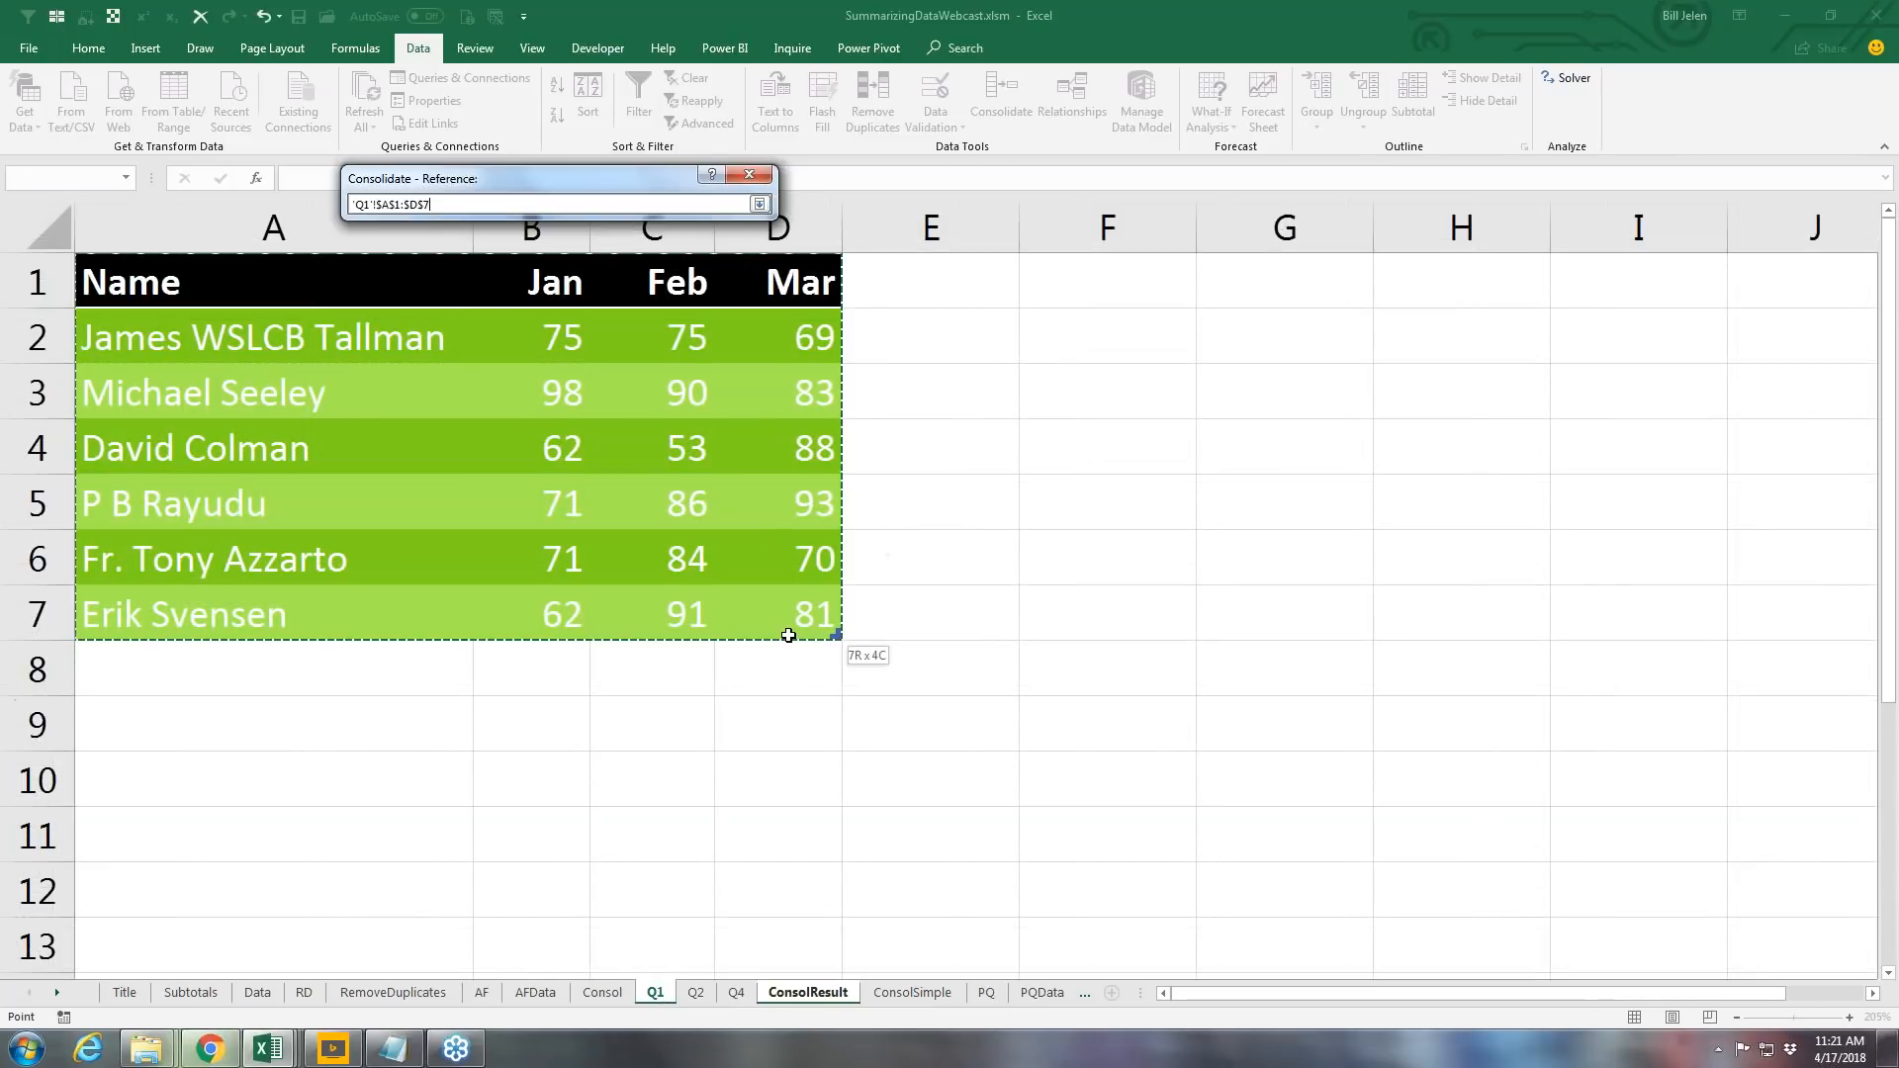
pyautogui.click(760, 204)
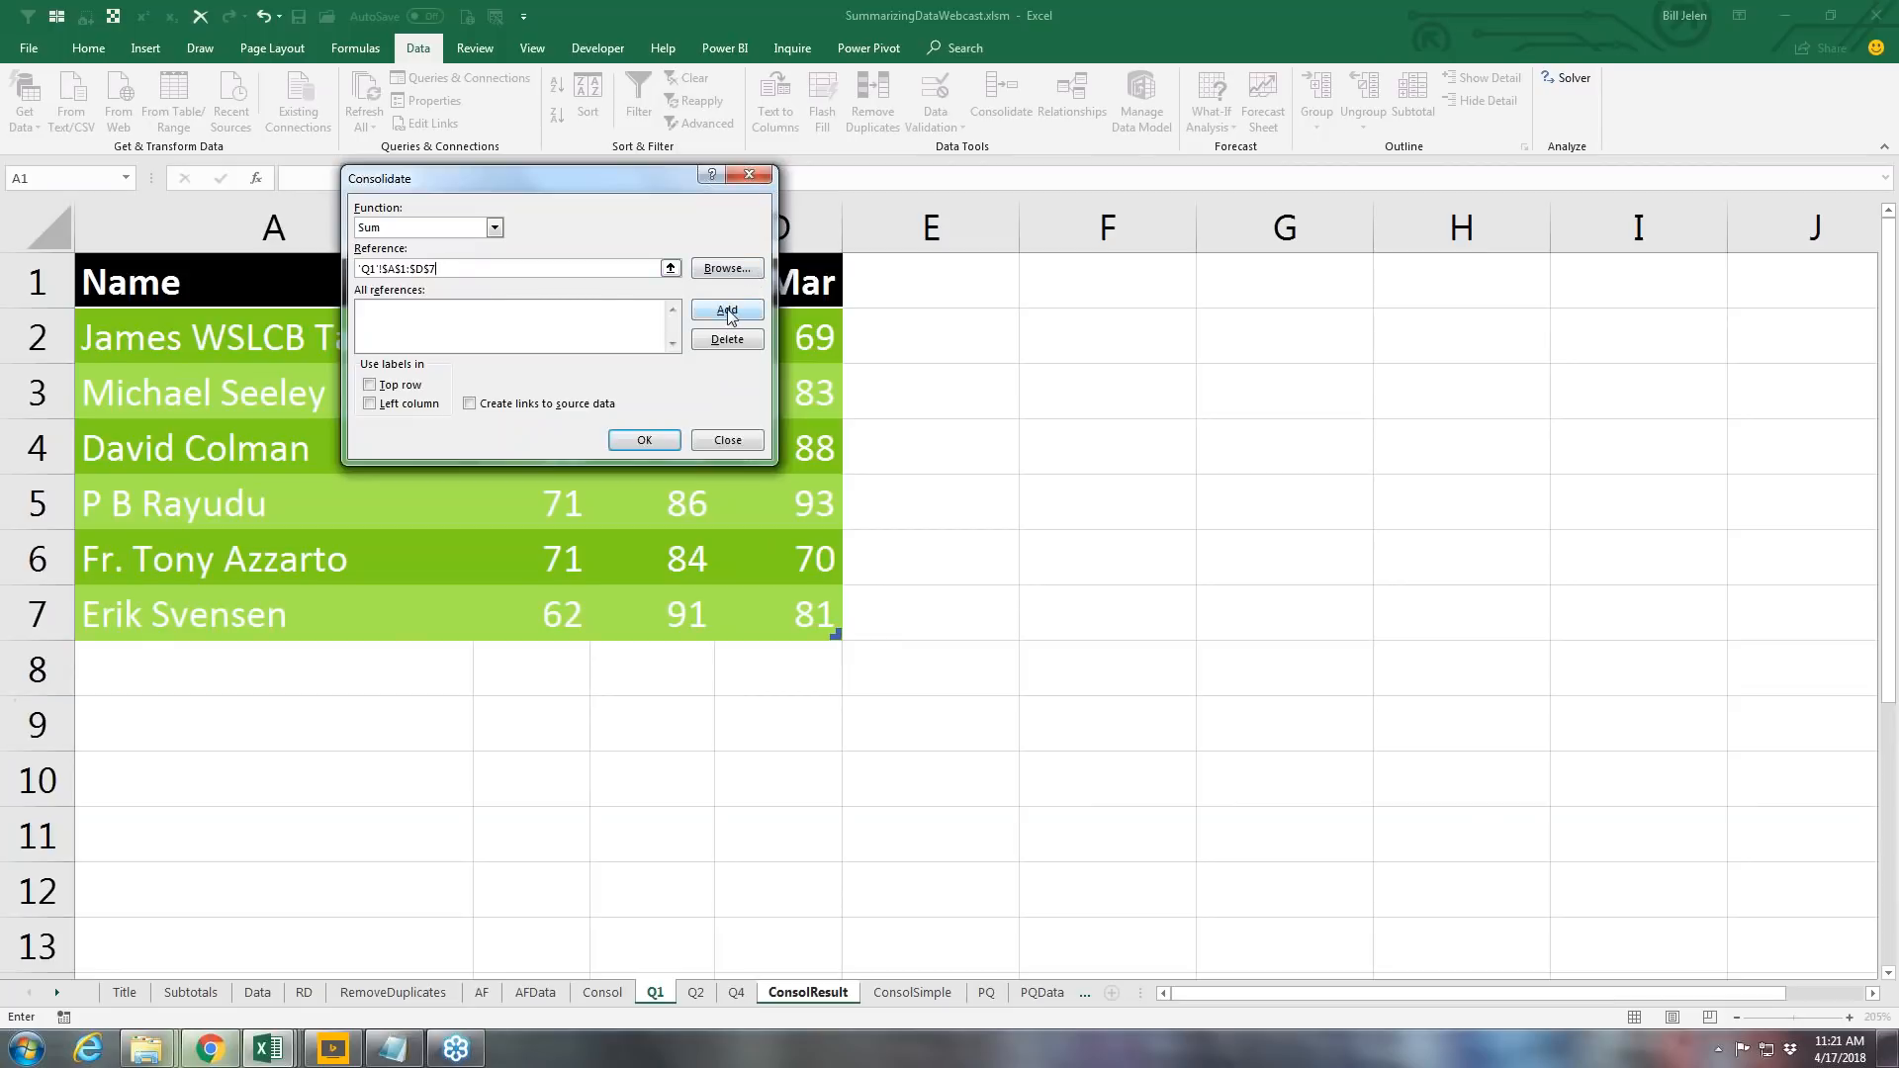
pyautogui.click(728, 311)
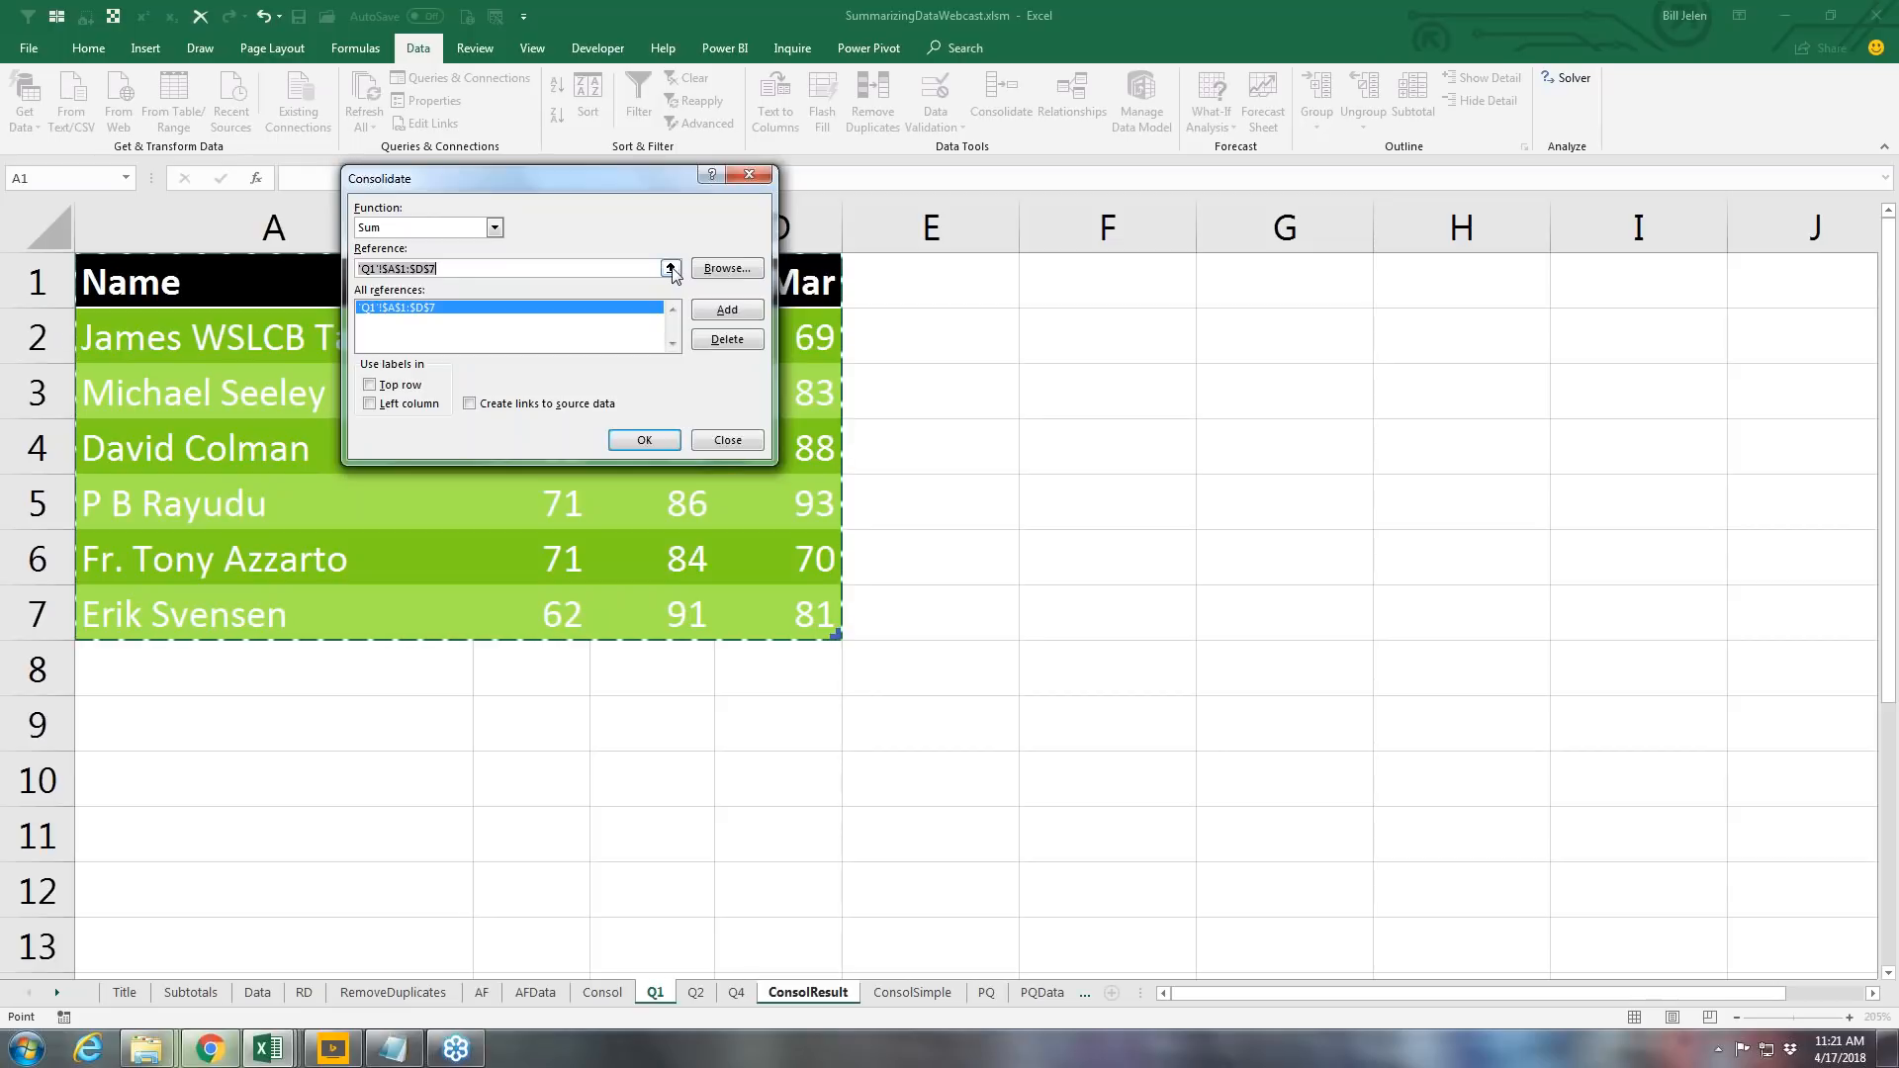
# Step: Add the Q2 sheet's table, $A$1:$F$8, to the Consolidate references, moving the dialog clear of the data
pyautogui.moveTo(645, 181); pyautogui.dragTo(1256, 247)
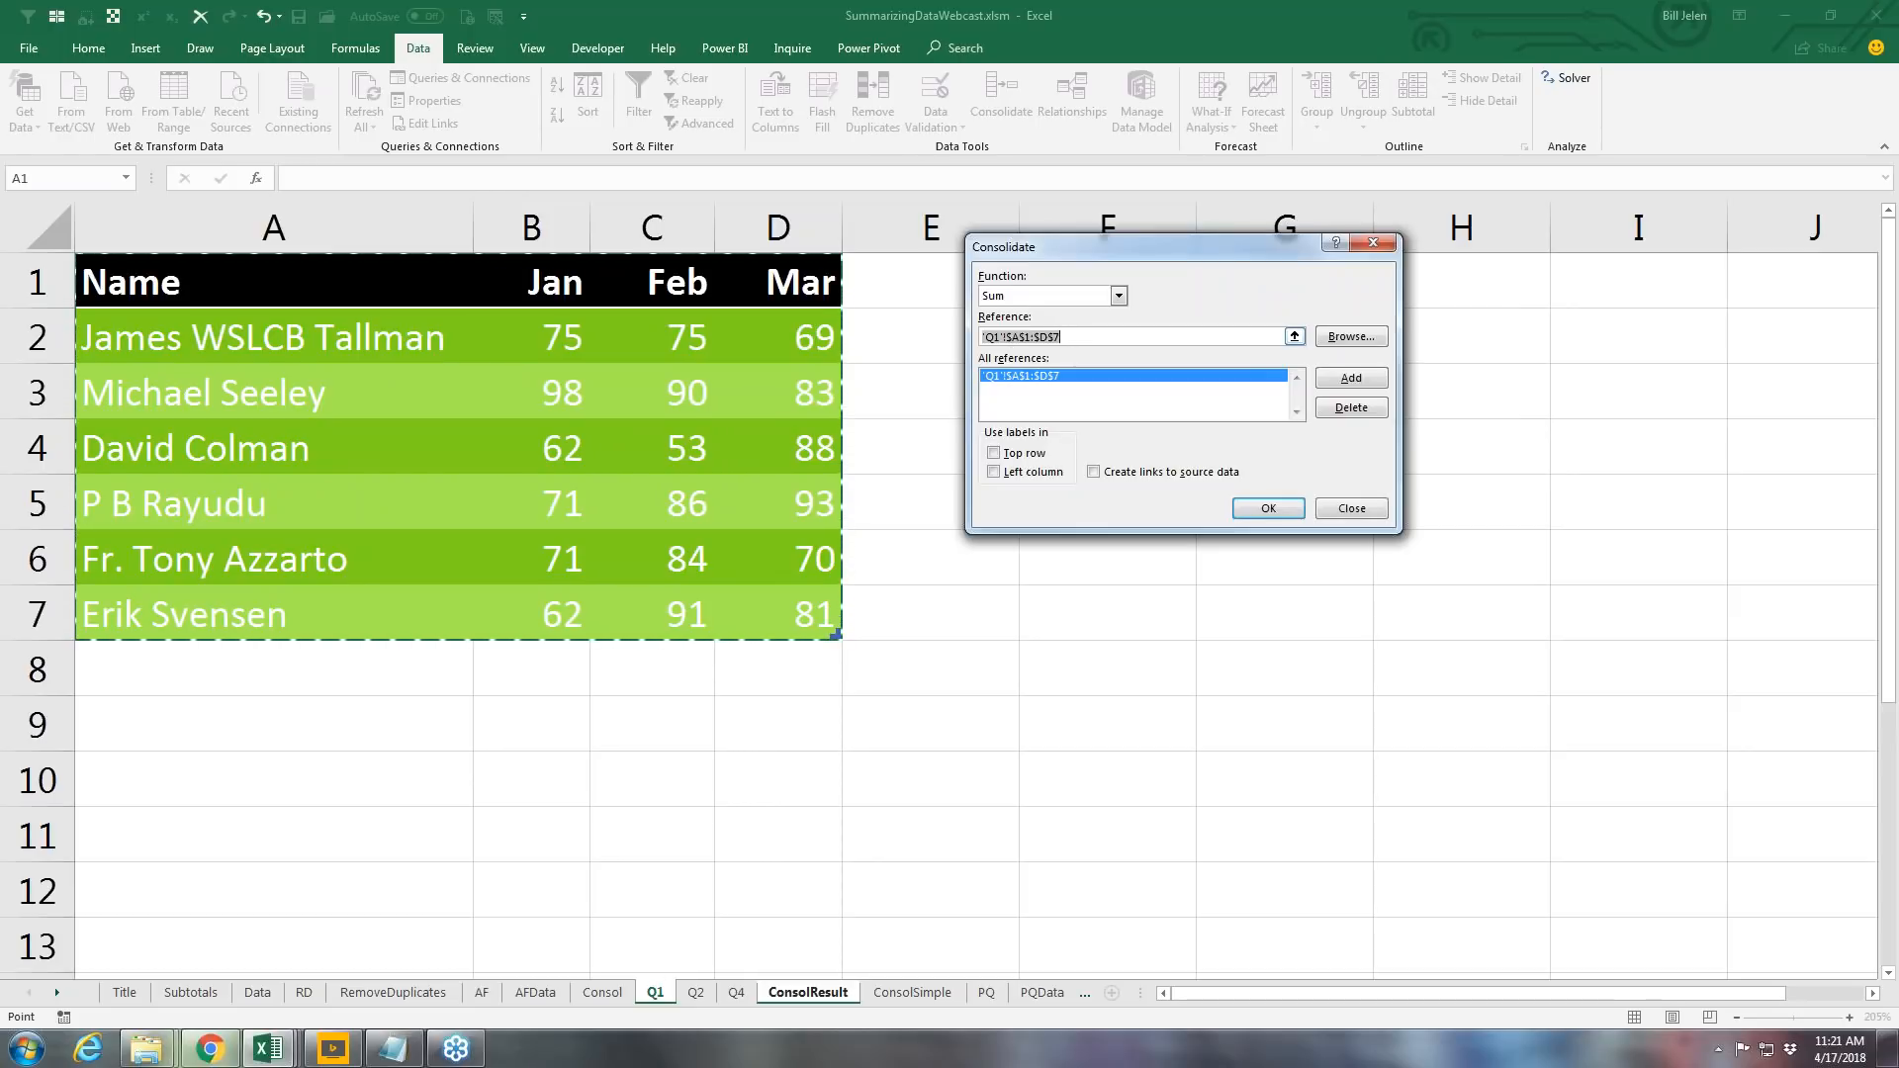
pyautogui.click(1295, 337)
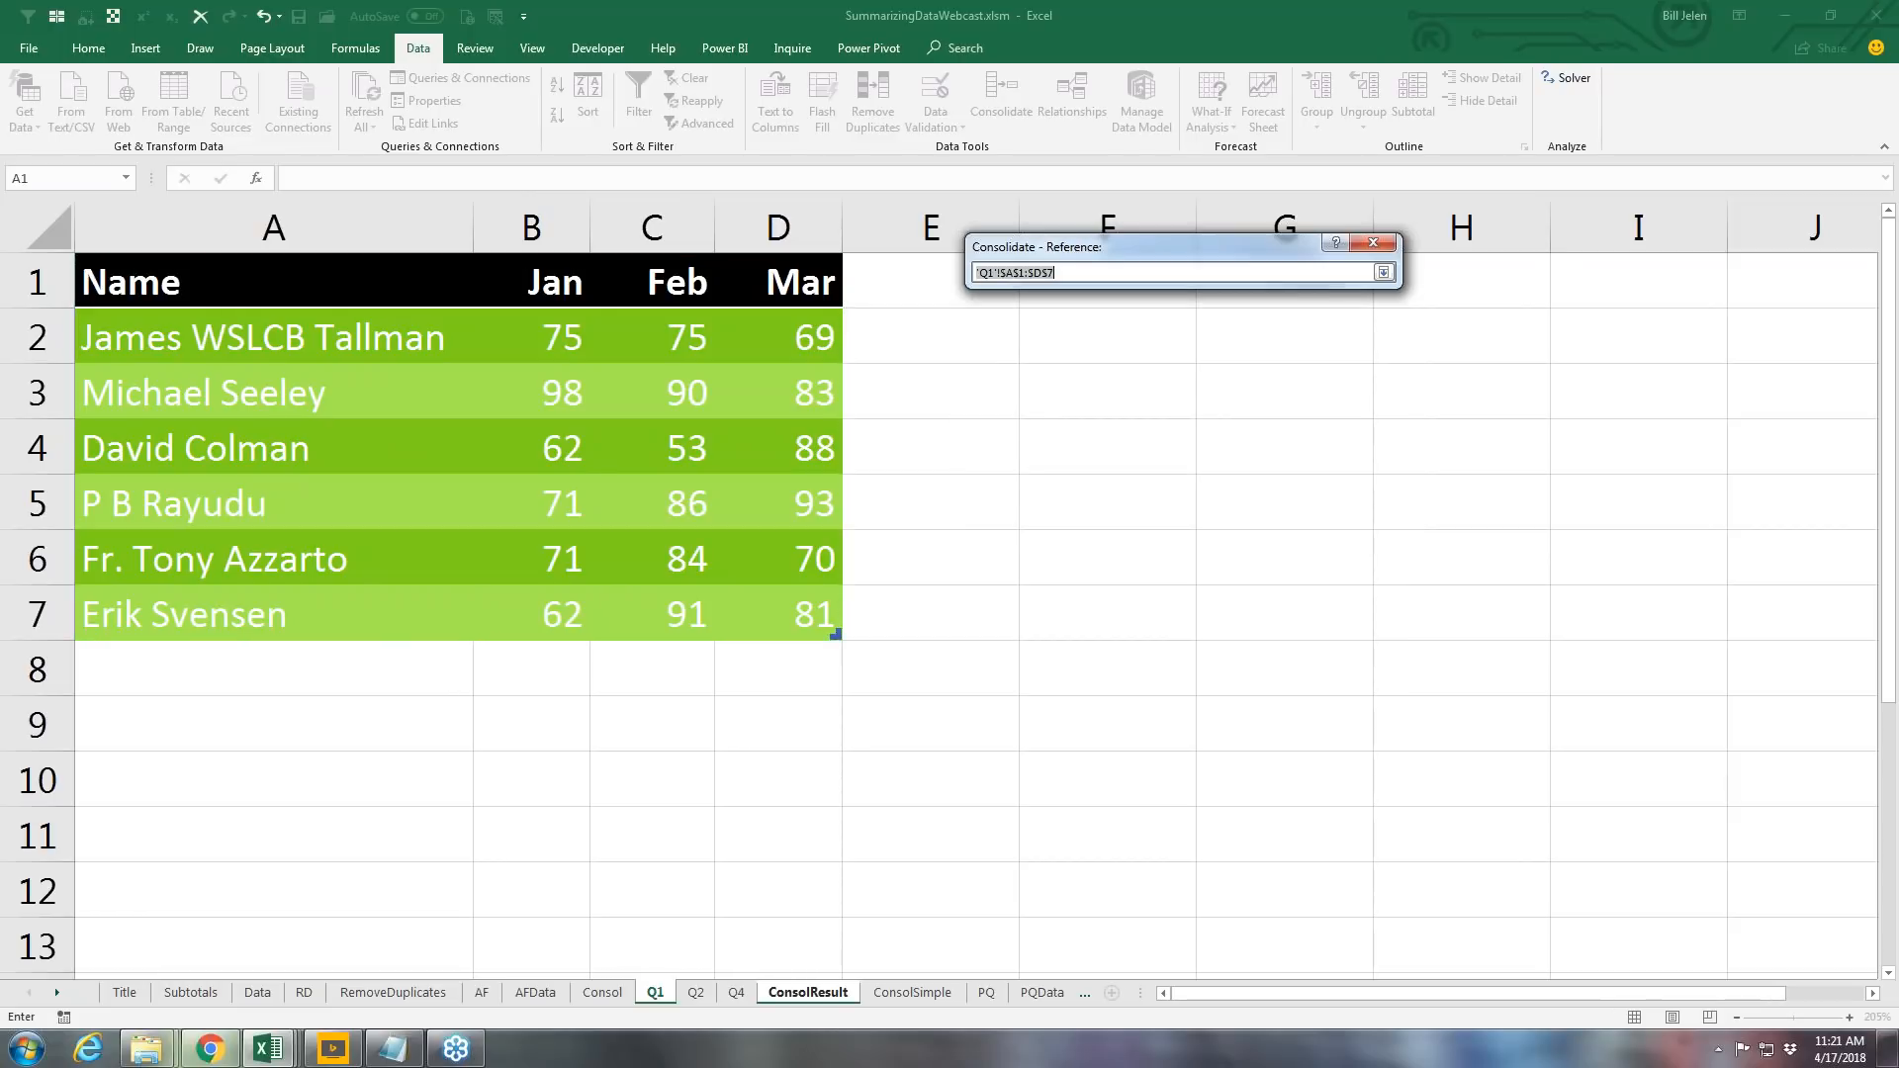
pyautogui.click(695, 992)
pyautogui.click(148, 250)
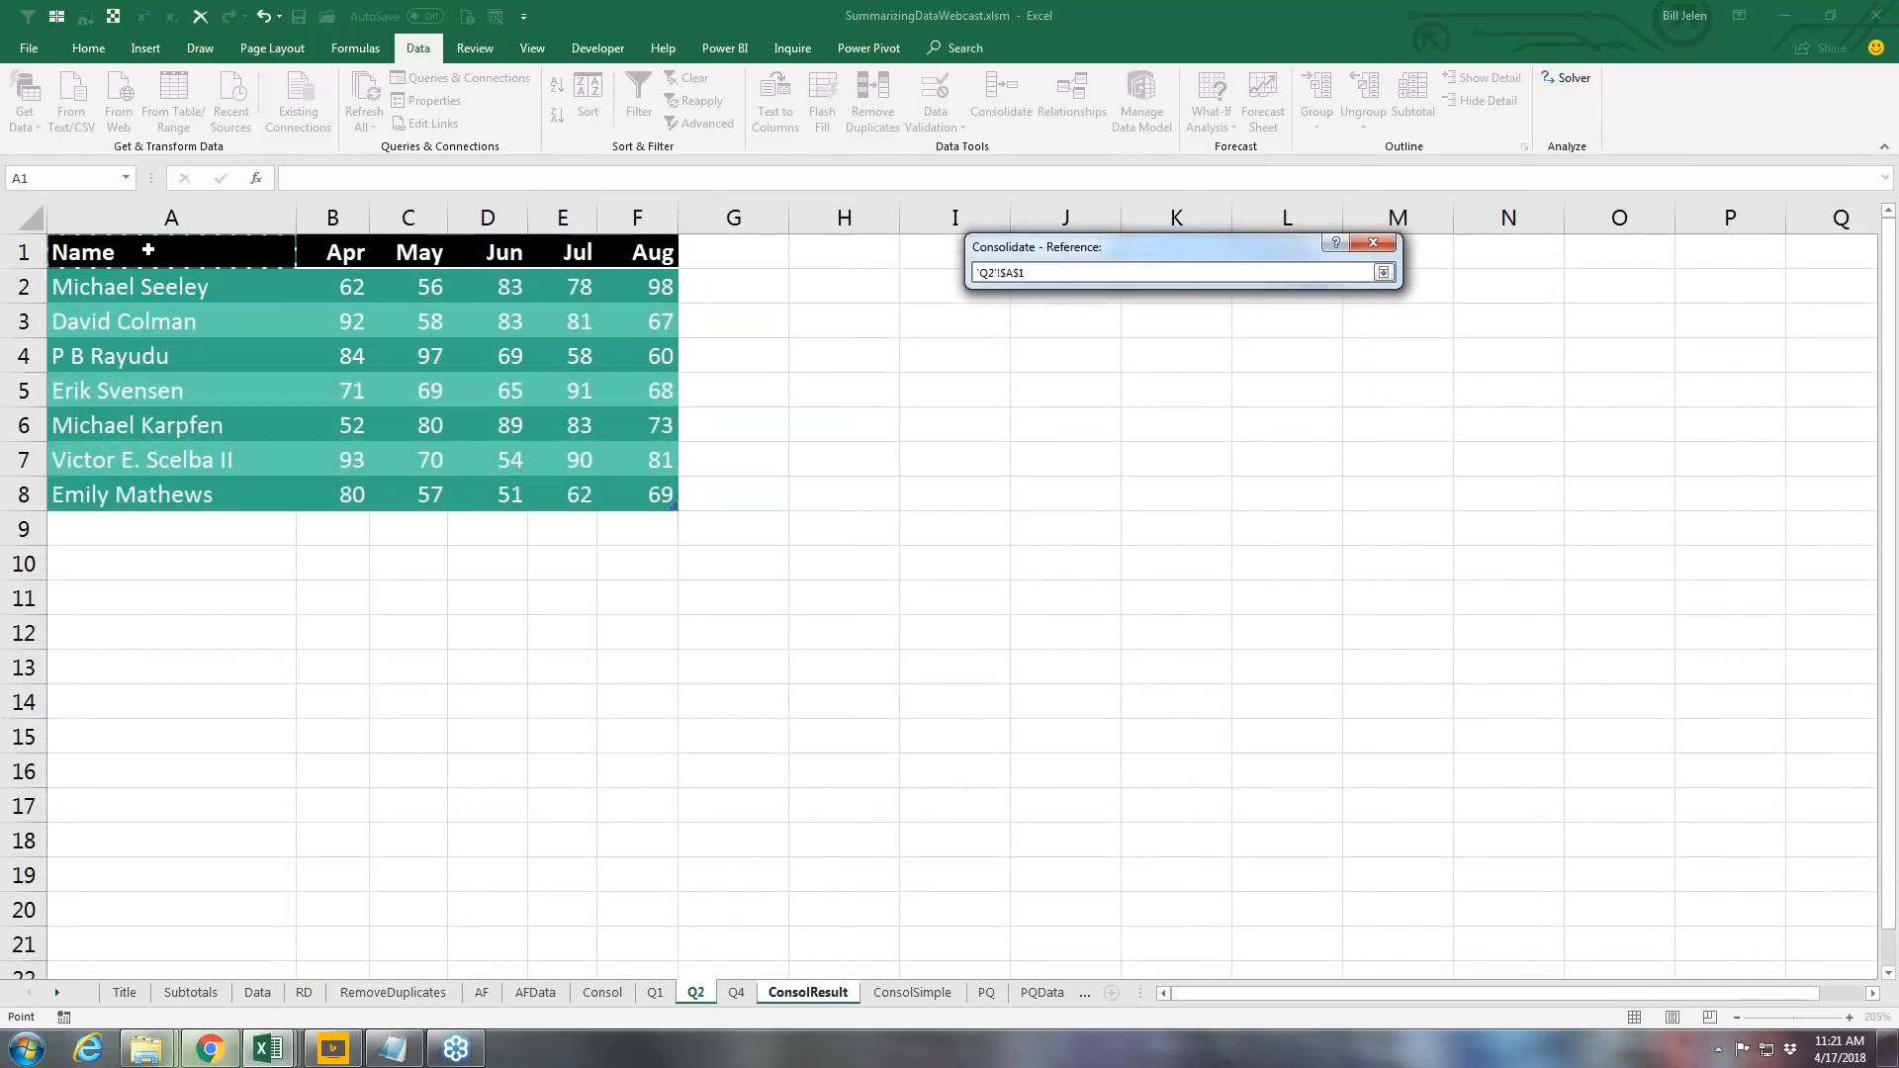
pyautogui.moveTo(130, 247); pyautogui.dragTo(636, 496)
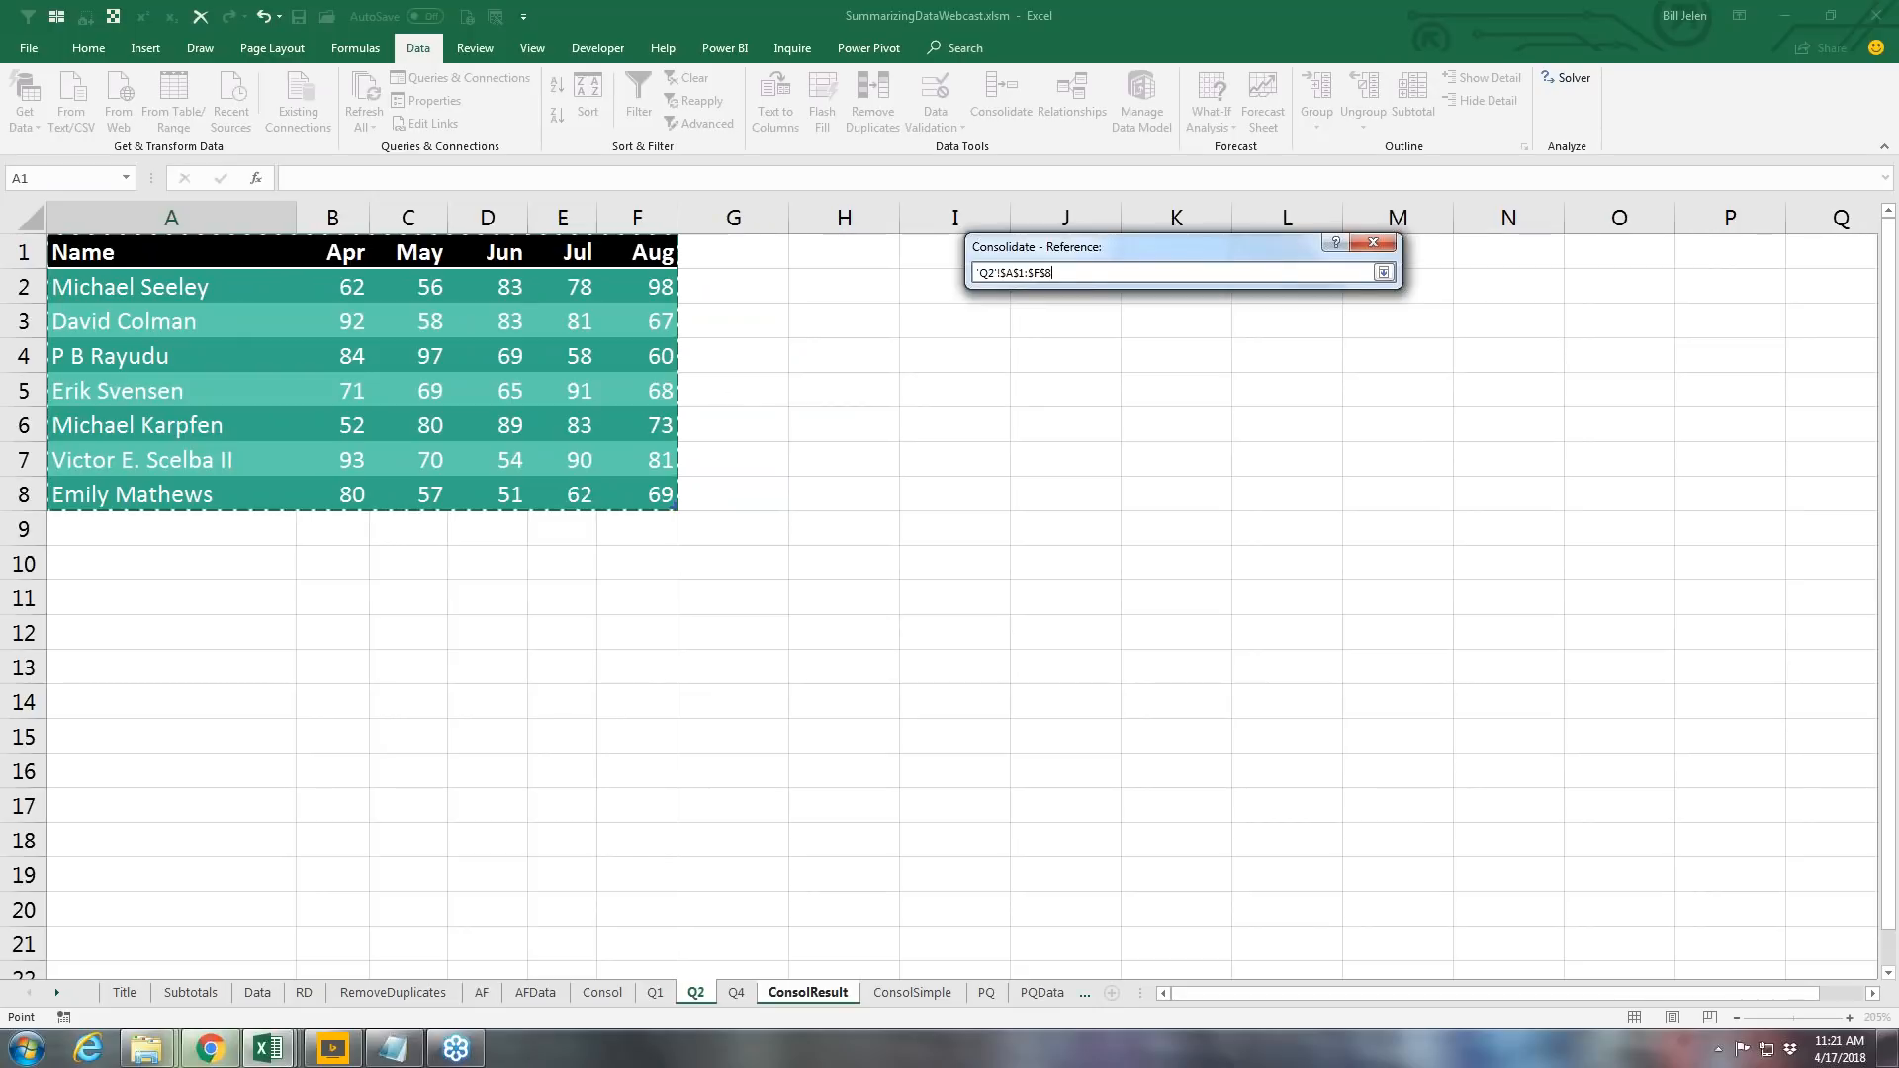
pyautogui.click(1384, 274)
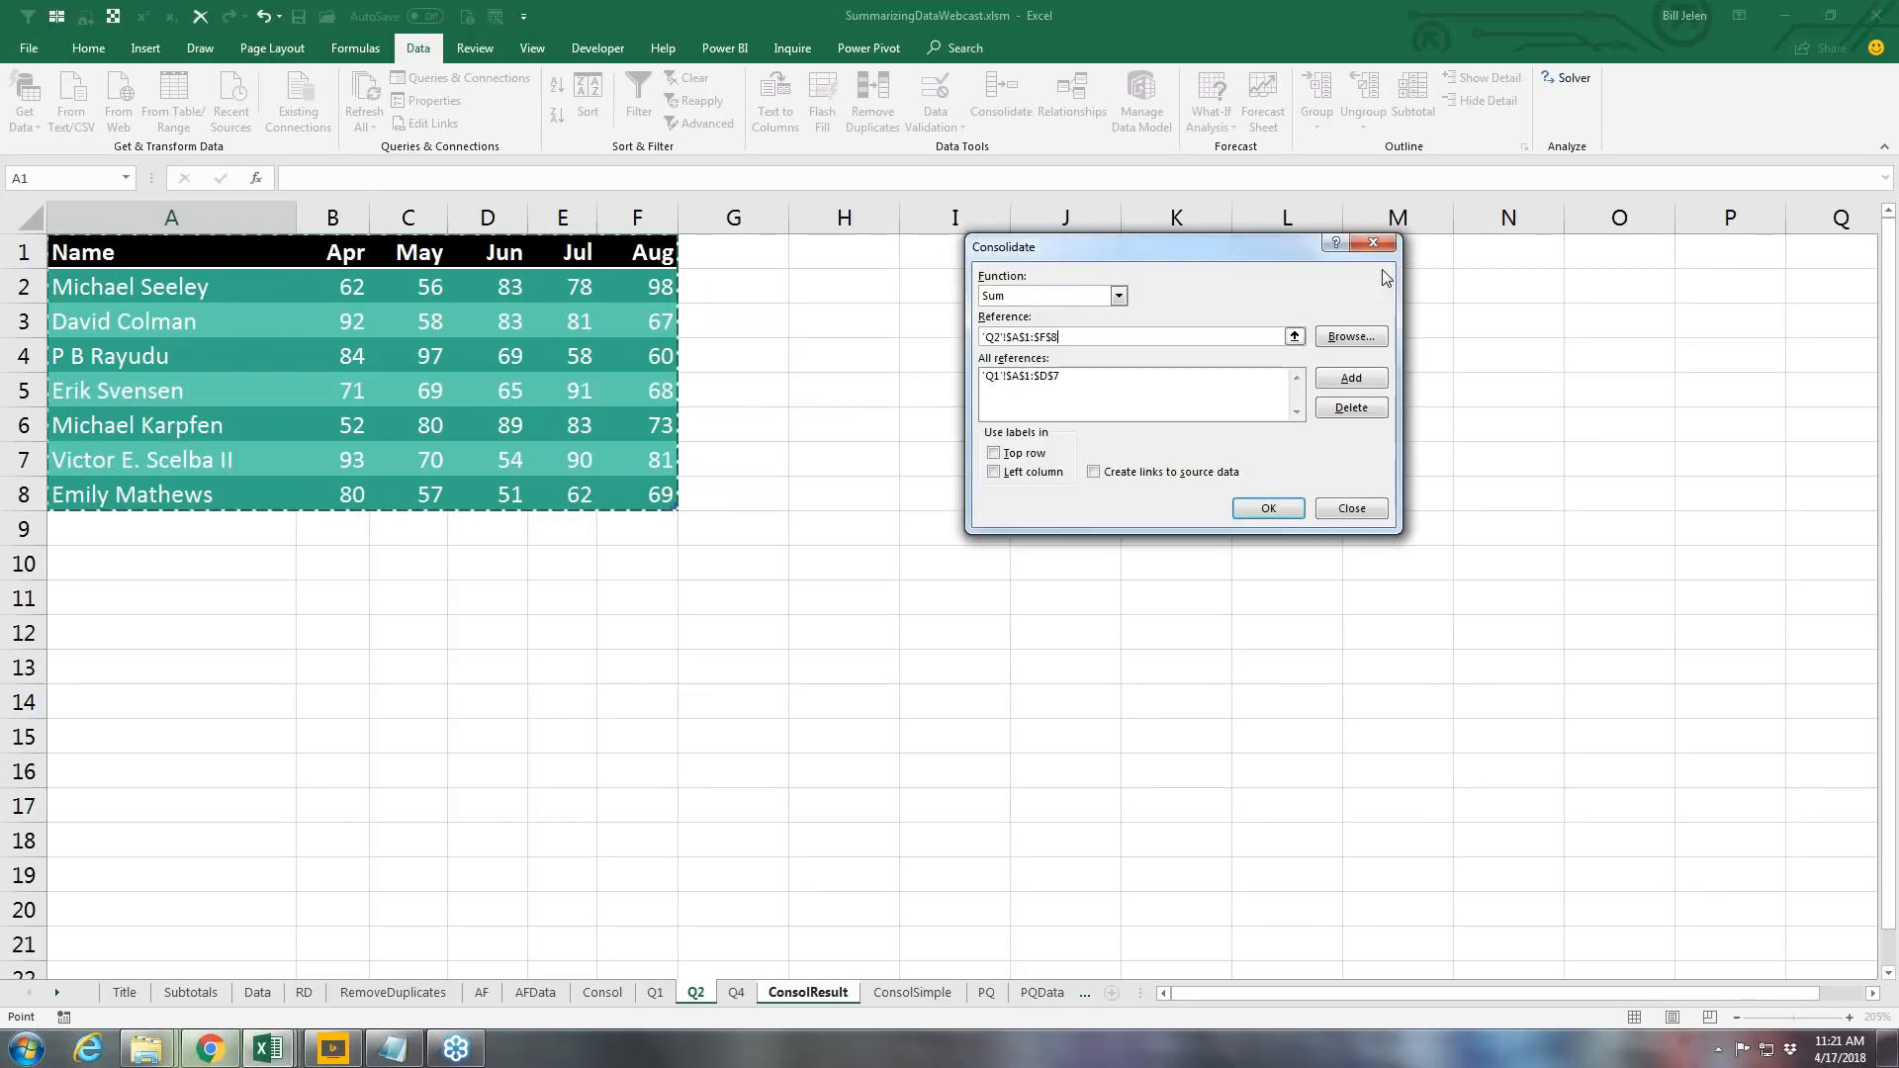
pyautogui.click(1365, 377)
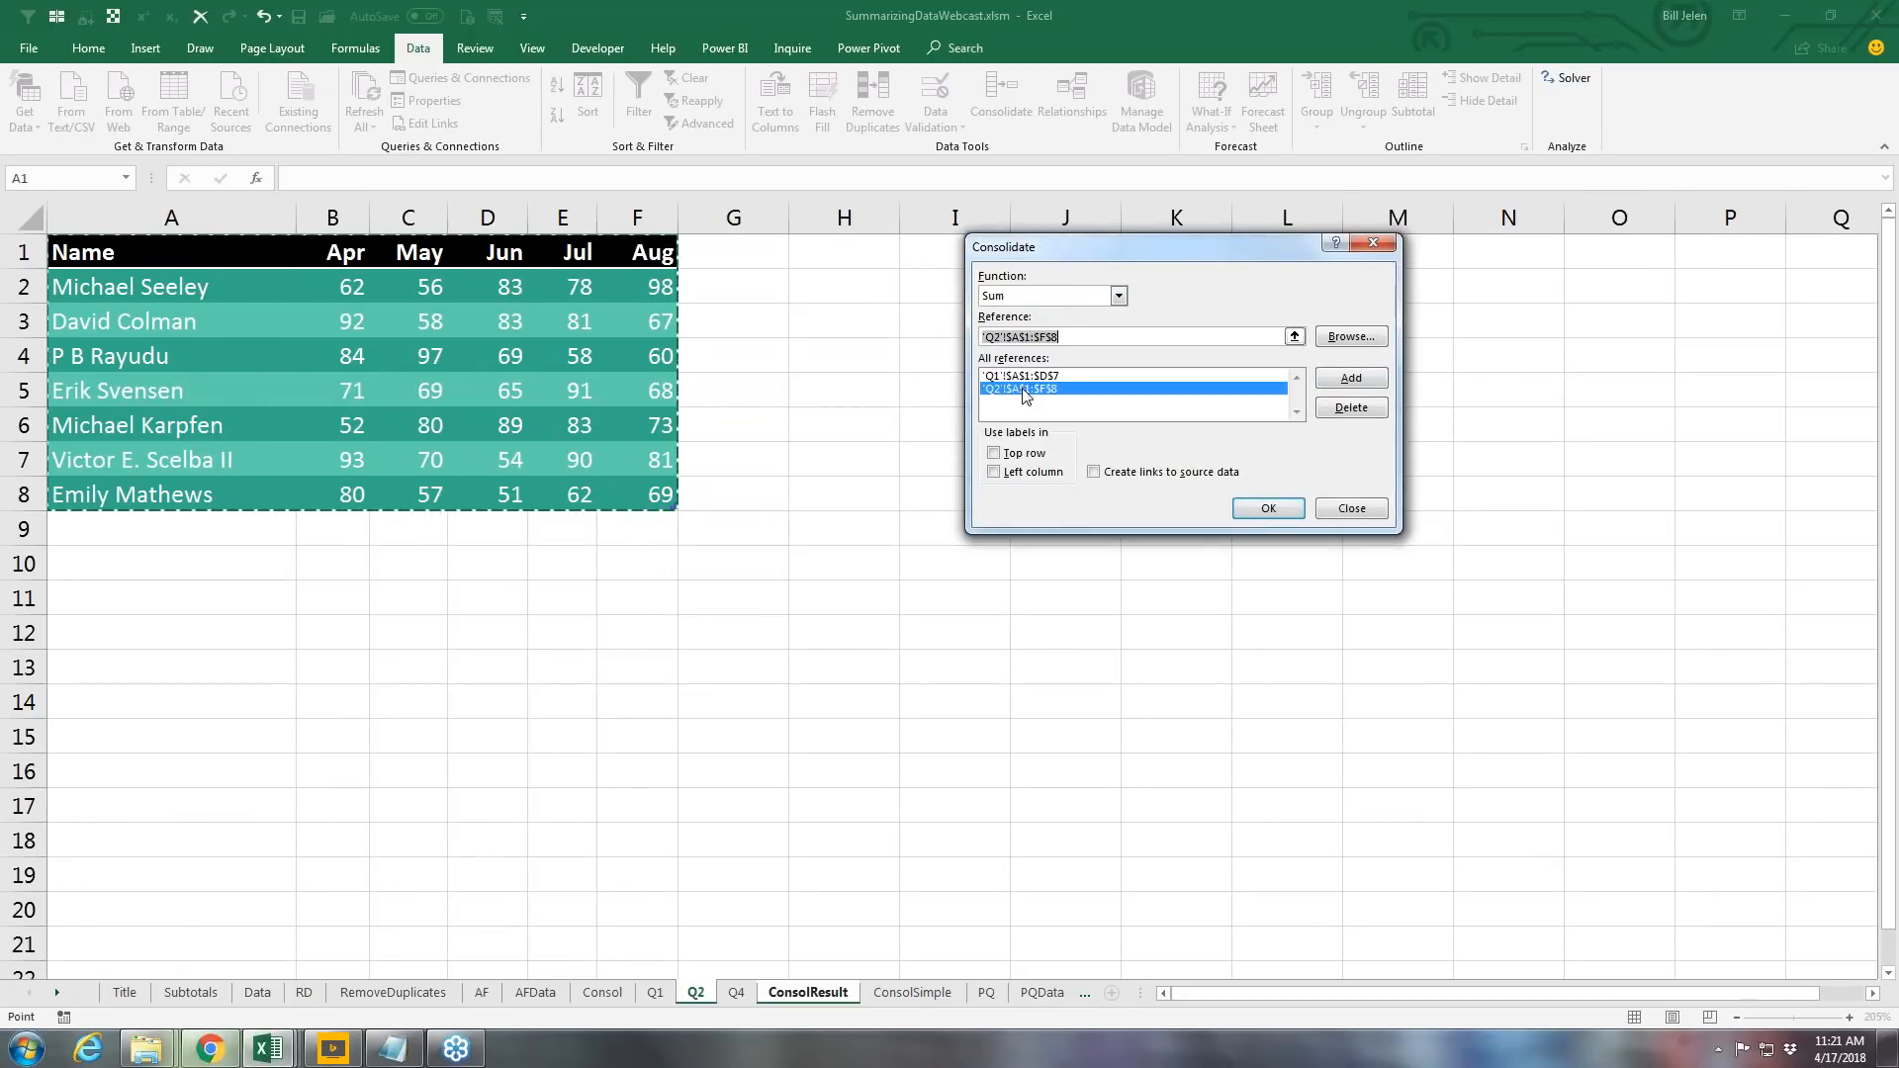
# Step: Add the Q4 sheet's table, $A$1:$E$8, to the Consolidate references
pyautogui.click(1295, 337)
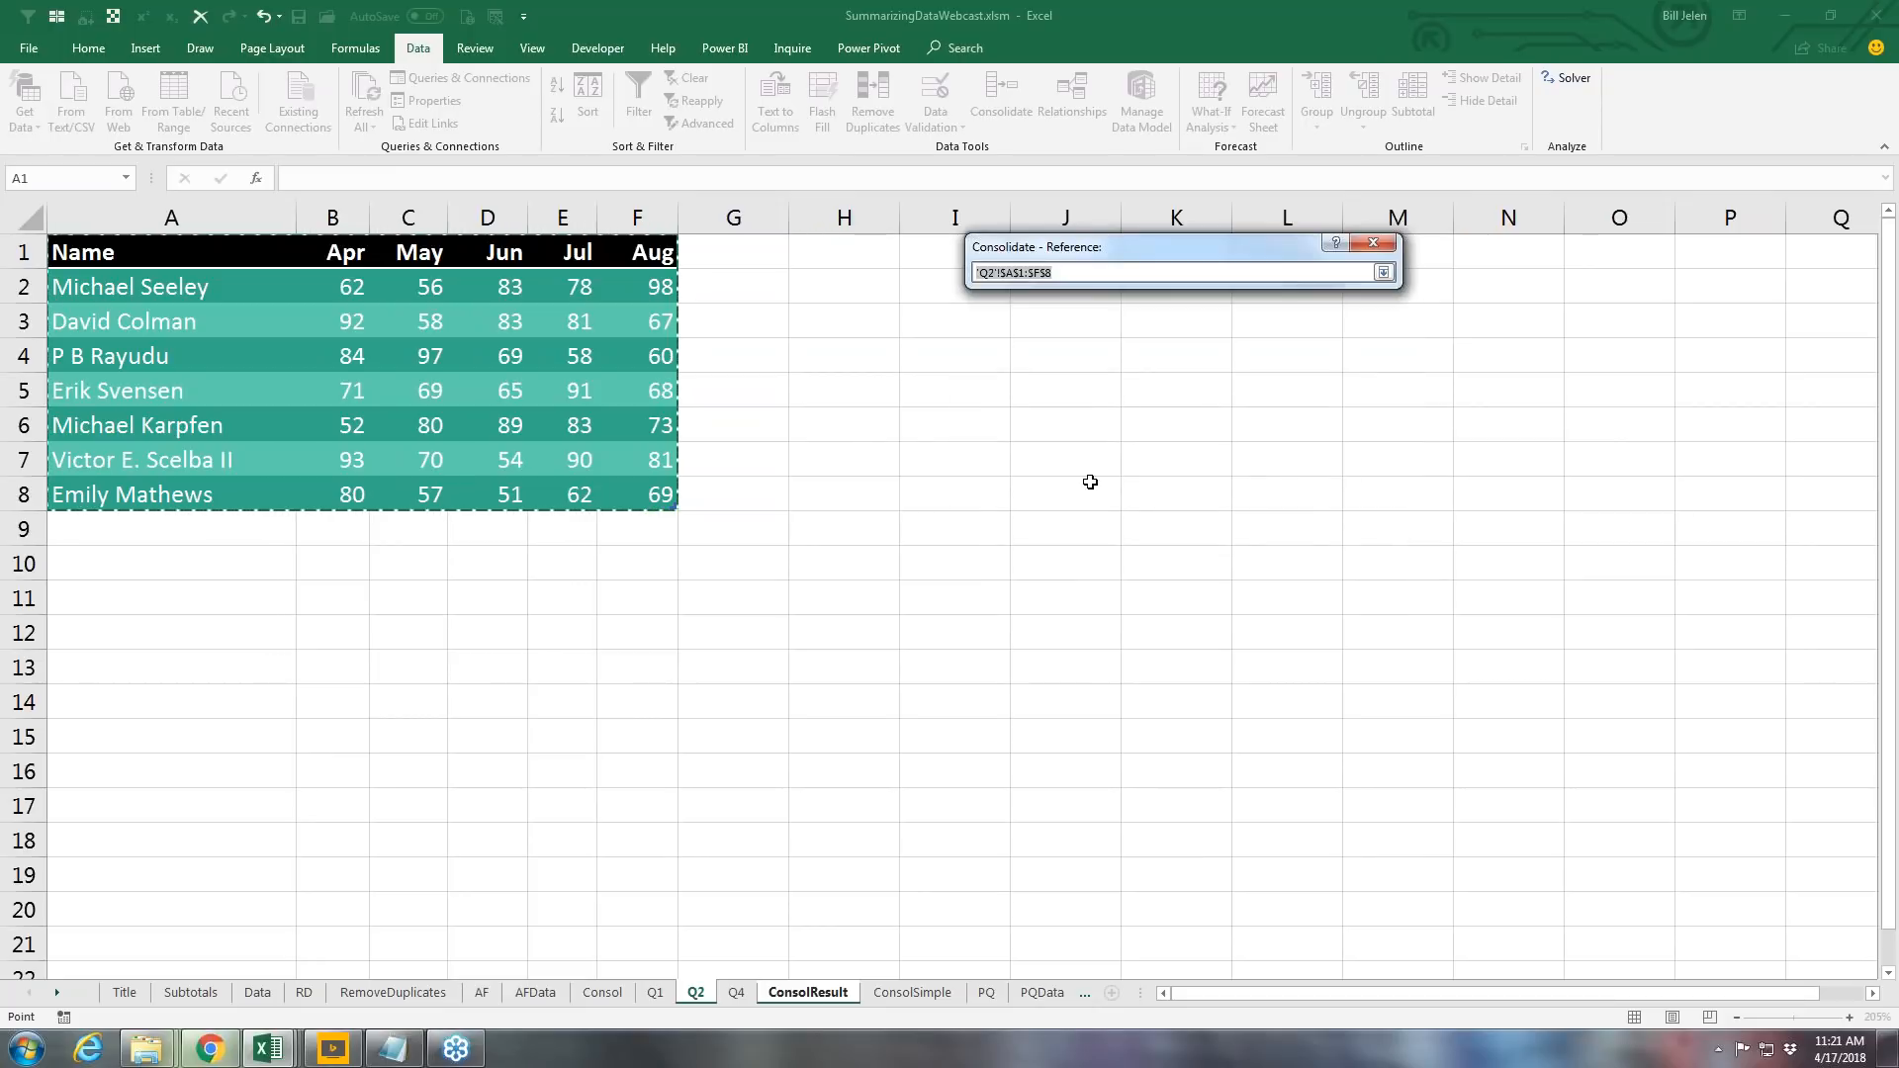
pyautogui.click(738, 993)
pyautogui.moveTo(164, 253); pyautogui.dragTo(594, 531)
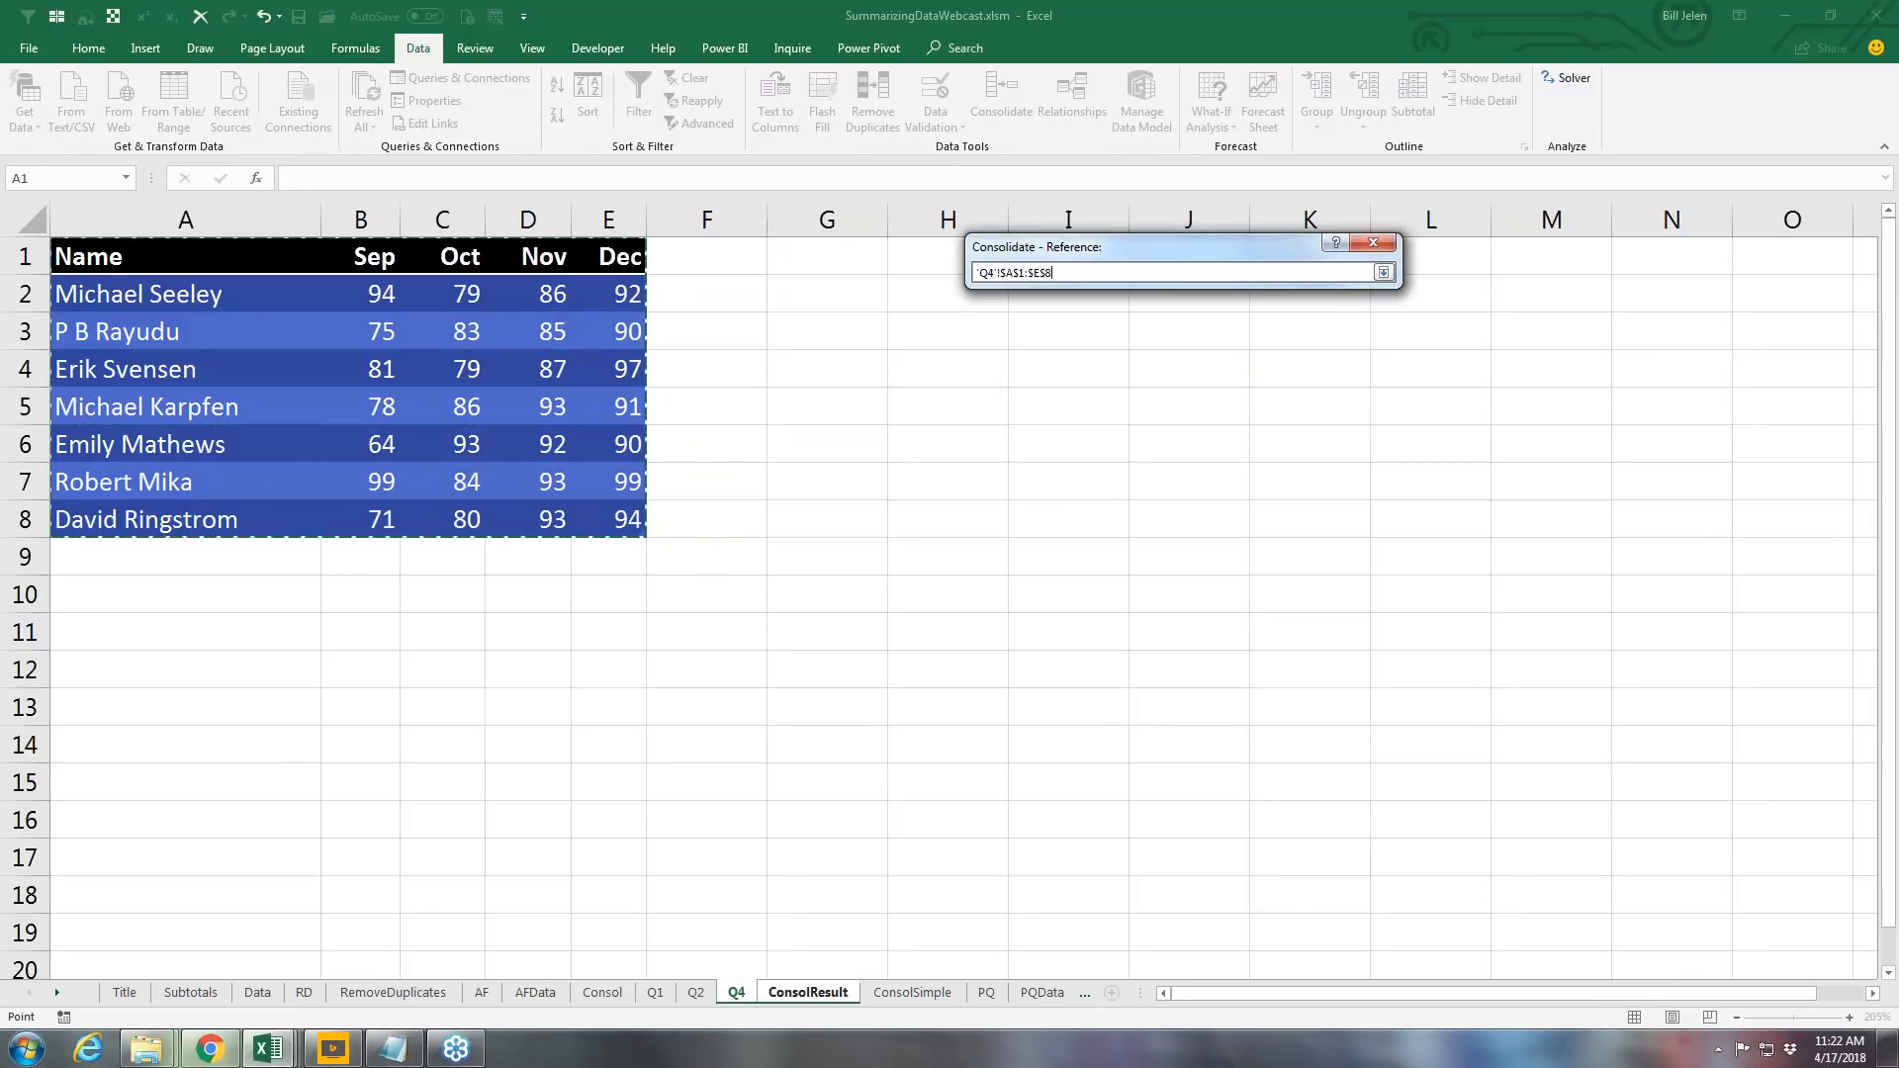
pyautogui.click(1383, 272)
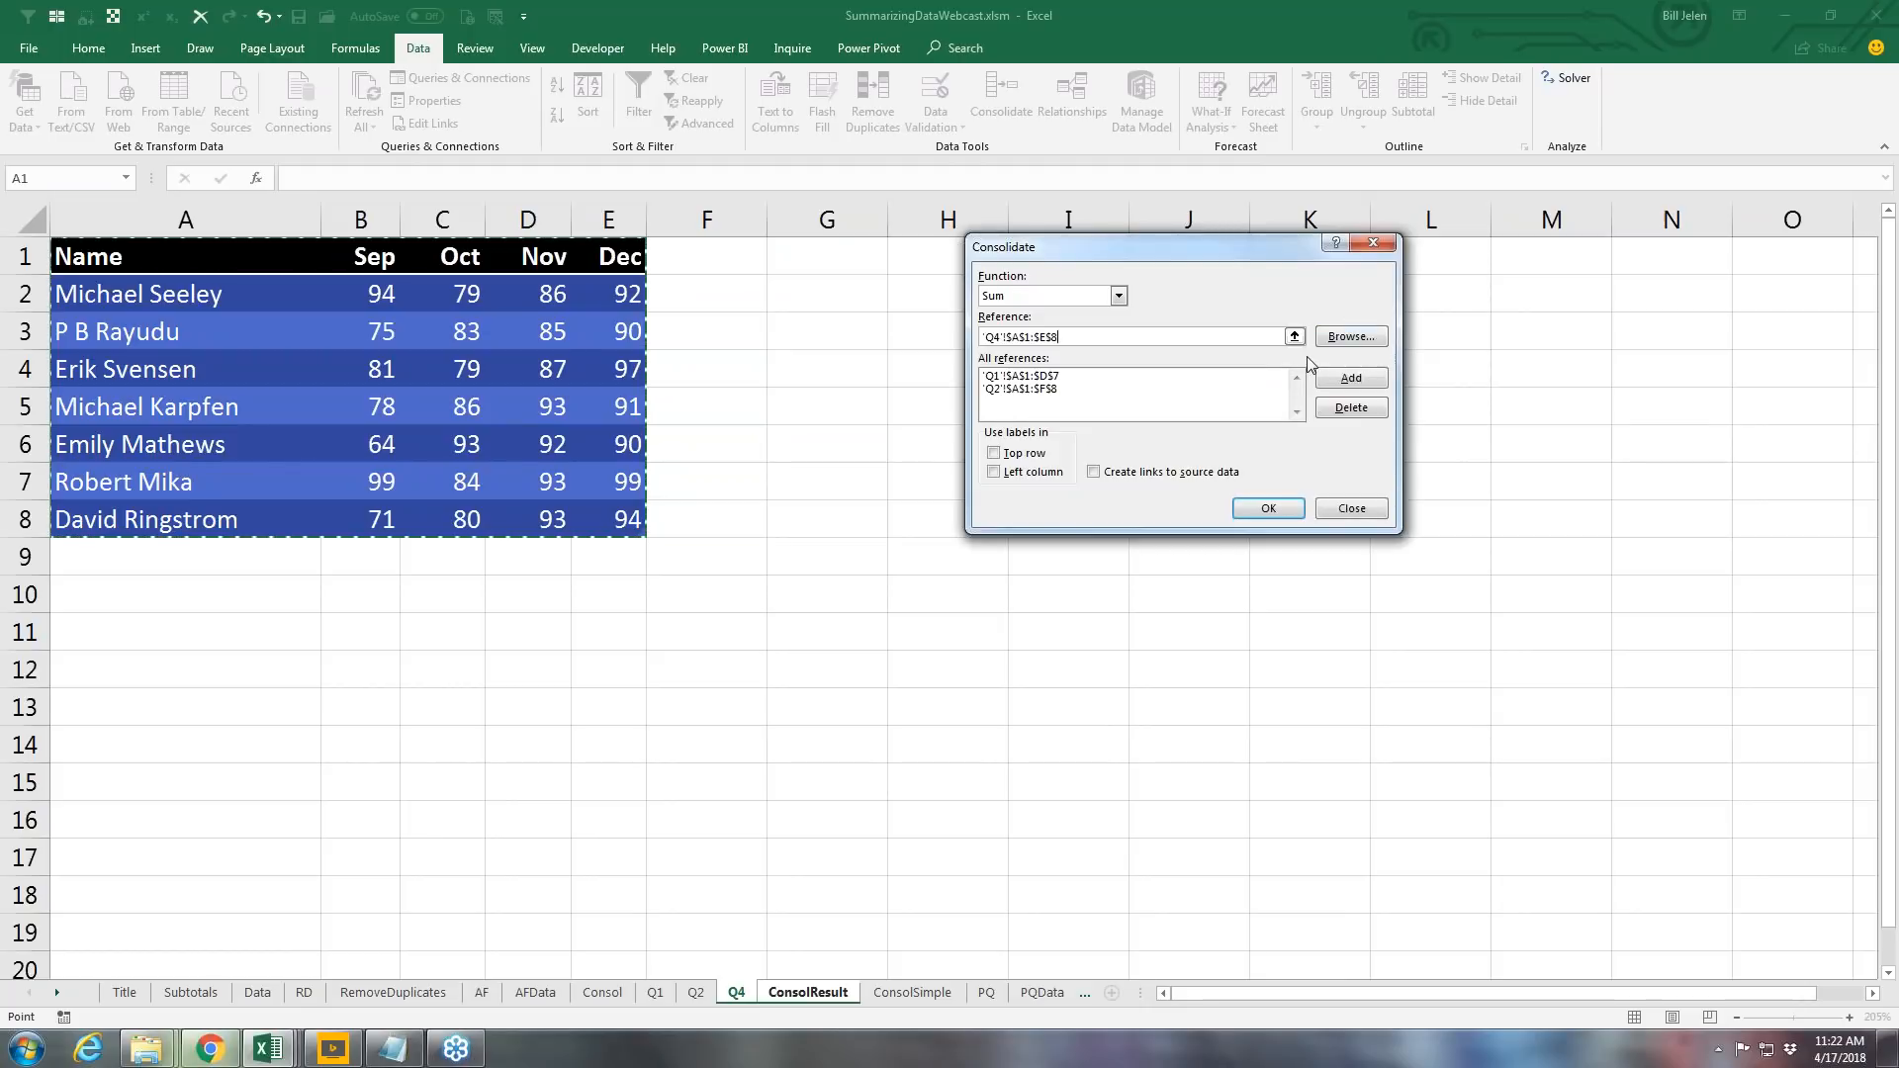
pyautogui.click(1349, 380)
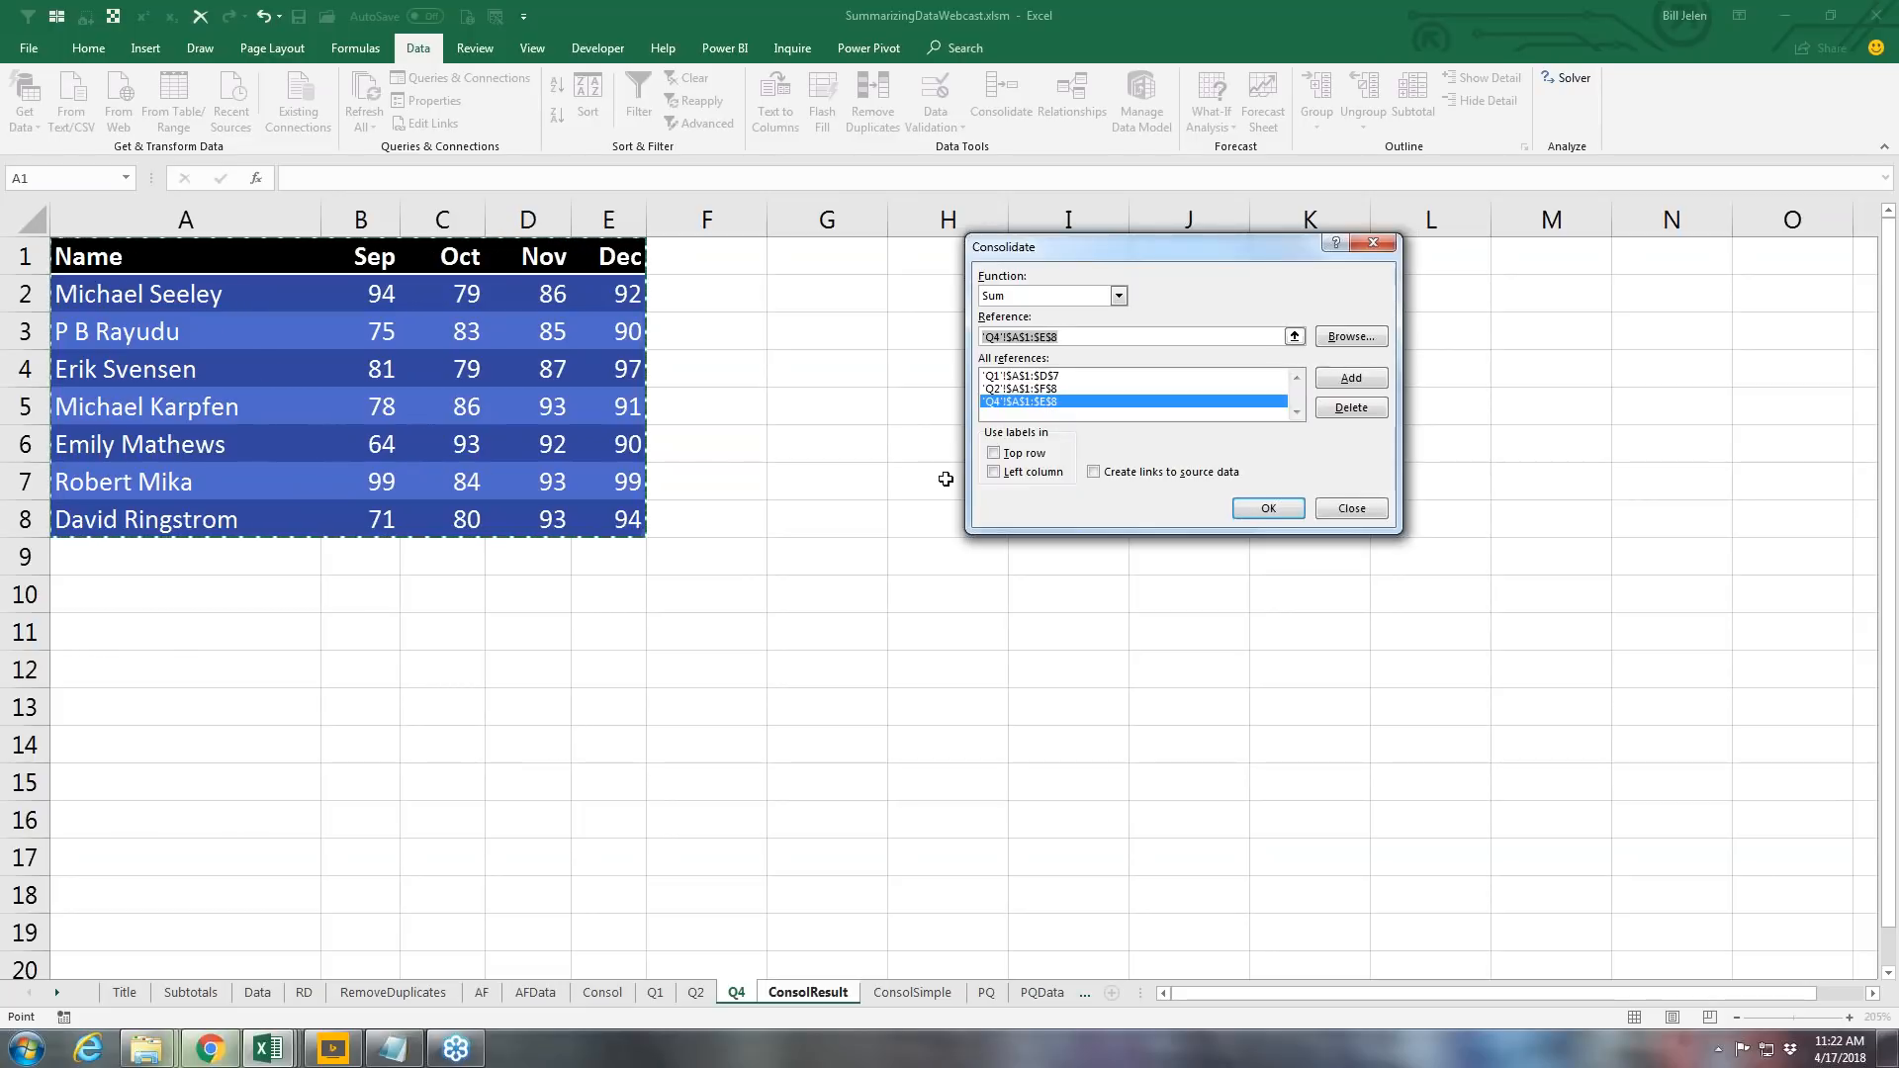
# Step: Use labels from both the top row and the left column, and run the consolidation
pyautogui.click(994, 453)
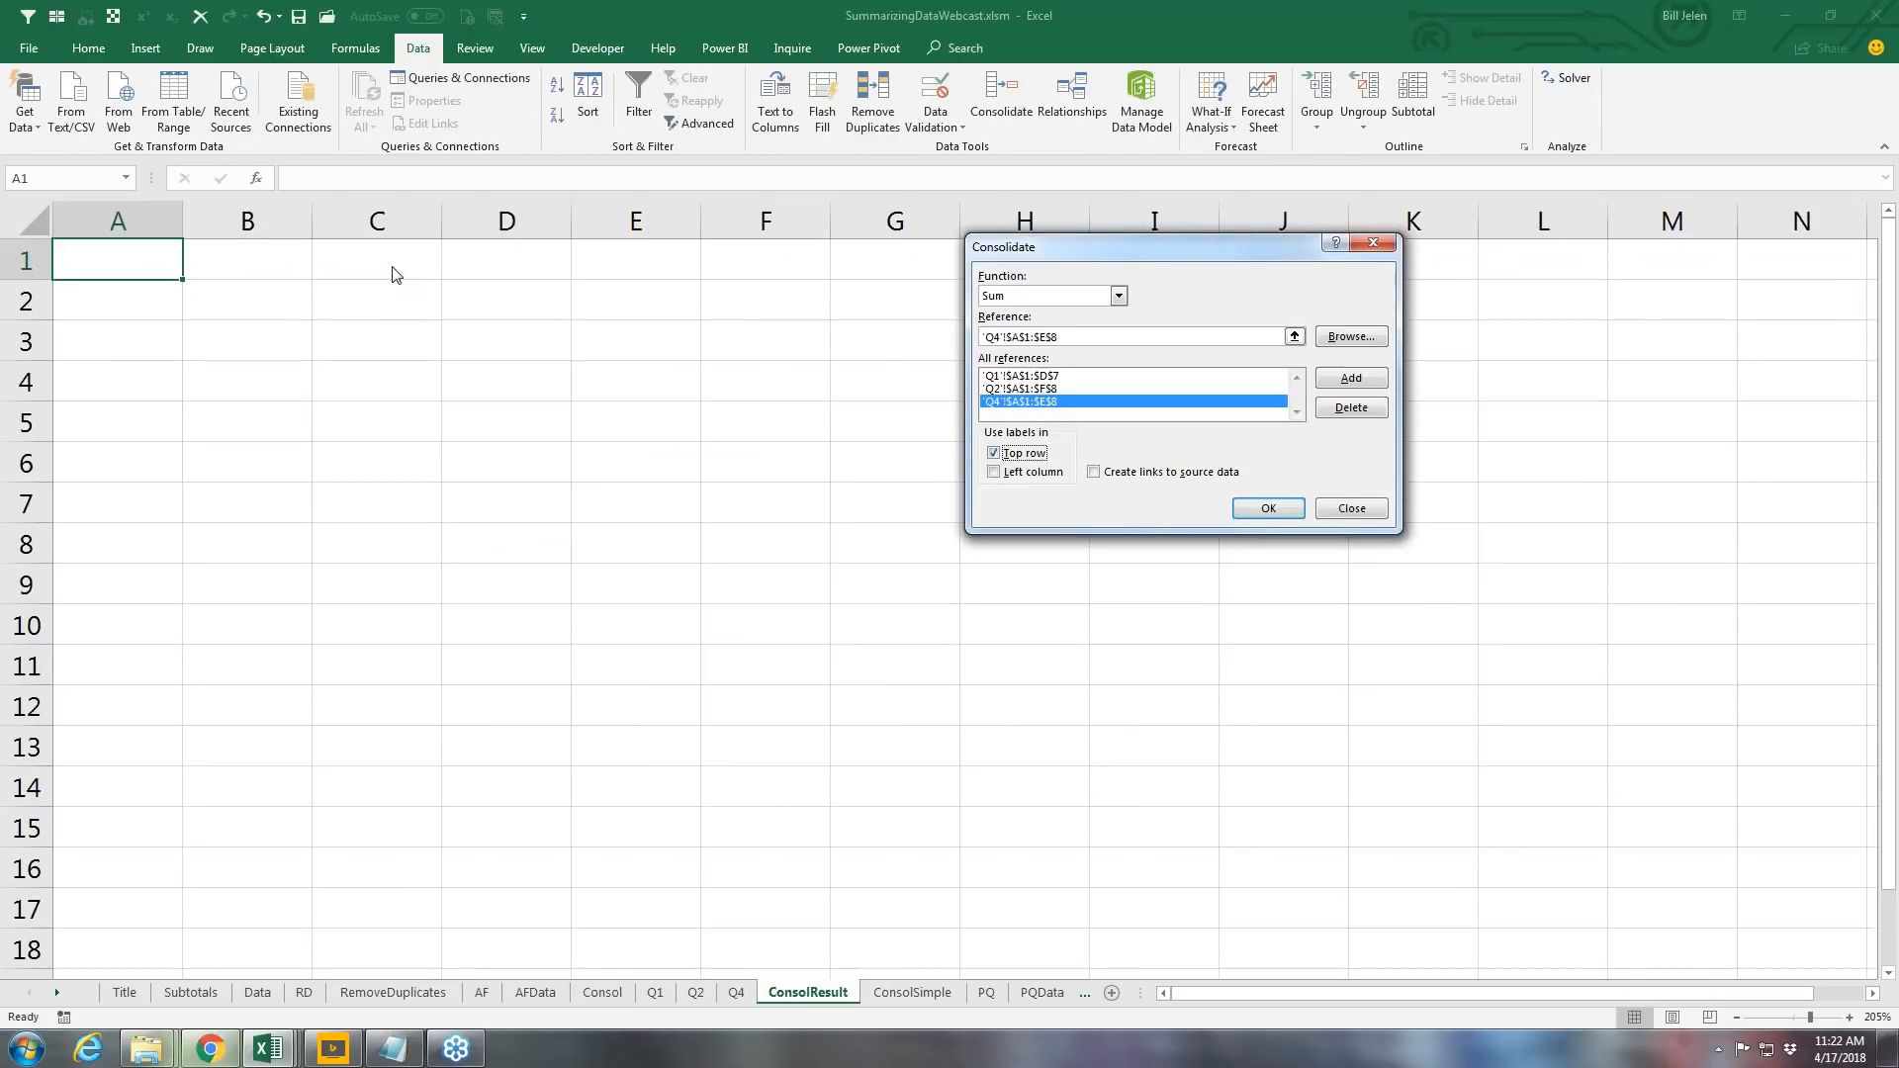
pyautogui.click(994, 472)
pyautogui.click(1268, 509)
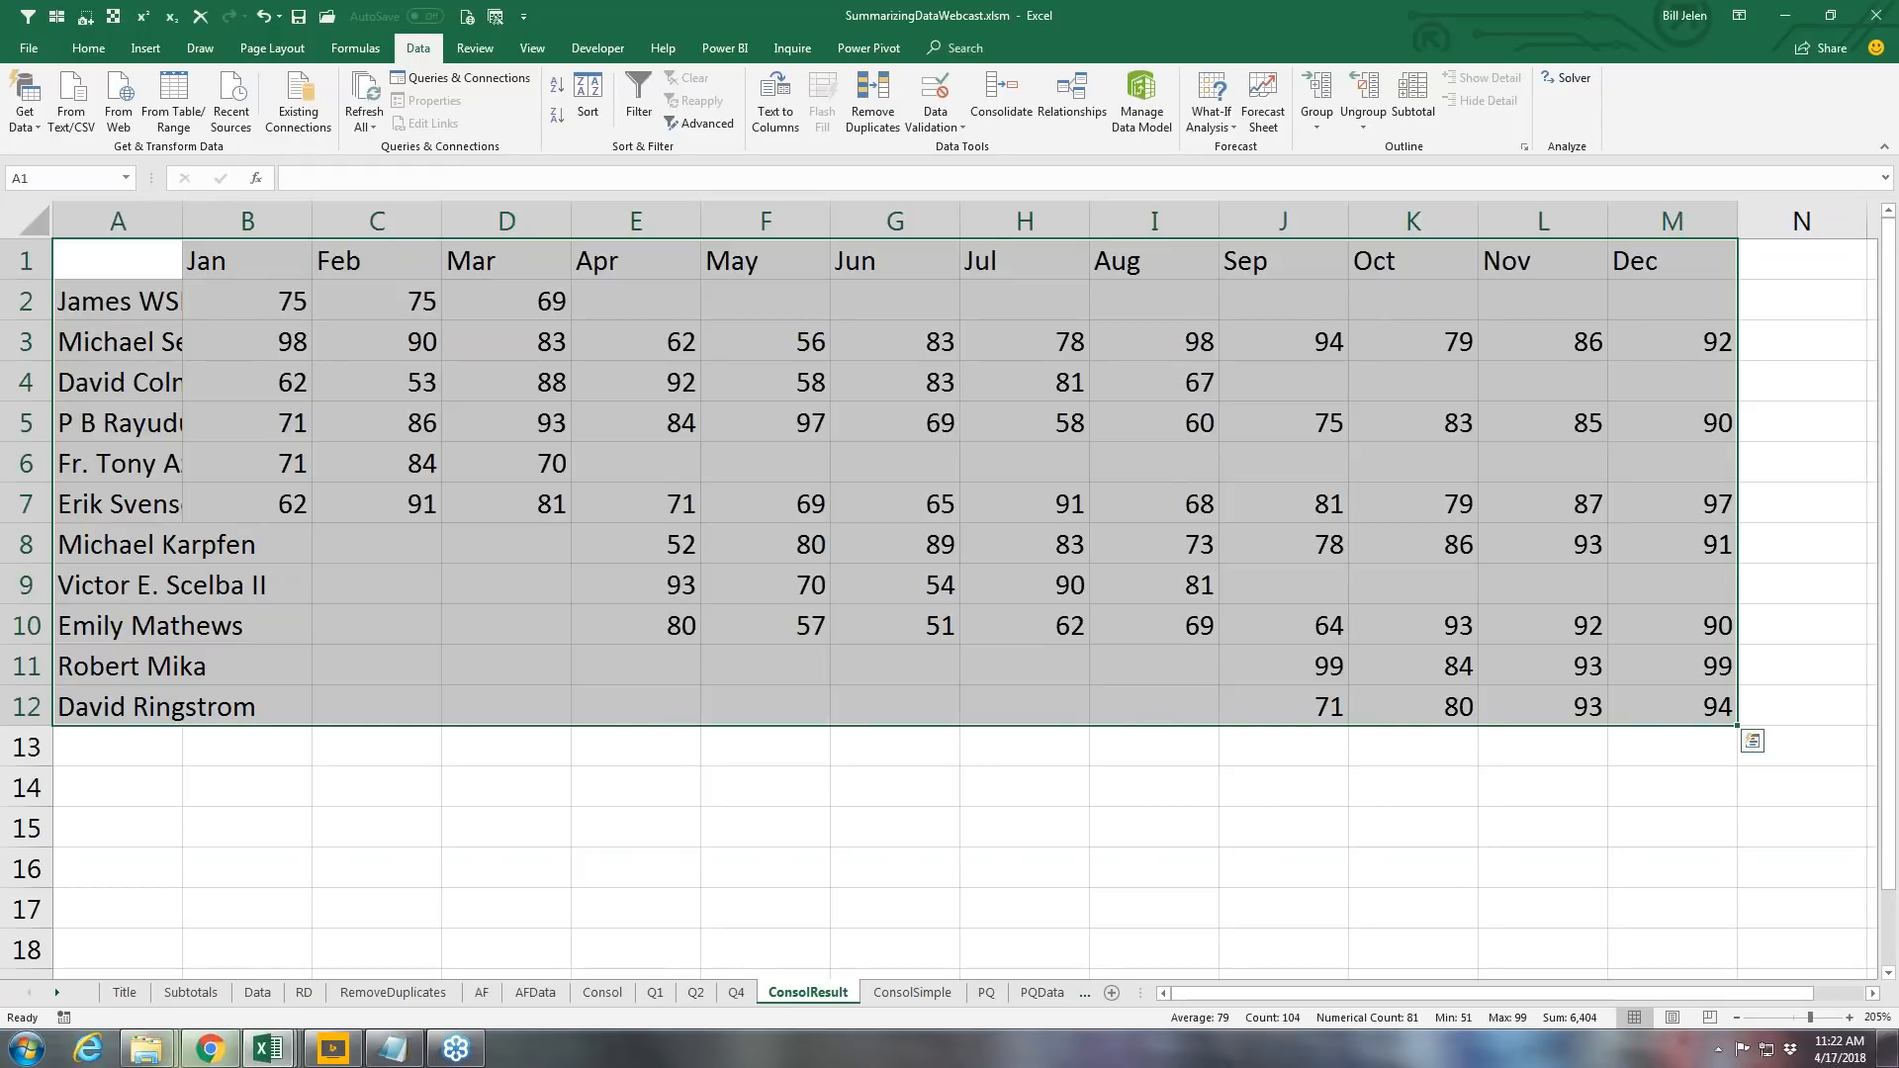
# Step: Widen column A of ConsolResult to fit its contents and enter the missing heading Name in cell A1, matching the Q1 table
pyautogui.doubleClick(182, 221)
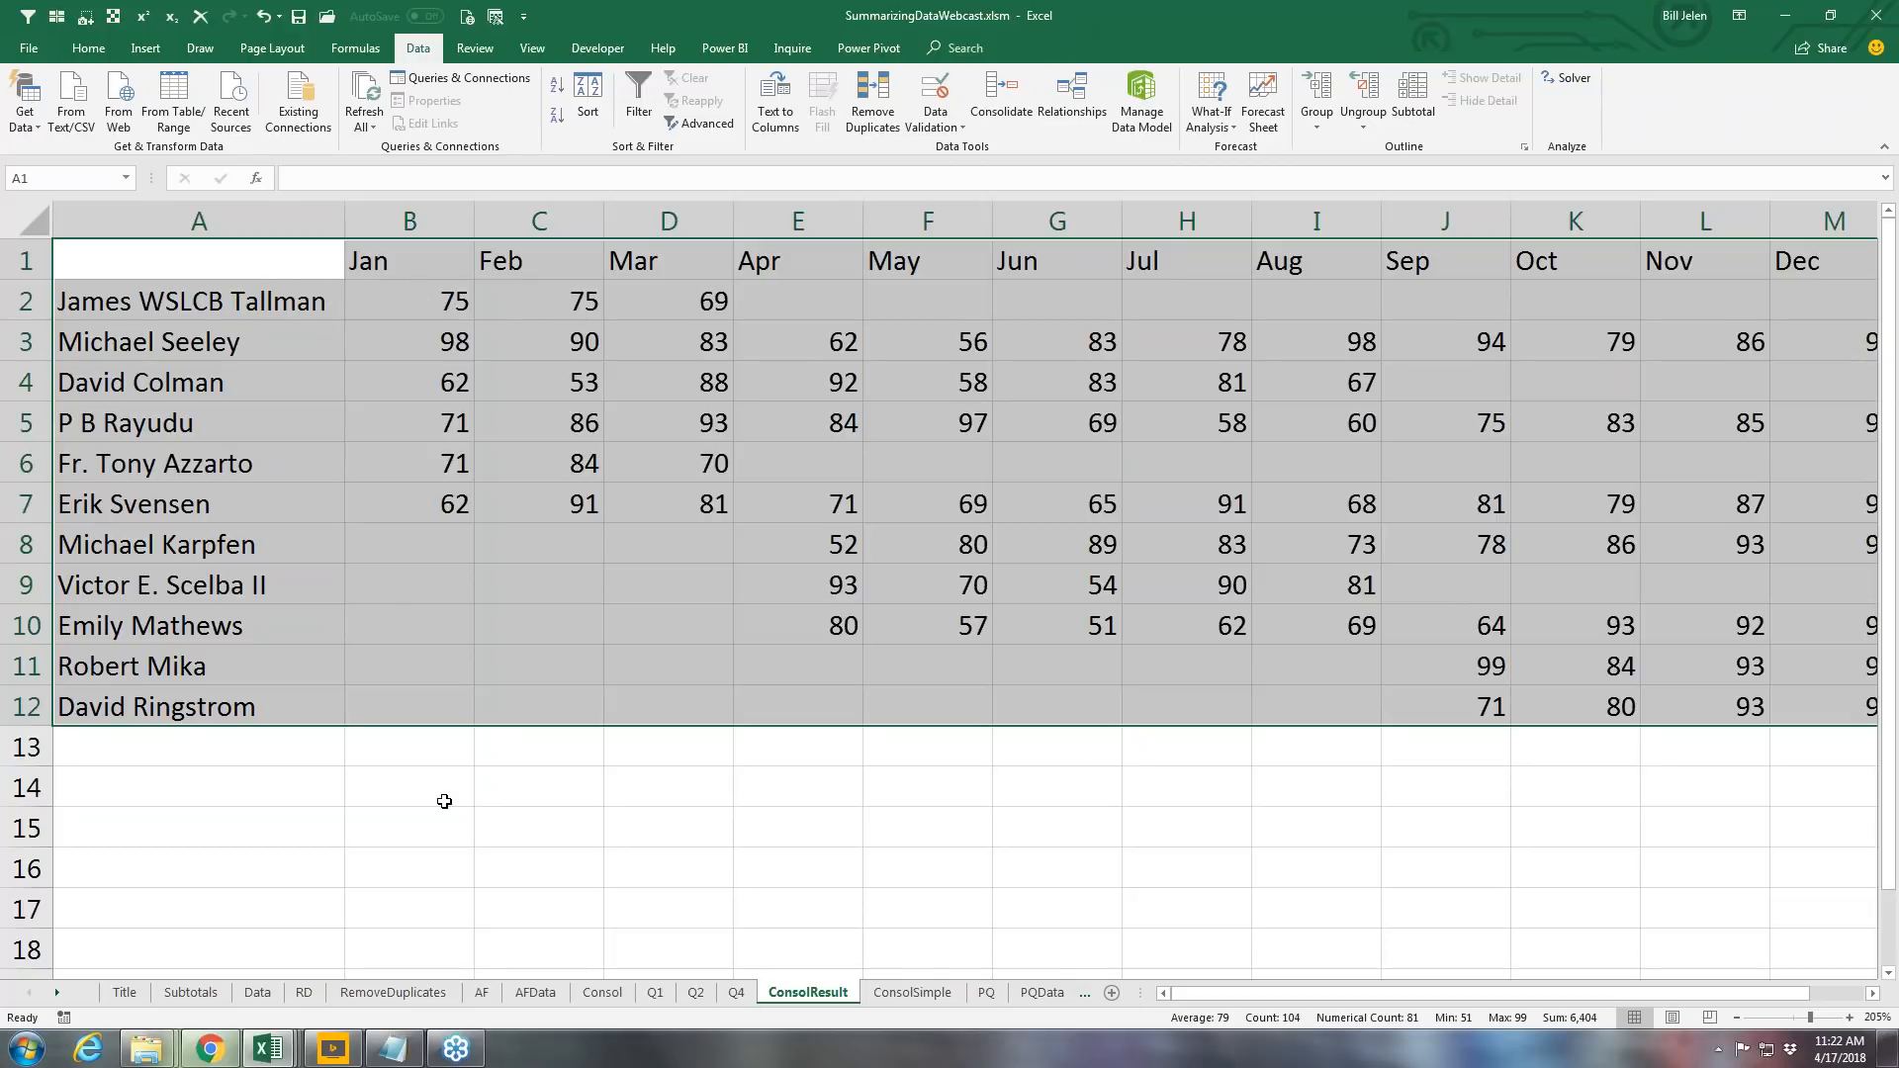
pyautogui.click(657, 992)
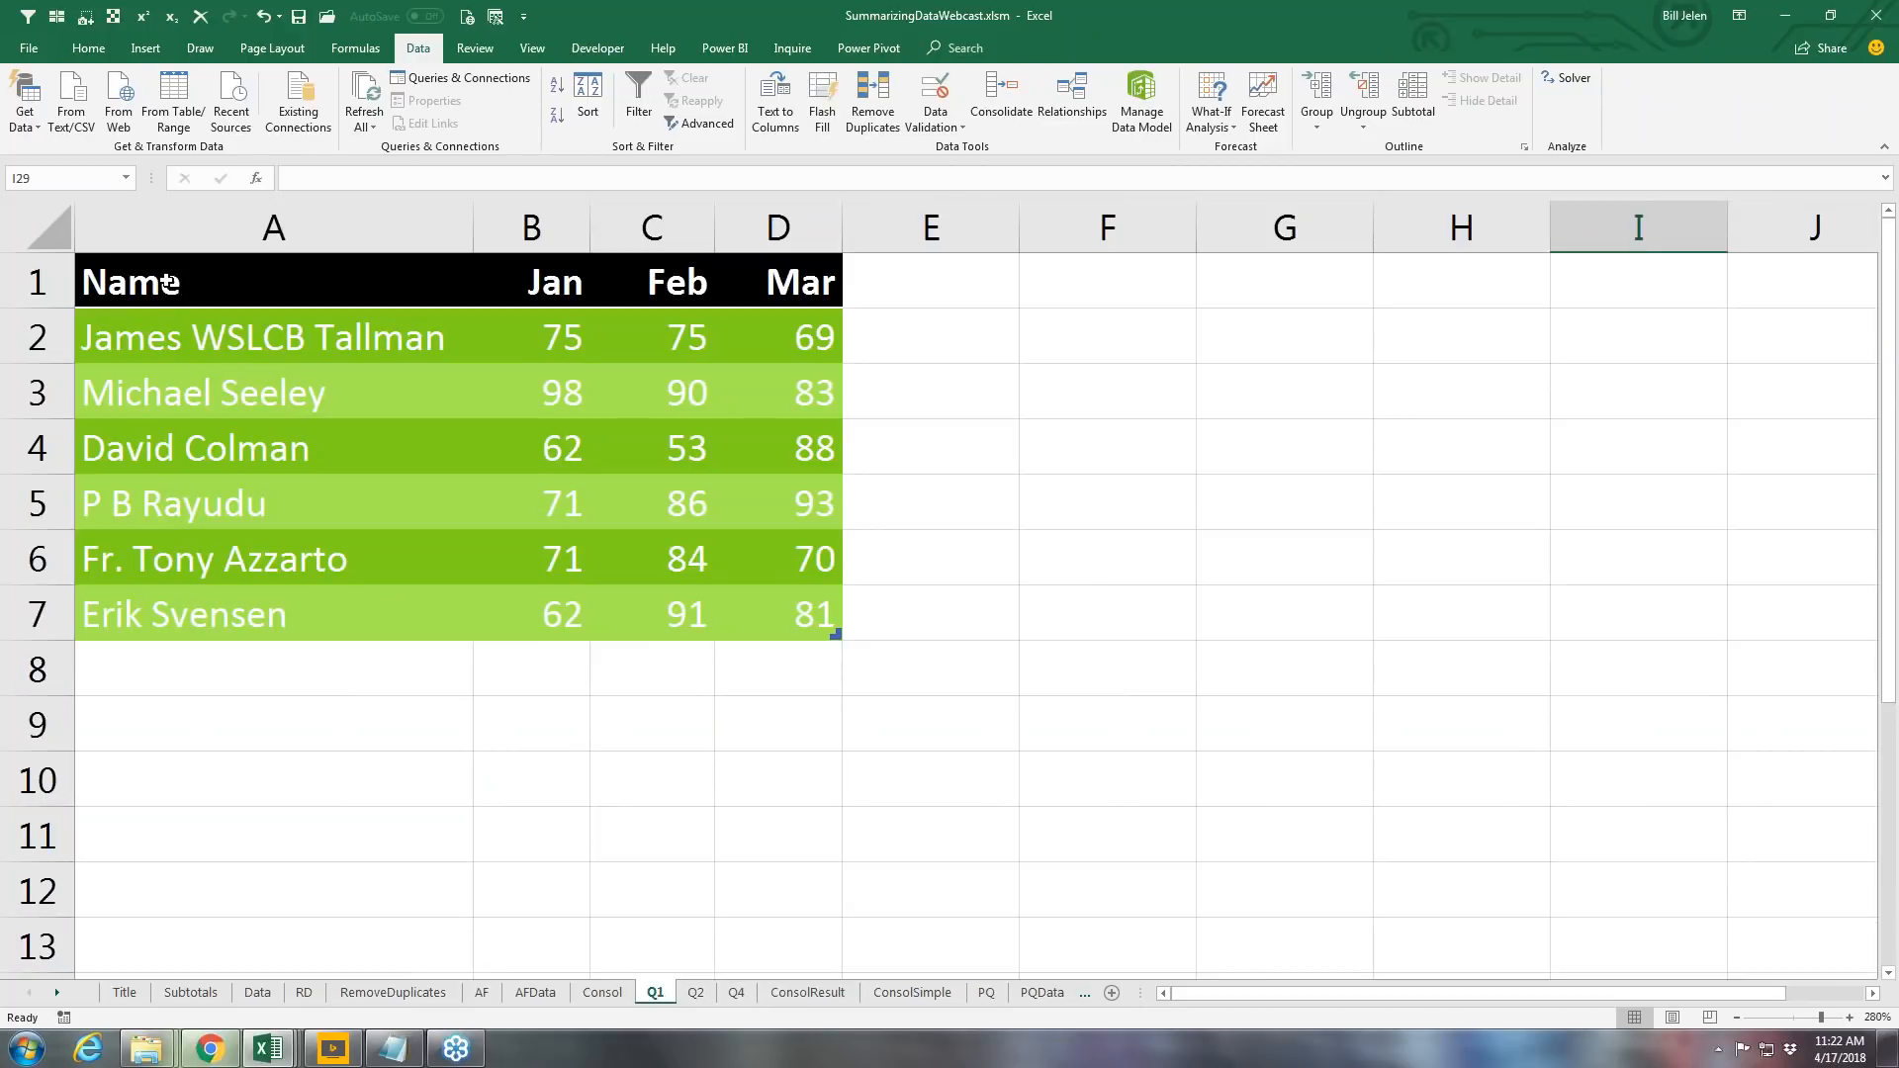
pyautogui.click(799, 992)
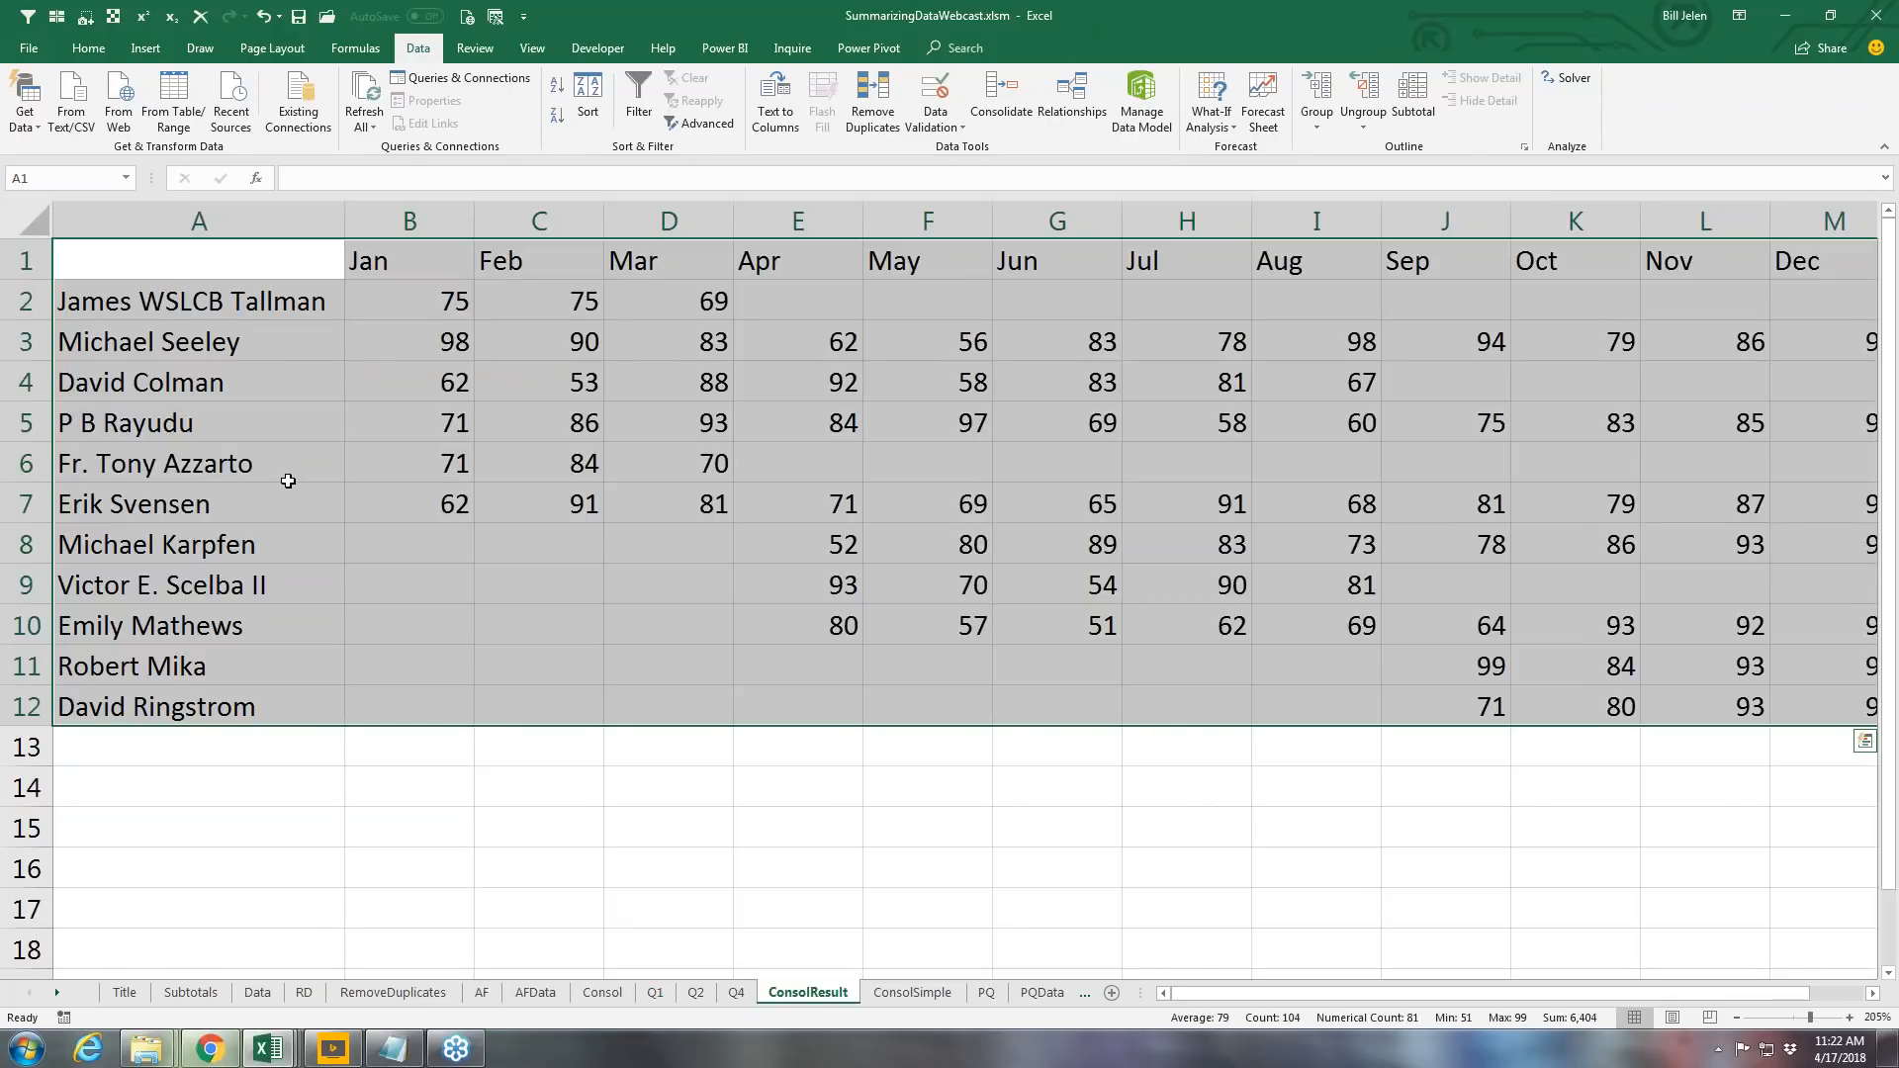
pyautogui.click(165, 267)
pyautogui.write('Name')
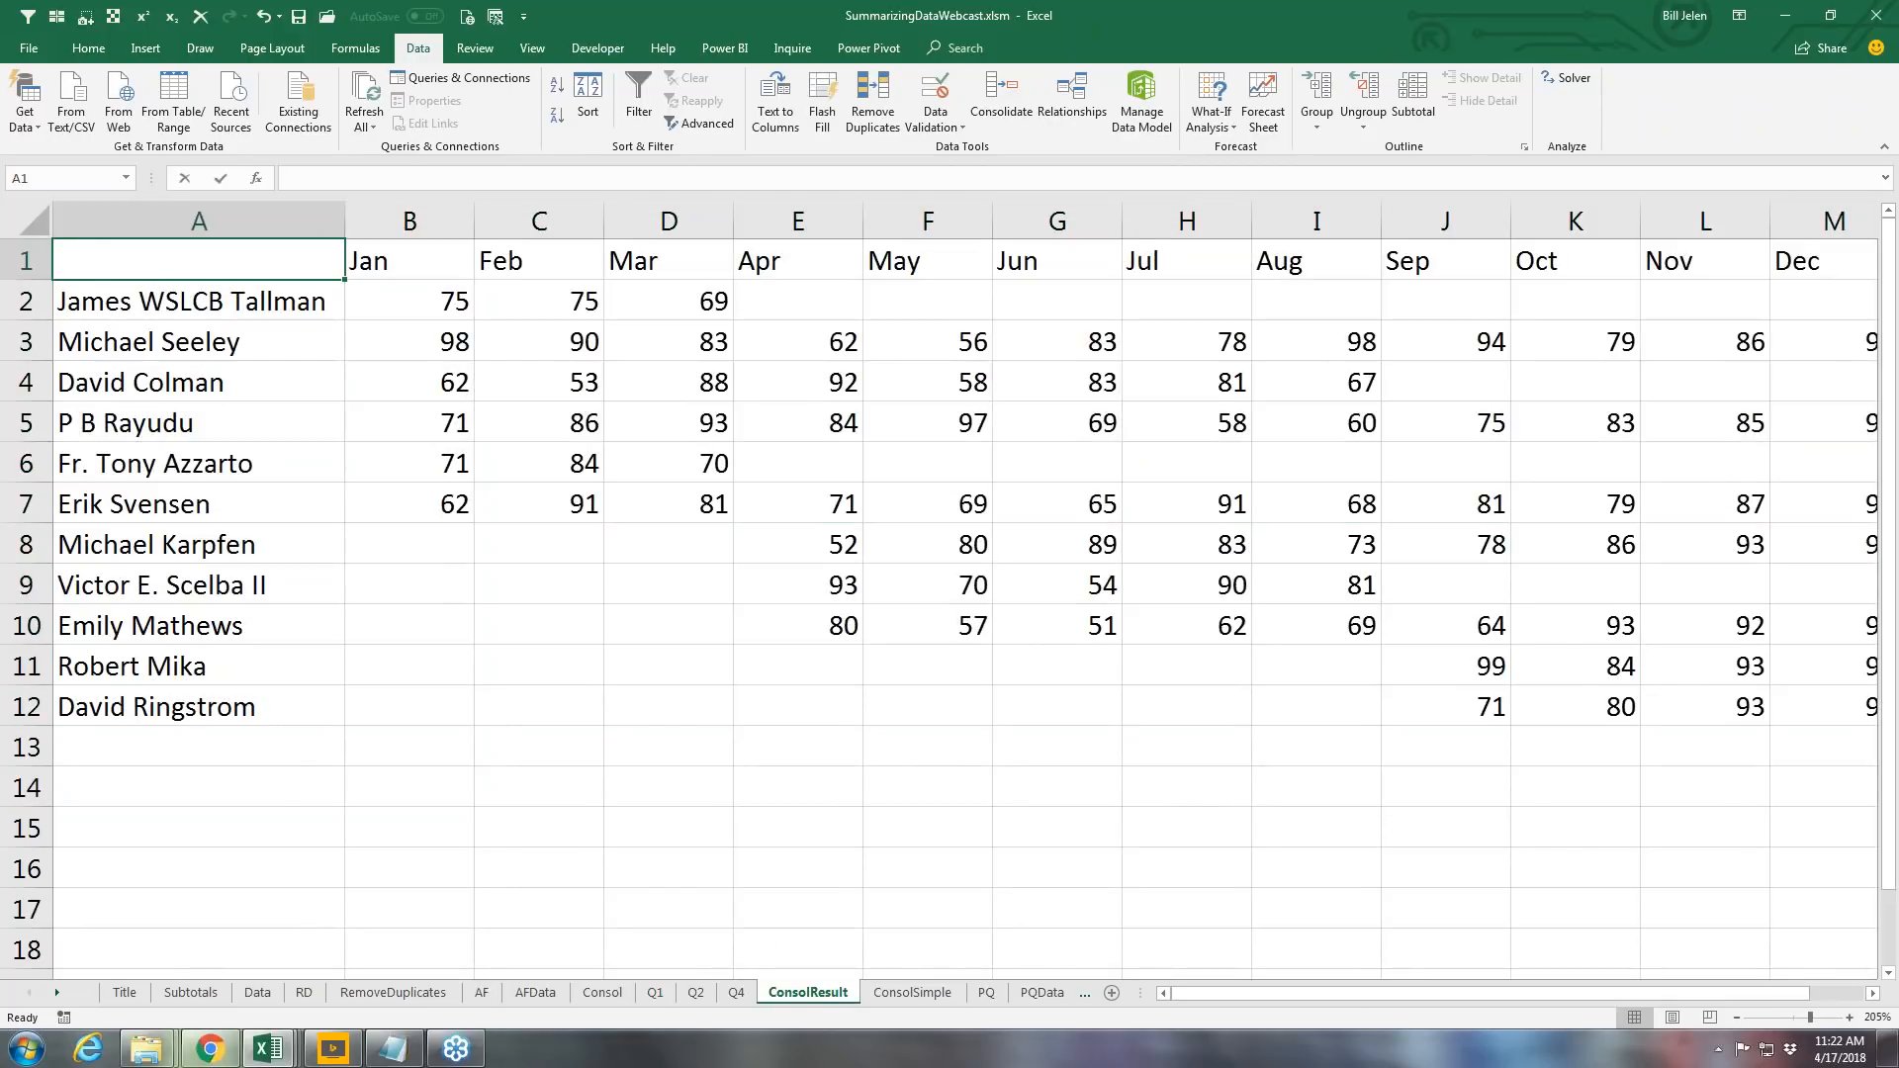
pyautogui.press('Return')
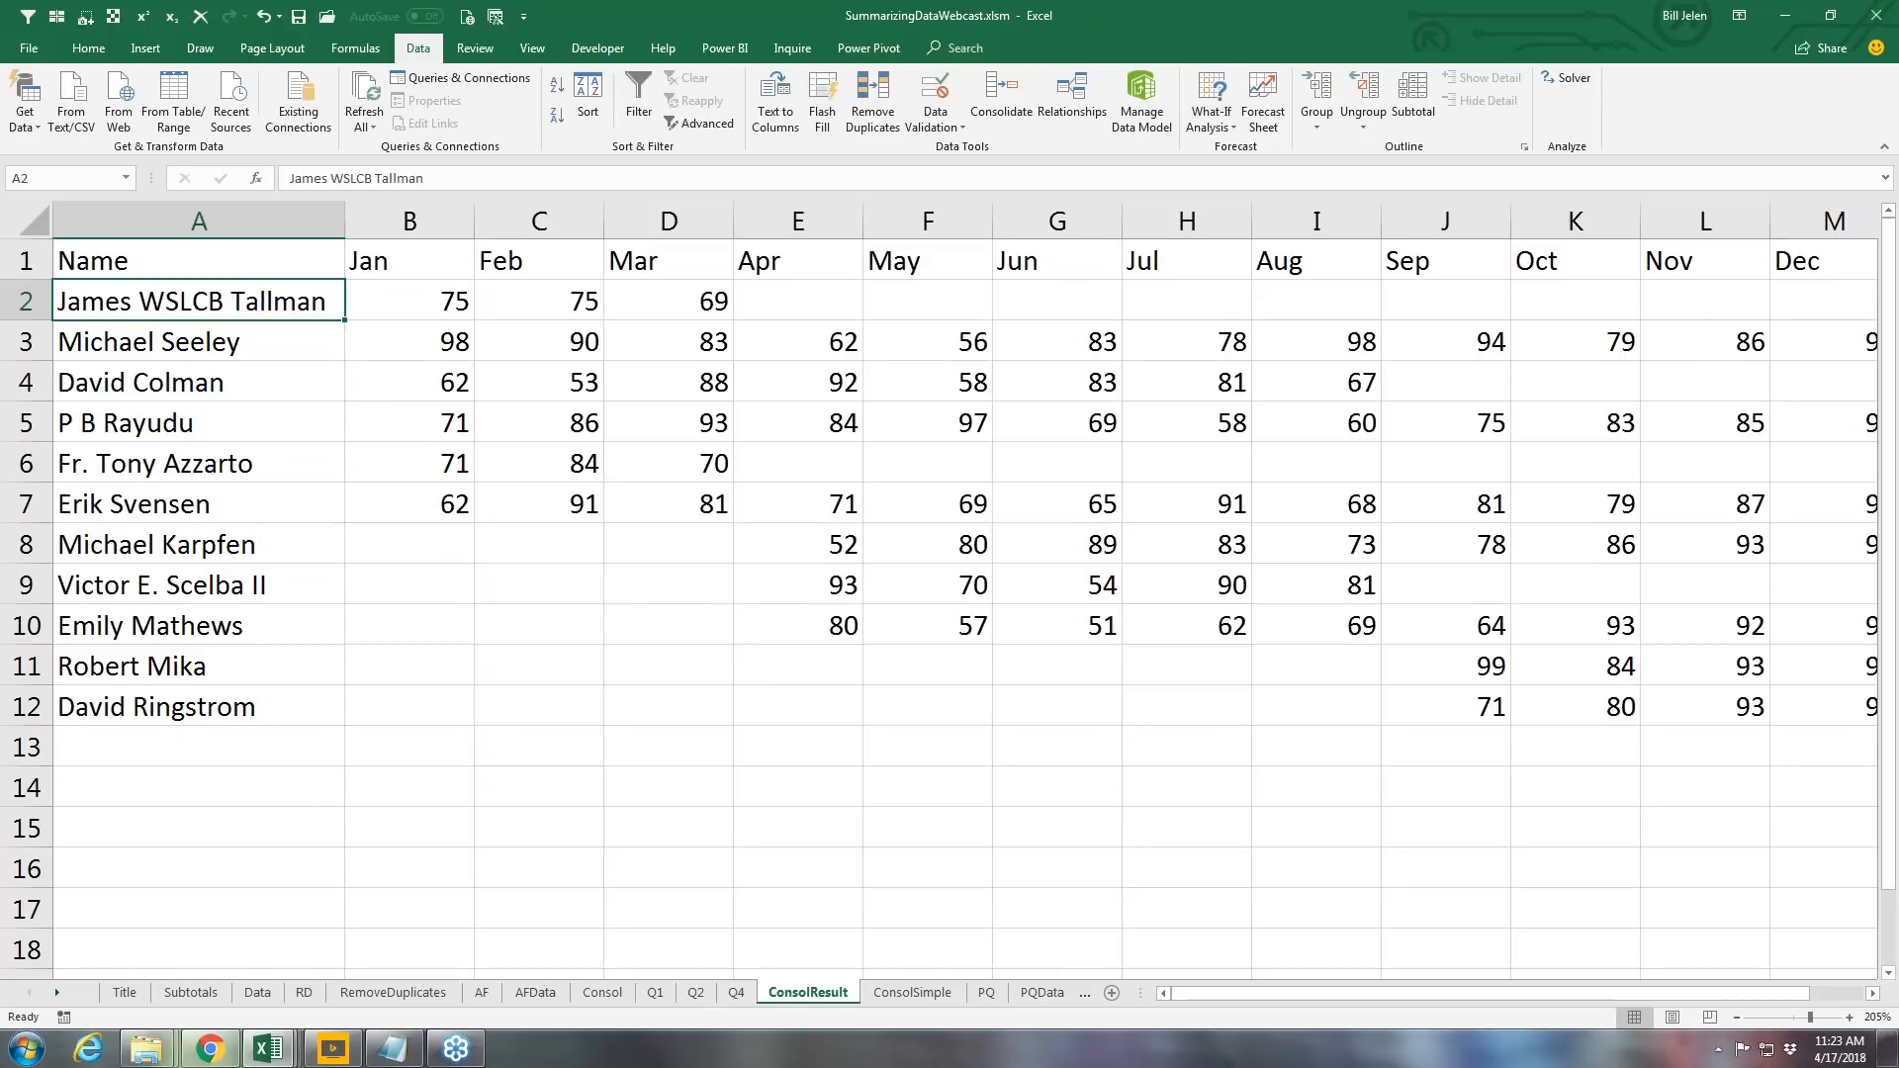
pyautogui.press('Right')
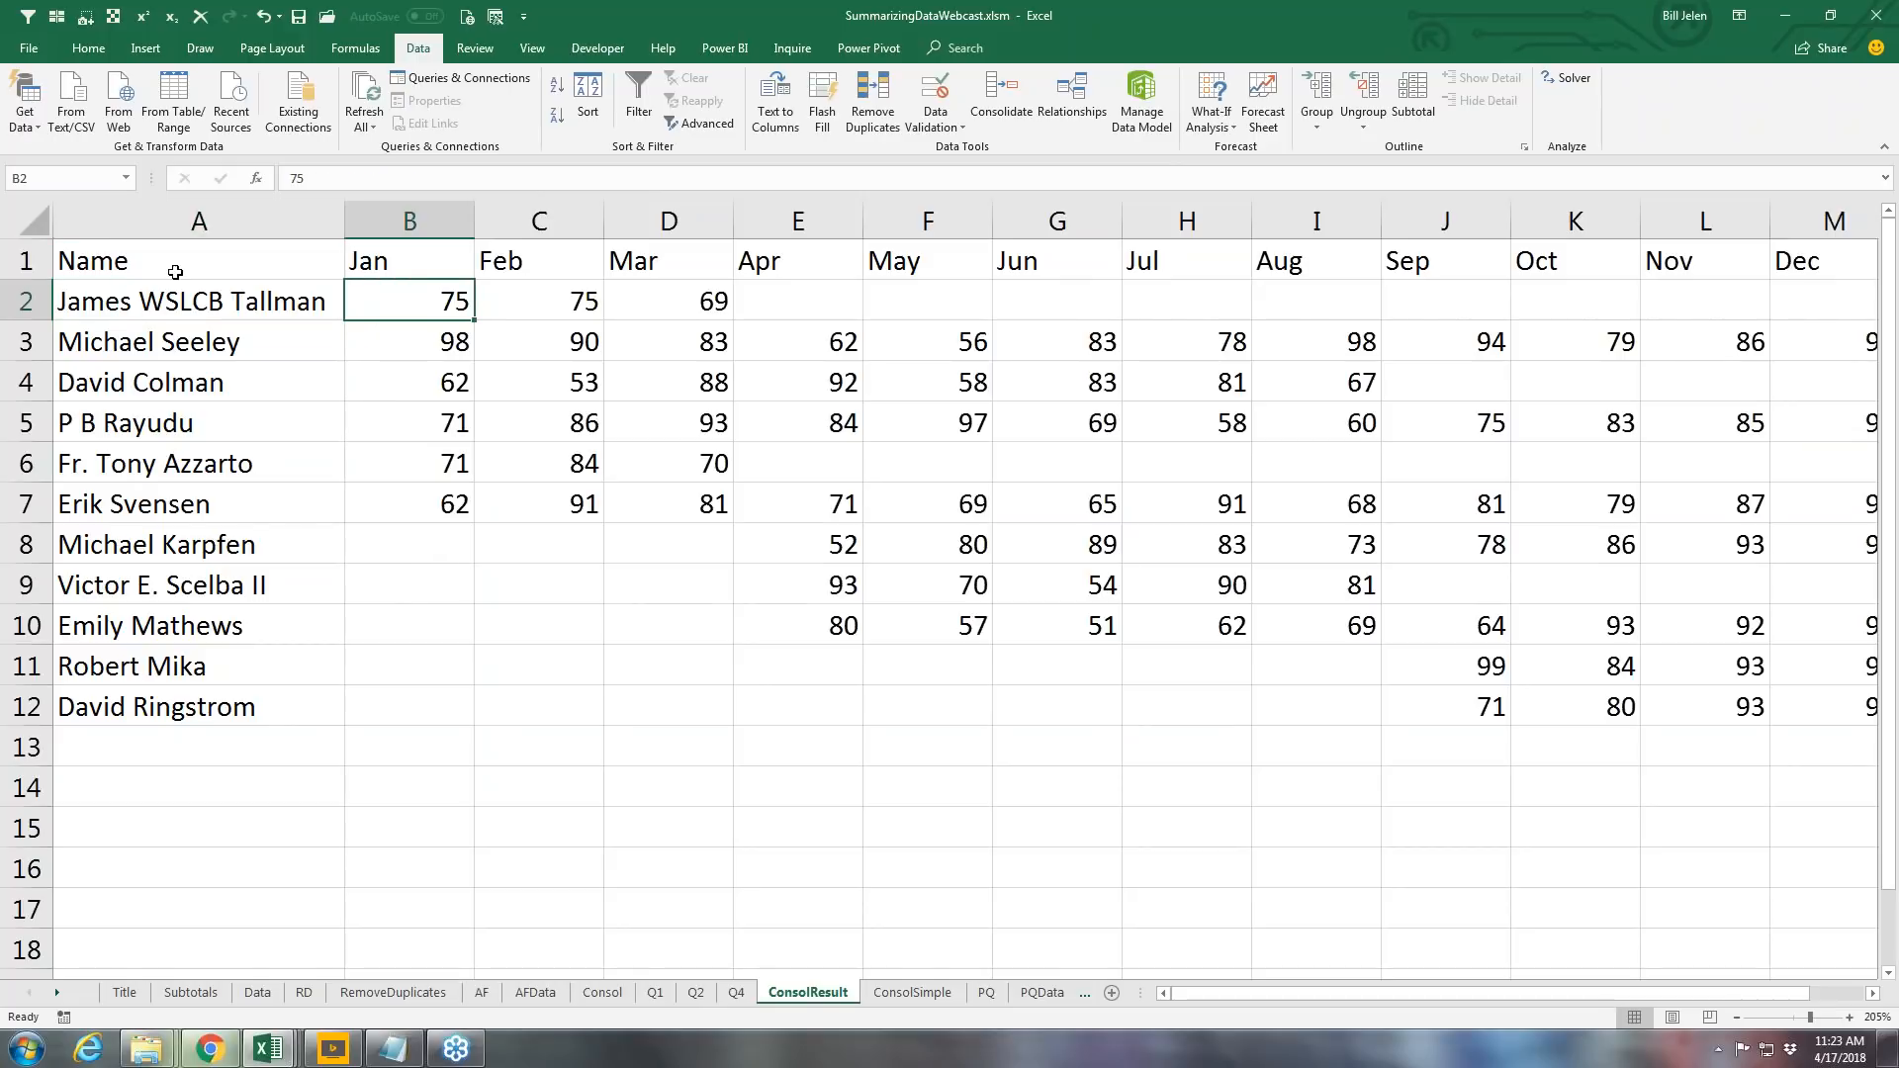
# Step: Replace all blank cells in the numeric range B2:M12 of ConsolResult with 0
pyautogui.click(418, 585)
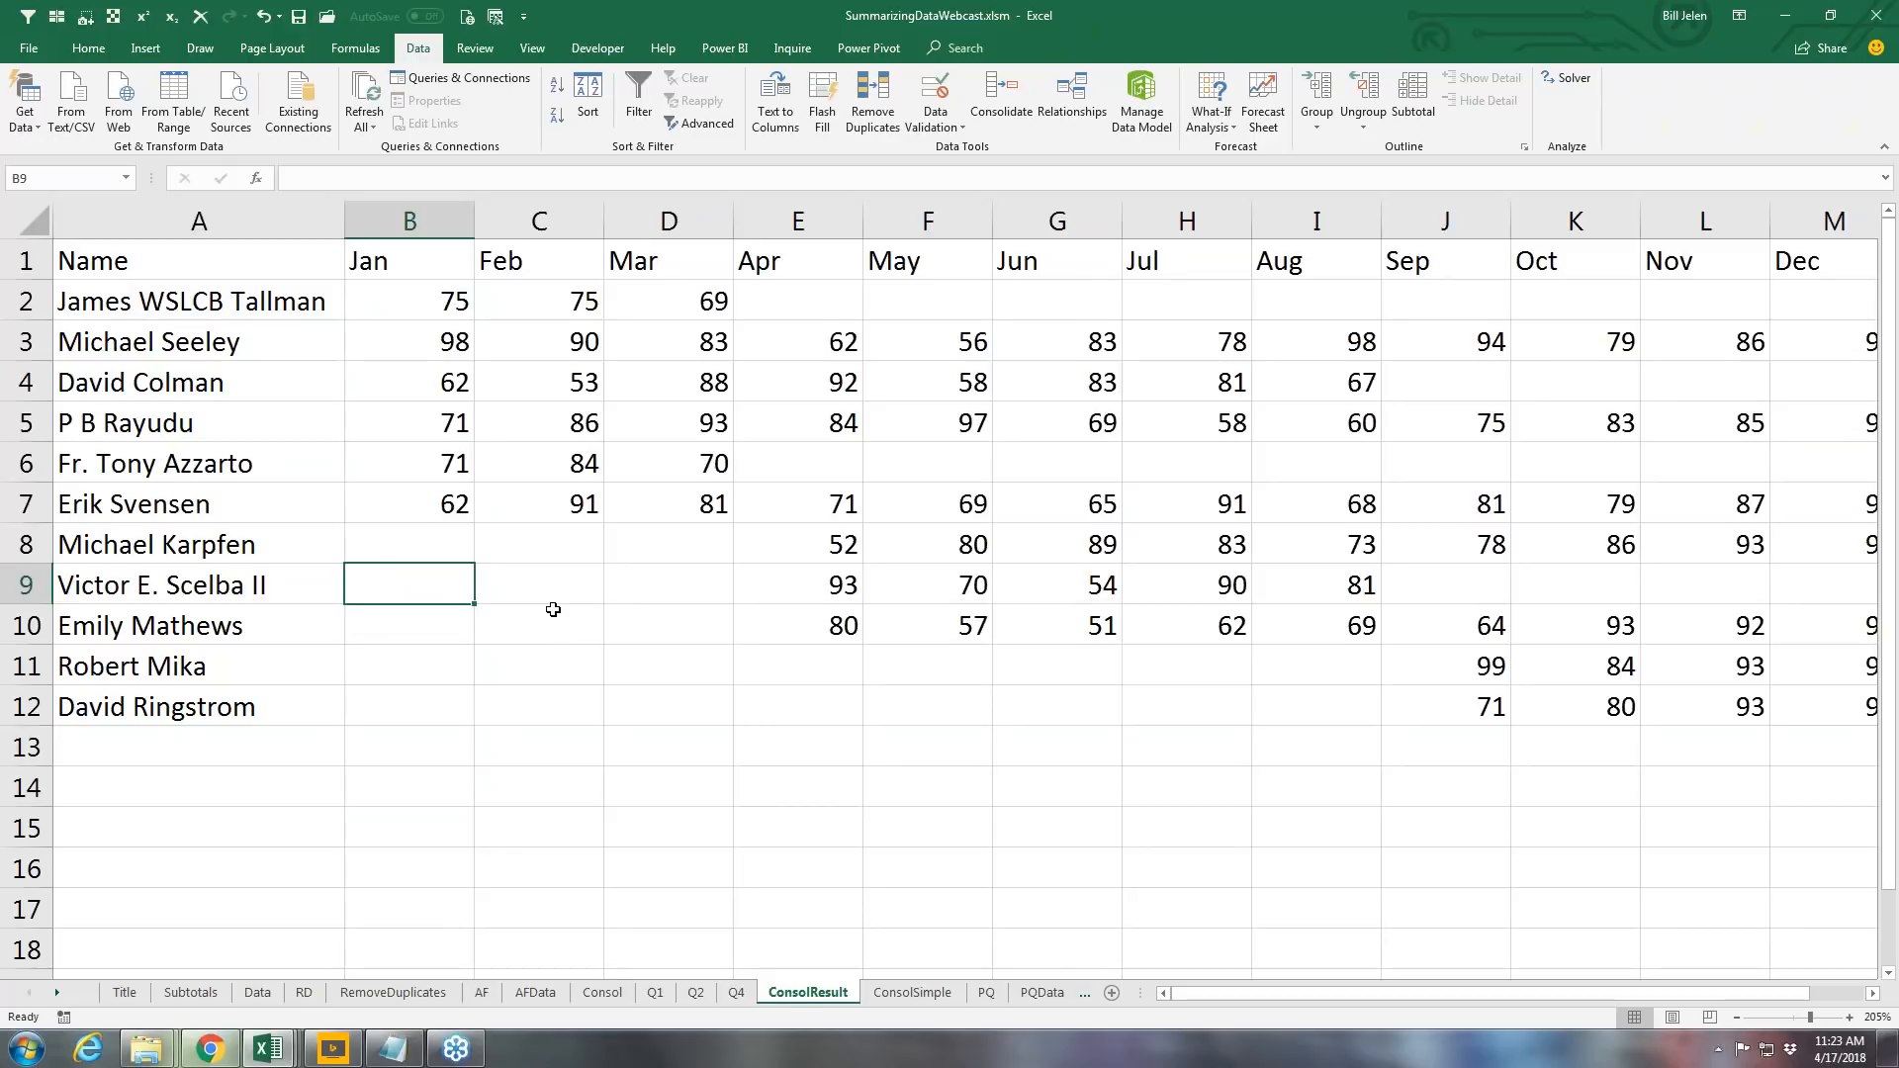
pyautogui.click(406, 307)
pyautogui.moveTo(406, 307); pyautogui.dragTo(1772, 708)
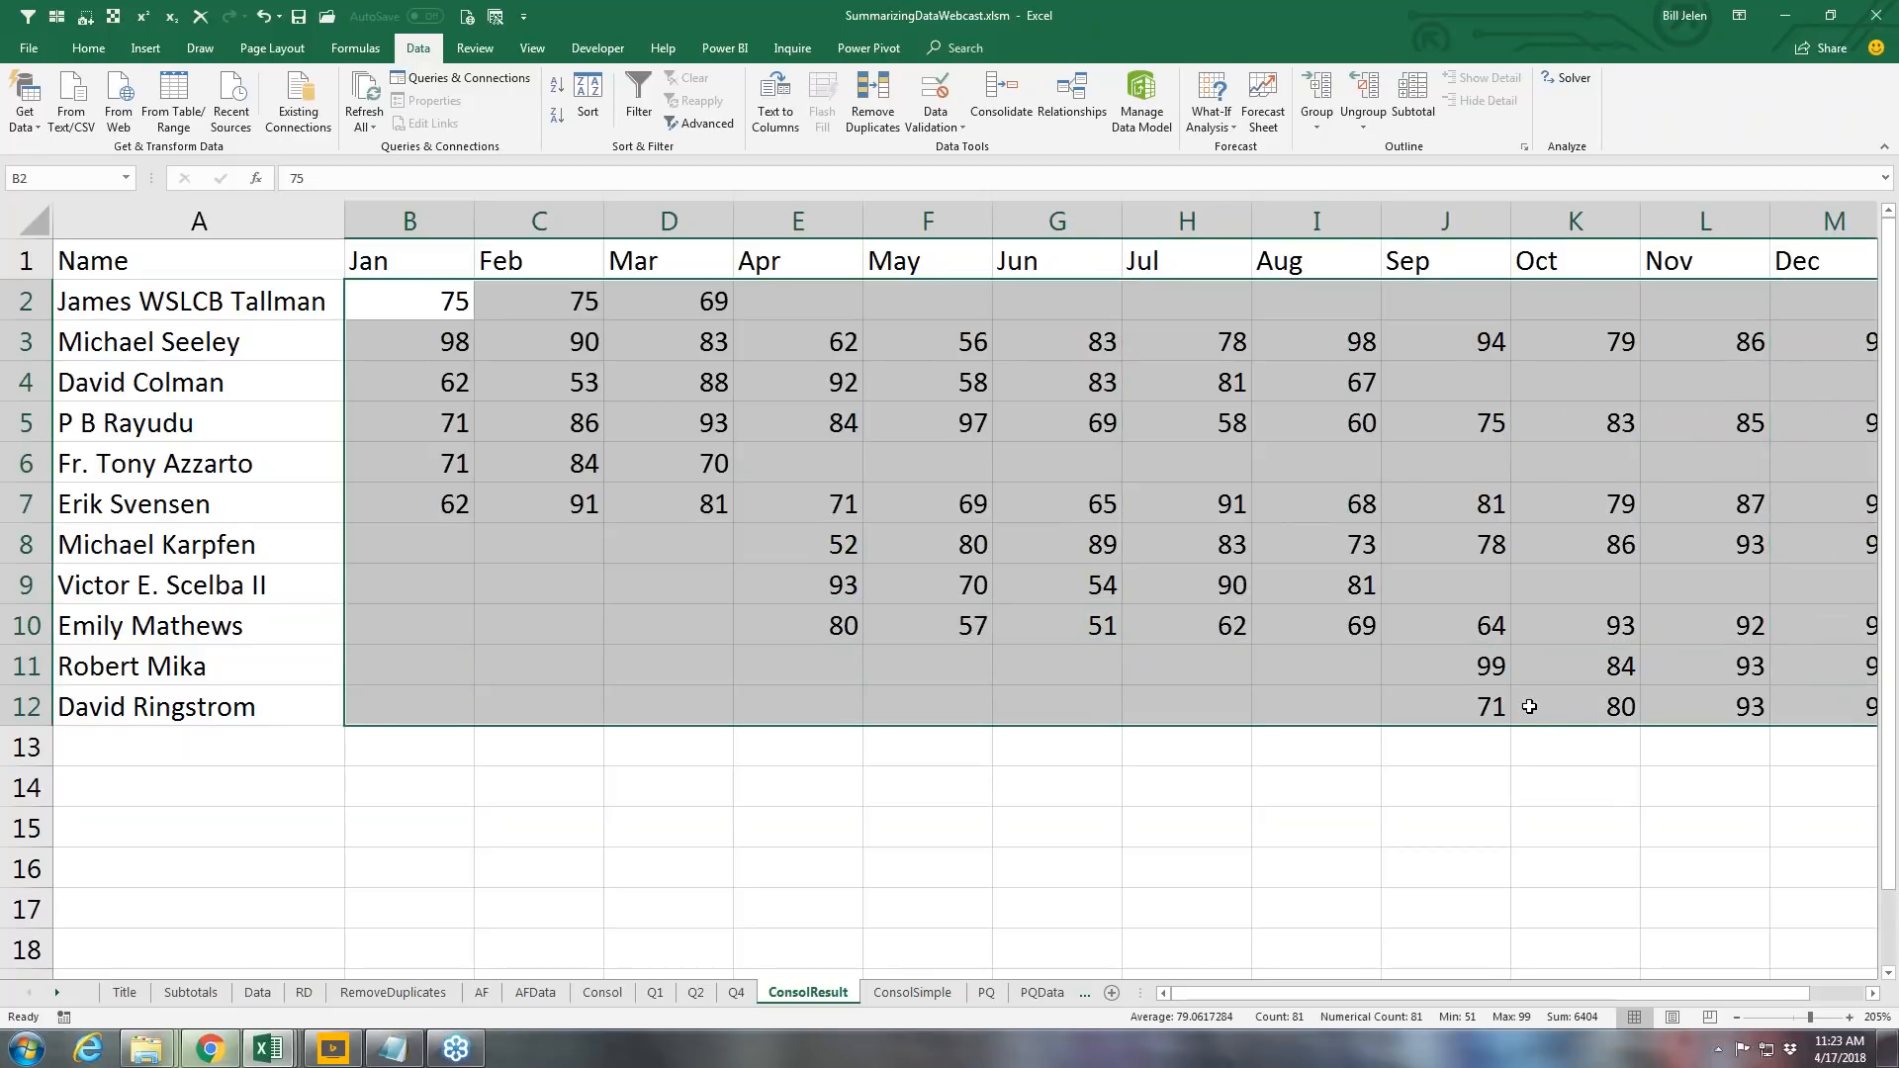
pyautogui.hotkey('ctrl', 'h')
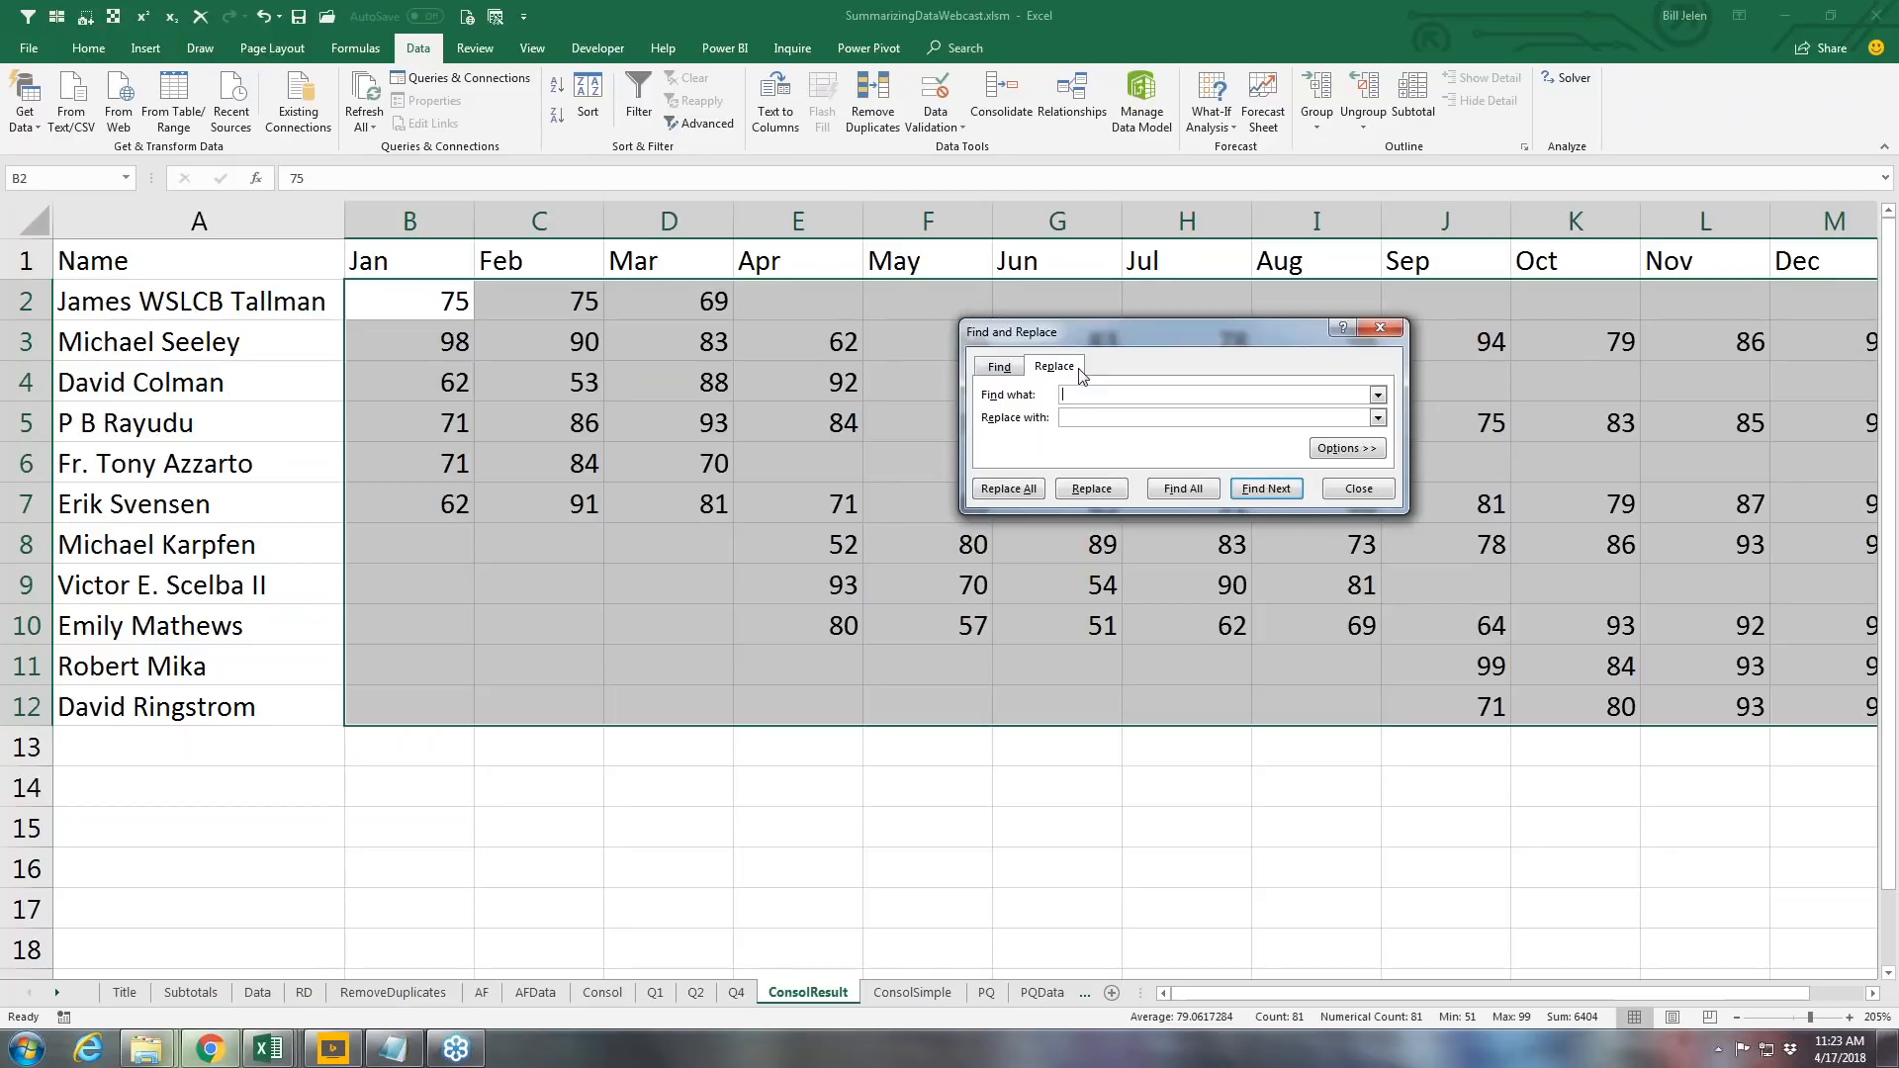
pyautogui.click(1067, 419)
pyautogui.click(1019, 490)
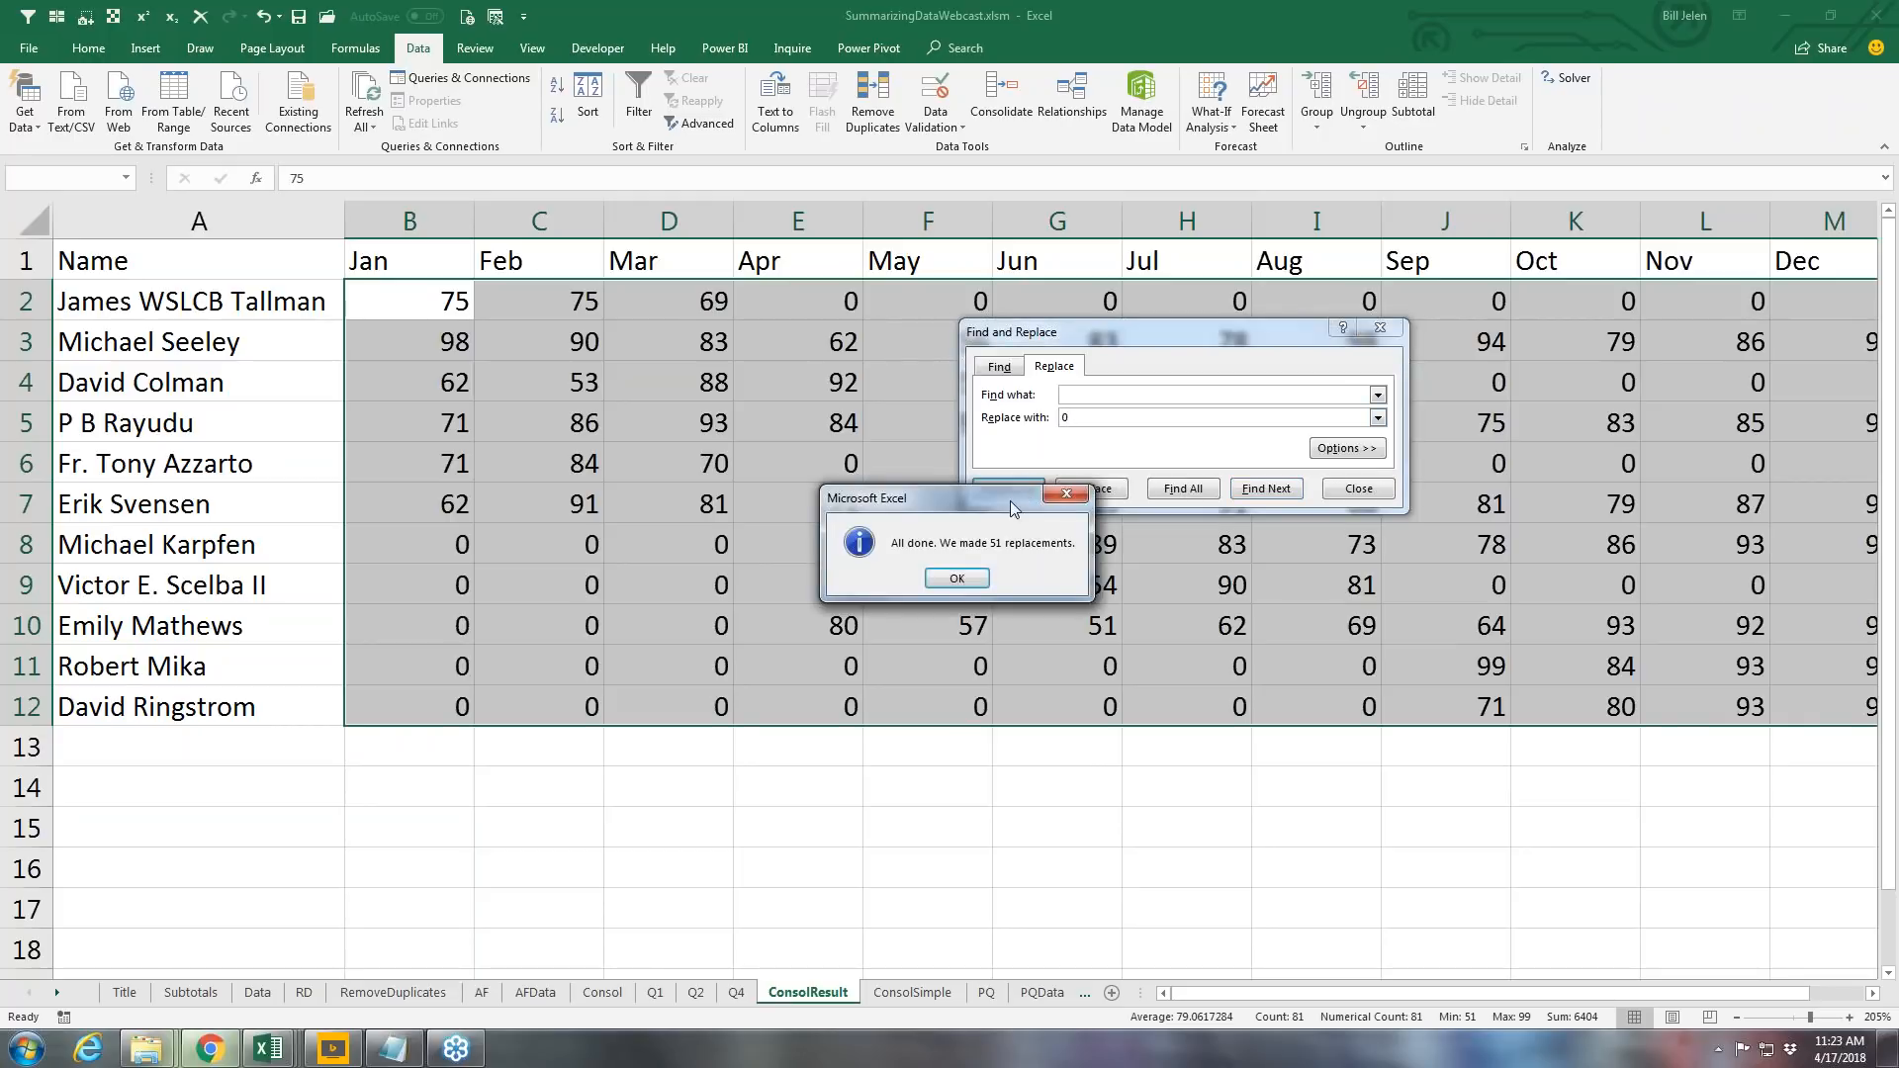
pyautogui.click(955, 581)
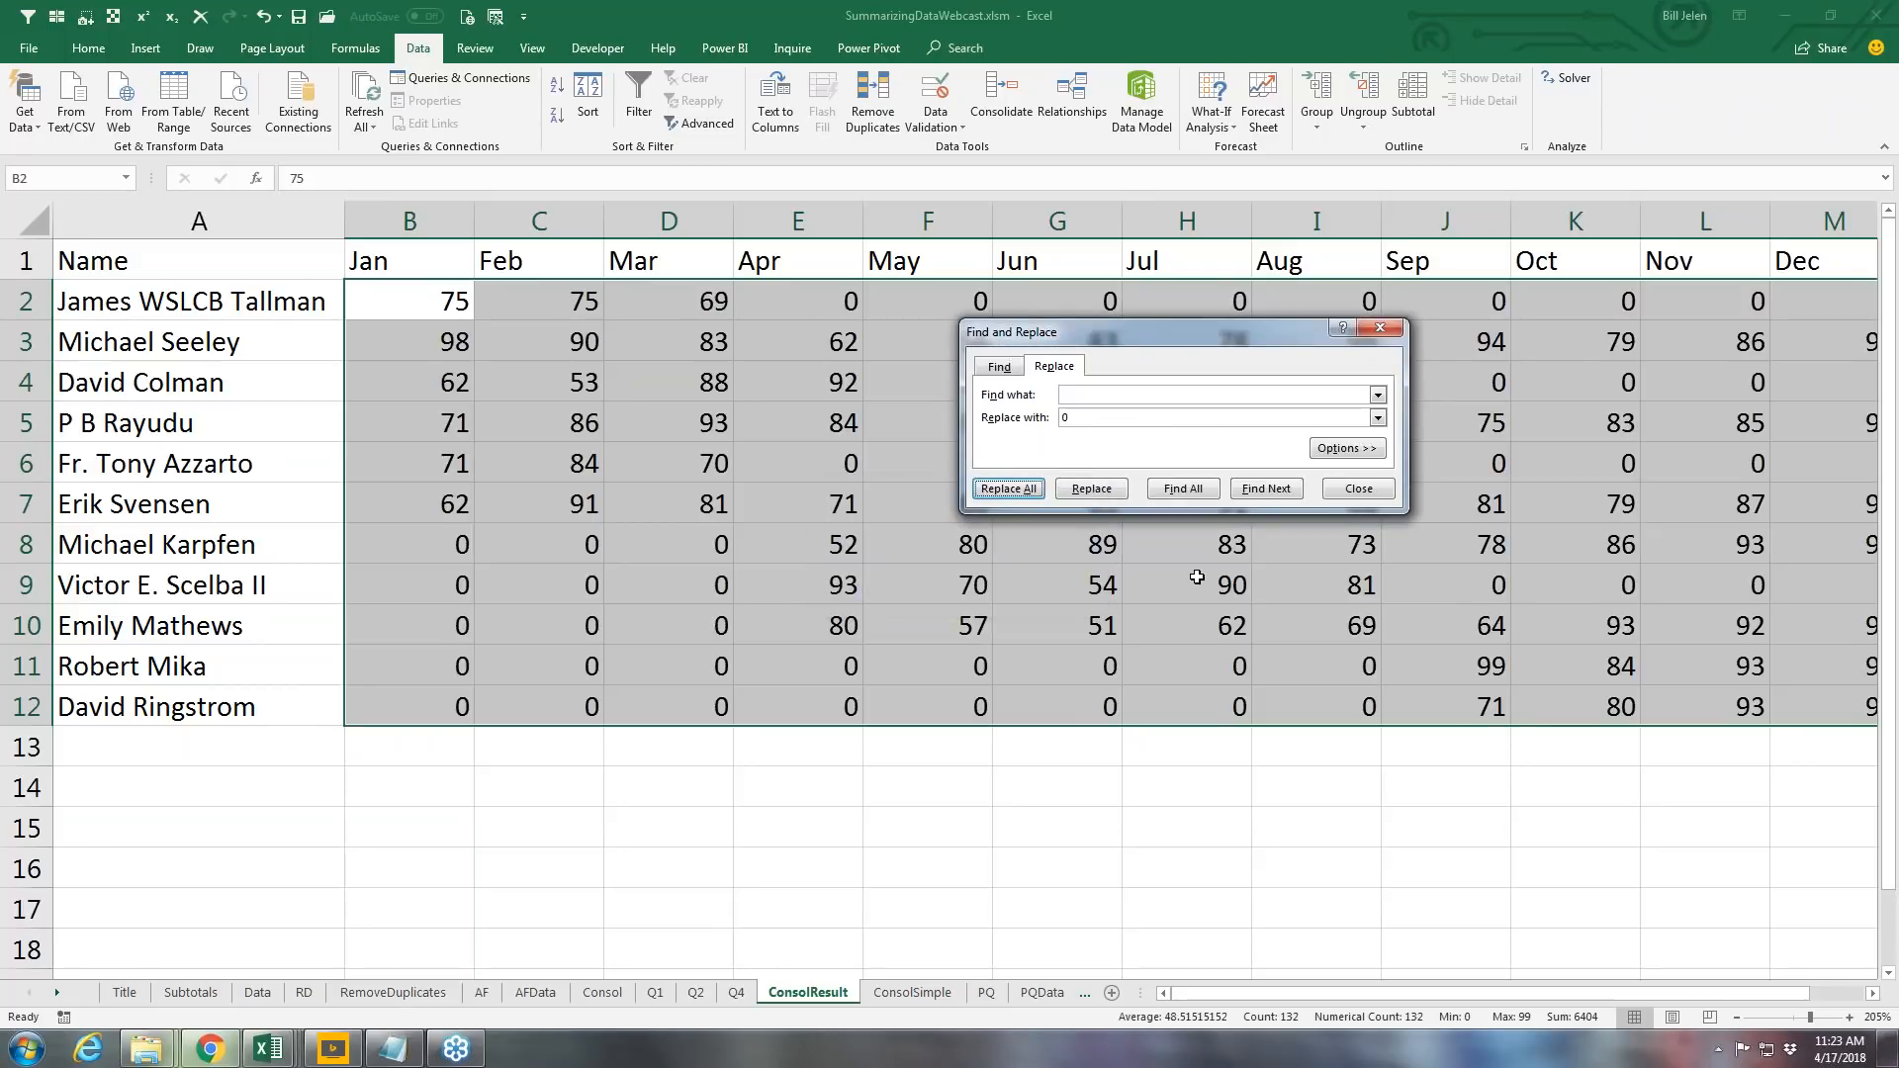
pyautogui.click(1359, 489)
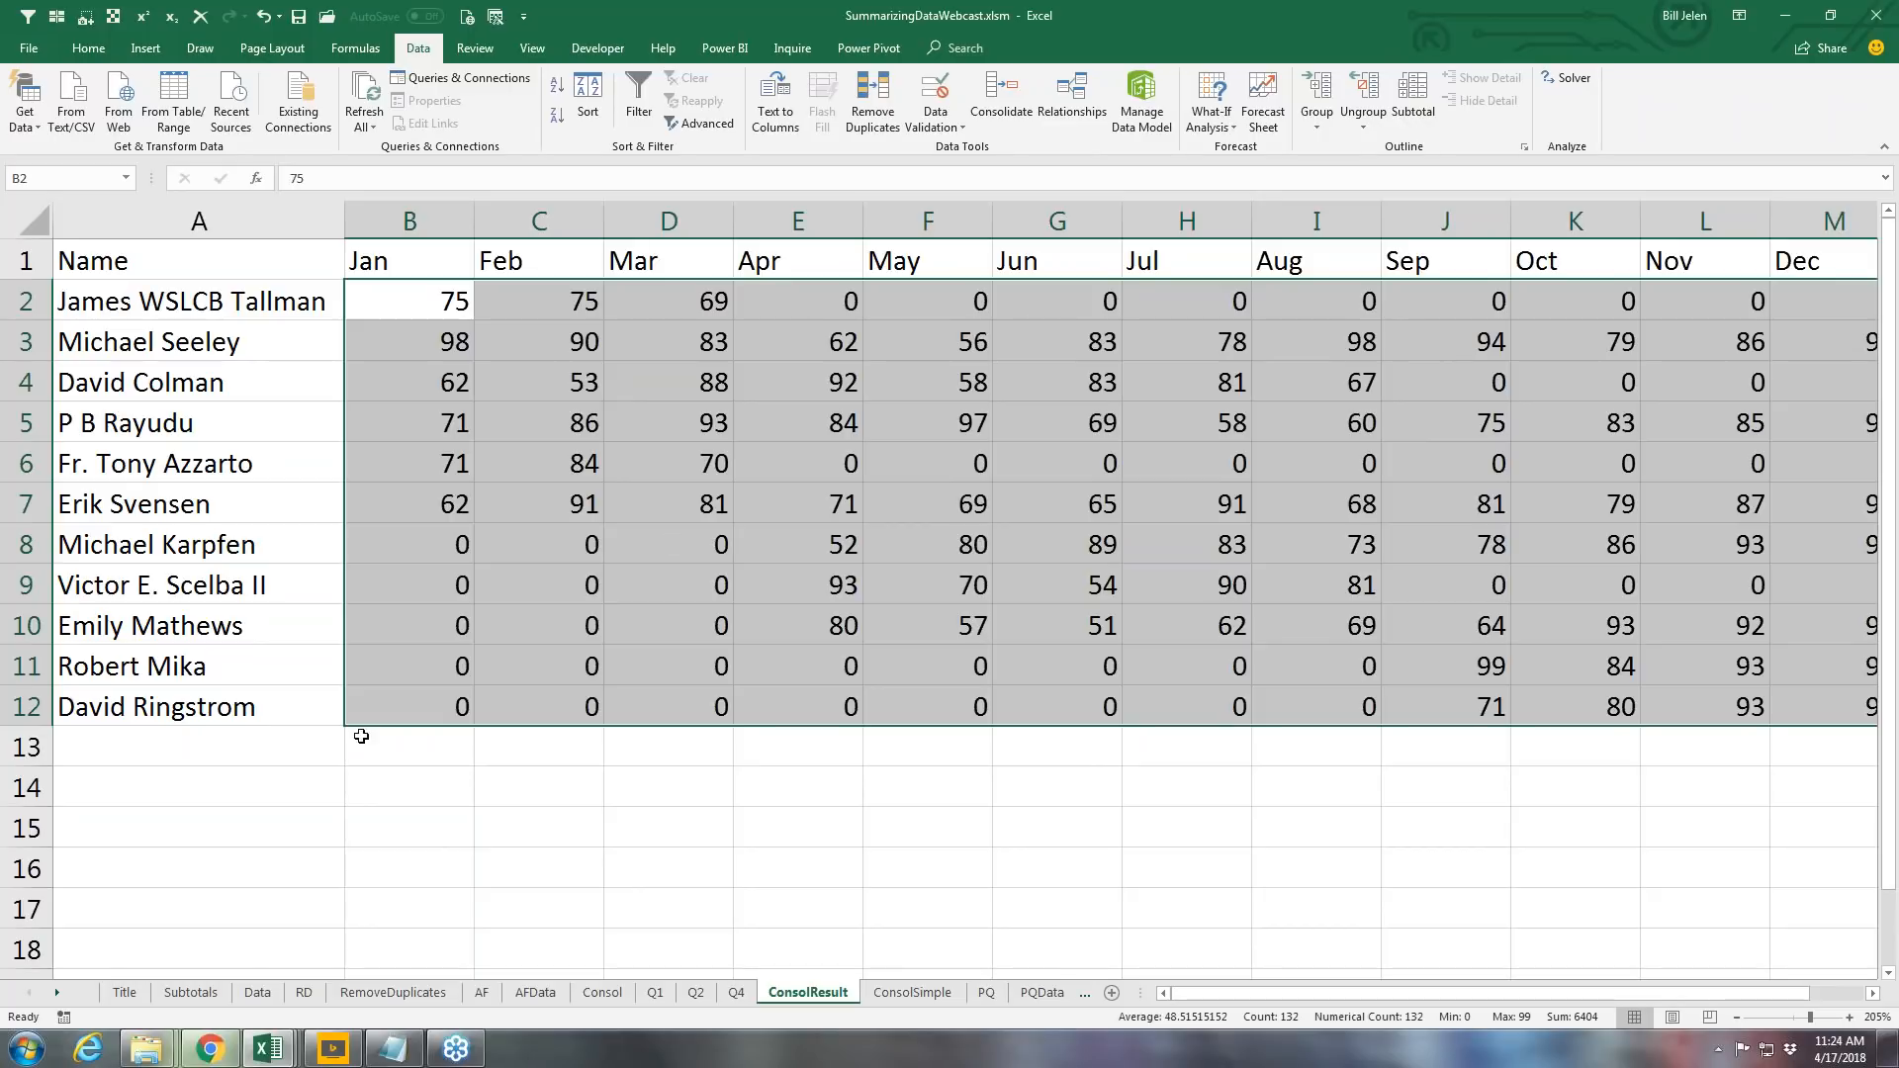
# Step: Replace the name in cell A6 of the Q2 sheet with the signed-in user's full name
pyautogui.click(696, 993)
pyautogui.click(129, 420)
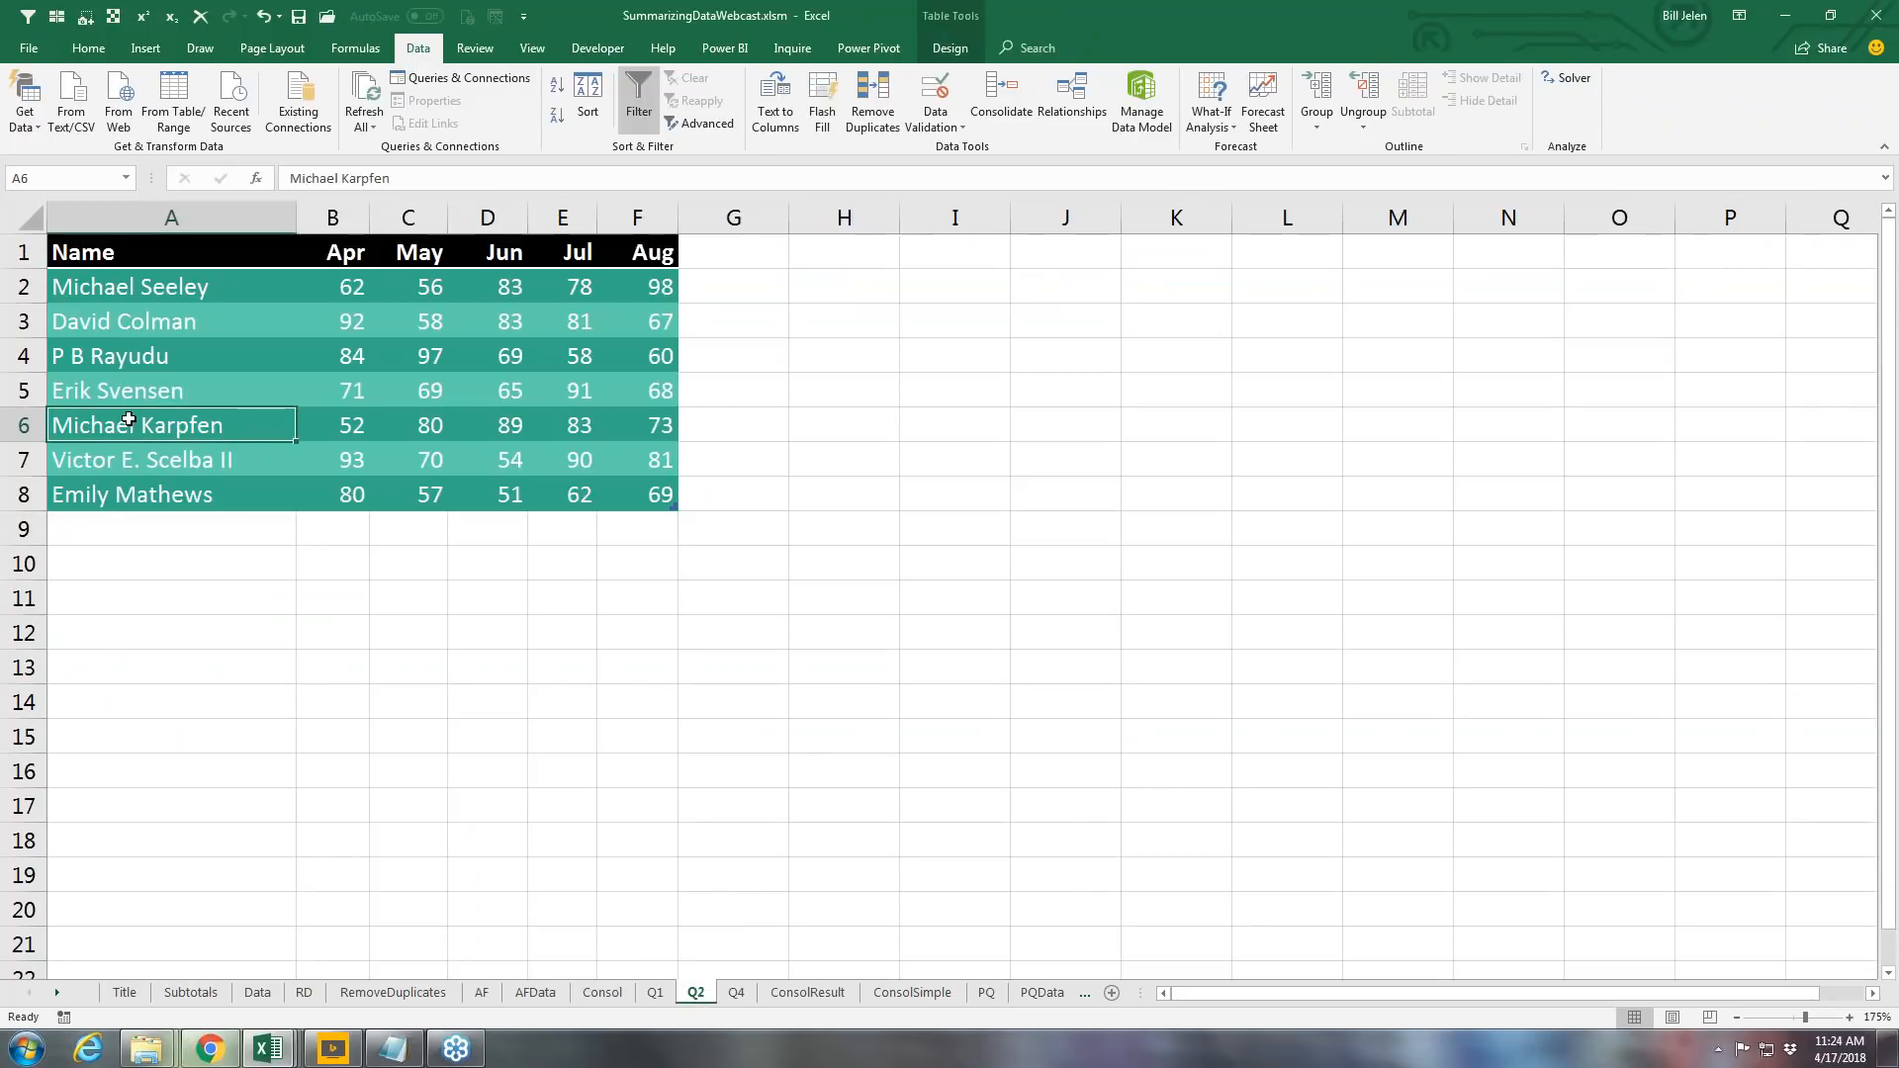
pyautogui.write('Bill Jelen')
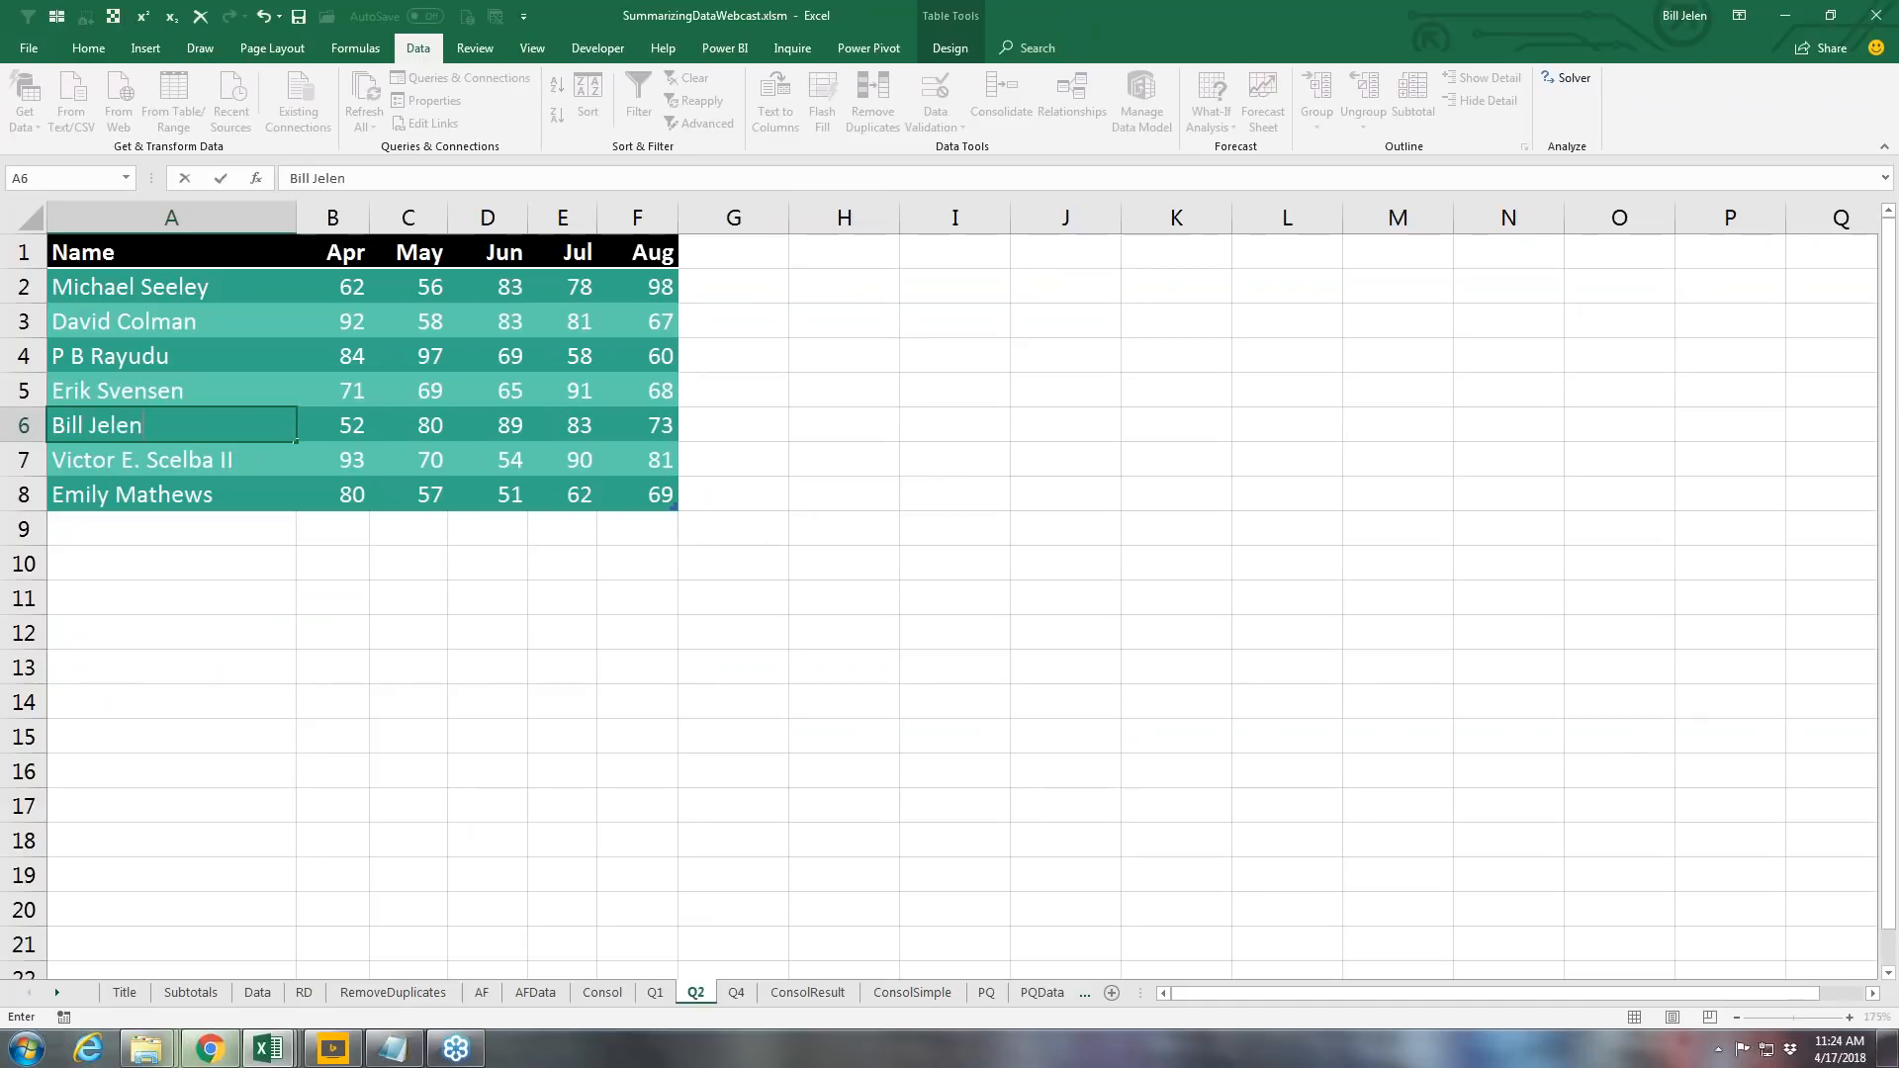
pyautogui.press('Right')
# Step: Fill the Apr through Jul scores in row 6 of the Q2 table, B6:E6, with 10
pyautogui.press('Right')
pyautogui.press('Left')
pyautogui.hotkey('shift', 'Right')
pyautogui.hotkey('shift', 'Right')
pyautogui.hotkey('shift', 'Right')
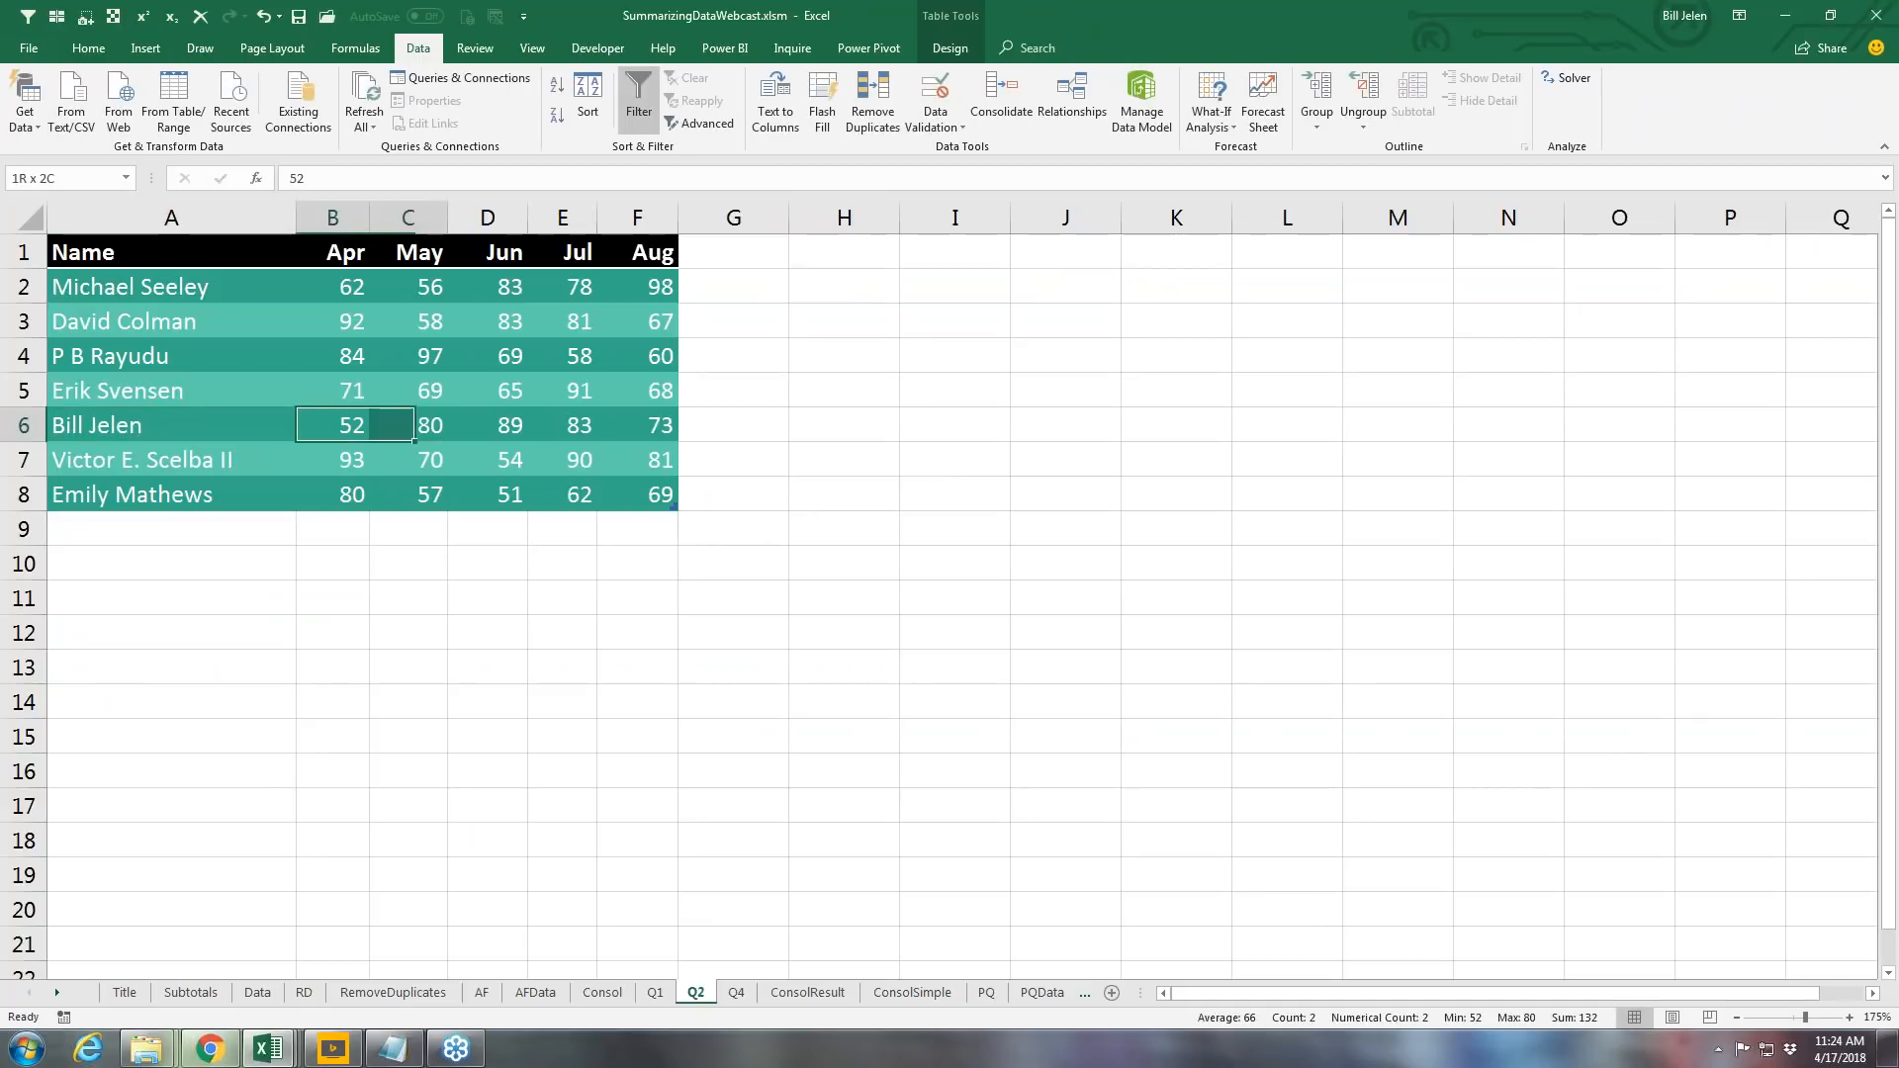
pyautogui.write('10')
pyautogui.hotkey('ctrl', 'Return')
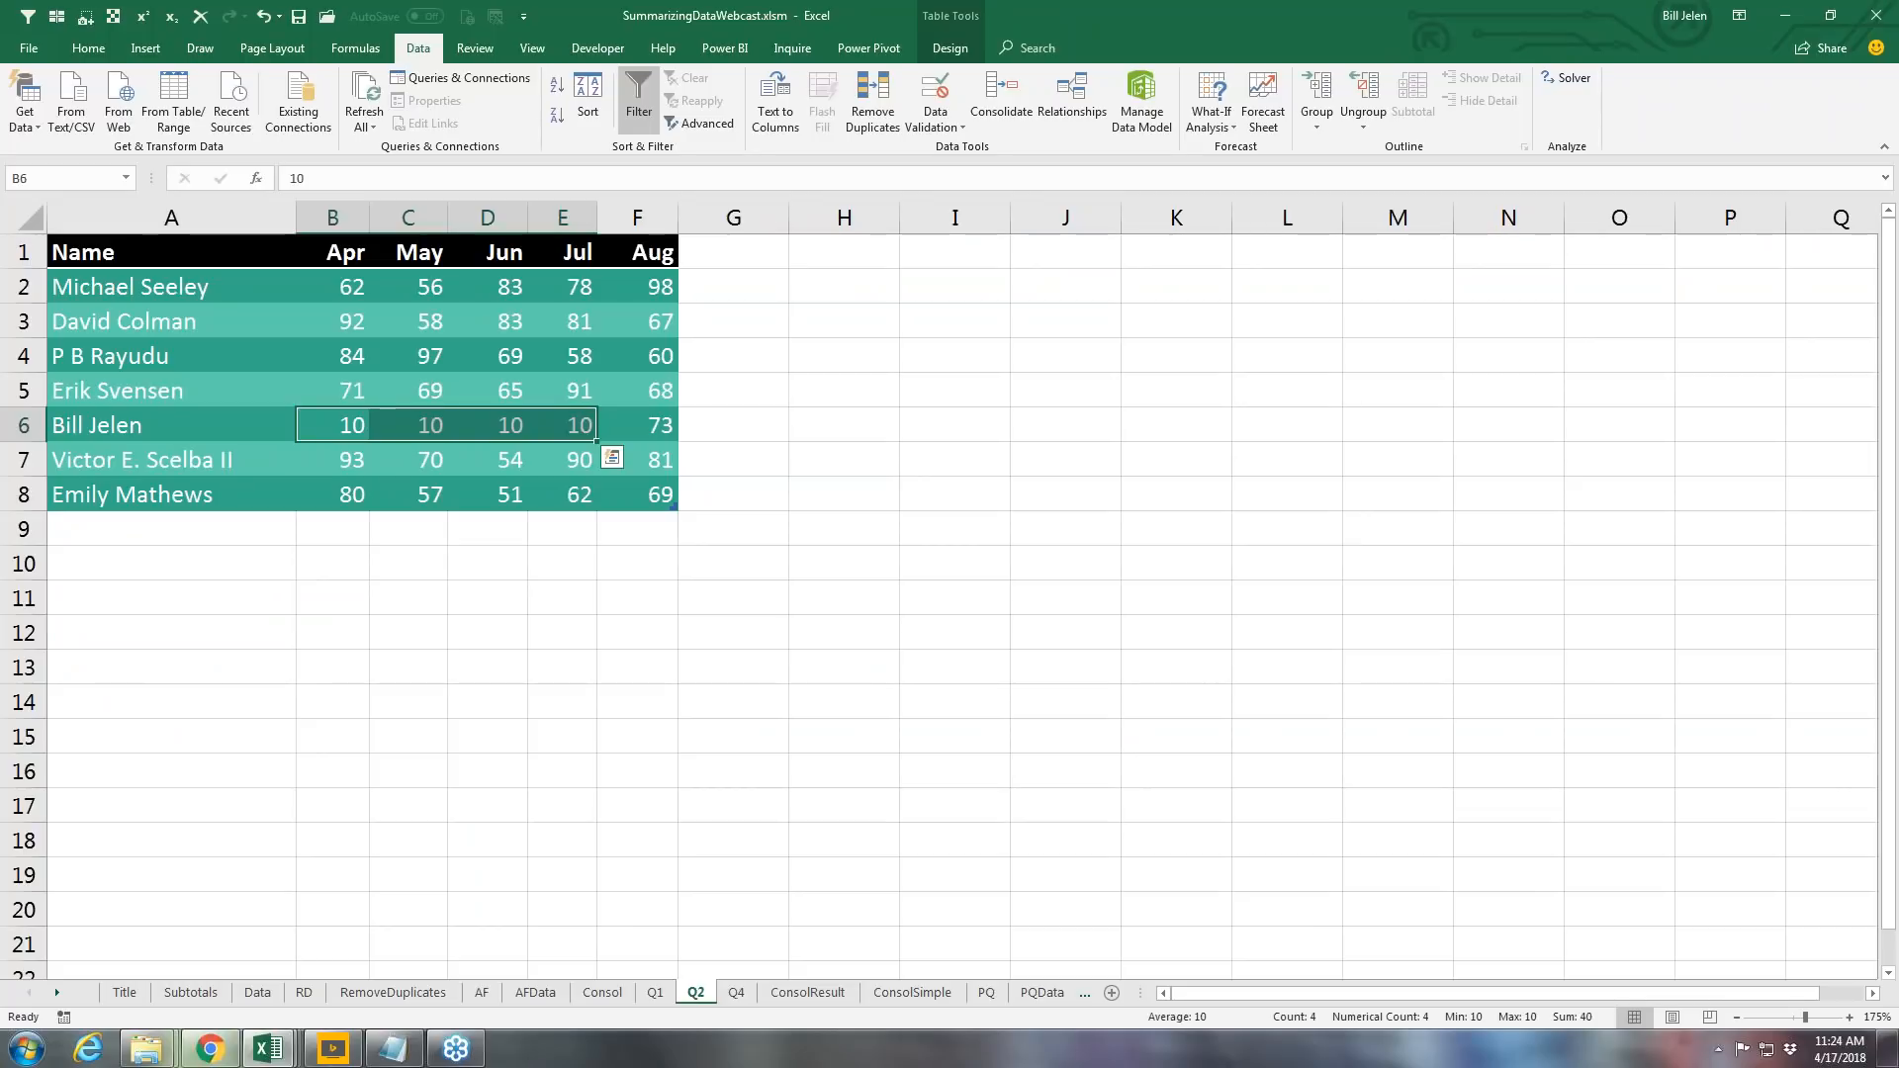
# Step: Replace the name in cell A7 of the Q4 sheet with the same full name entered on Q2
pyautogui.hotkey('ctrl', 'pagedown')
pyautogui.press('Up')
pyautogui.press('Up')
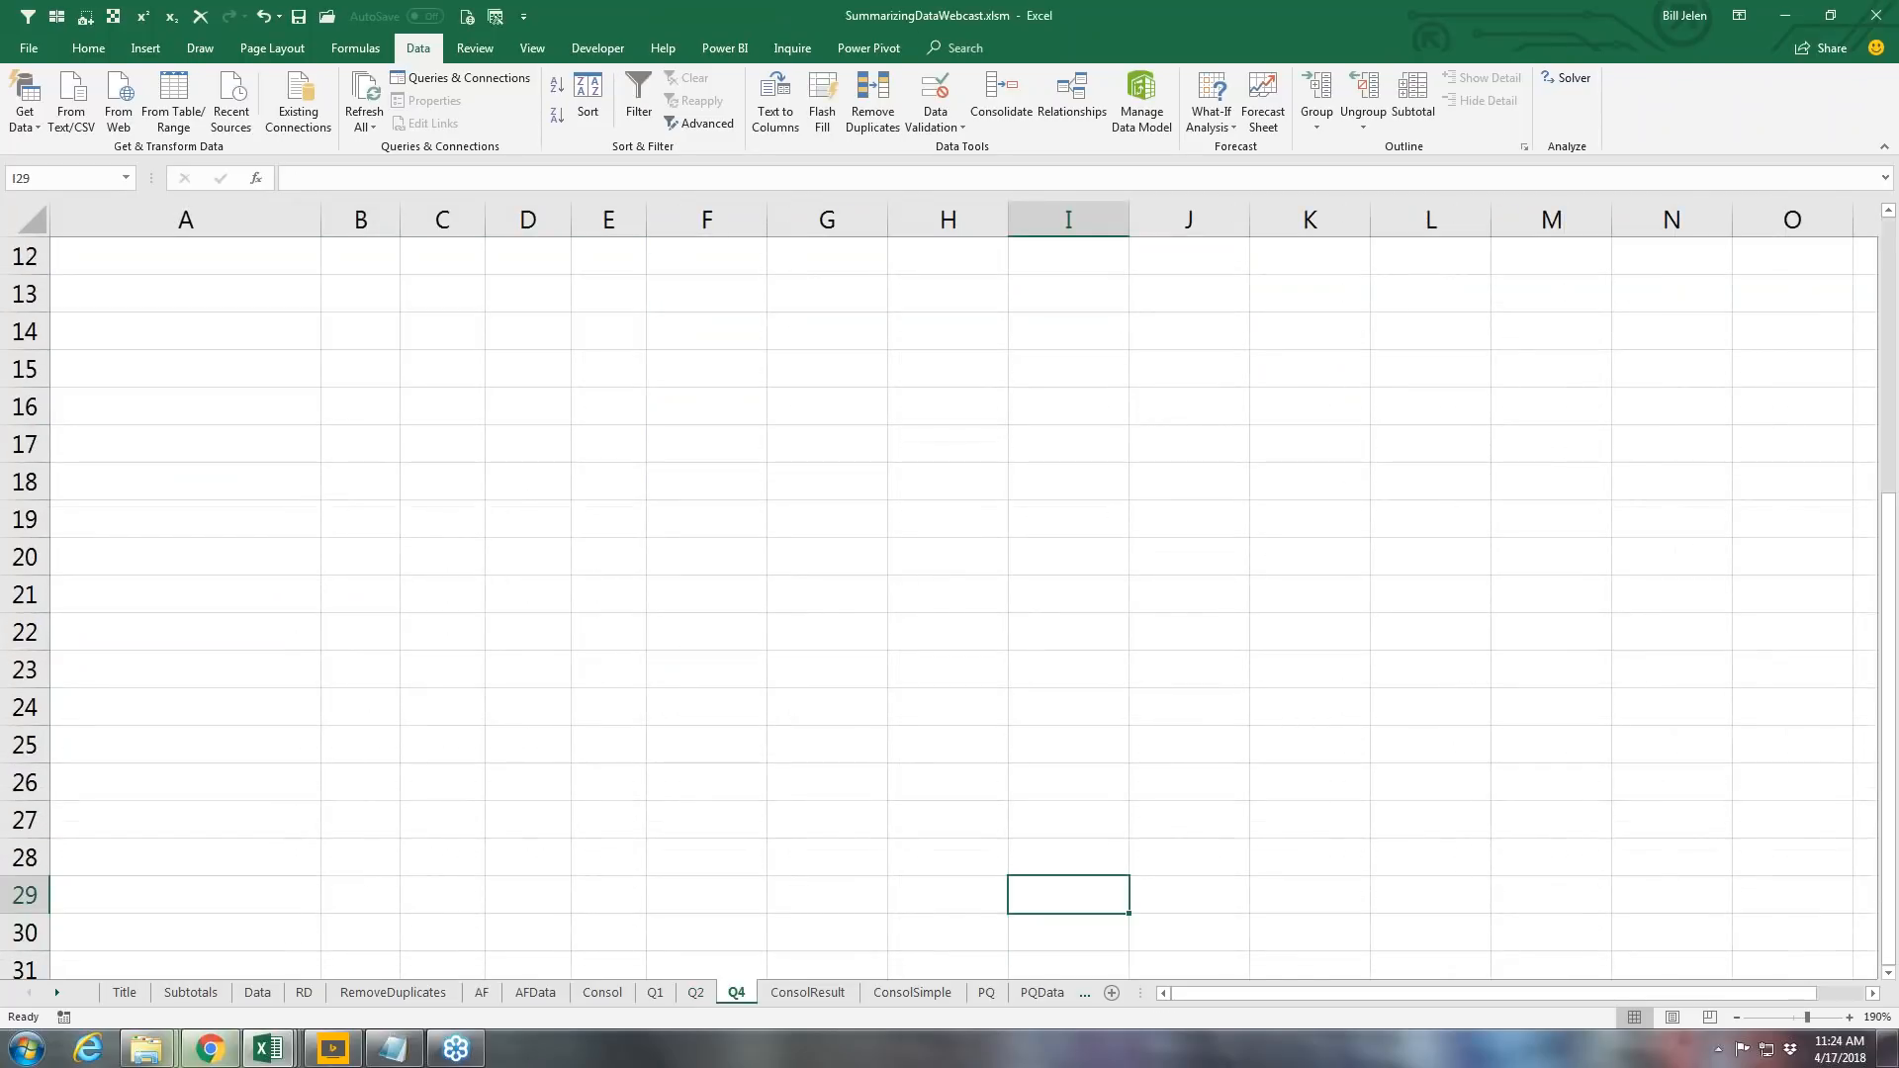
pyautogui.hotkey('ctrl', 'Home')
pyautogui.press('Down')
pyautogui.press('Down')
pyautogui.press('Down')
pyautogui.press('Down')
pyautogui.press('Down')
pyautogui.press('Down')
pyautogui.press('Down')
pyautogui.press('Down')
pyautogui.press('Up')
pyautogui.press('Up')
pyautogui.write('Bill Jelen')
pyautogui.press('Tab')
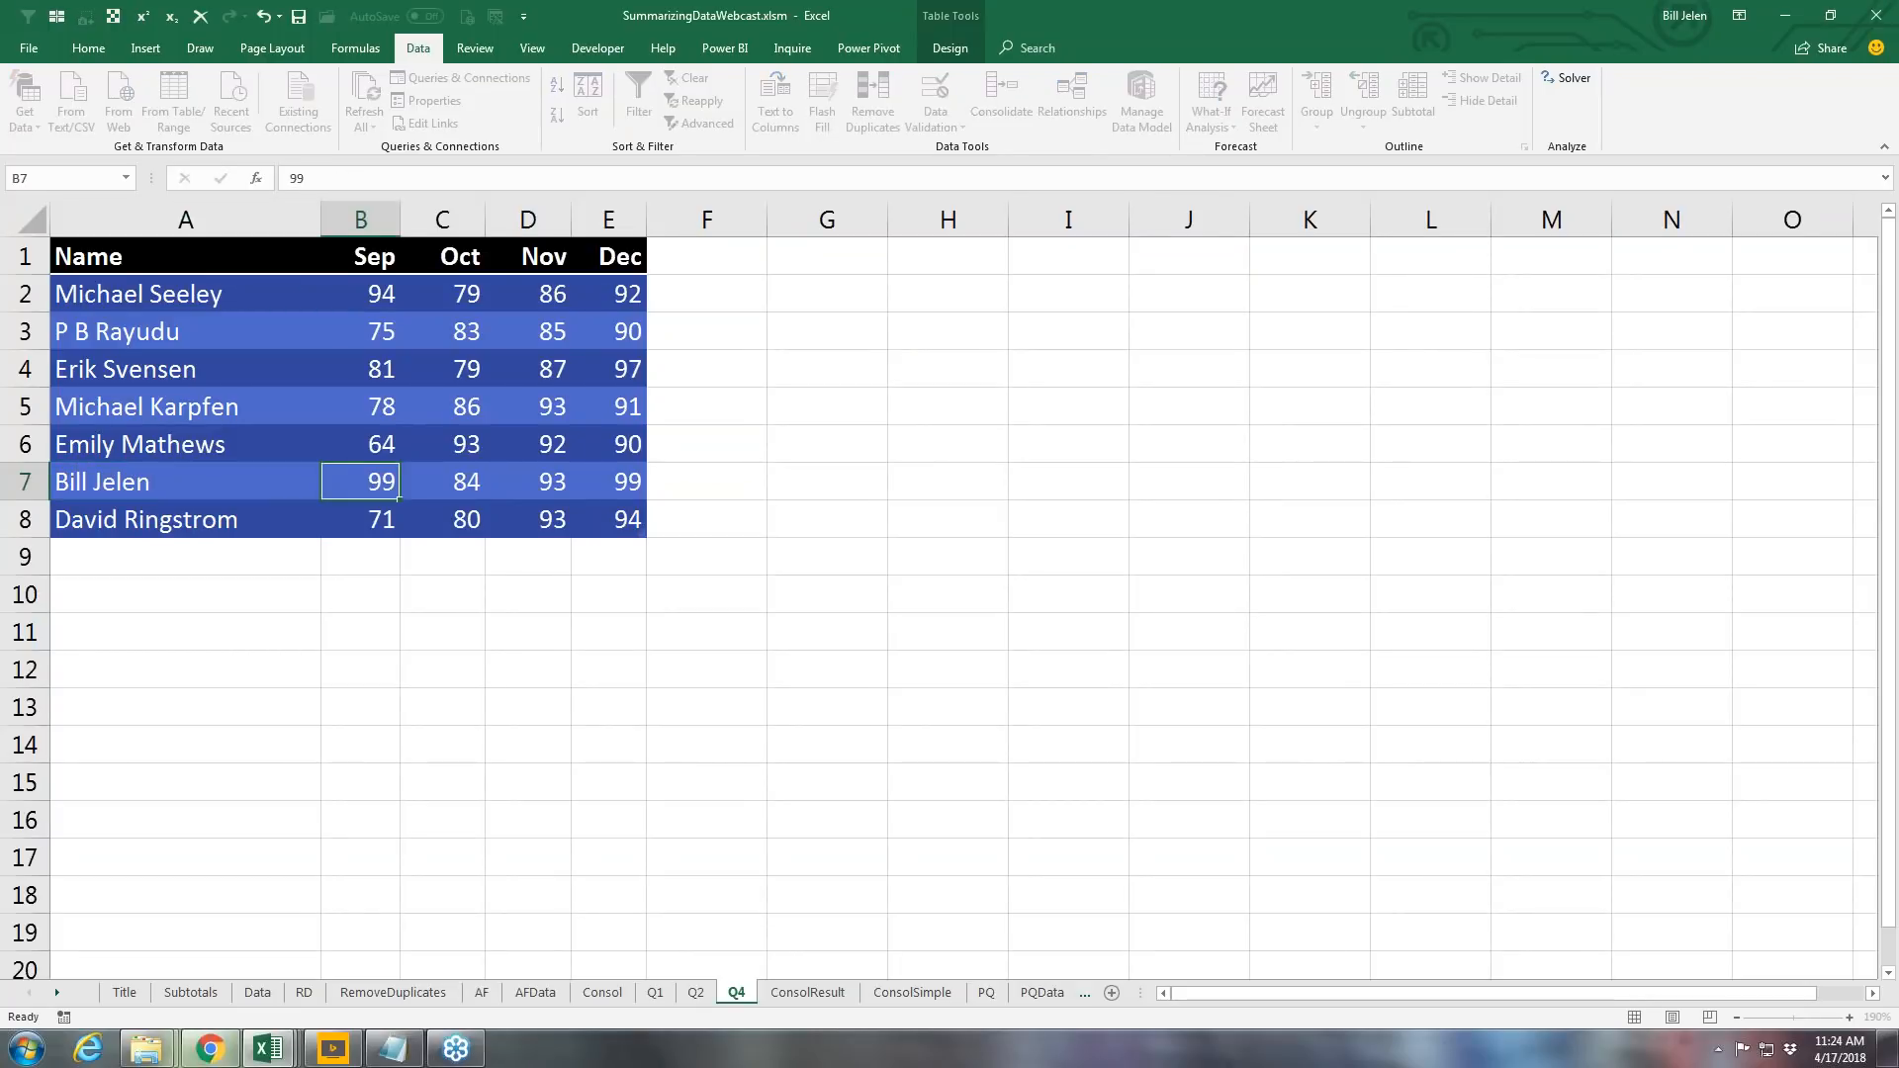
# Step: Fill the Sep through Dec scores in row 7 of the Q4 table, B7:E7, with 15
pyautogui.hotkey('shift', 'Right')
pyautogui.hotkey('shift', 'Right')
pyautogui.hotkey('shift', 'Right')
pyautogui.write('15')
pyautogui.hotkey('ctrl', 'Return')
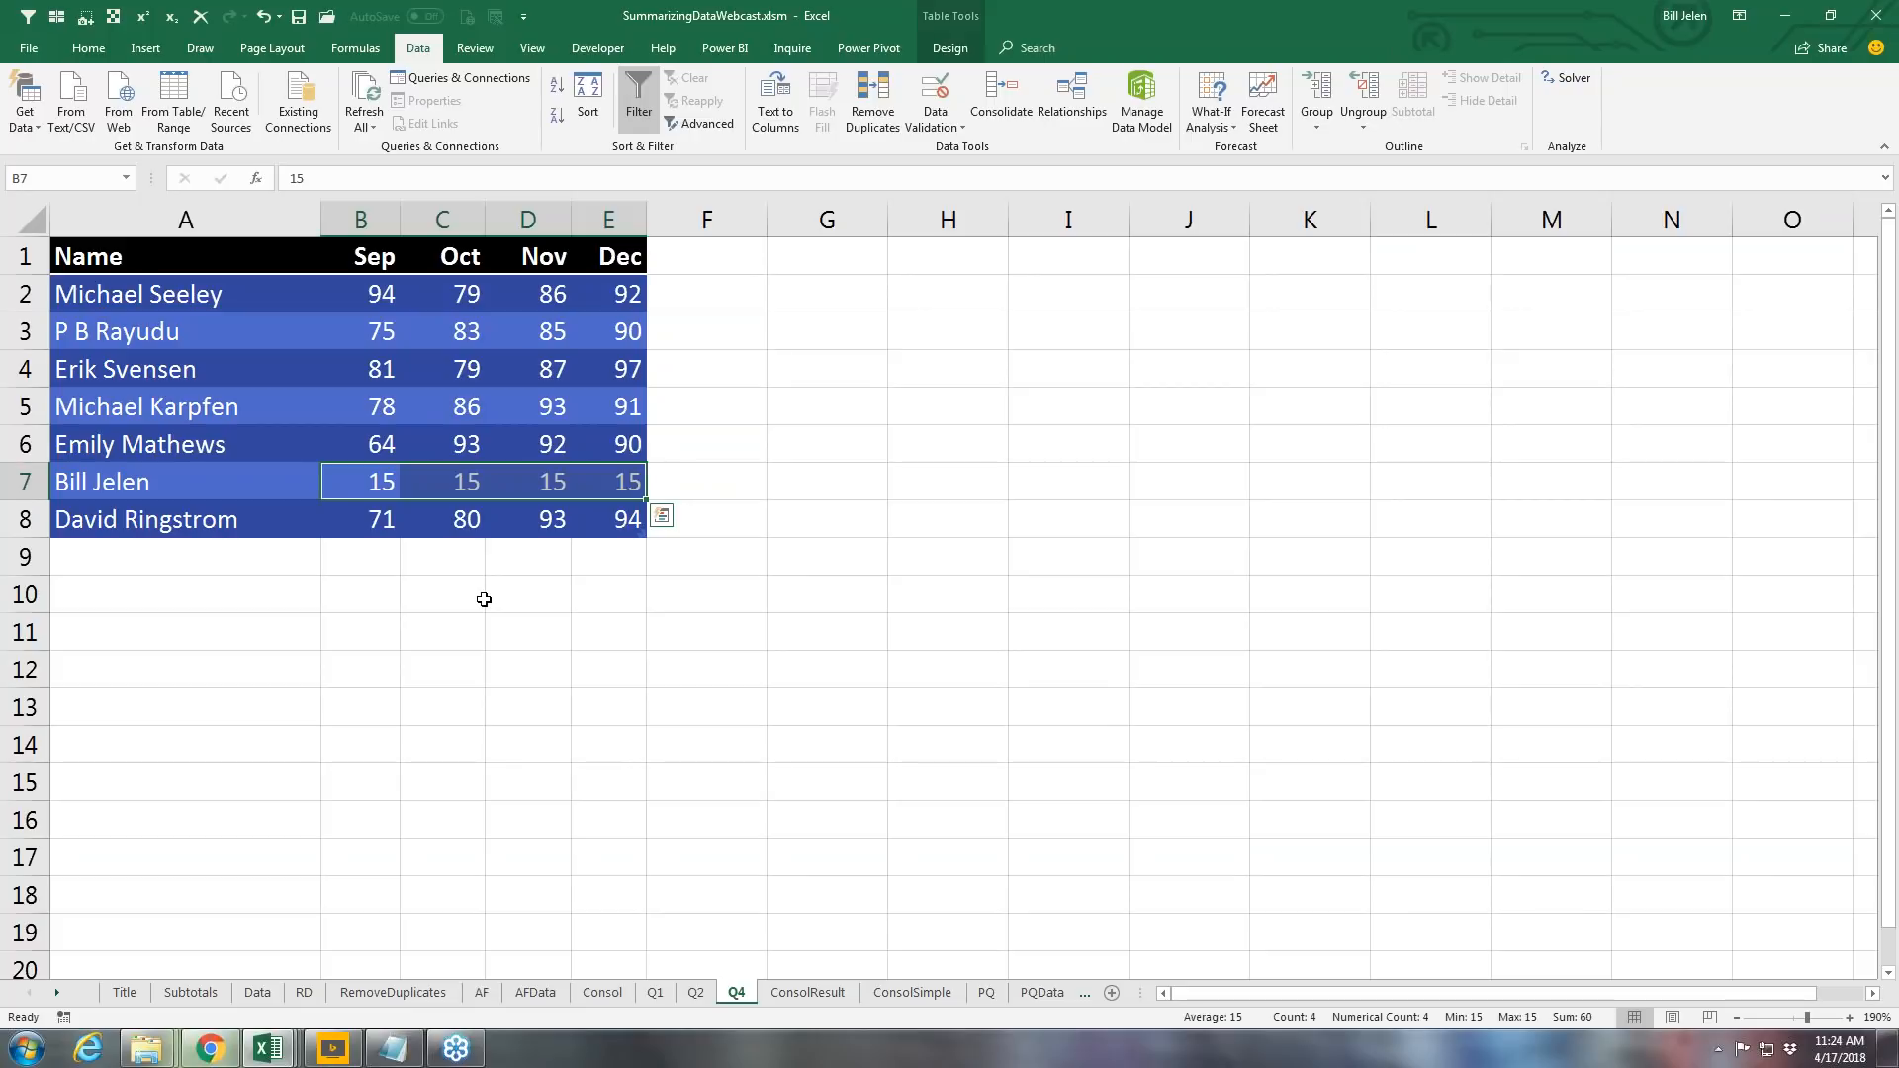
# Step: Rerun the Sum consolidation at cell A1 of ConsolResult with the stored Q1, Q2 and Q4 references and both label options
pyautogui.click(807, 992)
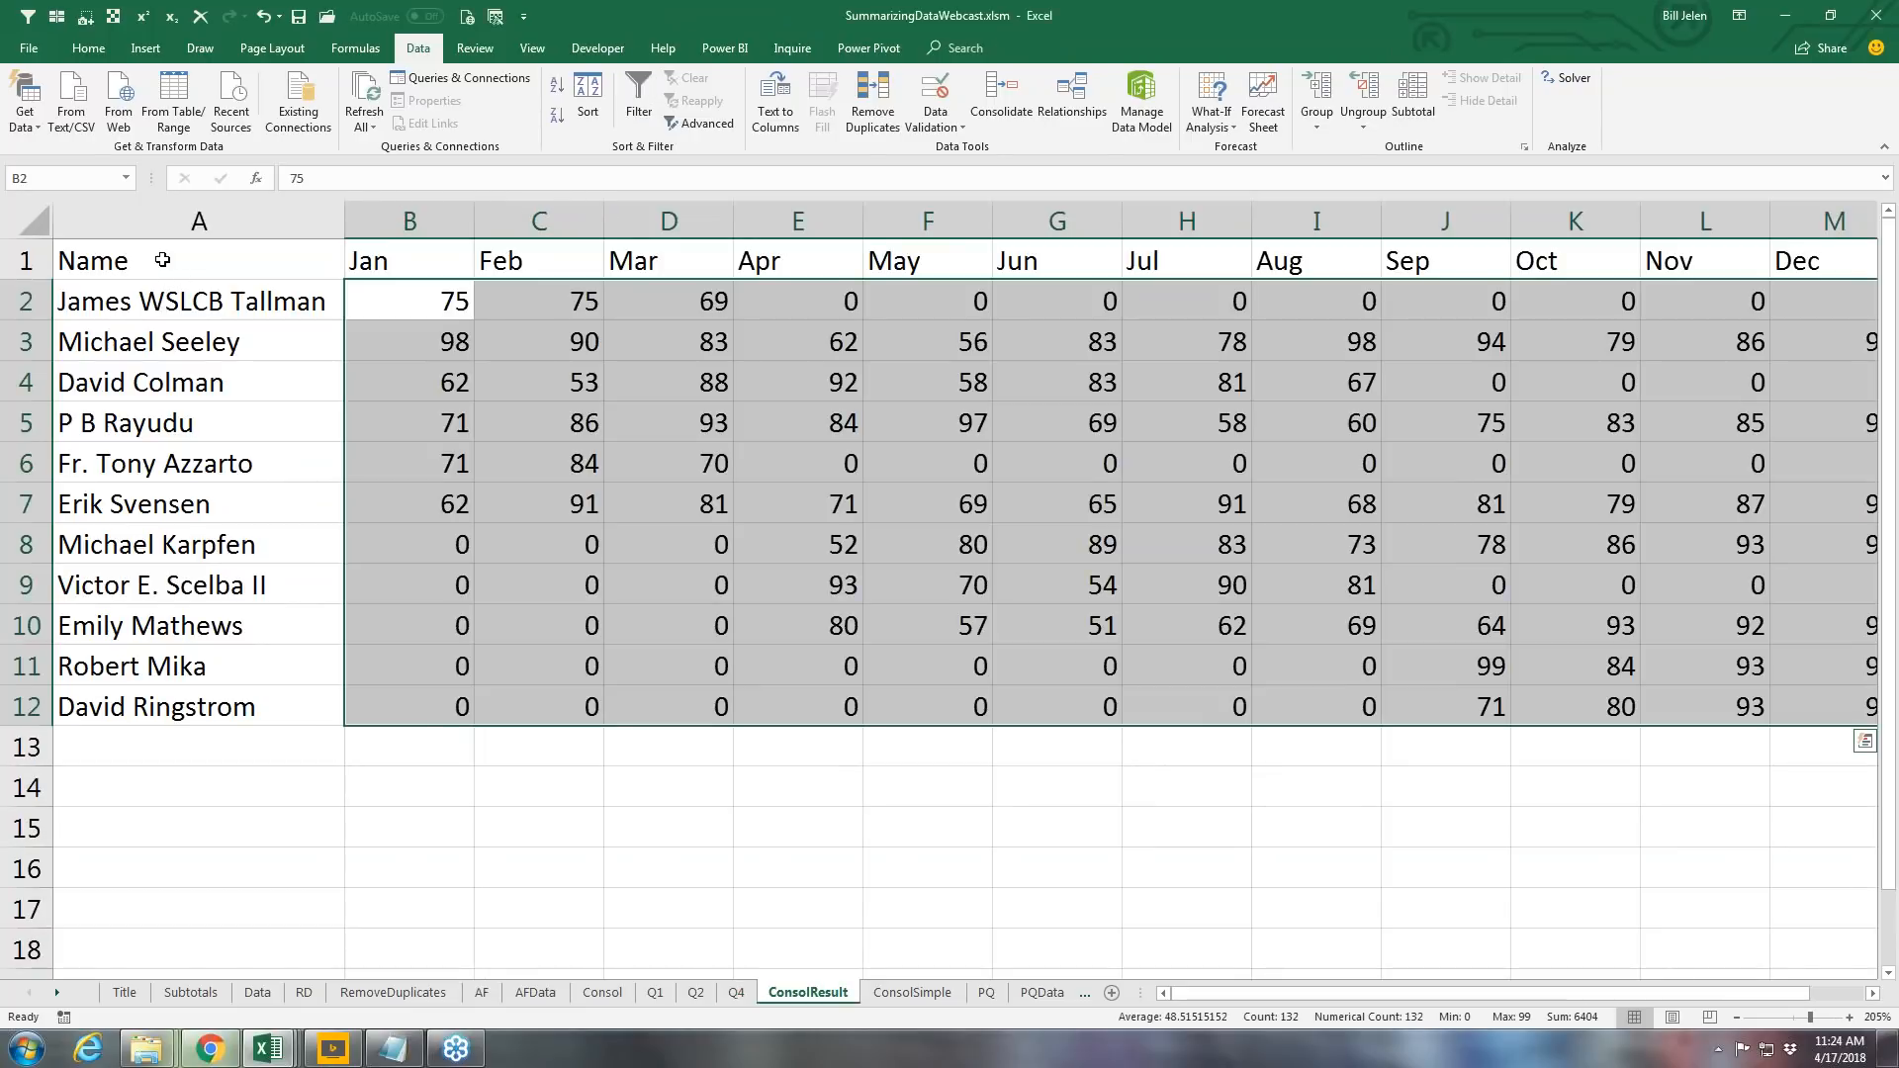
pyautogui.click(162, 260)
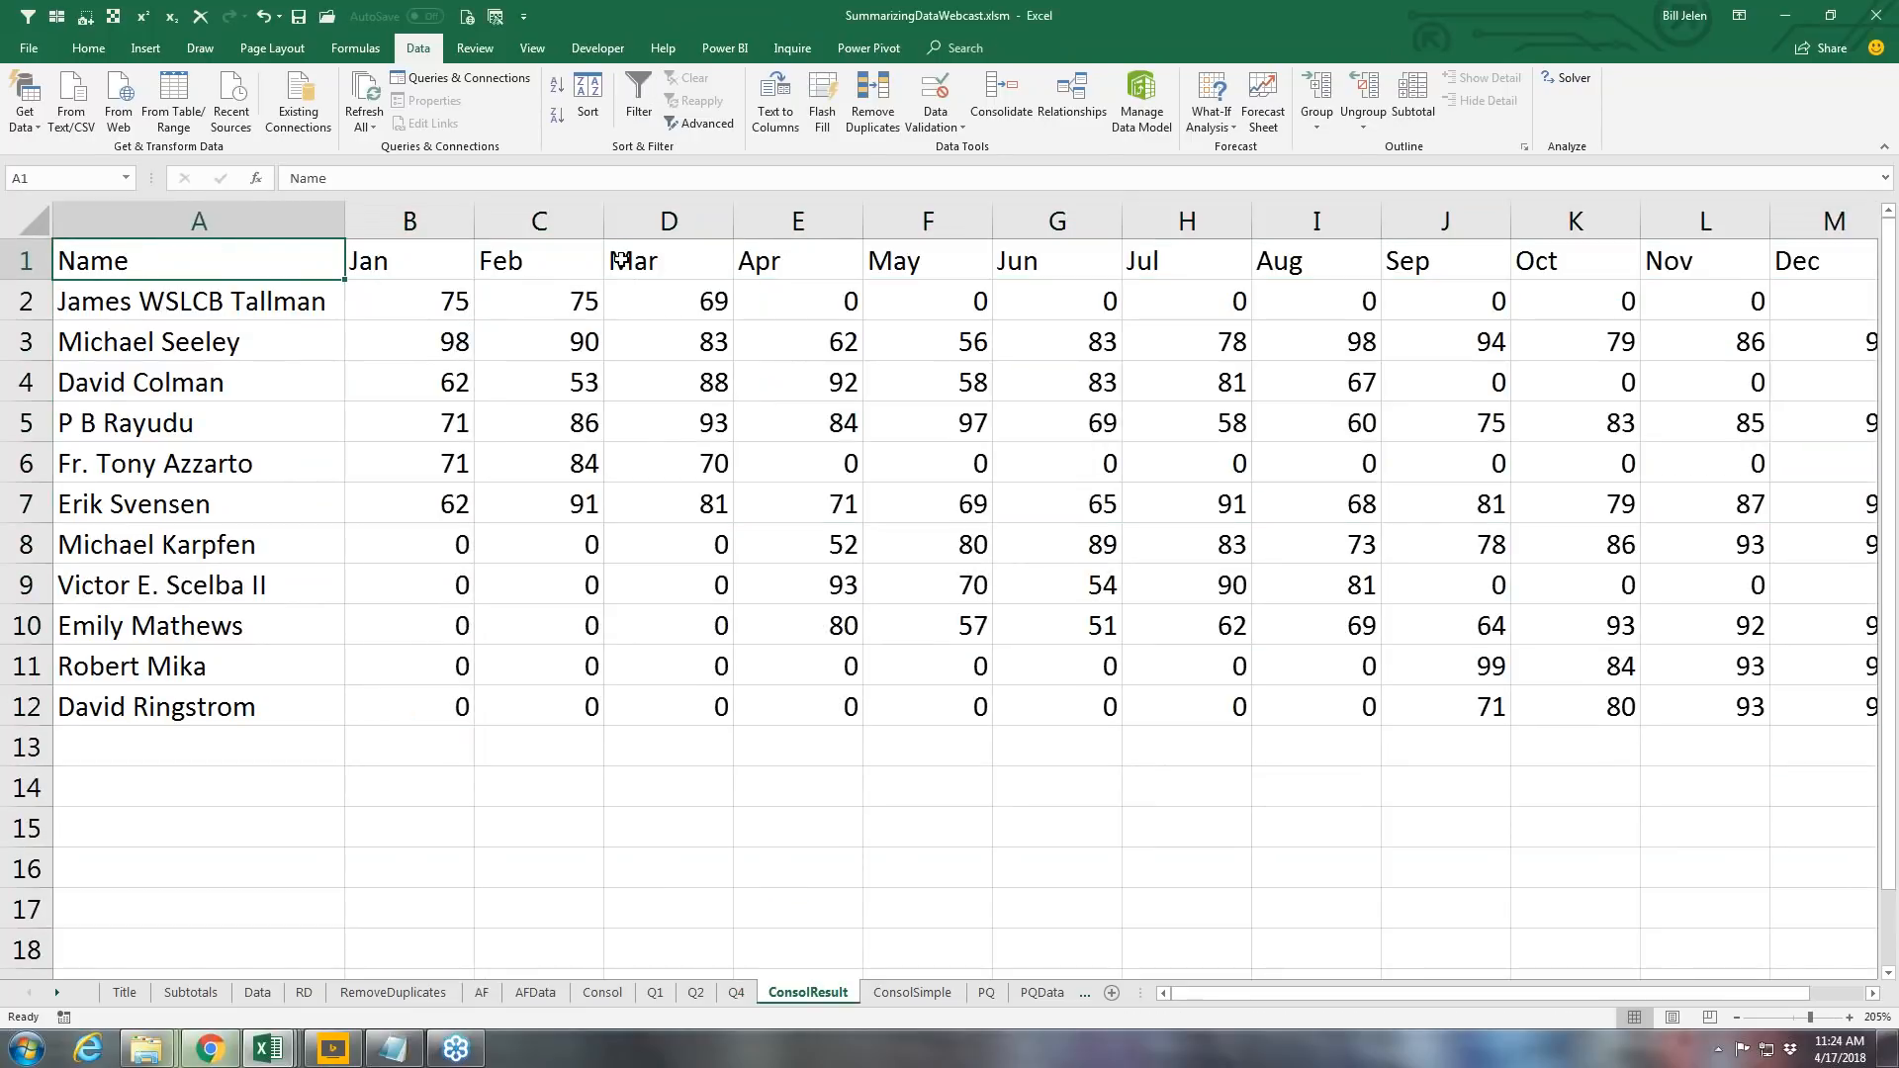
pyautogui.click(994, 91)
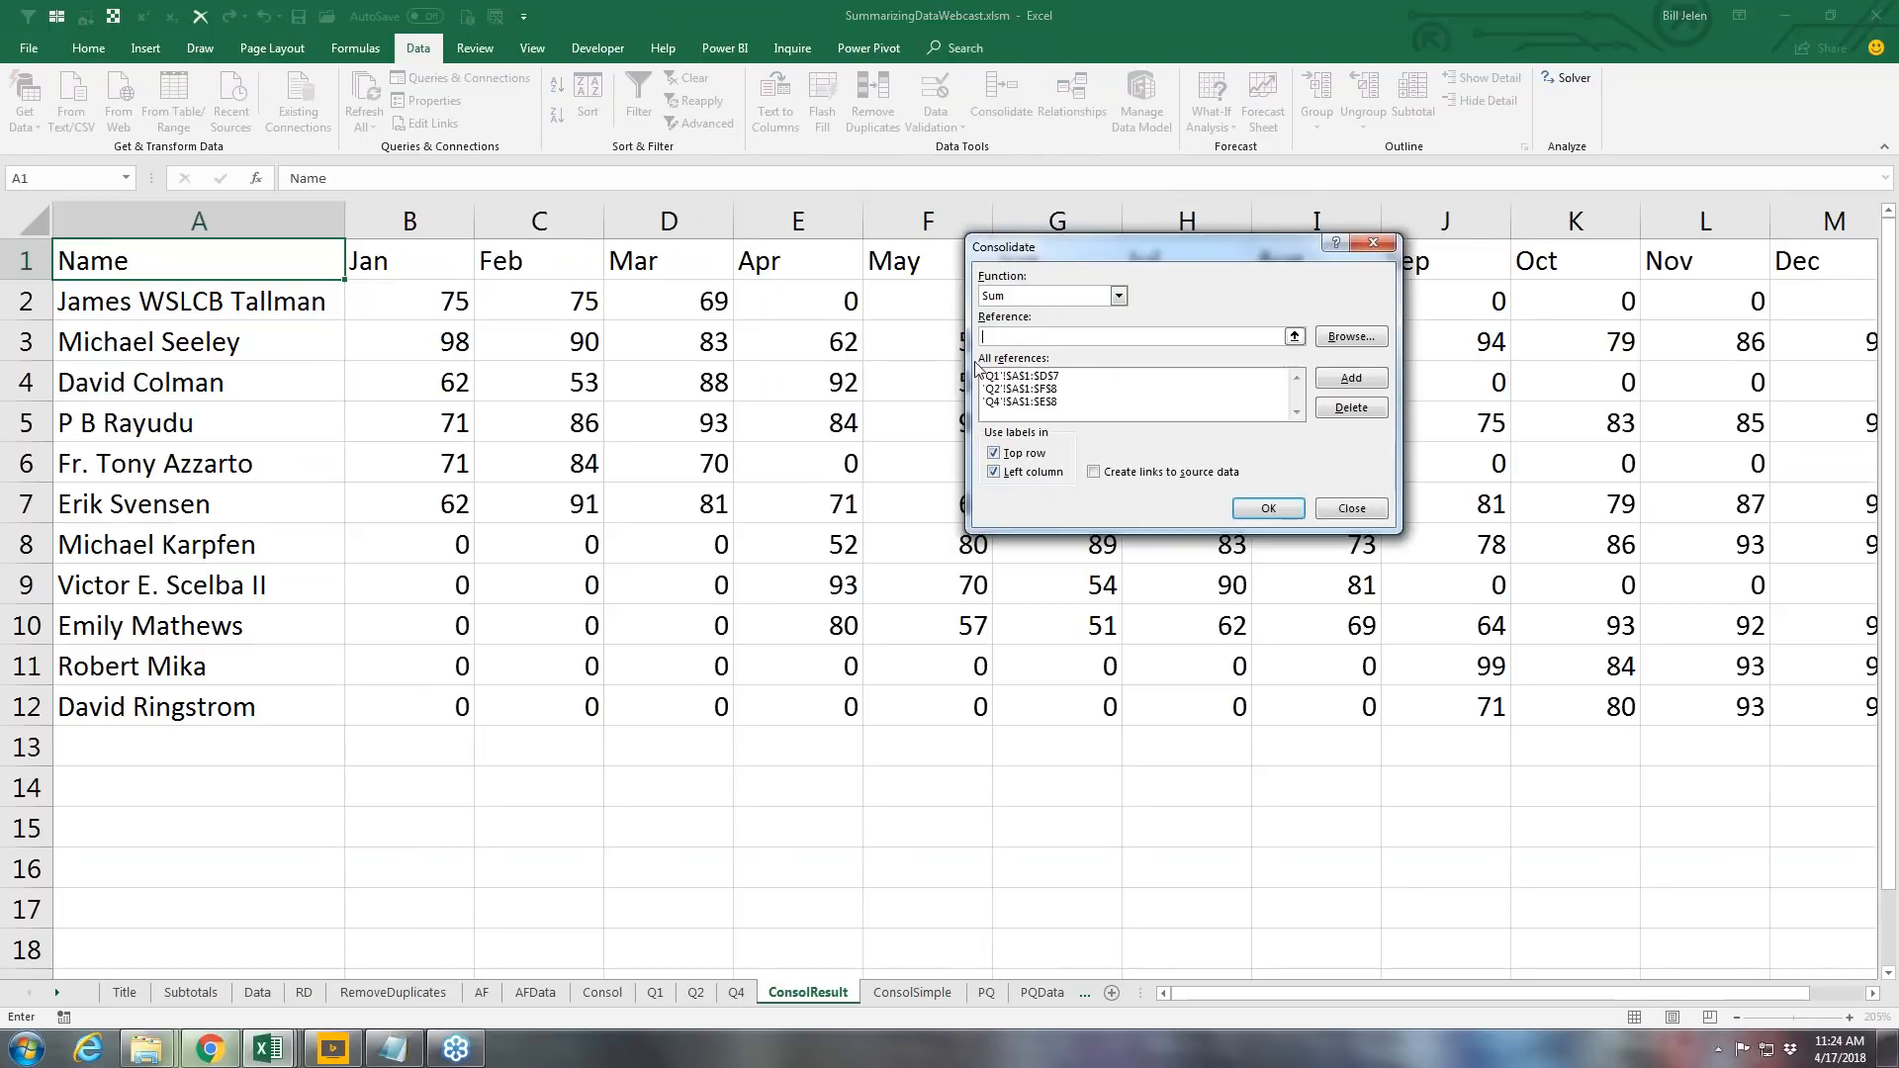
pyautogui.click(1266, 509)
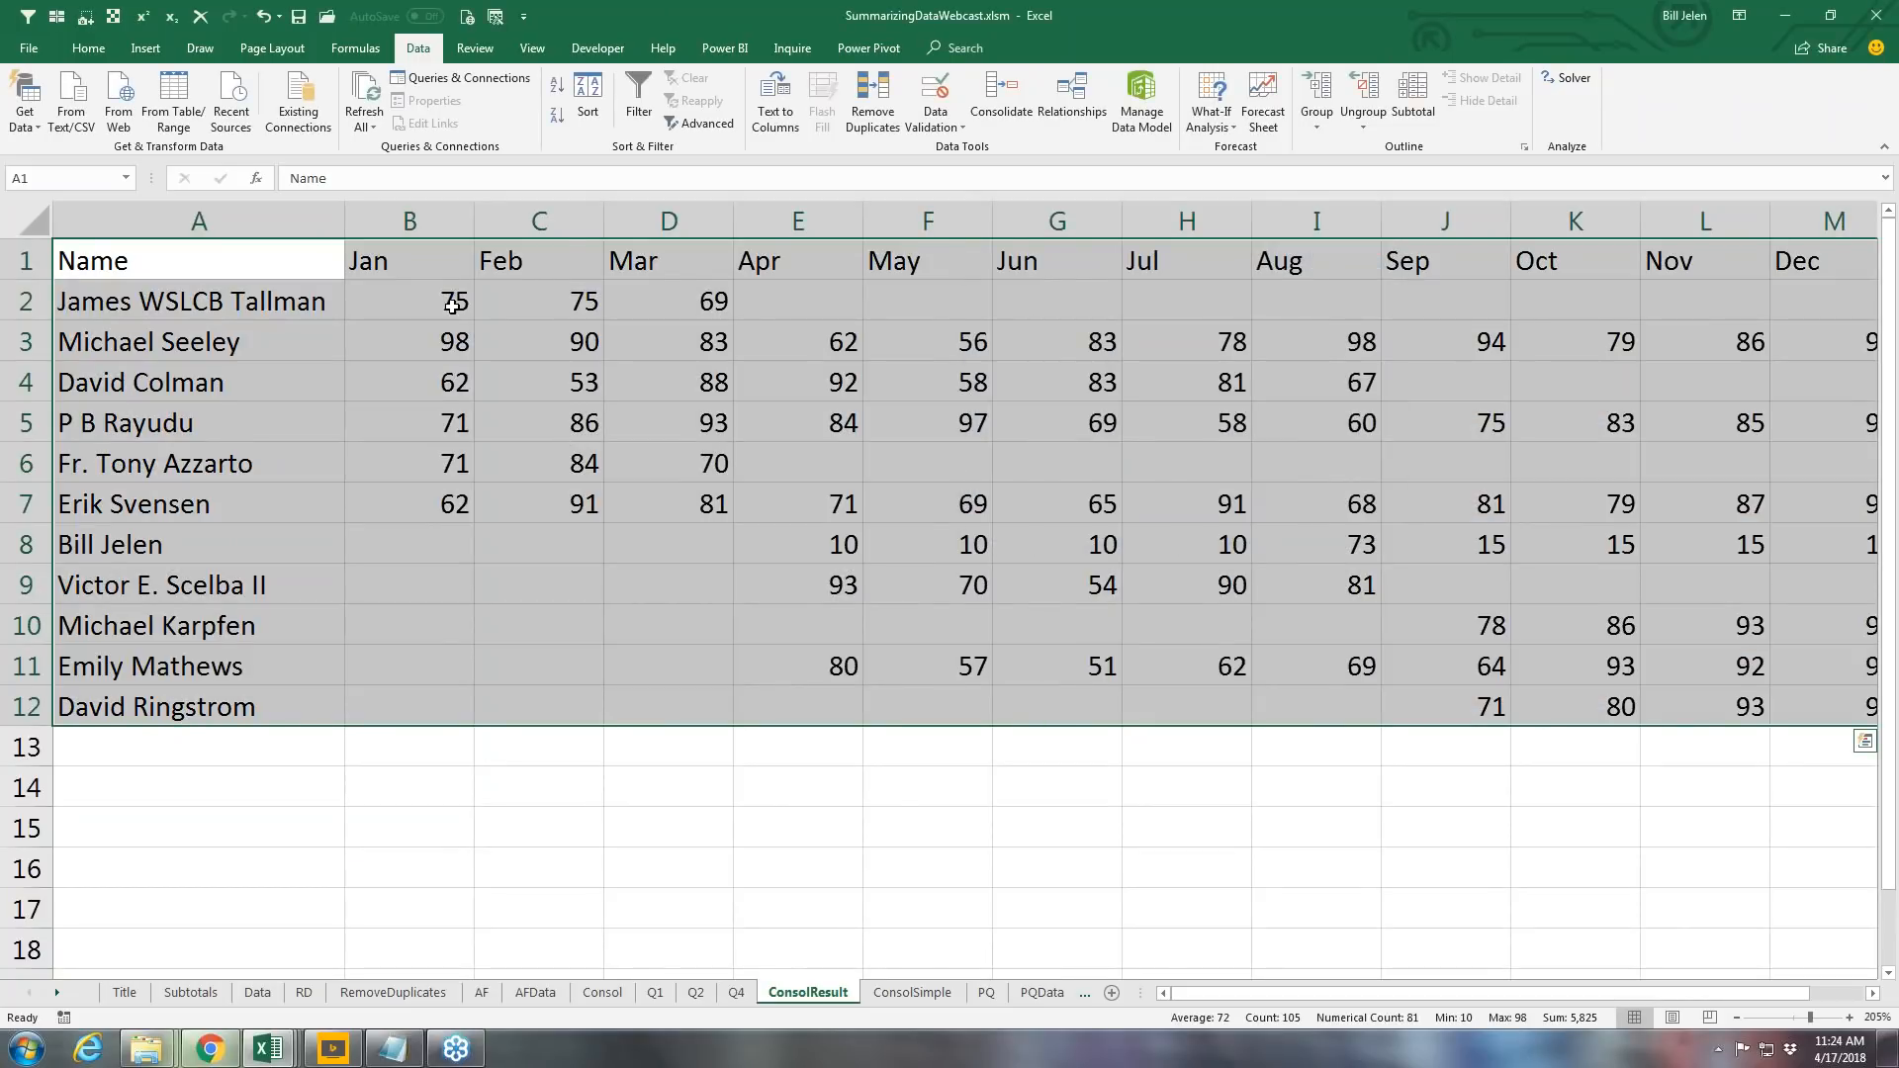
# Step: Replace all blank cells in the refreshed ConsolResult table with 0, and check the Aug value in cell I8
pyautogui.hotkey('ctrl', 'h')
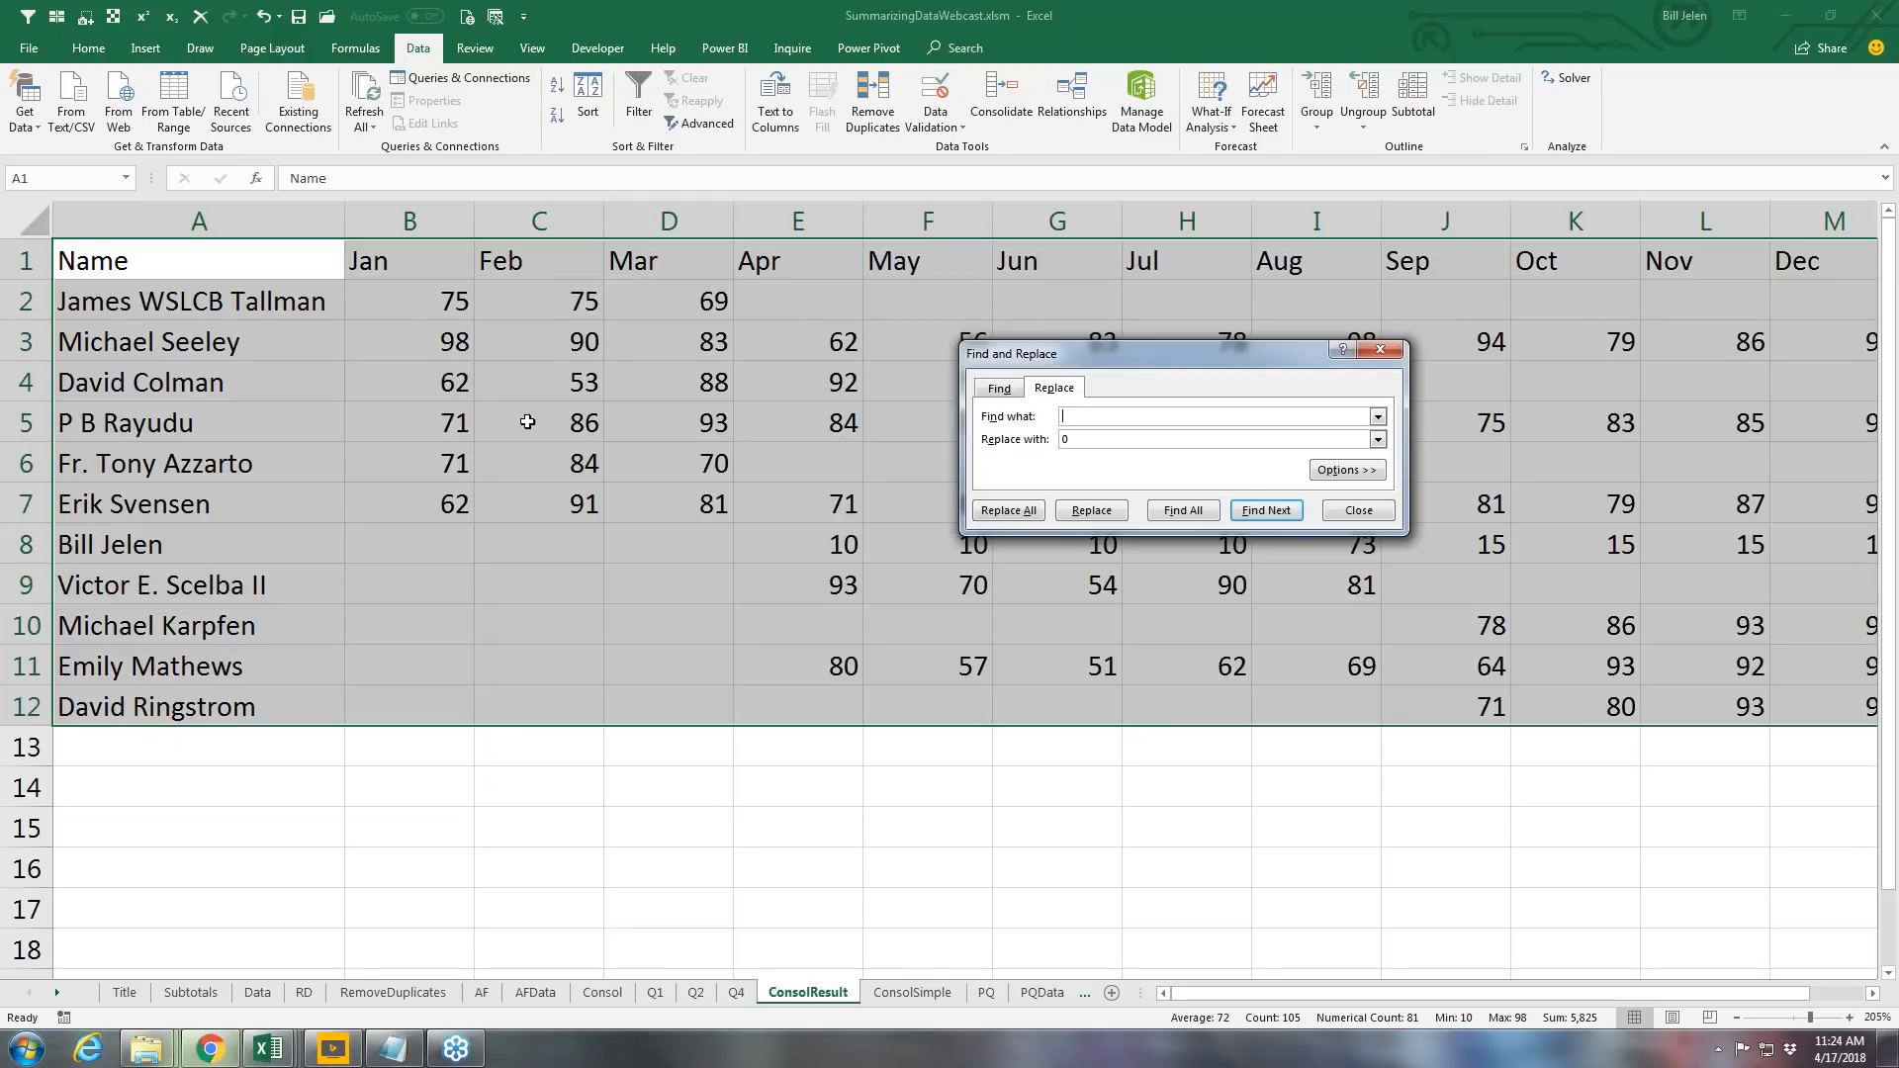
pyautogui.click(1017, 512)
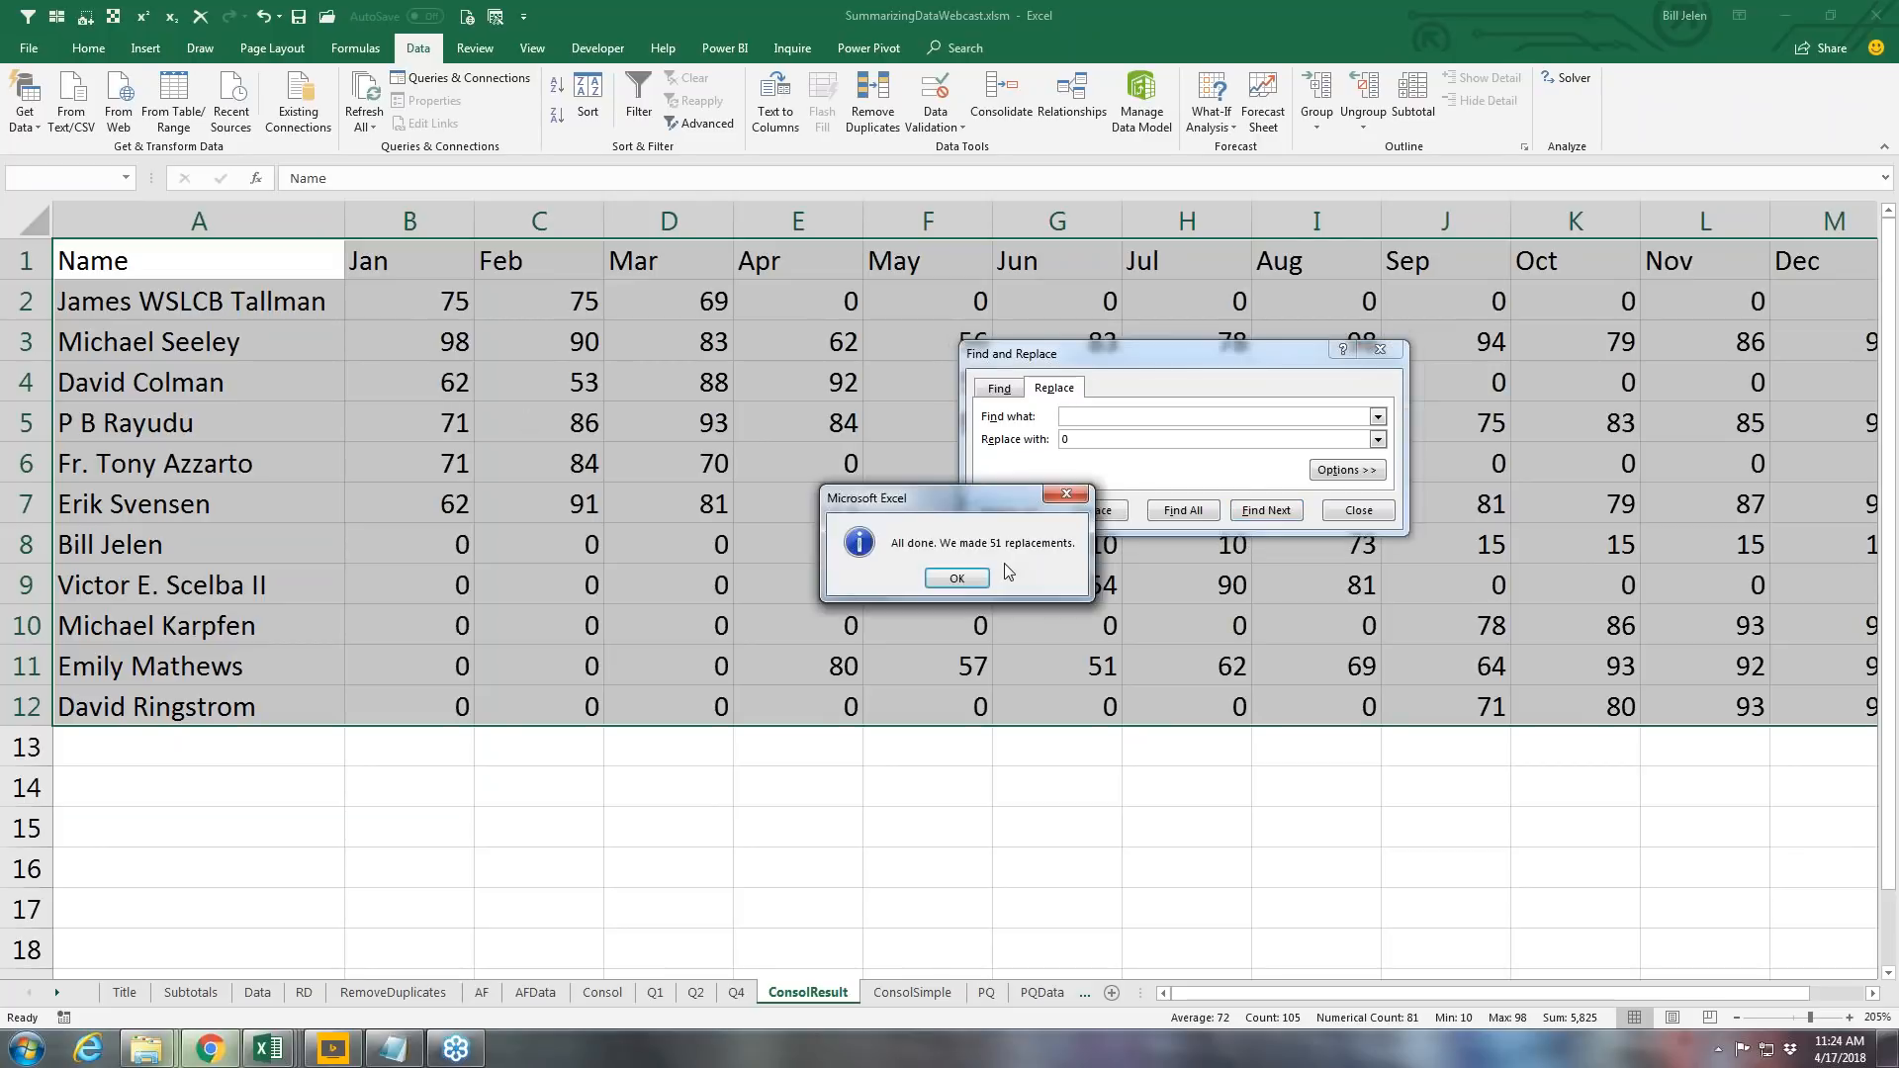
pyautogui.click(956, 575)
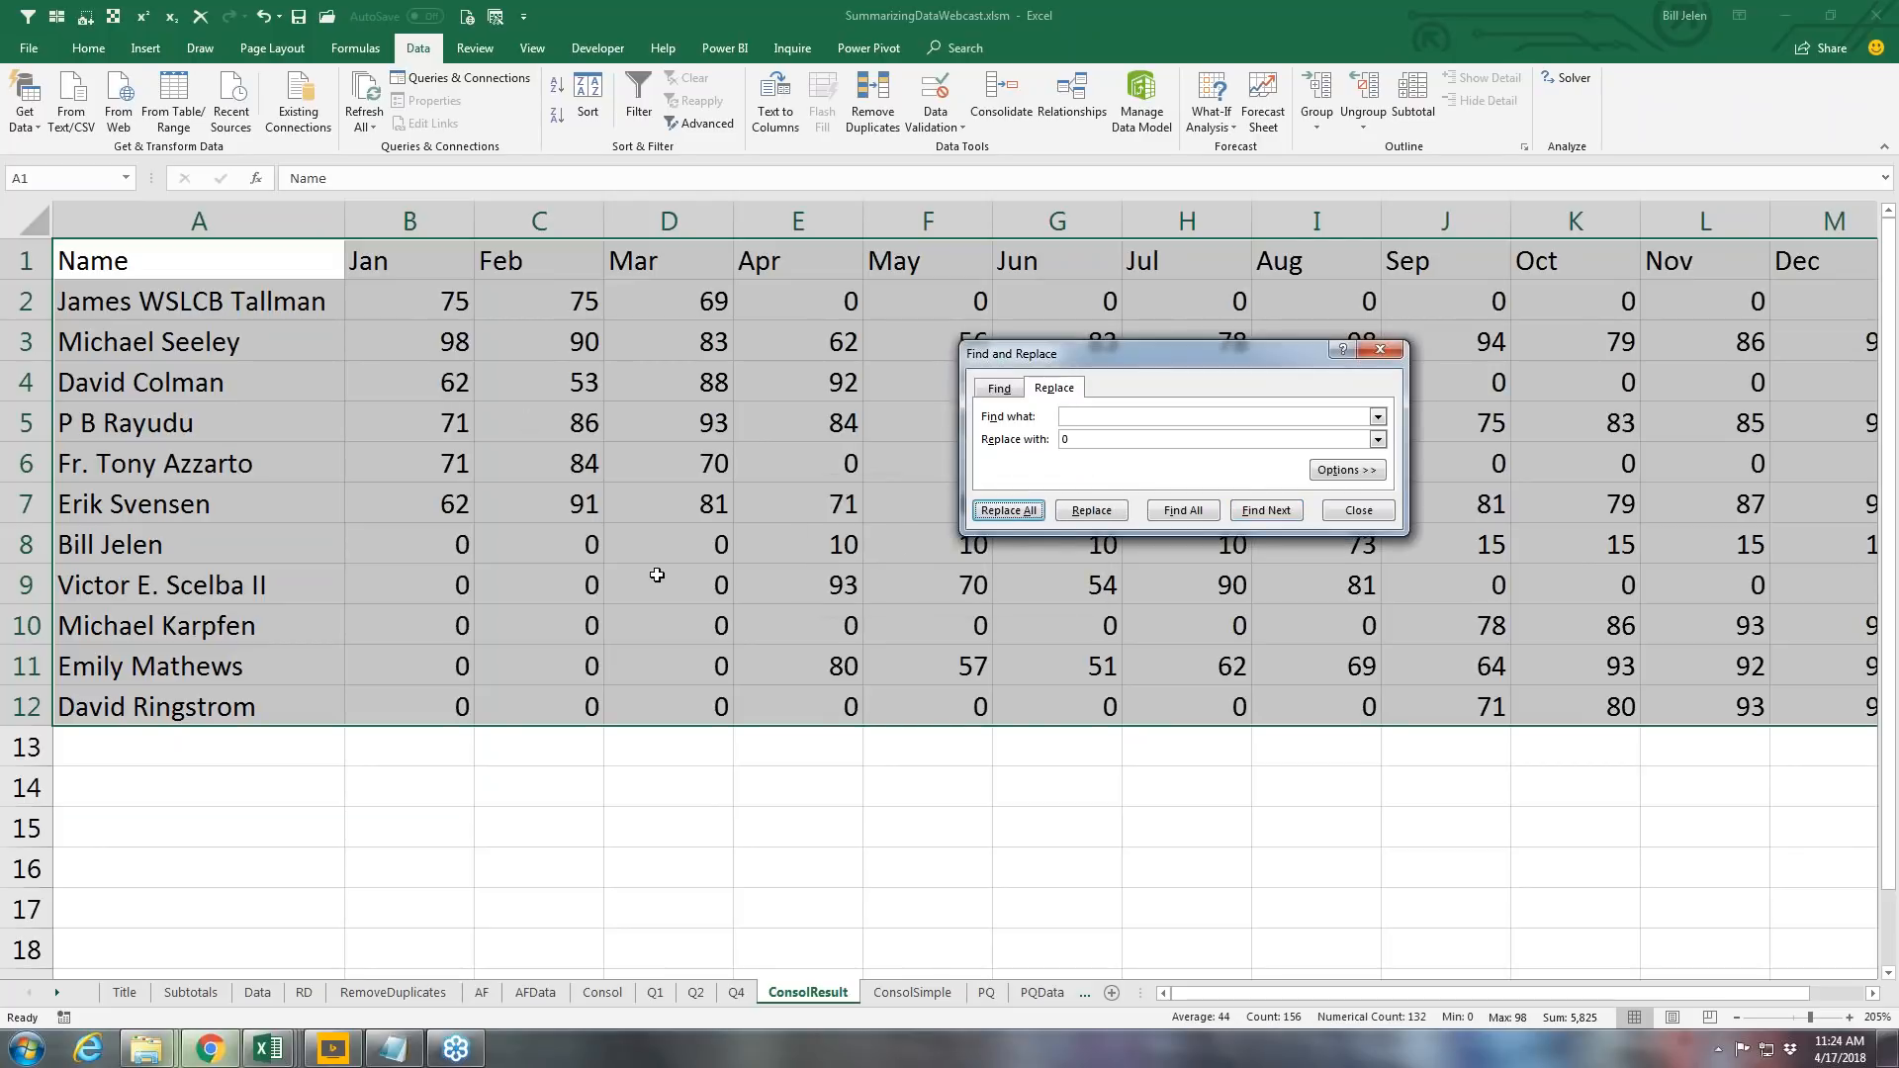
pyautogui.click(1337, 514)
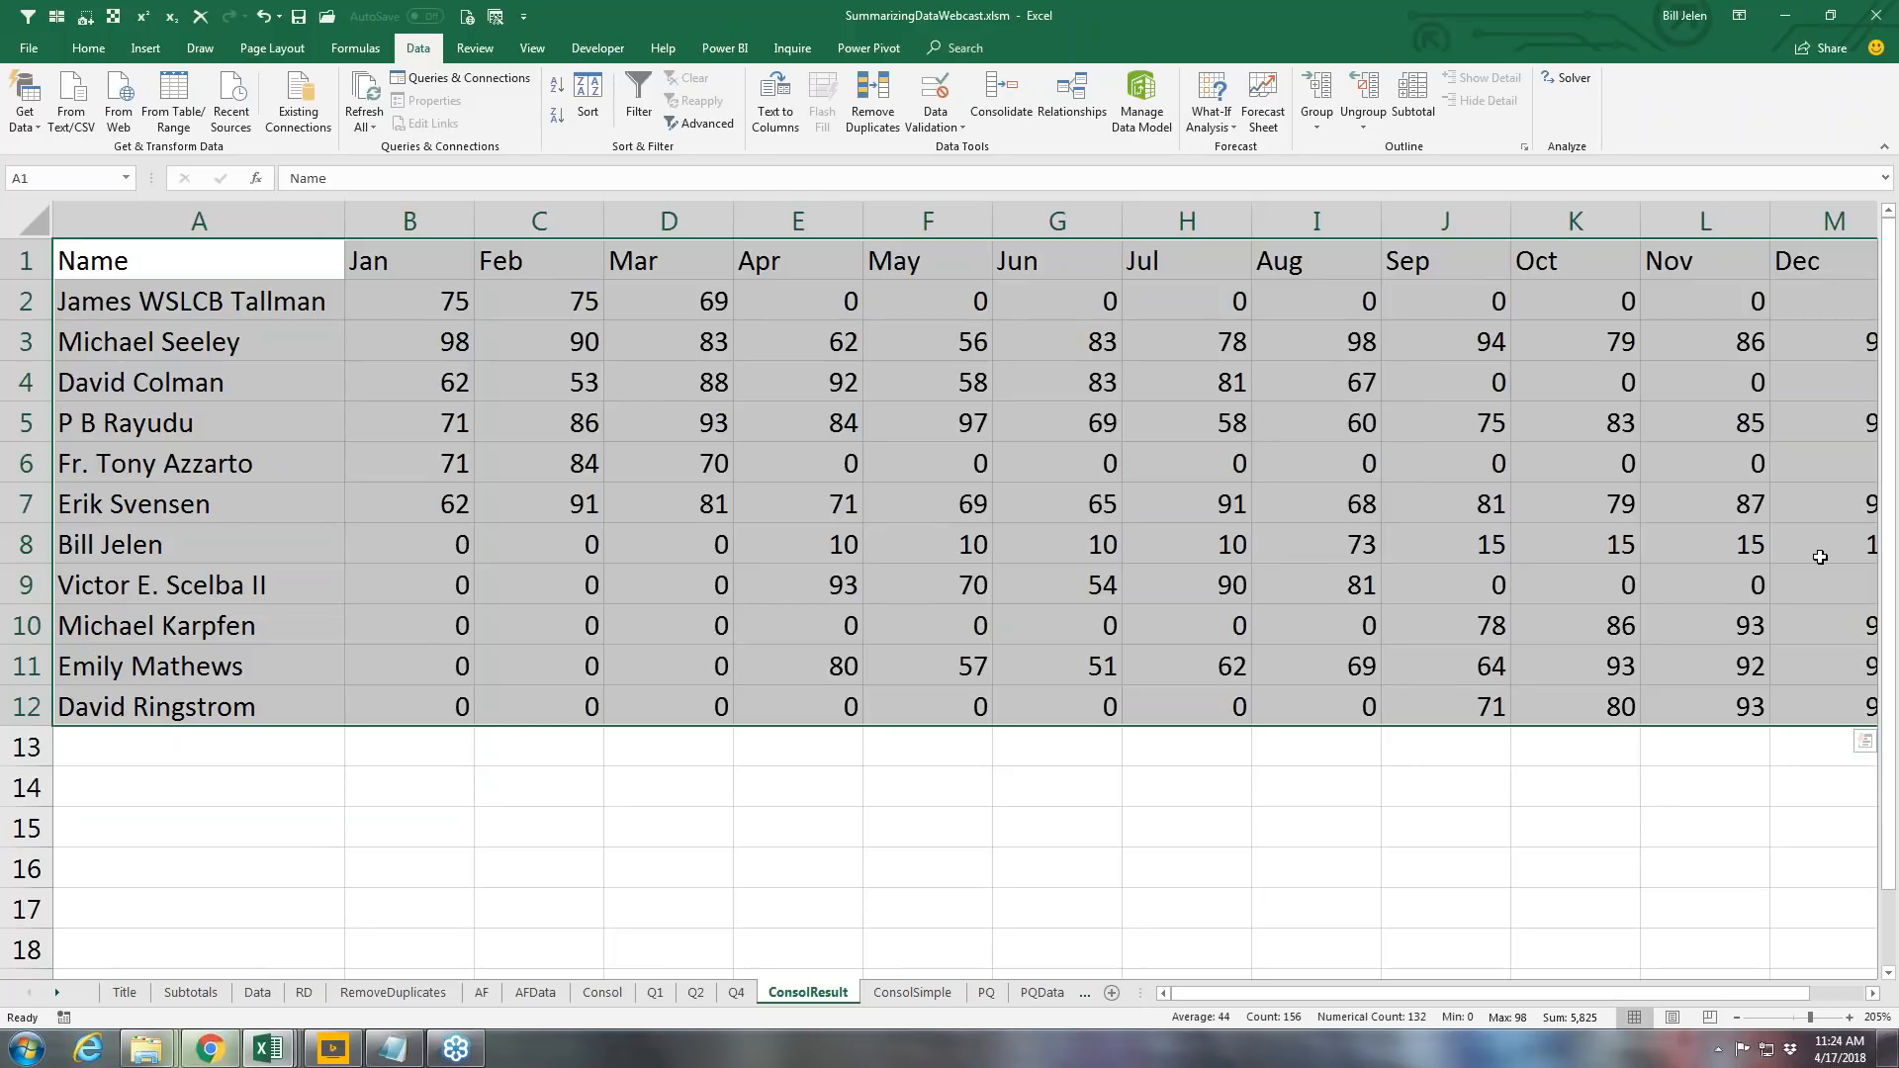
pyautogui.click(1375, 545)
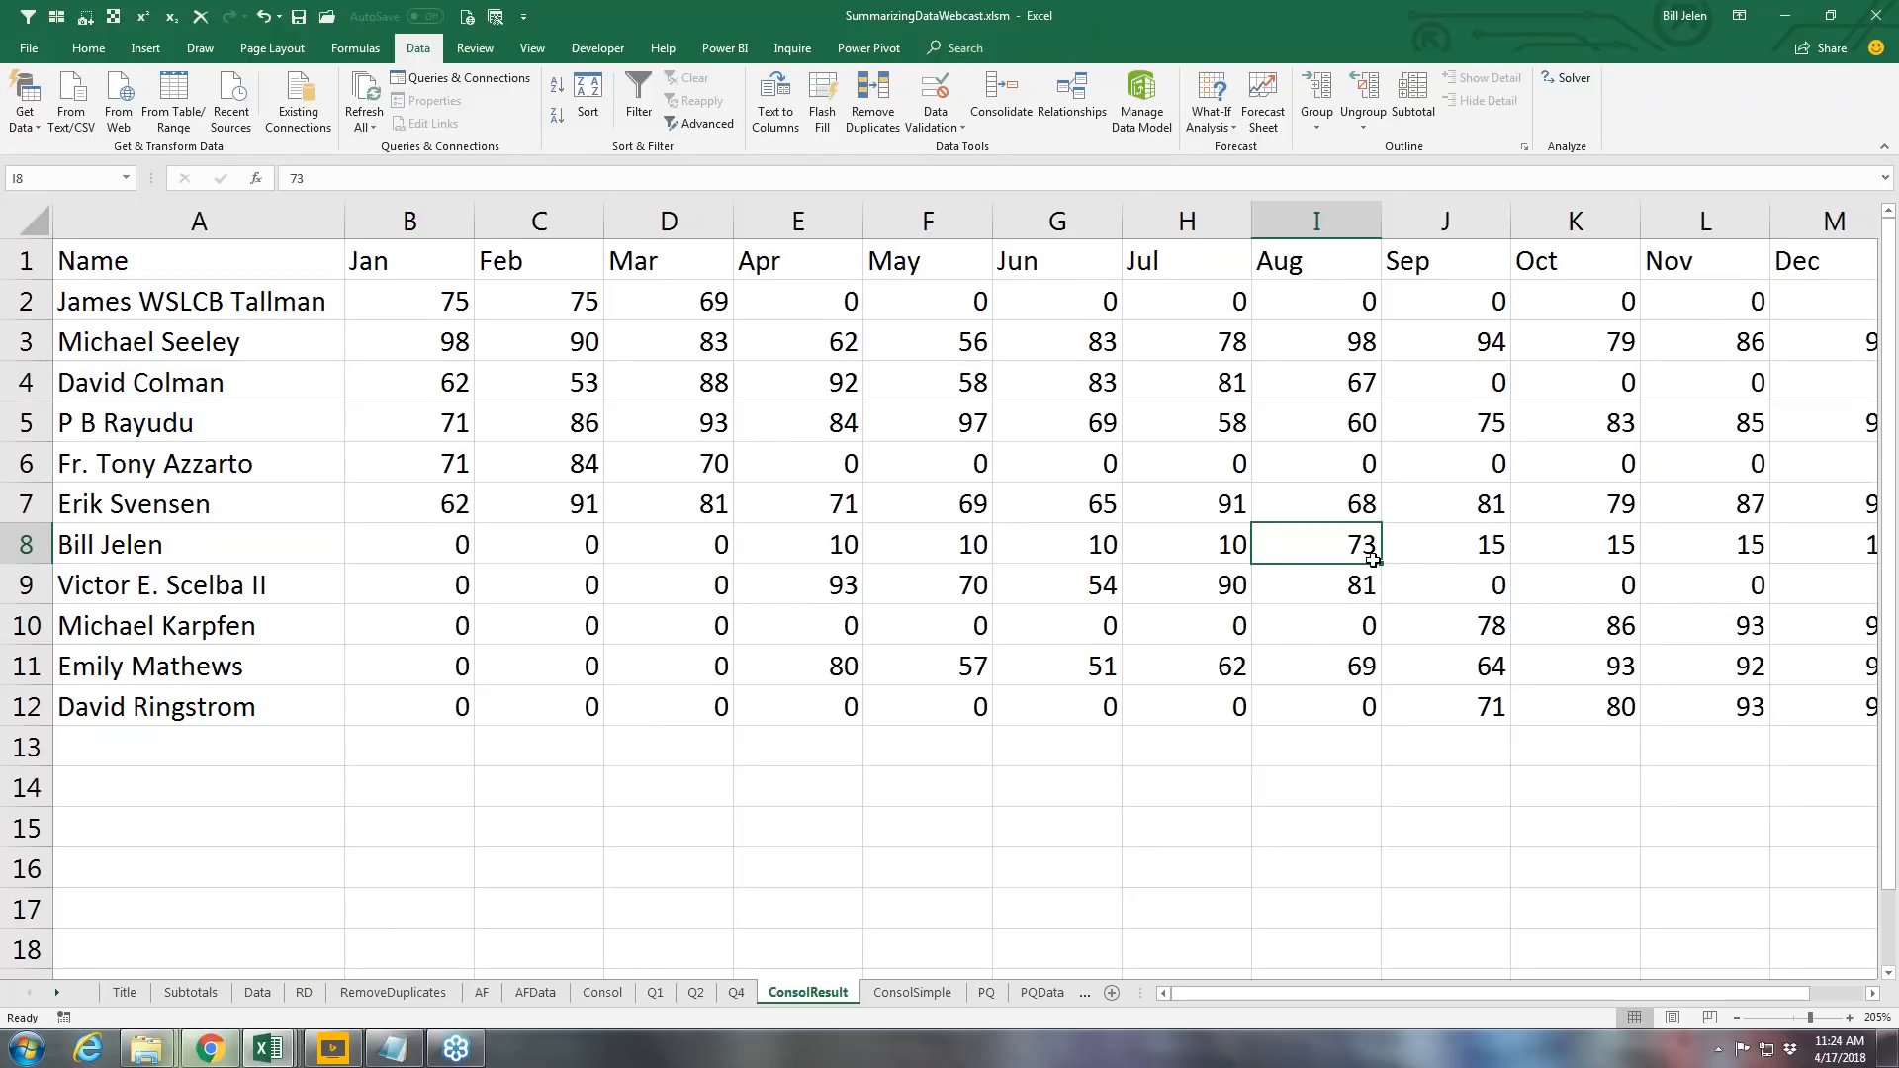
# Step: On the ConsolSimple sheet, review the block from Customer in D1 through the last Cost row and select J2 as the output cell
pyautogui.click(920, 999)
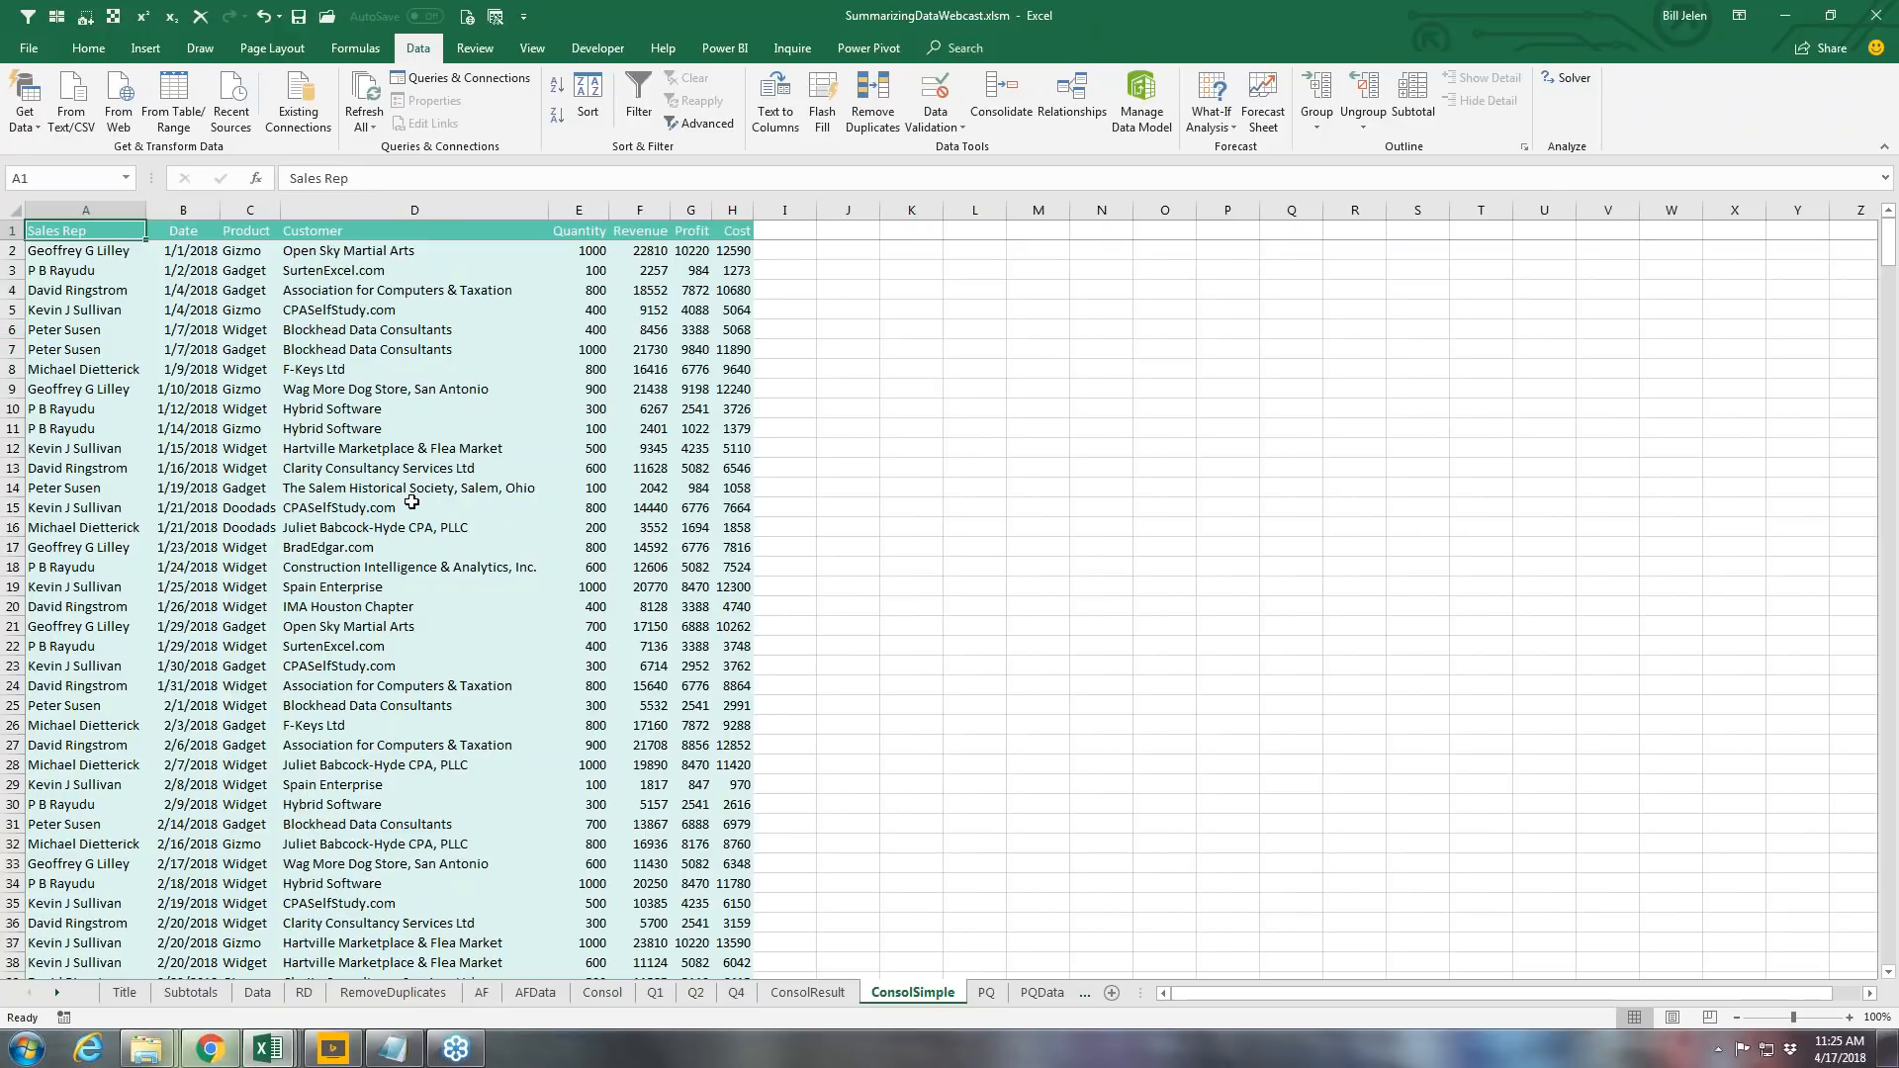
pyautogui.keyDown('ctrl'); pyautogui.scroll(3, 411, 501); pyautogui.keyUp('ctrl')
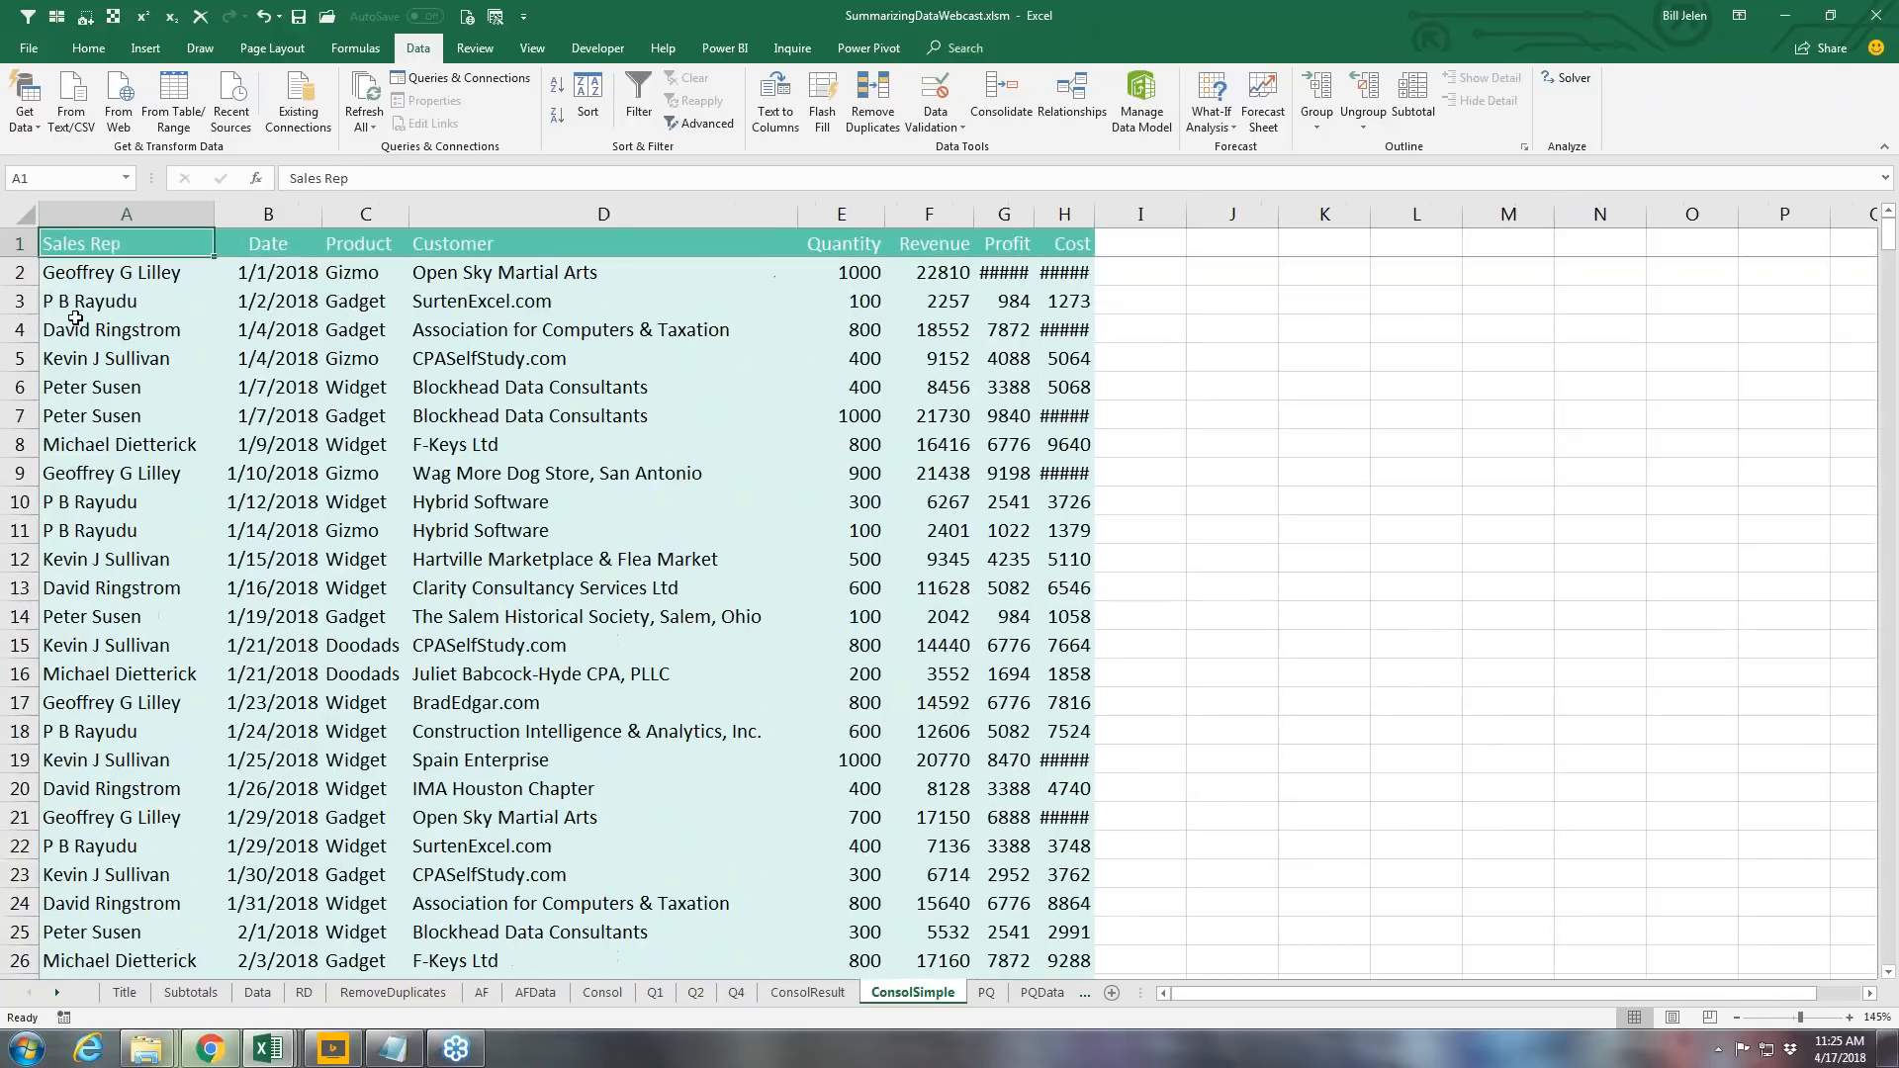
pyautogui.click(499, 241)
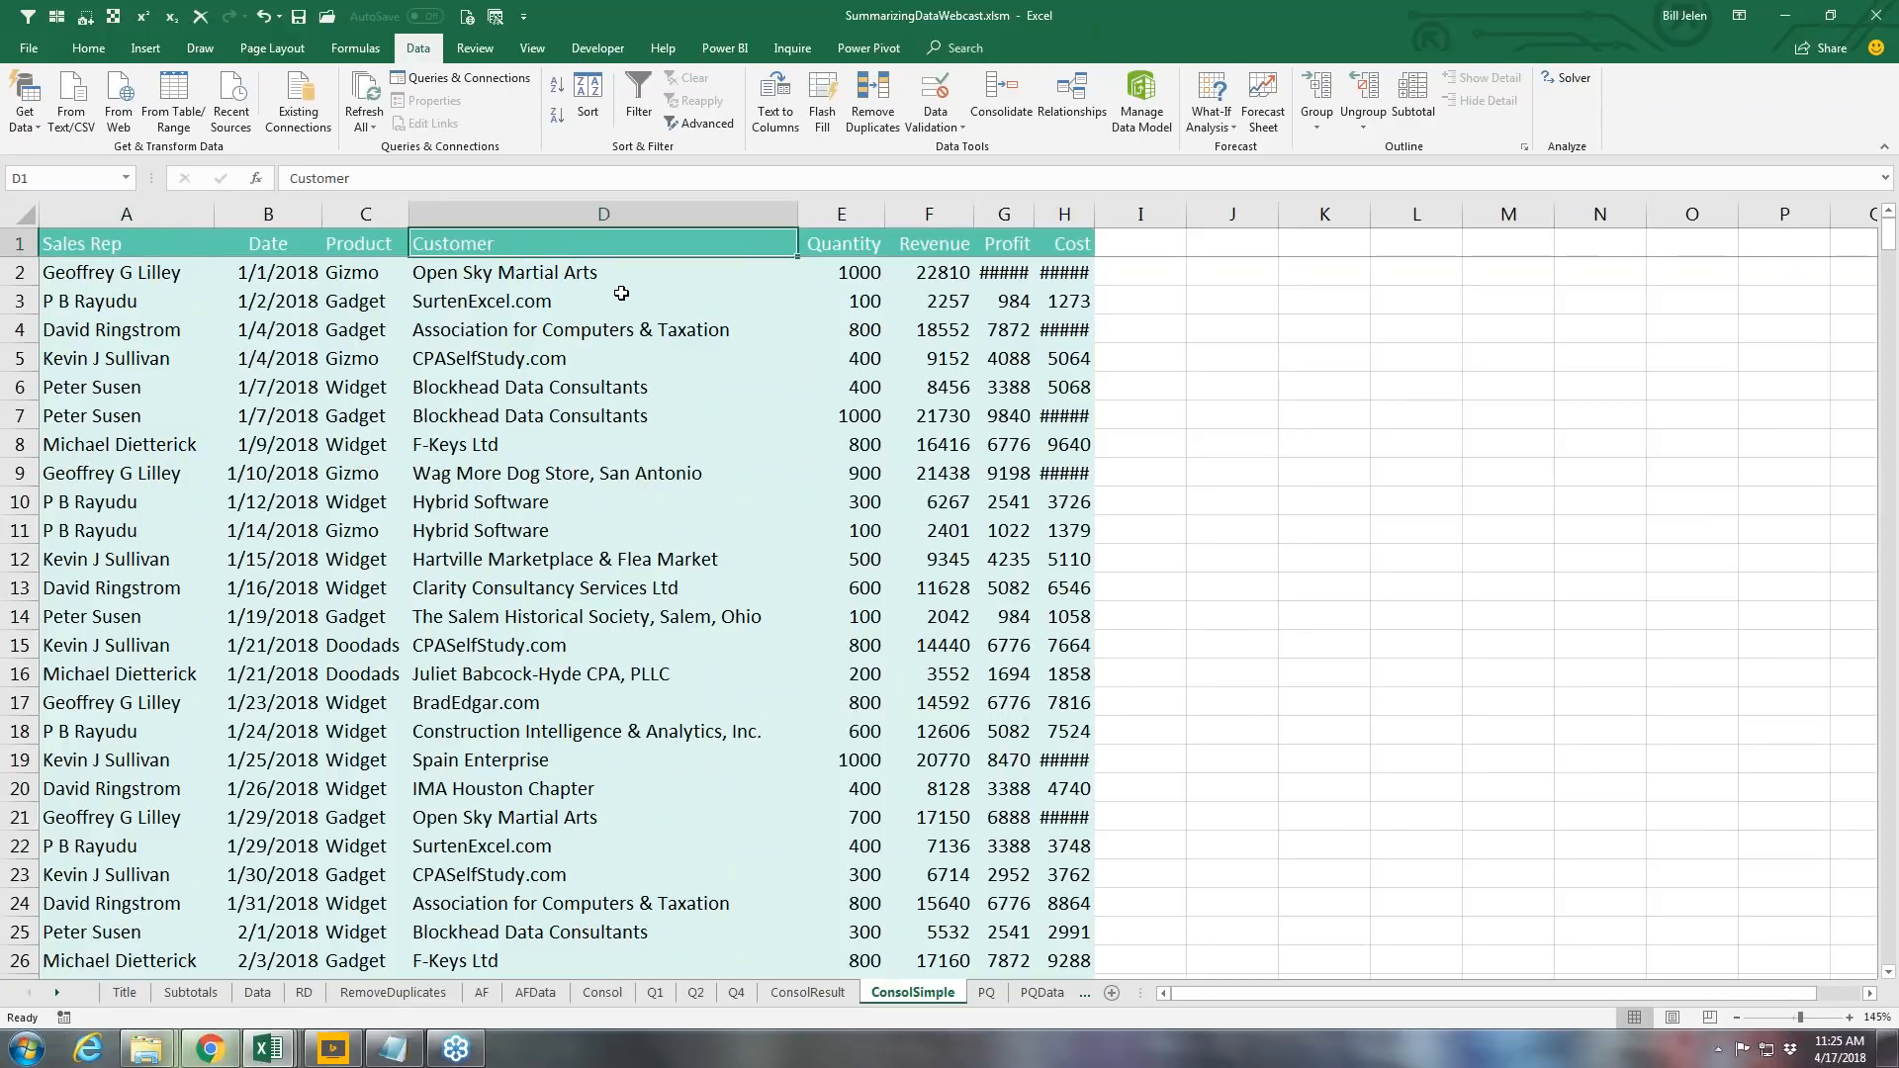
pyautogui.hotkey('ctrl', 'shift', 'End')
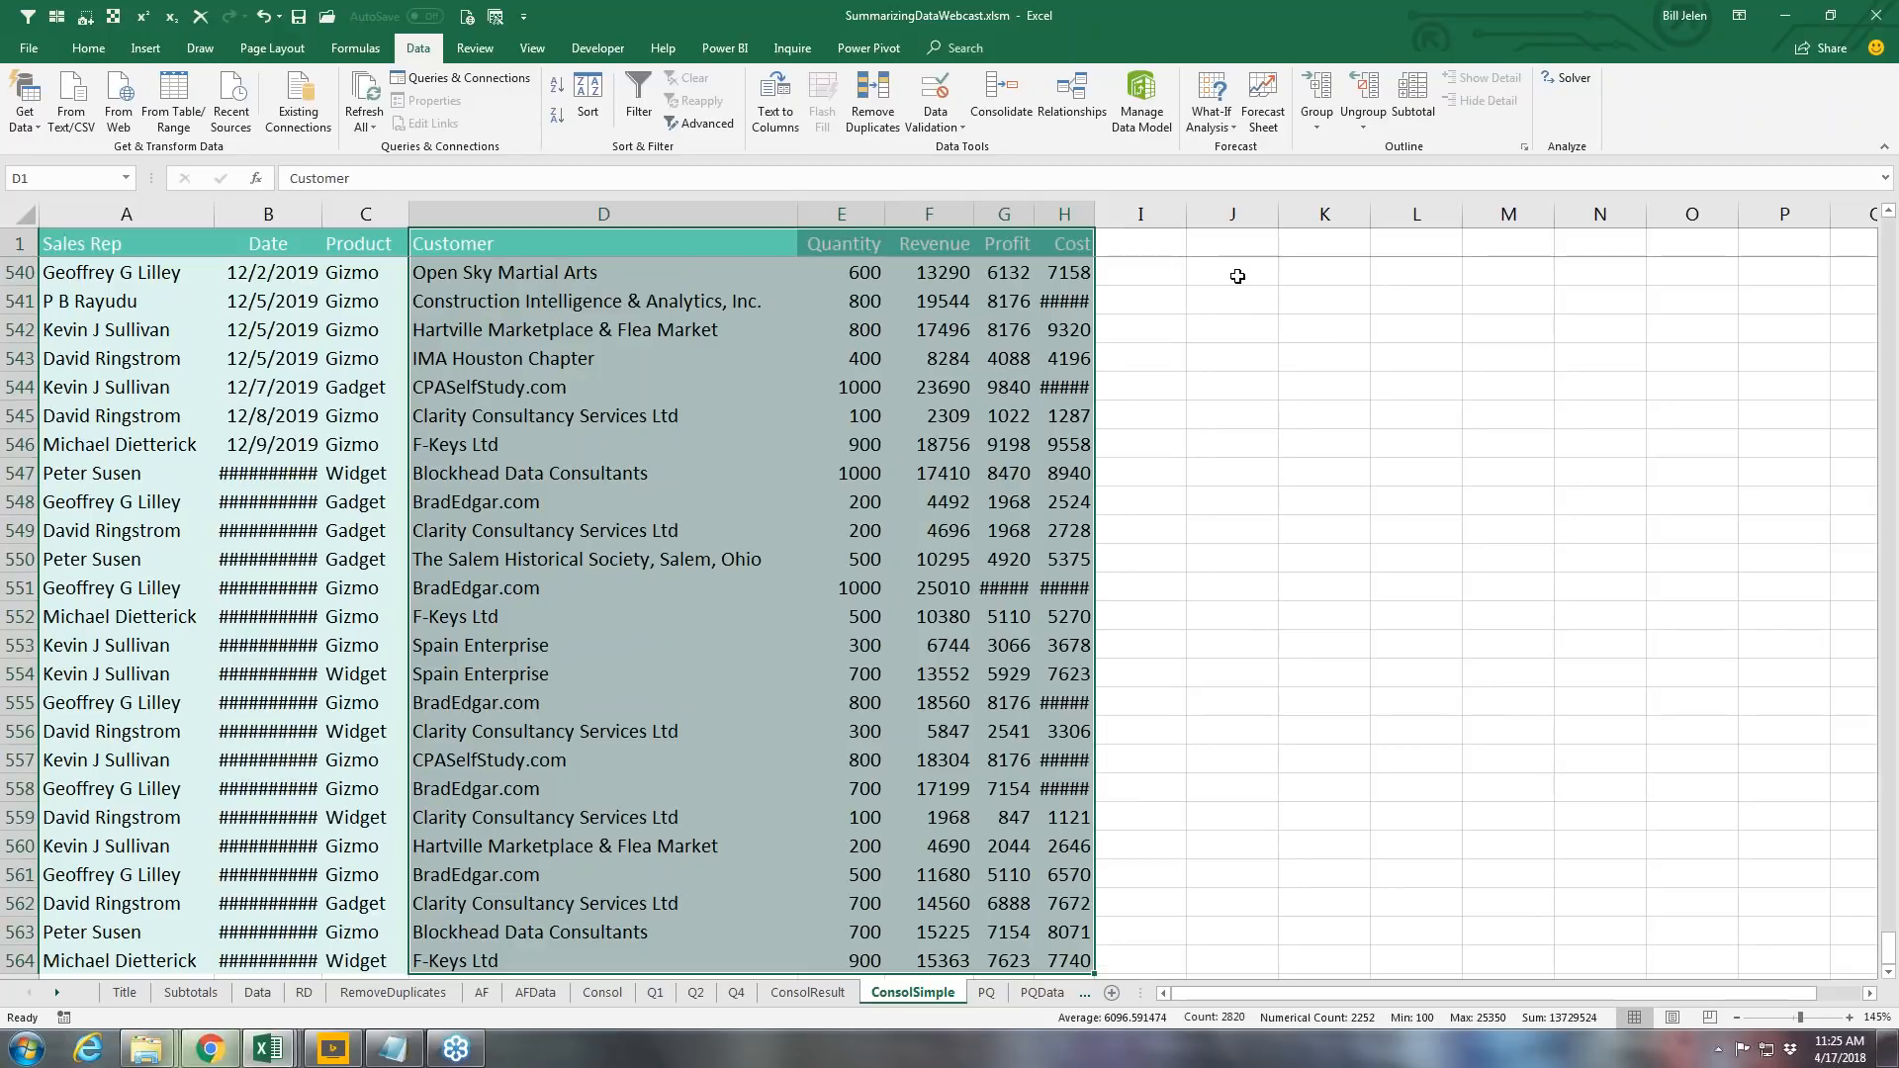
pyautogui.click(1221, 245)
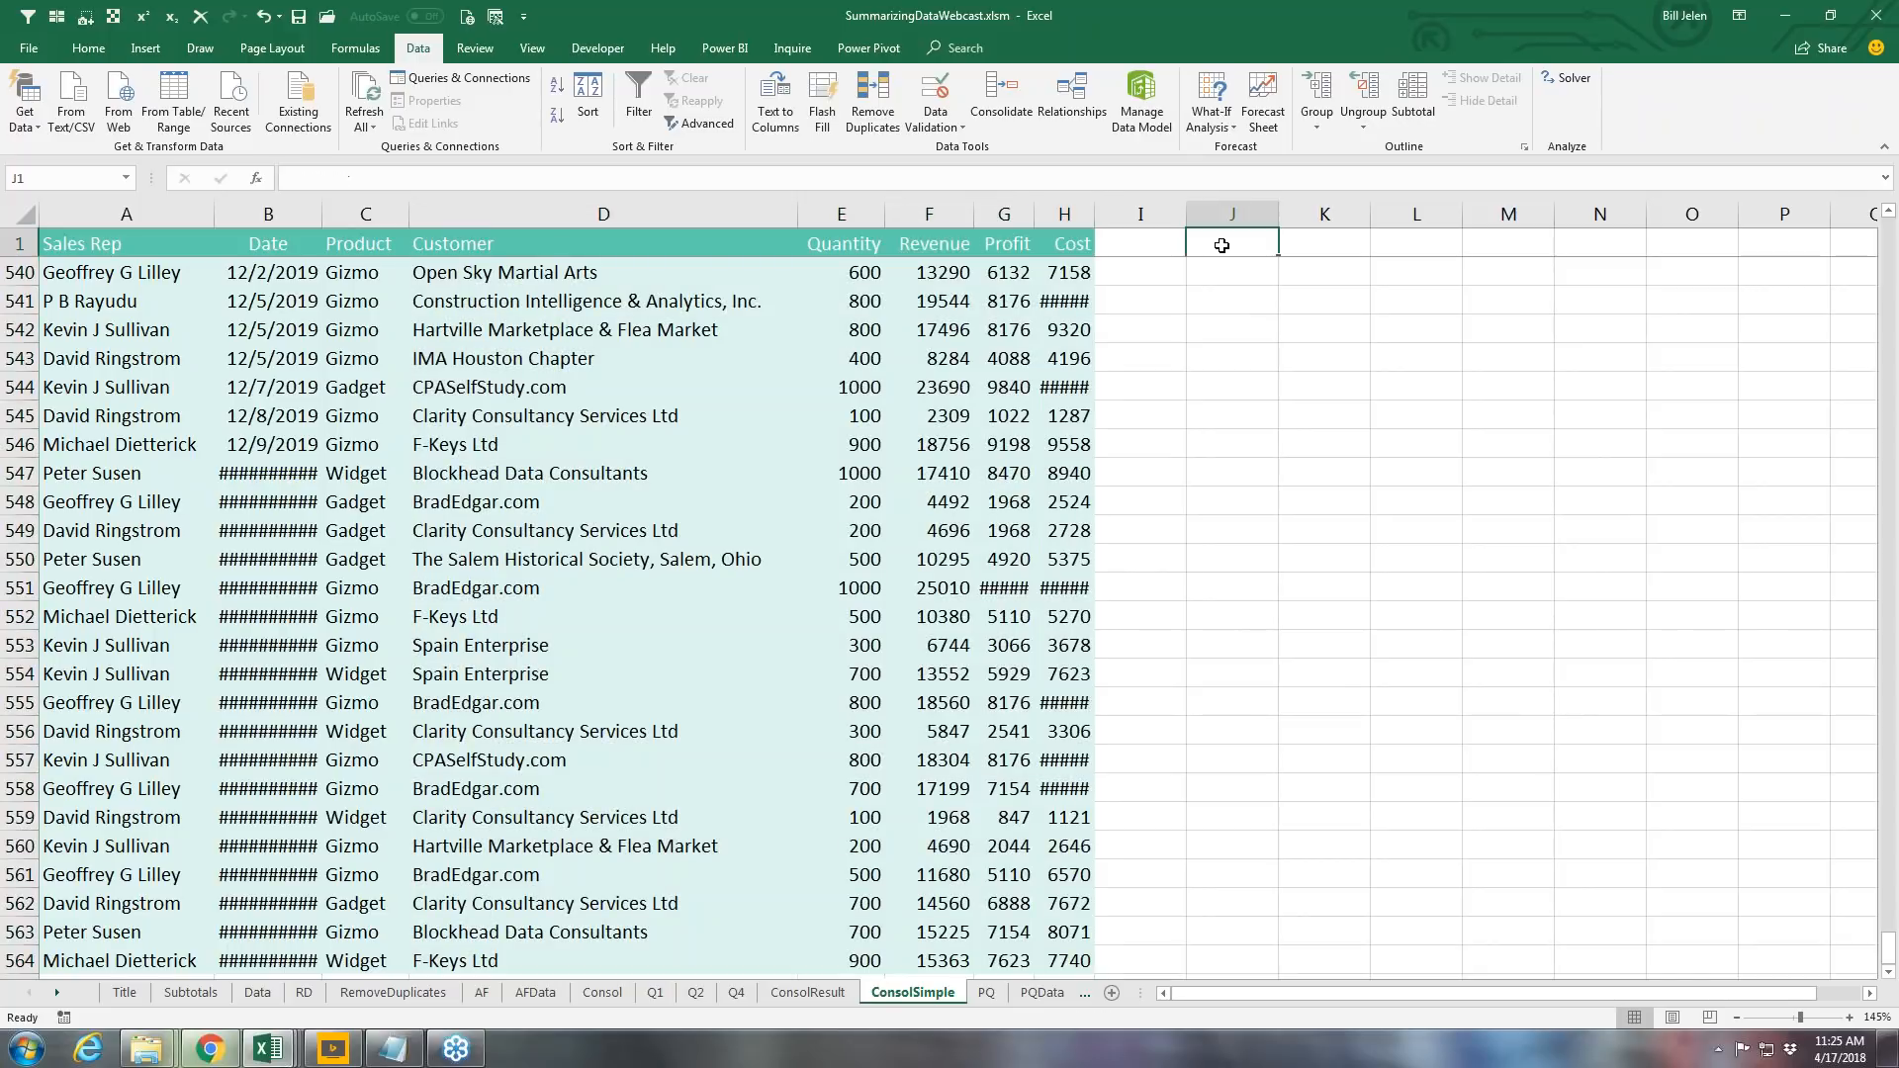
pyautogui.press('Down')
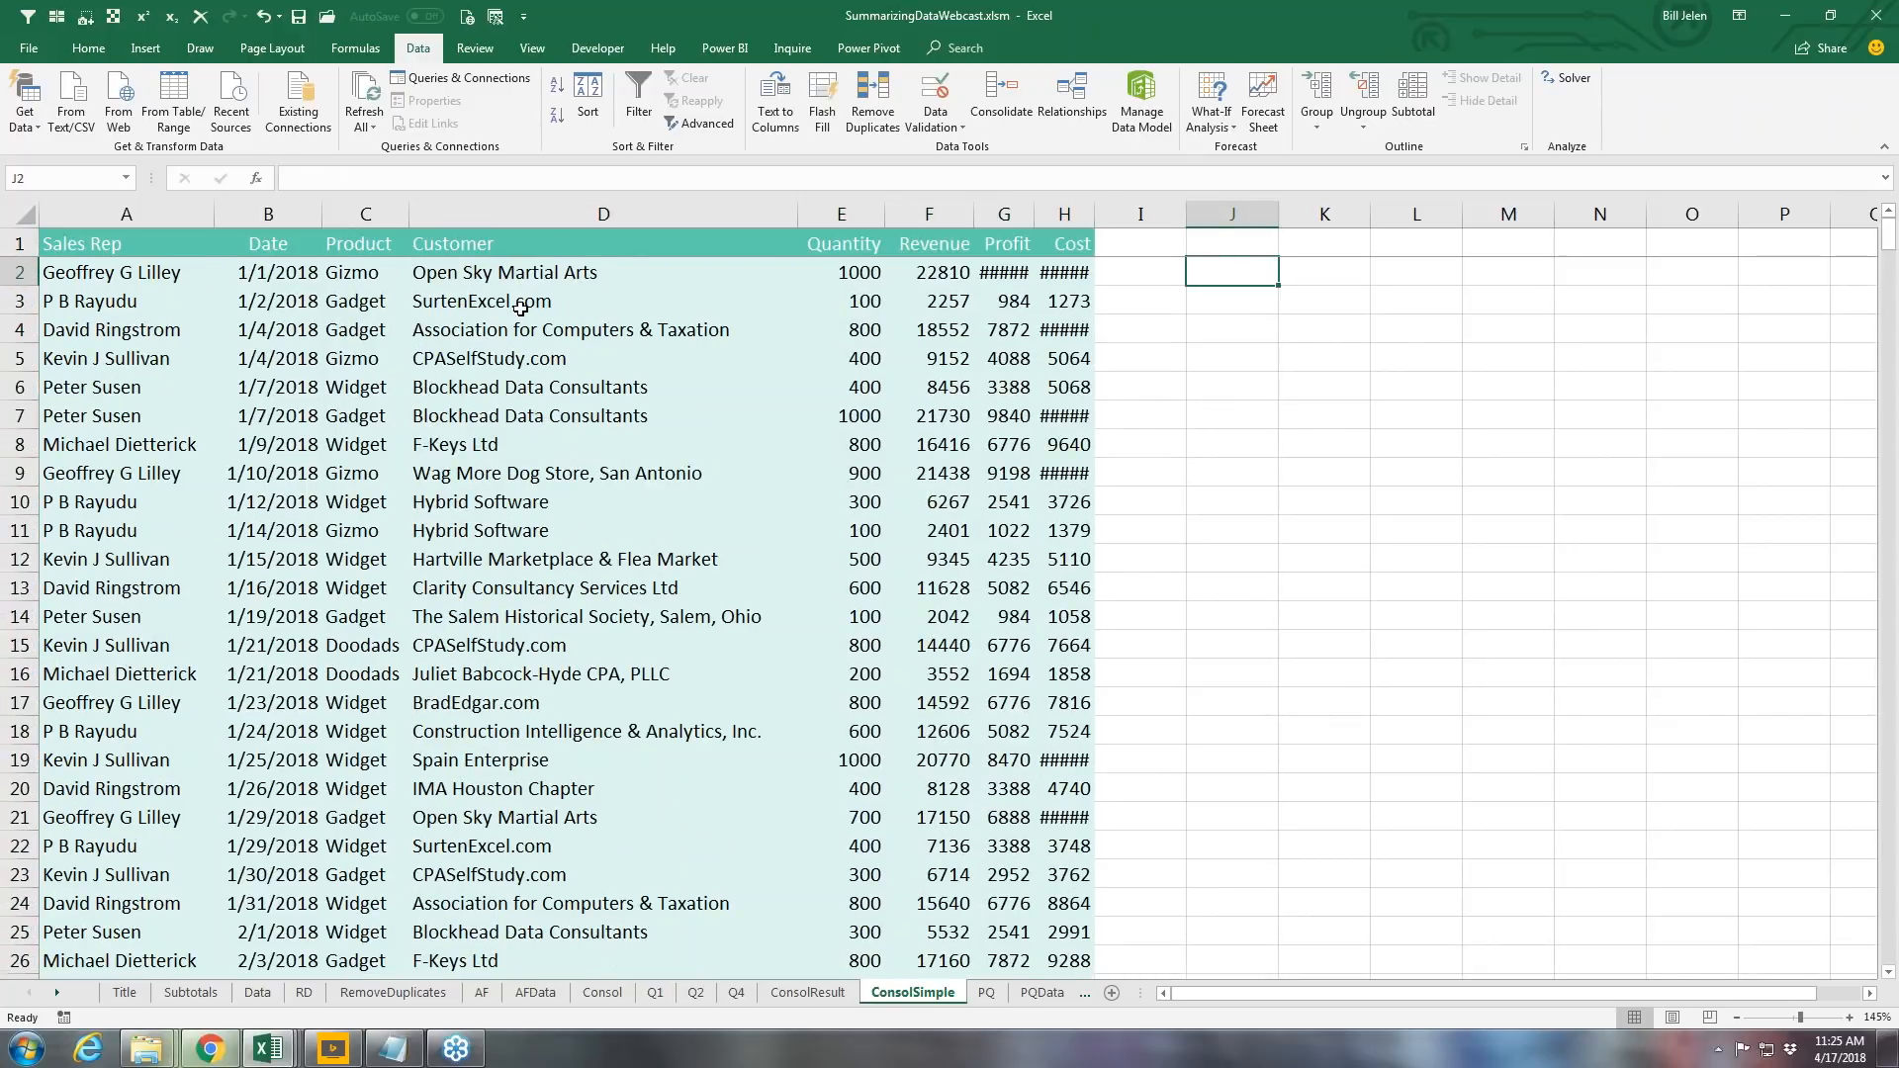
# Step: Start a consolidation at J2 and delete the stored Podcast2190.xlsm reference, keeping the dialog clear of the data headings
pyautogui.click(994, 94)
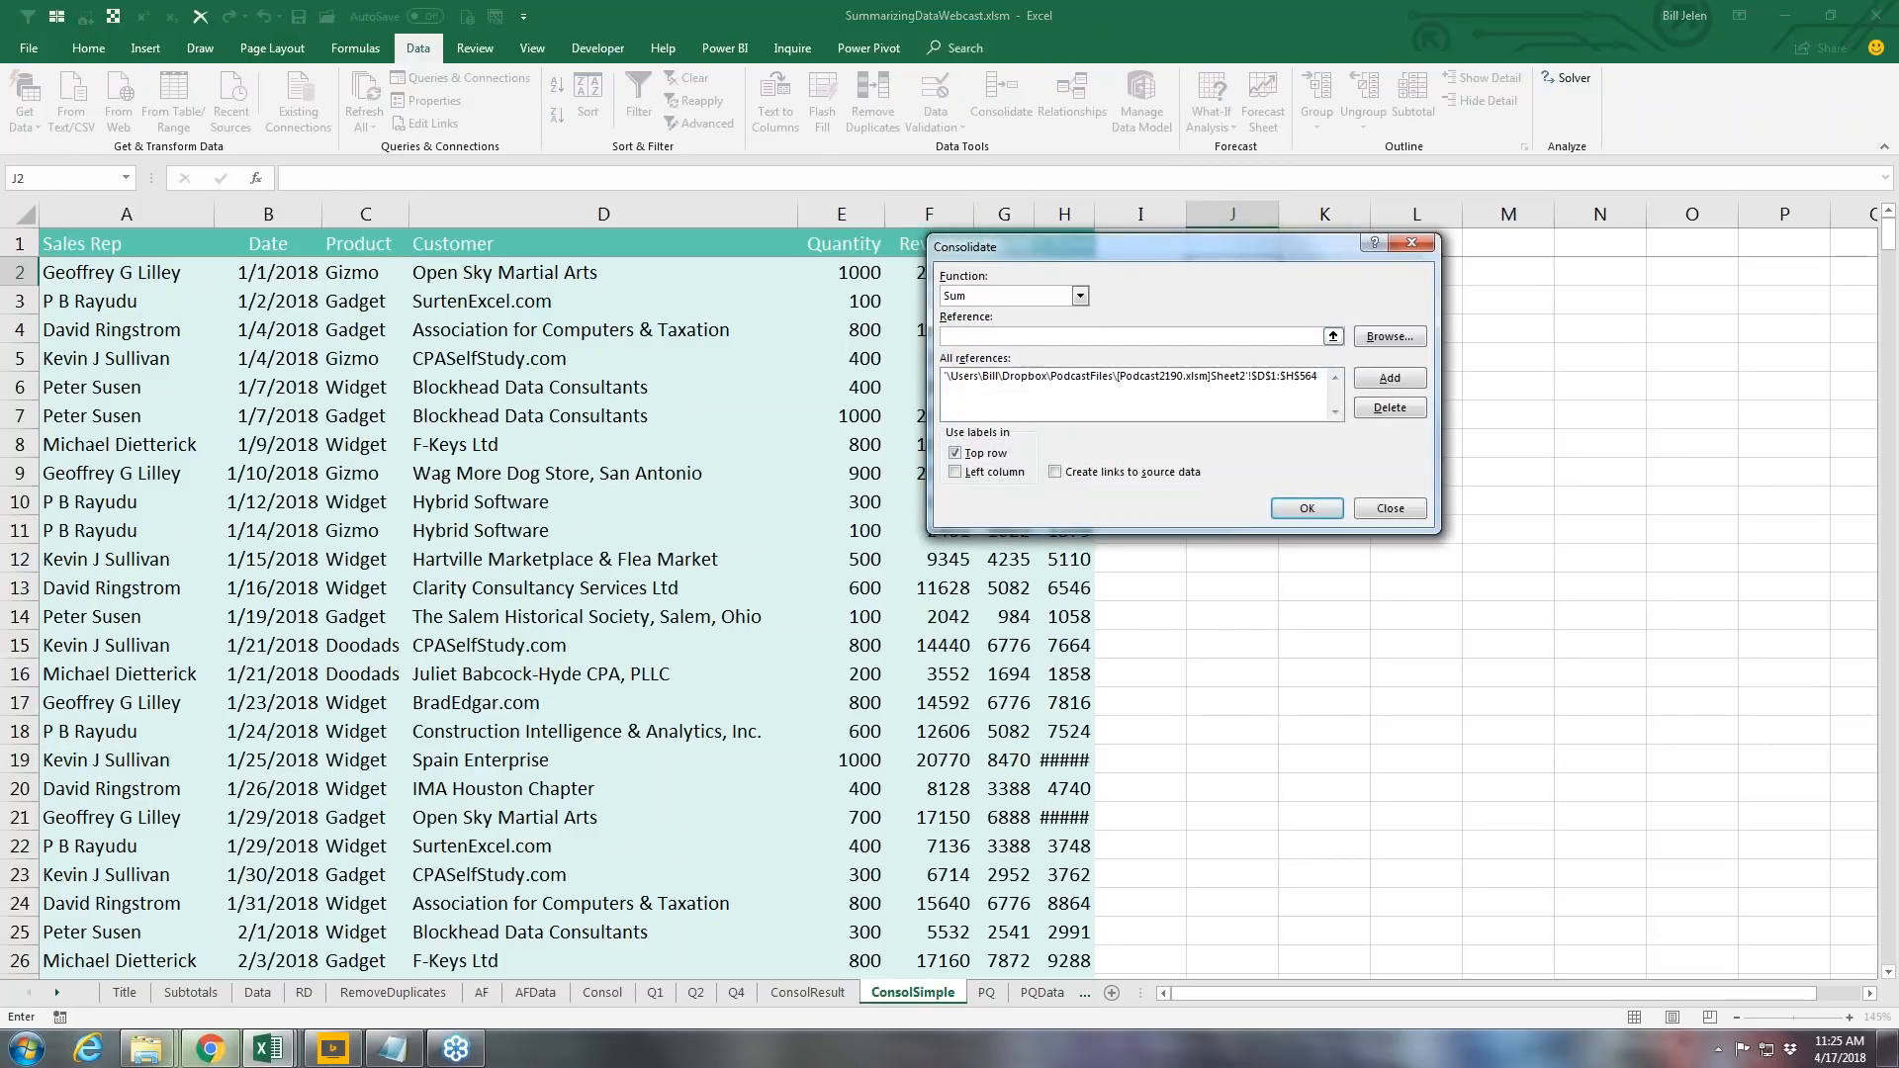
pyautogui.click(1088, 377)
pyautogui.click(1389, 408)
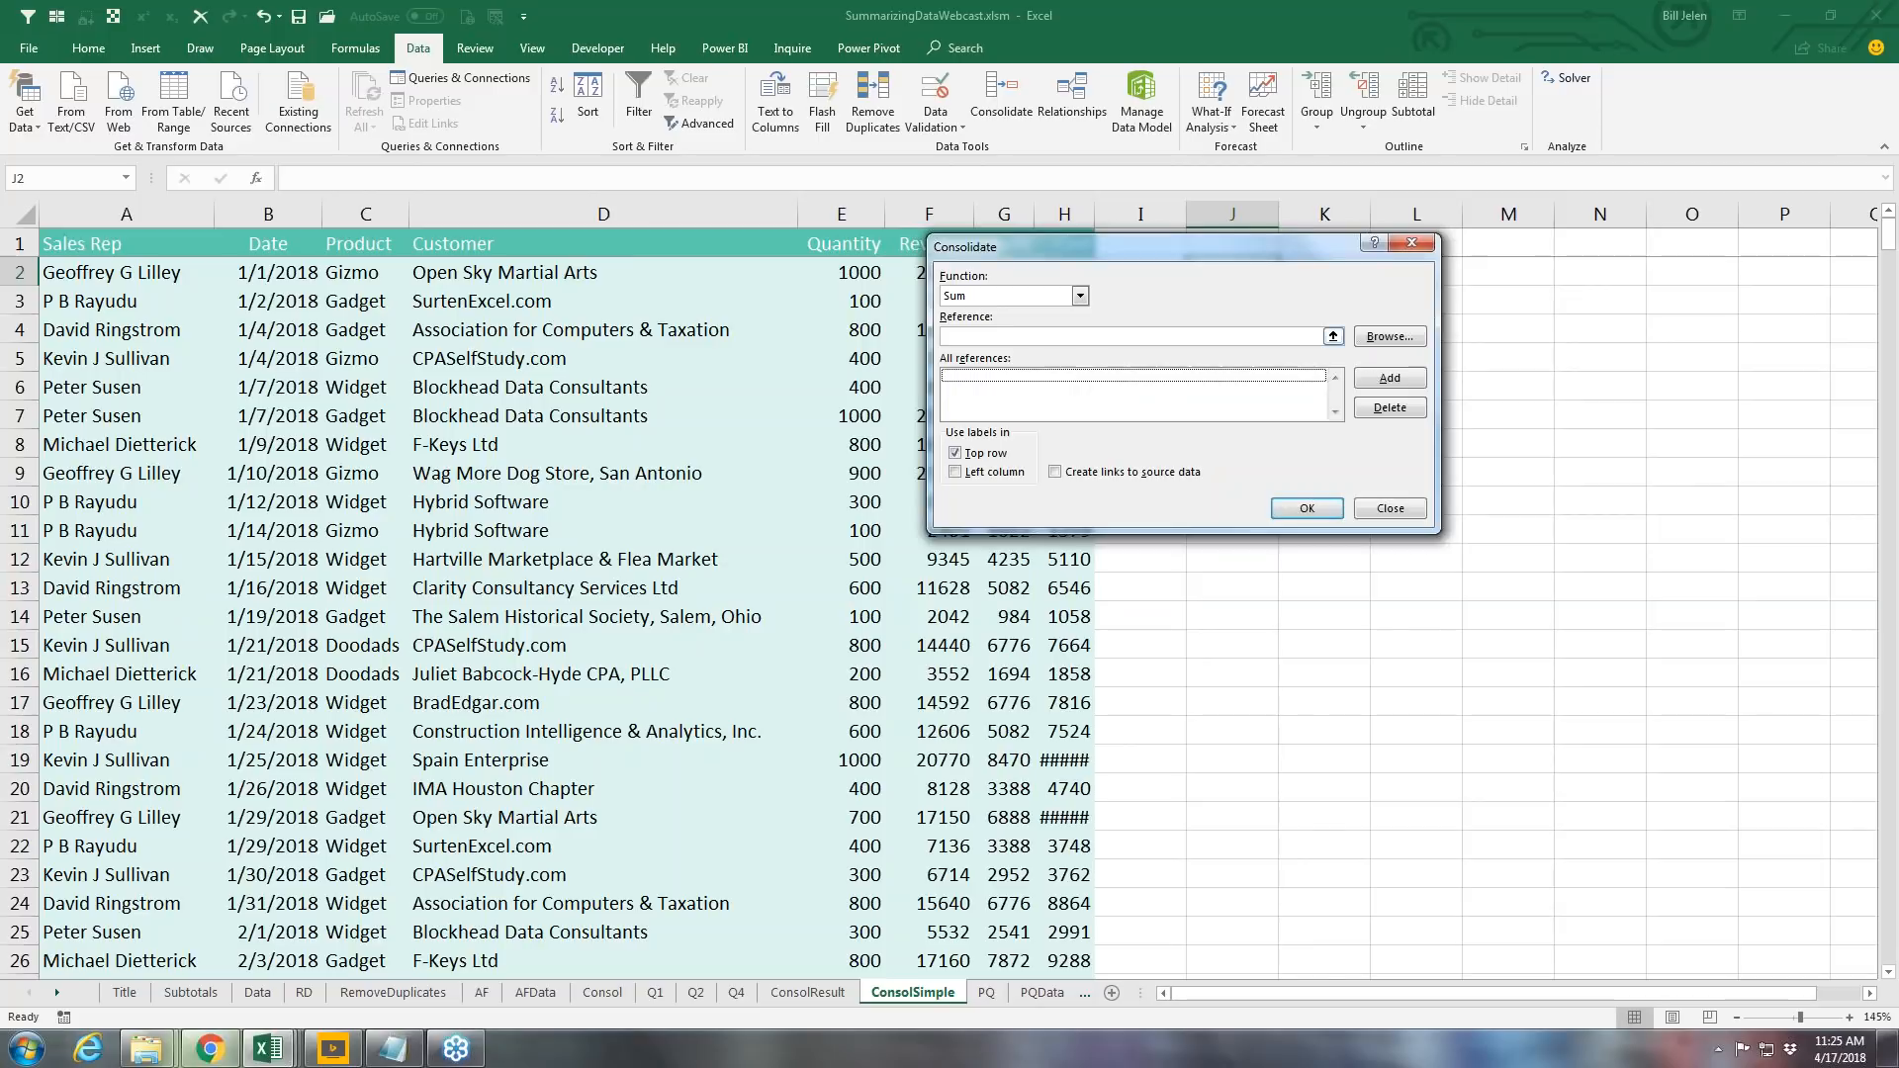
pyautogui.moveTo(1116, 247); pyautogui.dragTo(938, 441)
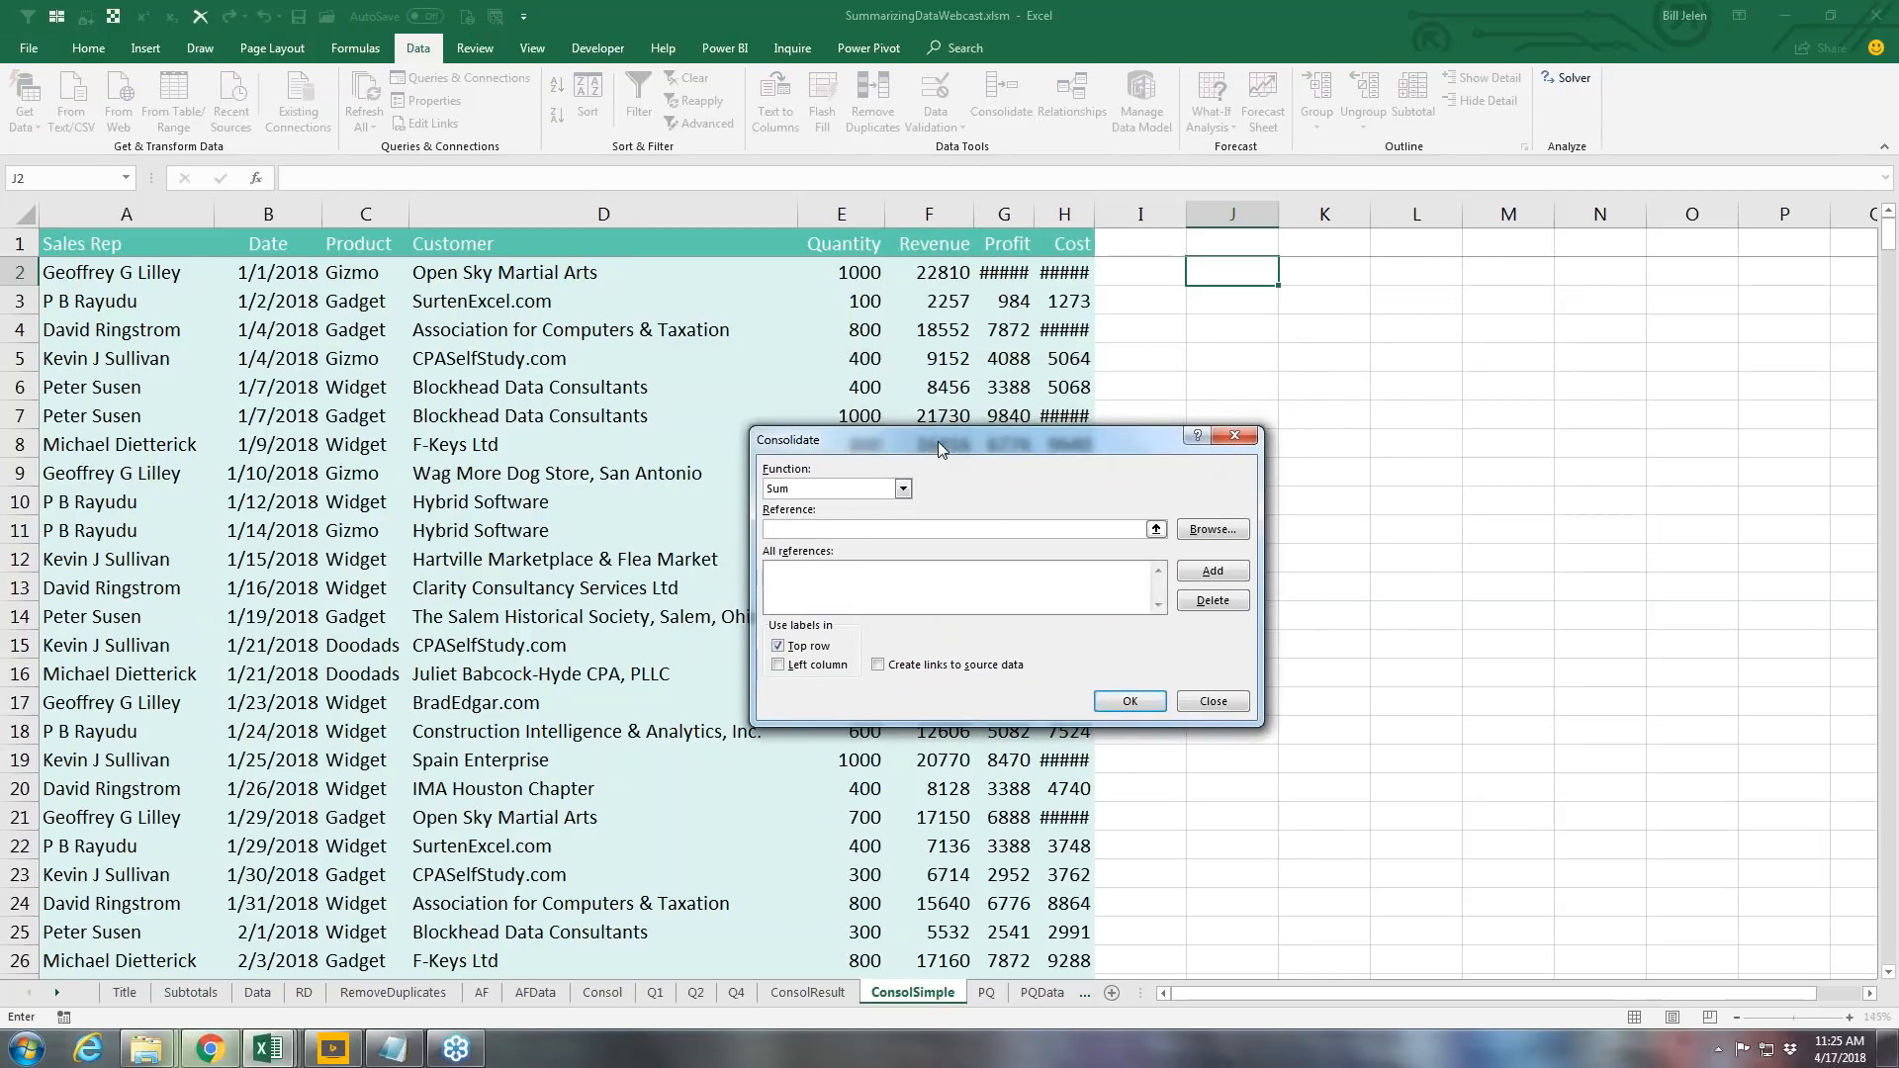
# Step: Consolidate D1:H564 with the Sum function, using labels from both the top row and the left column
pyautogui.click(569, 242)
pyautogui.write(':$D$564')
pyautogui.hotkey('ctrl', 'shift', 'Right')
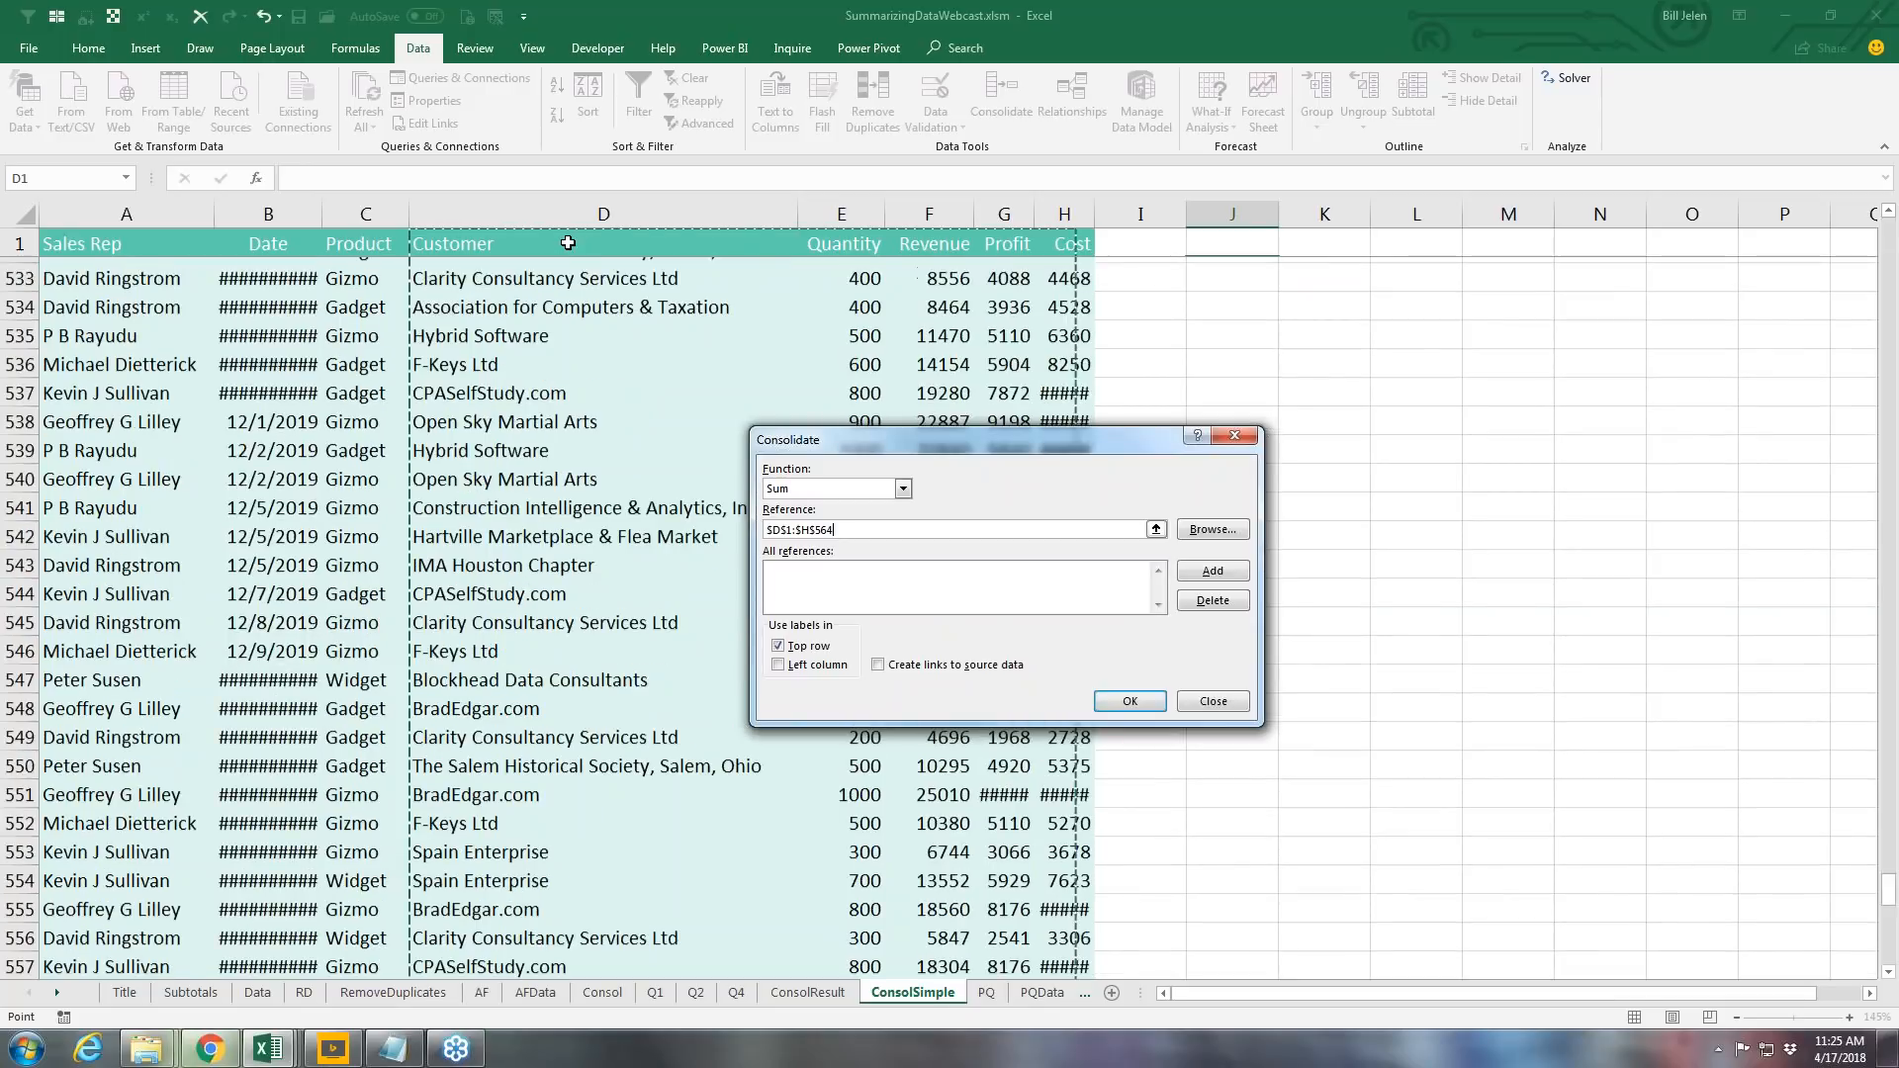
pyautogui.click(788, 664)
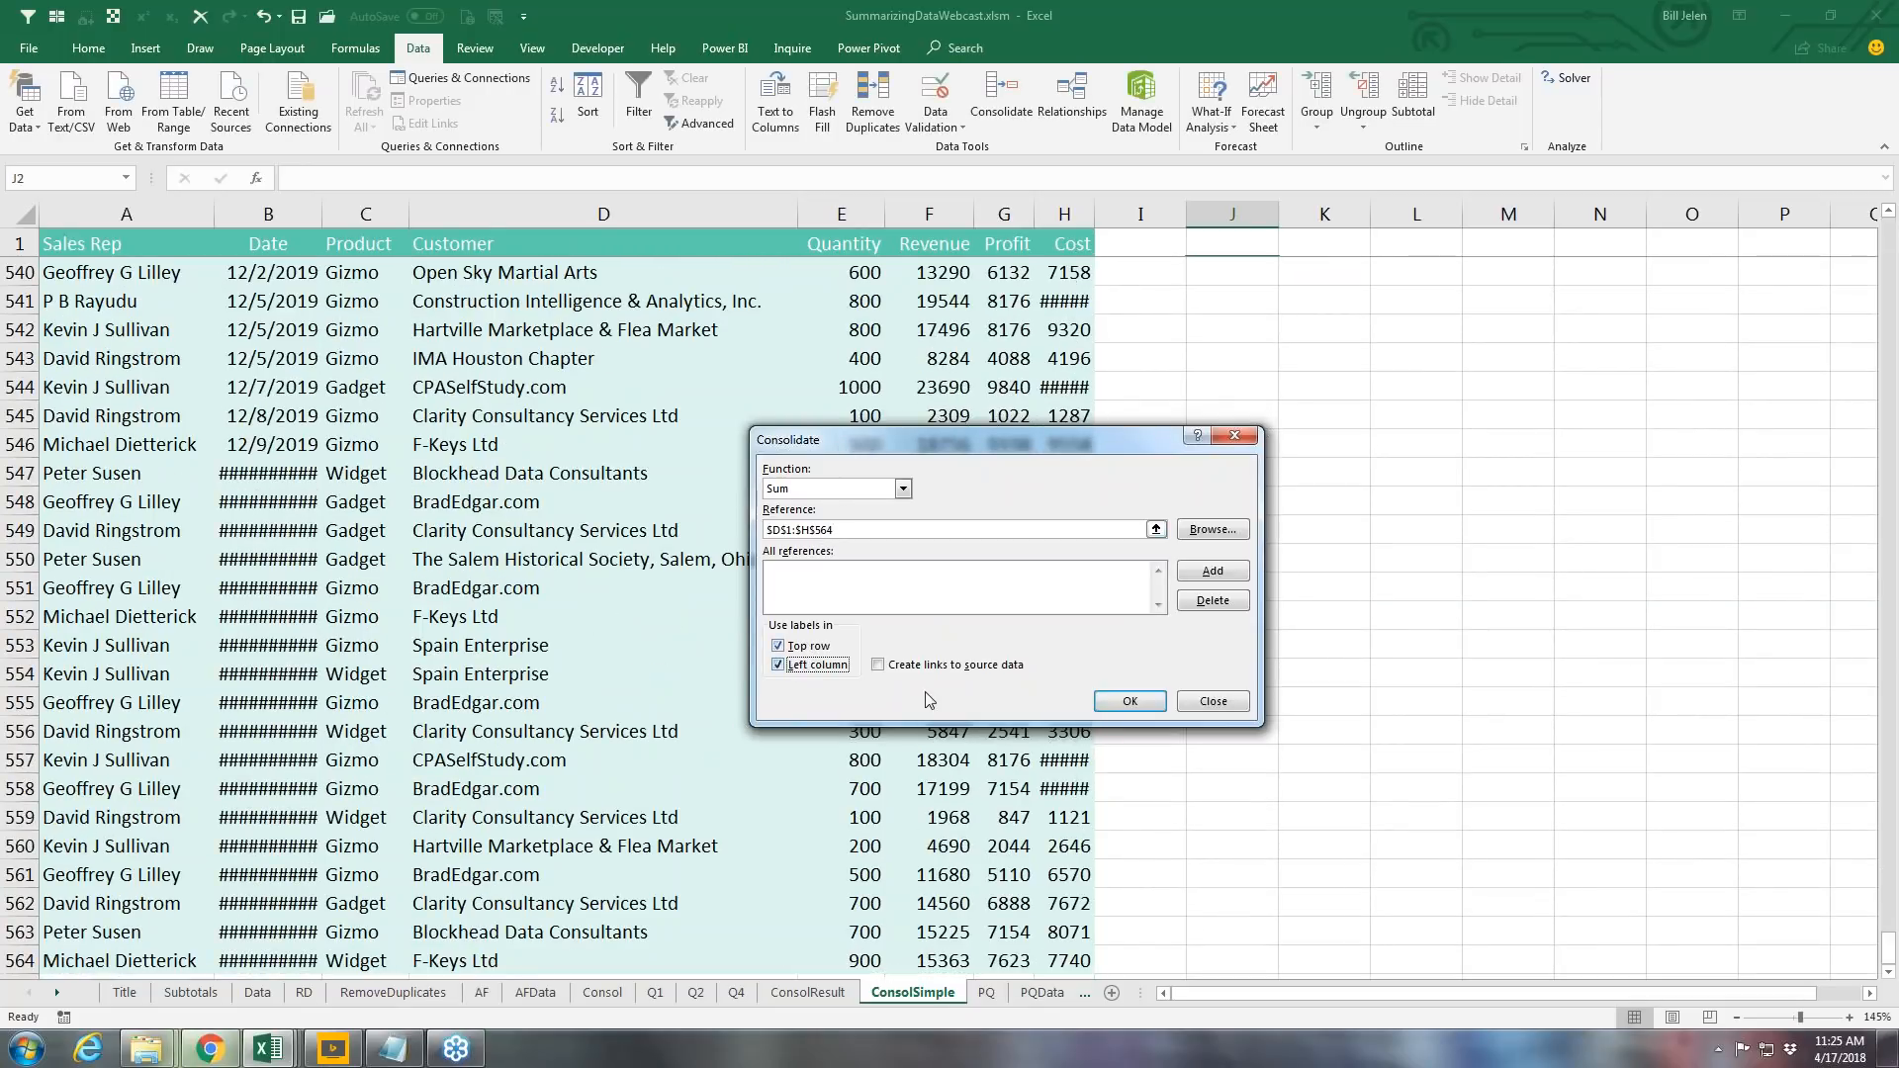
pyautogui.click(1130, 702)
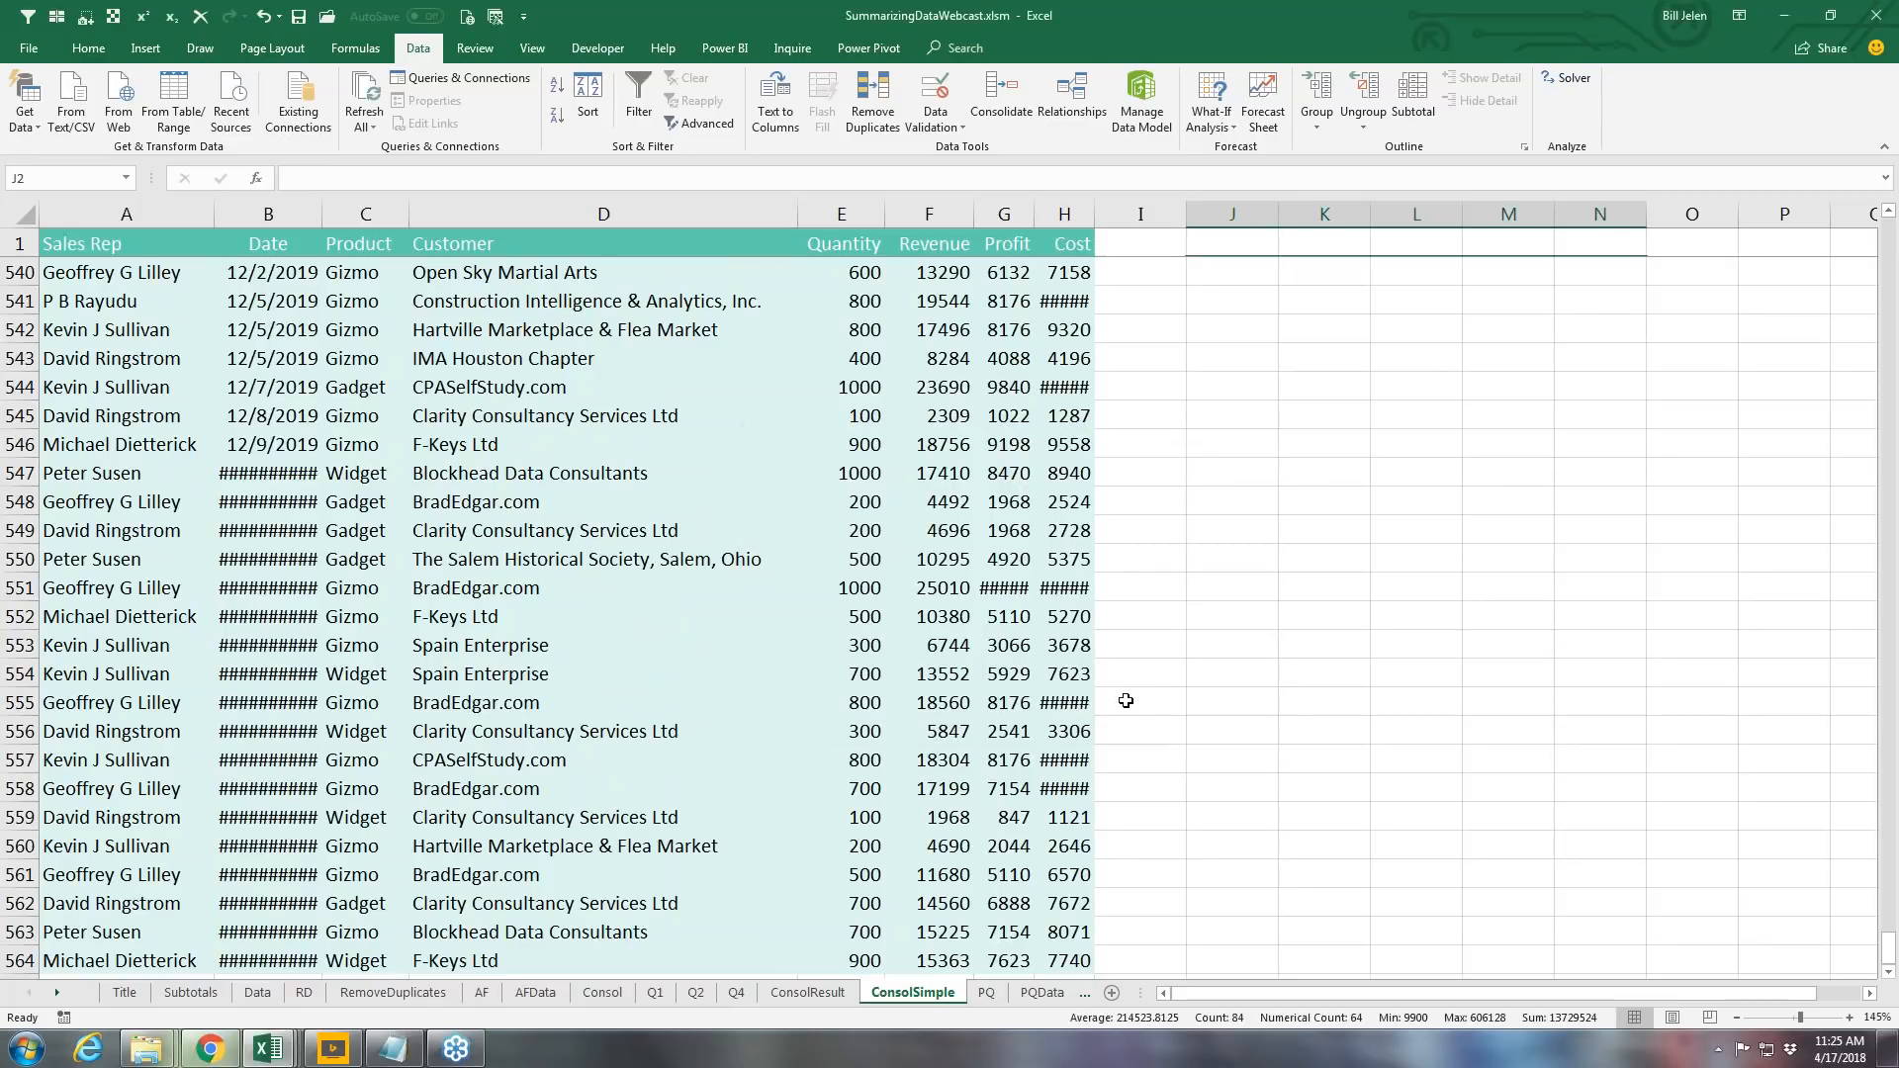
# Step: Return to the start of the consolidated table and autofit column J to the customer names
pyautogui.scroll(1, 1154, 551)
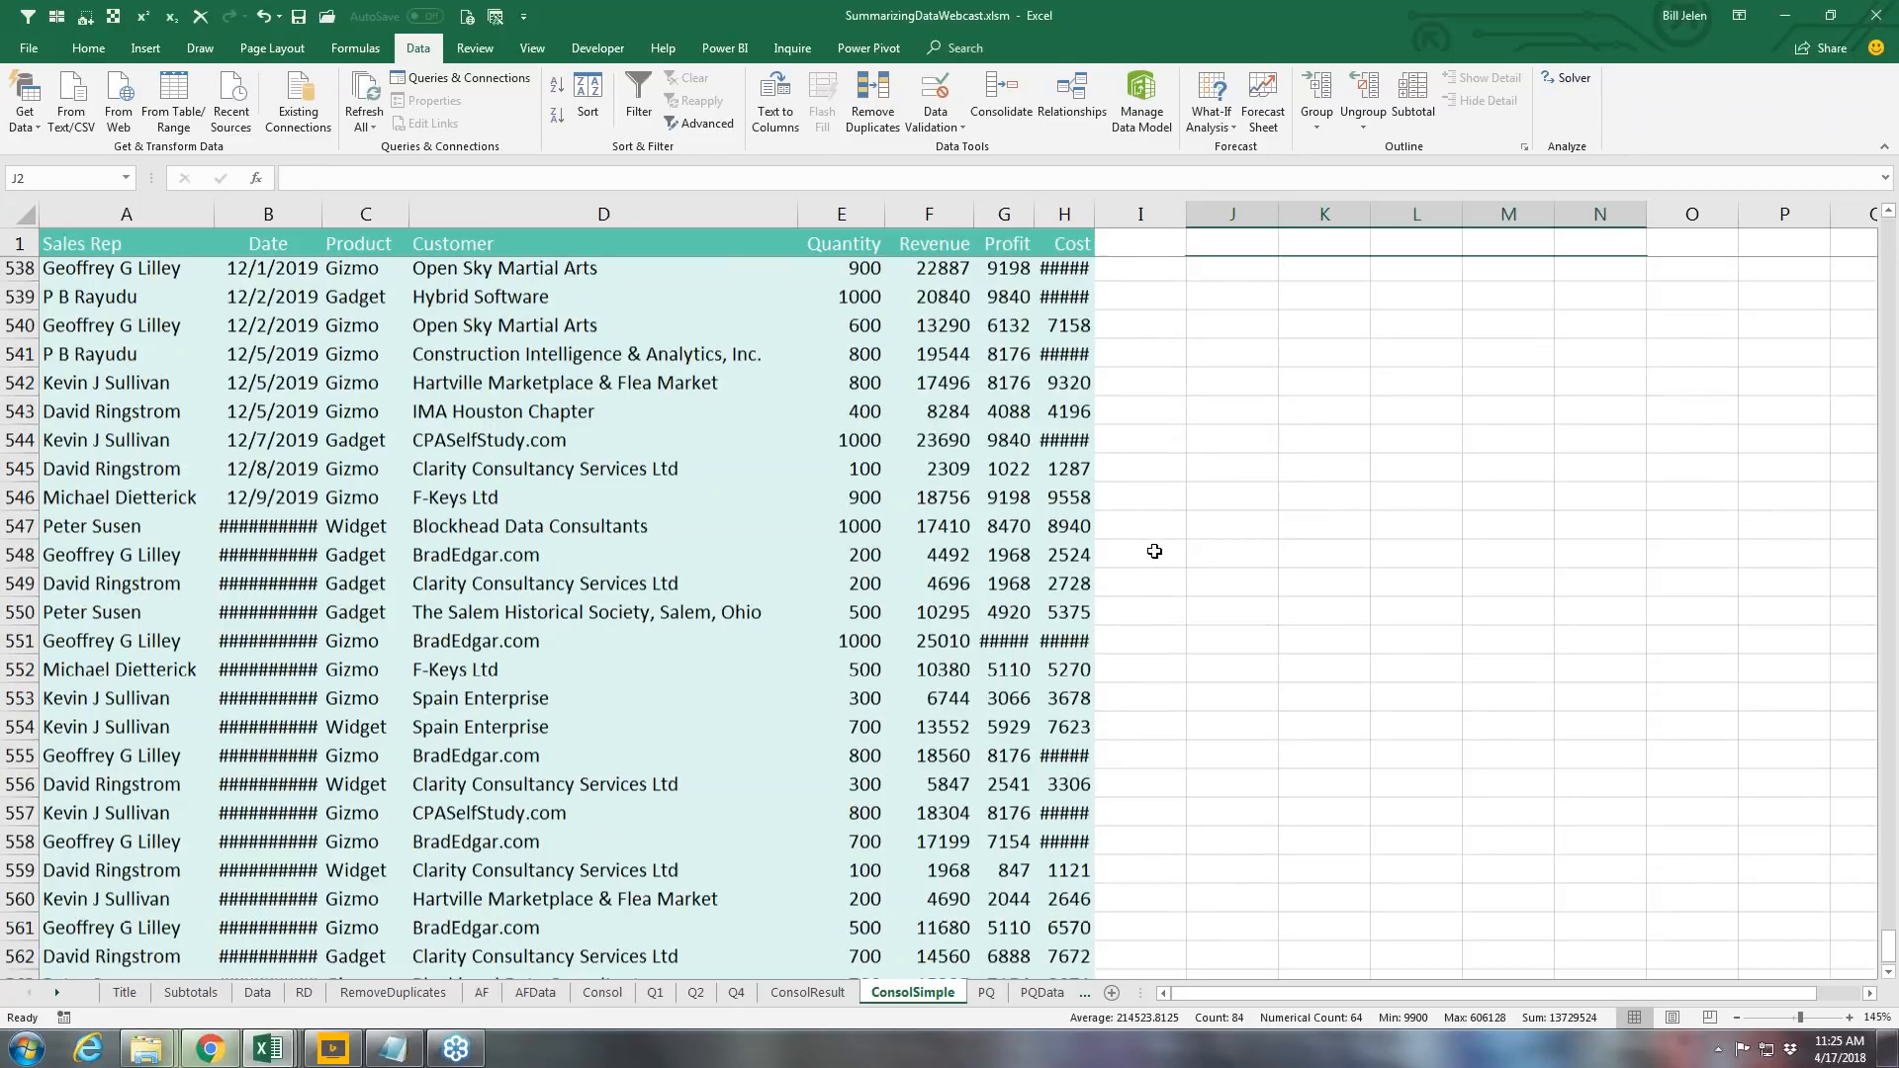
pyautogui.scroll(7, 1154, 551)
pyautogui.scroll(7, 1154, 551)
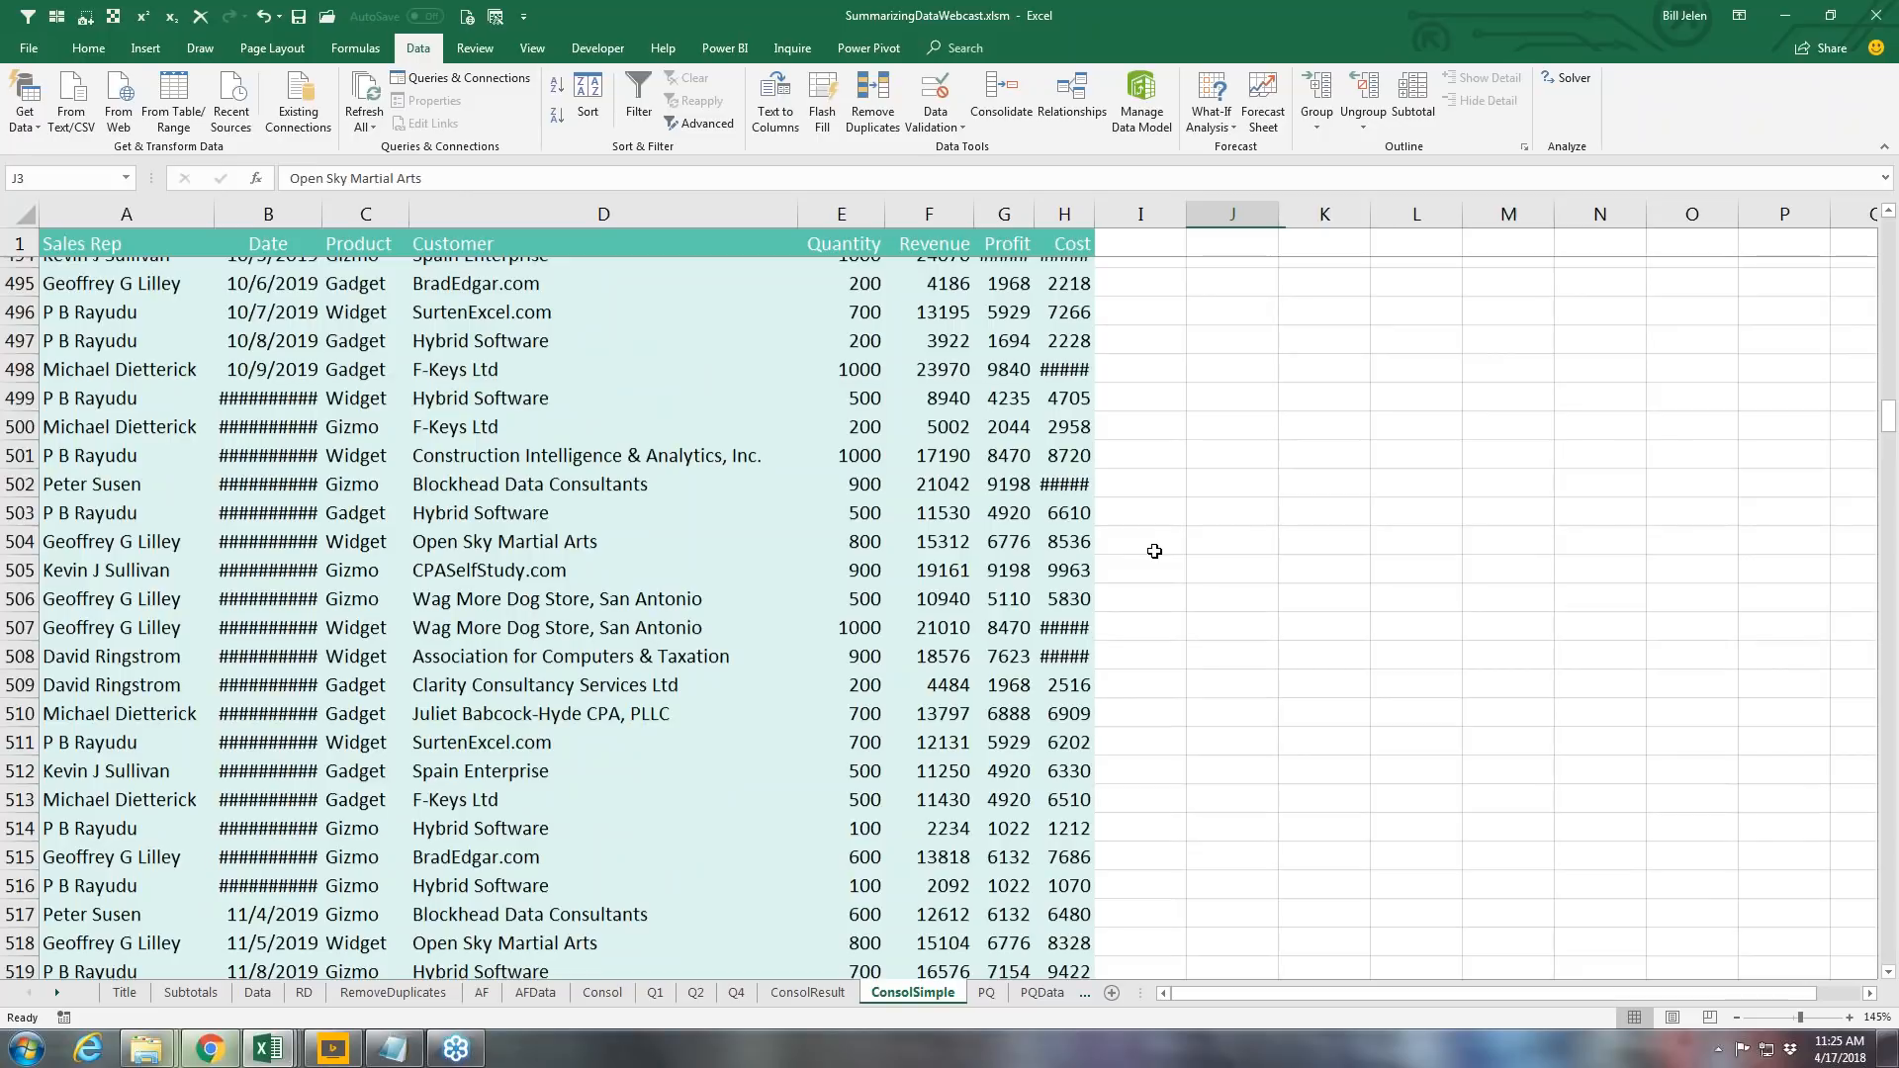
pyautogui.hotkey('ctrl', 'BackSpace')
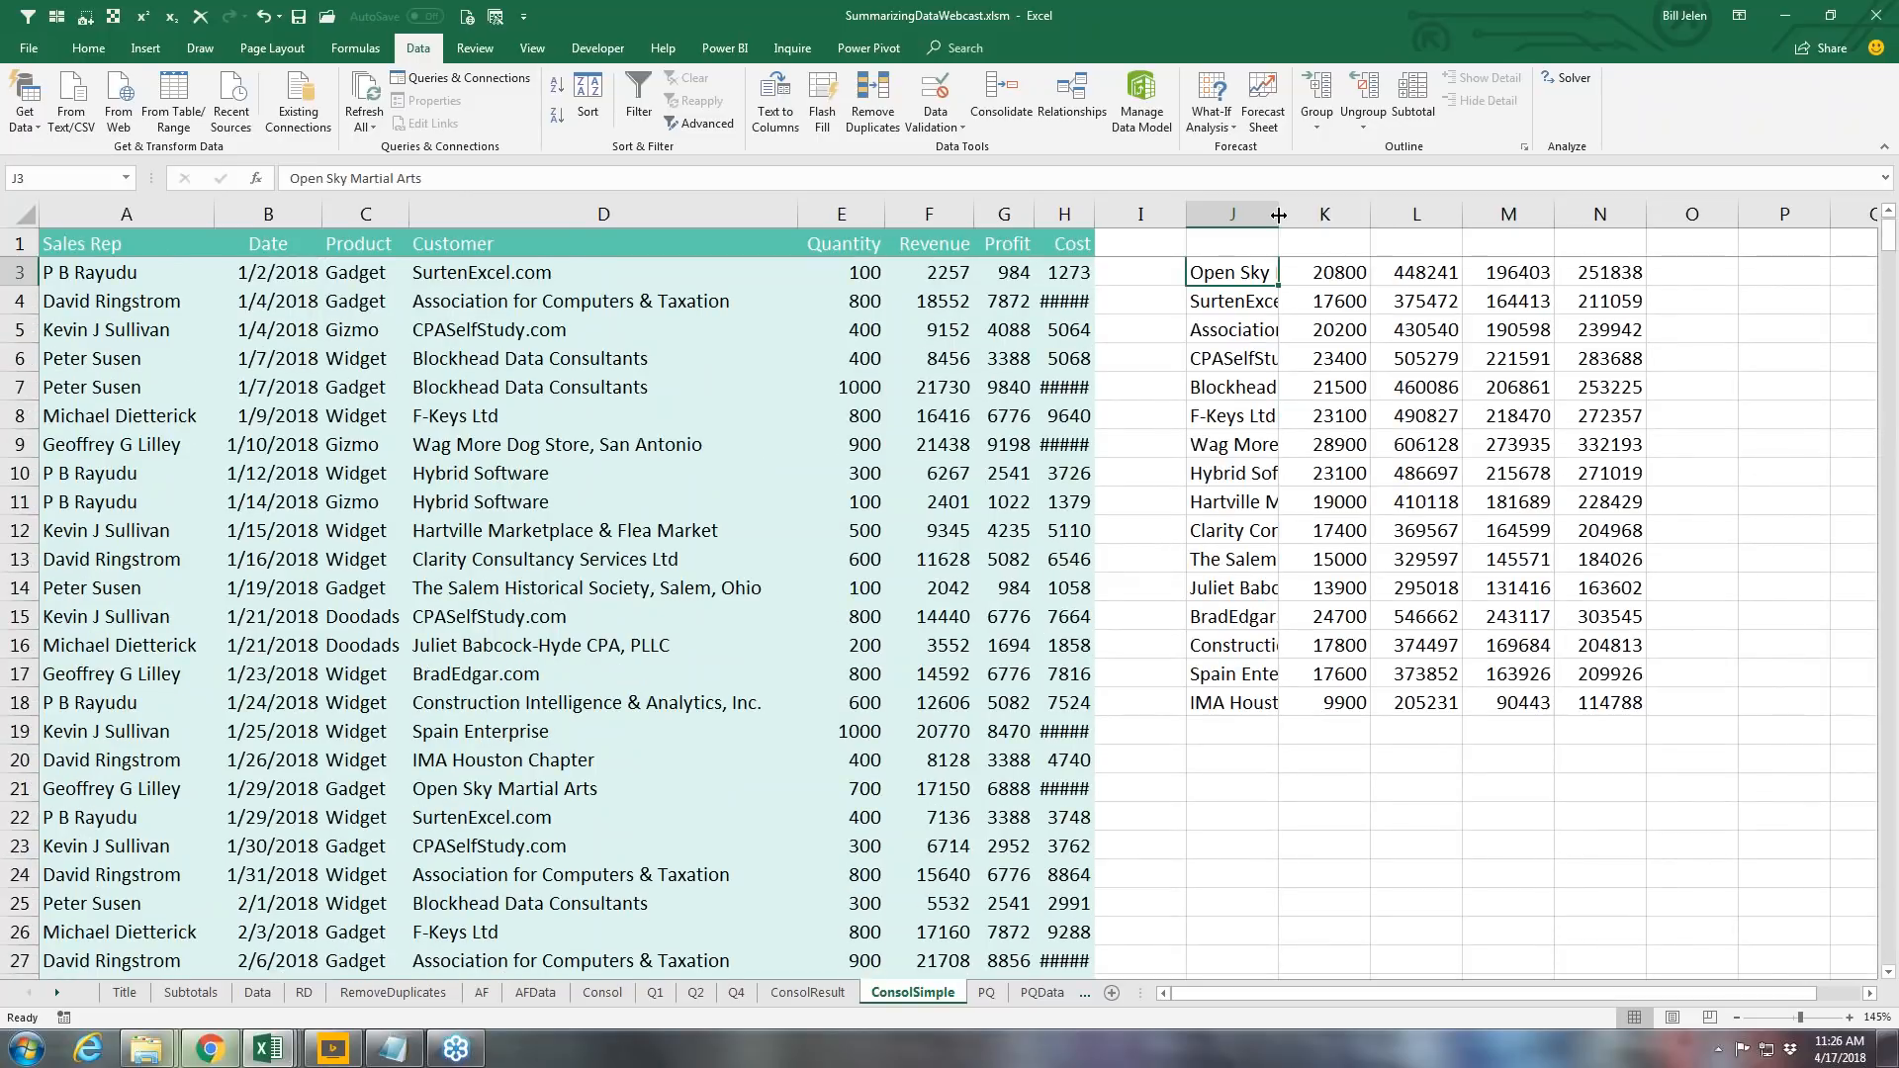
pyautogui.doubleClick(1278, 214)
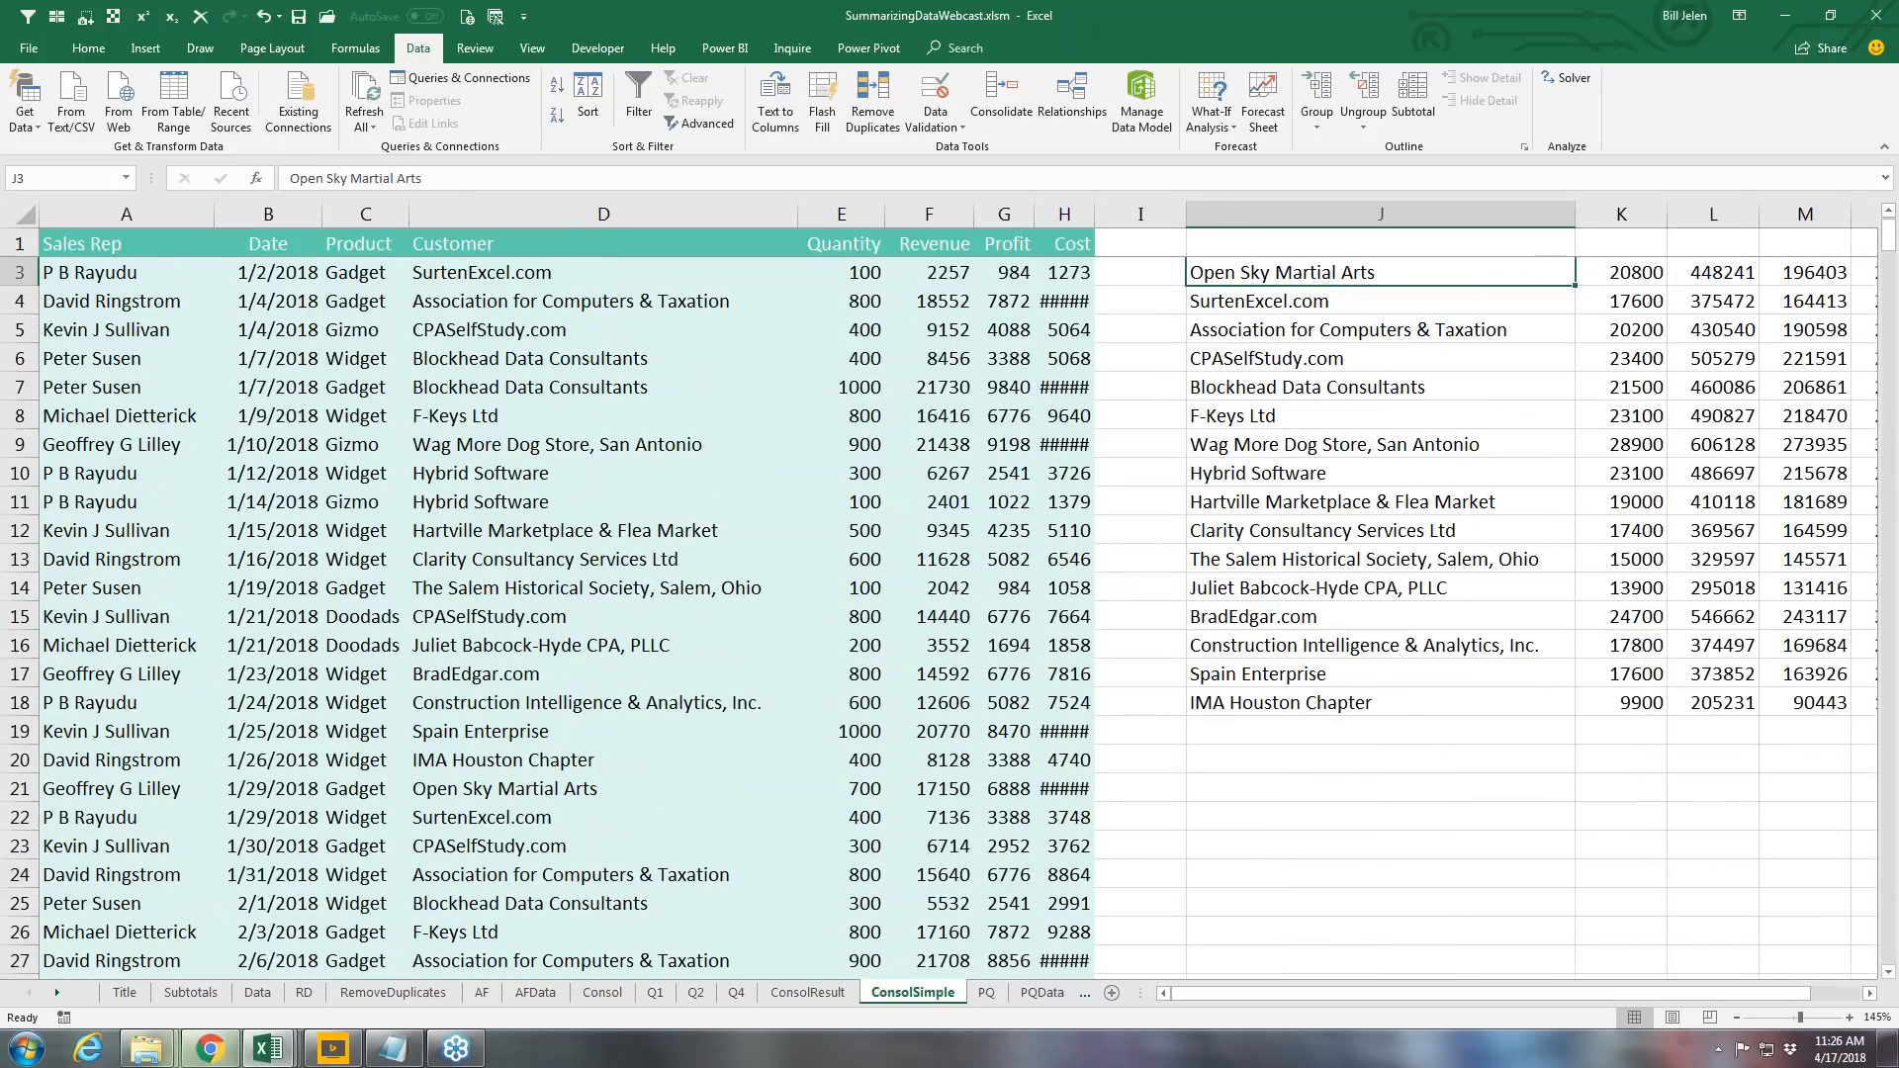
# Step: Examine the headings and total columns of the consolidated table along row 2, from J2 to O2
pyautogui.press('Up')
pyautogui.press('Right')
pyautogui.press('Right')
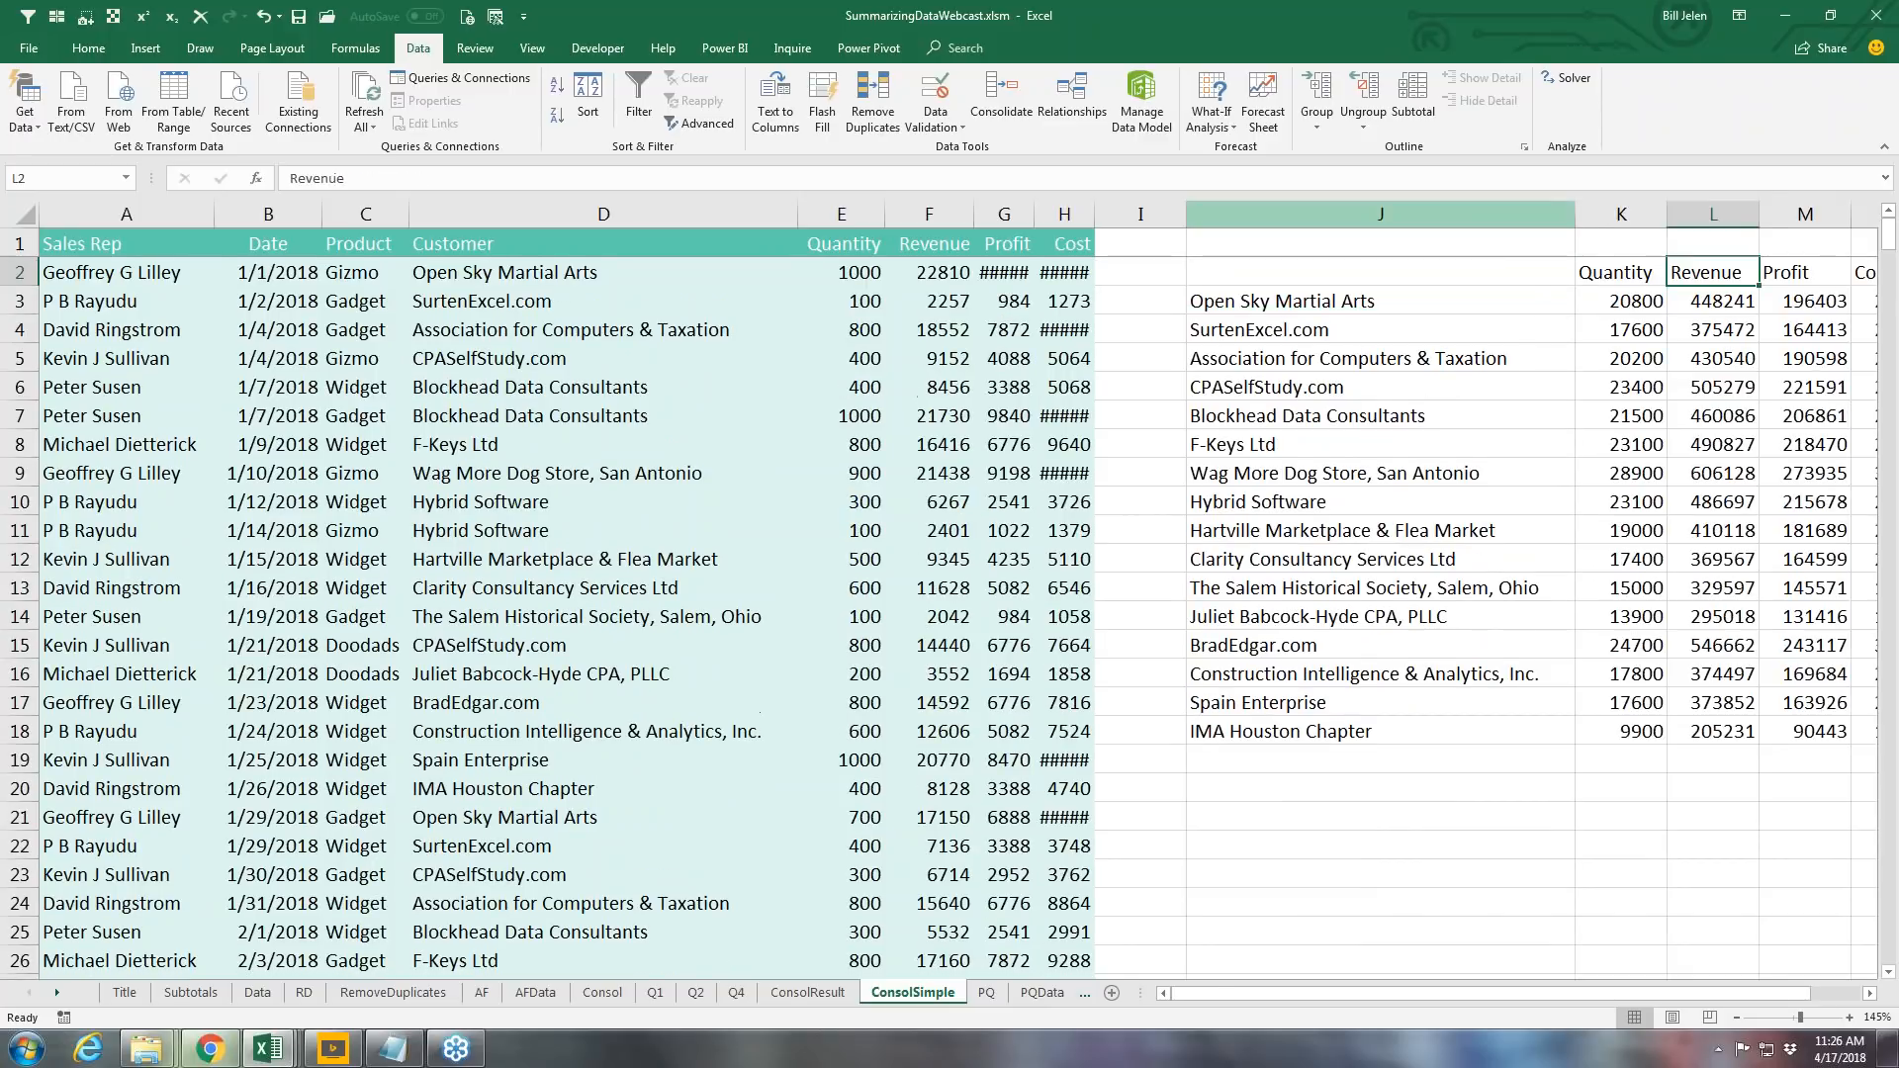
pyautogui.press('Right')
pyautogui.press('Right')
pyautogui.press('Right')
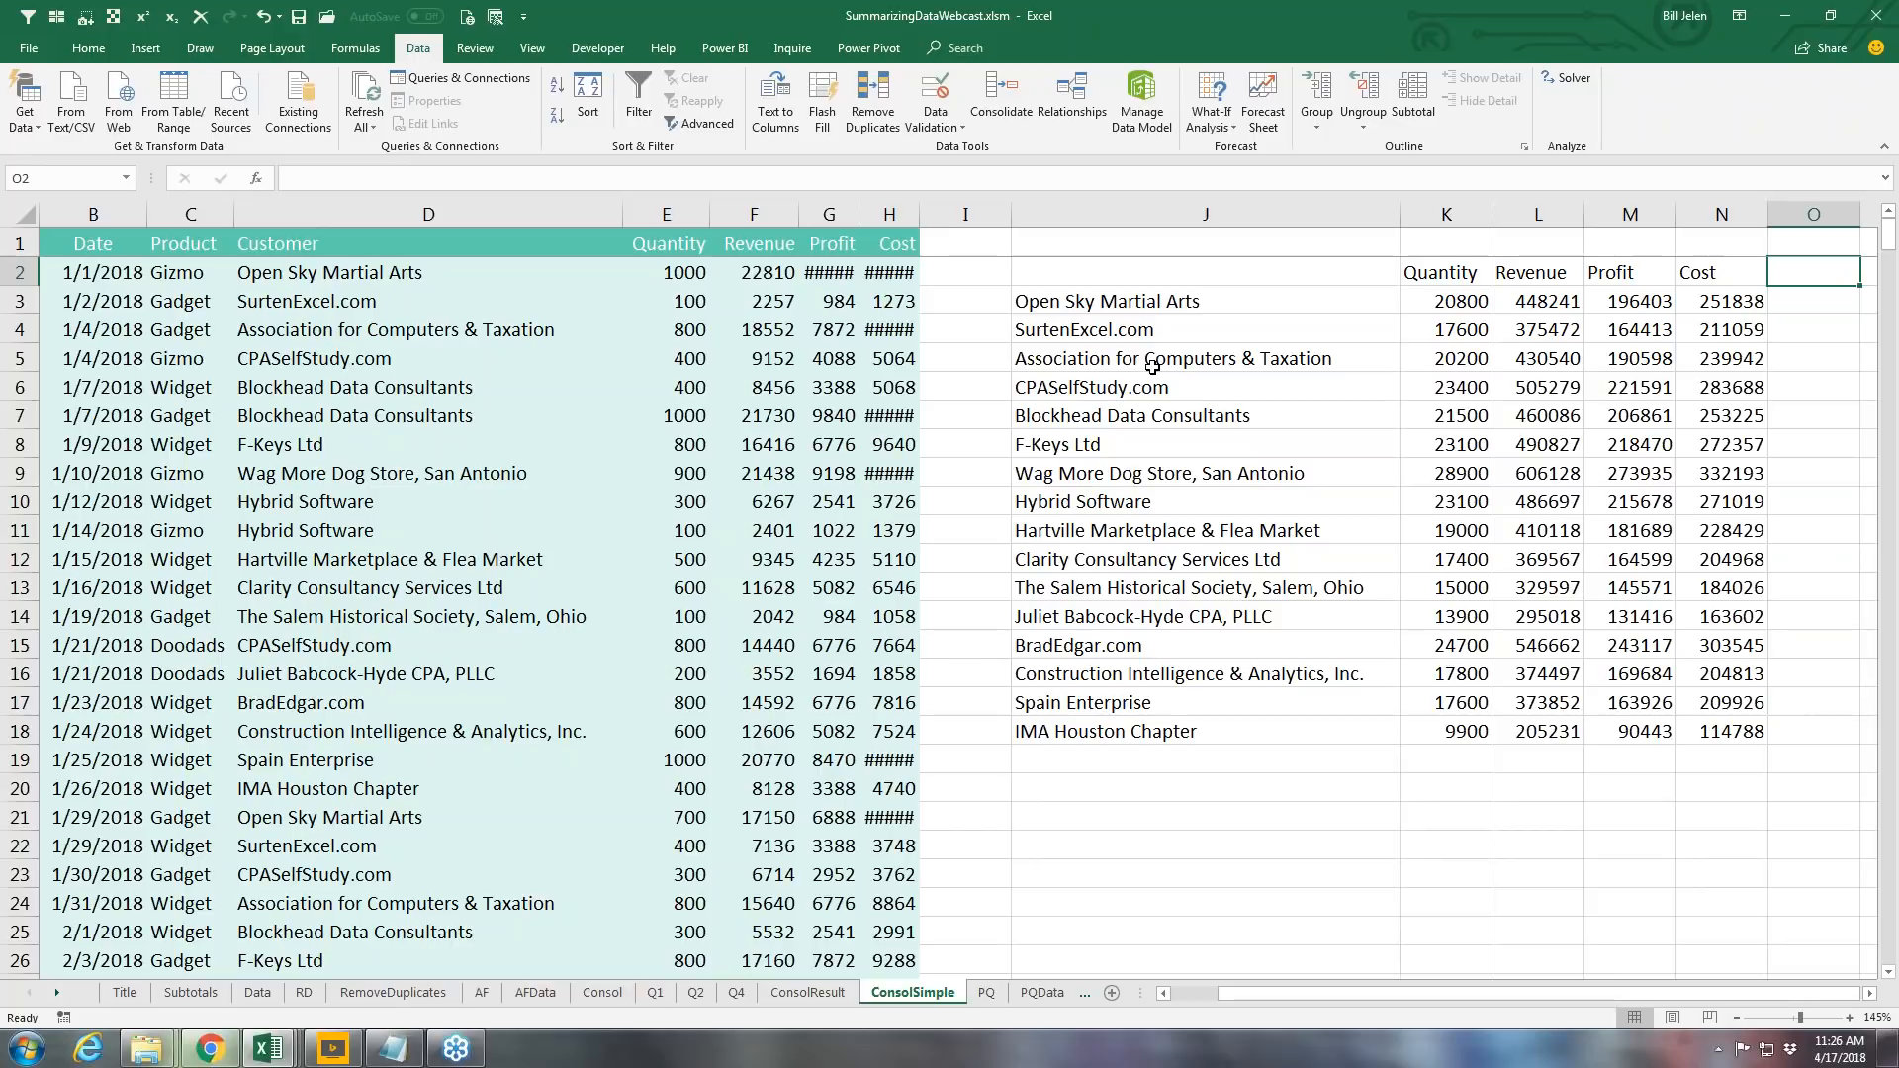
# Step: Format the PQData range A1:H564 as a table with headers, using a teal style from the Medium group
pyautogui.click(989, 993)
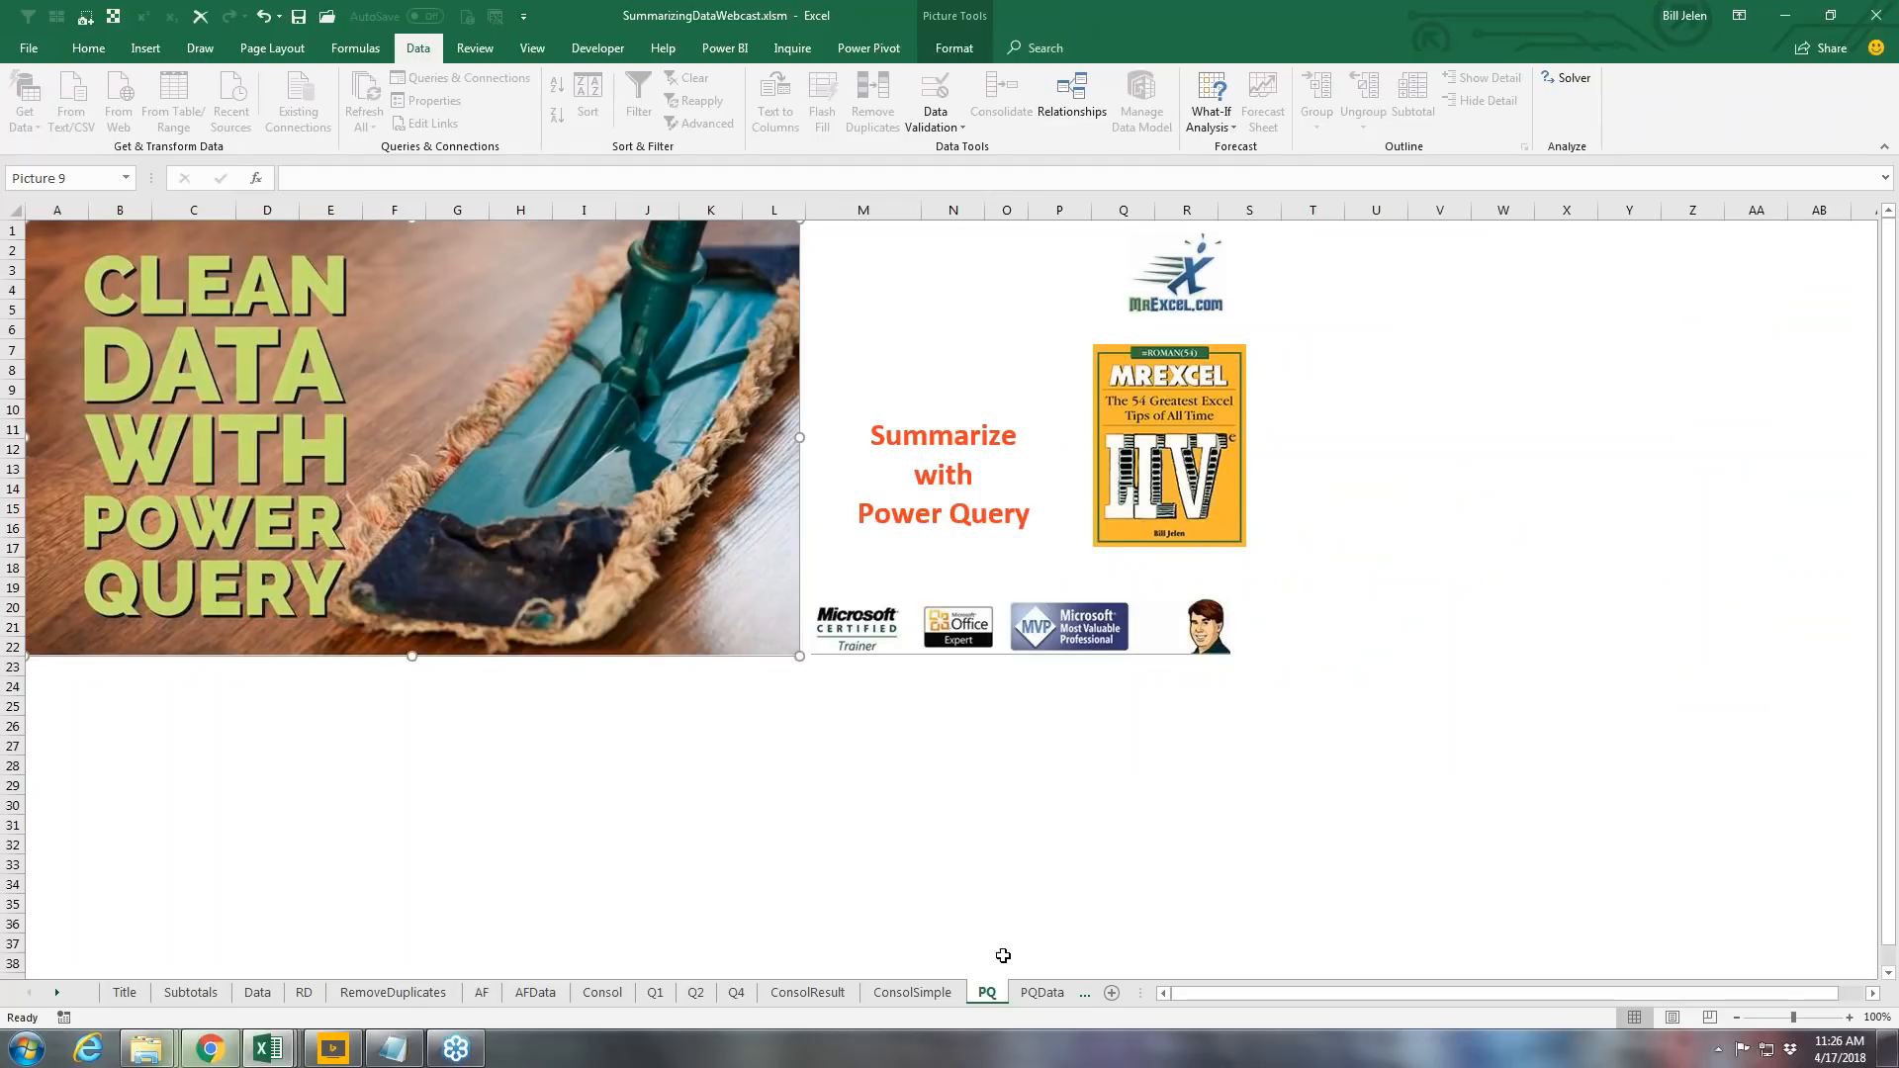
pyautogui.click(1036, 993)
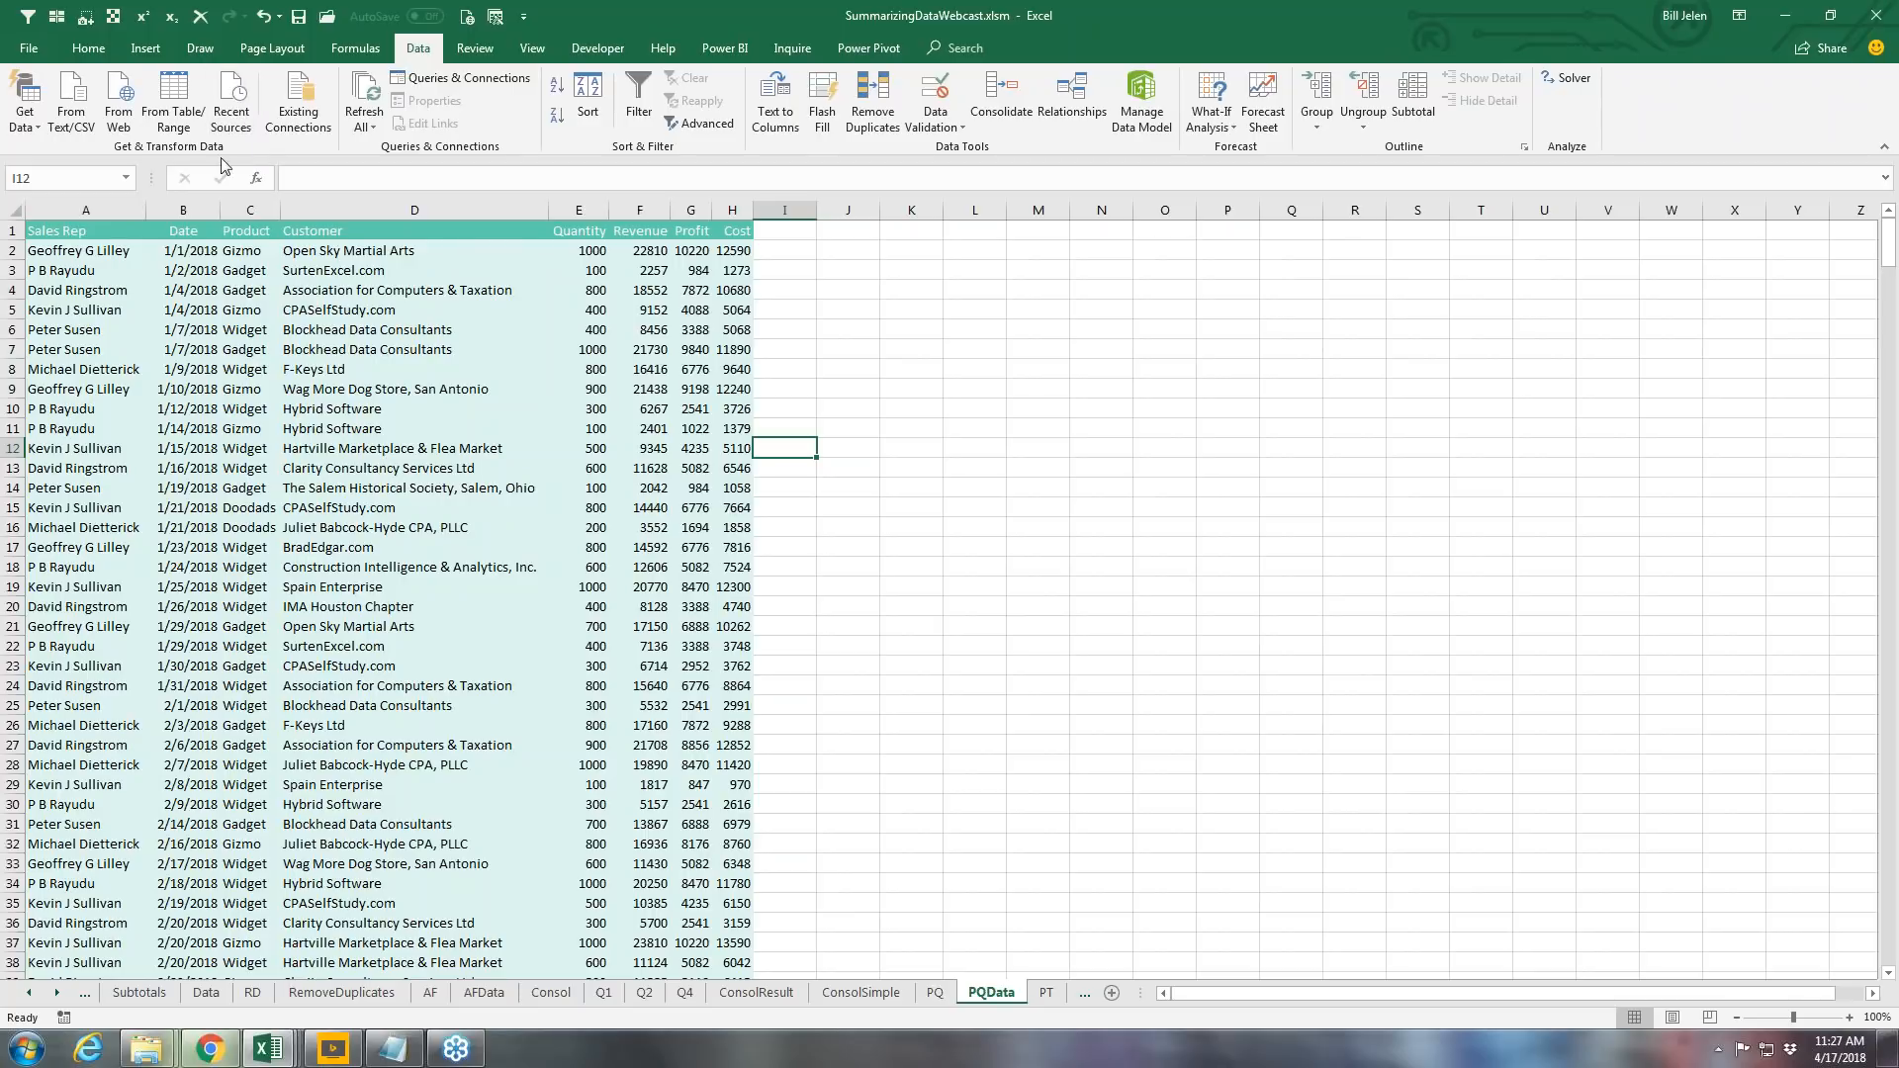
pyautogui.click(84, 250)
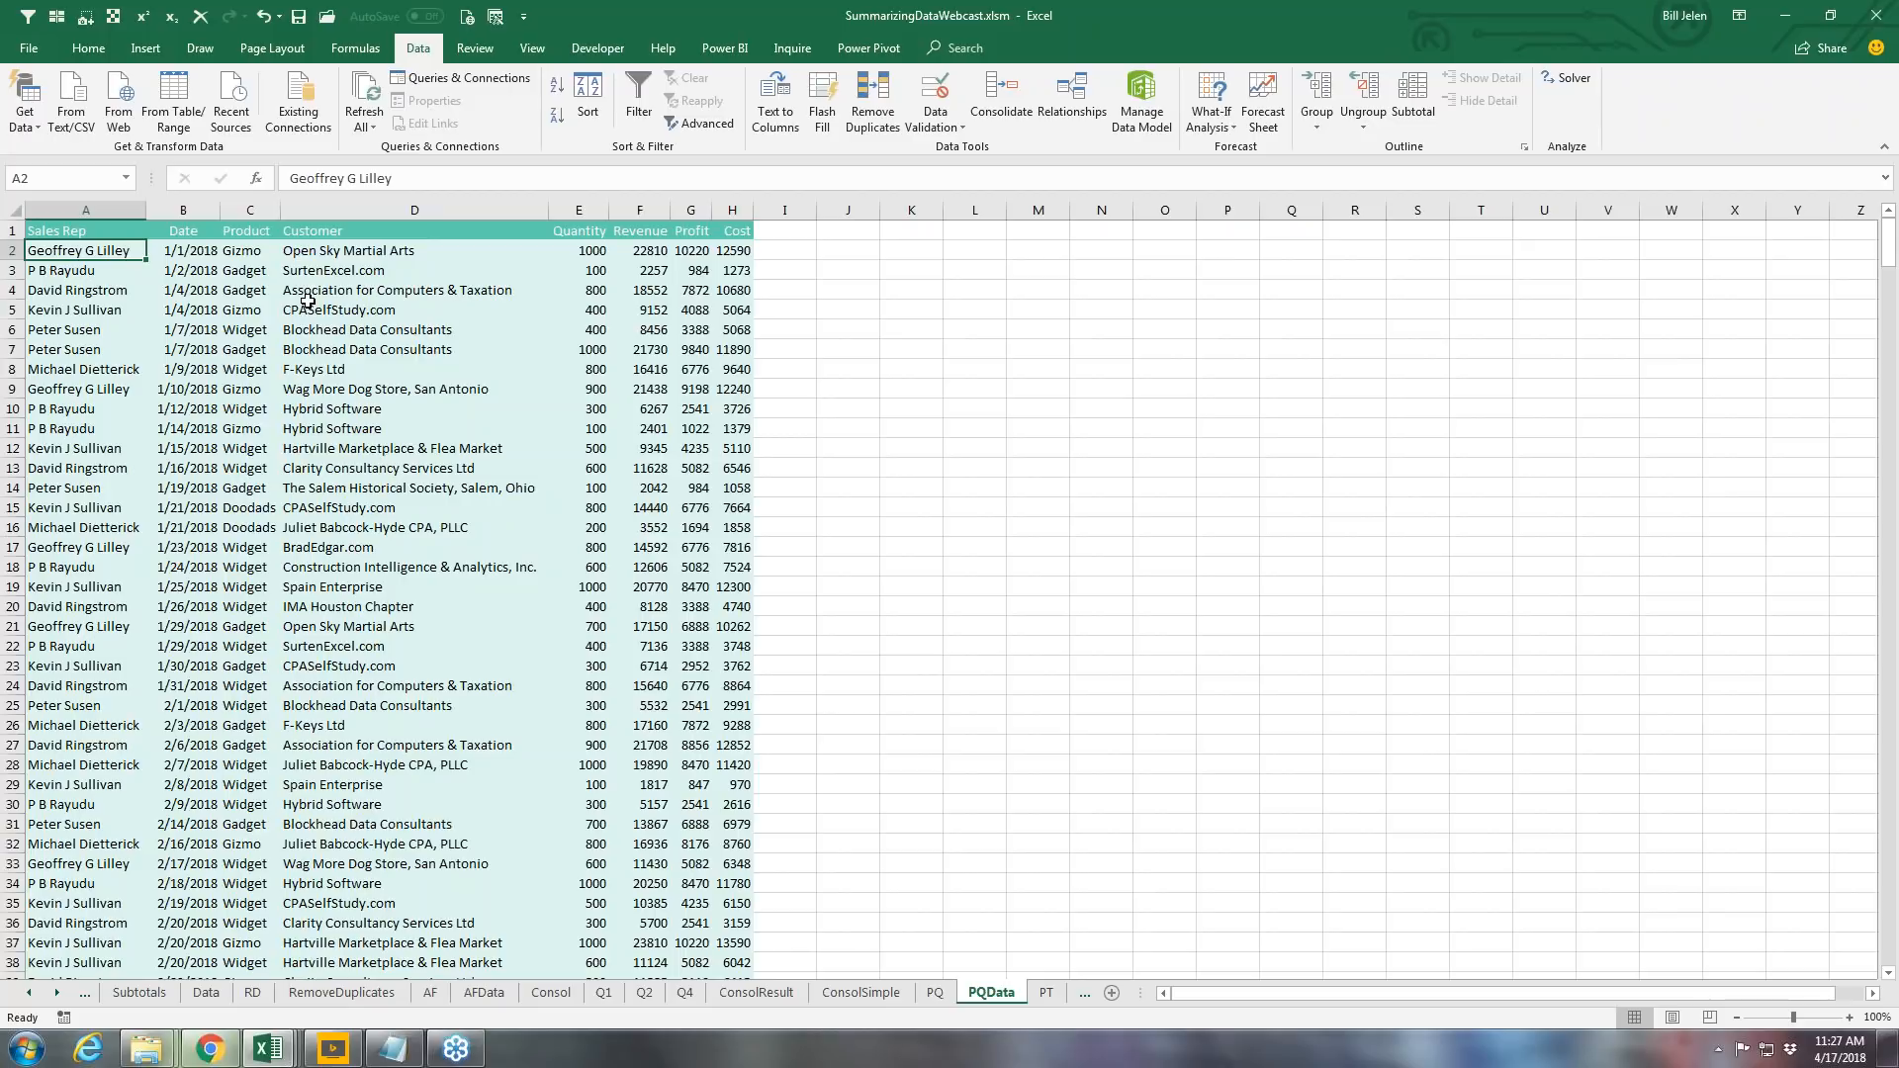
pyautogui.click(88, 48)
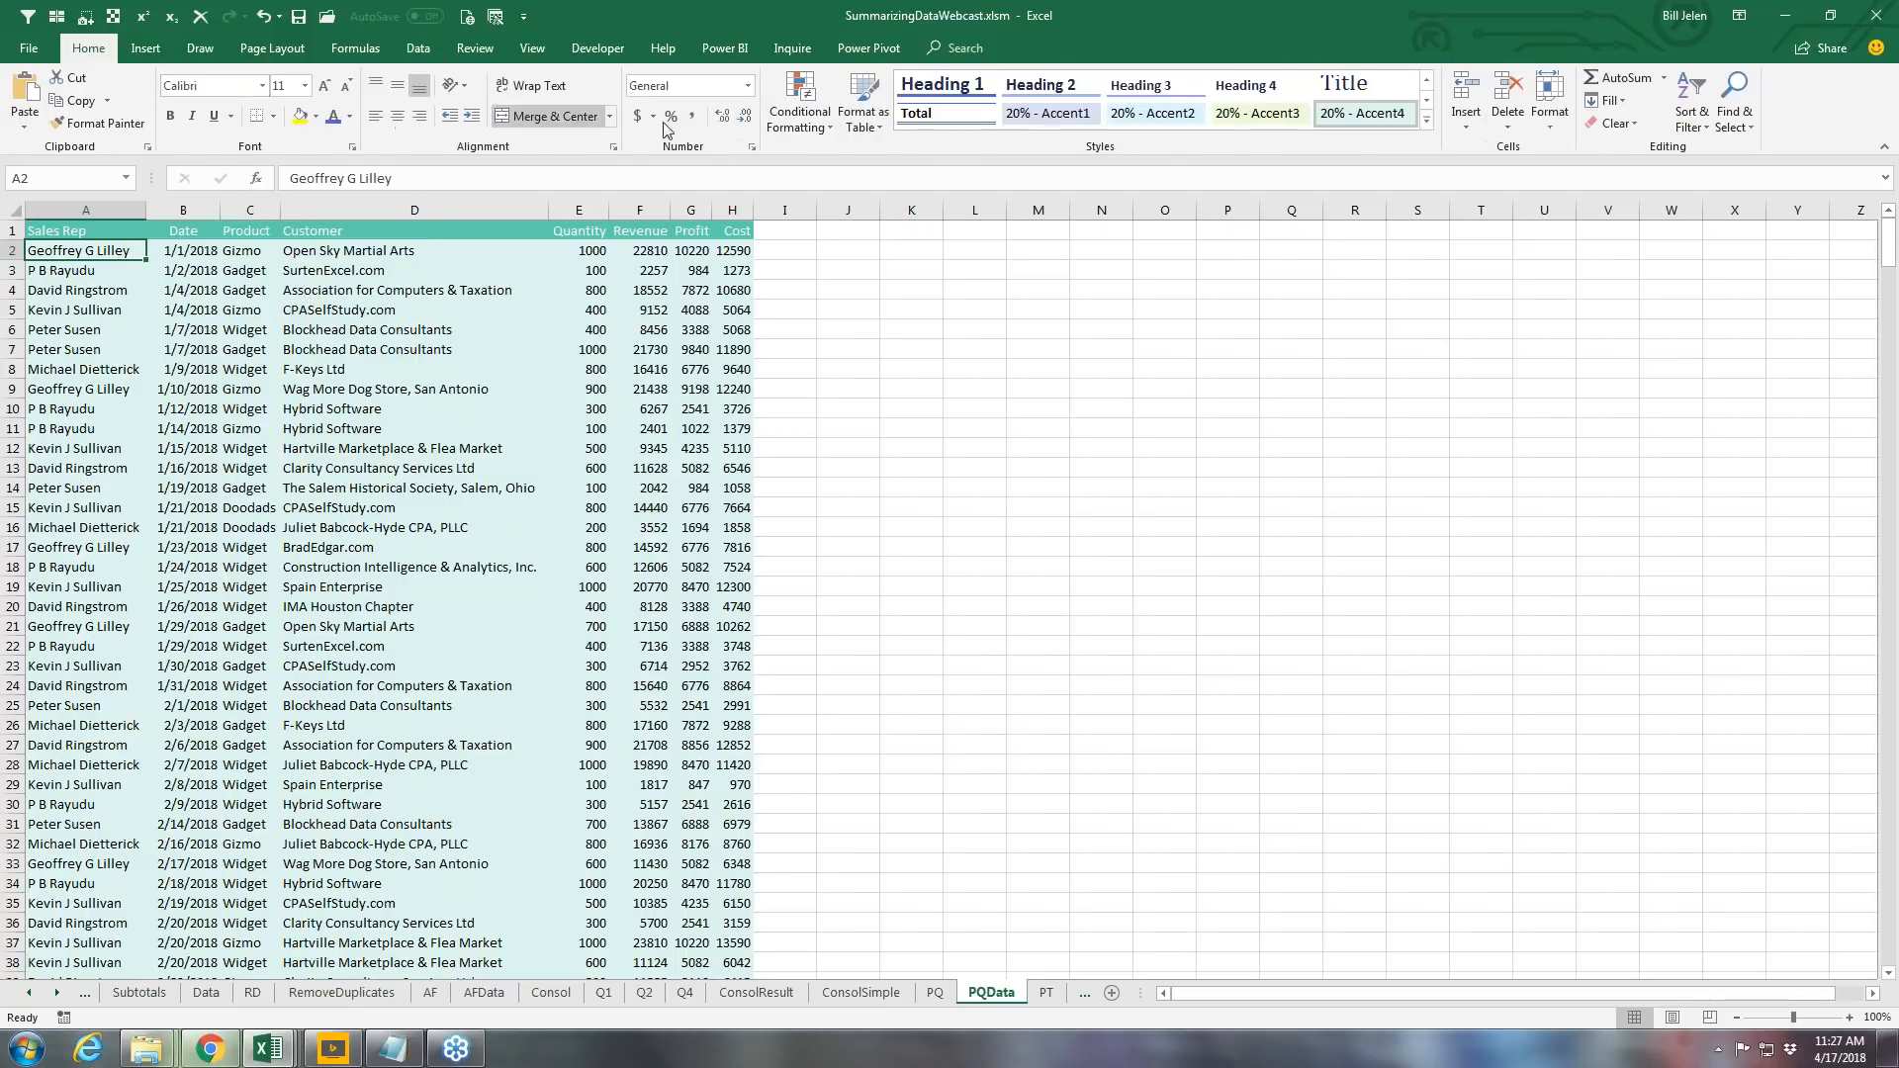
pyautogui.click(863, 110)
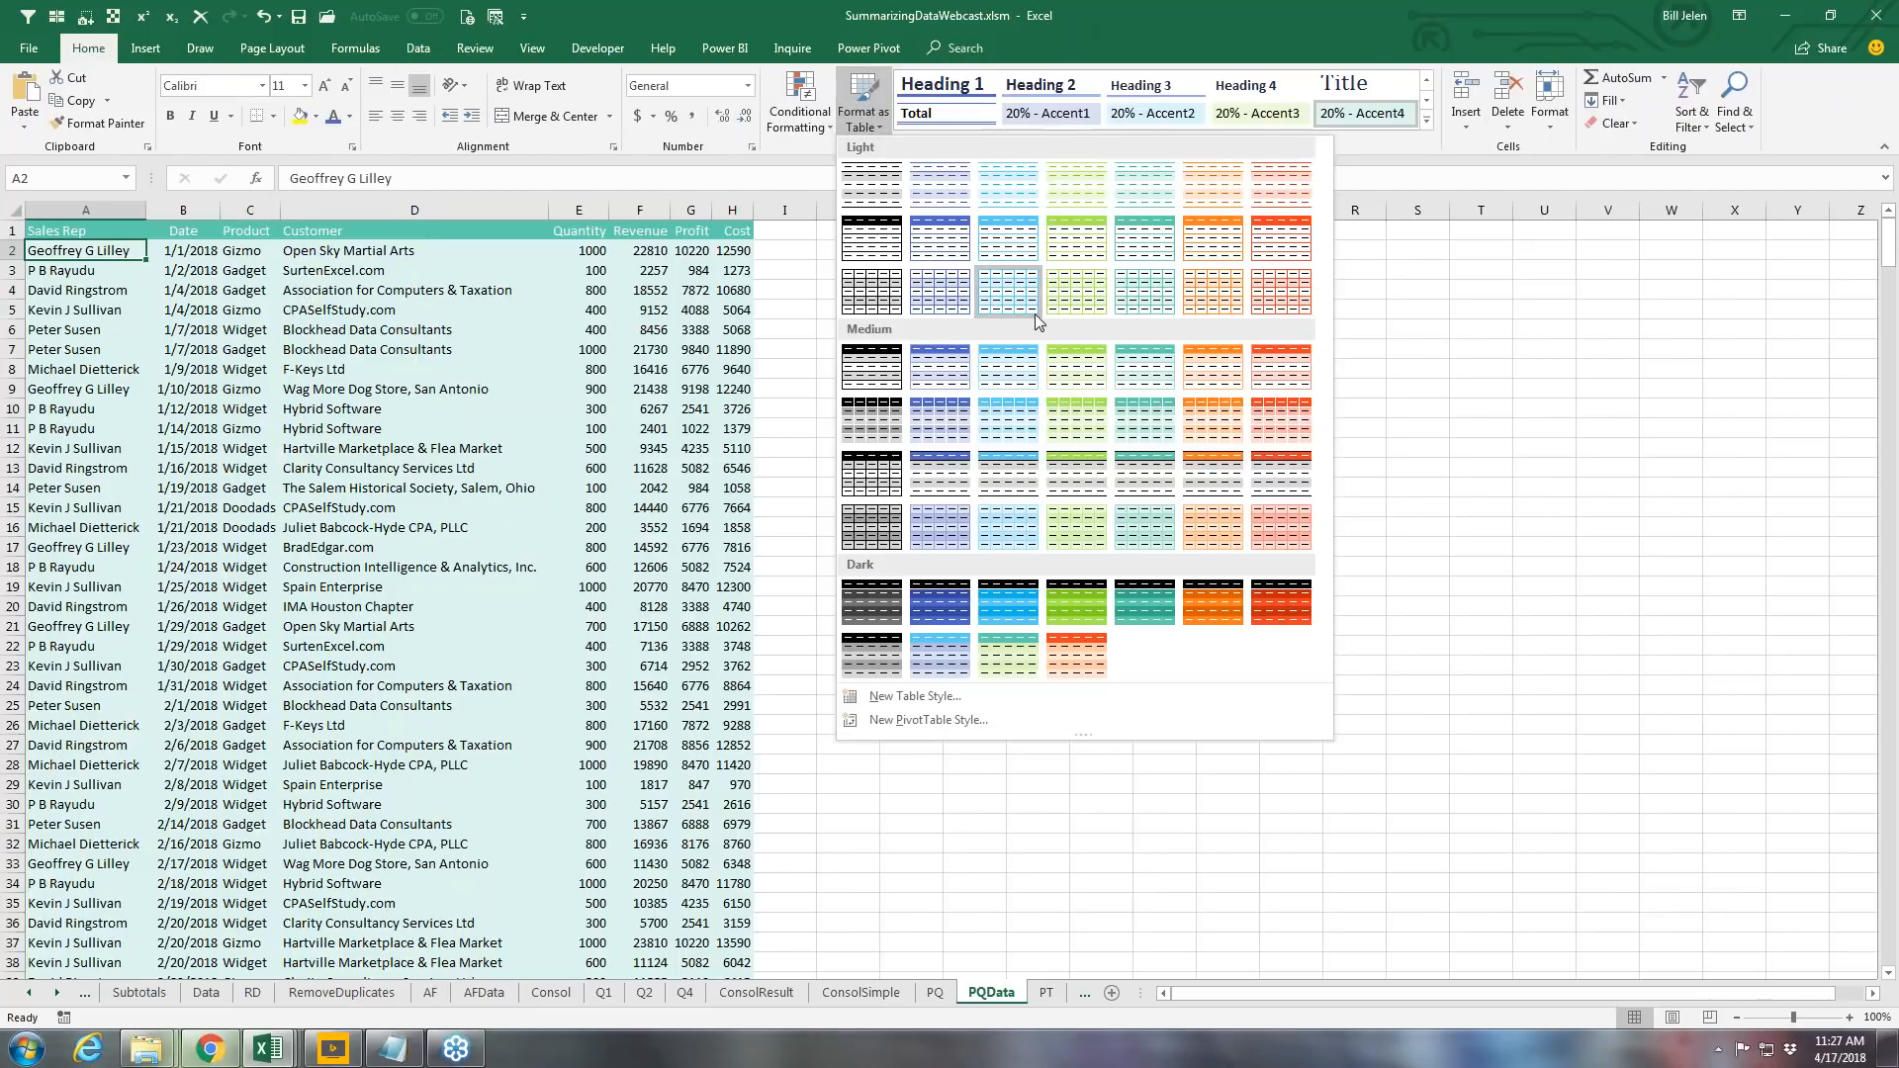
pyautogui.click(1147, 414)
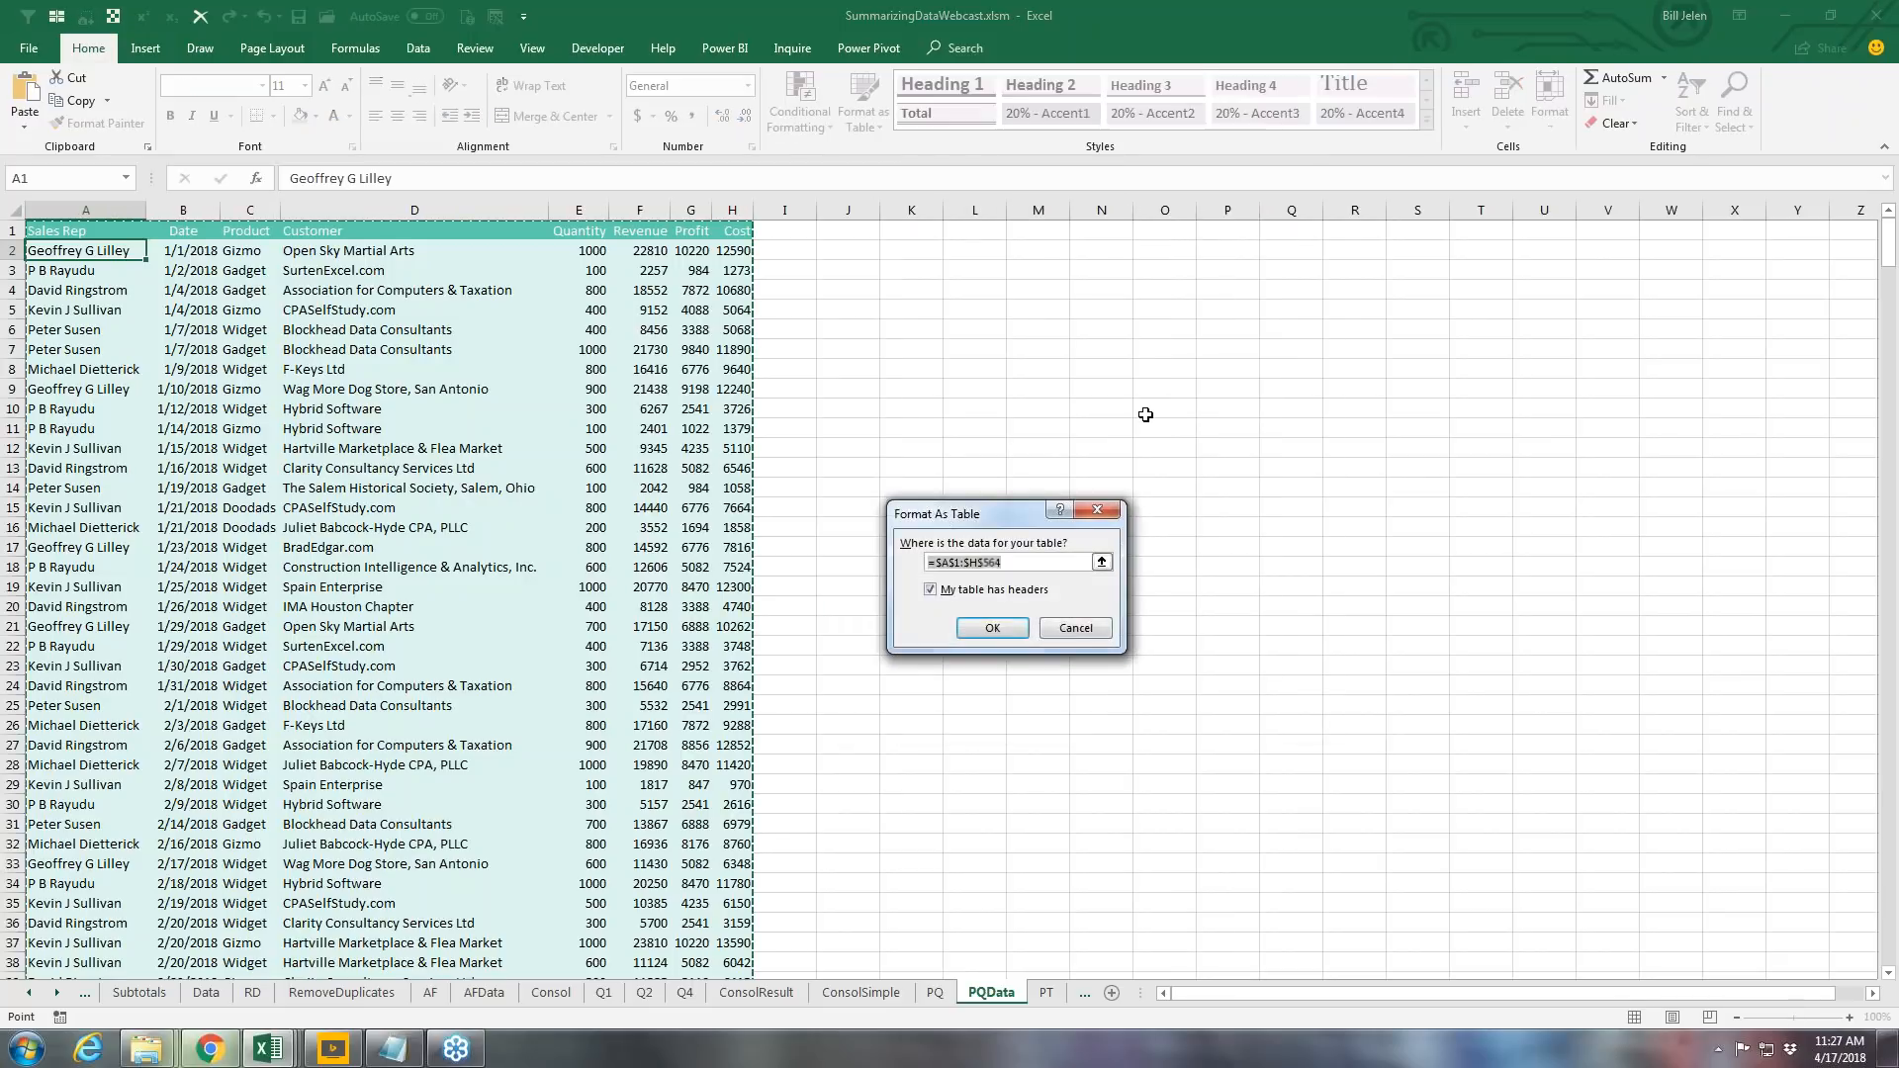
pyautogui.click(992, 627)
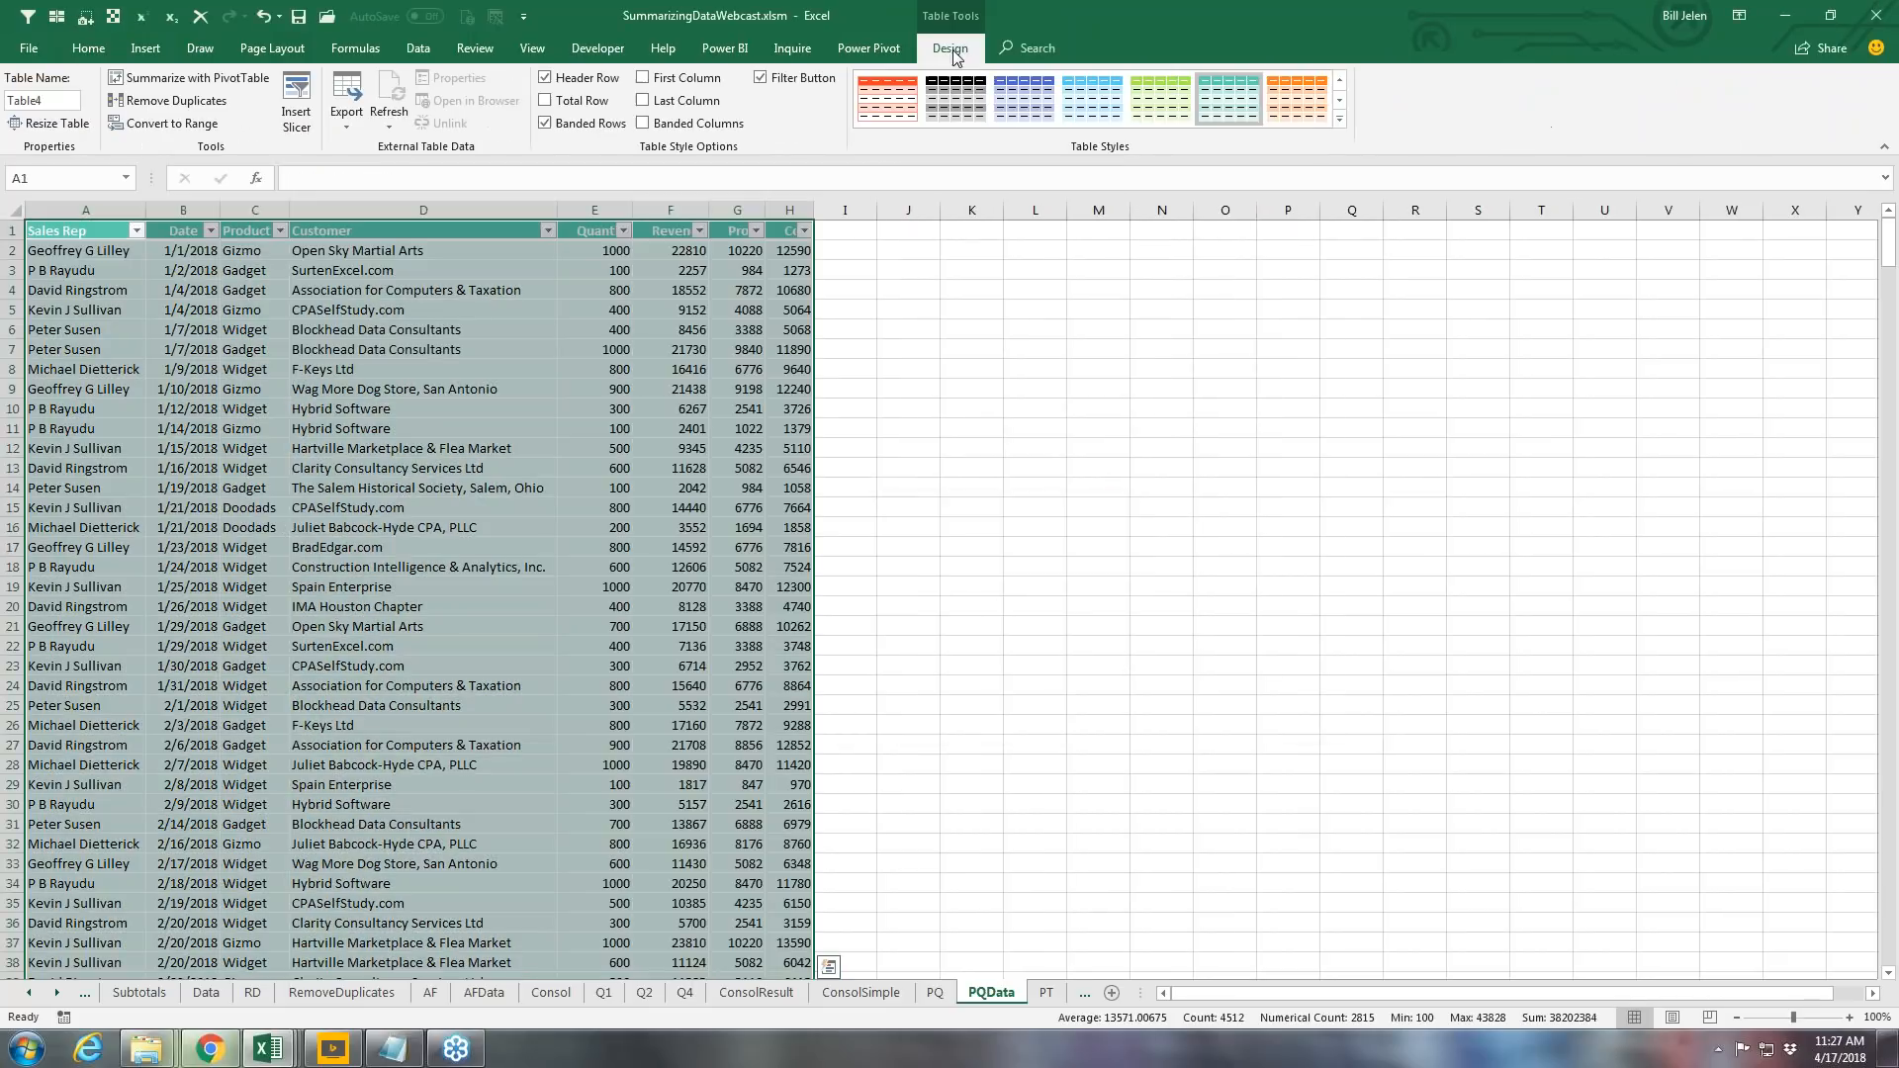
# Step: Name the new table SalesData and load it into the Power Query Editor
pyautogui.click(55, 102)
pyautogui.write('SalesData')
pyautogui.press('Return')
pyautogui.click(418, 50)
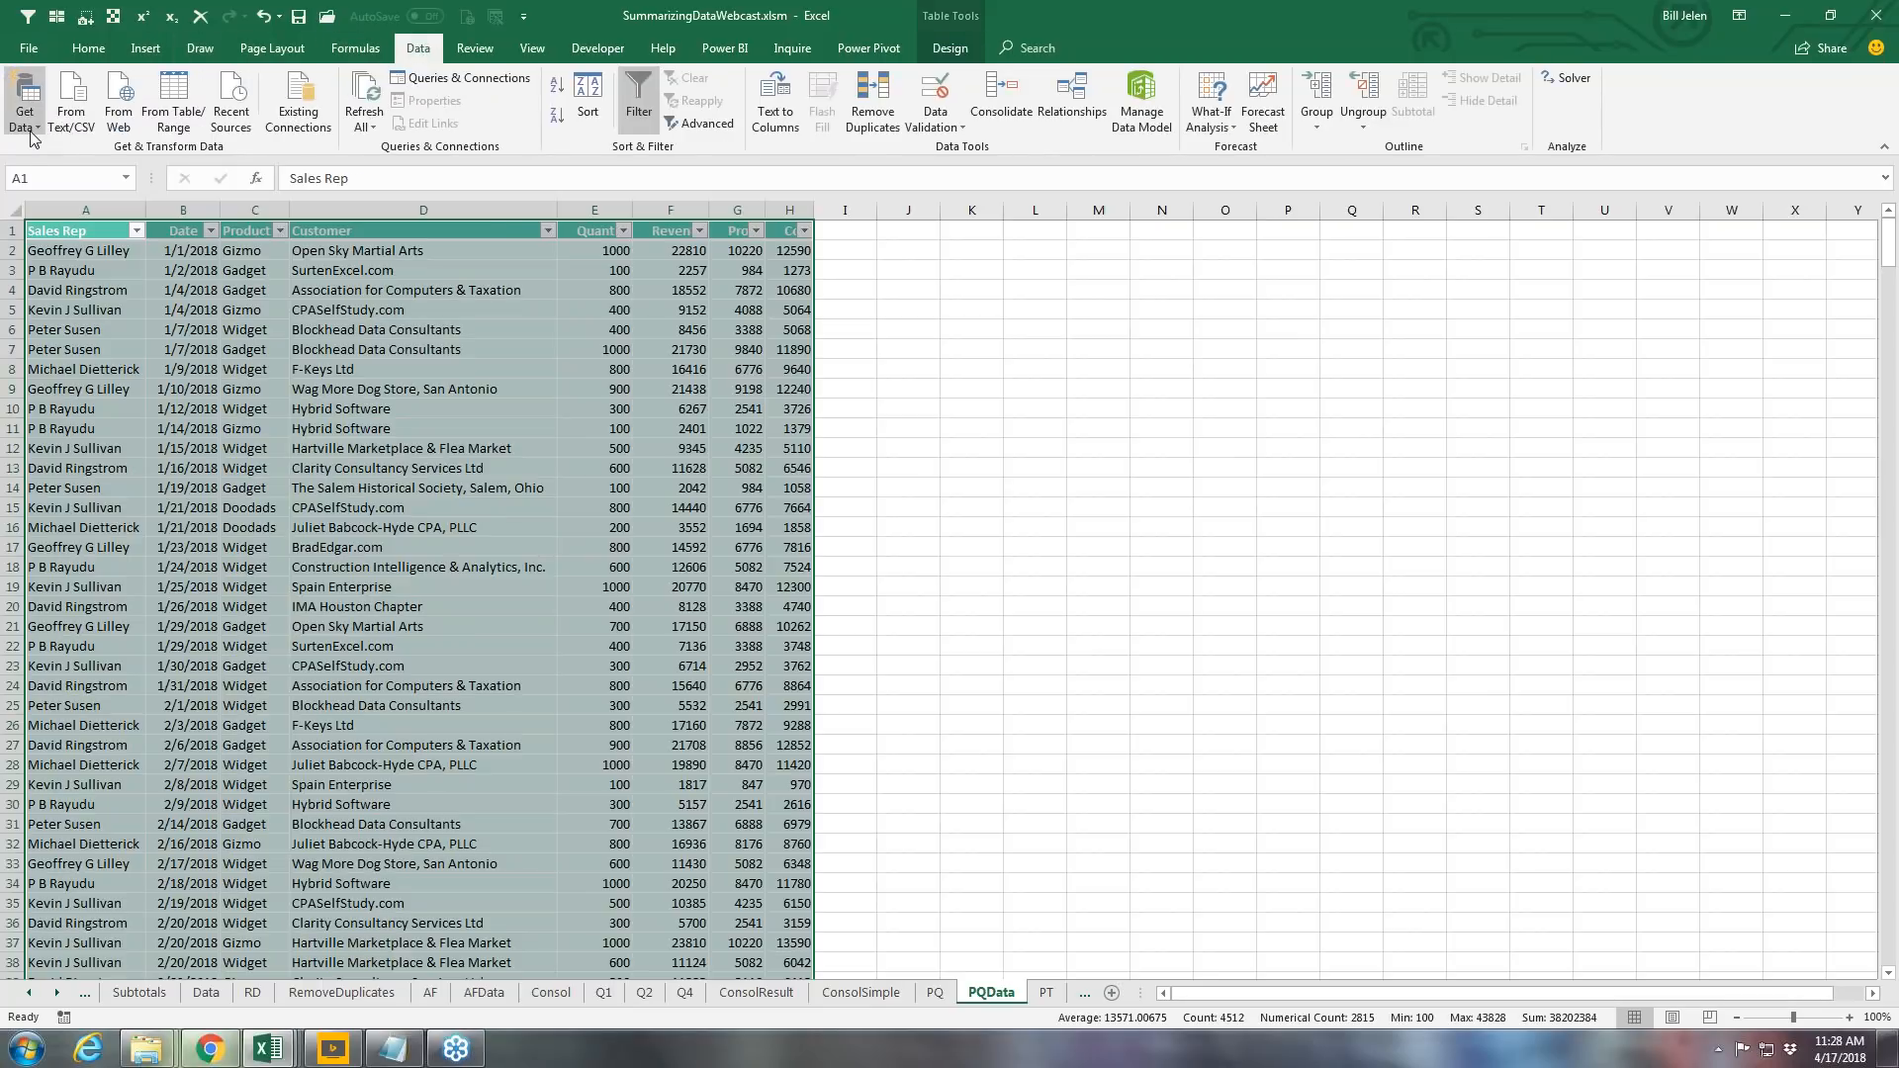
pyautogui.click(173, 96)
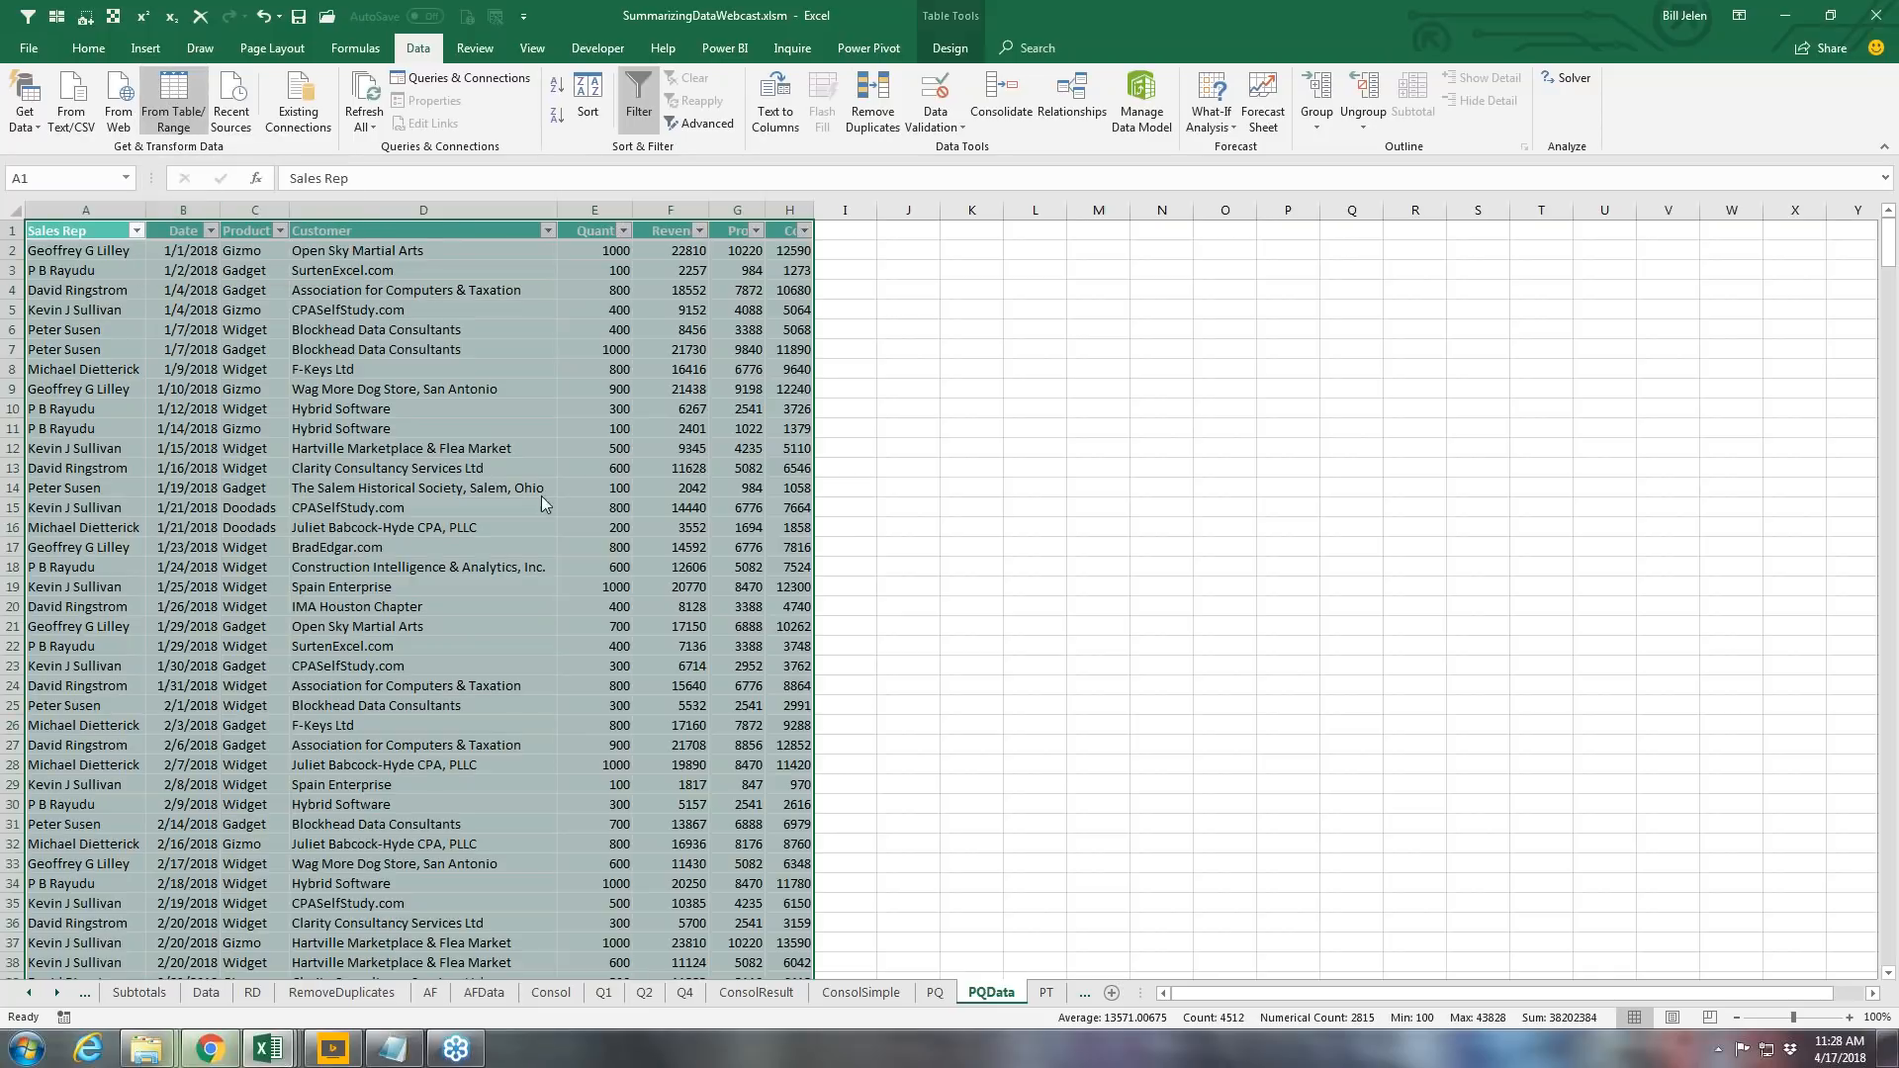
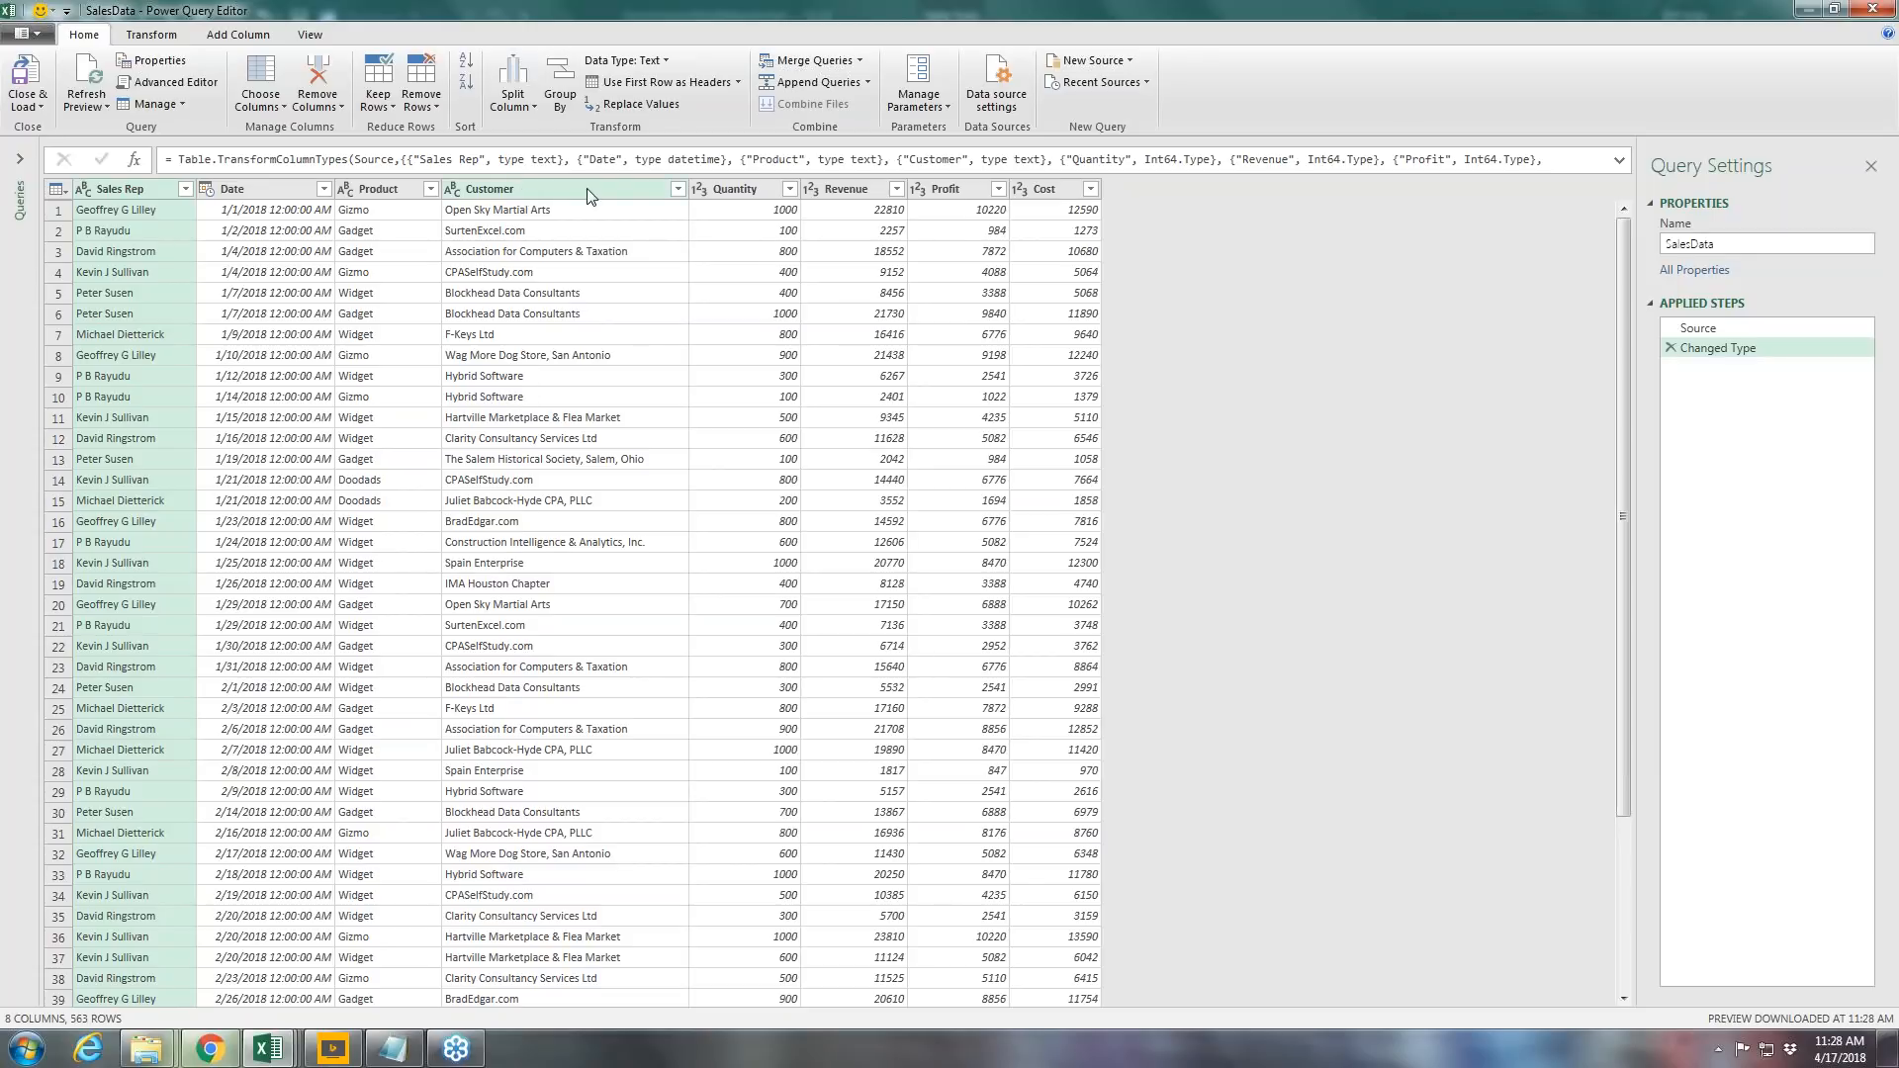
# Step: Remove the Sales Rep, Date and Product columns from the SalesData query
pyautogui.click(379, 189)
pyautogui.keyDown('shift'); pyautogui.click(116, 191); pyautogui.keyUp('shift')
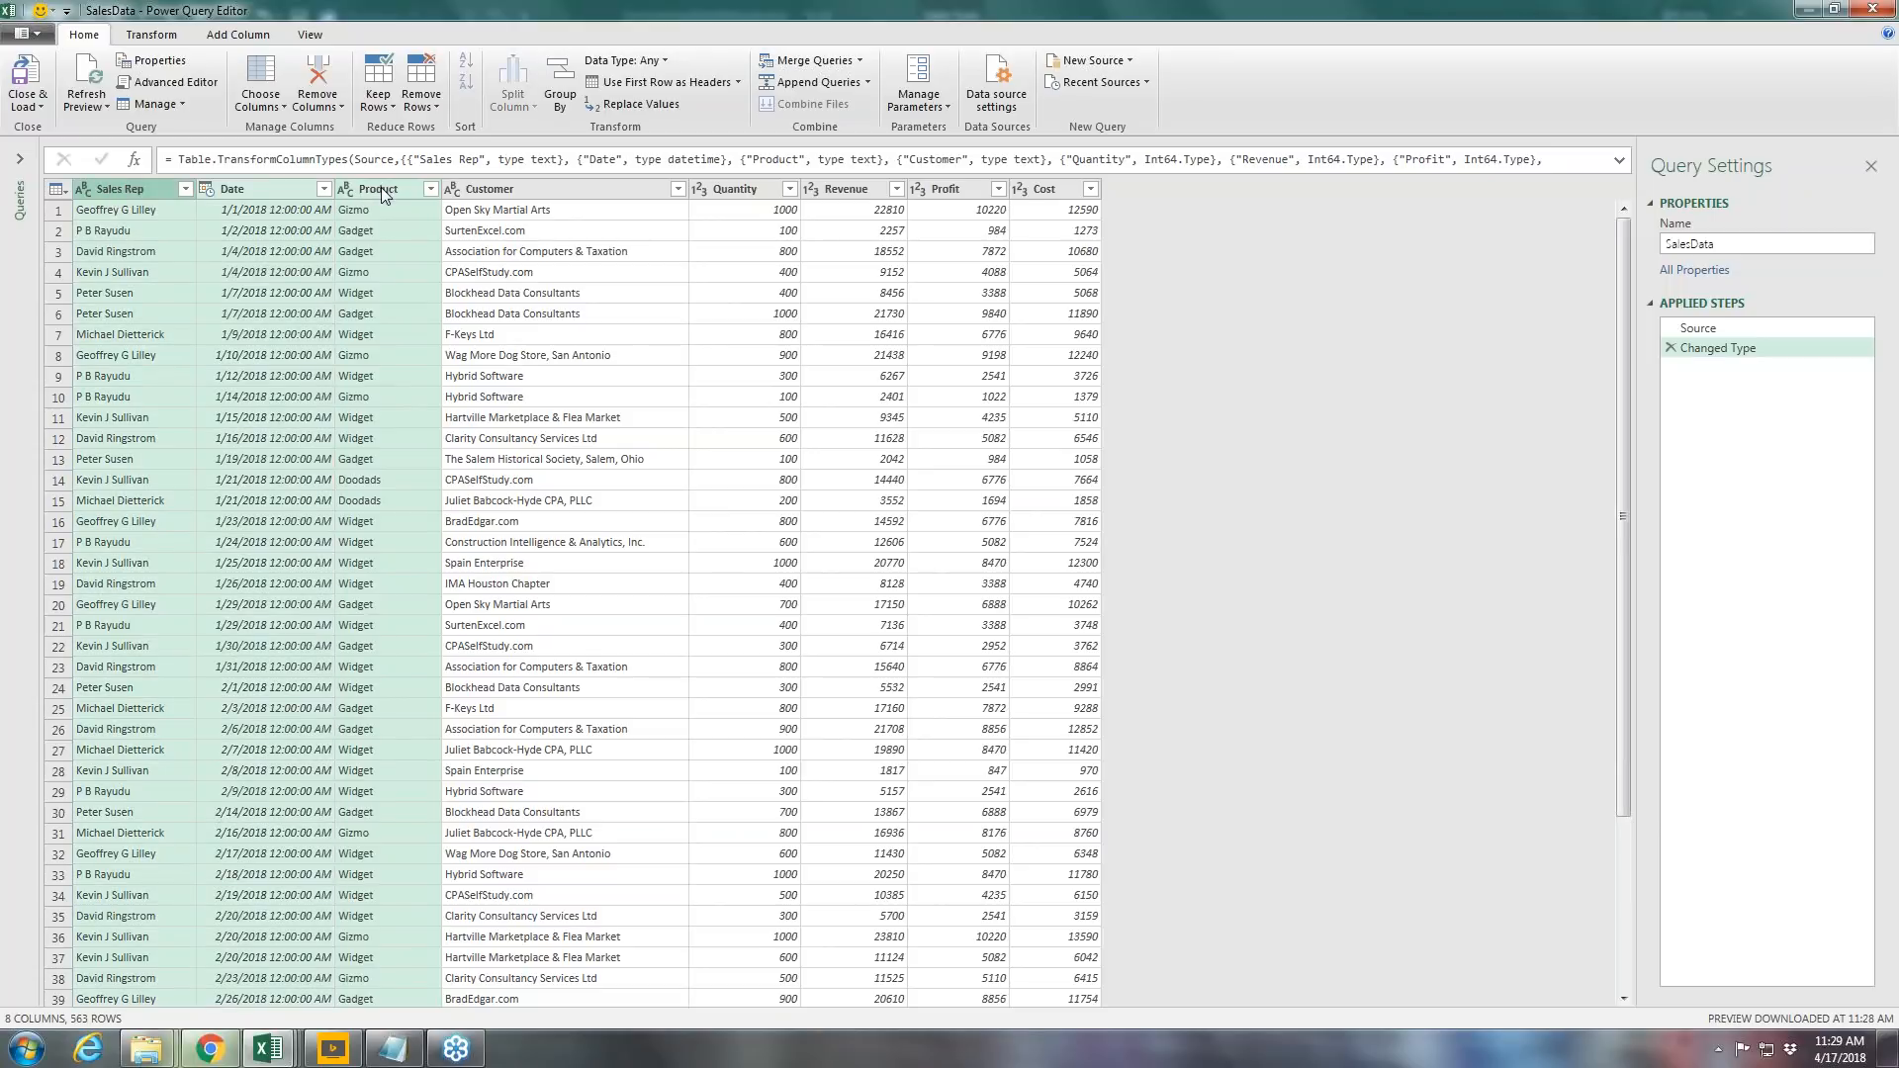
pyautogui.rightClick(121, 192)
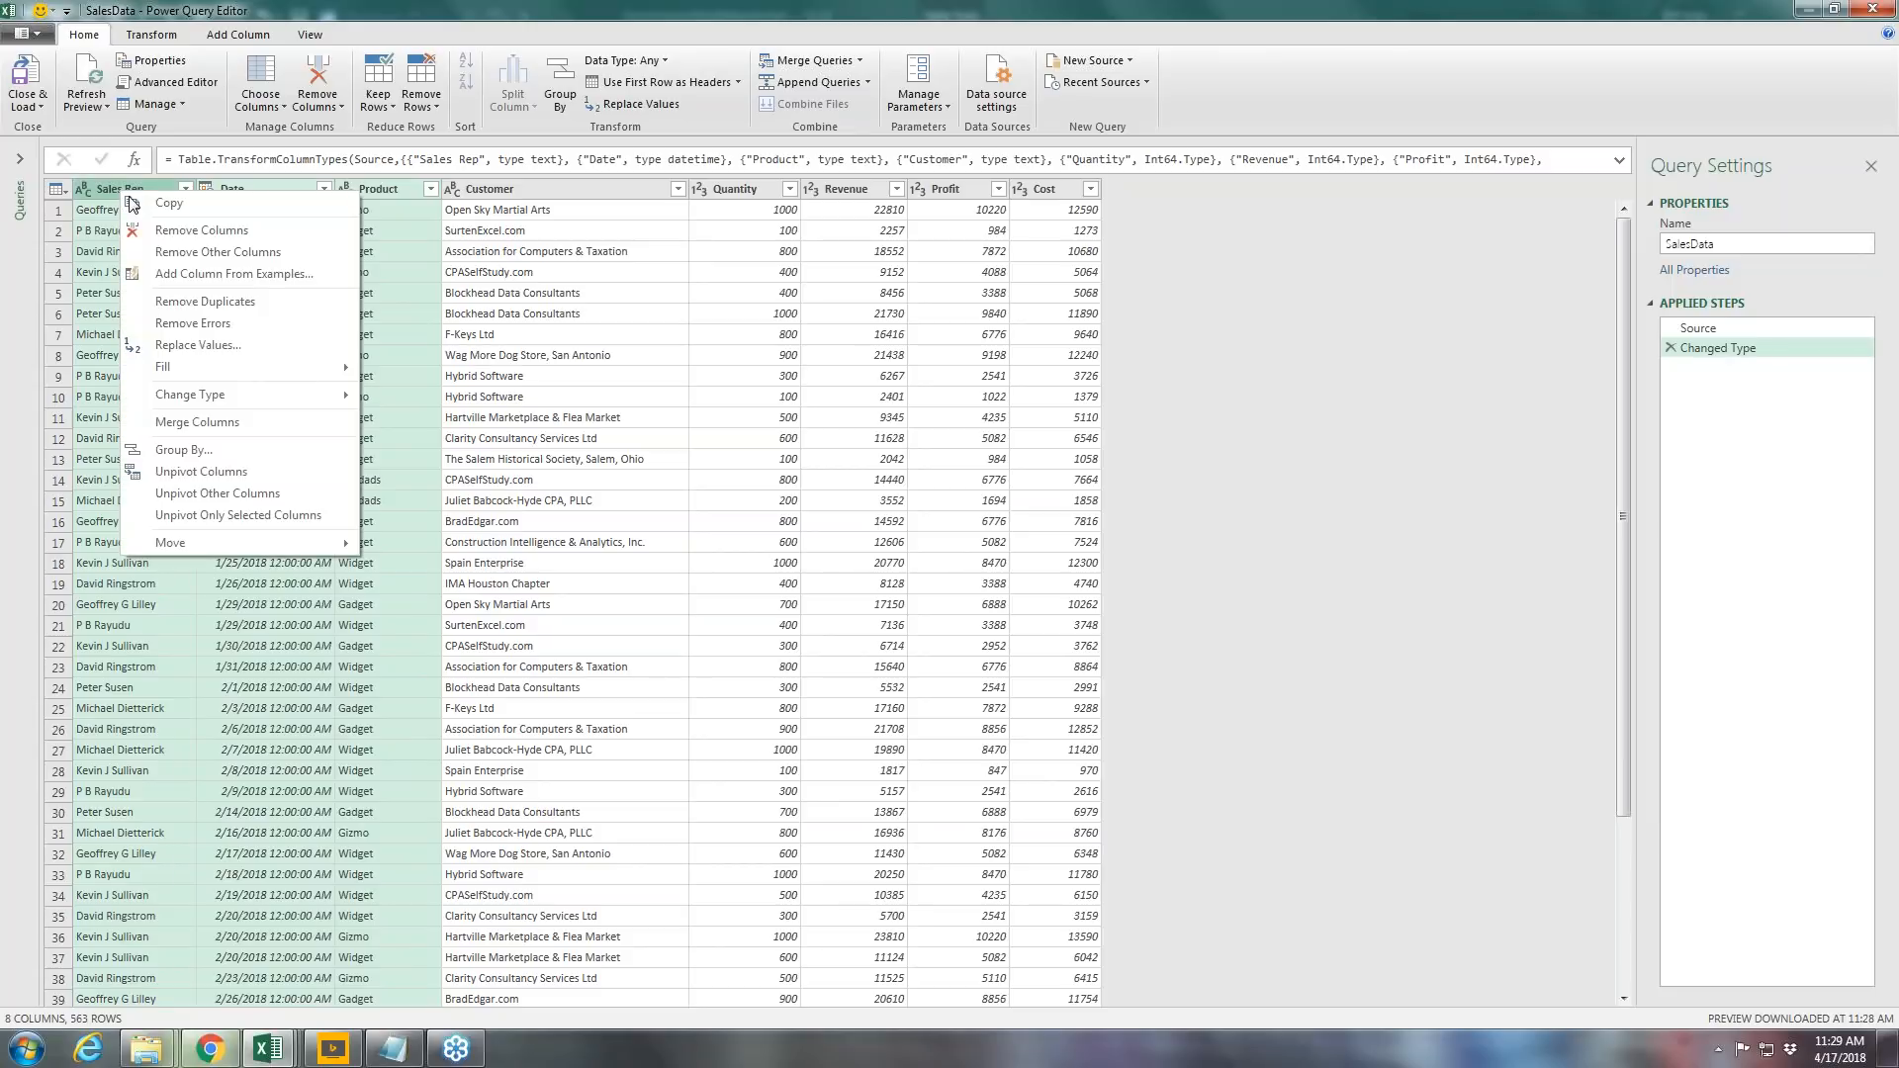
pyautogui.click(165, 232)
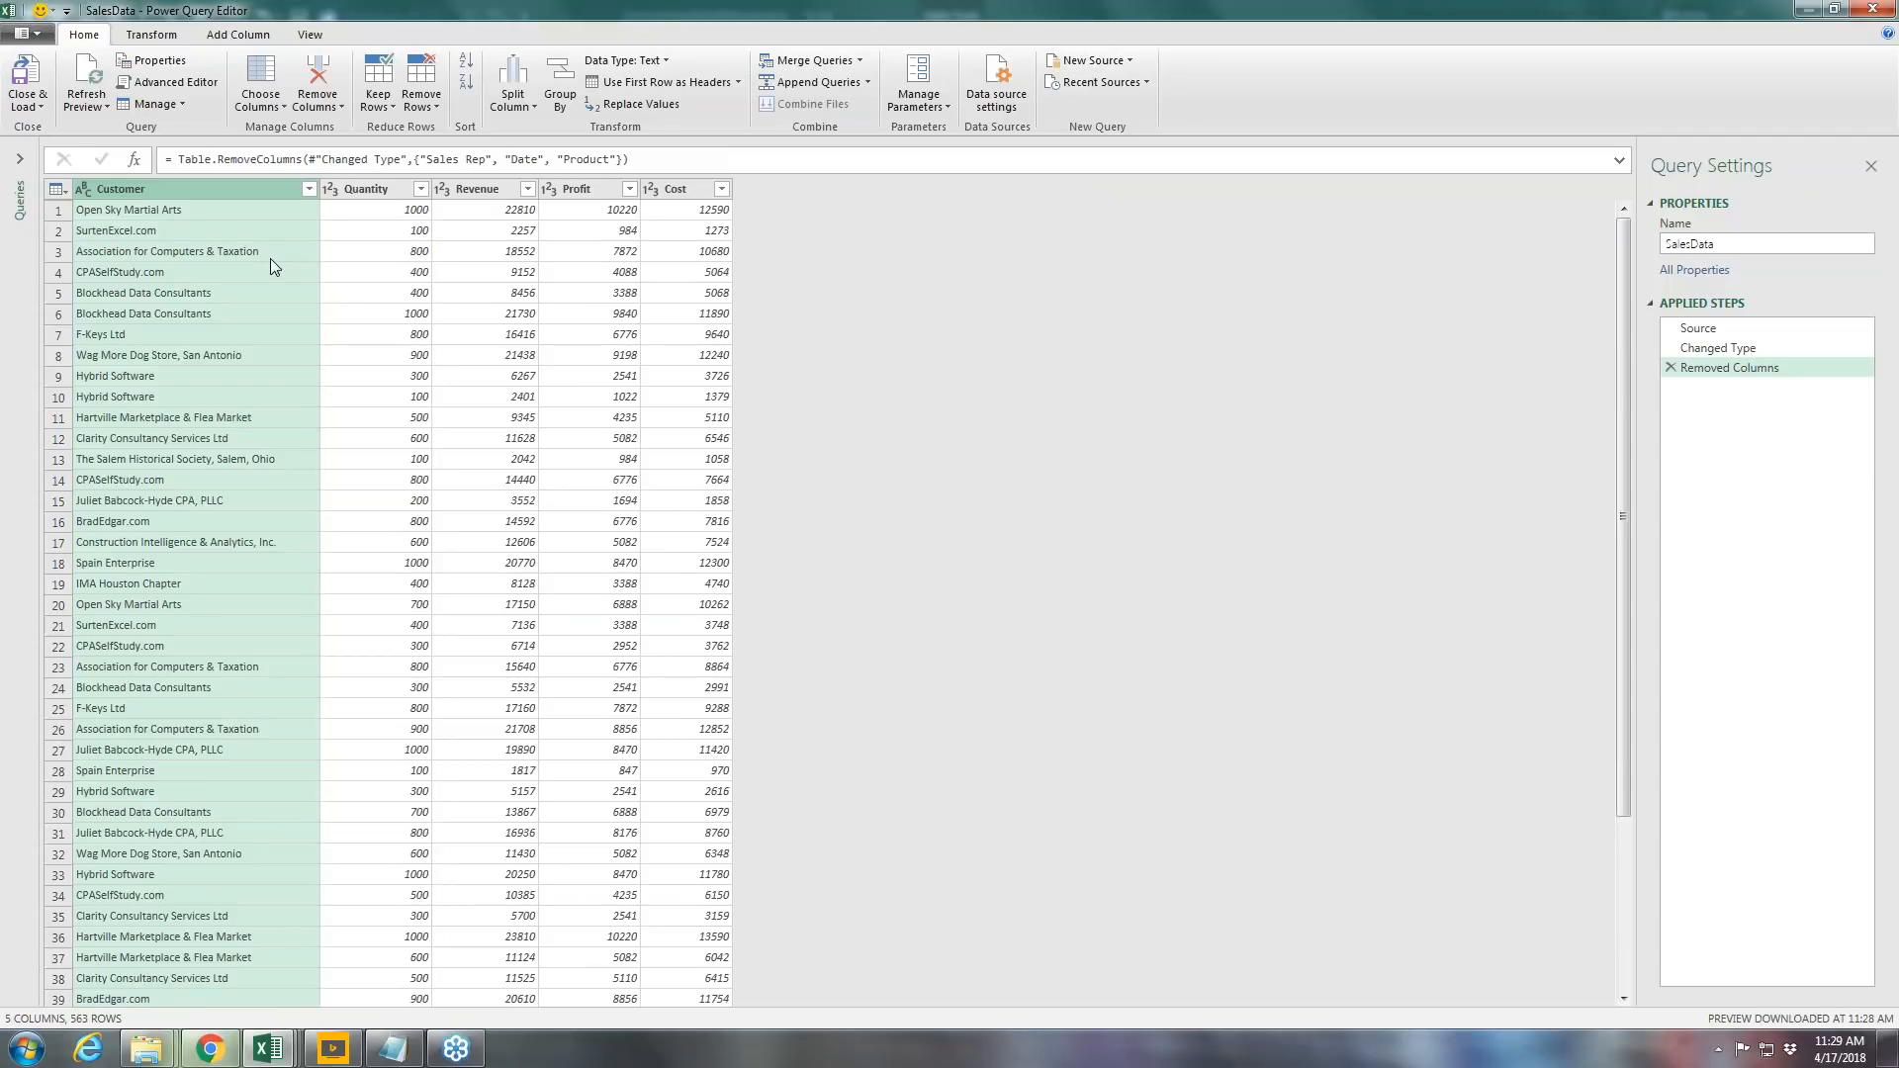
# Step: Set up a Group By on the Customer column with a new column named Total Revenue
pyautogui.click(141, 38)
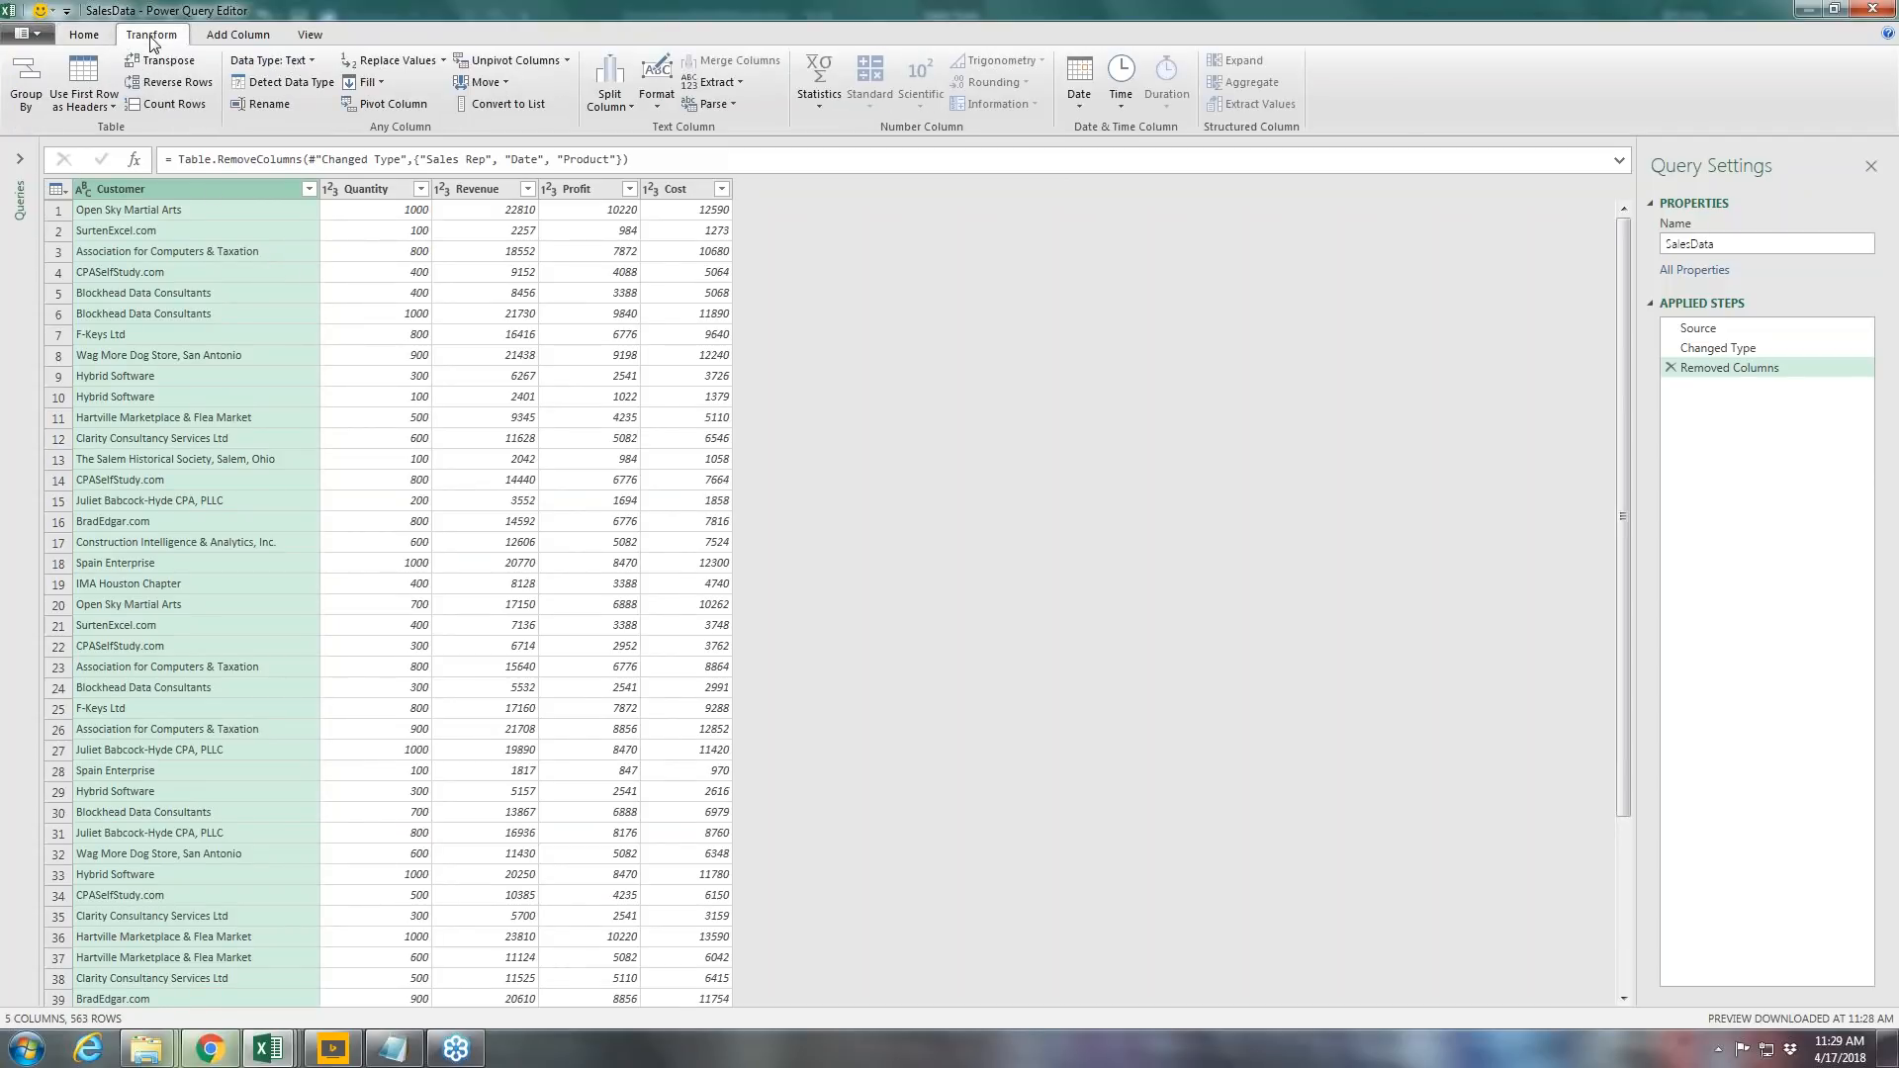
pyautogui.click(30, 81)
pyautogui.click(40, 89)
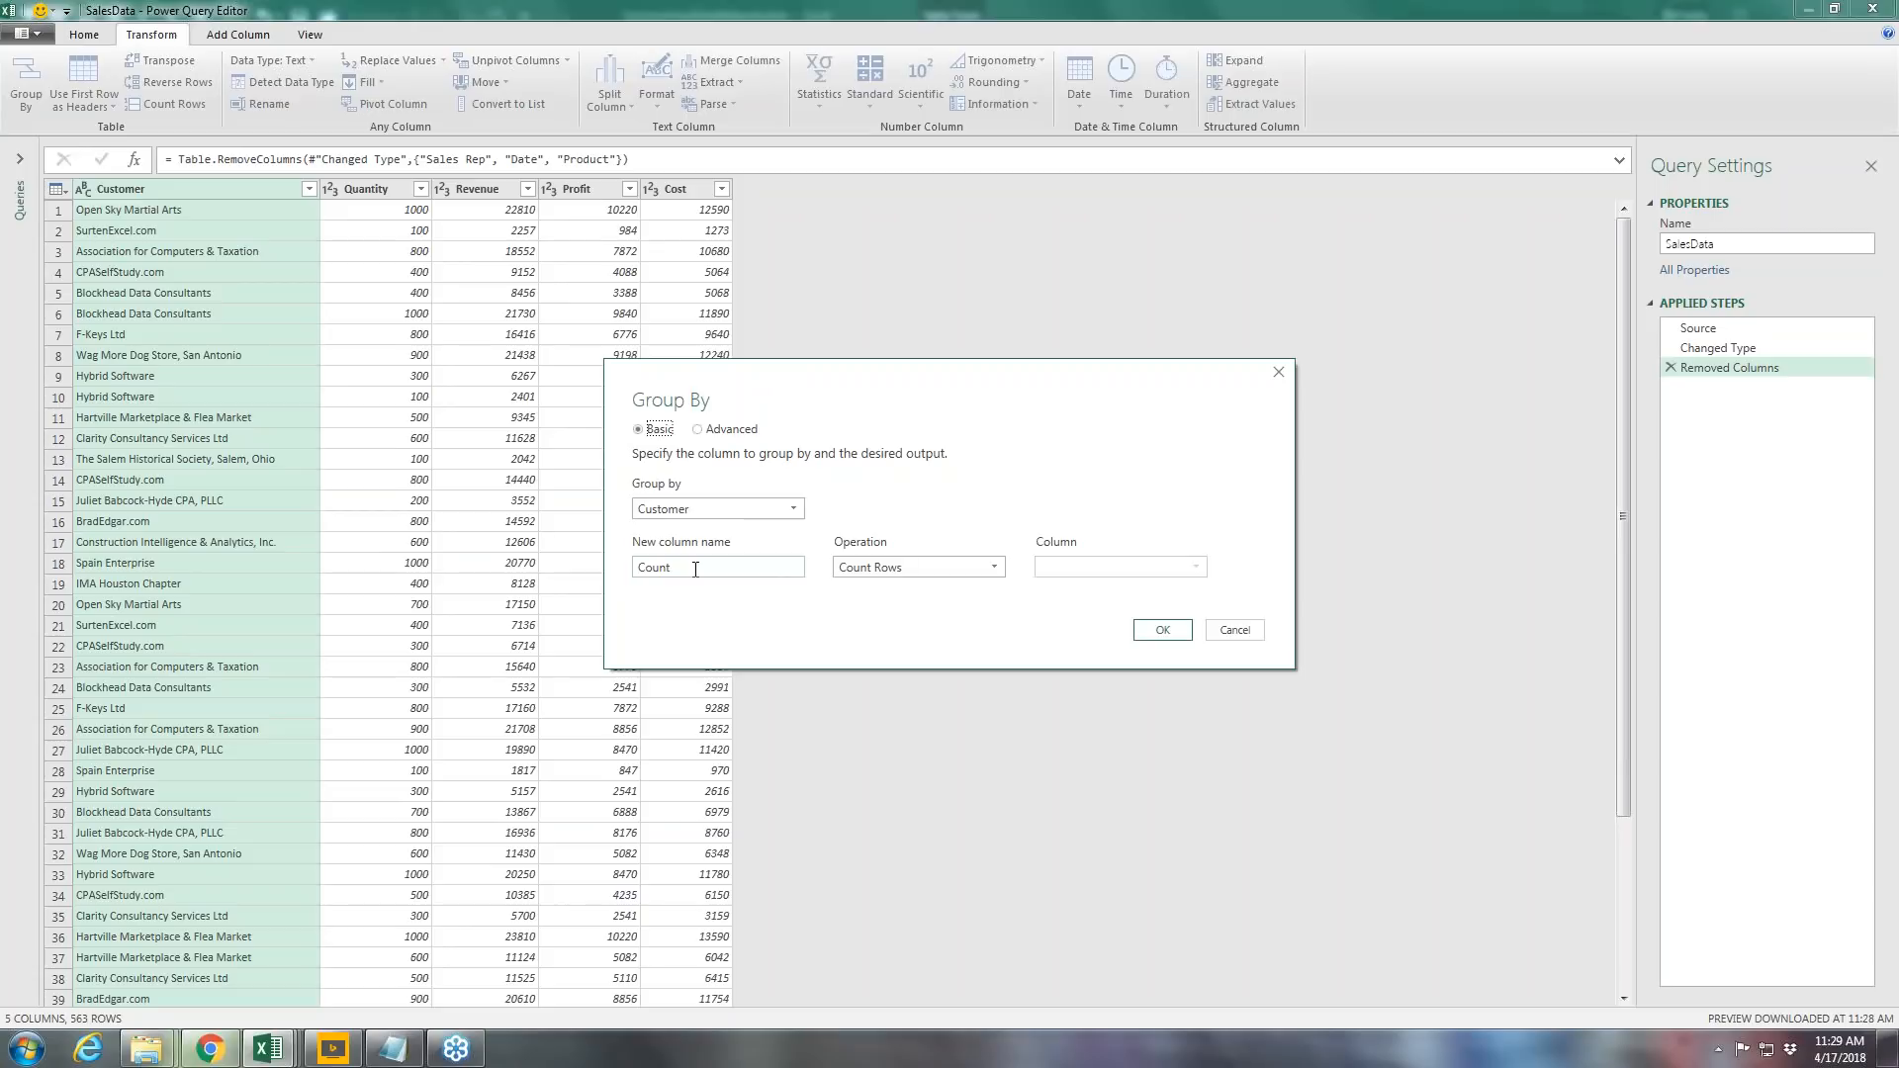
pyautogui.press('Tab')
pyautogui.press('Tab')
pyautogui.write('Total Revenue')
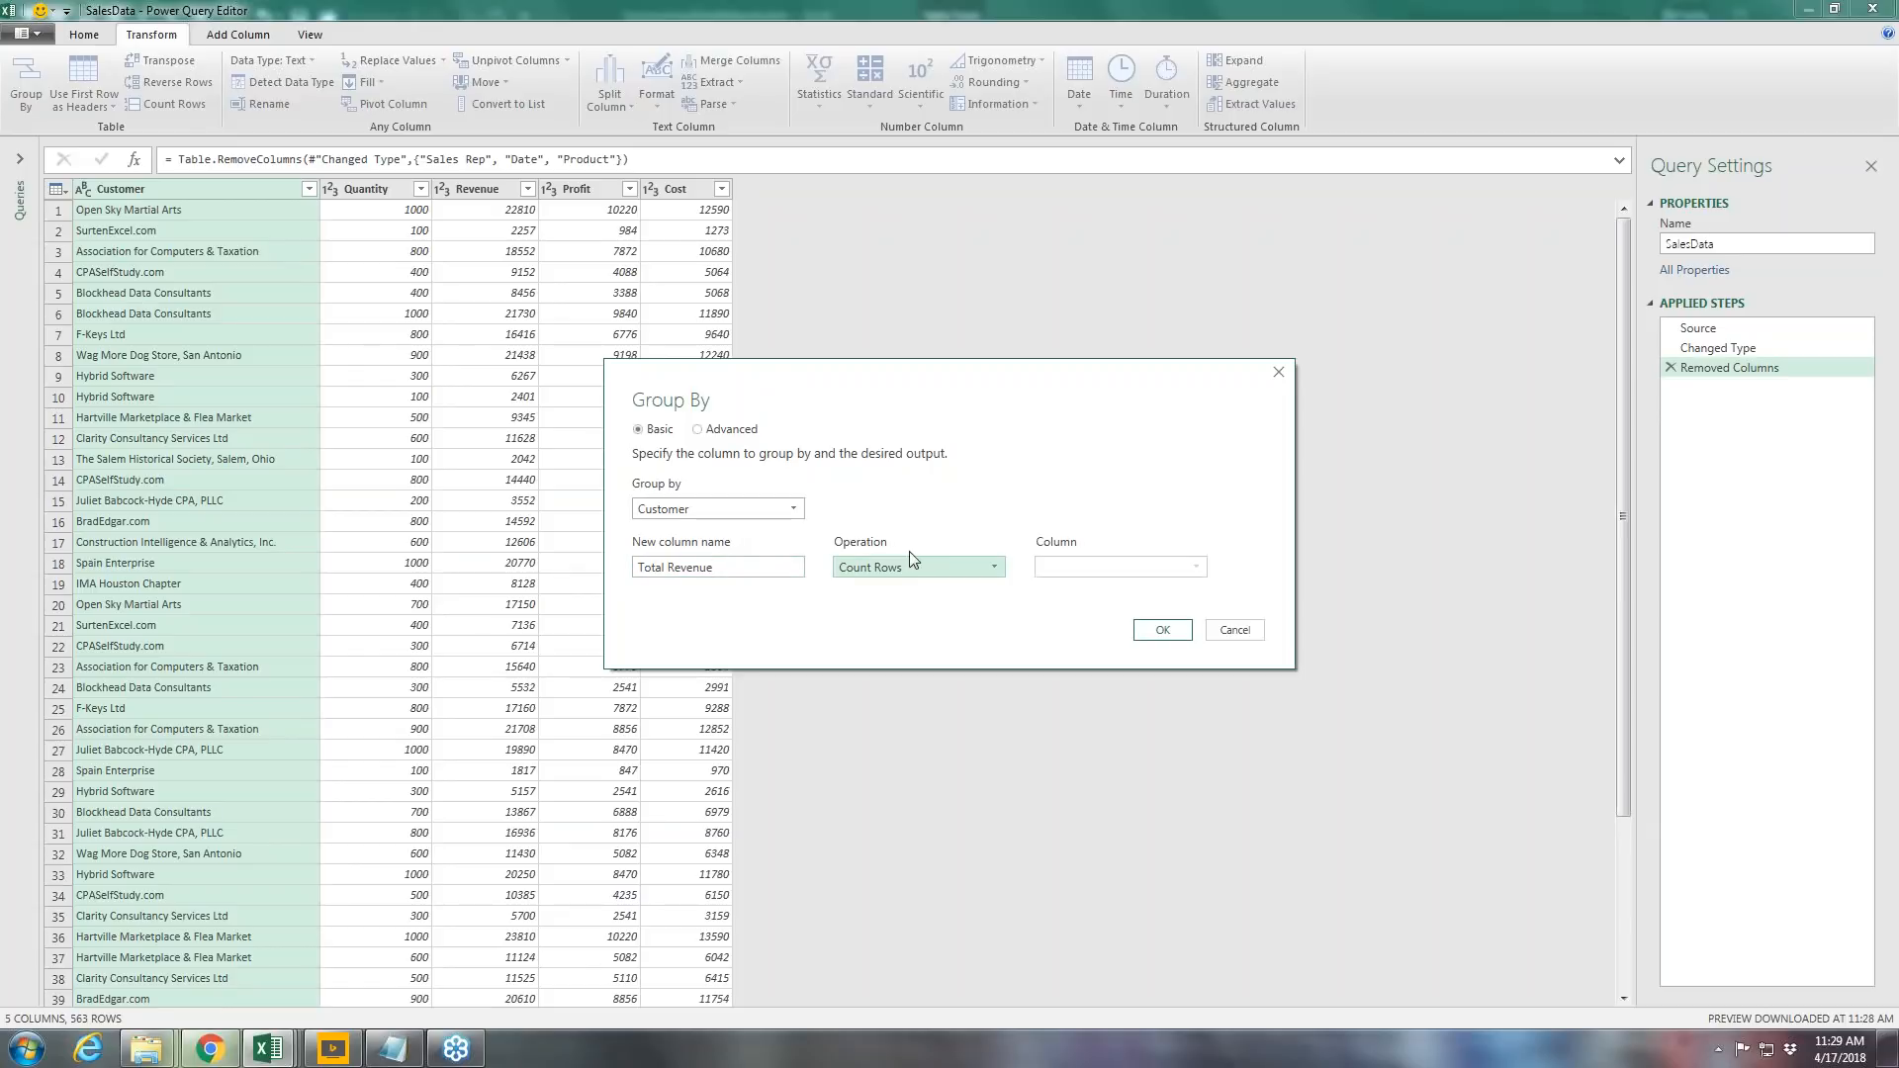
# Step: Define the Total Revenue column in the grouping by Customer as the sum of Revenue
pyautogui.click(992, 570)
pyautogui.click(855, 592)
pyautogui.click(1127, 573)
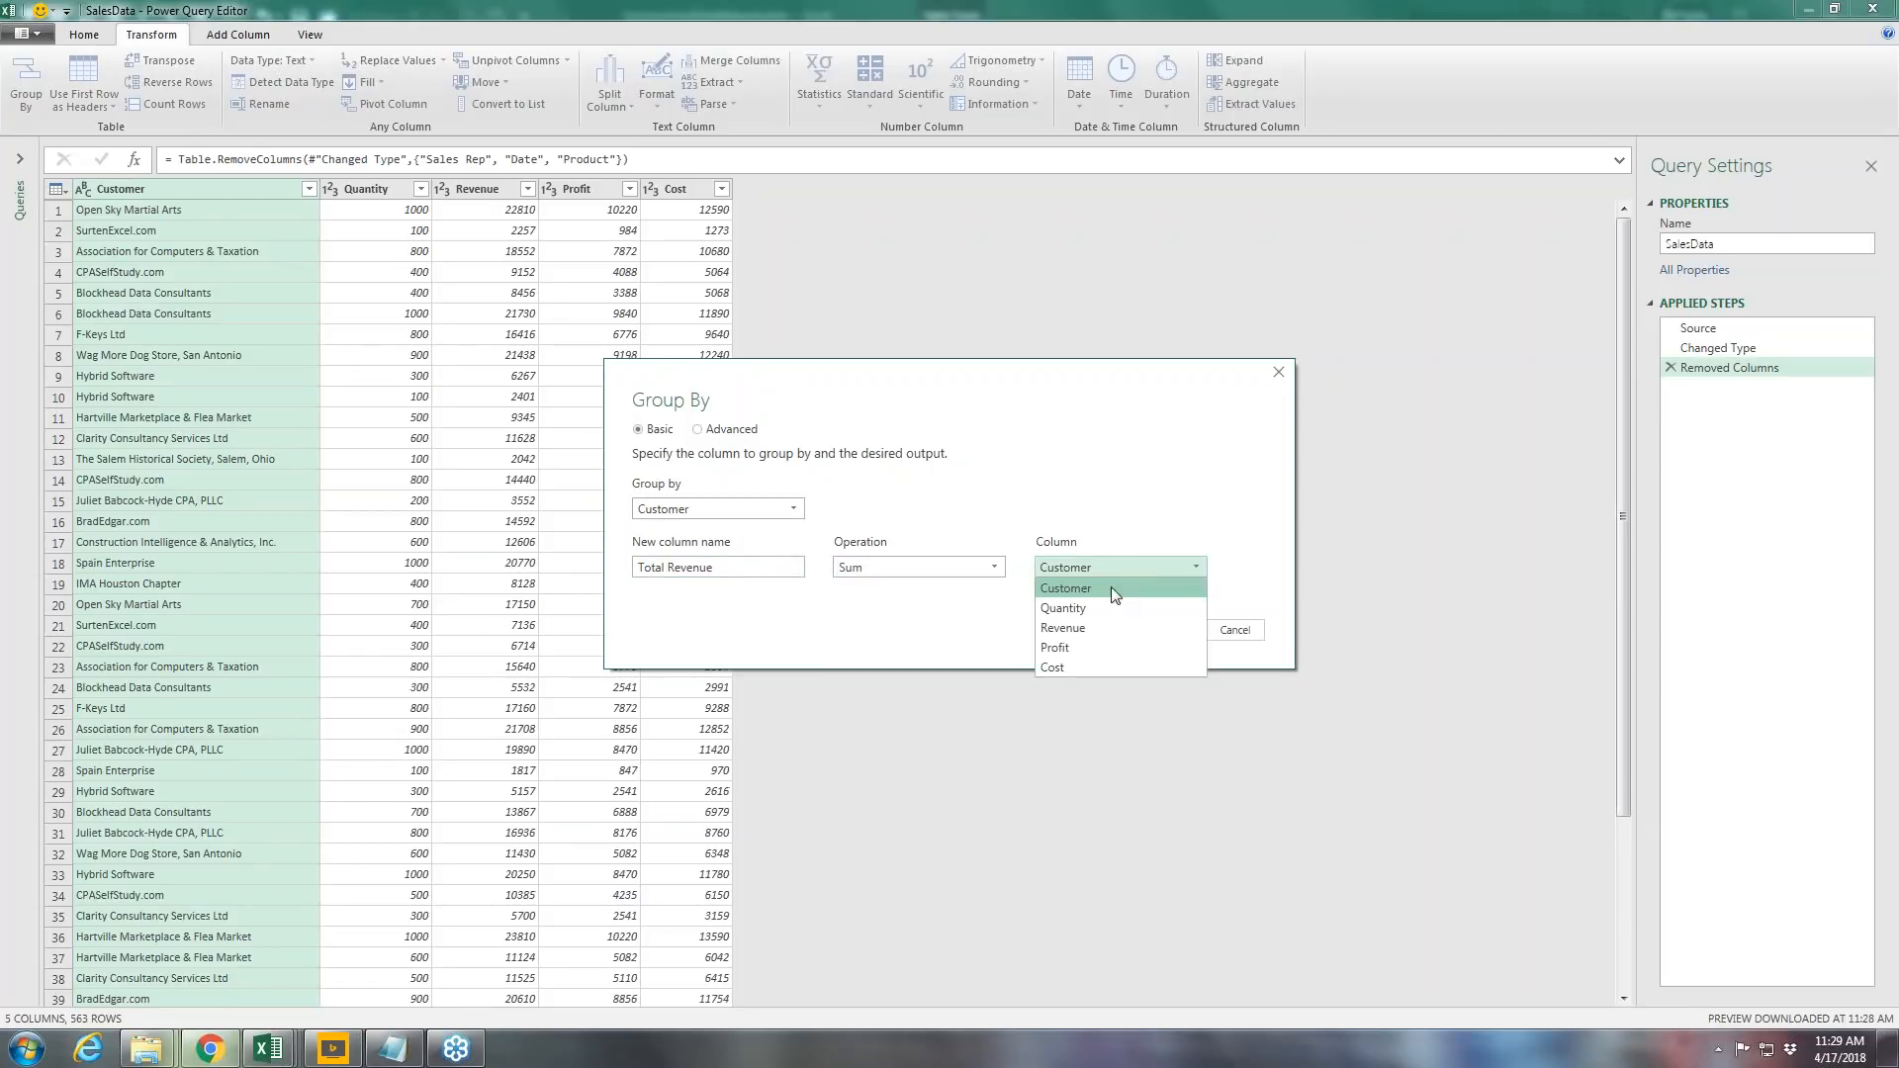
pyautogui.click(1076, 626)
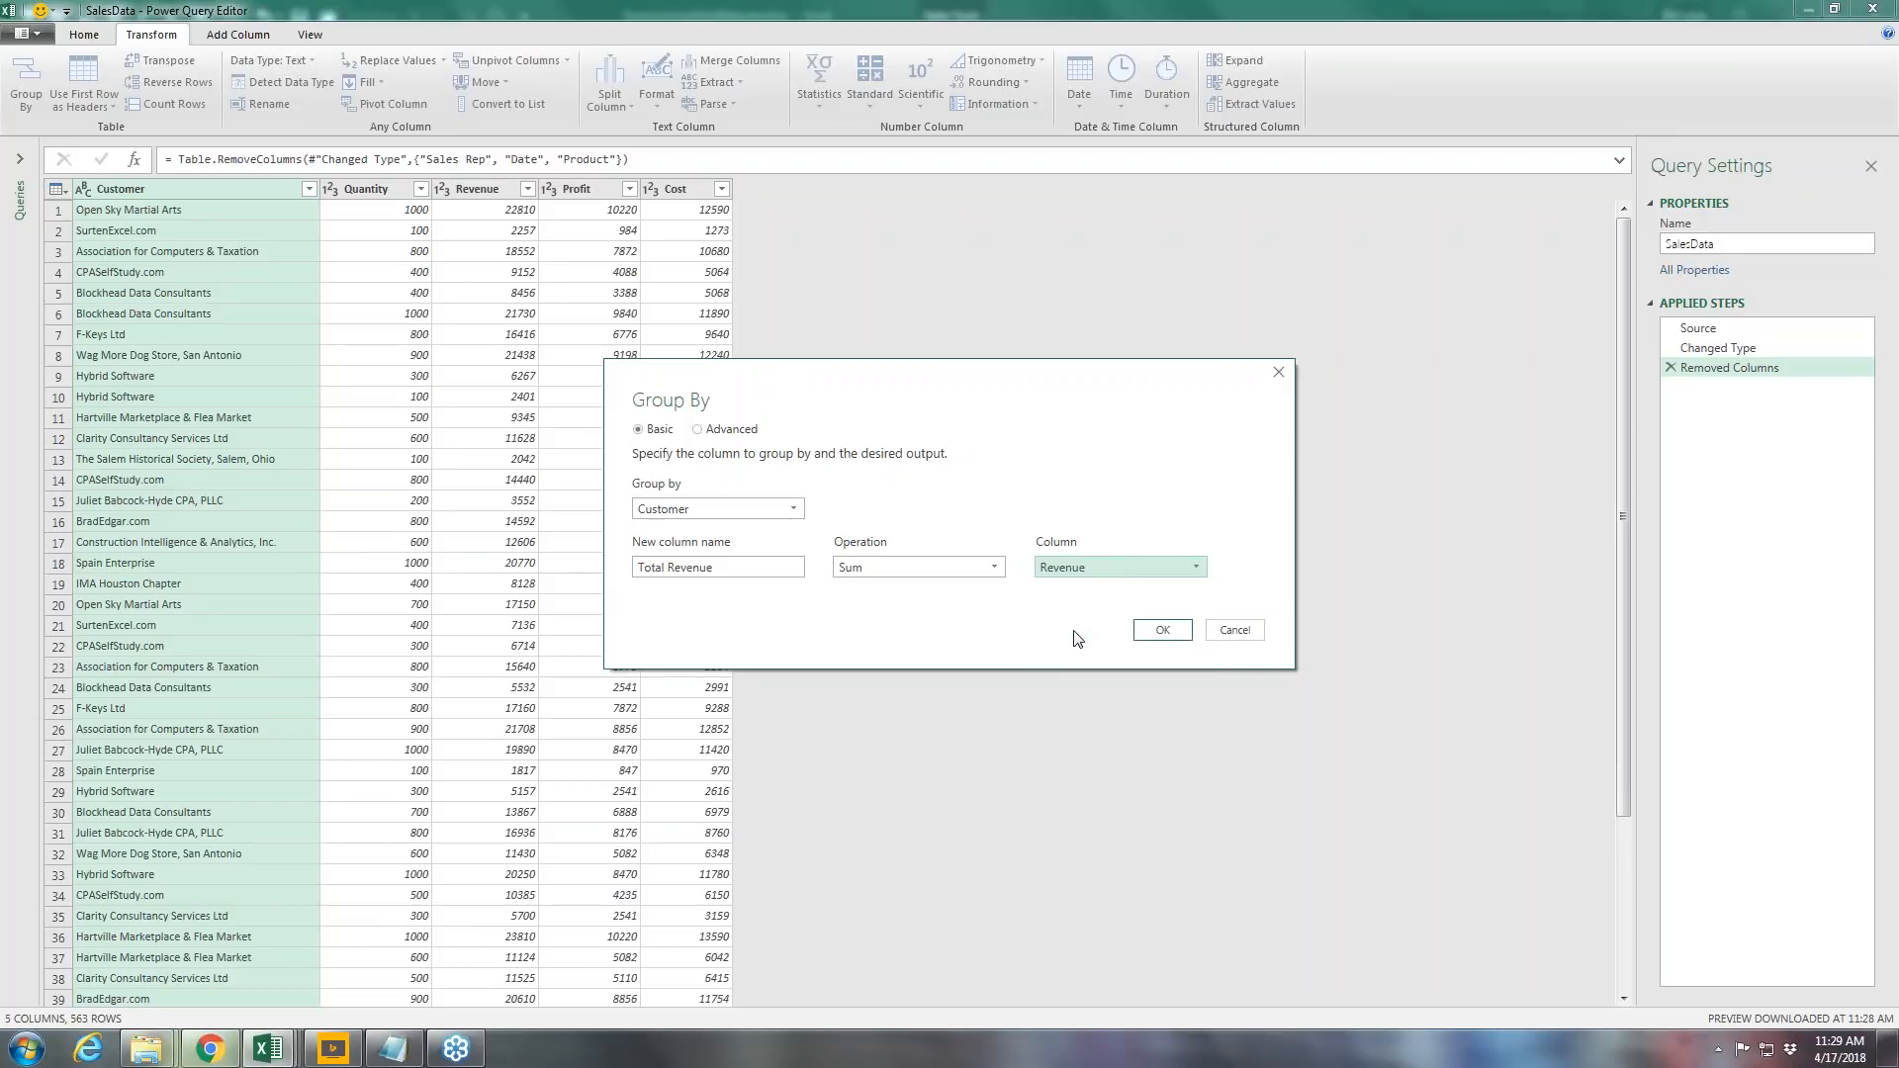
# Step: Switch the grouping to advanced, add a Total Profit aggregation that sums Profit, and apply the grouping
pyautogui.click(705, 431)
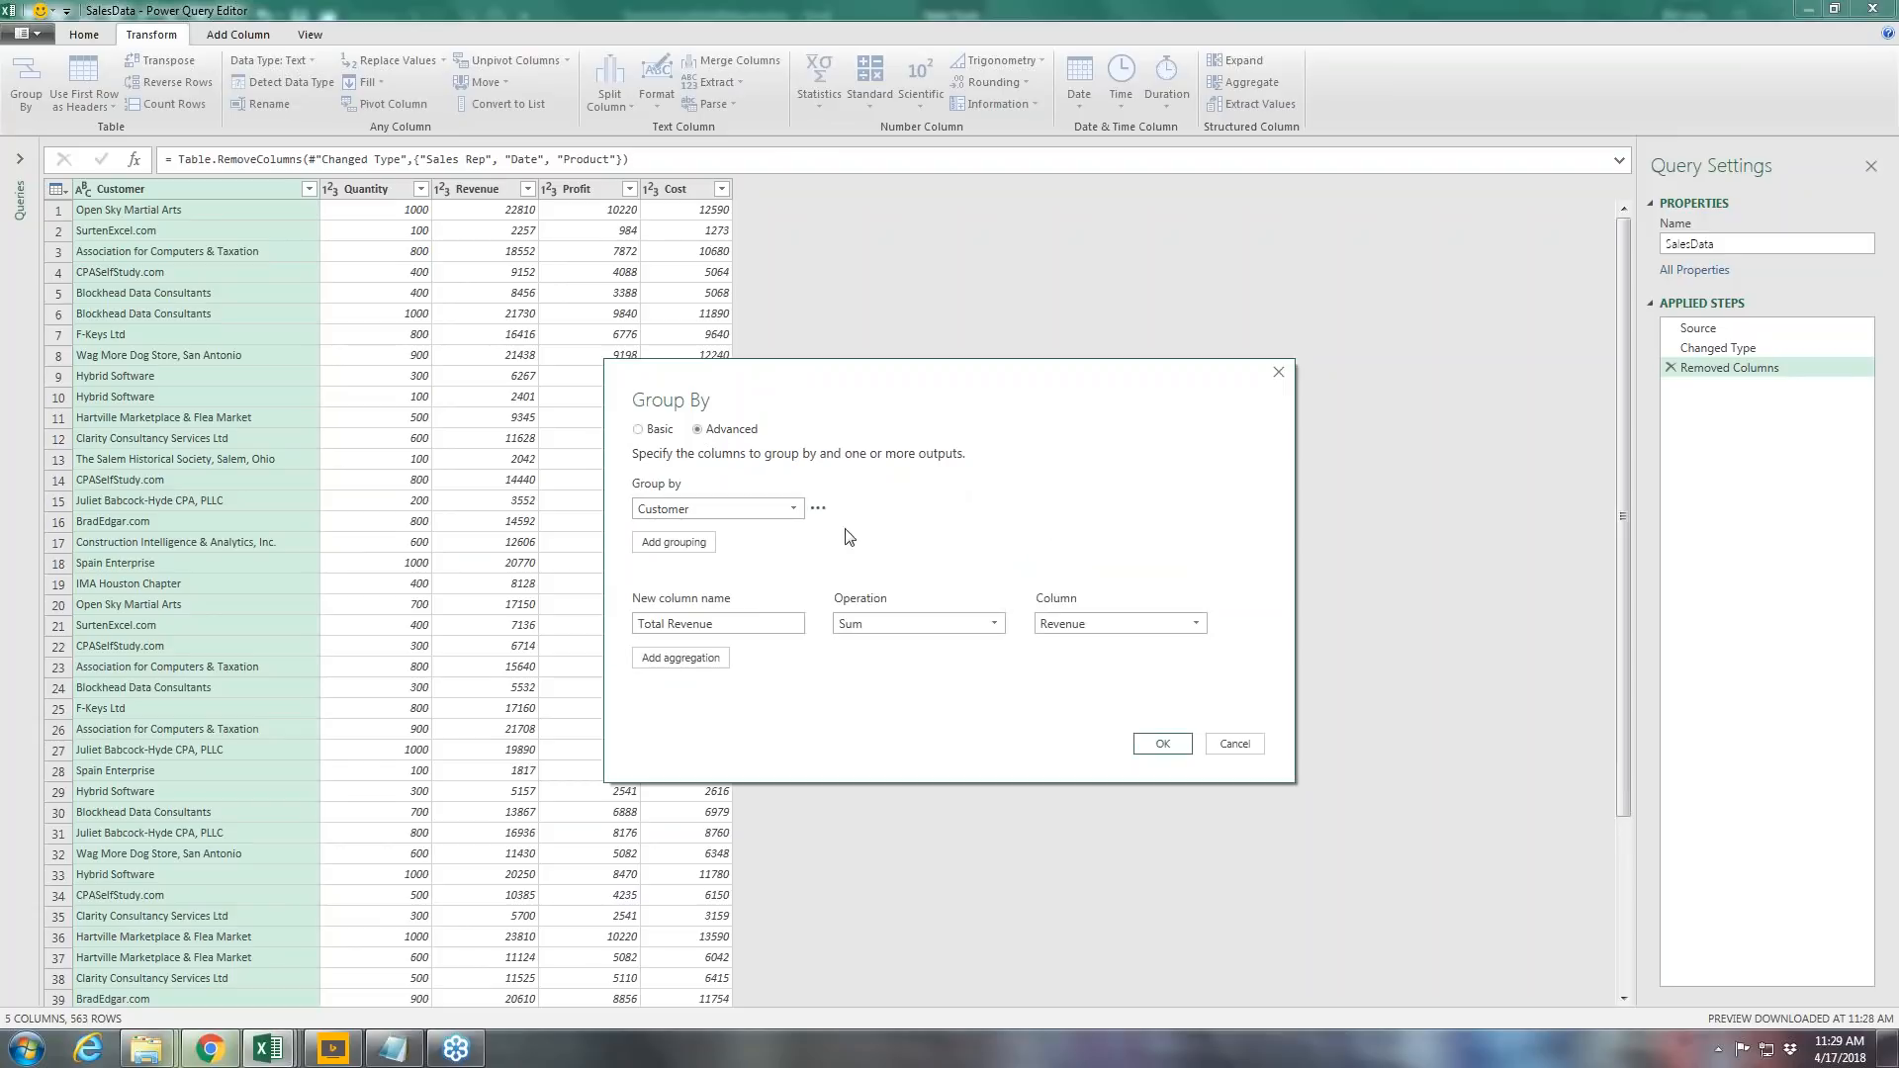
pyautogui.click(683, 658)
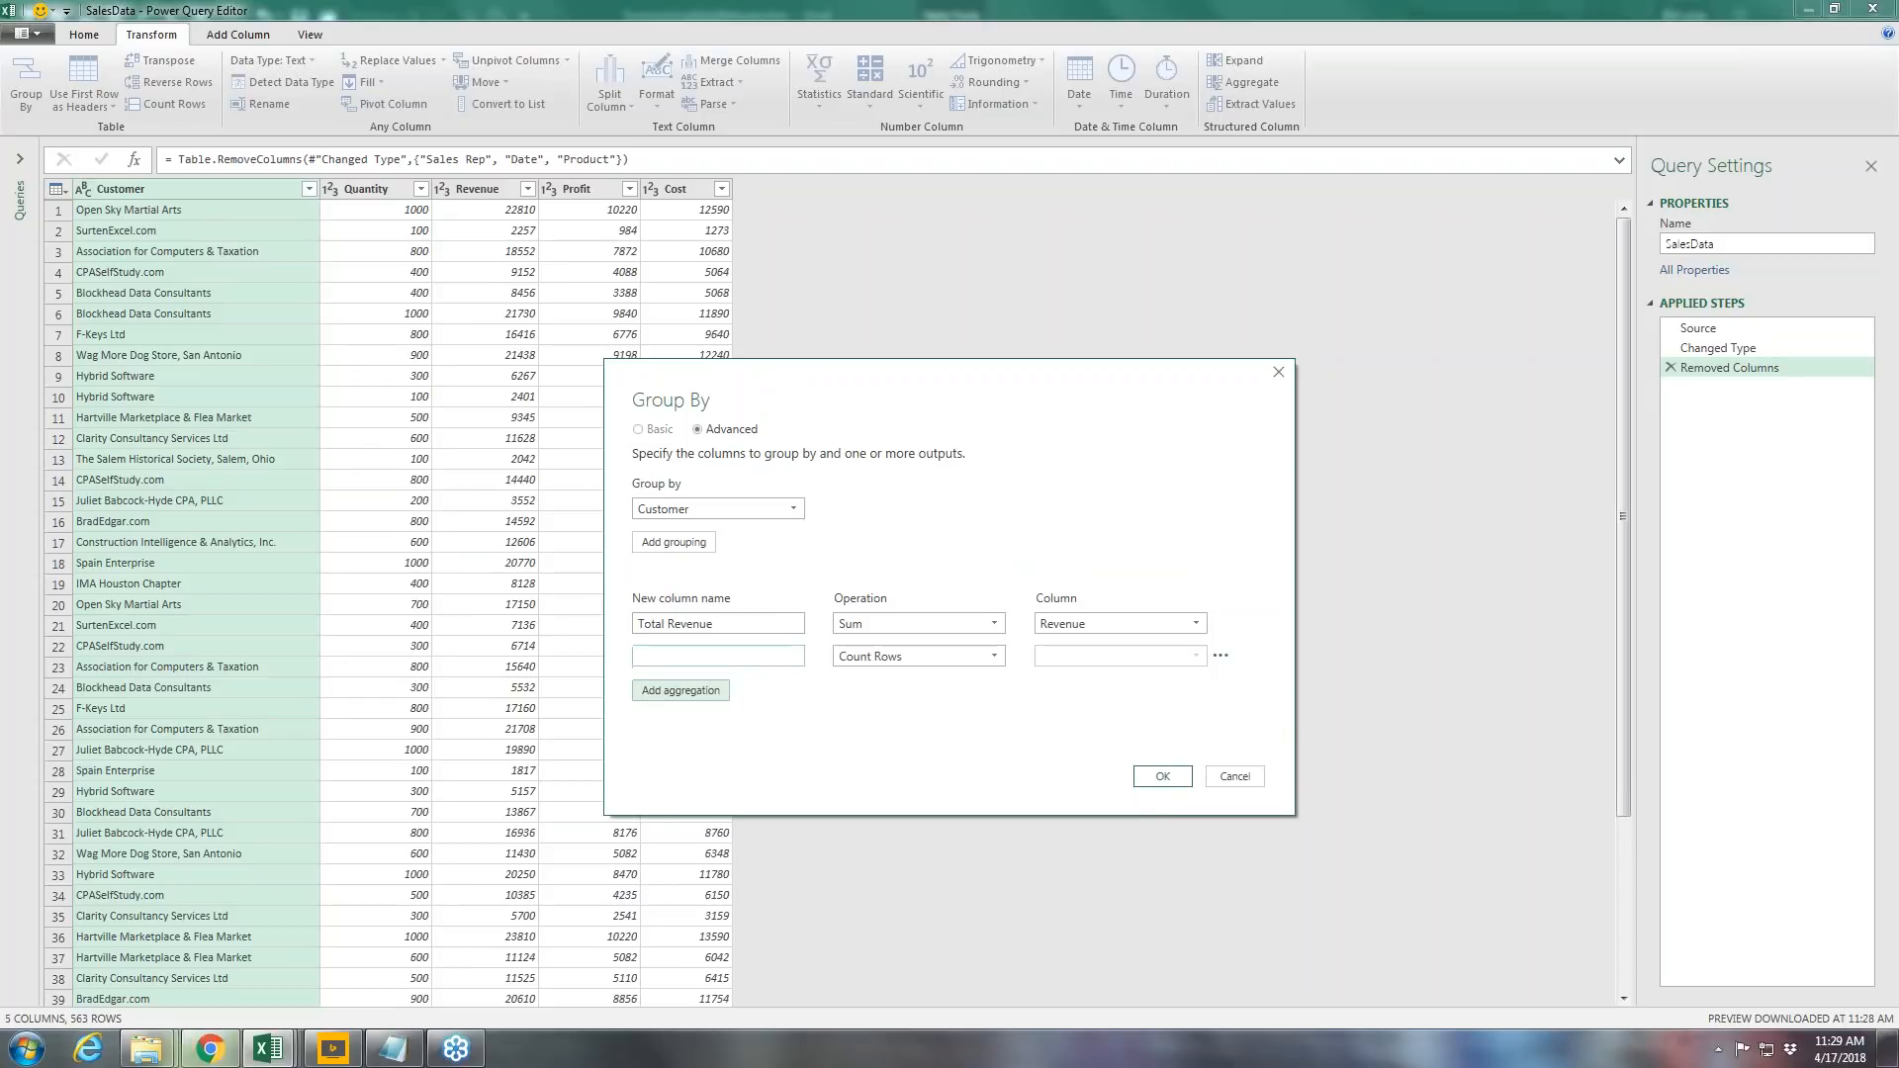
pyautogui.click(683, 657)
pyautogui.write('Total Profit')
pyautogui.press('Tab')
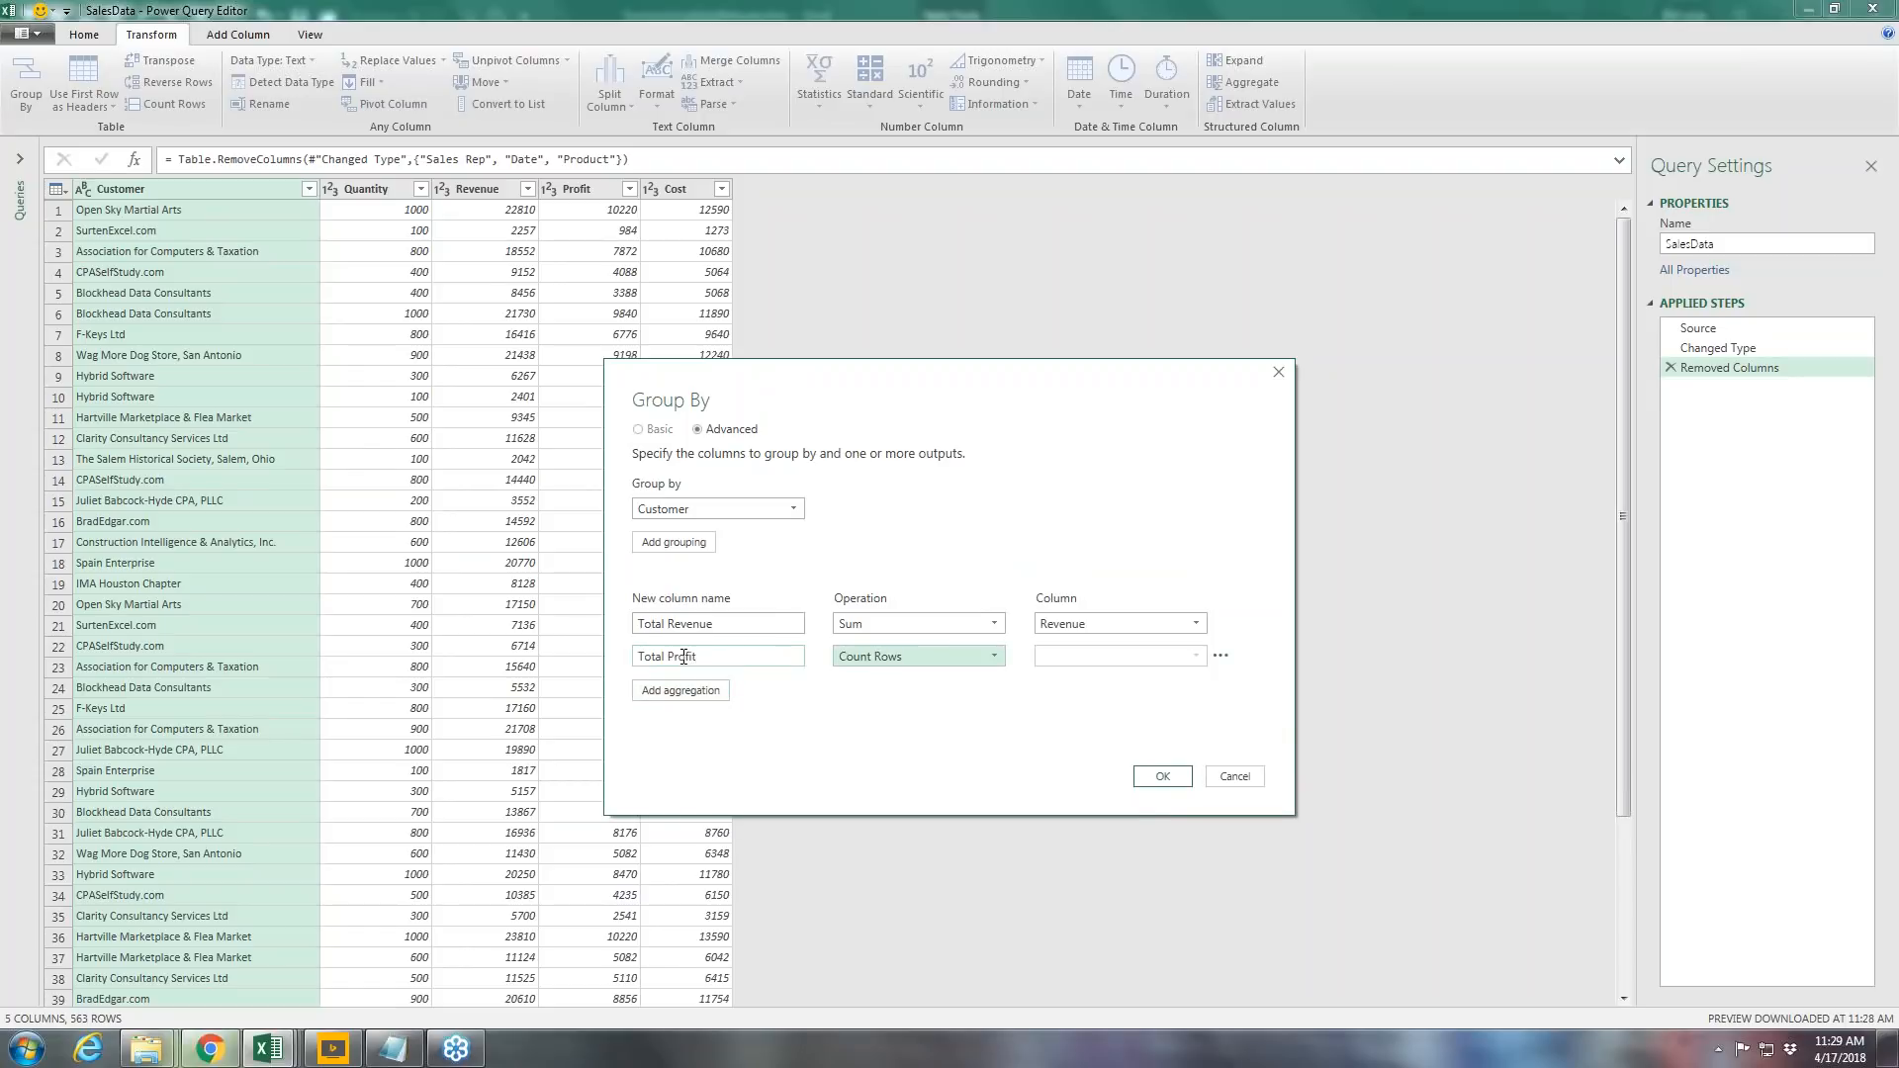
pyautogui.click(908, 656)
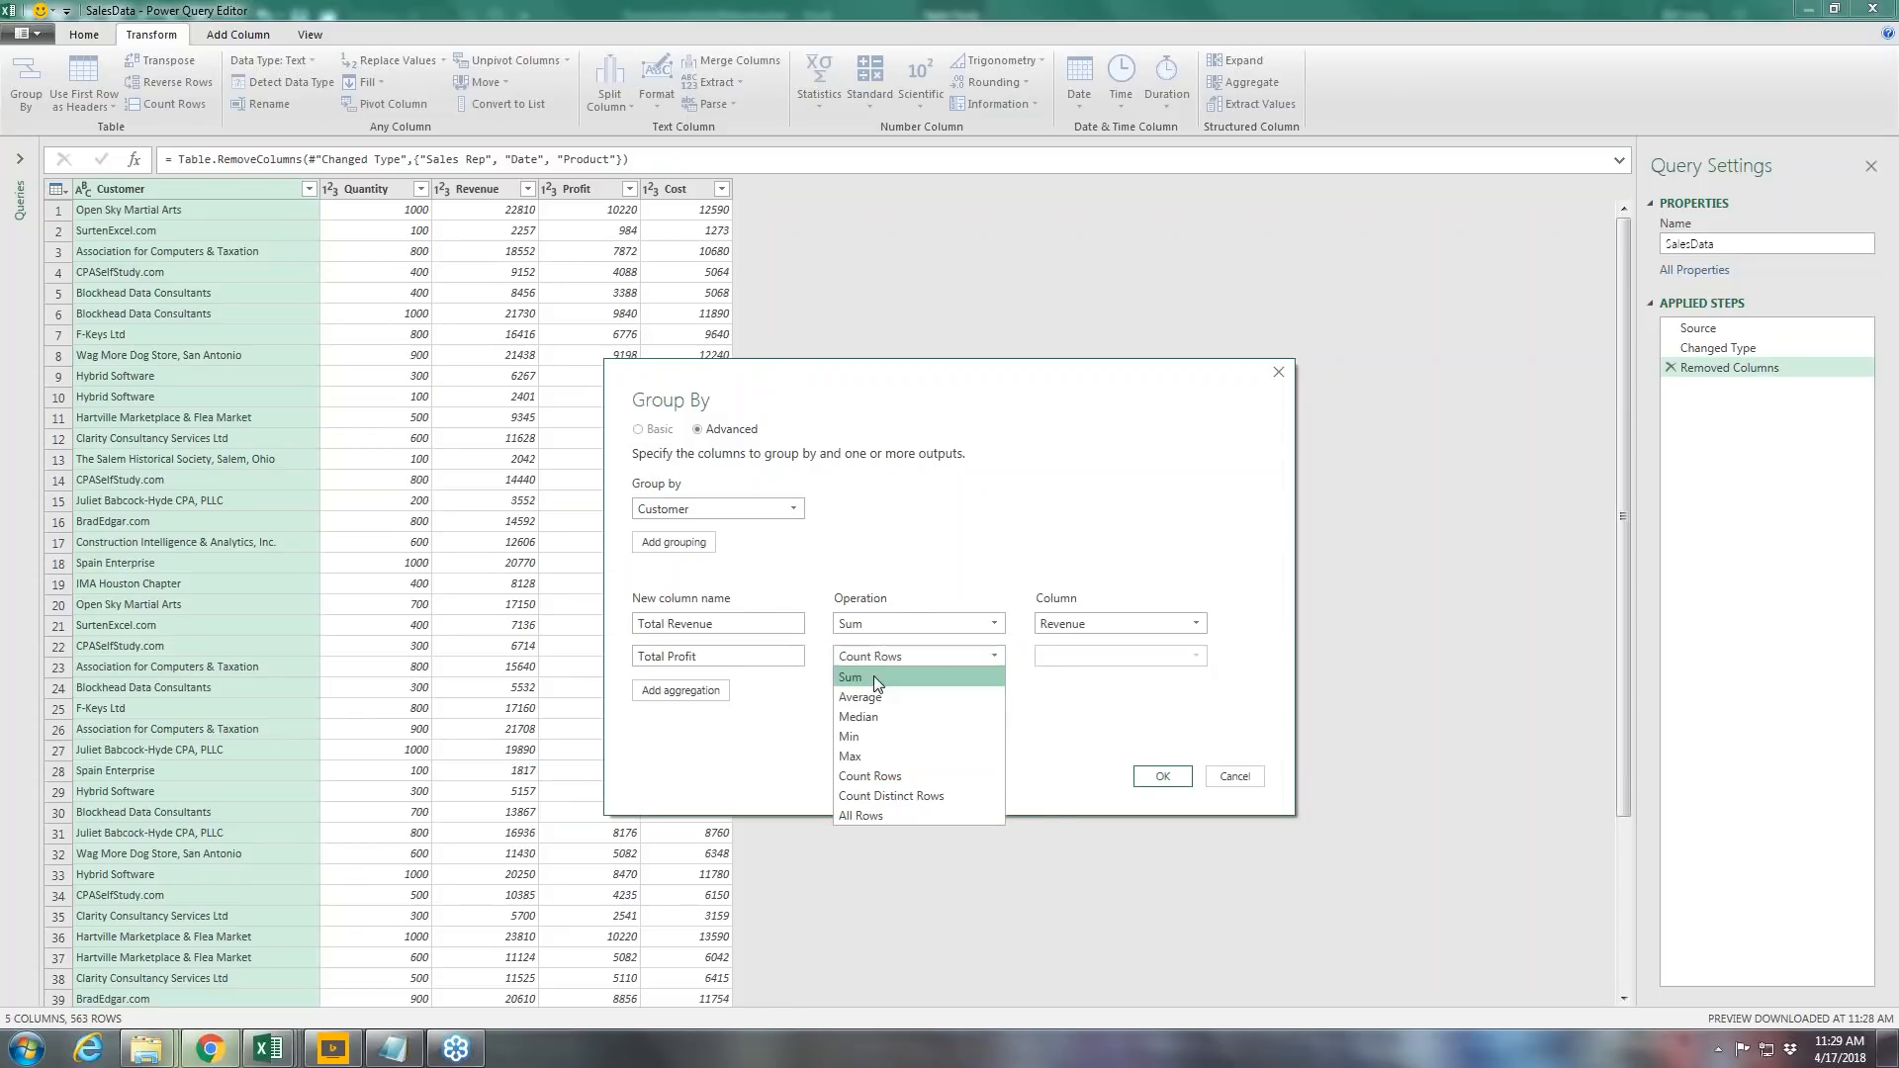
pyautogui.click(874, 674)
pyautogui.click(1100, 662)
pyautogui.click(1072, 736)
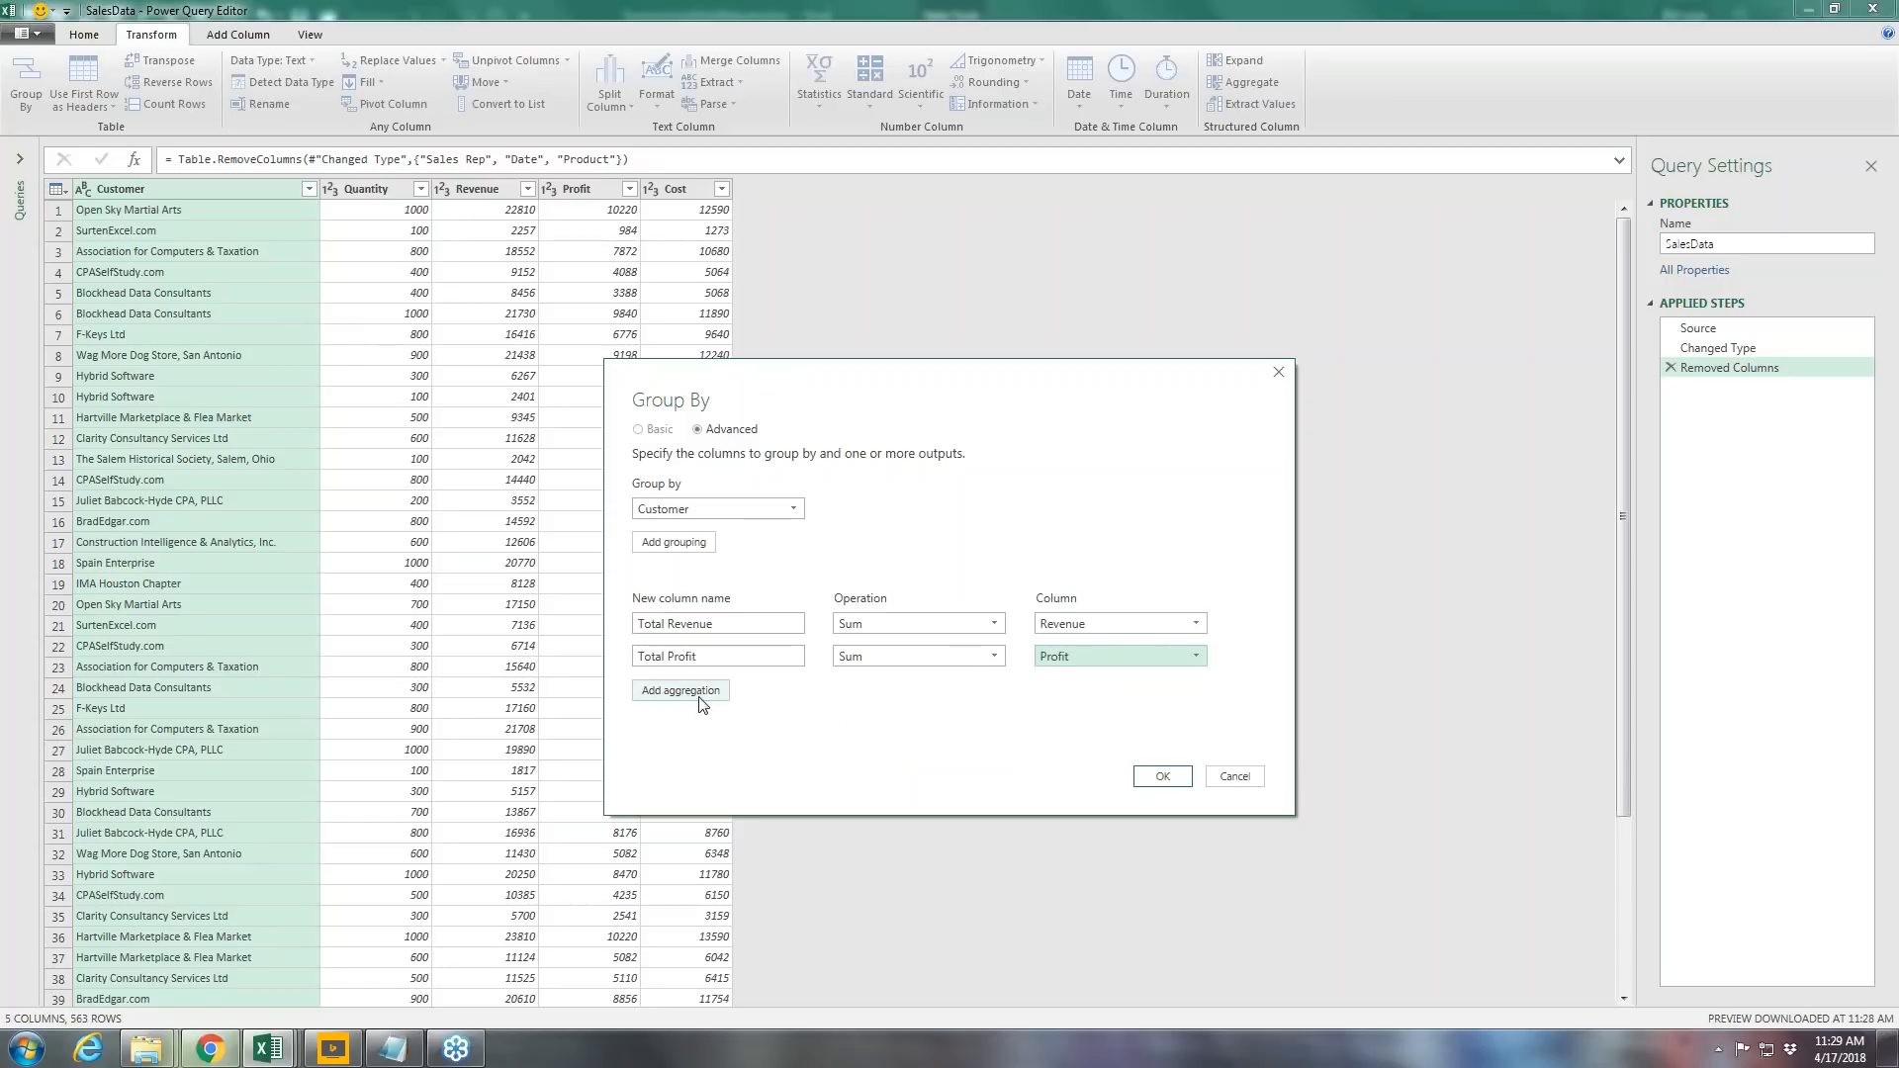
pyautogui.click(1162, 776)
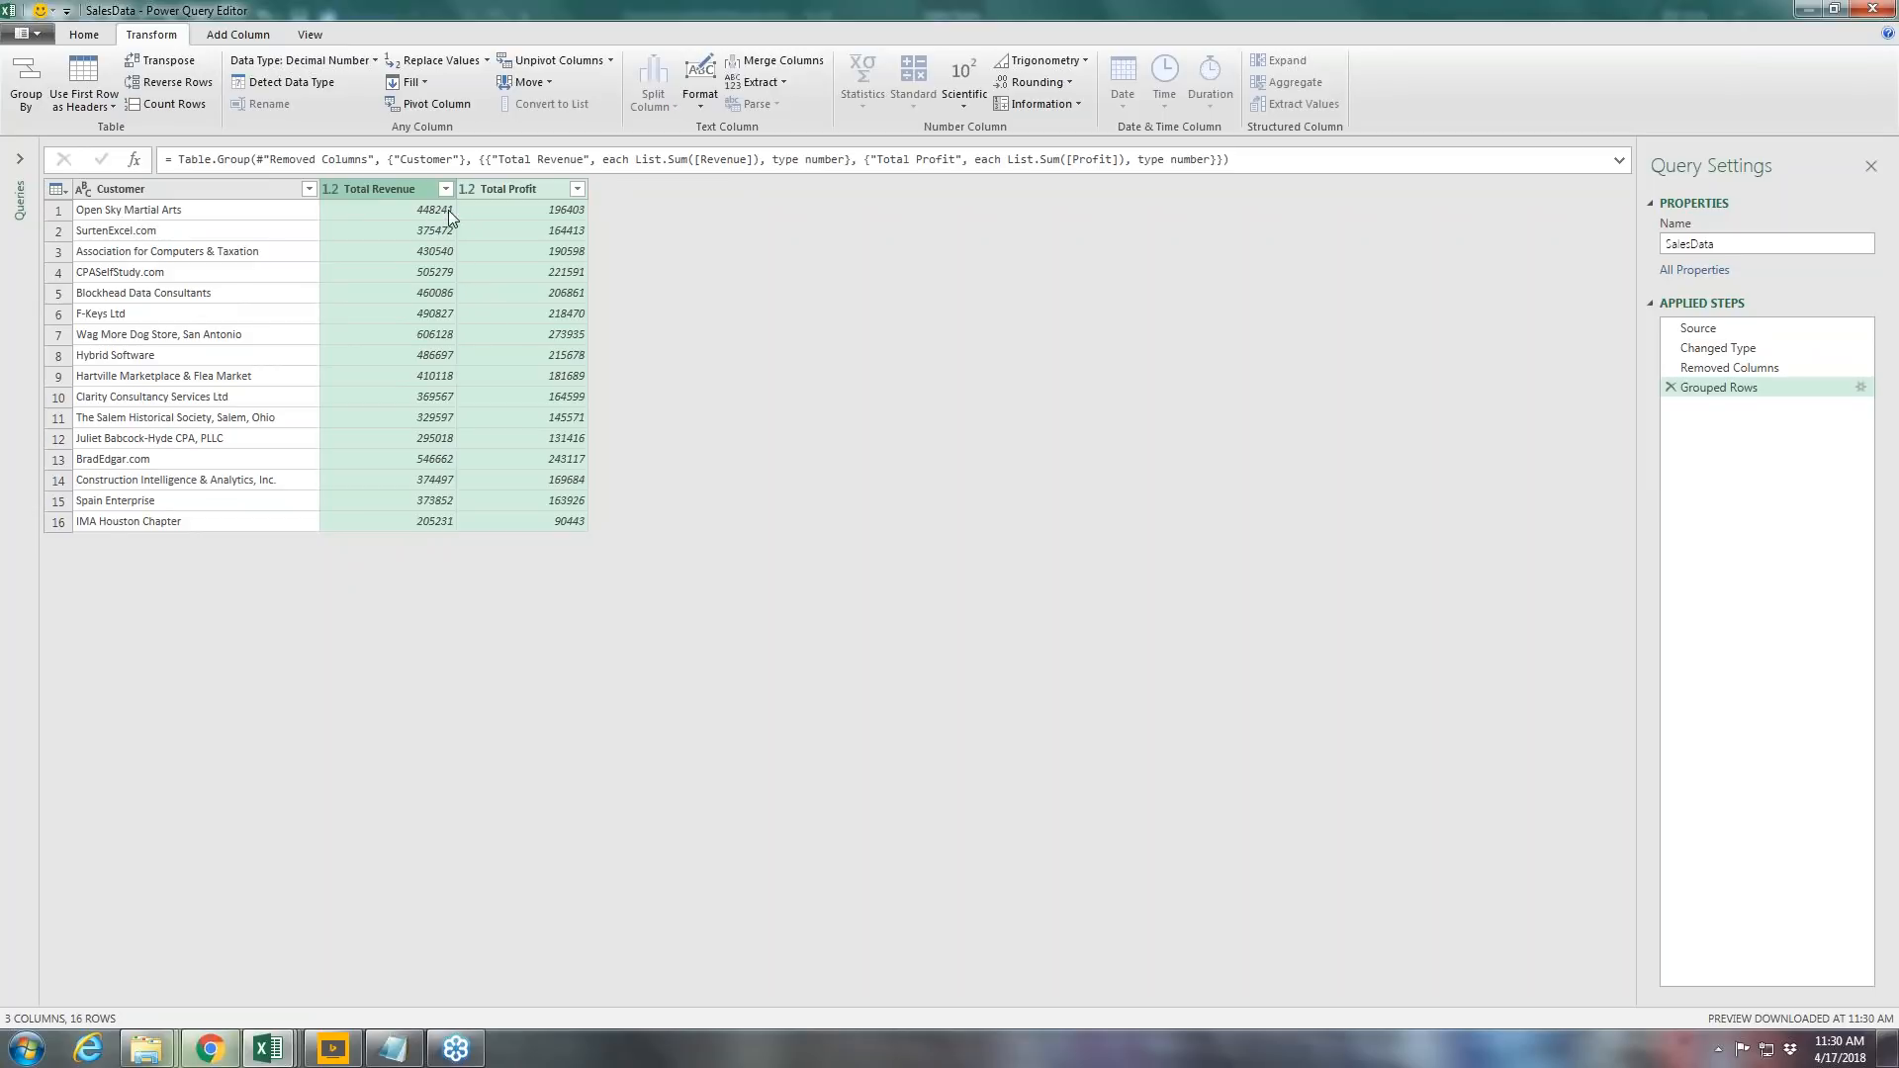
# Step: Sort the grouped rows by Total Revenue in descending order and load the query result to a worksheet
pyautogui.click(395, 188)
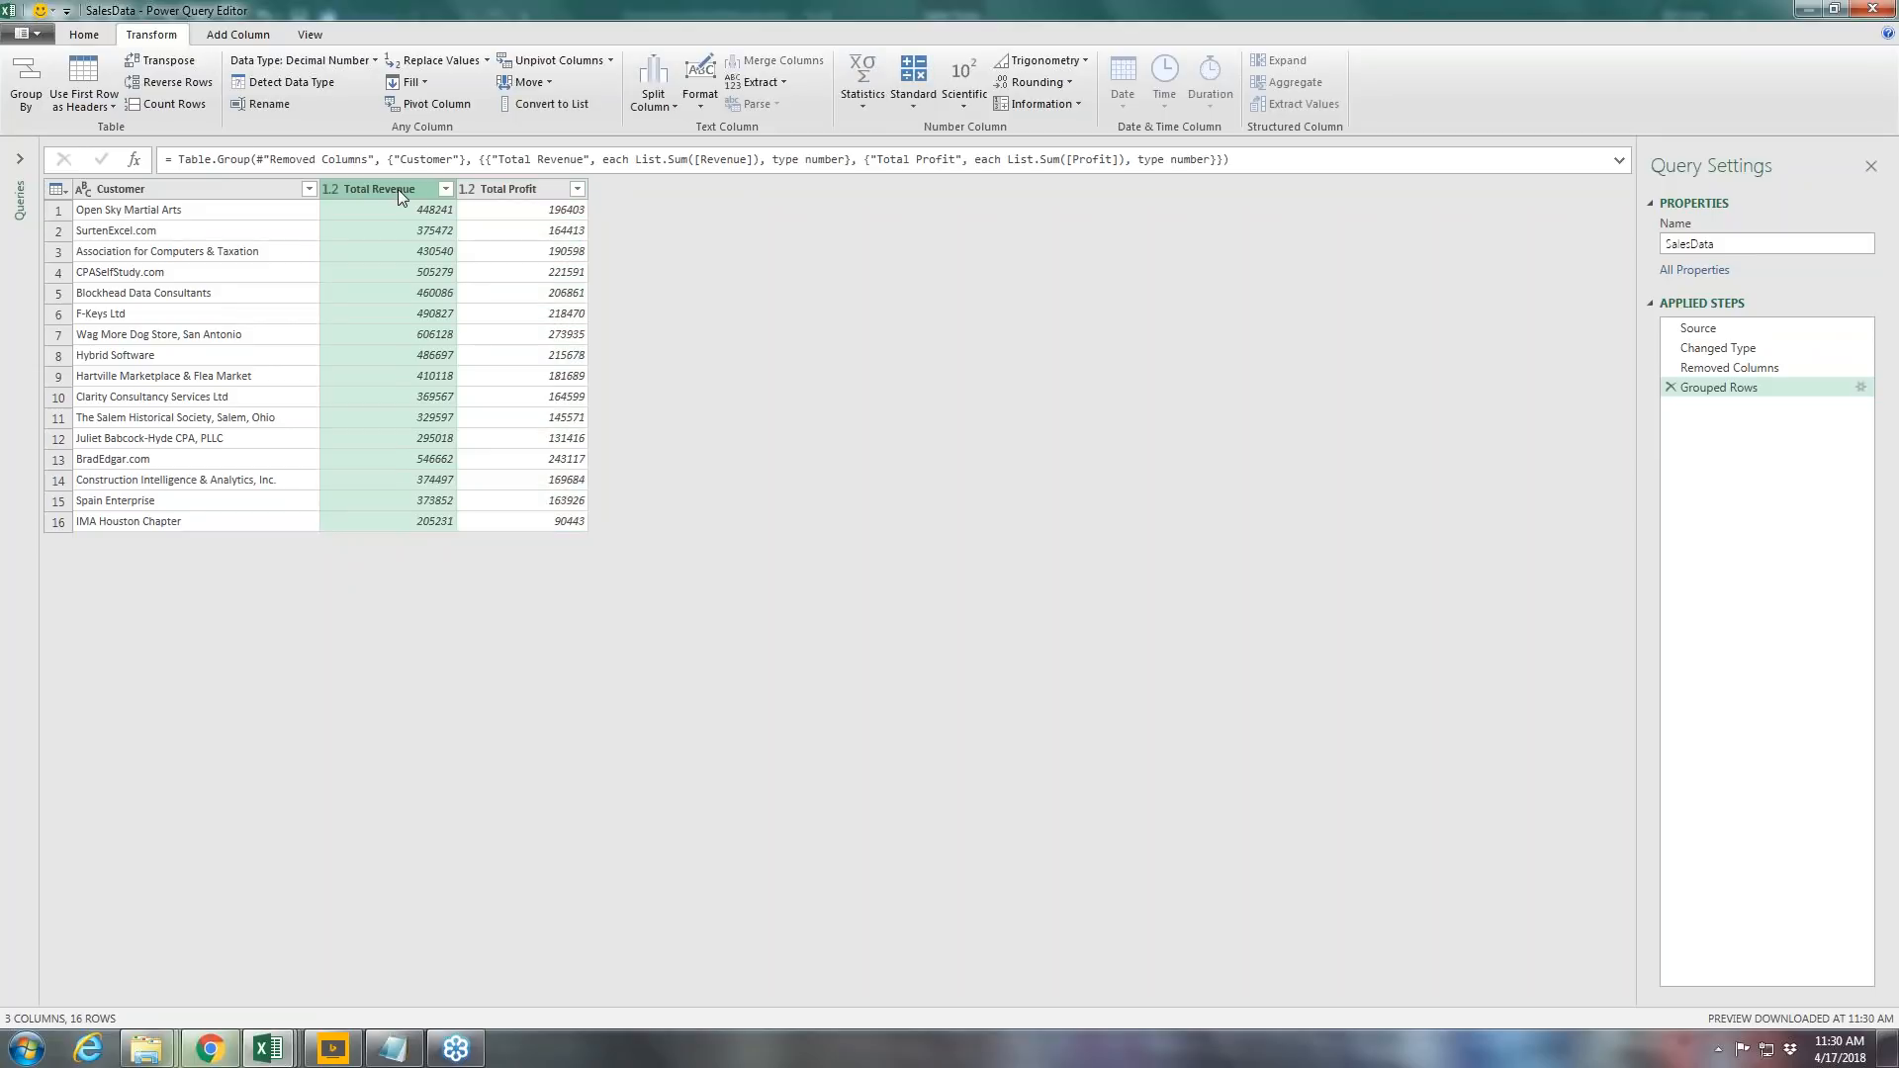
pyautogui.rightClick(397, 188)
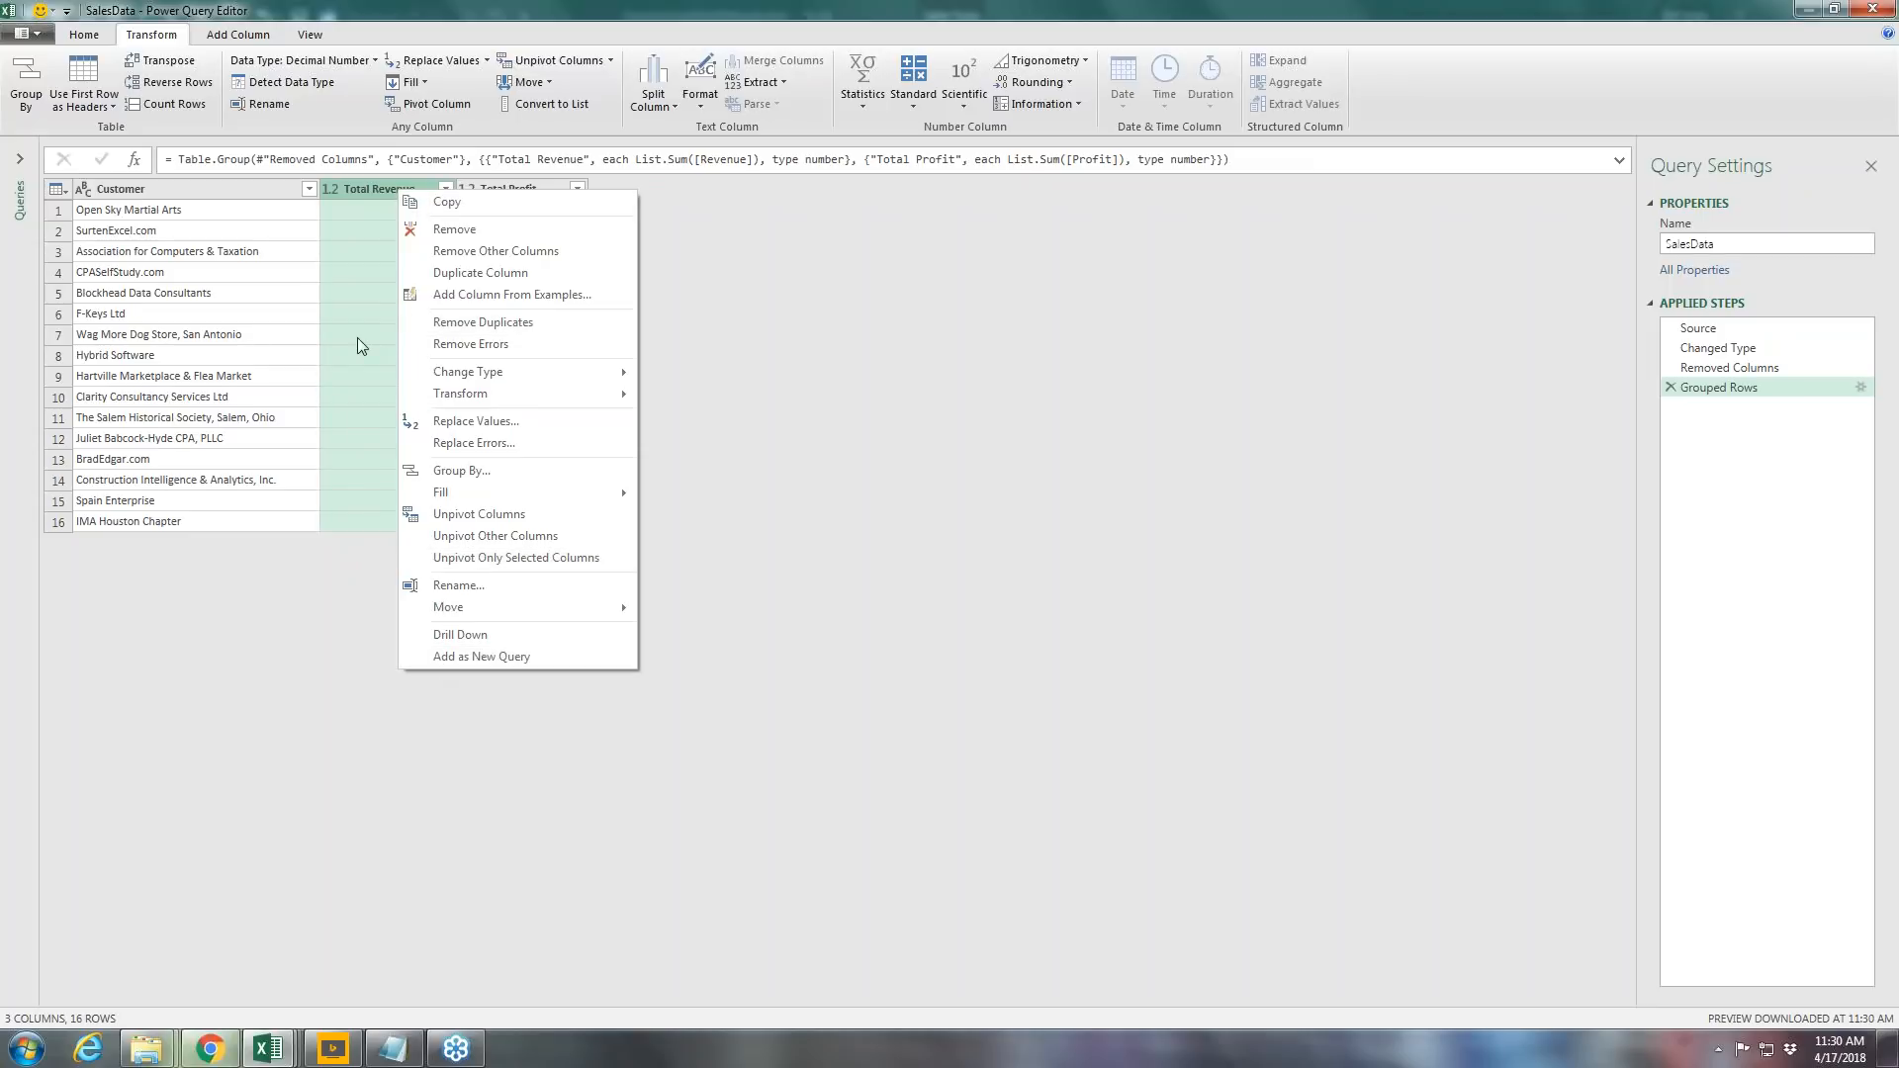
pyautogui.click(366, 188)
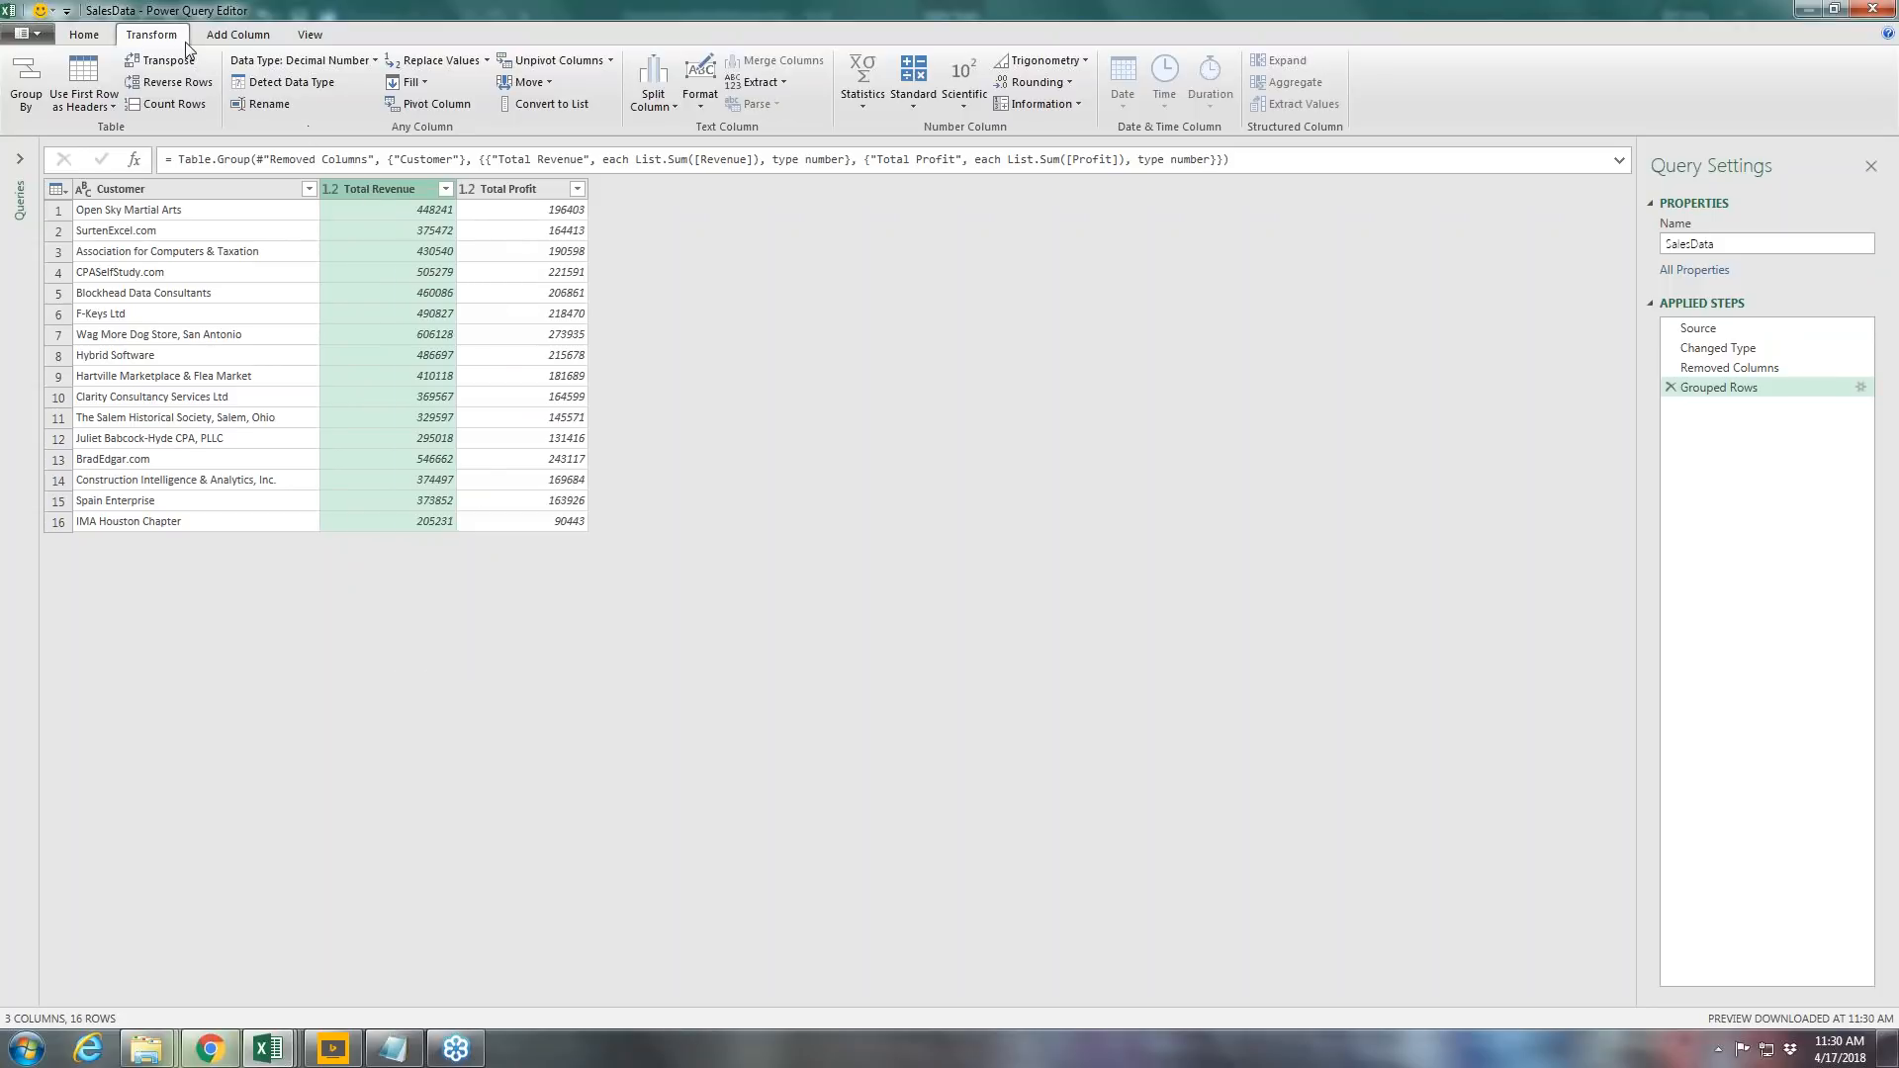
pyautogui.click(85, 38)
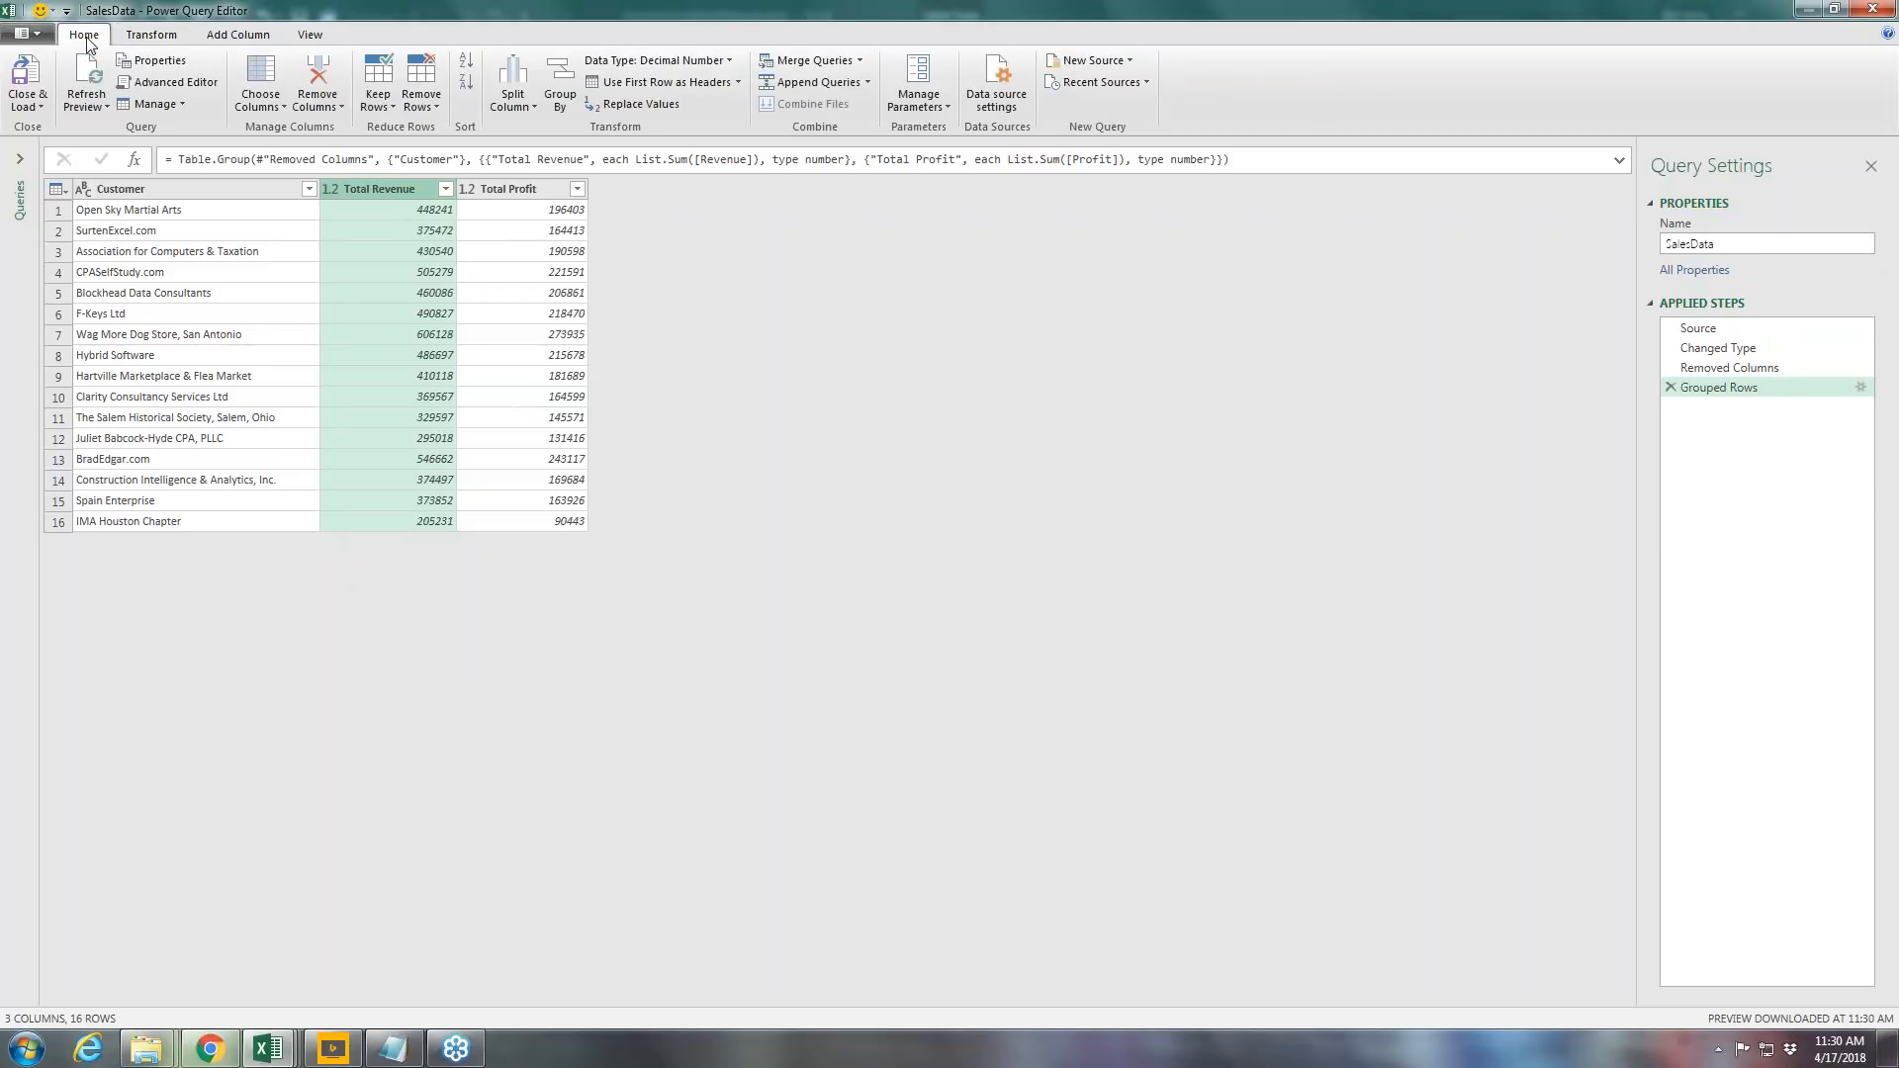
pyautogui.click(465, 59)
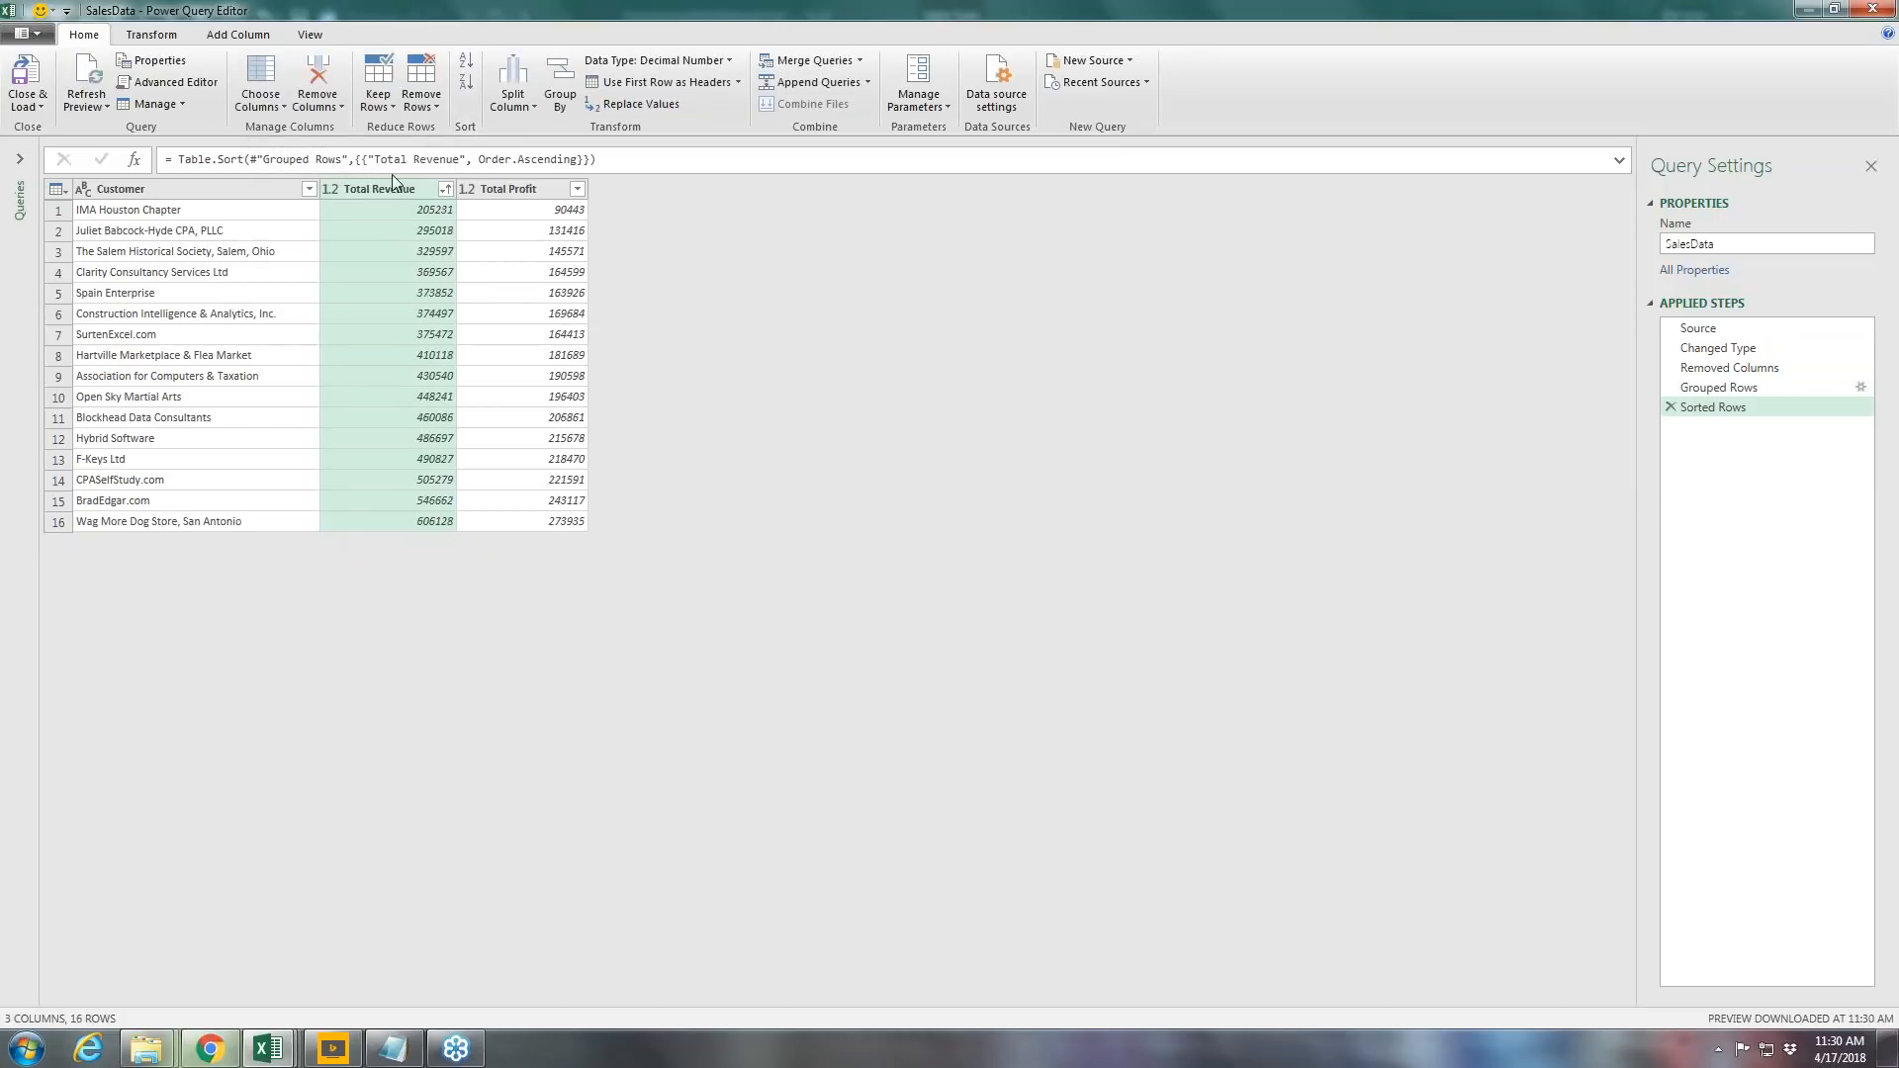
pyautogui.click(465, 81)
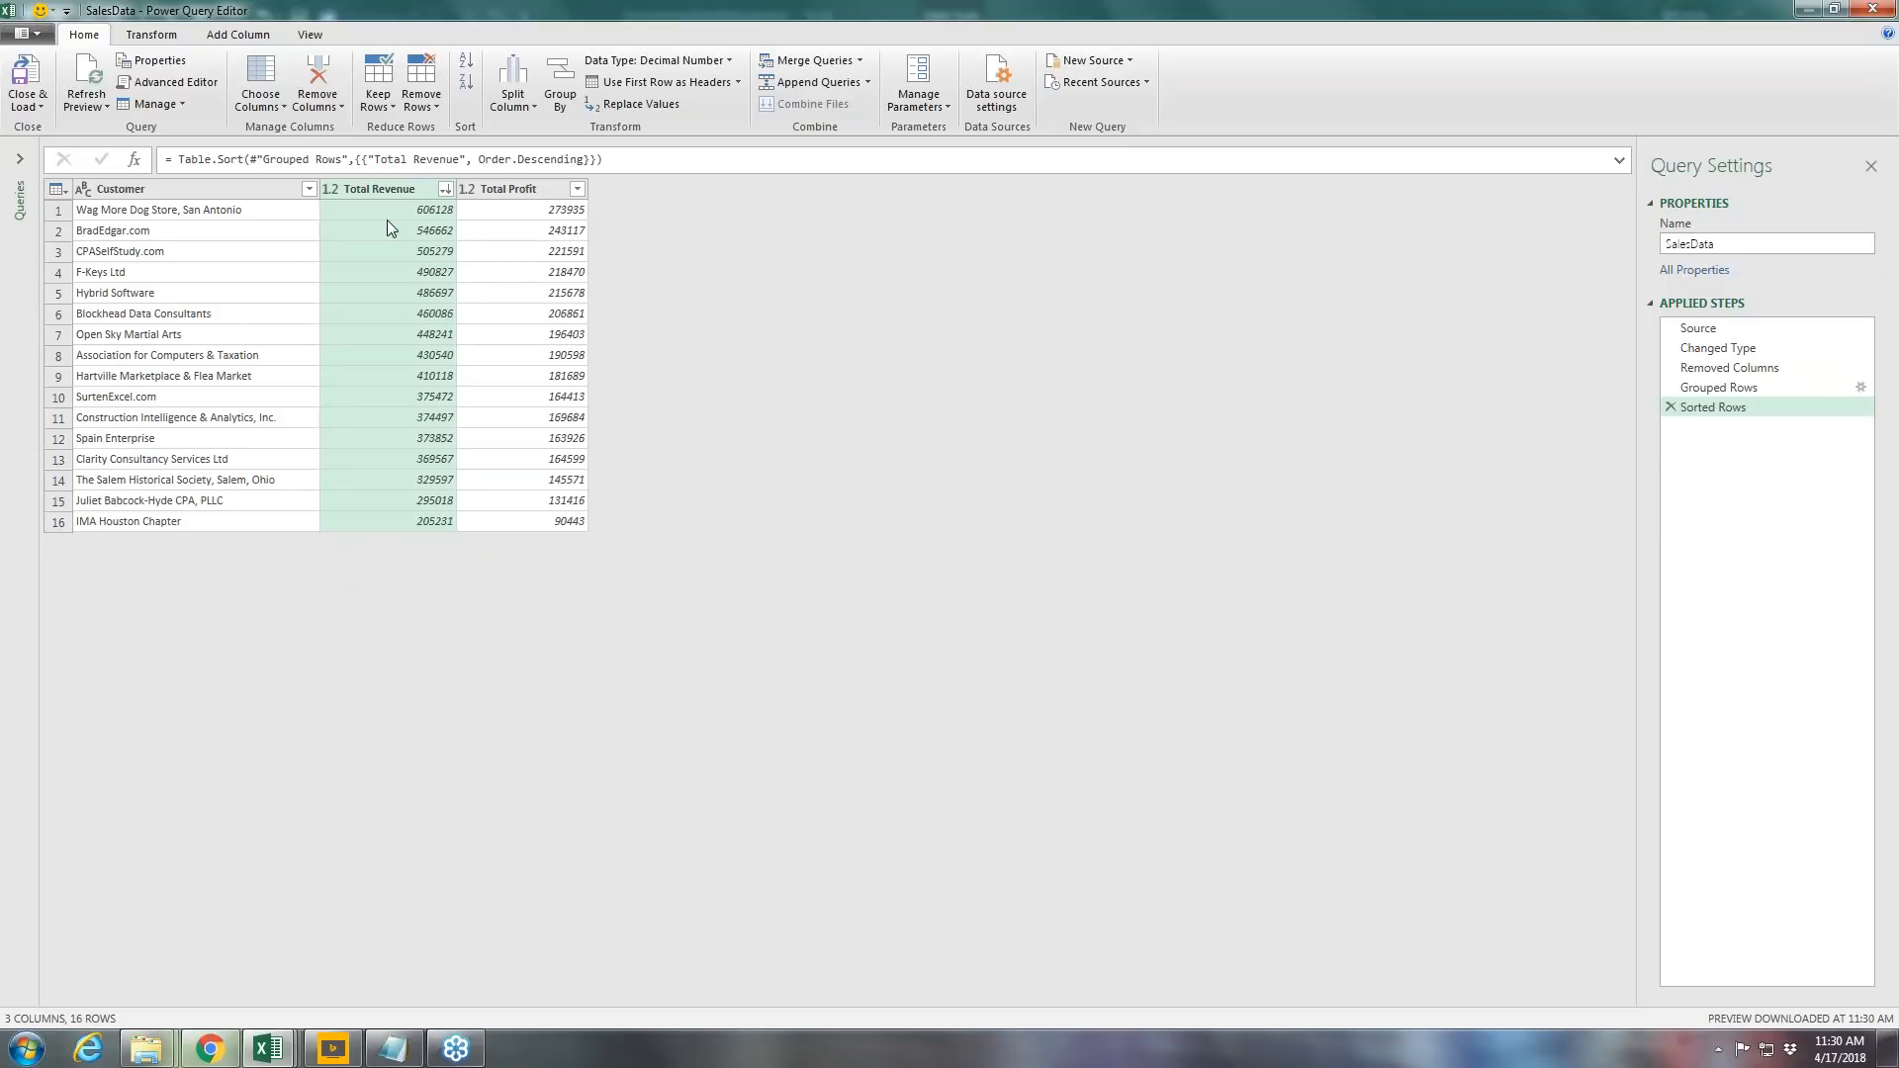
pyautogui.click(33, 73)
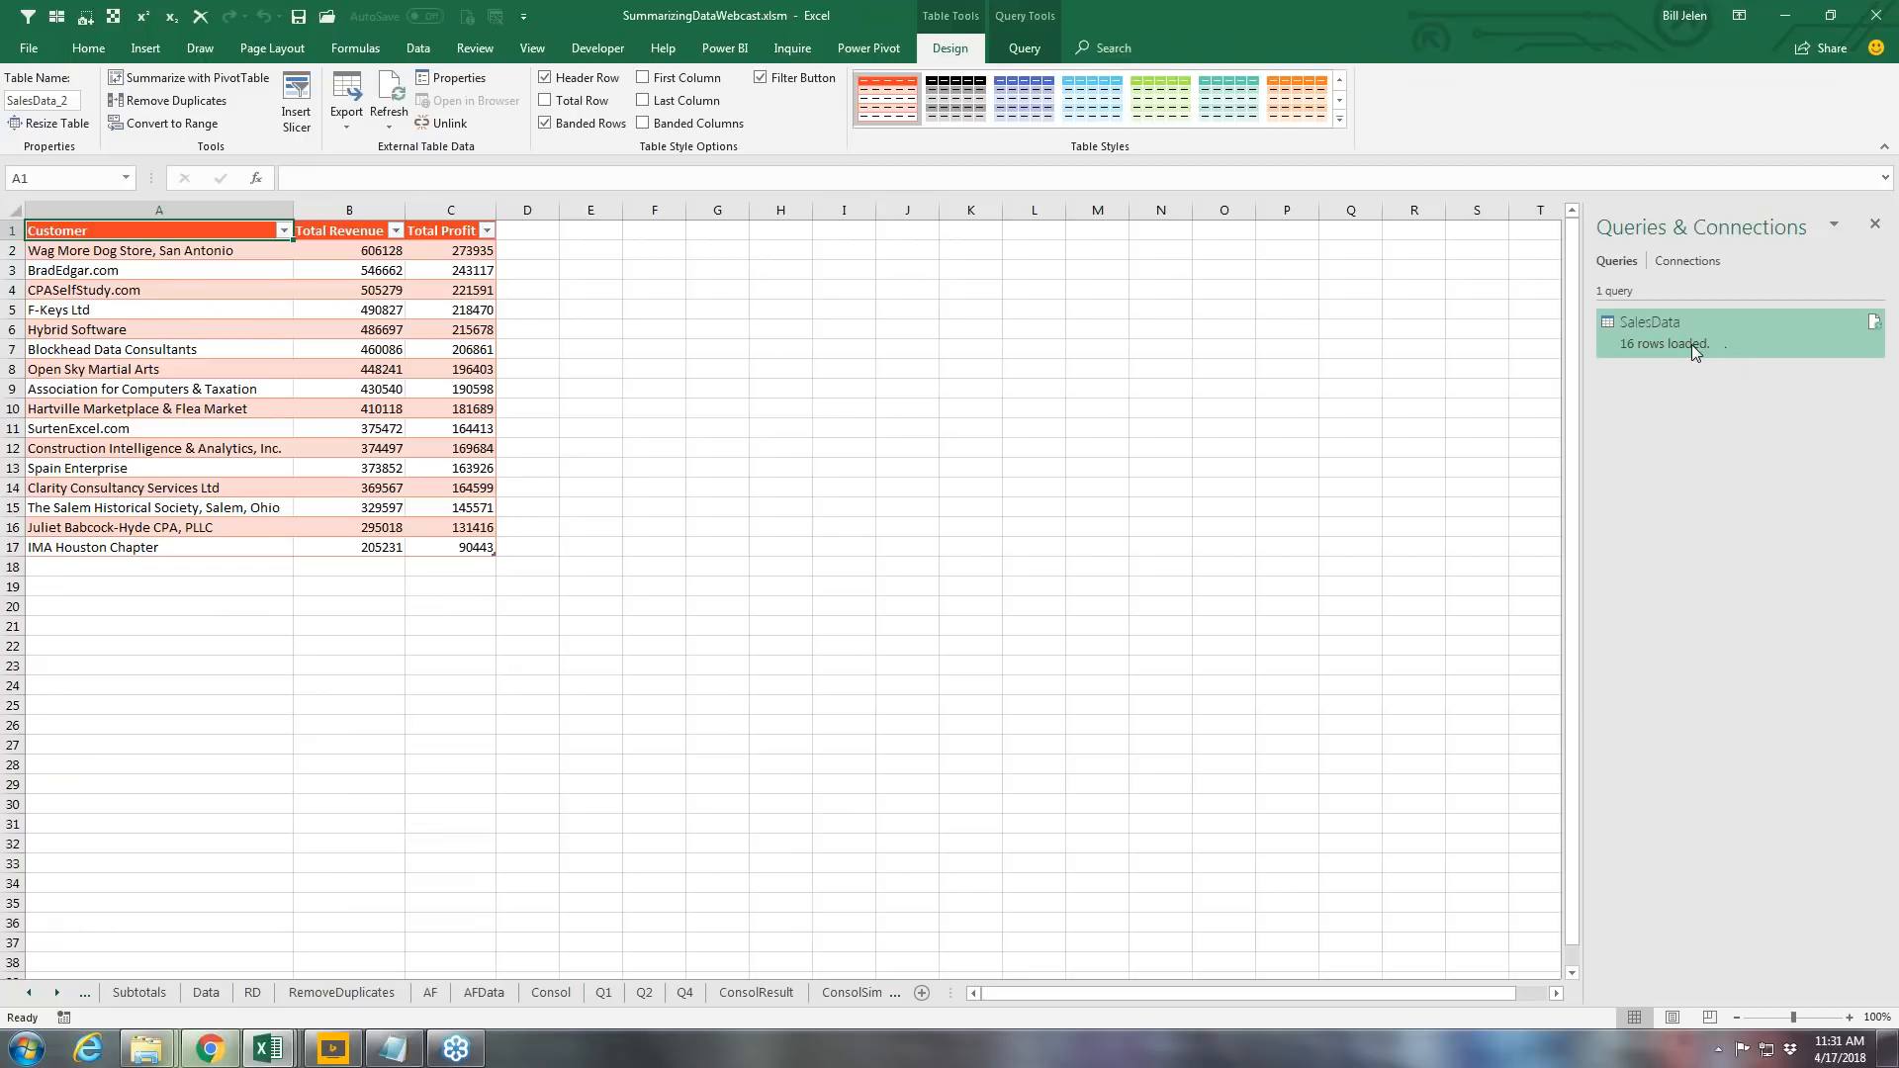
pyautogui.moveTo(1671, 343)
# Step: On the PQData sheet, copy the table records in rows 29 to 43 and paste them directly below the last row
pyautogui.click(57, 992)
pyautogui.click(57, 992)
pyautogui.click(57, 992)
pyautogui.click(56, 992)
pyautogui.click(56, 992)
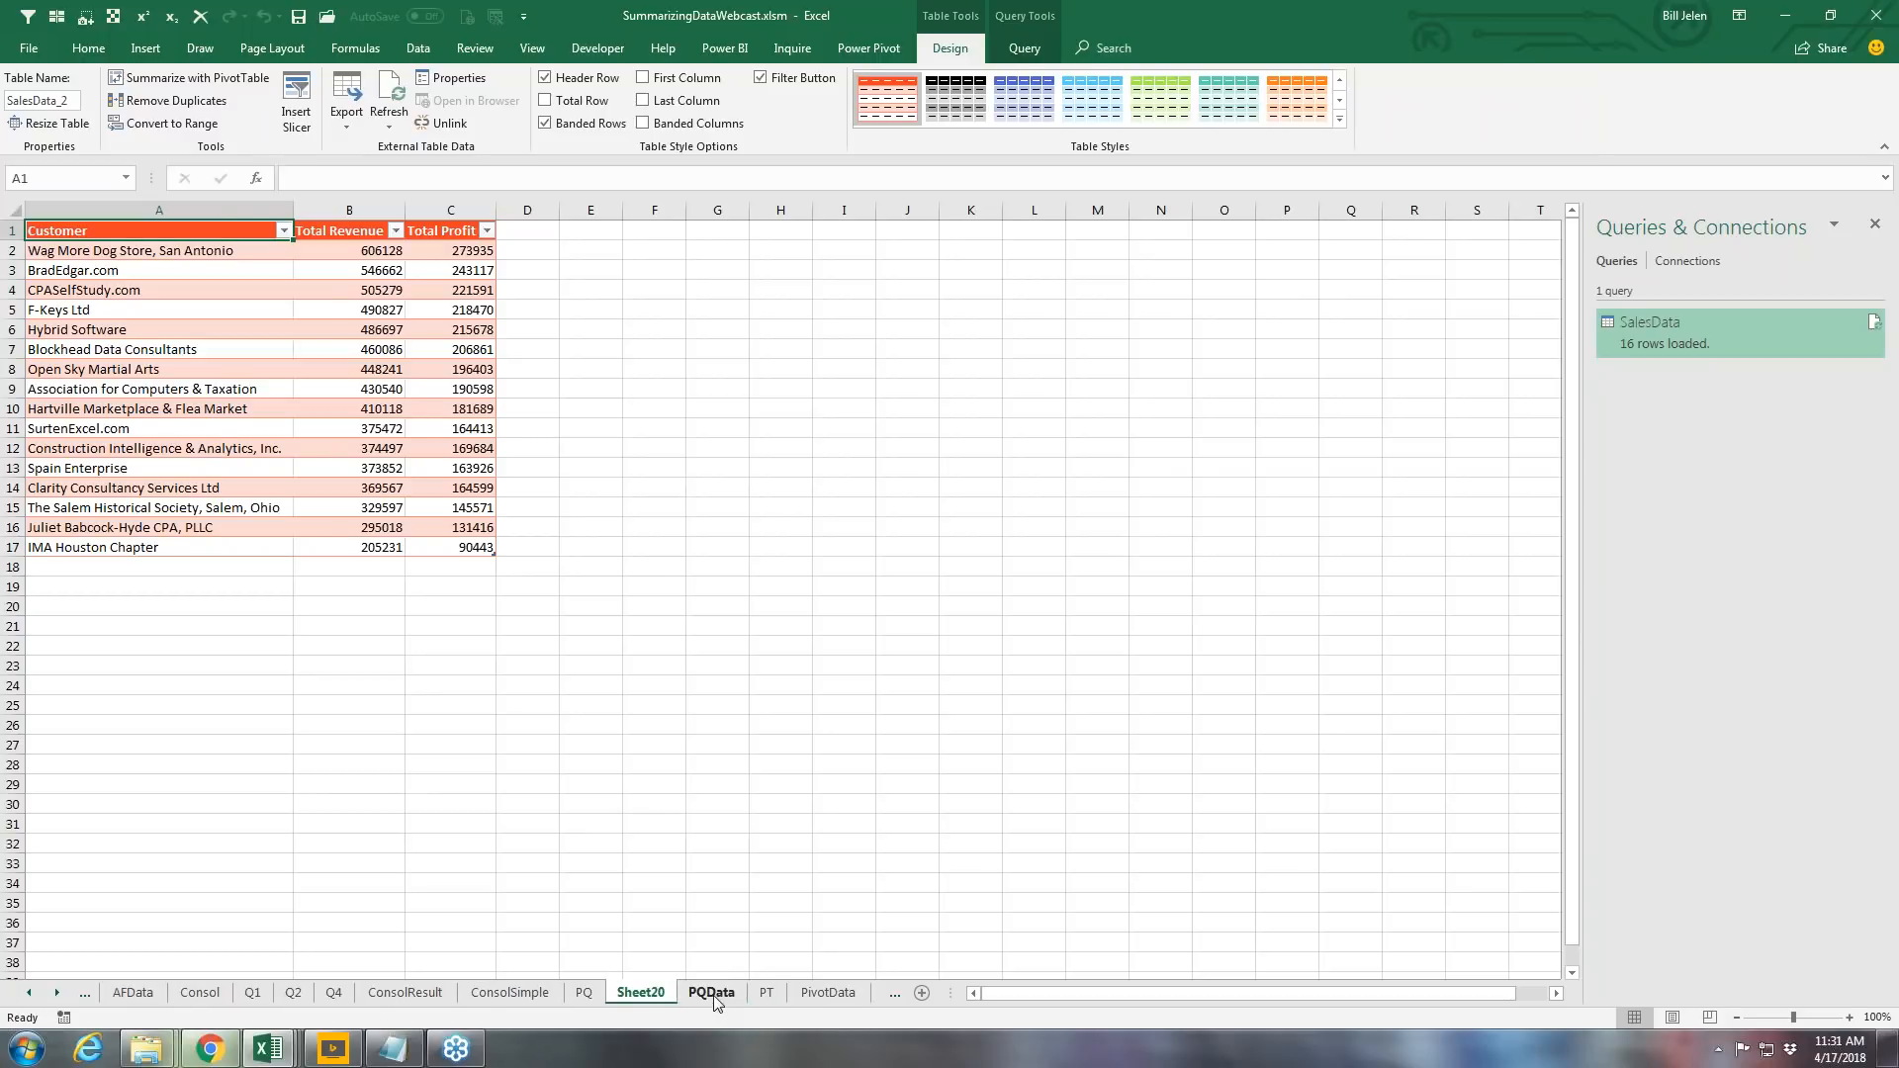
pyautogui.click(712, 993)
pyautogui.scroll(-5, 347, 626)
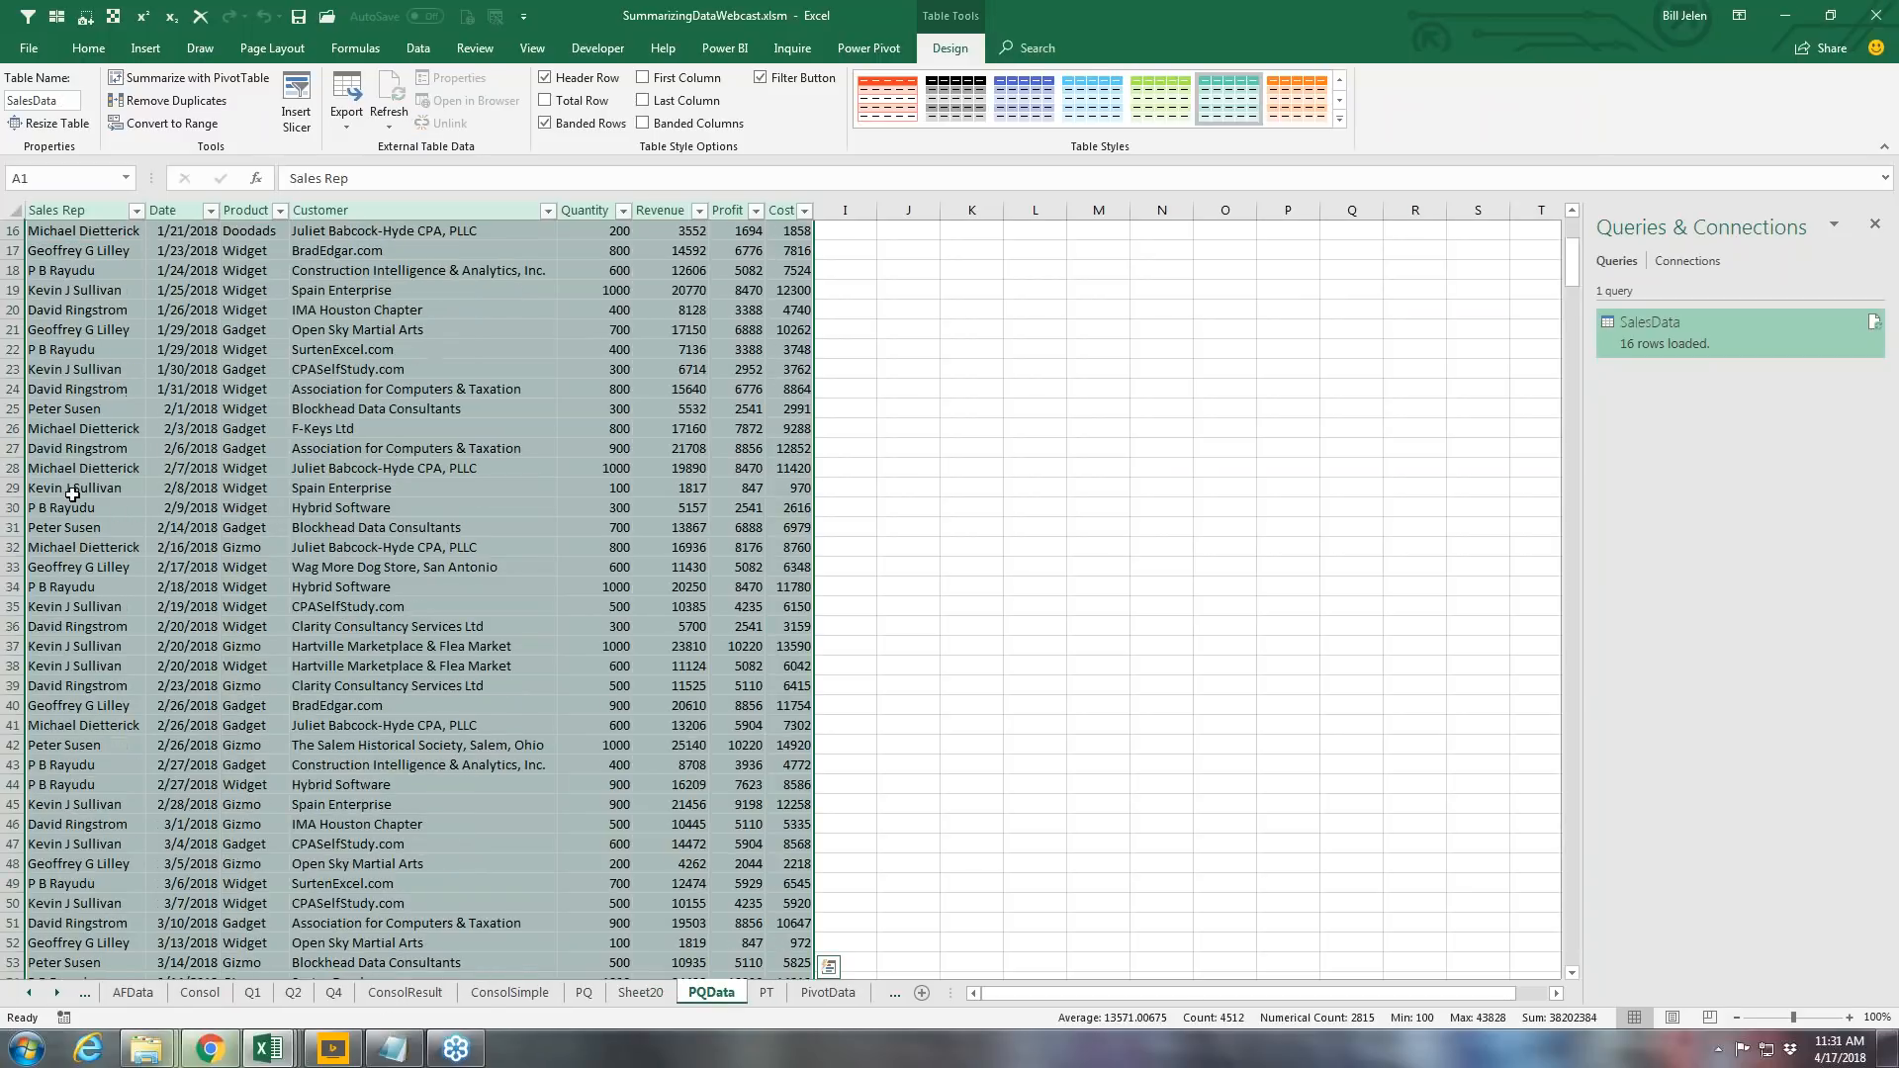
pyautogui.click(72, 493)
pyautogui.hotkey('shift', 'Down')
pyautogui.hotkey('shift', 'Down')
pyautogui.hotkey('shift', 'Down')
pyautogui.hotkey('shift', 'Down')
pyautogui.hotkey('shift', 'Down')
pyautogui.hotkey('shift', 'Down')
pyautogui.hotkey('shift', 'Down')
pyautogui.hotkey('shift', 'Down')
pyautogui.hotkey('shift', 'Down')
pyautogui.hotkey('shift', 'Down')
pyautogui.hotkey('shift', 'Down')
pyautogui.hotkey('shift', 'Down')
pyautogui.hotkey('shift', 'Down')
pyautogui.hotkey('shift', 'Down')
pyautogui.hotkey('shift', 'Right')
pyautogui.hotkey('shift', 'Right')
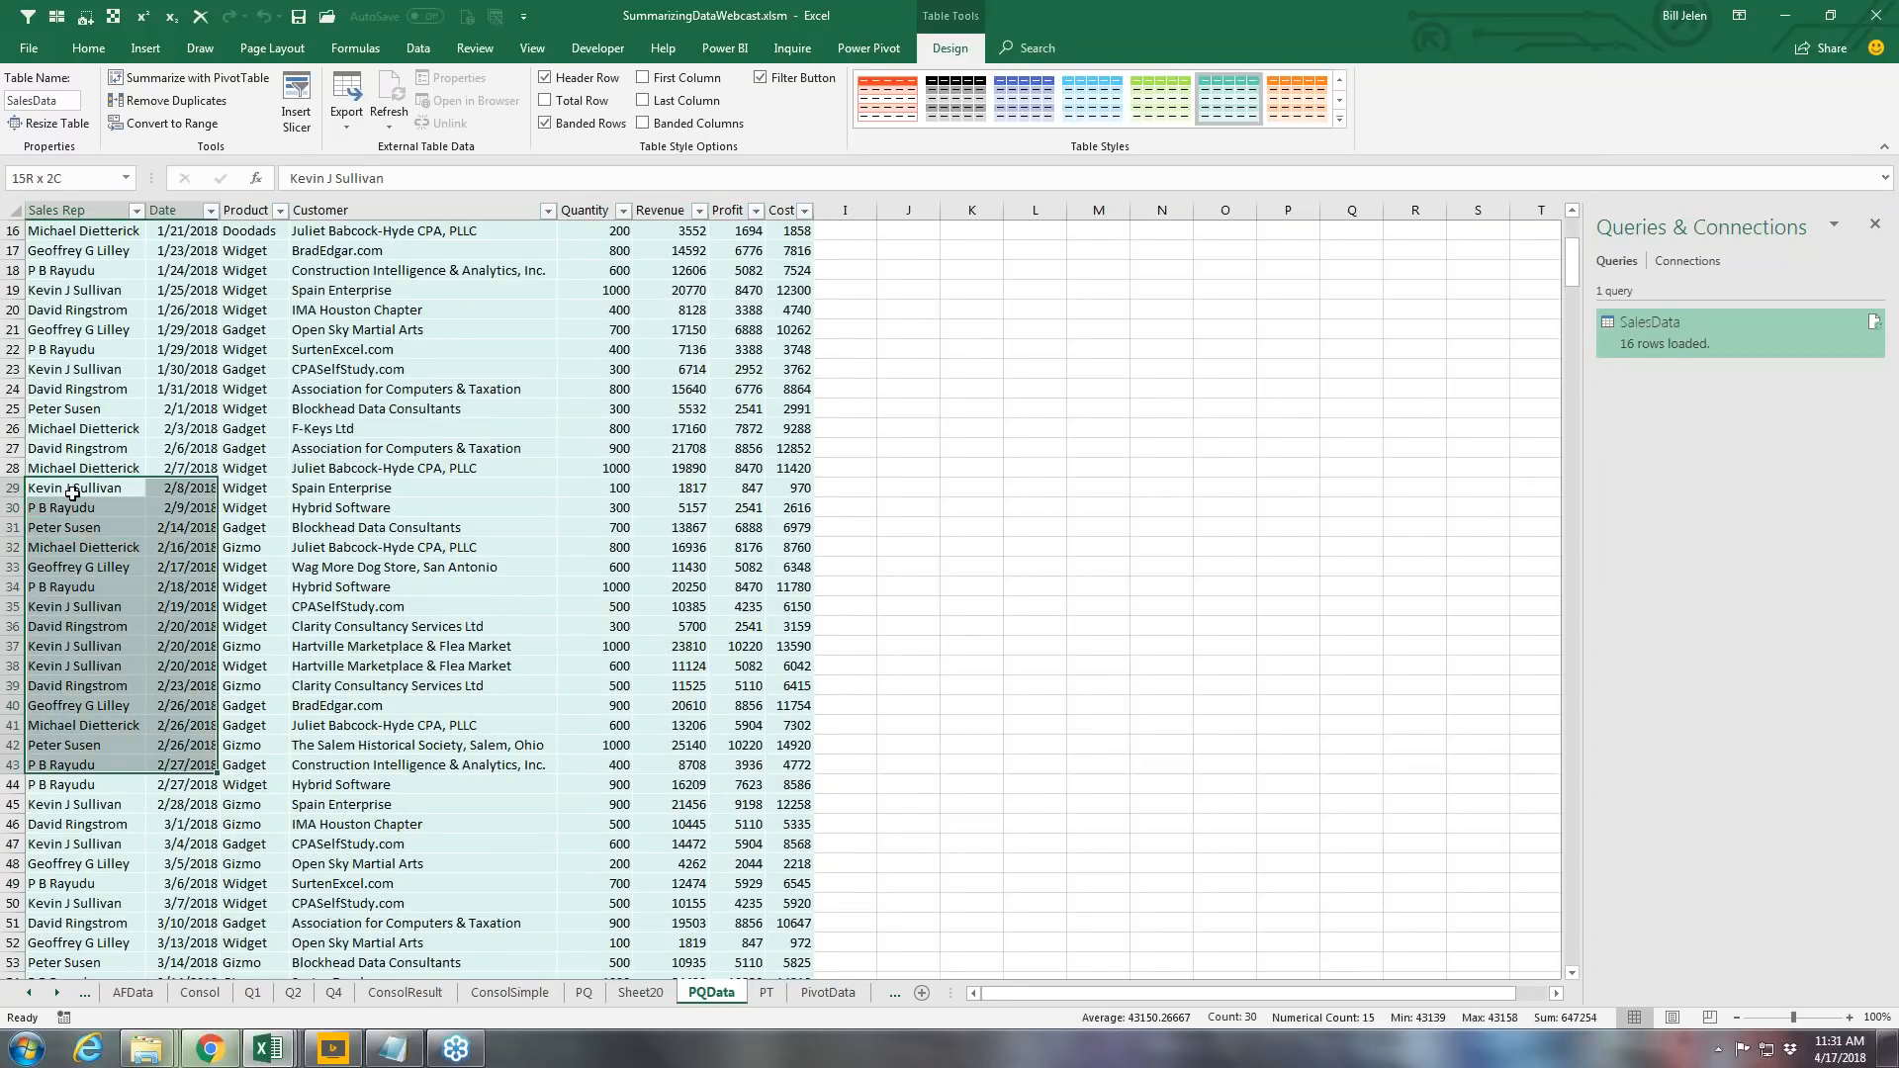
pyautogui.hotkey('shift', 'Right')
pyautogui.hotkey('shift', 'Right')
pyautogui.hotkey('shift', 'Right')
pyautogui.hotkey('shift', 'Right')
pyautogui.hotkey('shift', 'Right')
pyautogui.hotkey('ctrl', 'c')
pyautogui.hotkey('ctrl', 'Down')
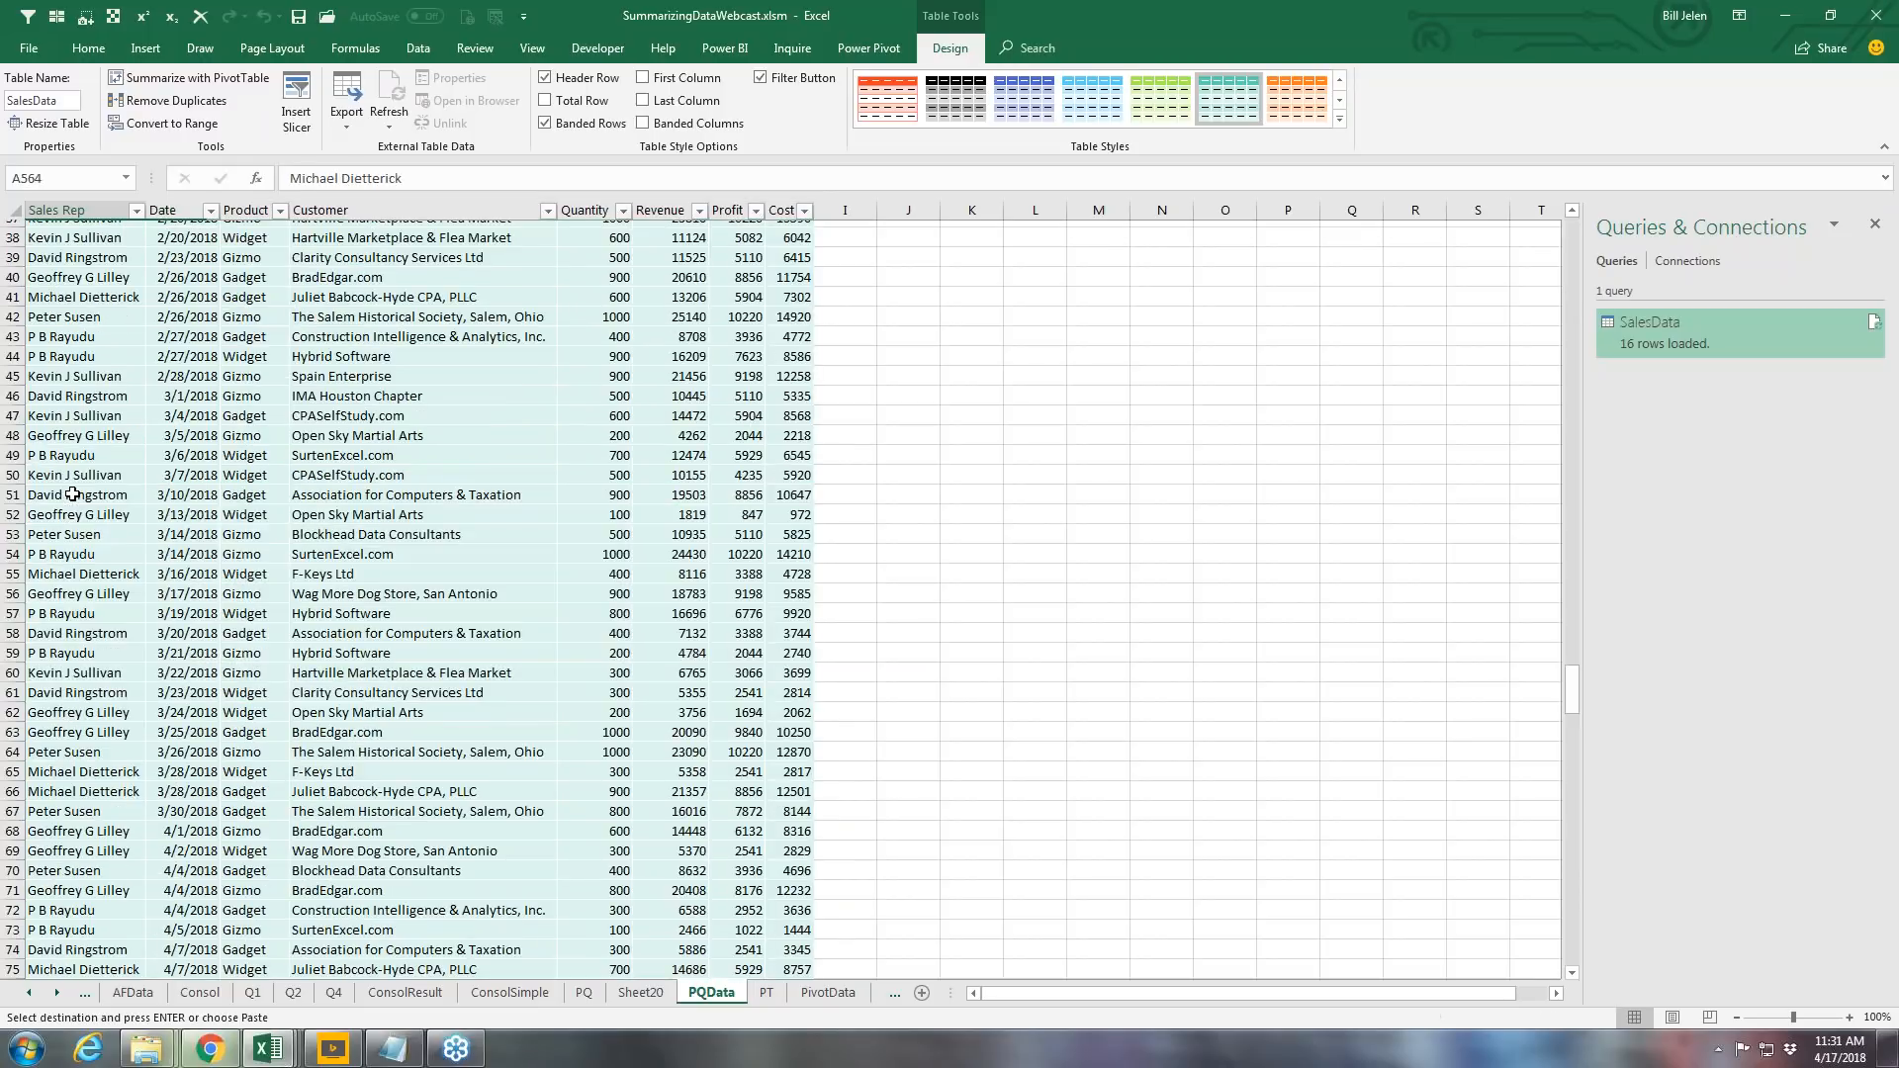
pyautogui.press('Down')
pyautogui.hotkey('ctrl', 'v')
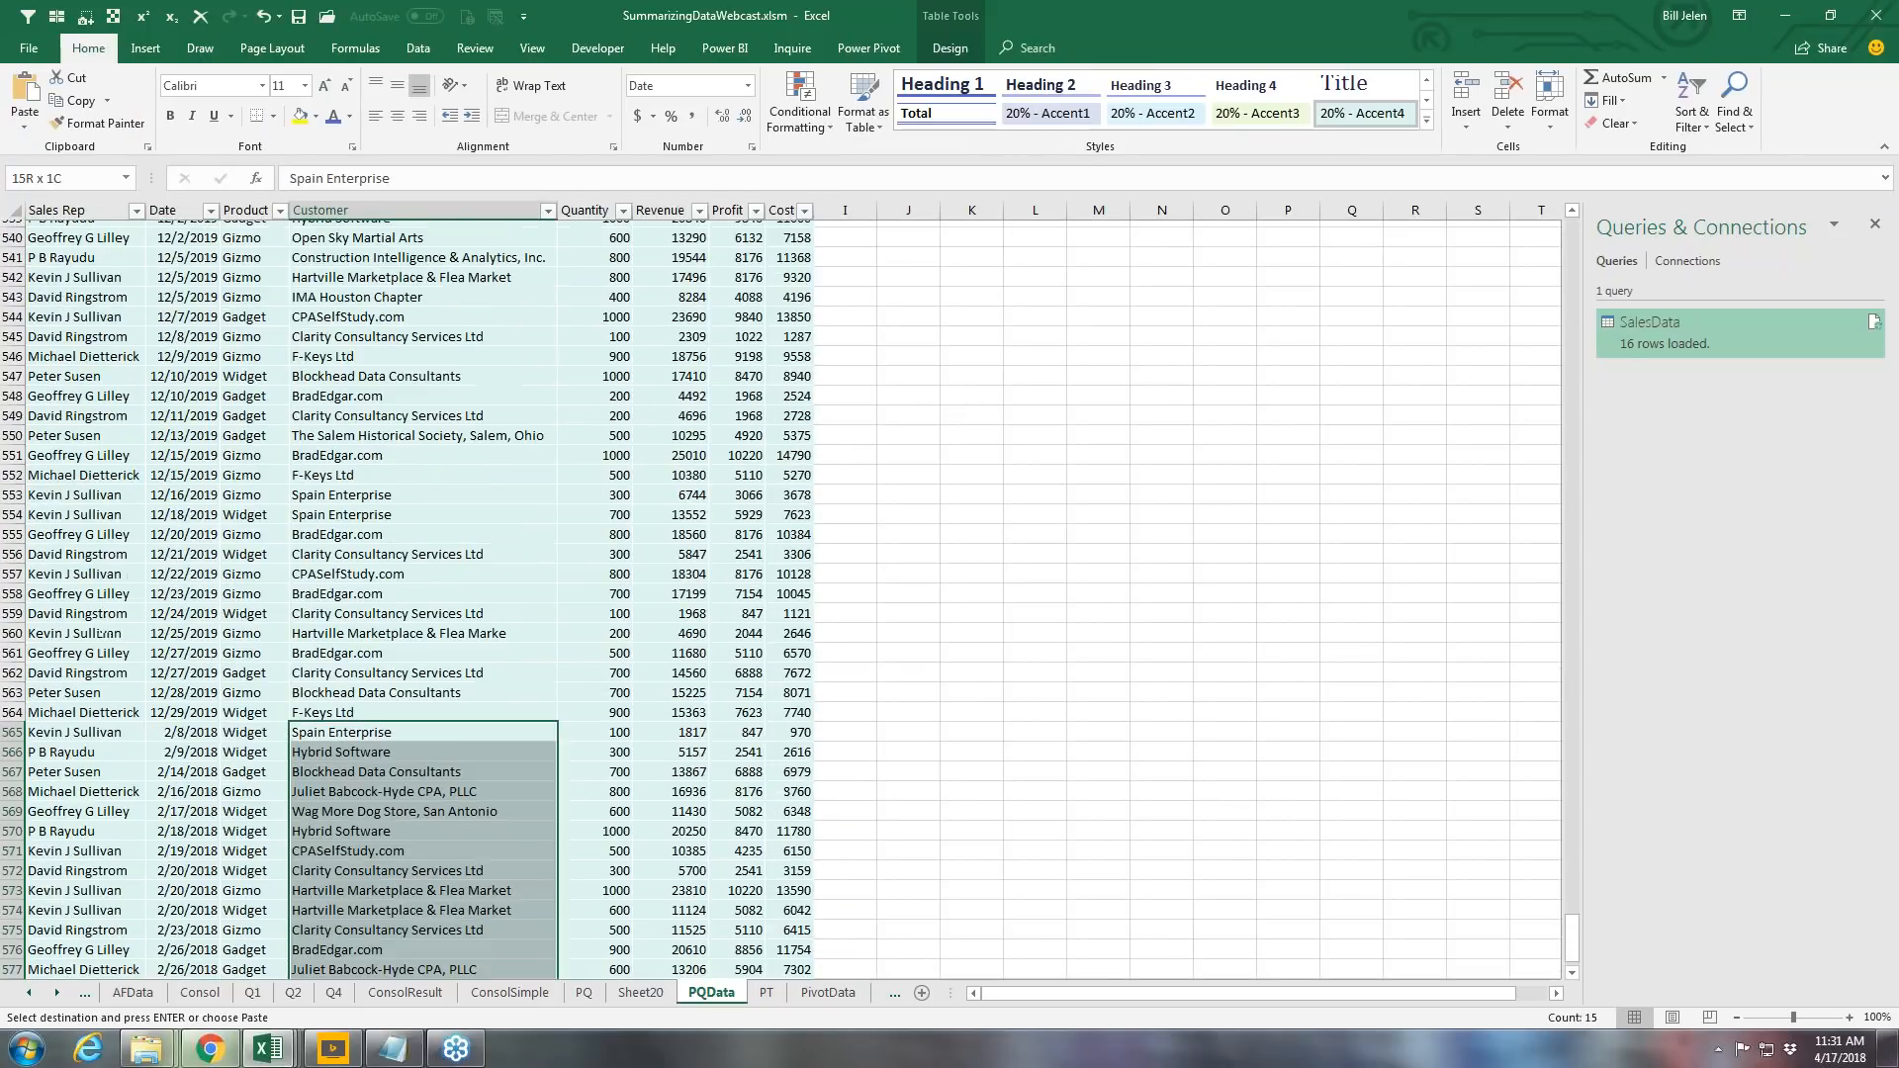
# Step: Fill the fifteen pasted rows with Excel4Apps as the Customer and 999999 as the Revenue
pyautogui.write('Excel4Apps')
pyautogui.hotkey('ctrl', 'Return')
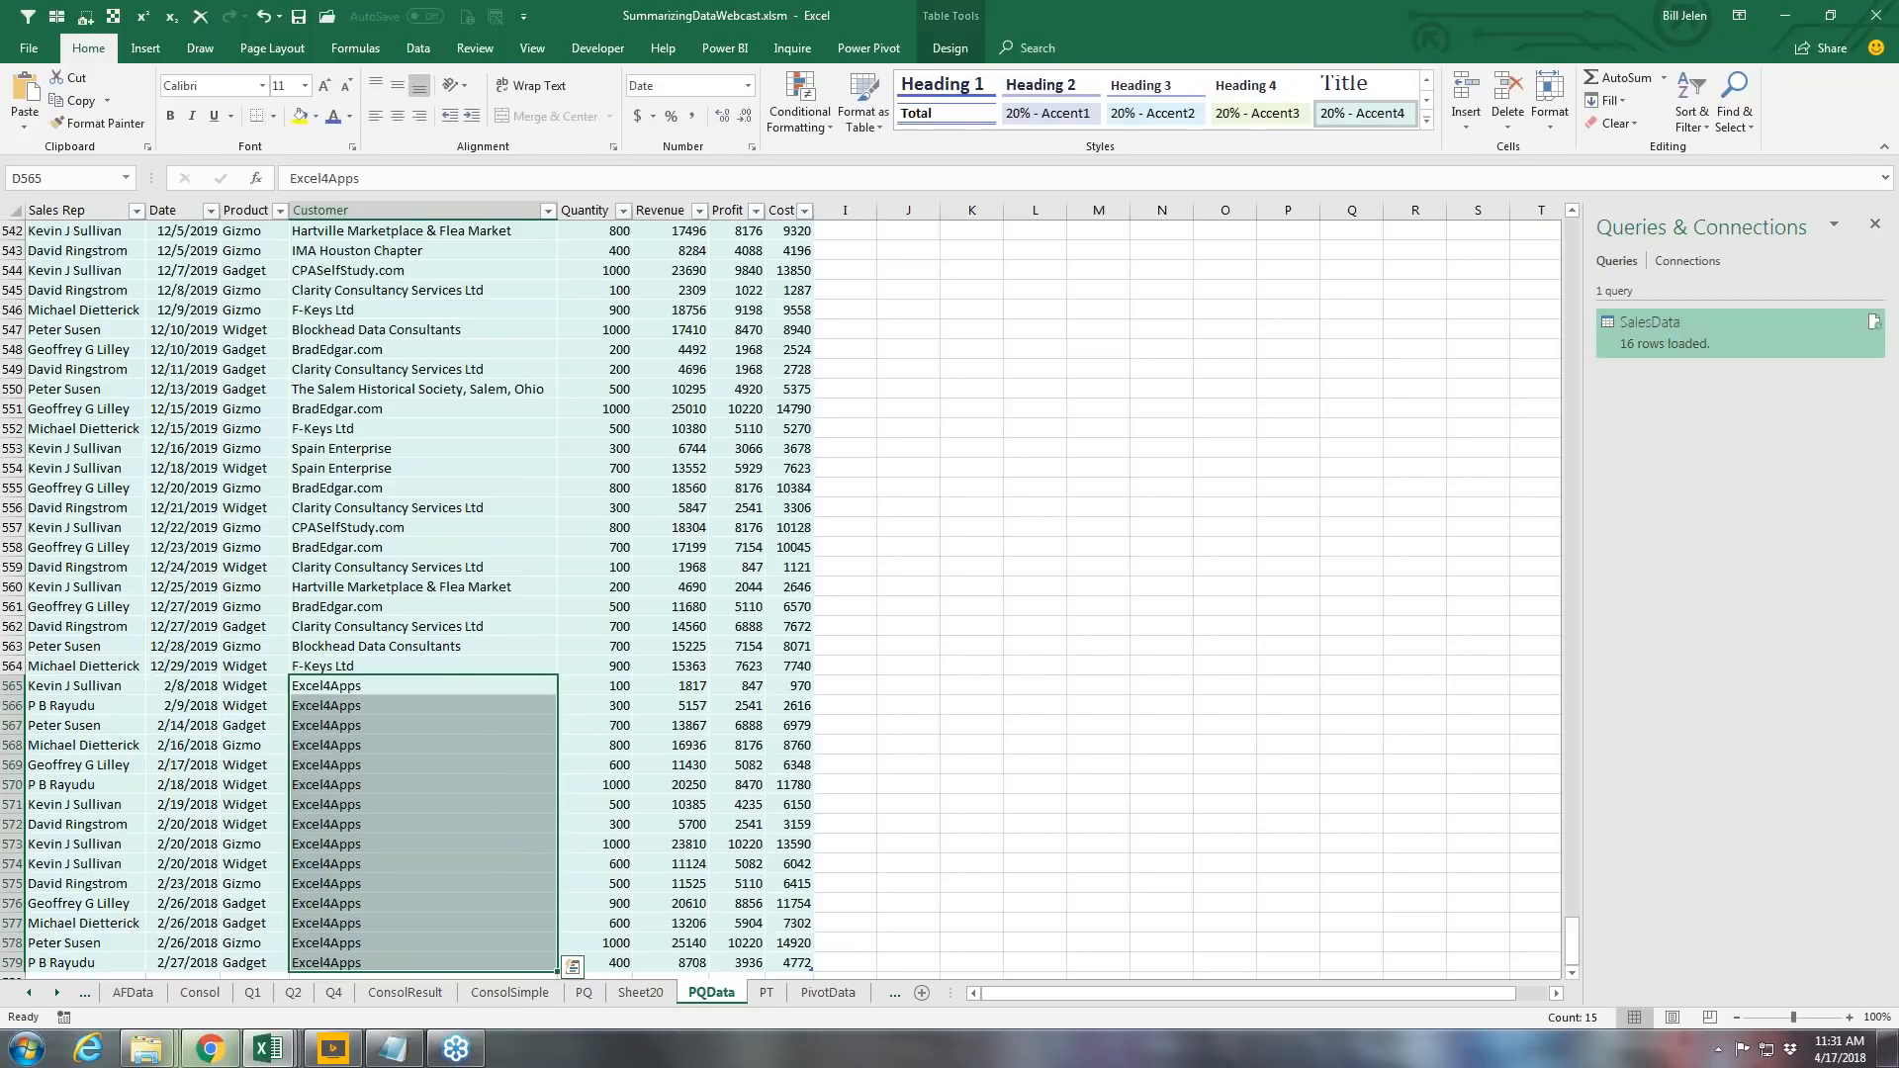
pyautogui.press('Right')
pyautogui.press('Right')
pyautogui.hotkey('shift', 'Down')
pyautogui.hotkey('shift', 'Down')
pyautogui.hotkey('shift', 'Down')
pyautogui.hotkey('shift', 'Down')
pyautogui.hotkey('shift', 'Down')
pyautogui.hotkey('shift', 'Down')
pyautogui.hotkey('shift', 'Down')
pyautogui.hotkey('shift', 'Down')
pyautogui.hotkey('shift', 'Down')
pyautogui.hotkey('shift', 'Down')
pyautogui.hotkey('shift', 'Down')
pyautogui.hotkey('shift', 'Down')
pyautogui.hotkey('shift', 'Down')
pyautogui.hotkey('shift', 'Down')
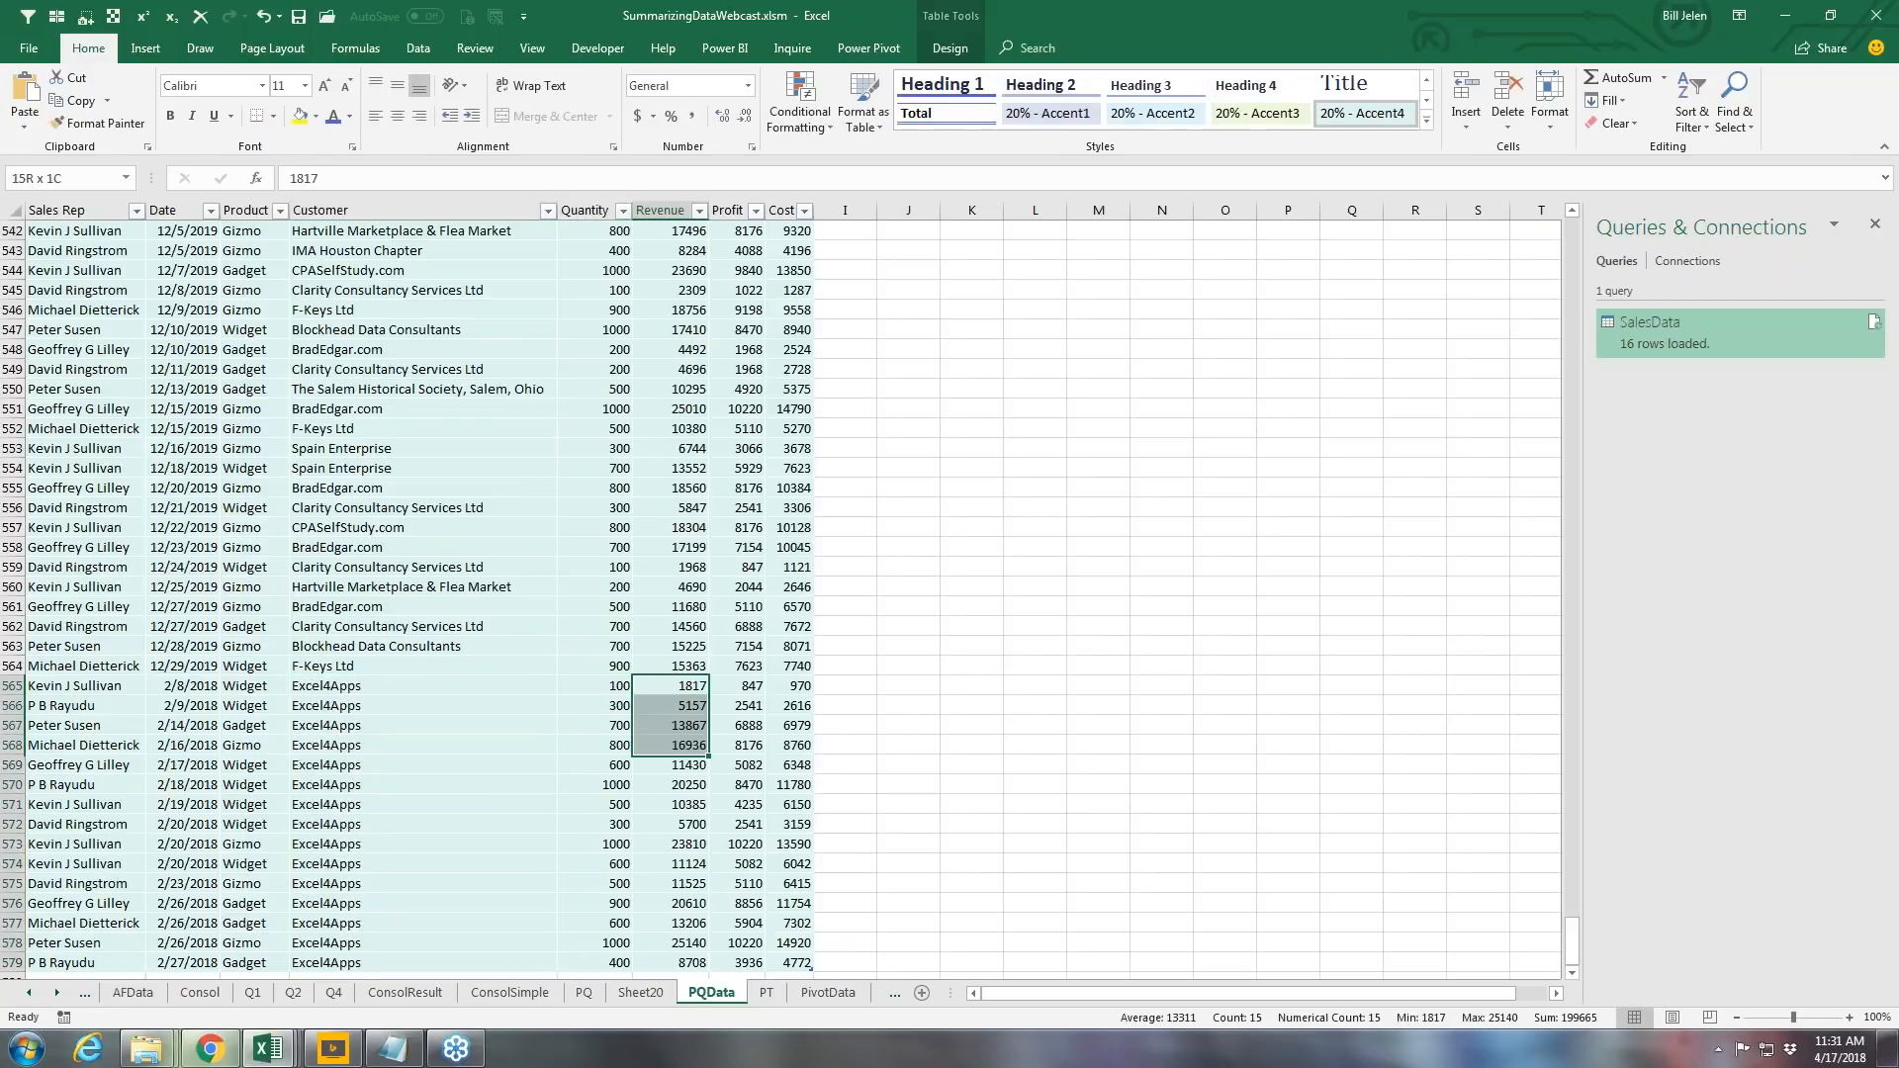
pyautogui.write('999999')
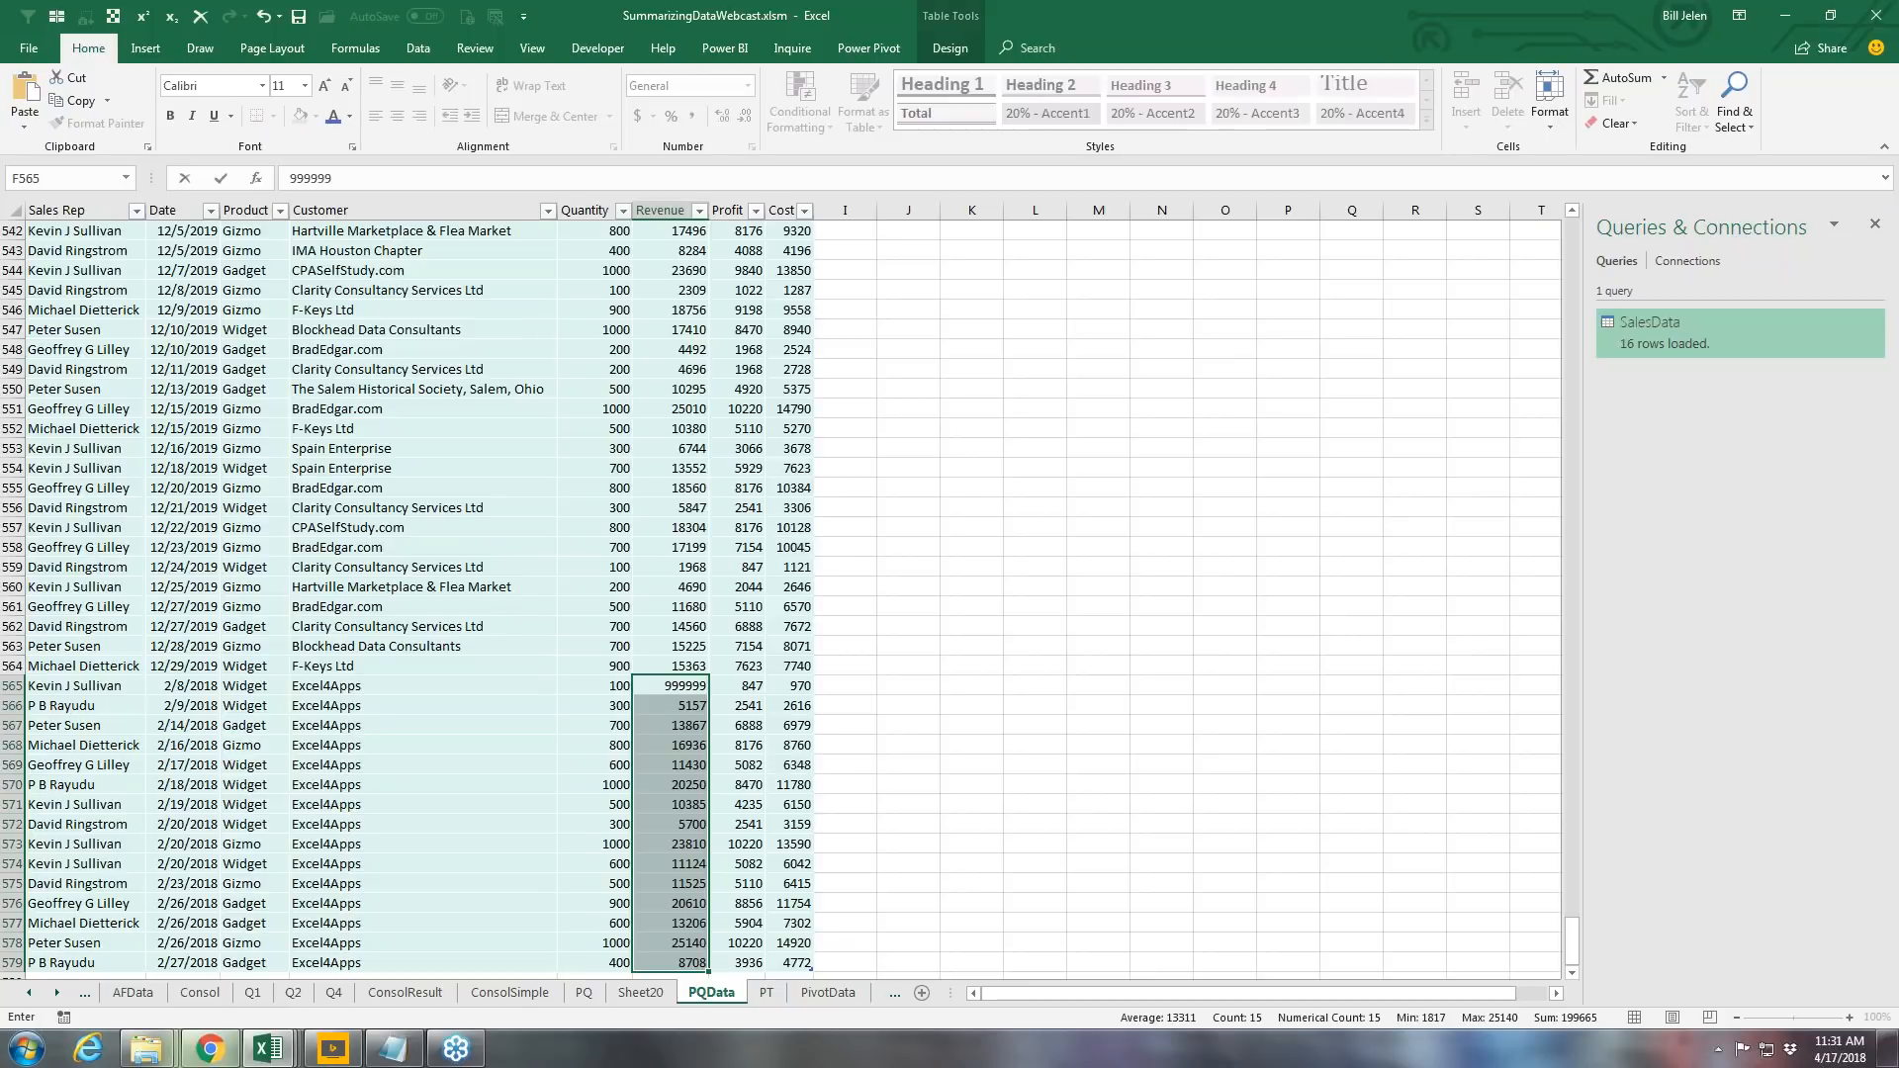
pyautogui.hotkey('ctrl', 'Return')
pyautogui.press('Left')
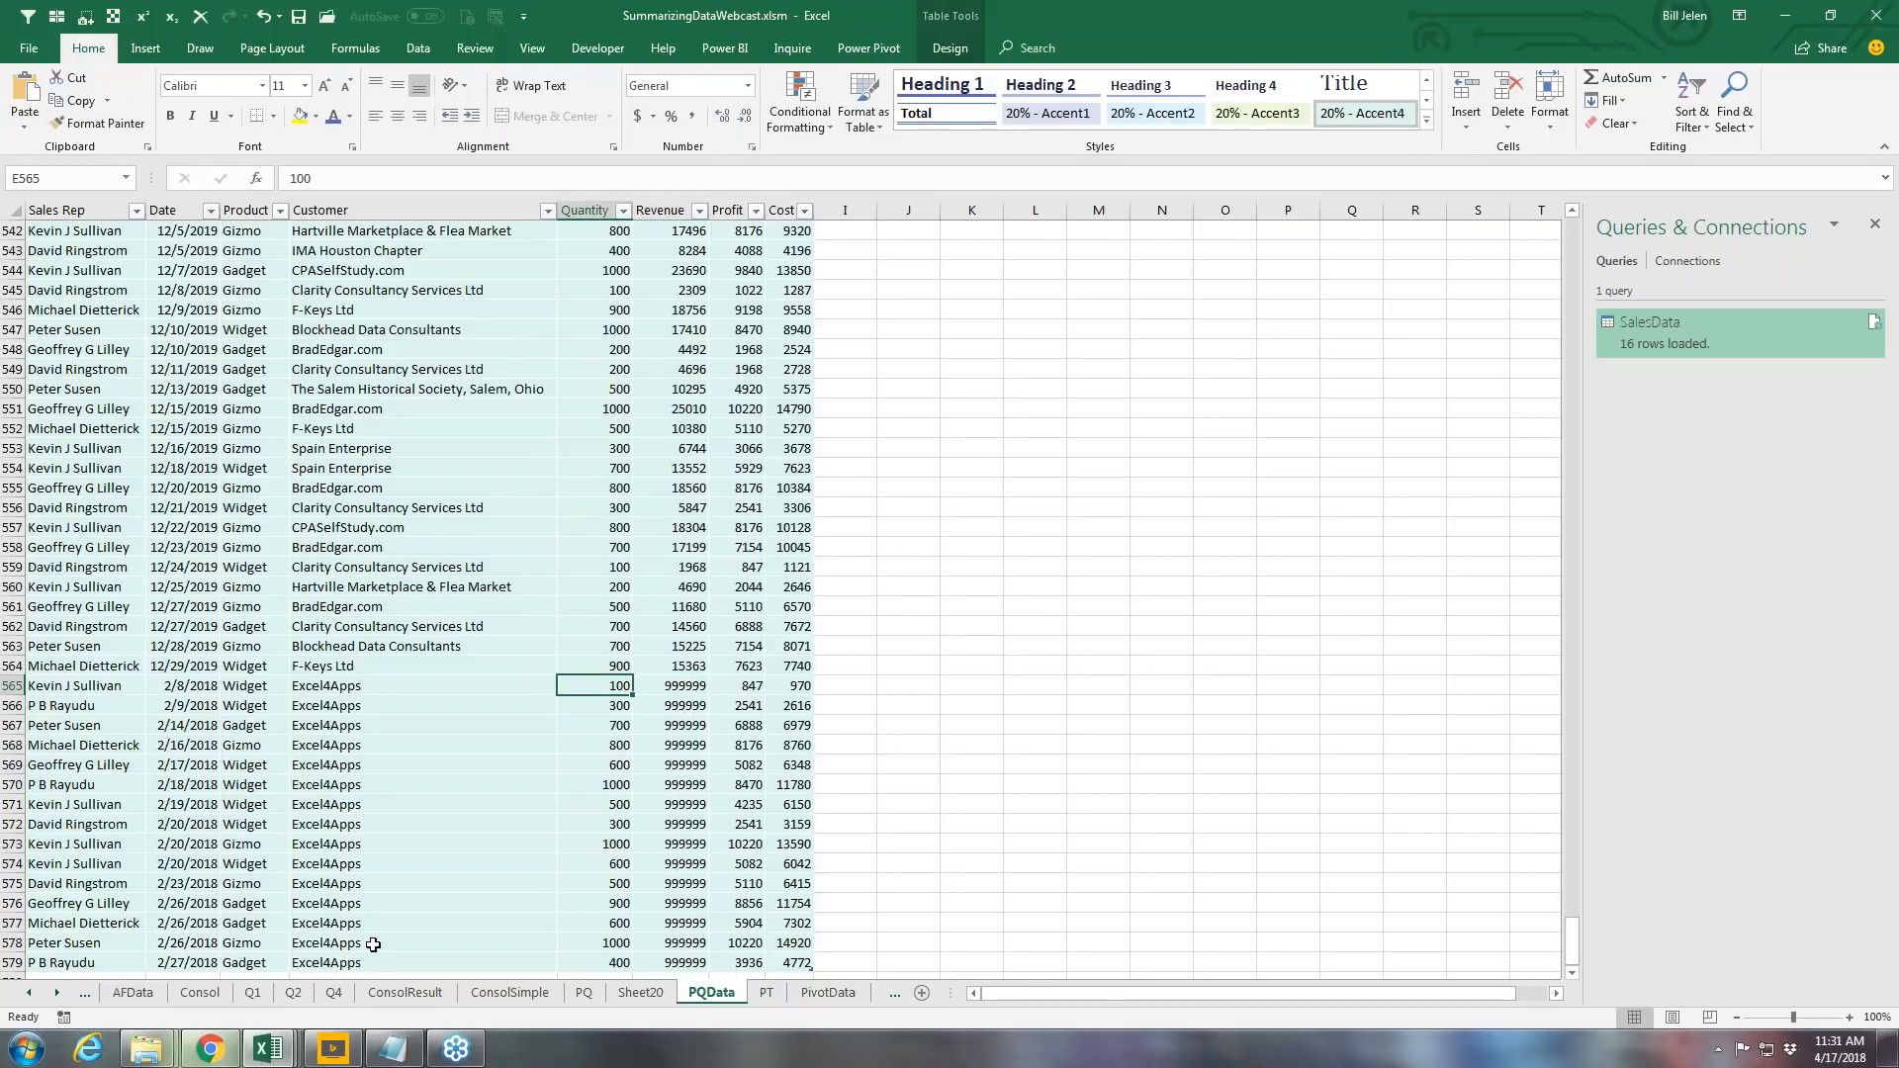
# Step: Return to Sheet20, widen the queries pane and refresh the SalesData query
pyautogui.click(640, 999)
pyautogui.click(373, 248)
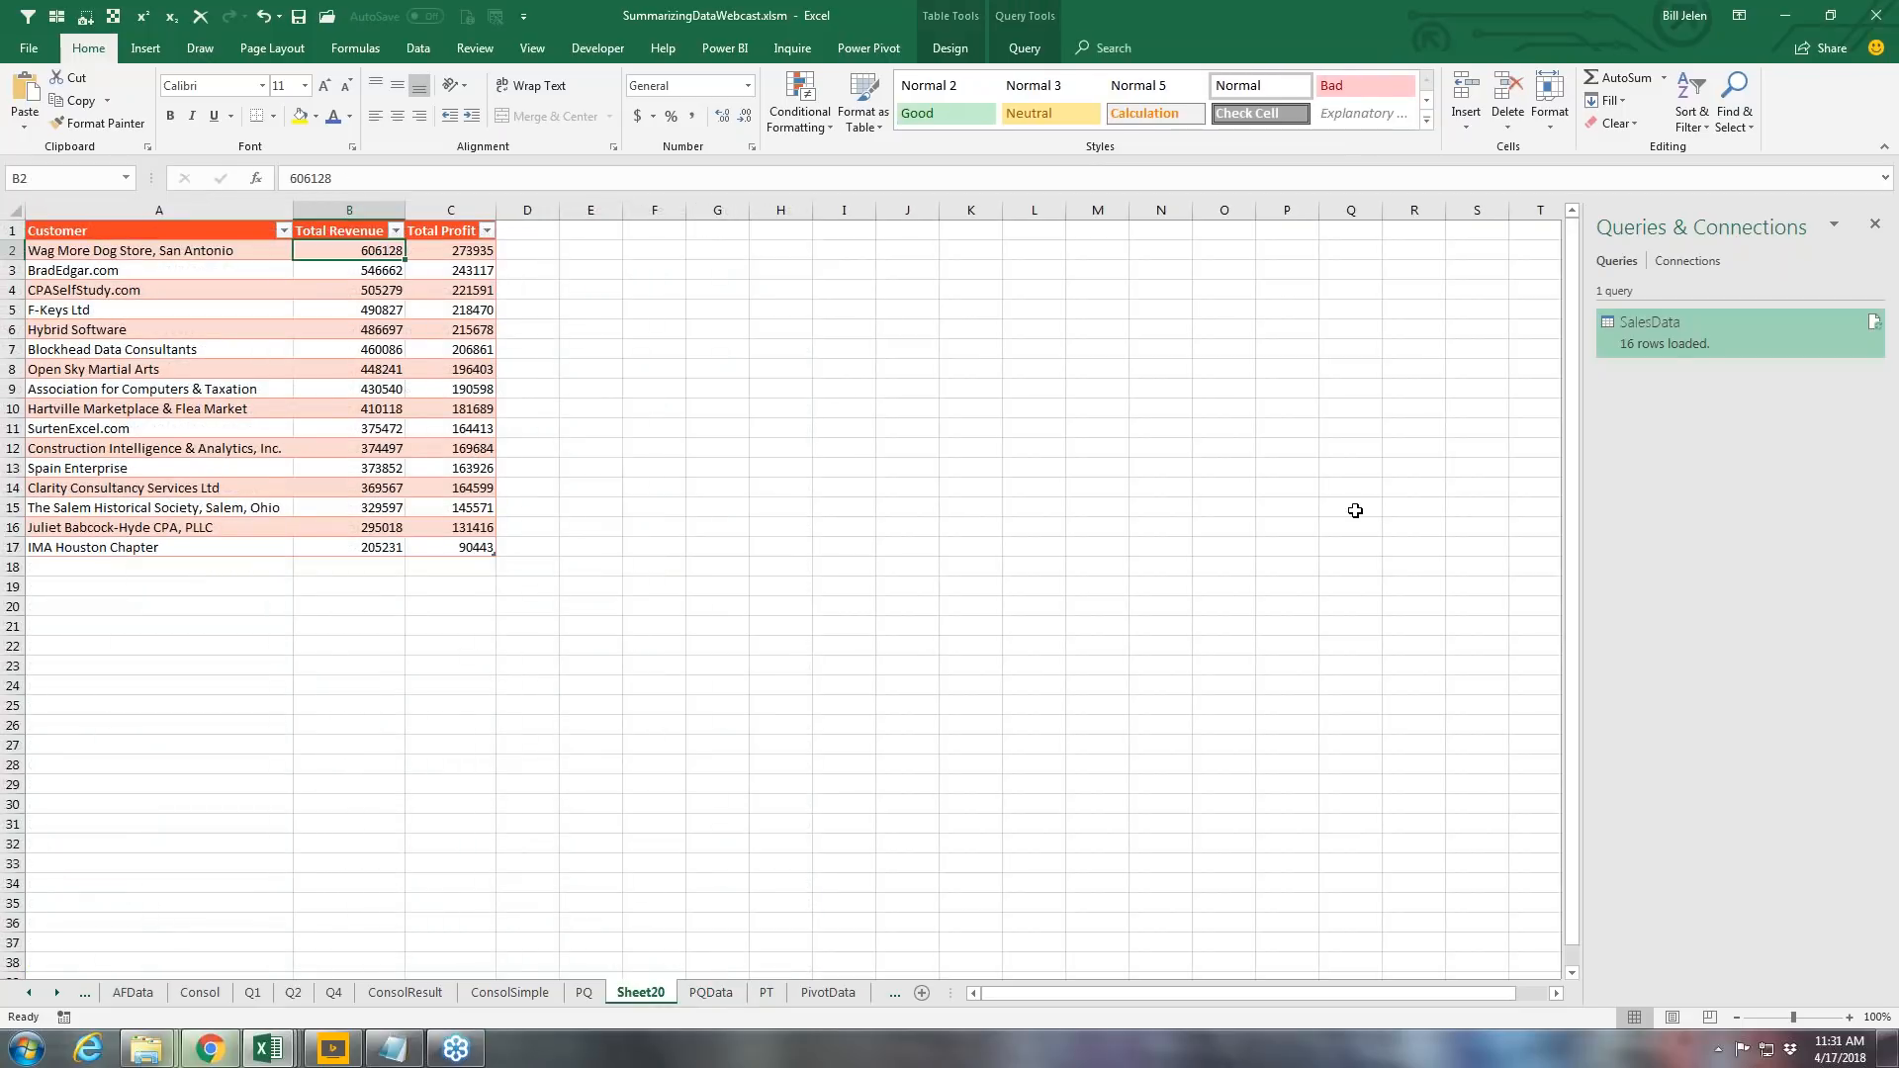
pyautogui.moveTo(1584, 397); pyautogui.dragTo(1529, 394)
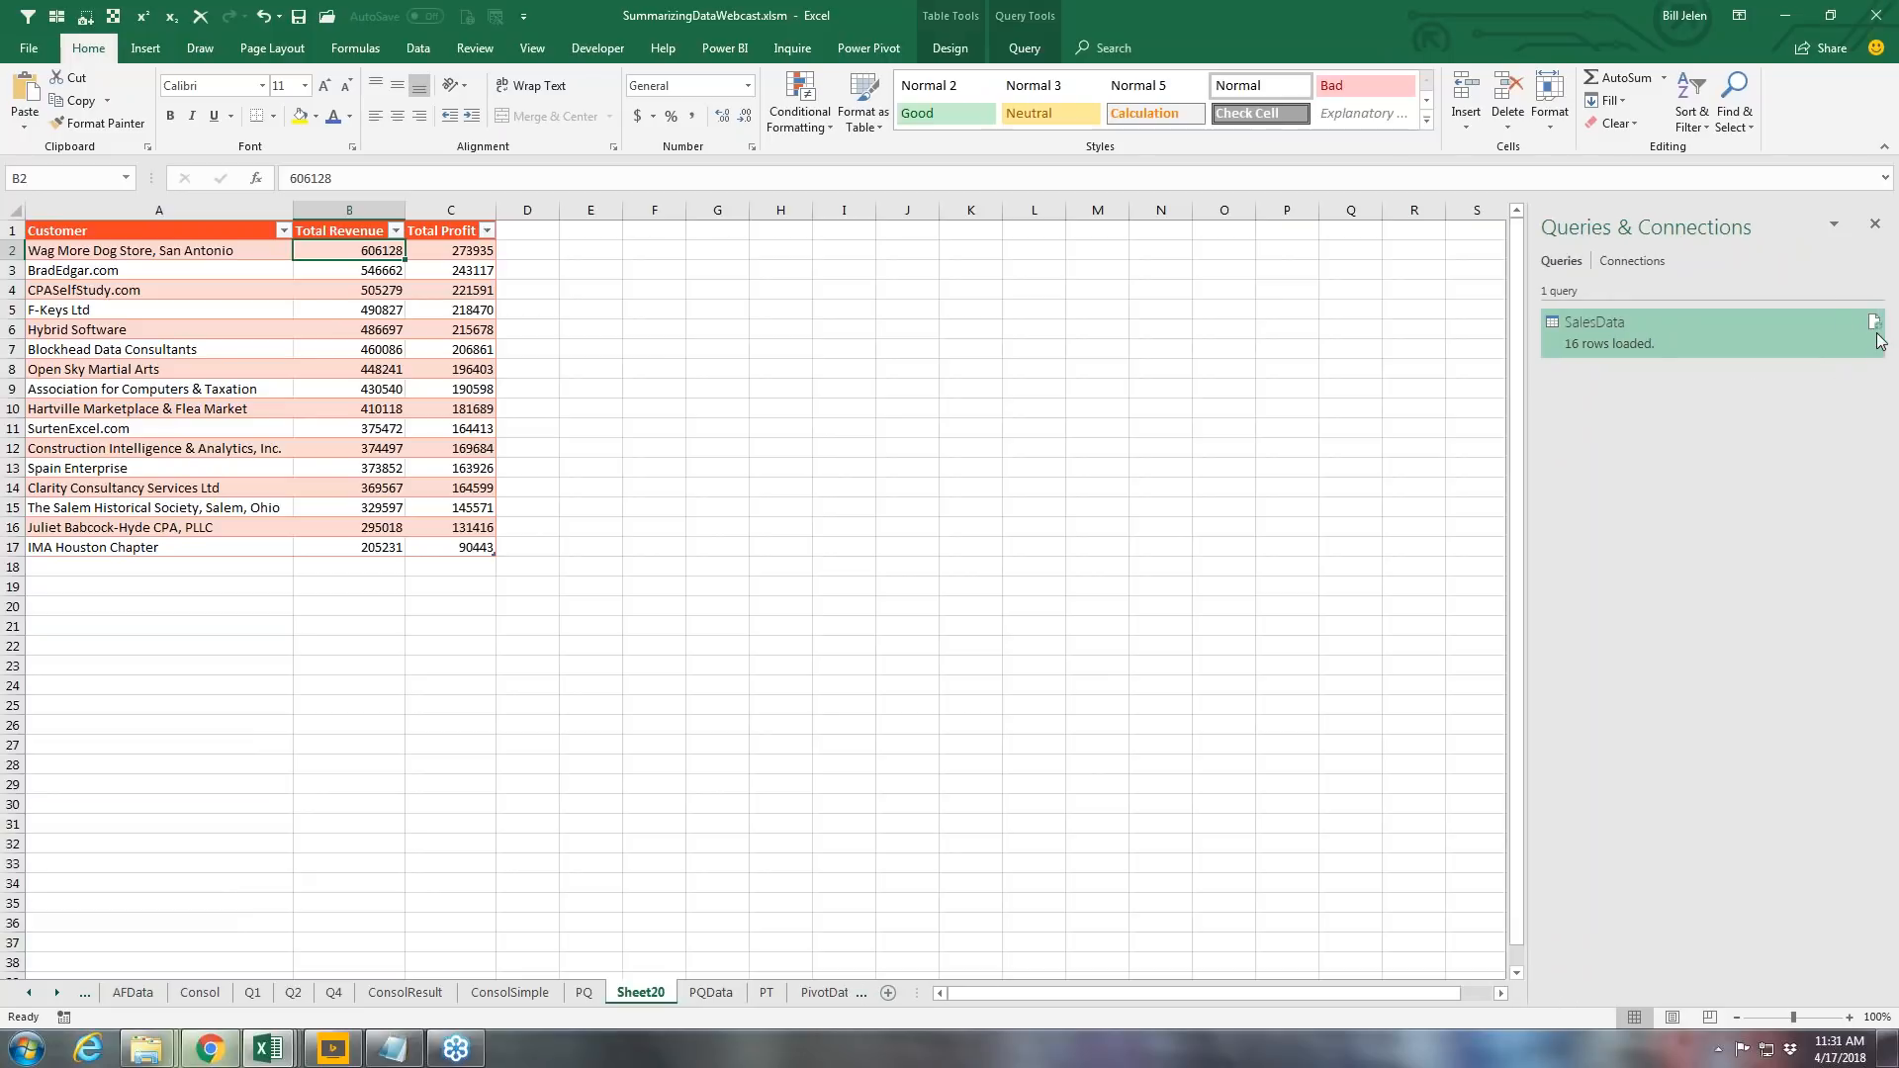
pyautogui.click(1883, 27)
pyautogui.moveTo(1876, 329)
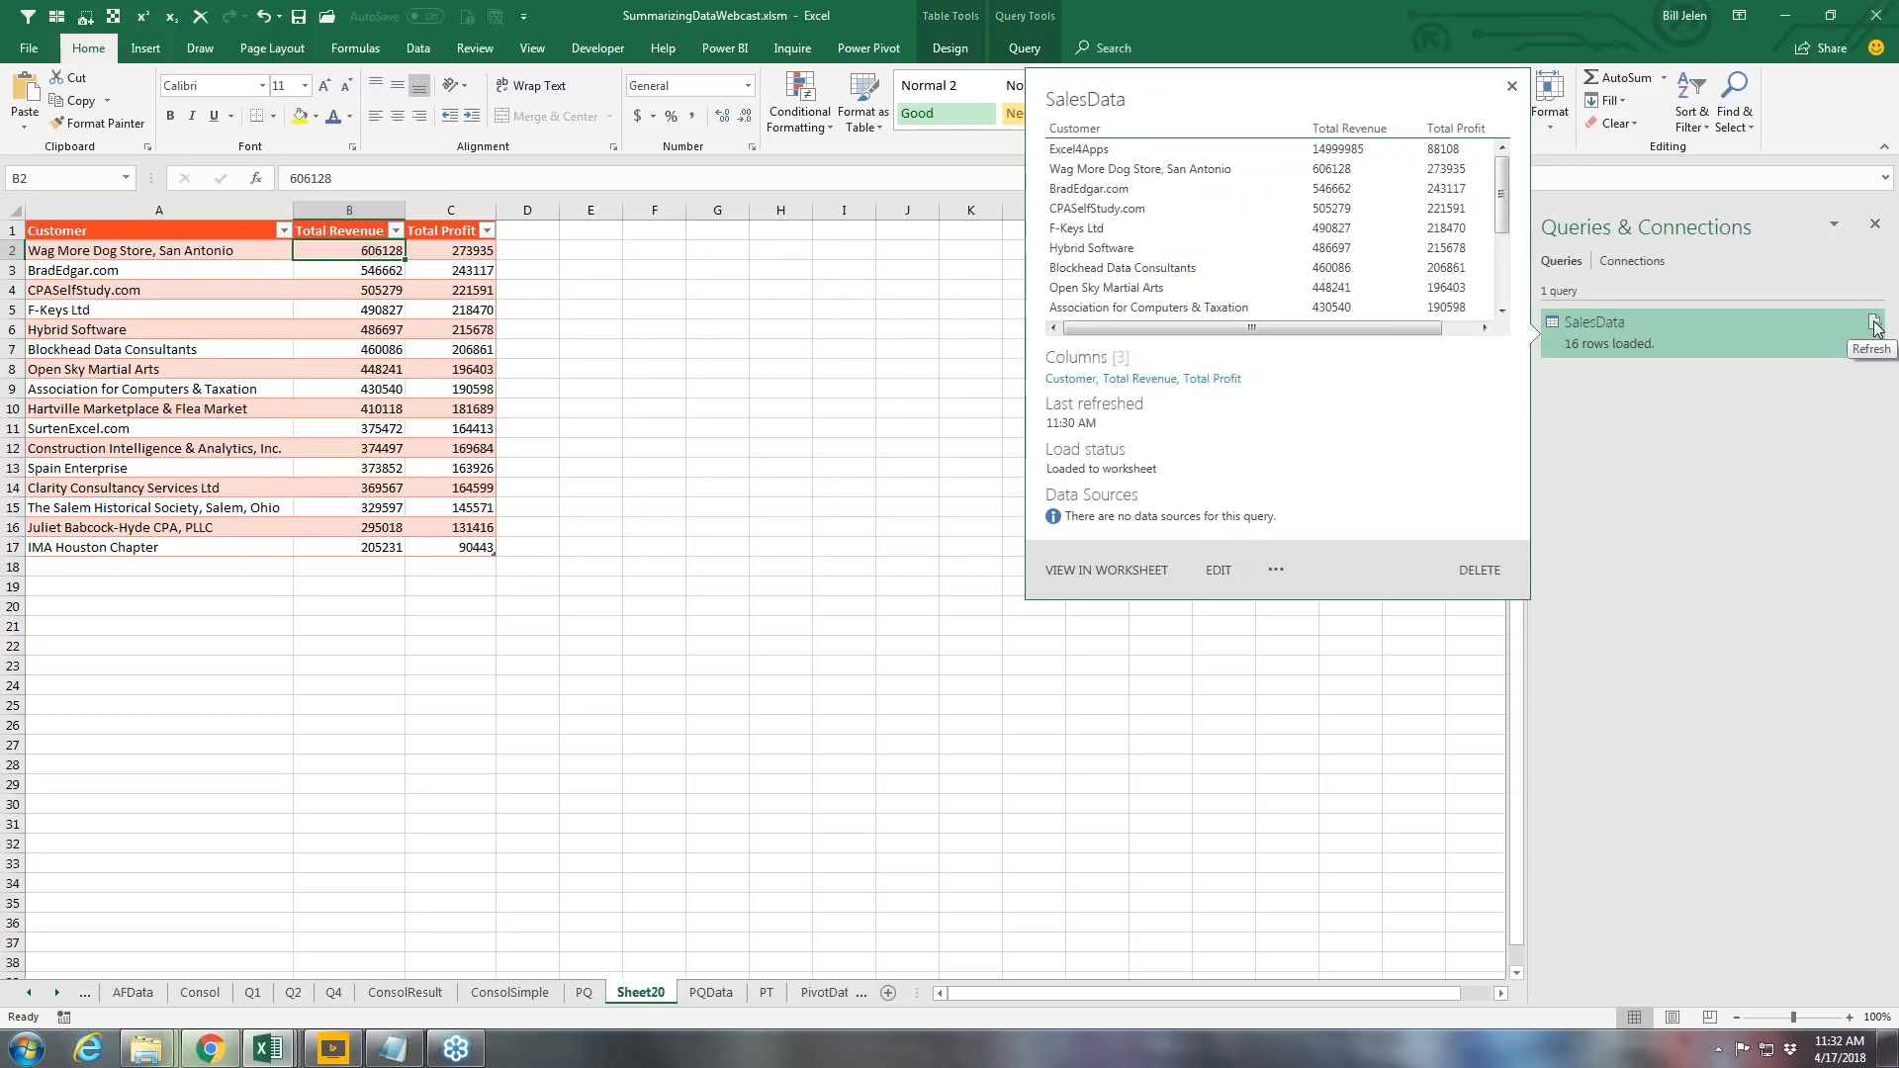
pyautogui.click(1876, 328)
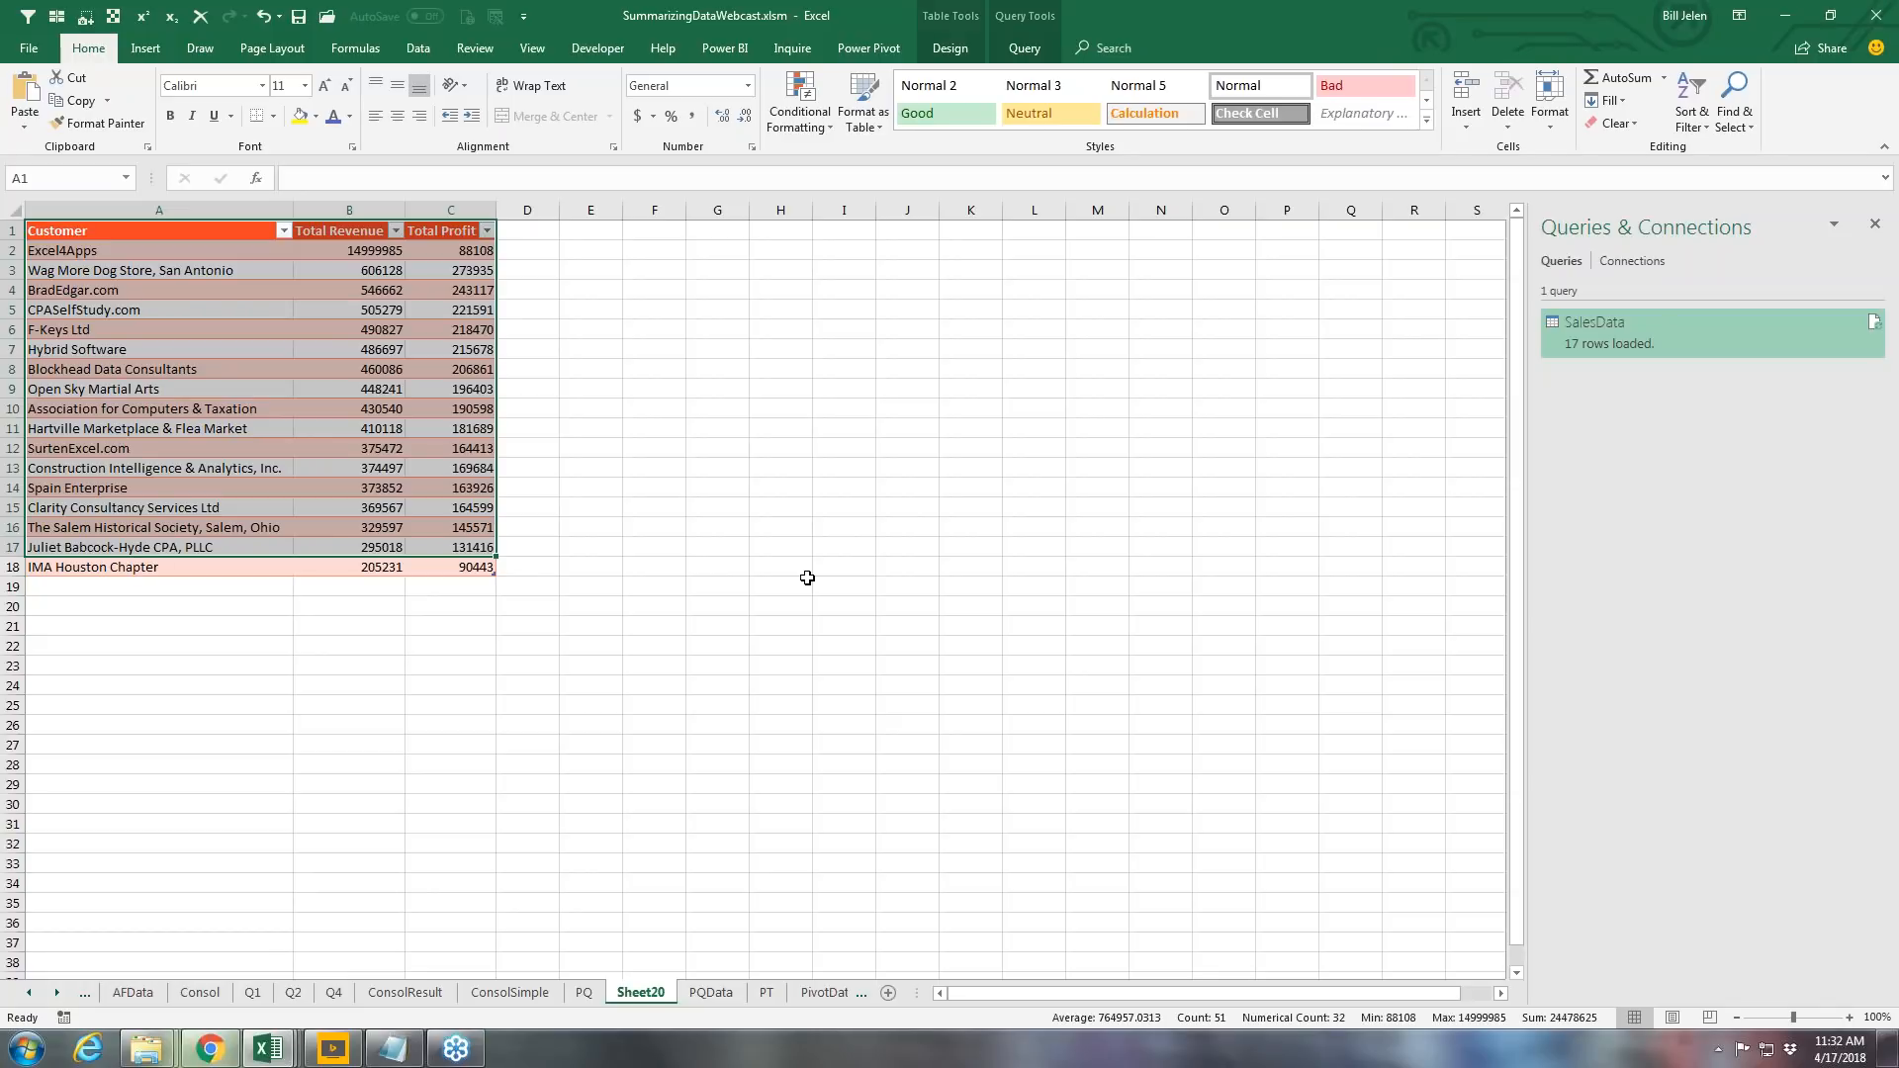
pyautogui.rightClick(1588, 337)
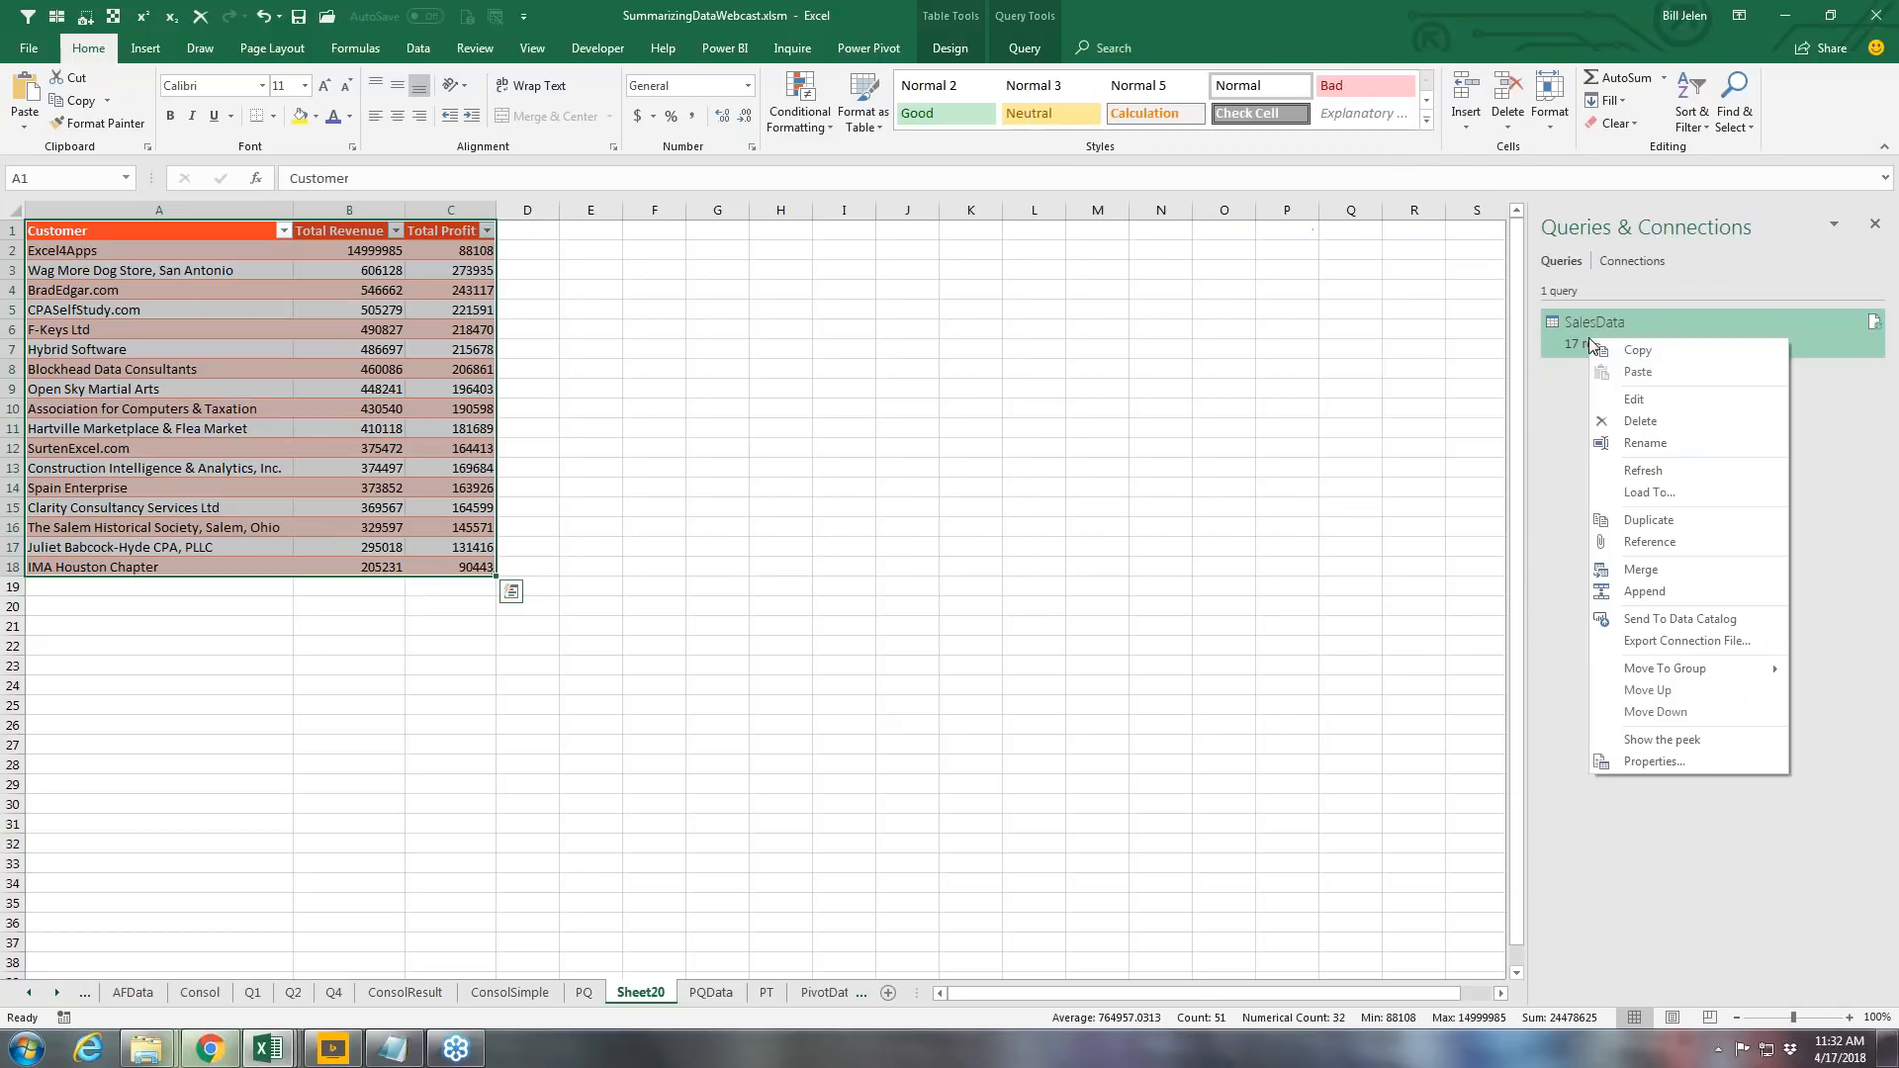
pyautogui.click(1651, 761)
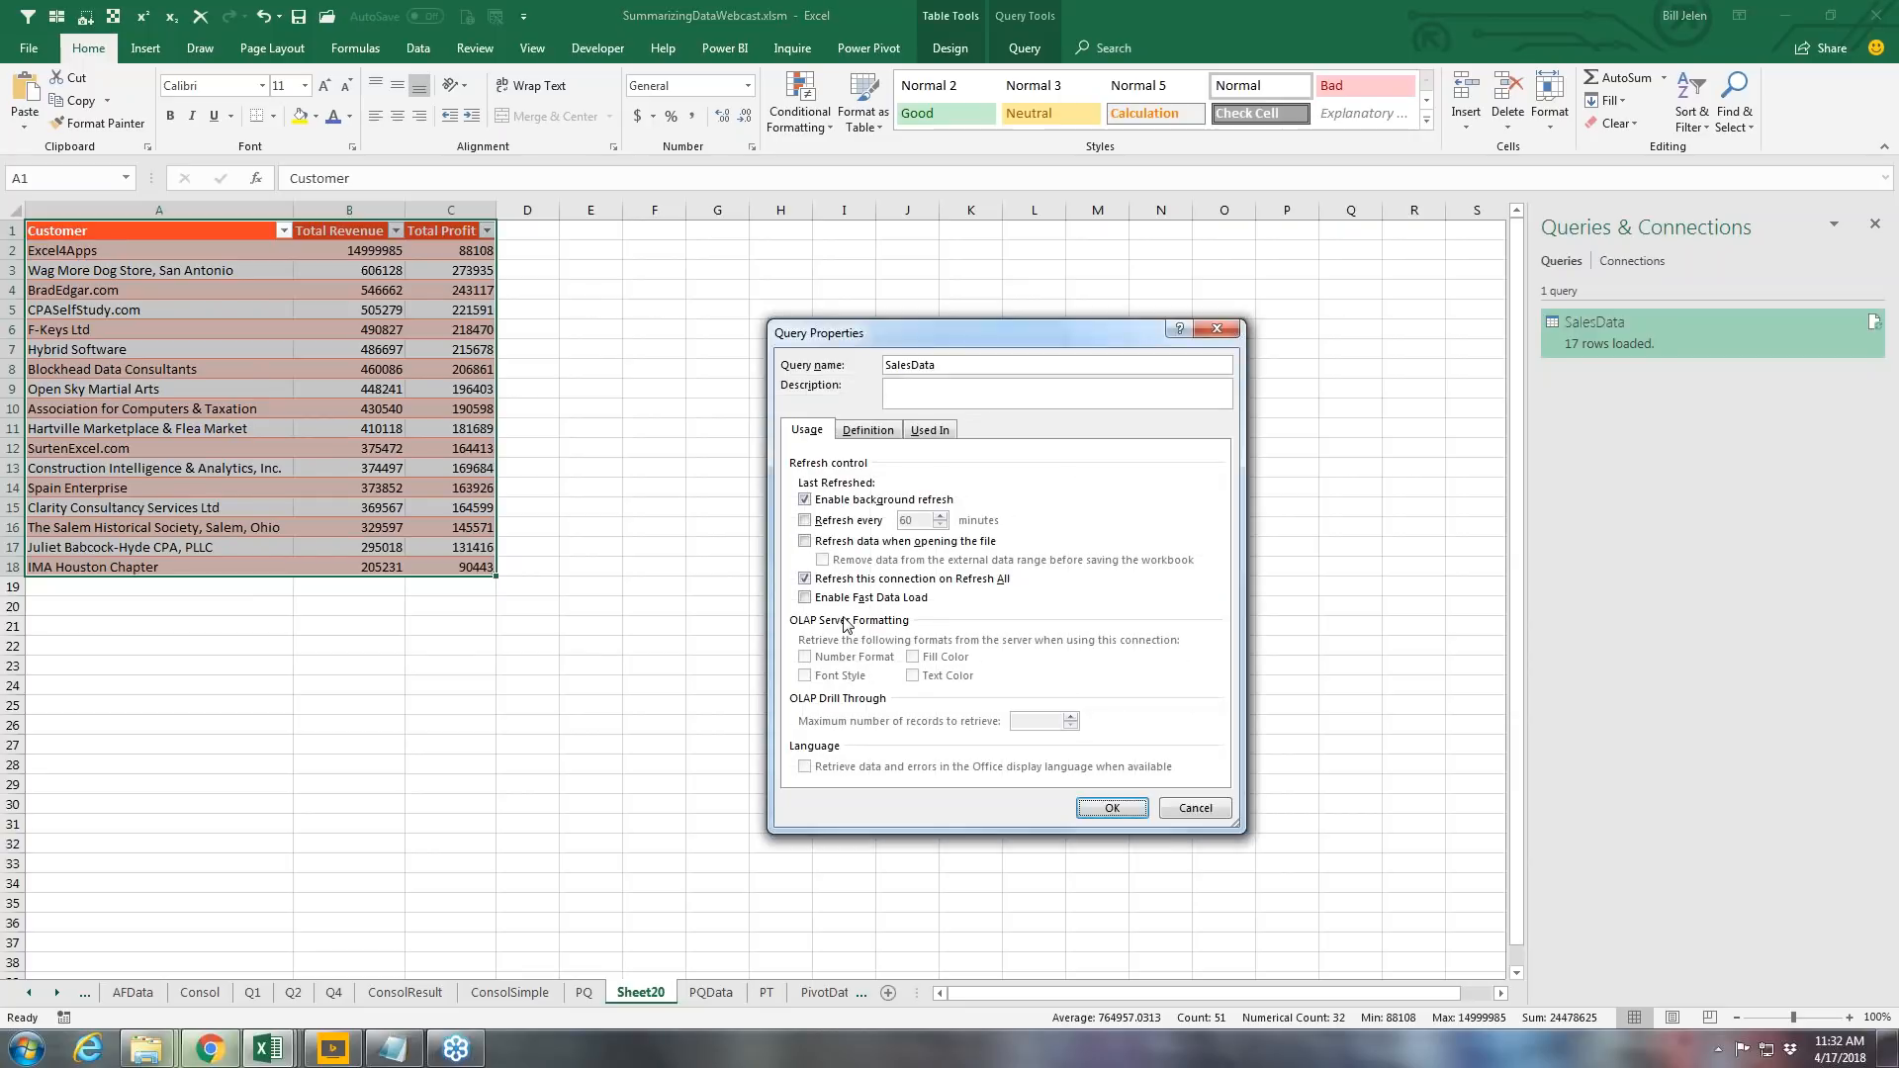
pyautogui.click(806, 545)
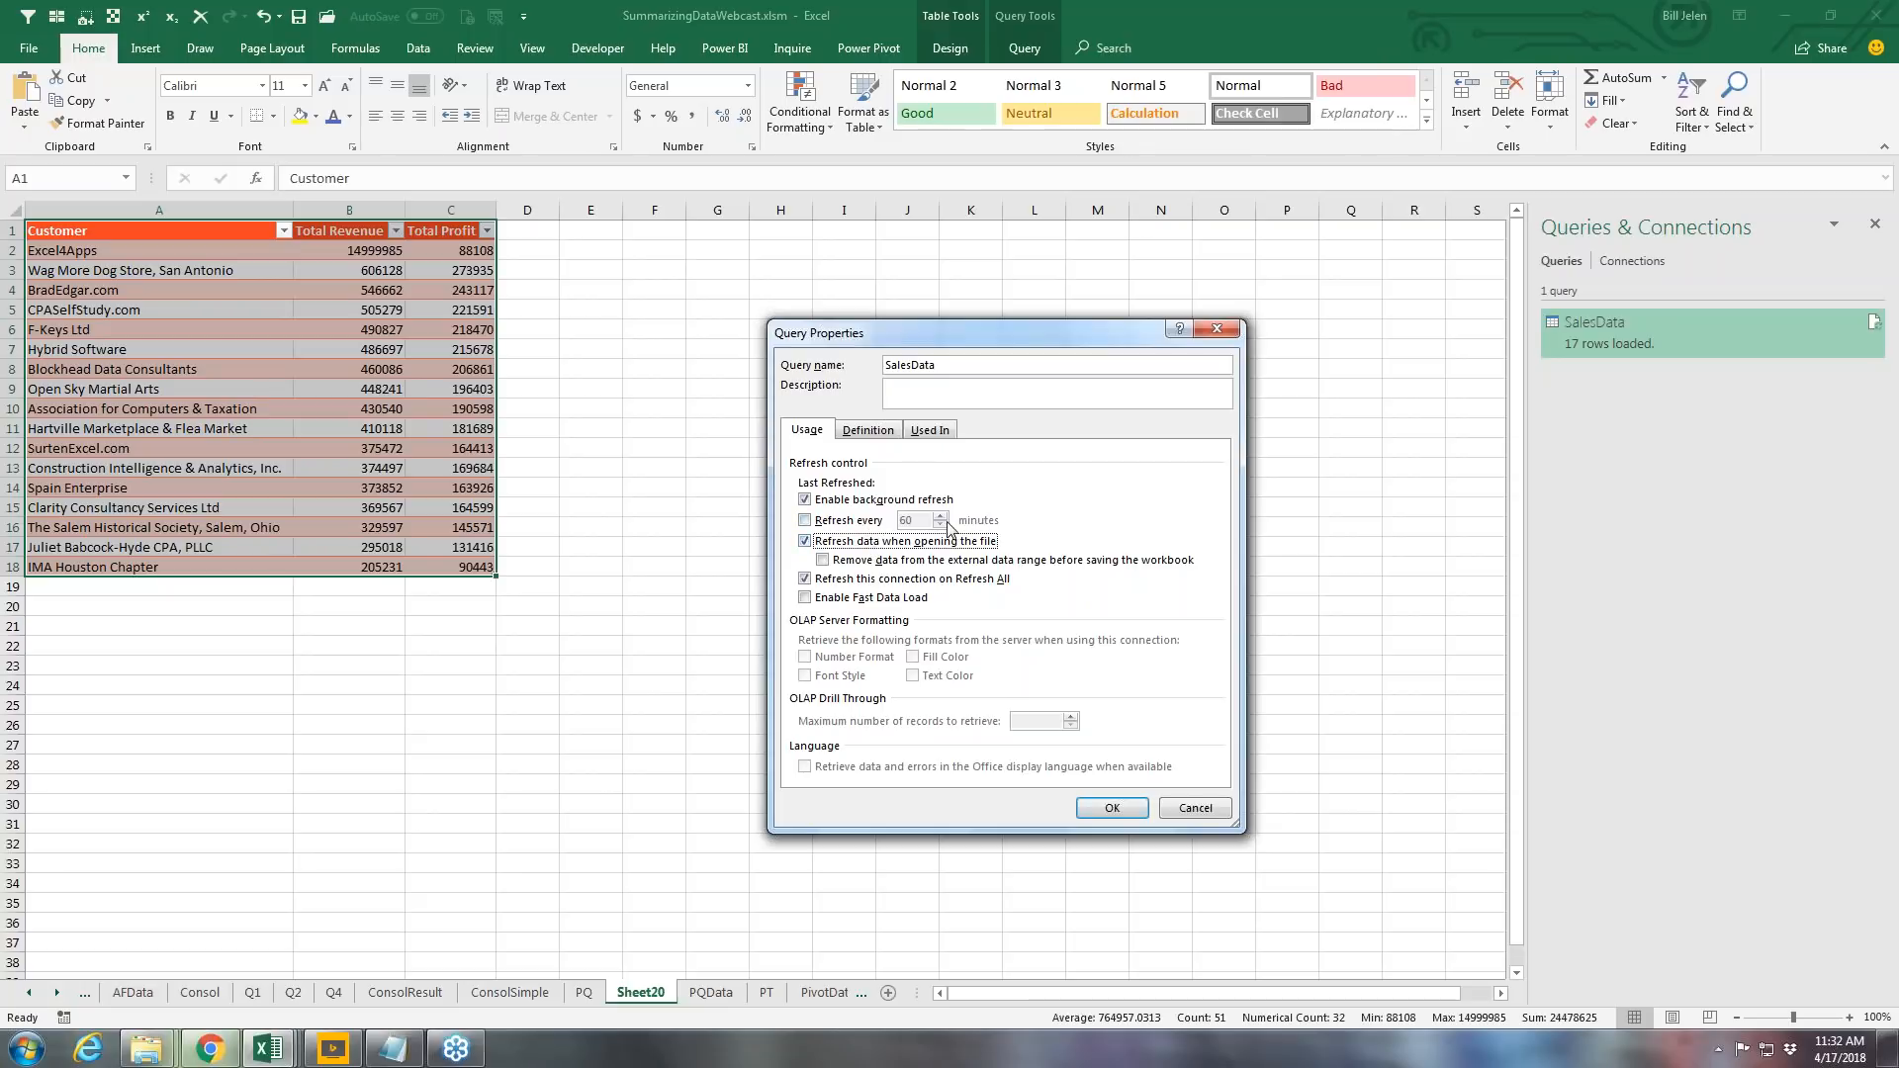
pyautogui.click(1195, 809)
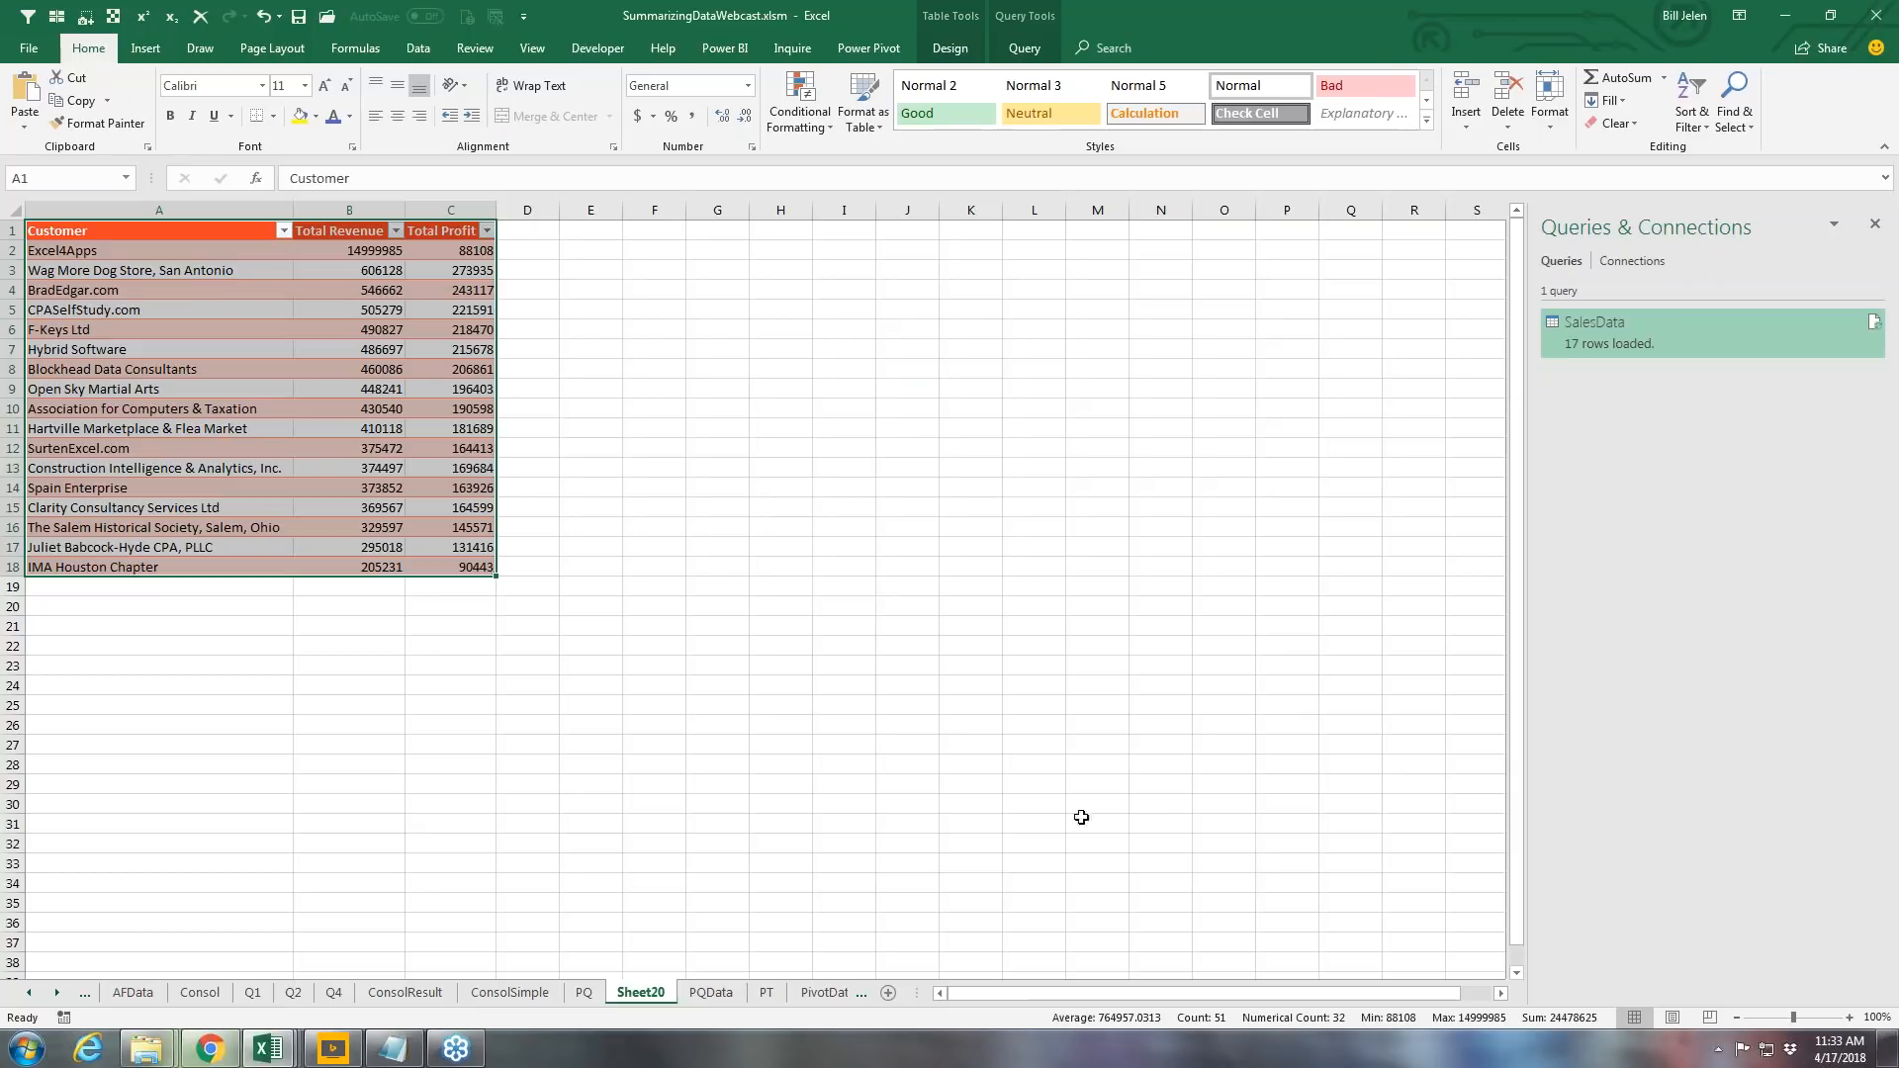
pyautogui.click(56, 992)
pyautogui.click(56, 992)
pyautogui.click(56, 992)
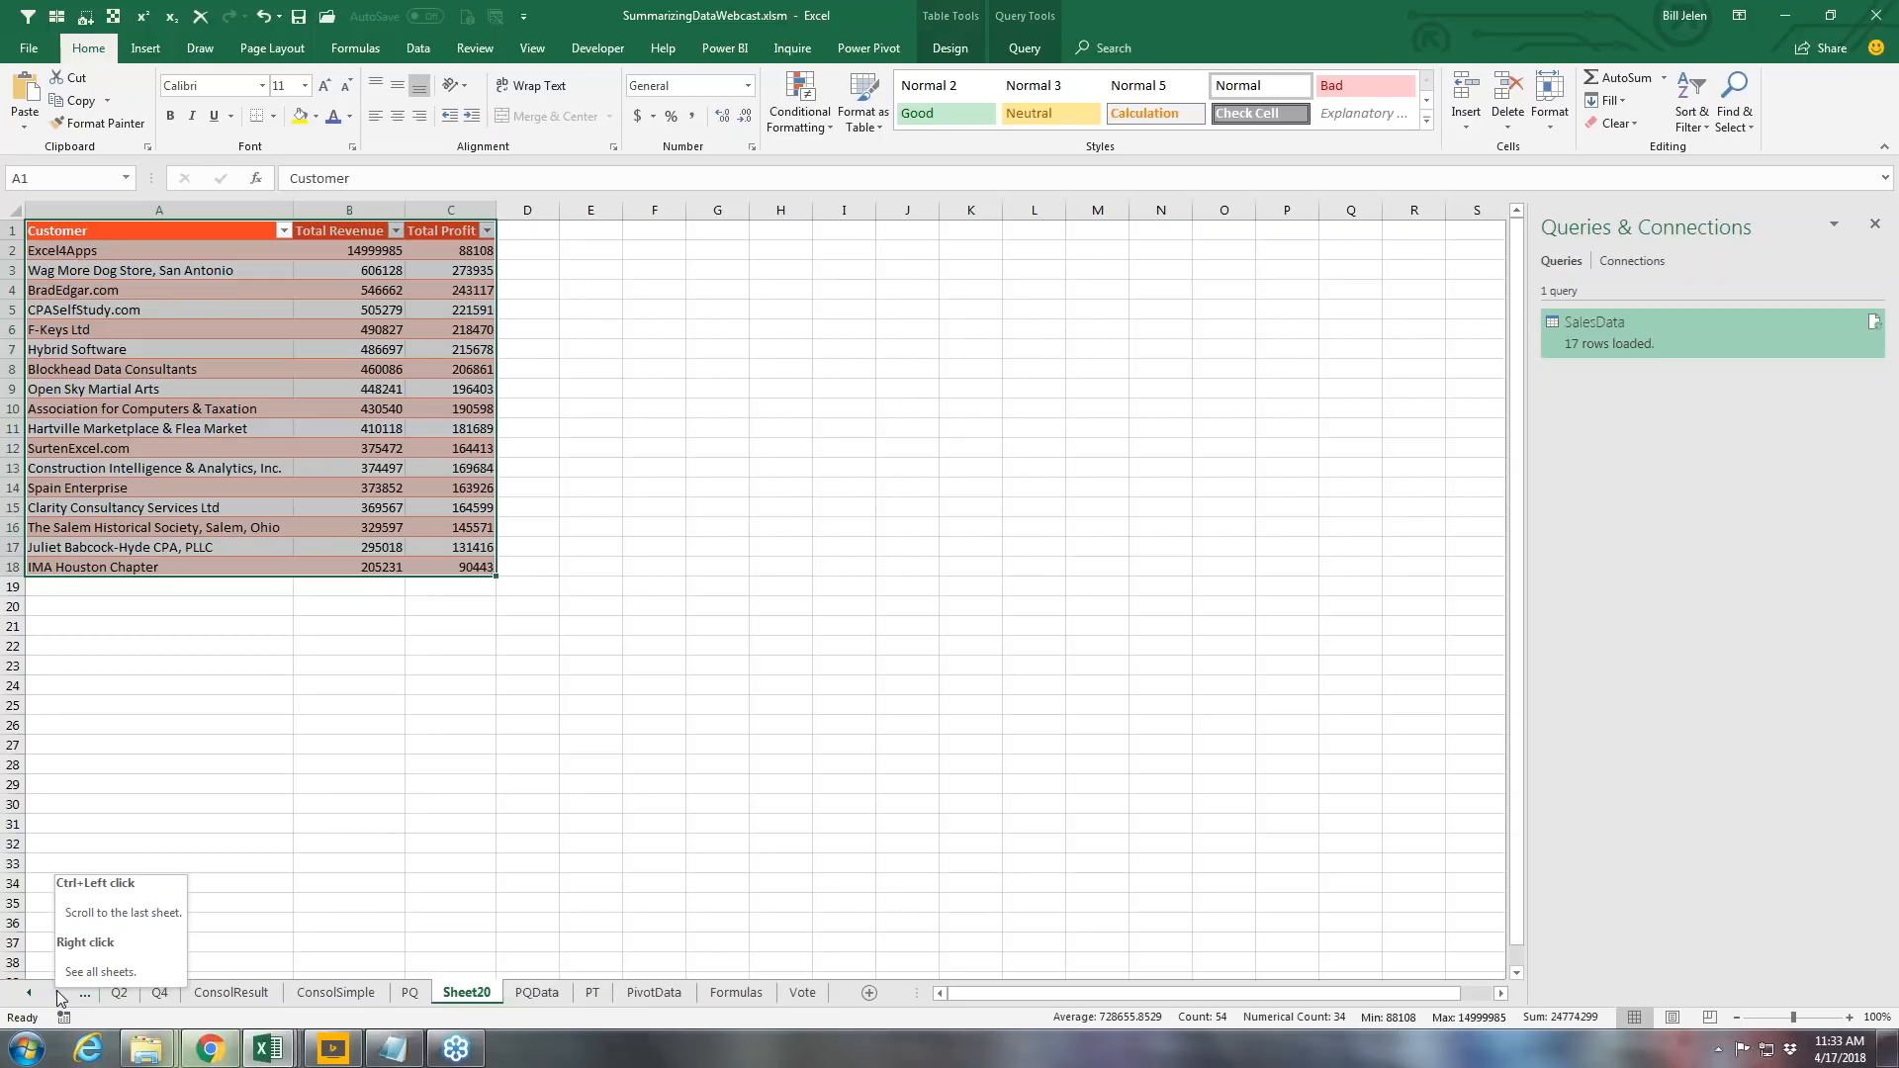
pyautogui.click(594, 992)
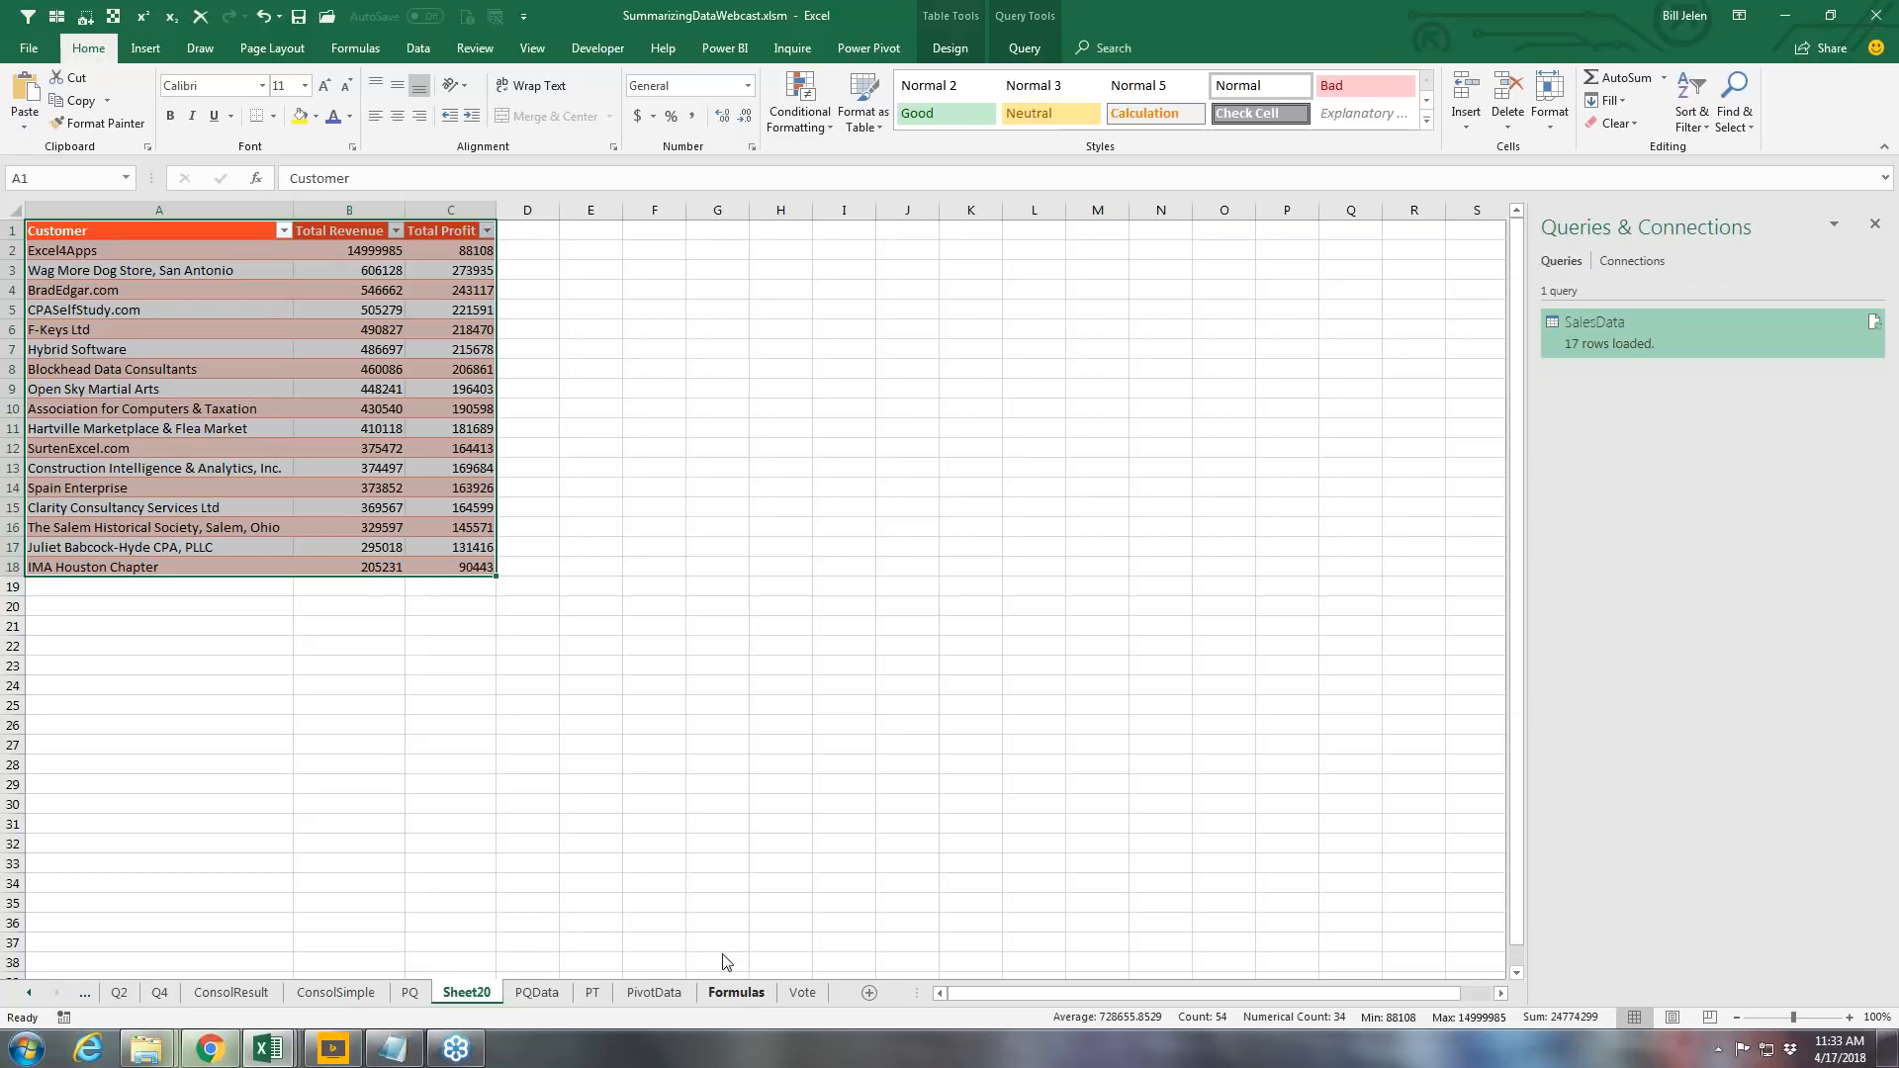
pyautogui.click(530, 48)
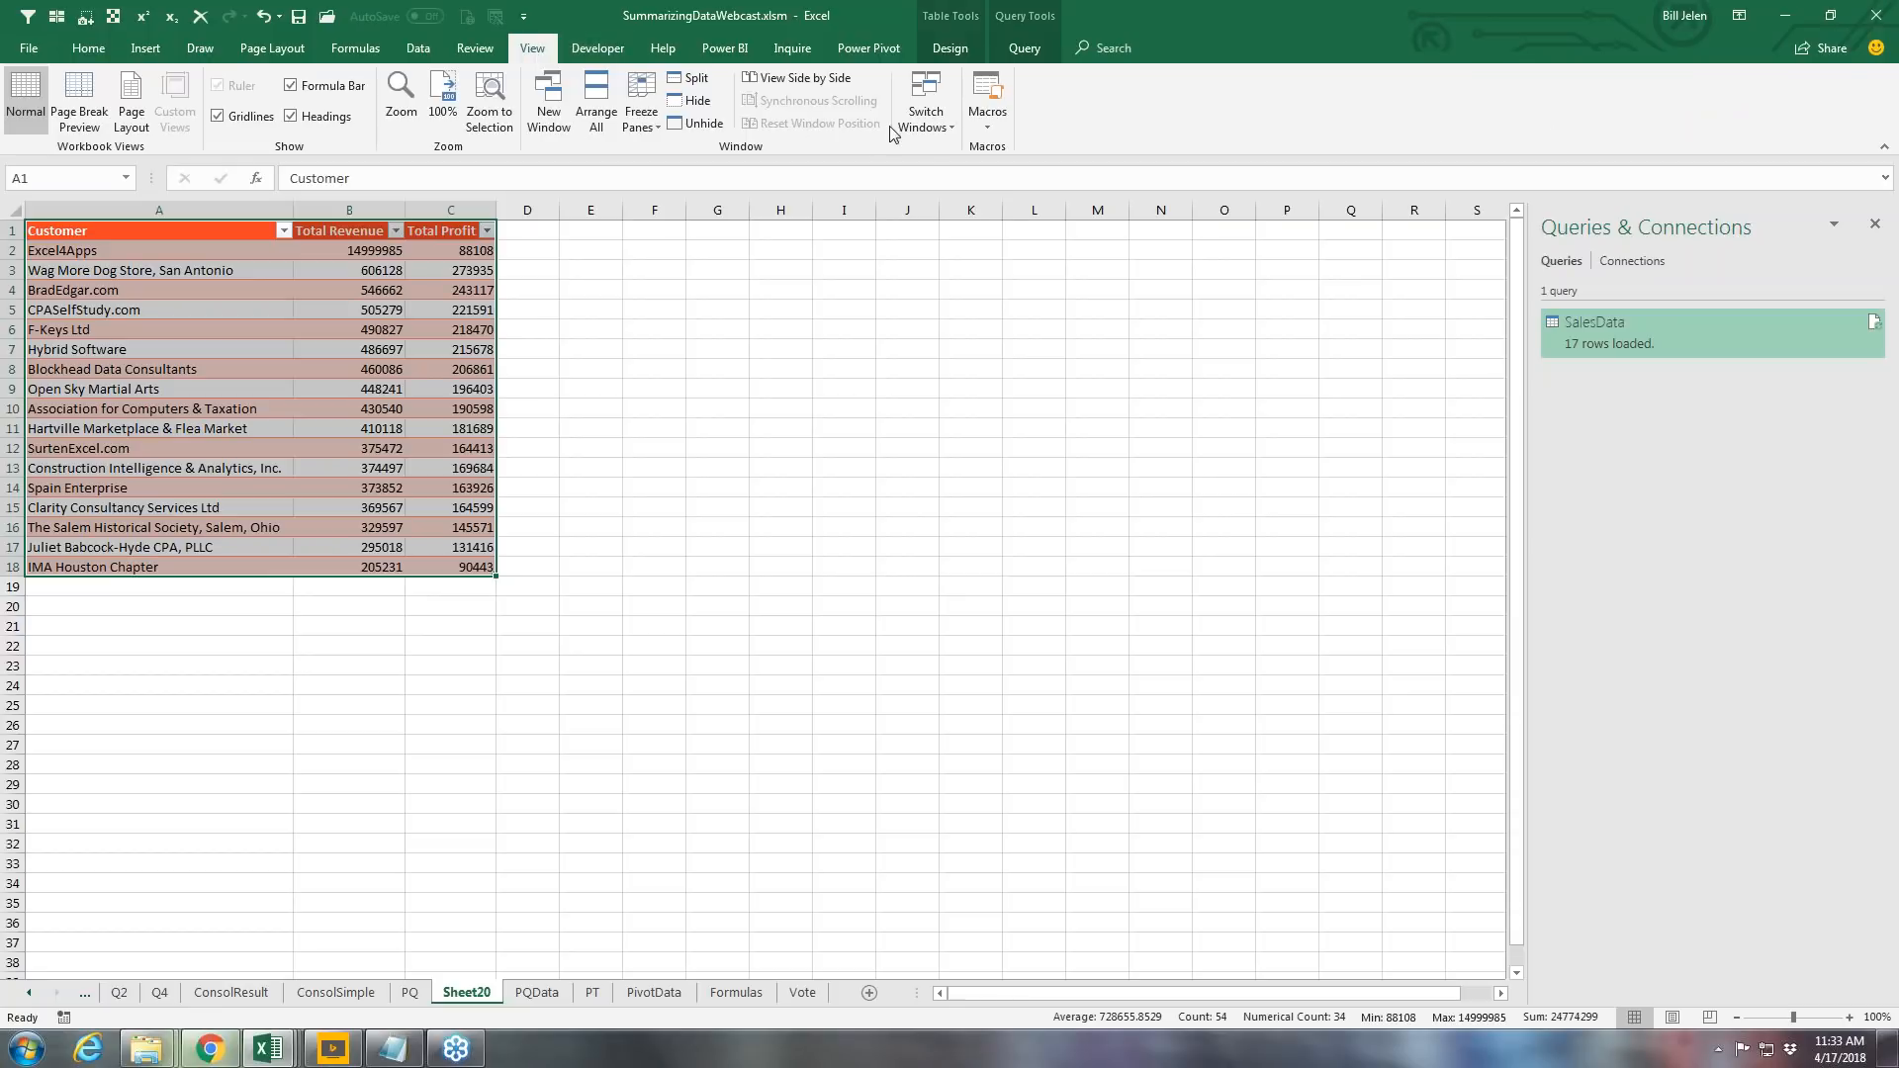
# Step: Switch to the formula summary workbook and set its summary table to summarise by 2. Customer
pyautogui.click(926, 124)
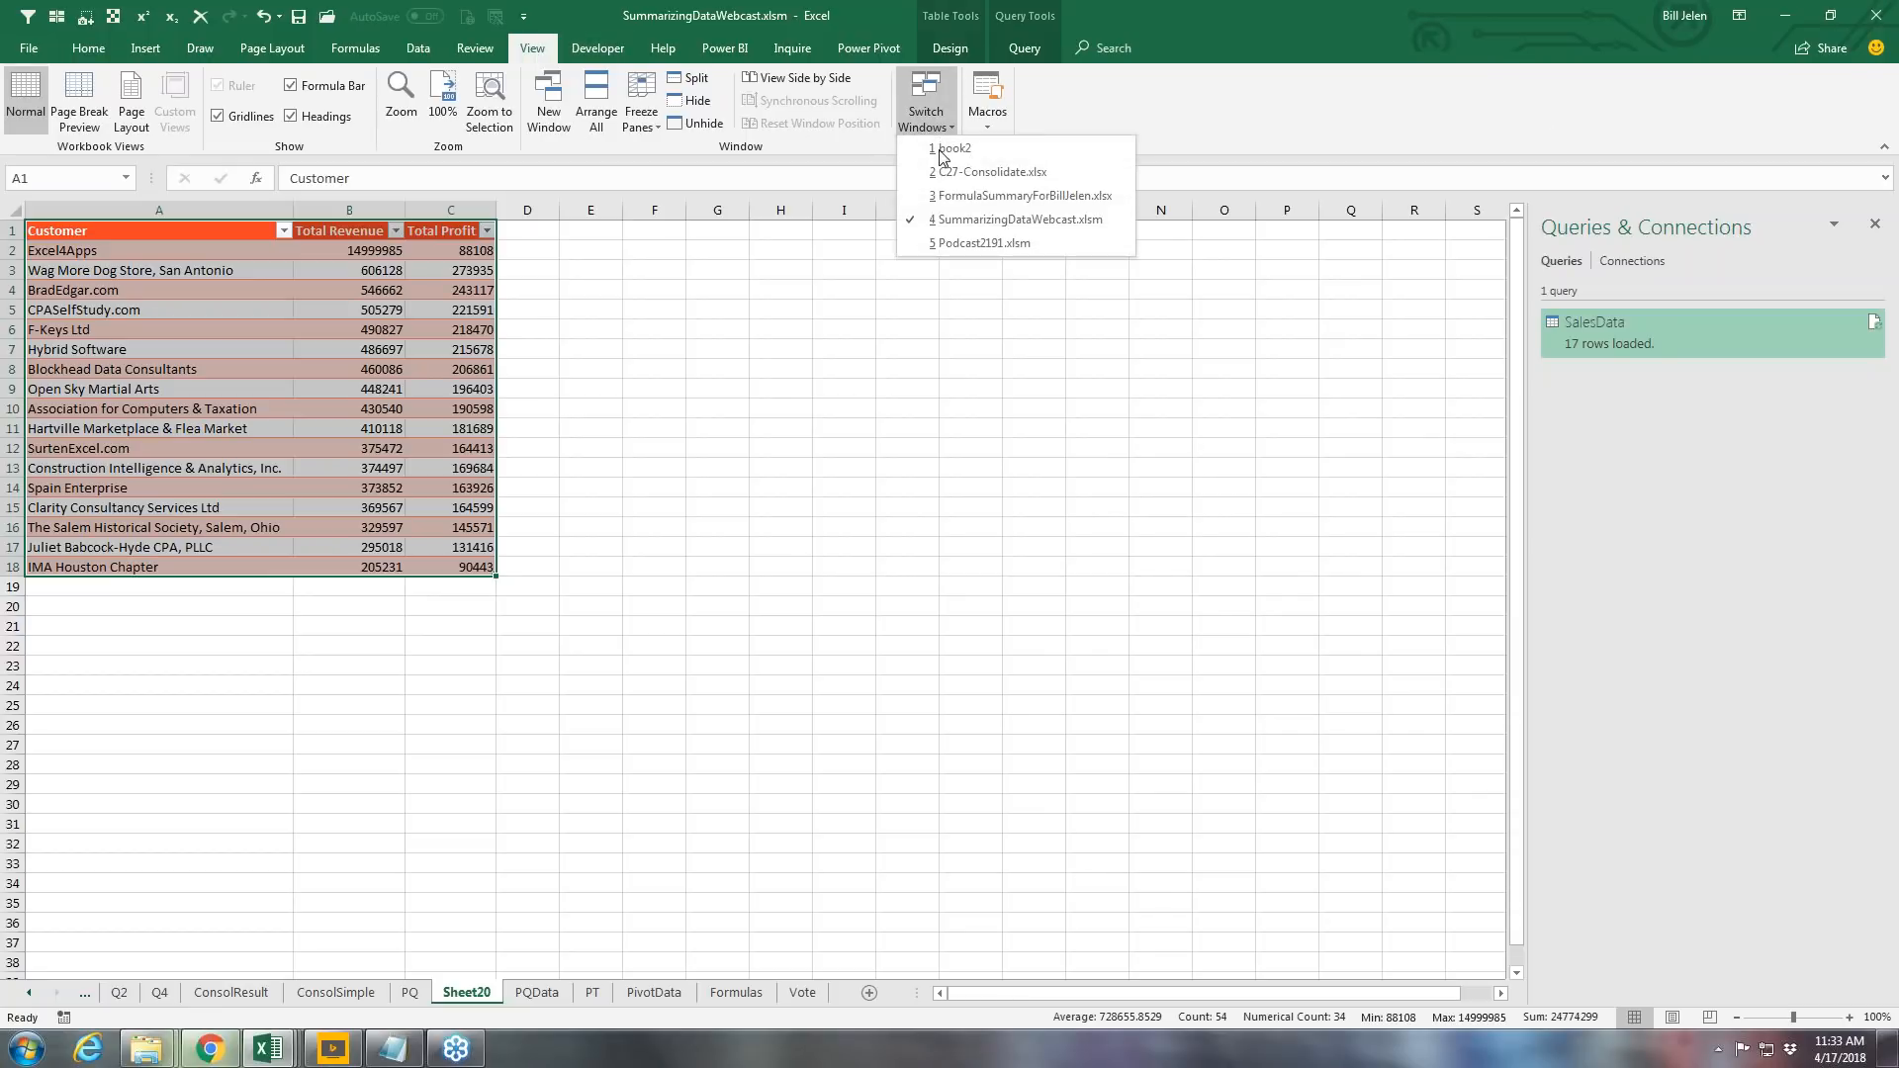
pyautogui.click(963, 199)
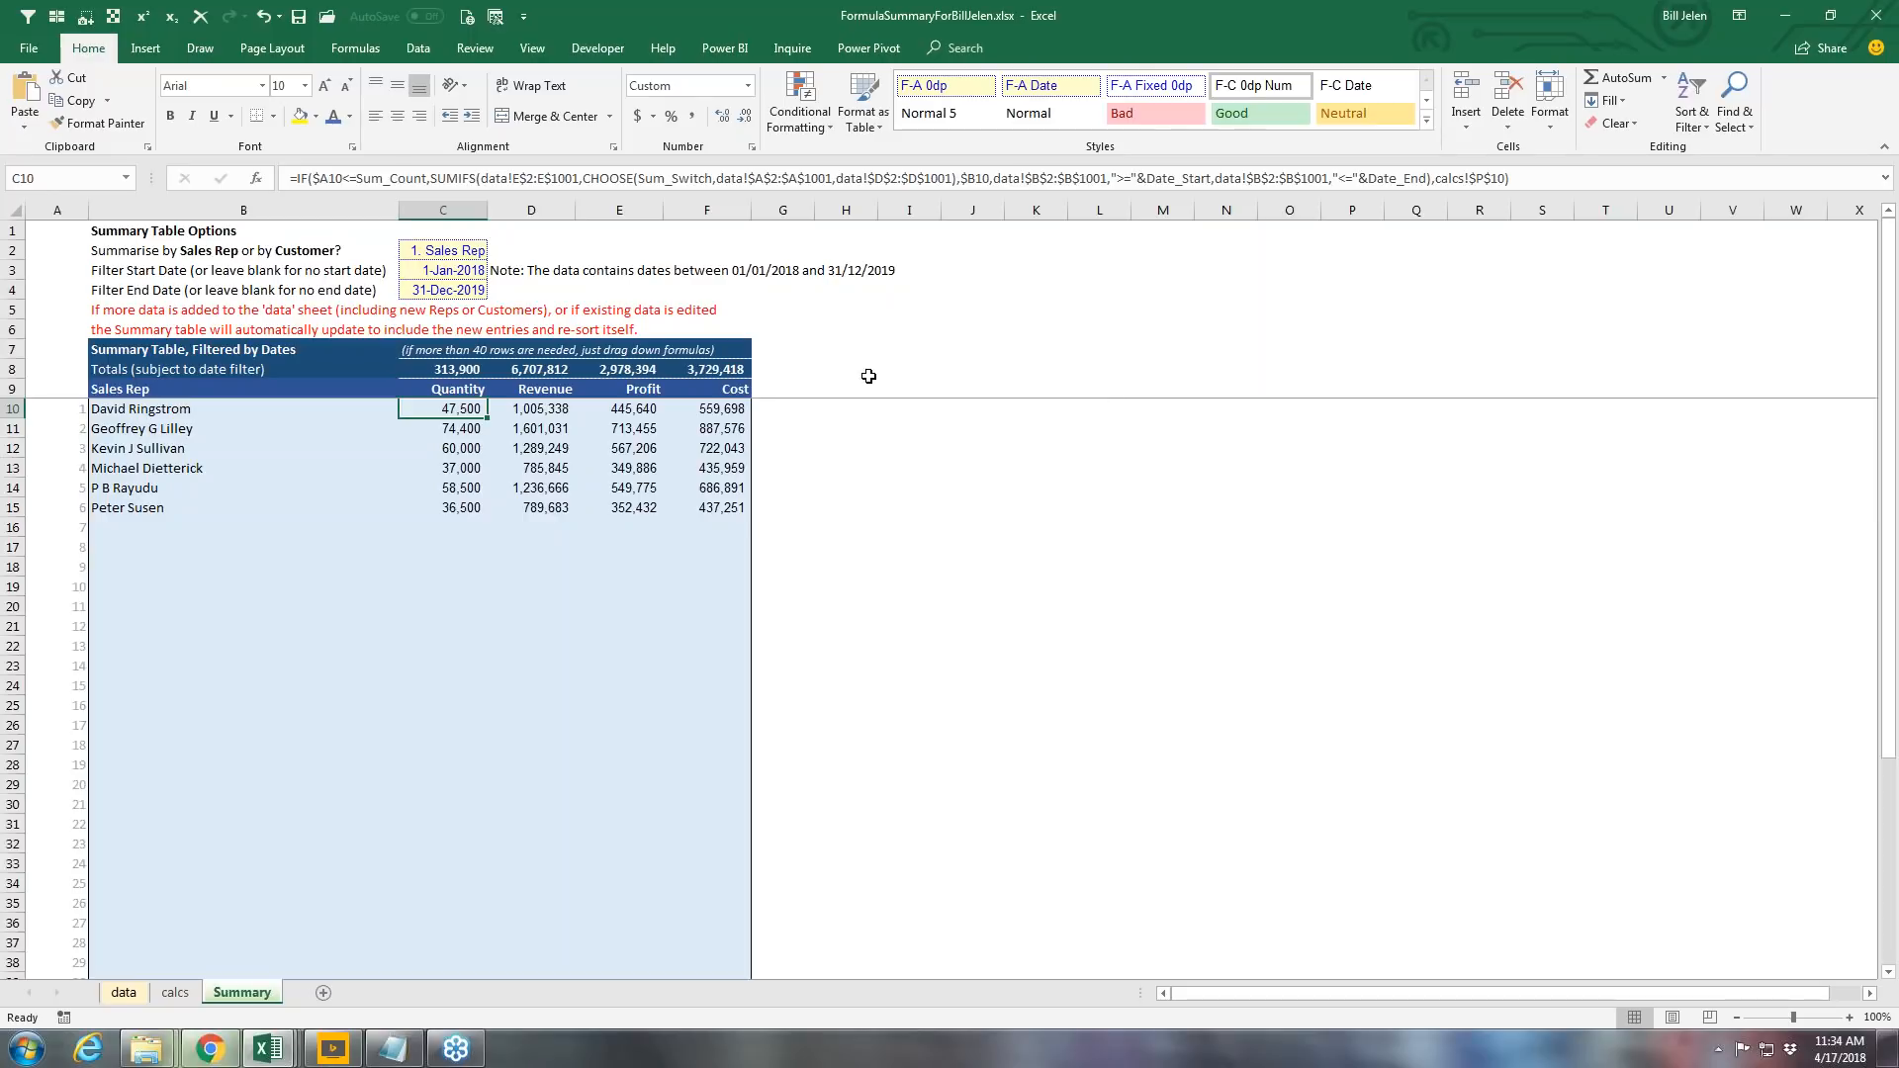
pyautogui.click(460, 253)
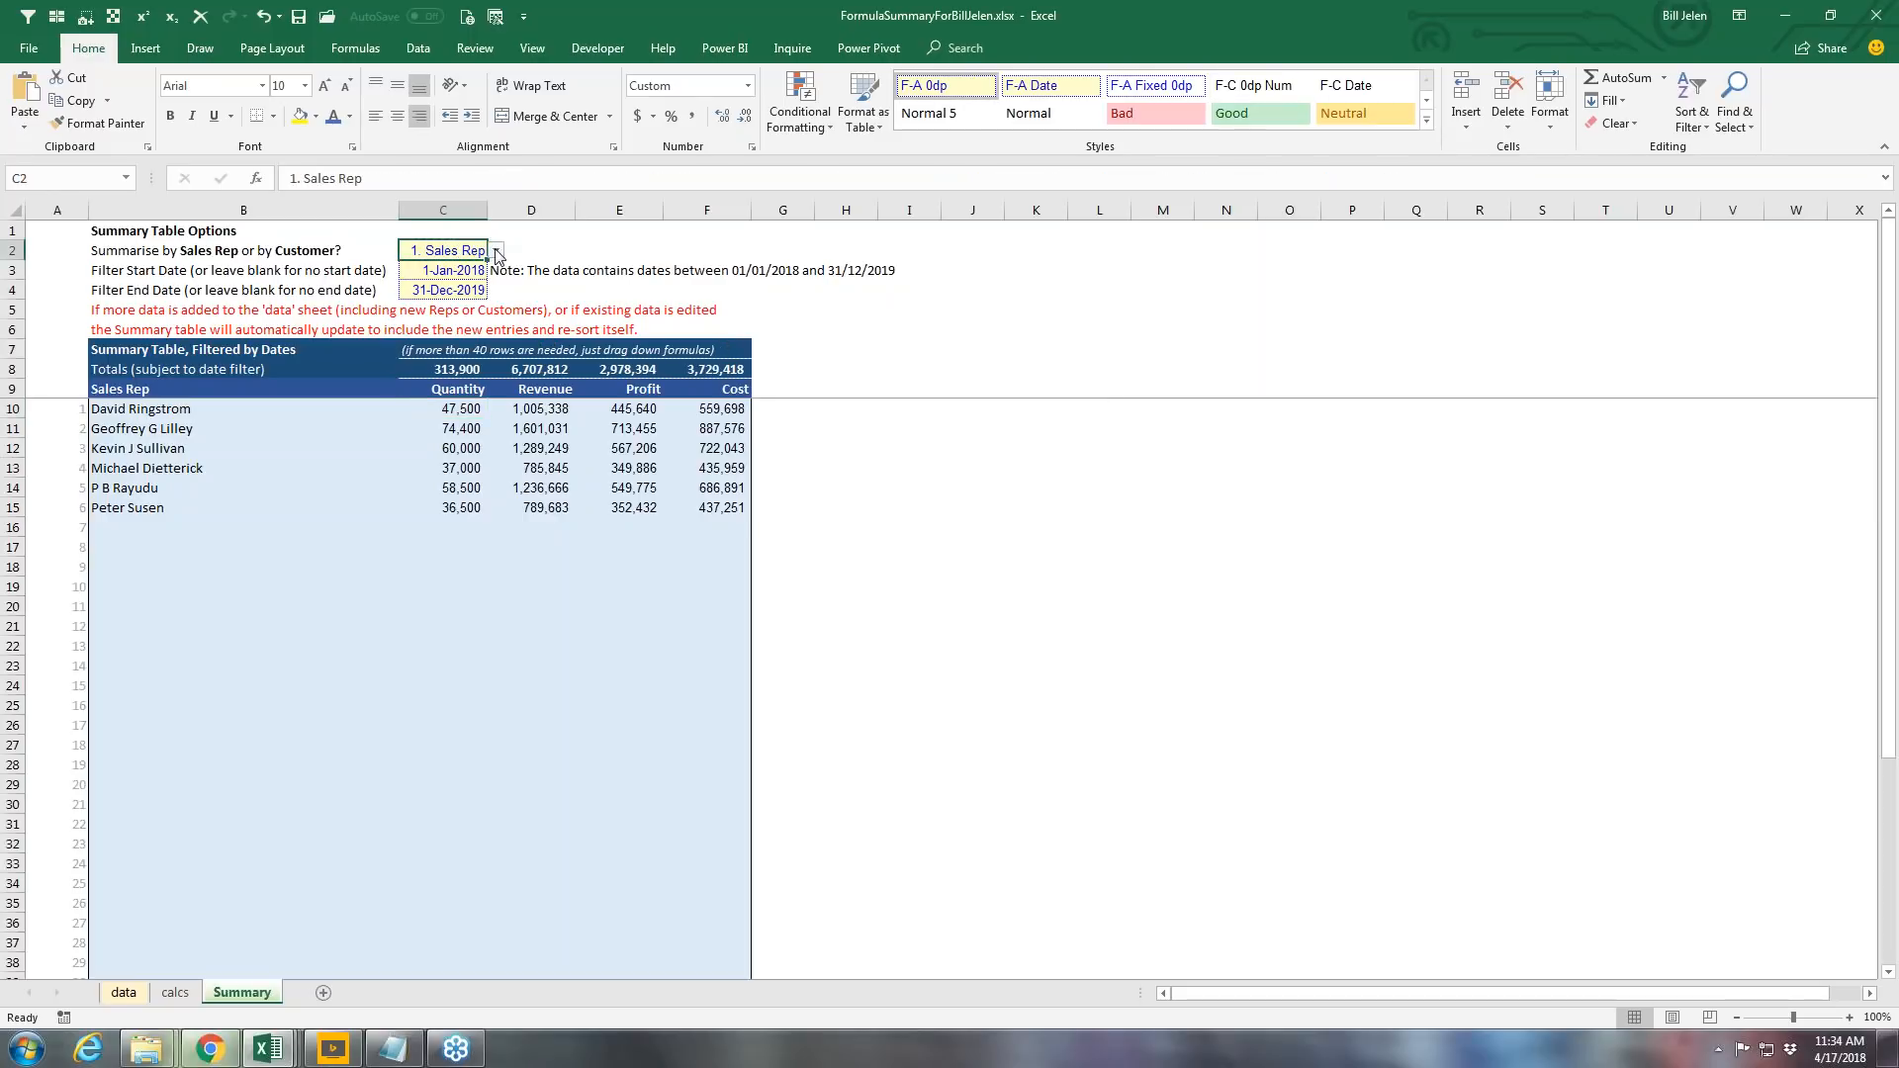
pyautogui.click(497, 253)
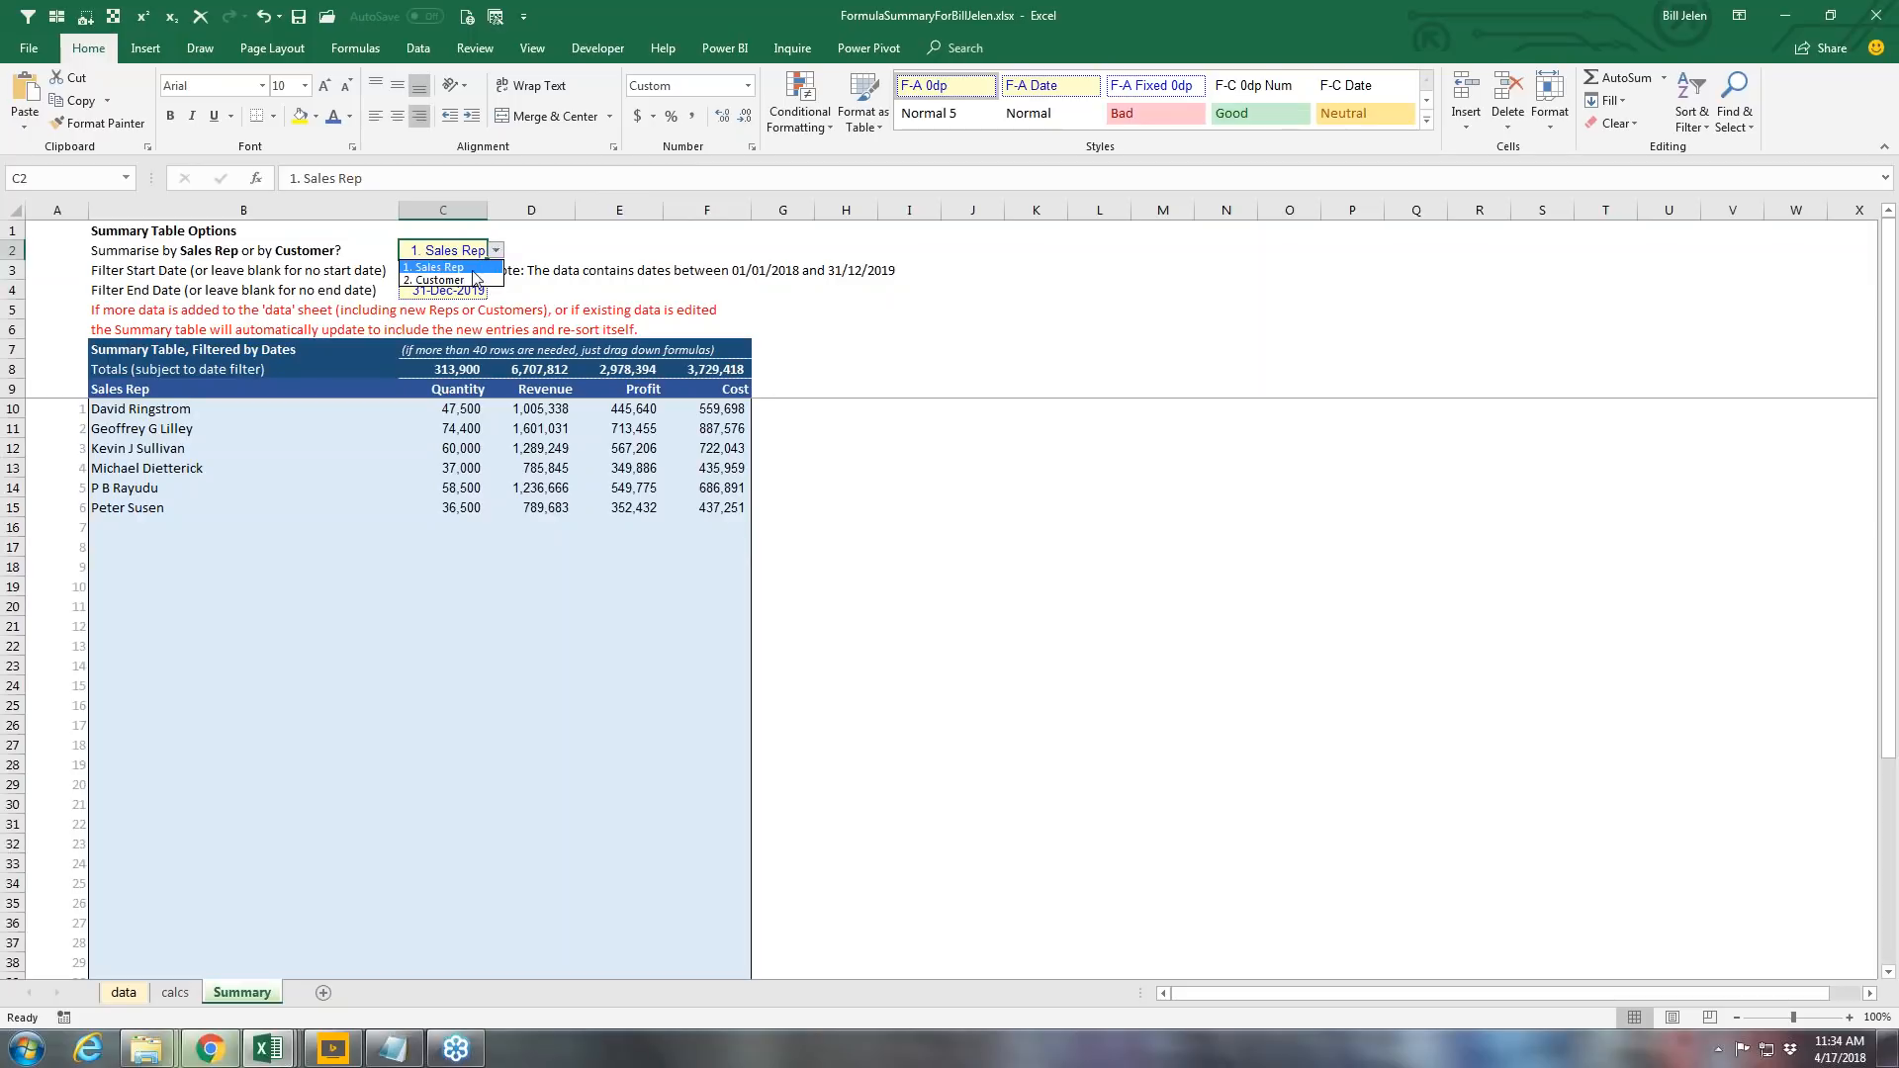
pyautogui.click(469, 281)
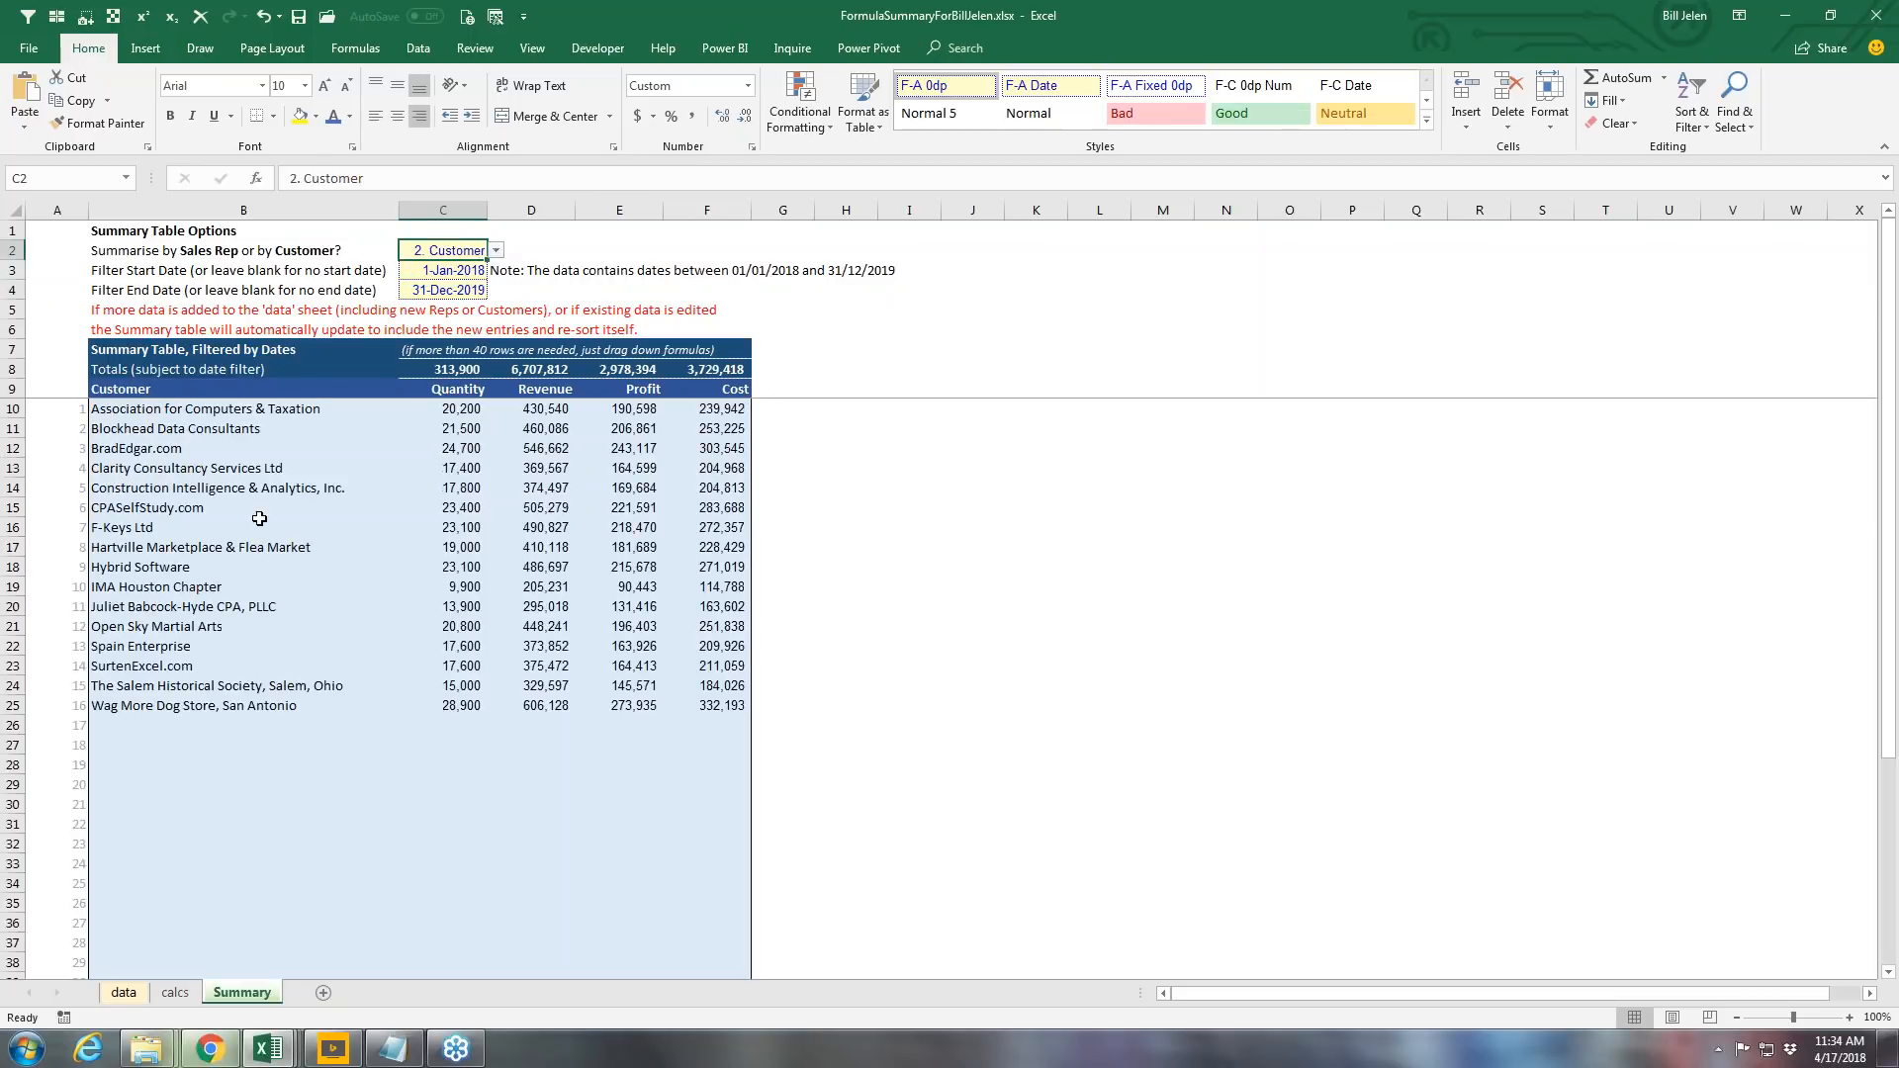
# Step: Change the Filter End Date of the summary table to 12/31/2018
pyautogui.click(459, 290)
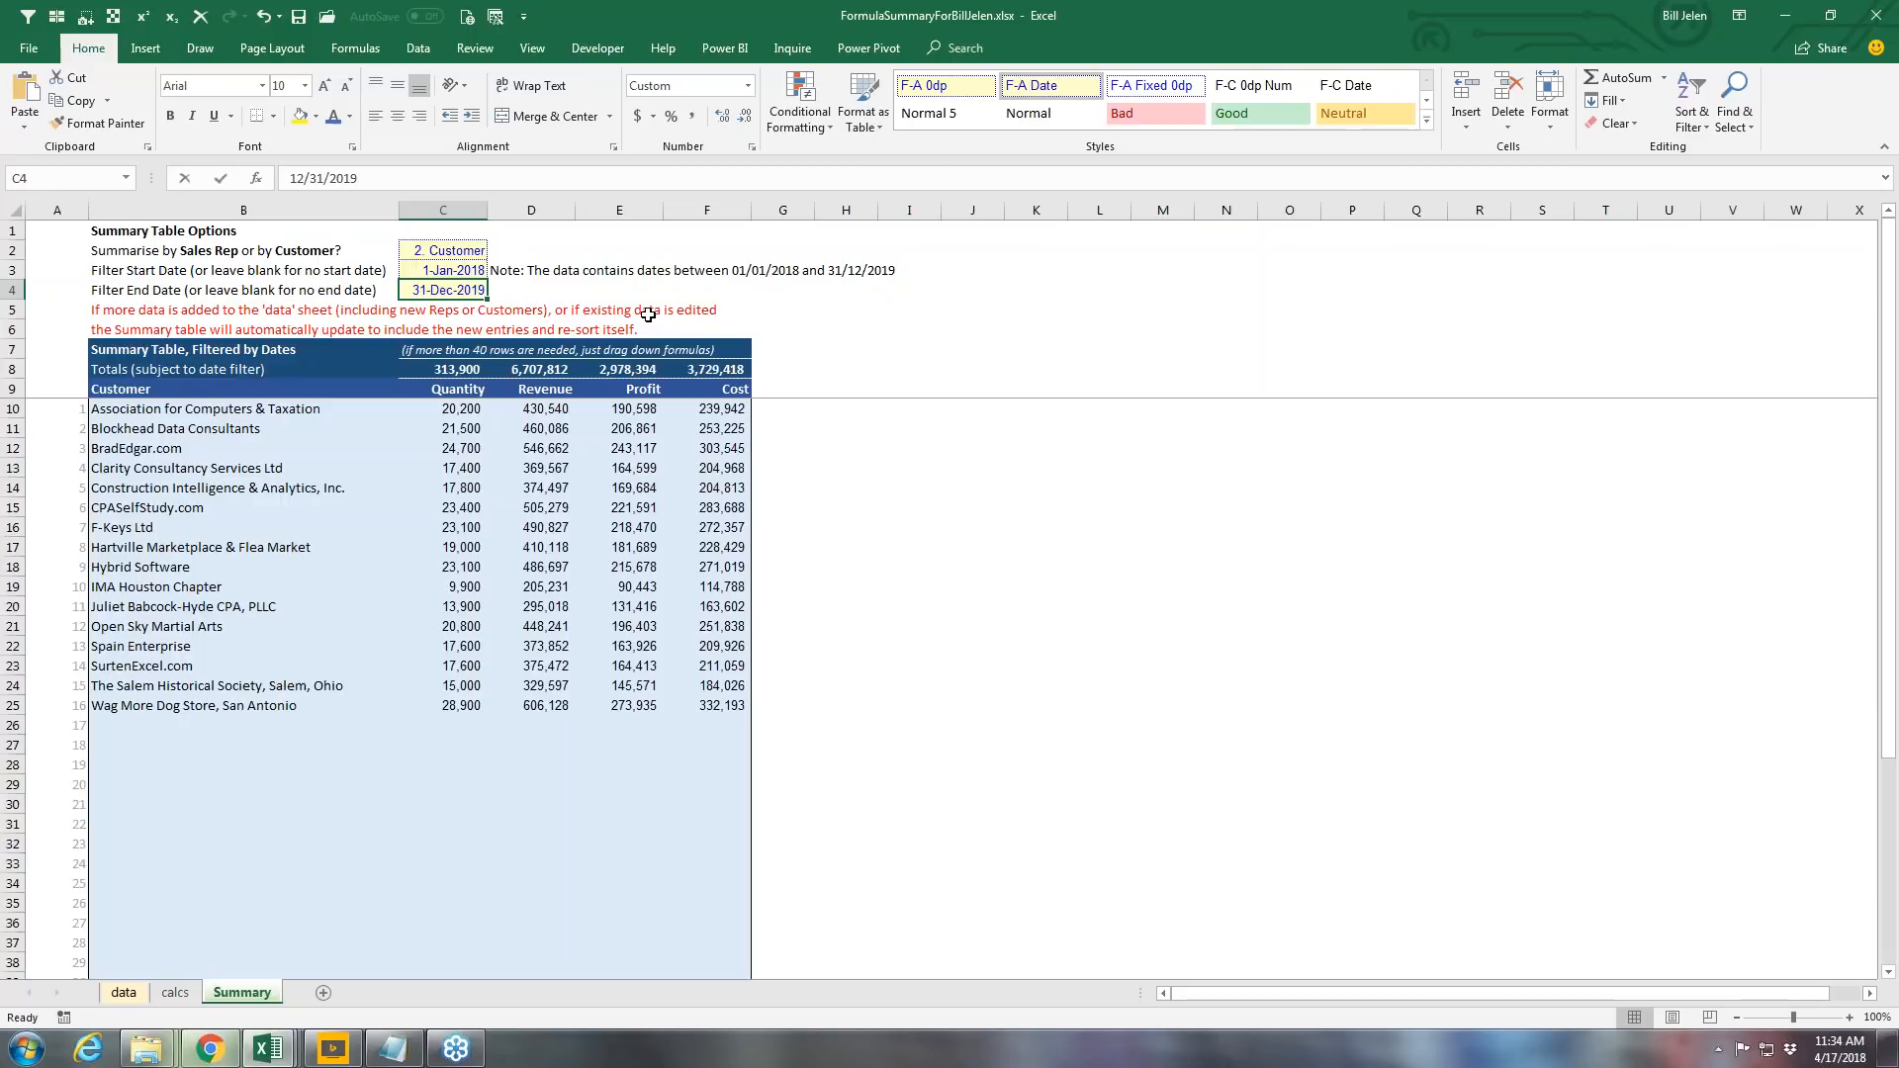
pyautogui.press('F2')
pyautogui.press('BackSpace')
pyautogui.write('8')
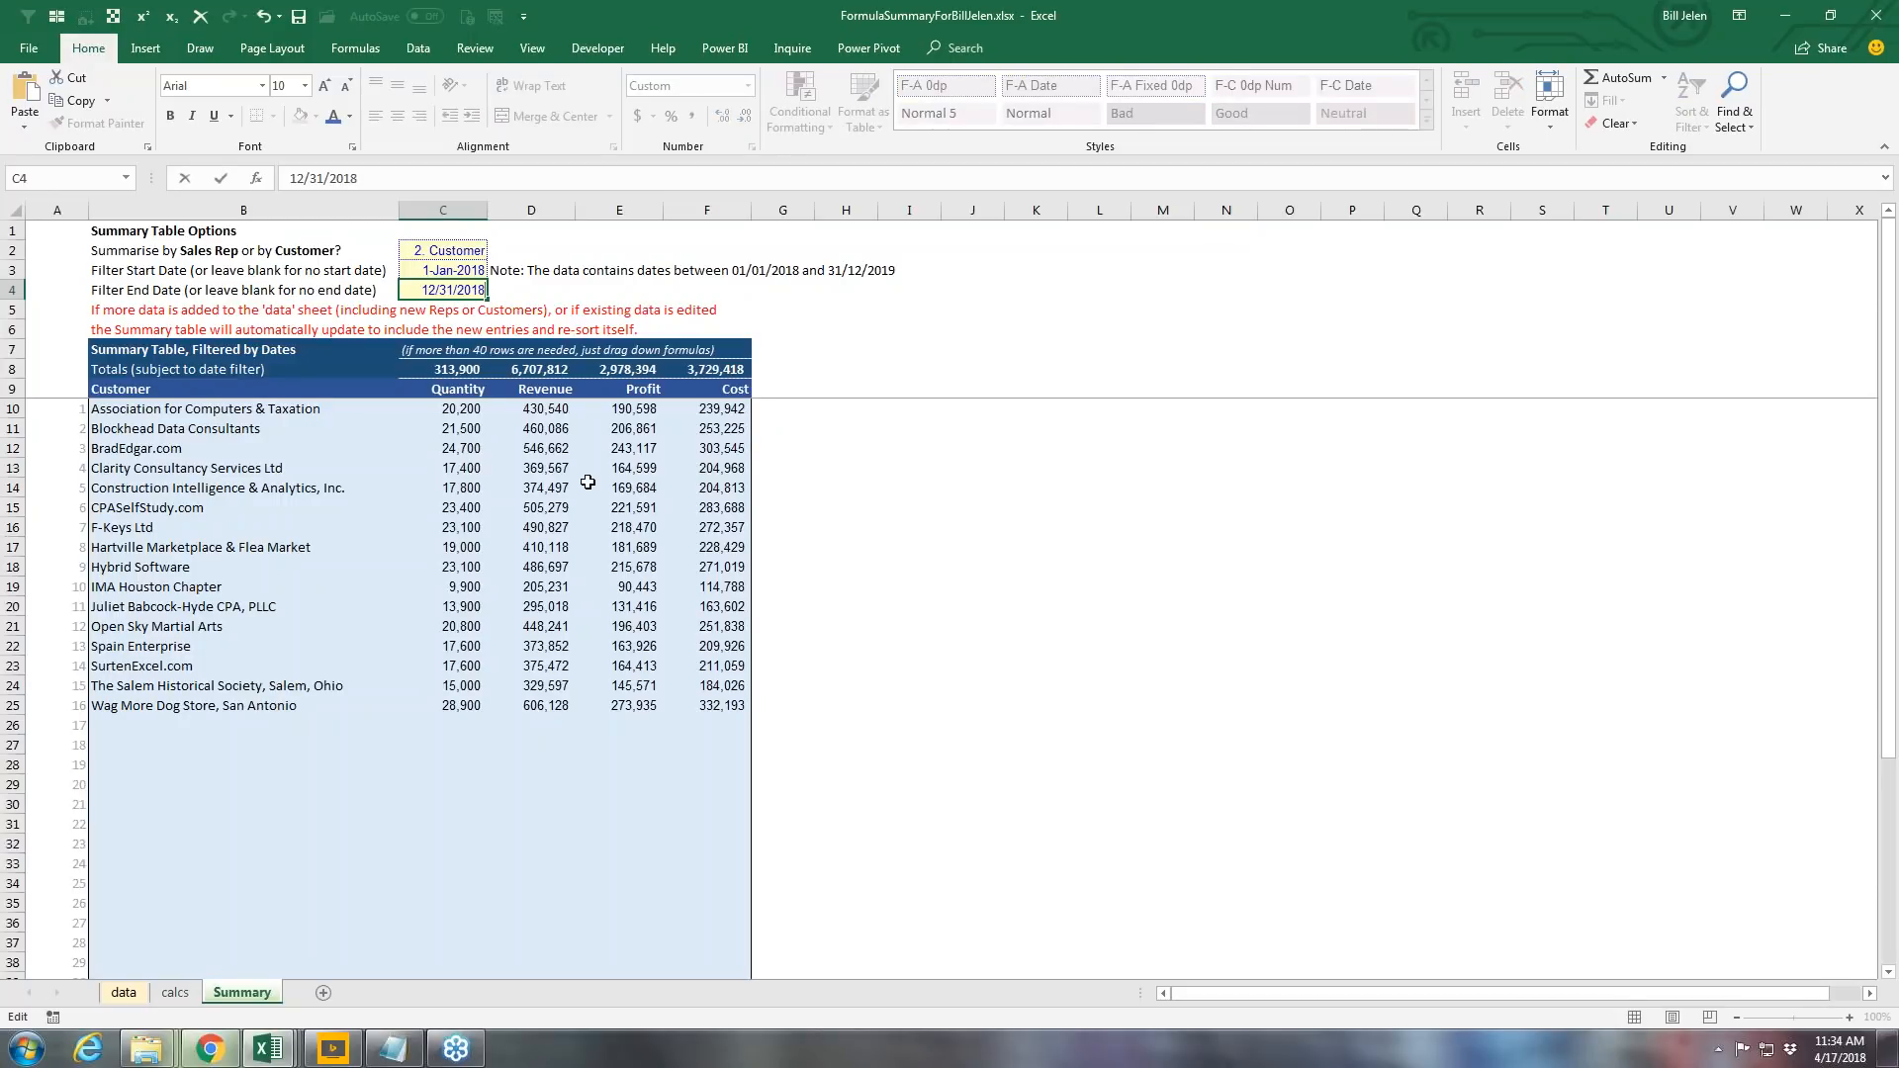
pyautogui.press('Return')
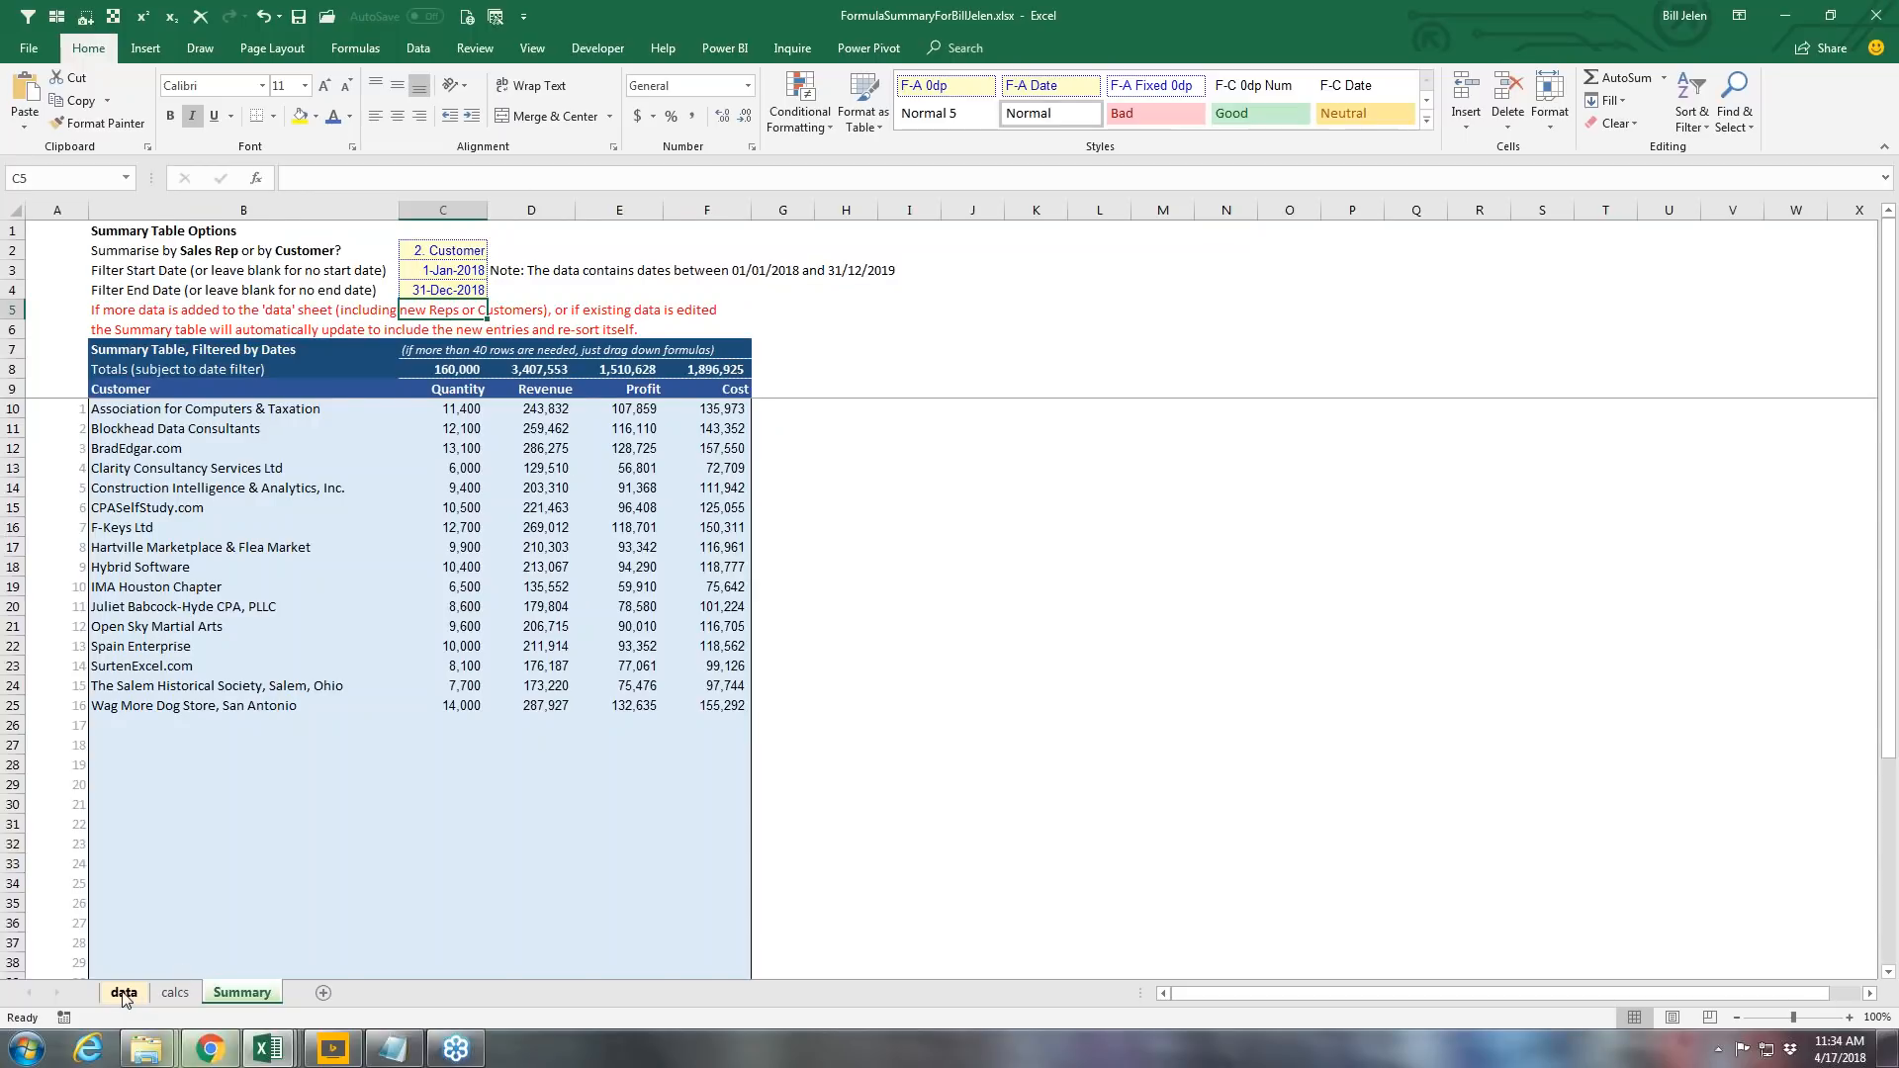
# Step: View the data sheet, and select all cells containing formulas on the calcs sheet
pyautogui.click(123, 994)
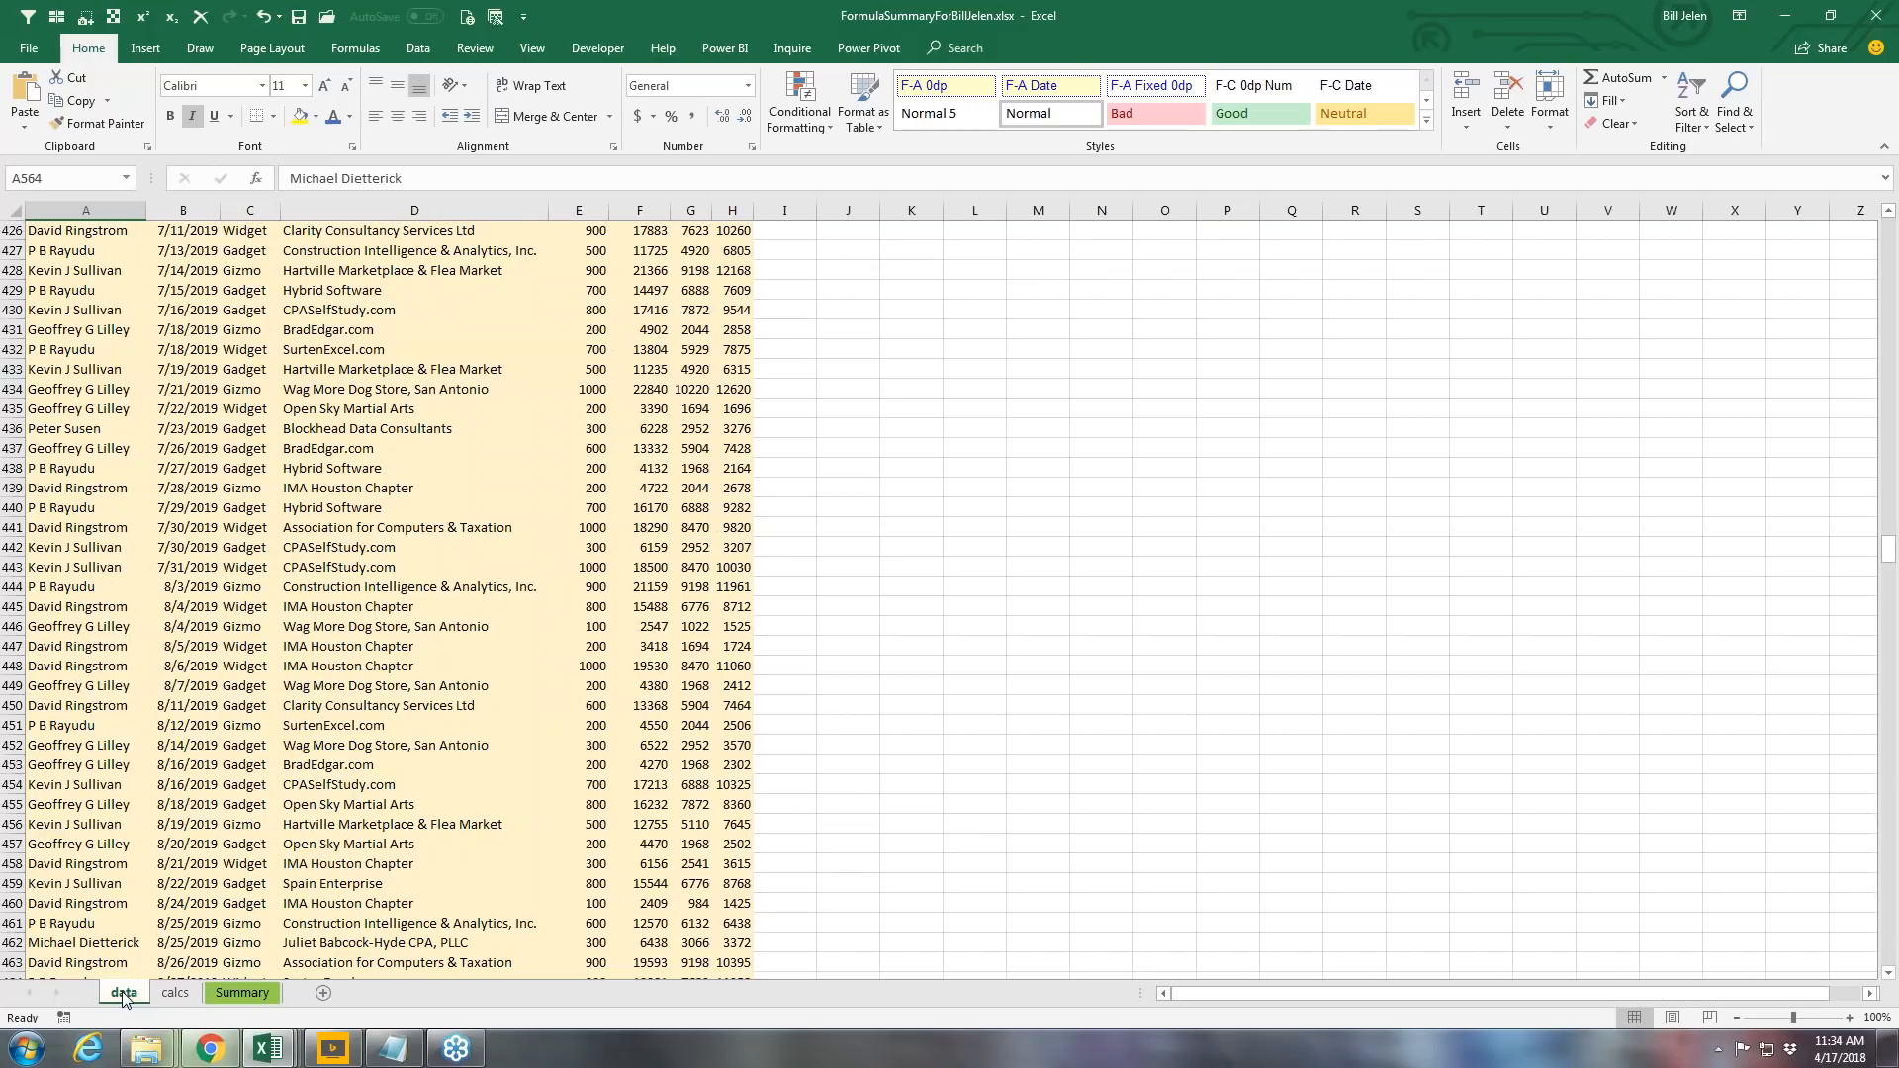
pyautogui.click(175, 993)
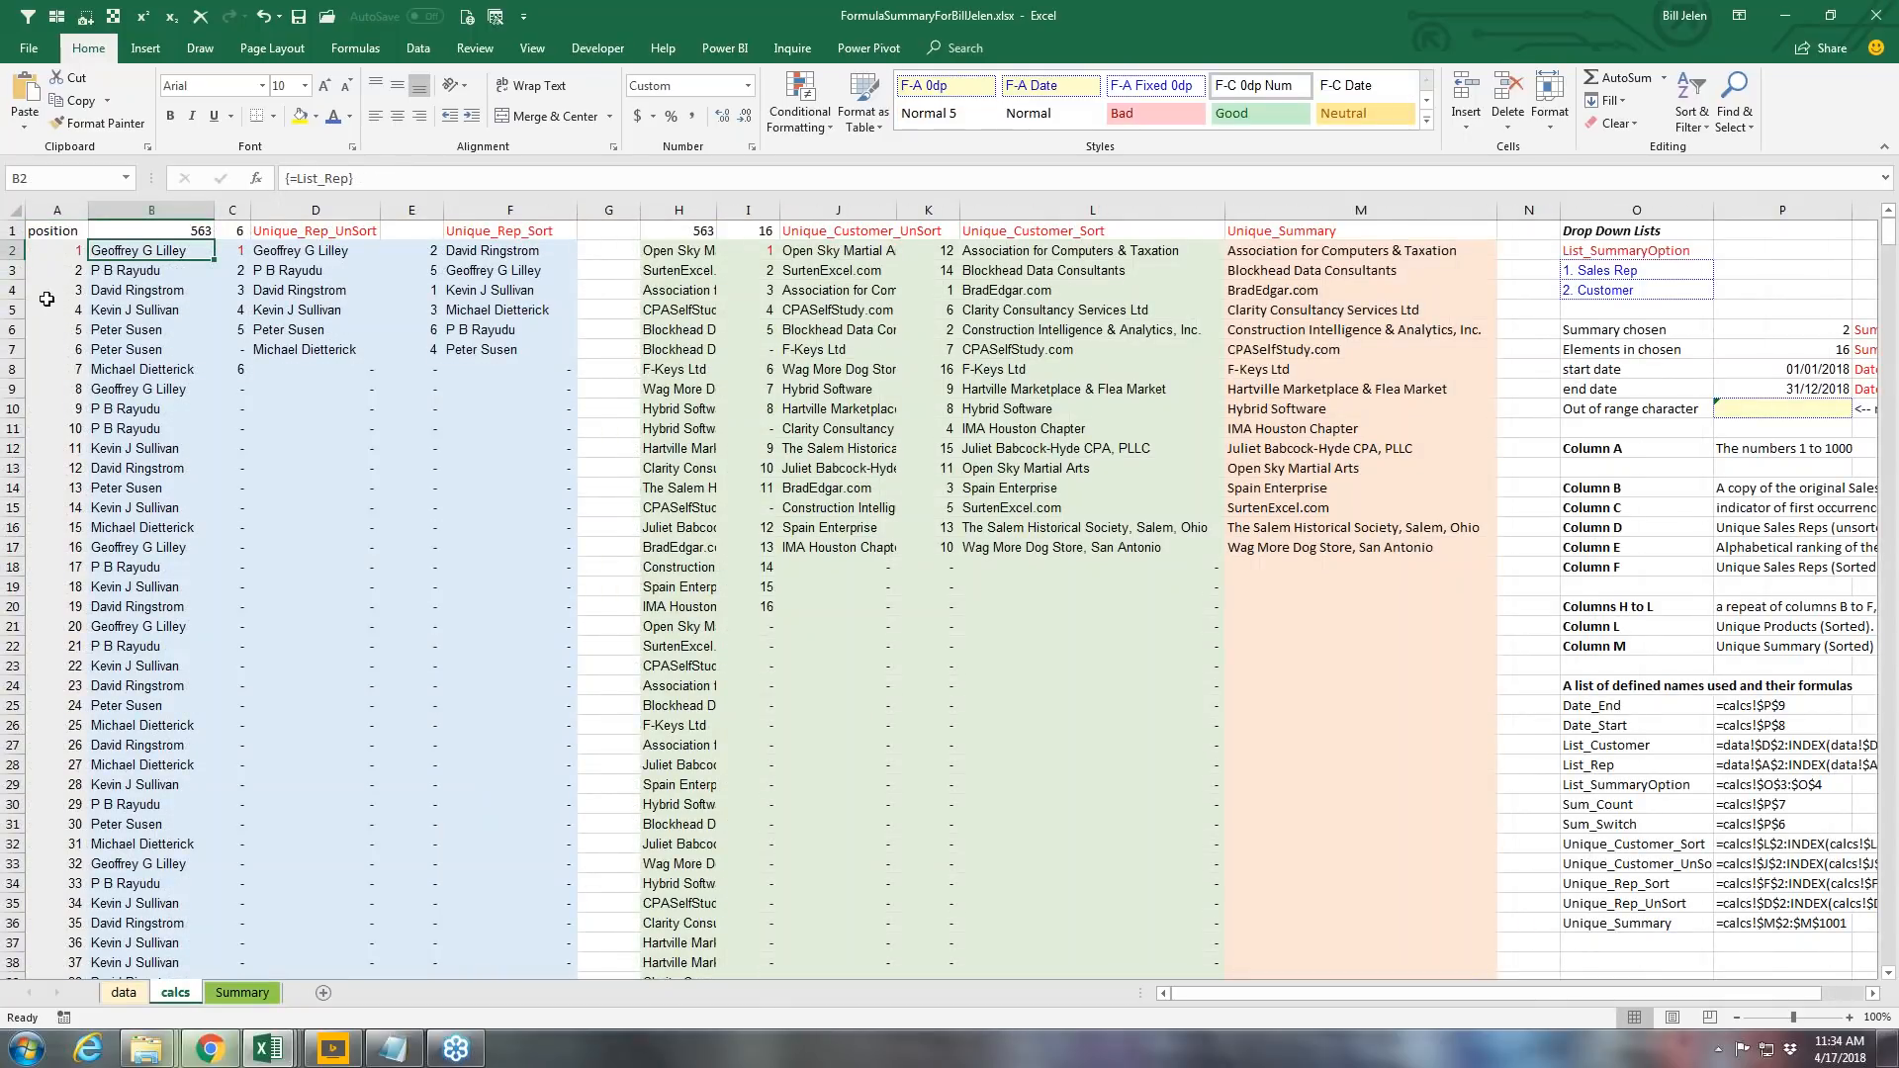
pyautogui.click(13, 213)
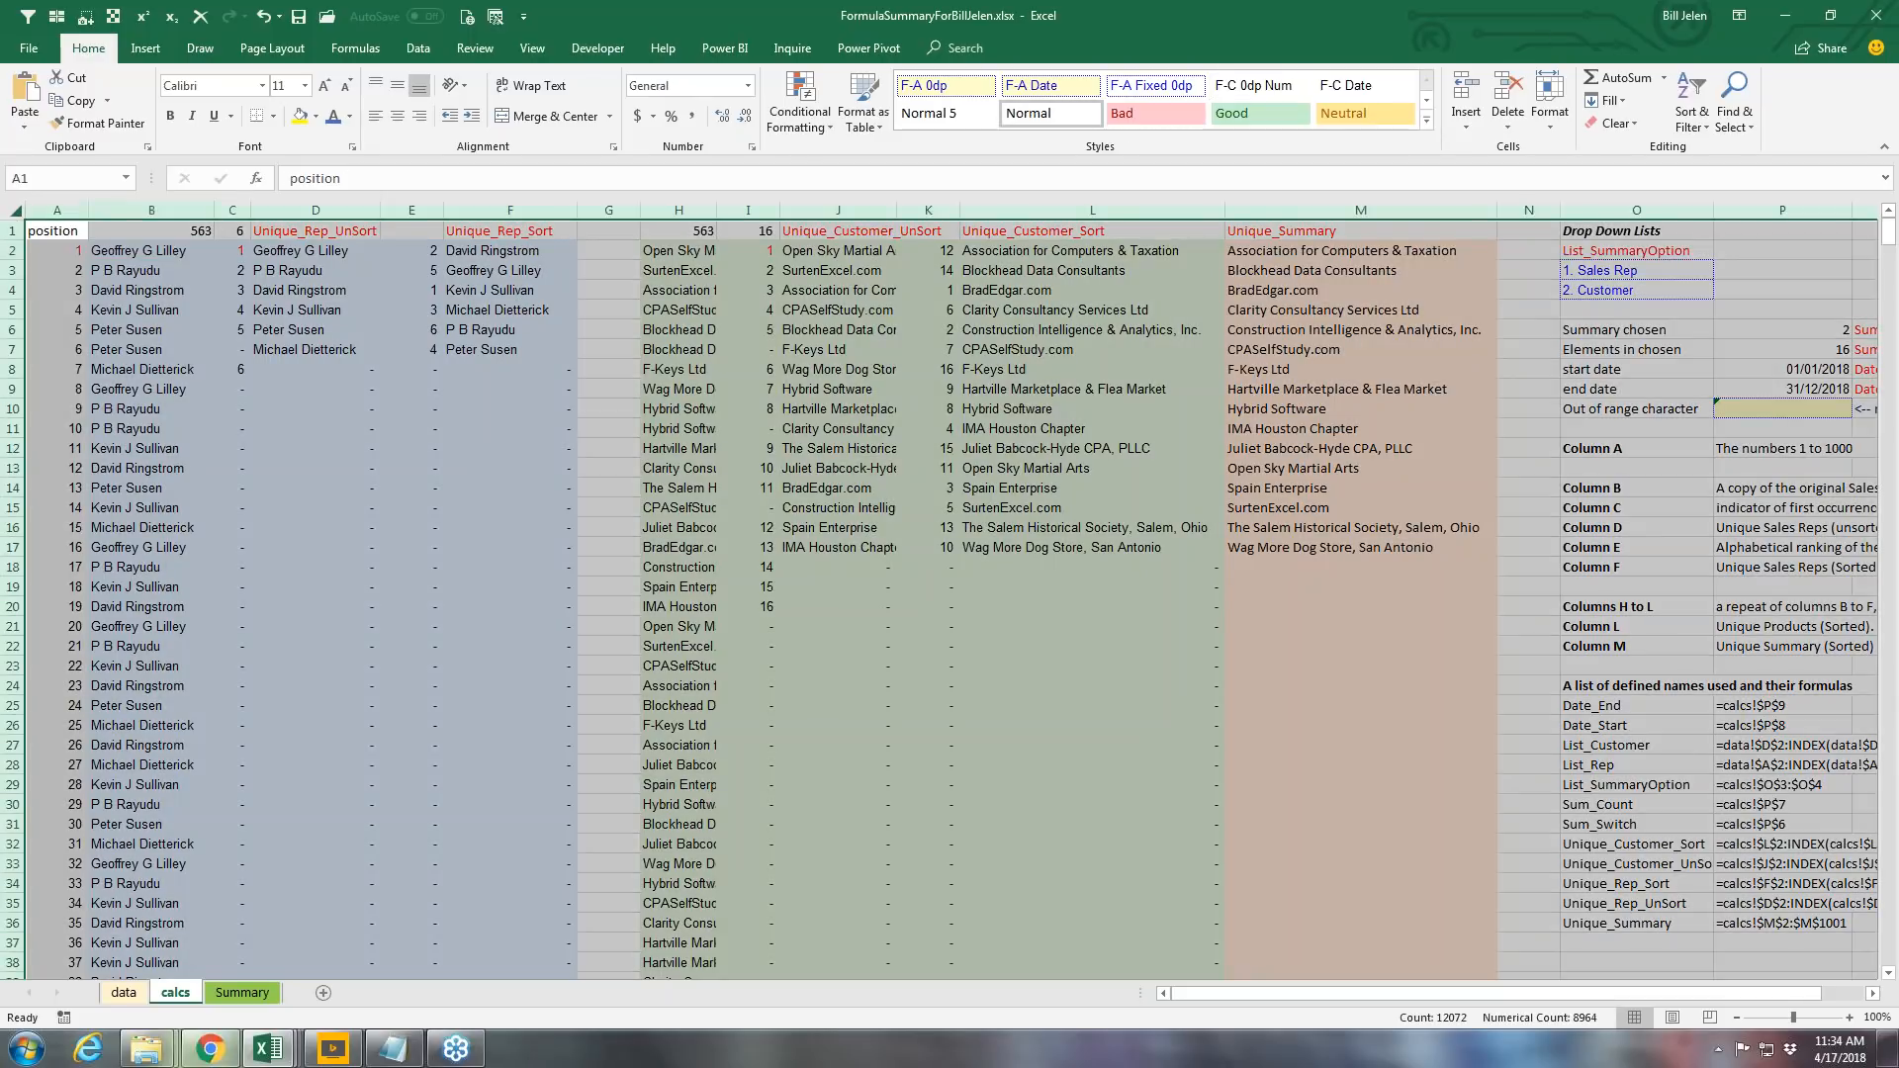
pyautogui.click(1753, 121)
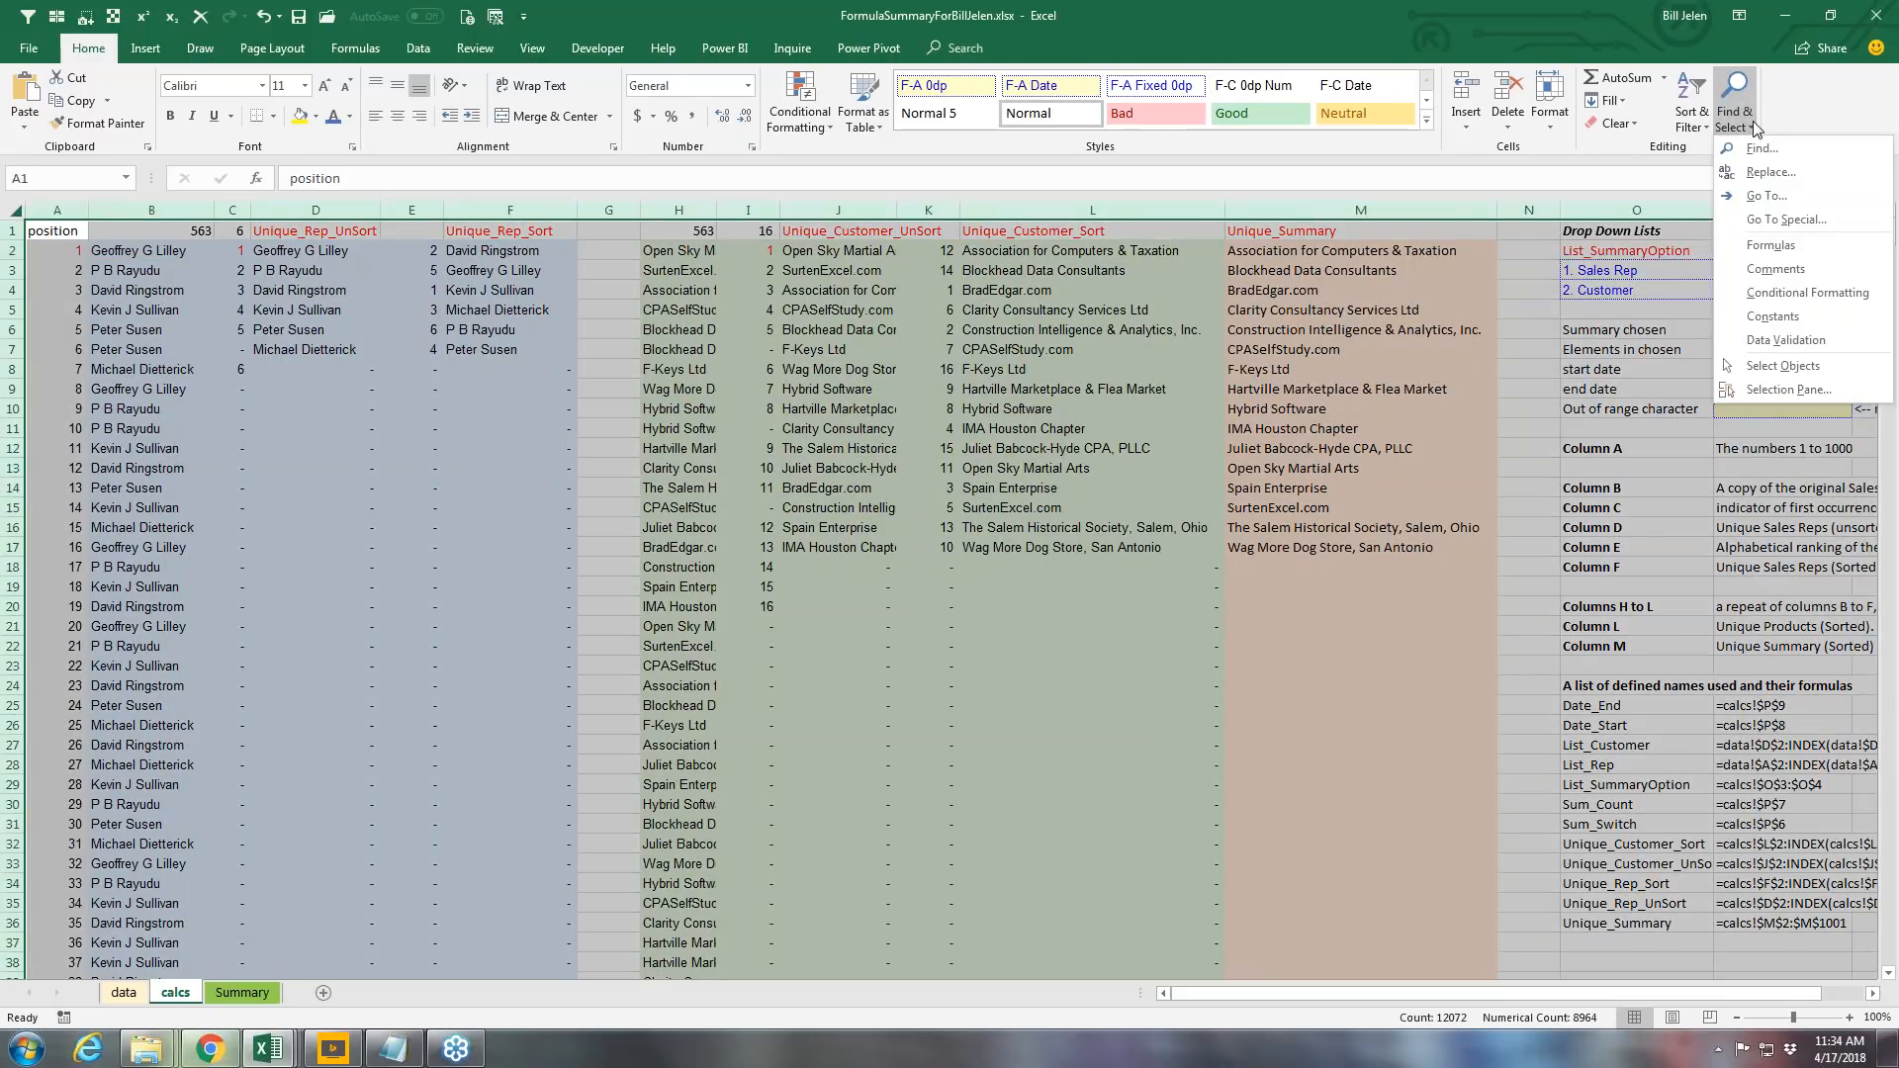
pyautogui.click(1764, 241)
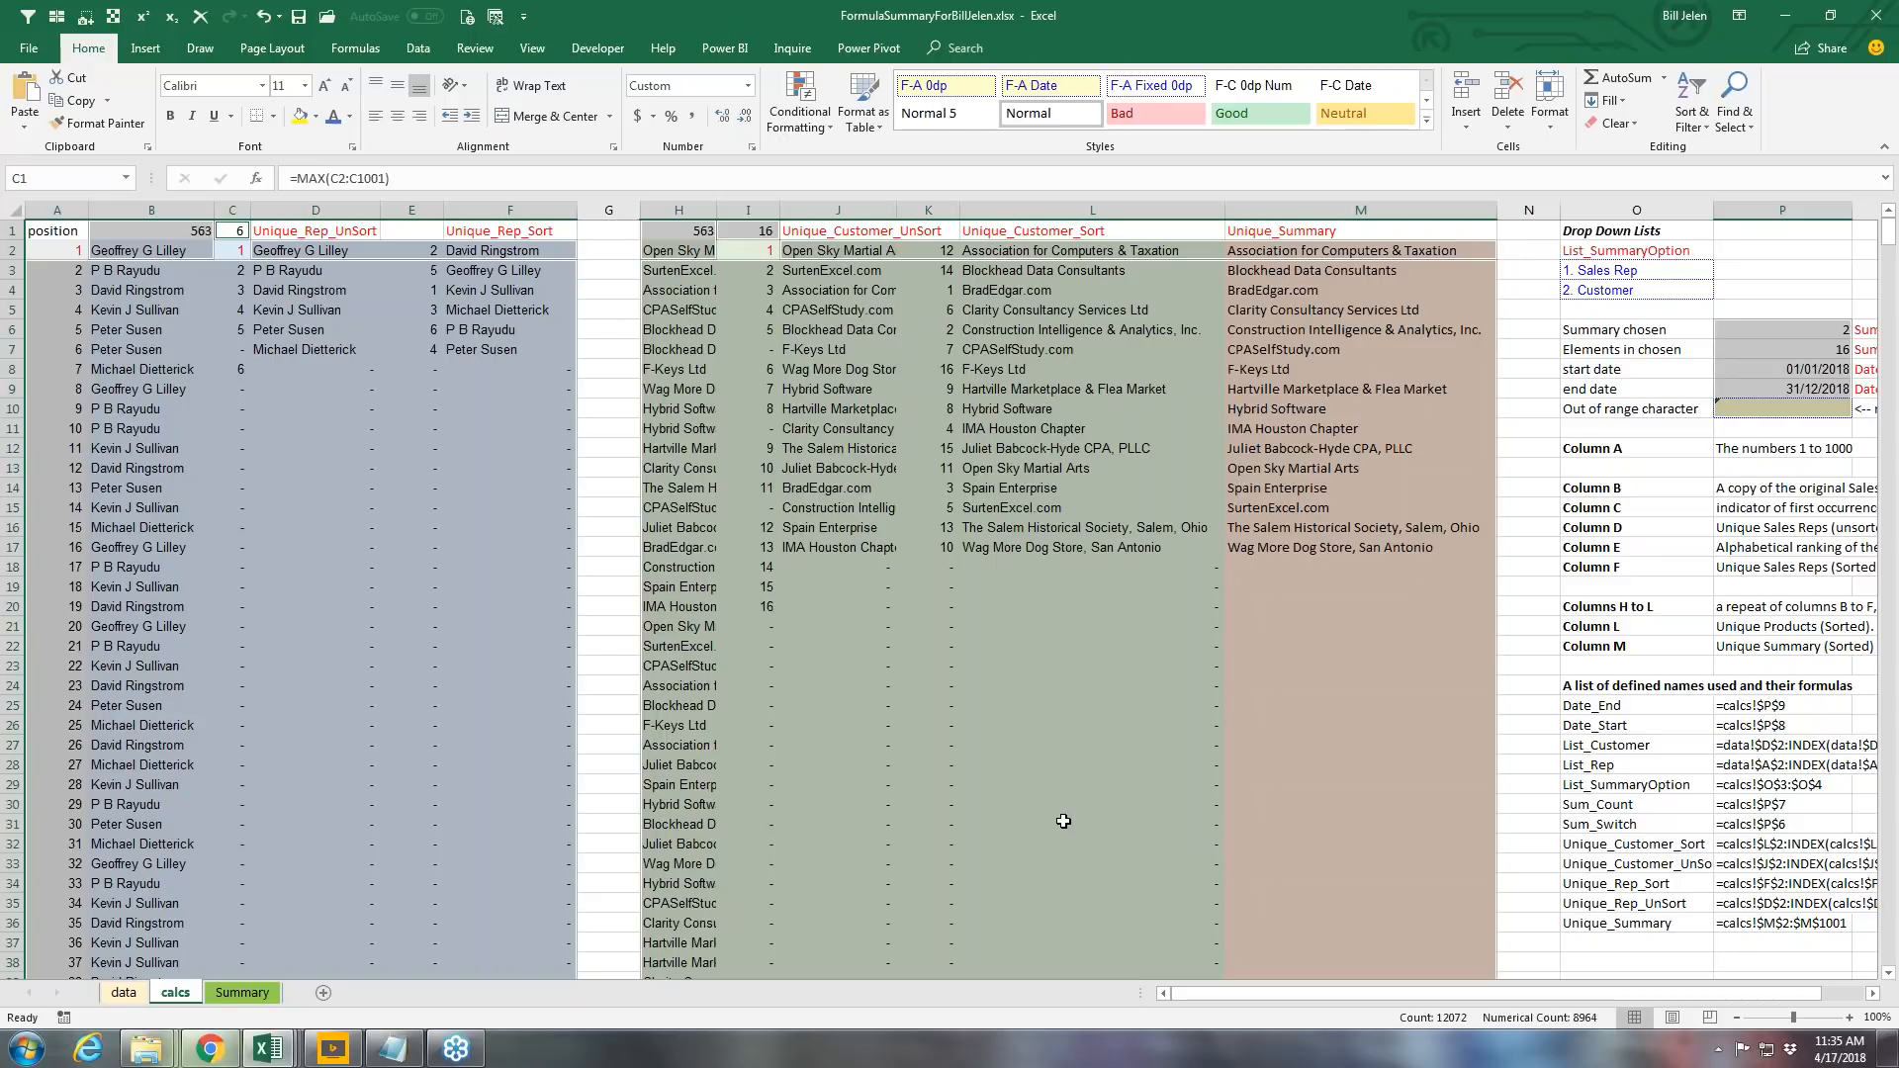
# Step: On the Summary sheet, inspect the Quantity, Revenue and Profit formulas in row 11
pyautogui.click(242, 992)
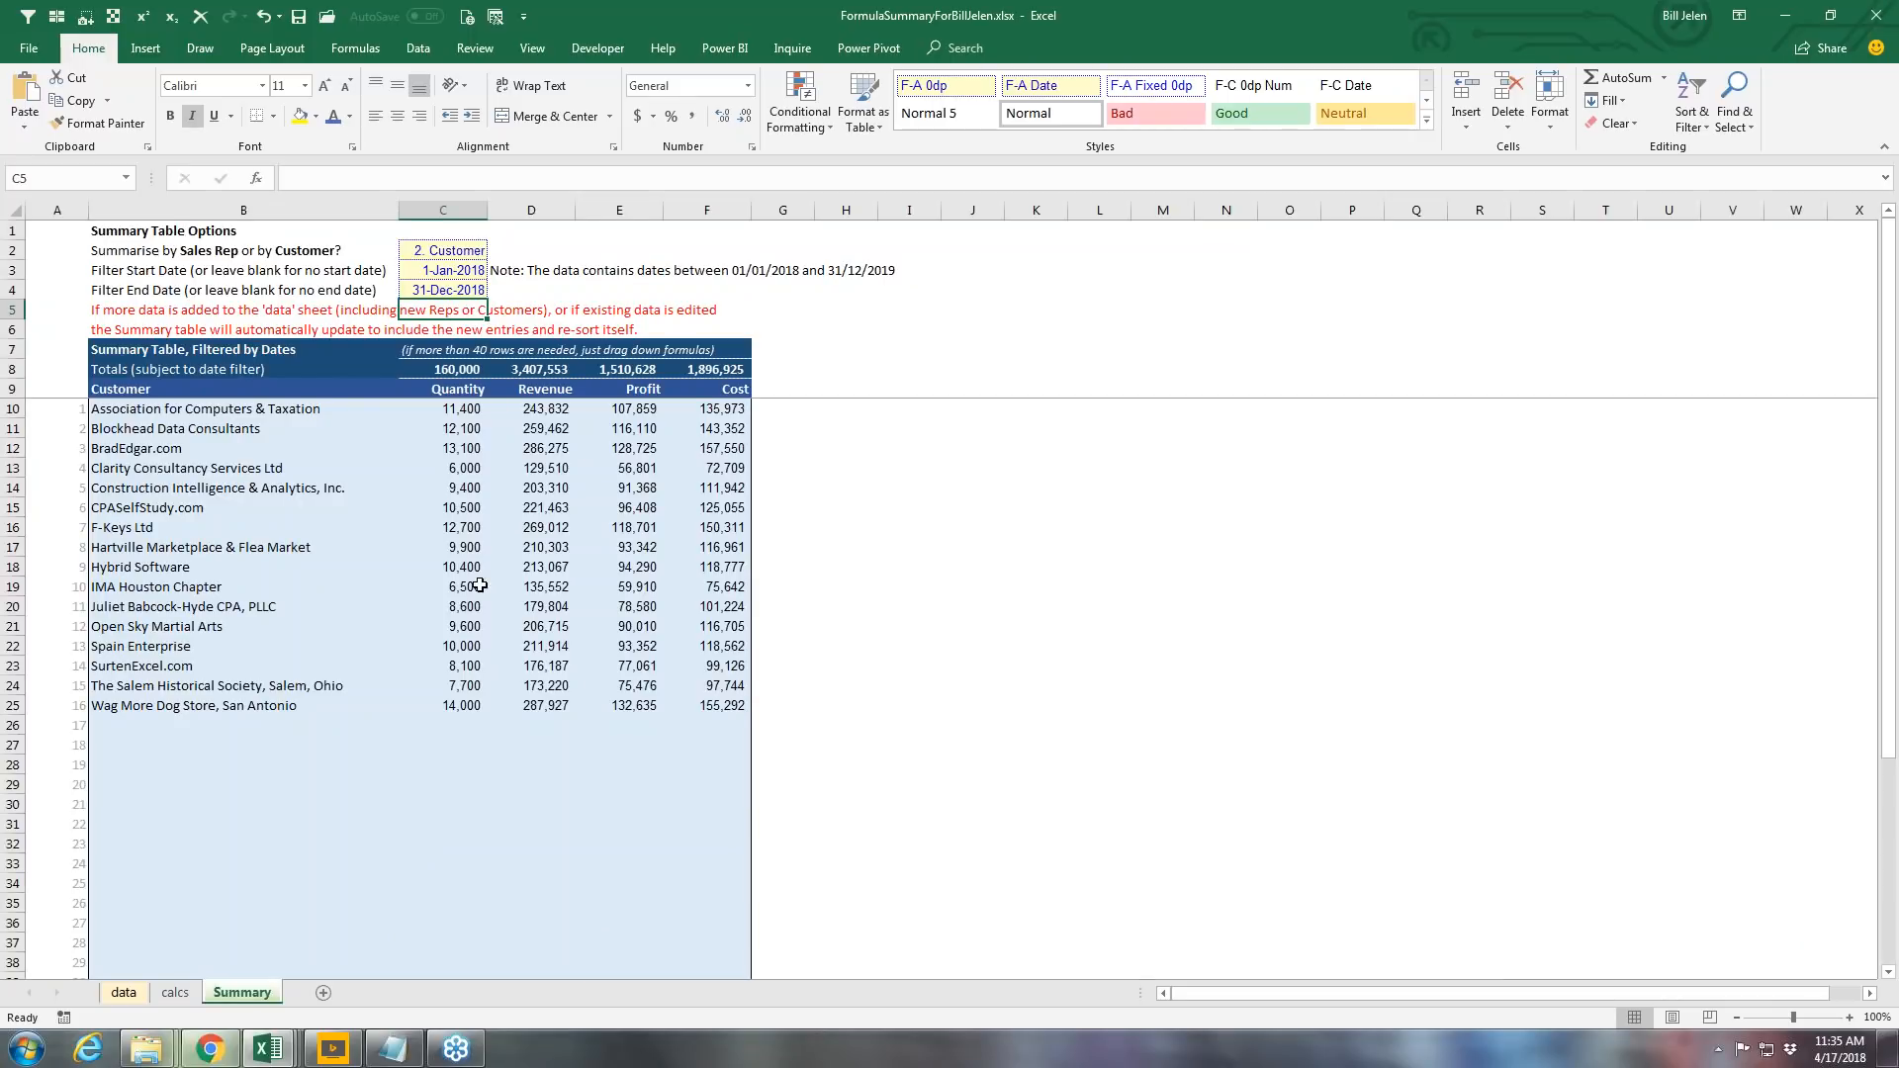
pyautogui.click(460, 427)
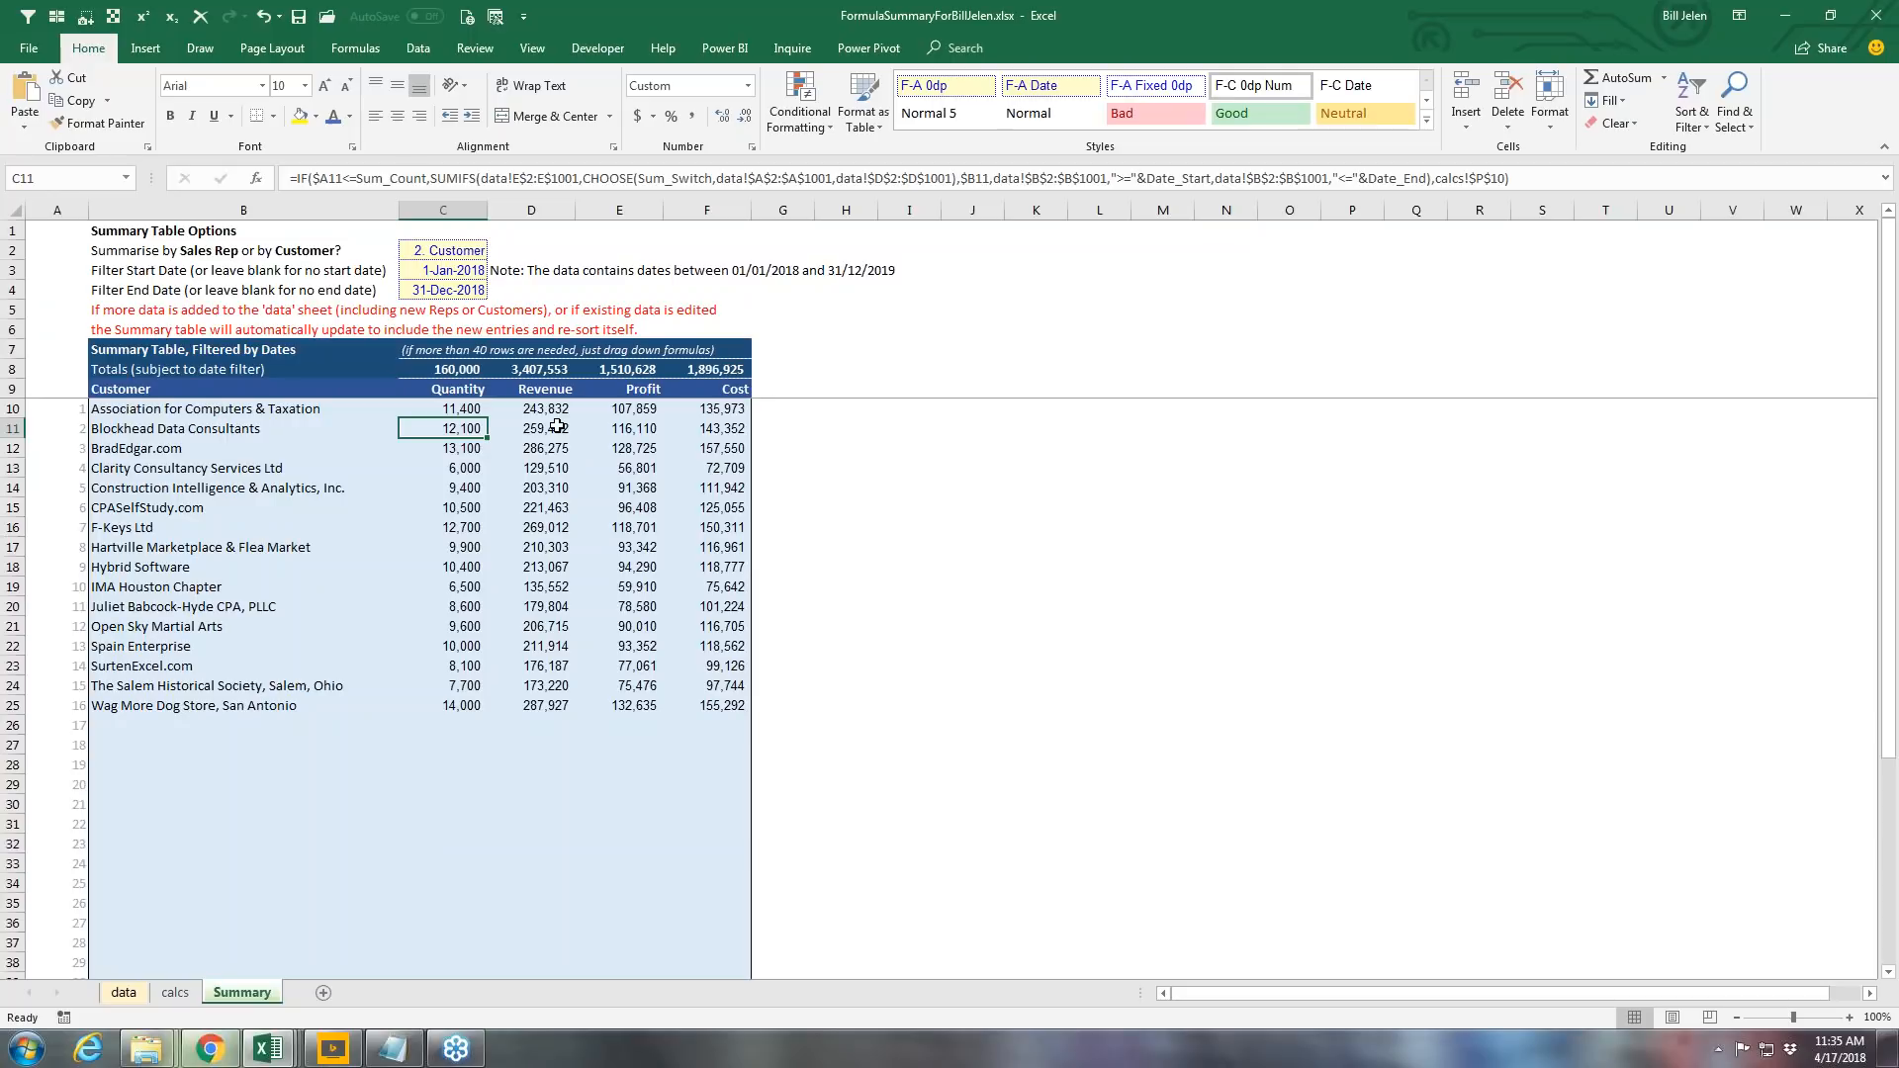
pyautogui.click(560, 427)
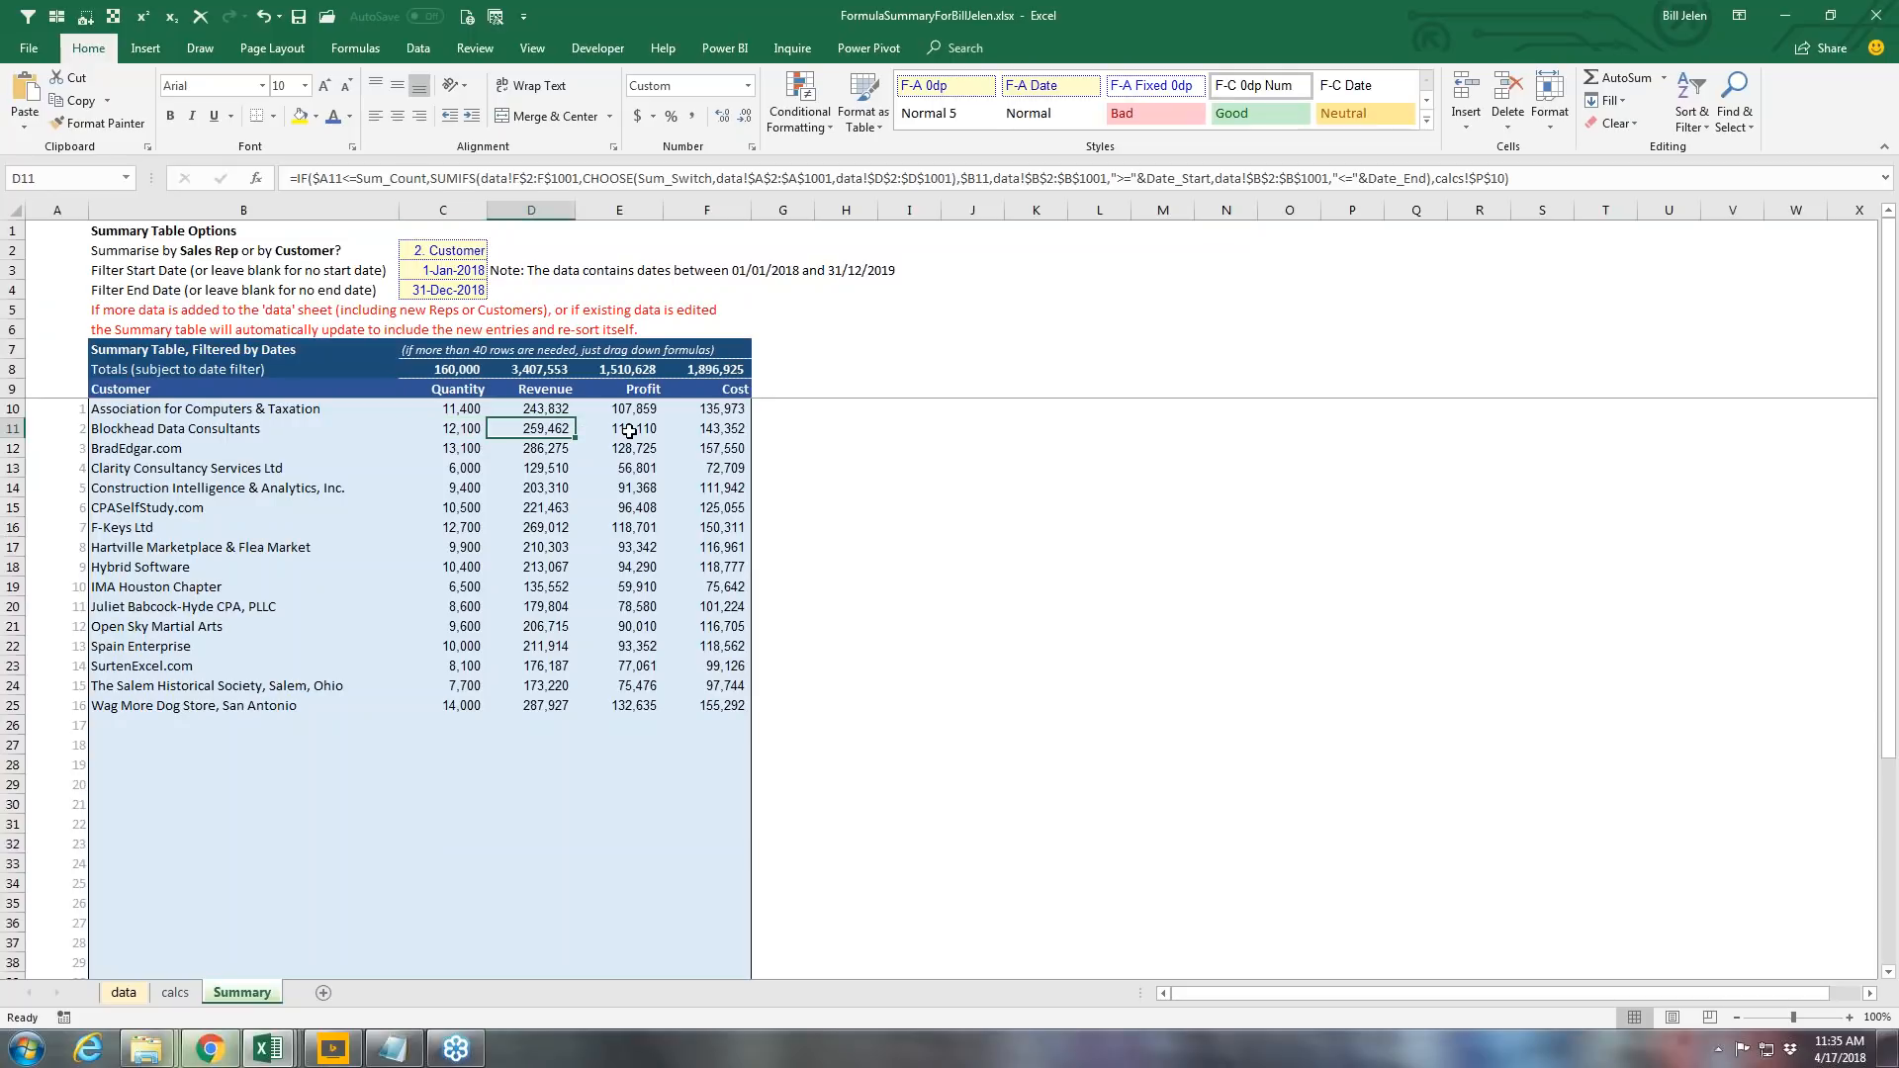
pyautogui.click(629, 431)
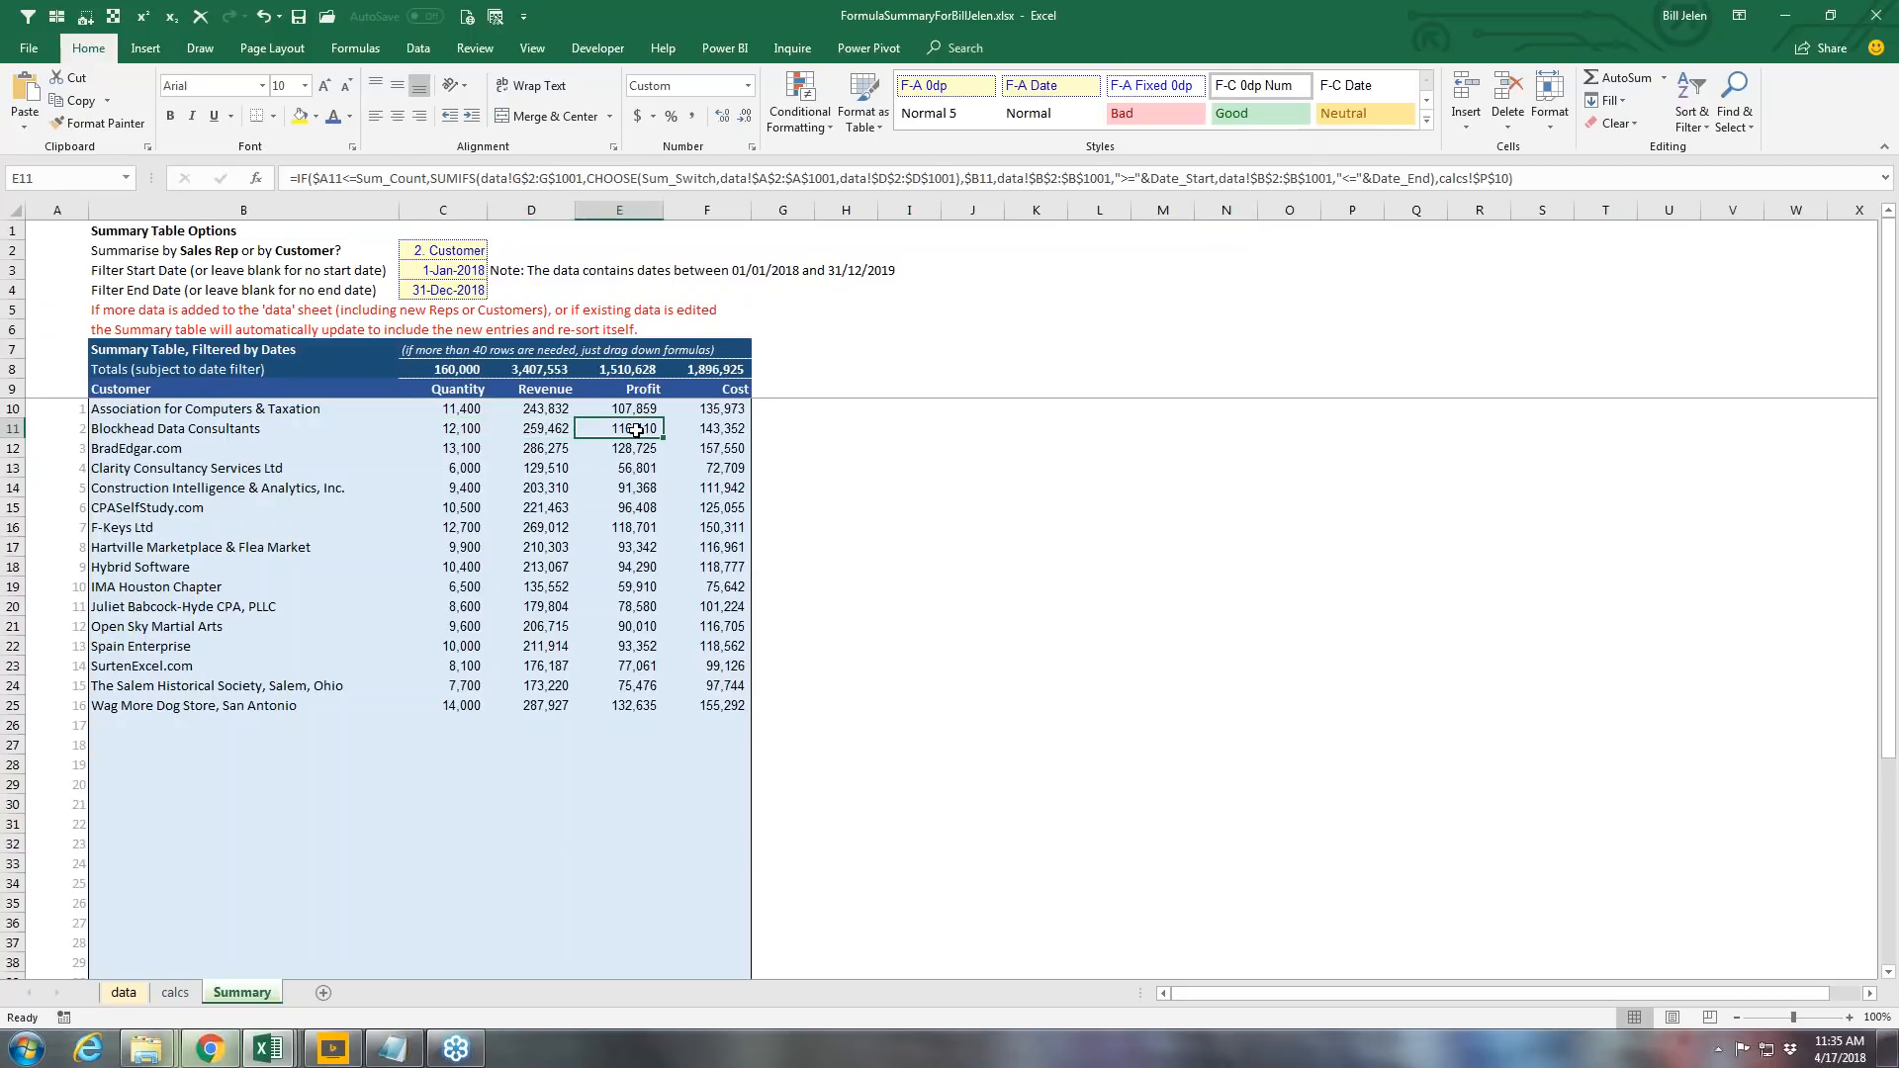
pyautogui.click(1885, 179)
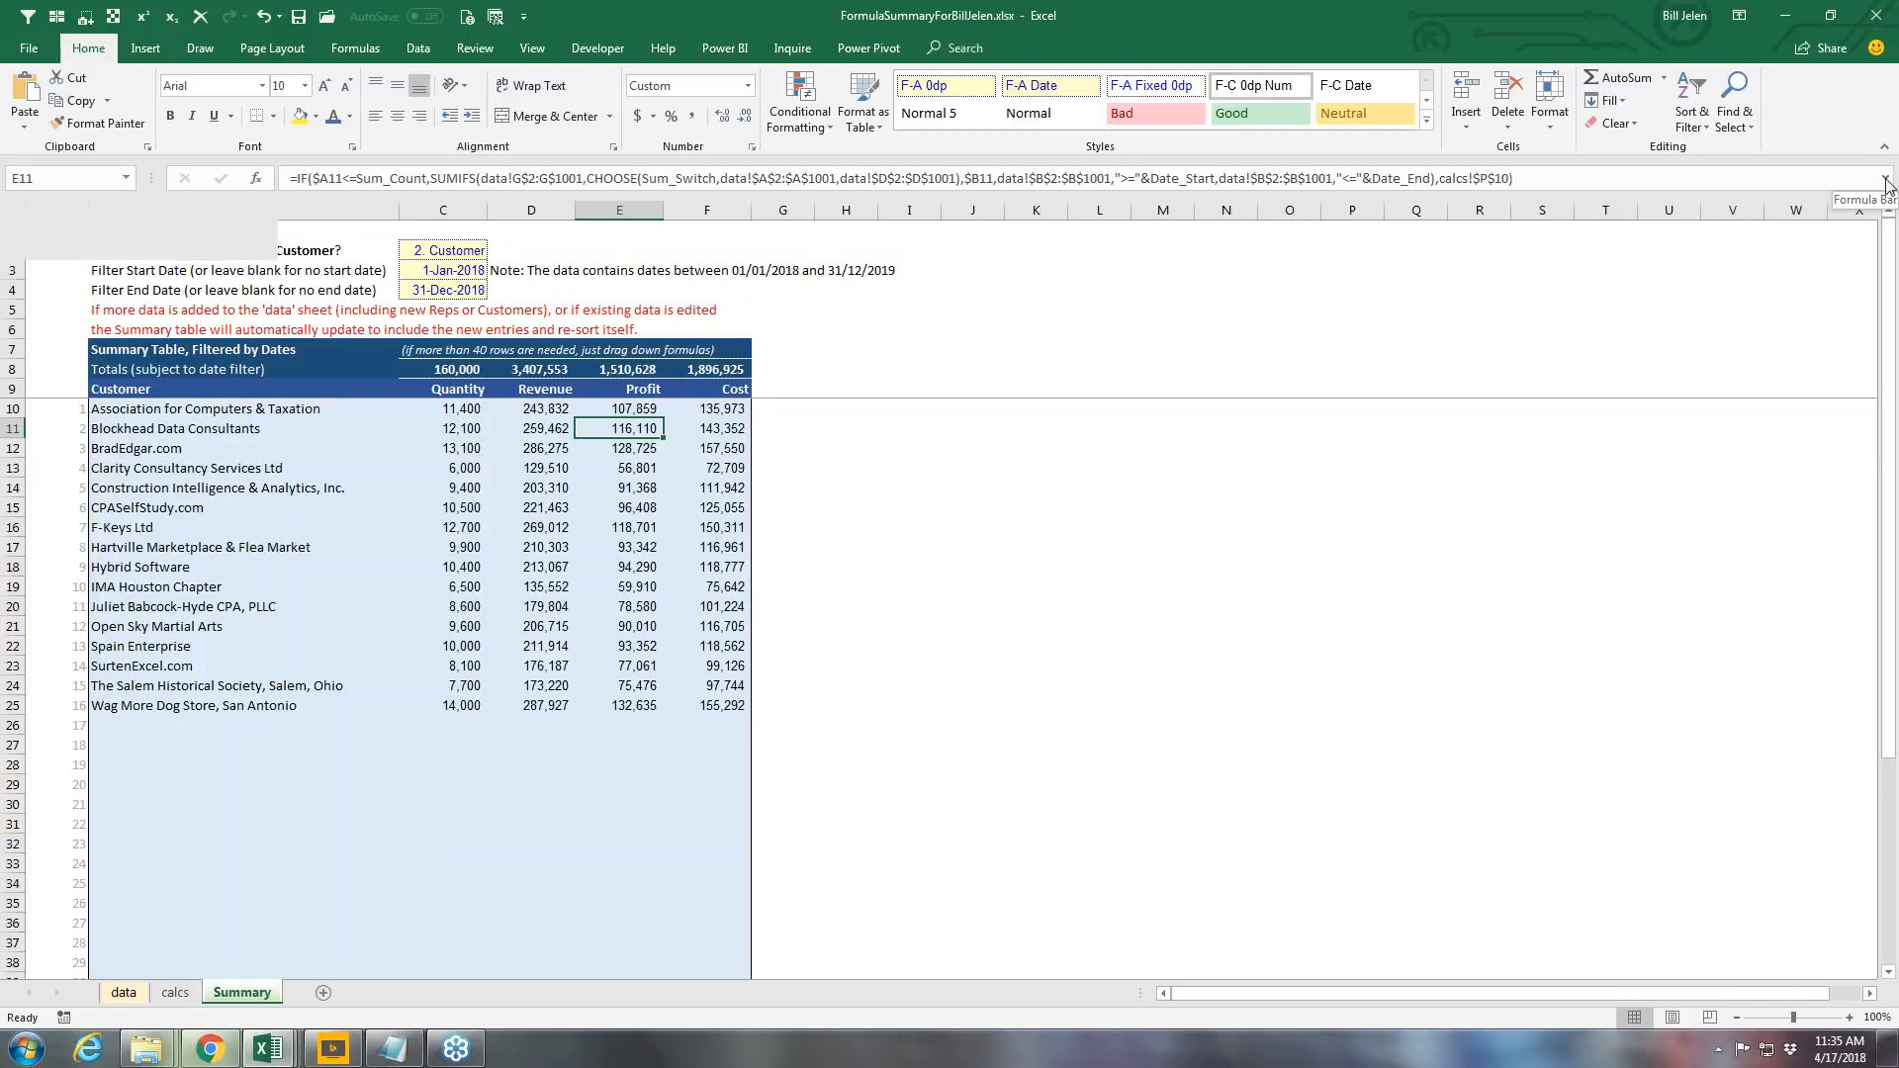
pyautogui.click(1885, 179)
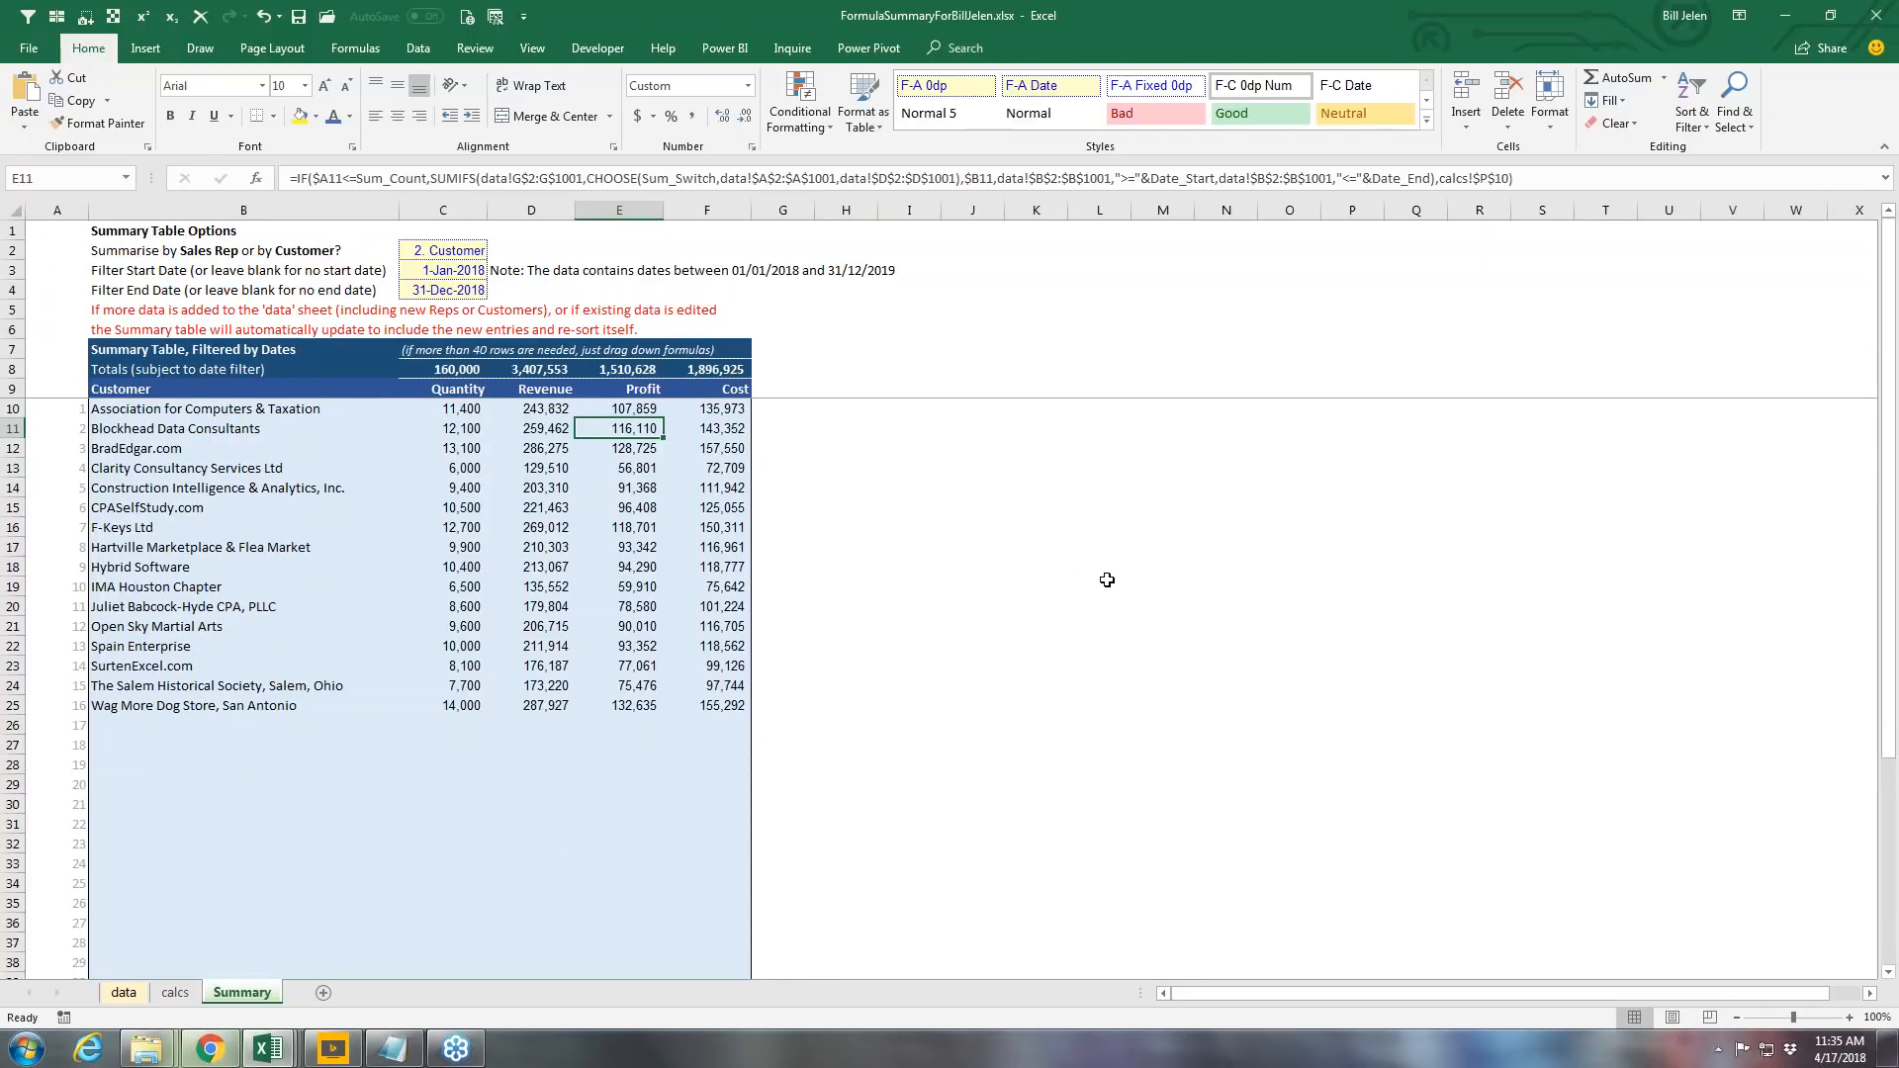
# Step: Switch back to the SummarizingDataWebcast.xlsm workbook and open its PivotData sheet
pyautogui.click(534, 49)
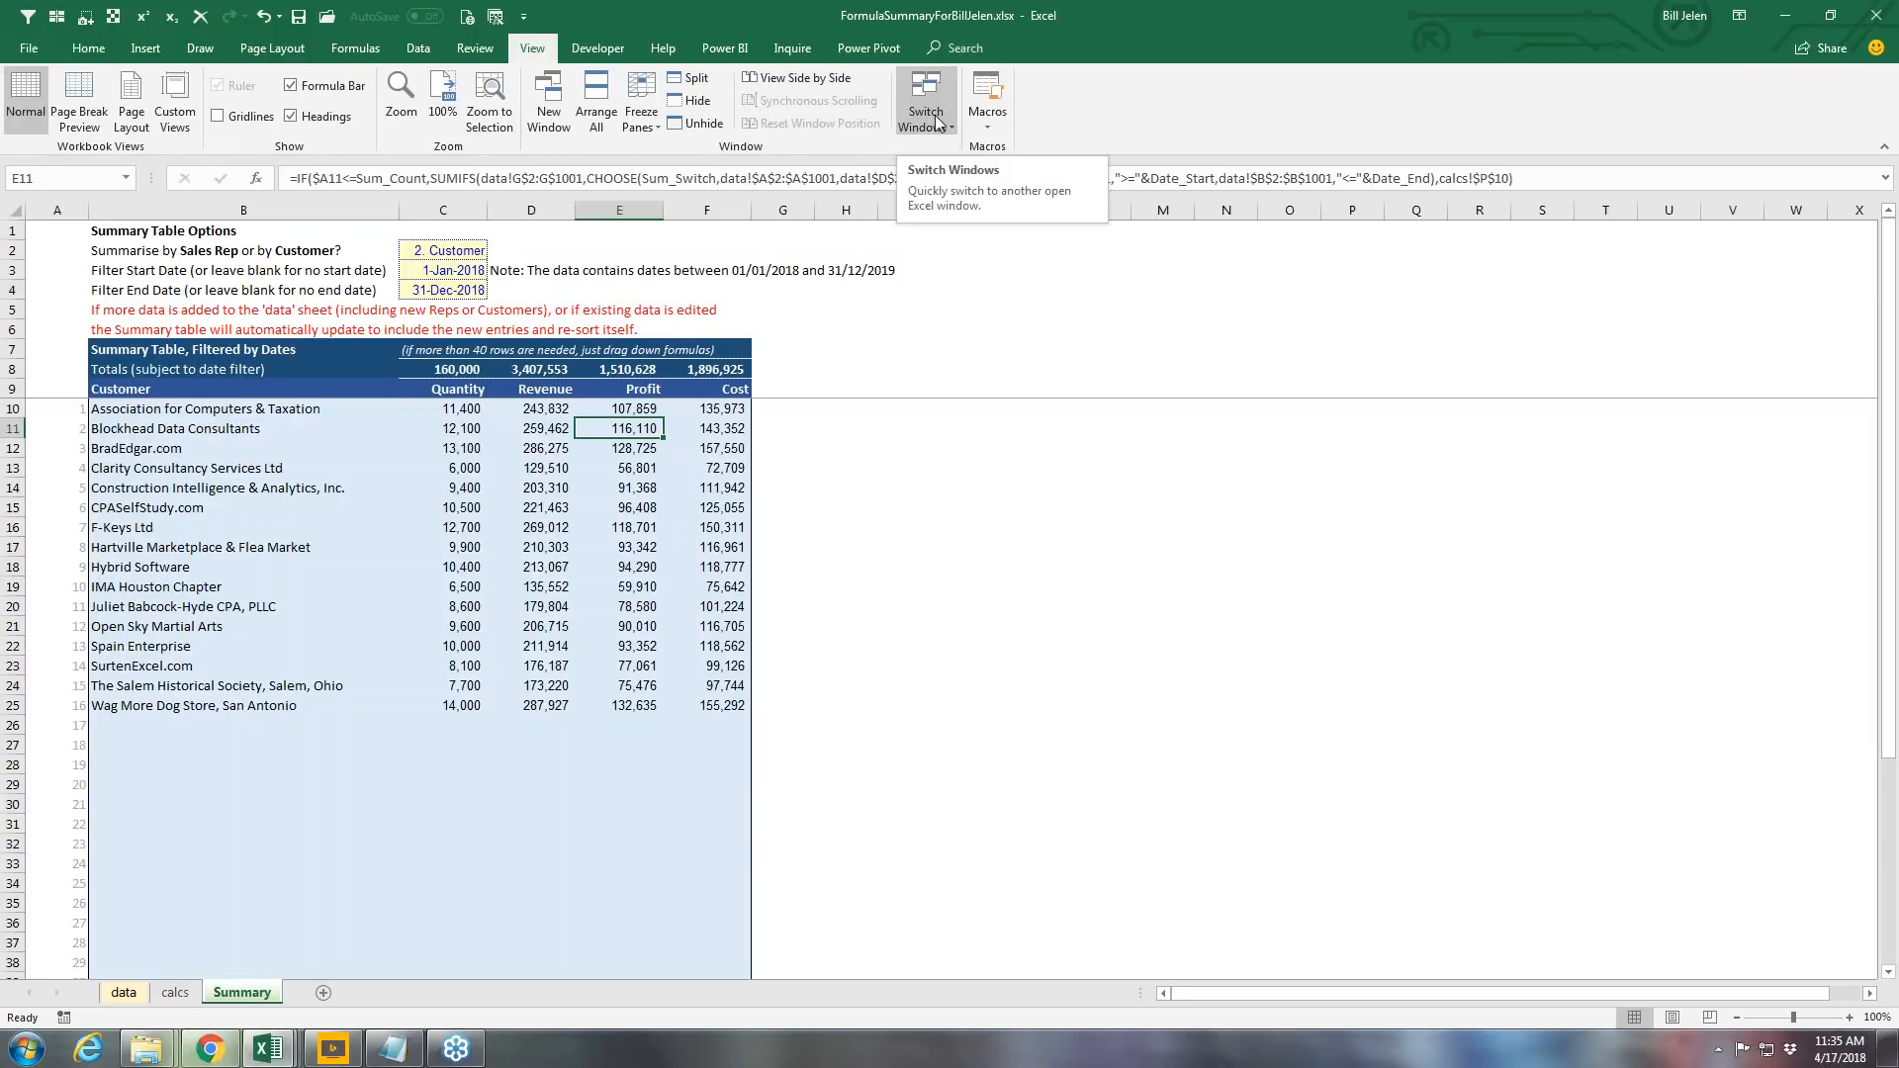
pyautogui.click(935, 115)
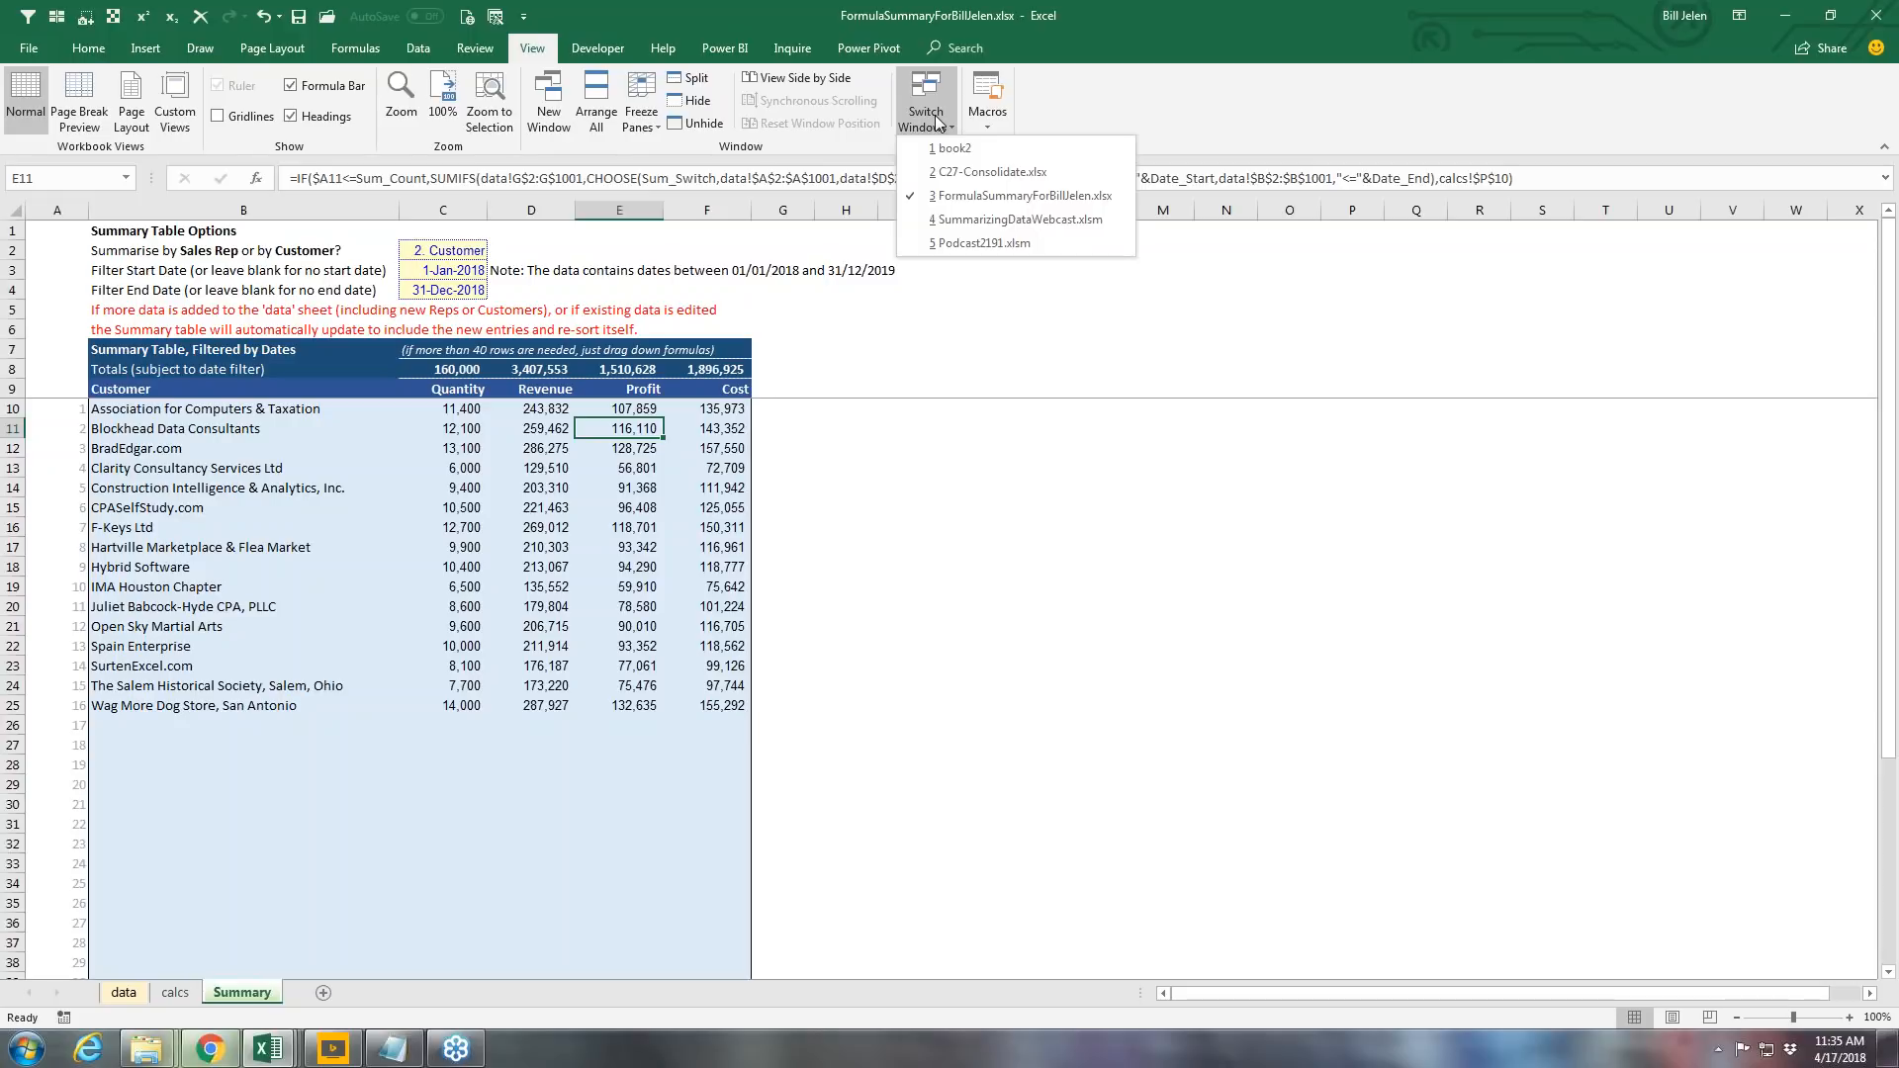
pyautogui.click(953, 218)
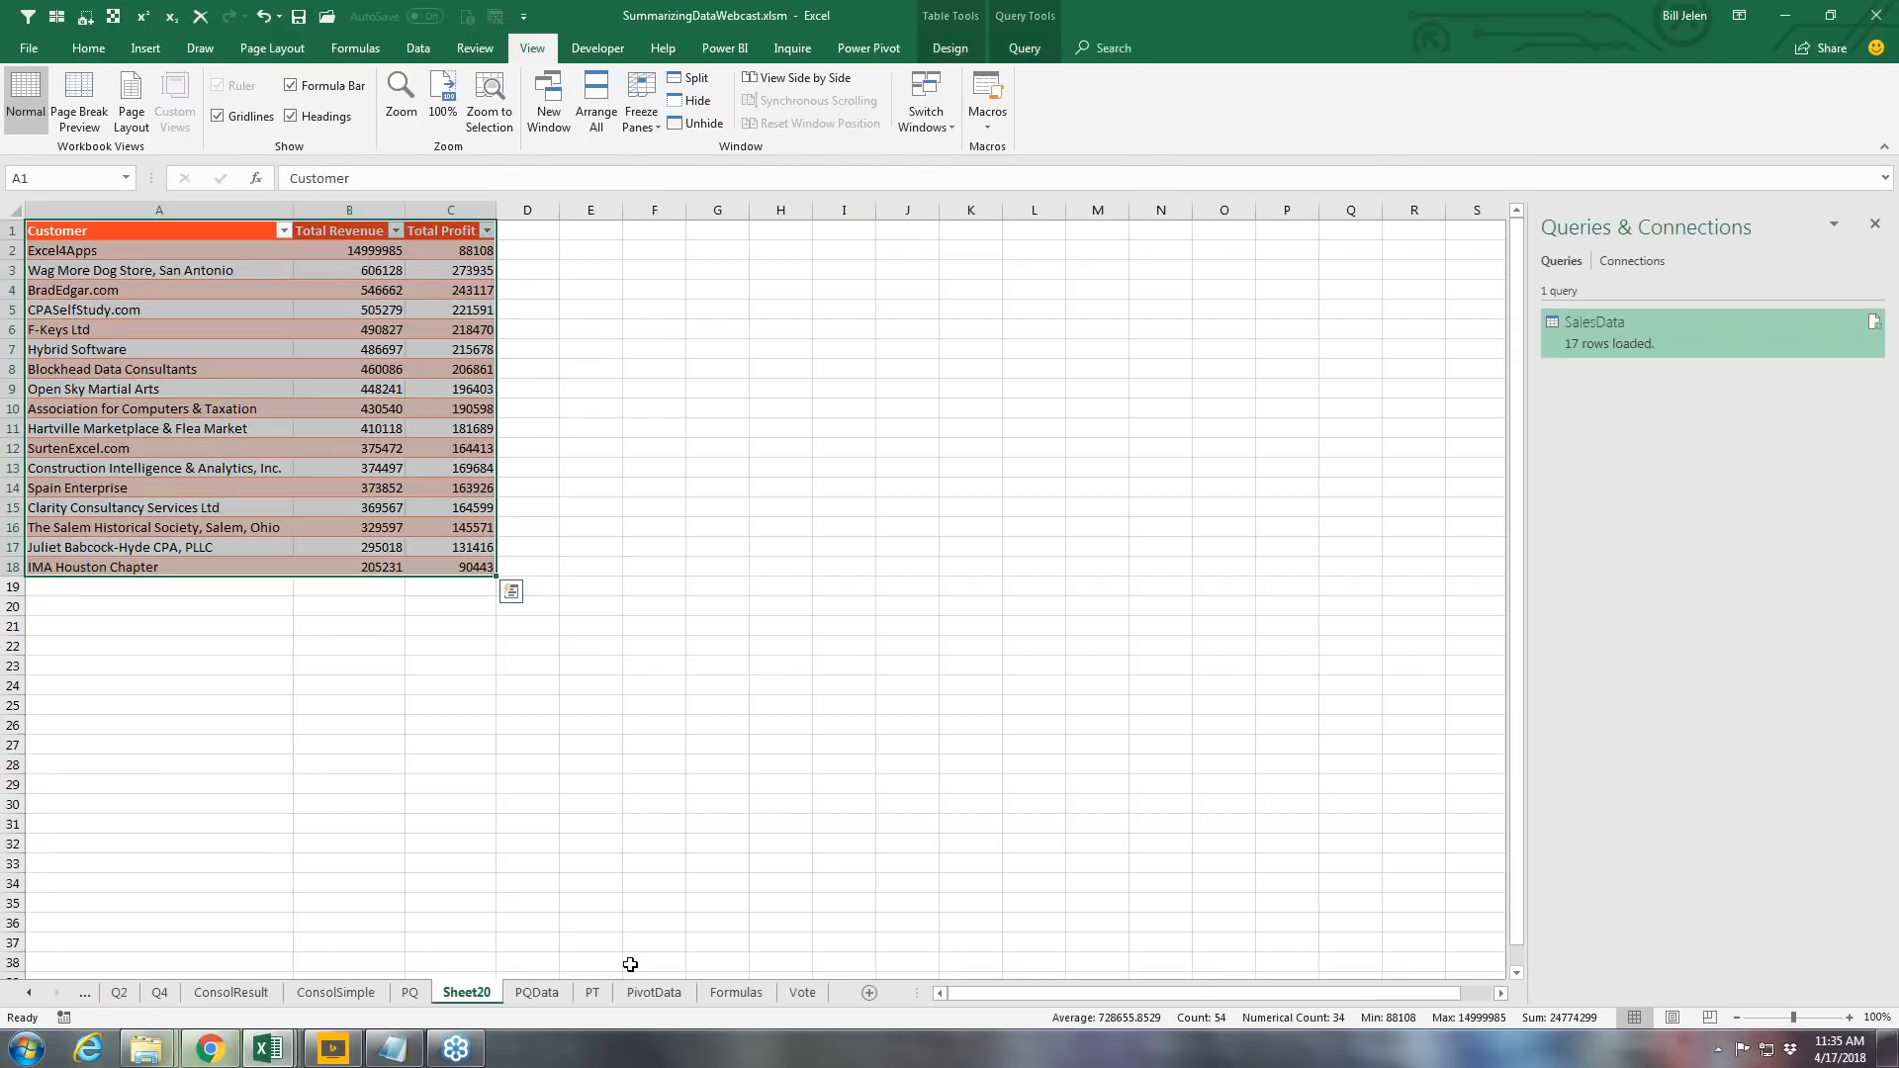
pyautogui.click(596, 994)
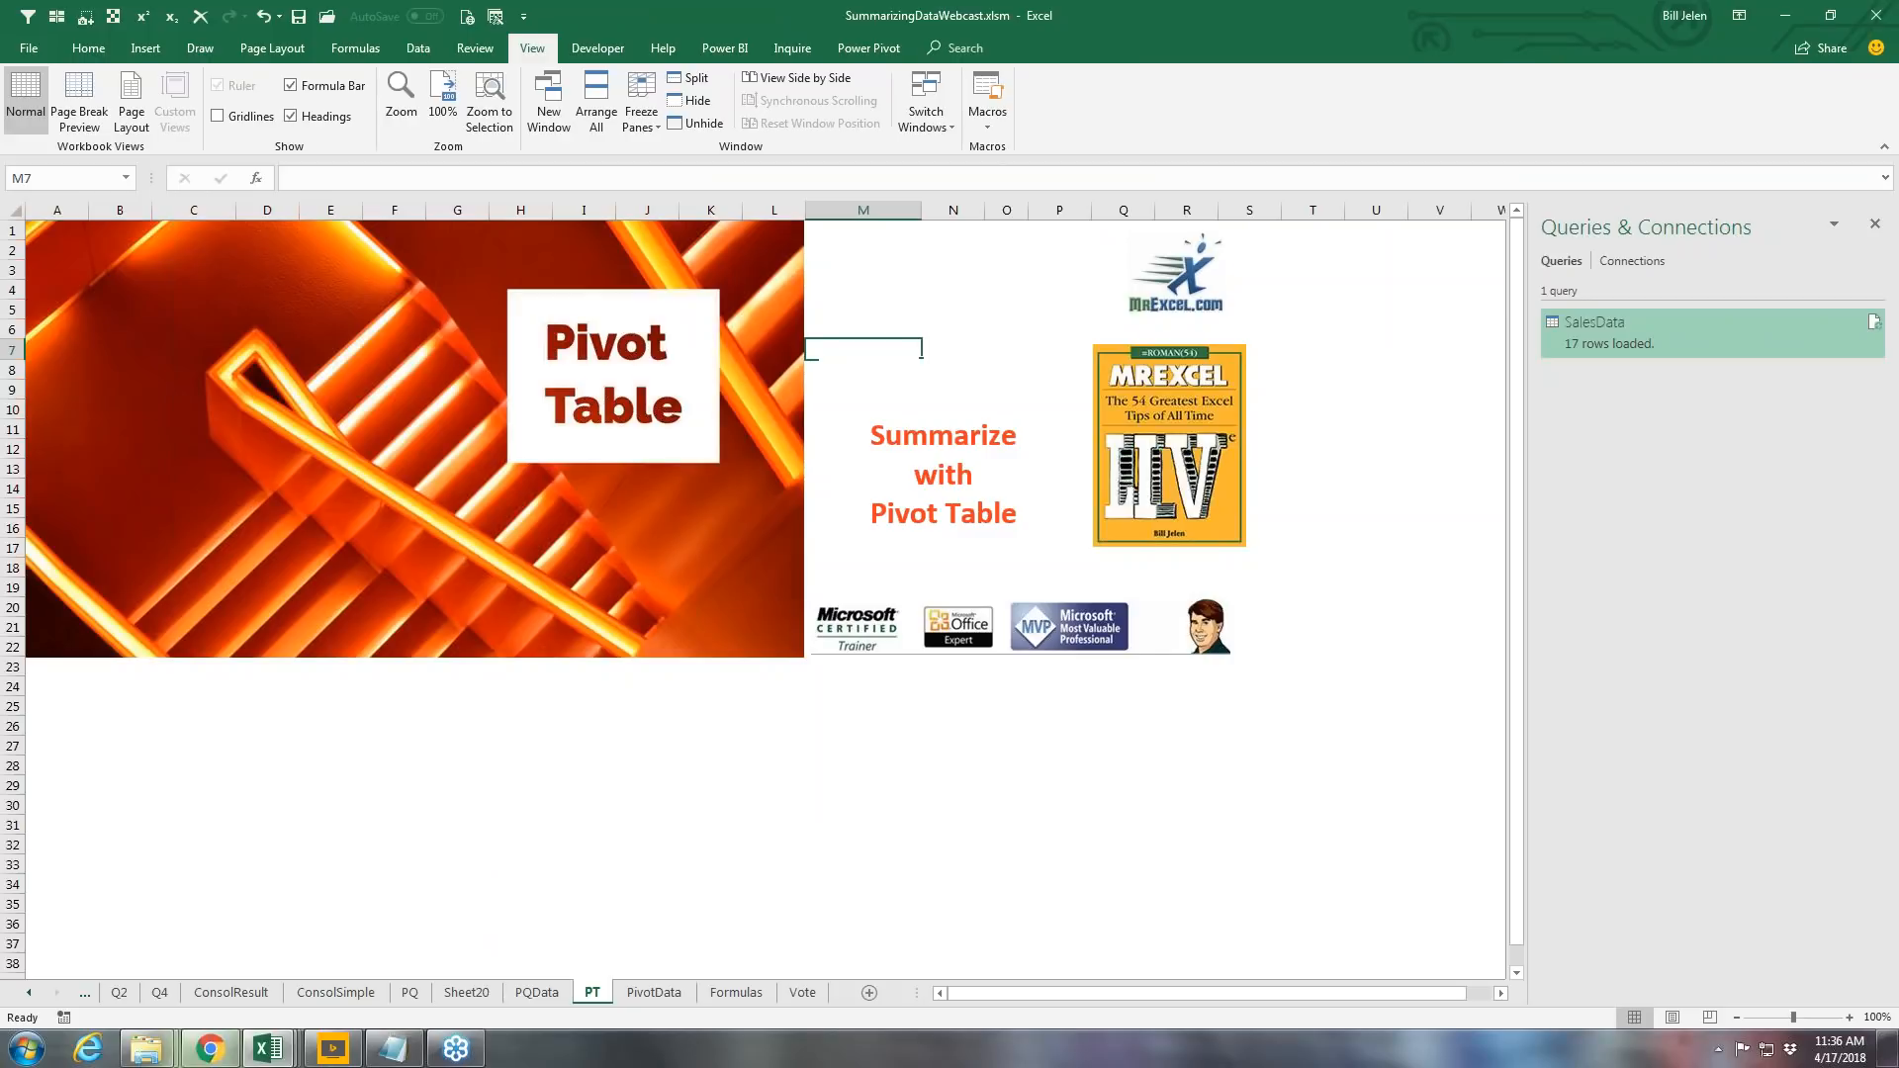
pyautogui.click(669, 999)
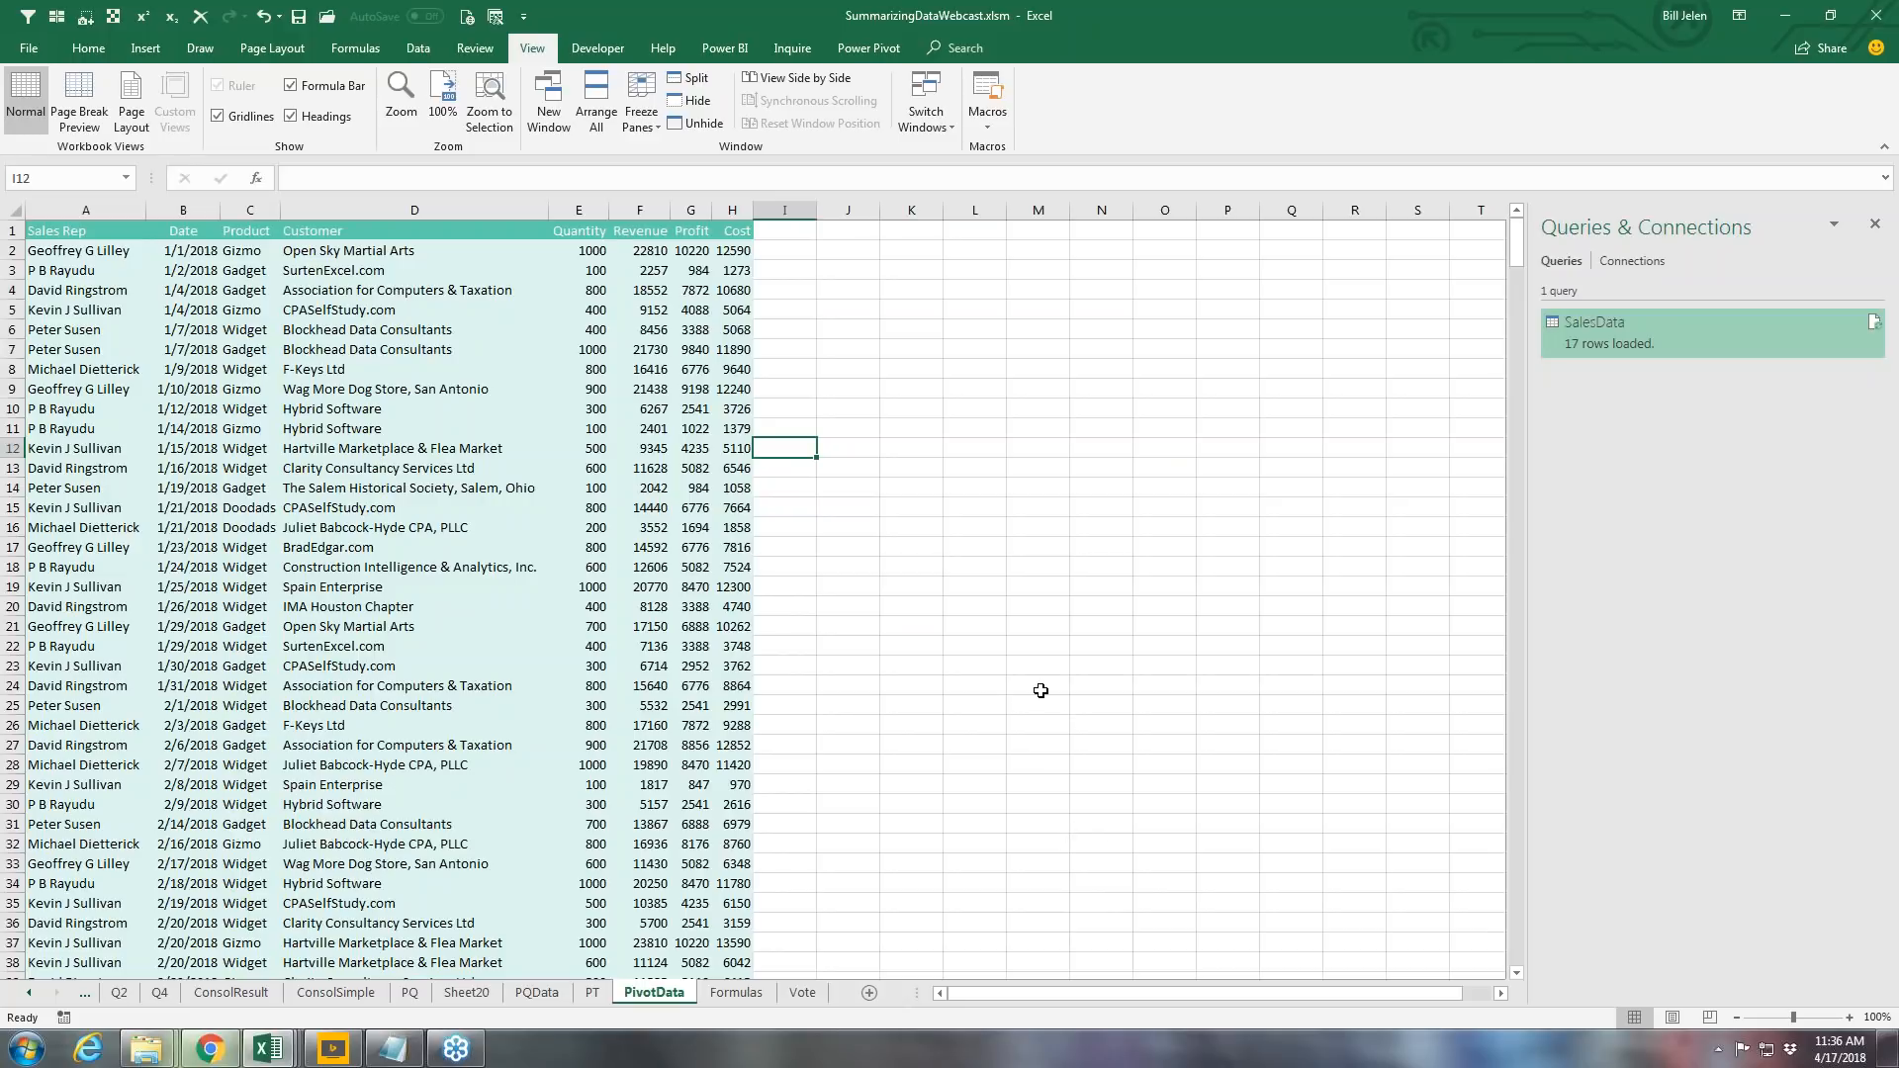
# Step: Create a PivotTable from the sales data range A1:H564, placed on the existing PivotData sheet at cell K3
pyautogui.click(357, 252)
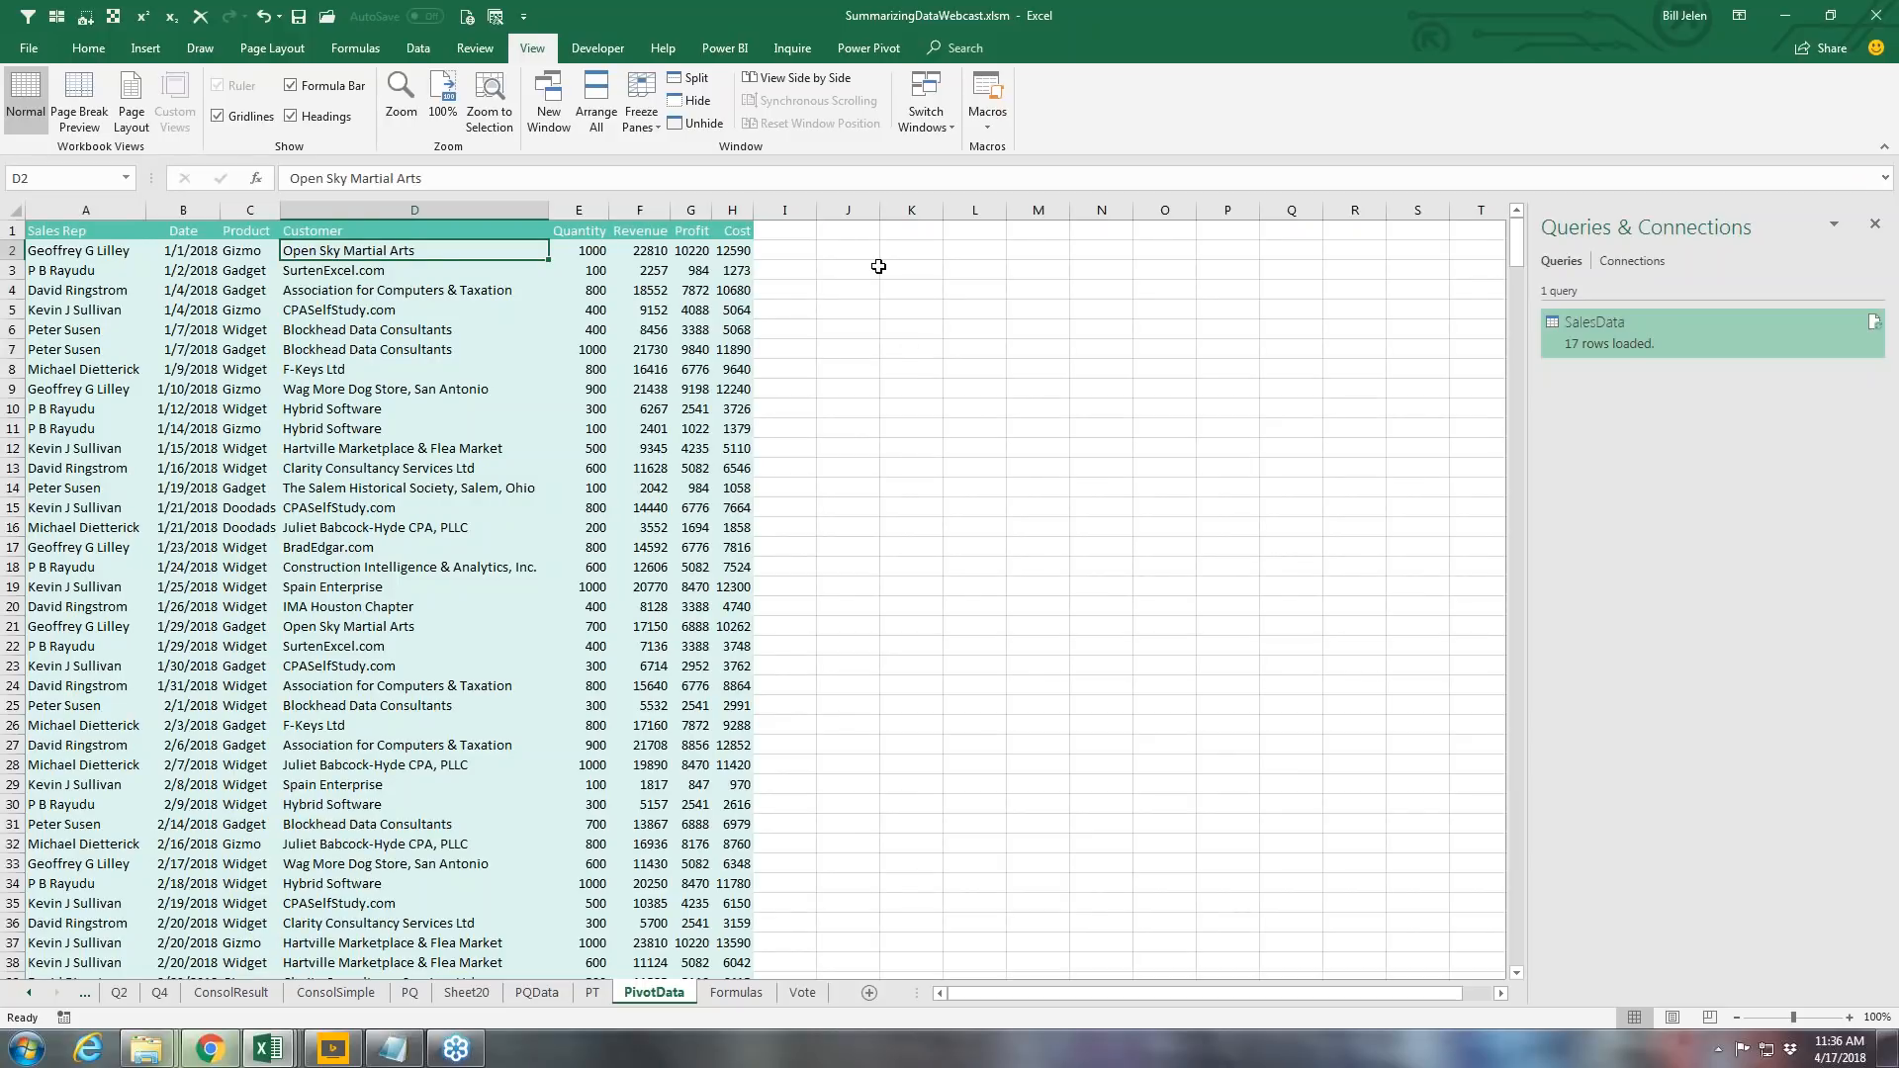
pyautogui.click(145, 52)
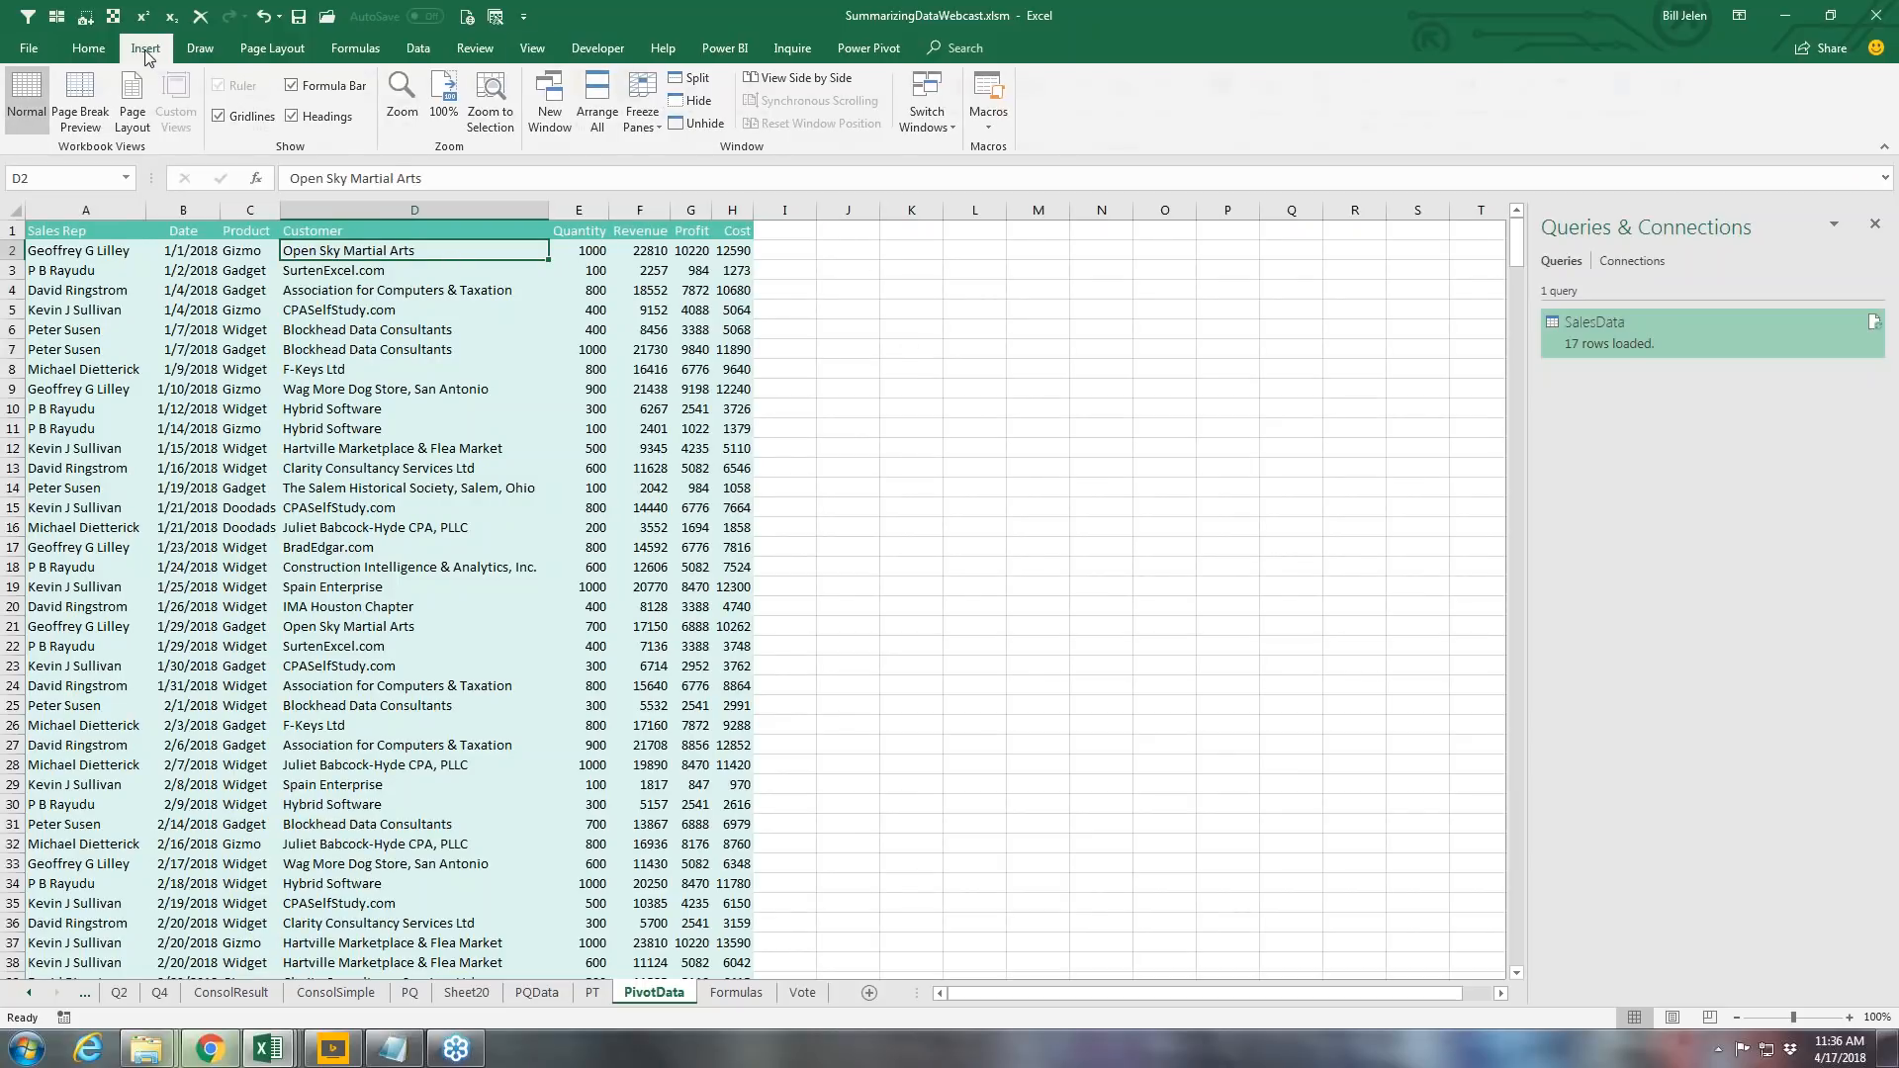
pyautogui.click(36, 96)
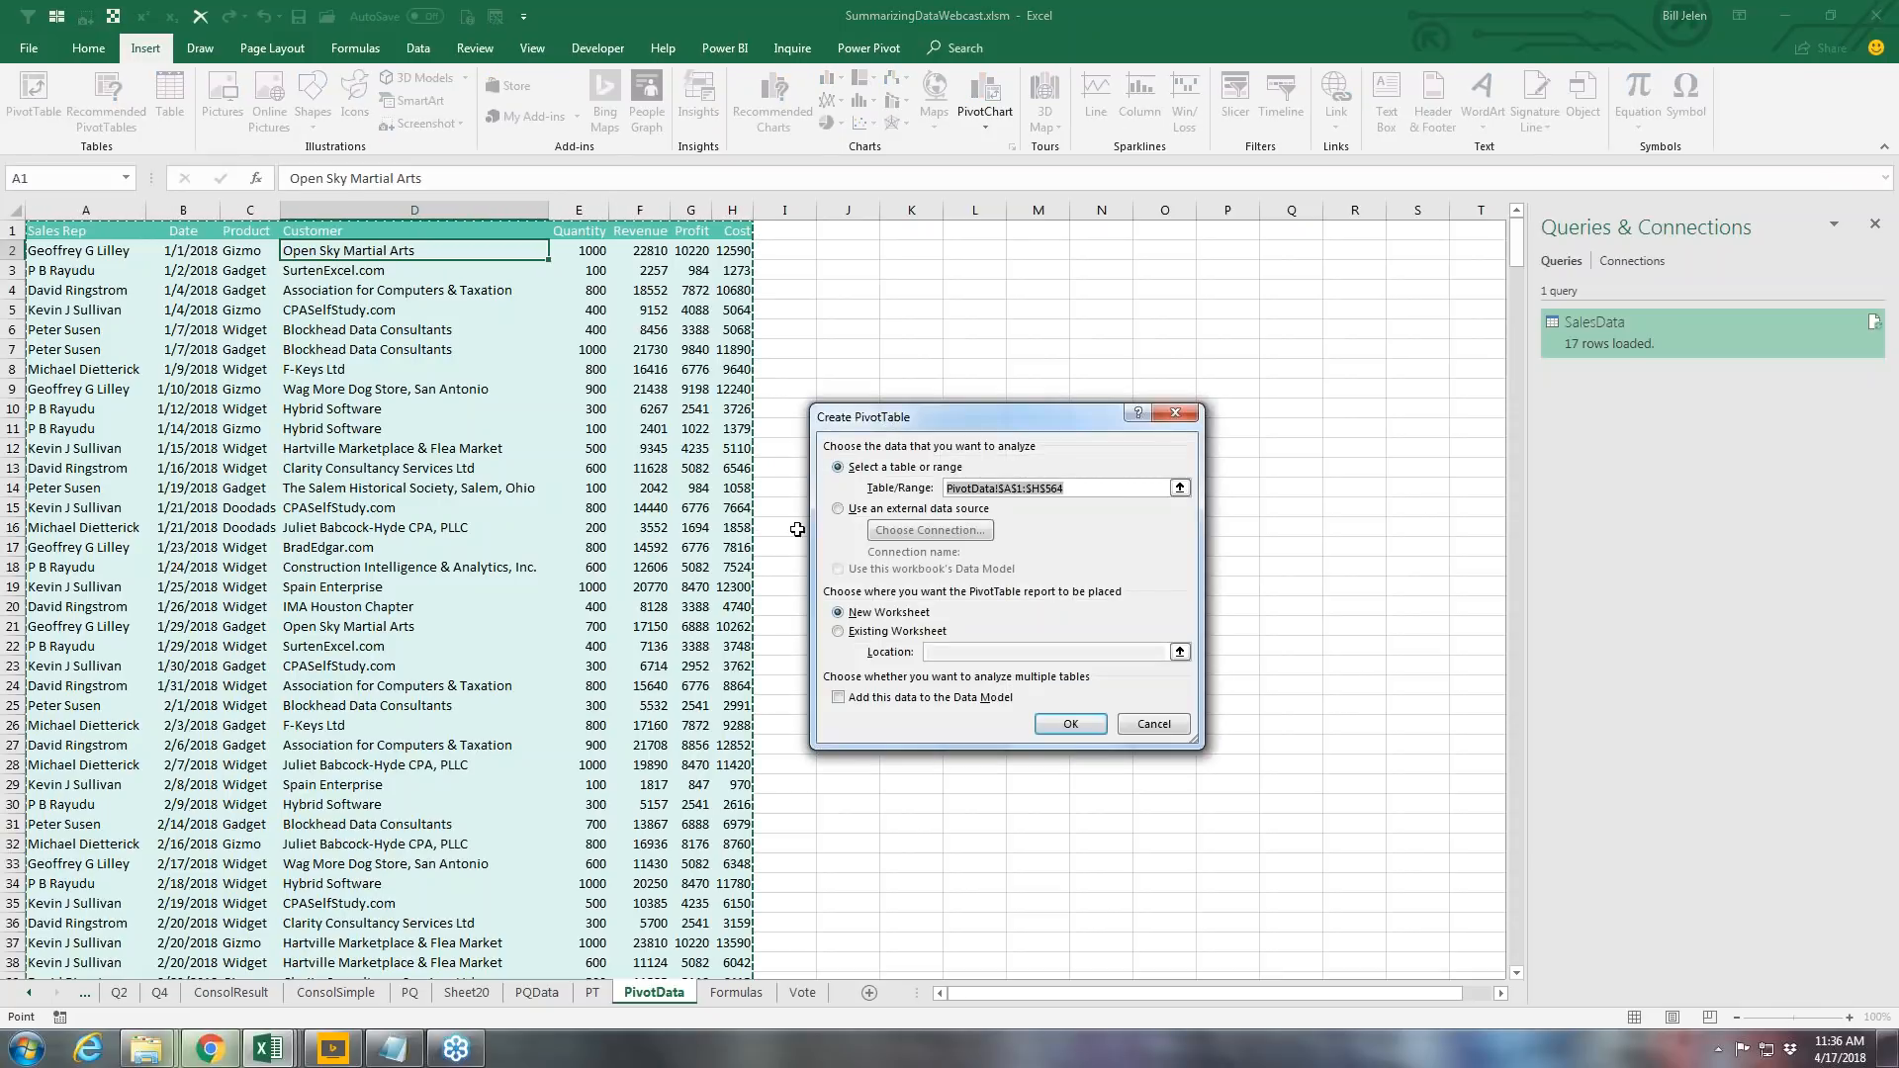
pyautogui.click(840, 631)
pyautogui.click(894, 267)
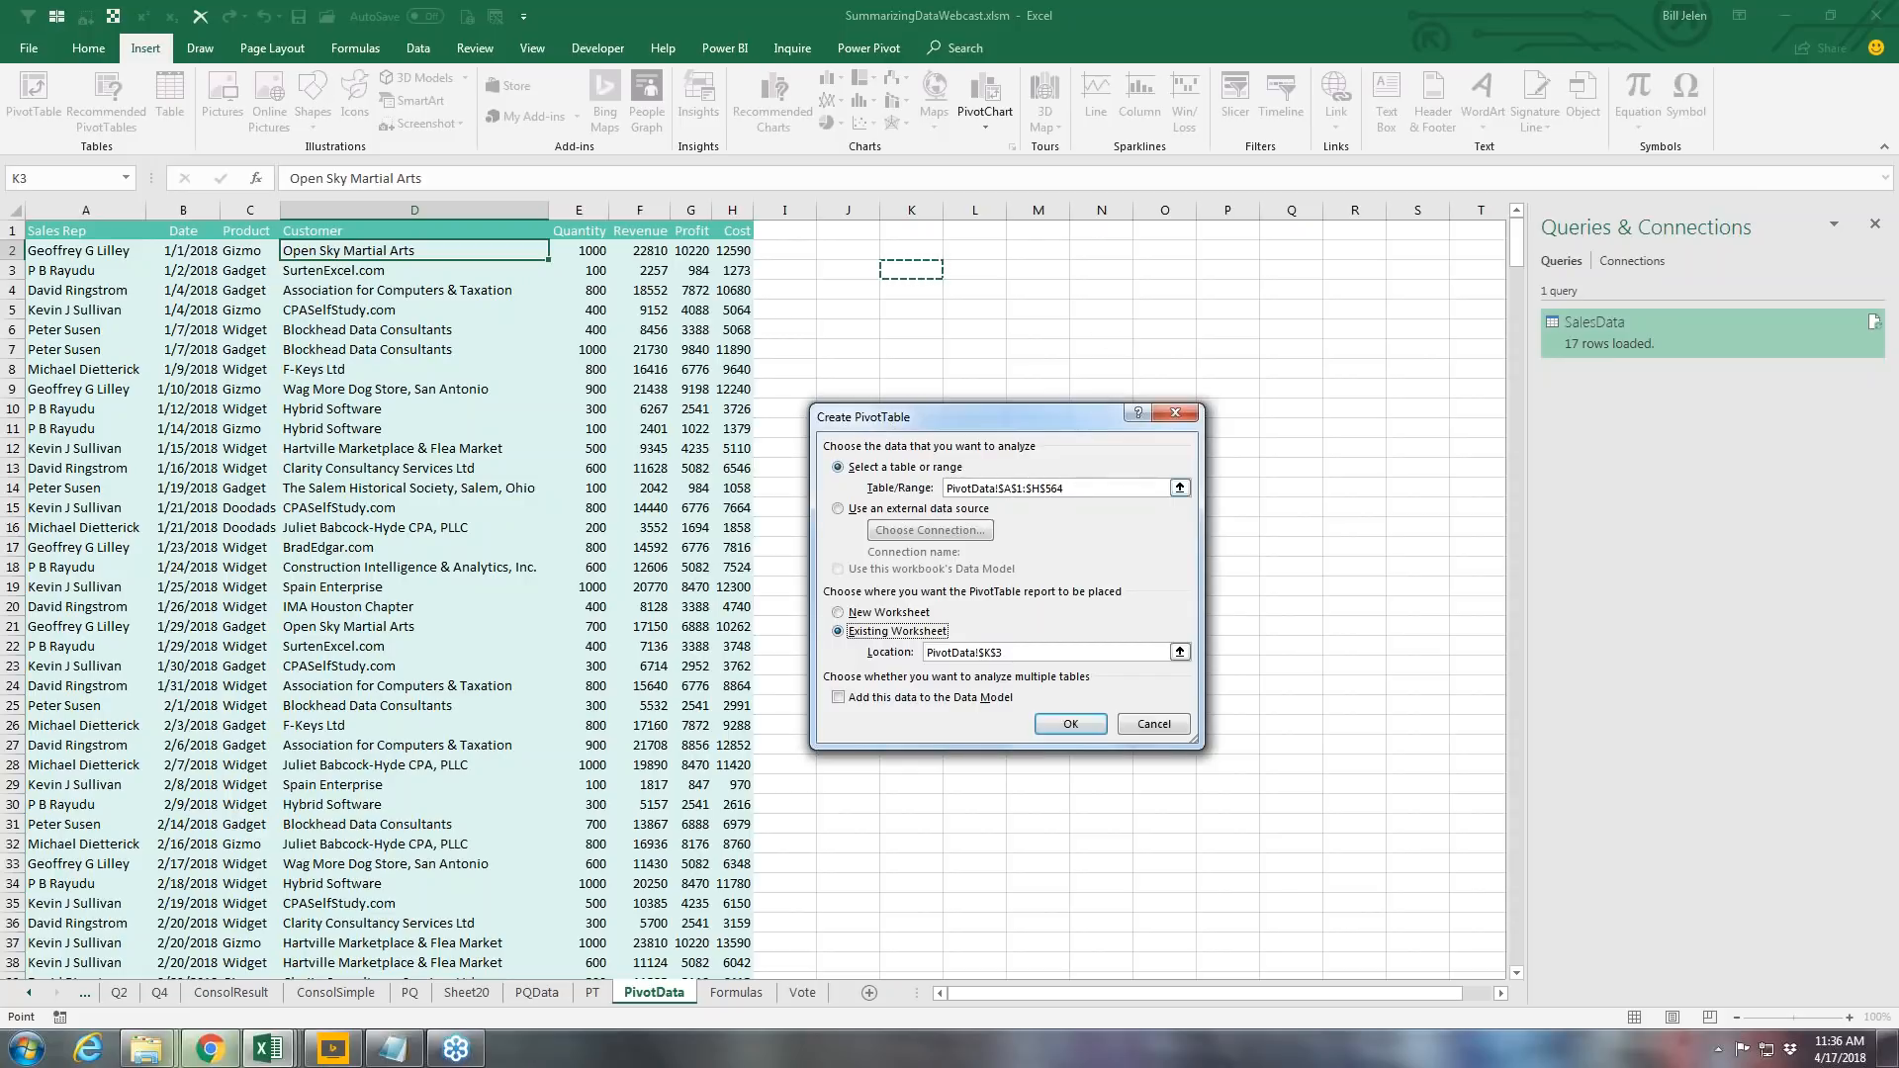
pyautogui.click(1076, 724)
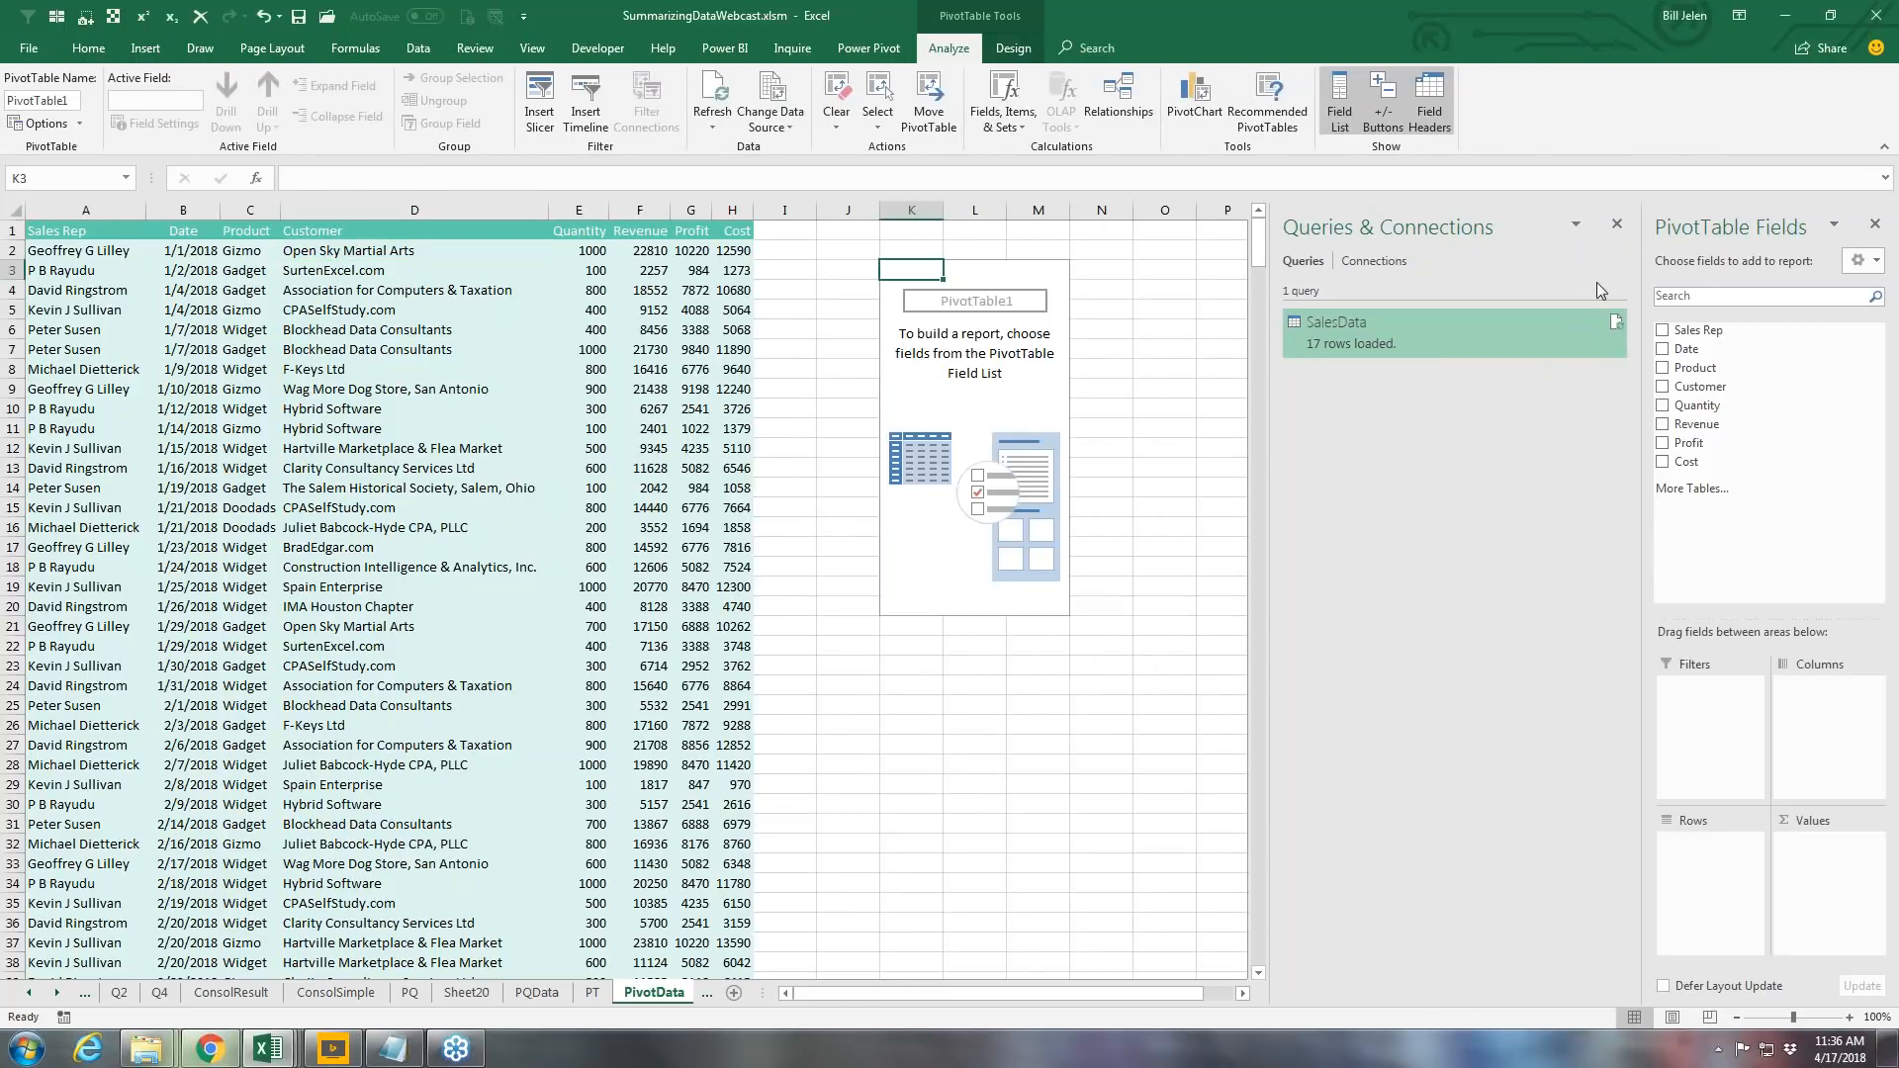
# Step: Close the queries pane, then undock the PivotTable field list beside the report and lengthen it to show all fields
pyautogui.click(1617, 230)
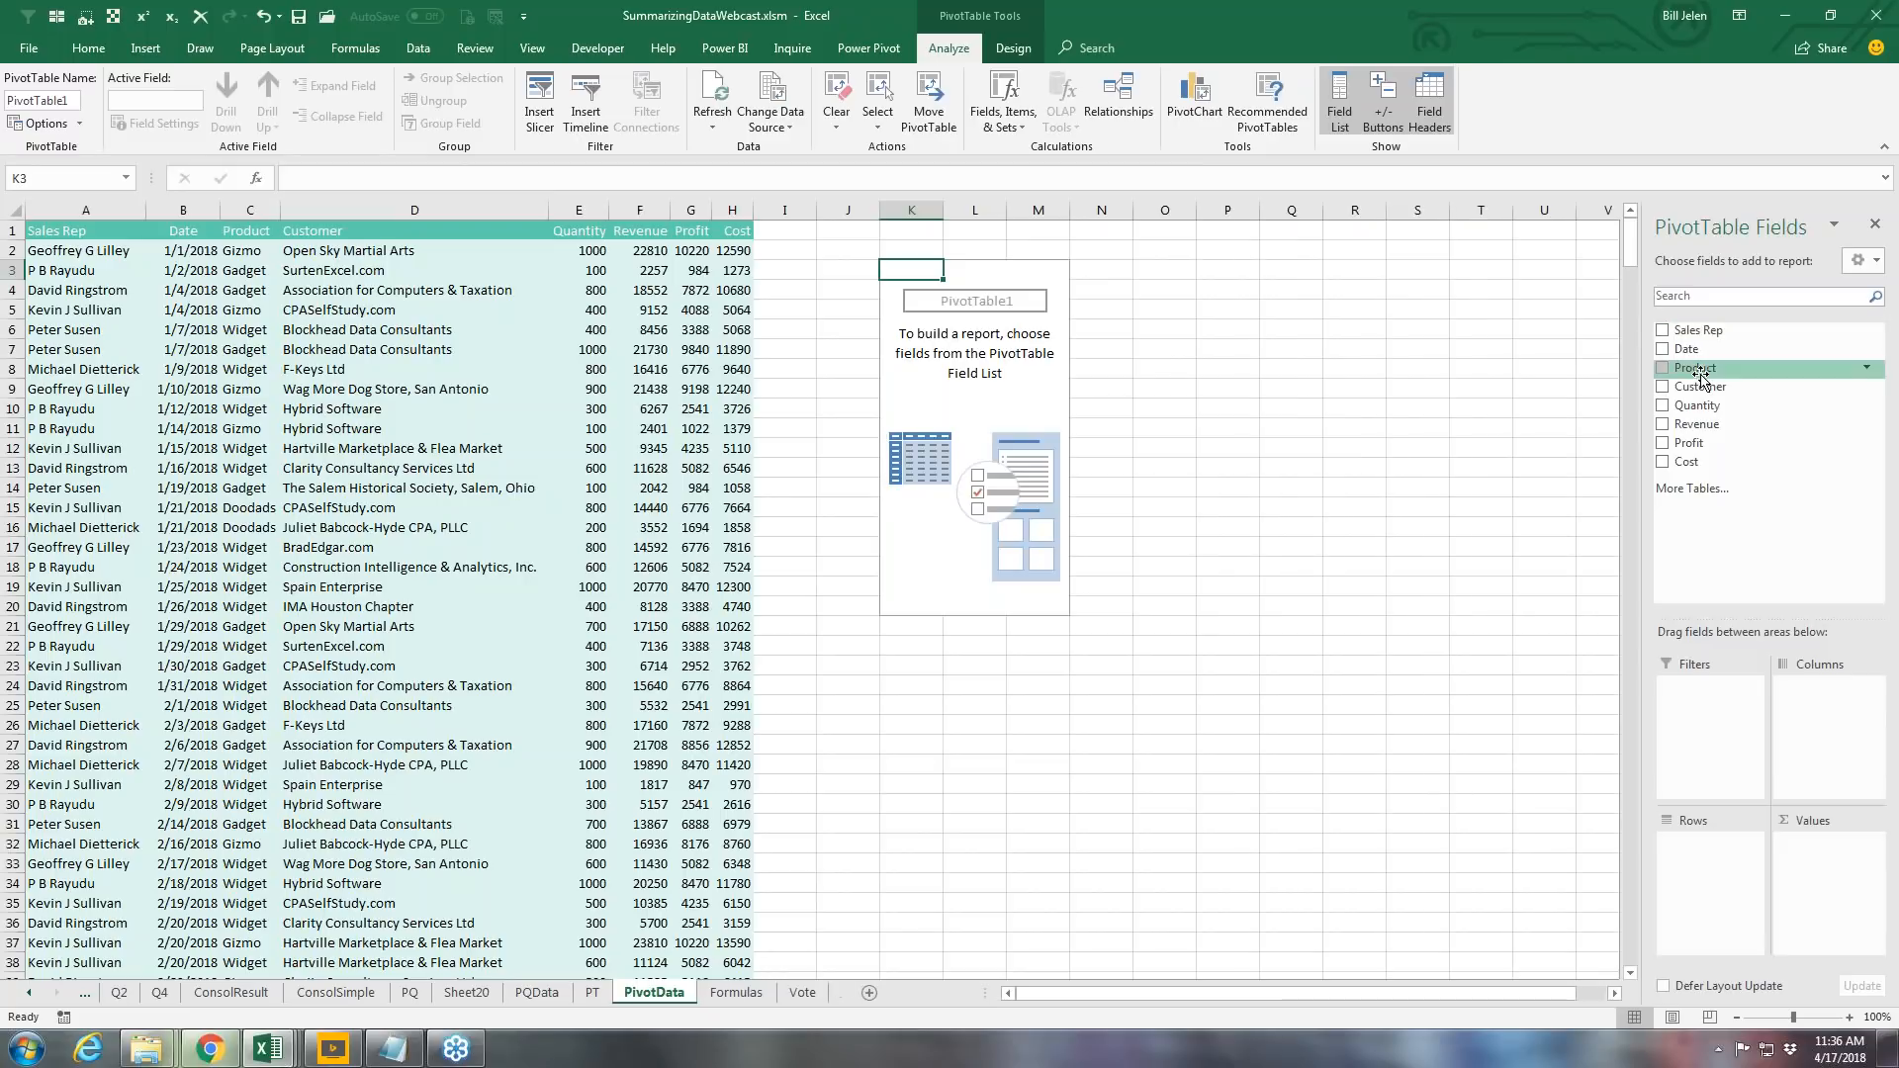
pyautogui.moveTo(1704, 230); pyautogui.dragTo(1191, 138)
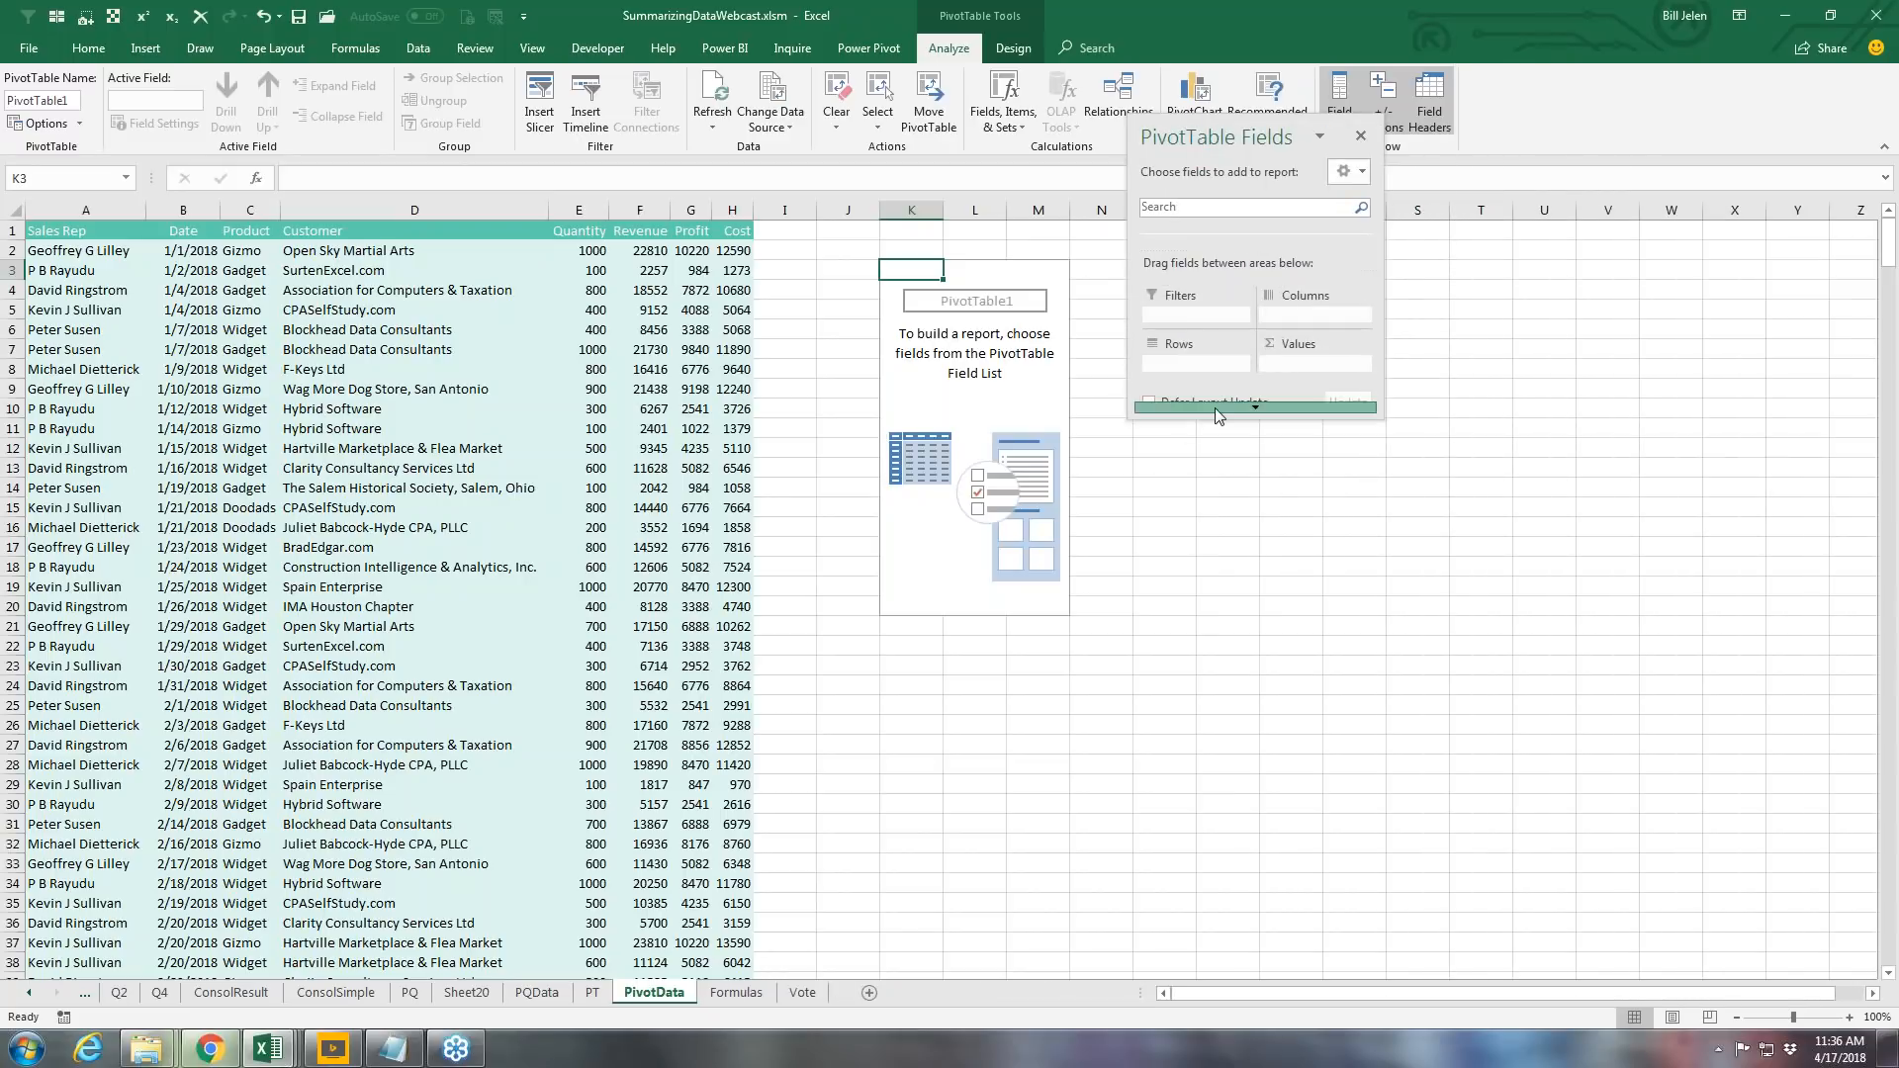
pyautogui.moveTo(1213, 439); pyautogui.dragTo(1179, 877)
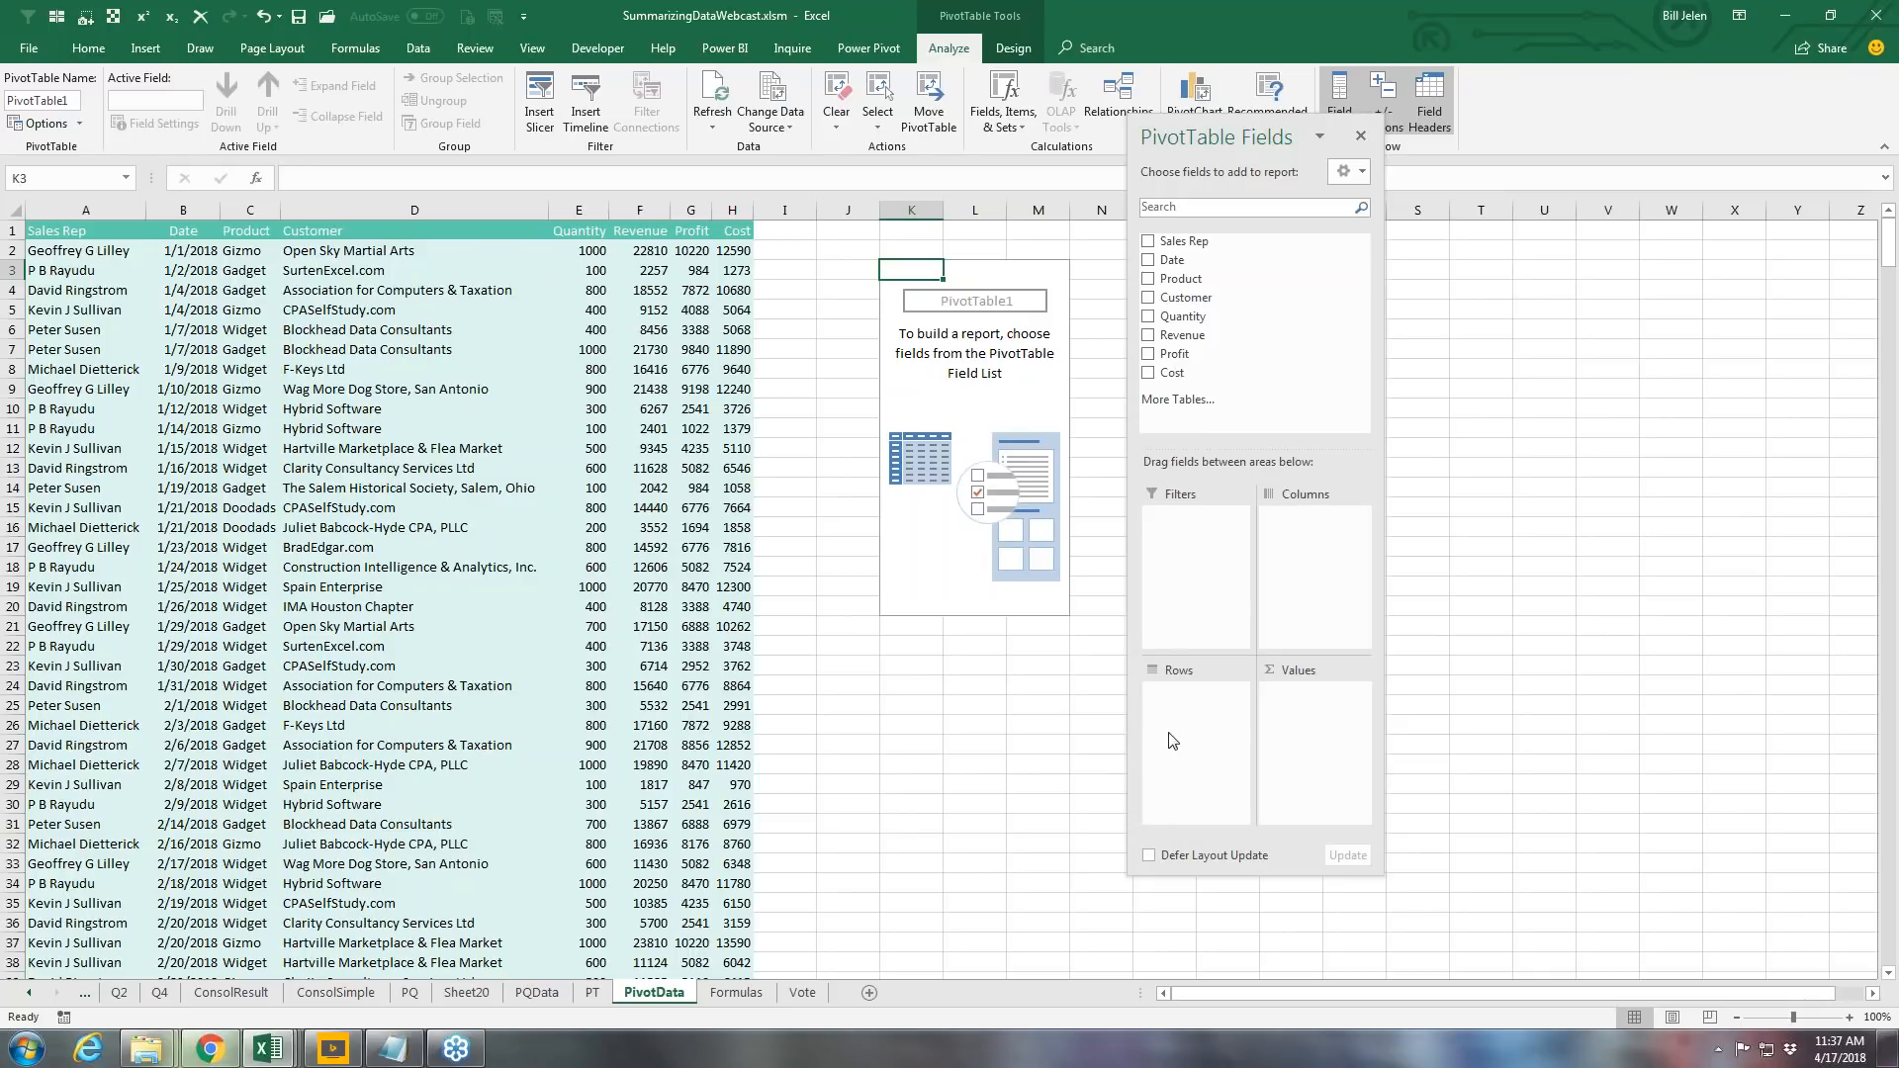
# Step: Summarize by Customer in the PivotTable rows with Quantity, Revenue, Profit and Cost as values, and dock the field list beside the sheet
pyautogui.moveTo(1186, 297); pyautogui.dragTo(1177, 727)
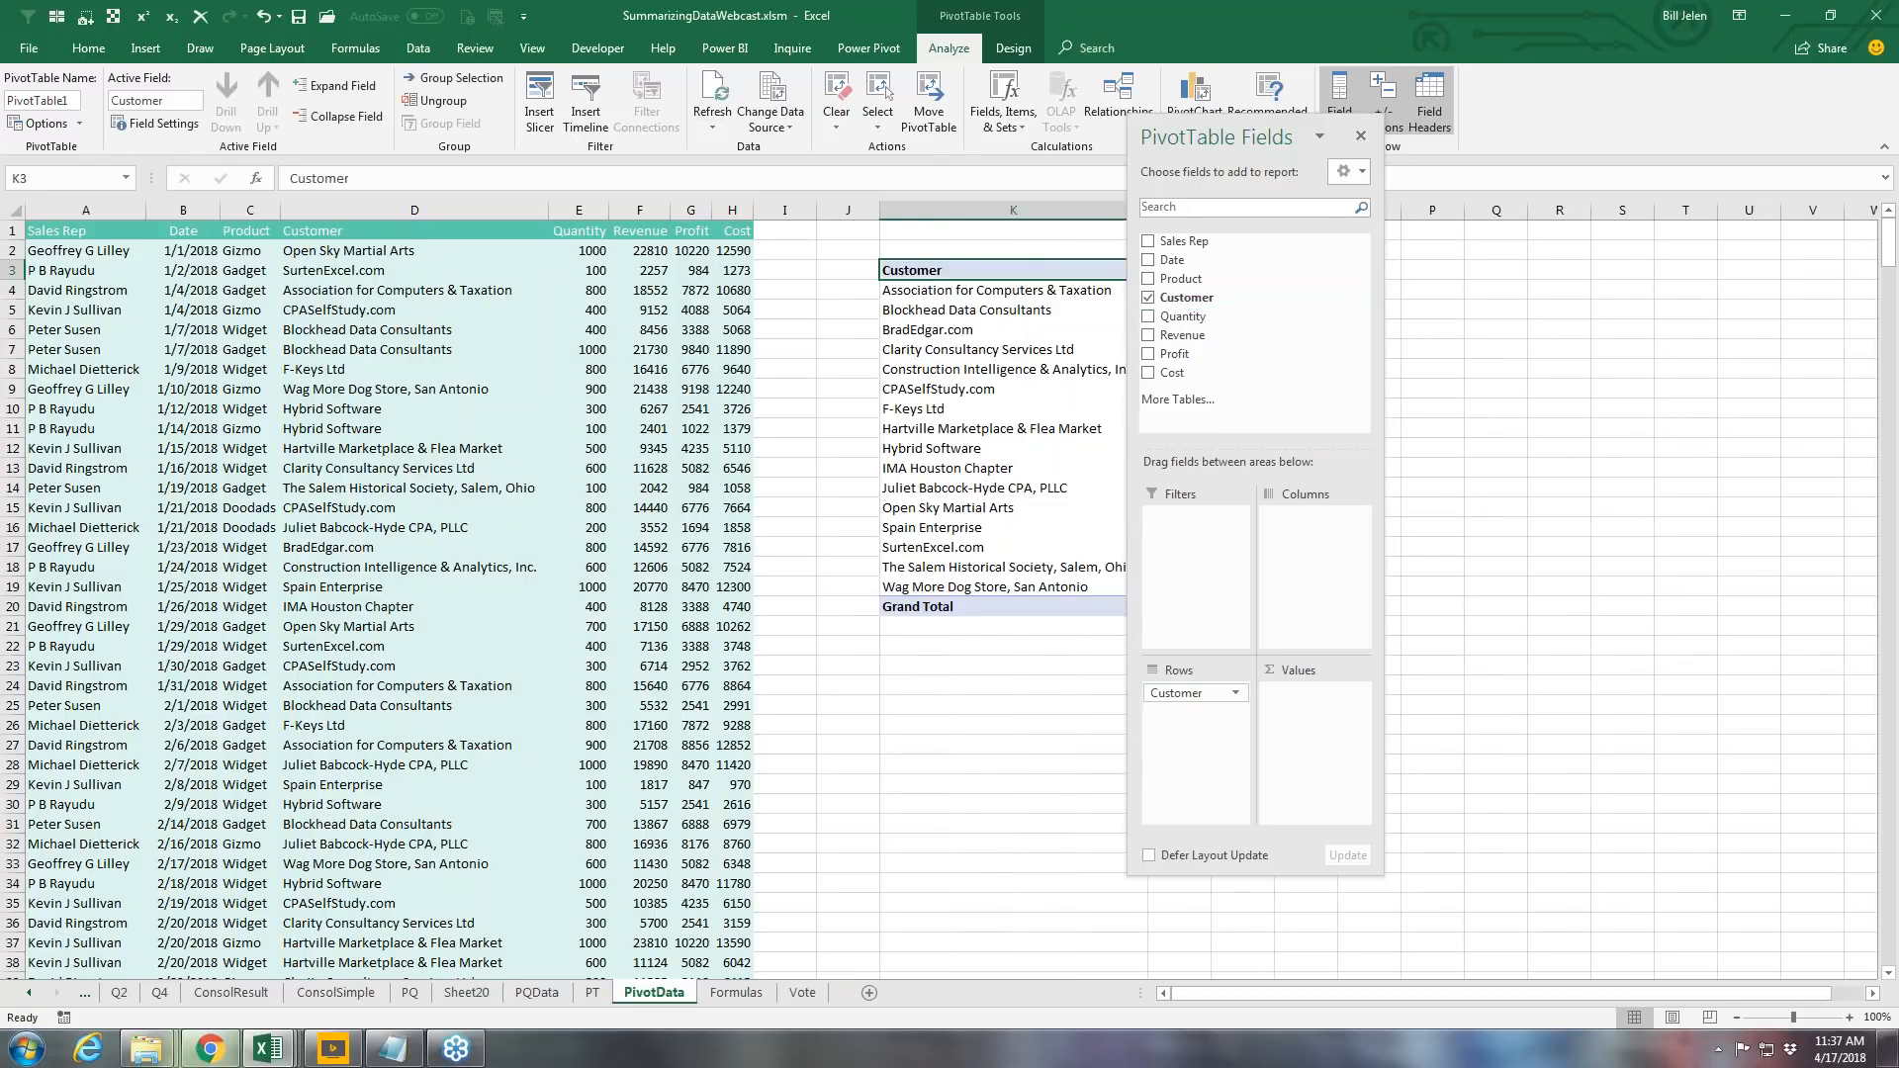
pyautogui.moveTo(1183, 316); pyautogui.dragTo(1316, 698)
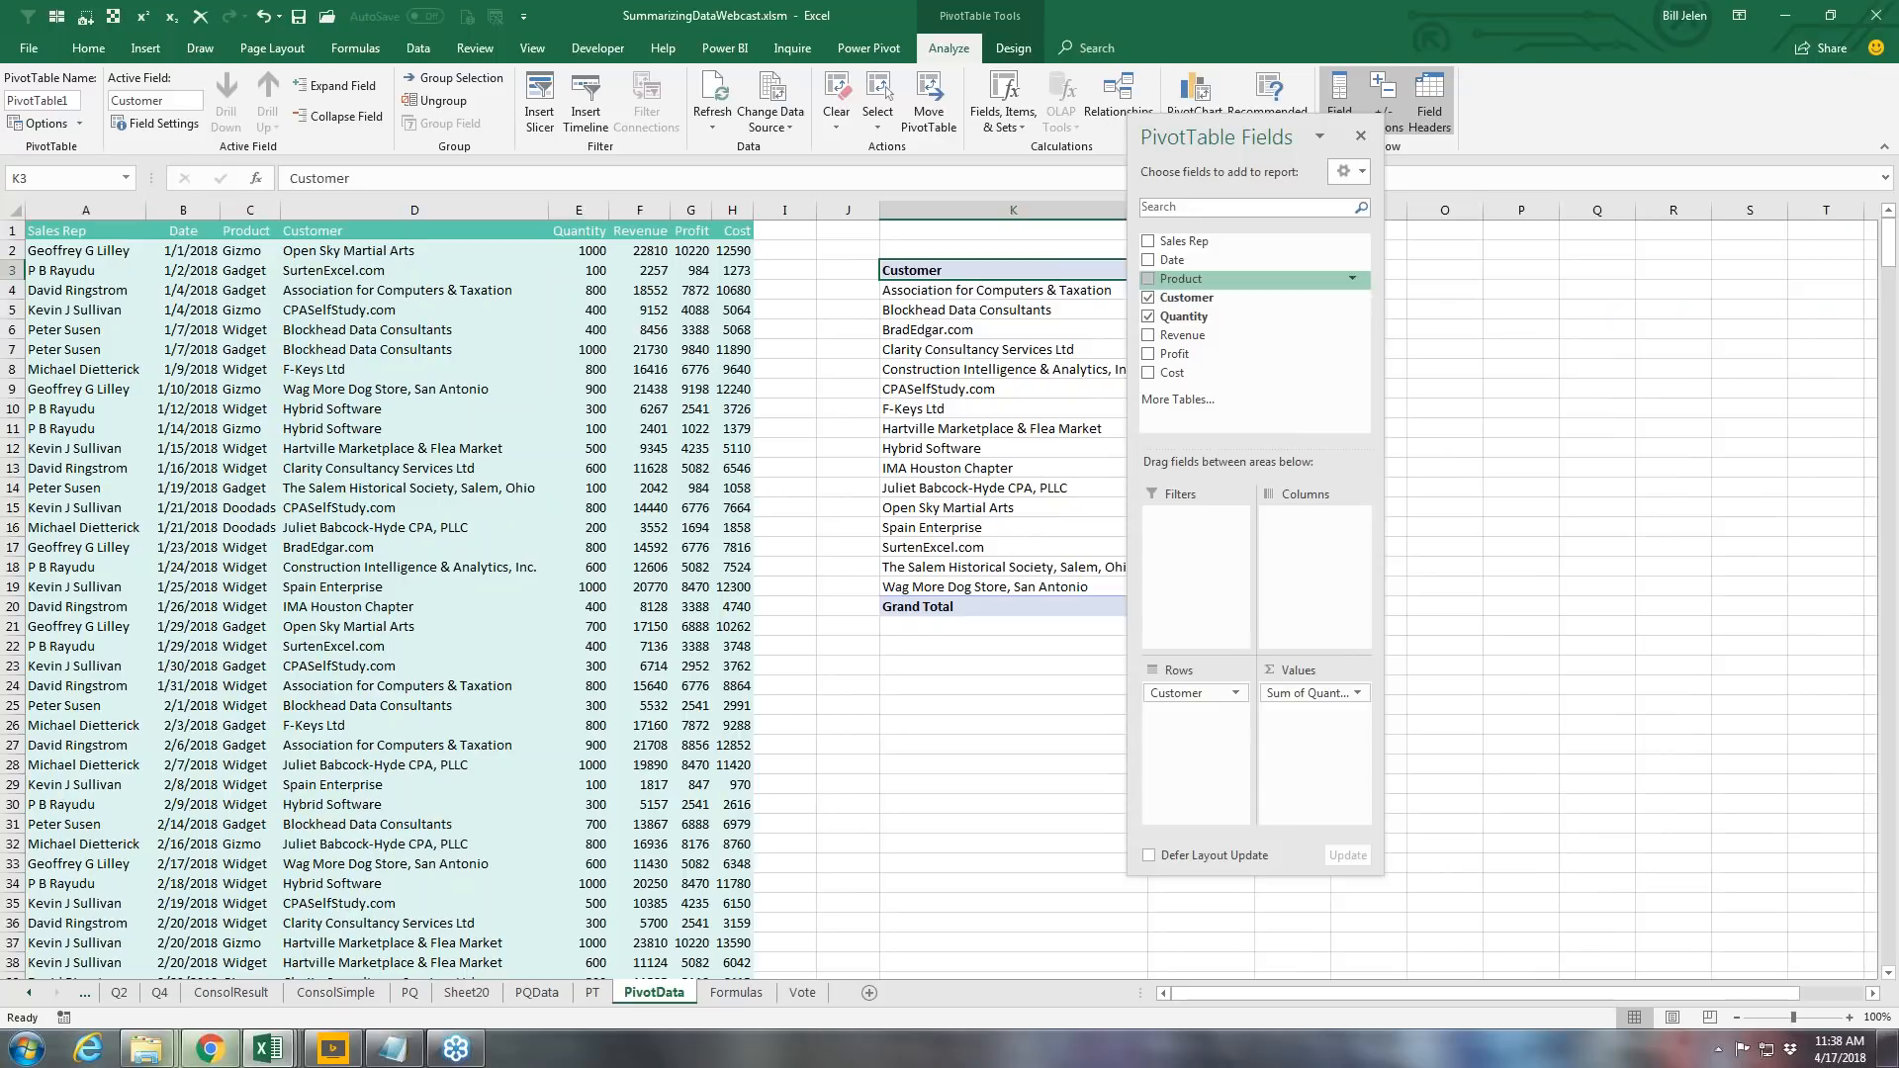
pyautogui.moveTo(1214, 137); pyautogui.dragTo(560, 147)
pyautogui.click(493, 343)
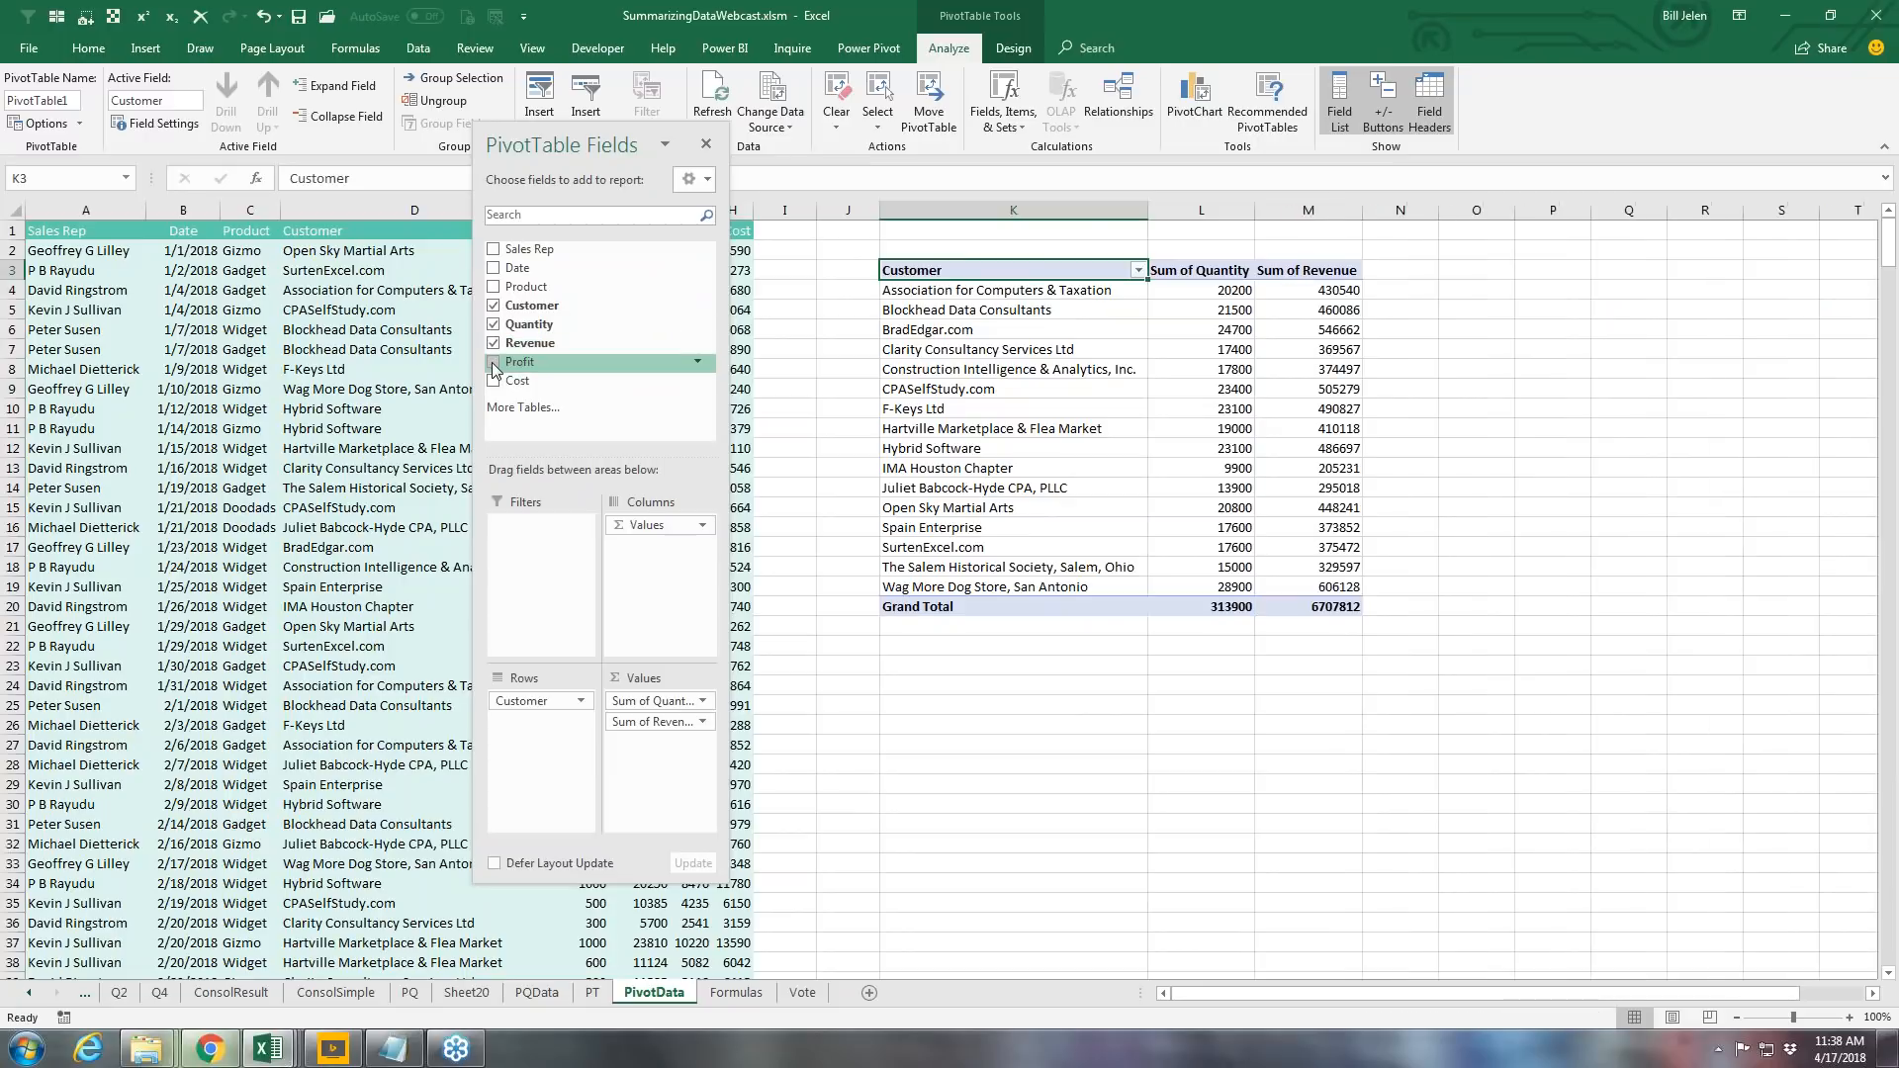
pyautogui.click(493, 362)
pyautogui.click(494, 381)
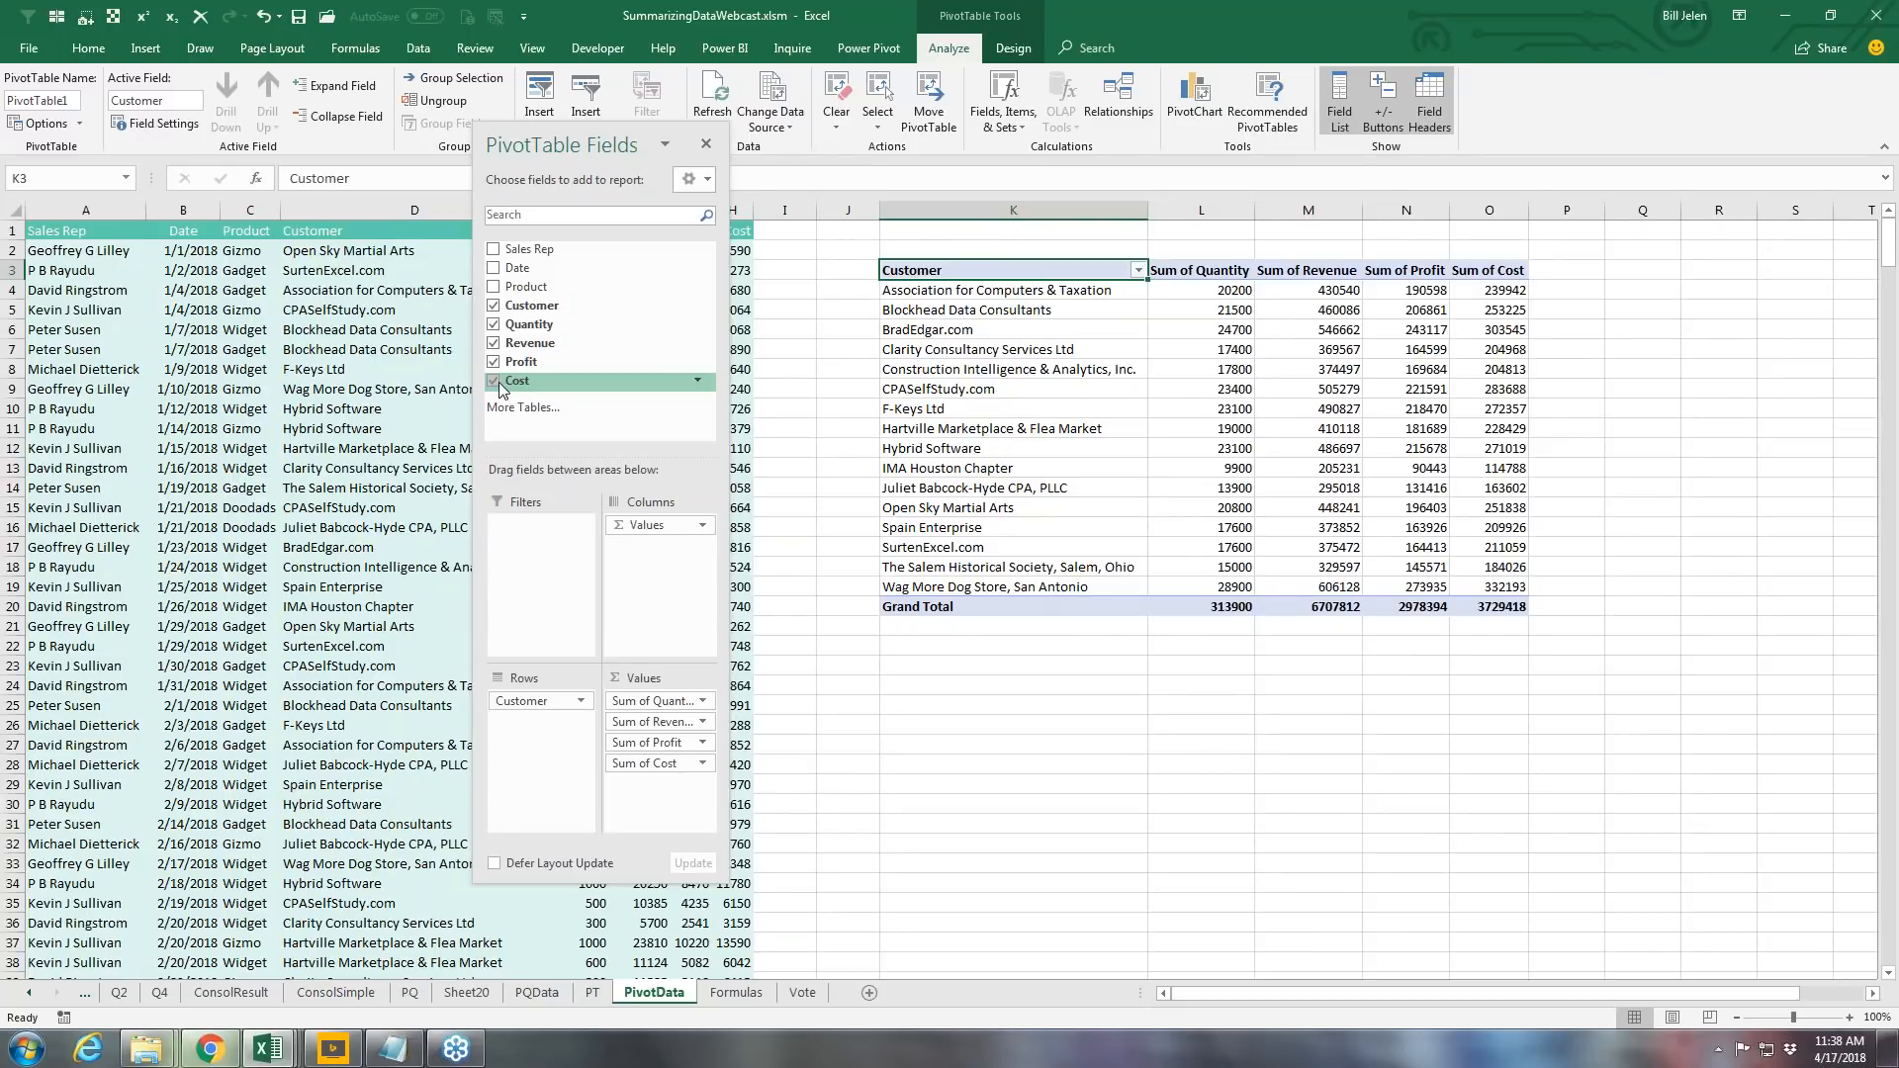
pyautogui.moveTo(505, 144); pyautogui.dragTo(1889, 271)
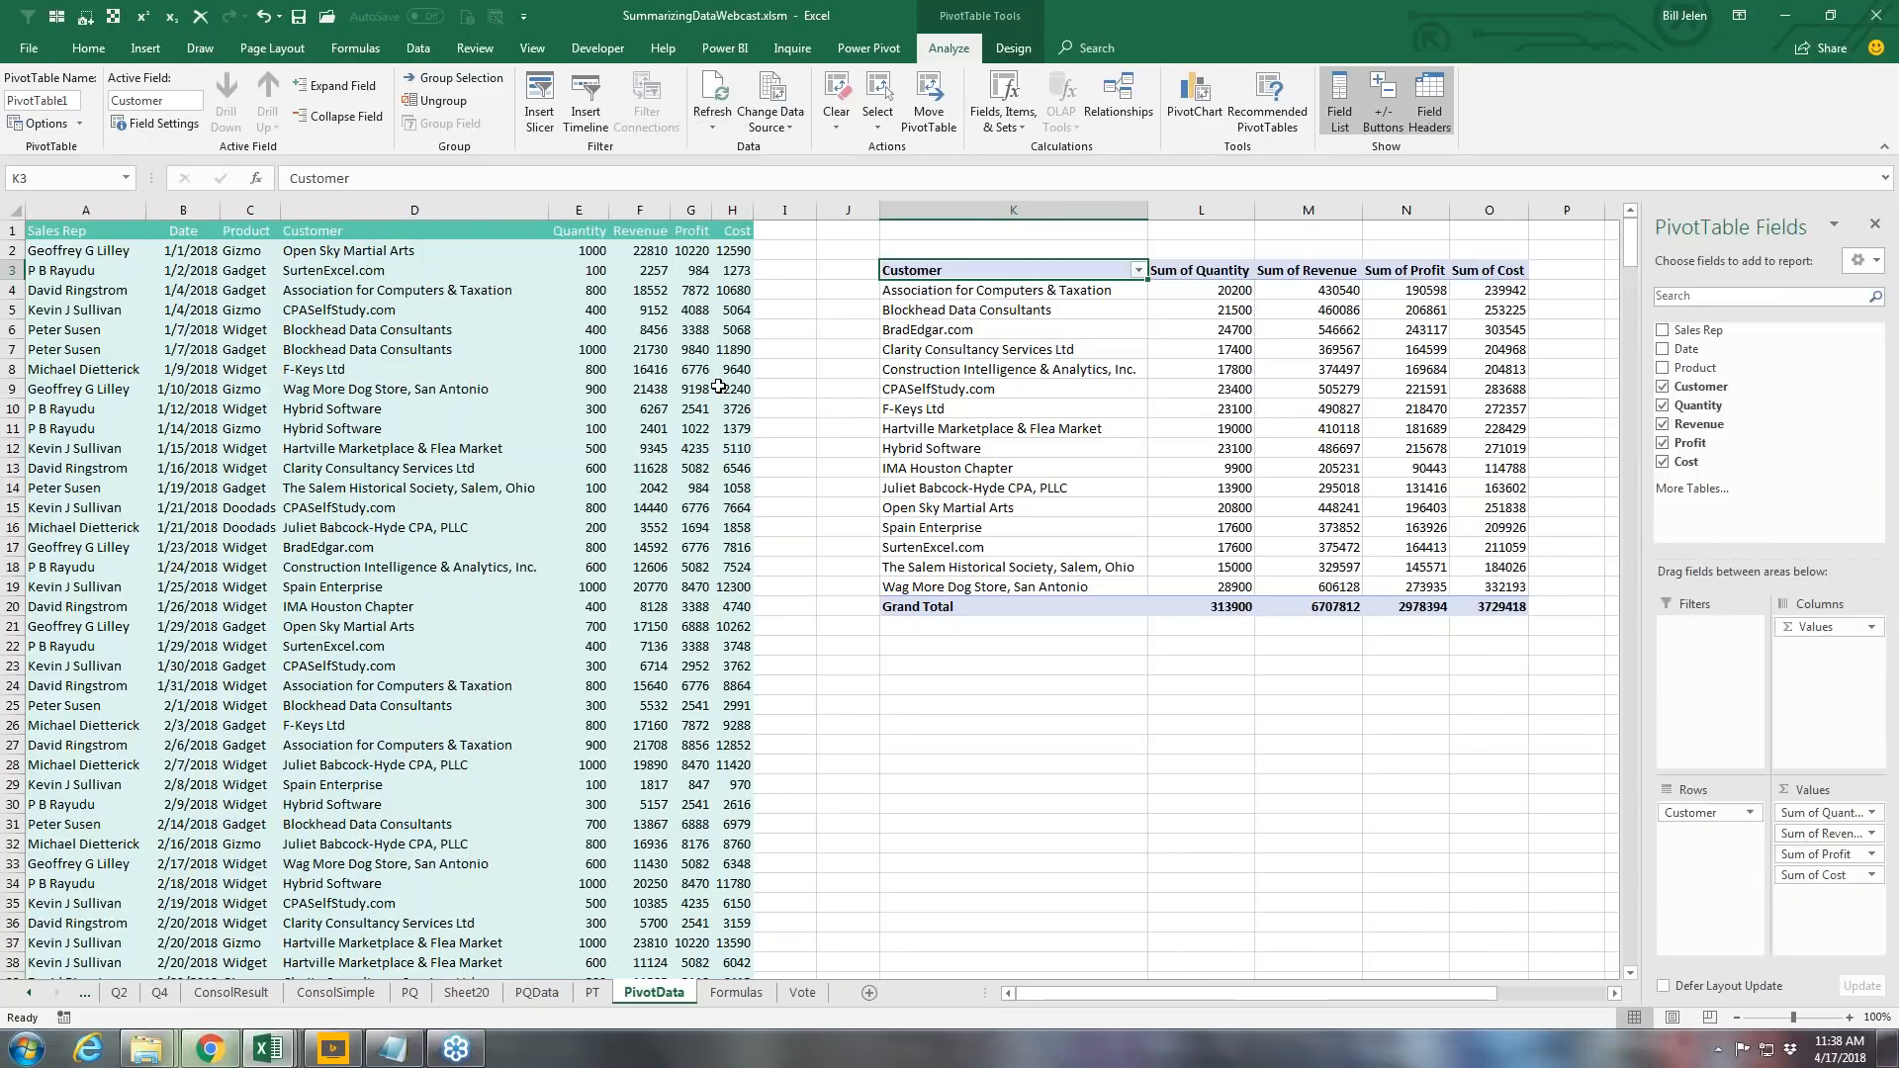
# Step: Change the revenue in cell F7 to 1200000 and refresh the PivotTable
pyautogui.click(661, 348)
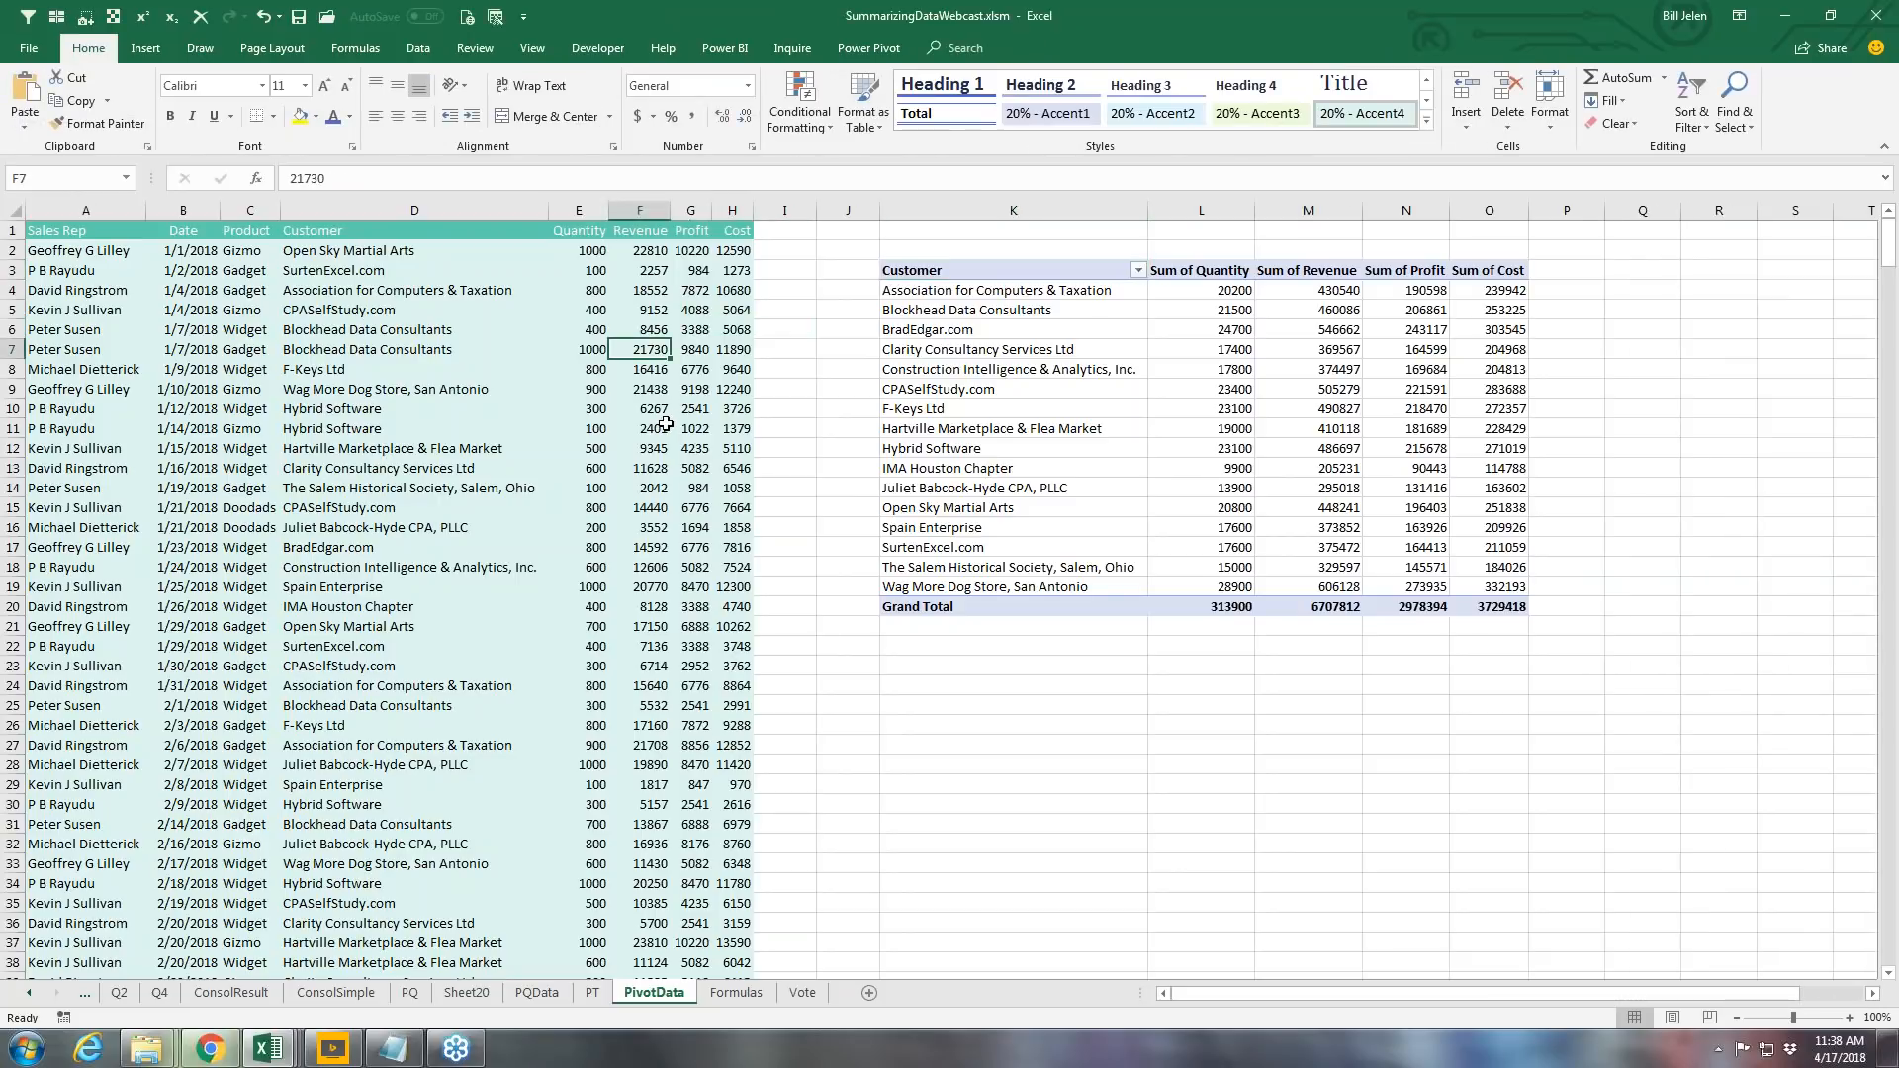
pyautogui.write('1200')
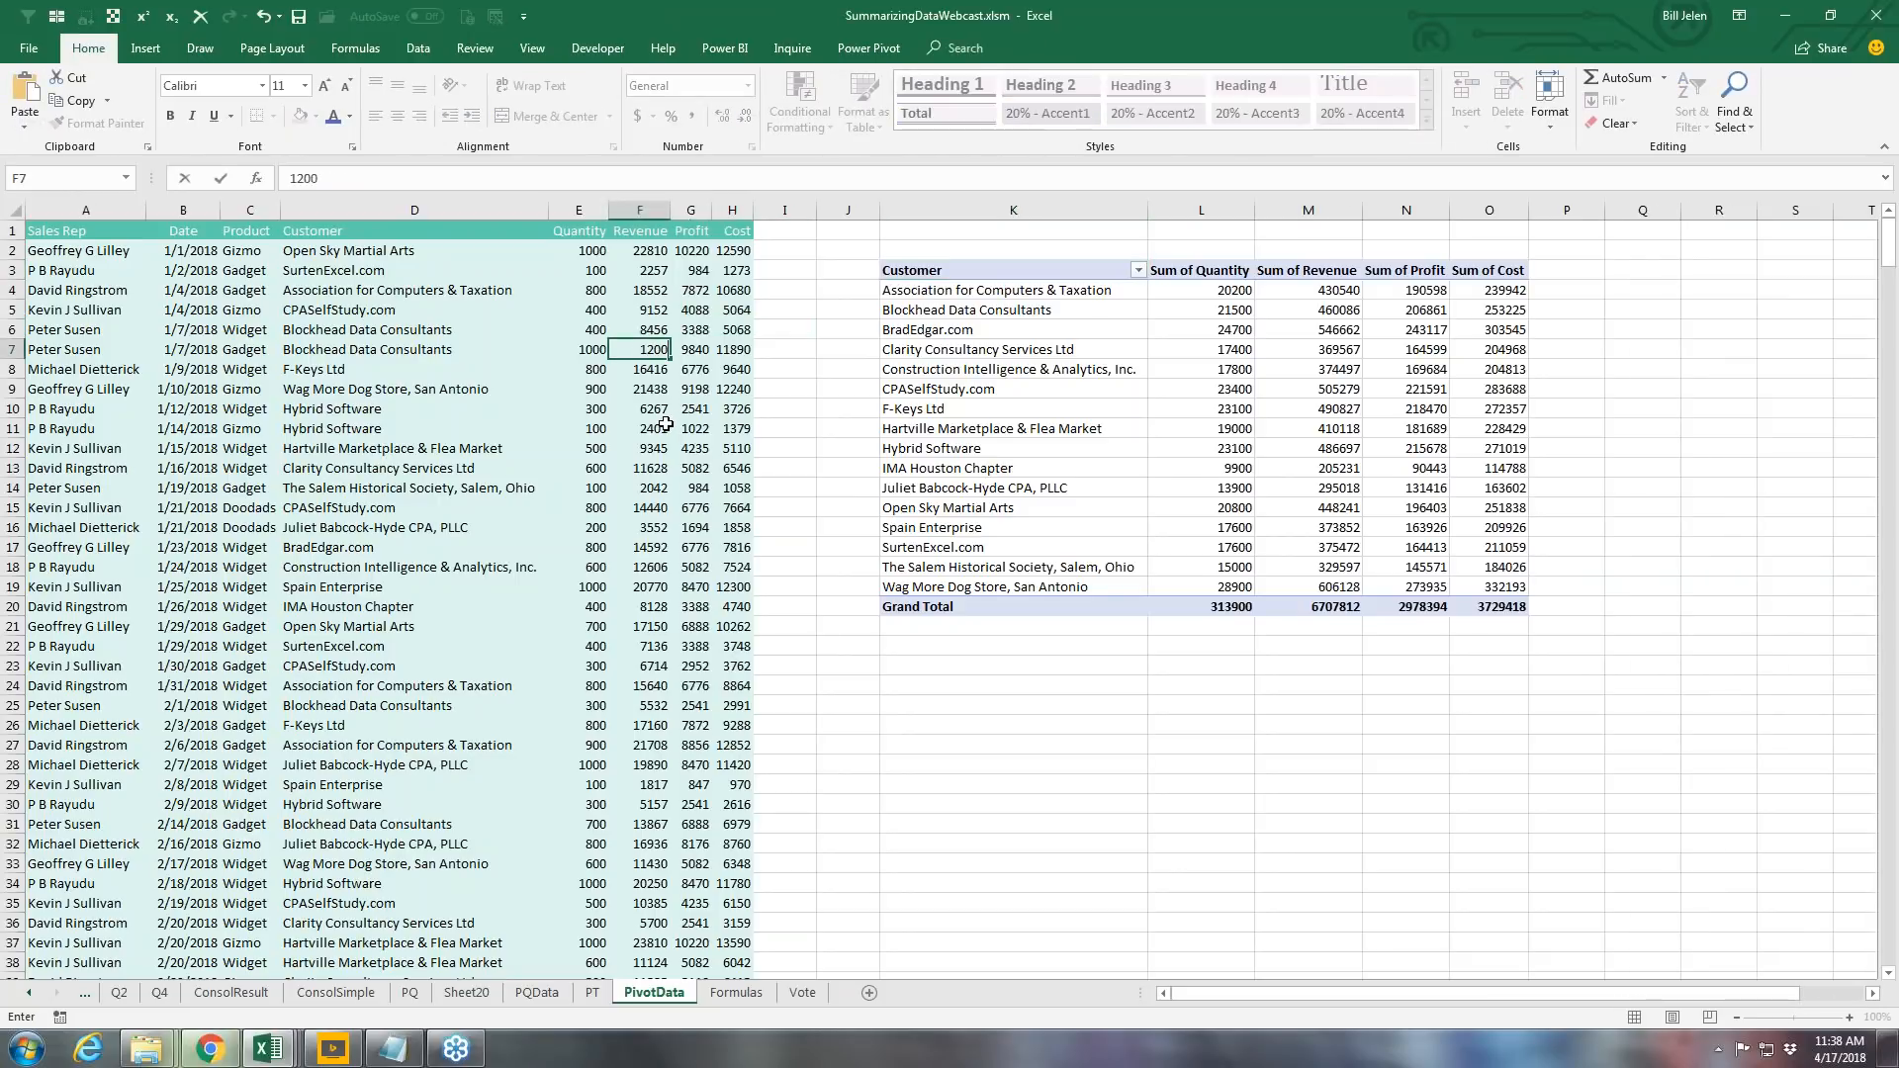
pyautogui.write('000')
pyautogui.press('Return')
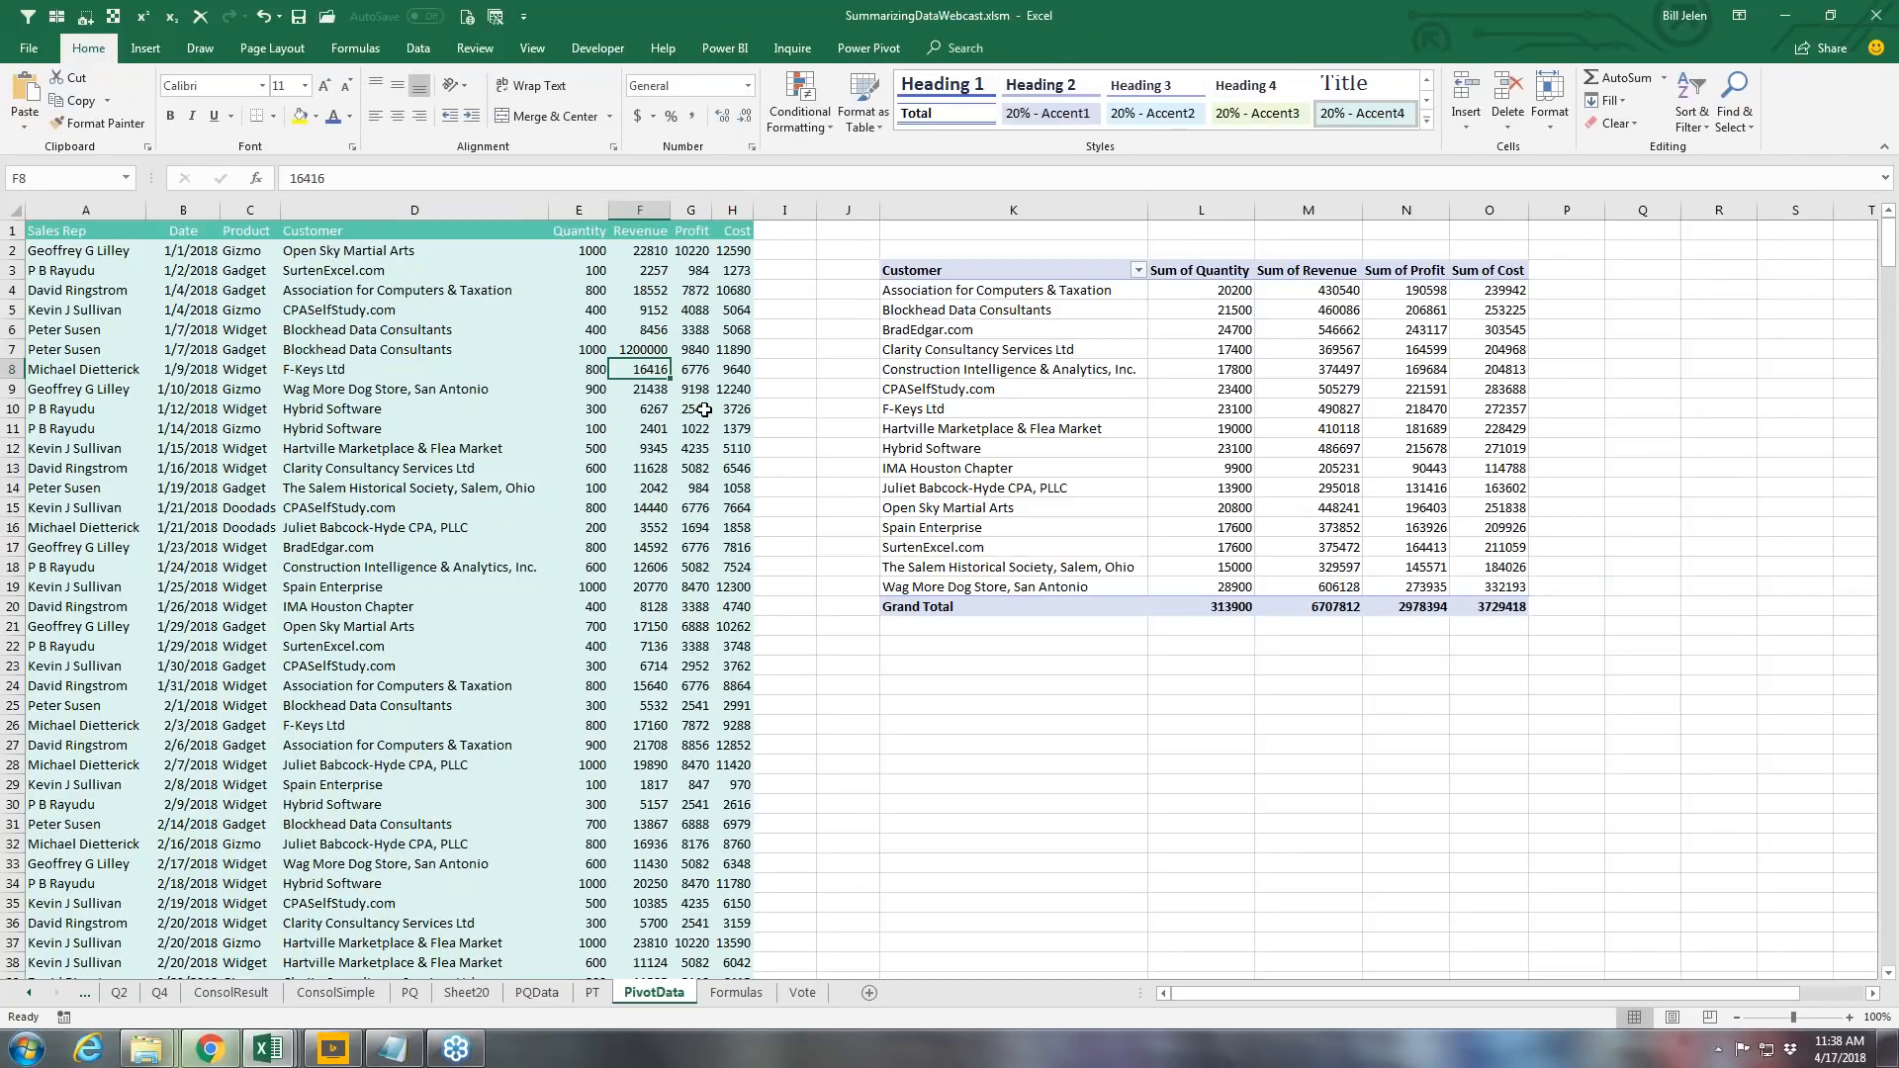
pyautogui.click(928, 330)
pyautogui.click(949, 47)
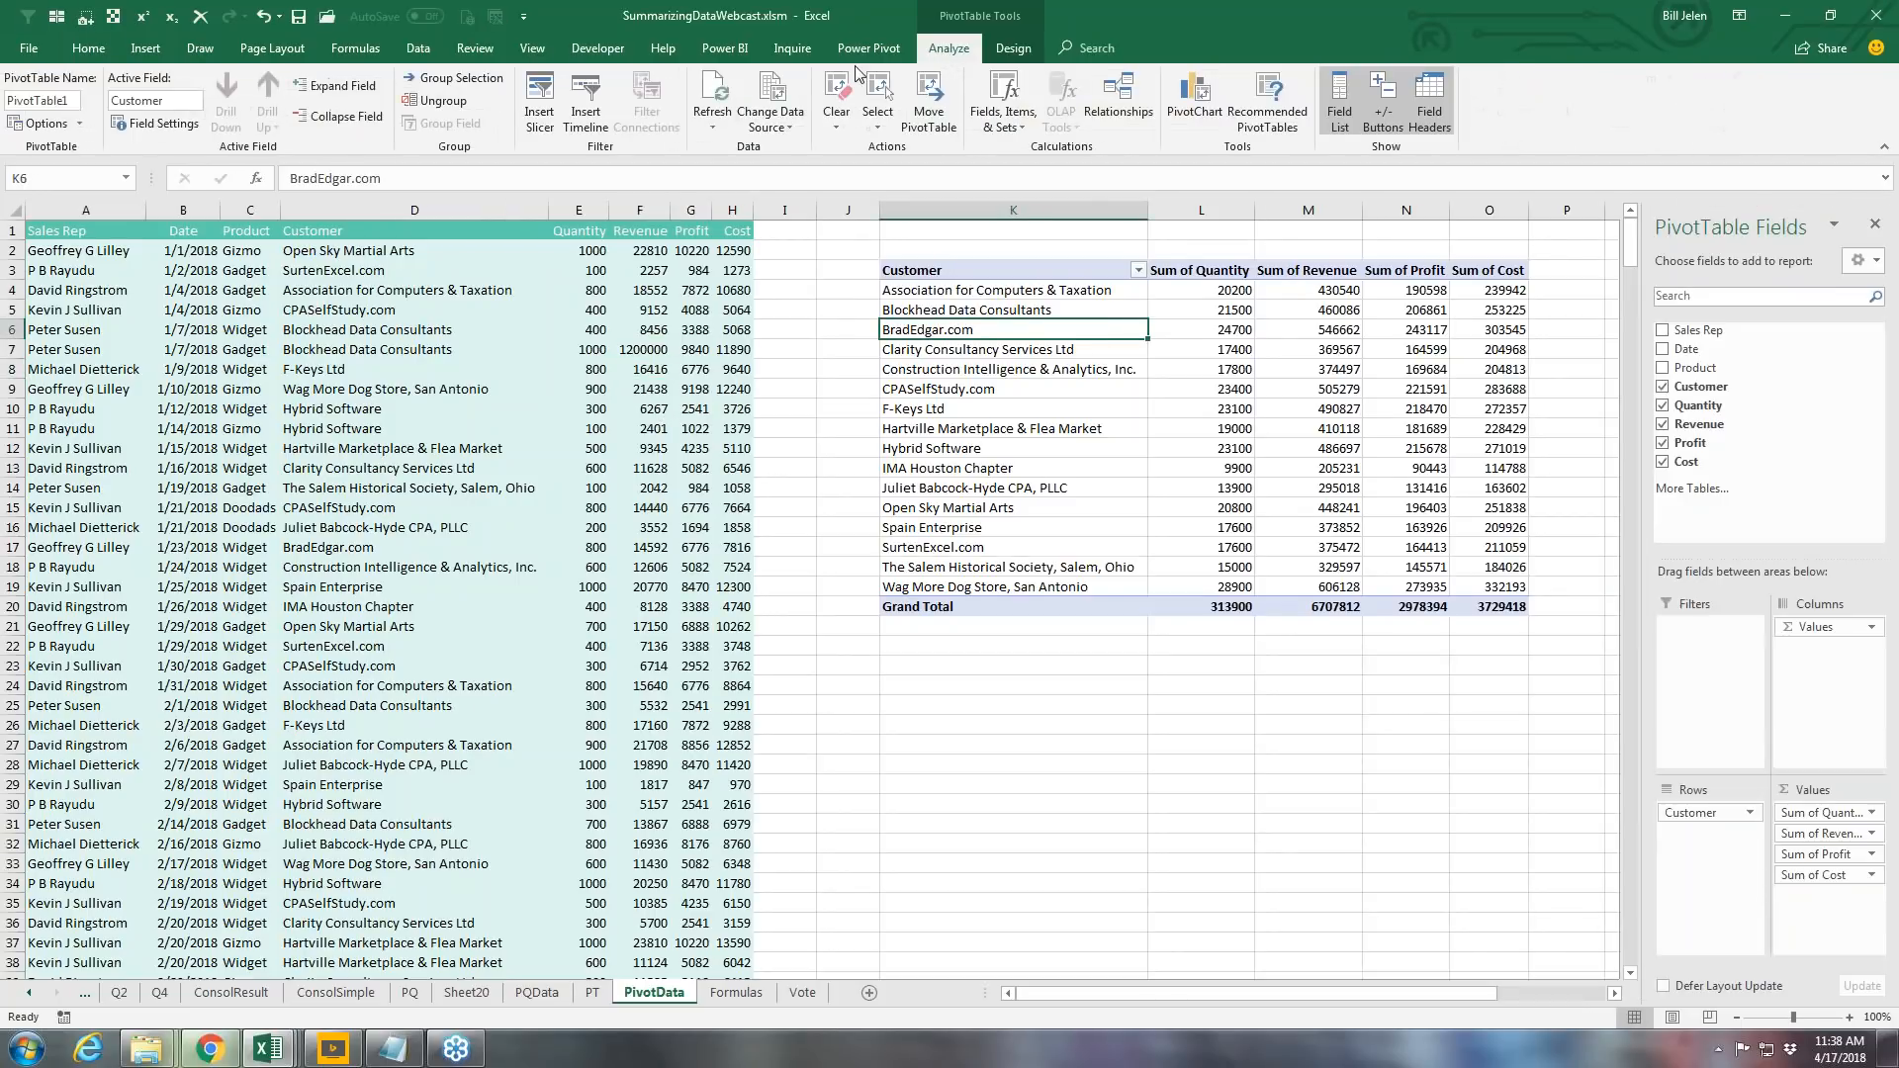
pyautogui.click(712, 94)
pyautogui.moveTo(1353, 311)
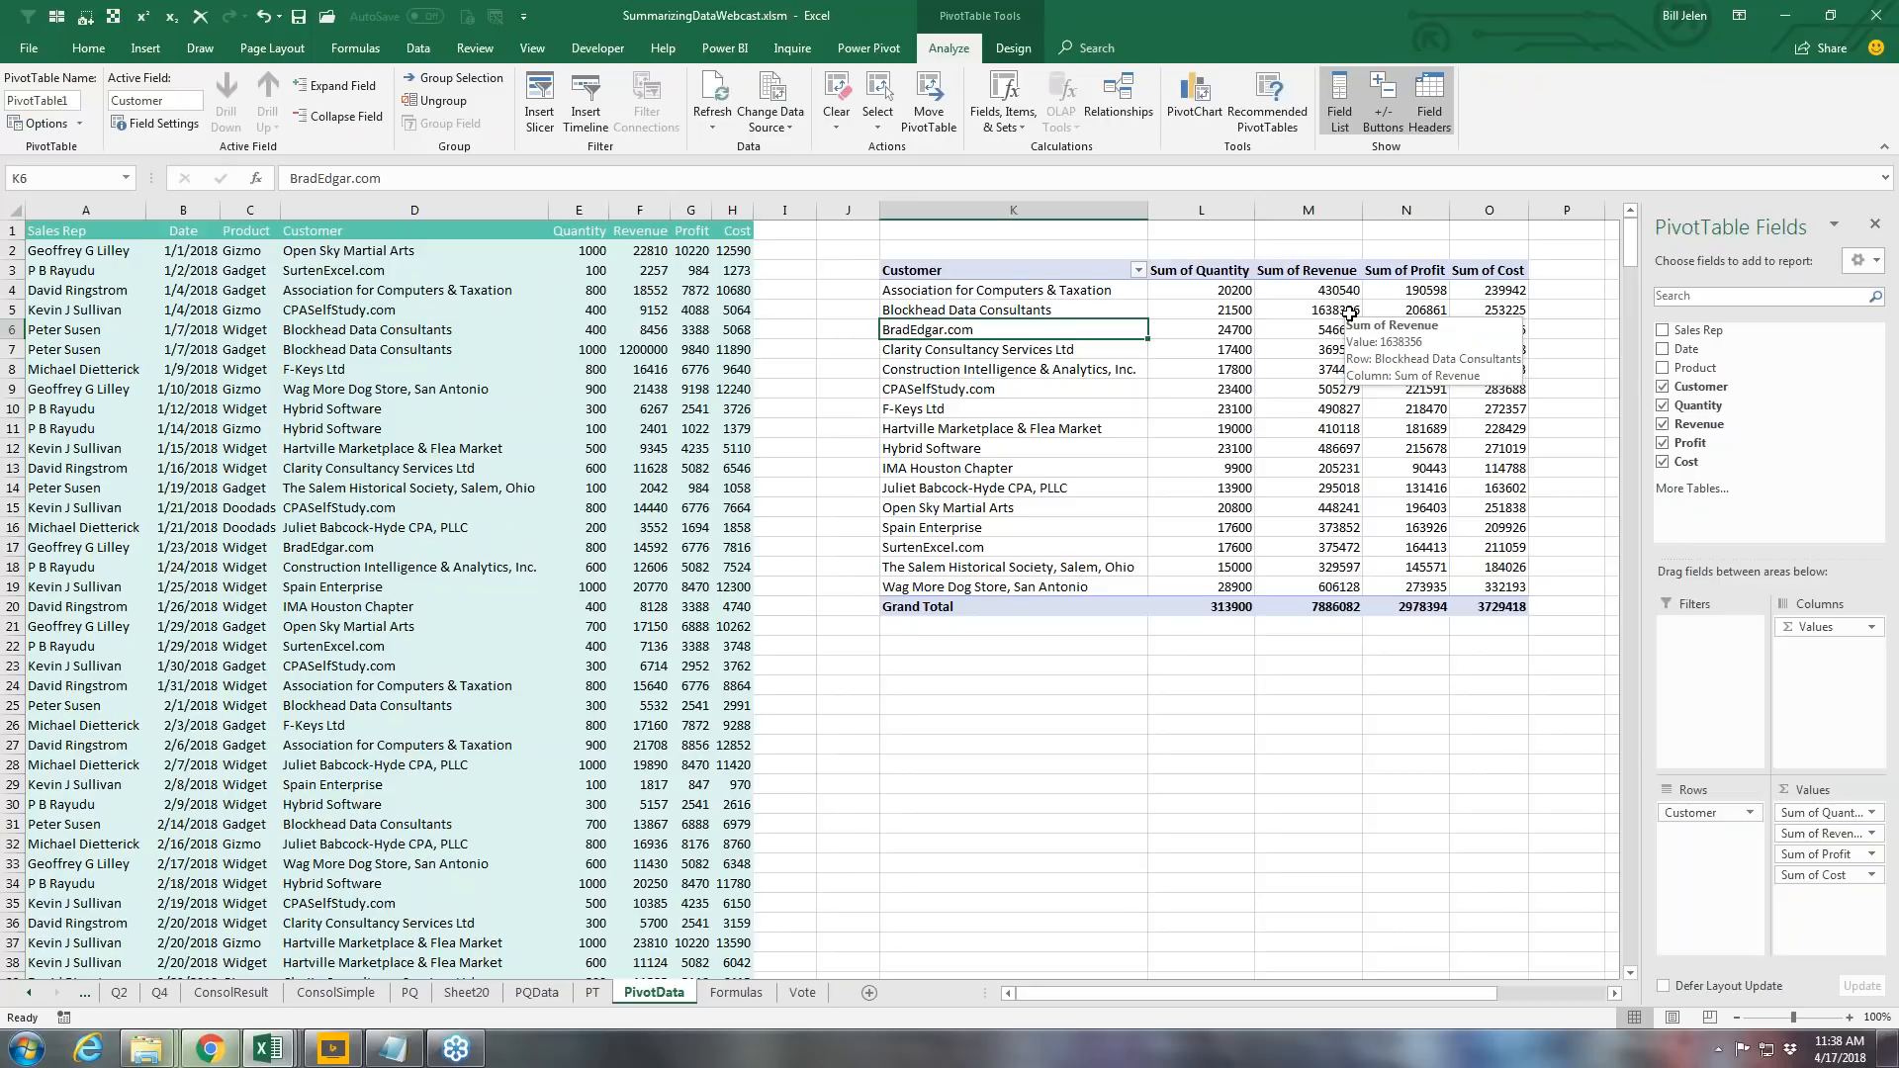
# Step: Replace the customer in cell D10 with MrExcel Publishing and refresh the PivotTable
pyautogui.click(345, 406)
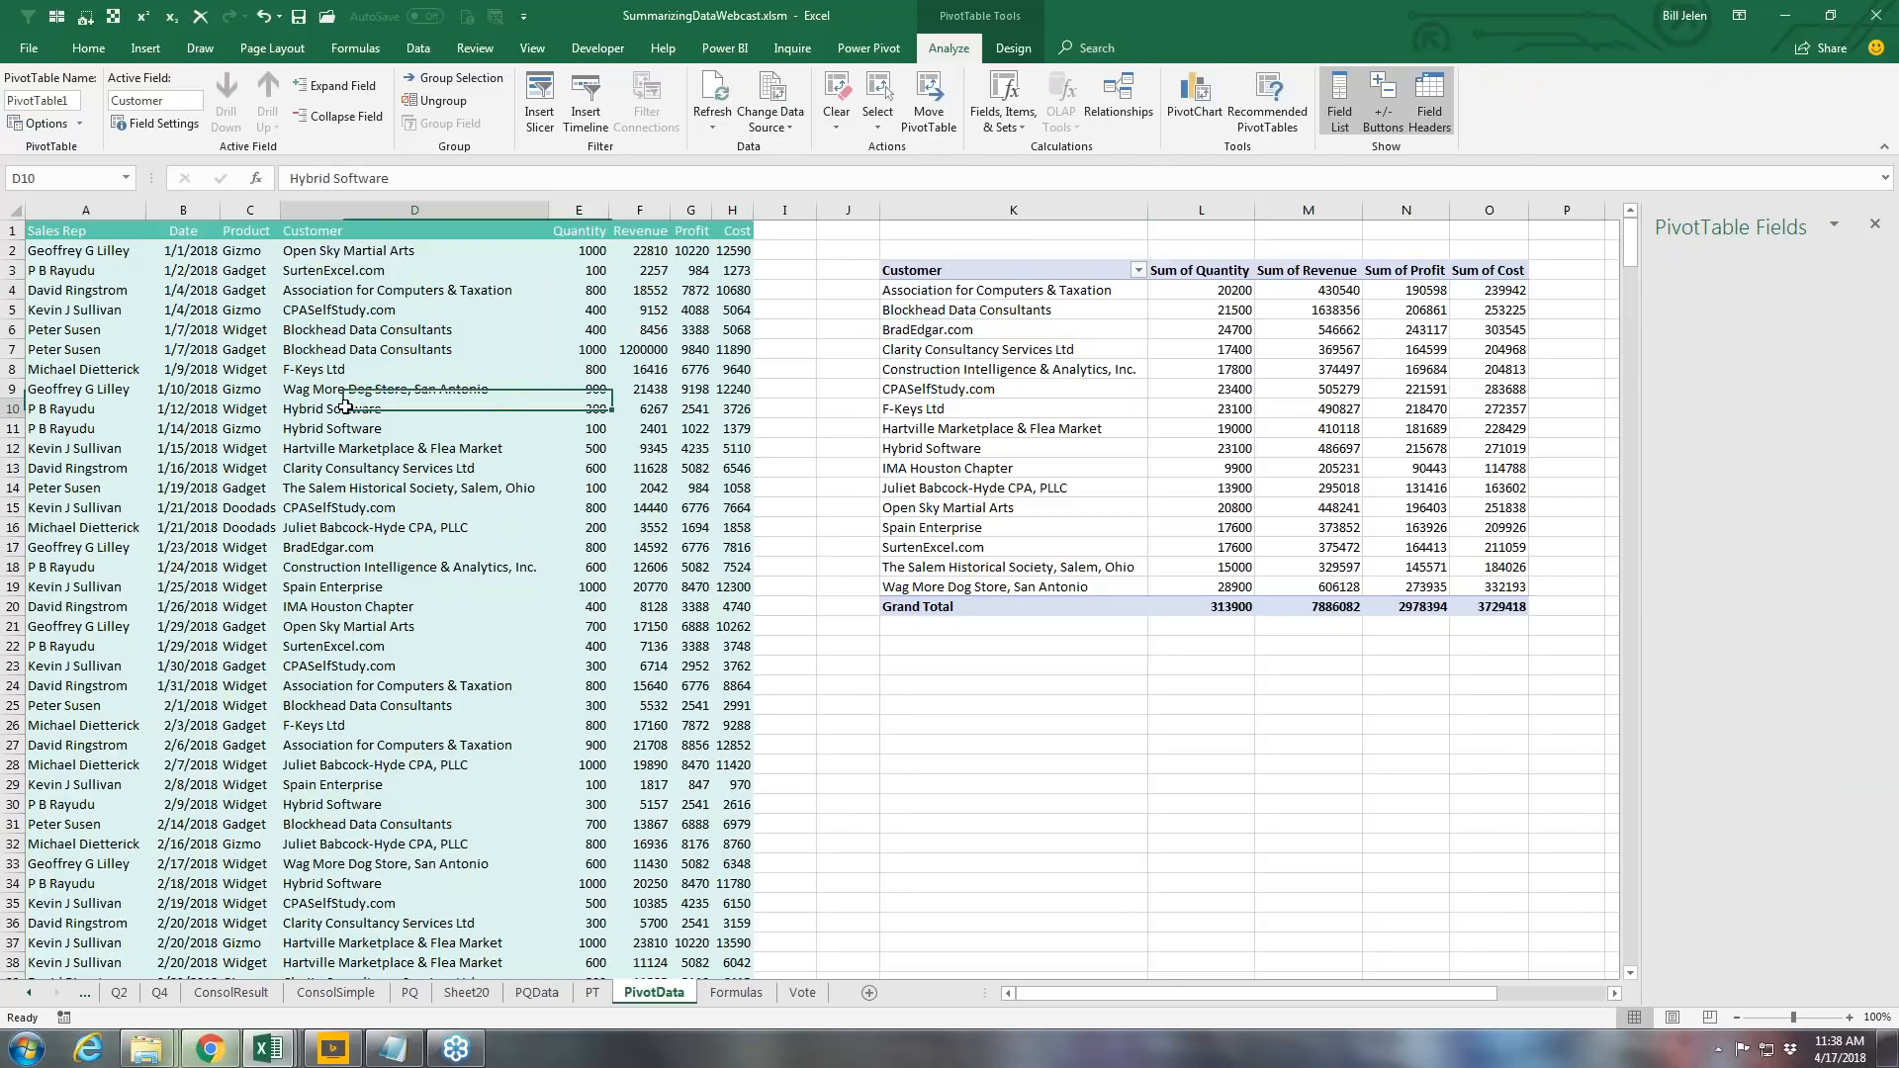
pyautogui.write('MrEx')
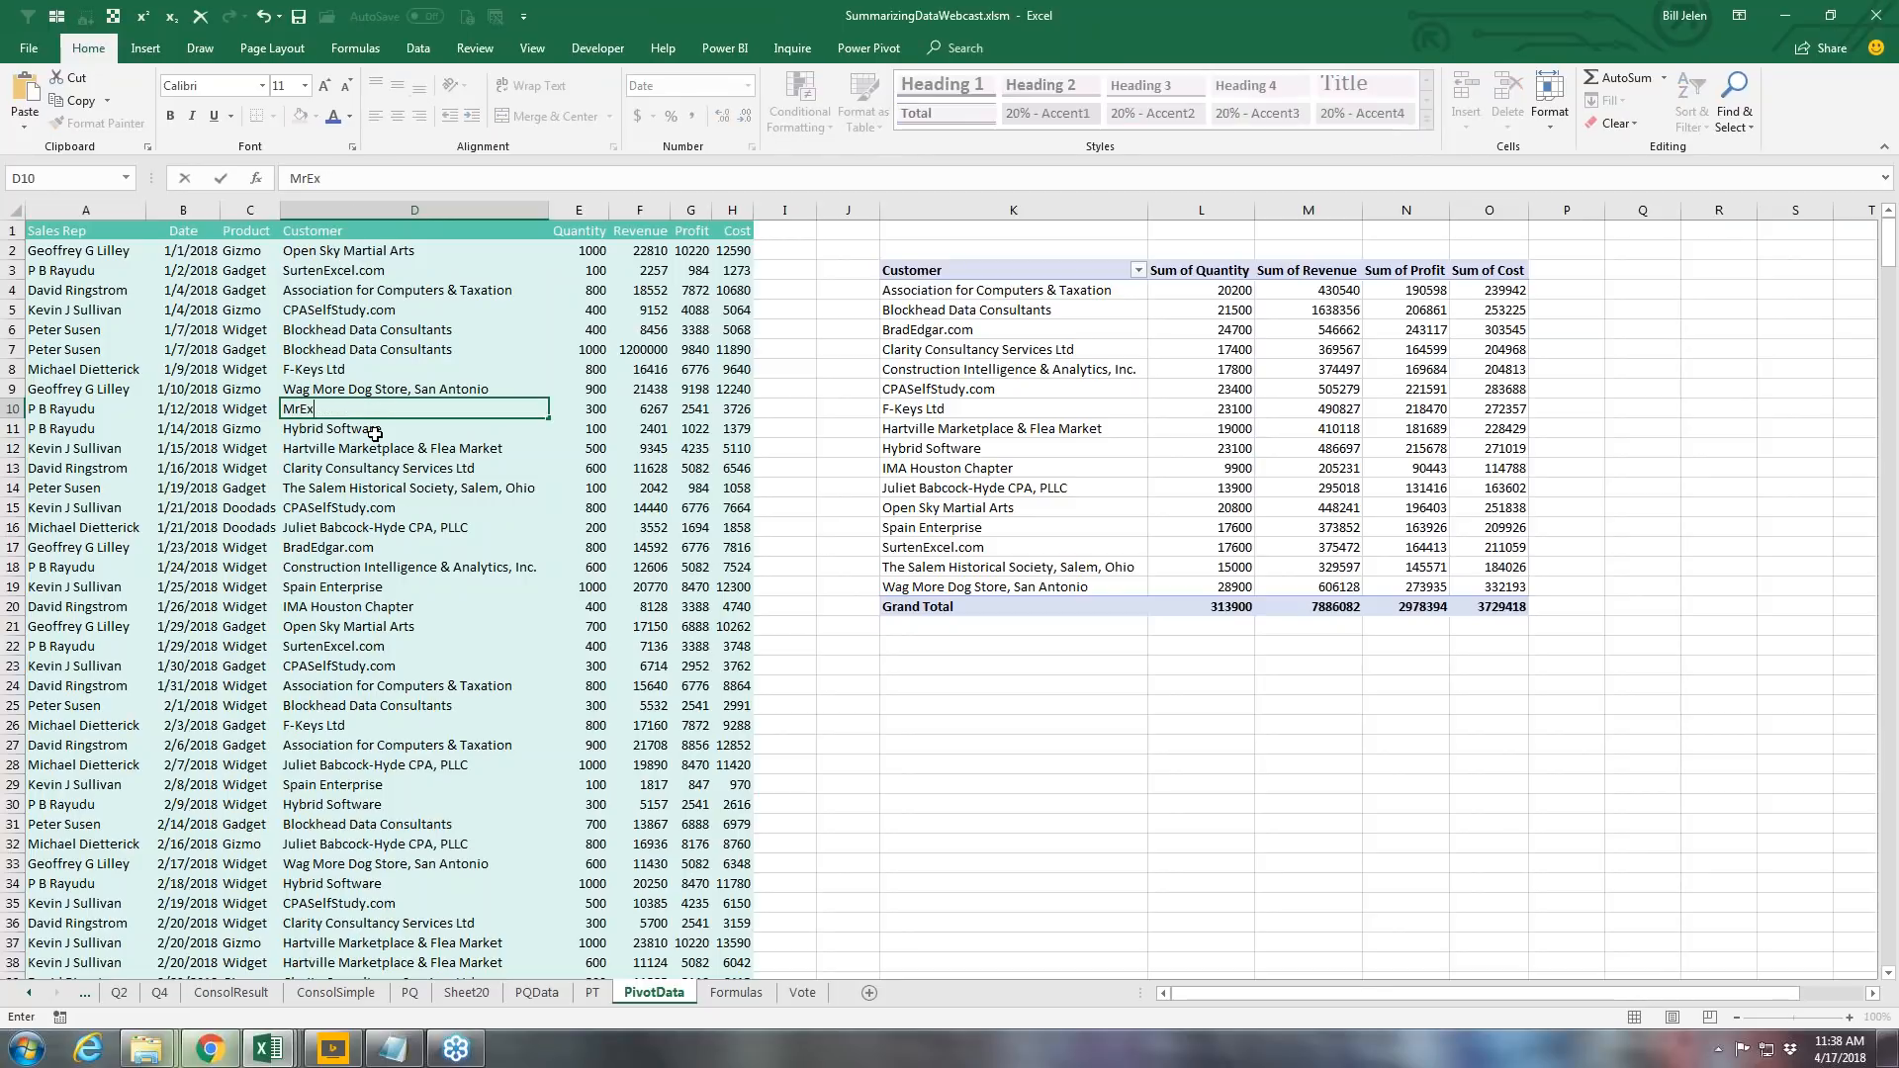
pyautogui.write('cel Publishing')
pyautogui.press('Return')
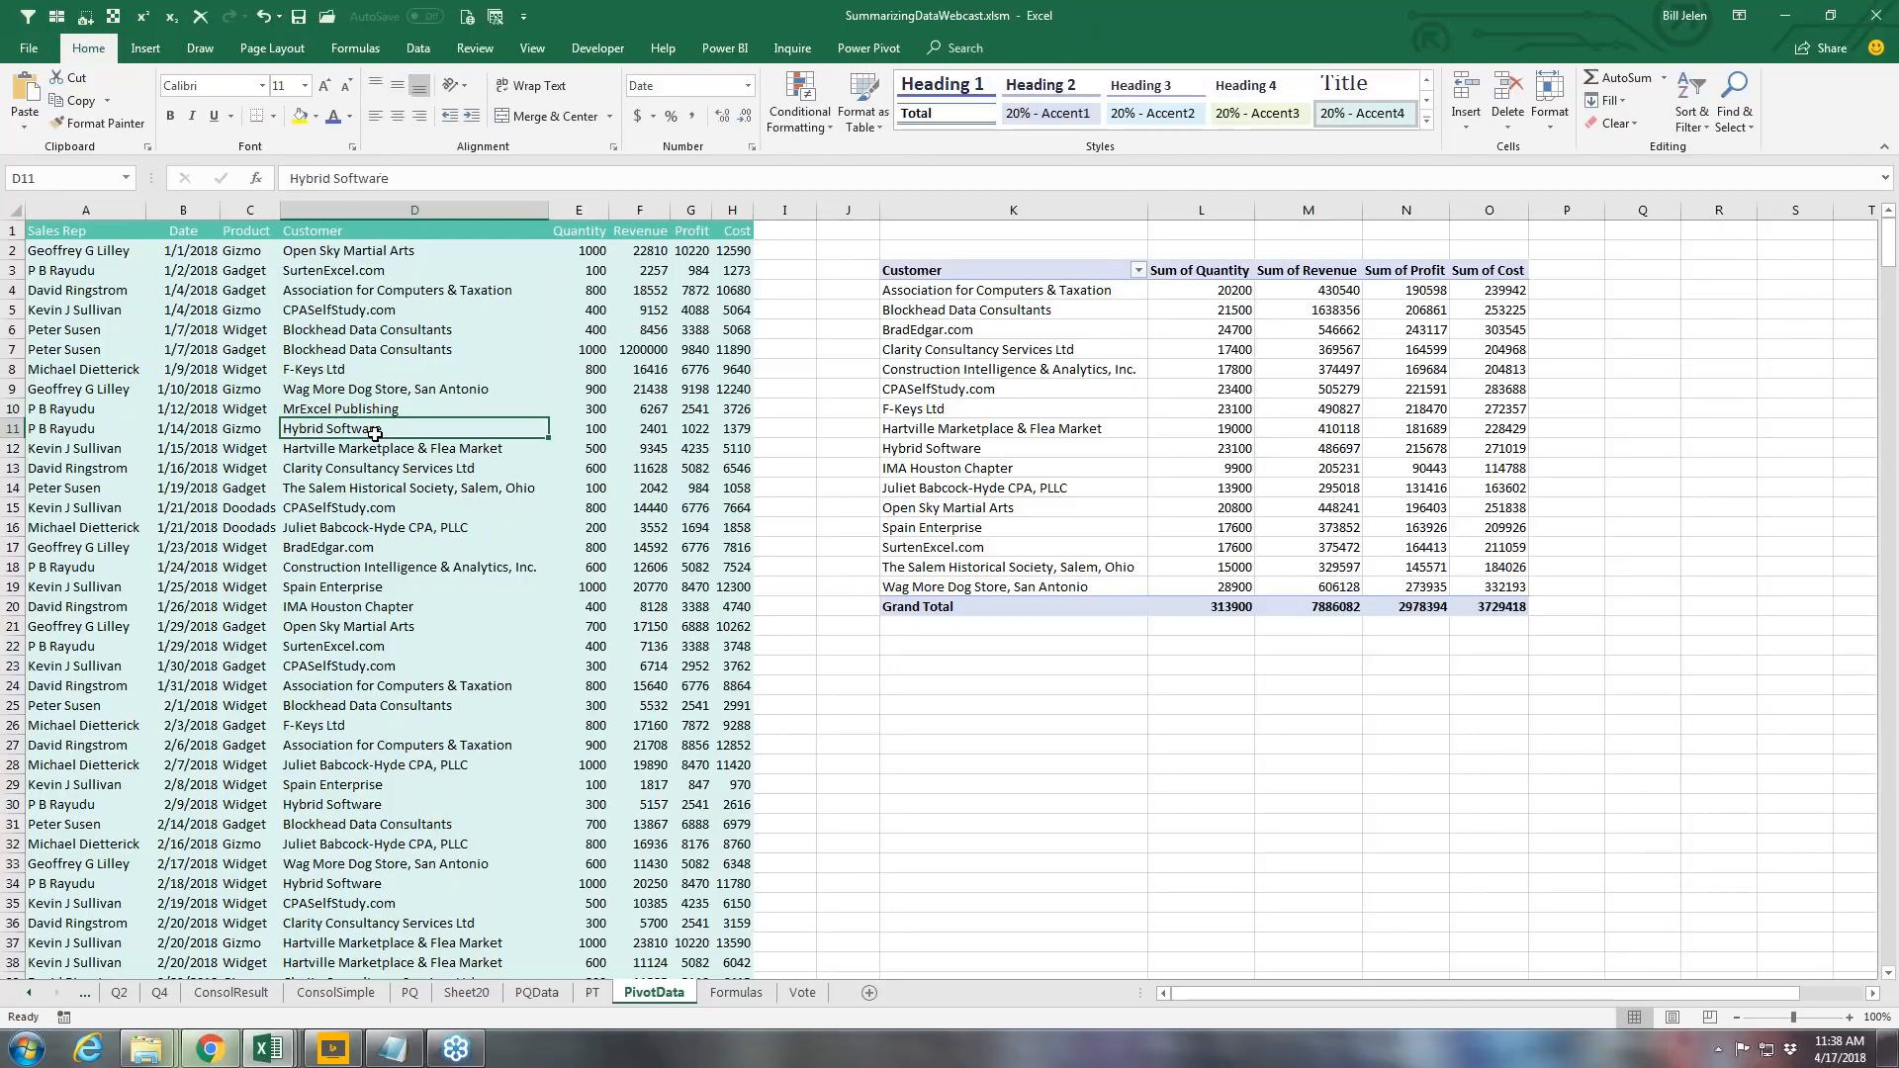
pyautogui.click(936, 351)
pyautogui.click(948, 48)
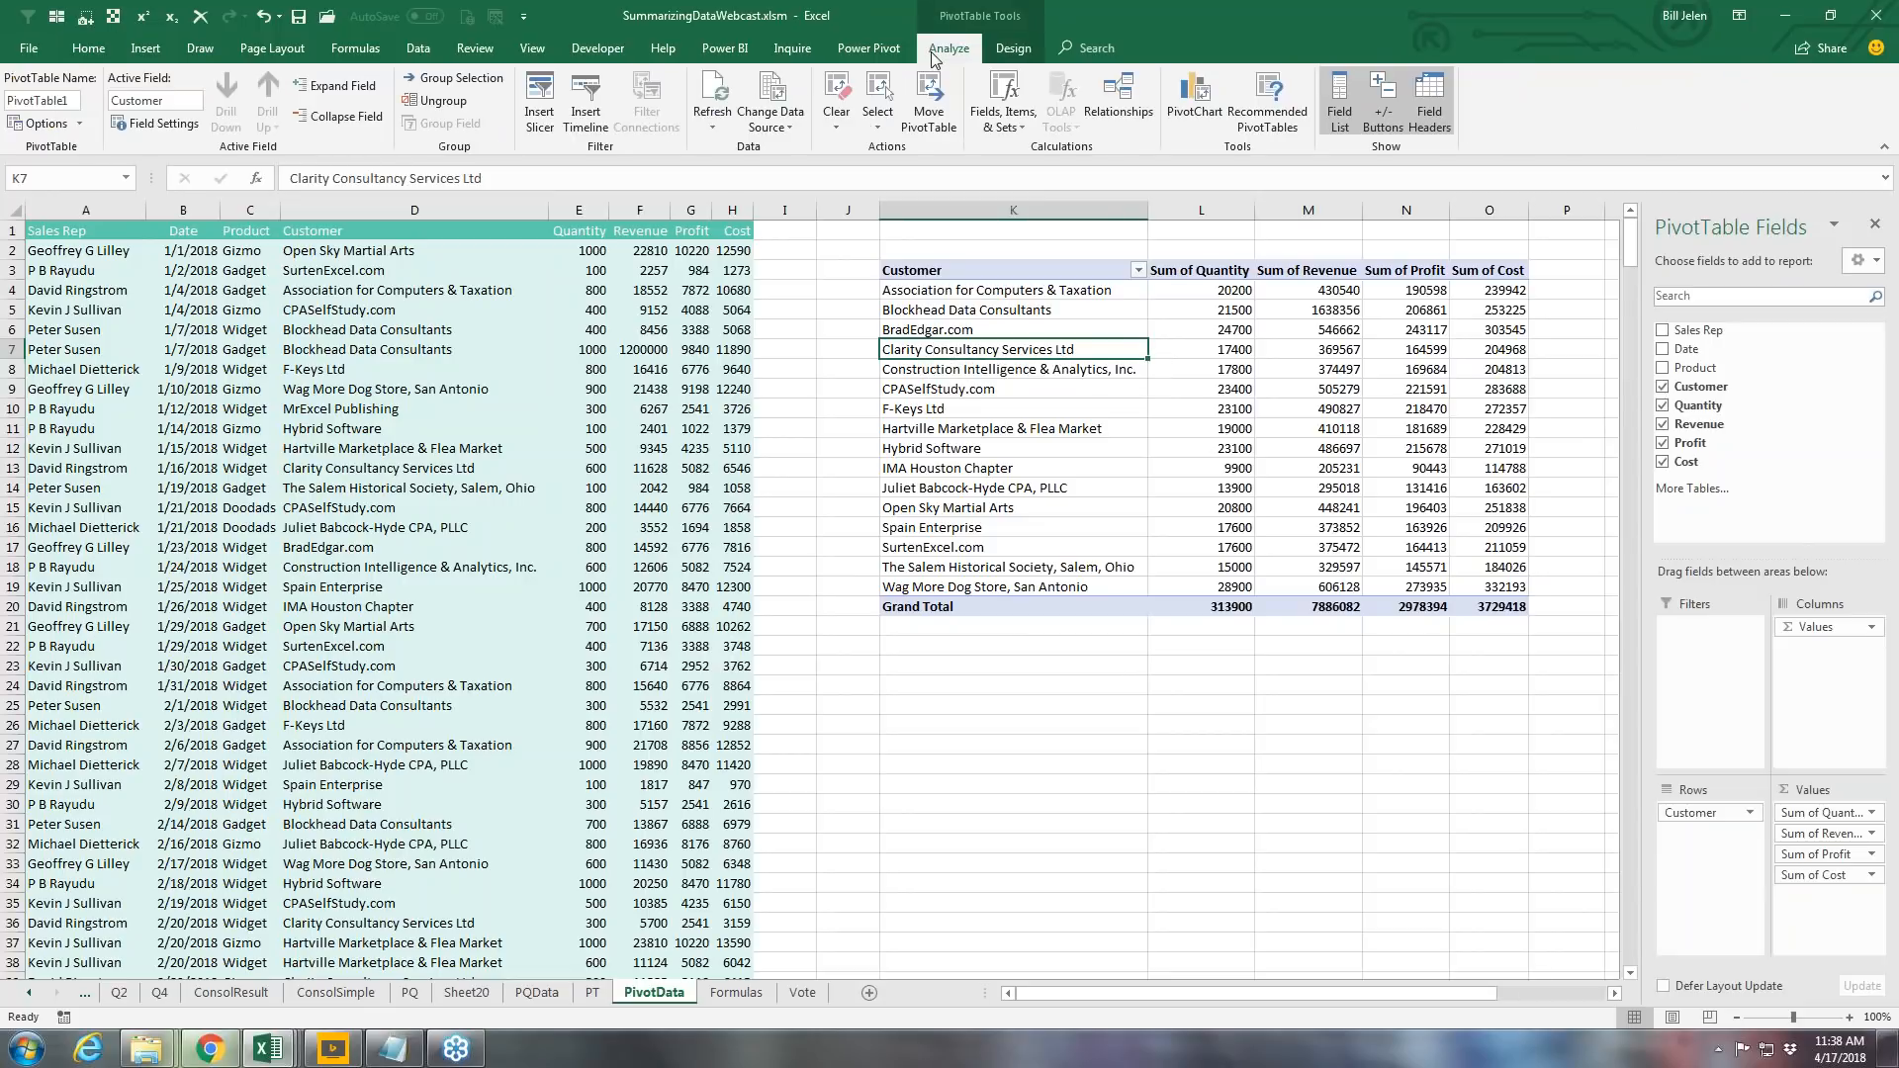
pyautogui.click(716, 105)
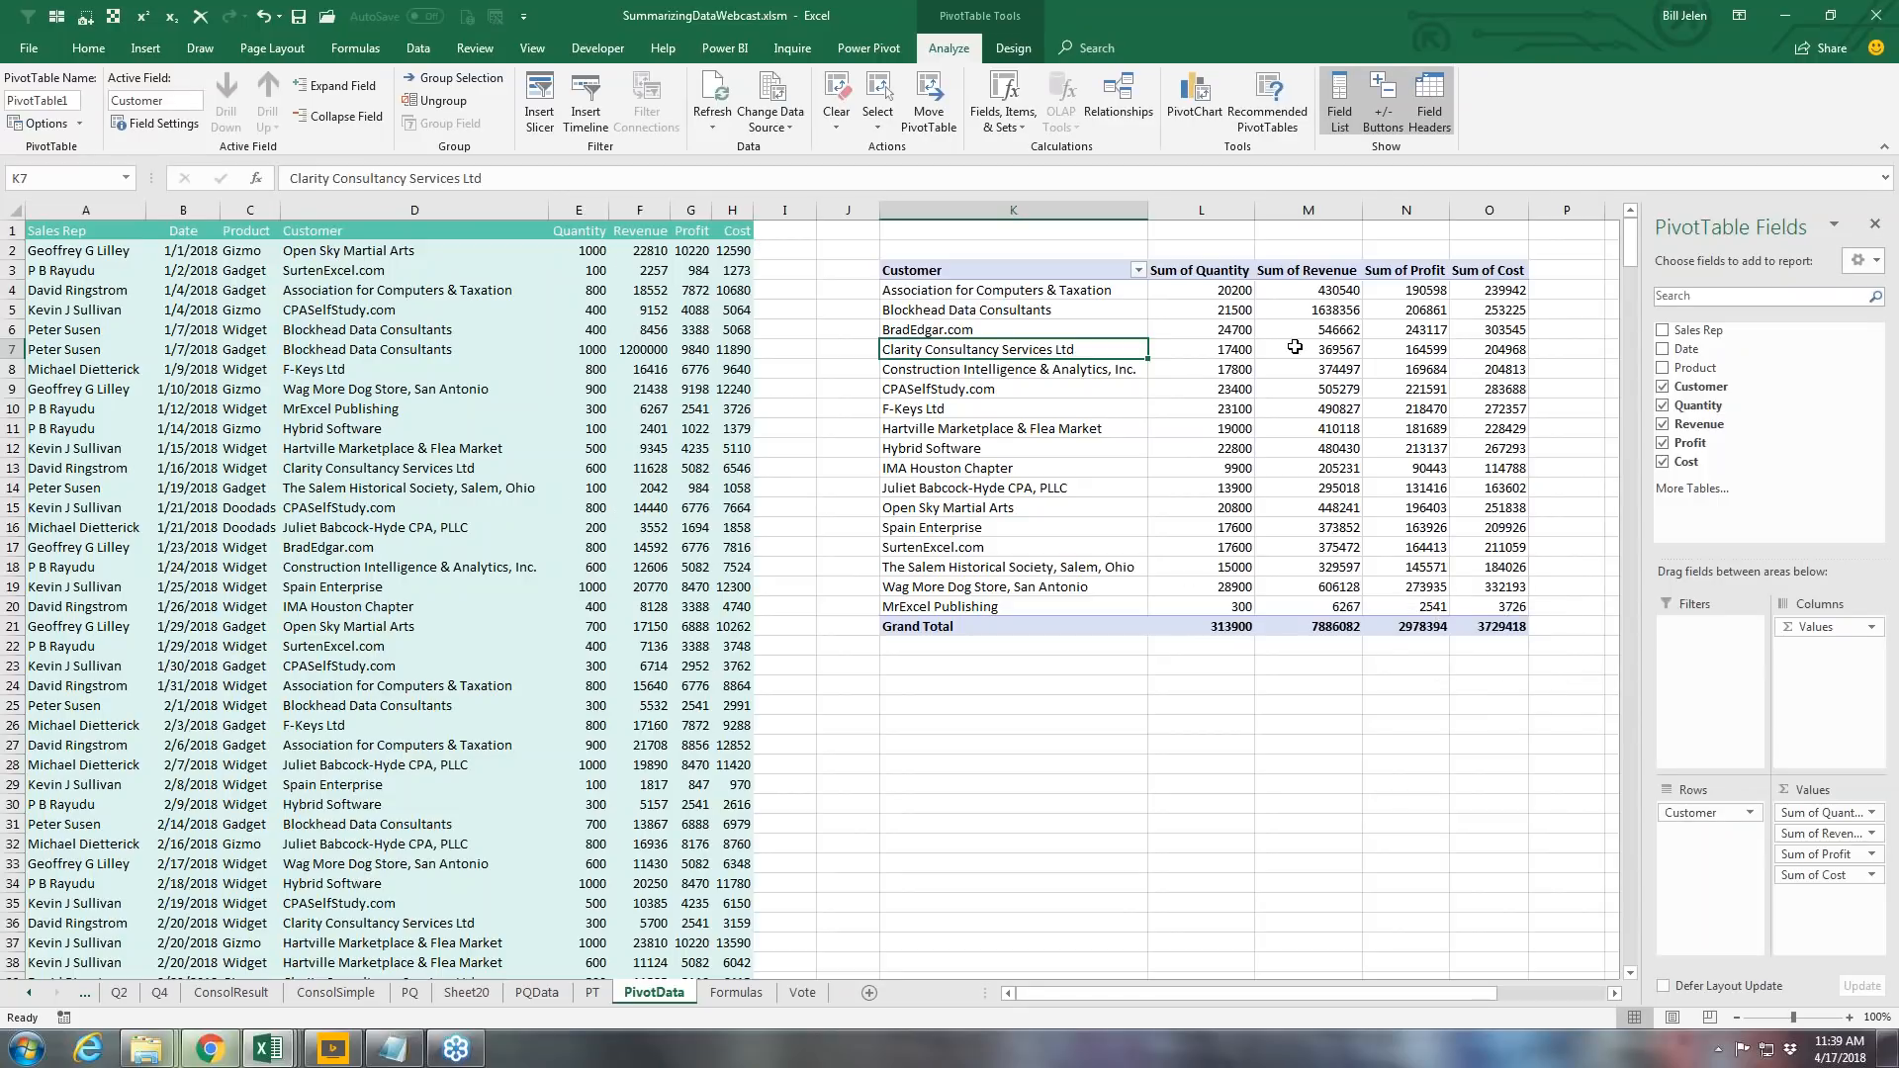
# Step: Format the PivotTable values in L4:O21 as Number with a thousands separator and zero decimal places
pyautogui.moveTo(1225, 290); pyautogui.dragTo(1316, 429)
pyautogui.moveTo(1379, 520); pyautogui.dragTo(1479, 625)
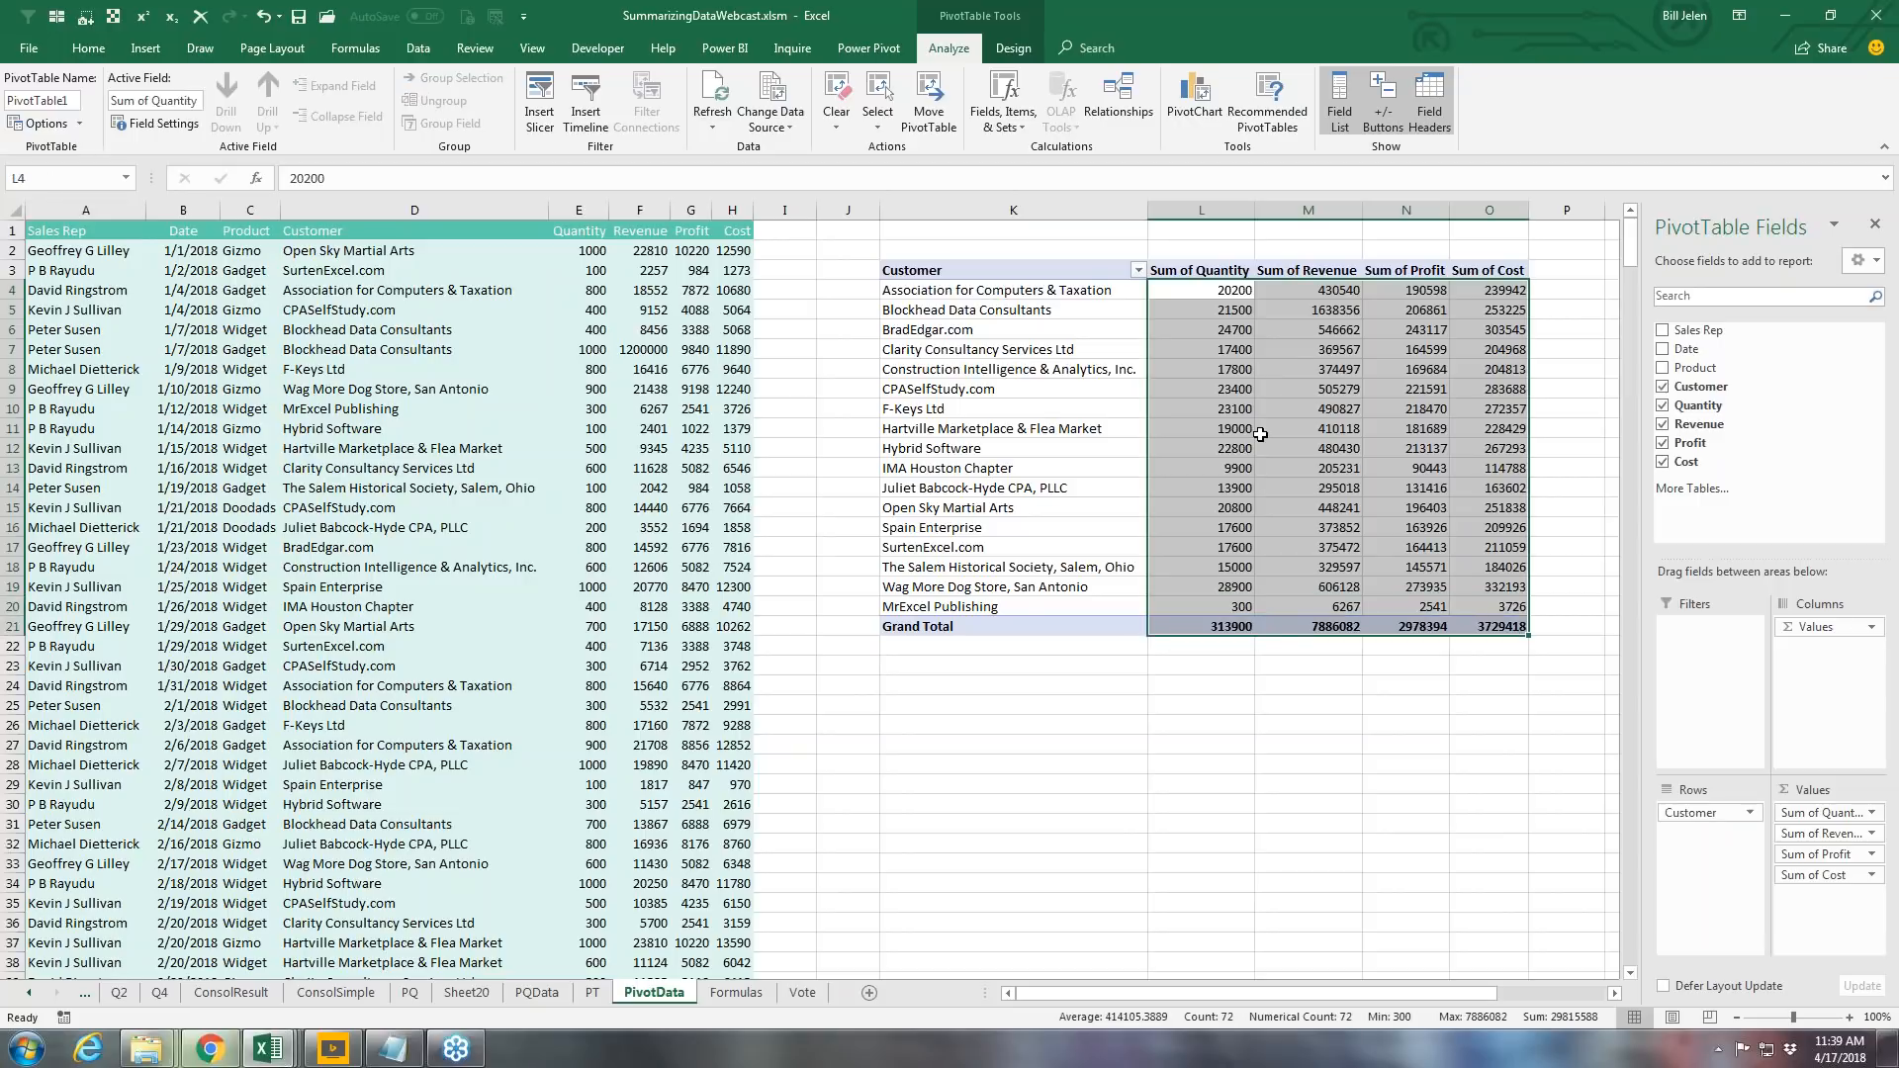
pyautogui.moveTo(1229, 292)
pyautogui.moveTo(1506, 607)
pyautogui.moveTo(1454, 500)
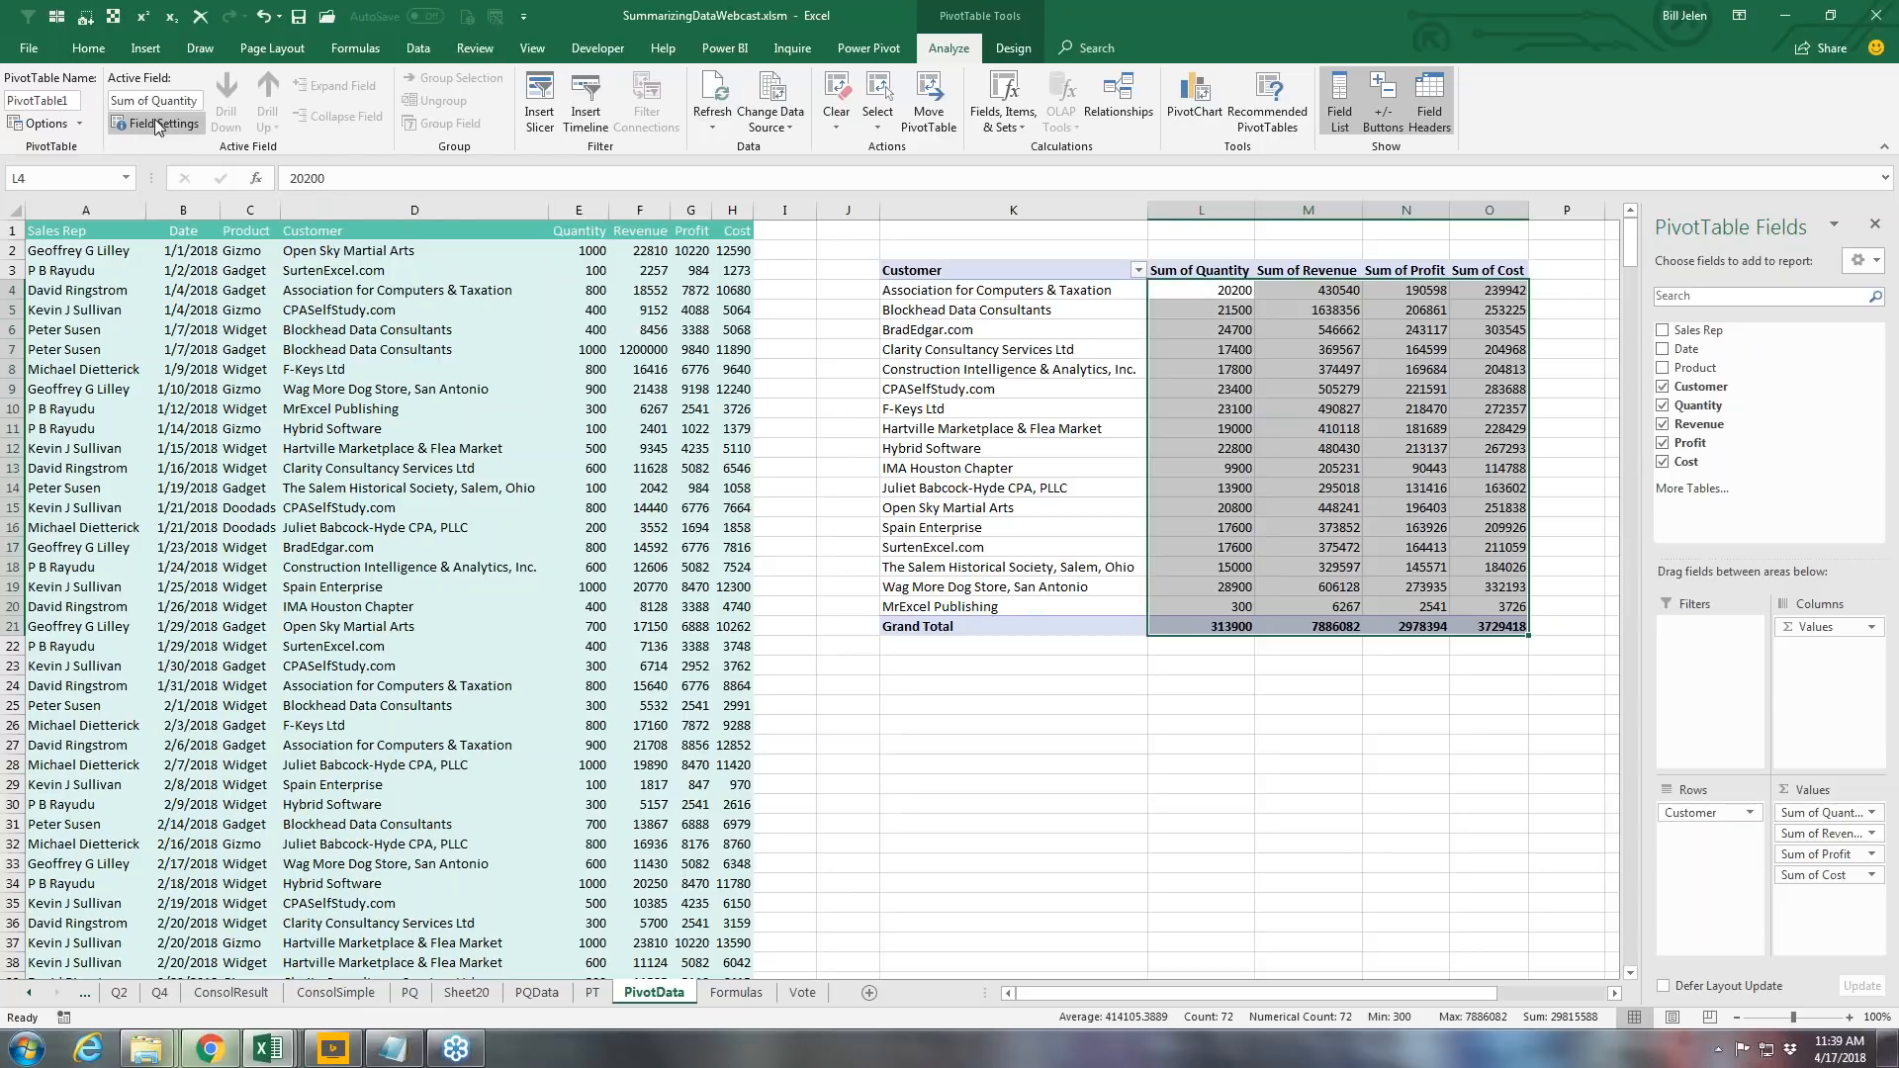
pyautogui.click(91, 50)
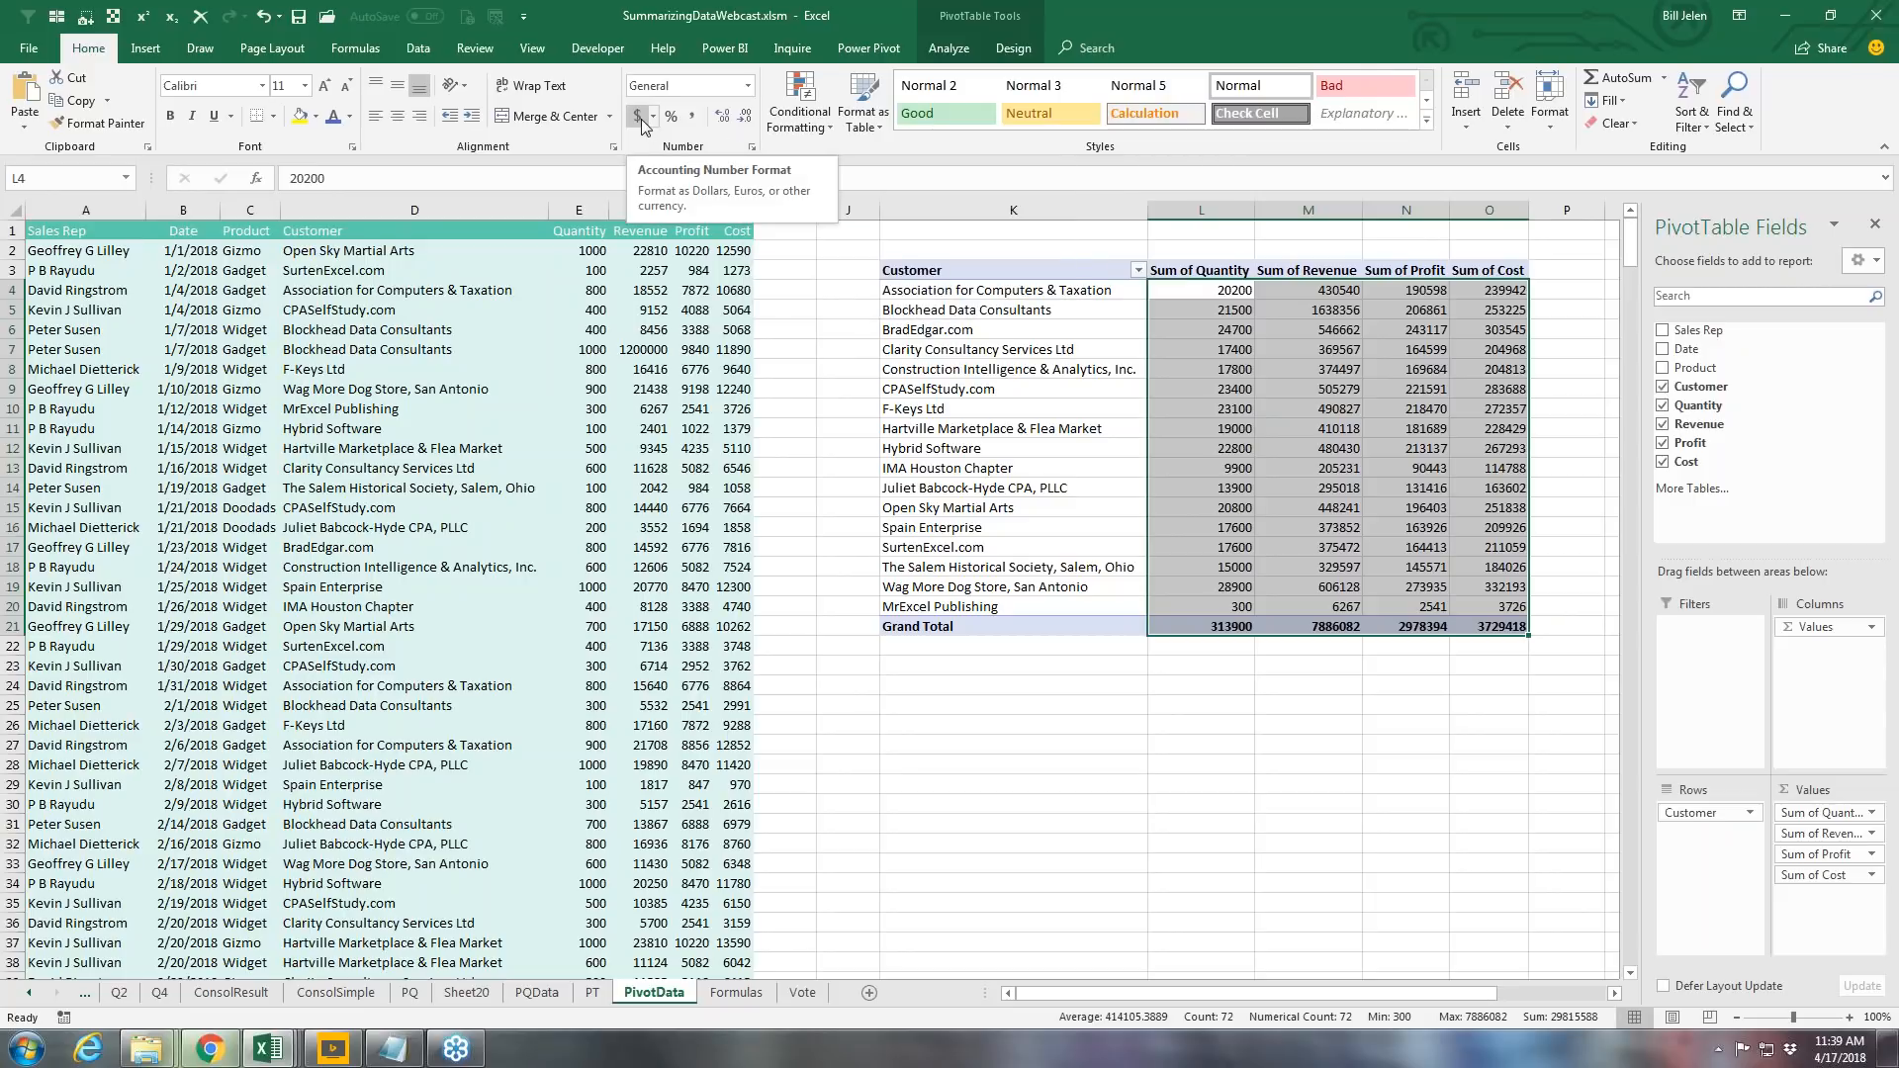
pyautogui.click(752, 148)
pyautogui.click(787, 449)
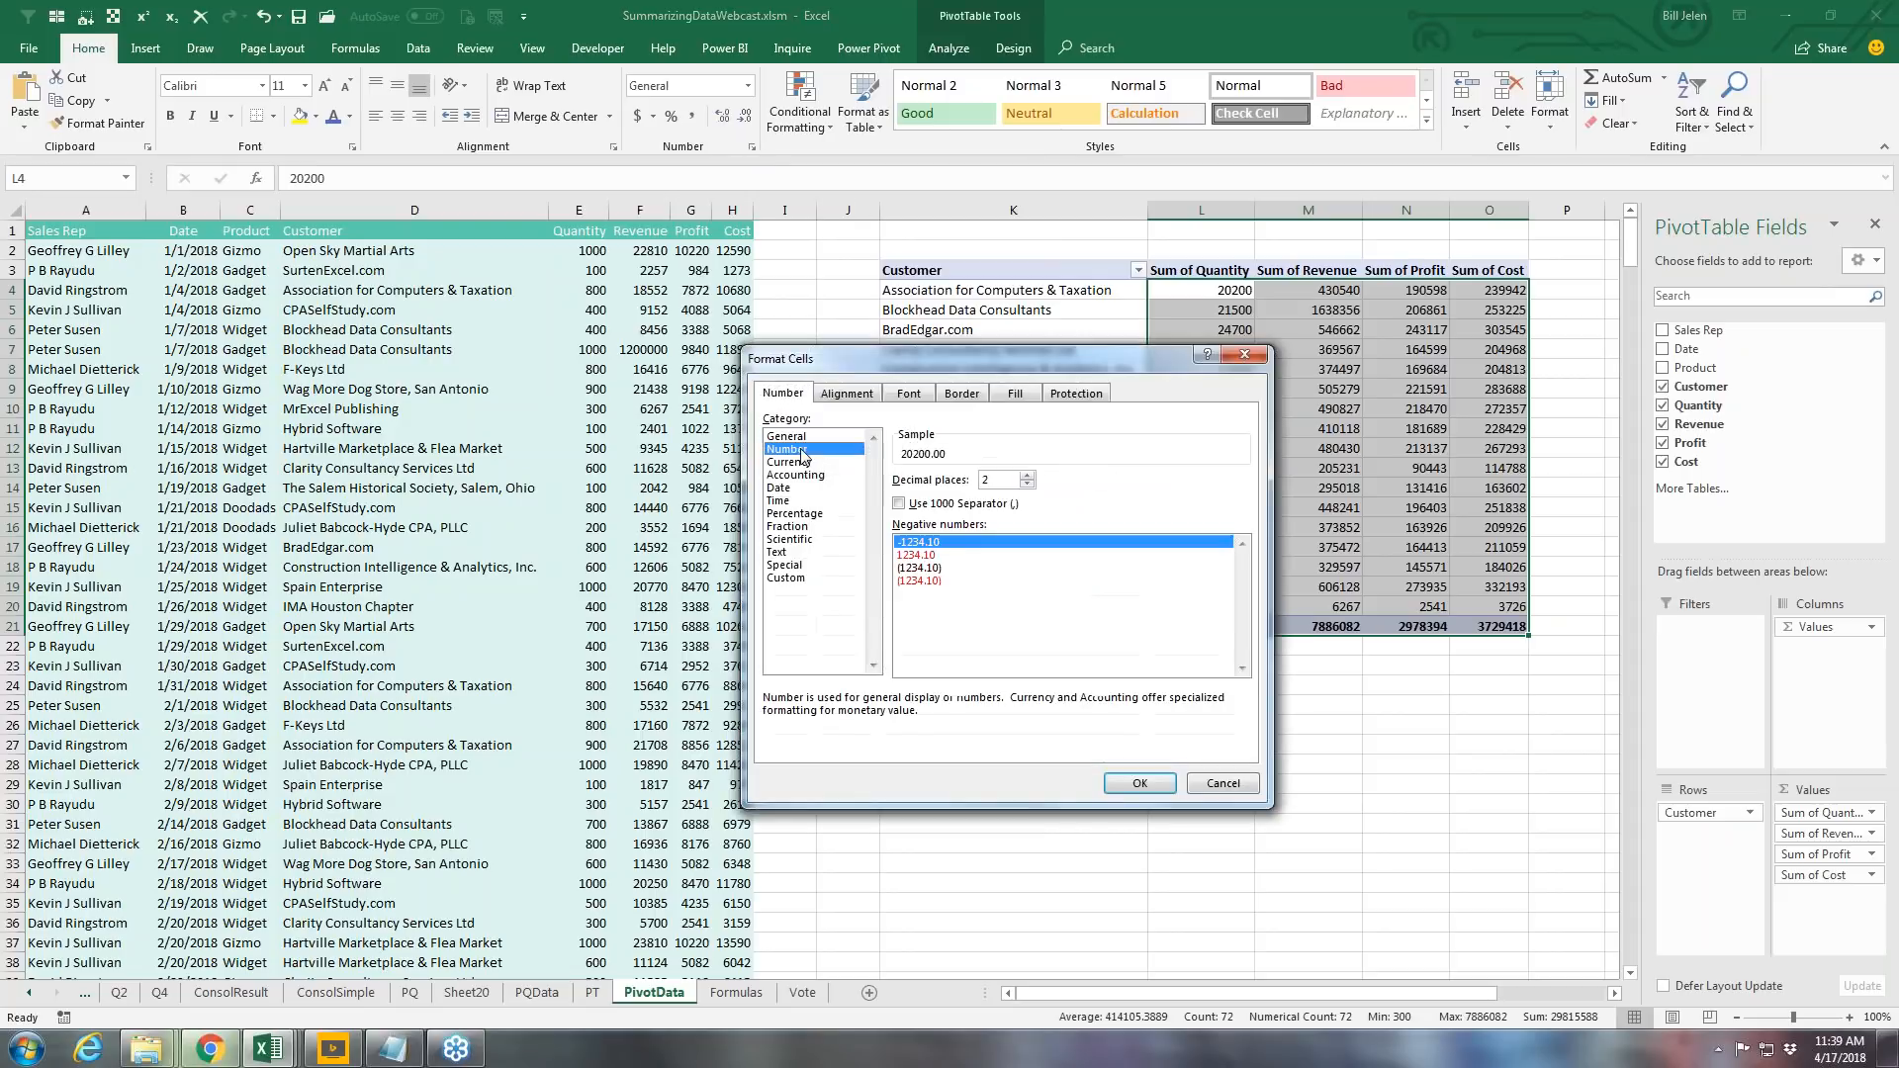
pyautogui.click(899, 504)
pyautogui.click(1027, 484)
pyautogui.click(1028, 485)
pyautogui.click(1137, 784)
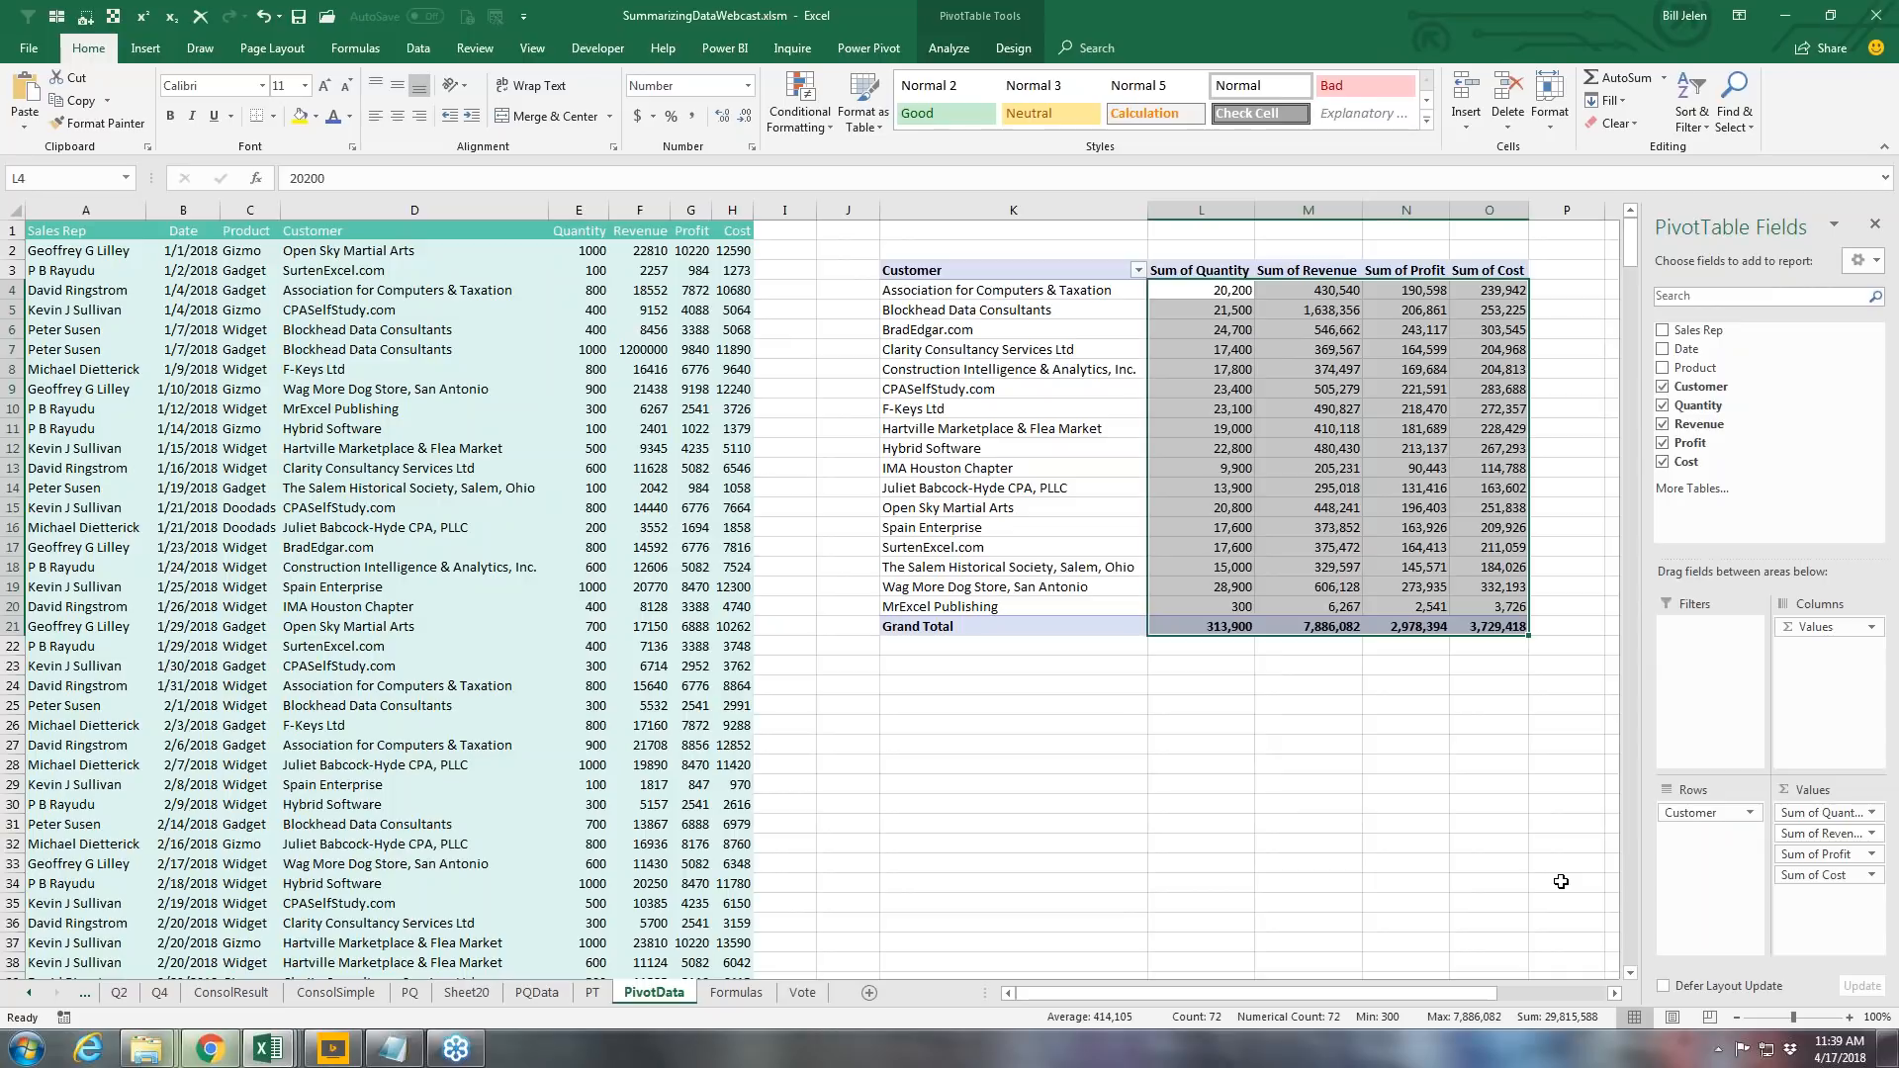
# Step: Replace Customer with Sales Rep in the PivotTable rows, and add Customer back as the inner row field below it
pyautogui.moveTo(1710, 811); pyautogui.dragTo(1802, 458)
pyautogui.moveTo(1808, 447); pyautogui.dragTo(1808, 447)
pyautogui.click(1662, 330)
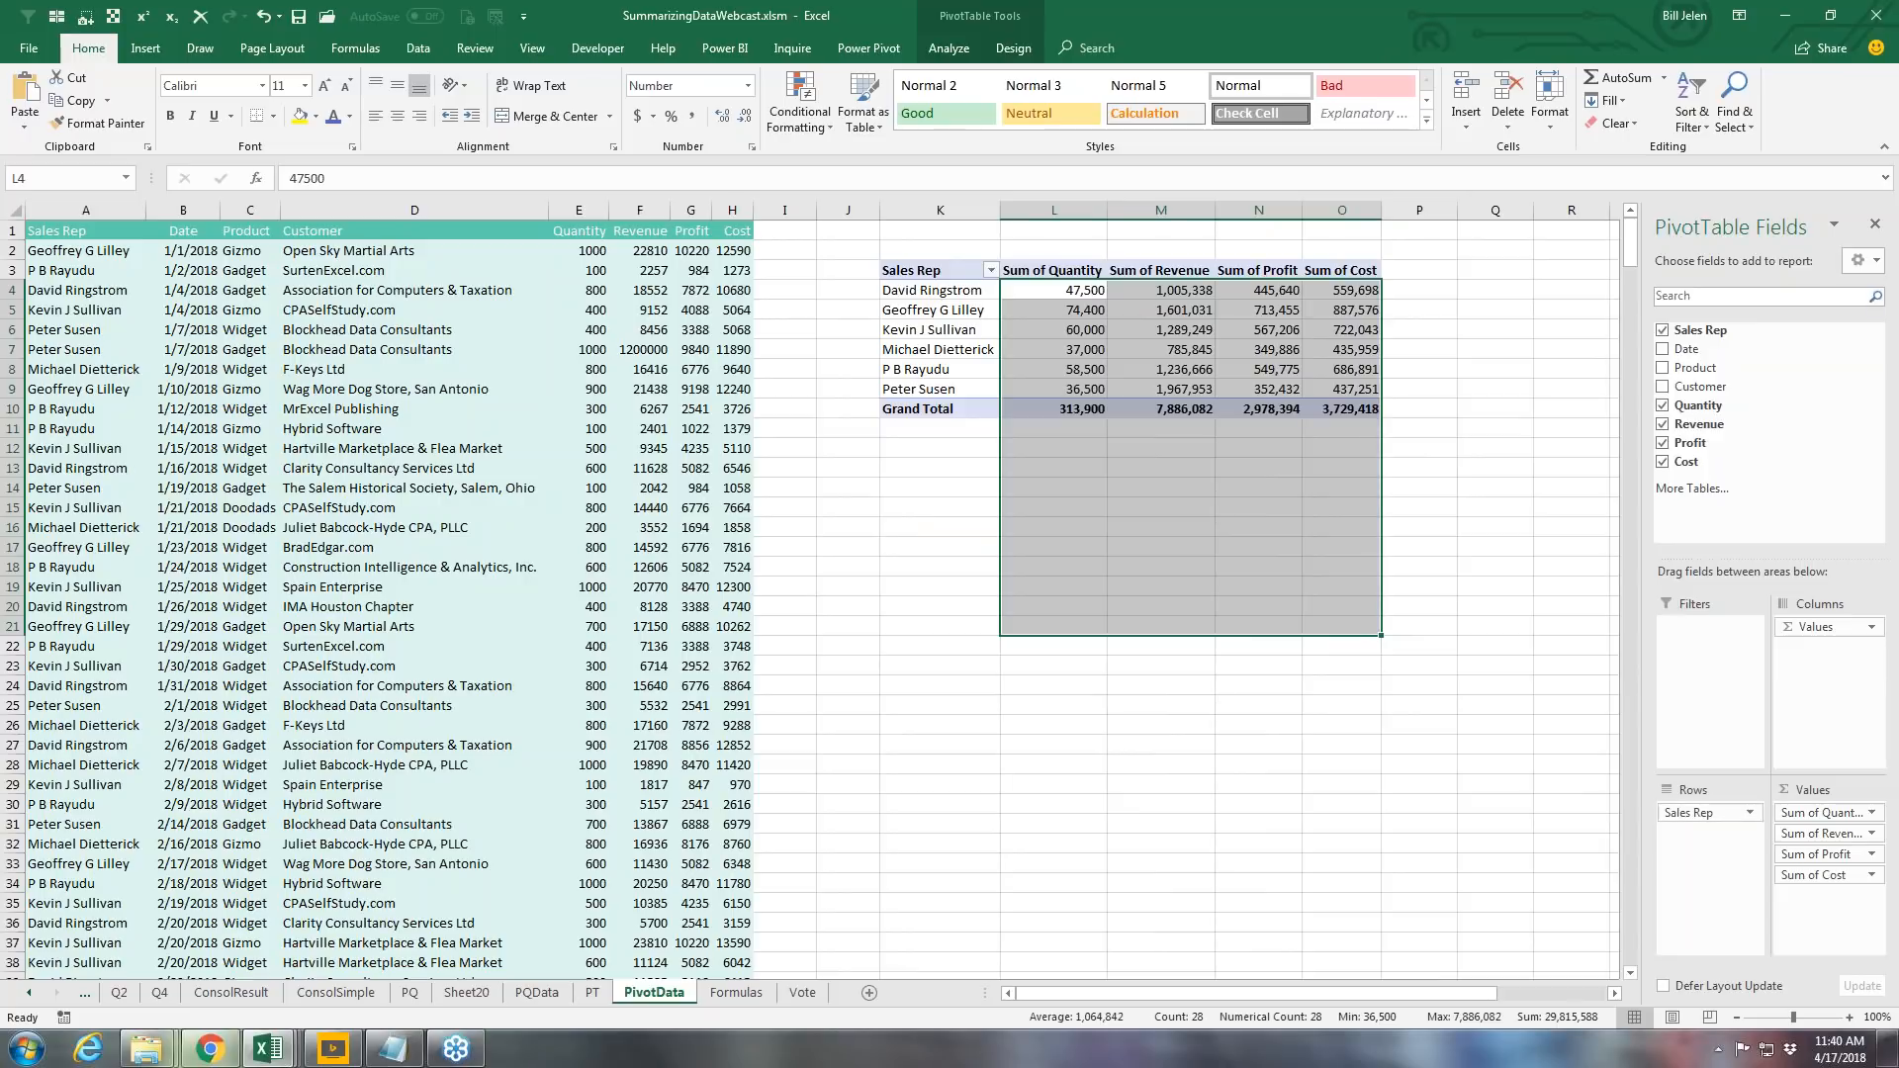
pyautogui.moveTo(1696, 386); pyautogui.dragTo(1733, 841)
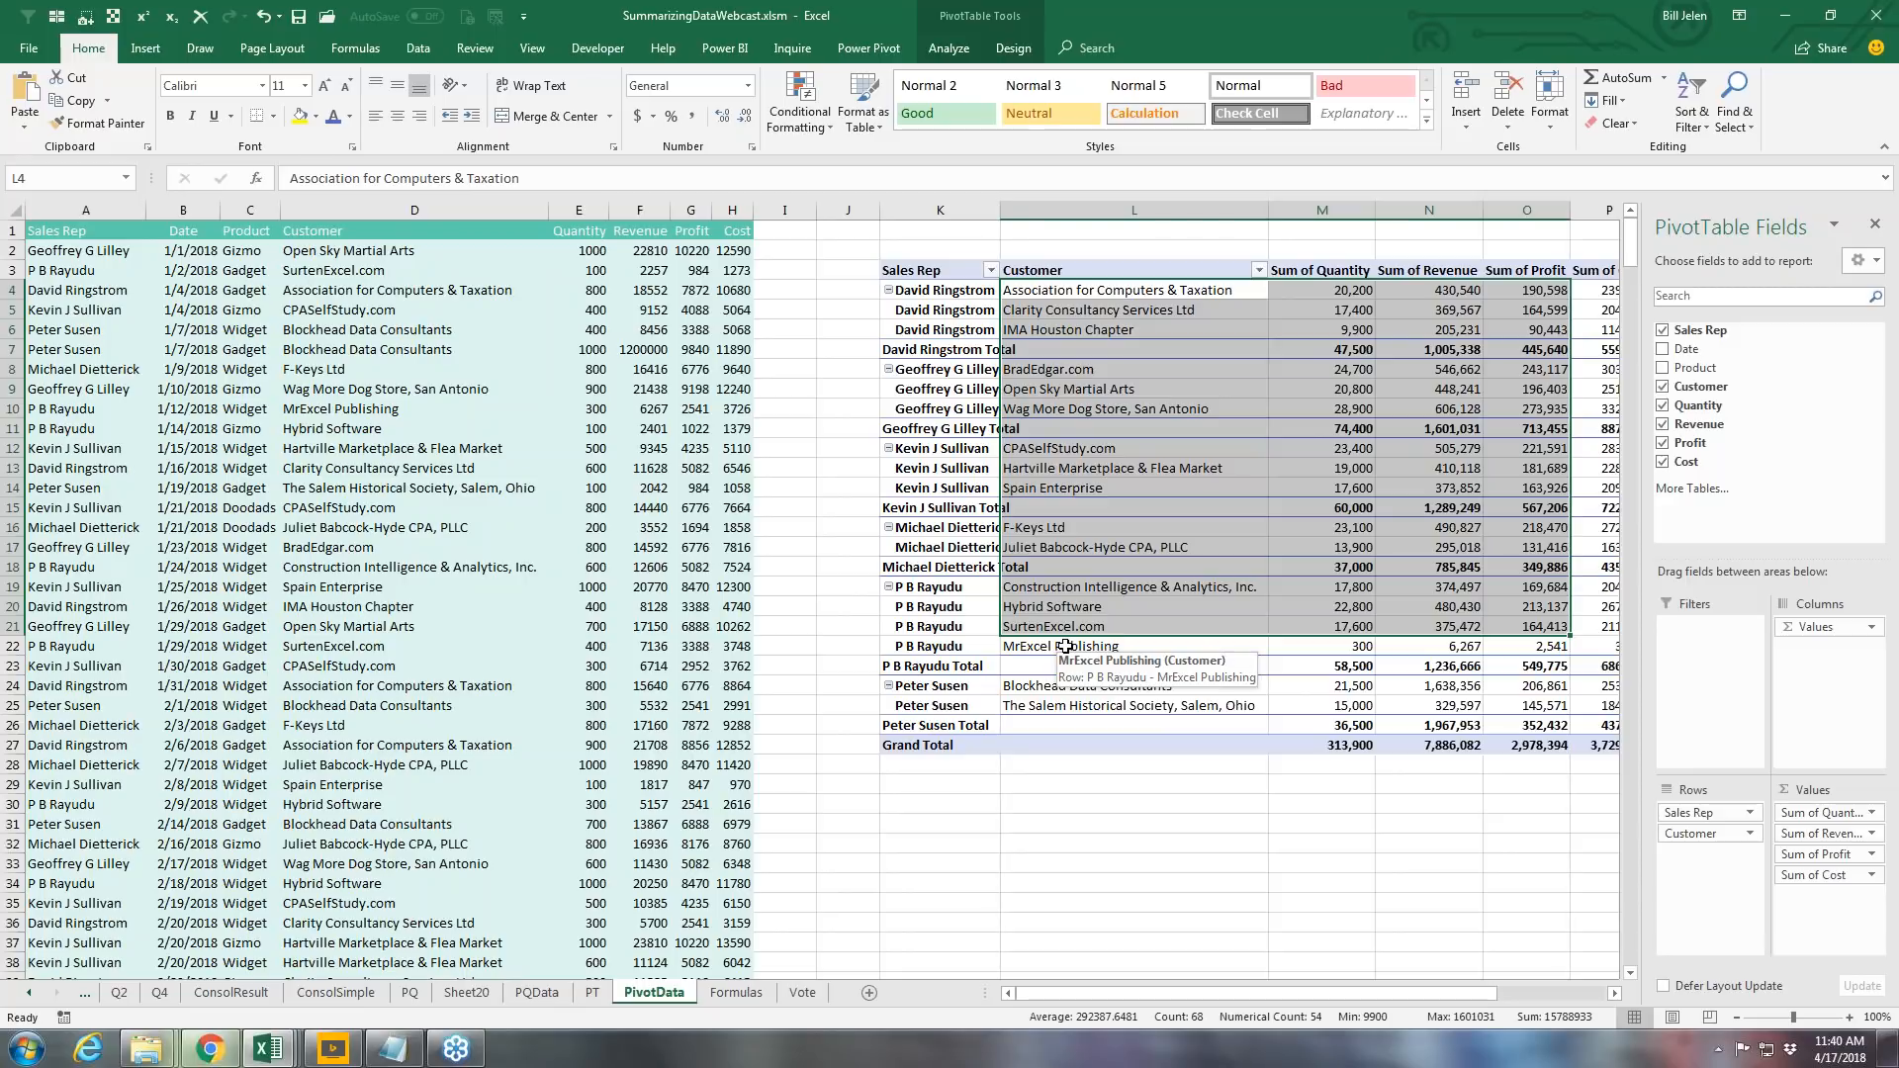
# Step: Open the Vote sheet, and switch to Chrome to bring up the Microsoft Forms poll on favorite summarizing methods
pyautogui.click(804, 997)
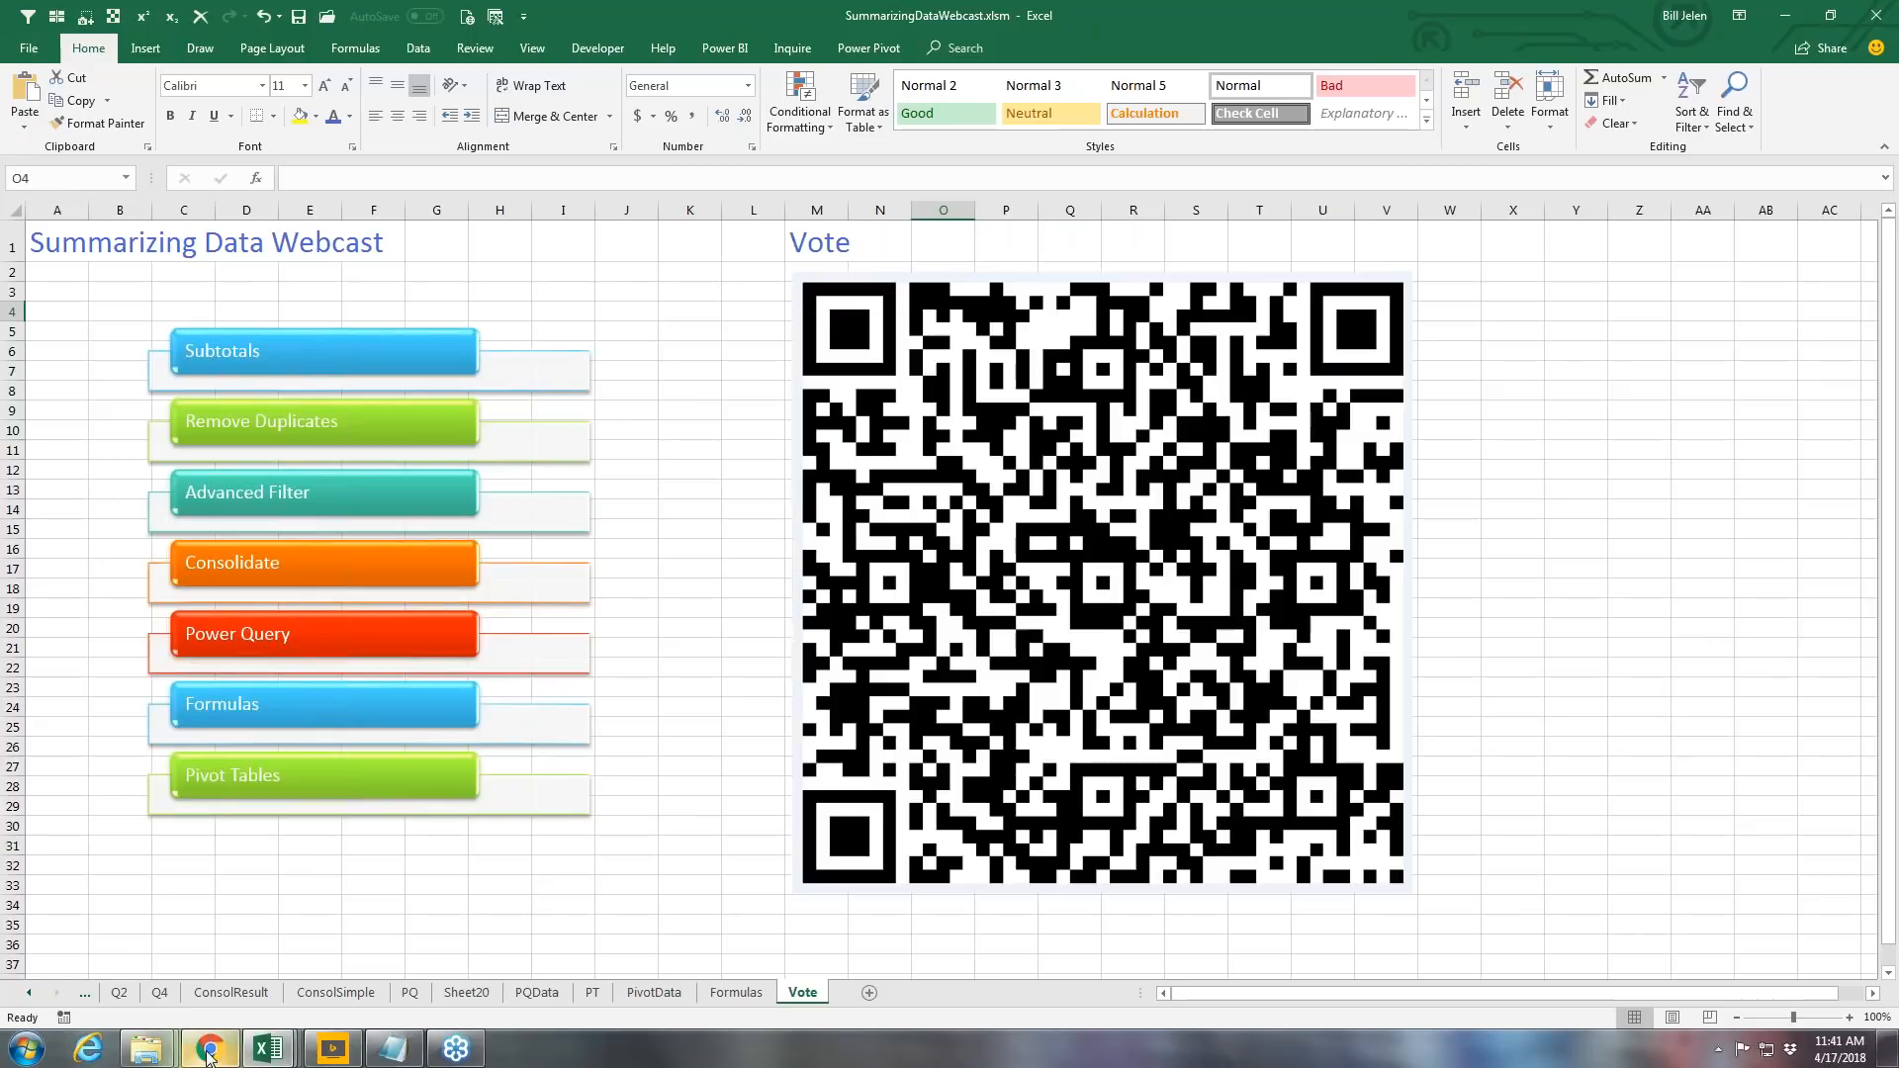
pyautogui.moveTo(211, 1058)
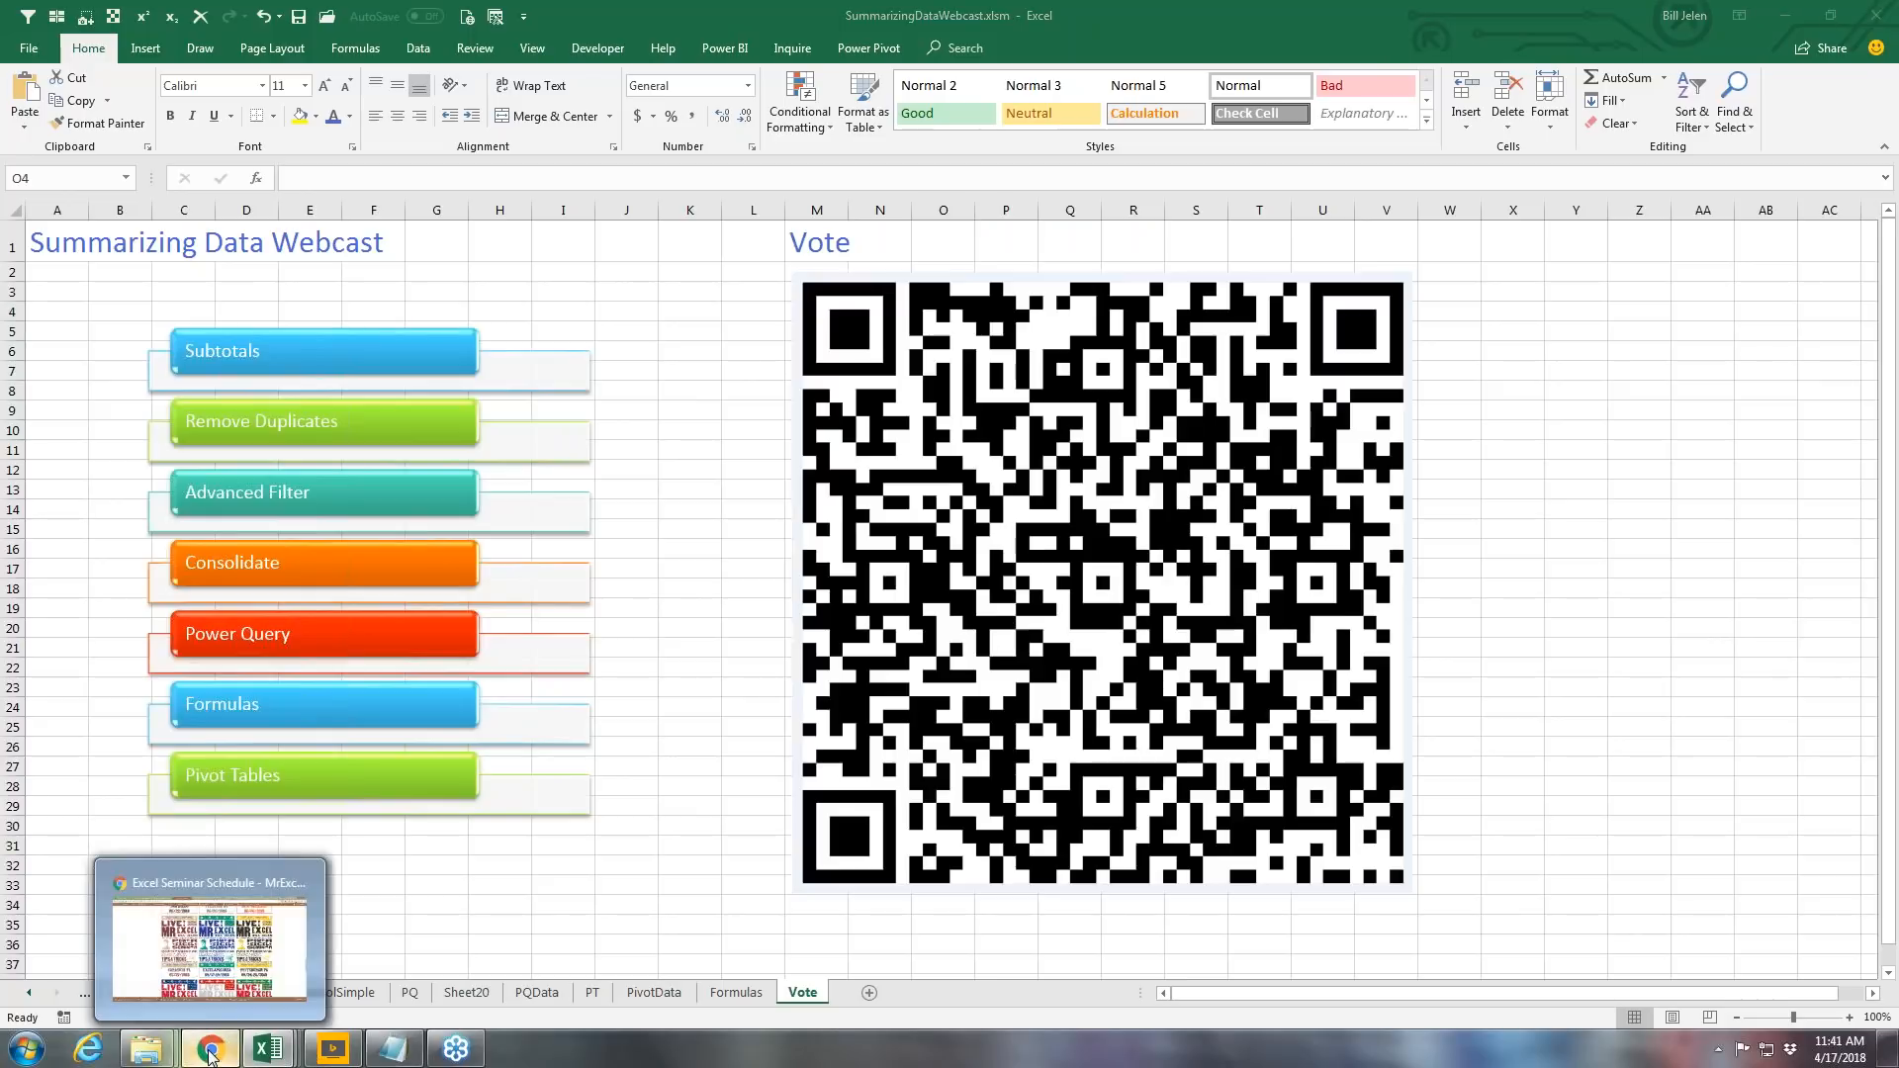
pyautogui.click(210, 1055)
pyautogui.click(89, 15)
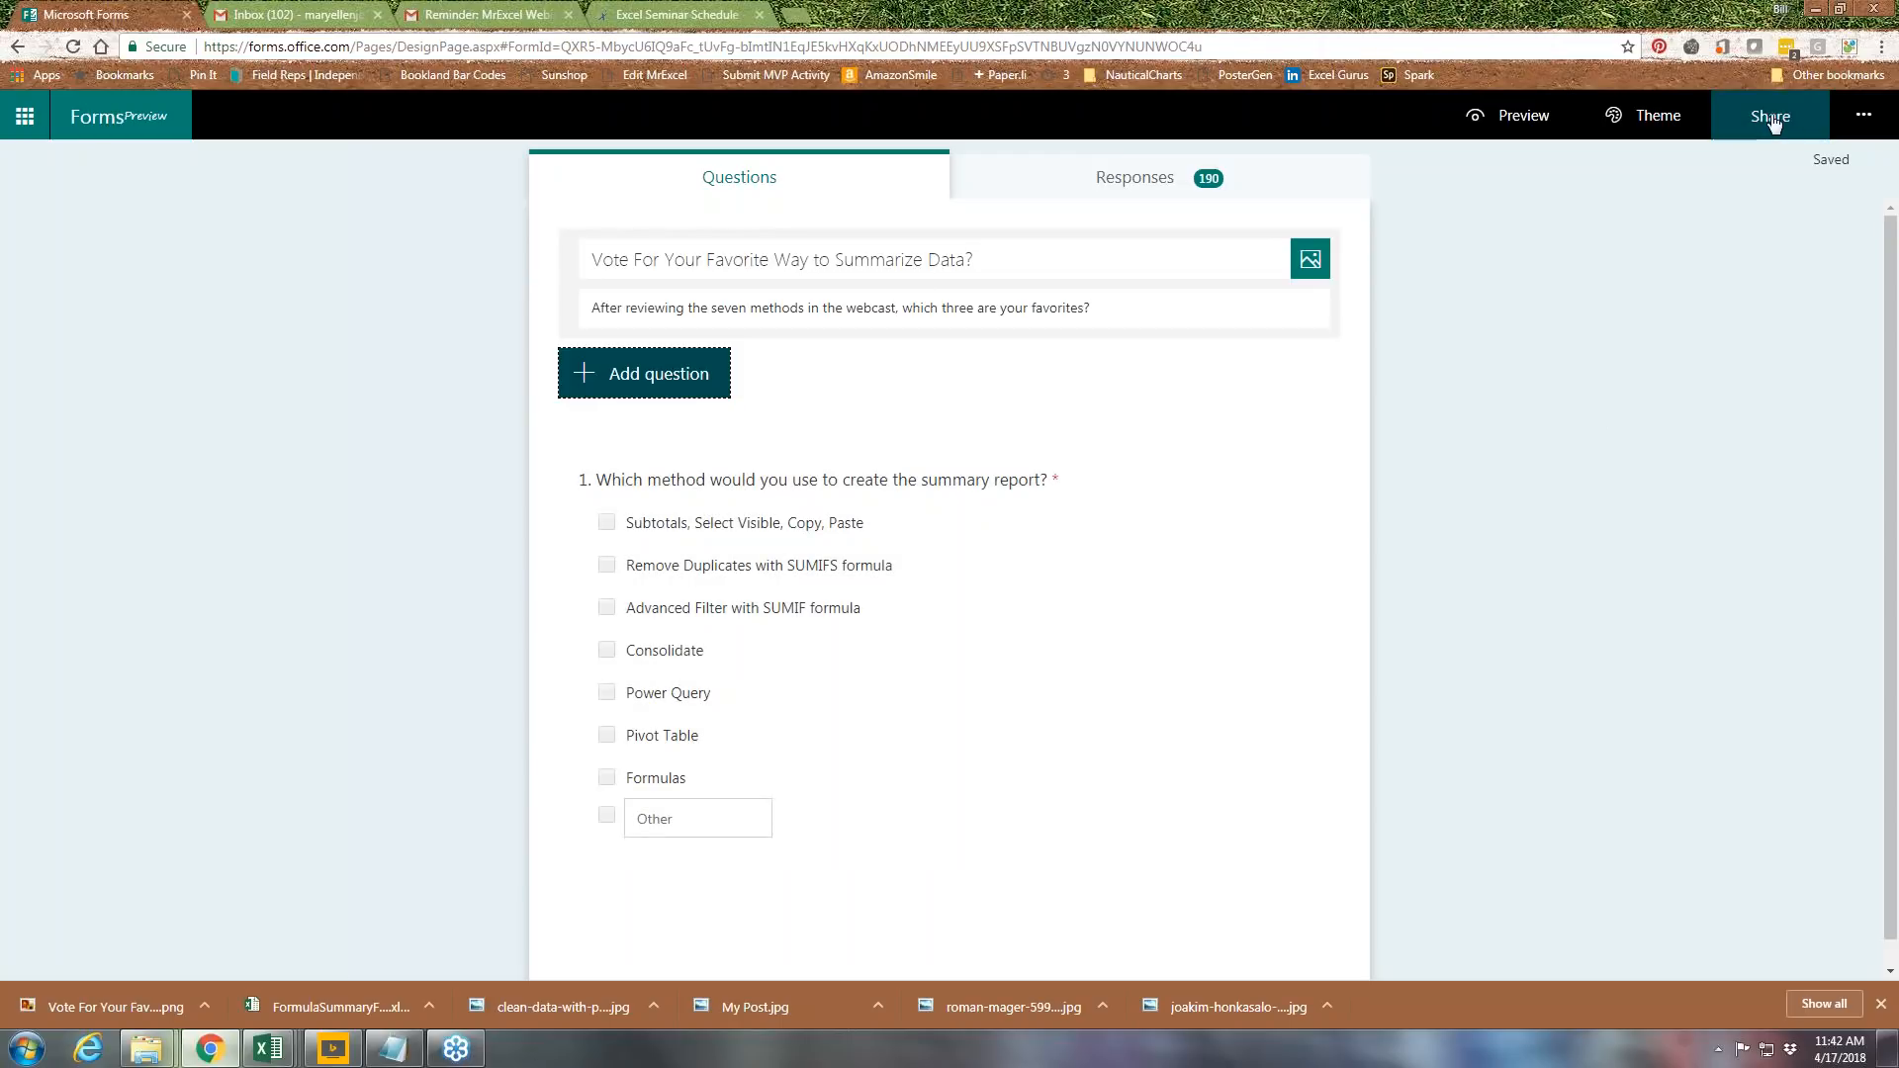
# Step: Display the poll's QR code for sharing, and examine the responses chart for each summarizing method
pyautogui.click(1771, 119)
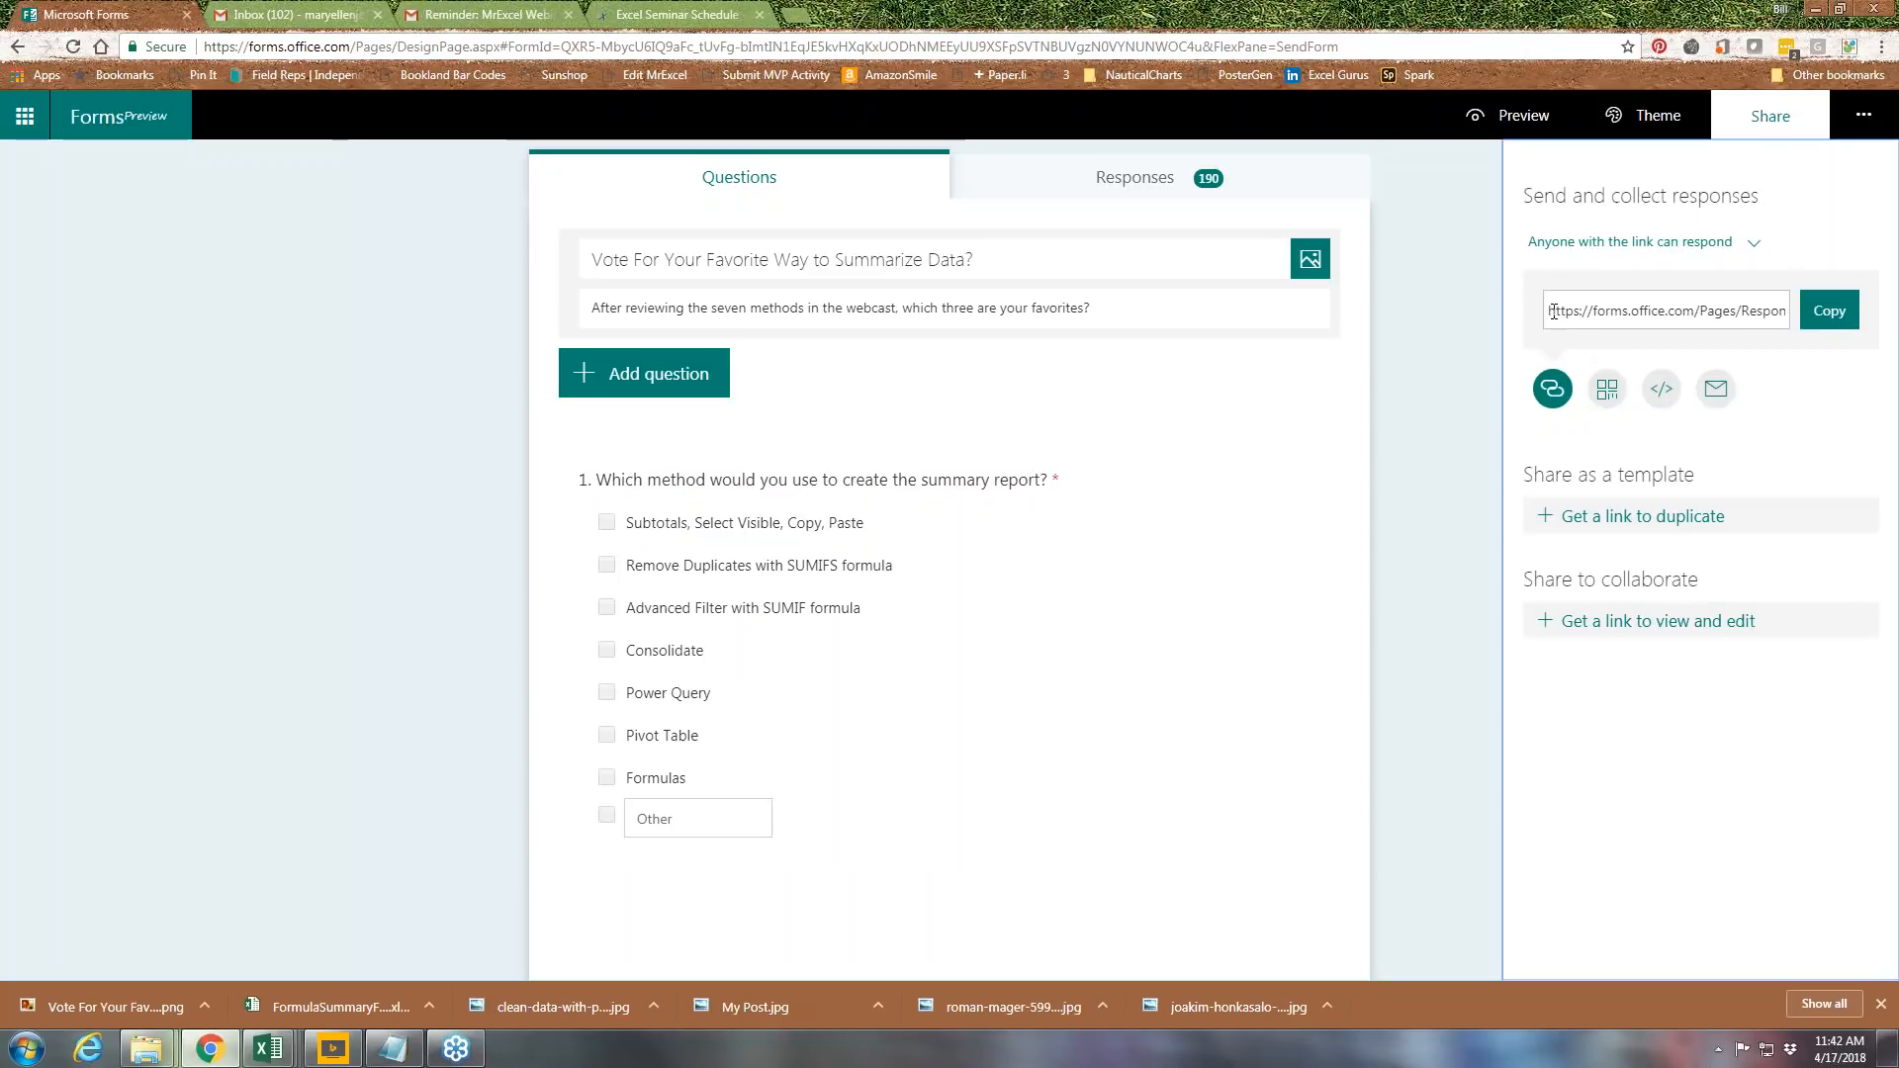
pyautogui.click(1608, 389)
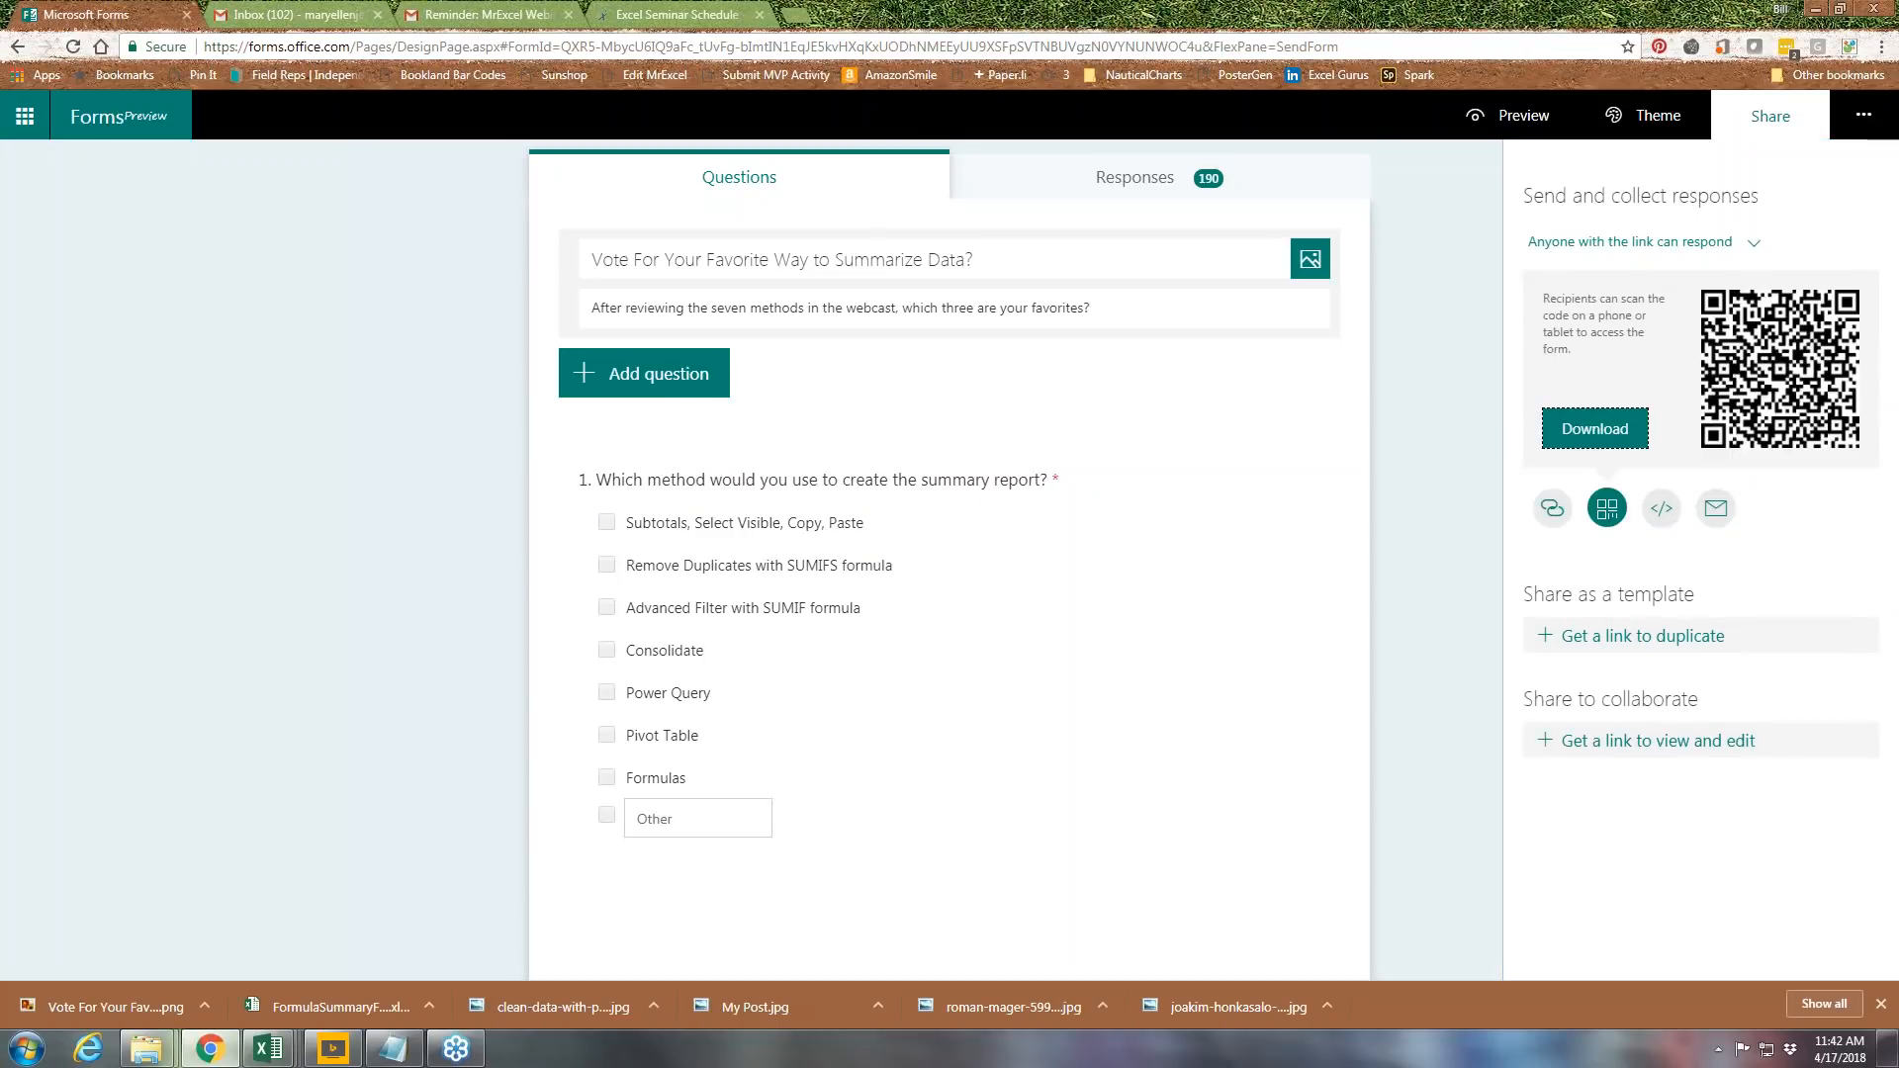
pyautogui.click(1126, 180)
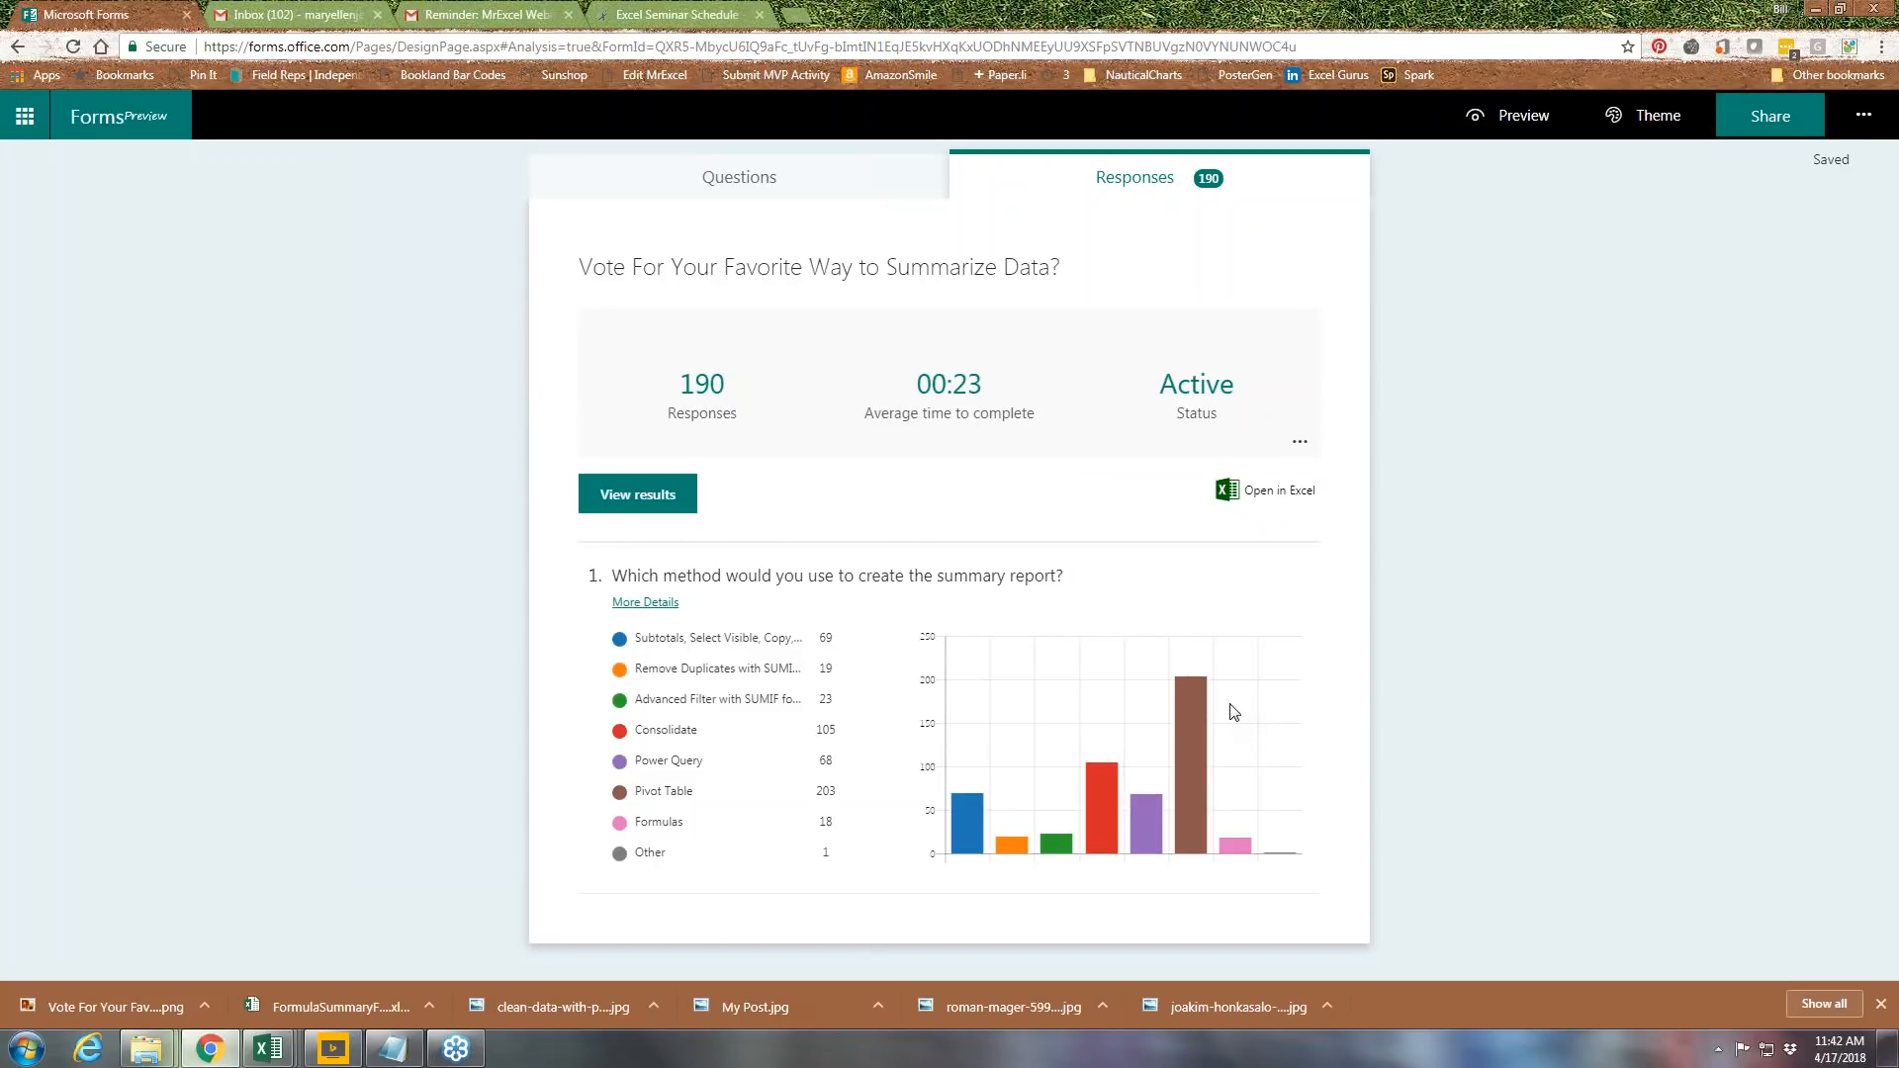
pyautogui.moveTo(1108, 777)
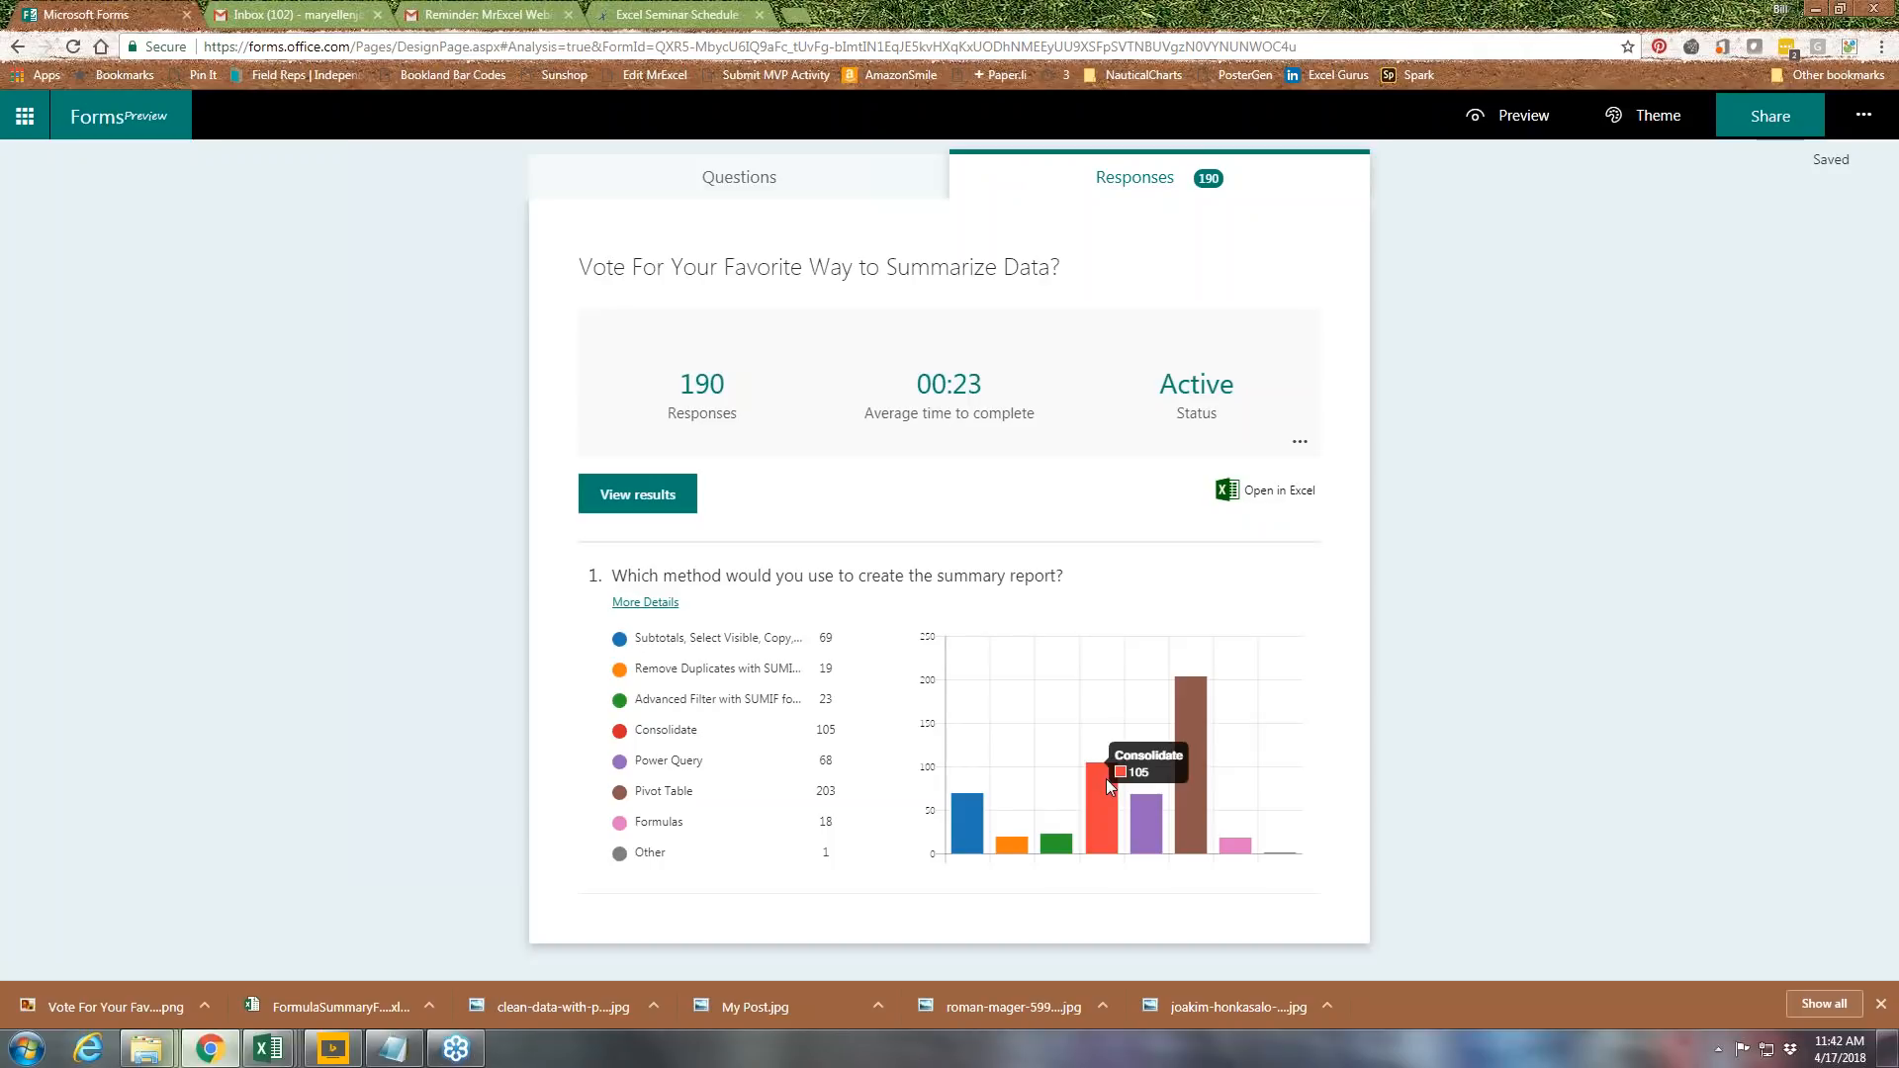
pyautogui.moveTo(954, 815)
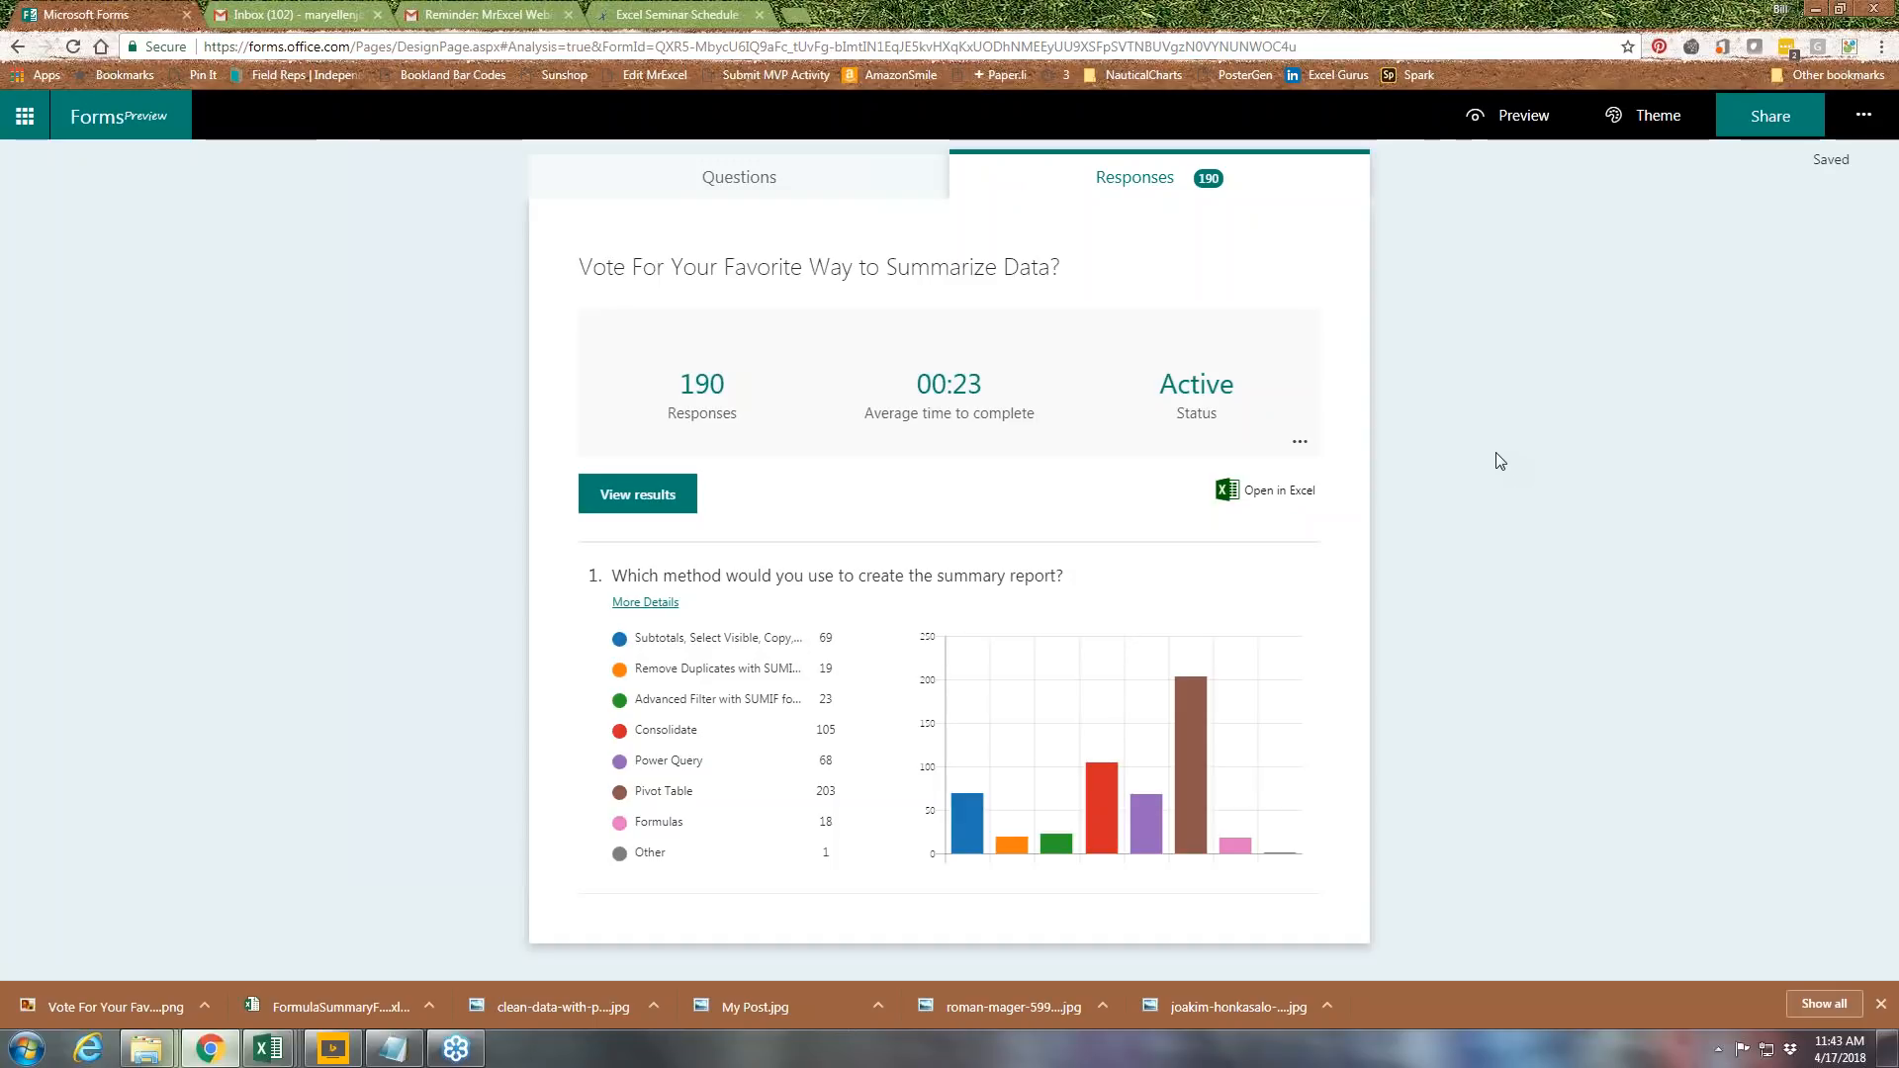
# Step: Switch back to the SummarizingDataWebcast.xlsm workbook in Excel and open its Data sheet with the customer subtotals
pyautogui.click(280, 1054)
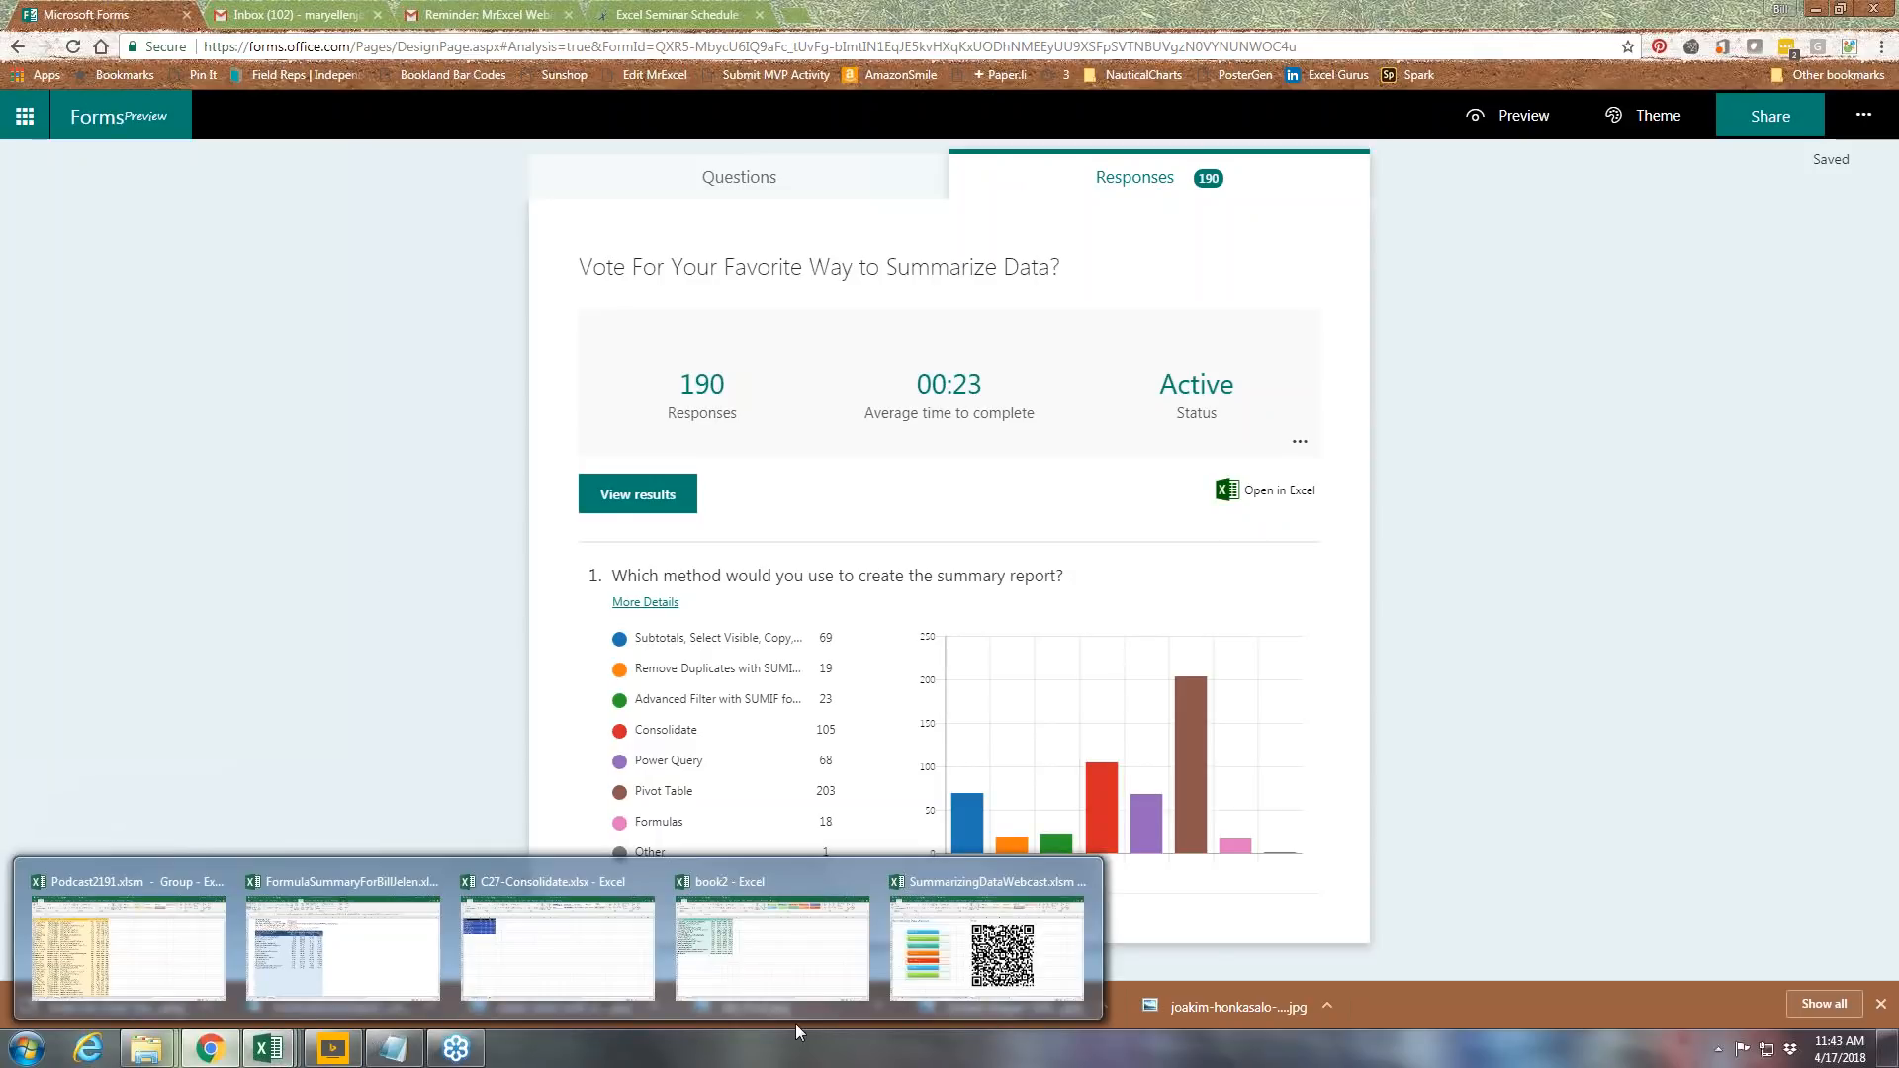
pyautogui.click(968, 946)
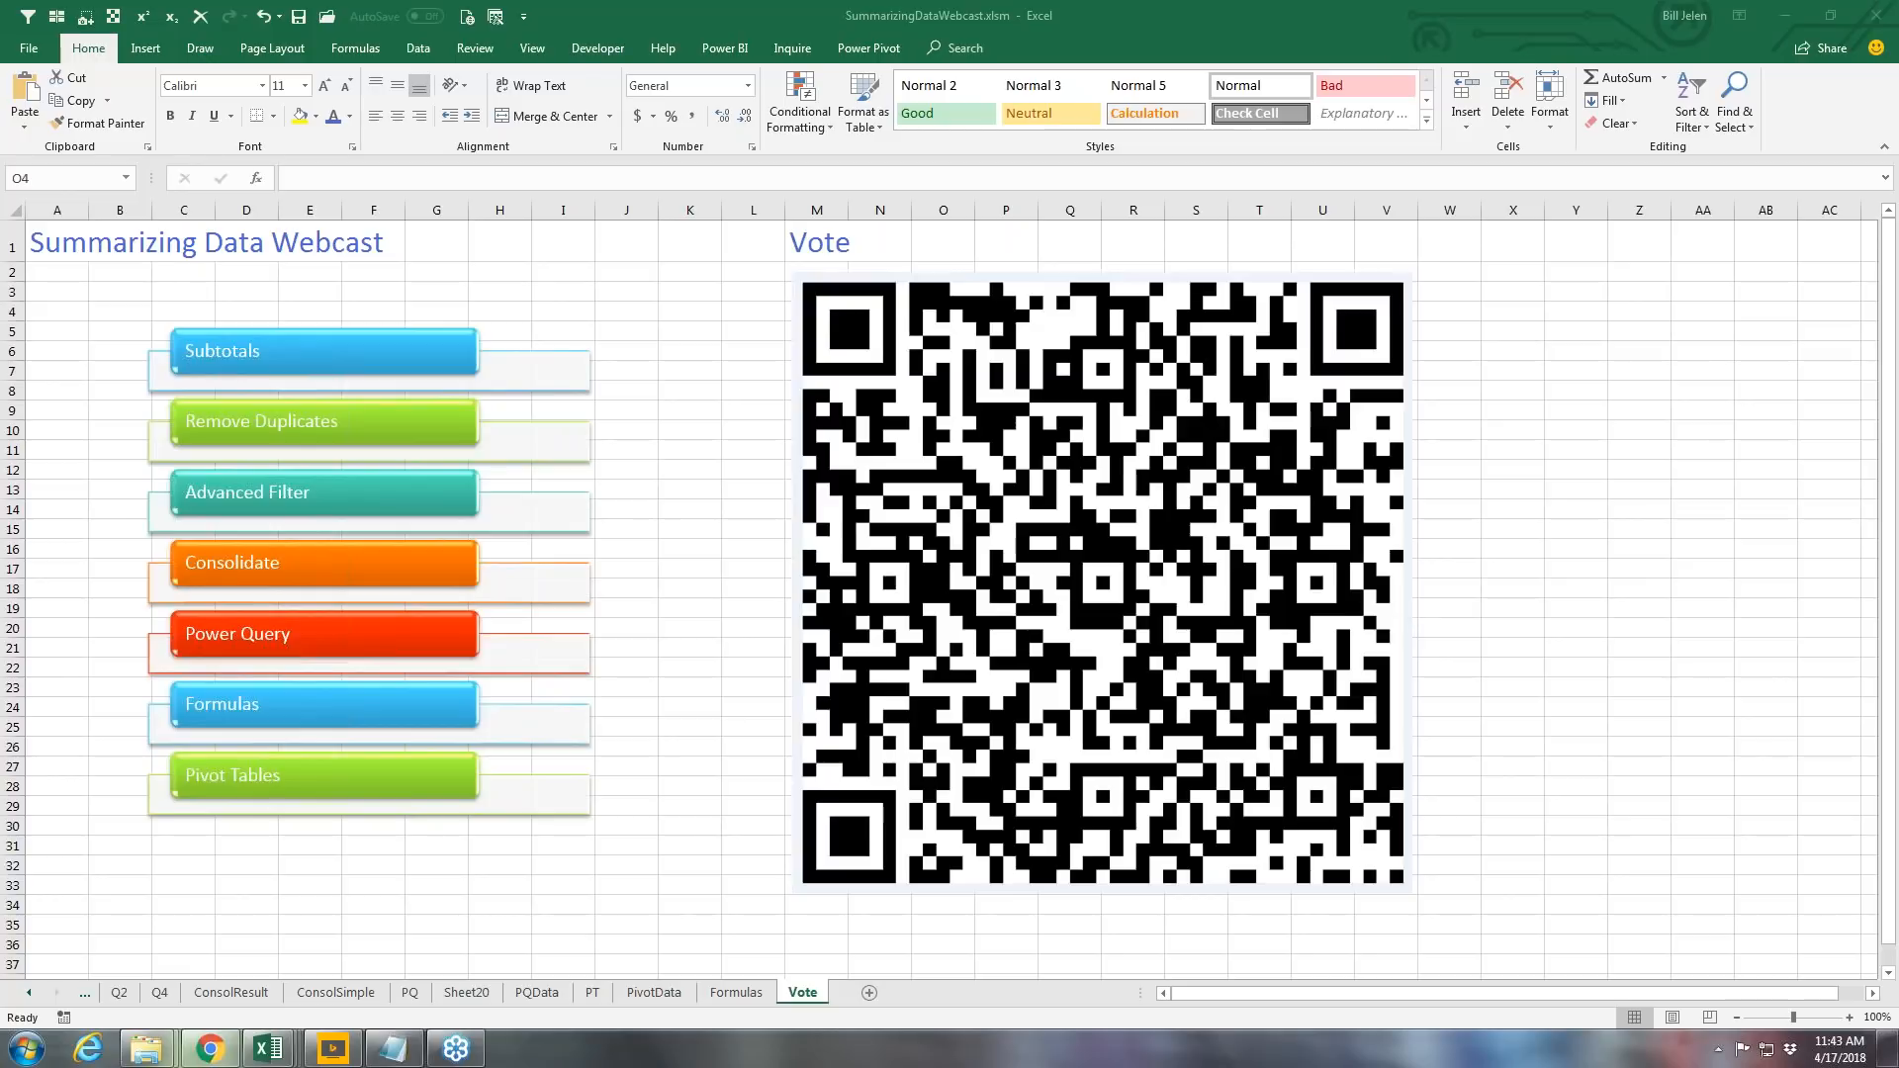
pyautogui.click(28, 994)
pyautogui.click(29, 994)
pyautogui.click(28, 994)
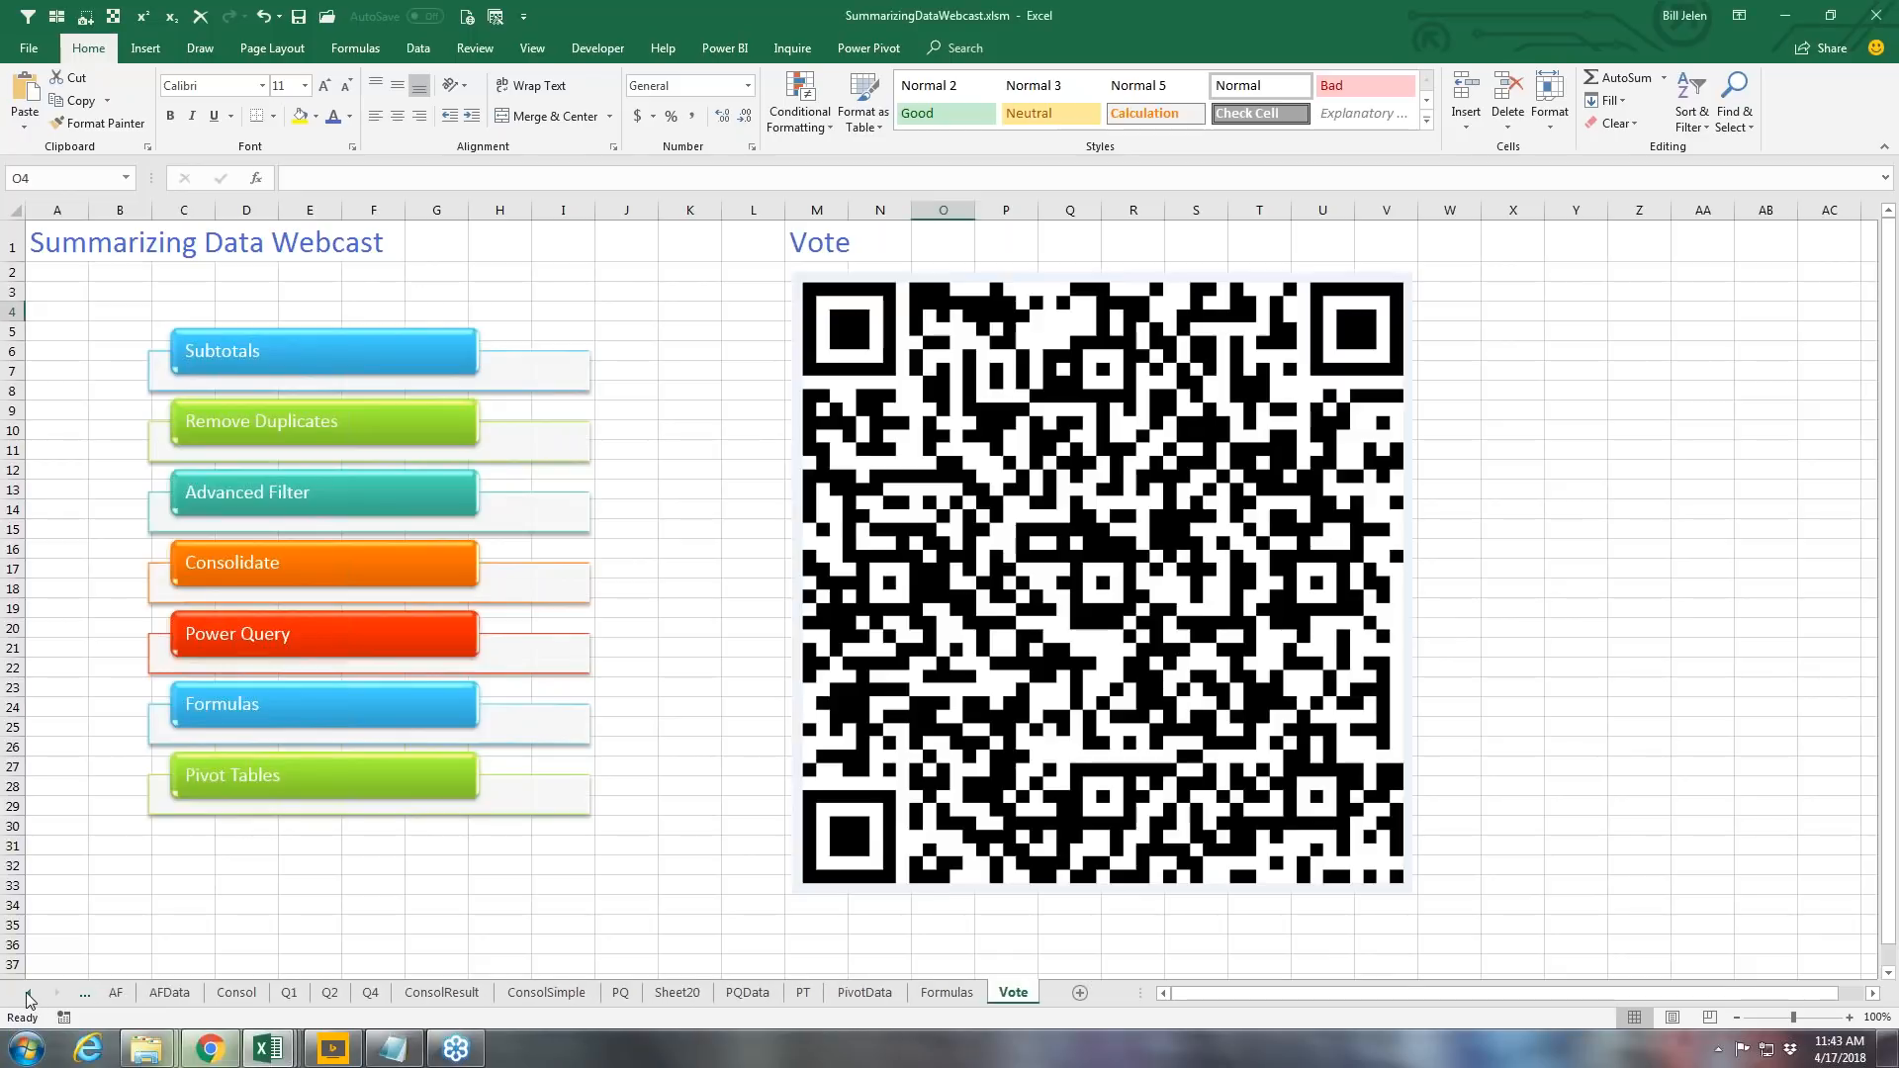
pyautogui.click(188, 994)
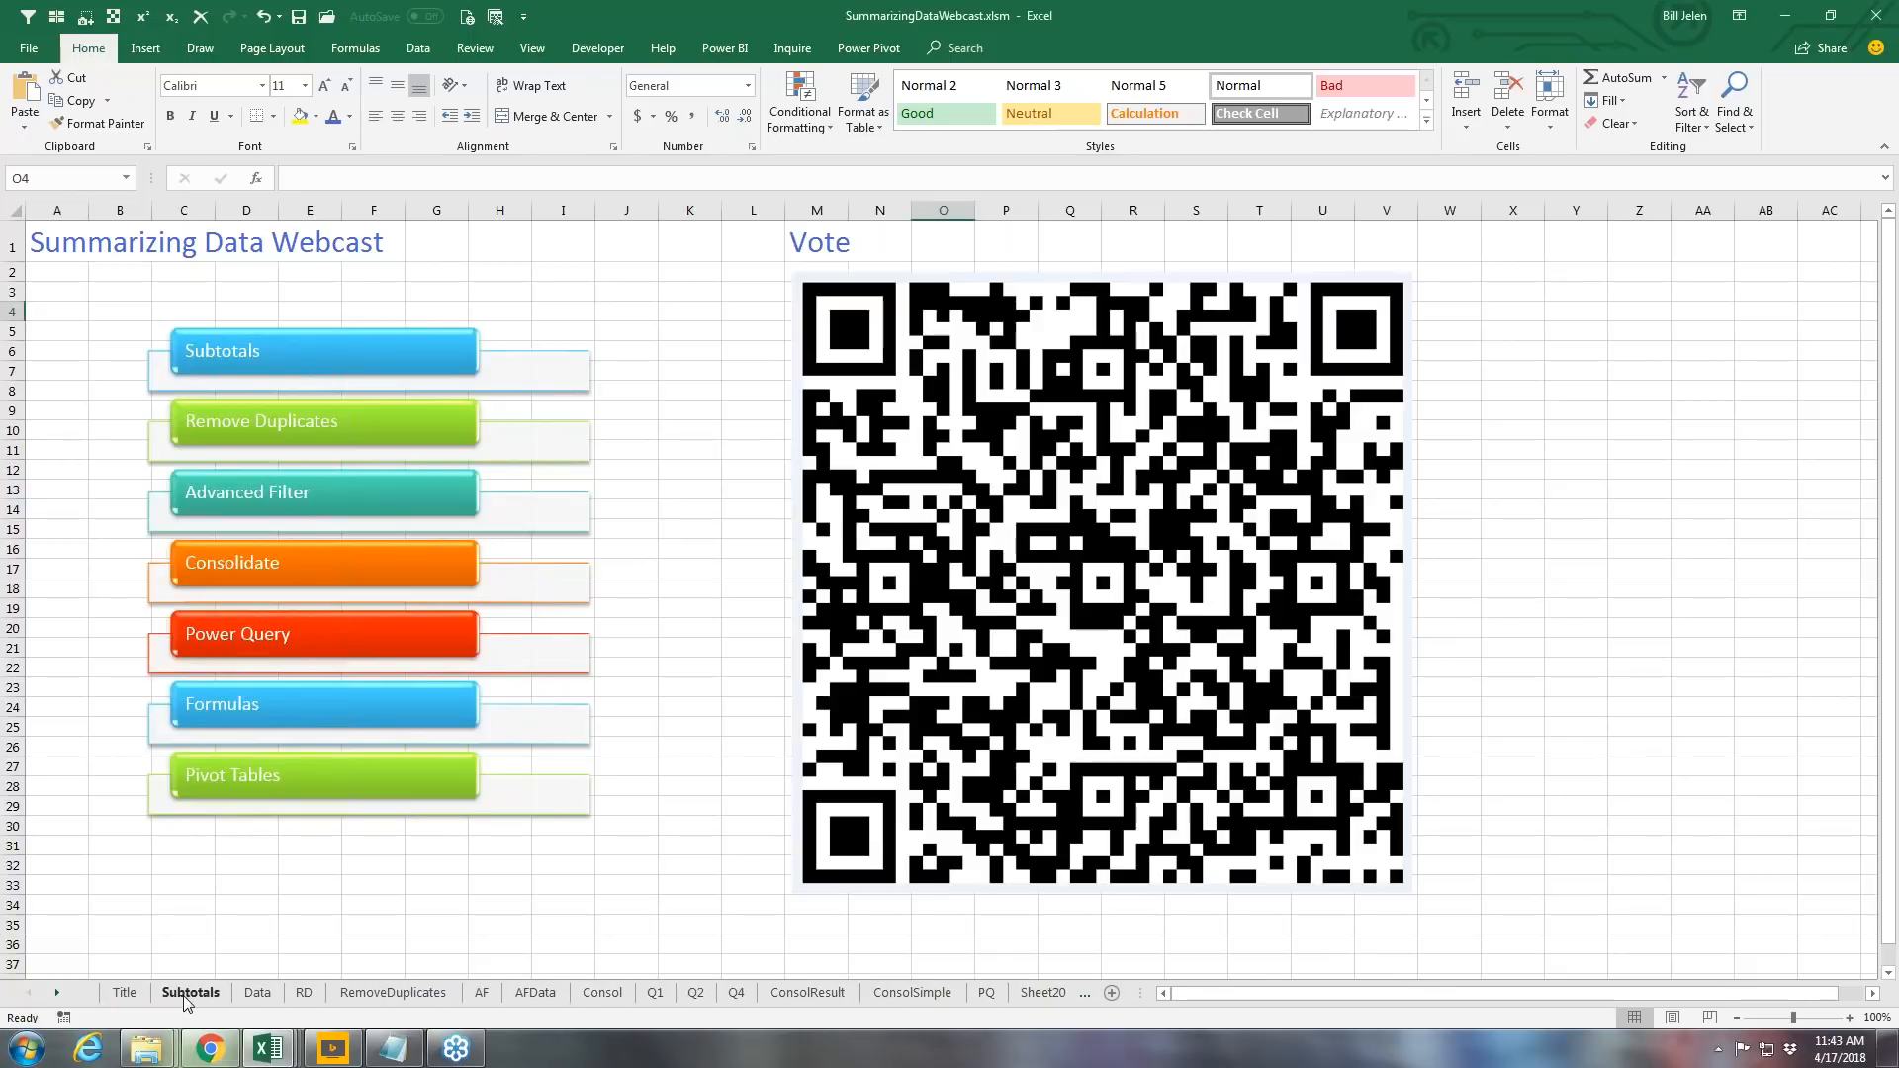
pyautogui.click(255, 993)
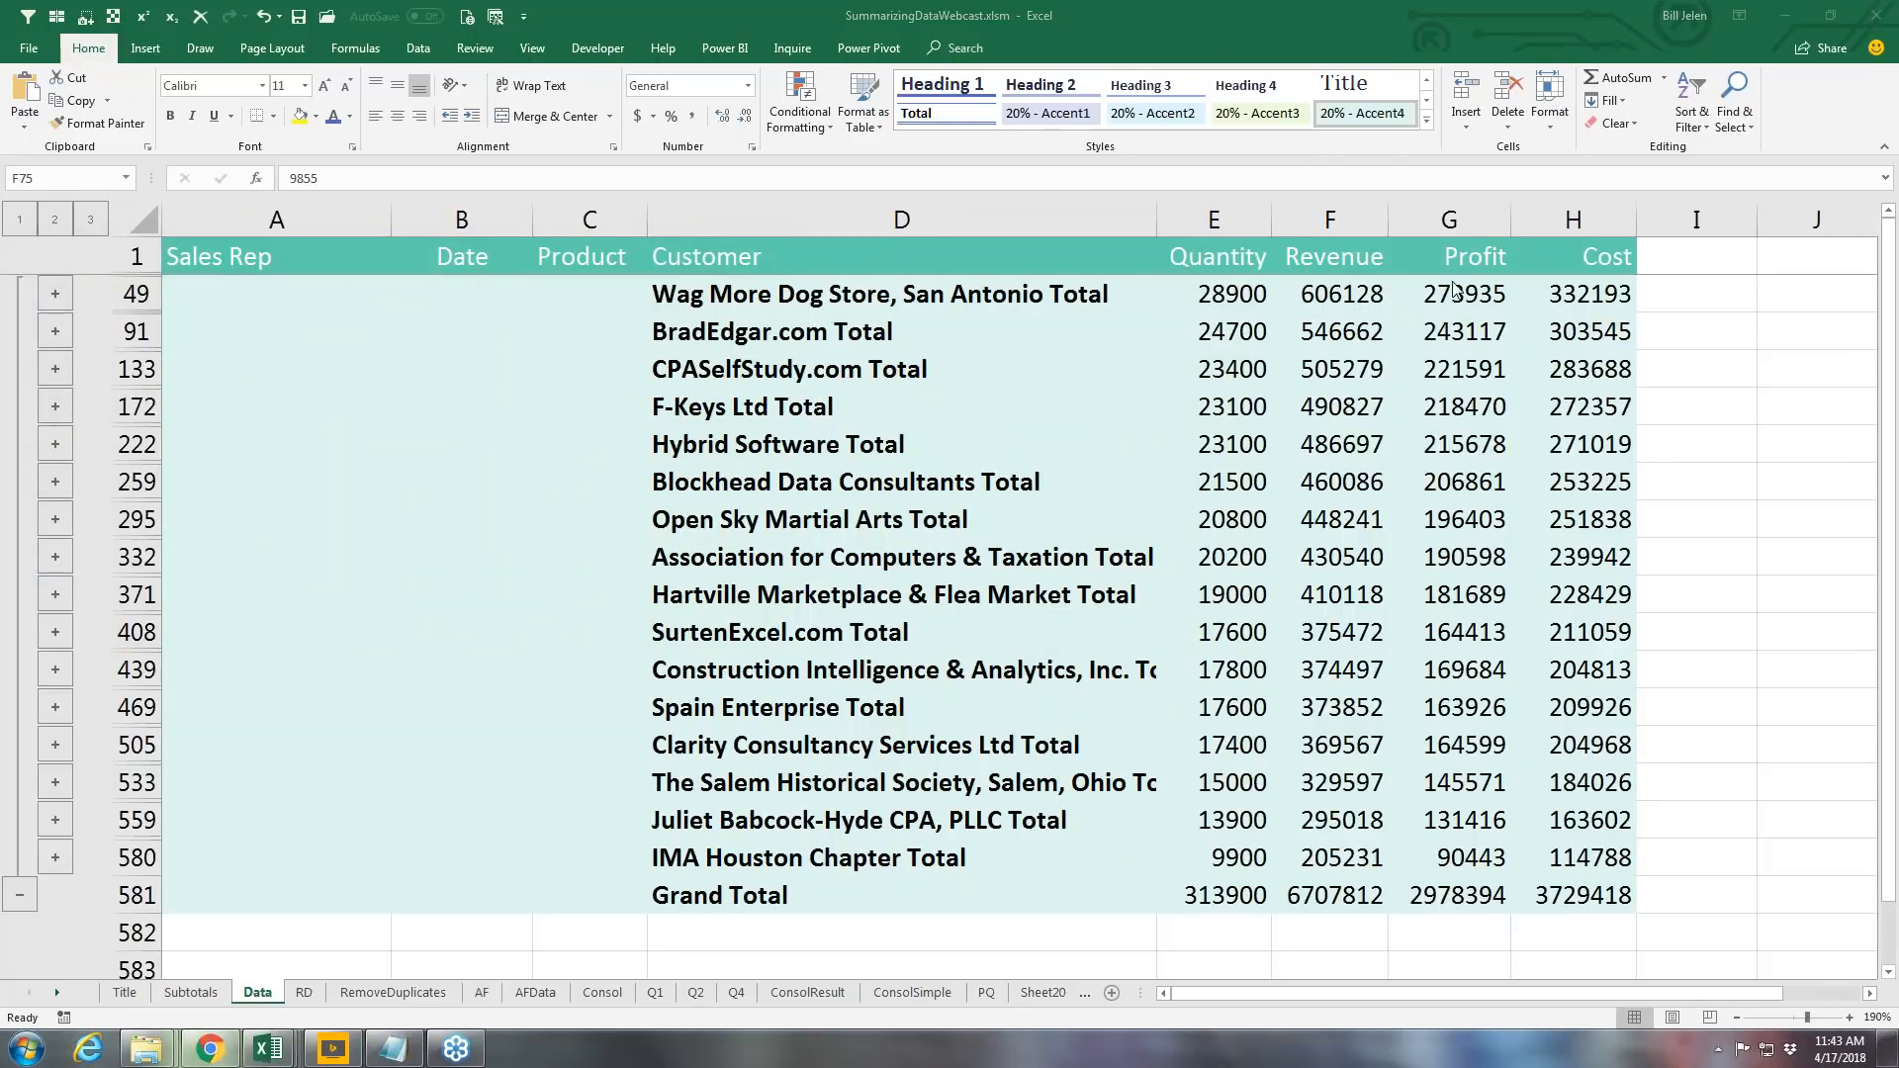
# Step: Expand the subtotals to all detail rows, examine where the first customer's total row sits, and collapse back to the customer totals
pyautogui.click(90, 219)
pyautogui.hotkey('ctrl', 'Home')
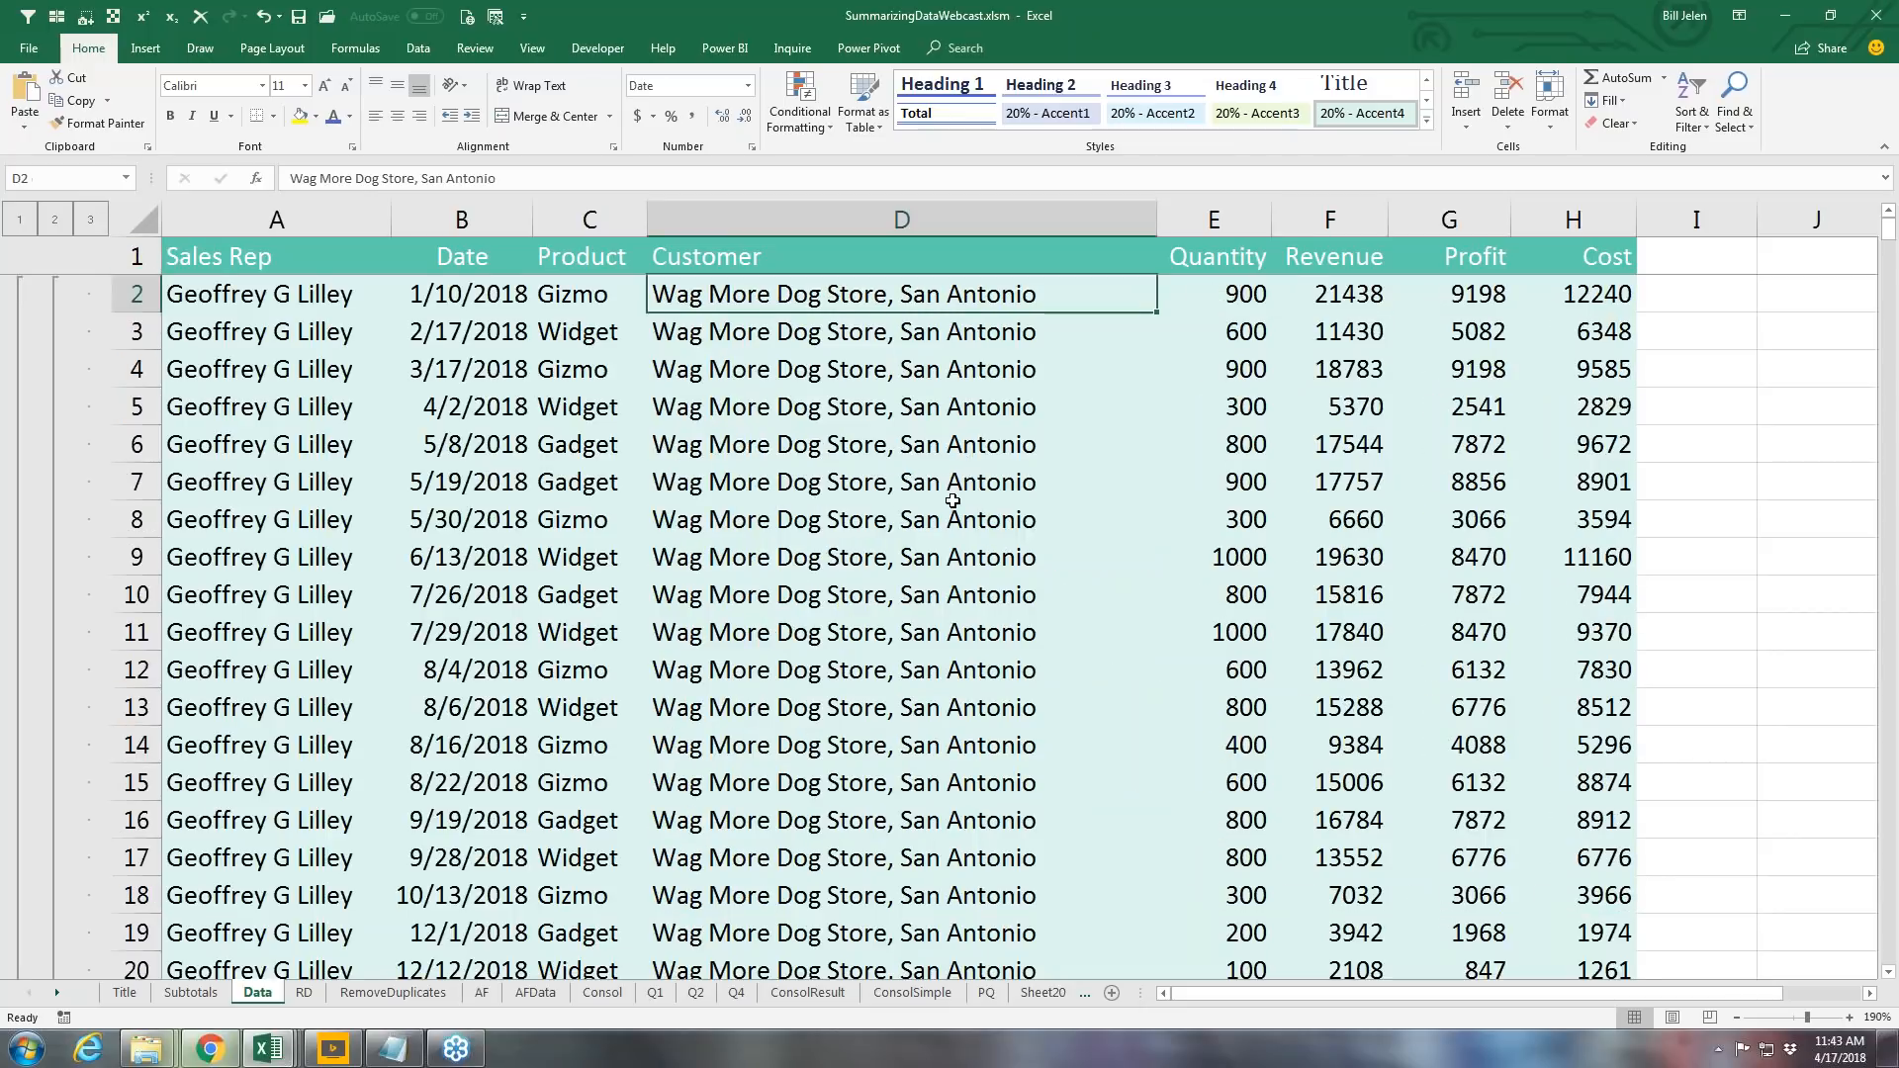
pyautogui.scroll(-6, 945, 515)
pyautogui.scroll(-9, 944, 514)
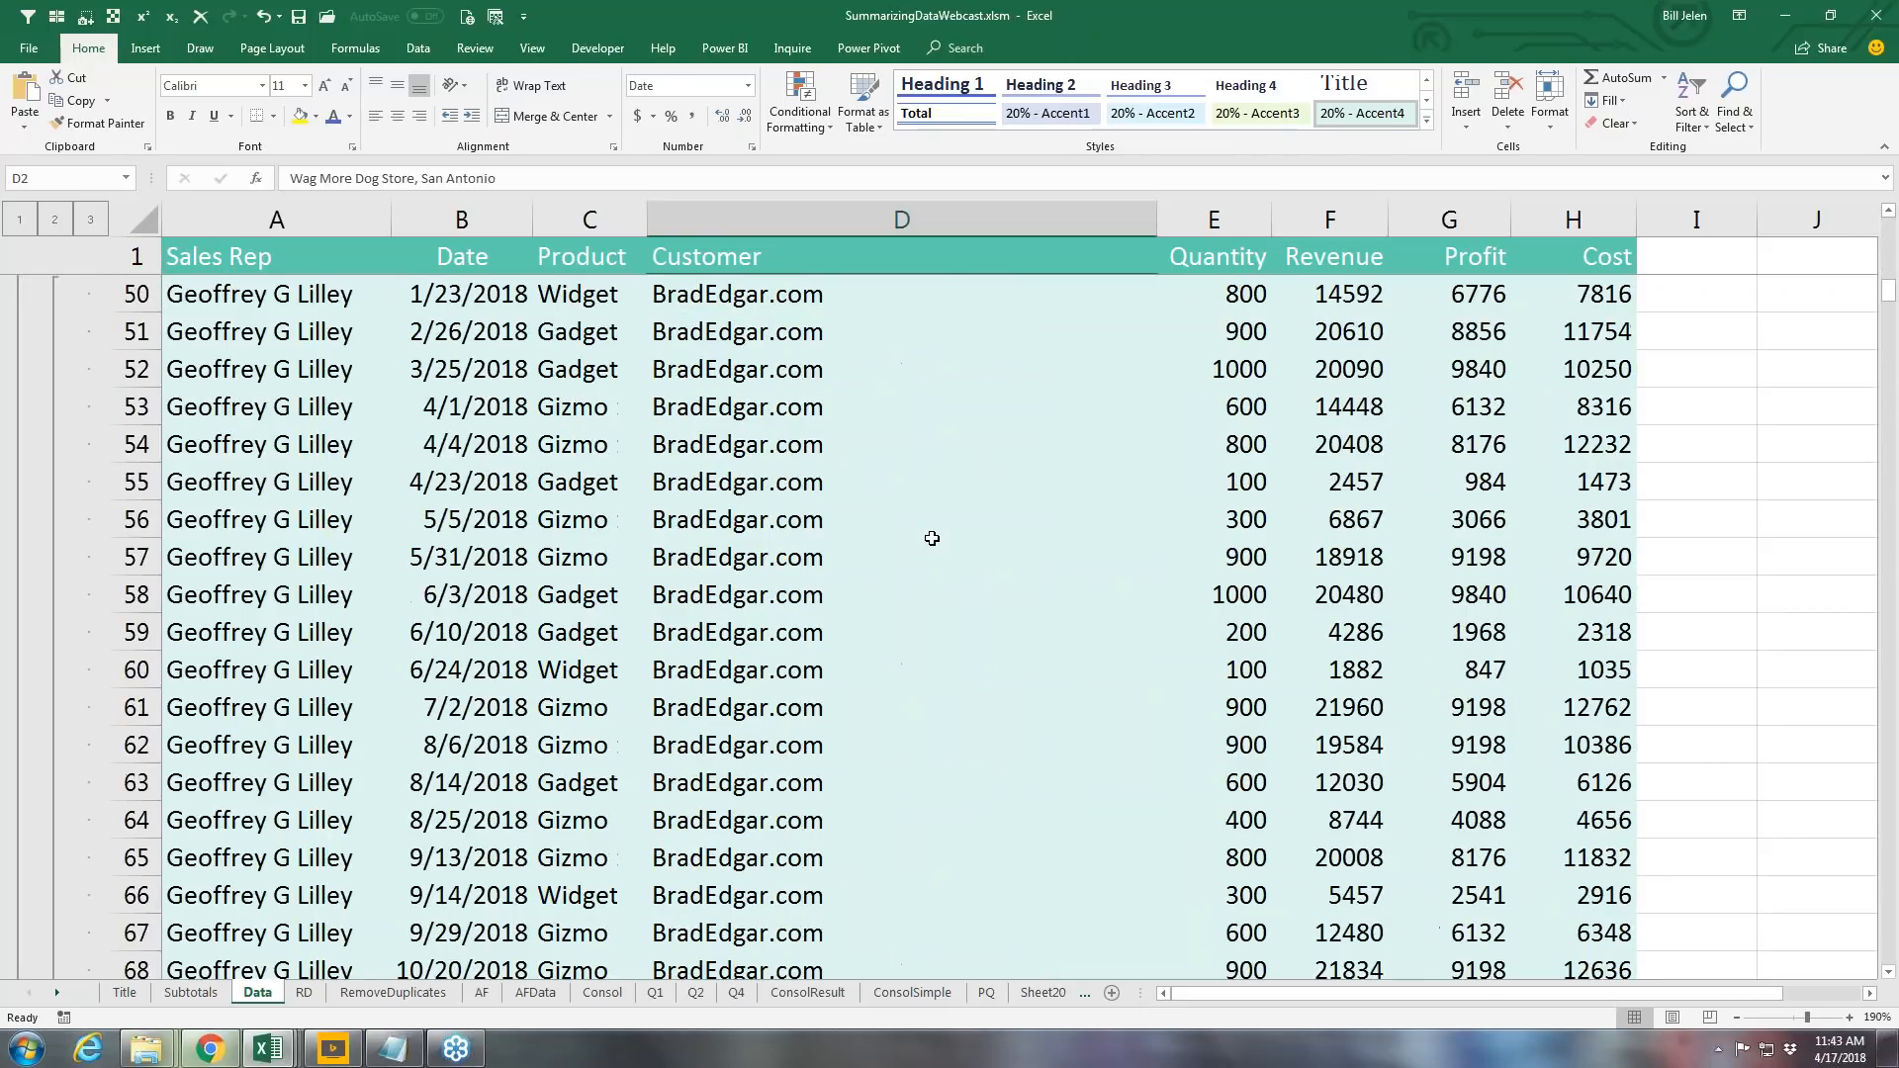
pyautogui.scroll(3, 932, 538)
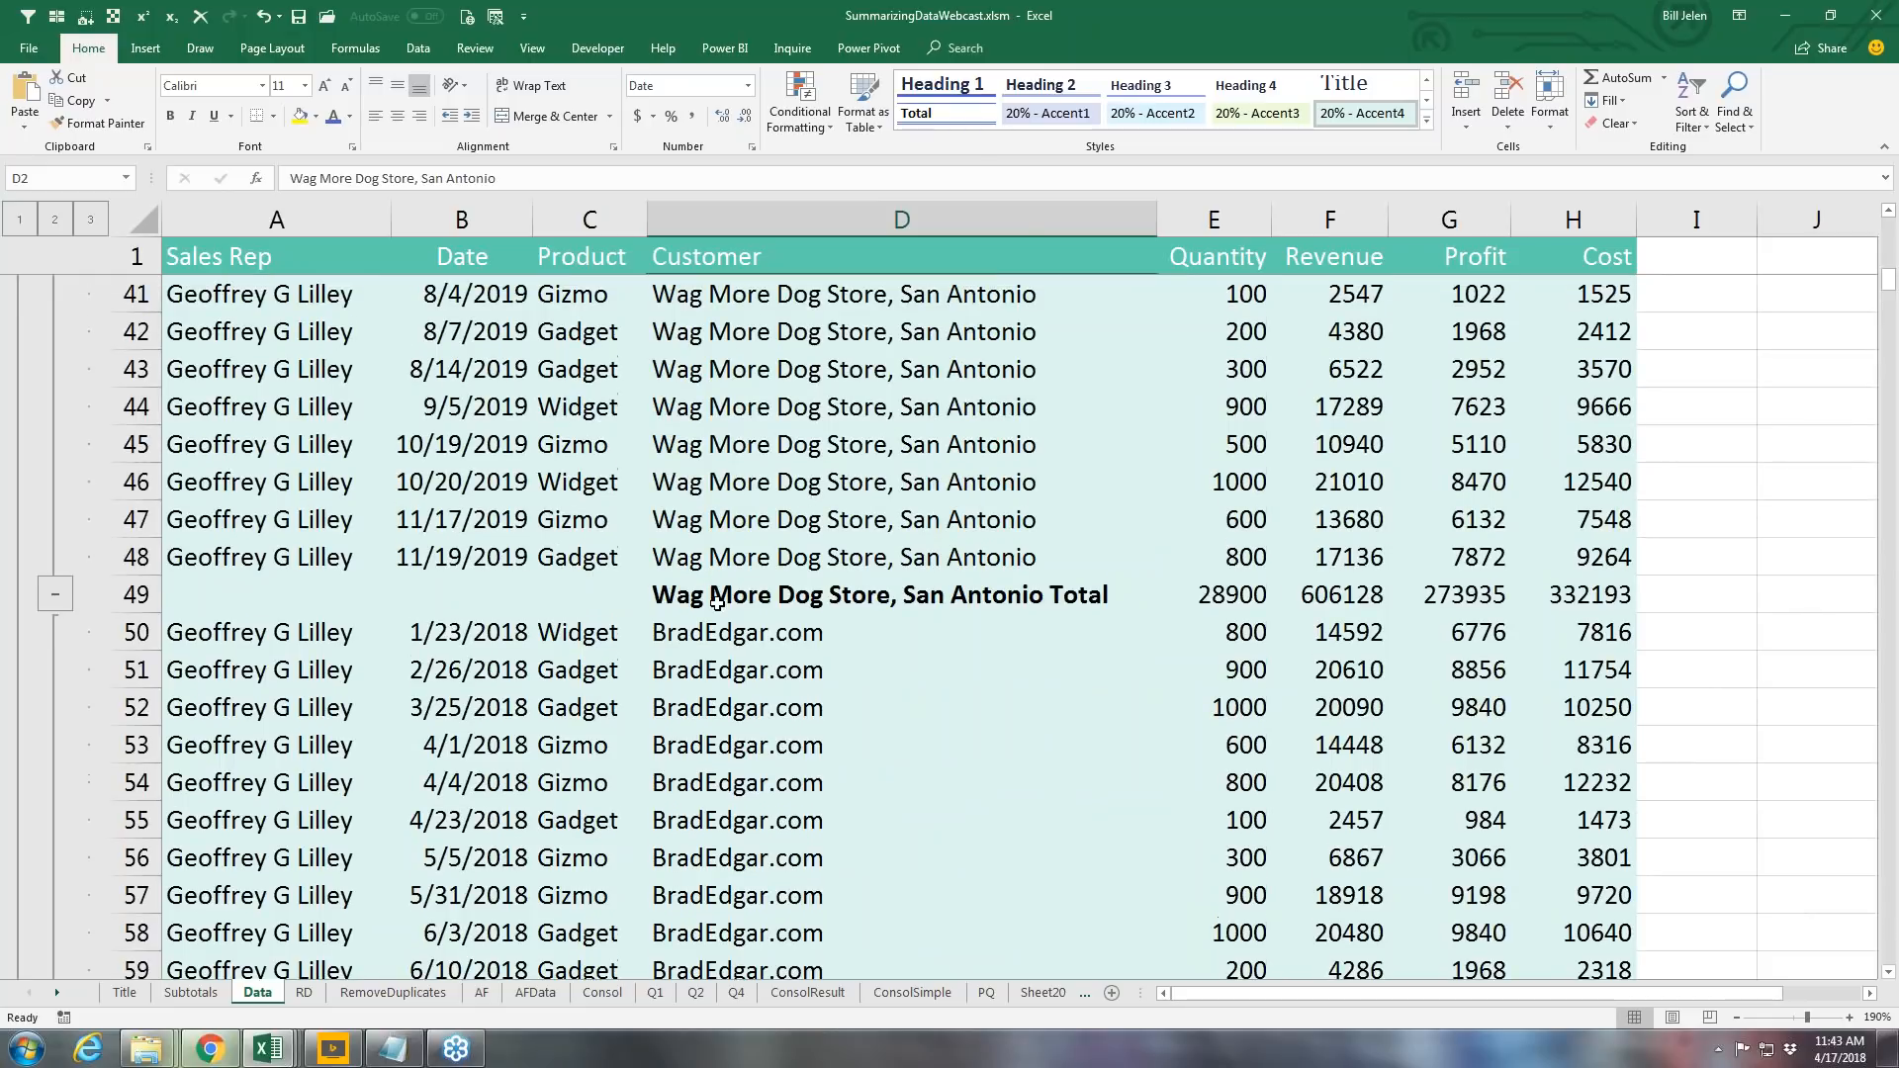
pyautogui.click(54, 219)
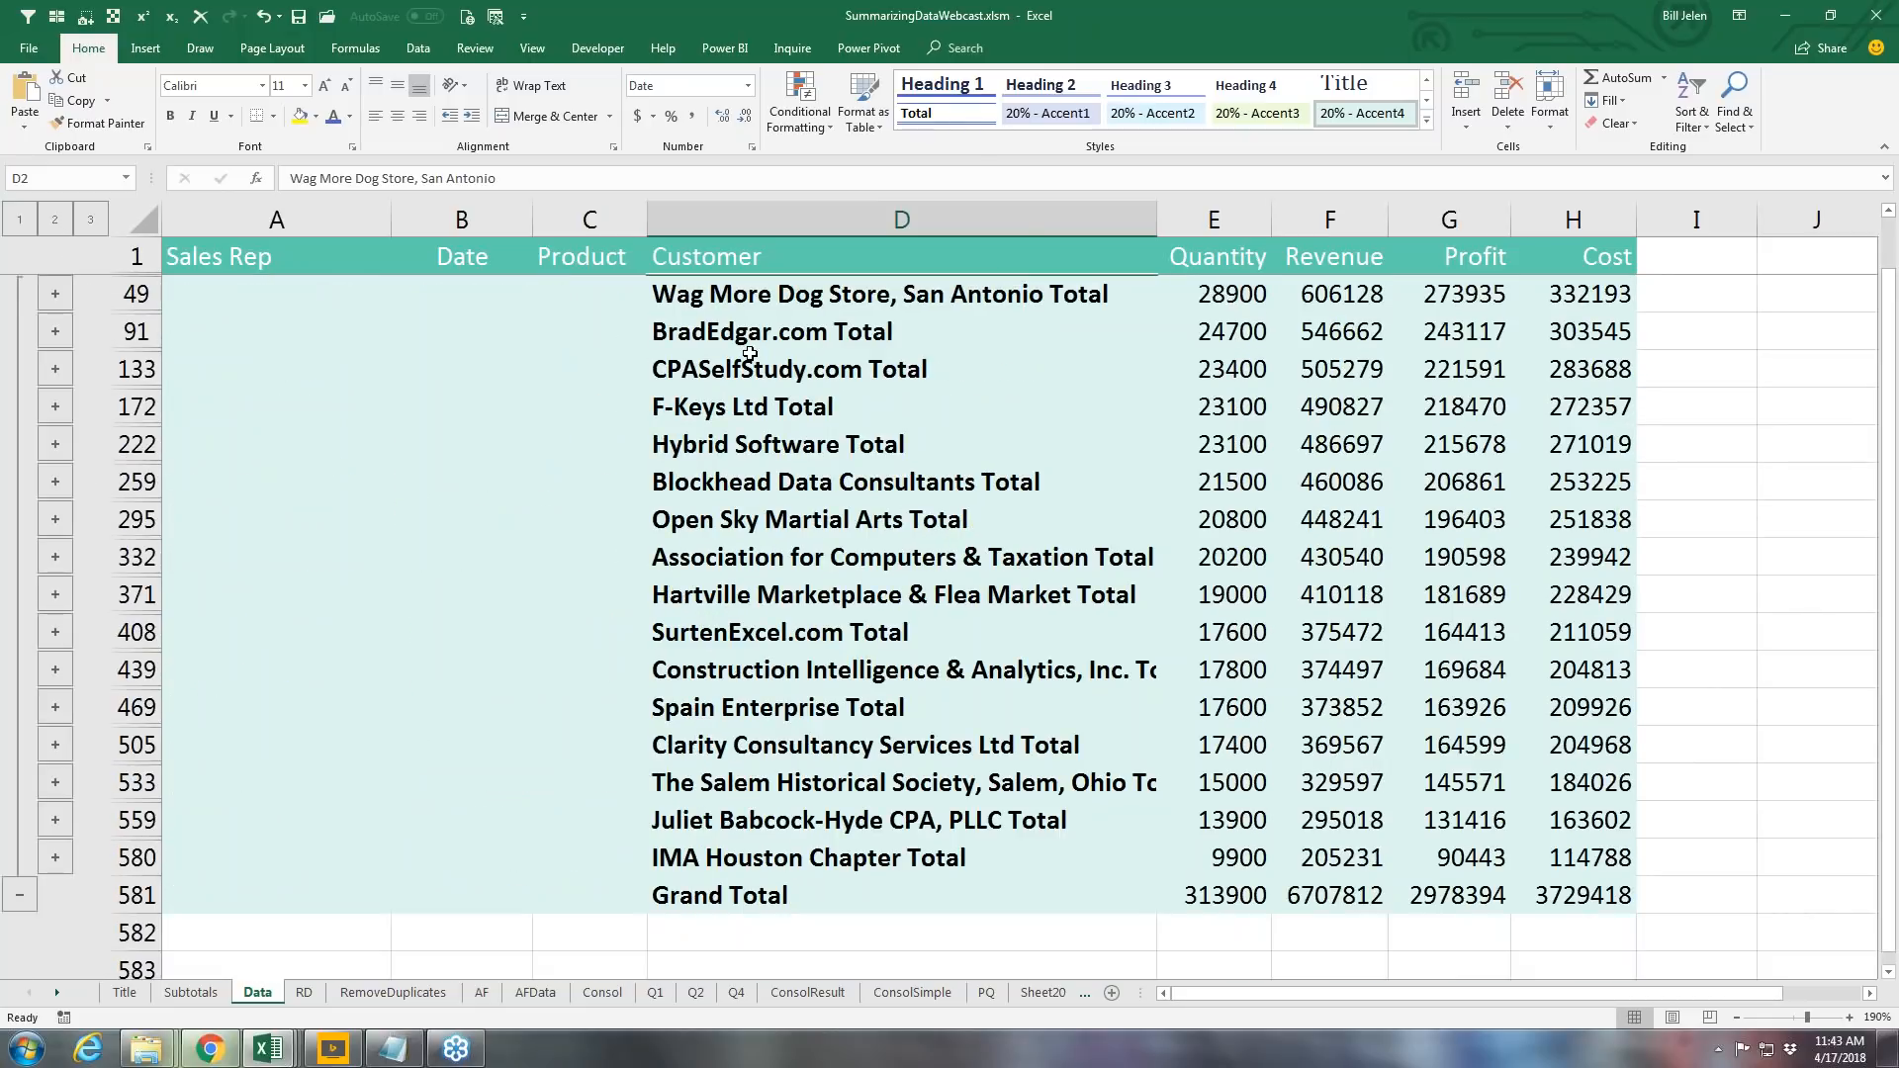
# Step: Select the block from the Customer heading through Cost, down to the Grand Total row
pyautogui.click(745, 265)
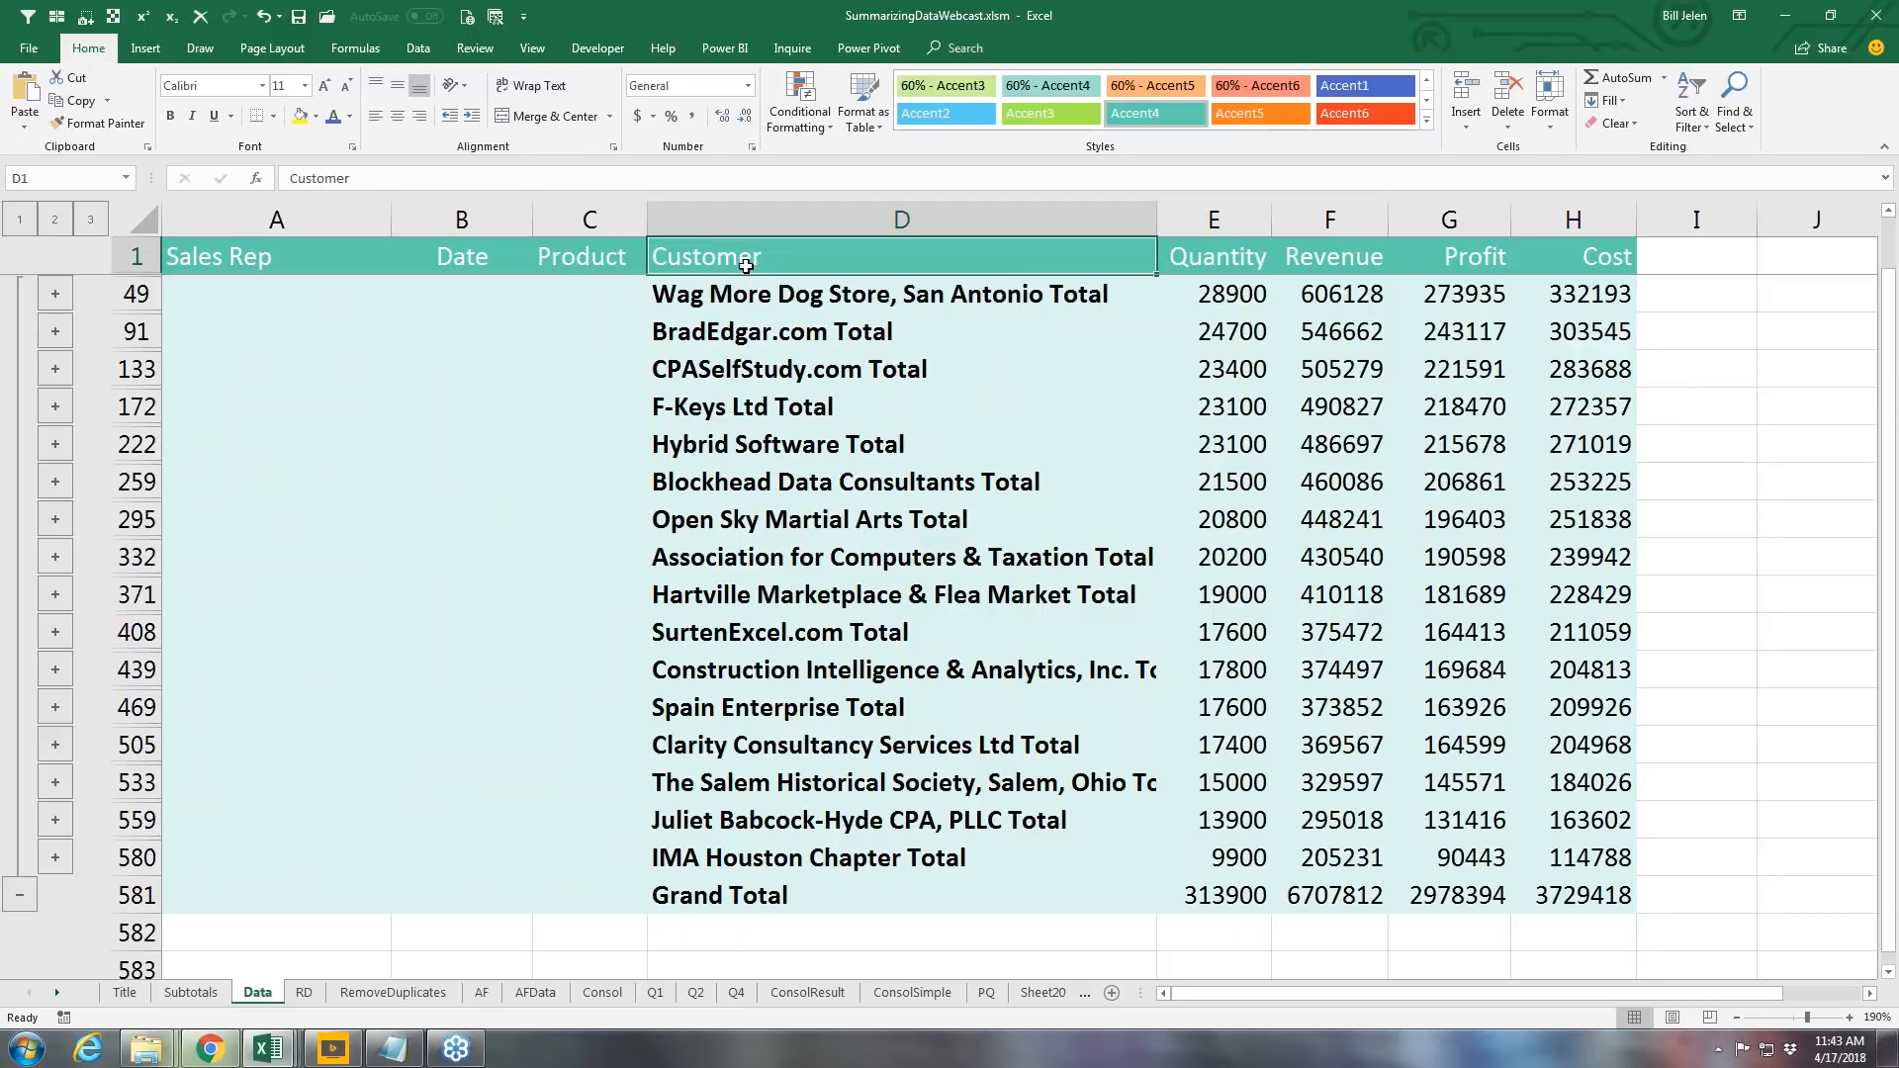
pyautogui.hotkey('ctrl', 'shift', 'Down')
pyautogui.hotkey('ctrl', 'shift', 'Right')
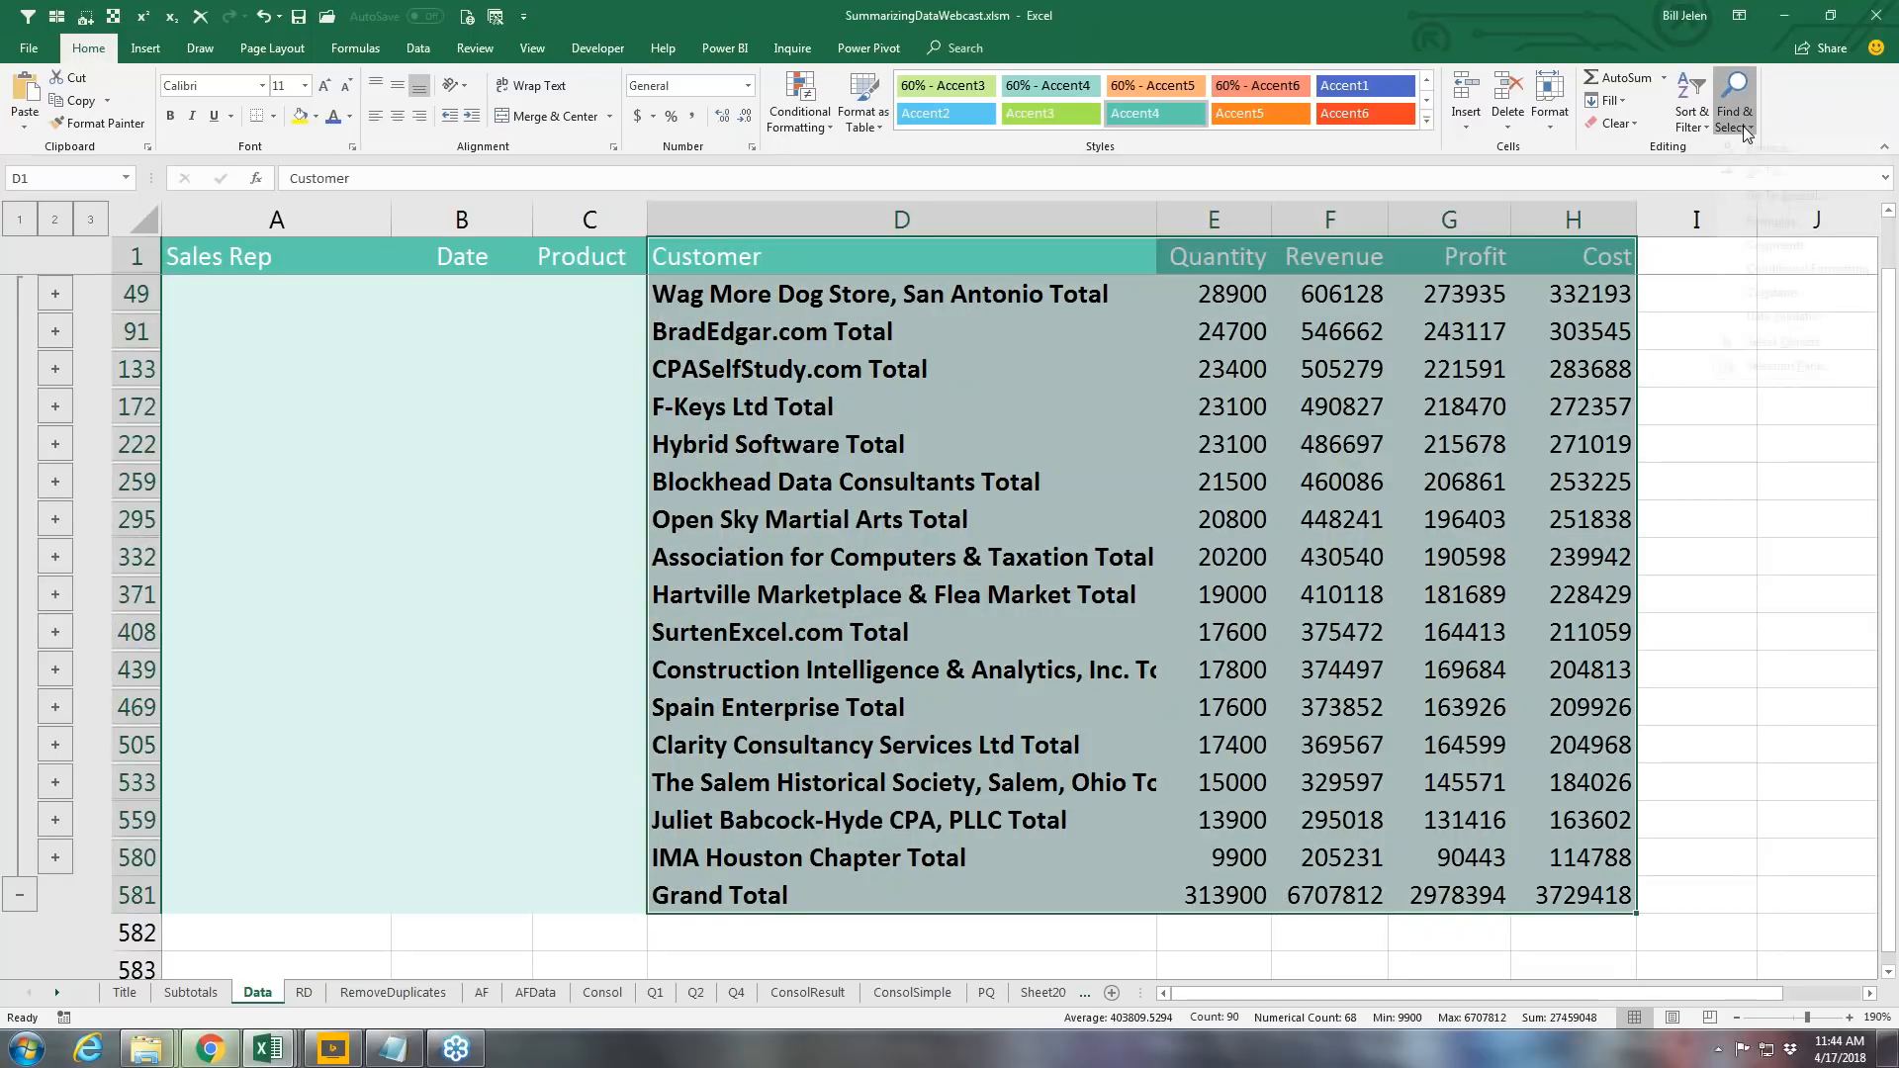
pyautogui.click(1742, 127)
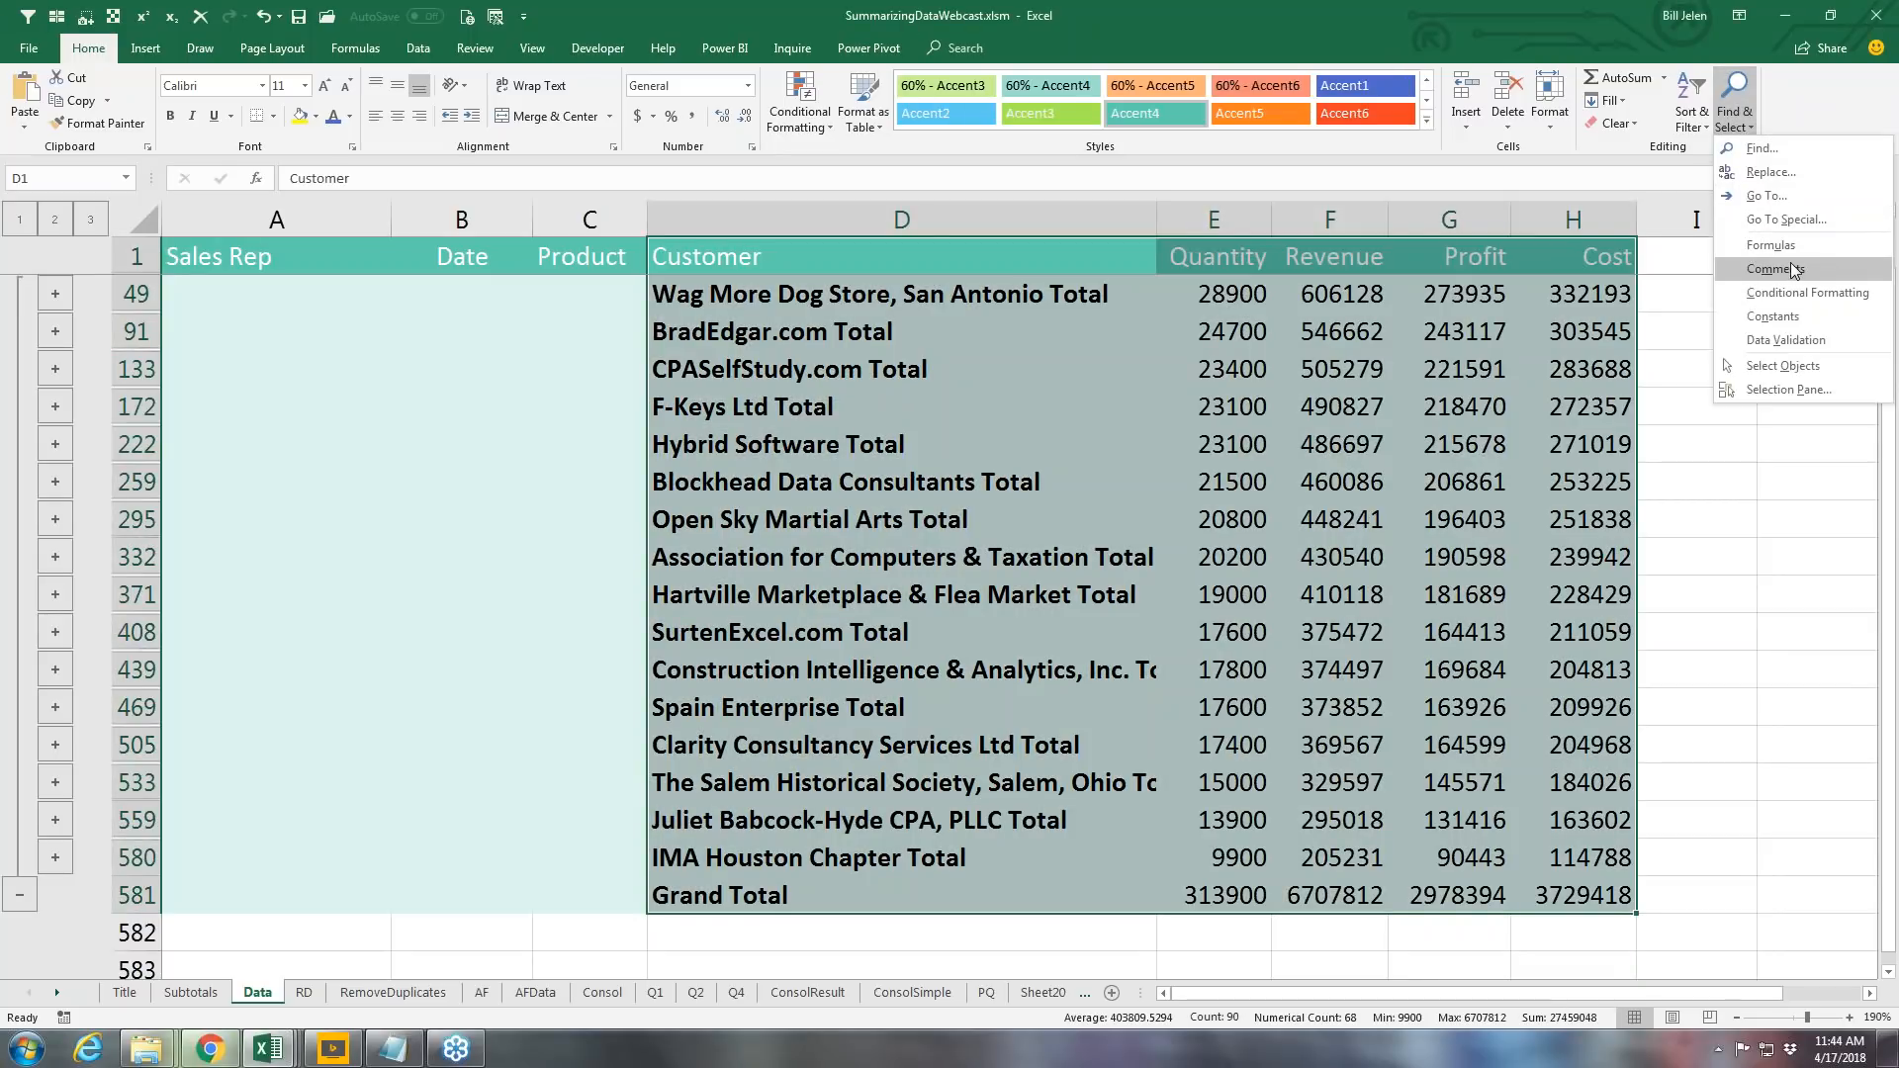
pyautogui.click(1785, 218)
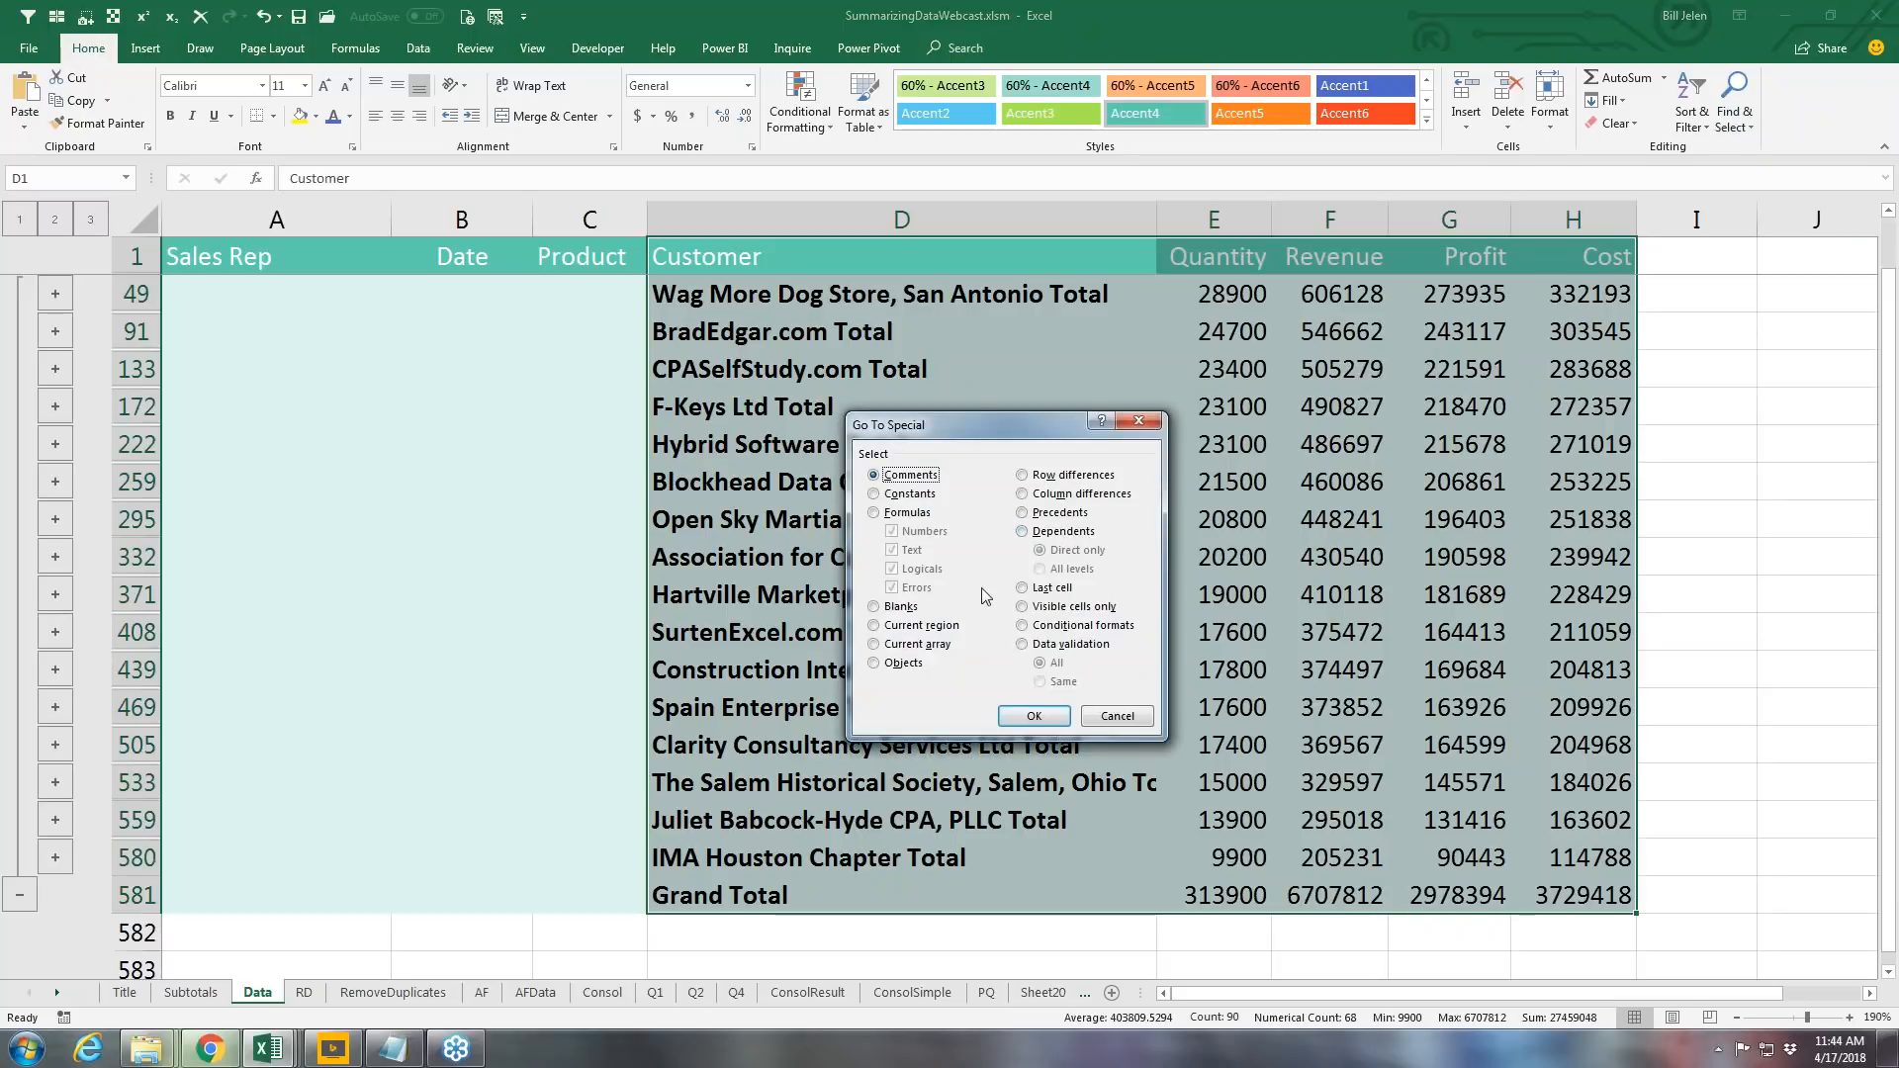
pyautogui.click(1022, 608)
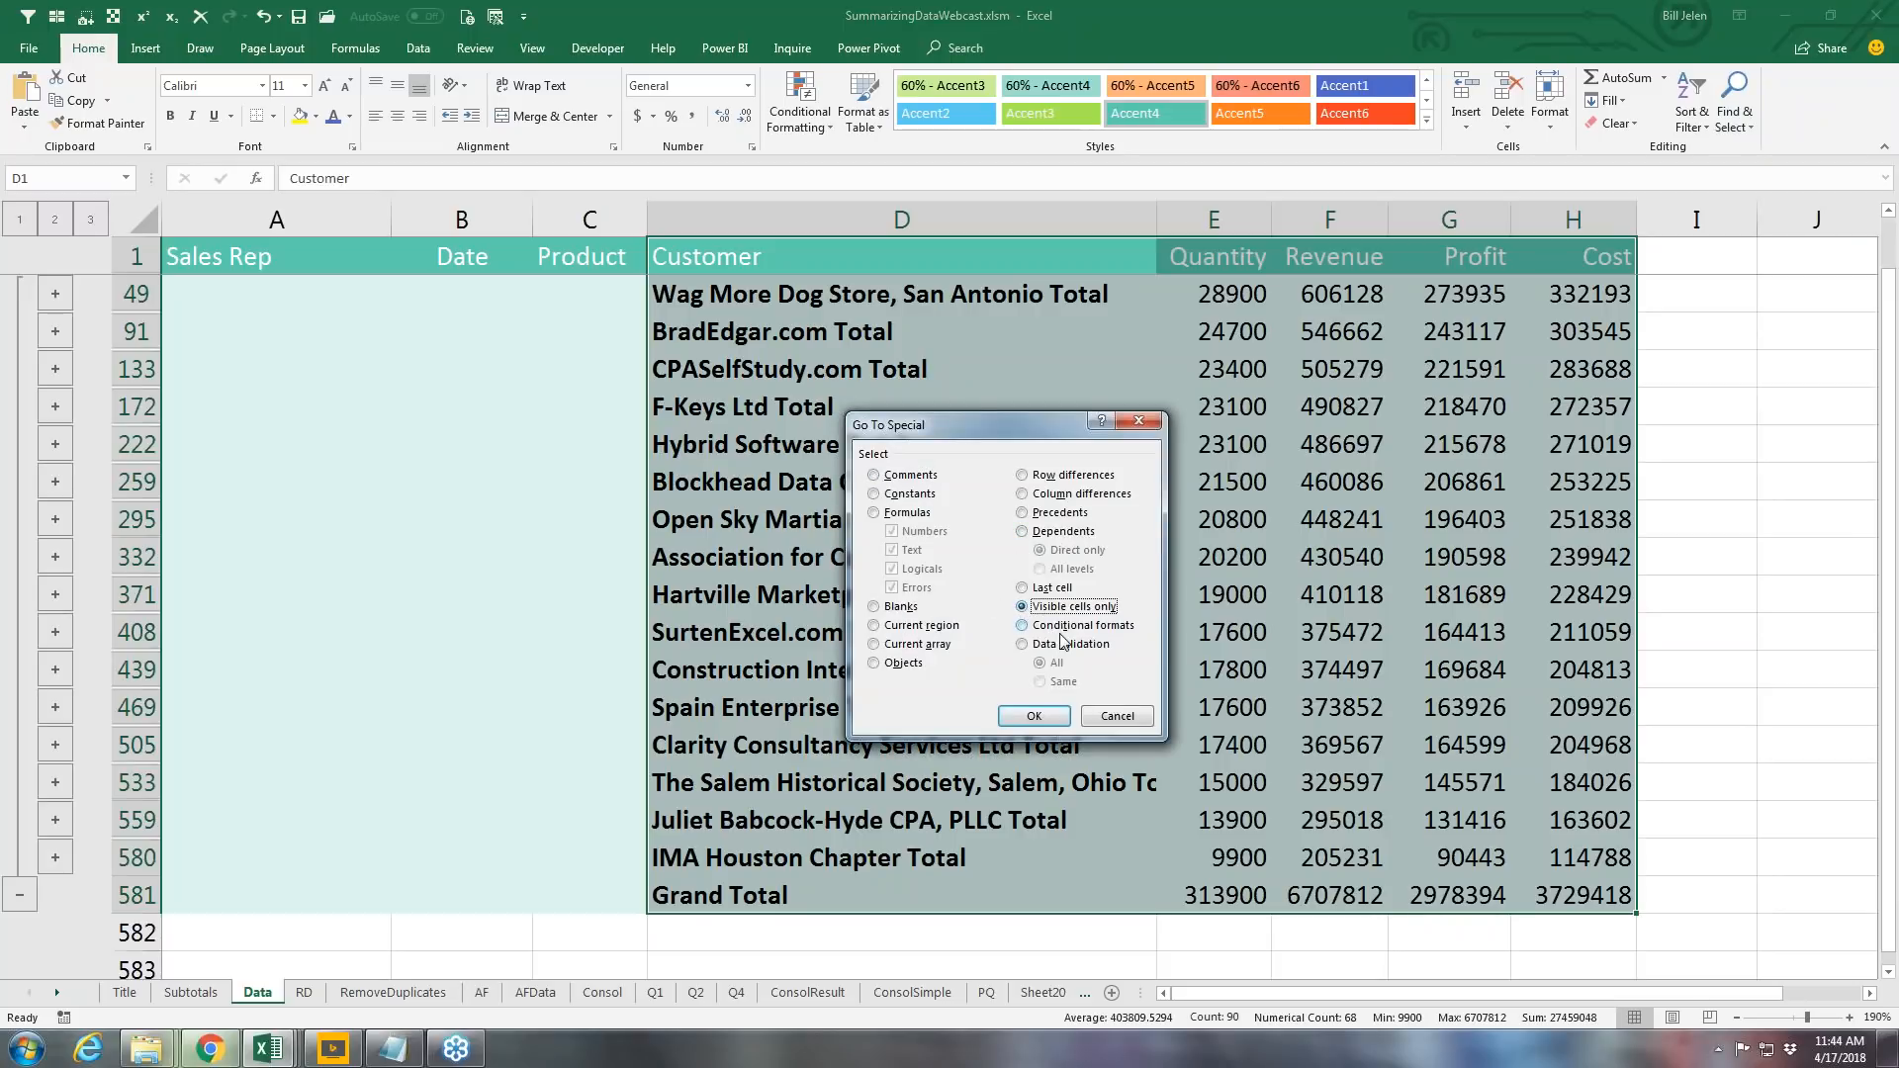
pyautogui.click(1116, 717)
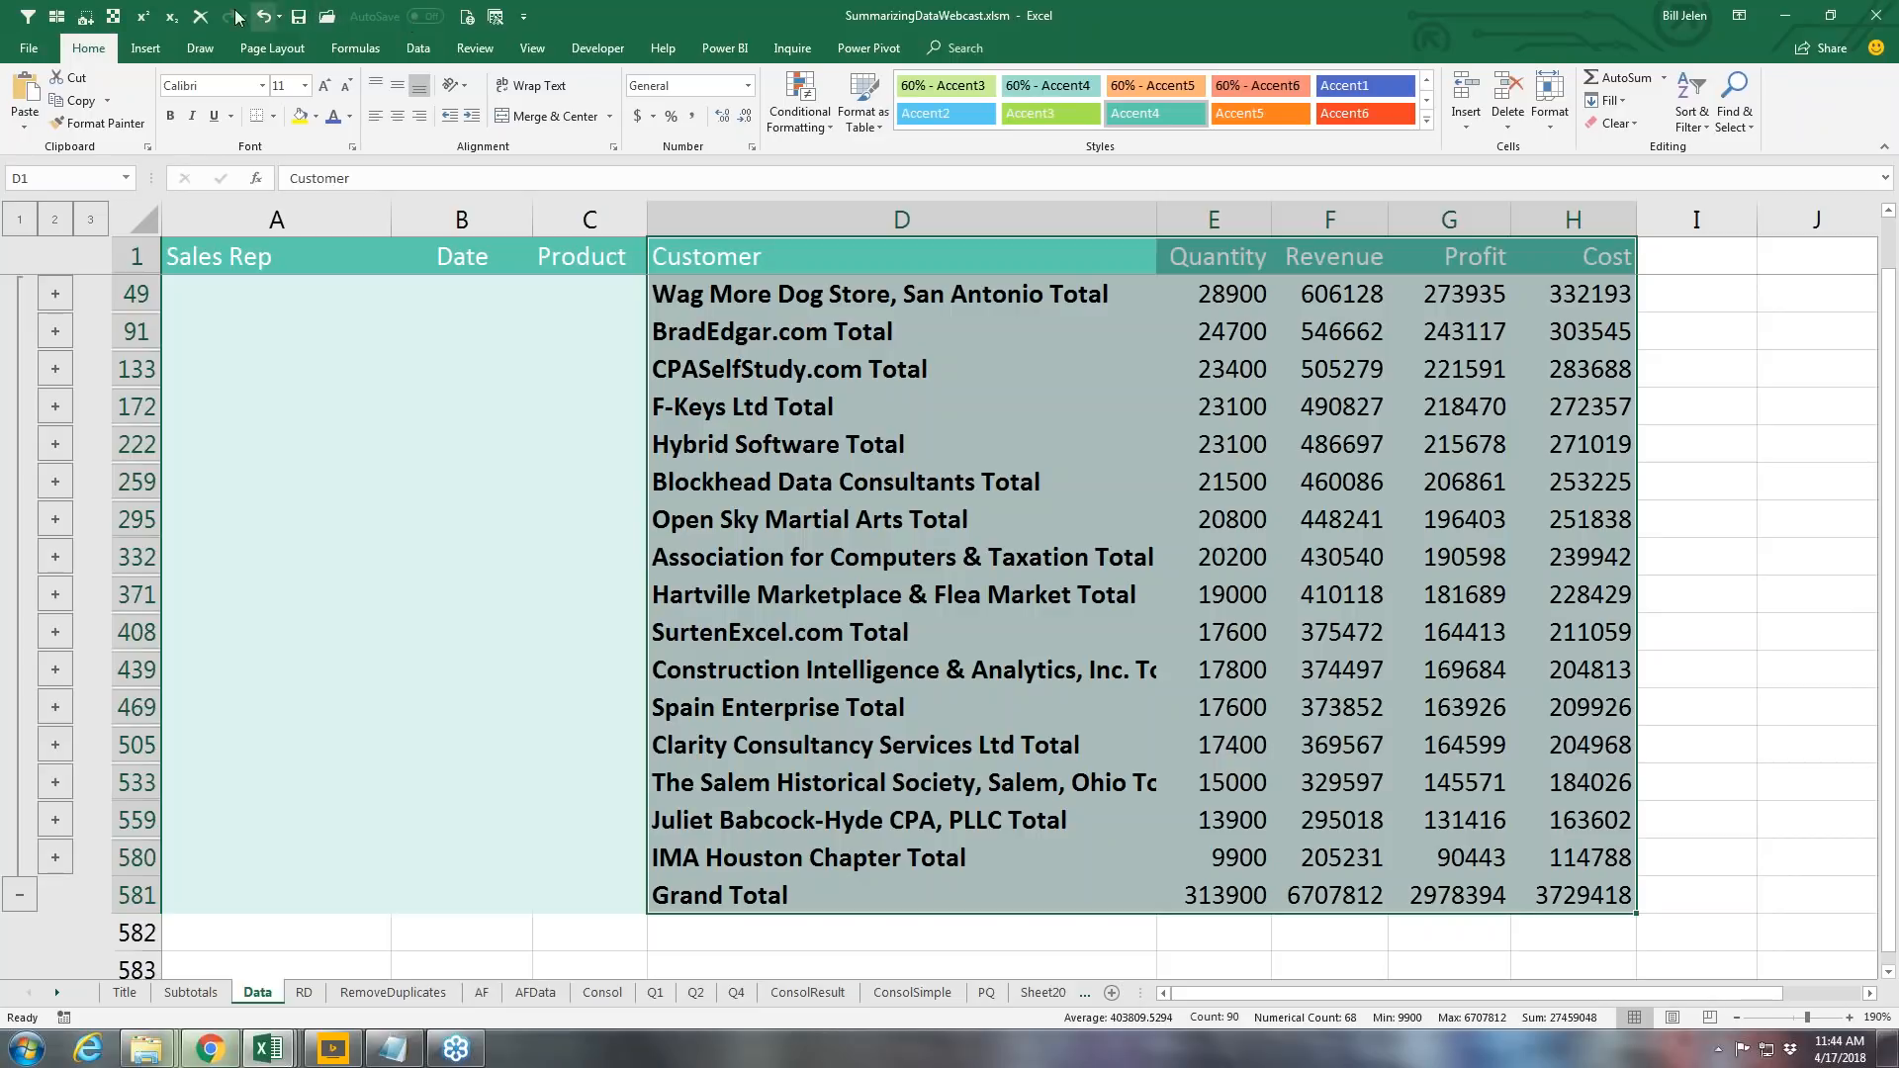
# Step: Open the Quick Access Toolbar customization, look through the popular commands, and switch the command list to All Commands
pyautogui.rightClick(173, 19)
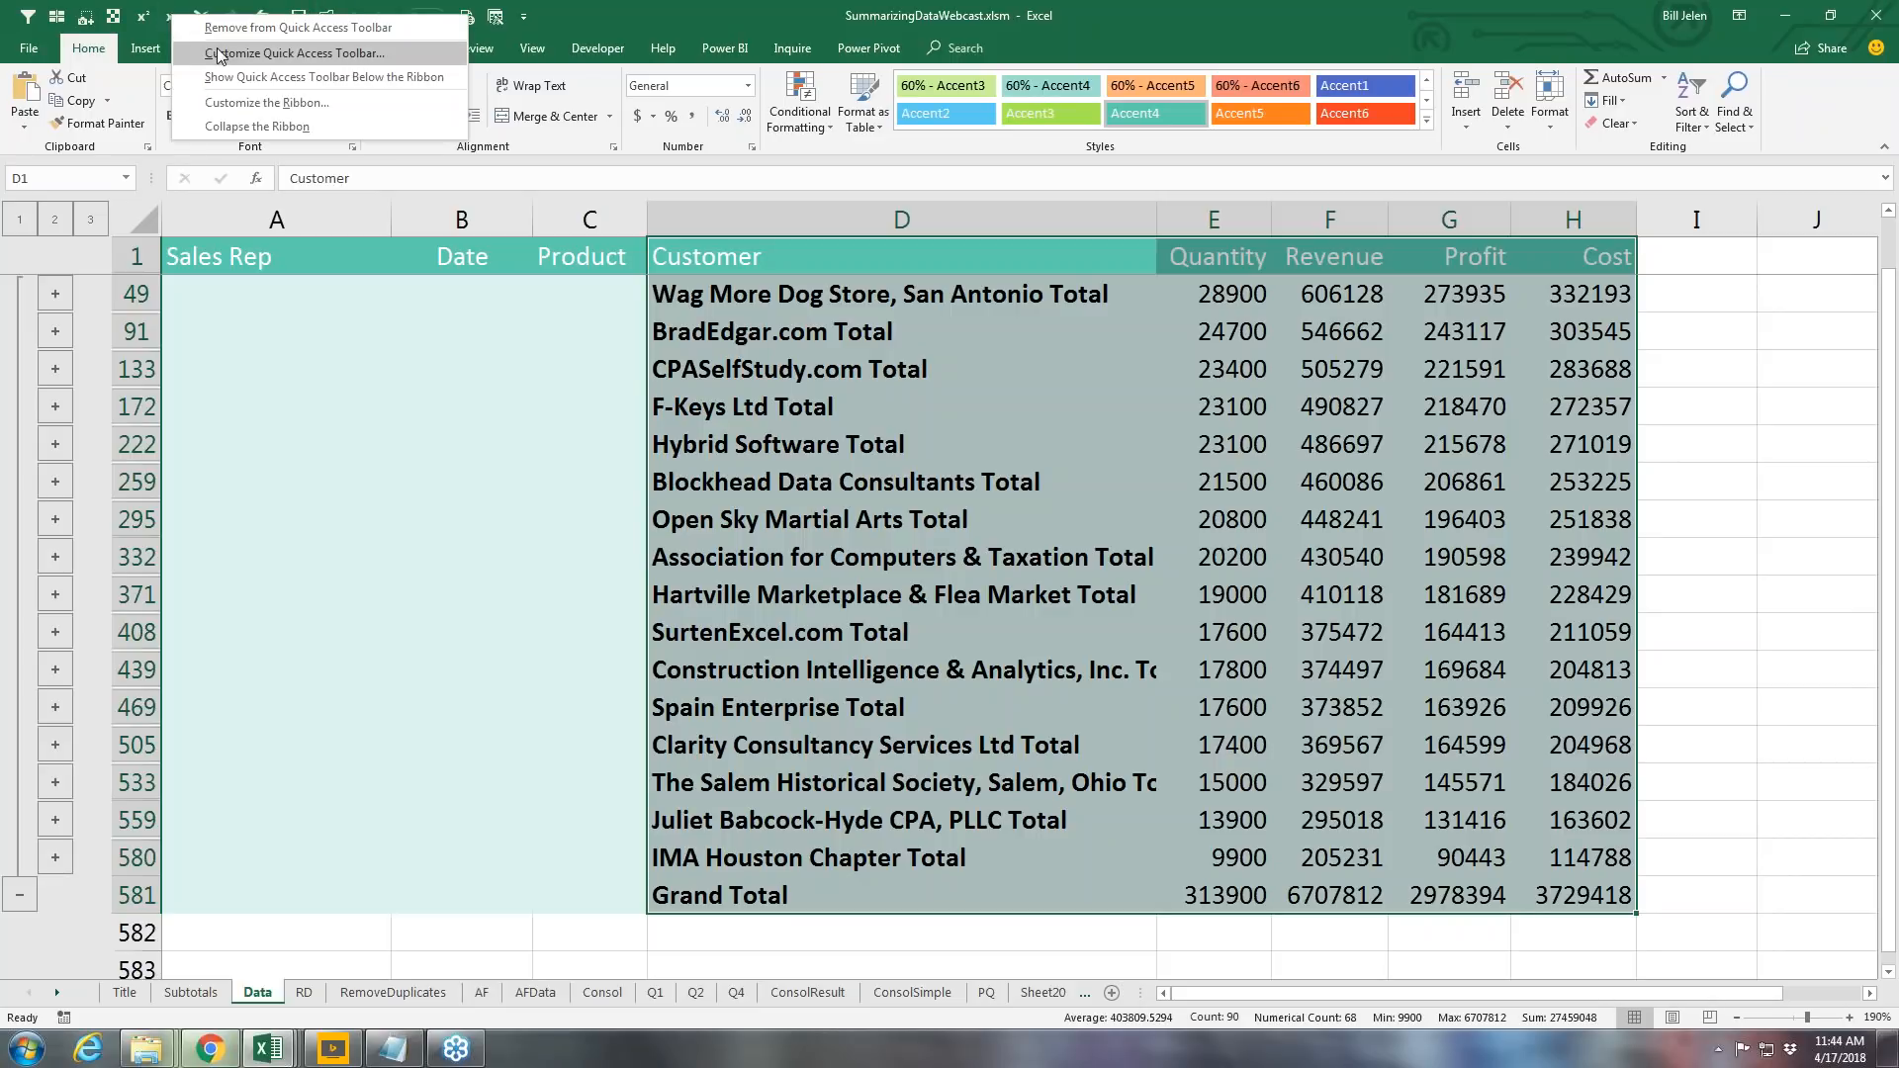
pyautogui.press('Escape')
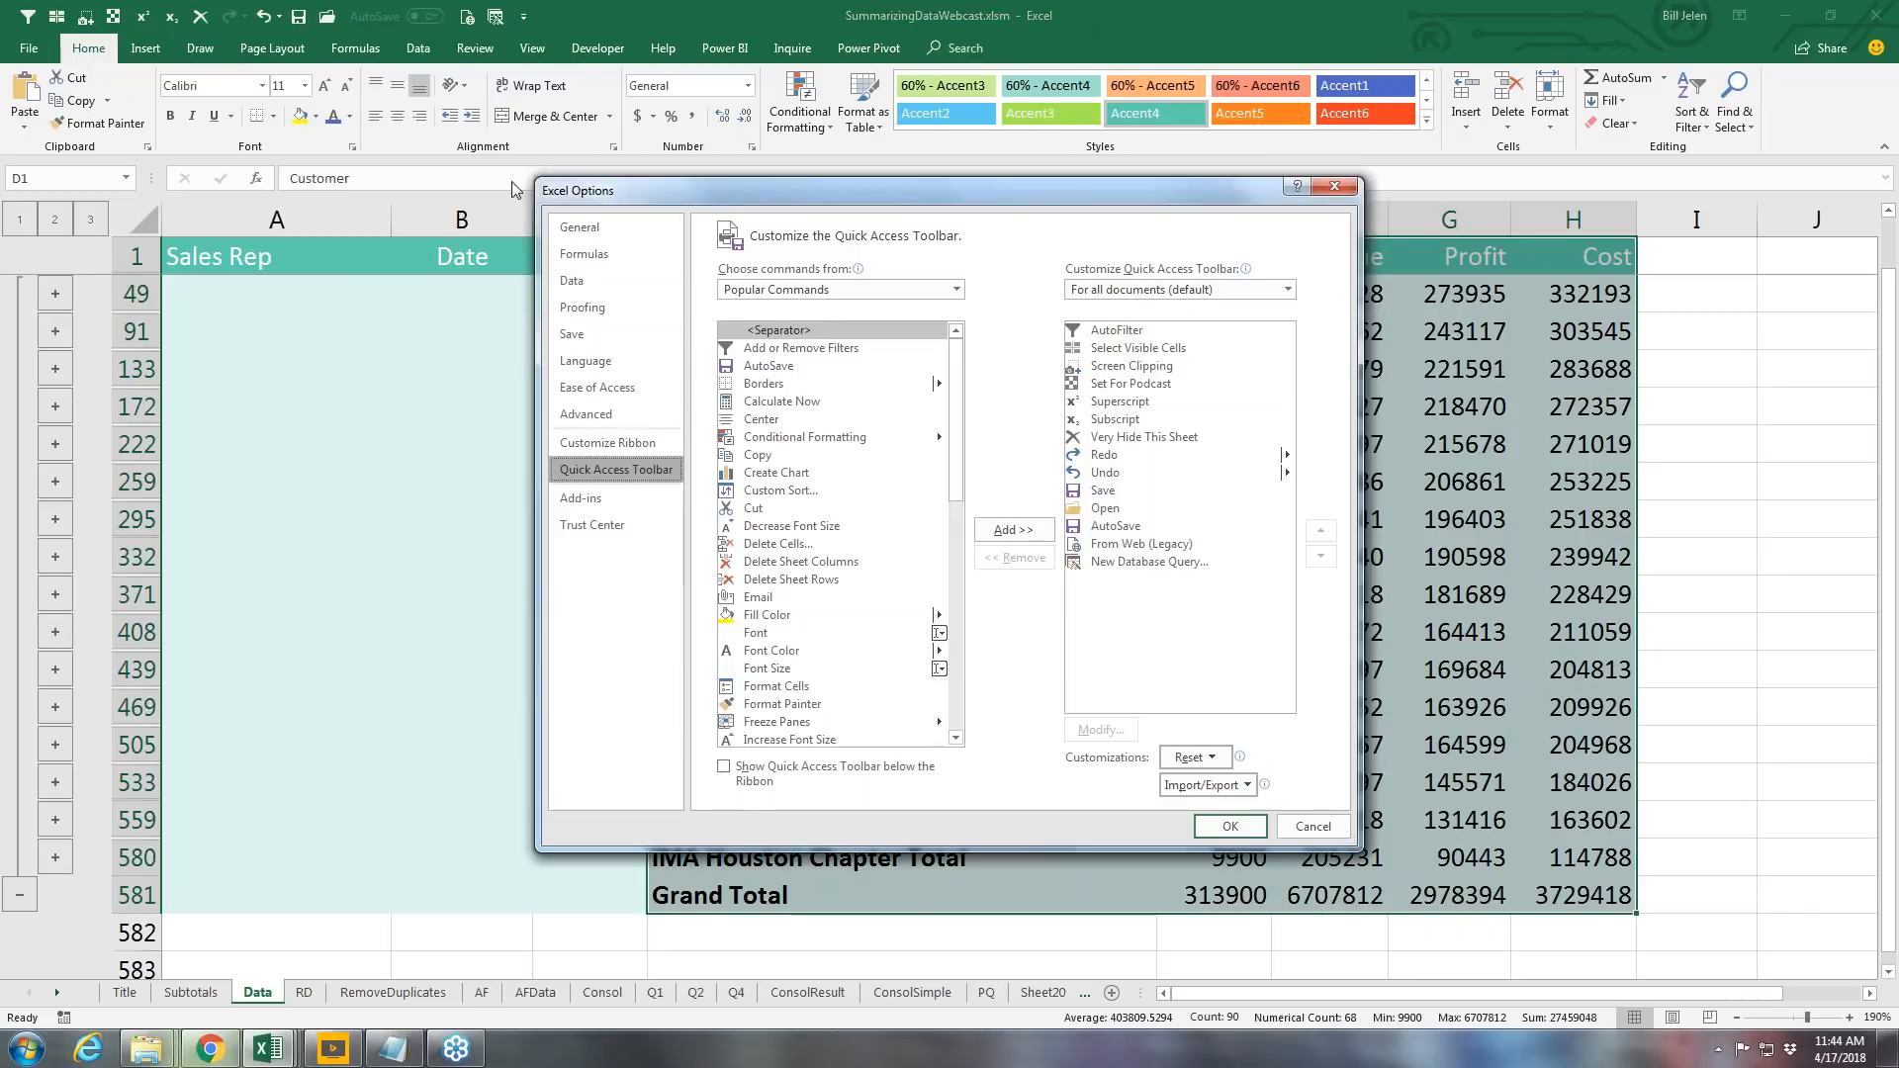
pyautogui.moveTo(955, 385); pyautogui.dragTo(964, 628)
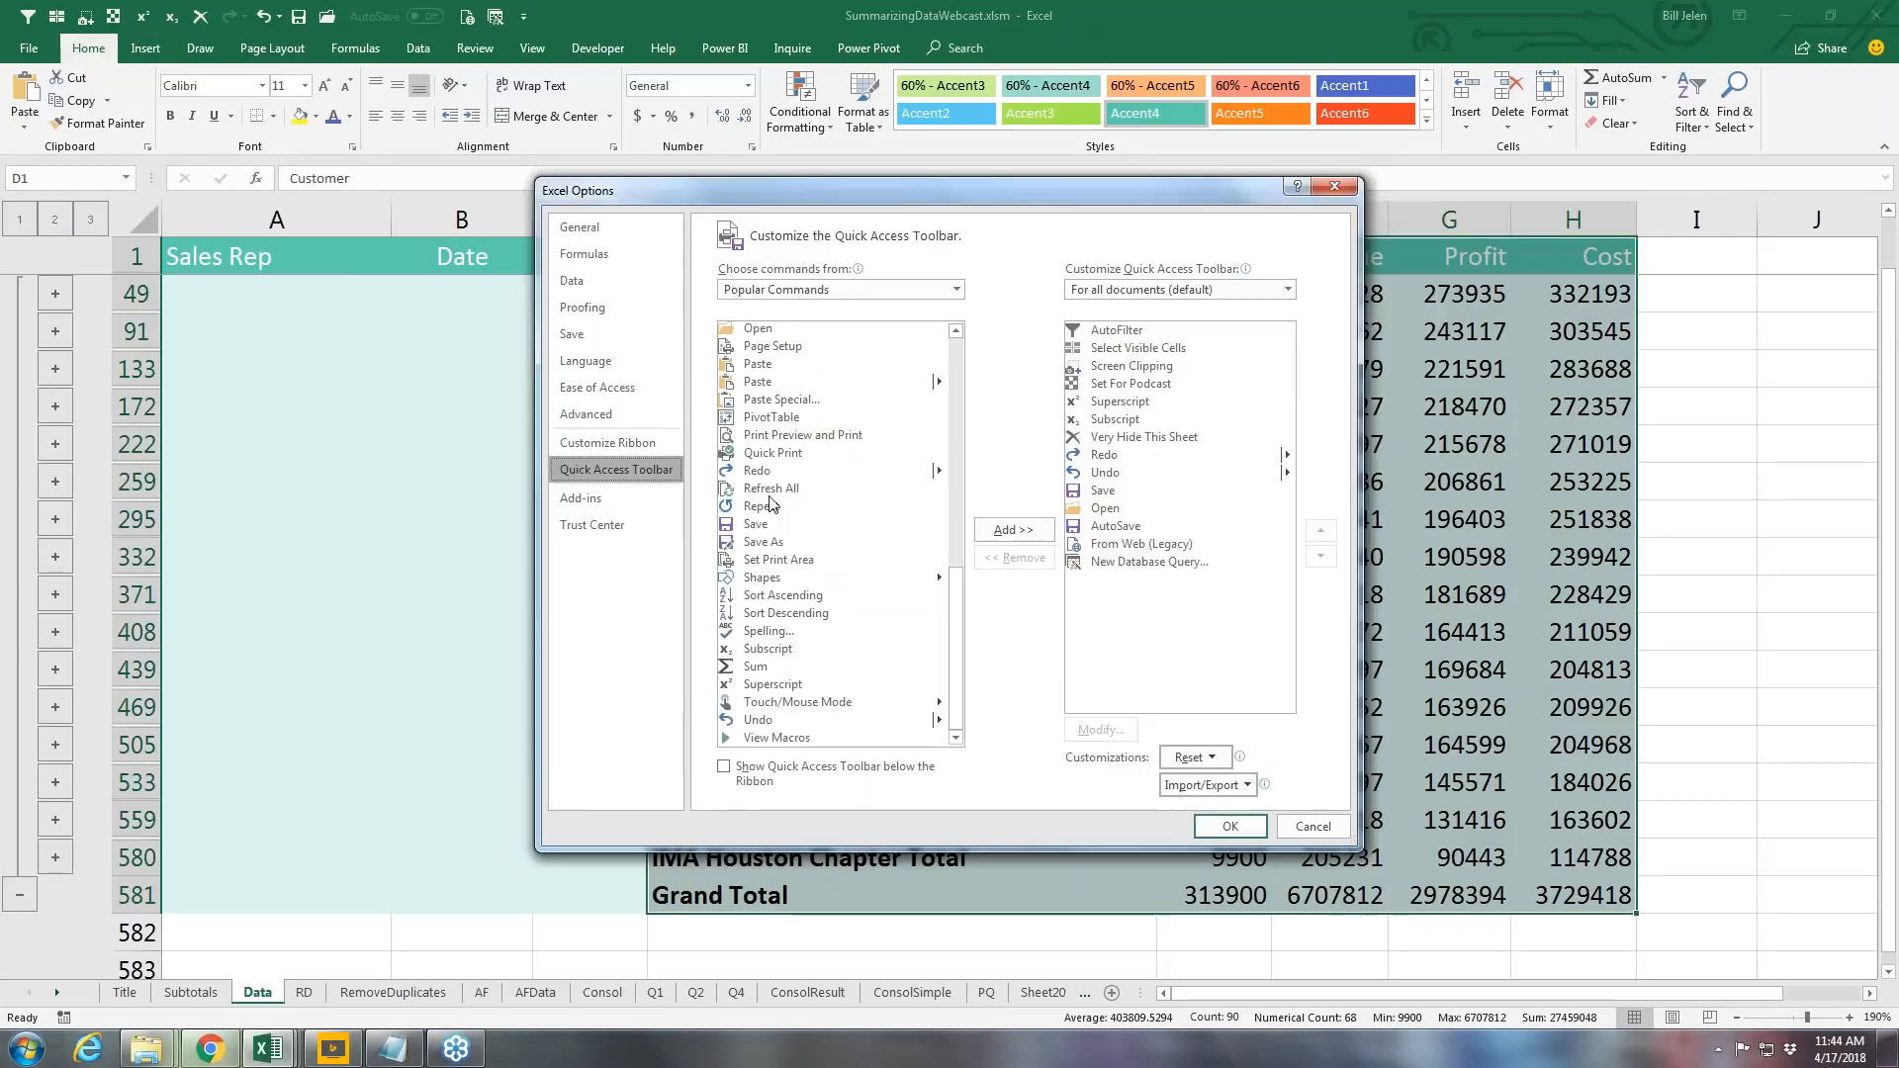
pyautogui.click(754, 737)
pyautogui.moveTo(954, 569); pyautogui.dragTo(964, 339)
pyautogui.click(956, 289)
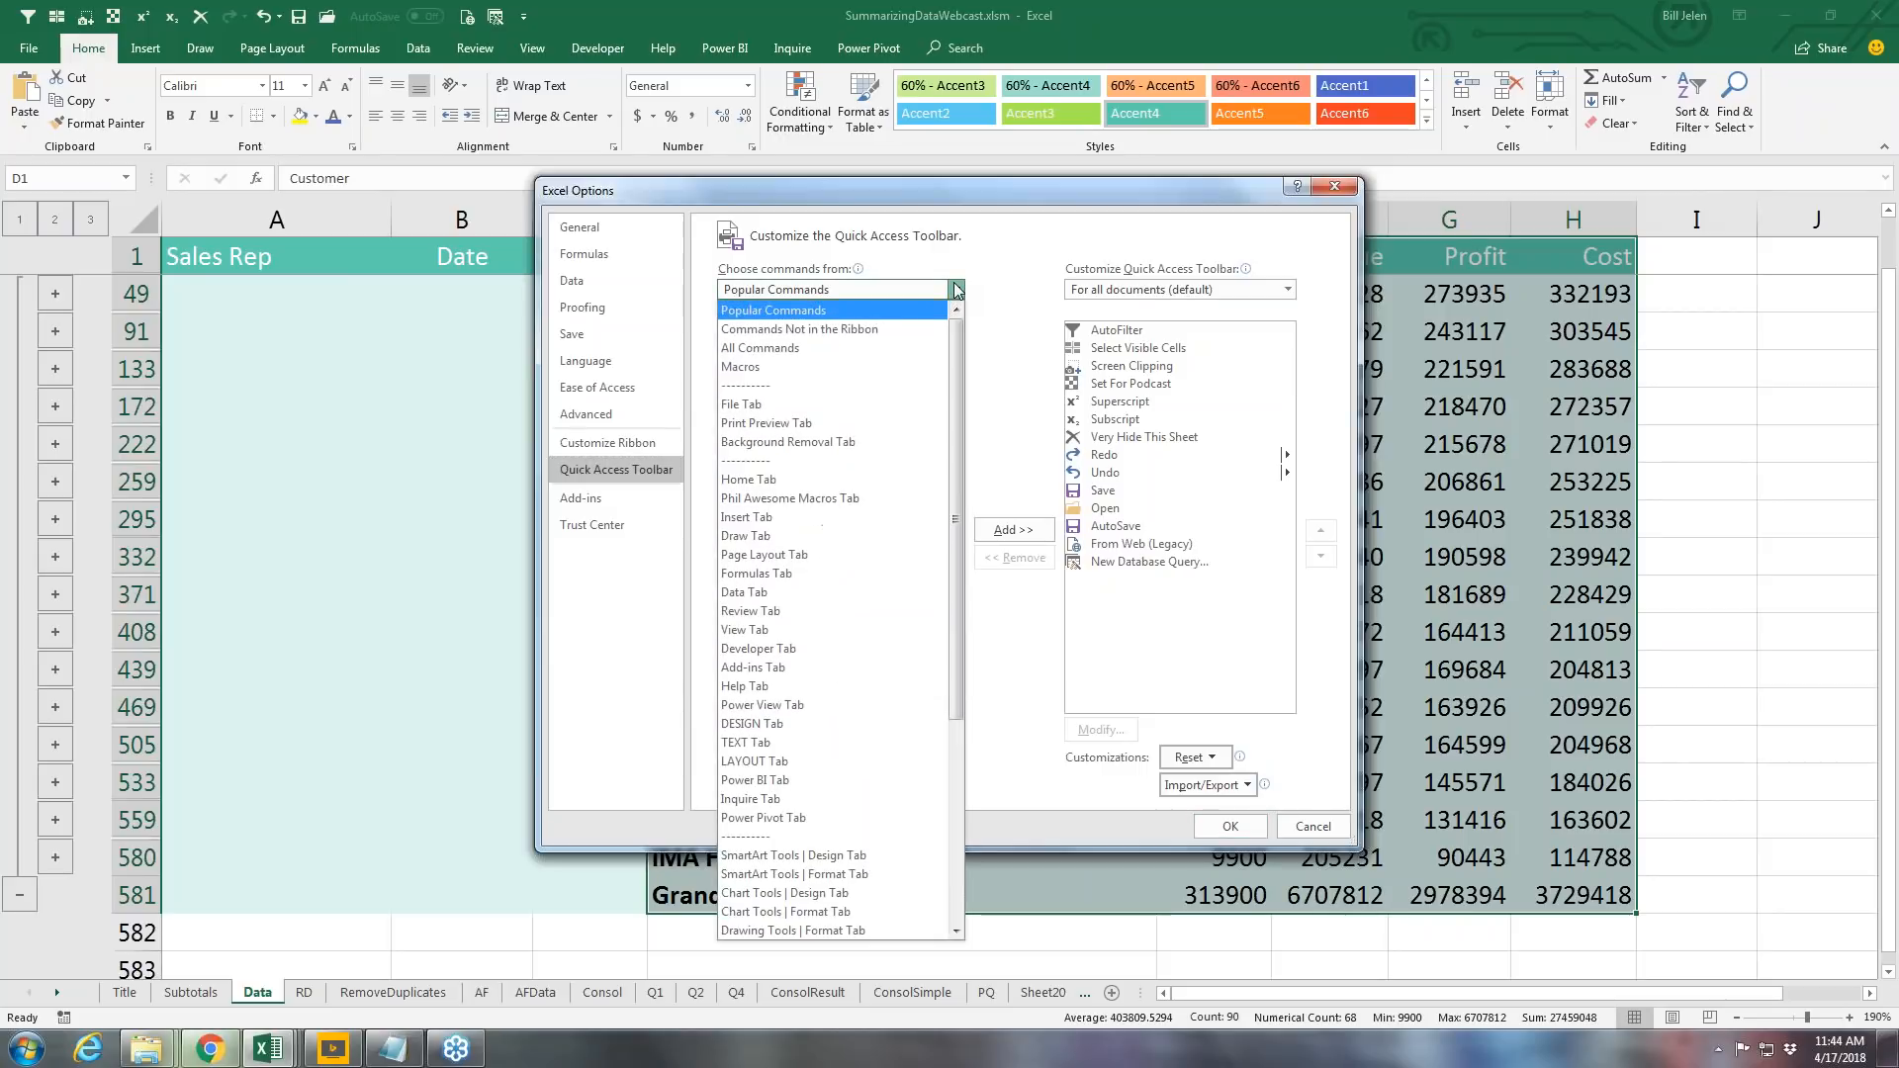
pyautogui.click(783, 351)
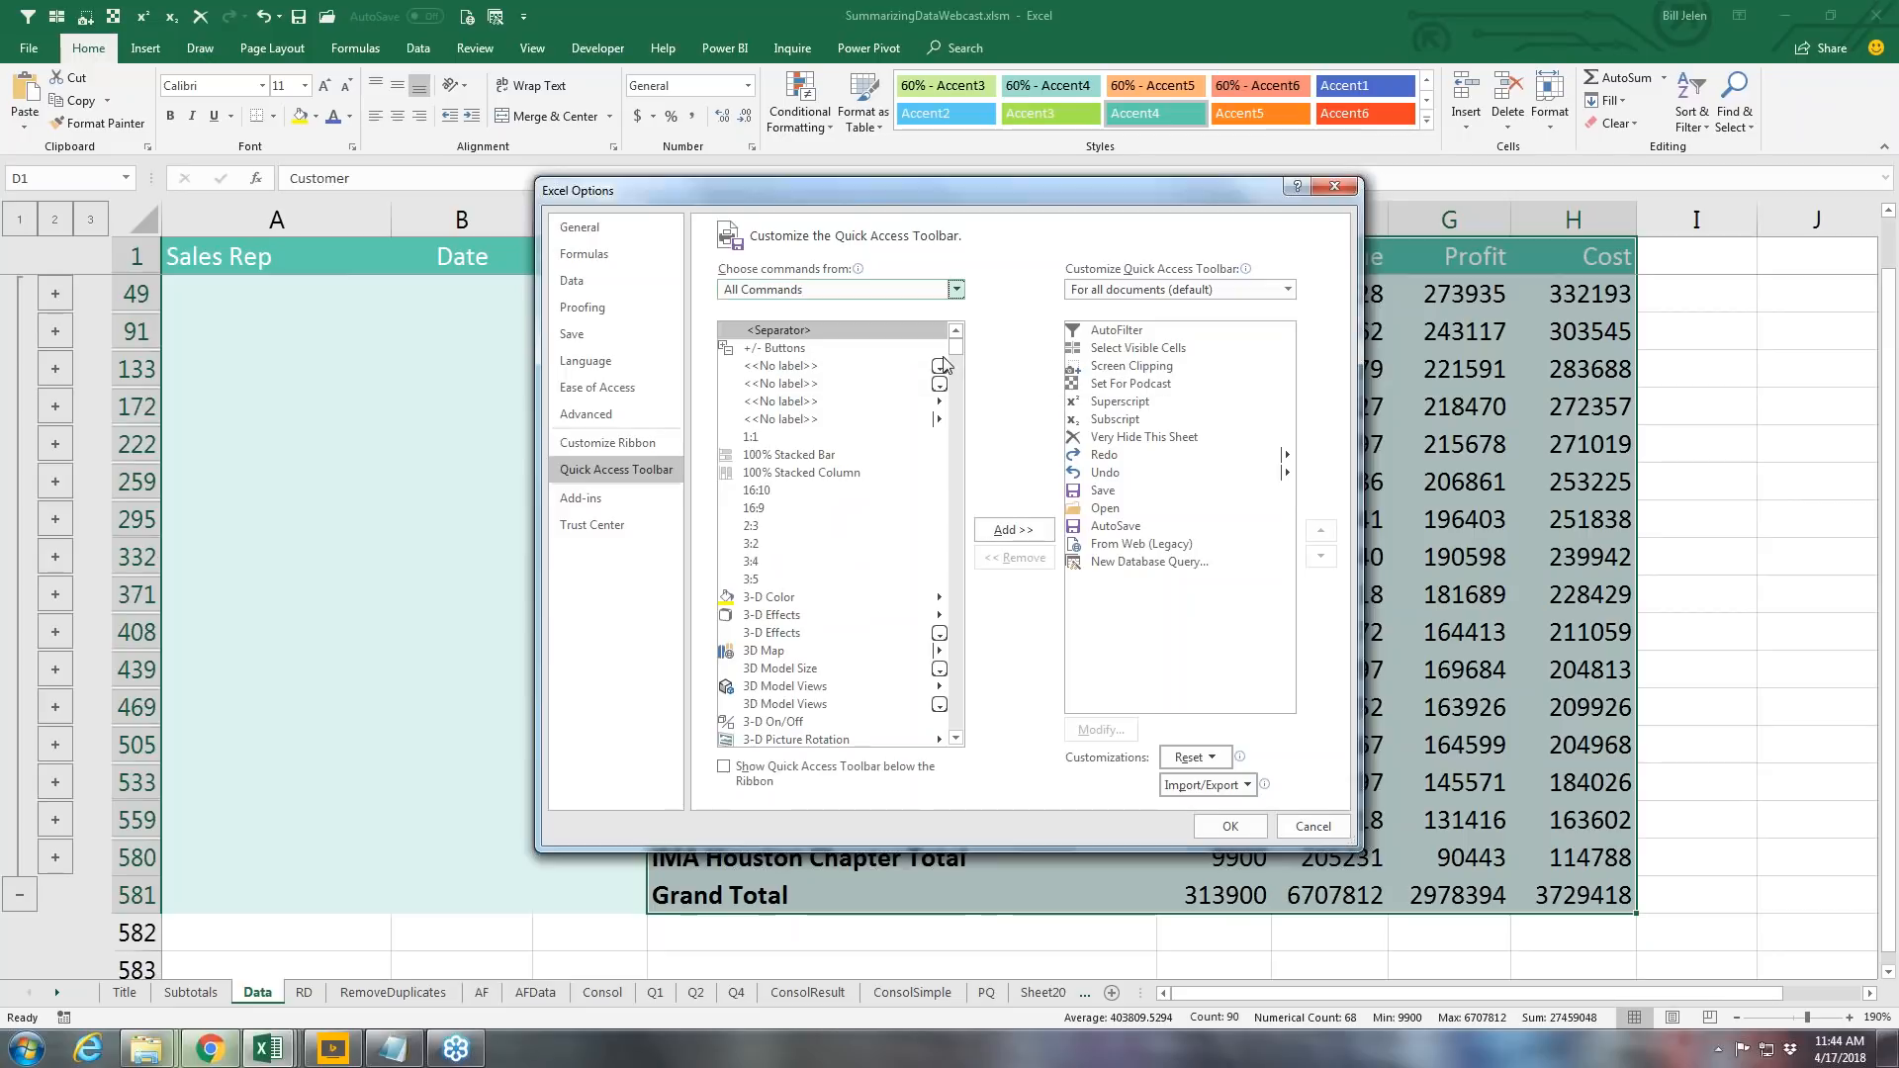
# Step: Find Select Visible Cells in the All Commands list and try to add it to the Quick Access Toolbar
pyautogui.moveTo(954, 346); pyautogui.dragTo(962, 720)
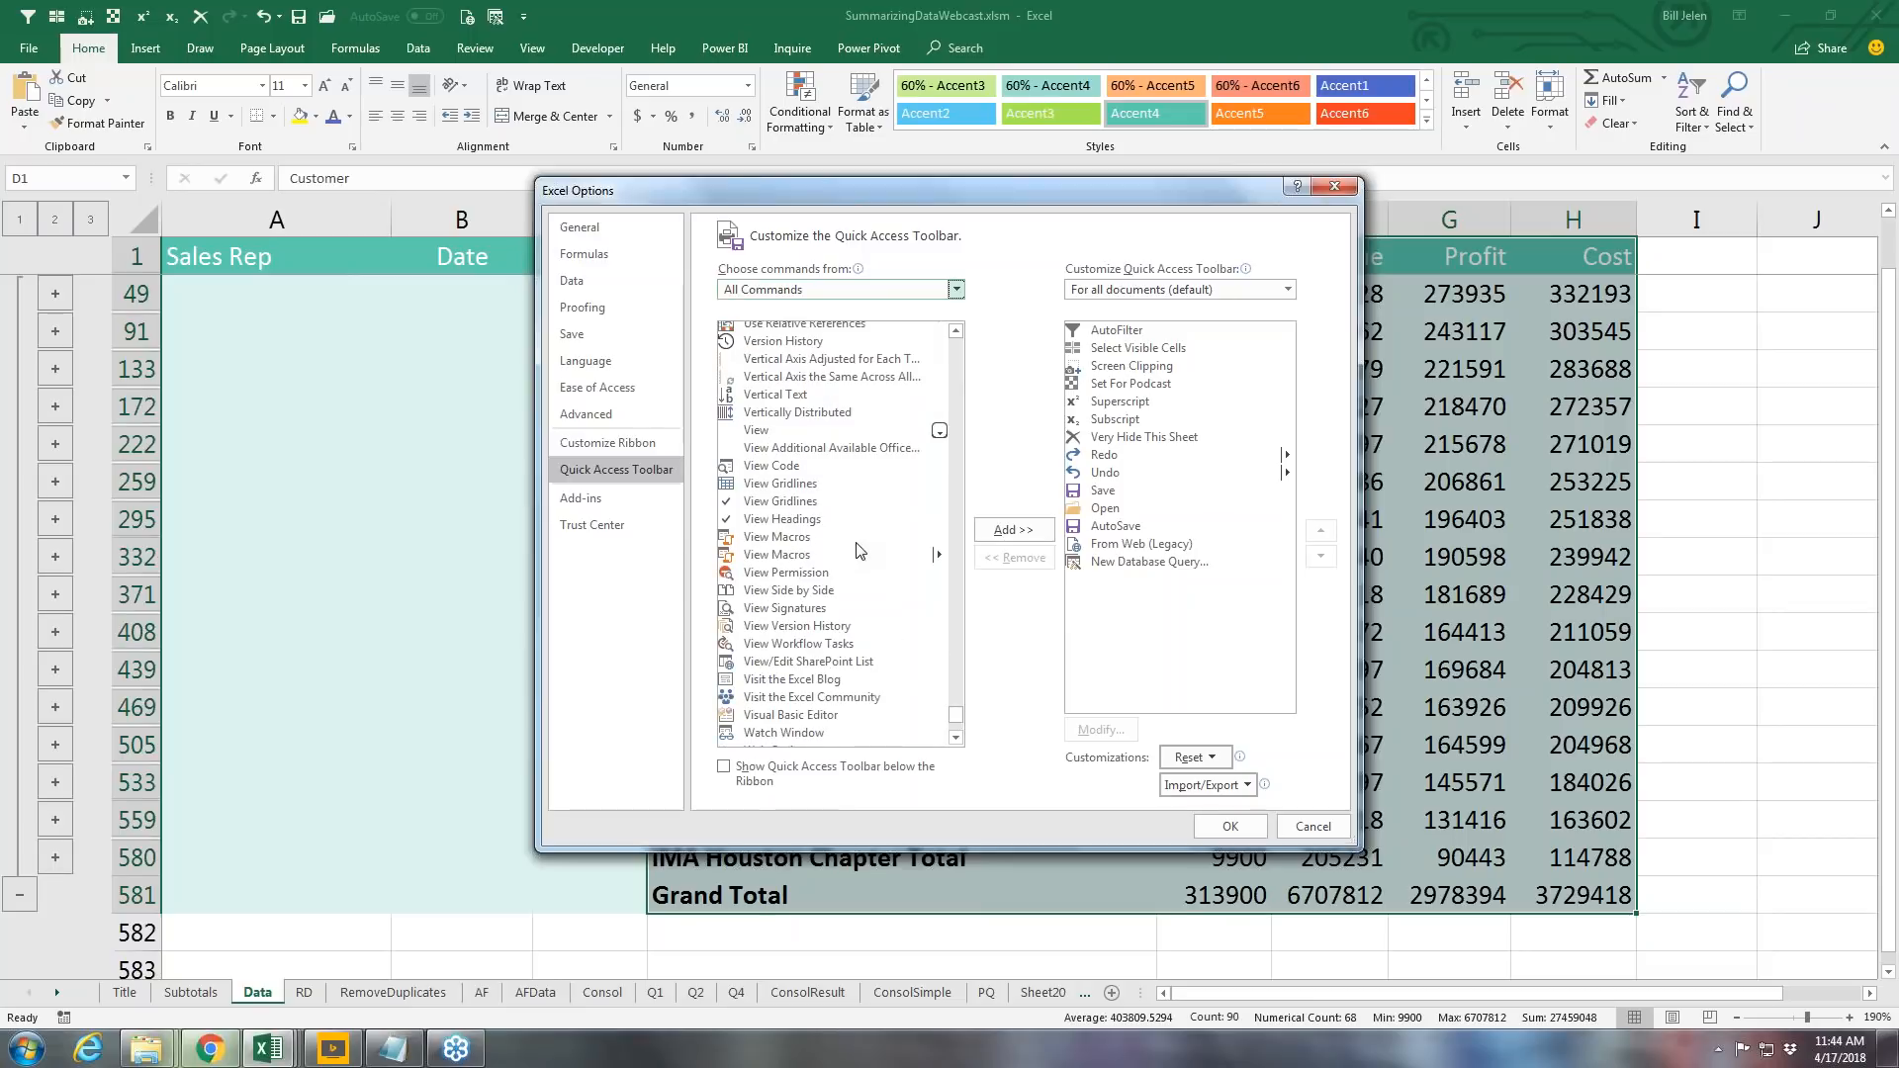
pyautogui.click(955, 388)
pyautogui.click(955, 387)
pyautogui.click(955, 388)
pyautogui.click(956, 387)
pyautogui.click(955, 387)
pyautogui.click(956, 388)
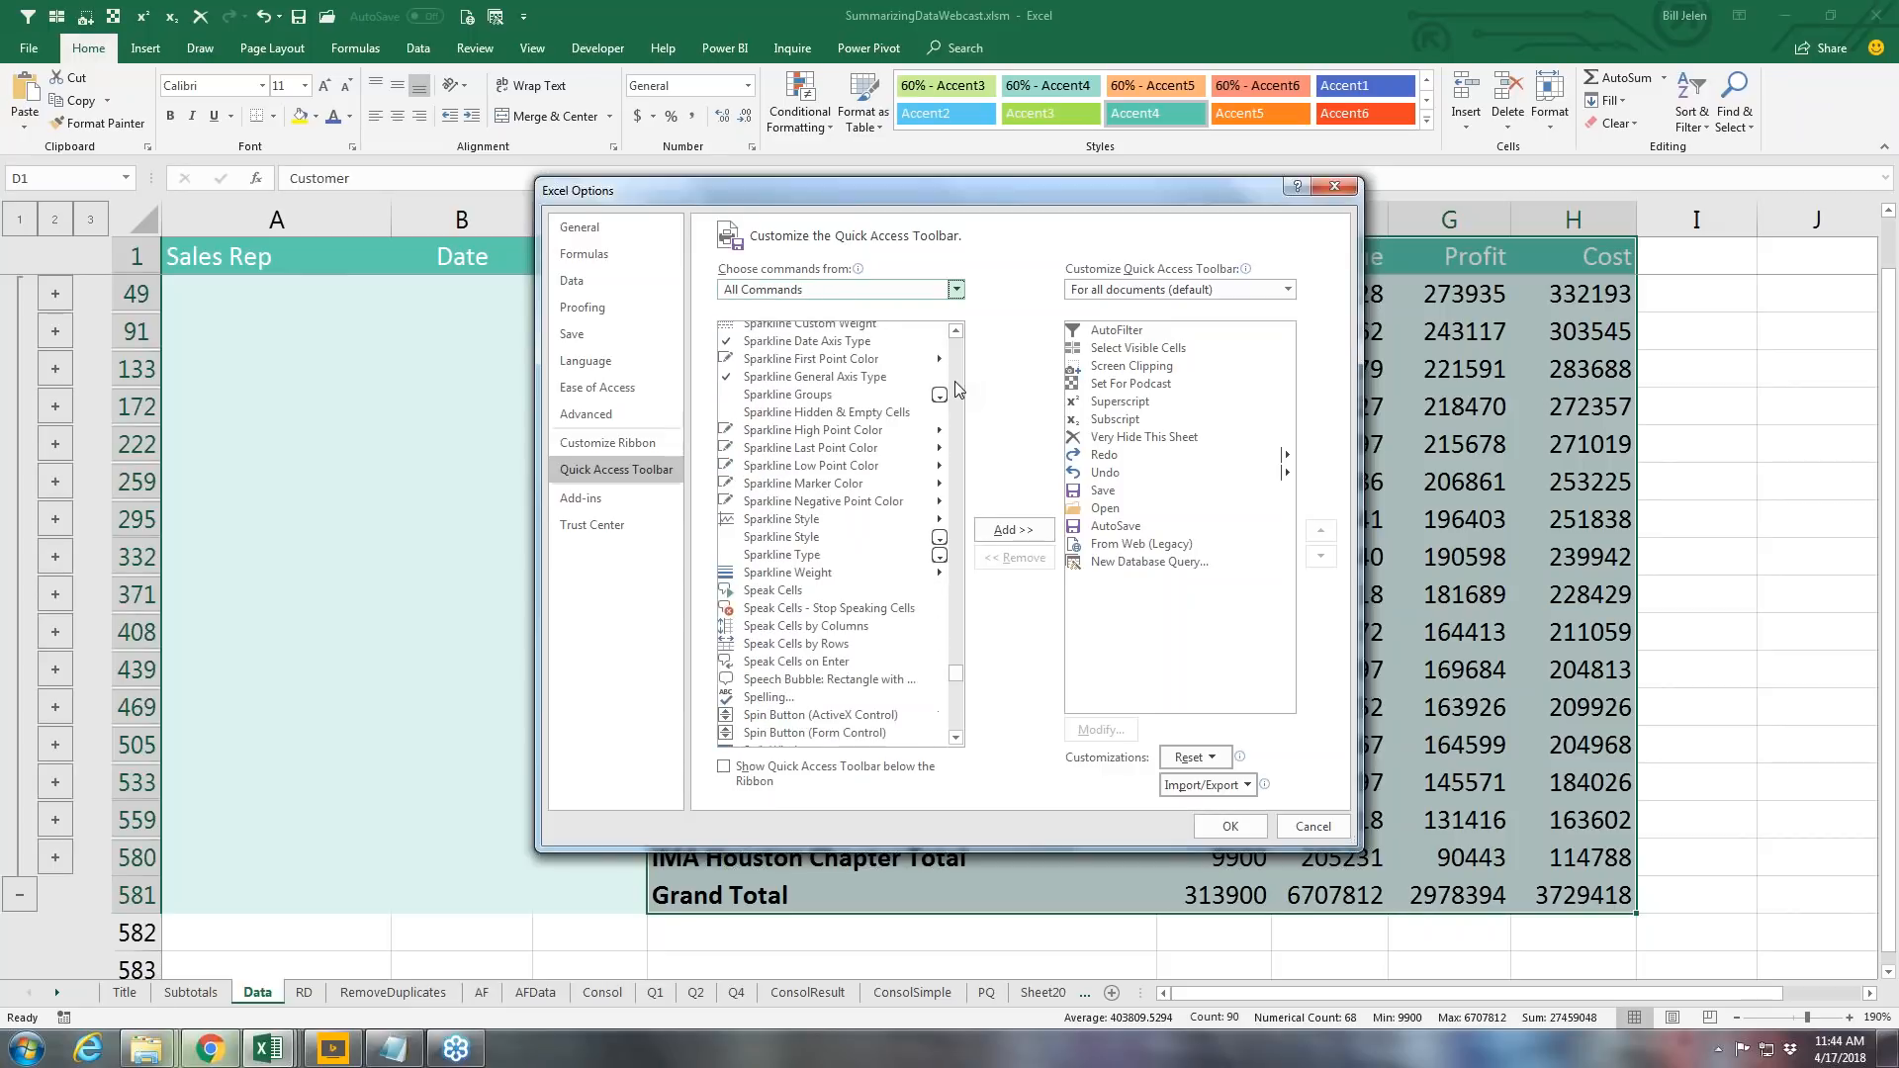
pyautogui.click(955, 388)
pyautogui.click(955, 387)
pyautogui.click(955, 388)
pyautogui.click(956, 388)
pyautogui.click(956, 388)
pyautogui.click(955, 388)
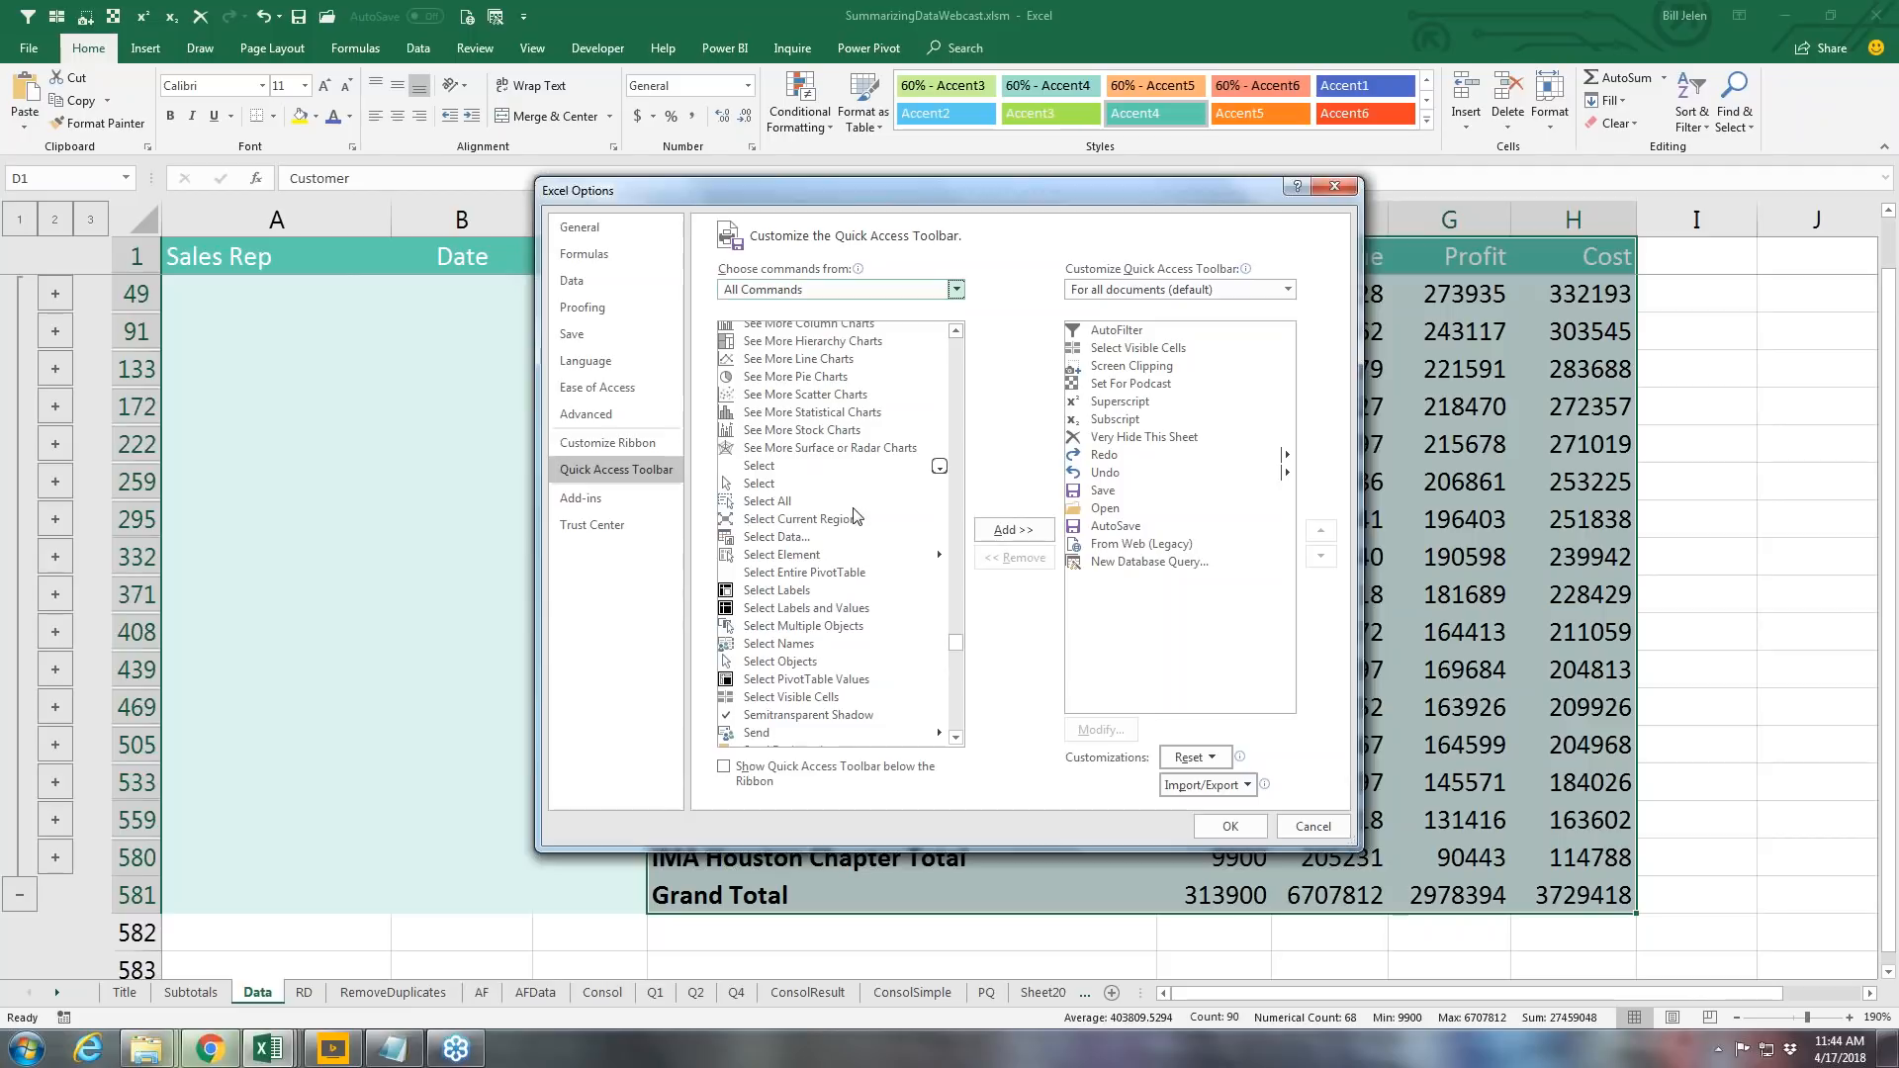
pyautogui.click(792, 694)
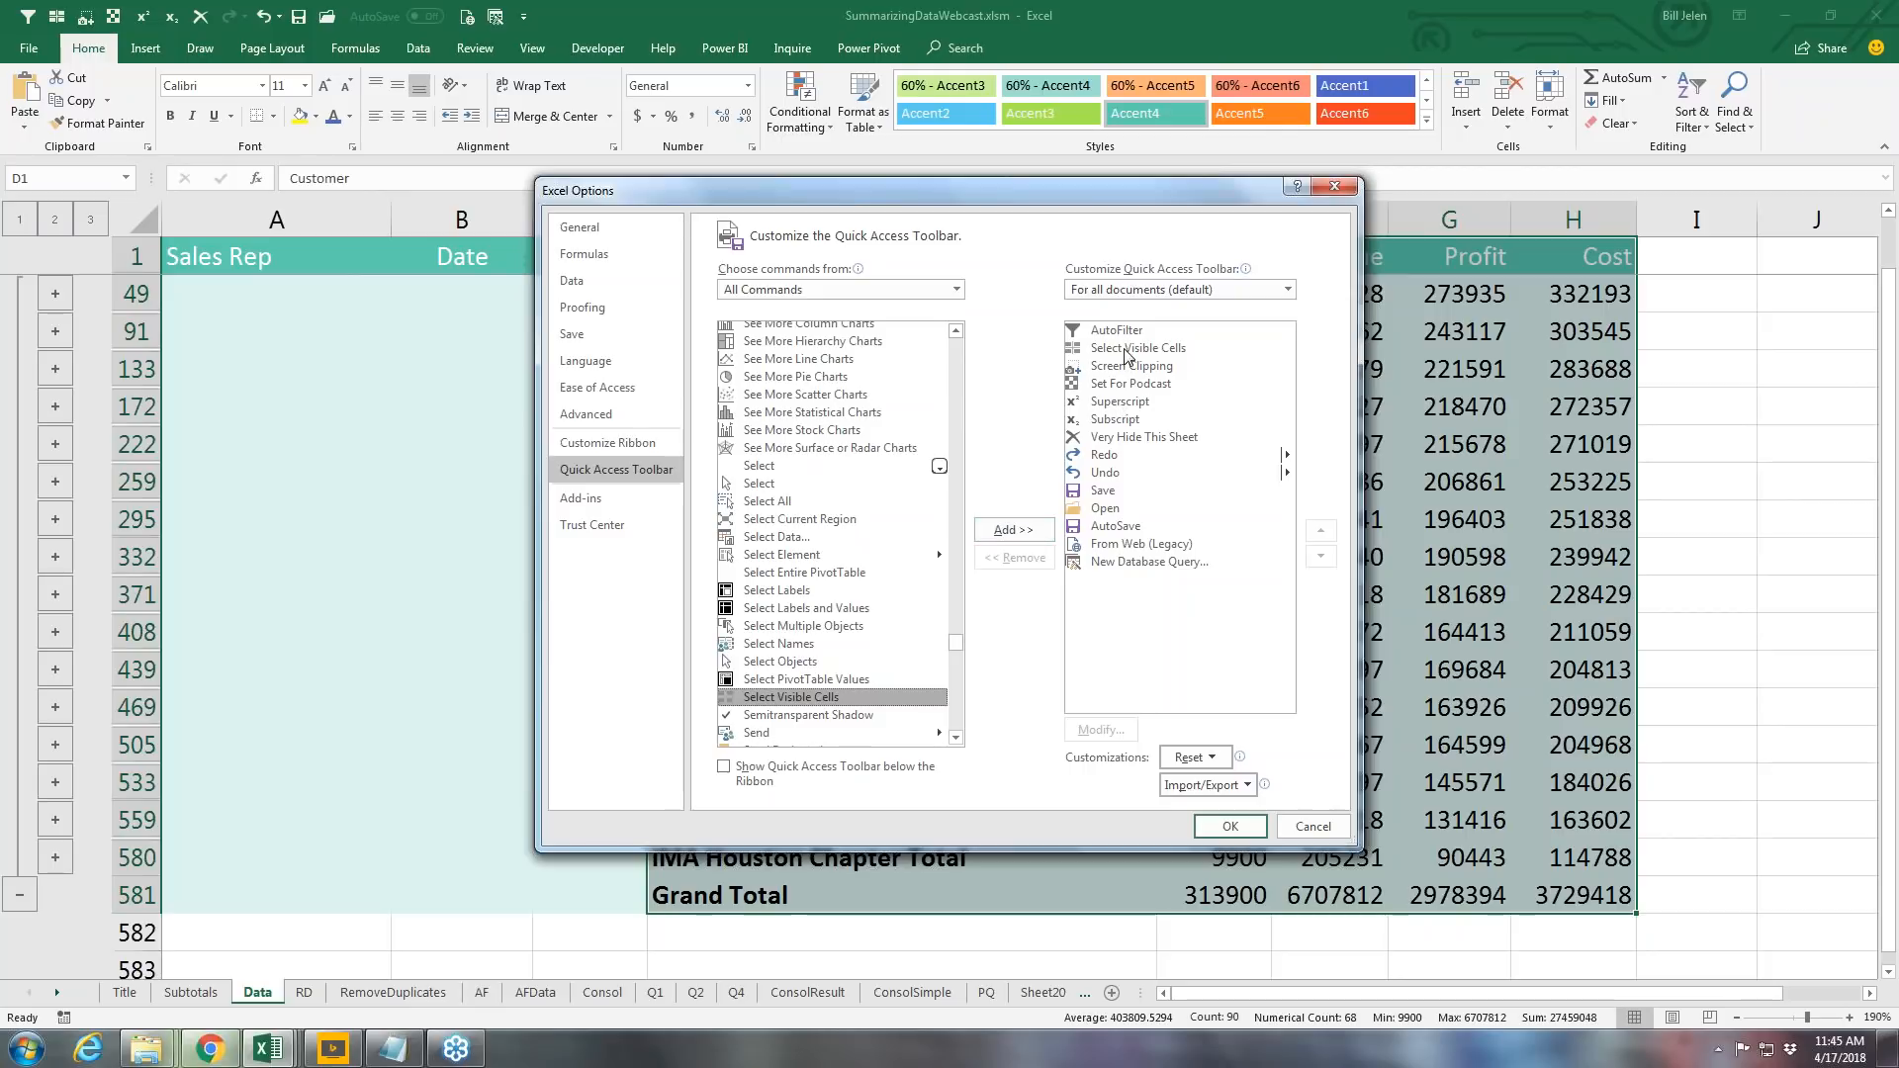
pyautogui.click(1013, 532)
pyautogui.click(958, 582)
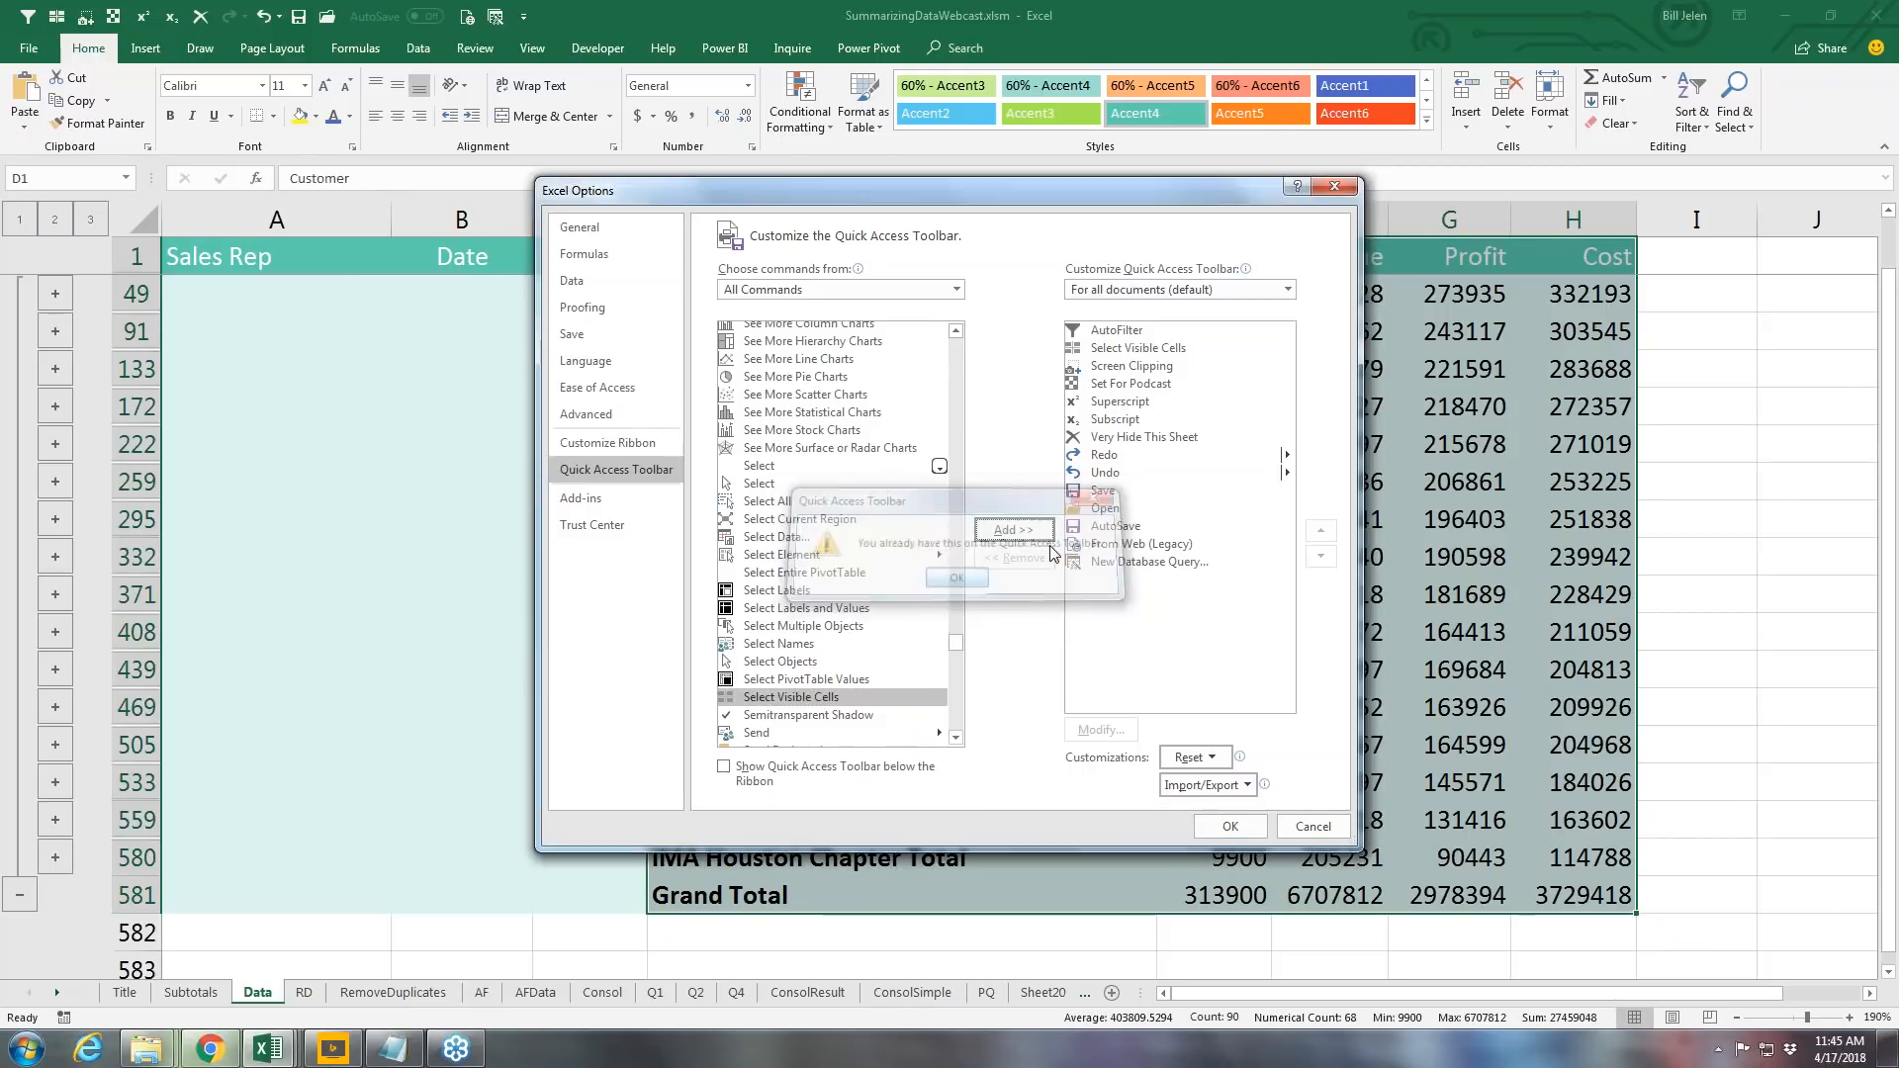
# Step: Reorder the Quick Access Toolbar so Select Visible Cells comes directly after Screen Clipping, and apply the customization
pyautogui.click(1142, 352)
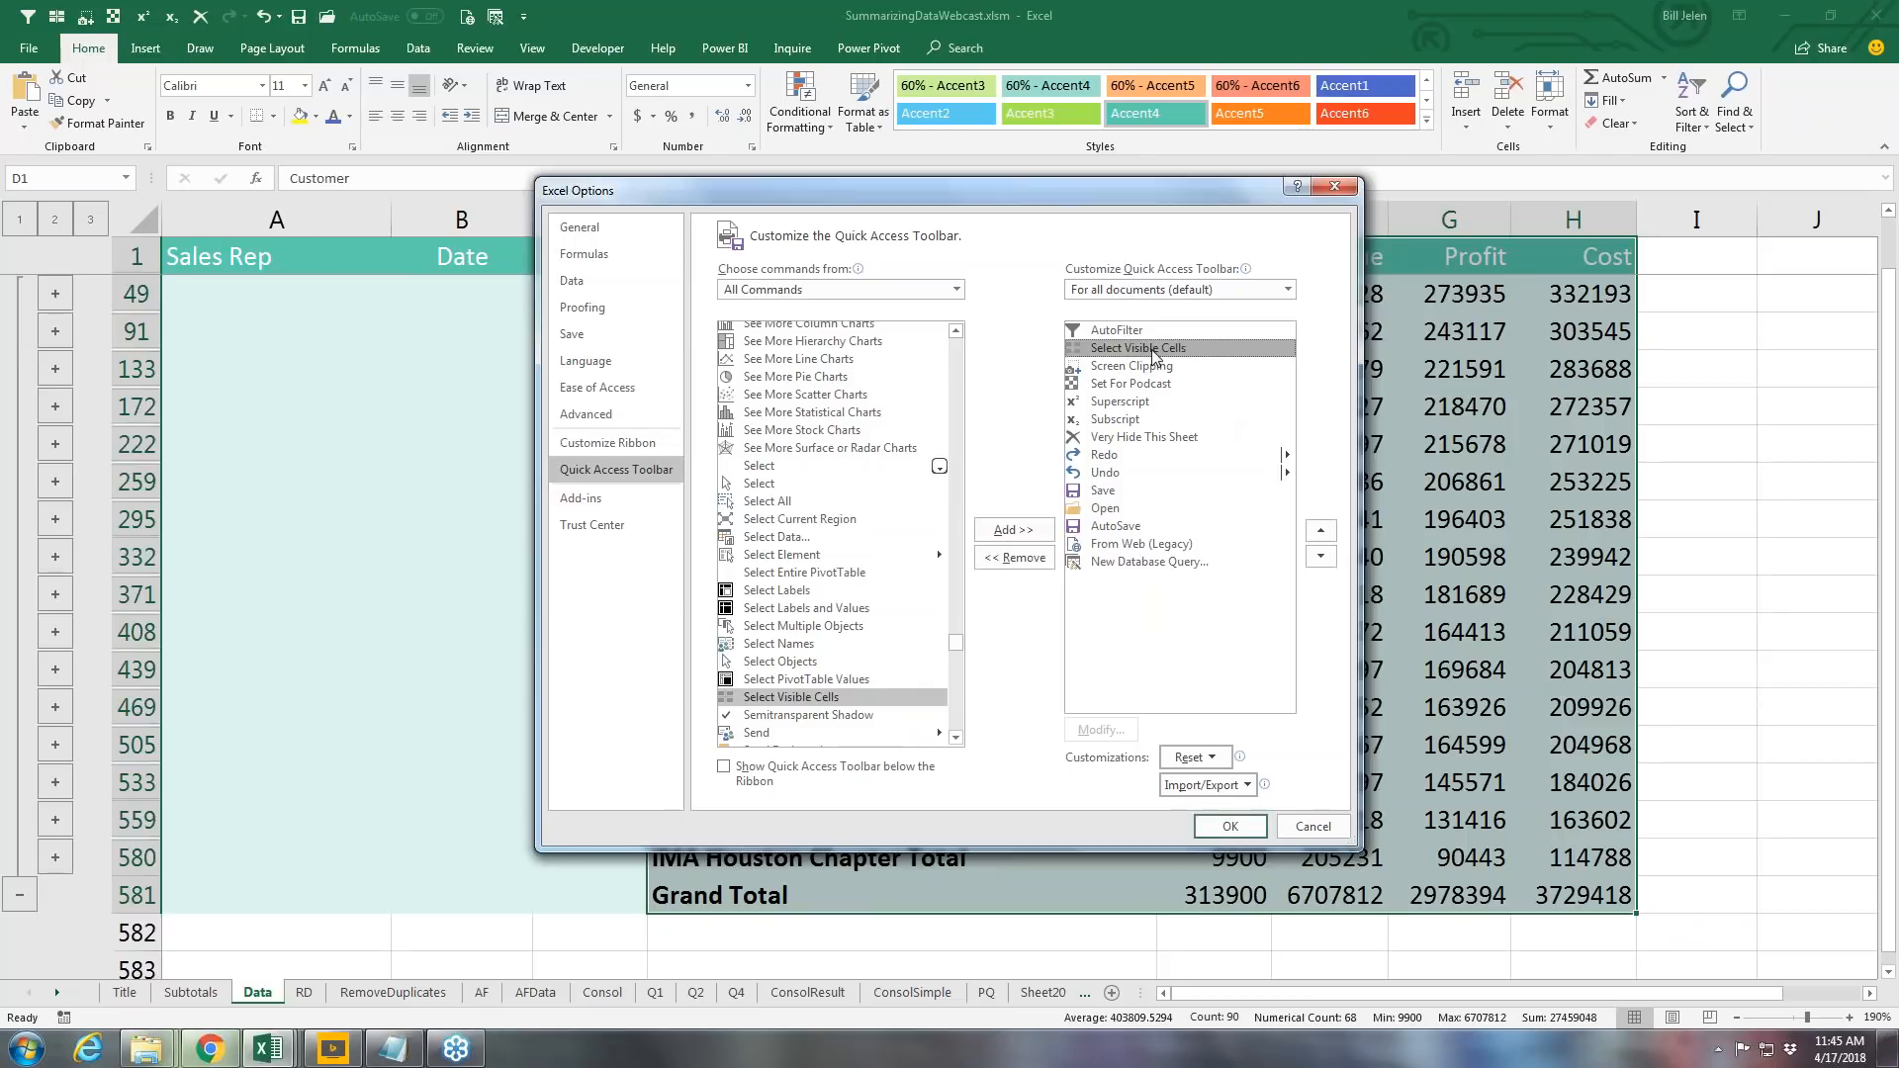
pyautogui.click(1320, 557)
pyautogui.click(1320, 557)
pyautogui.click(1320, 557)
pyautogui.click(1320, 556)
pyautogui.click(1320, 557)
pyautogui.click(1321, 557)
pyautogui.click(1320, 557)
pyautogui.click(1321, 557)
pyautogui.click(1320, 557)
pyautogui.click(1320, 556)
pyautogui.click(1320, 557)
pyautogui.click(1320, 557)
pyautogui.click(1321, 531)
pyautogui.click(1320, 531)
pyautogui.click(1320, 531)
pyautogui.click(1321, 531)
pyautogui.click(1320, 531)
pyautogui.click(1320, 531)
pyautogui.click(1320, 531)
pyautogui.click(1321, 531)
pyautogui.click(1320, 531)
pyautogui.click(1321, 531)
pyautogui.click(1320, 531)
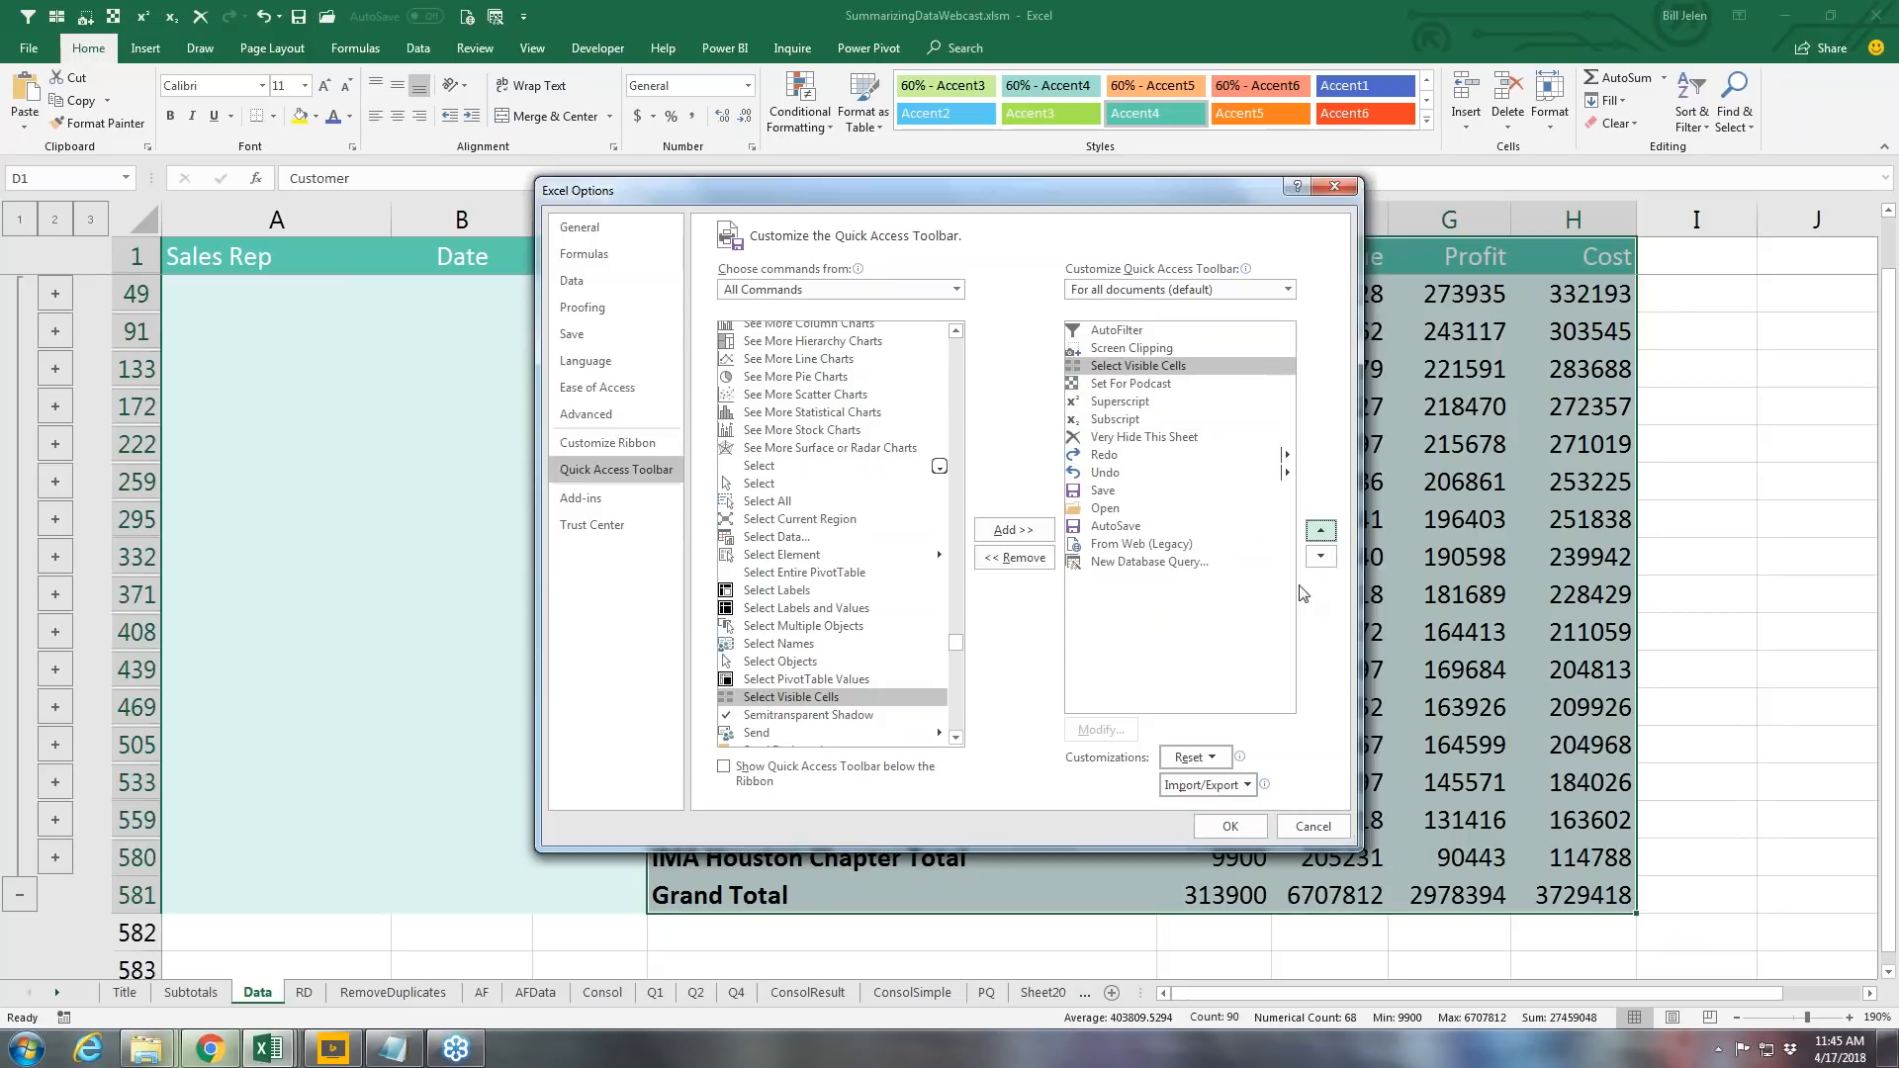
pyautogui.click(1230, 827)
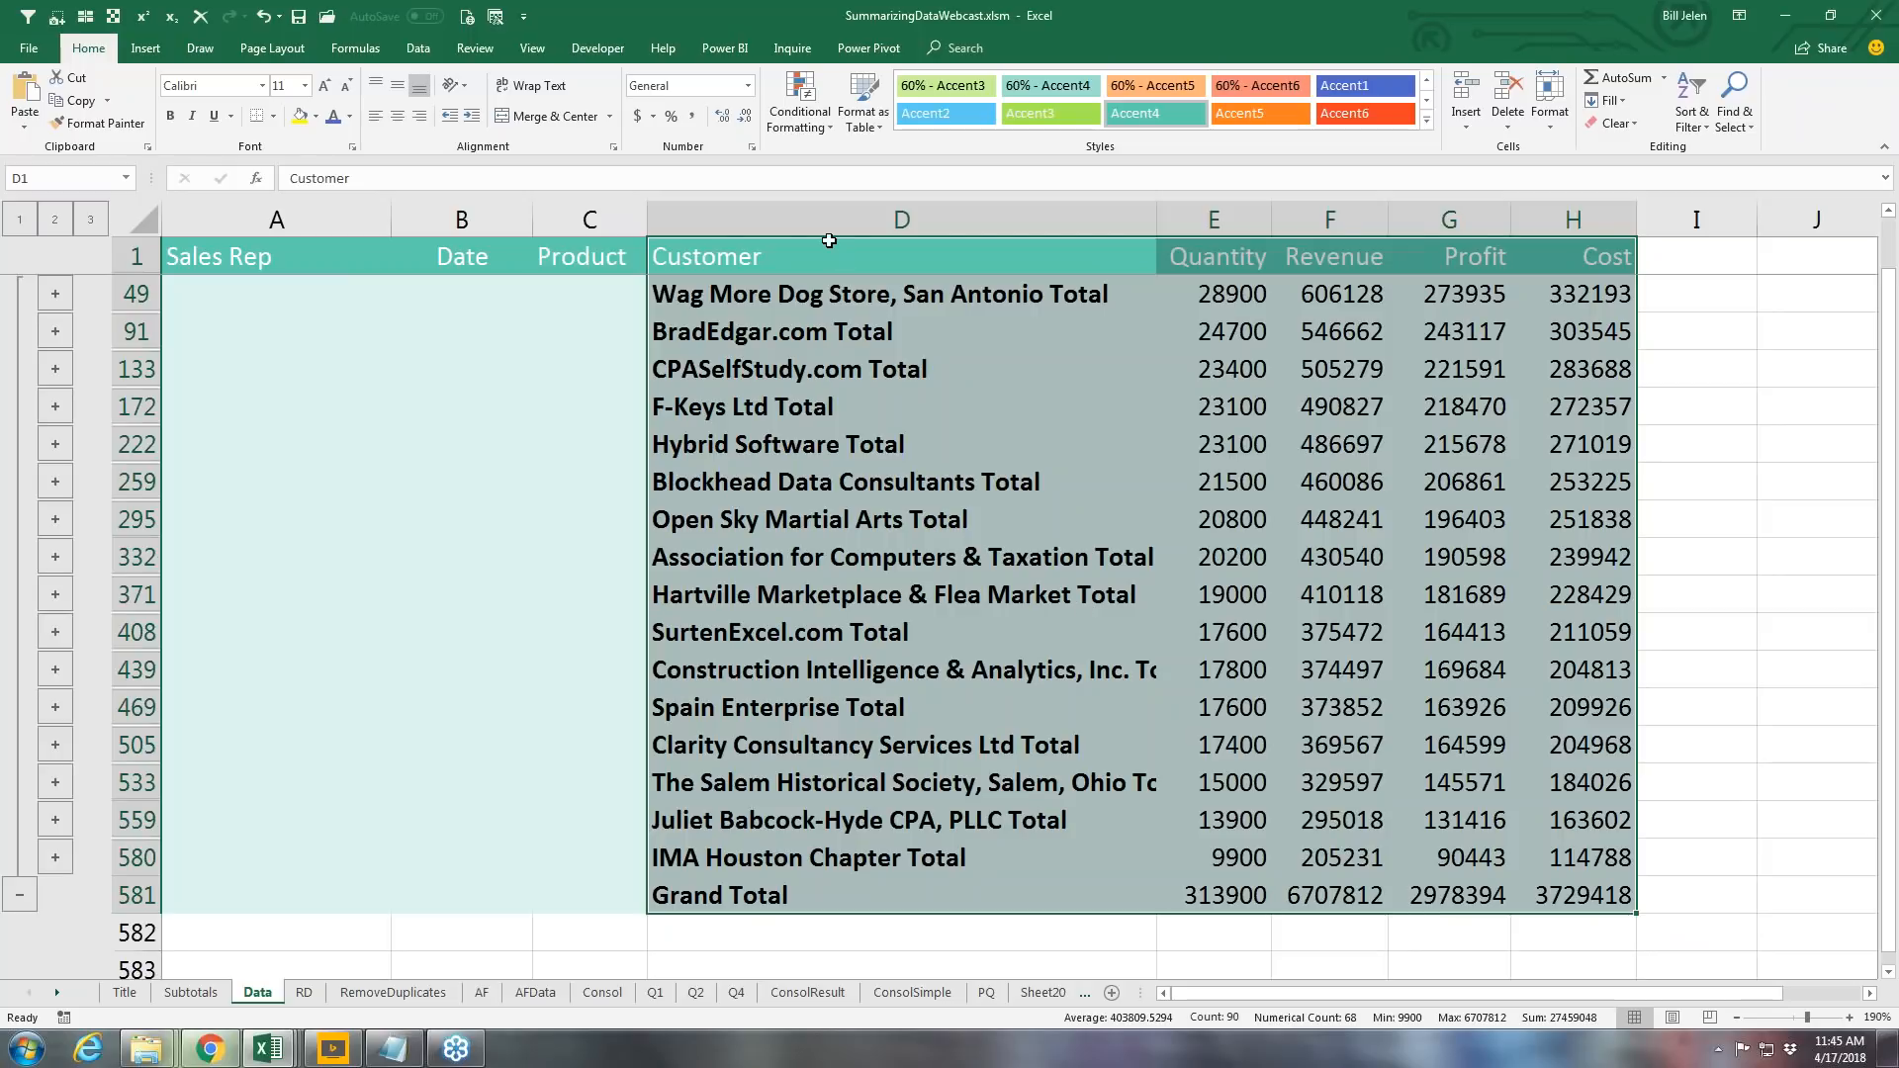
# Step: Limit the Customer through Cost selection to visible cells only, copy the customer totals, and start a new workbook for them
pyautogui.click(829, 240)
pyautogui.hotkey('ctrl', 'a')
pyautogui.click(85, 18)
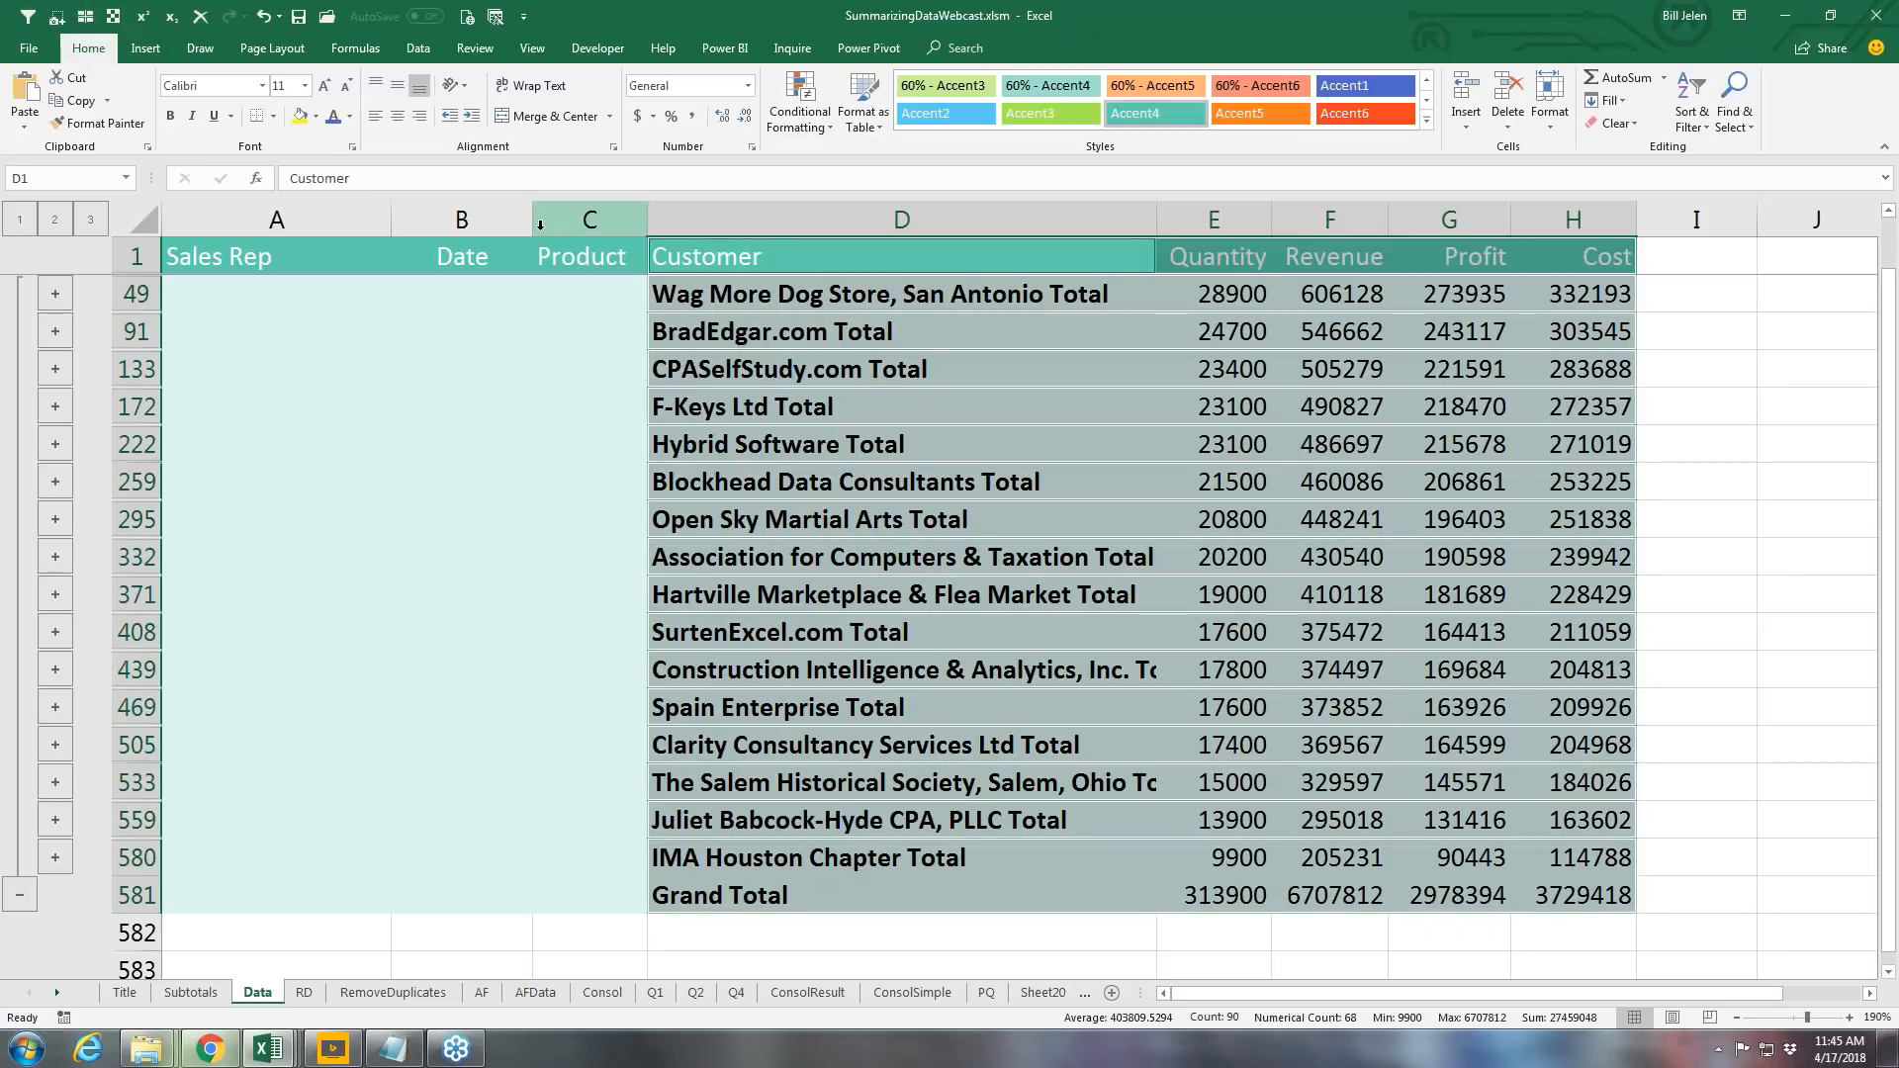
pyautogui.hotkey('ctrl', 'c')
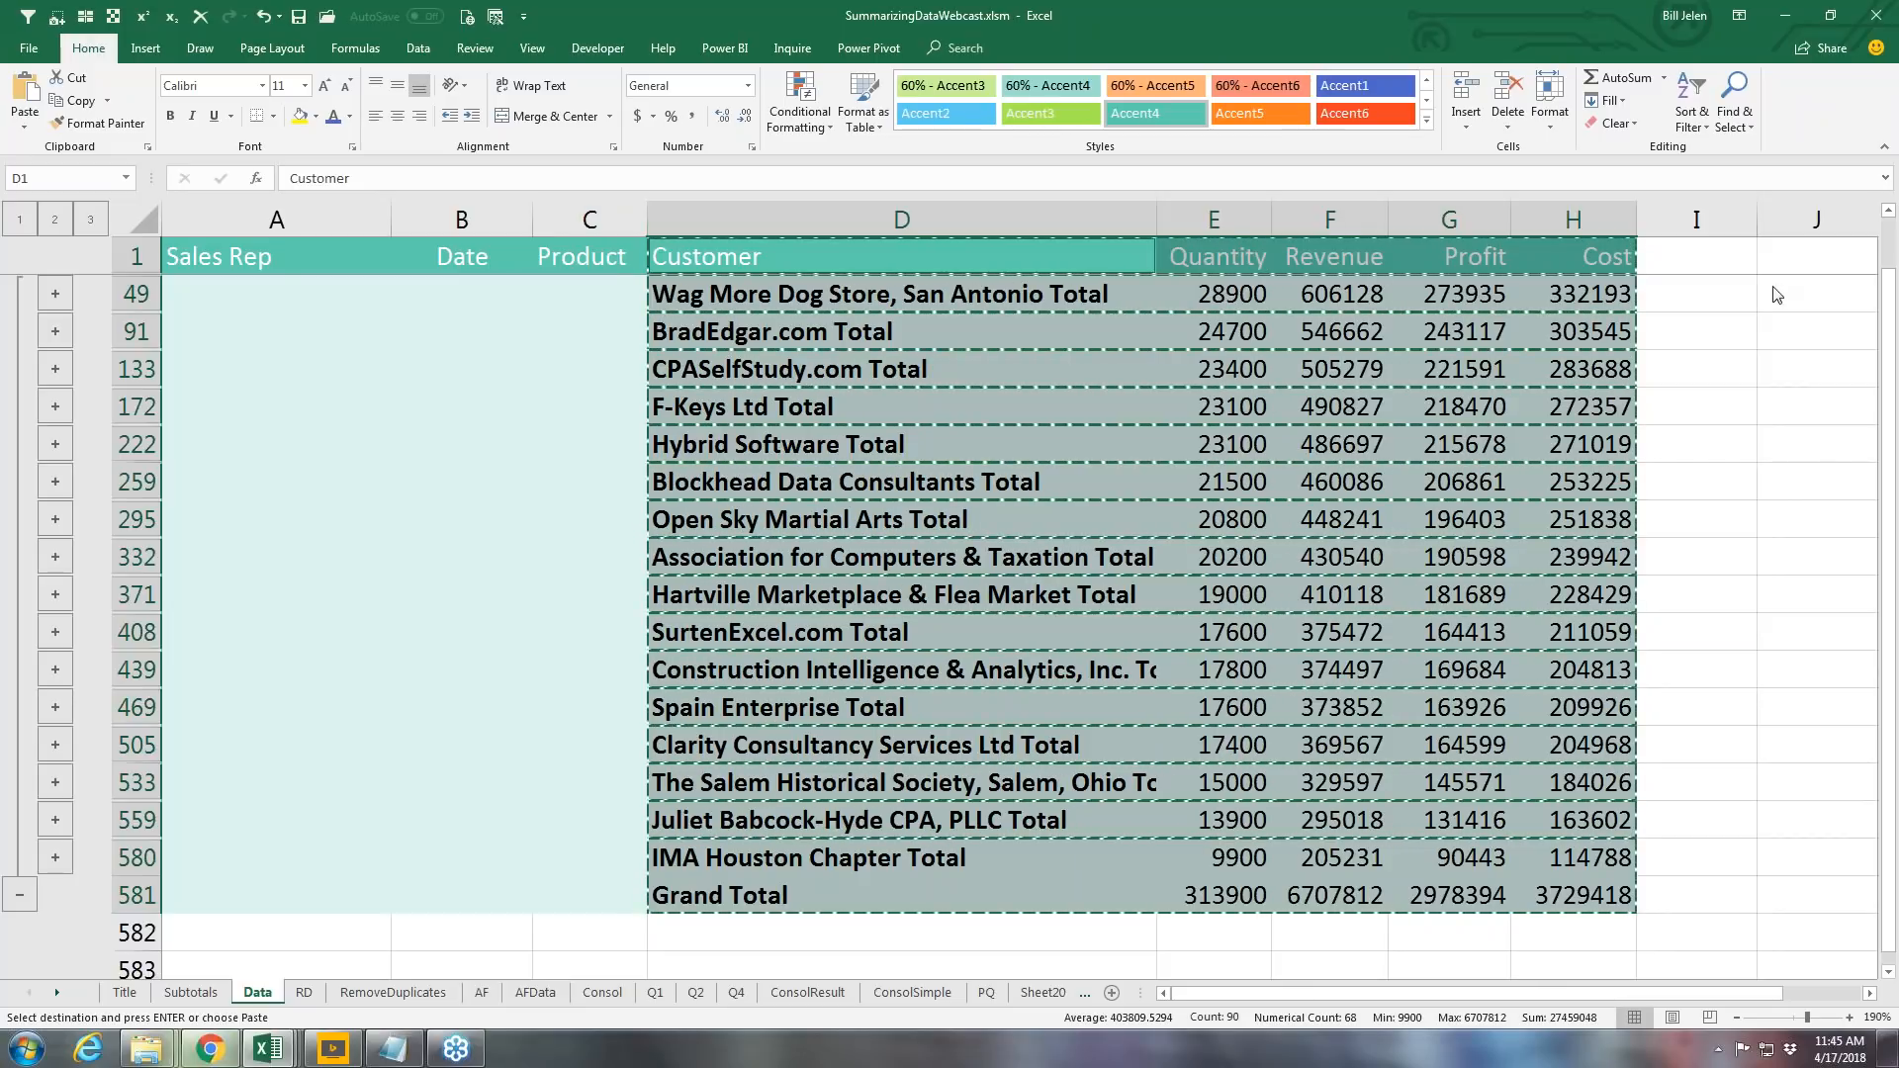
pyautogui.hotkey('ctrl', 'n')
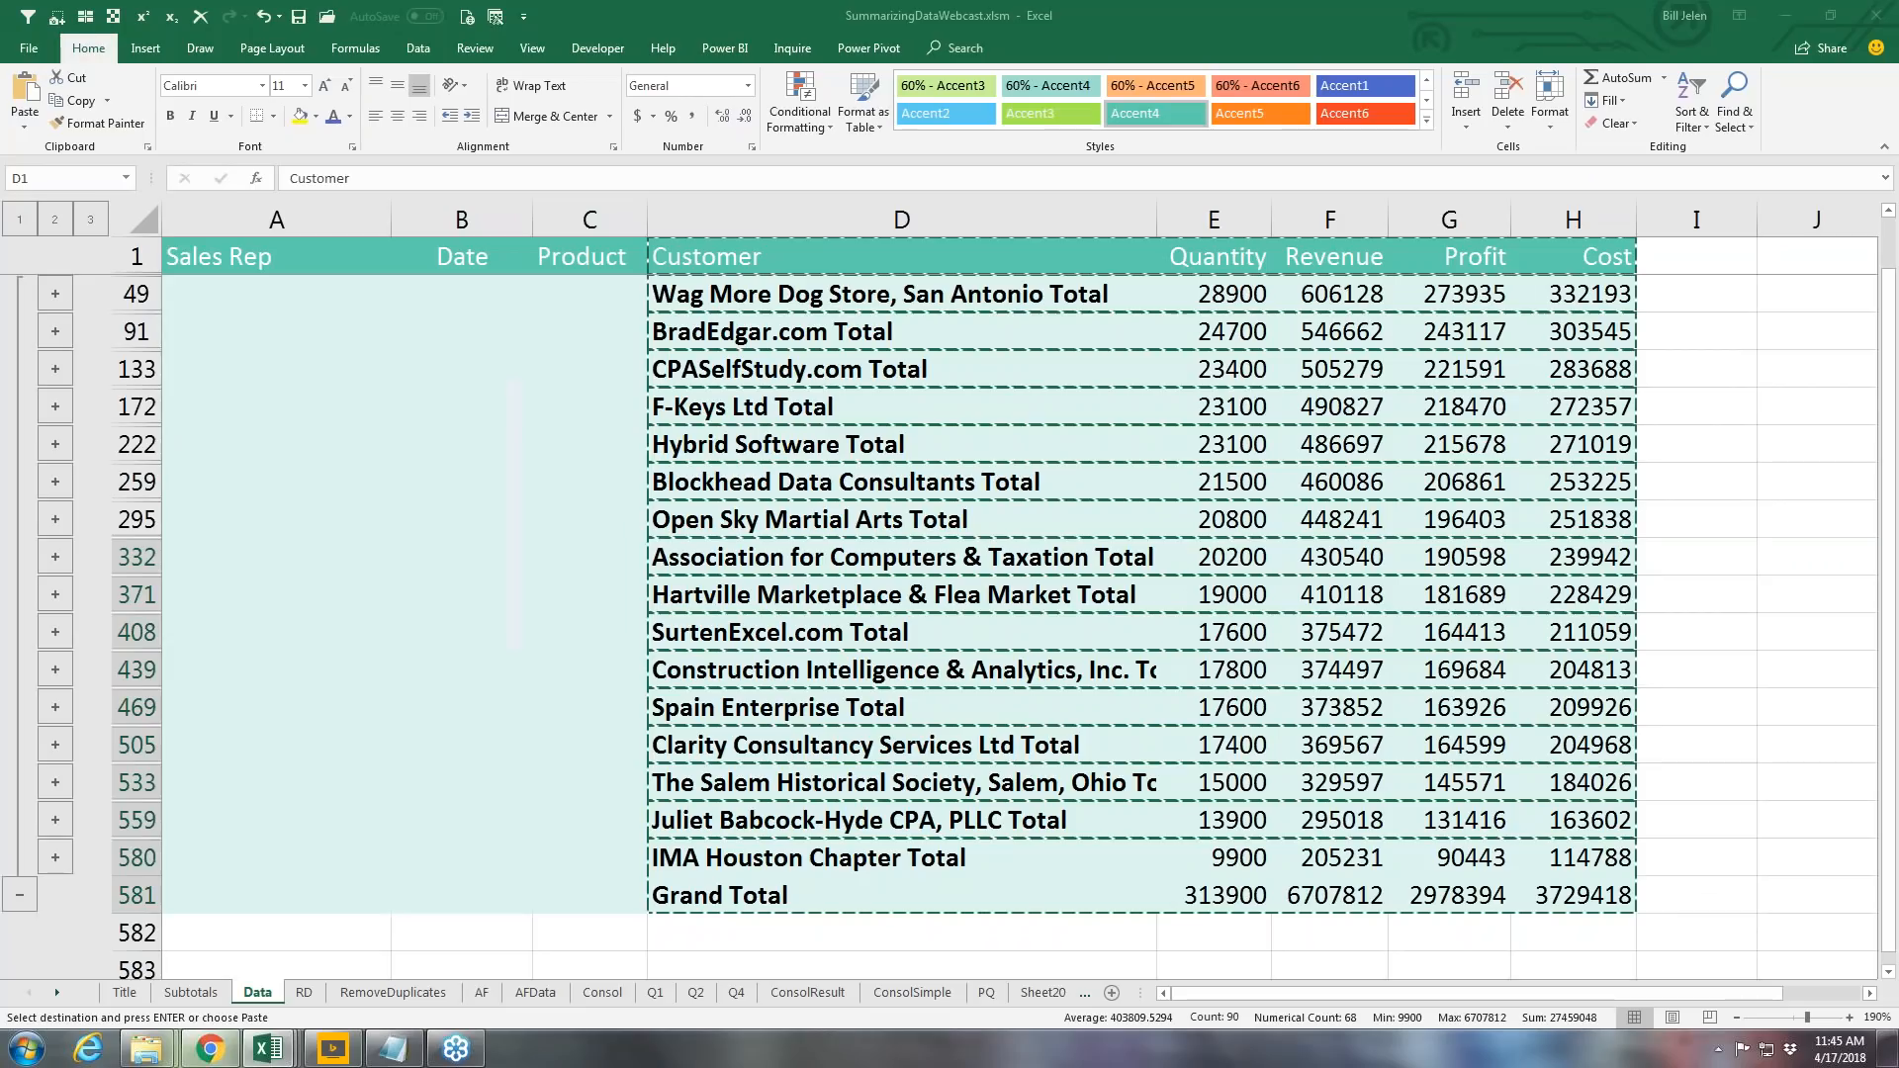
pyautogui.hotkey('ctrl', 'shift', 'End')
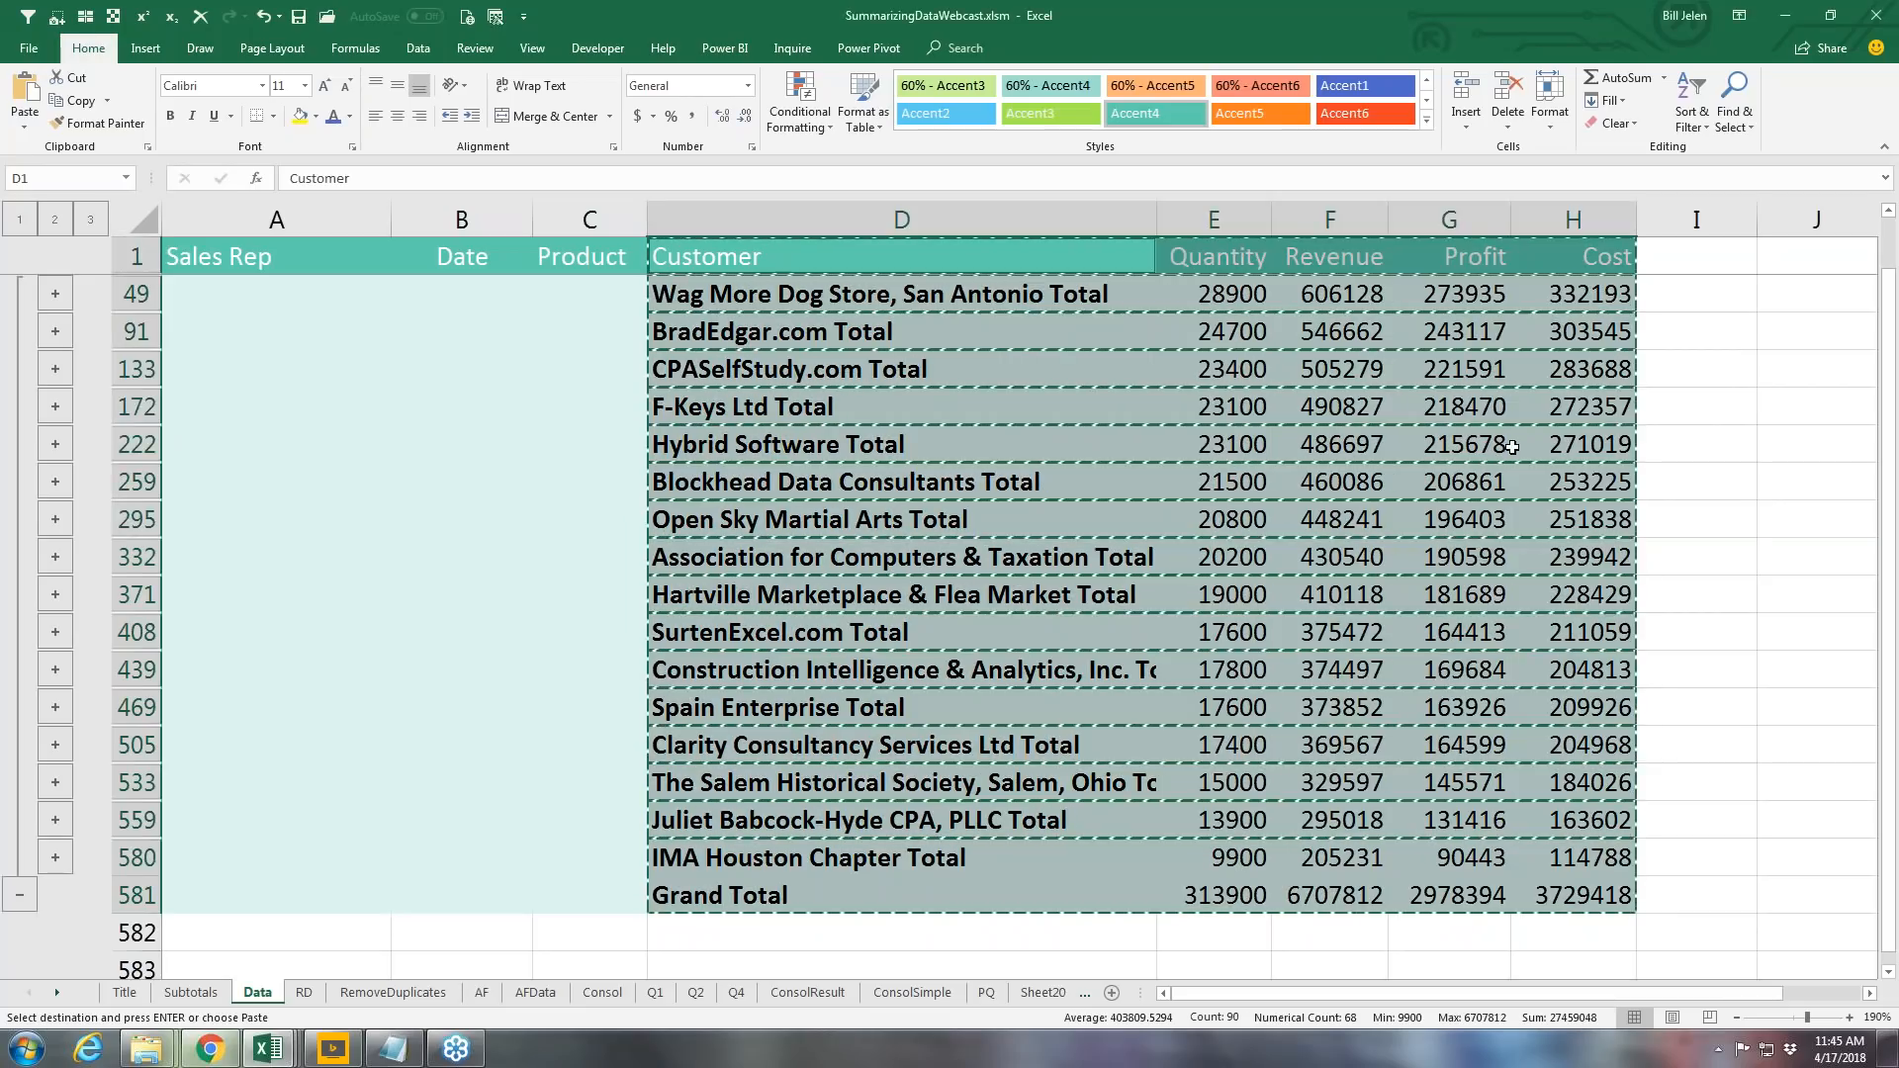
pyautogui.hotkey('ctrl', 'n')
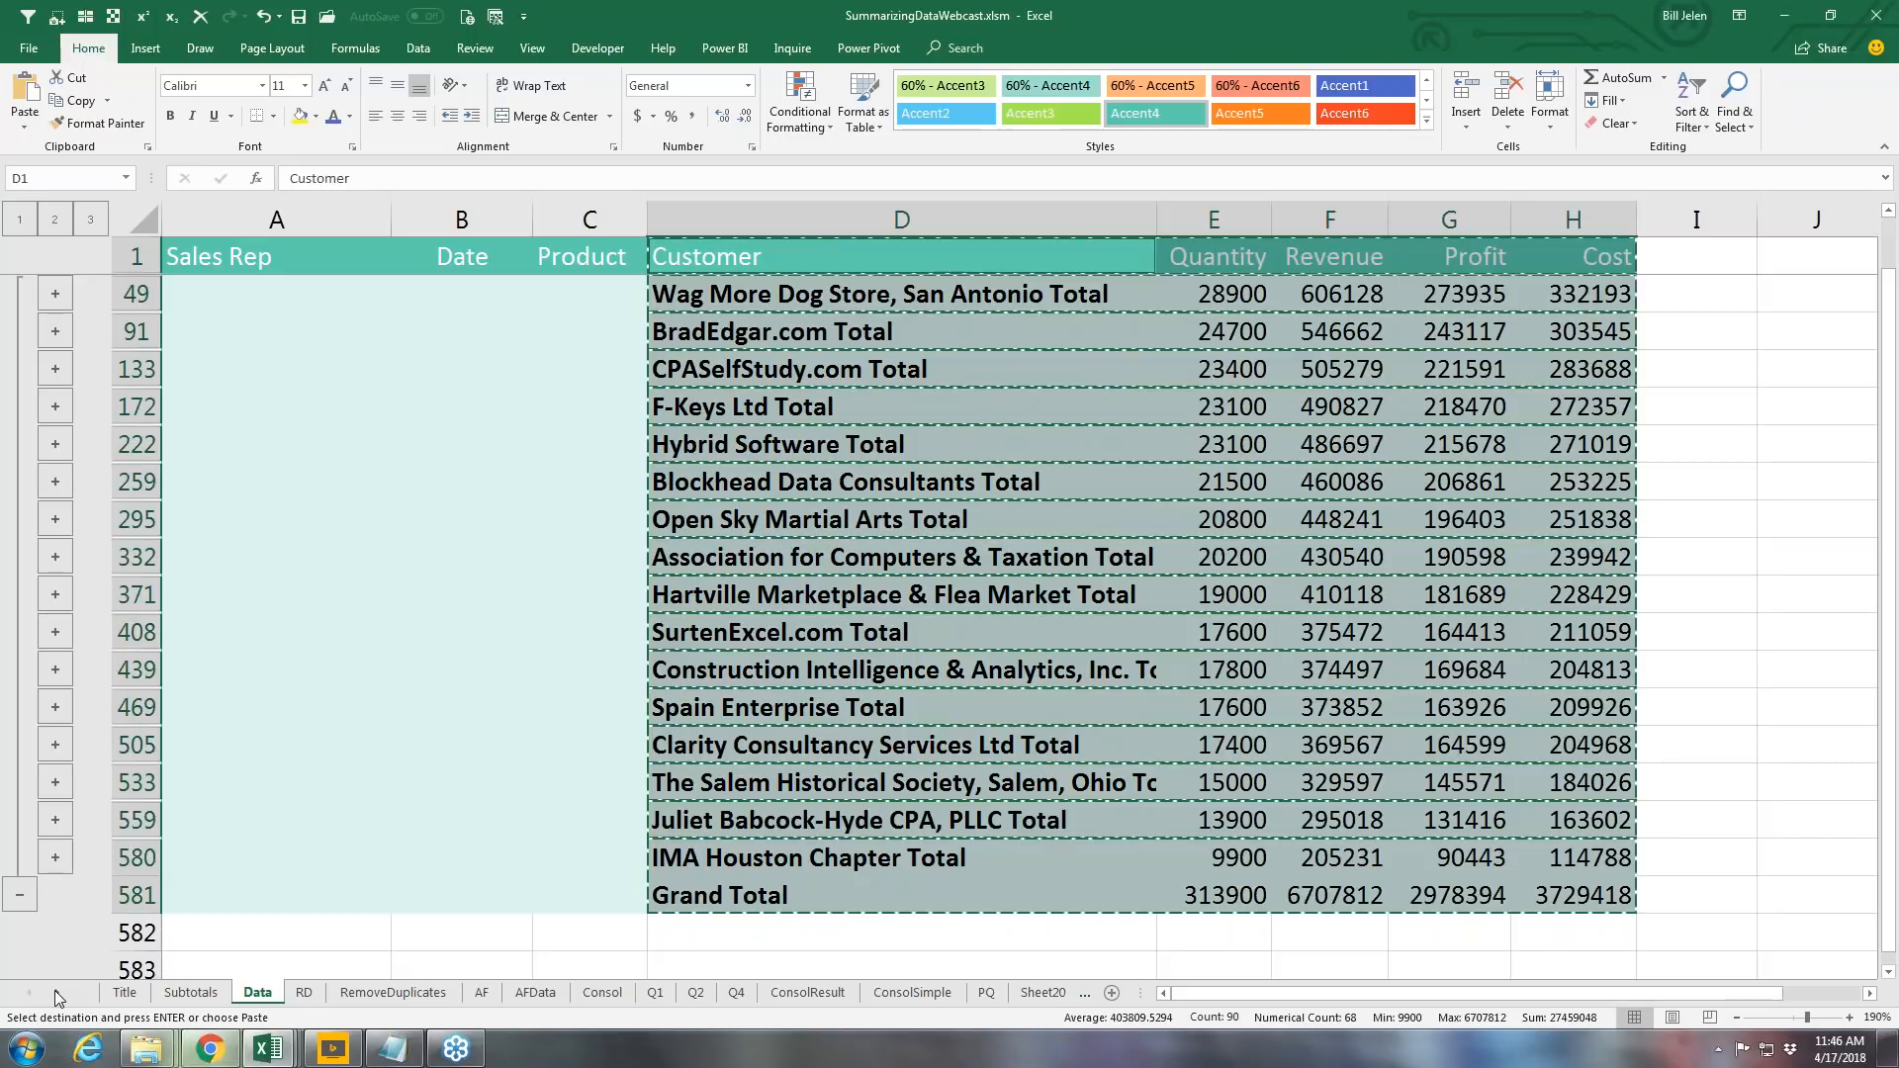
# Step: On the PivotData sheet, delete the PivotTable beside the source data and return to the first data row
pyautogui.click(56, 993)
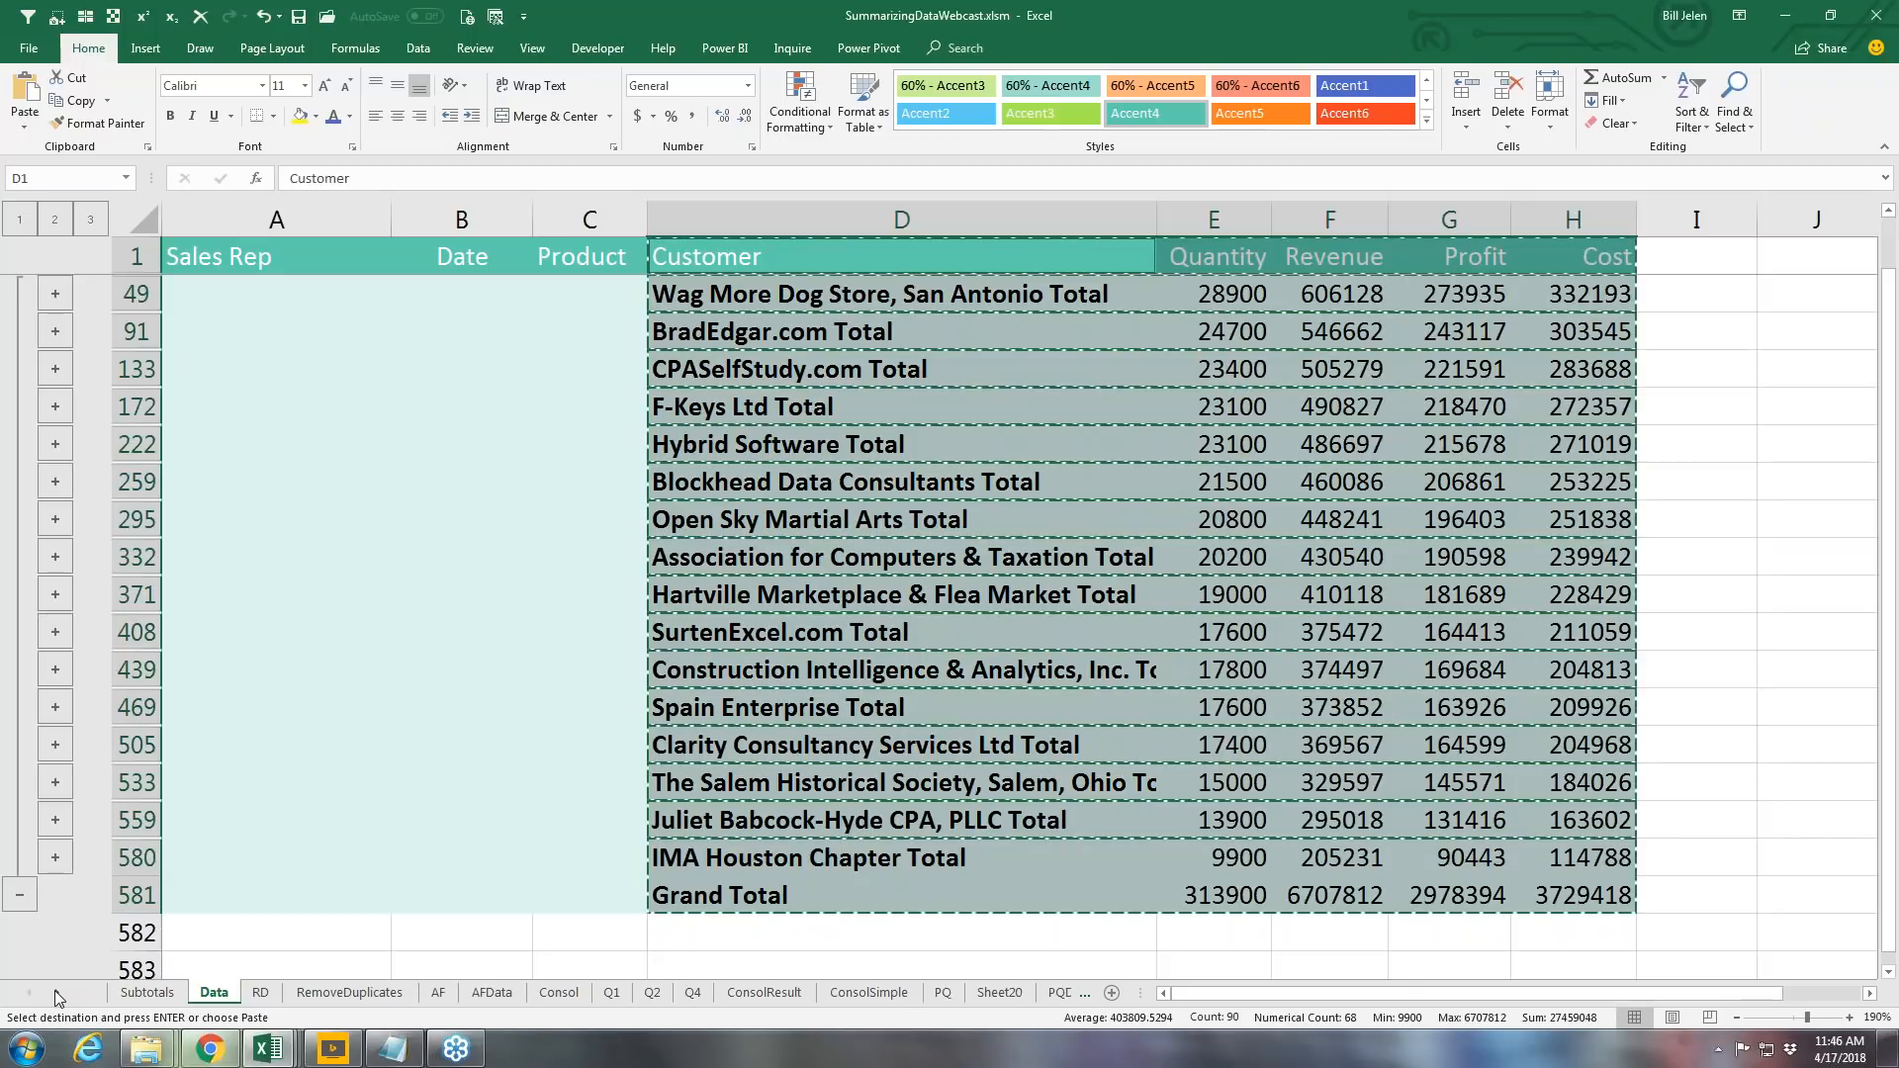
pyautogui.click(57, 993)
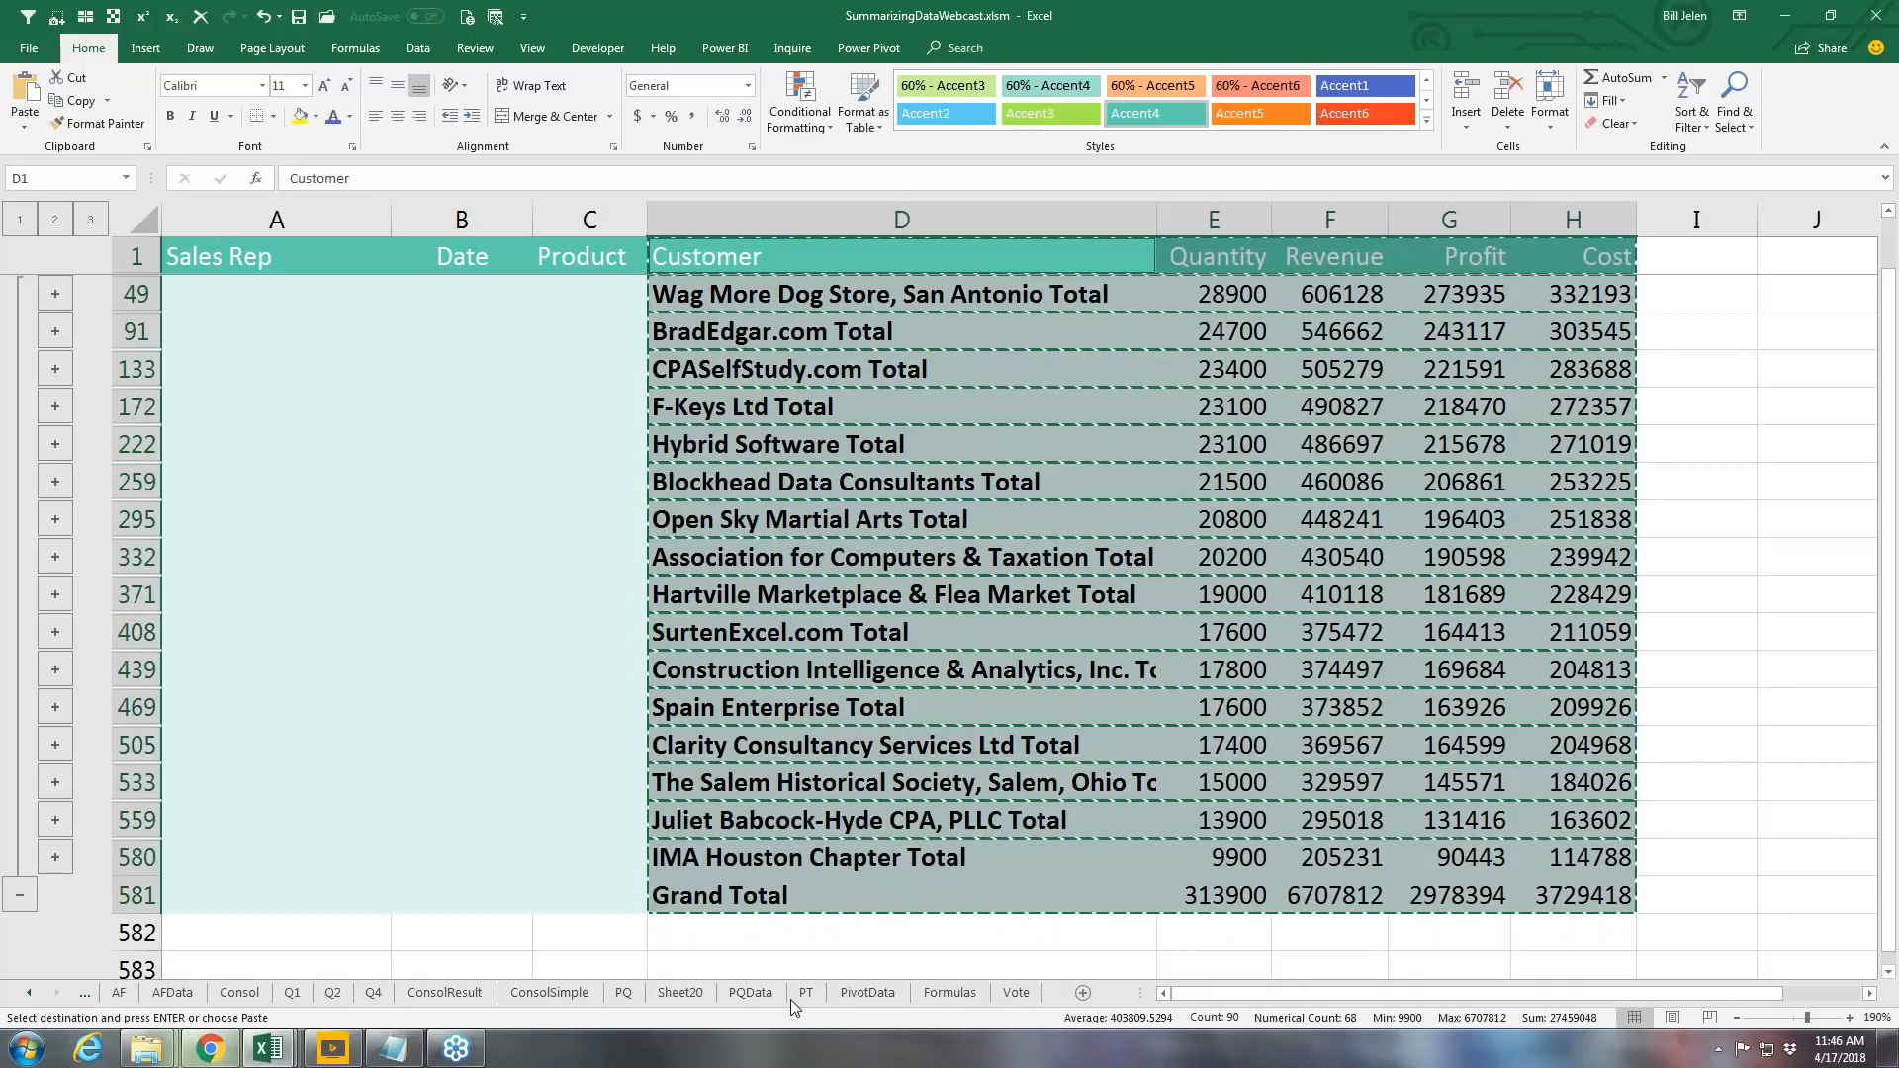
pyautogui.click(866, 993)
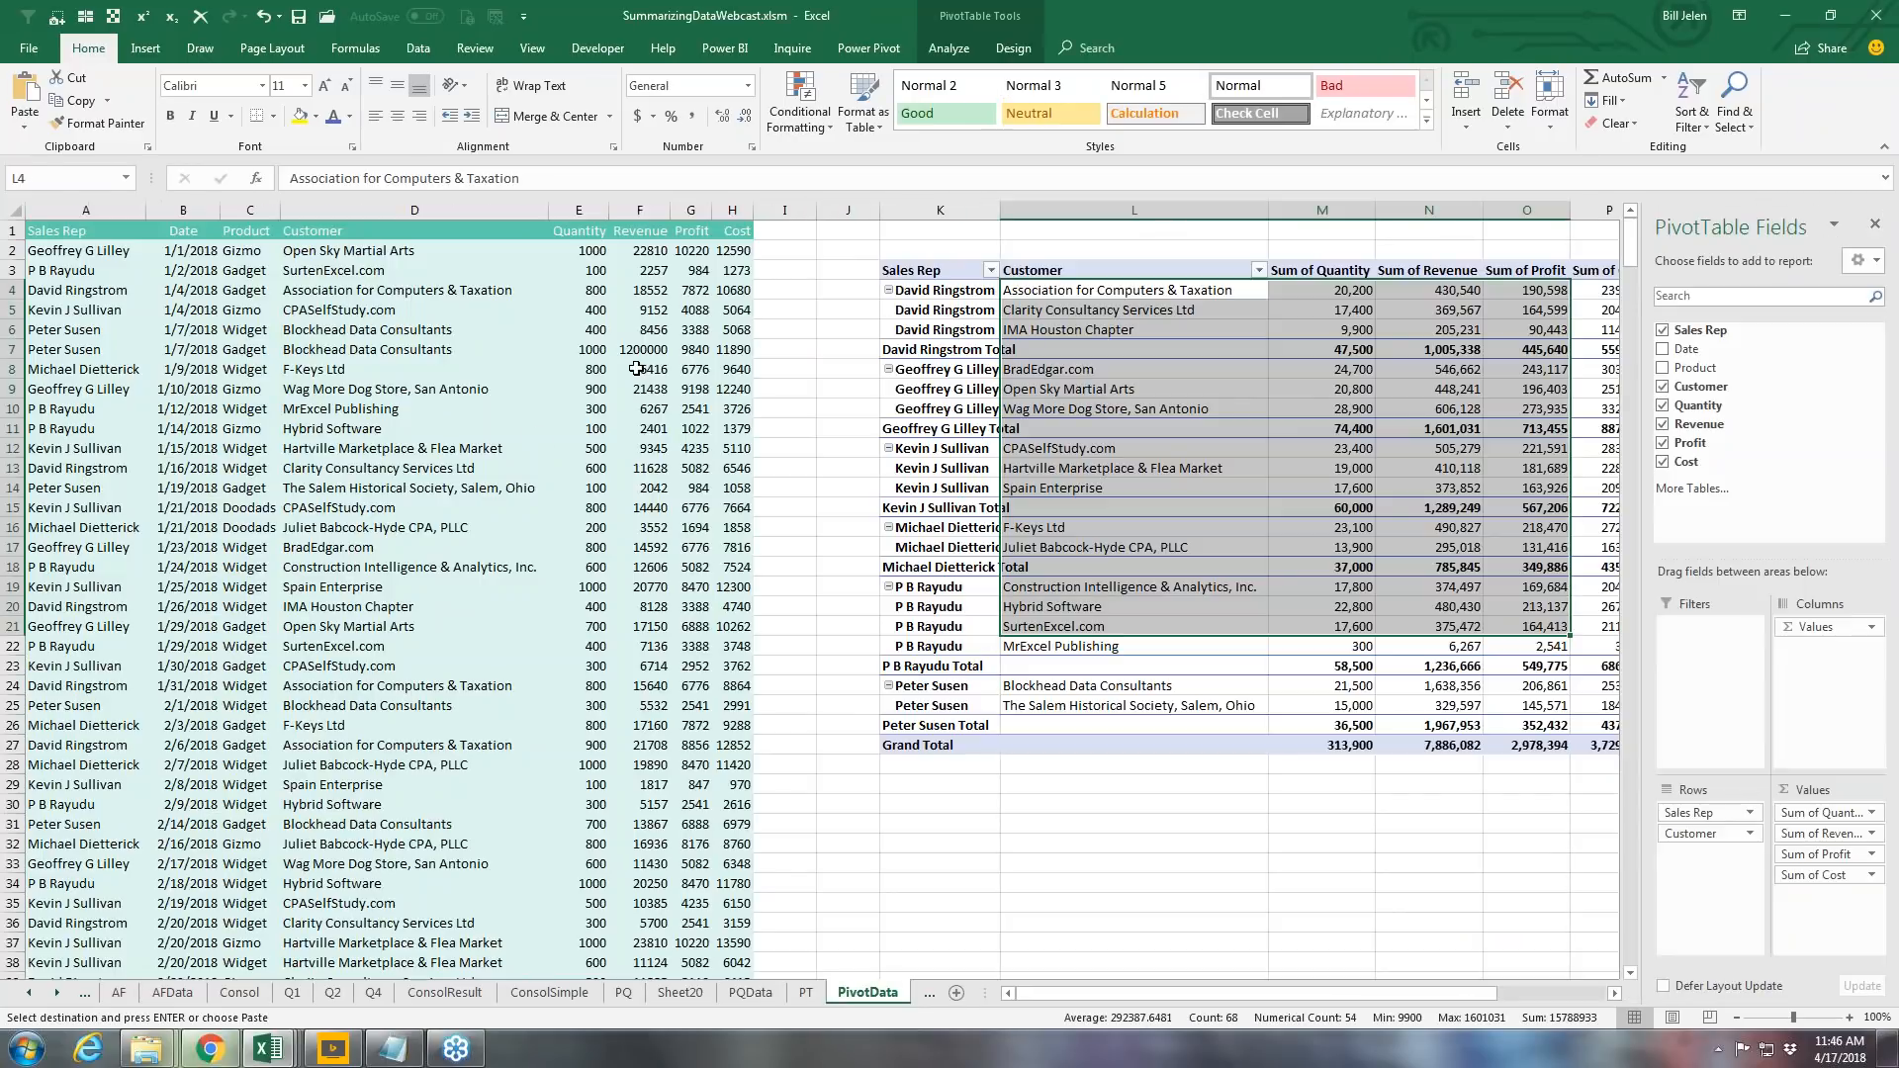
pyautogui.hotkey('alt', 'Tab')
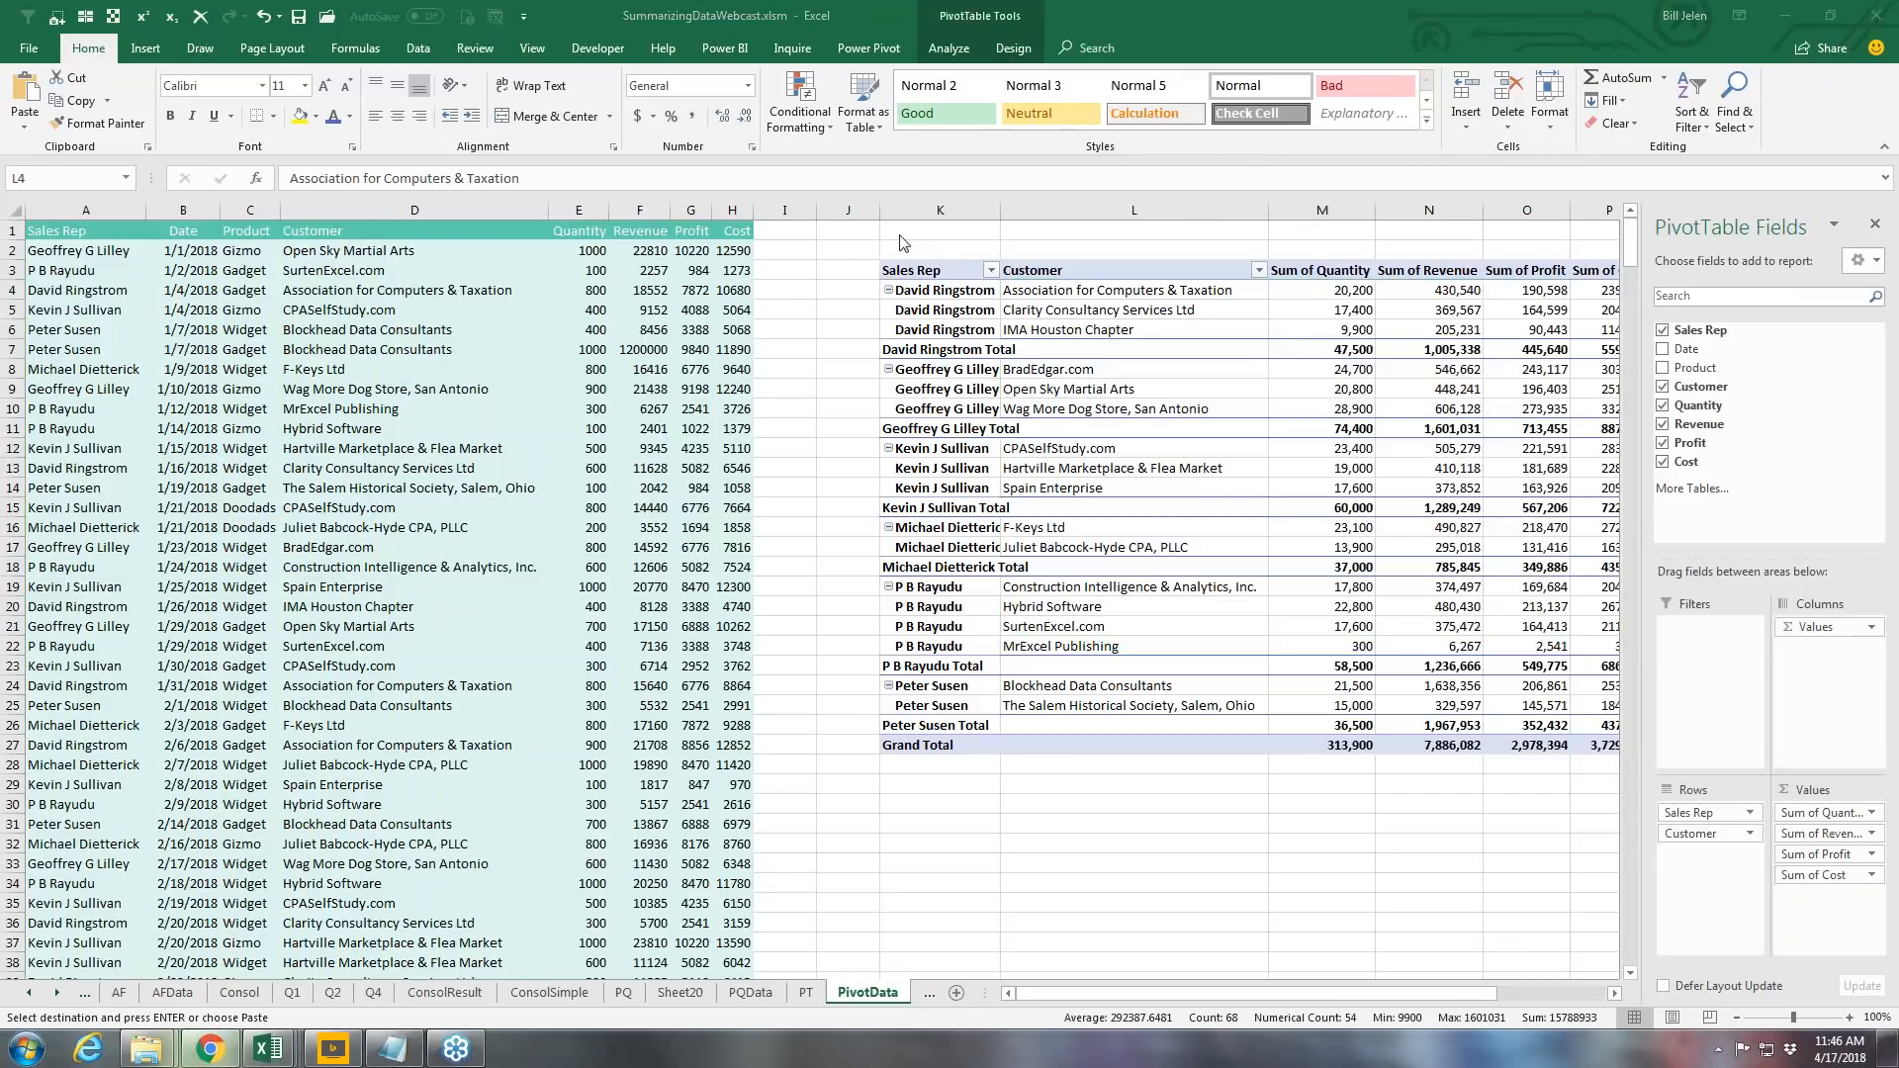
pyautogui.click(926, 247)
pyautogui.hotkey('ctrl', 'shift', 'Down')
pyautogui.hotkey('ctrl', 'shift', 'Down')
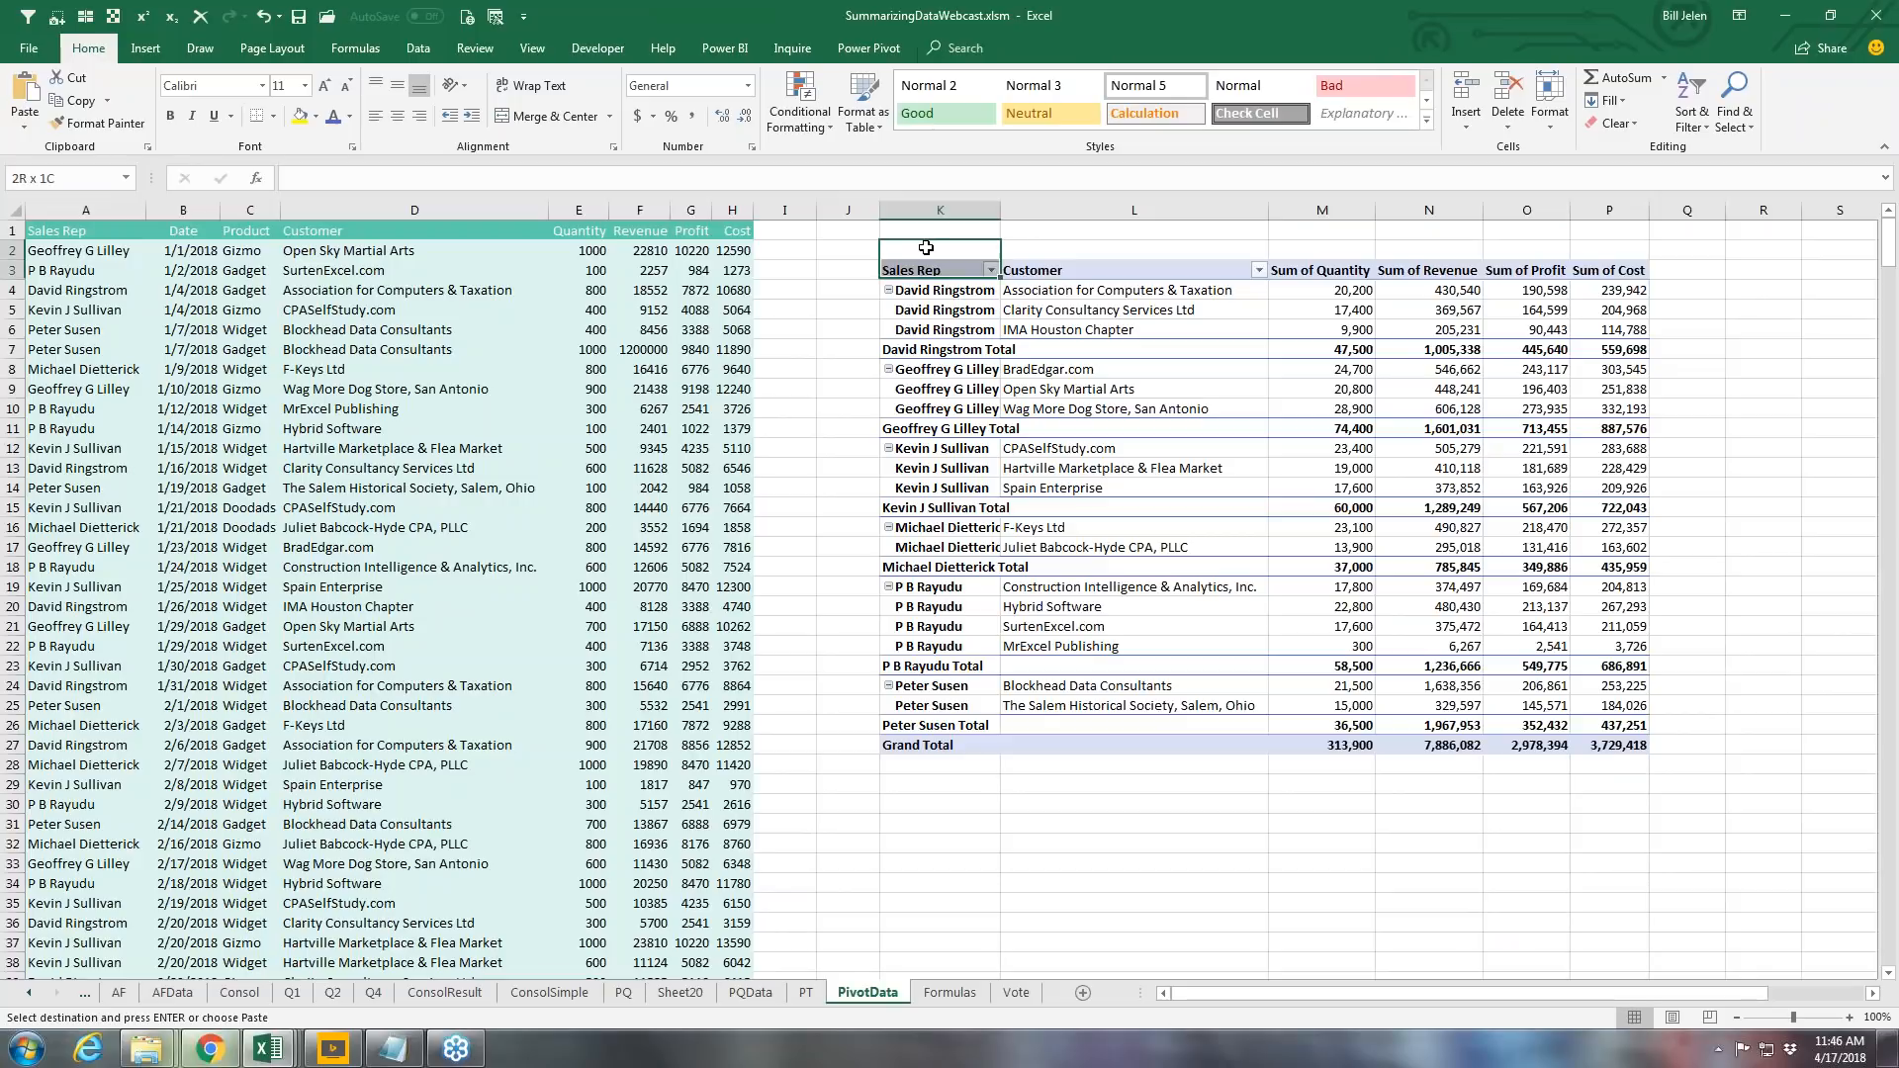
pyautogui.hotkey('ctrl', 'shift', 'Right')
pyautogui.hotkey('ctrl', 'shift', 'Right')
pyautogui.hotkey('ctrl', 'shift', 'Right')
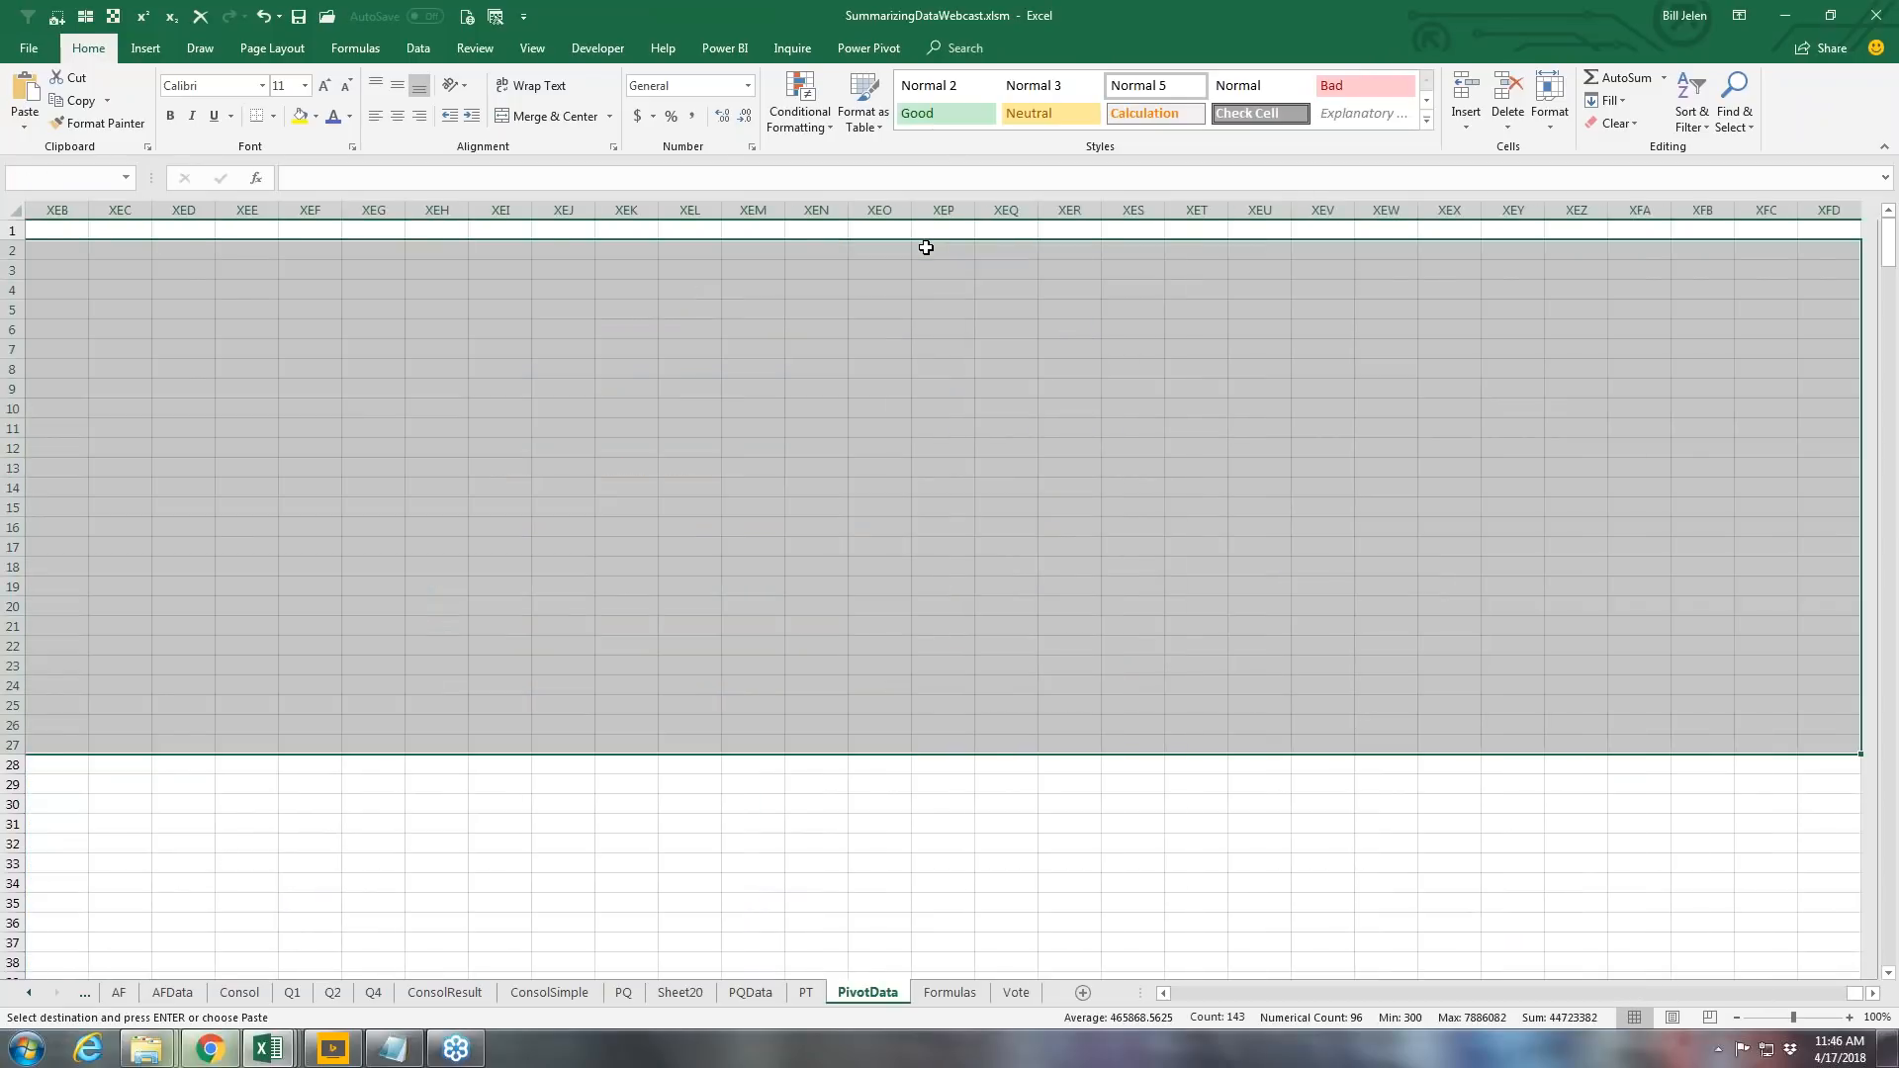
pyautogui.press('Delete')
pyautogui.press('Home')
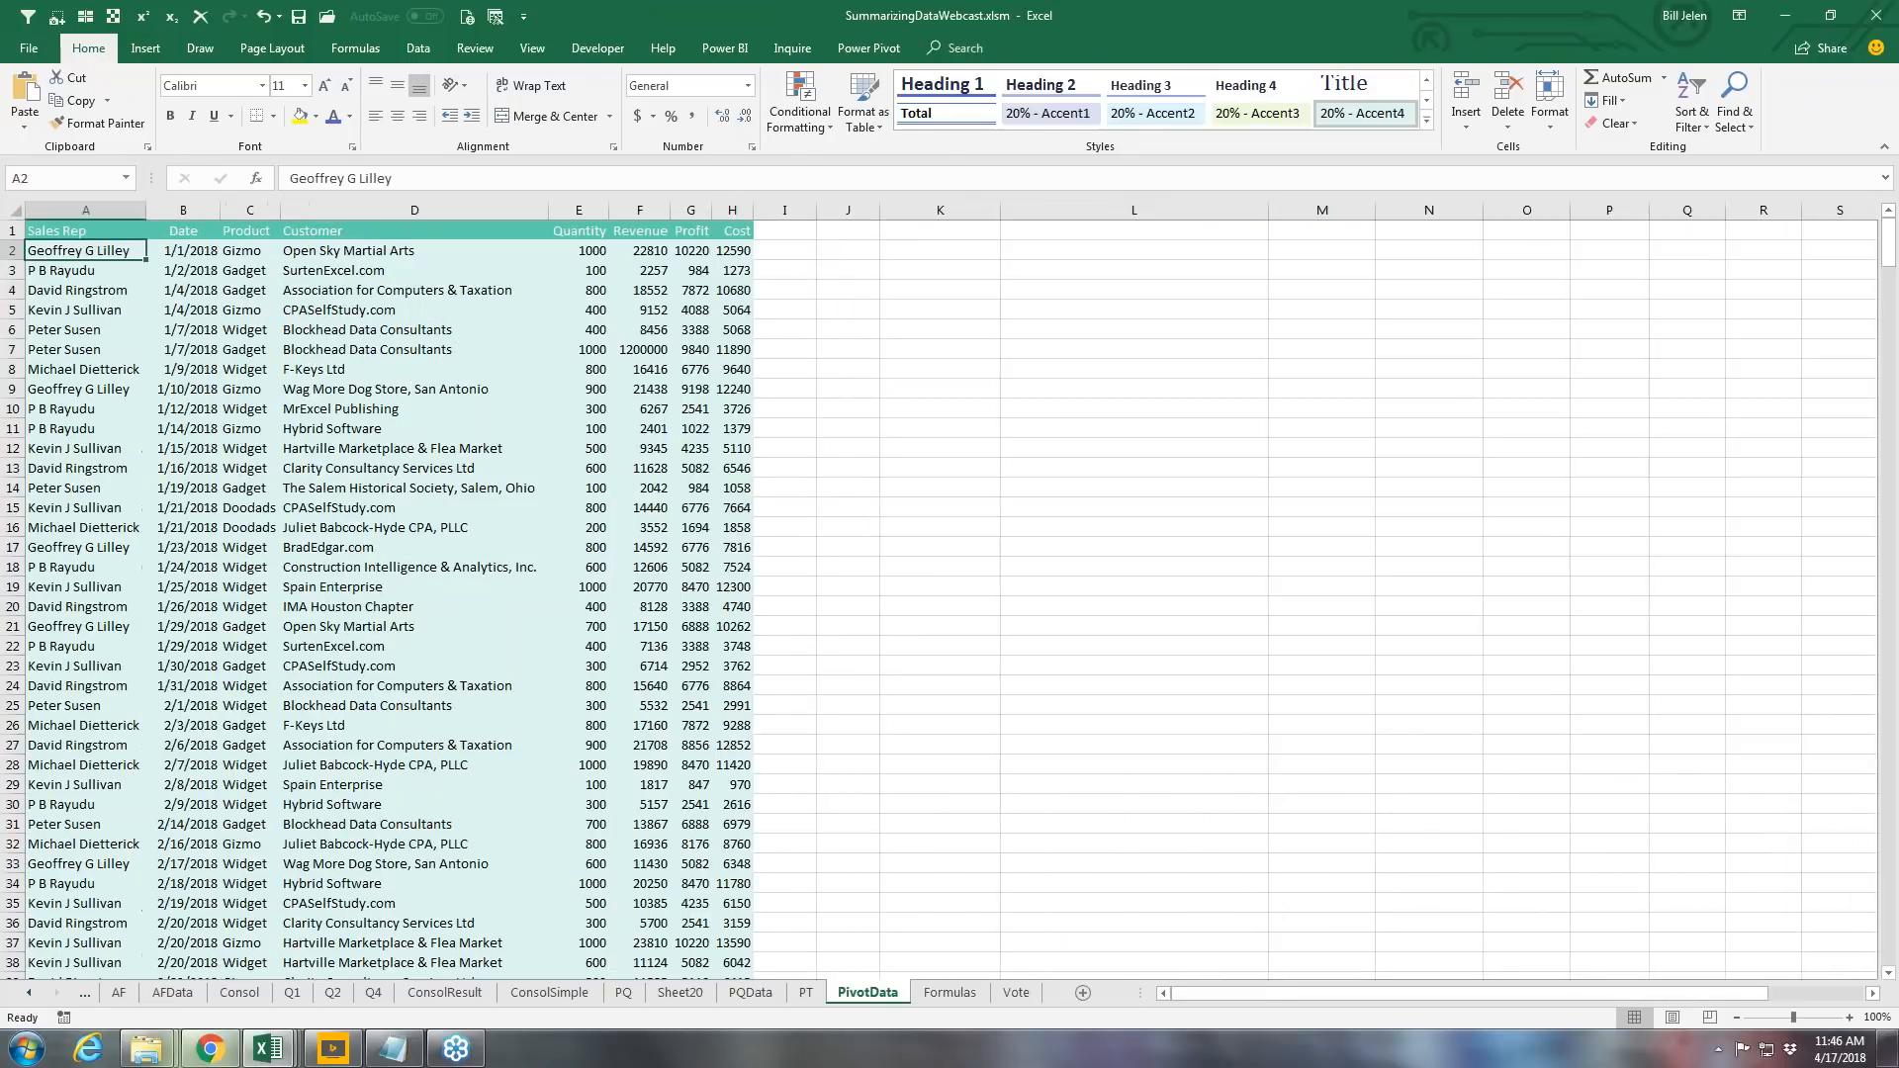
# Step: Create a PivotTable from the PivotData sales range on a new worksheet and float its field list near the empty report
pyautogui.click(143, 49)
pyautogui.click(33, 96)
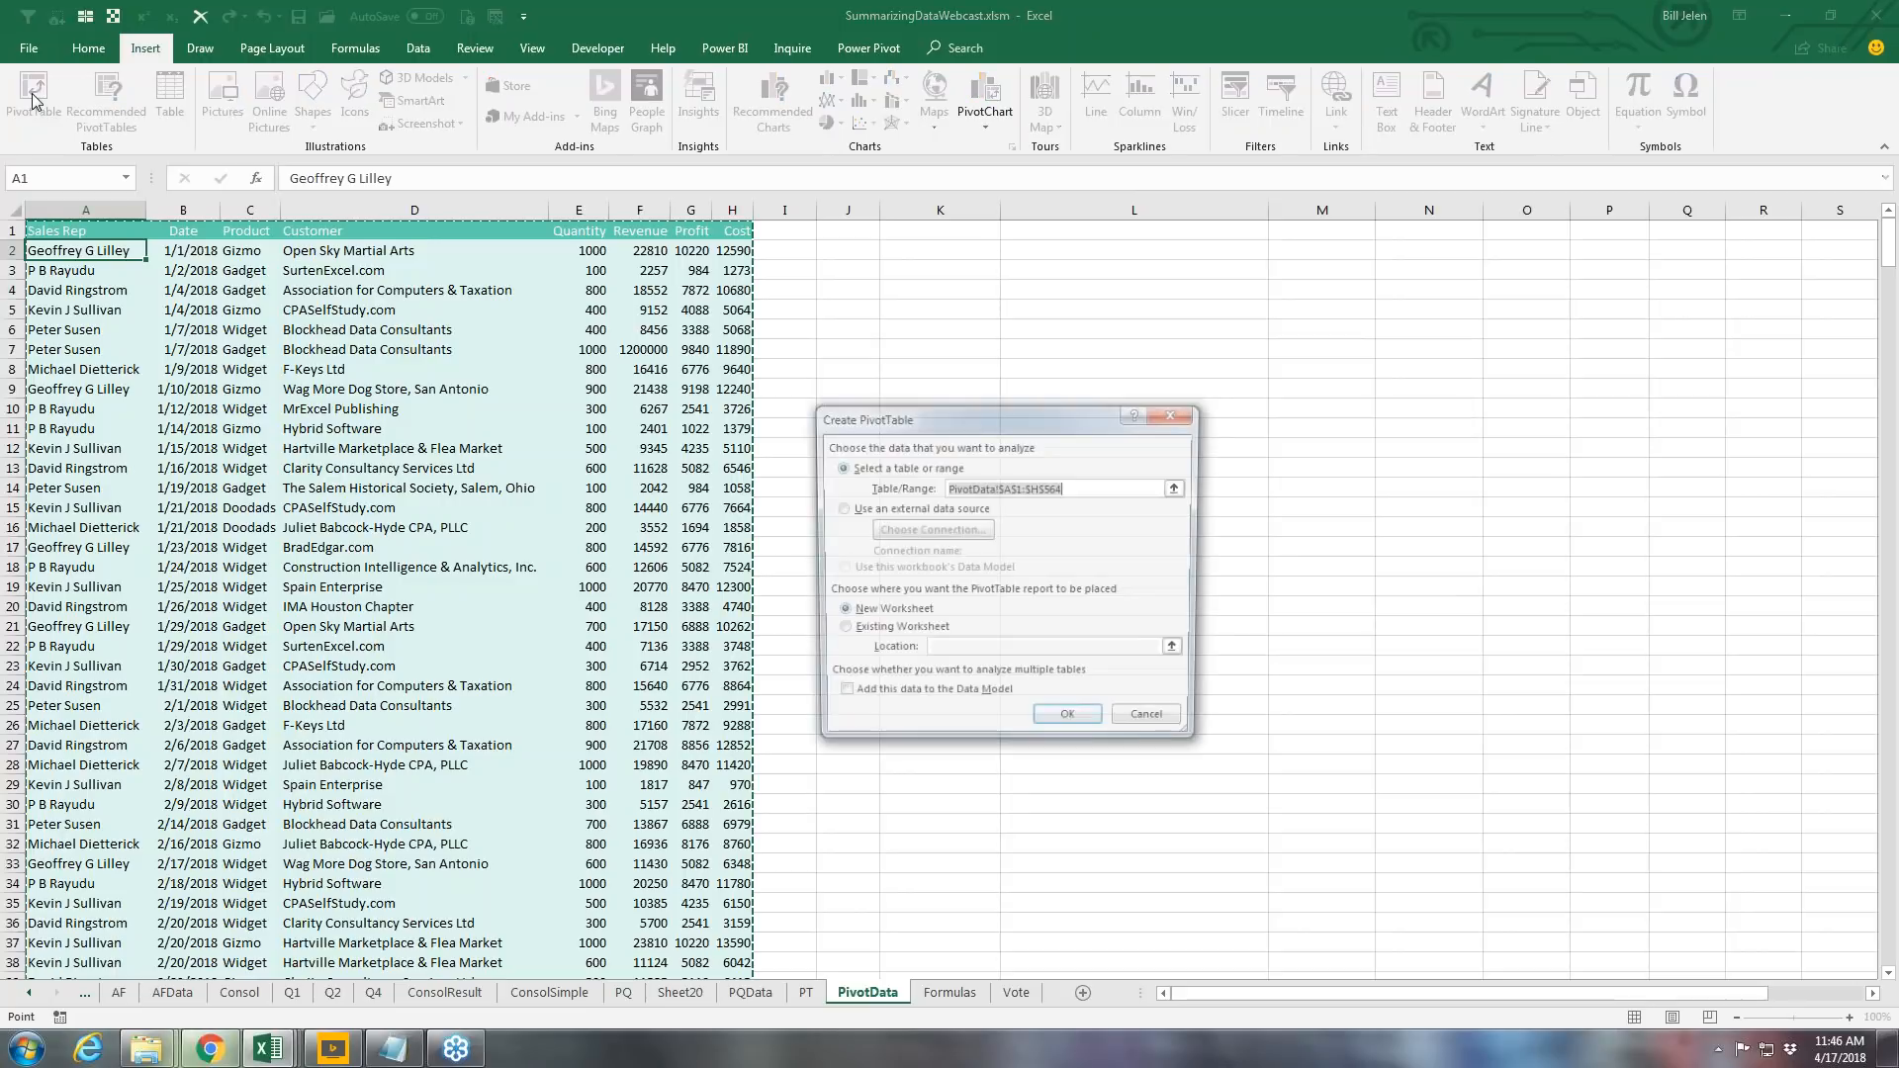
pyautogui.click(1071, 720)
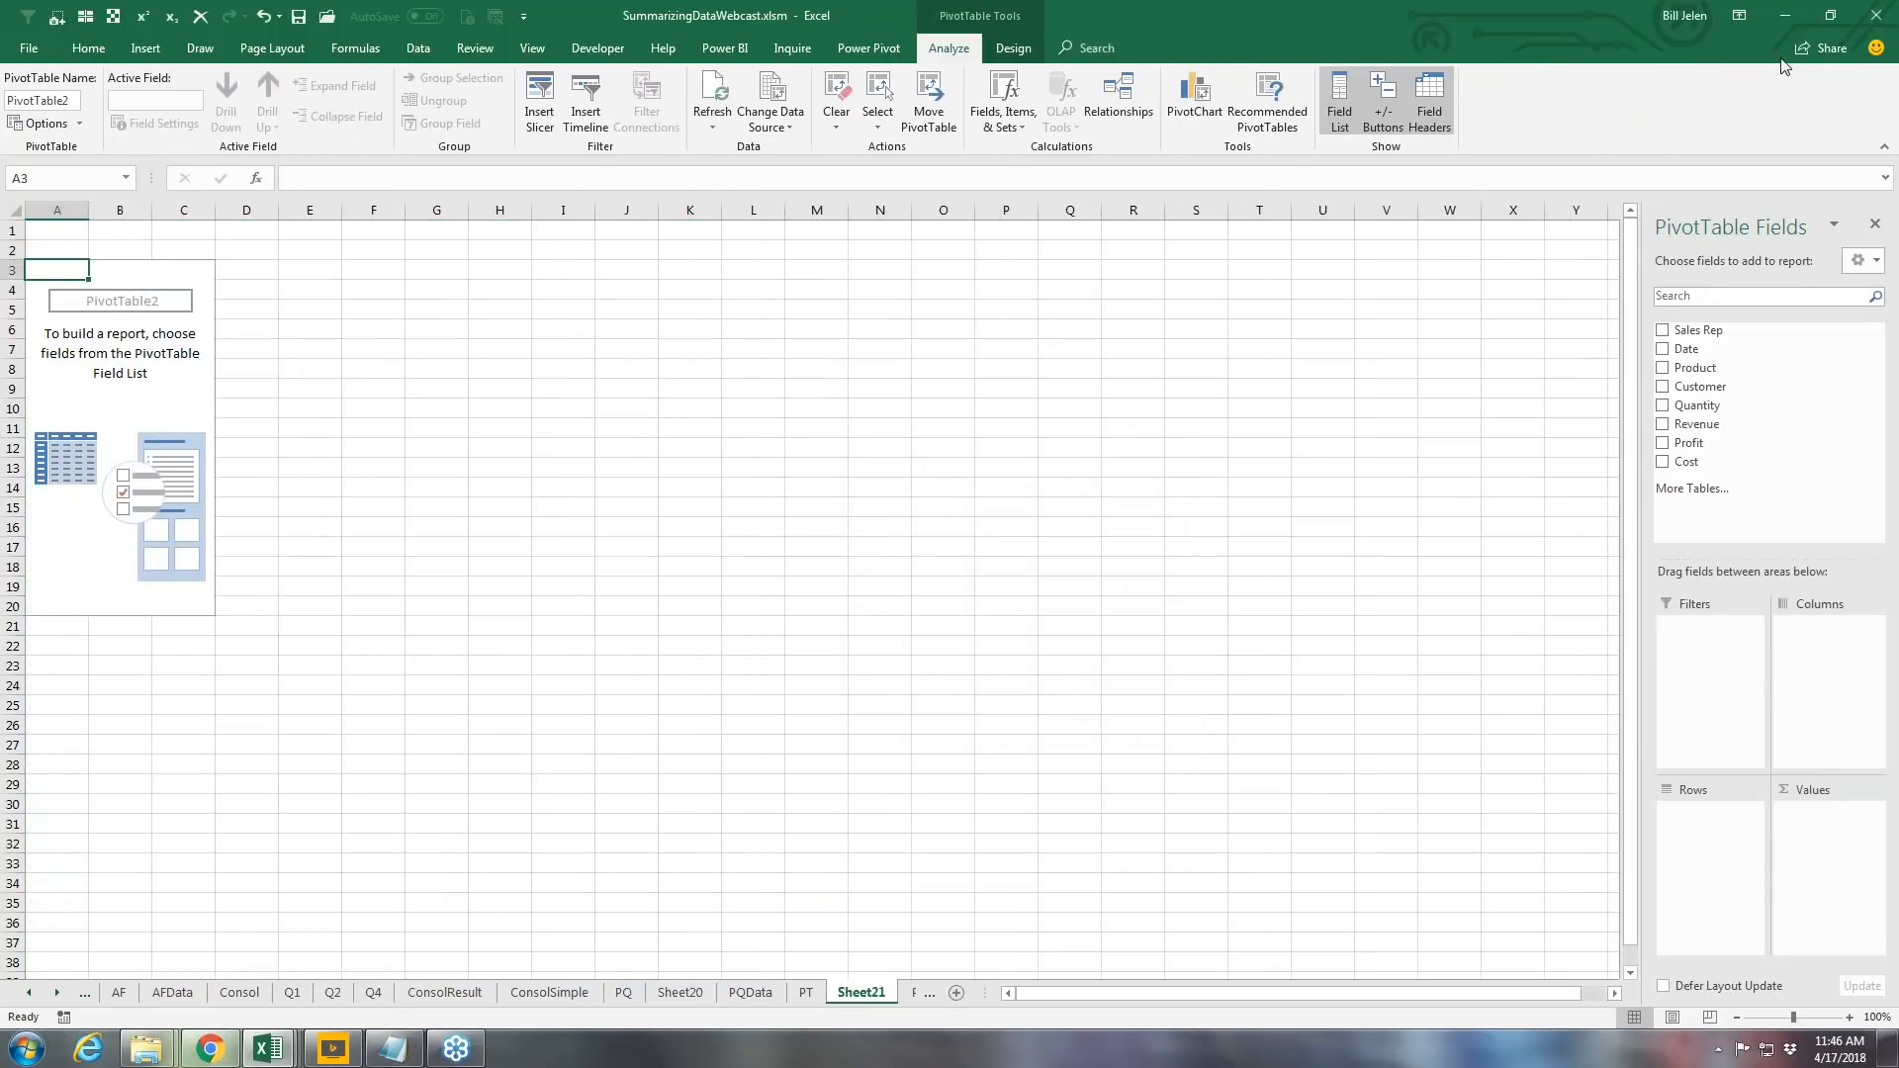
pyautogui.click(1742, 65)
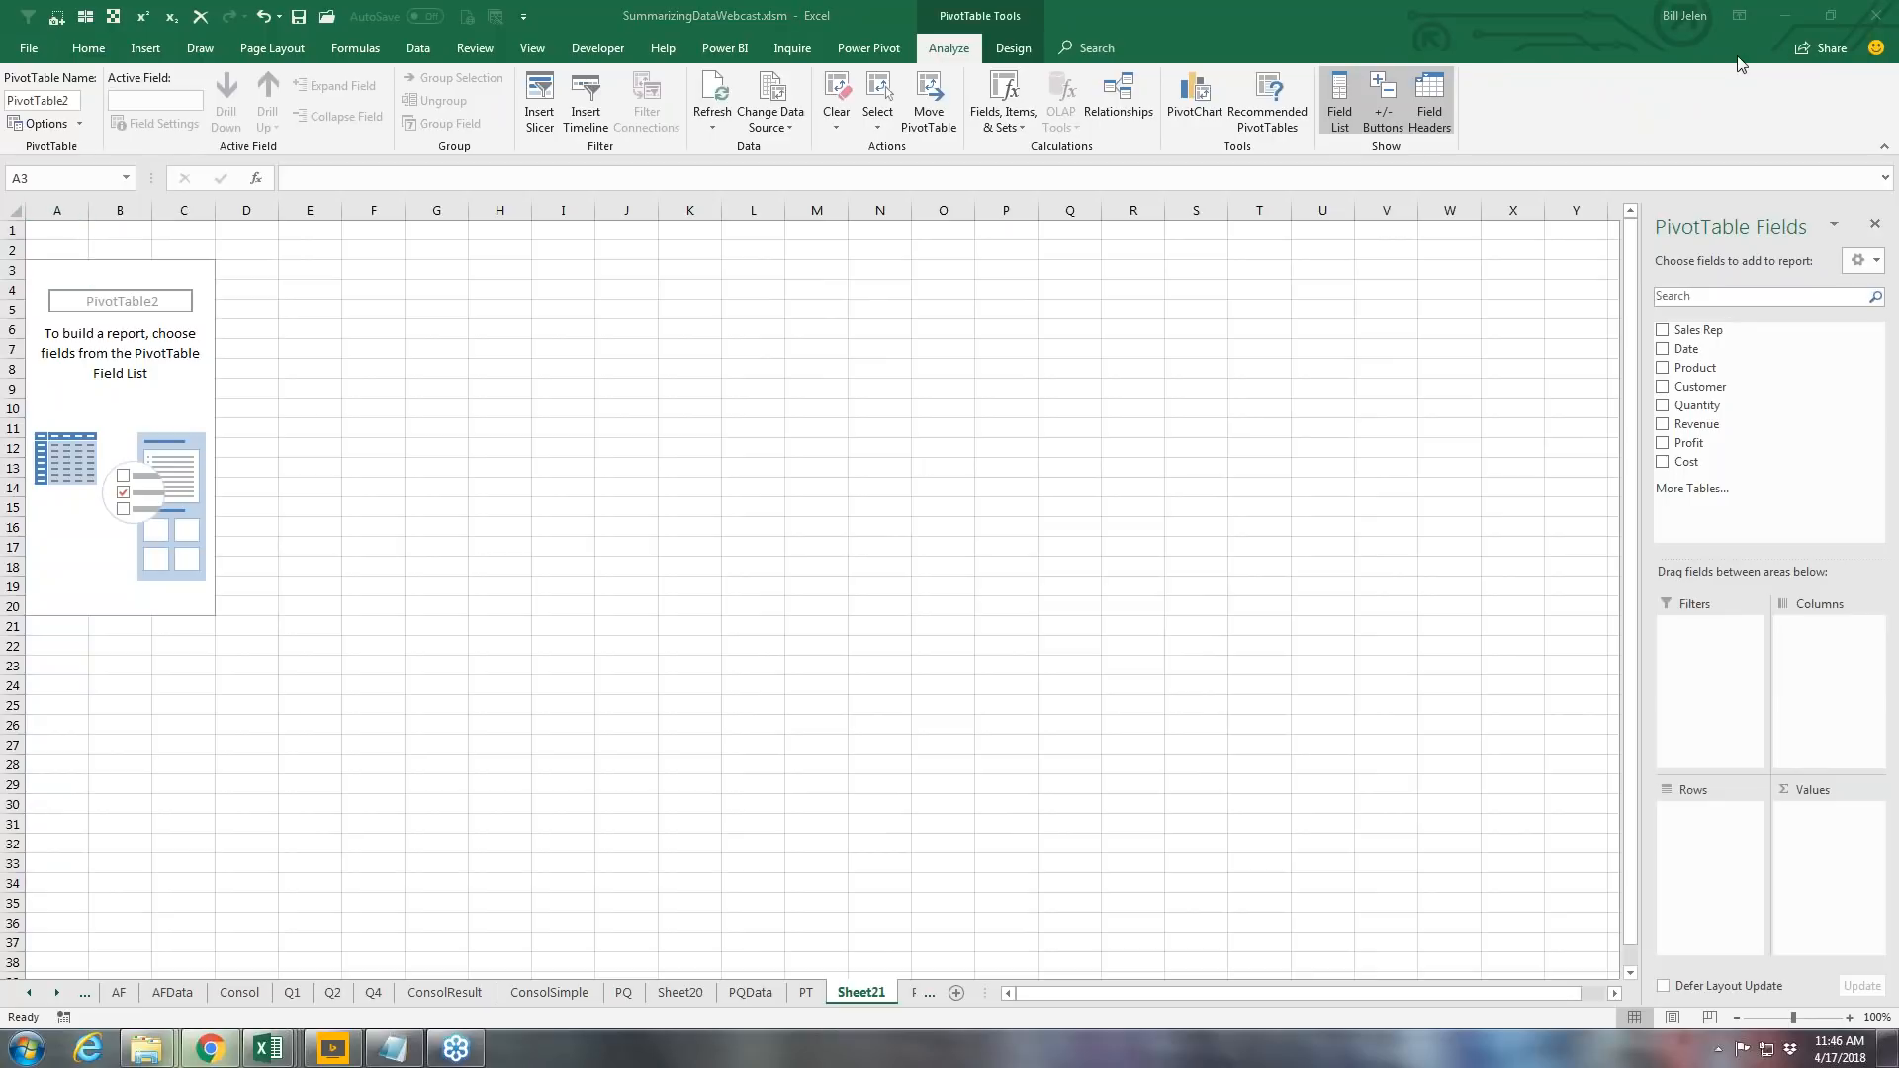
pyautogui.moveTo(1770, 227); pyautogui.dragTo(522, 127)
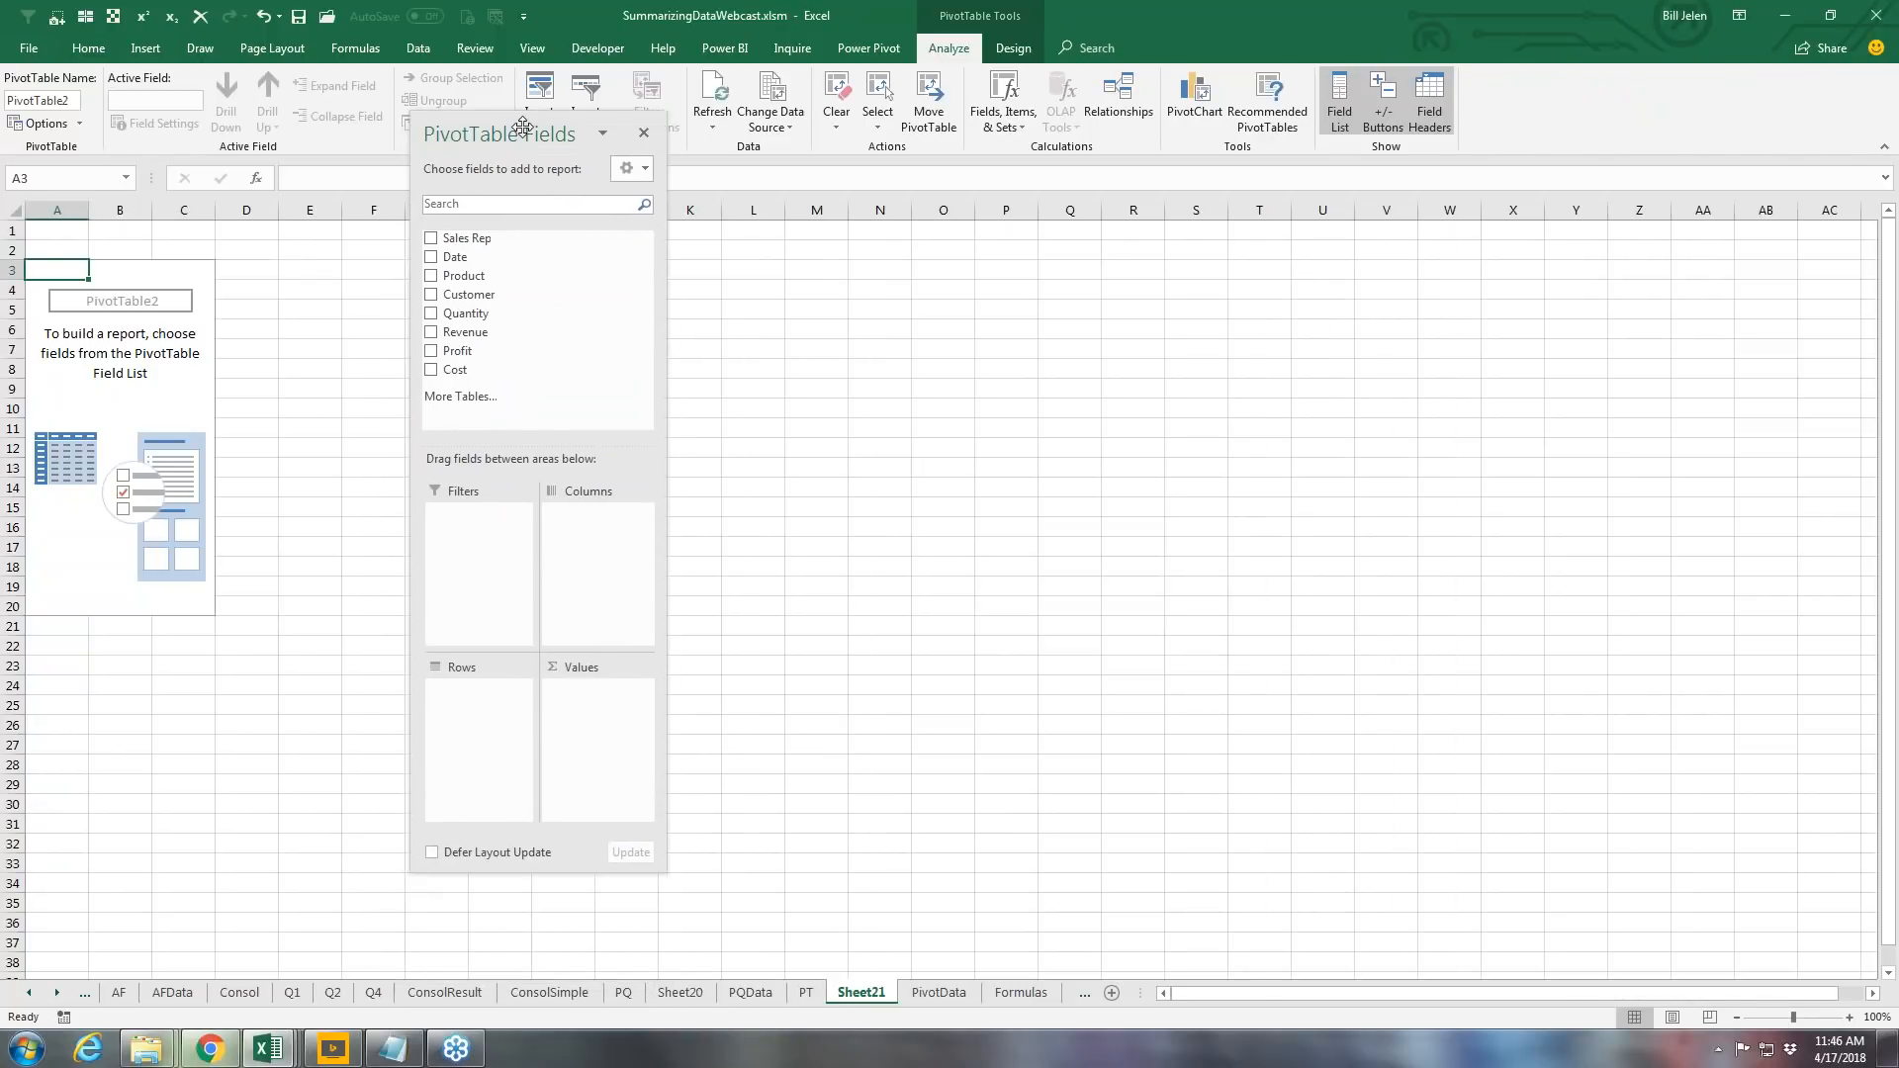
# Step: Build the PivotTable with Customer in rows, Product in columns and Profit in values
pyautogui.click(430, 295)
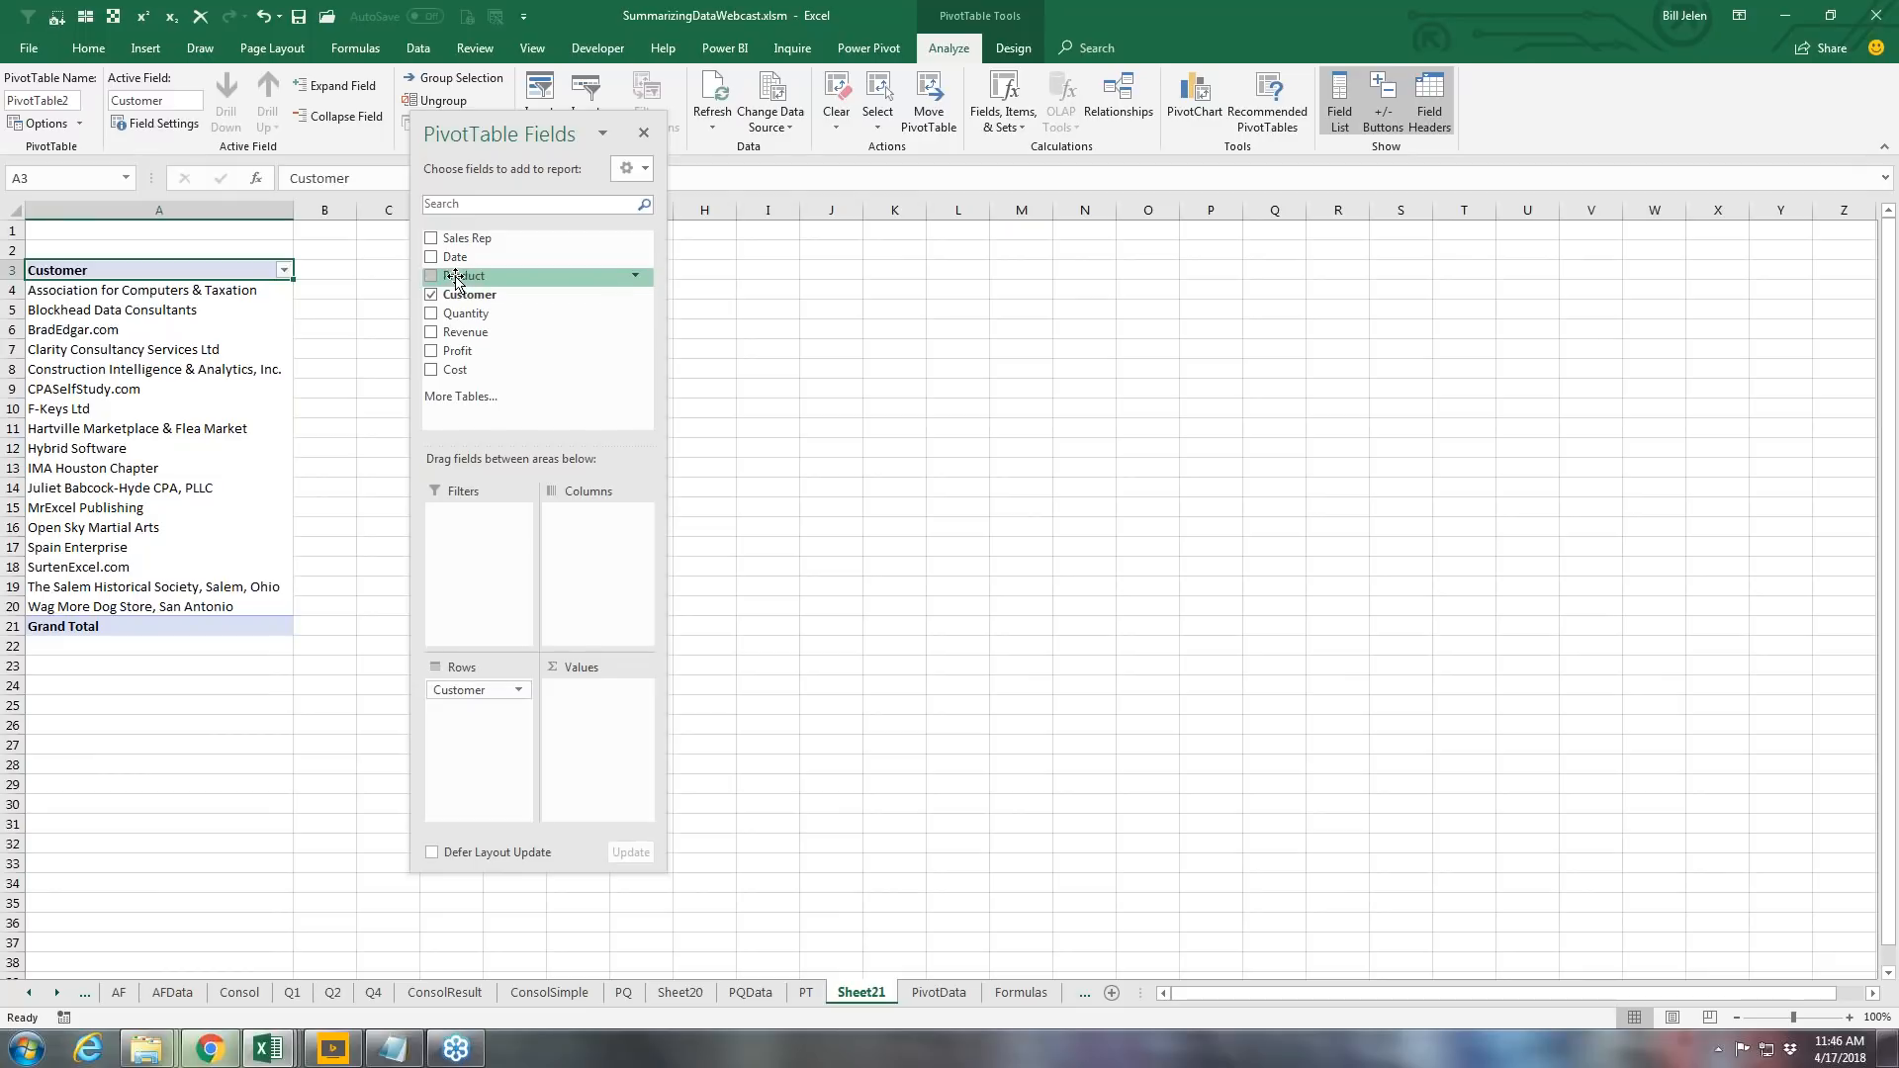
pyautogui.click(636, 278)
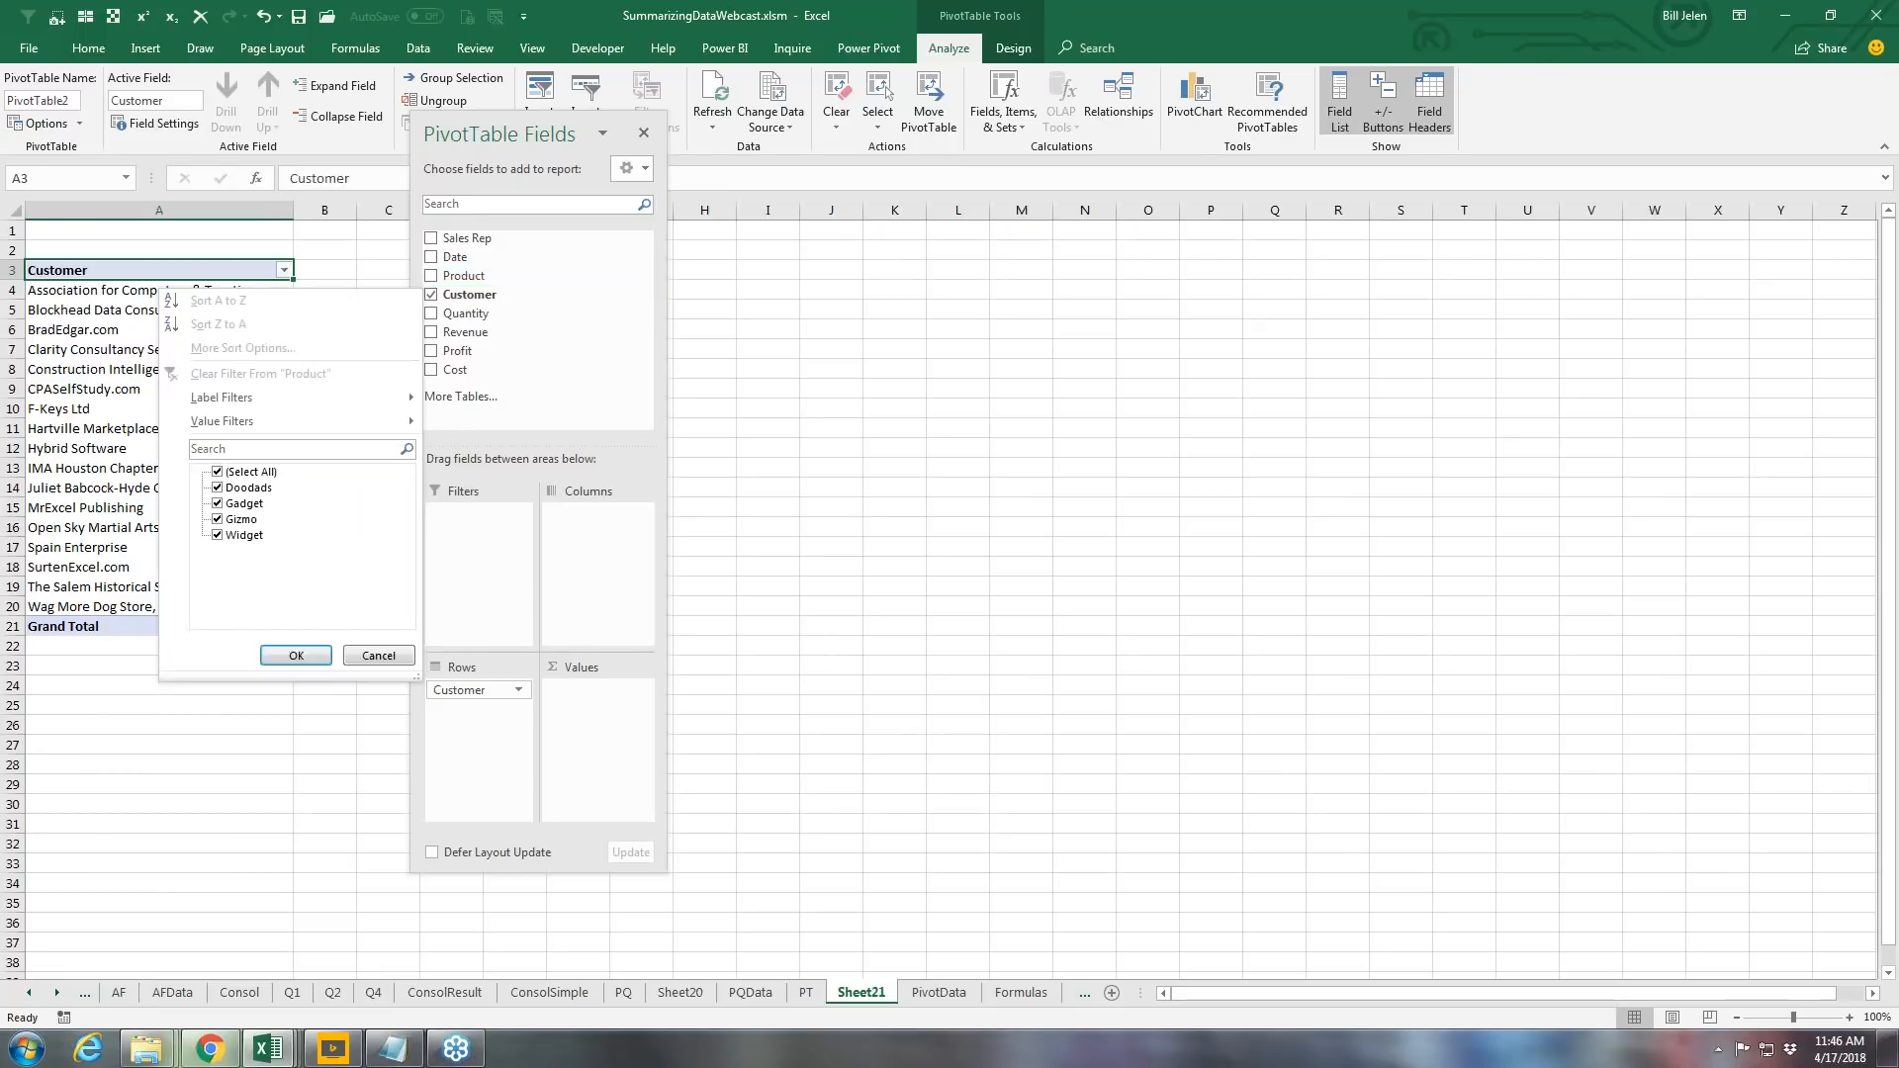
pyautogui.click(513, 277)
pyautogui.rightClick(492, 276)
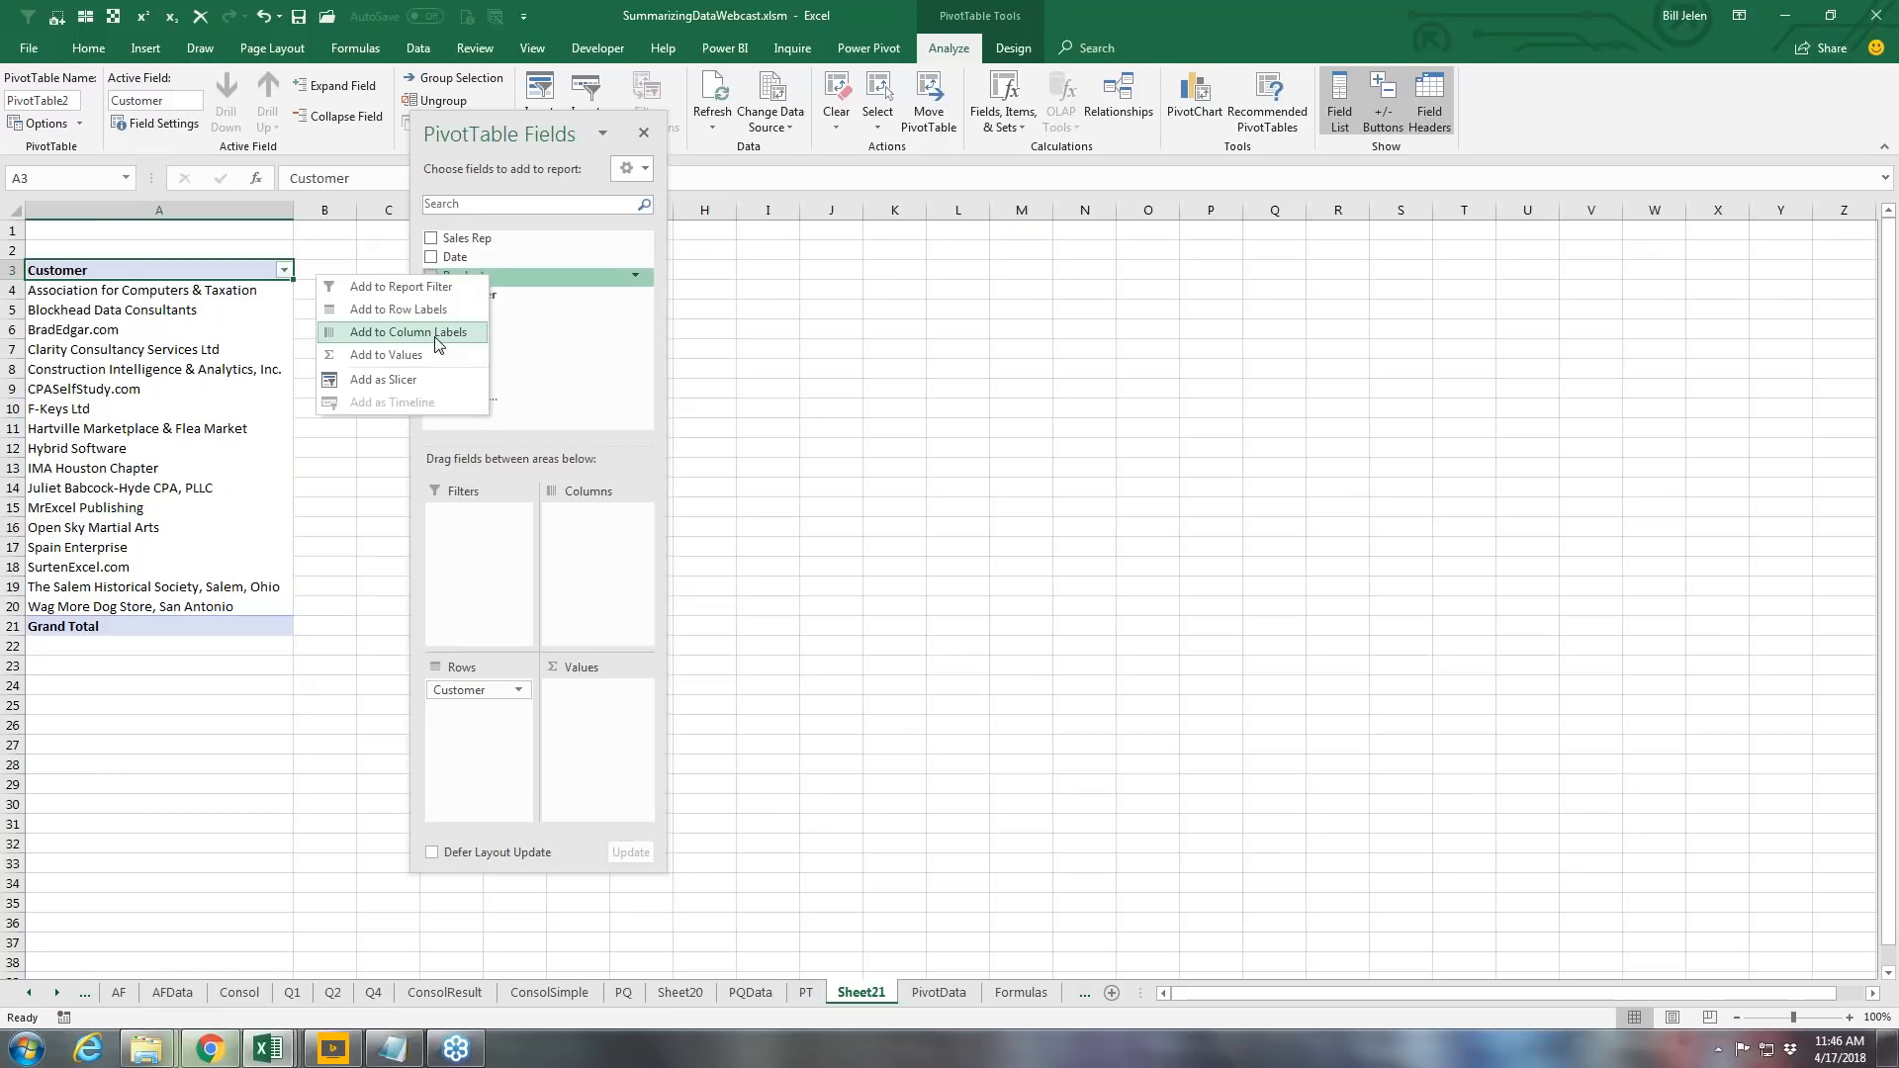
pyautogui.click(528, 278)
pyautogui.moveTo(498, 281); pyautogui.dragTo(600, 537)
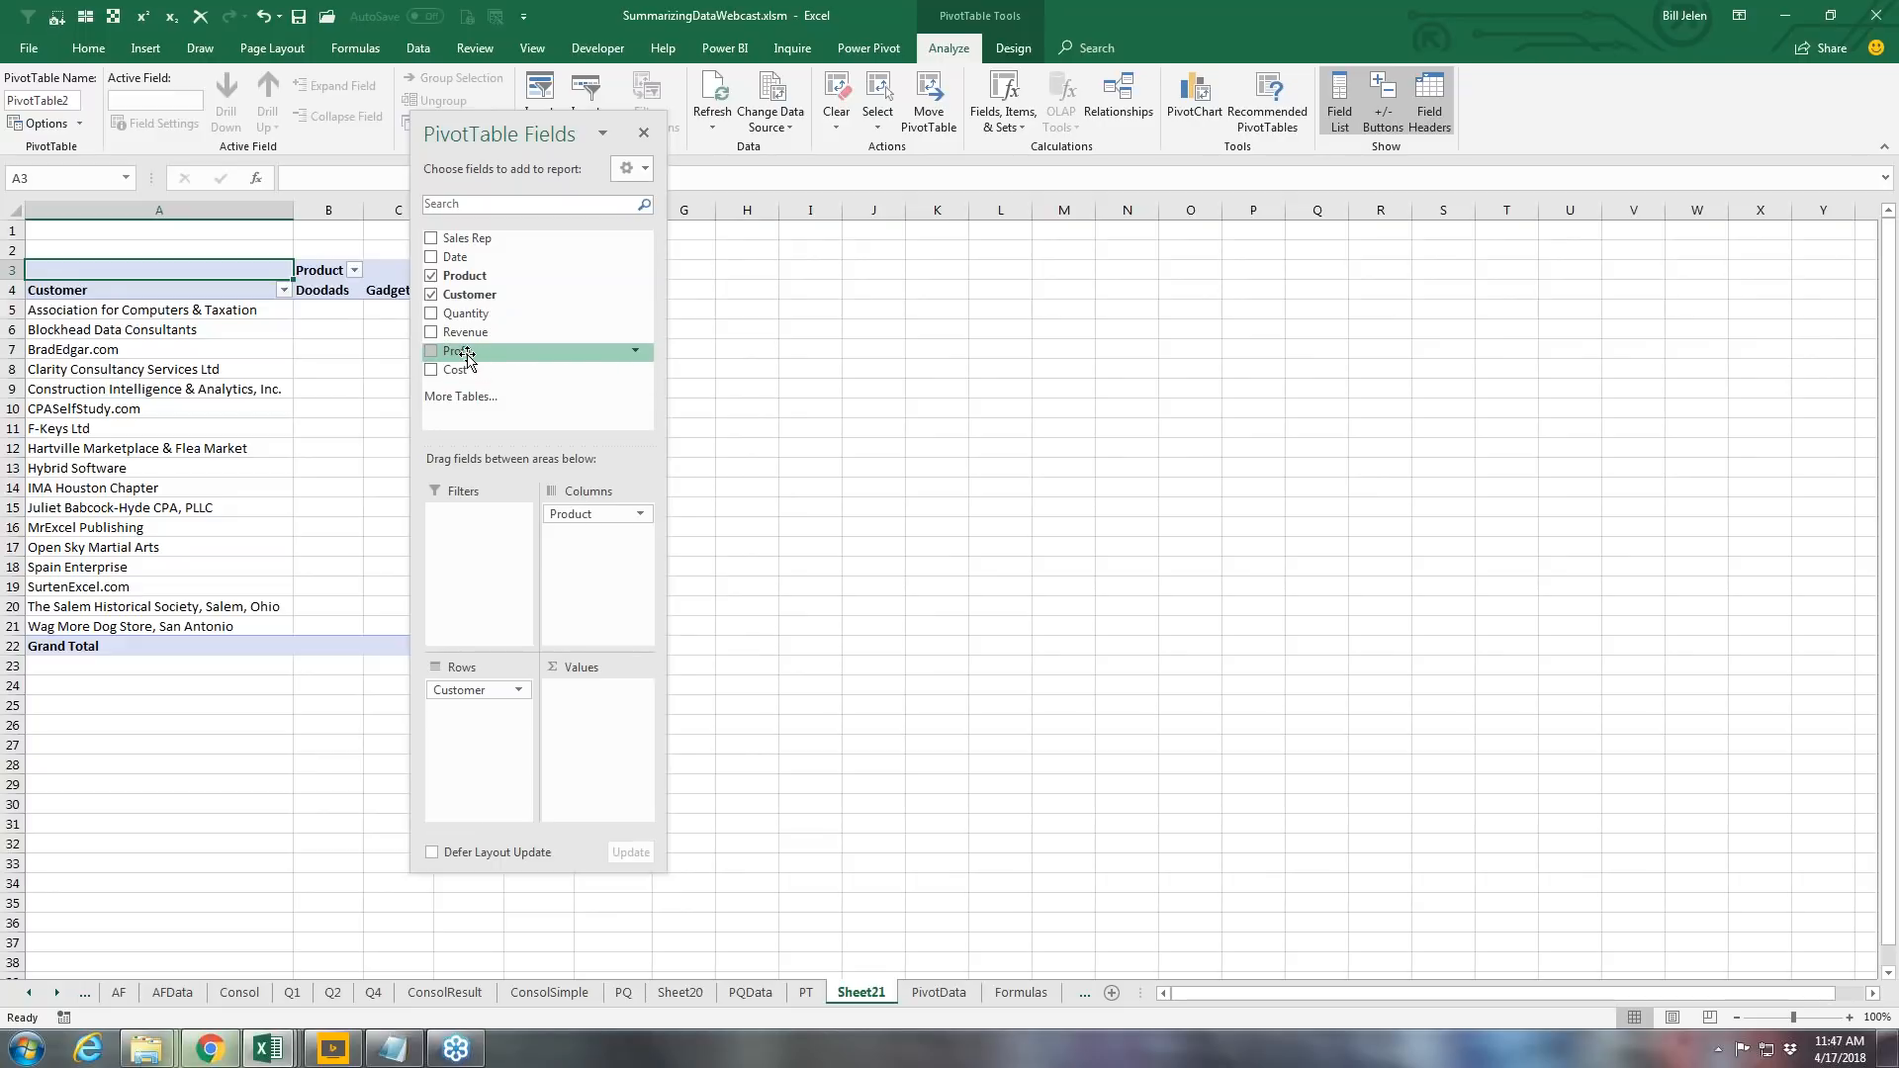
pyautogui.moveTo(467, 356); pyautogui.dragTo(598, 690)
# Step: Move the field list off the report, swap Profit for Revenue in the values area, and swap it back to Profit
pyautogui.moveTo(462, 144); pyautogui.dragTo(854, 209)
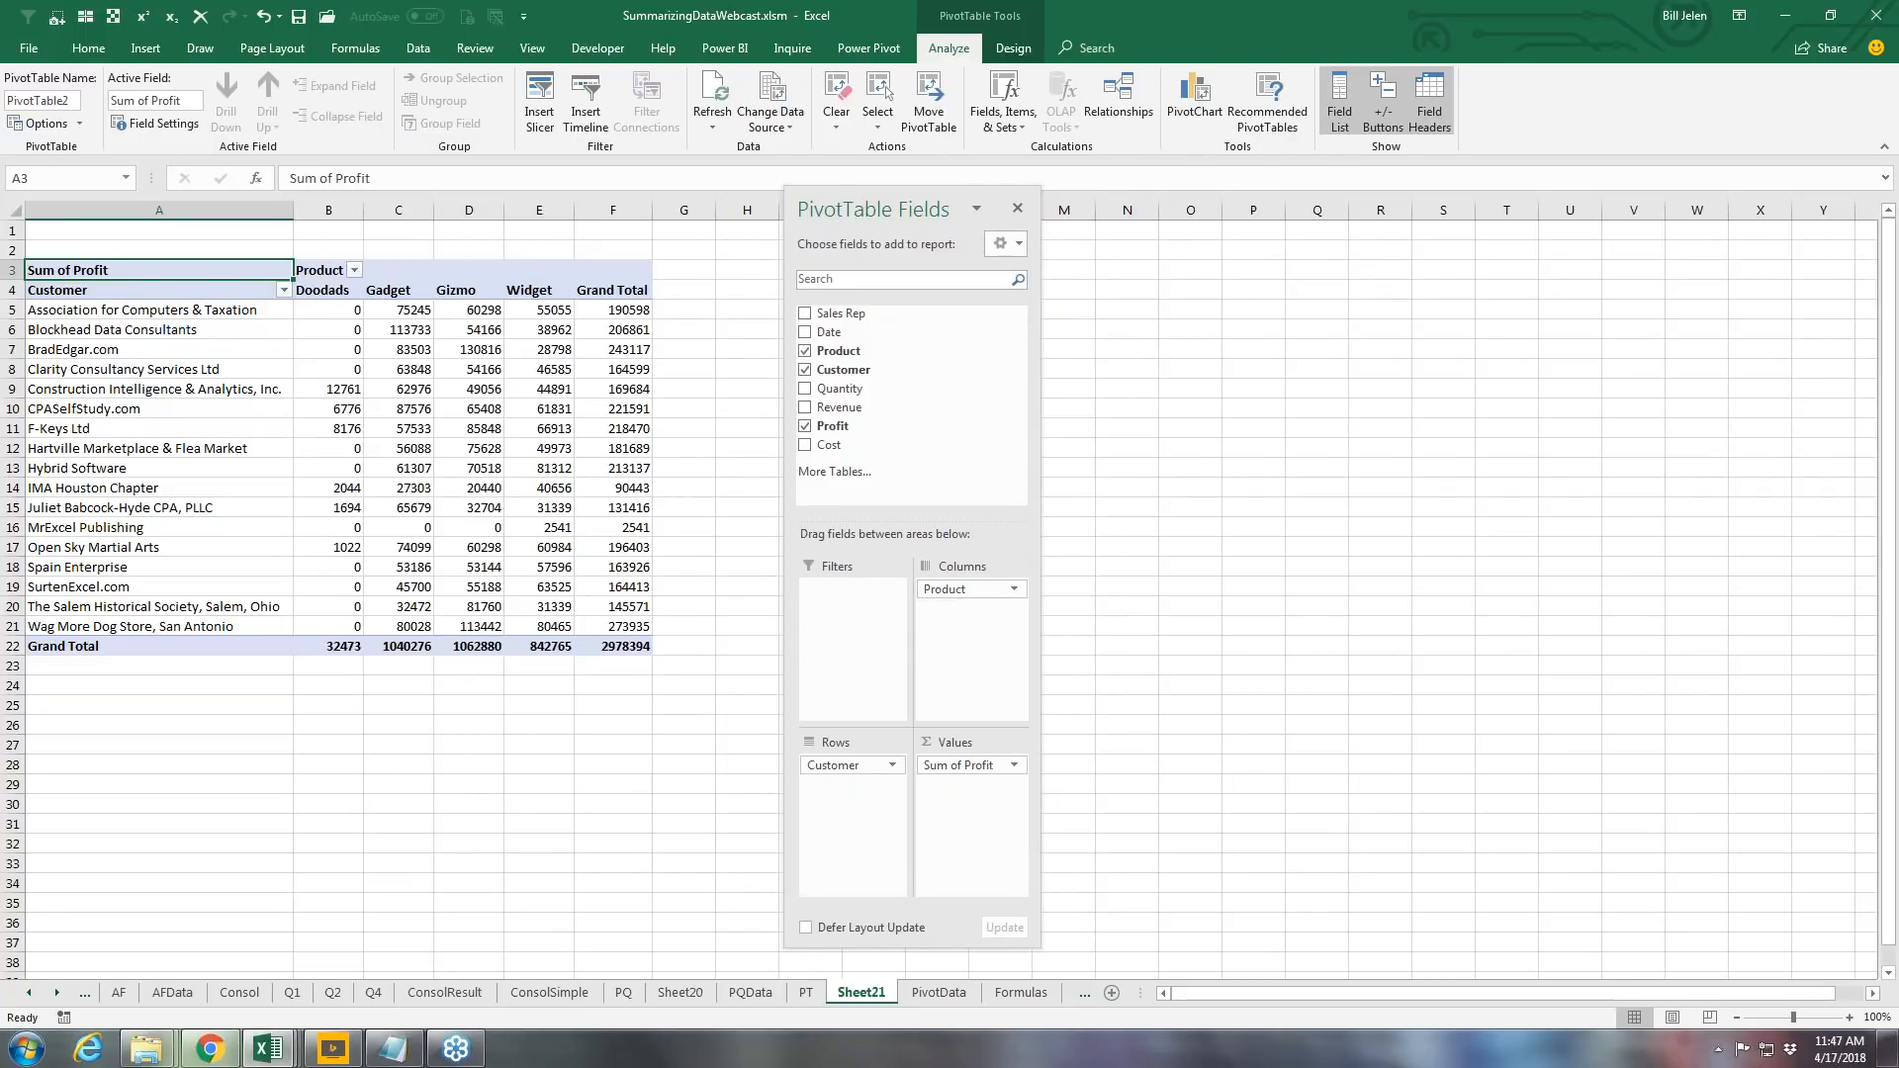
pyautogui.moveTo(890, 209); pyautogui.dragTo(738, 180)
pyautogui.click(653, 397)
pyautogui.click(654, 379)
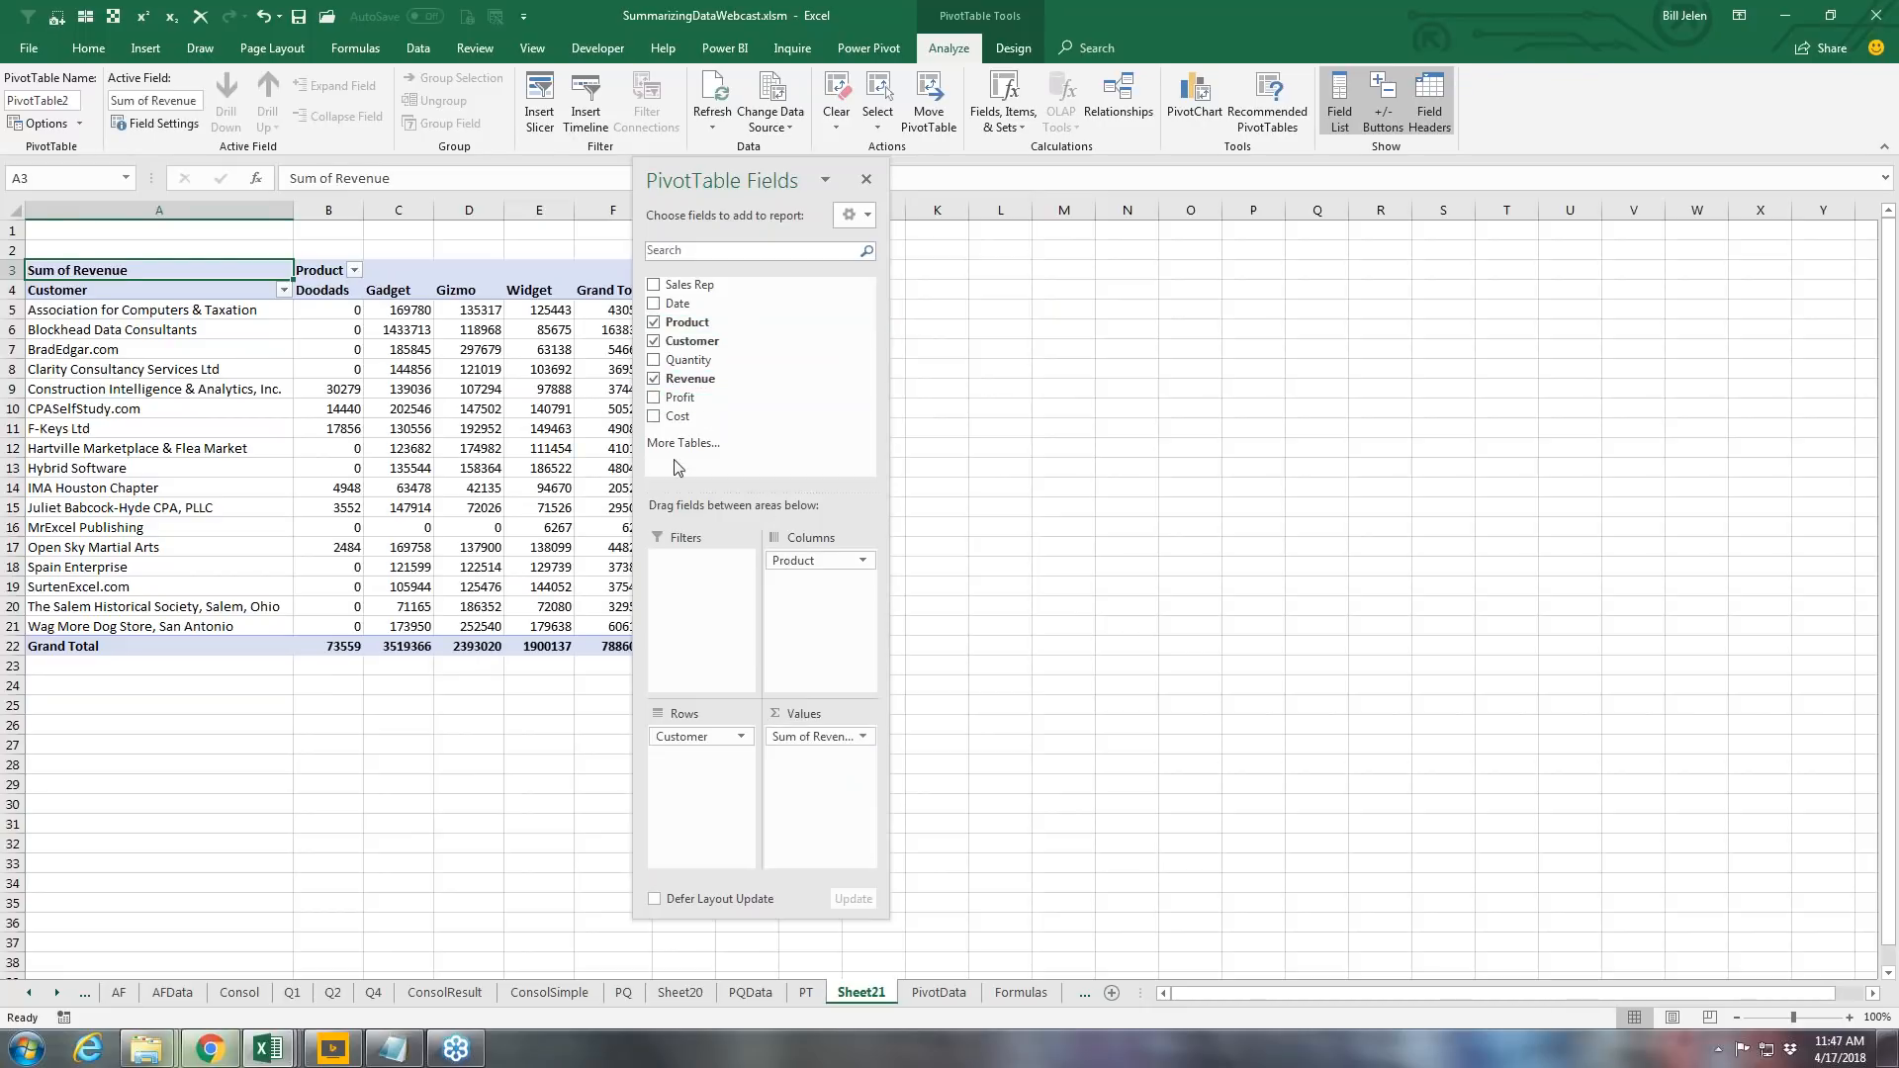
pyautogui.click(653, 397)
pyautogui.click(654, 379)
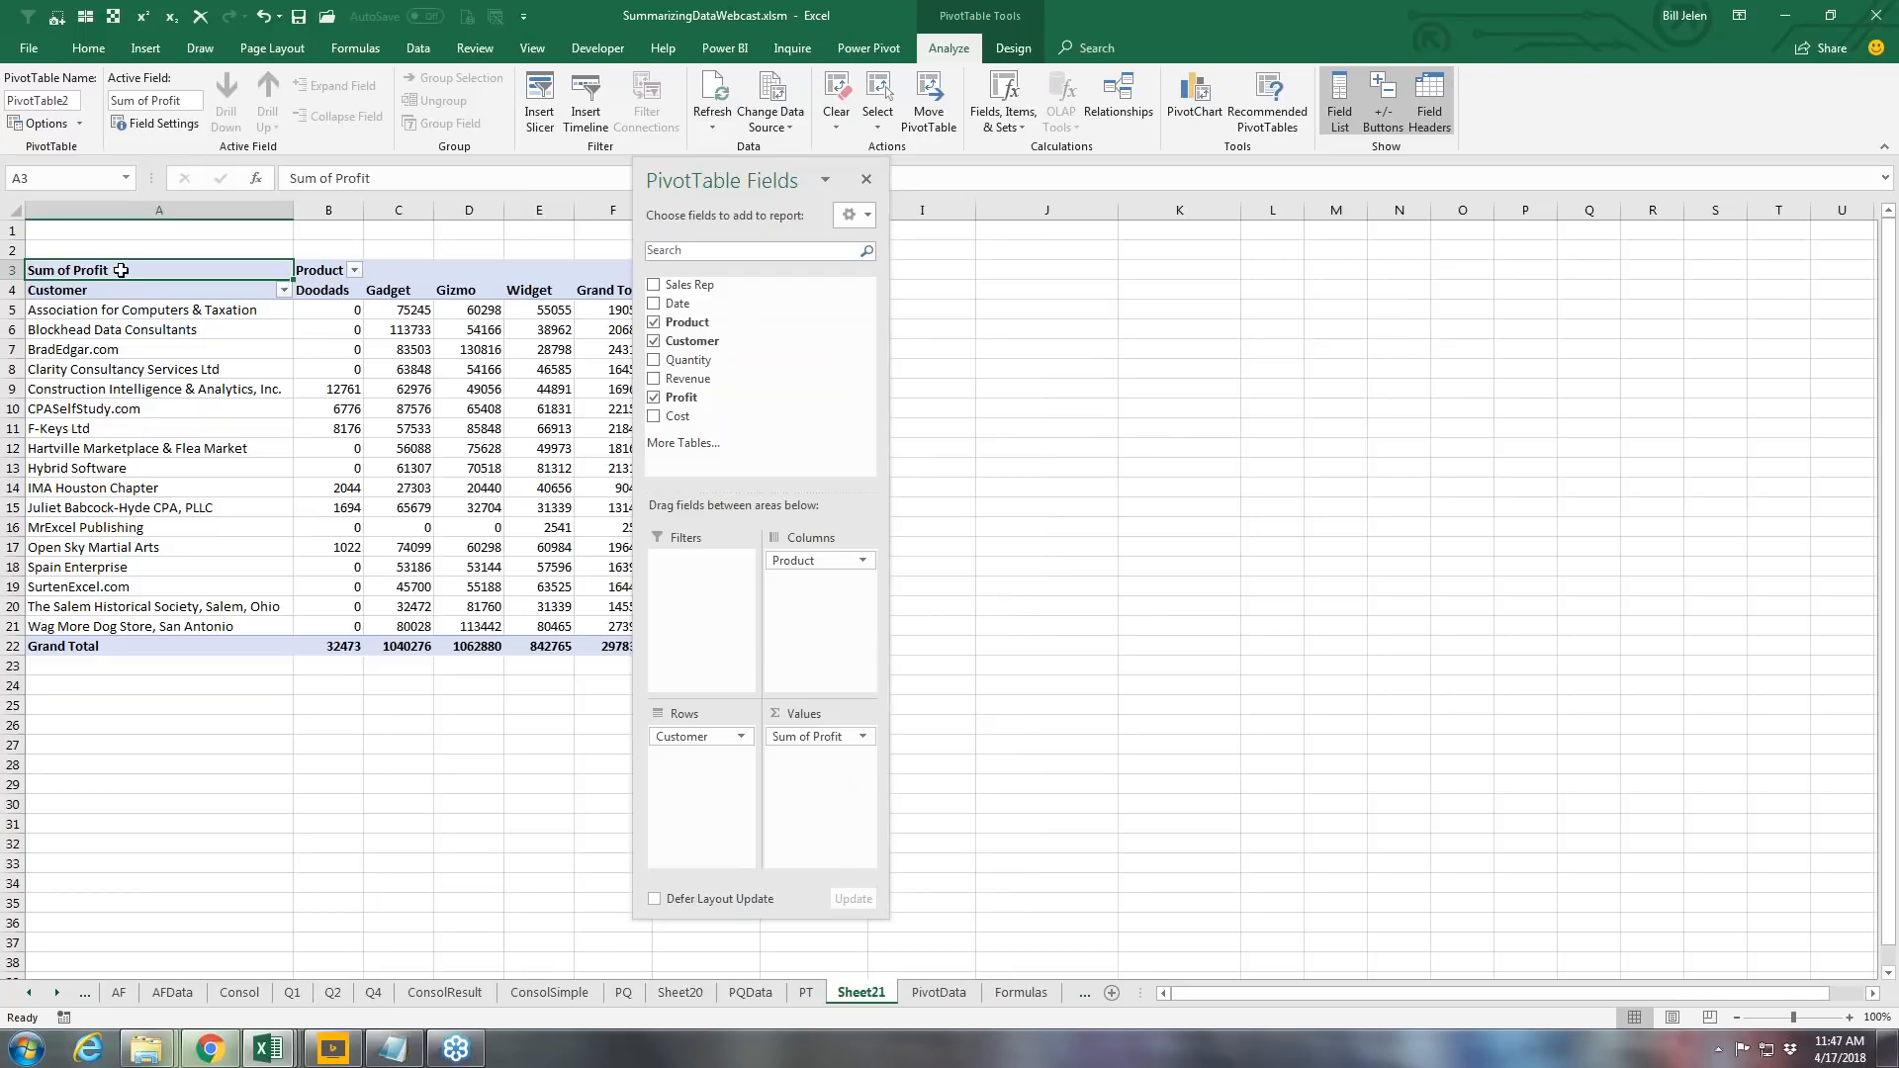
# Step: Rename the Sum of Profit heading, first to Total Profit and finally to Profit followed by a space
pyautogui.write('Total Profi')
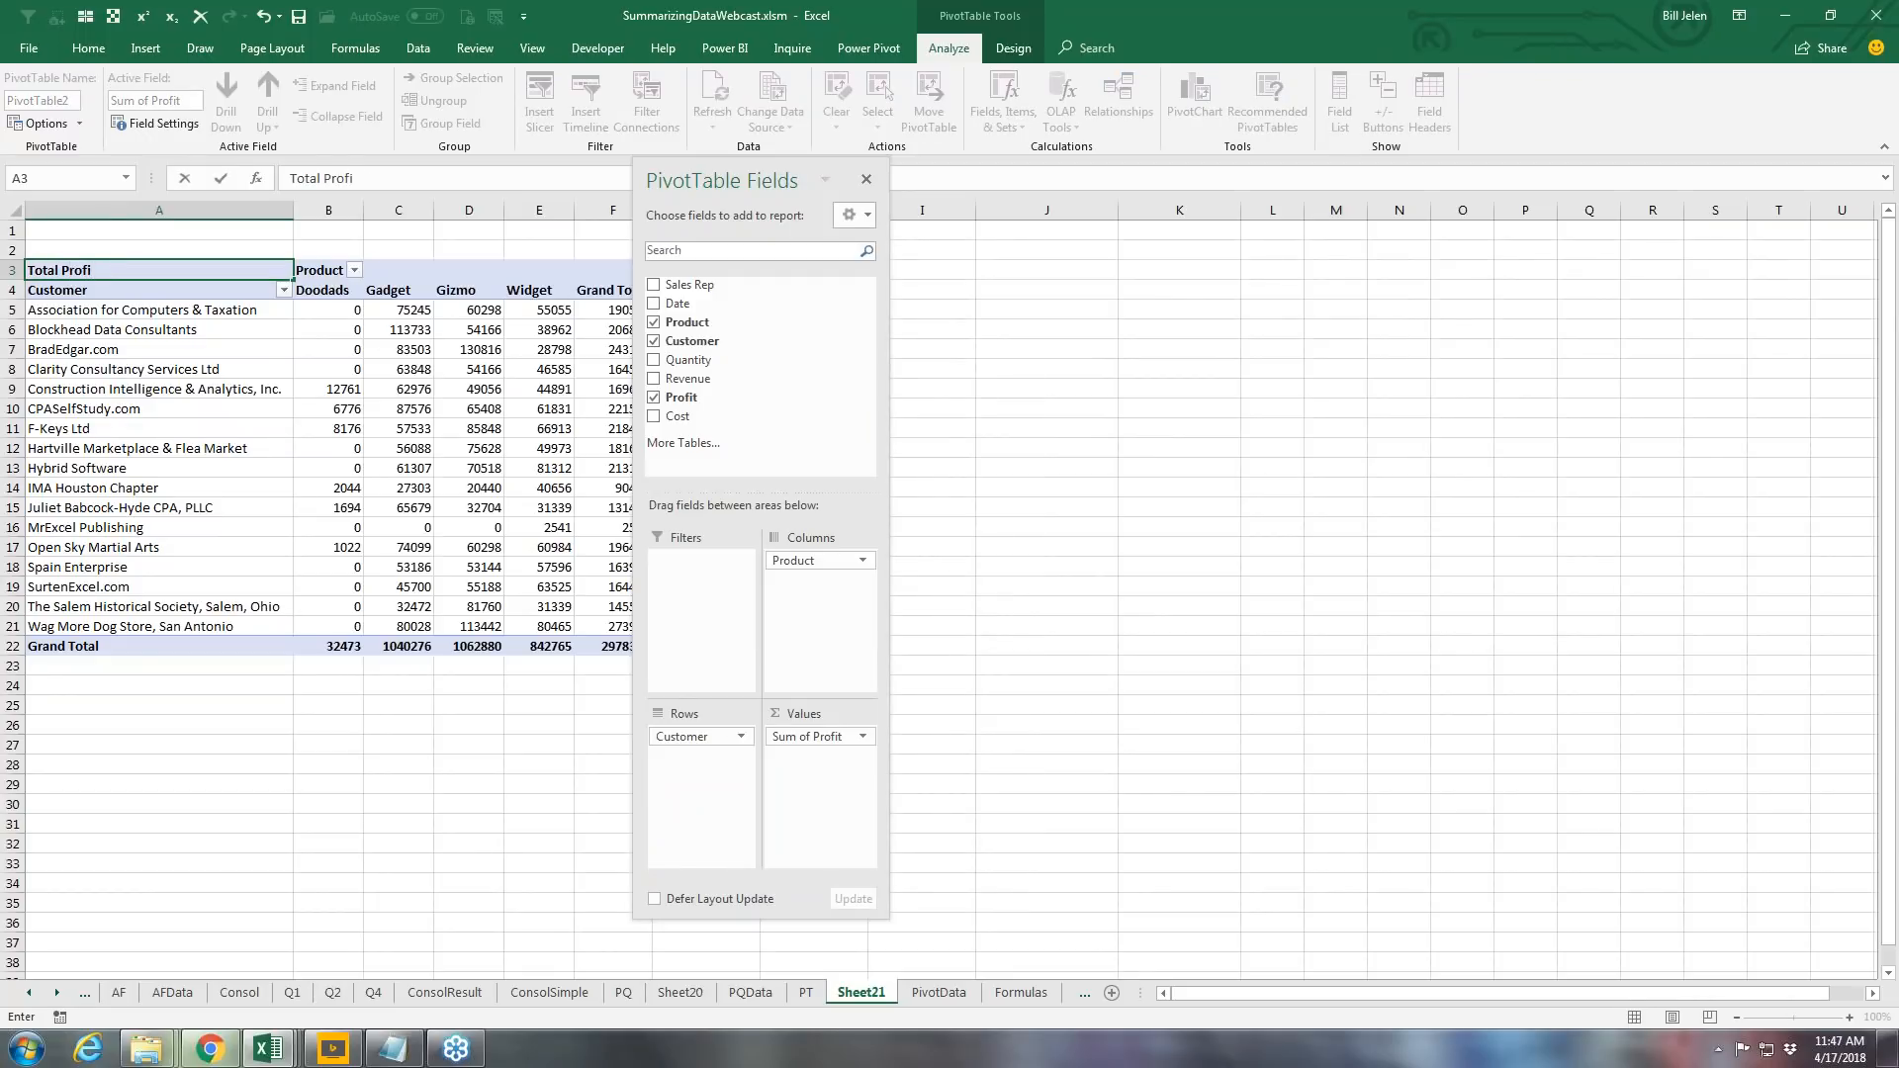
pyautogui.press('Return')
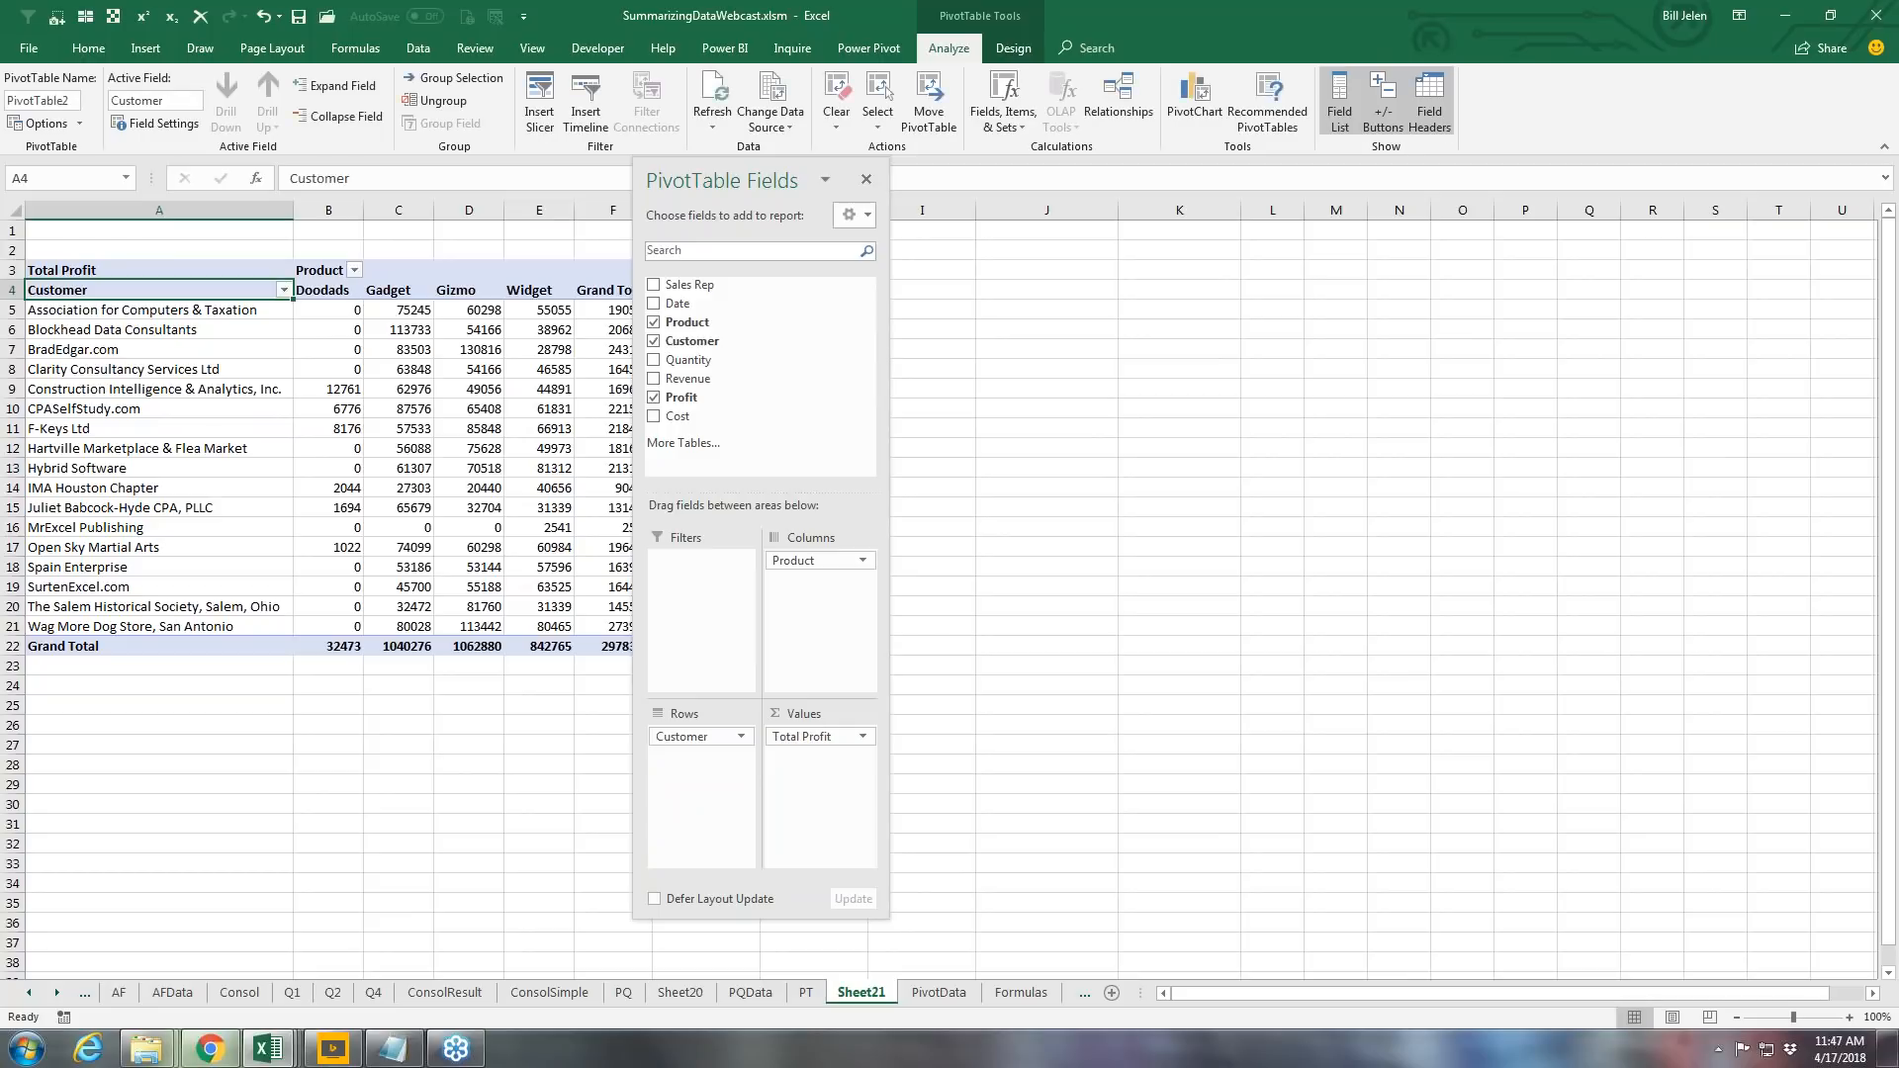
pyautogui.press('Up')
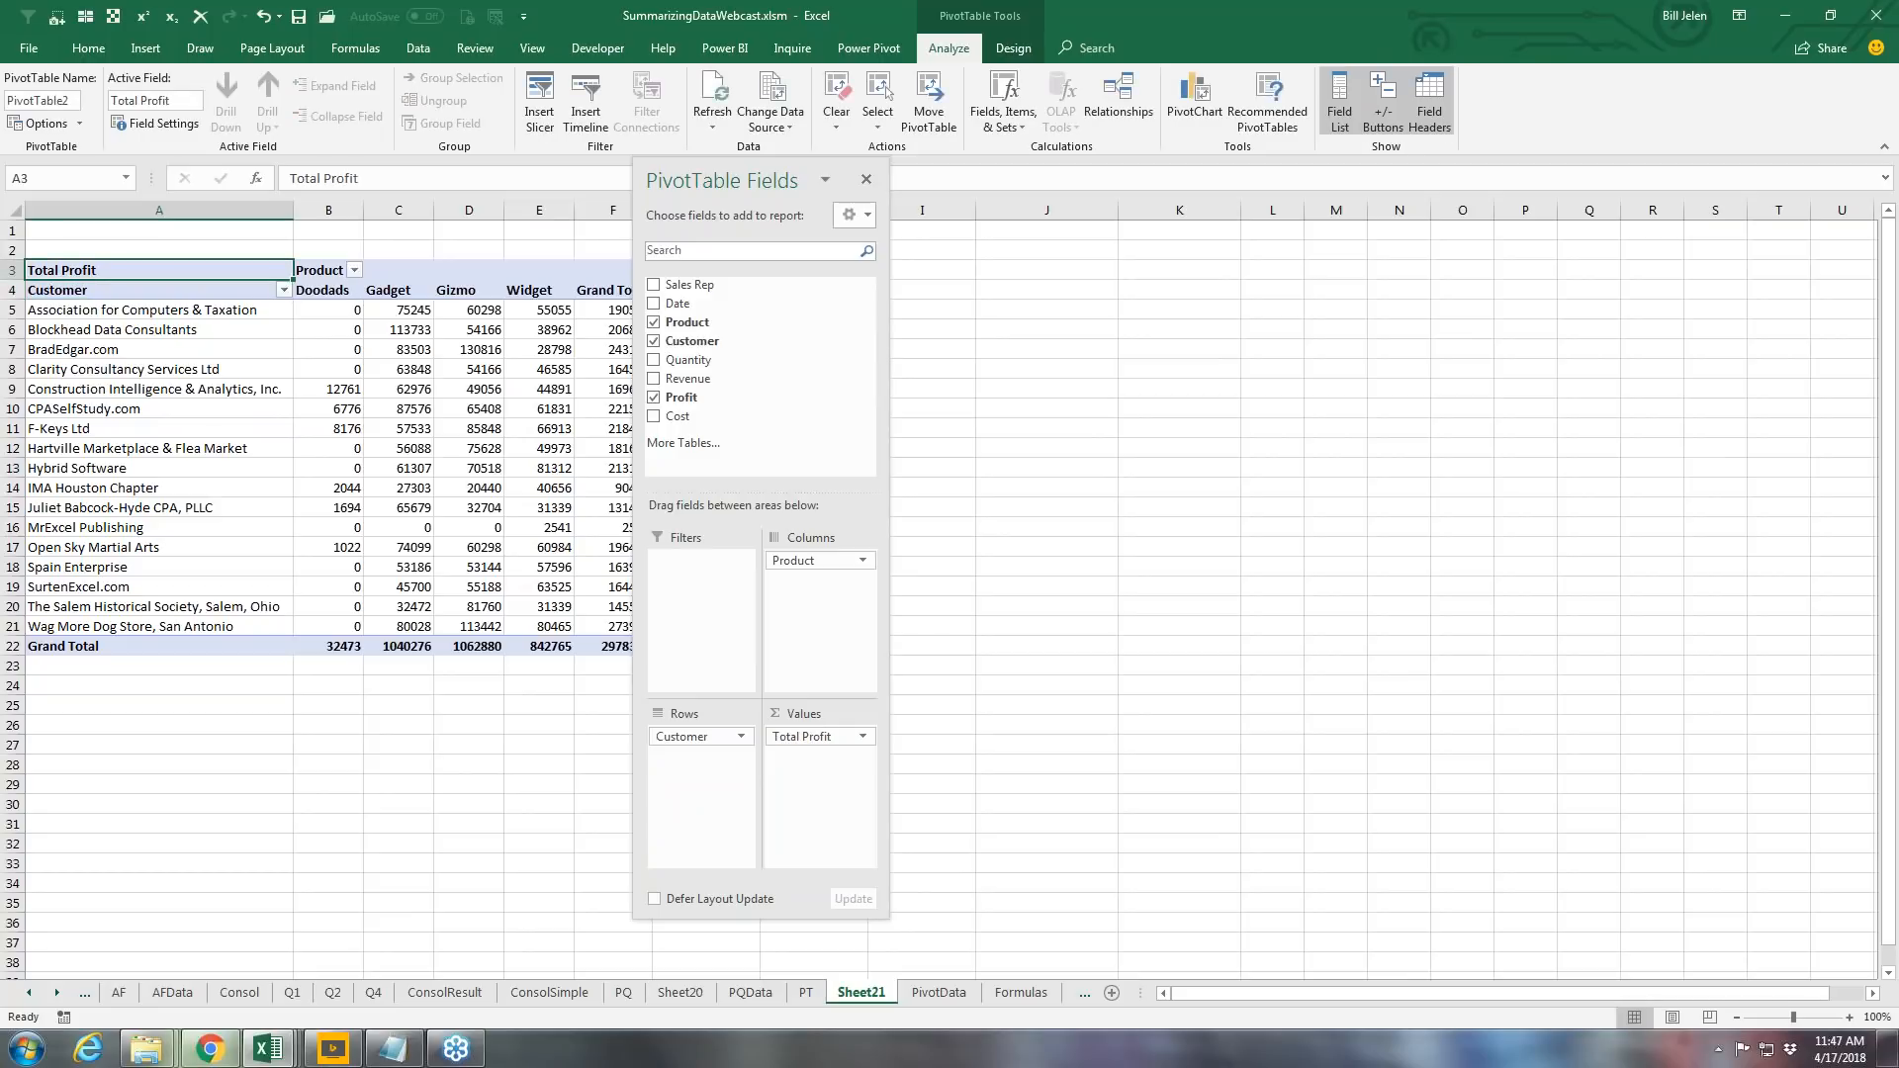
pyautogui.write('Profit')
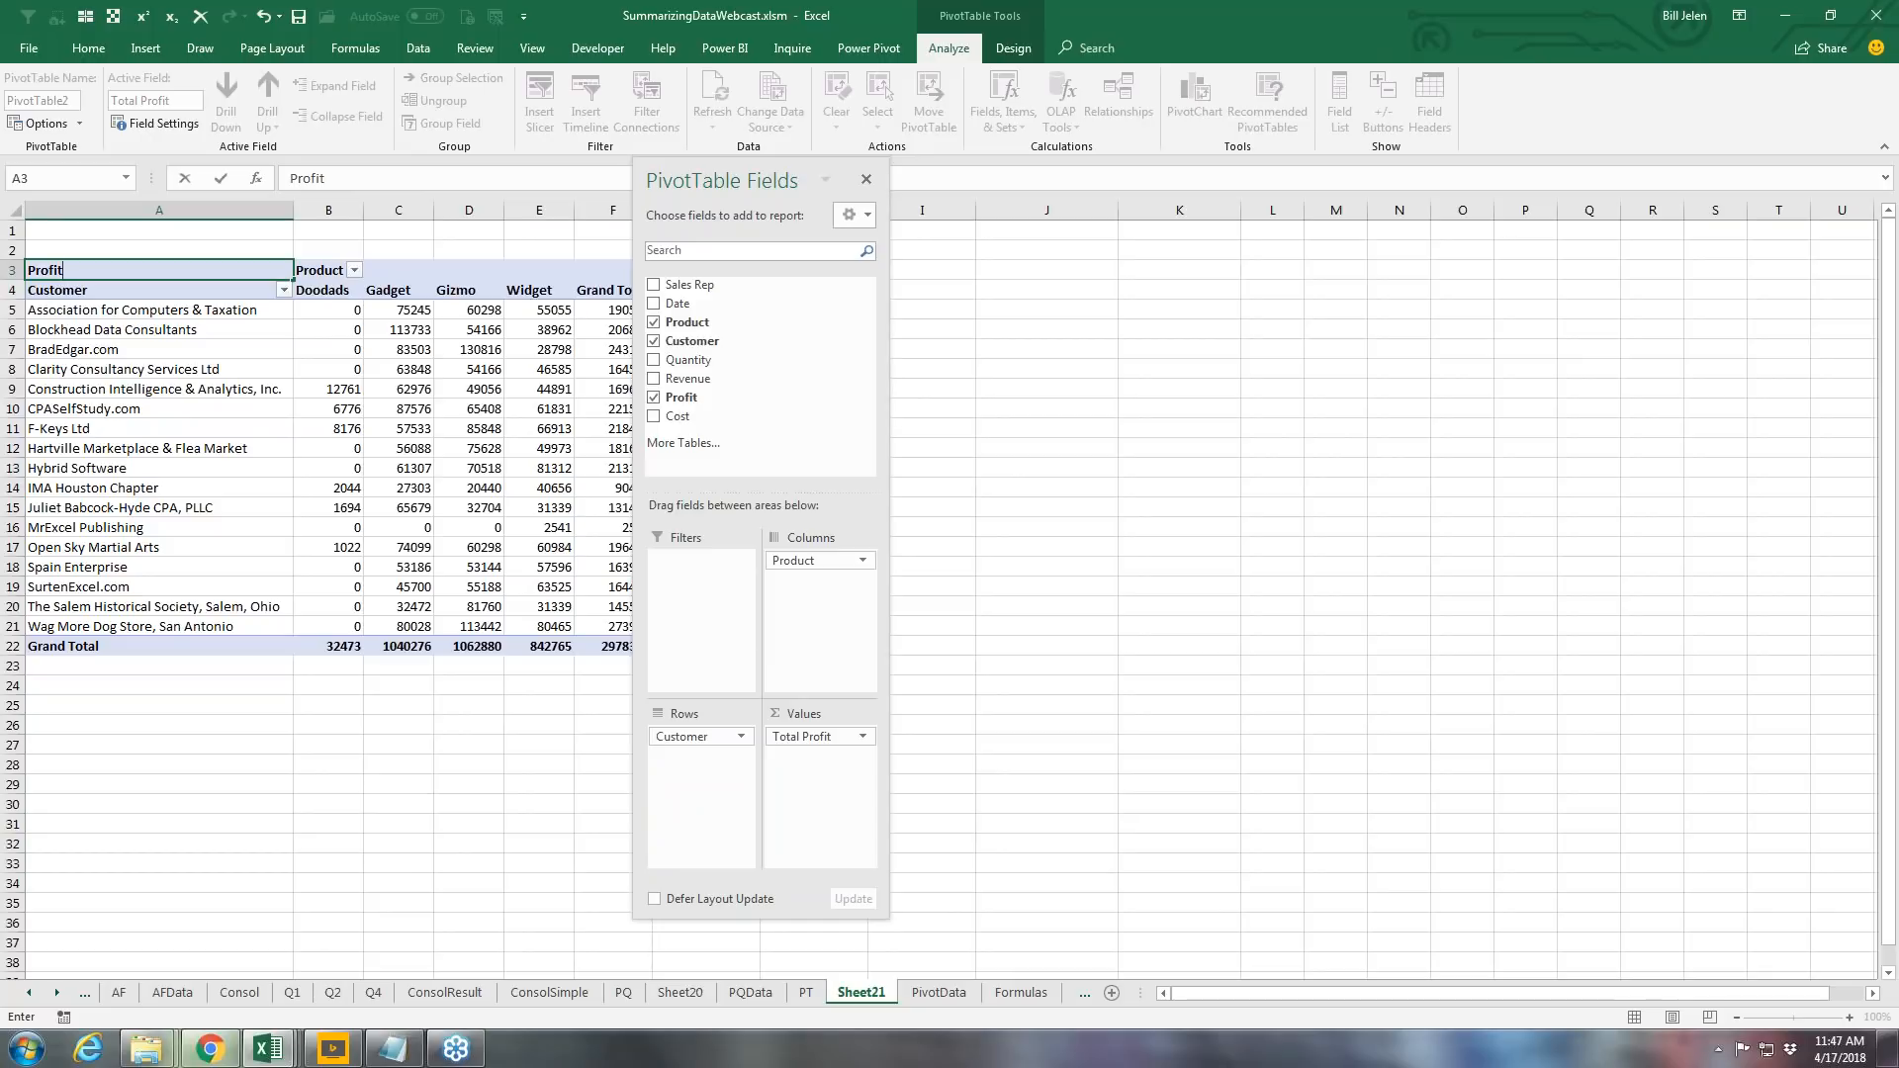
pyautogui.press('Return')
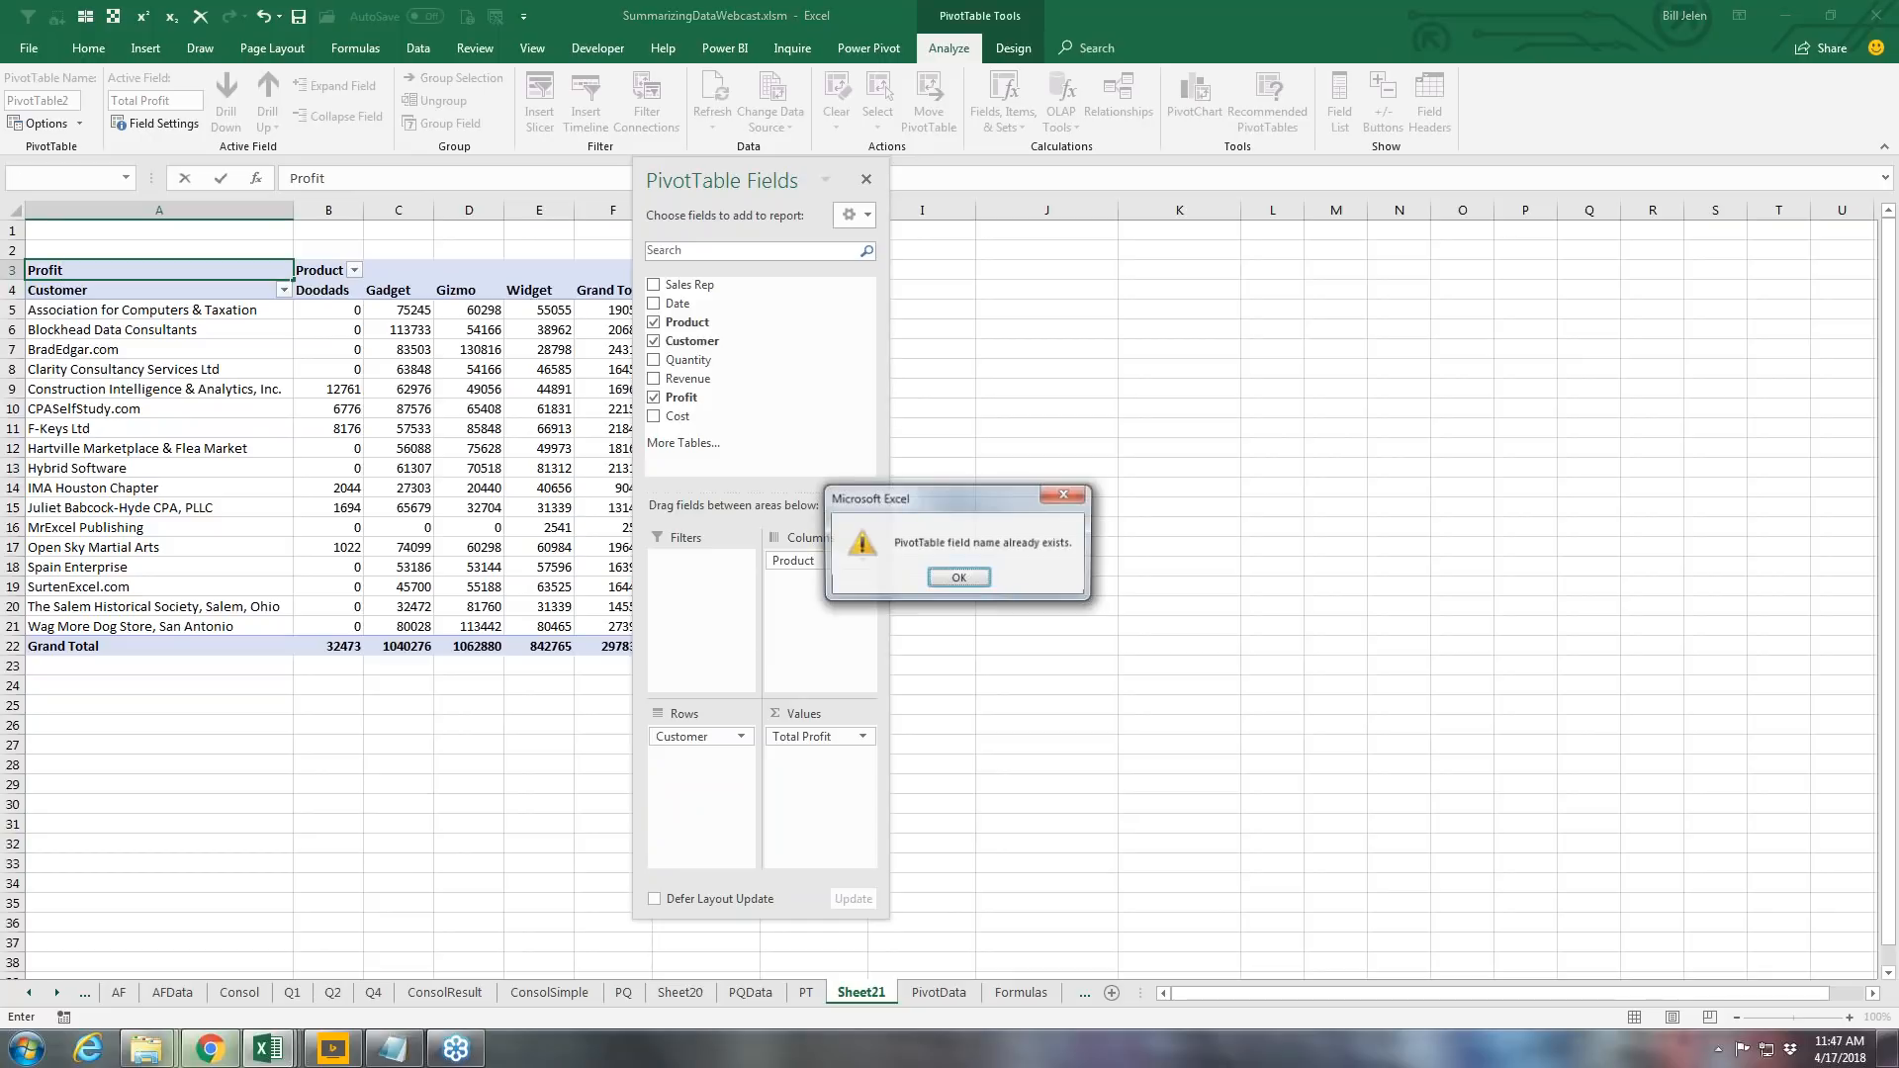
pyautogui.moveTo(868, 502); pyautogui.dragTo(544, 440)
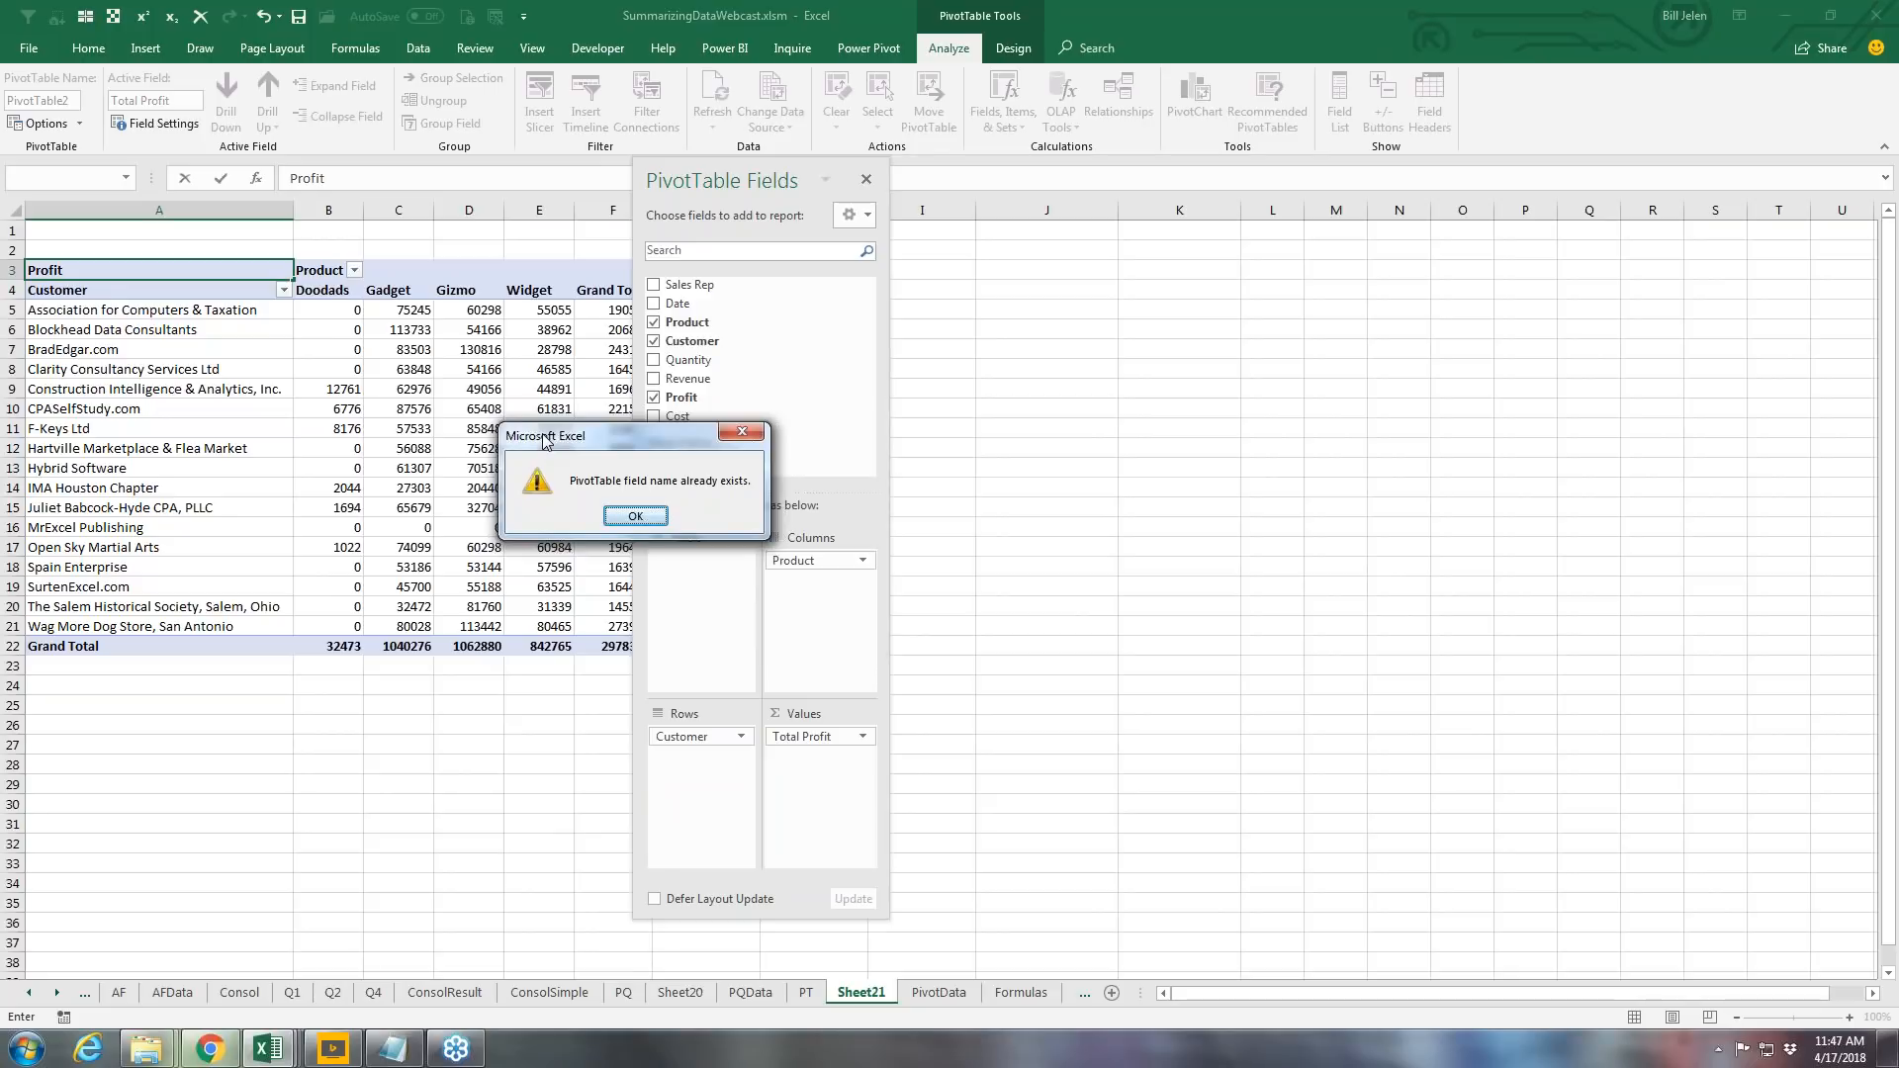
pyautogui.click(634, 517)
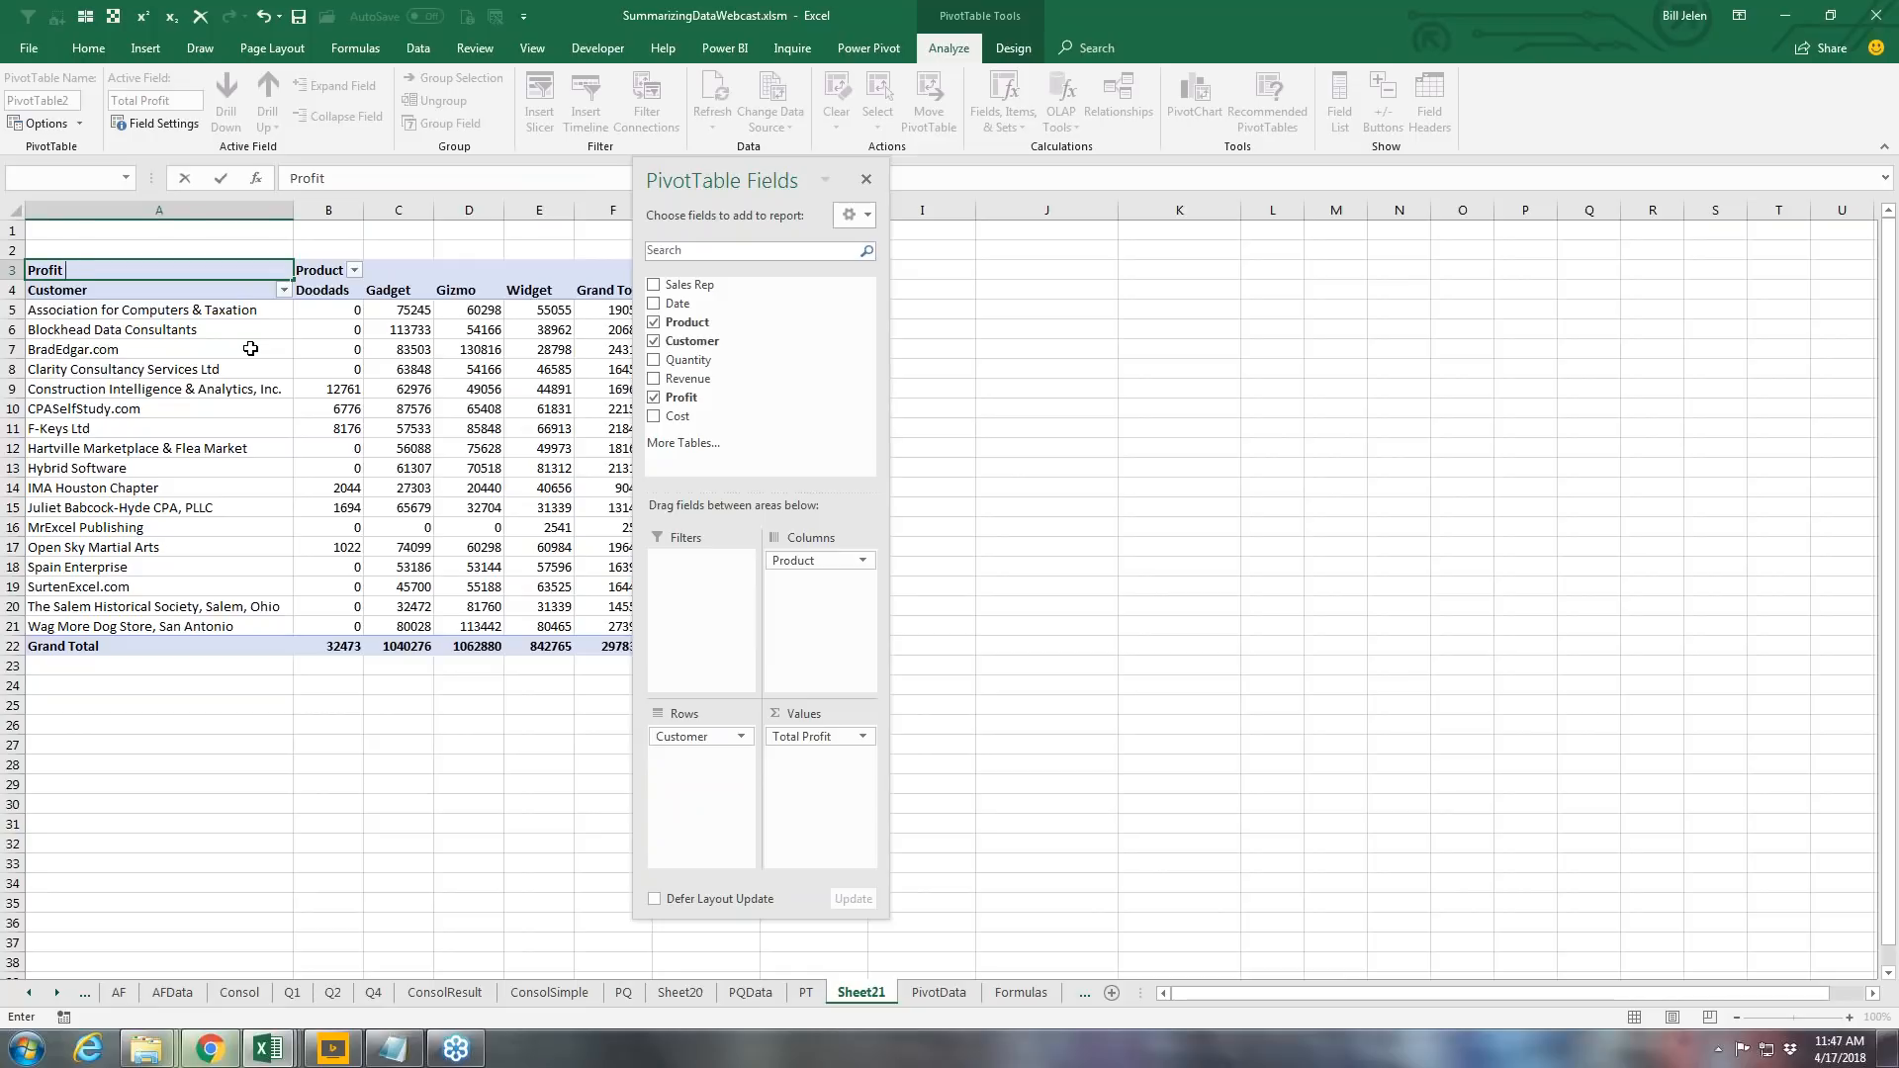
pyautogui.press('Return')
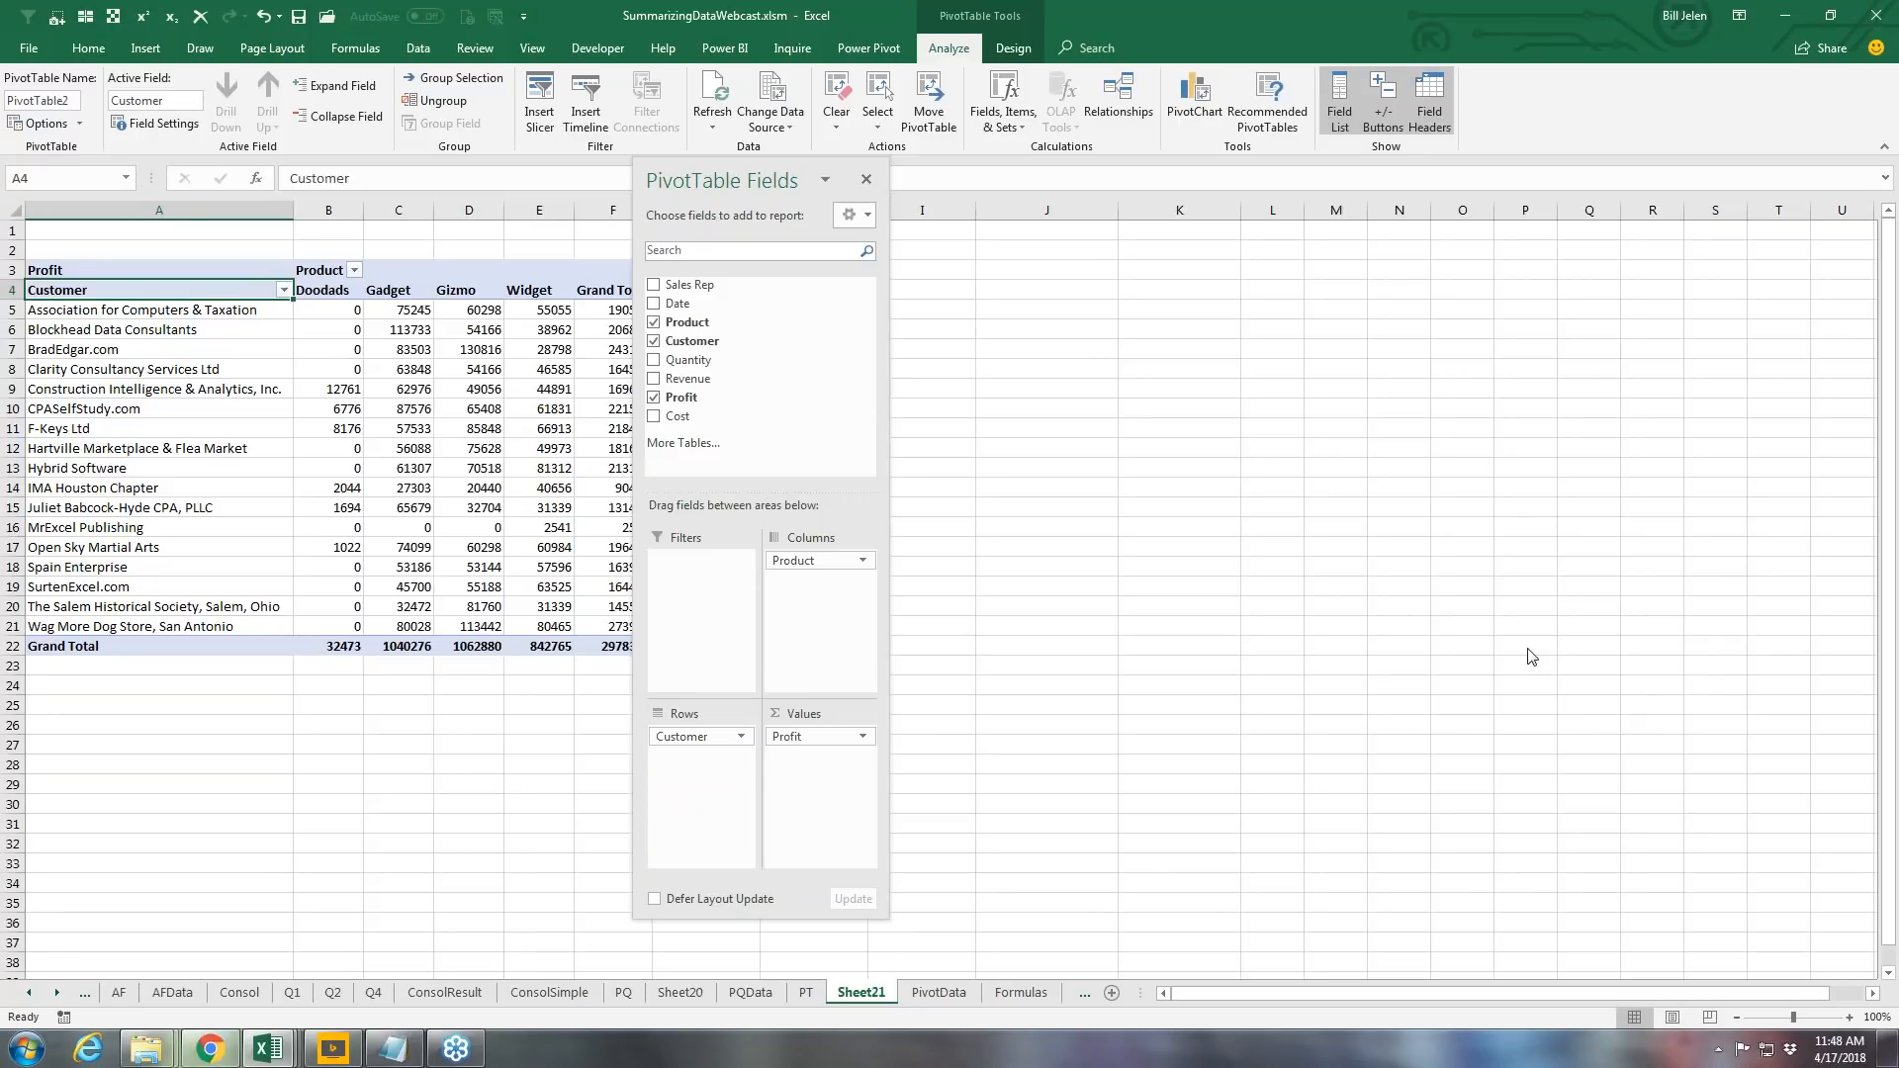
# Step: Move the field list clear of the PivotTable columns and select the first customer's Widget profit cell
pyautogui.click(417, 48)
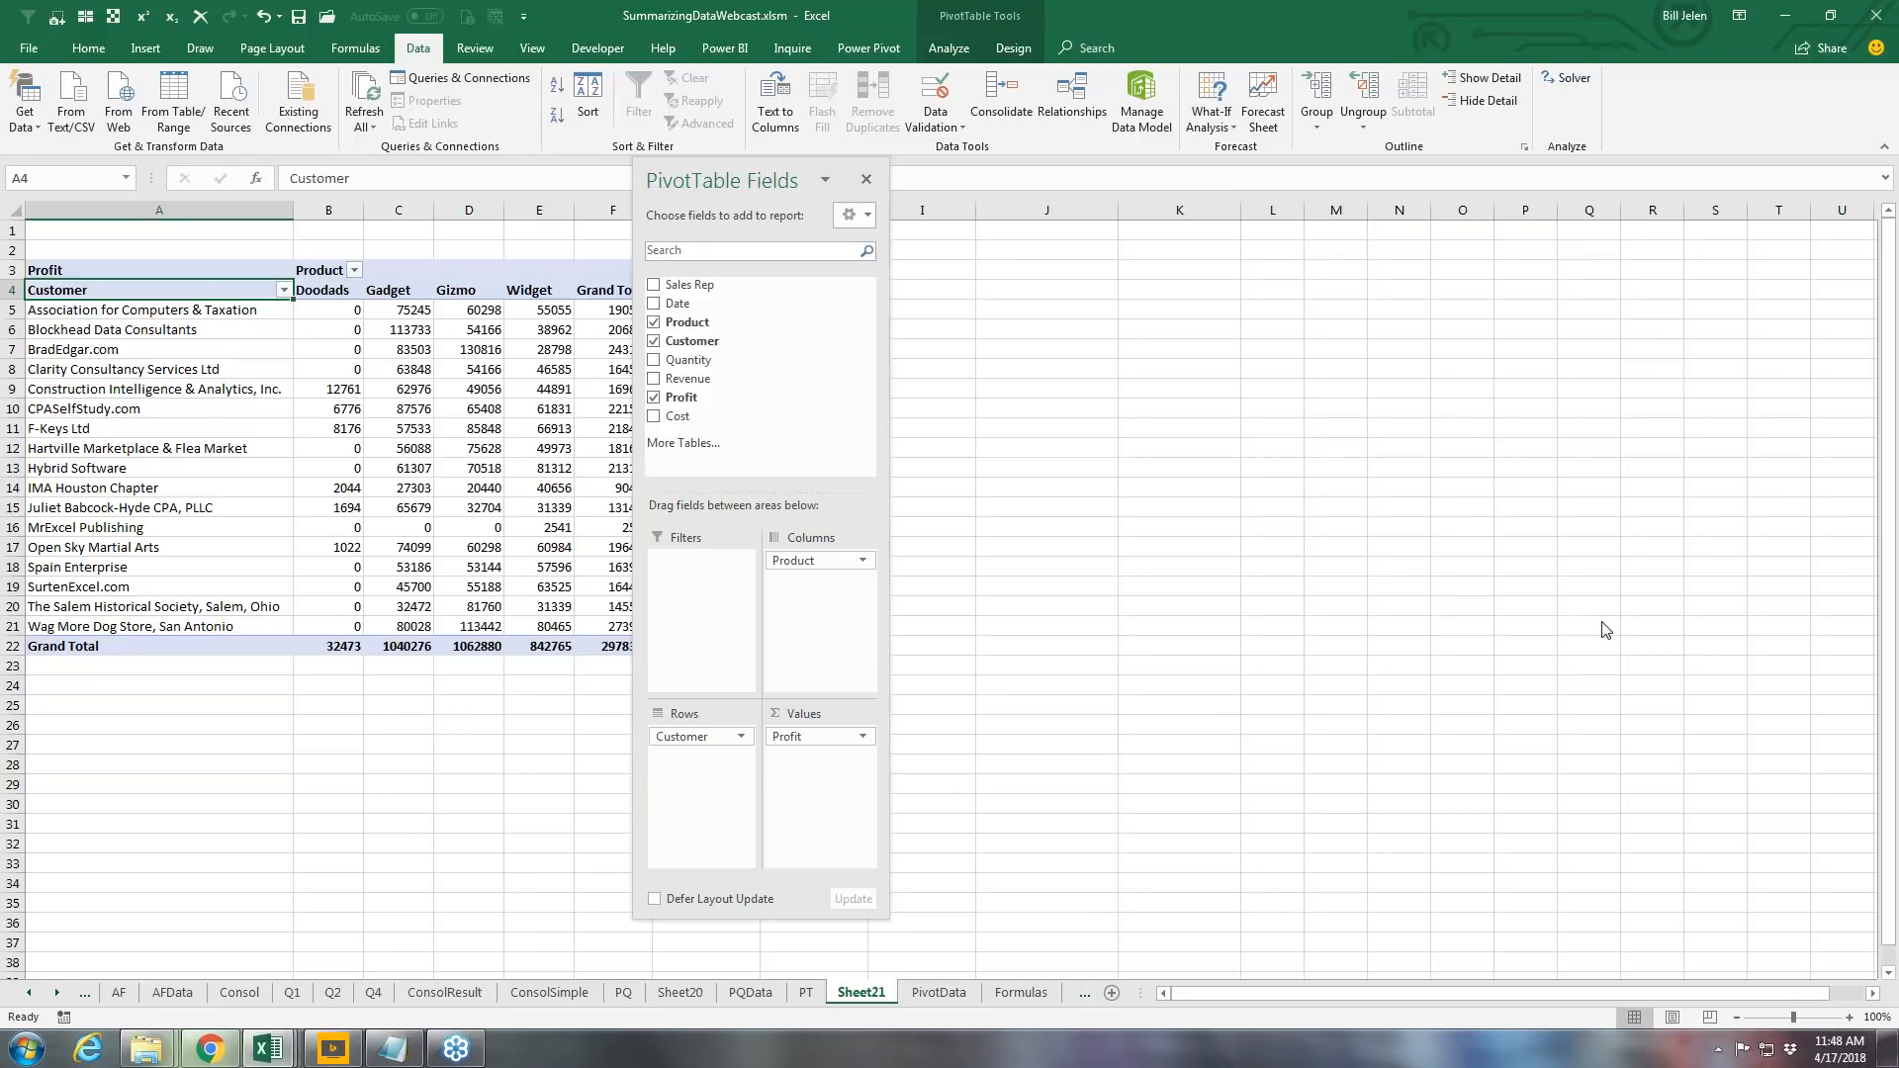
pyautogui.scroll(-2, 1602, 627)
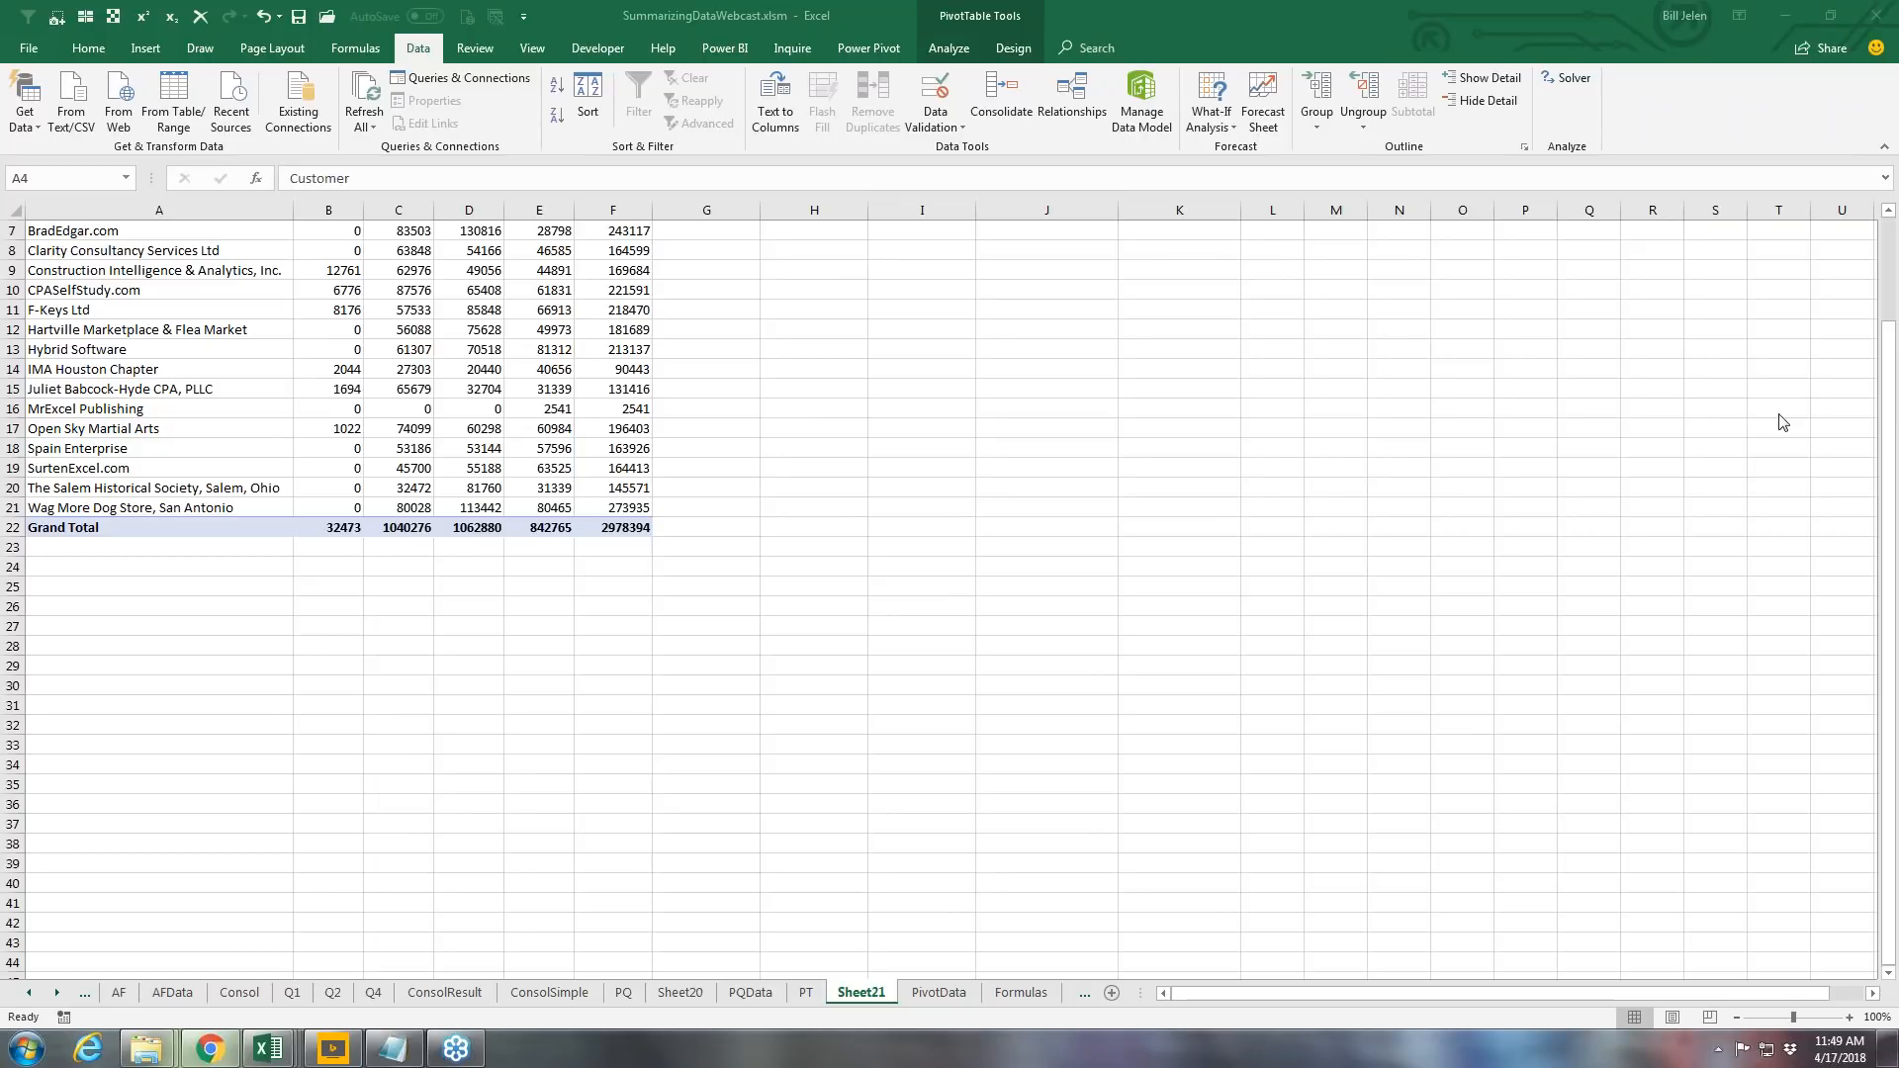
pyautogui.click(630, 467)
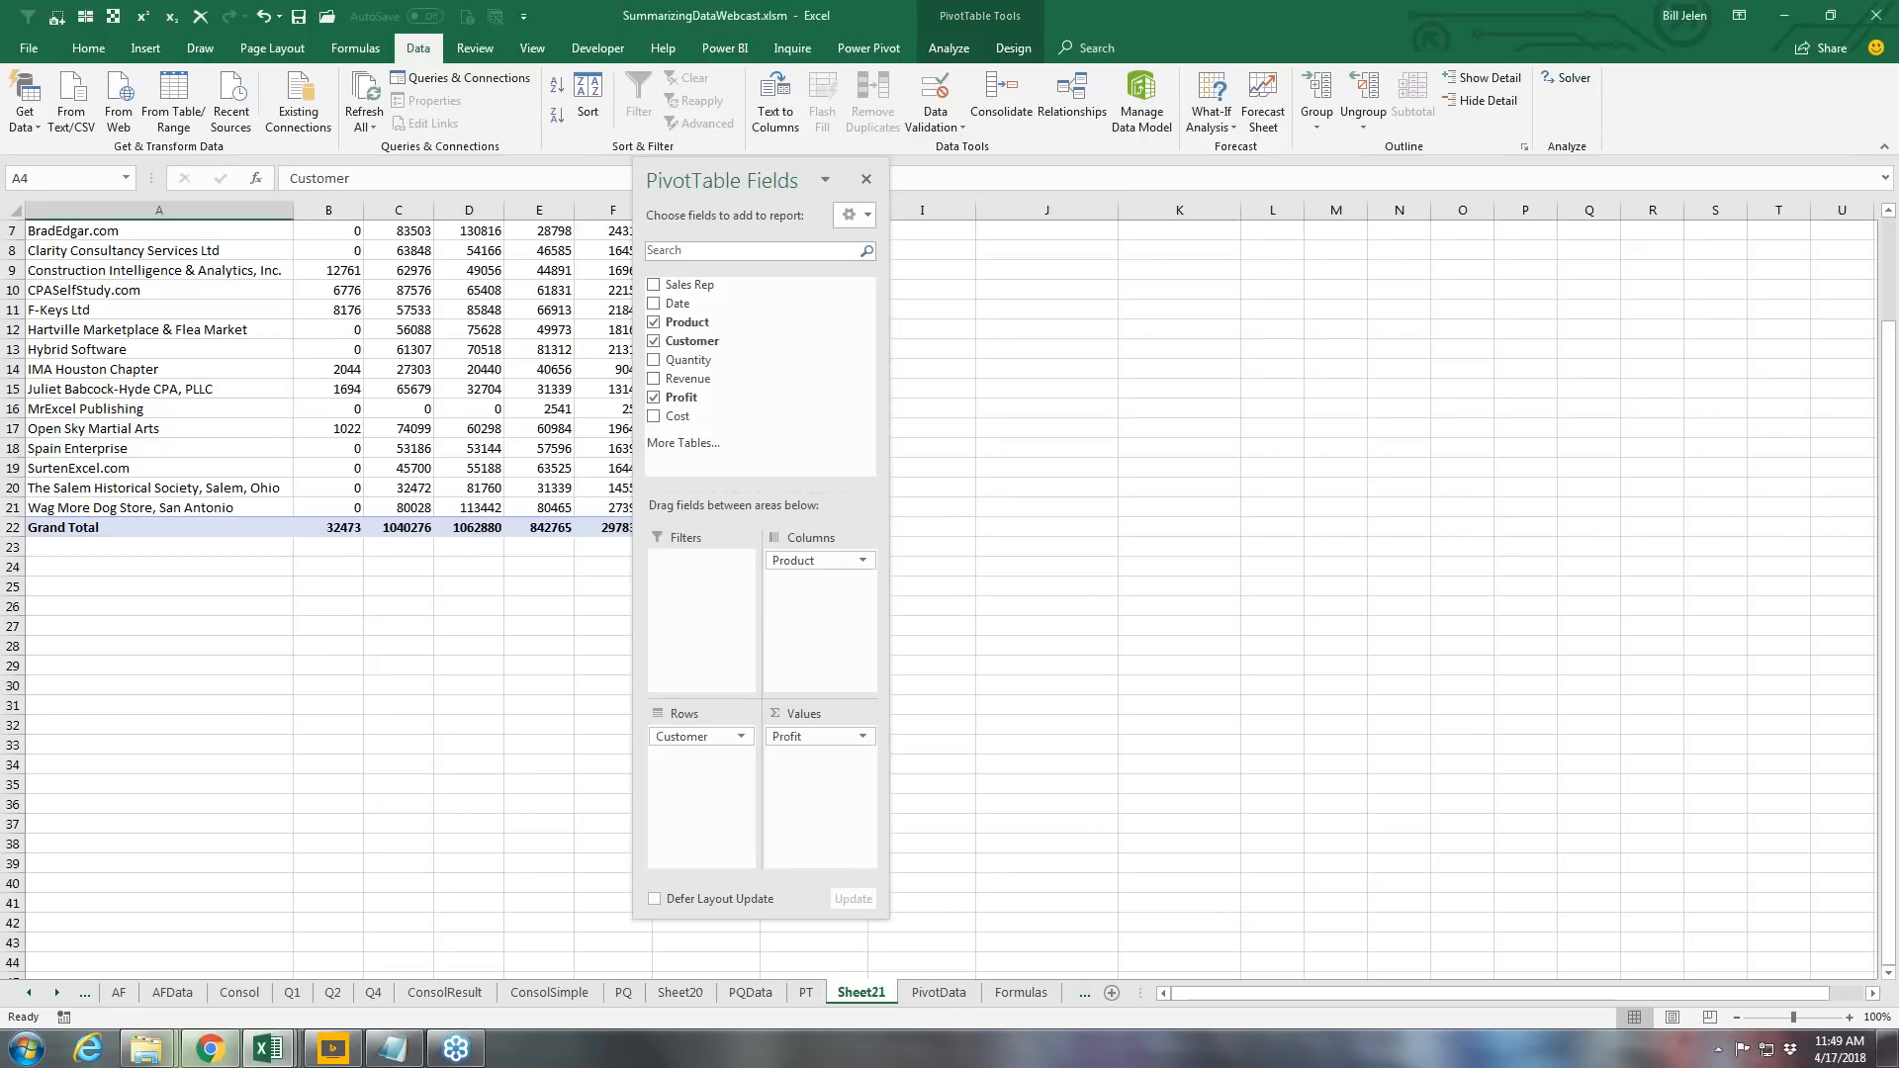
pyautogui.click(465, 373)
pyautogui.scroll(2, 516, 396)
pyautogui.moveTo(688, 182); pyautogui.dragTo(1190, 169)
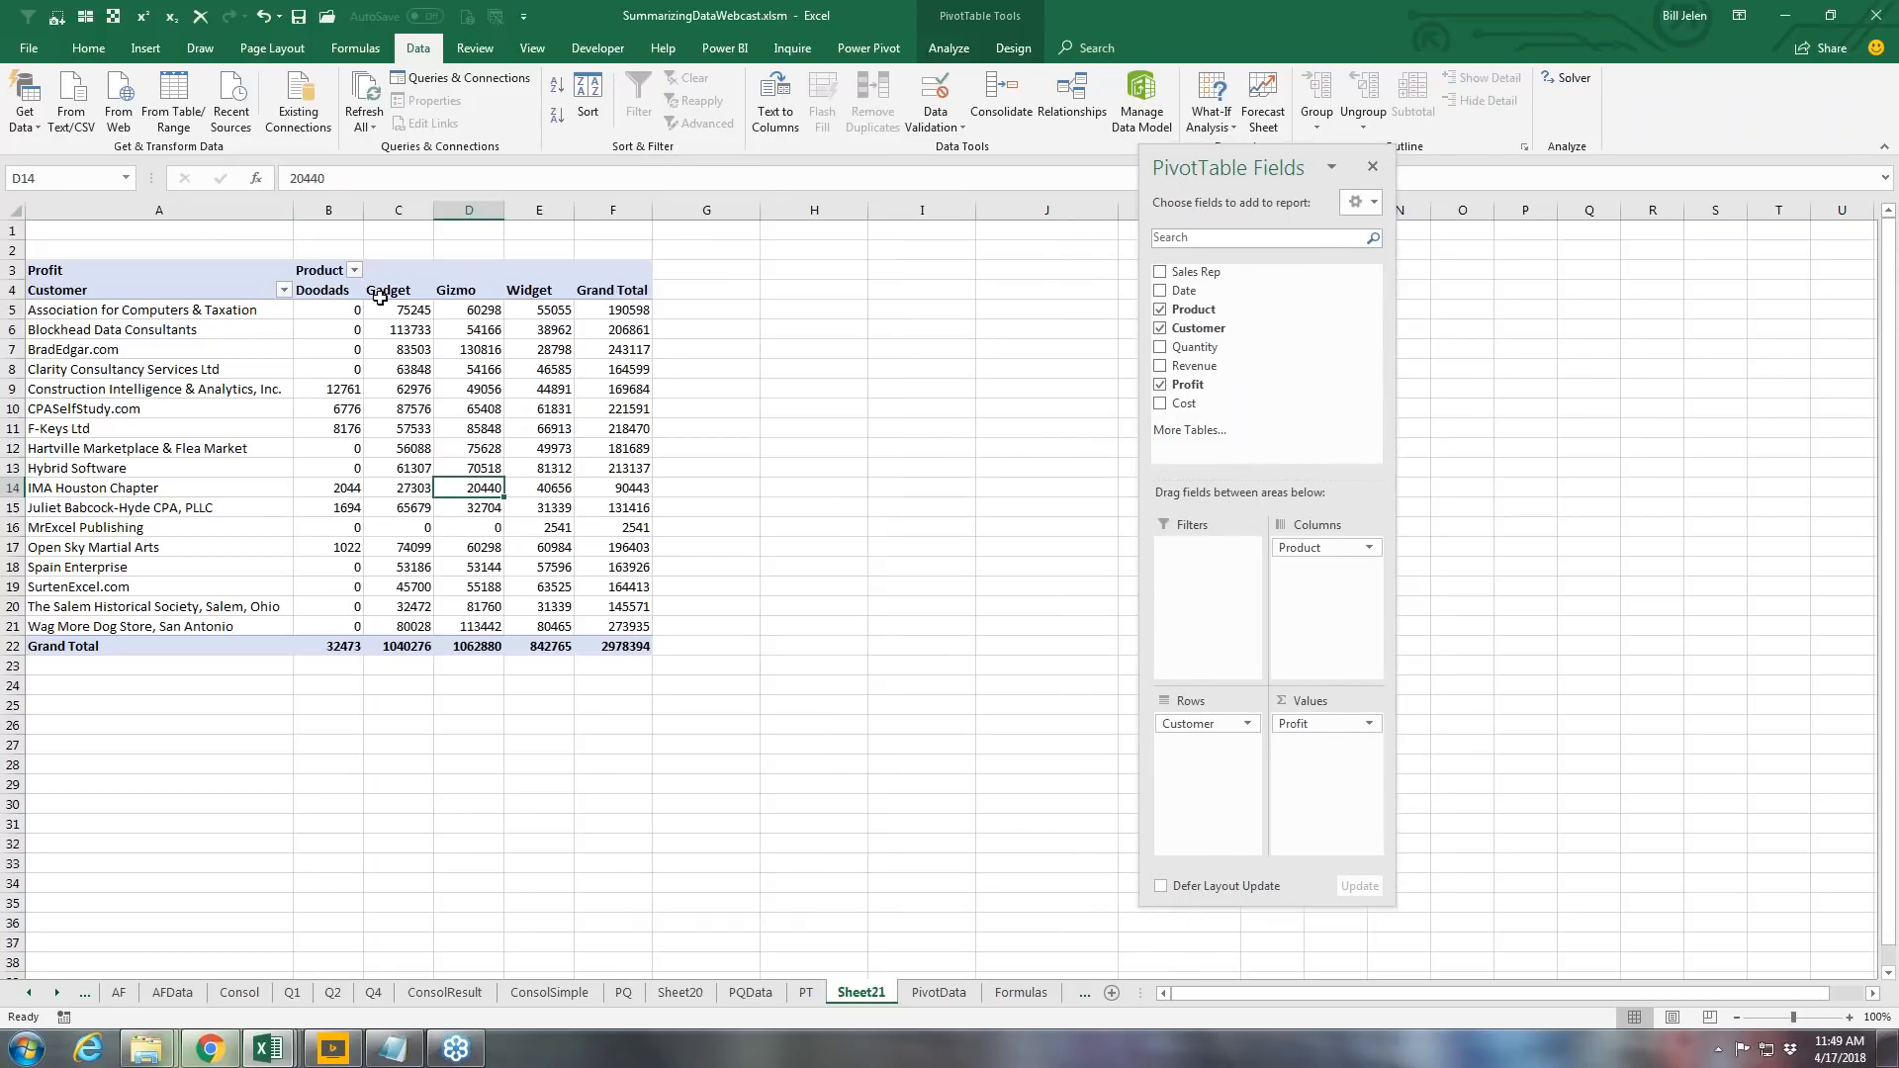
pyautogui.click(564, 308)
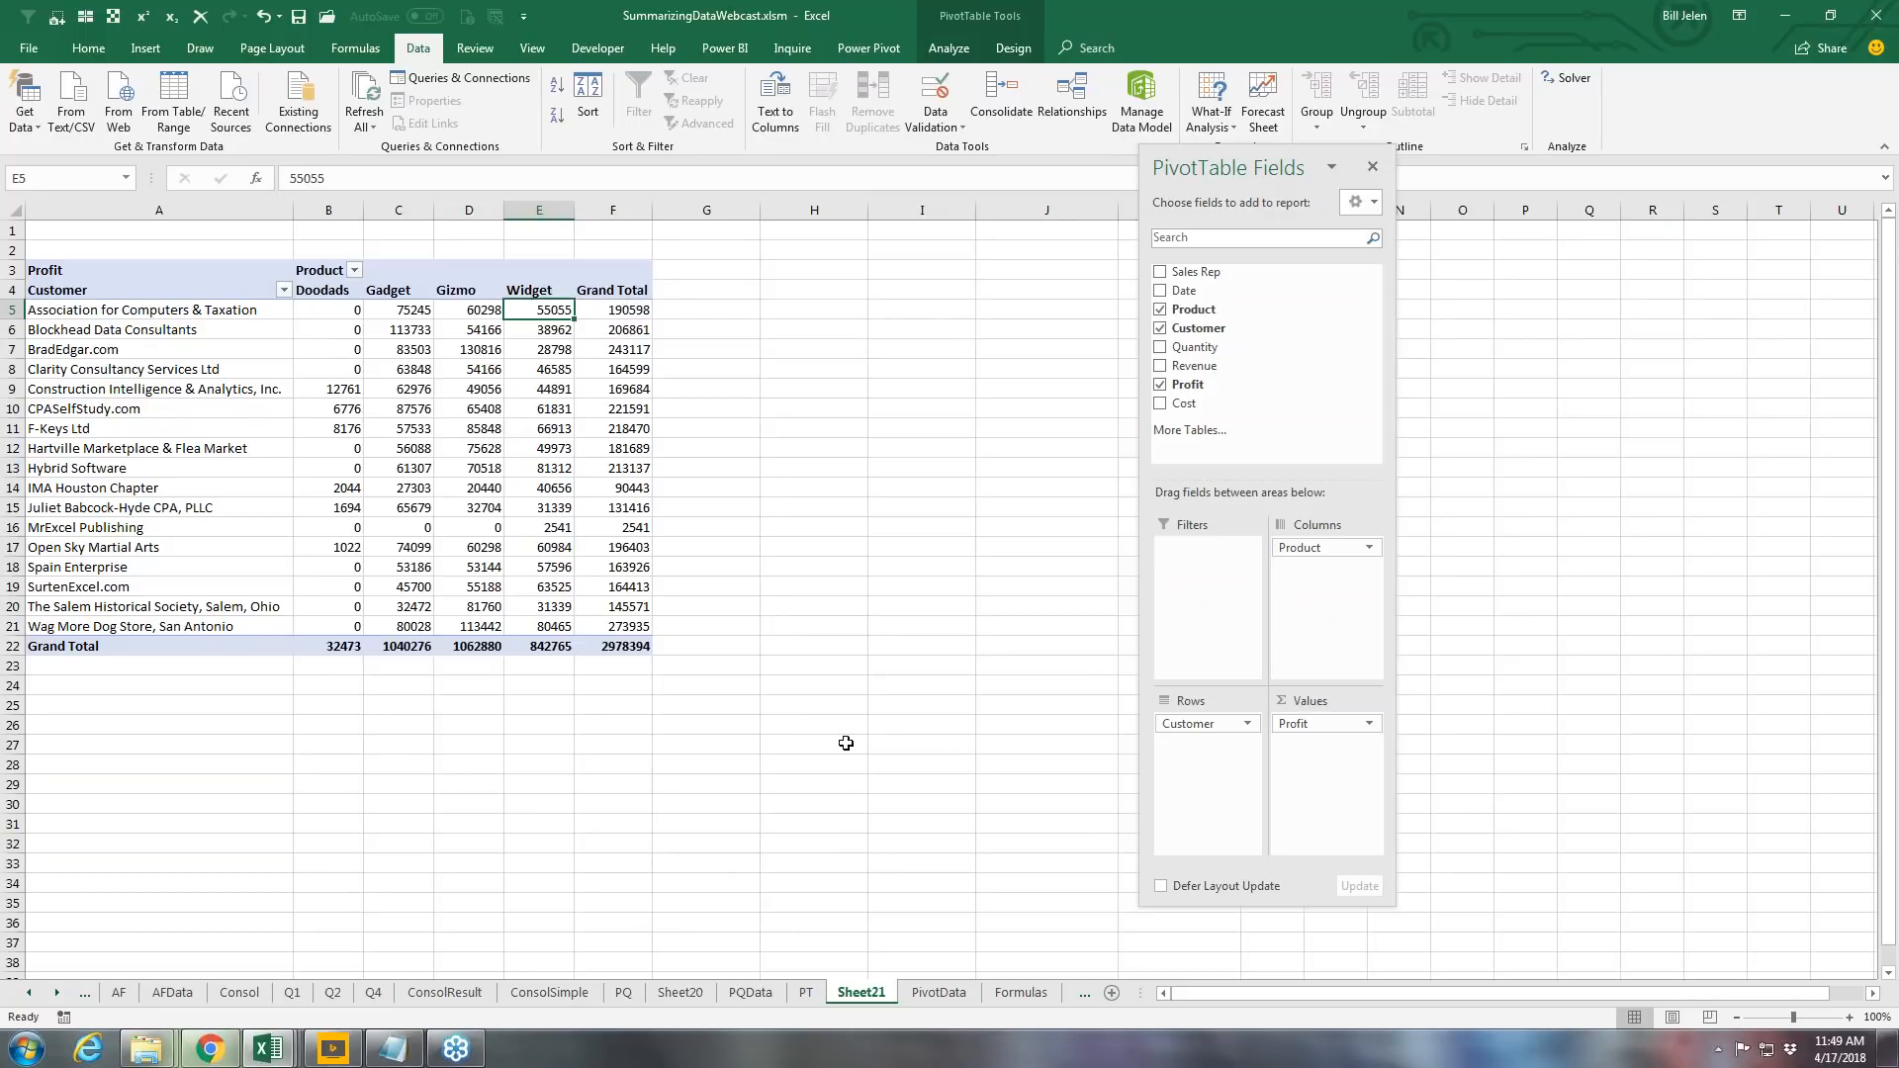
# Step: On the PivotData sheet, turn filtering on from a single Customer cell and turn it off again
pyautogui.click(937, 995)
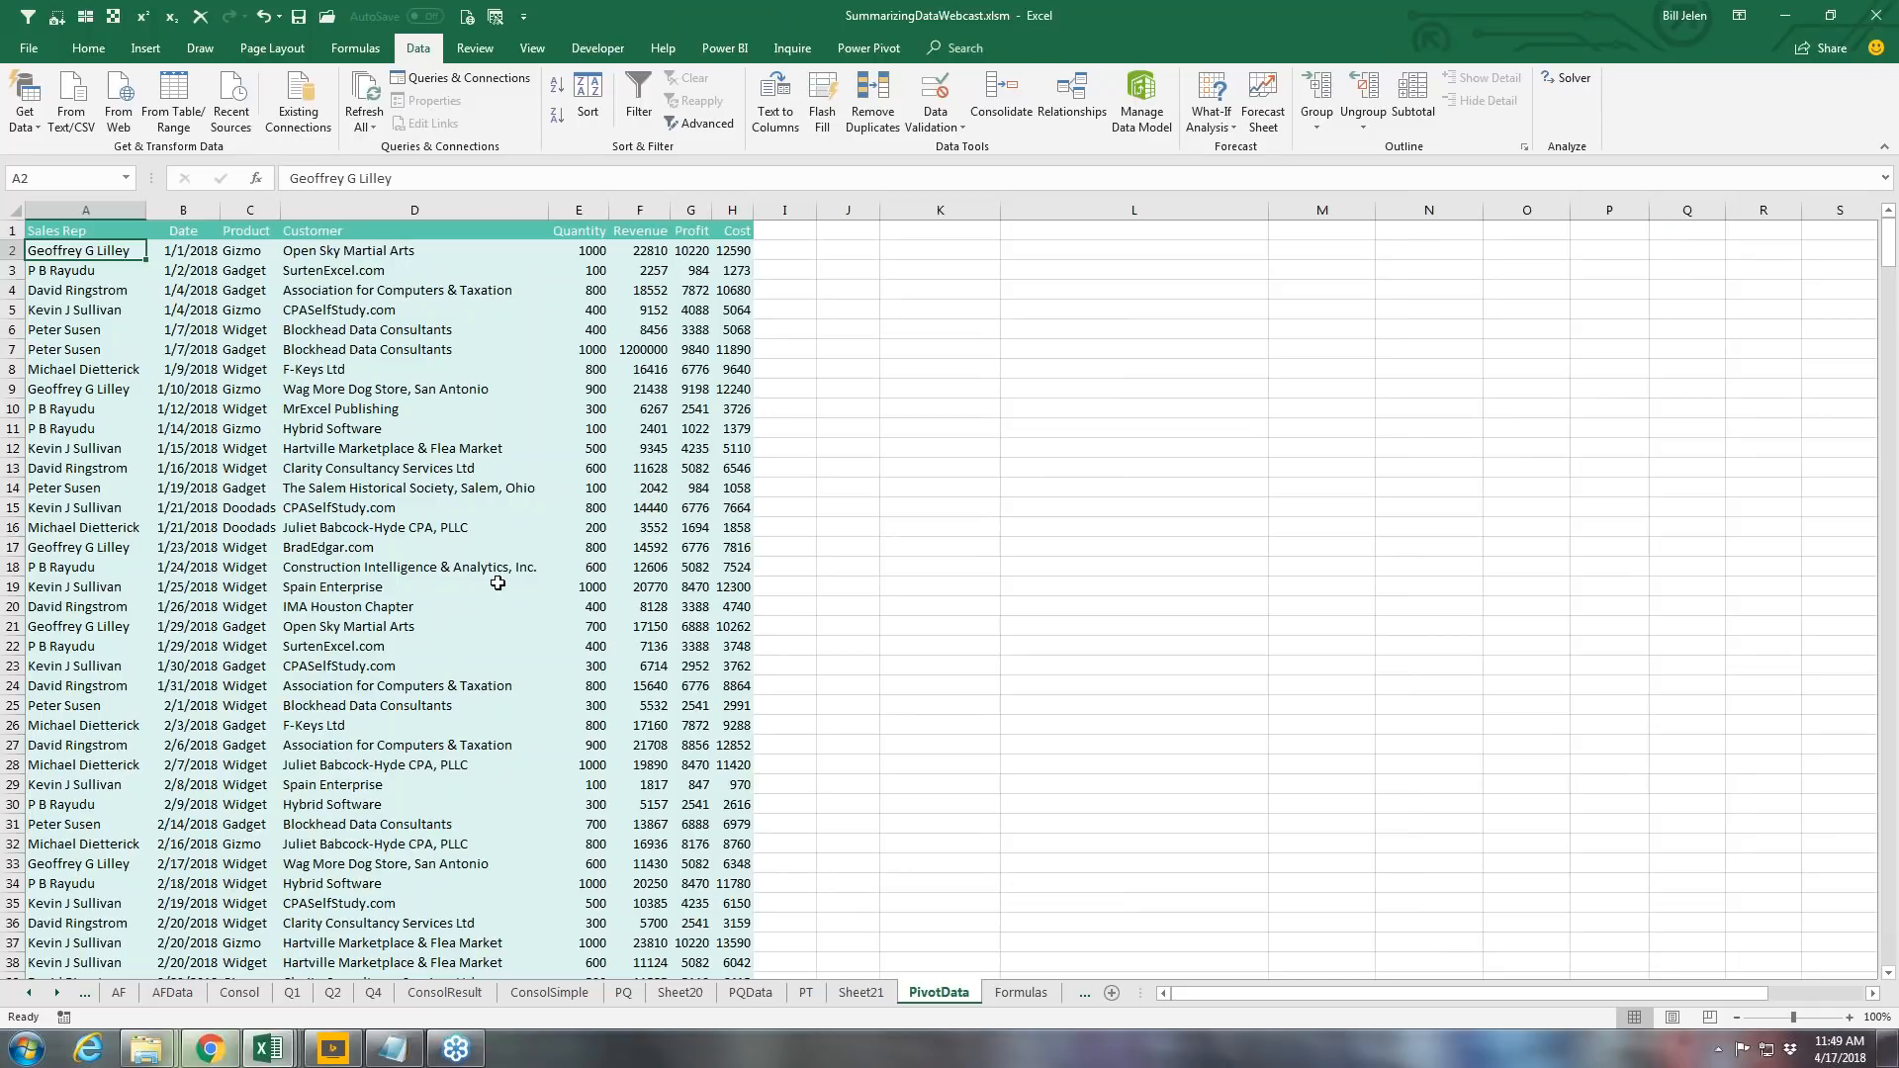
pyautogui.click(339, 254)
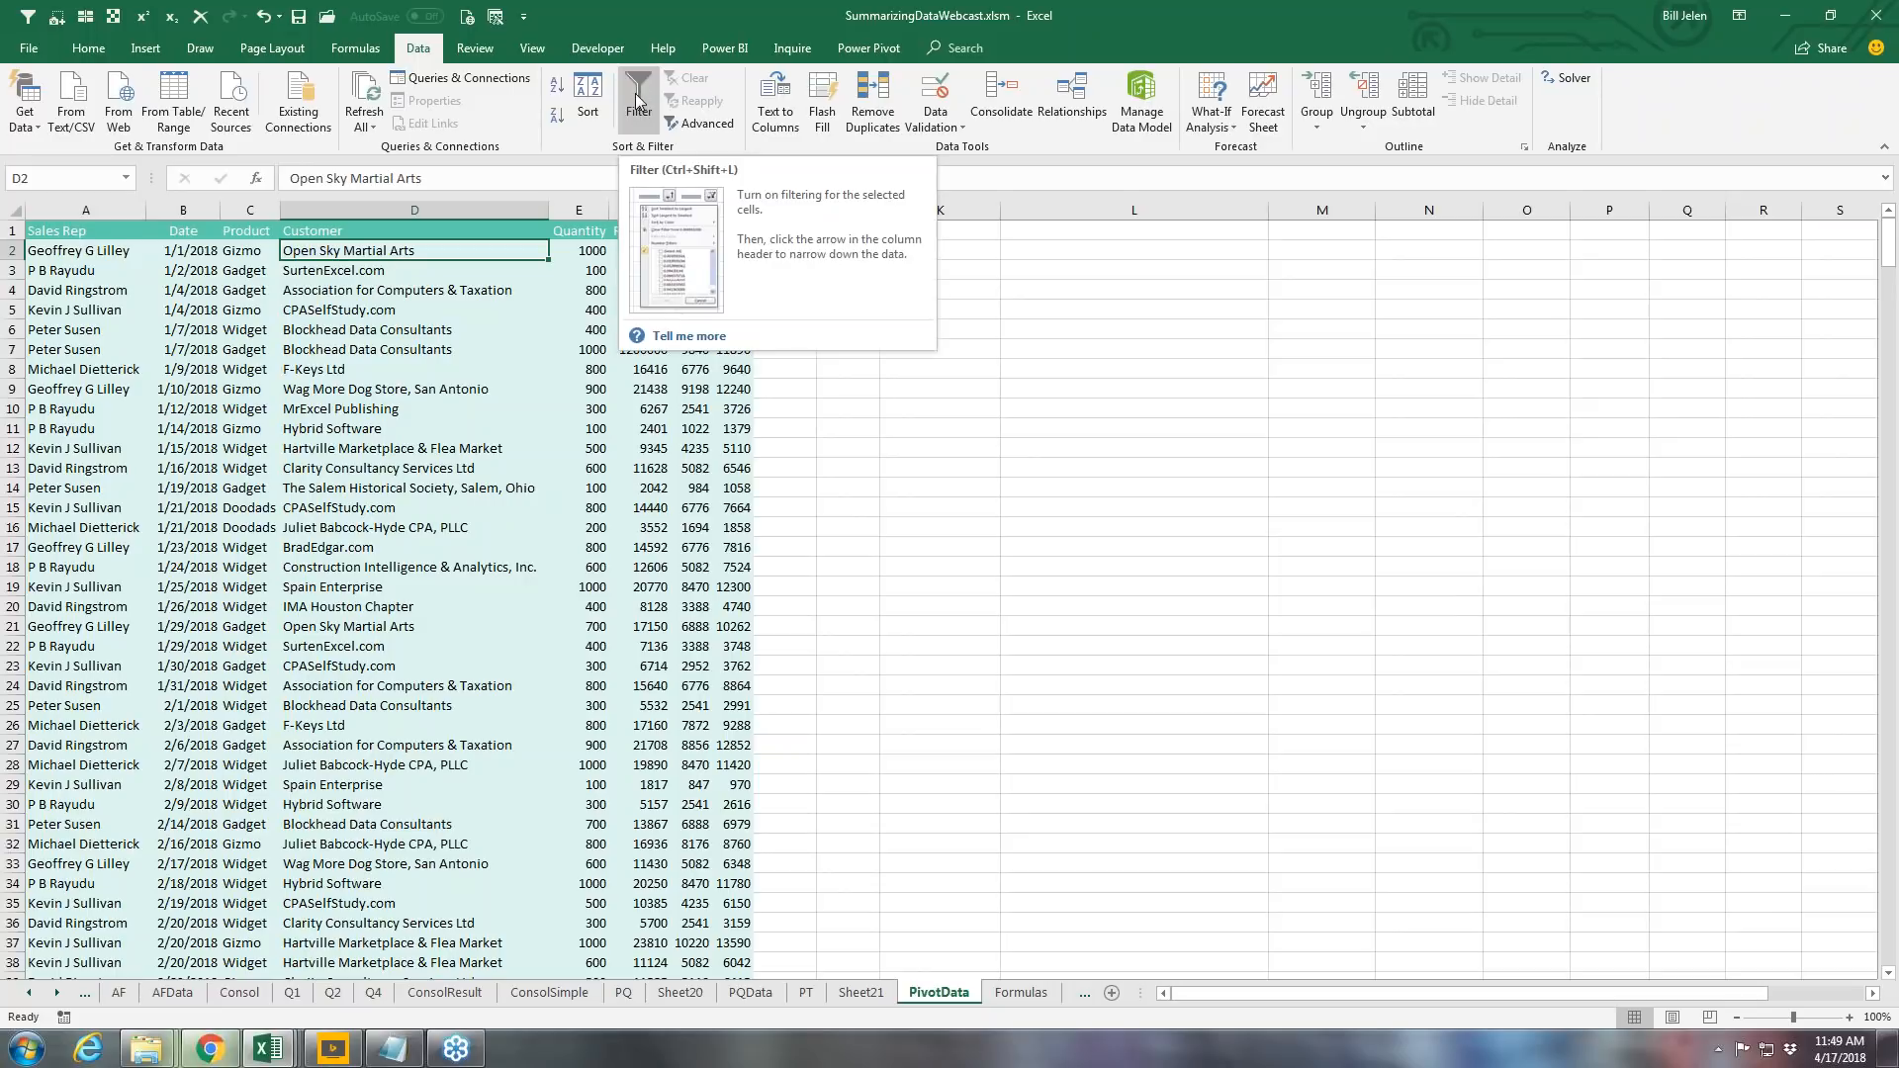
pyautogui.click(432, 332)
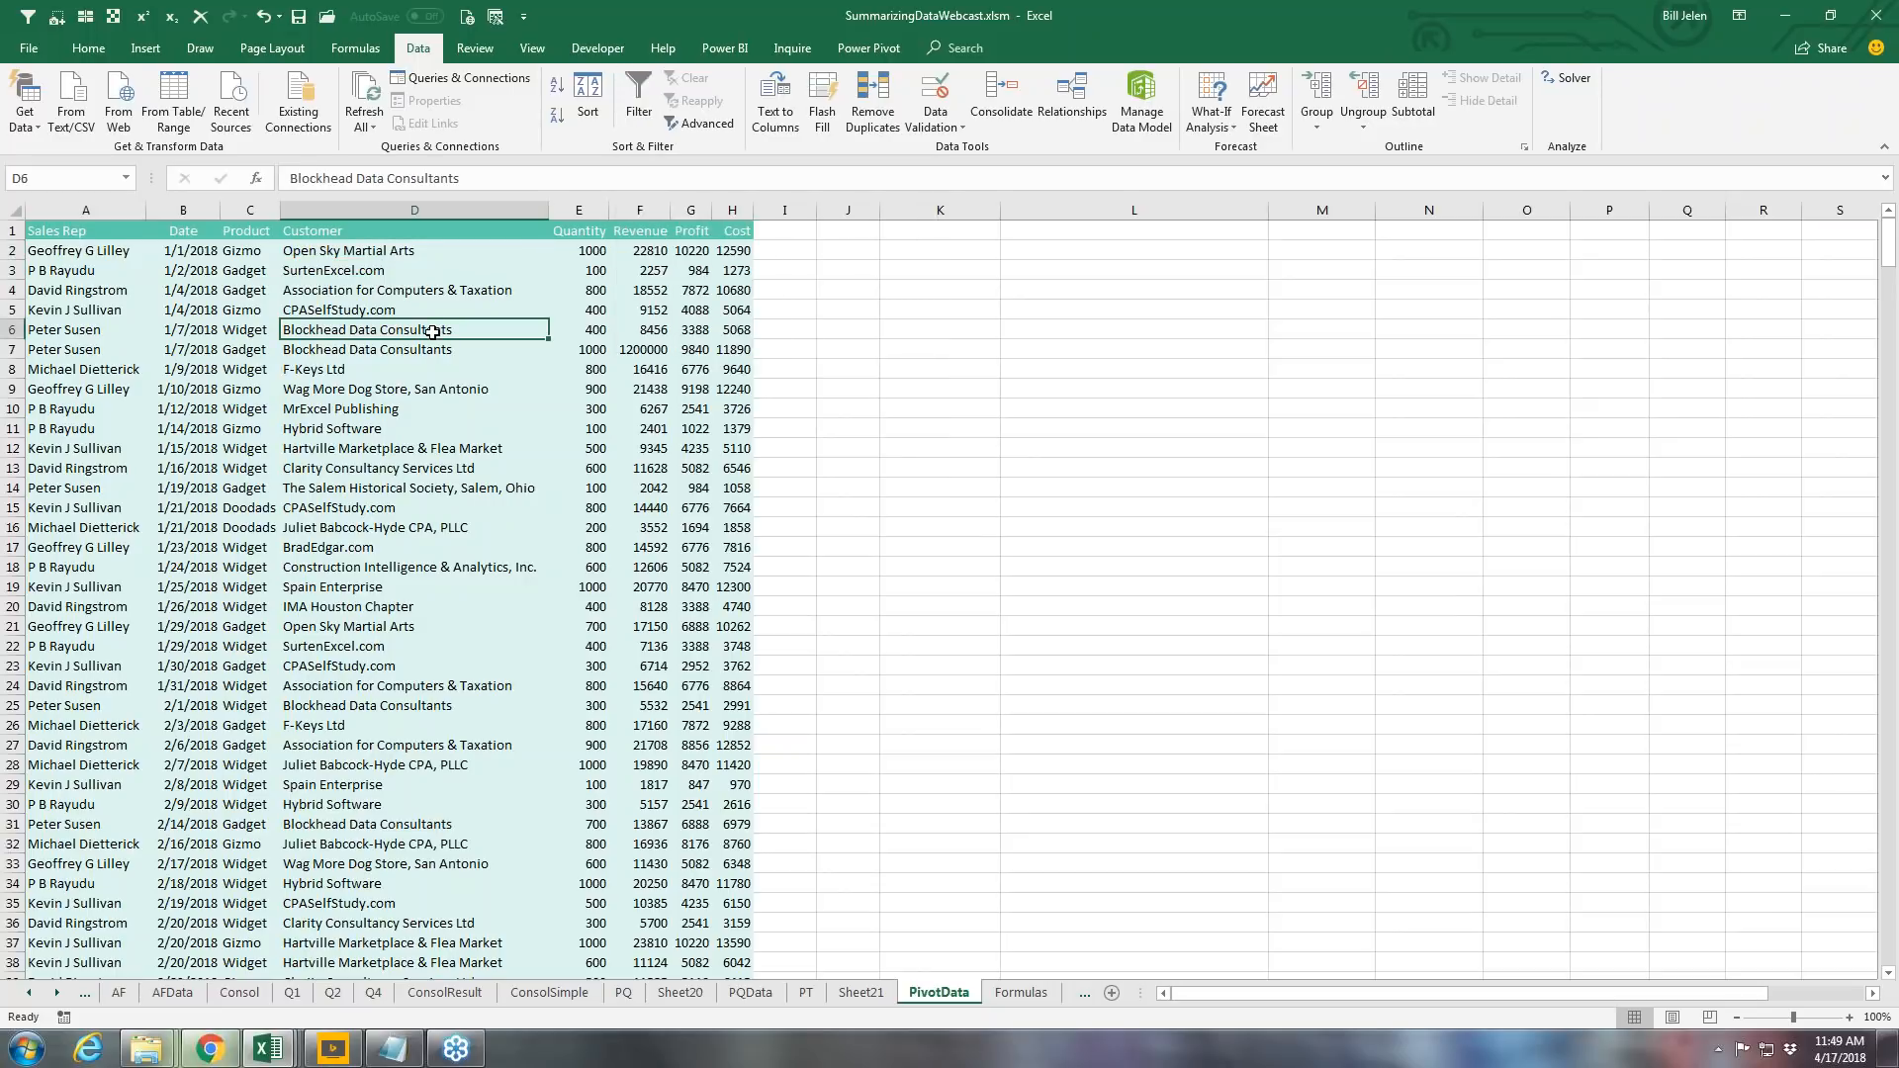
pyautogui.click(639, 99)
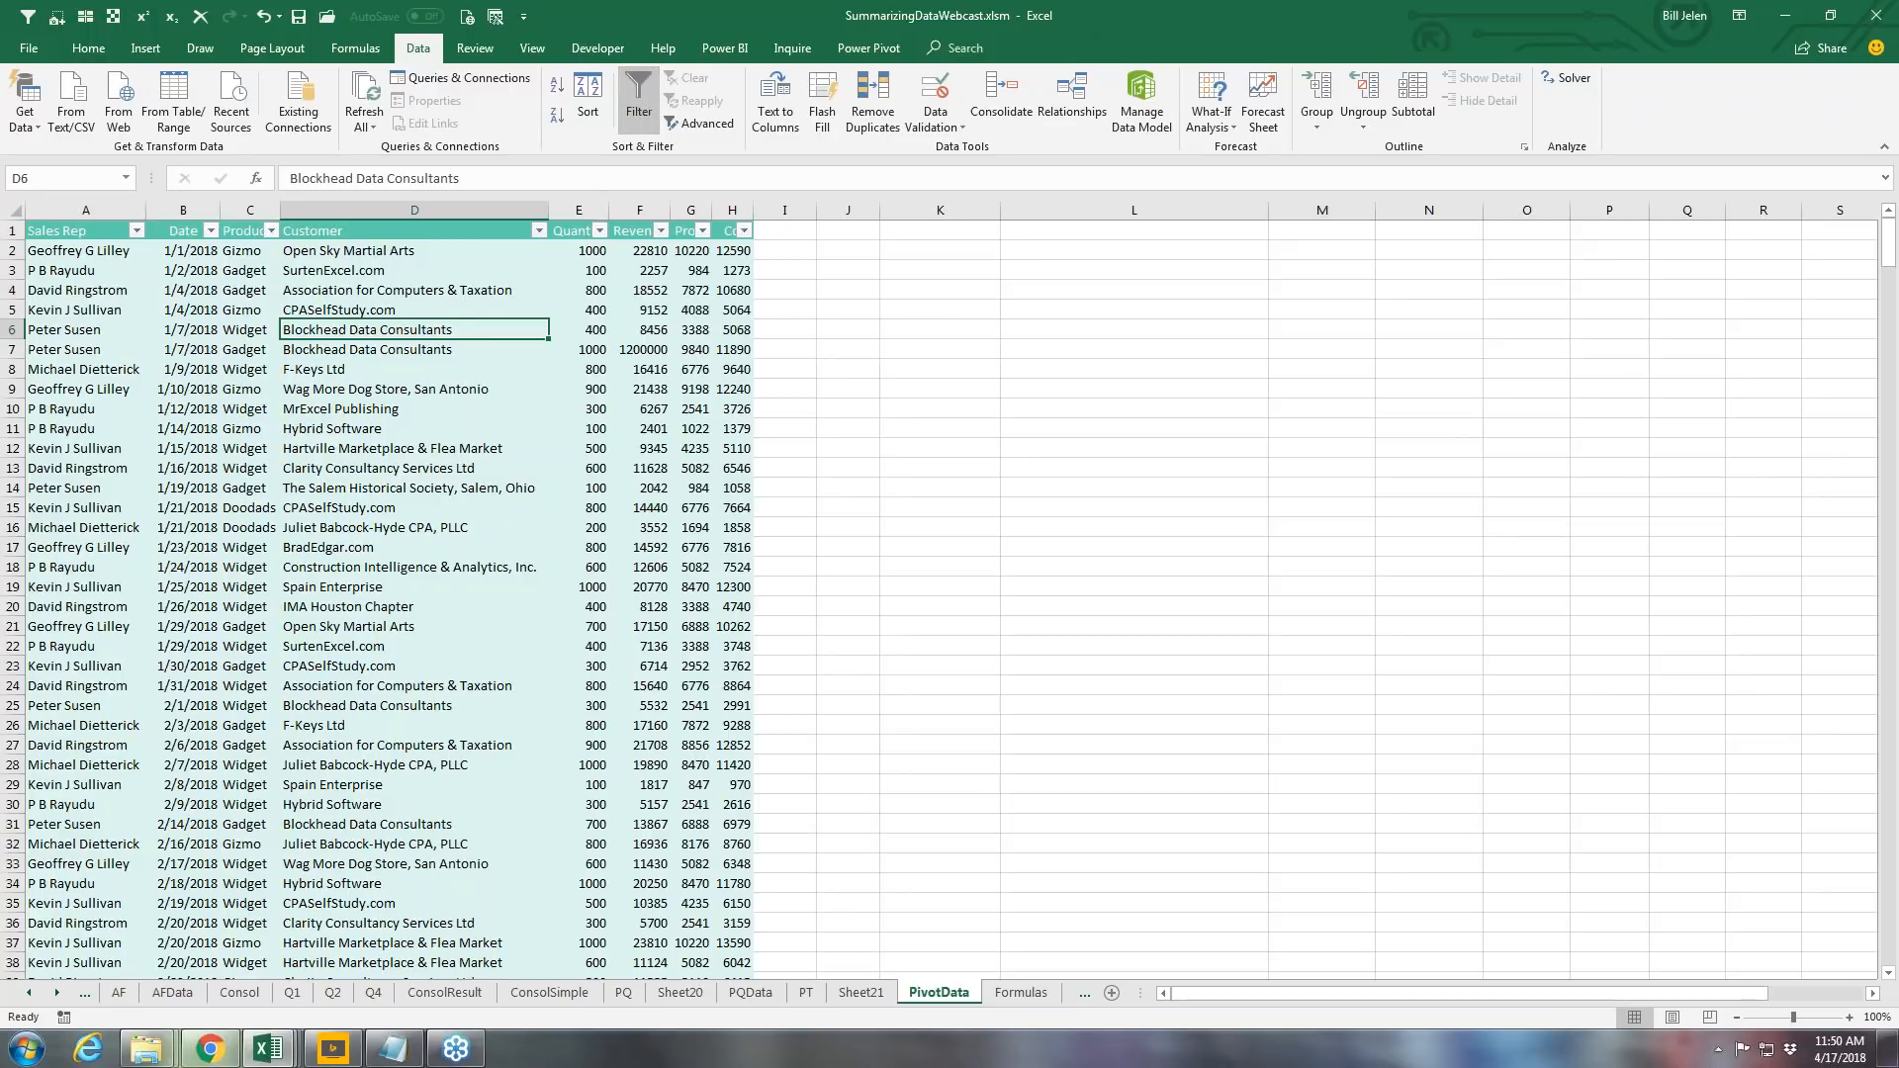
pyautogui.click(641, 97)
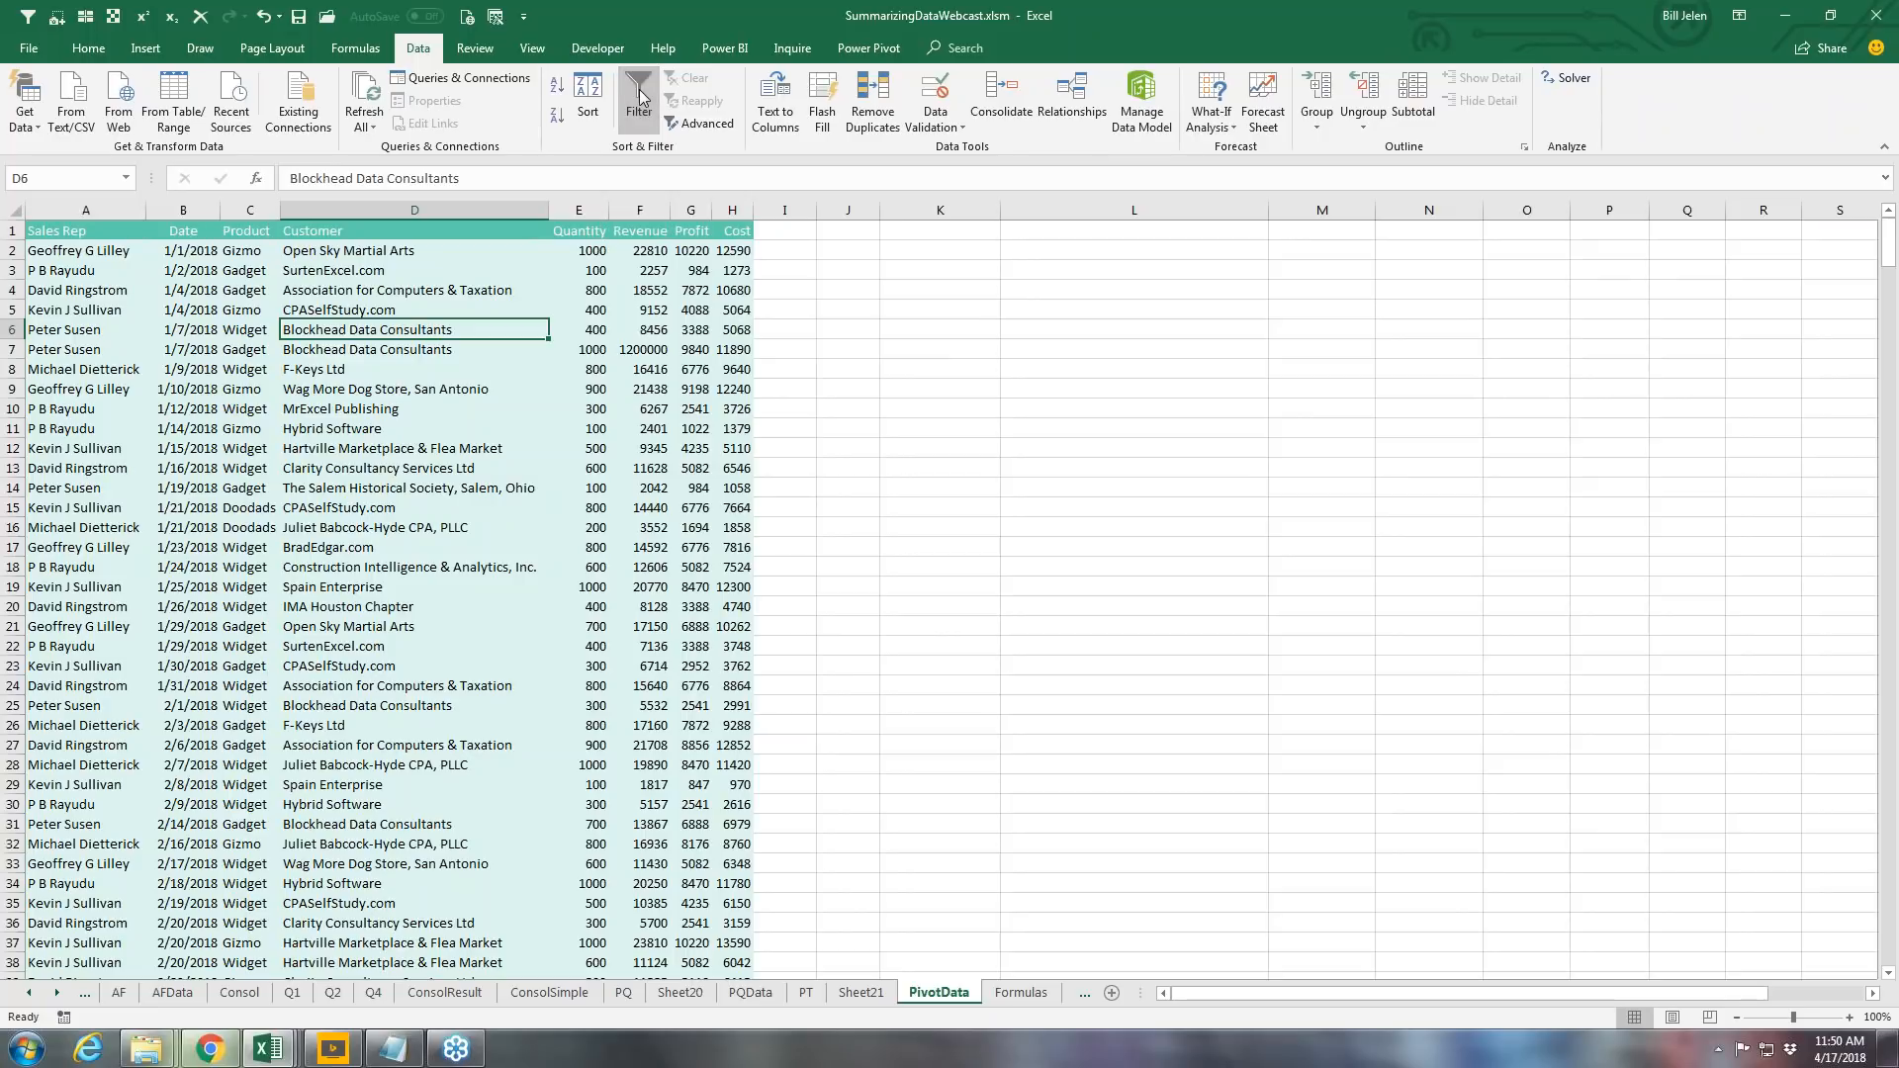
# Step: Select the whole sales data range, turn filtering on for it, and remove the filter again
pyautogui.hotkey('ctrl', 'Home')
pyautogui.hotkey('ctrl', 'a')
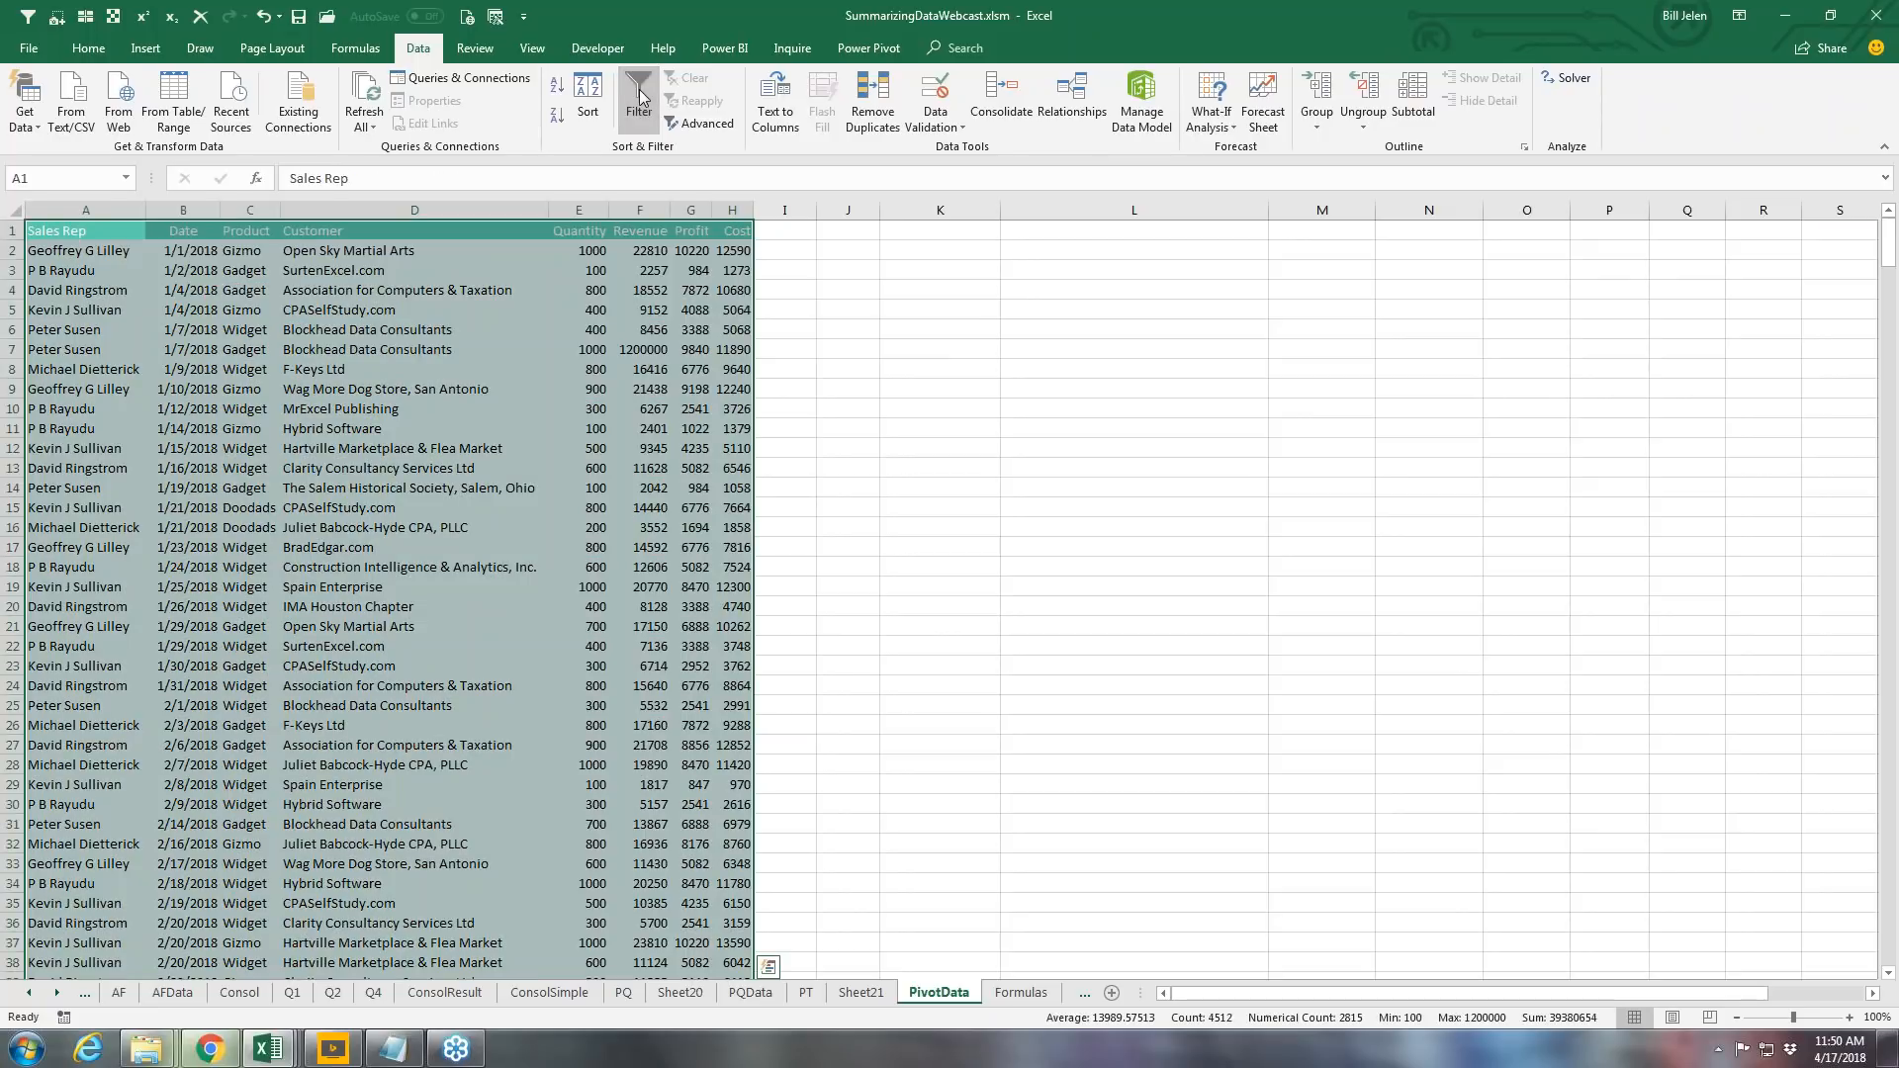
pyautogui.click(641, 96)
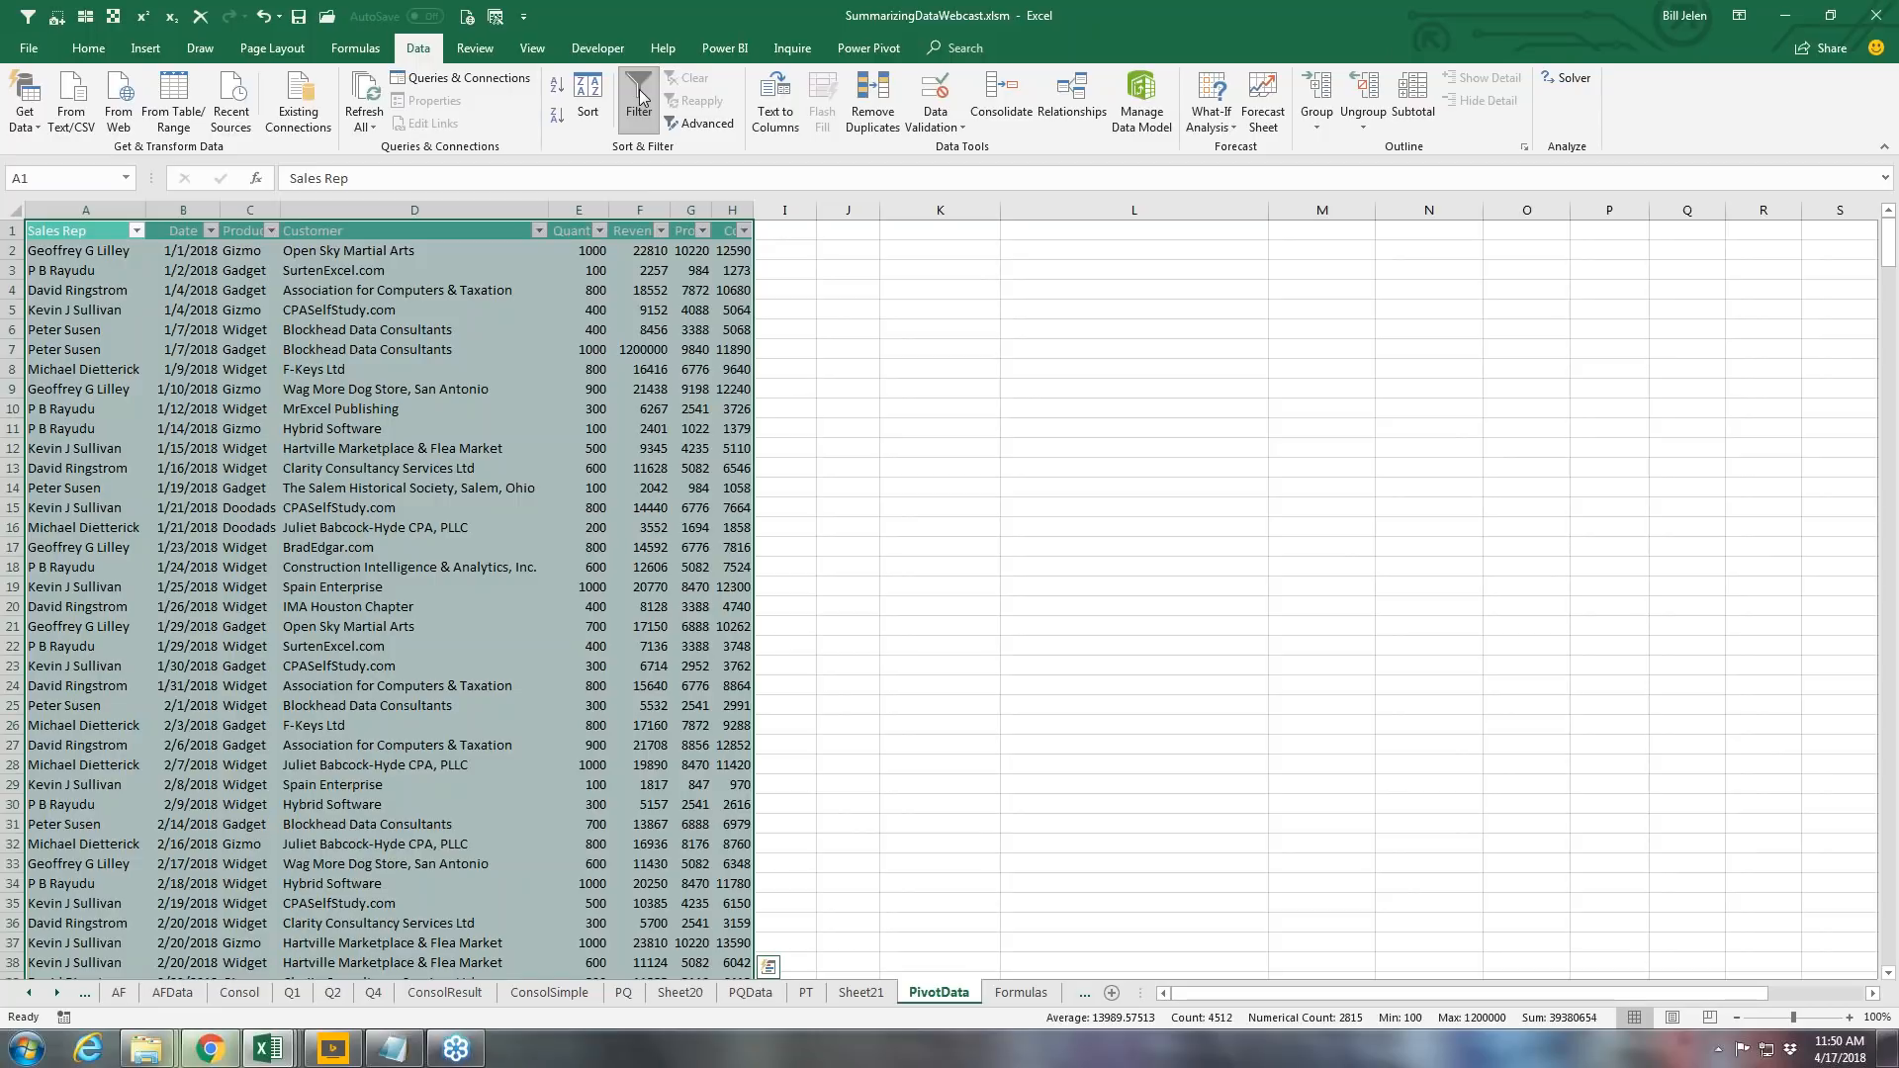
pyautogui.click(641, 96)
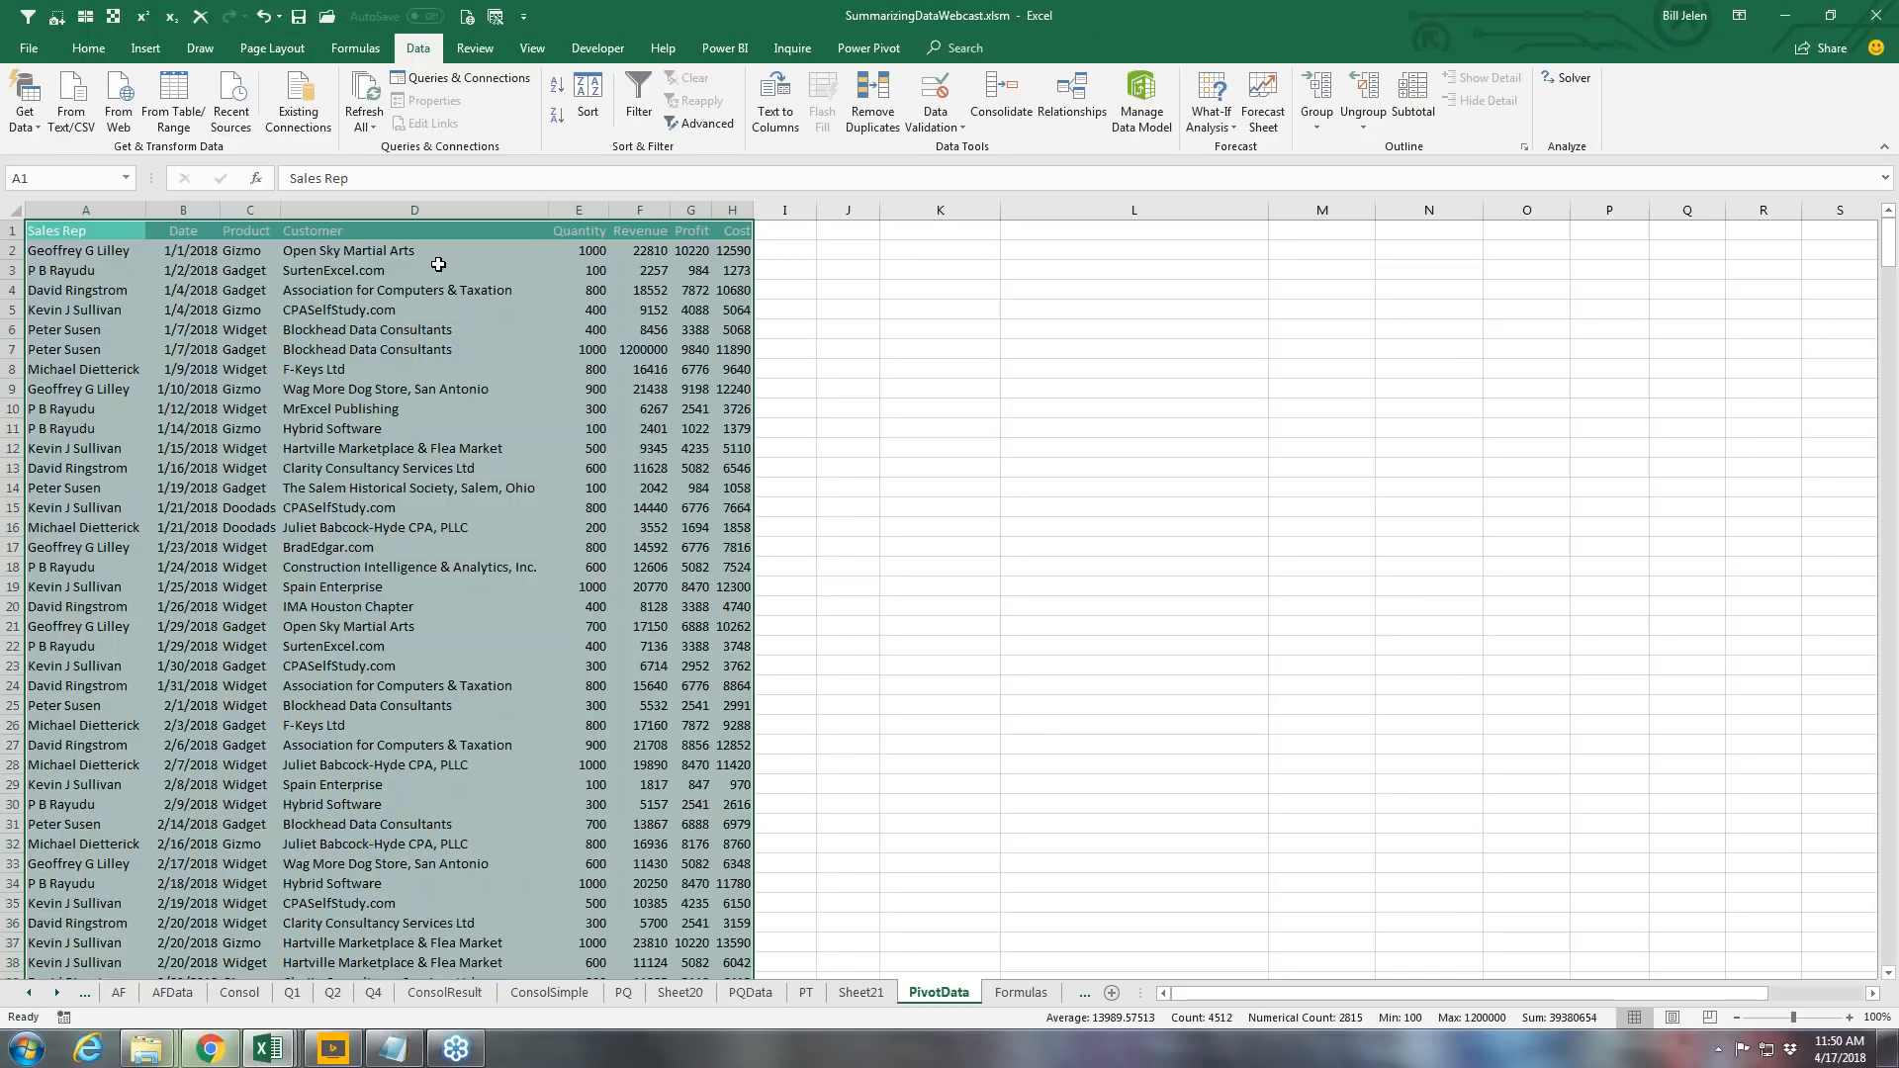
# Step: Turn on filtering for the sales data from blank cell I1, just beyond the Cost heading
pyautogui.click(738, 232)
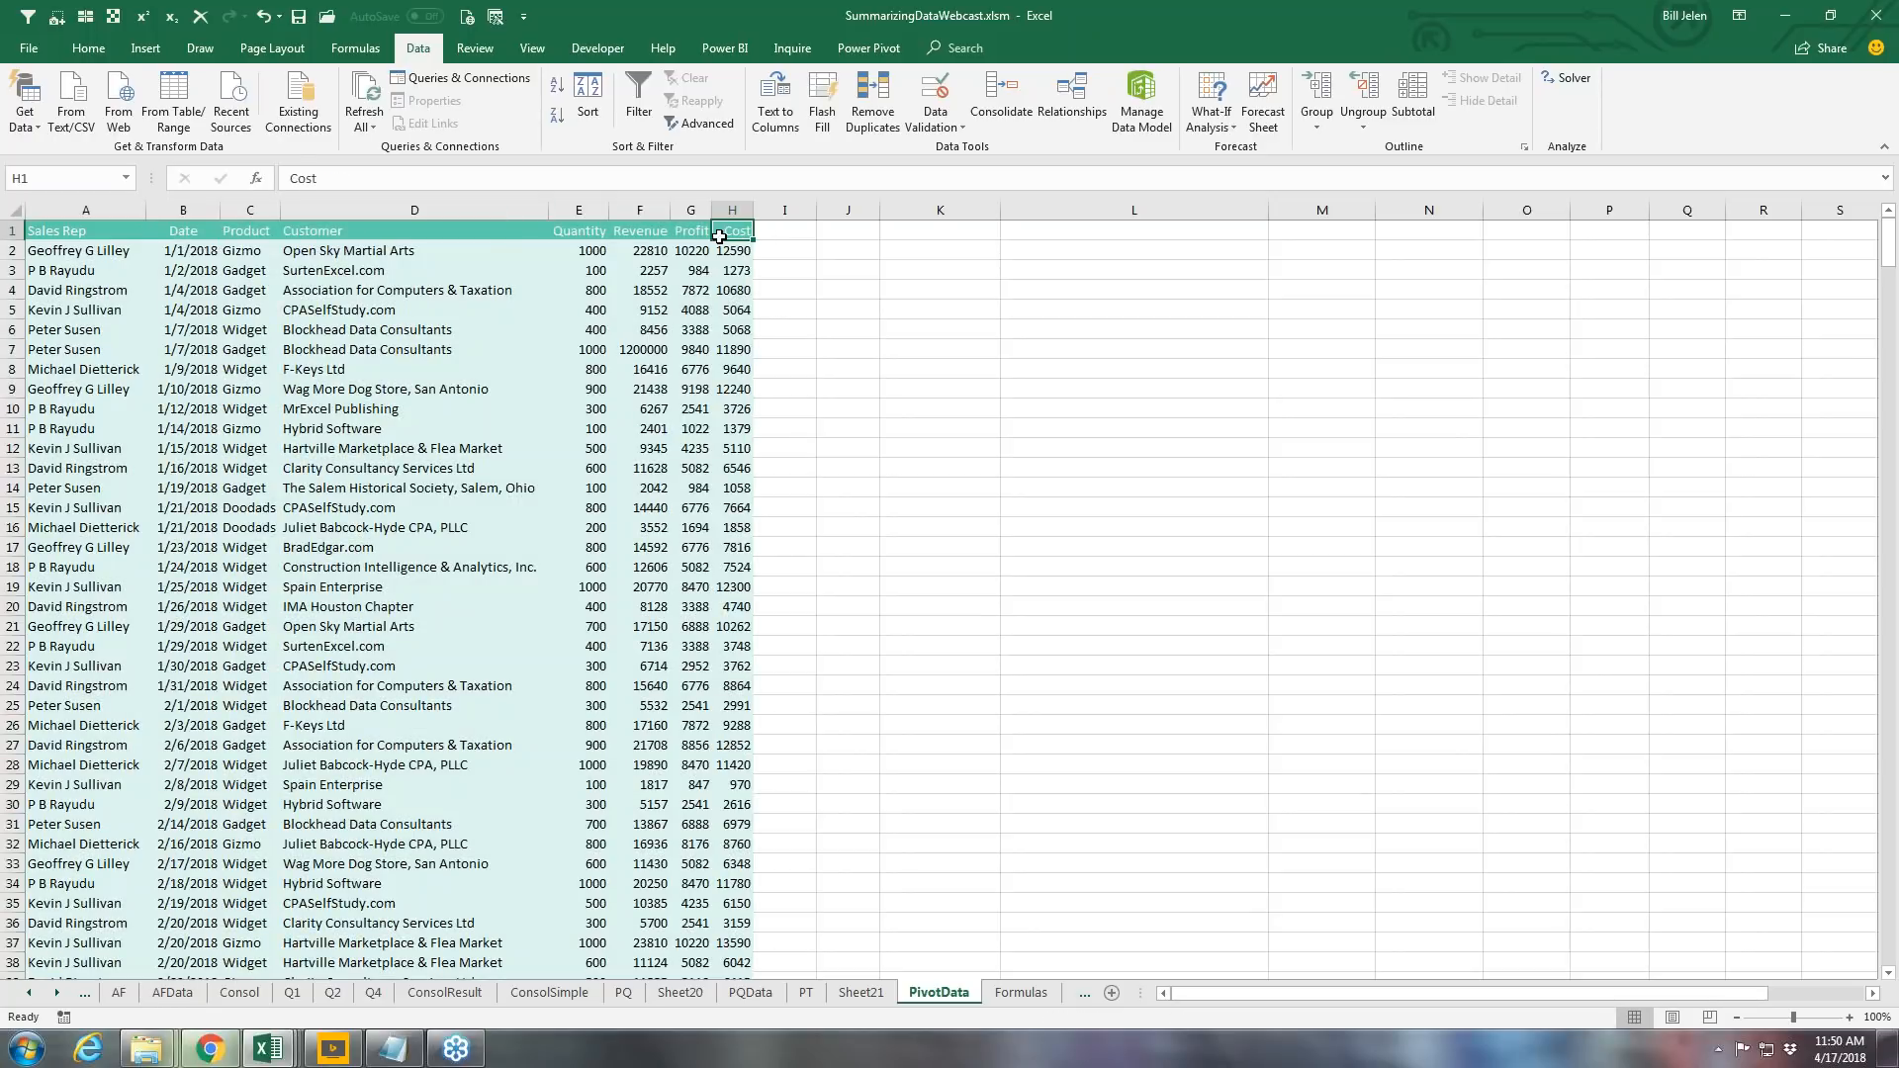
pyautogui.click(790, 231)
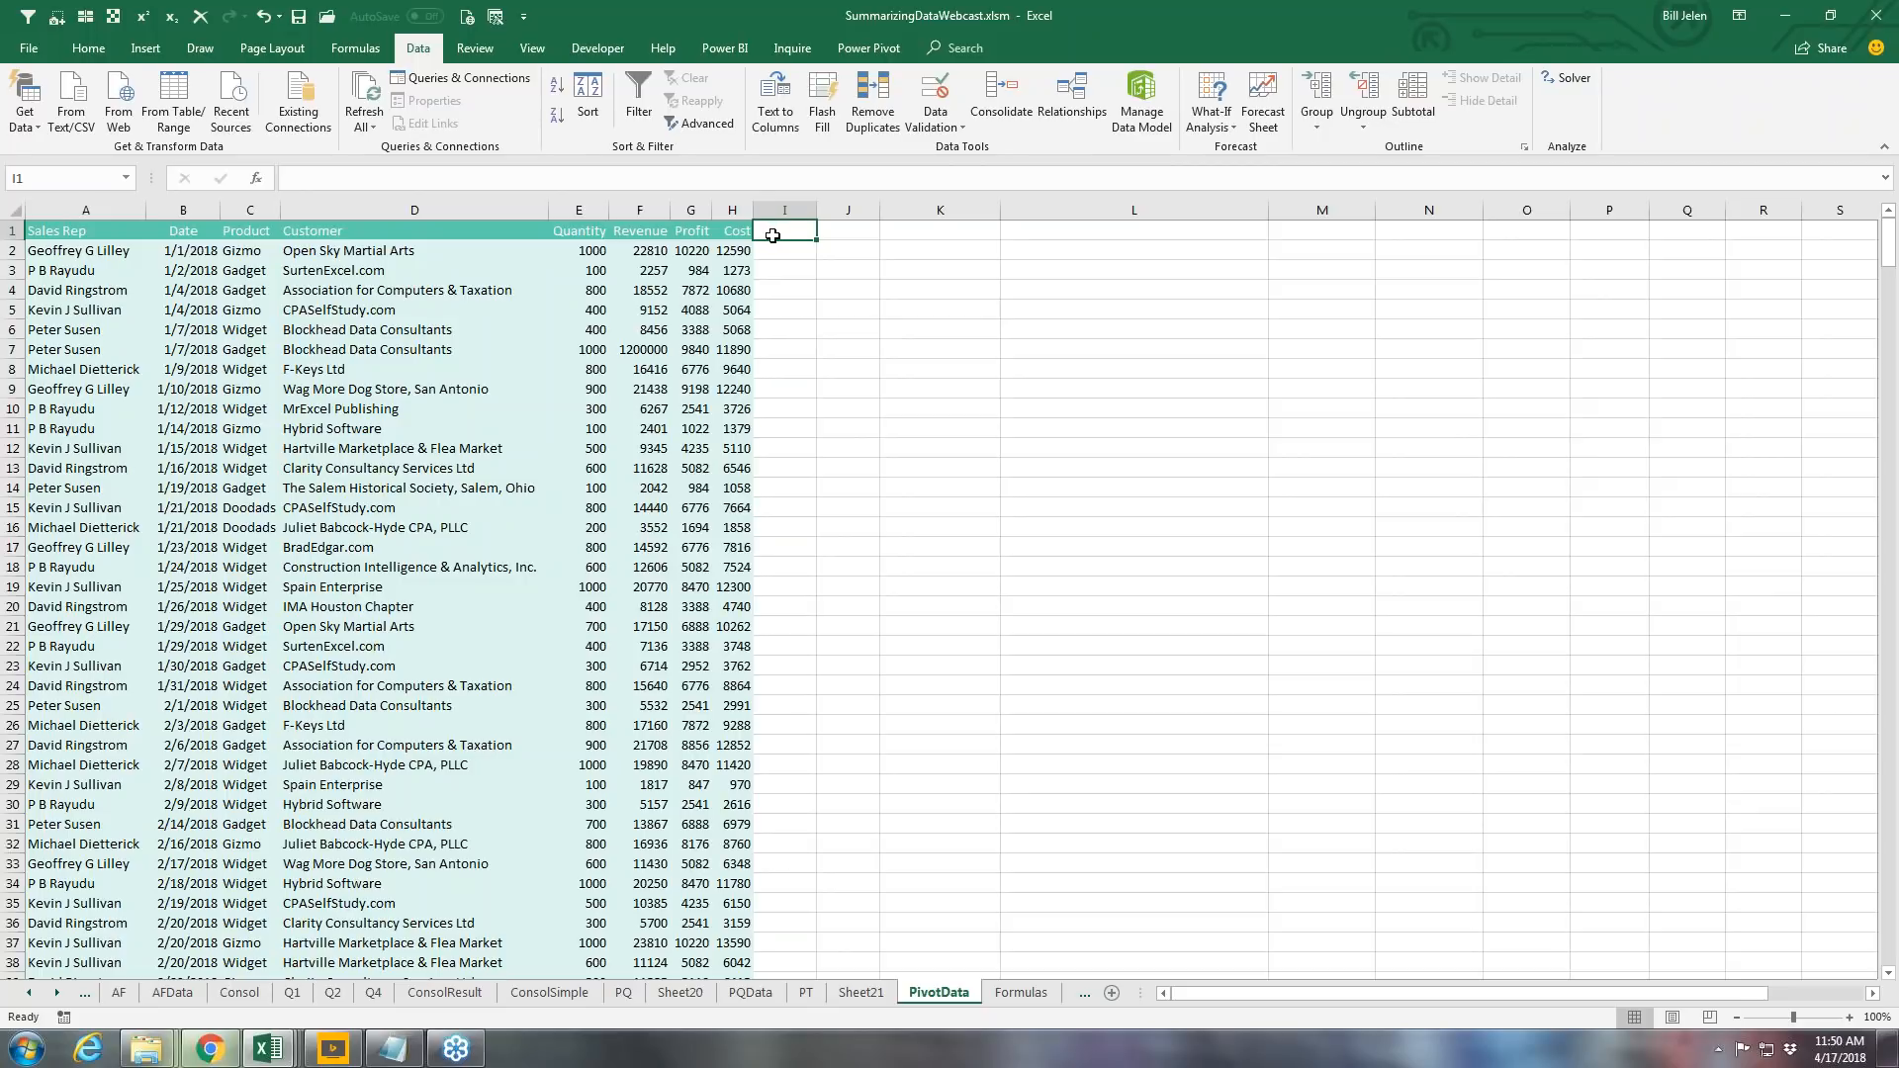
pyautogui.click(638, 89)
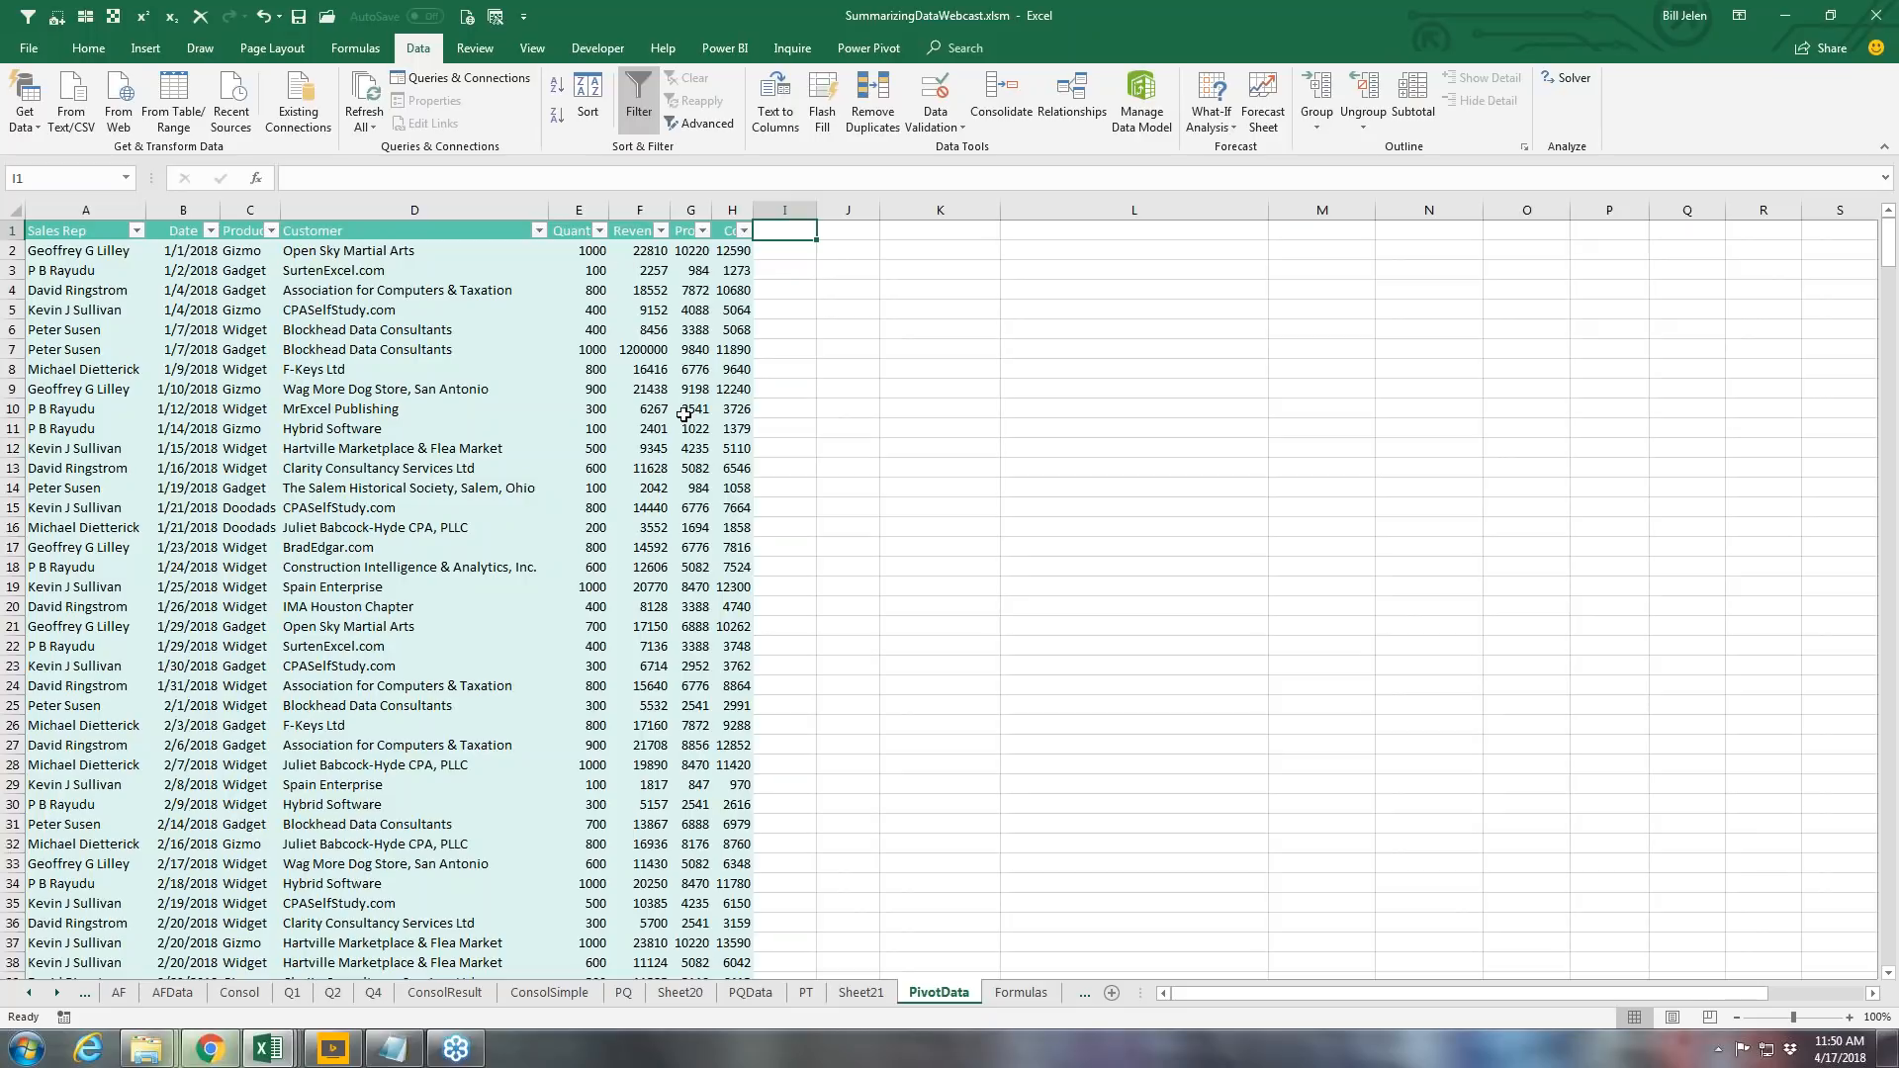
# Step: On Sheet21, alternate between cells inside and outside the PivotTable to compare whether filtering is available
pyautogui.click(870, 992)
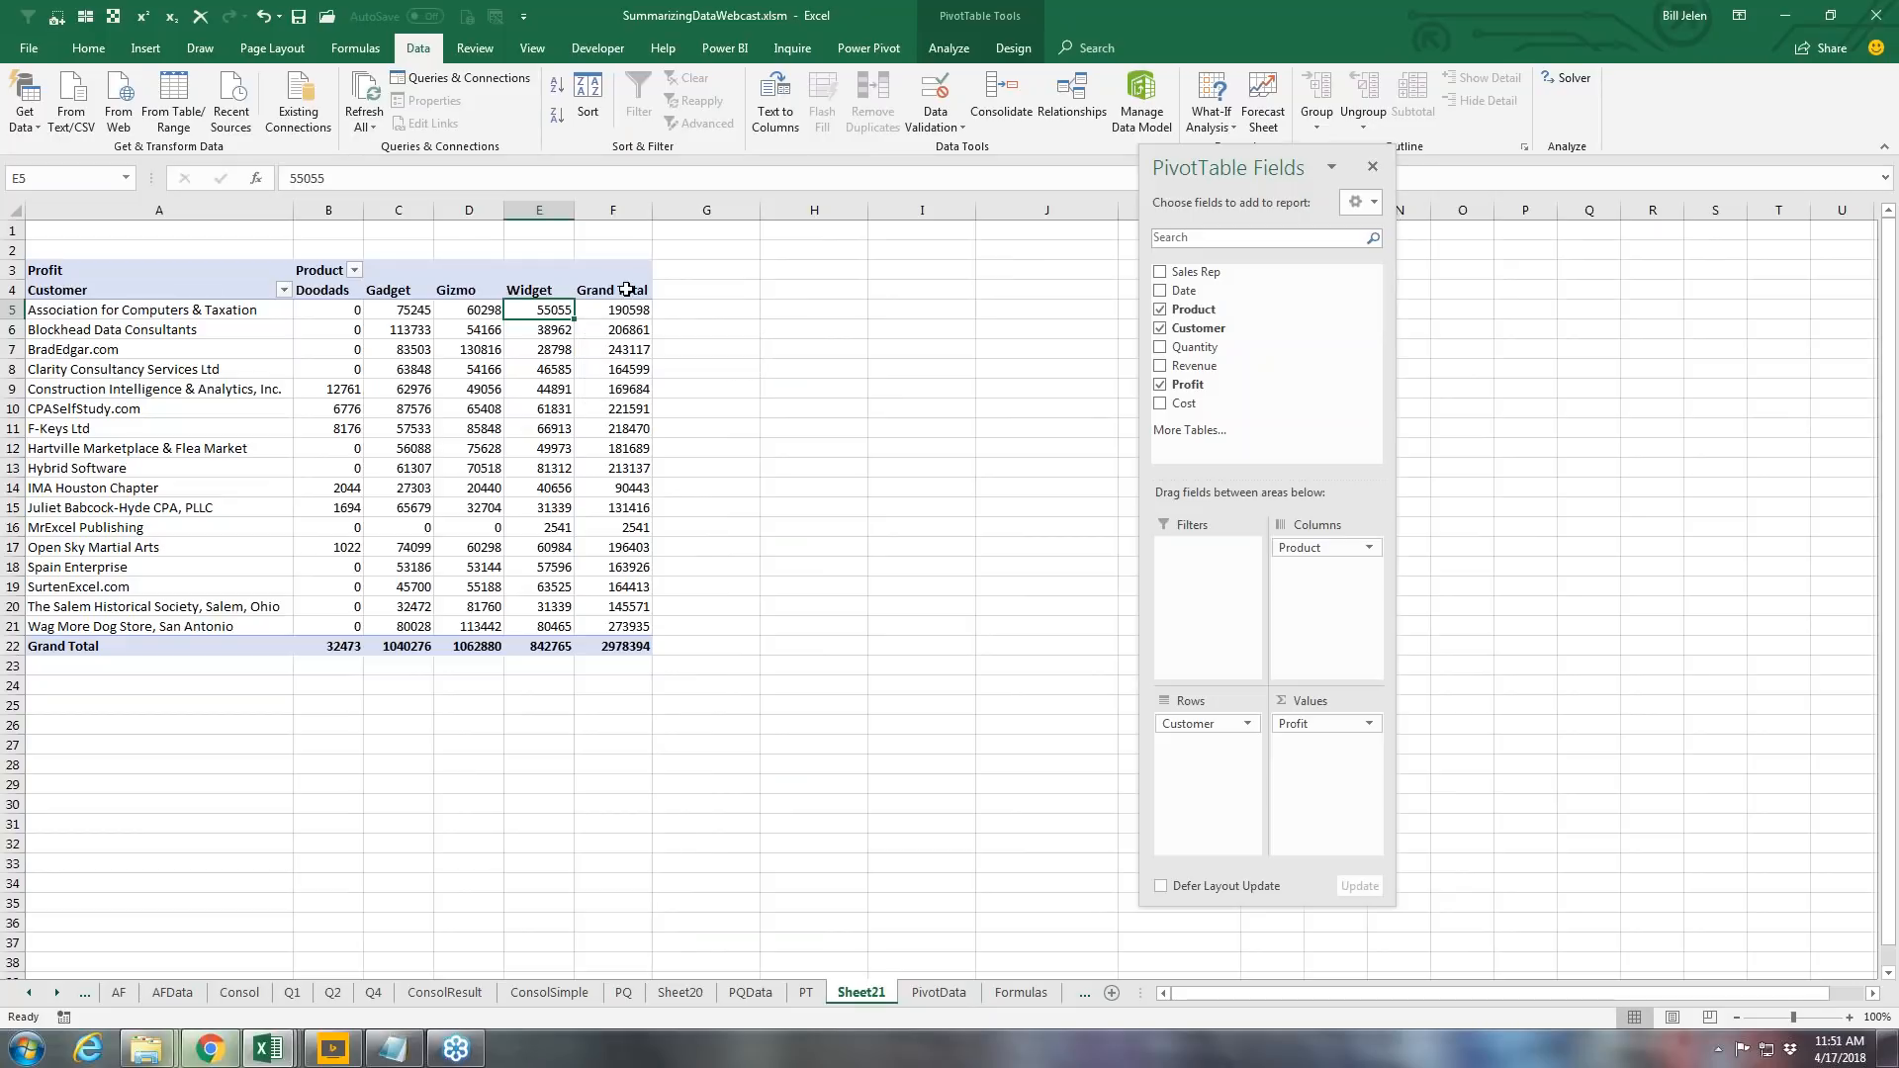
pyautogui.click(821, 328)
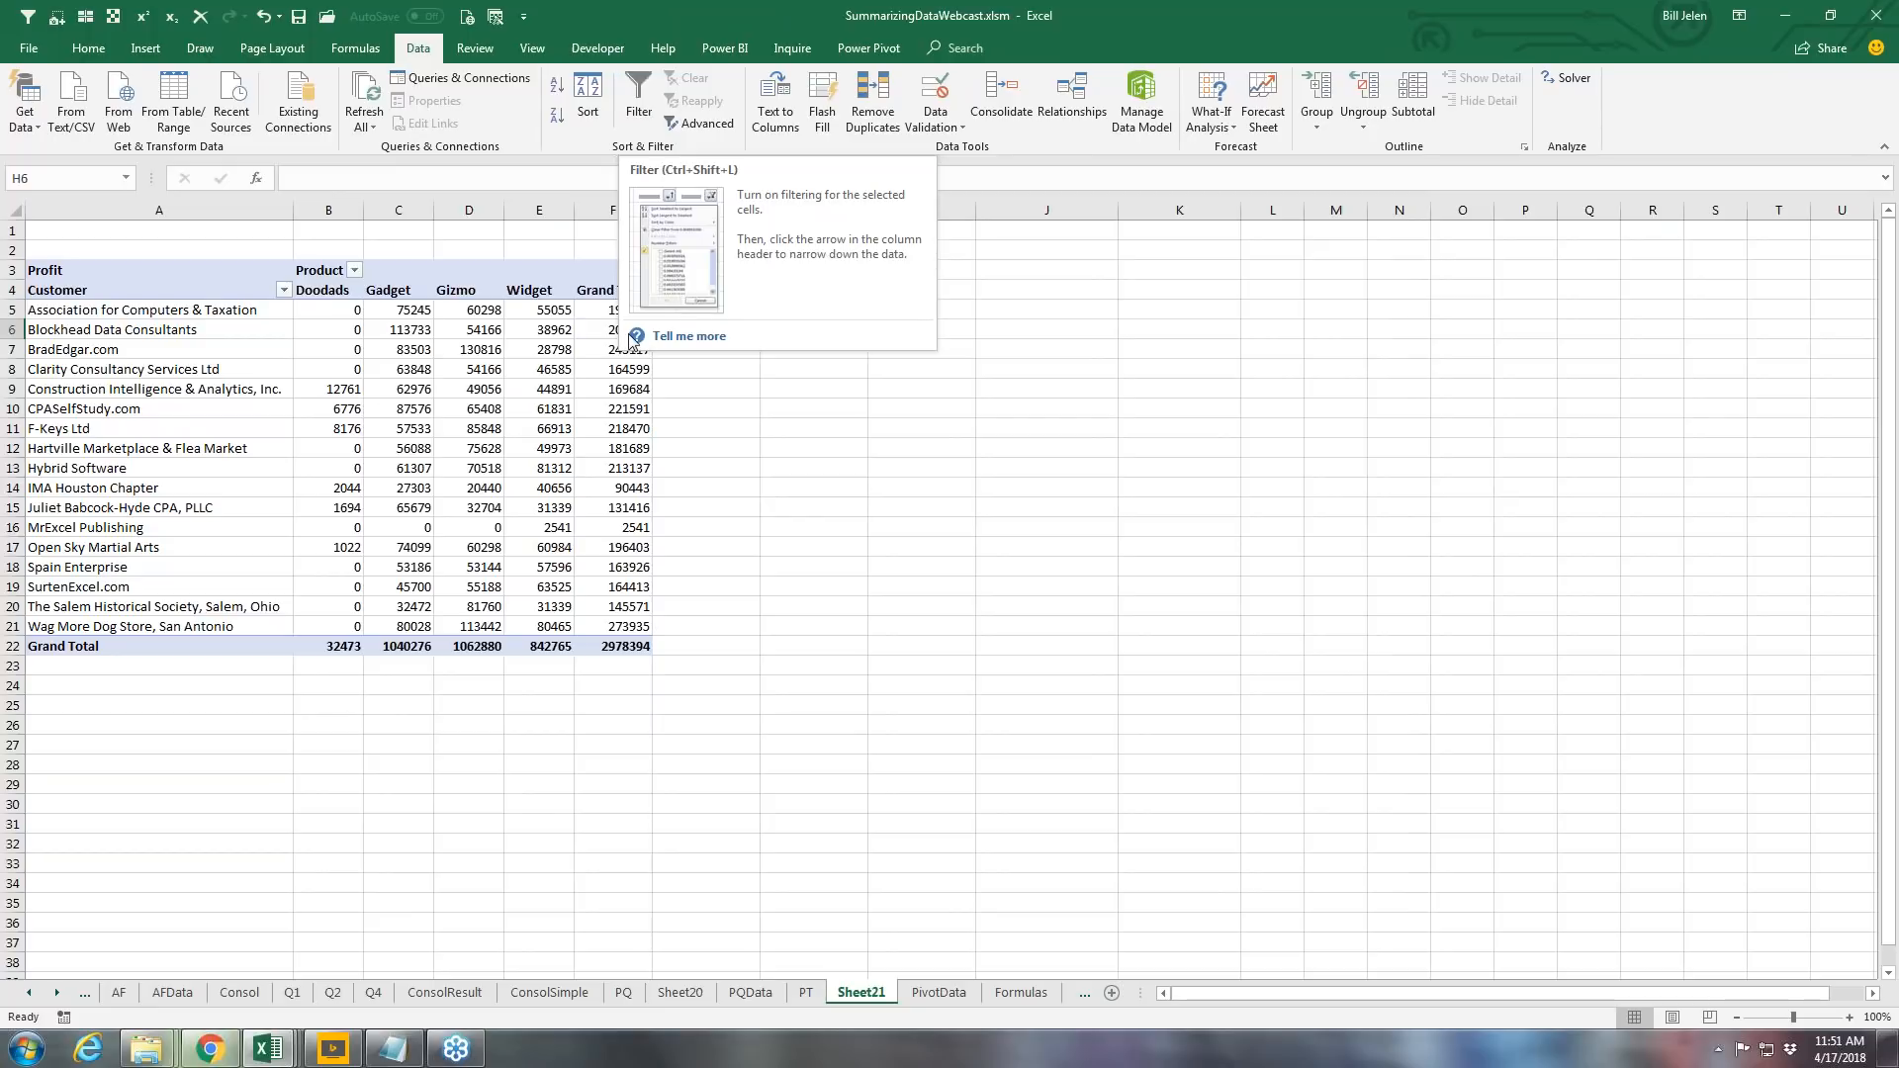
pyautogui.click(539, 349)
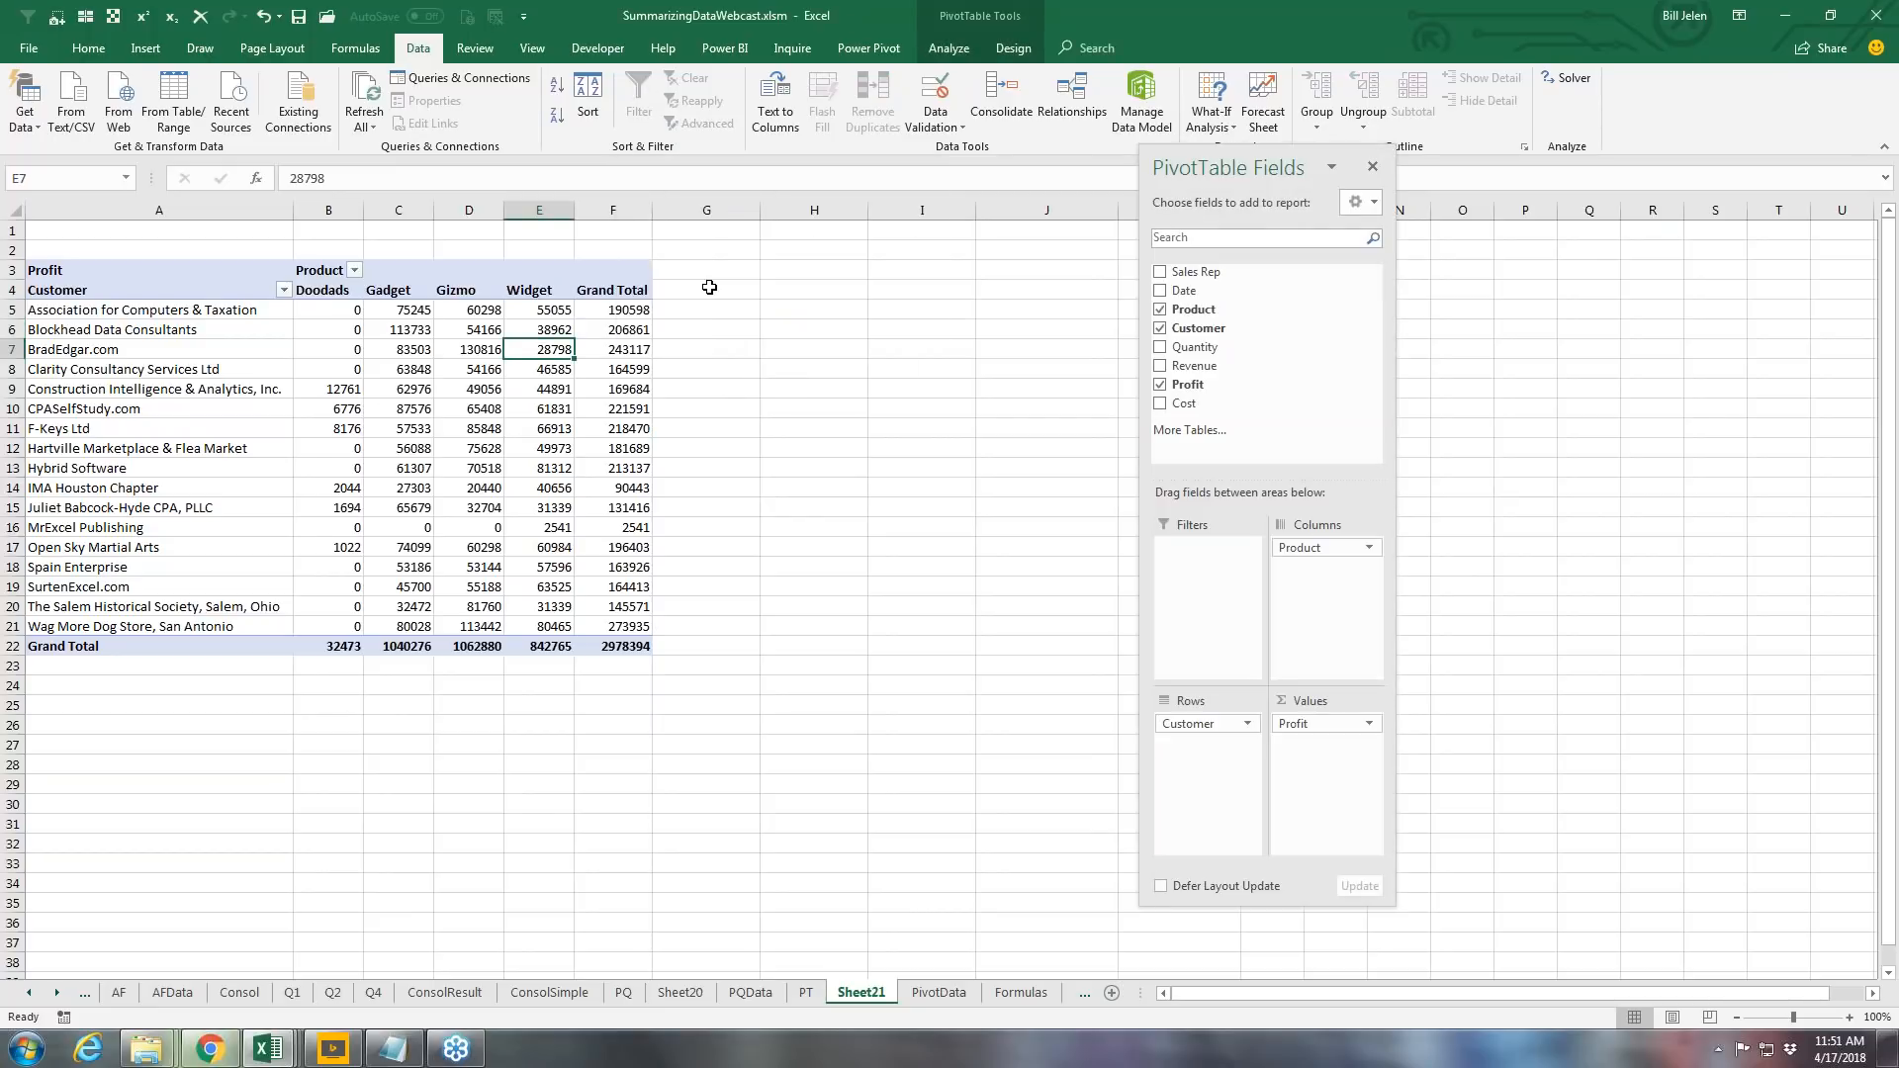
pyautogui.click(834, 406)
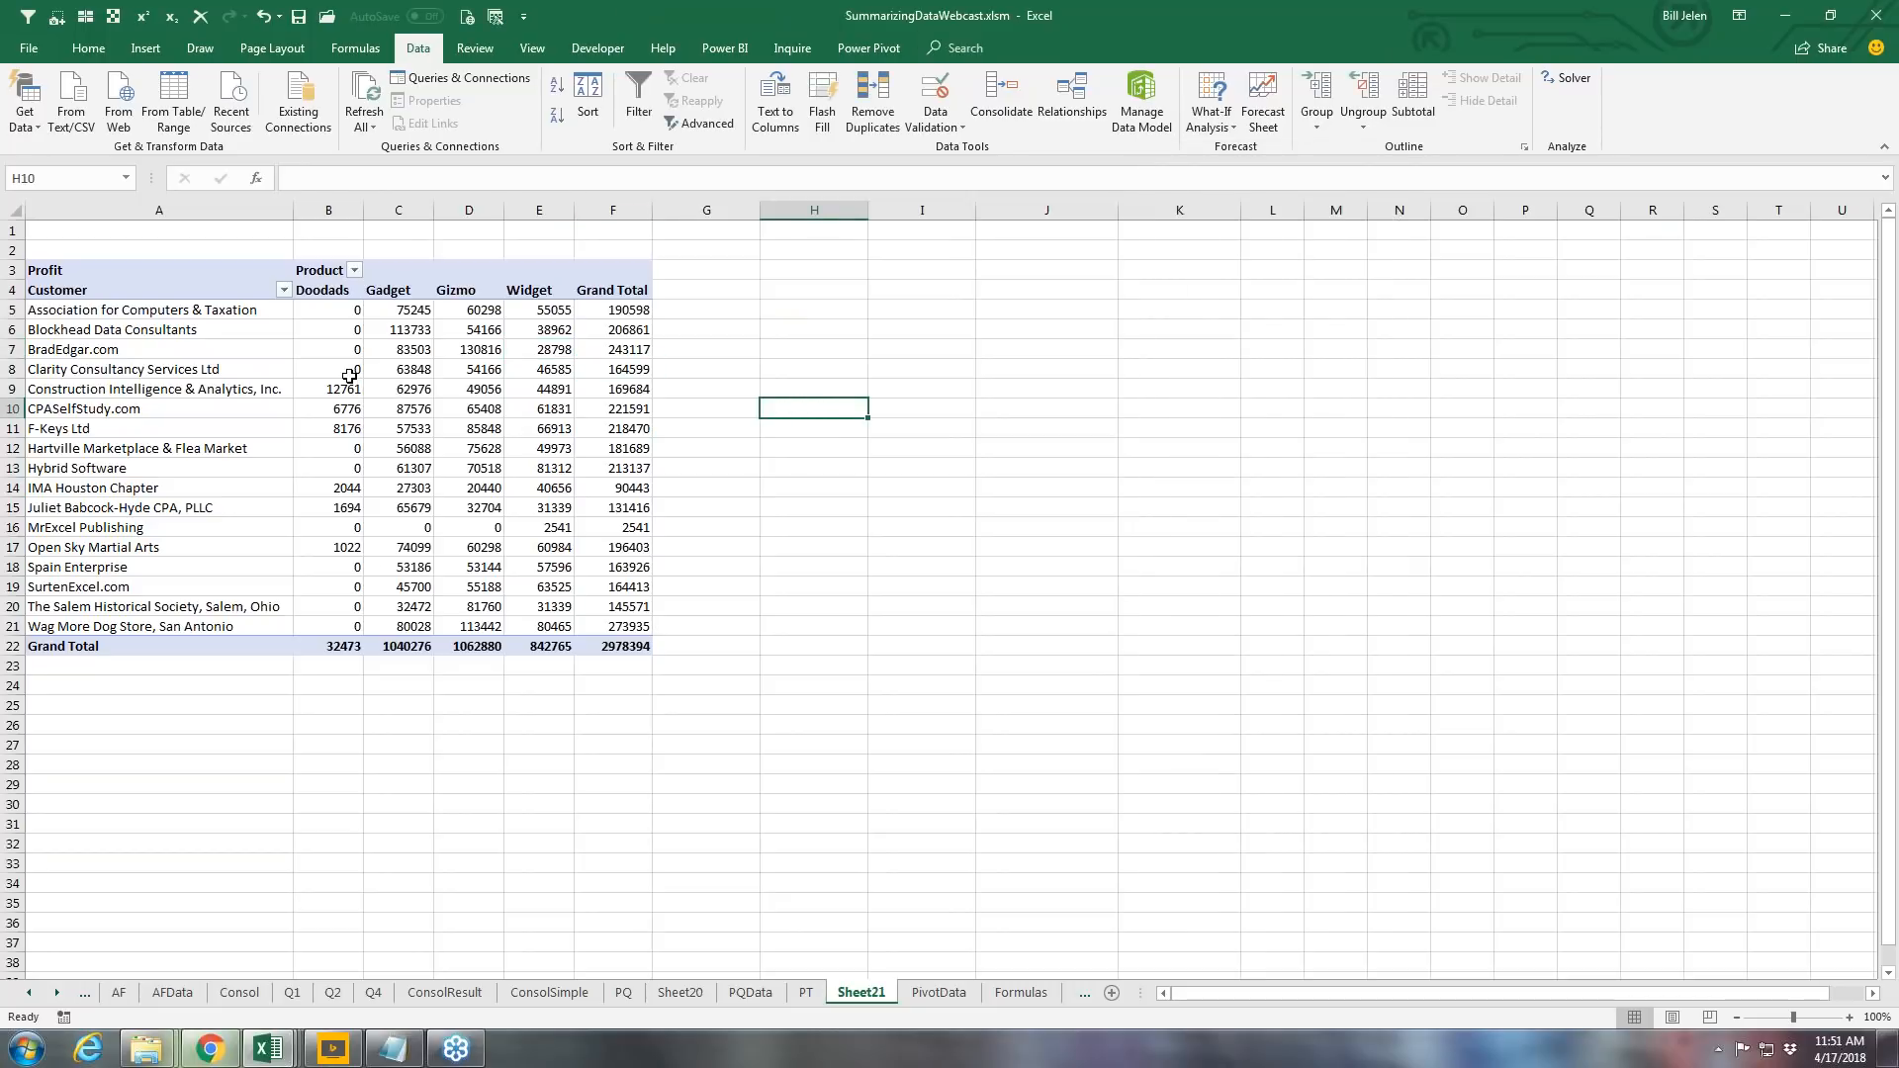
# Step: Turn on filtering for the PivotTable from blank cell G4, just beyond the Grand Total heading
pyautogui.moveTo(357, 371)
pyautogui.moveTo(612, 399)
pyautogui.click(676, 289)
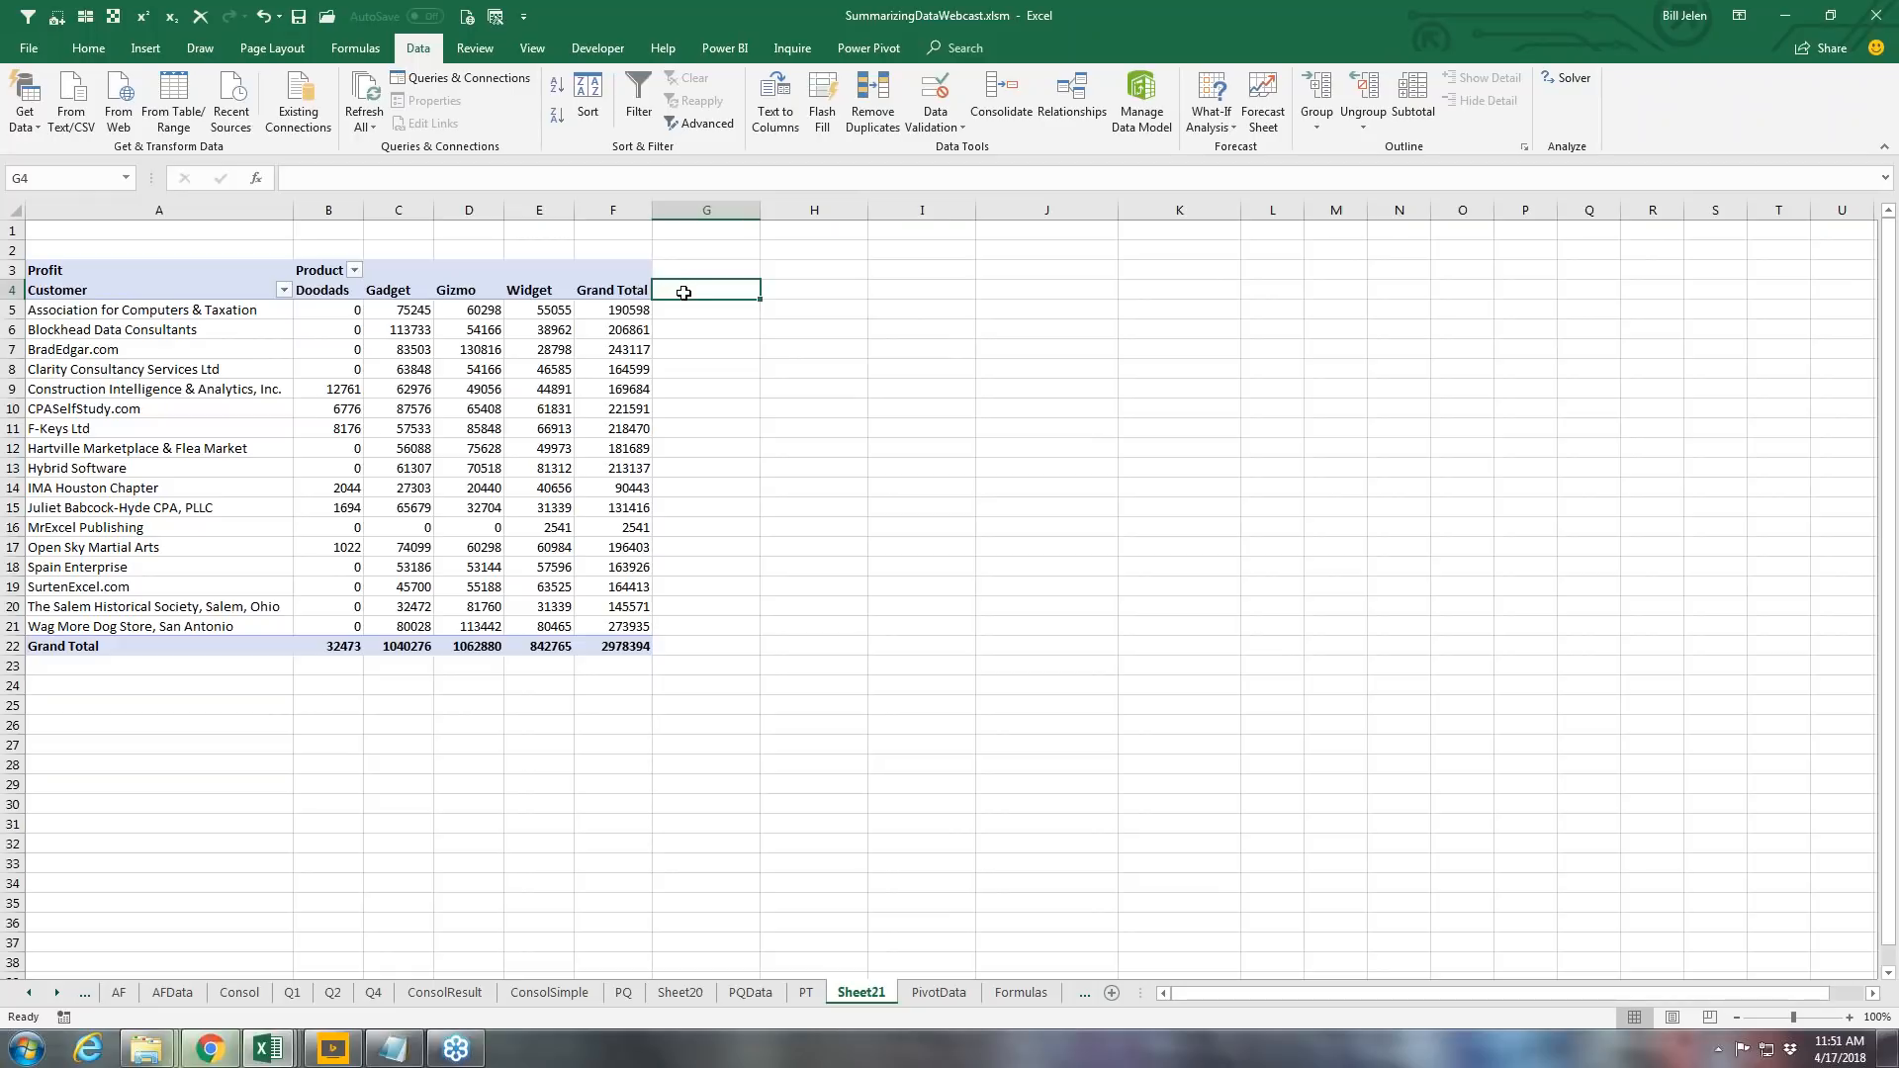
pyautogui.click(638, 95)
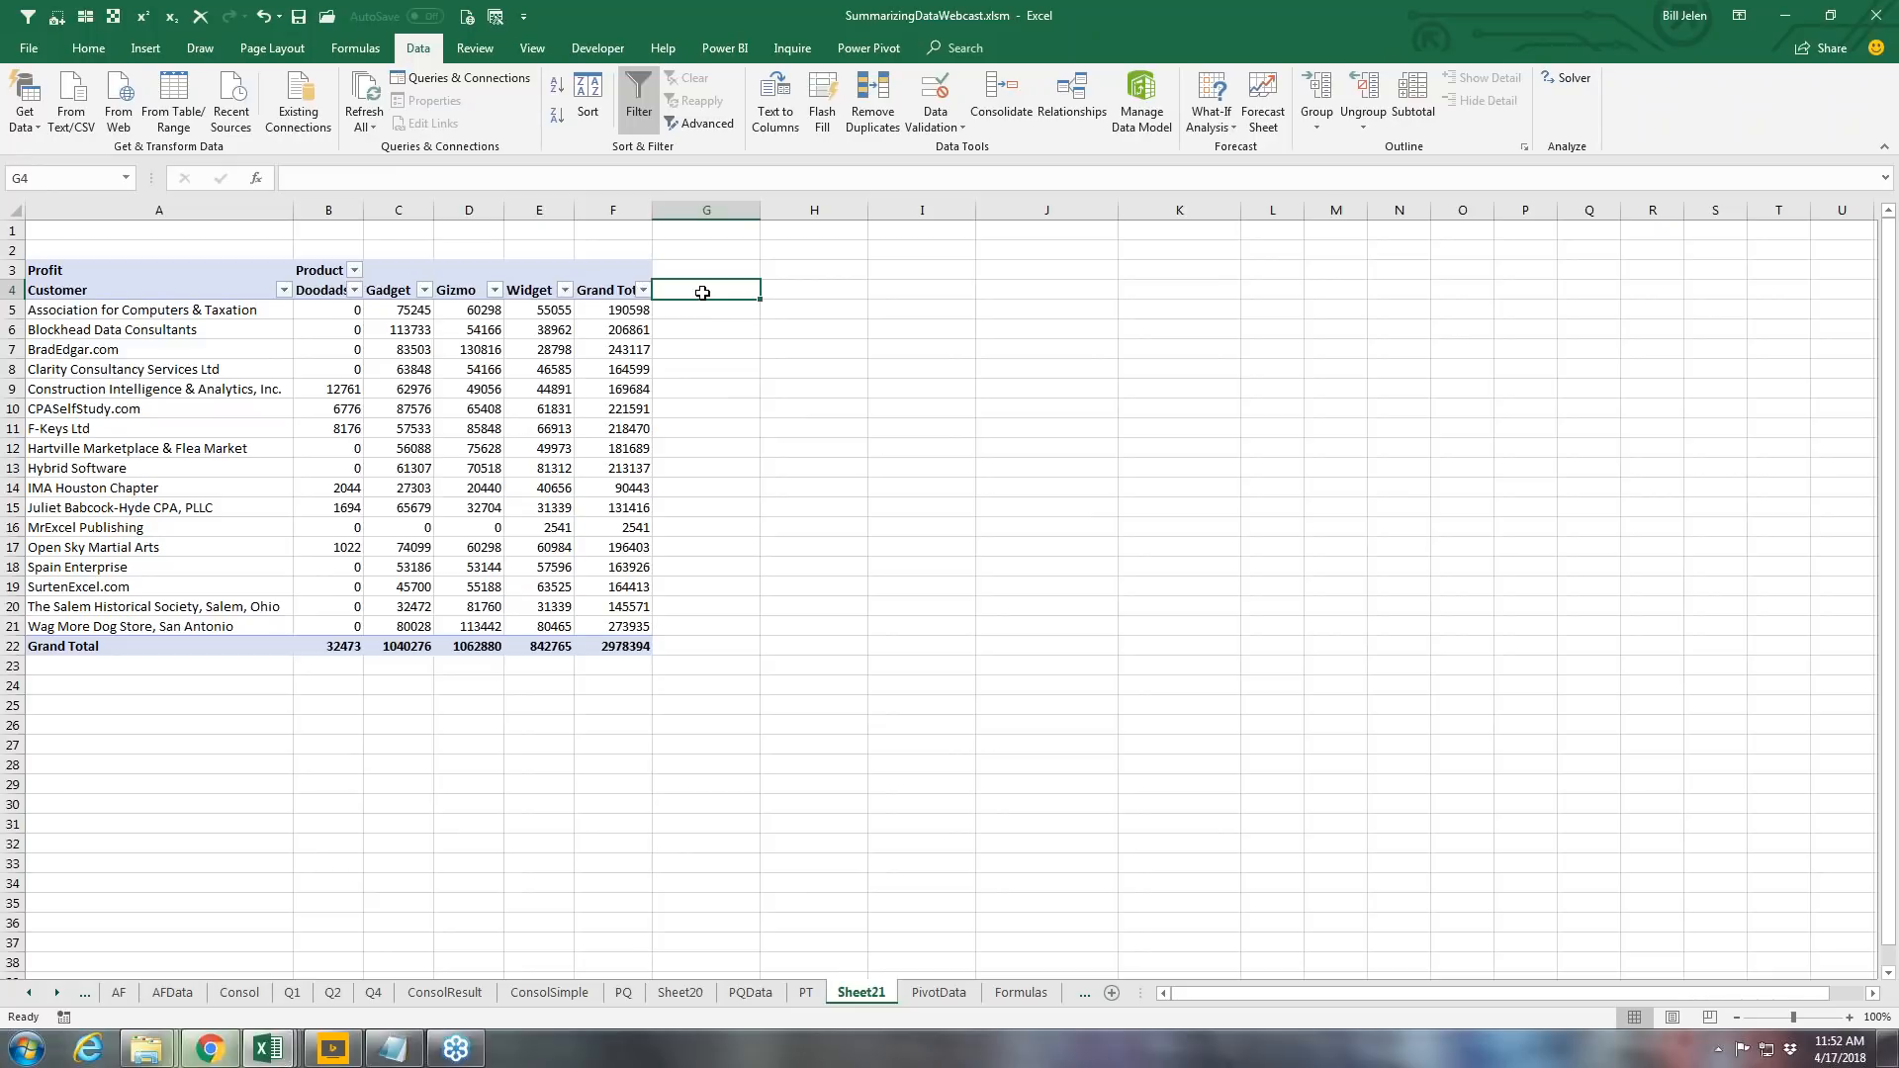
# Step: Filter the PivotTable's Widget column to its top 6 items and turn filtering off again
pyautogui.click(564, 290)
pyautogui.moveTo(545, 435)
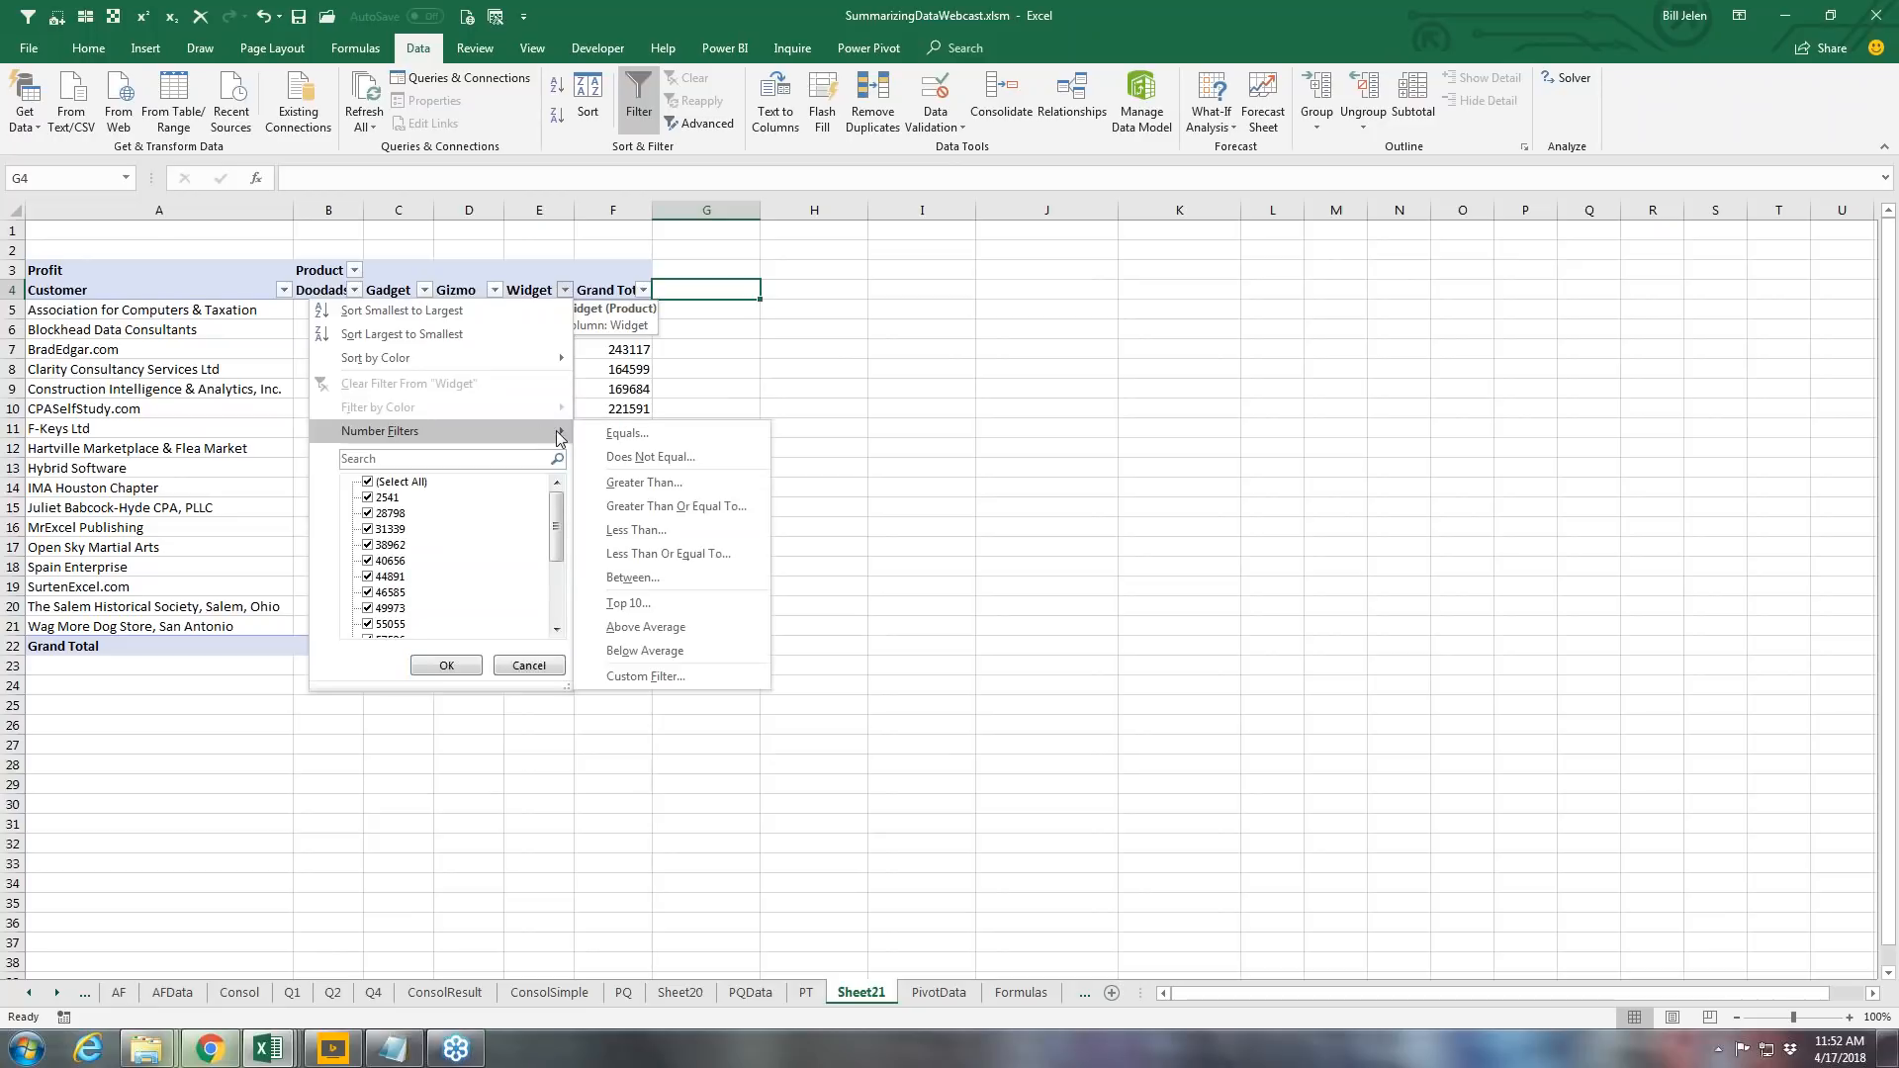
pyautogui.click(628, 603)
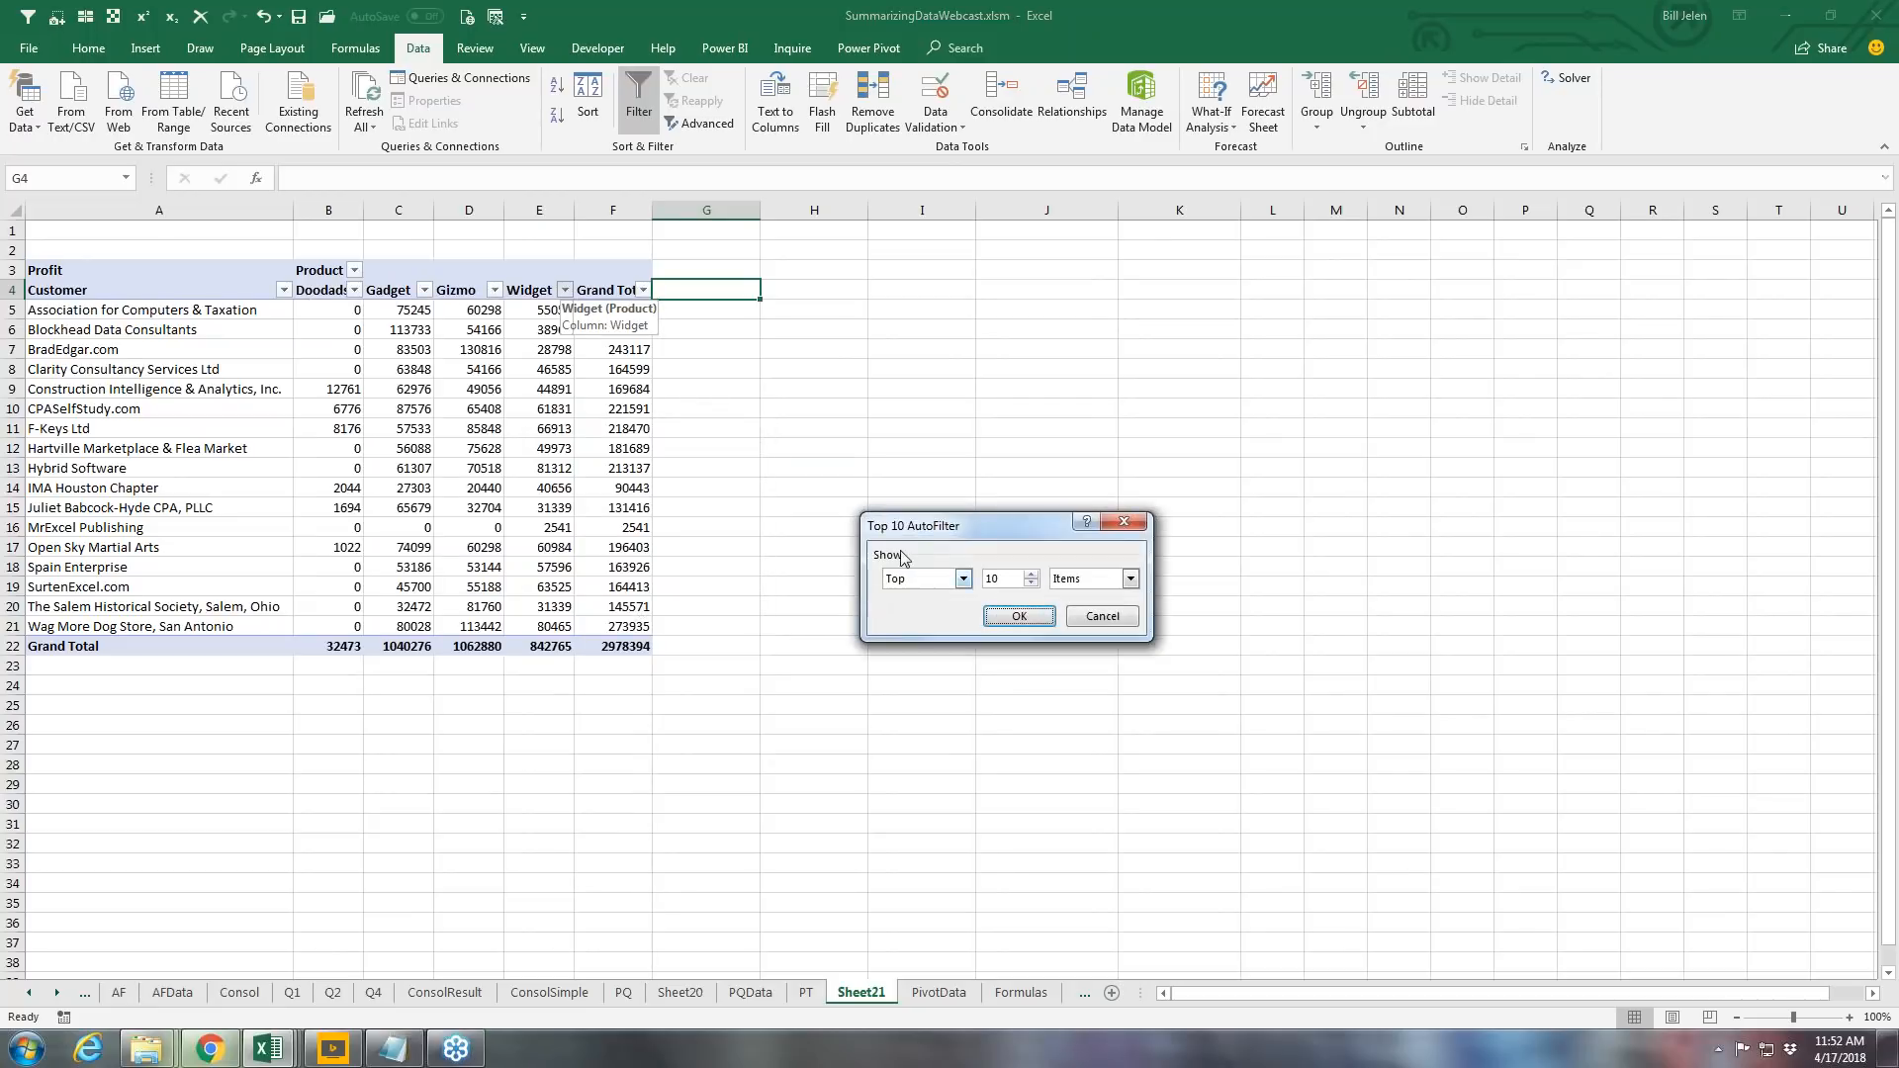
pyautogui.moveTo(892, 524); pyautogui.dragTo(582, 444)
pyautogui.click(722, 504)
pyautogui.click(722, 504)
pyautogui.click(722, 503)
pyautogui.click(722, 504)
pyautogui.click(722, 503)
pyautogui.click(721, 494)
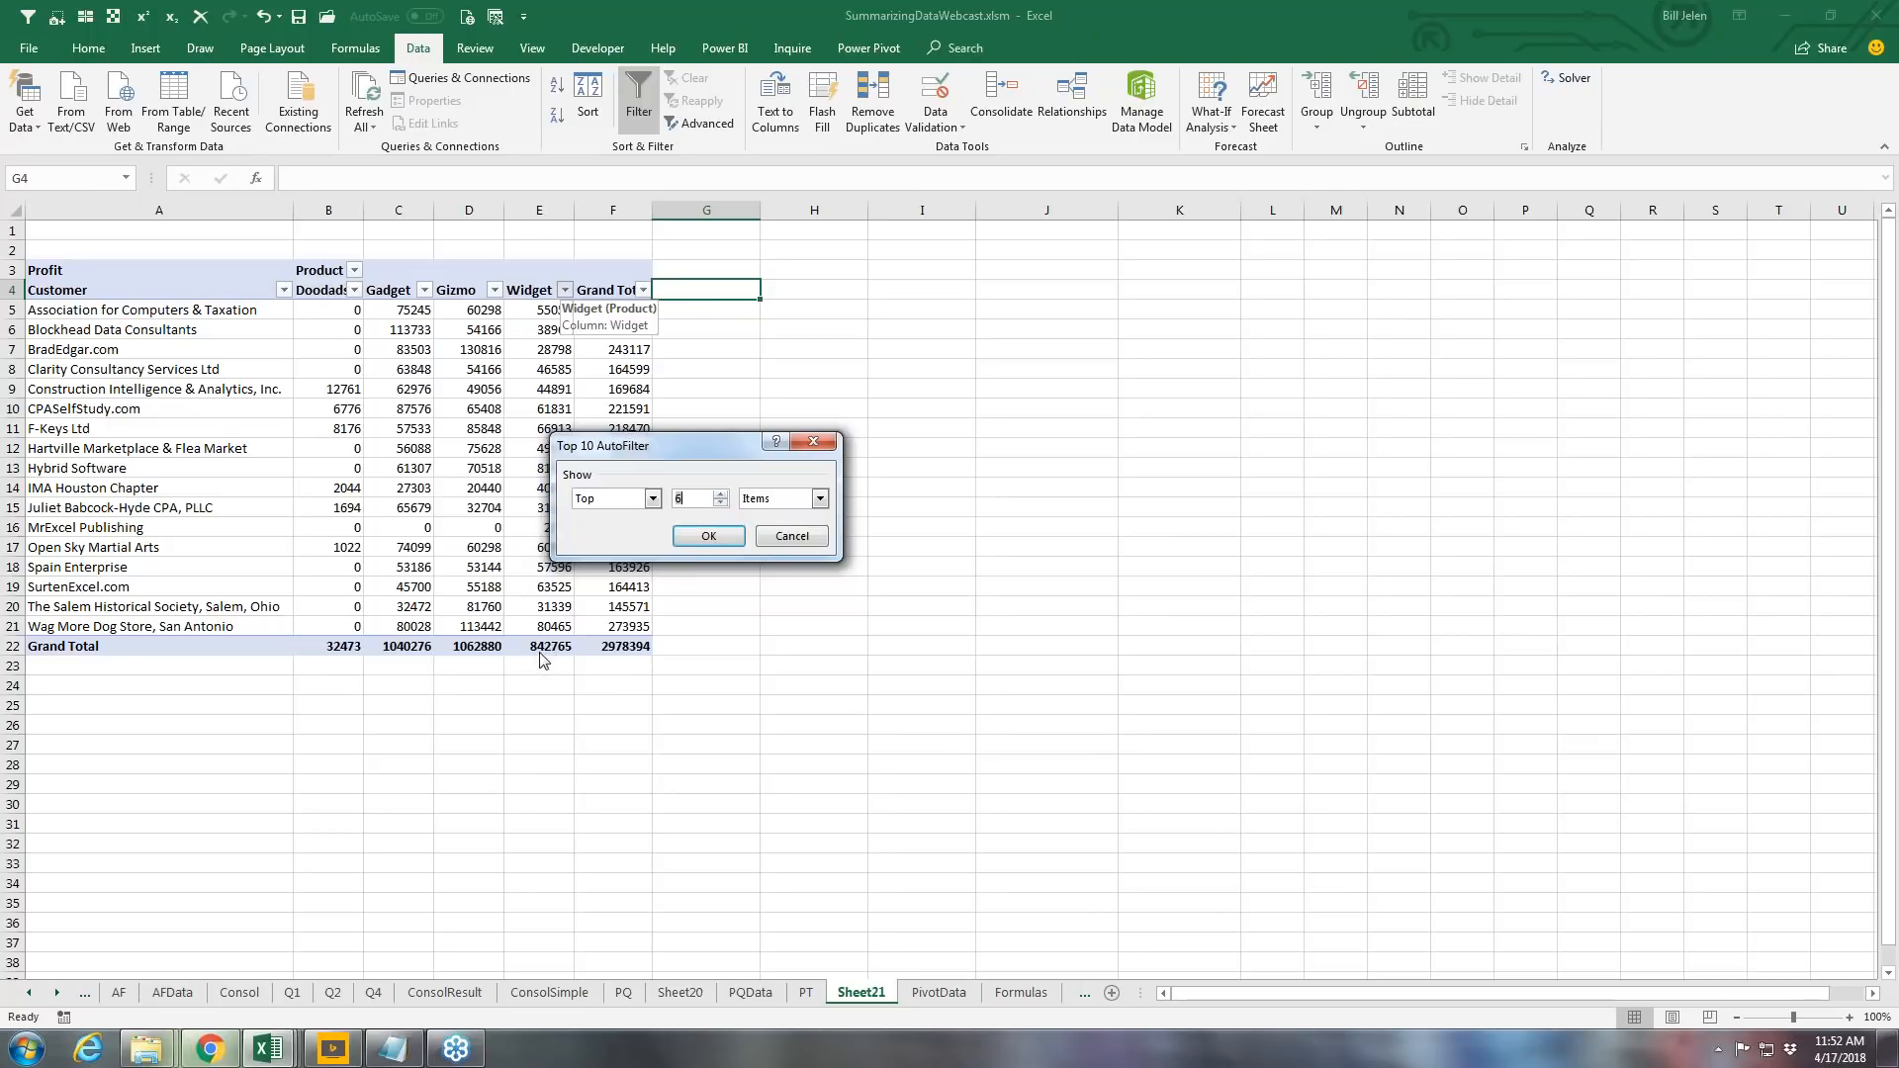
pyautogui.click(709, 538)
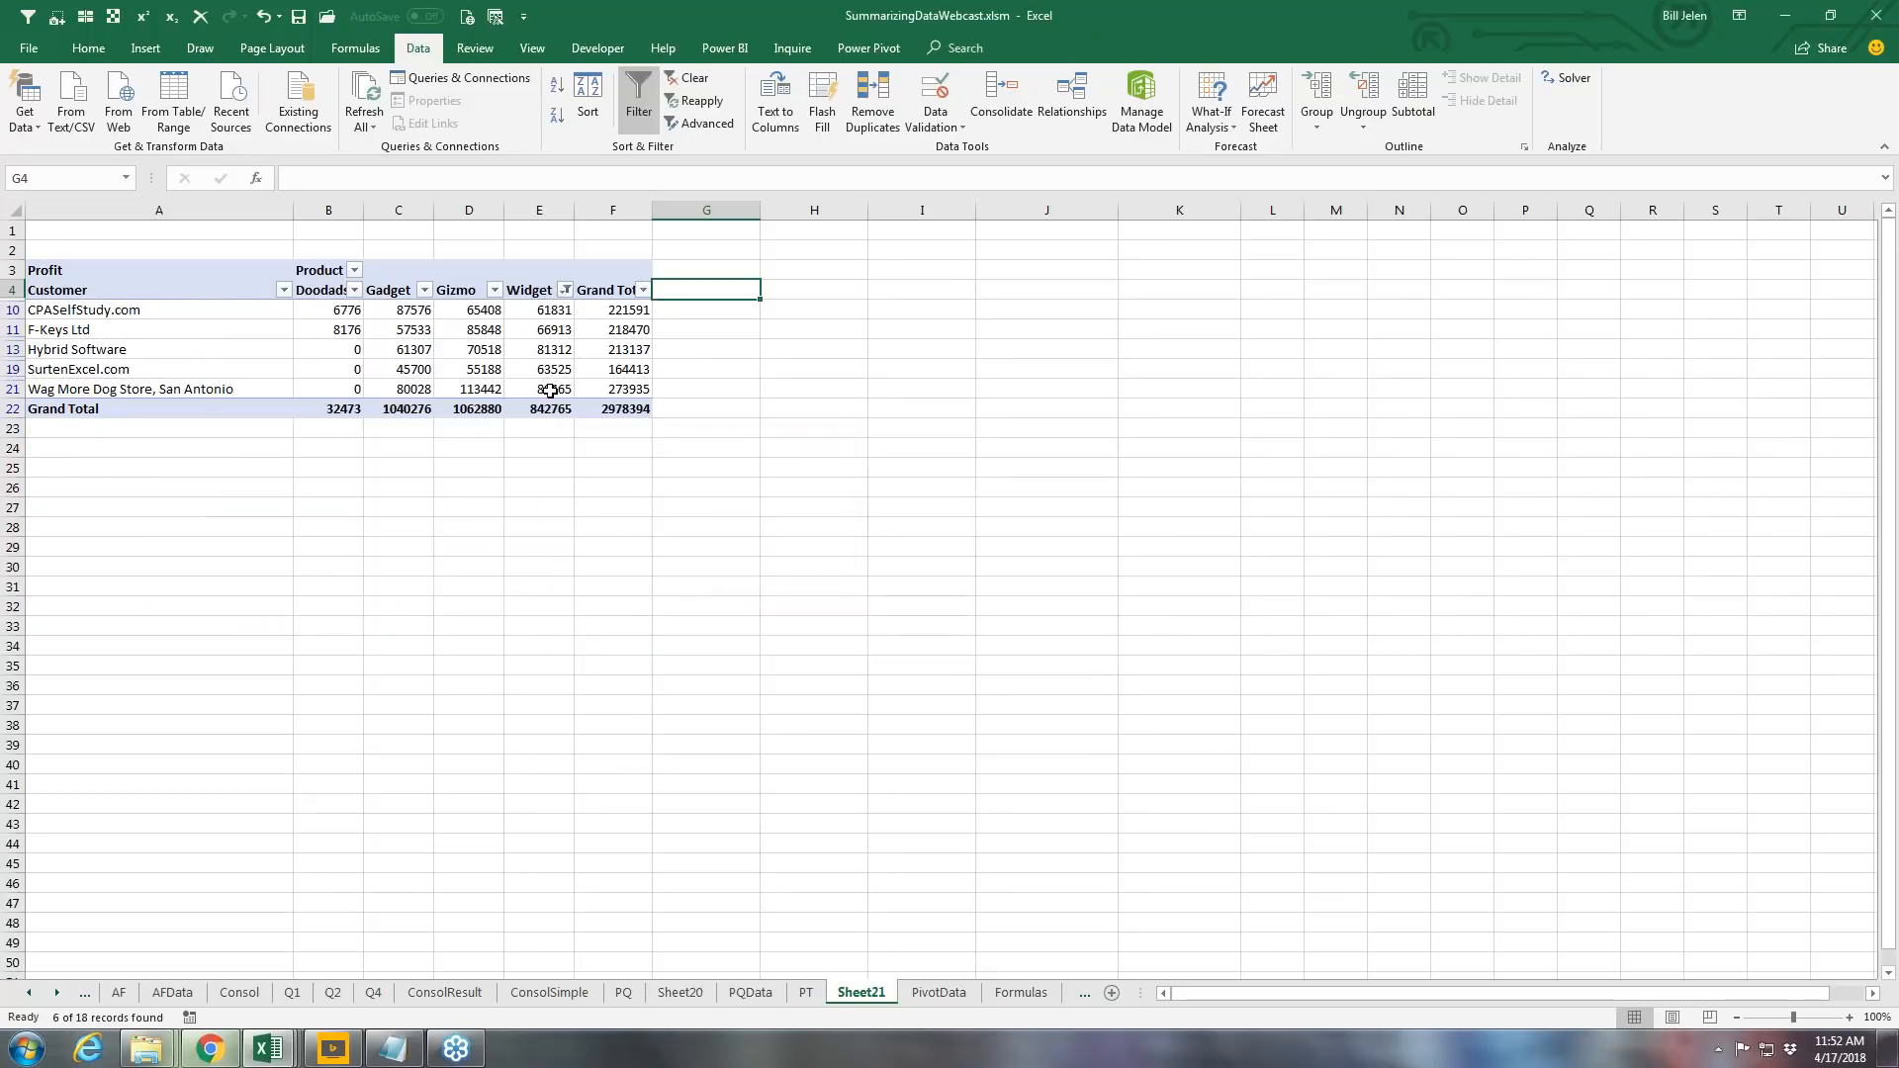
pyautogui.moveTo(550, 390)
pyautogui.click(637, 102)
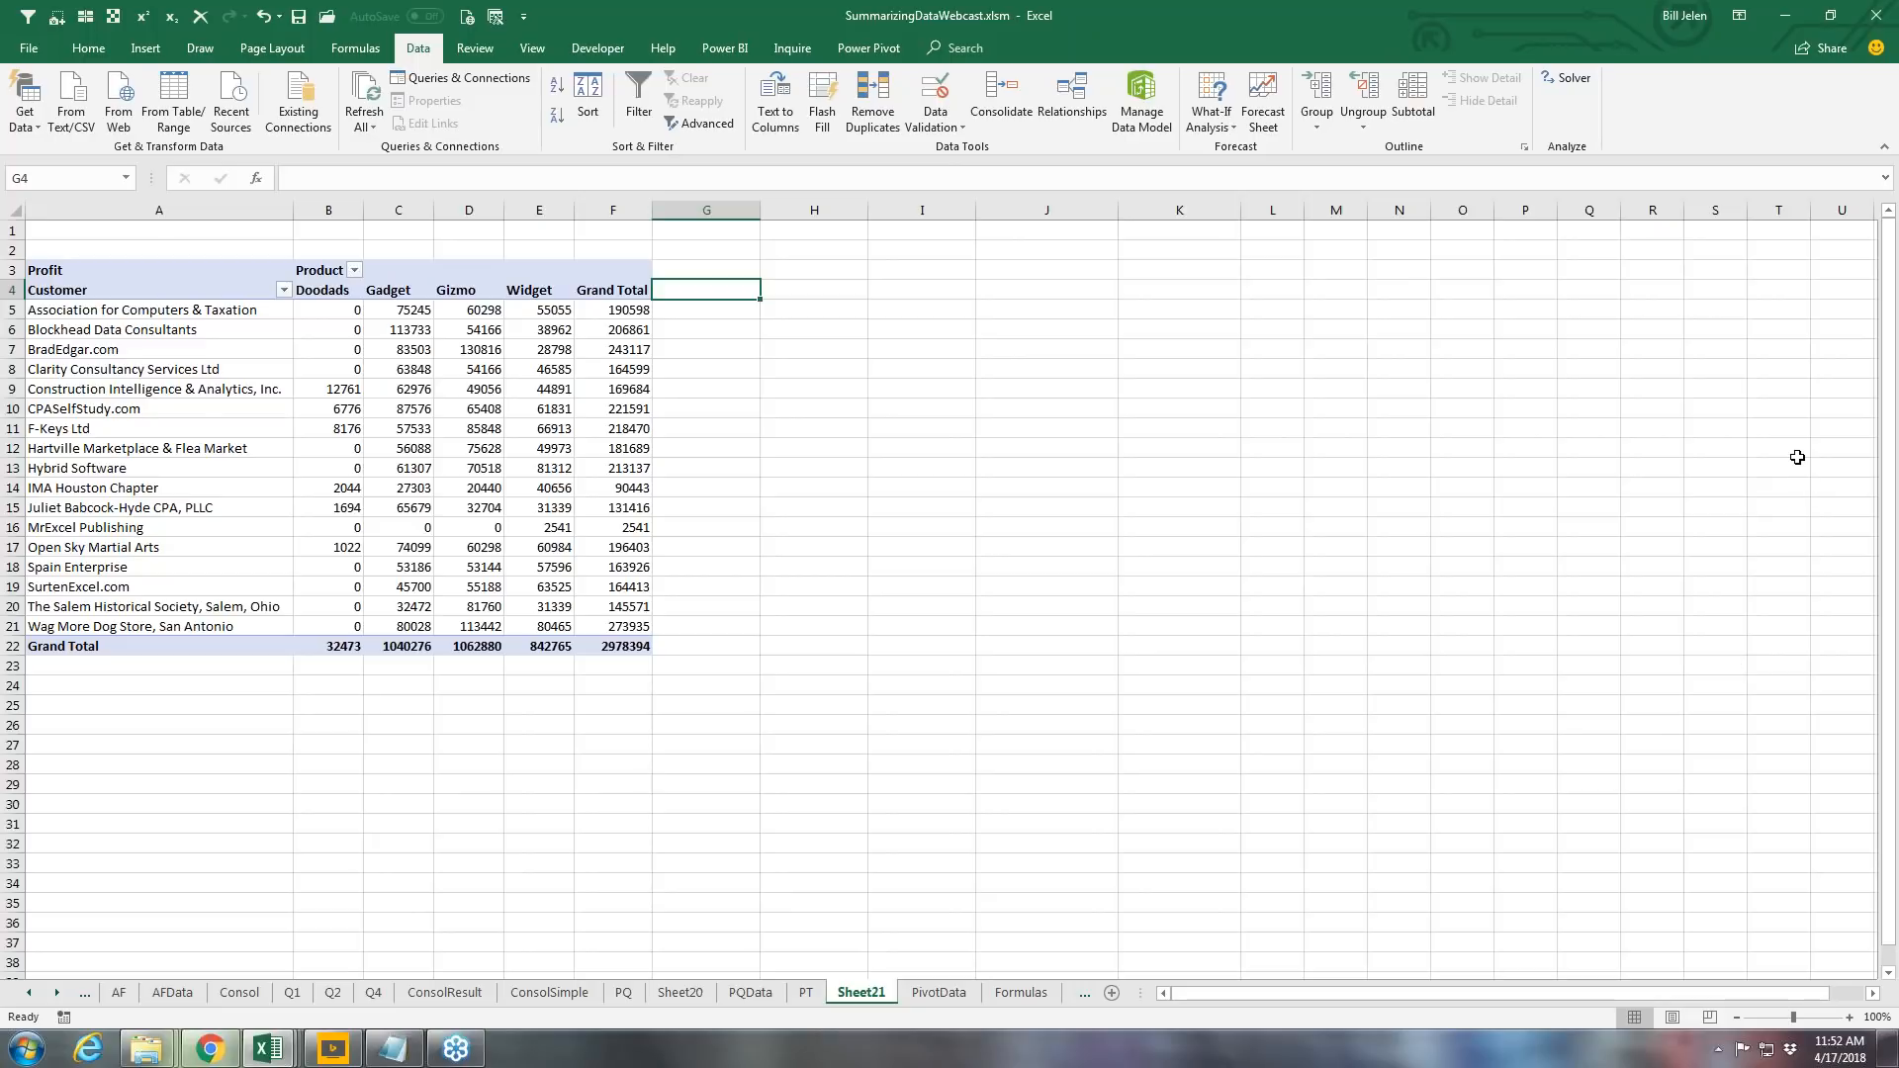
# Step: On the ConsolSimple sheet, clear the existing customer summary in J2:N18
pyautogui.click(1785, 408)
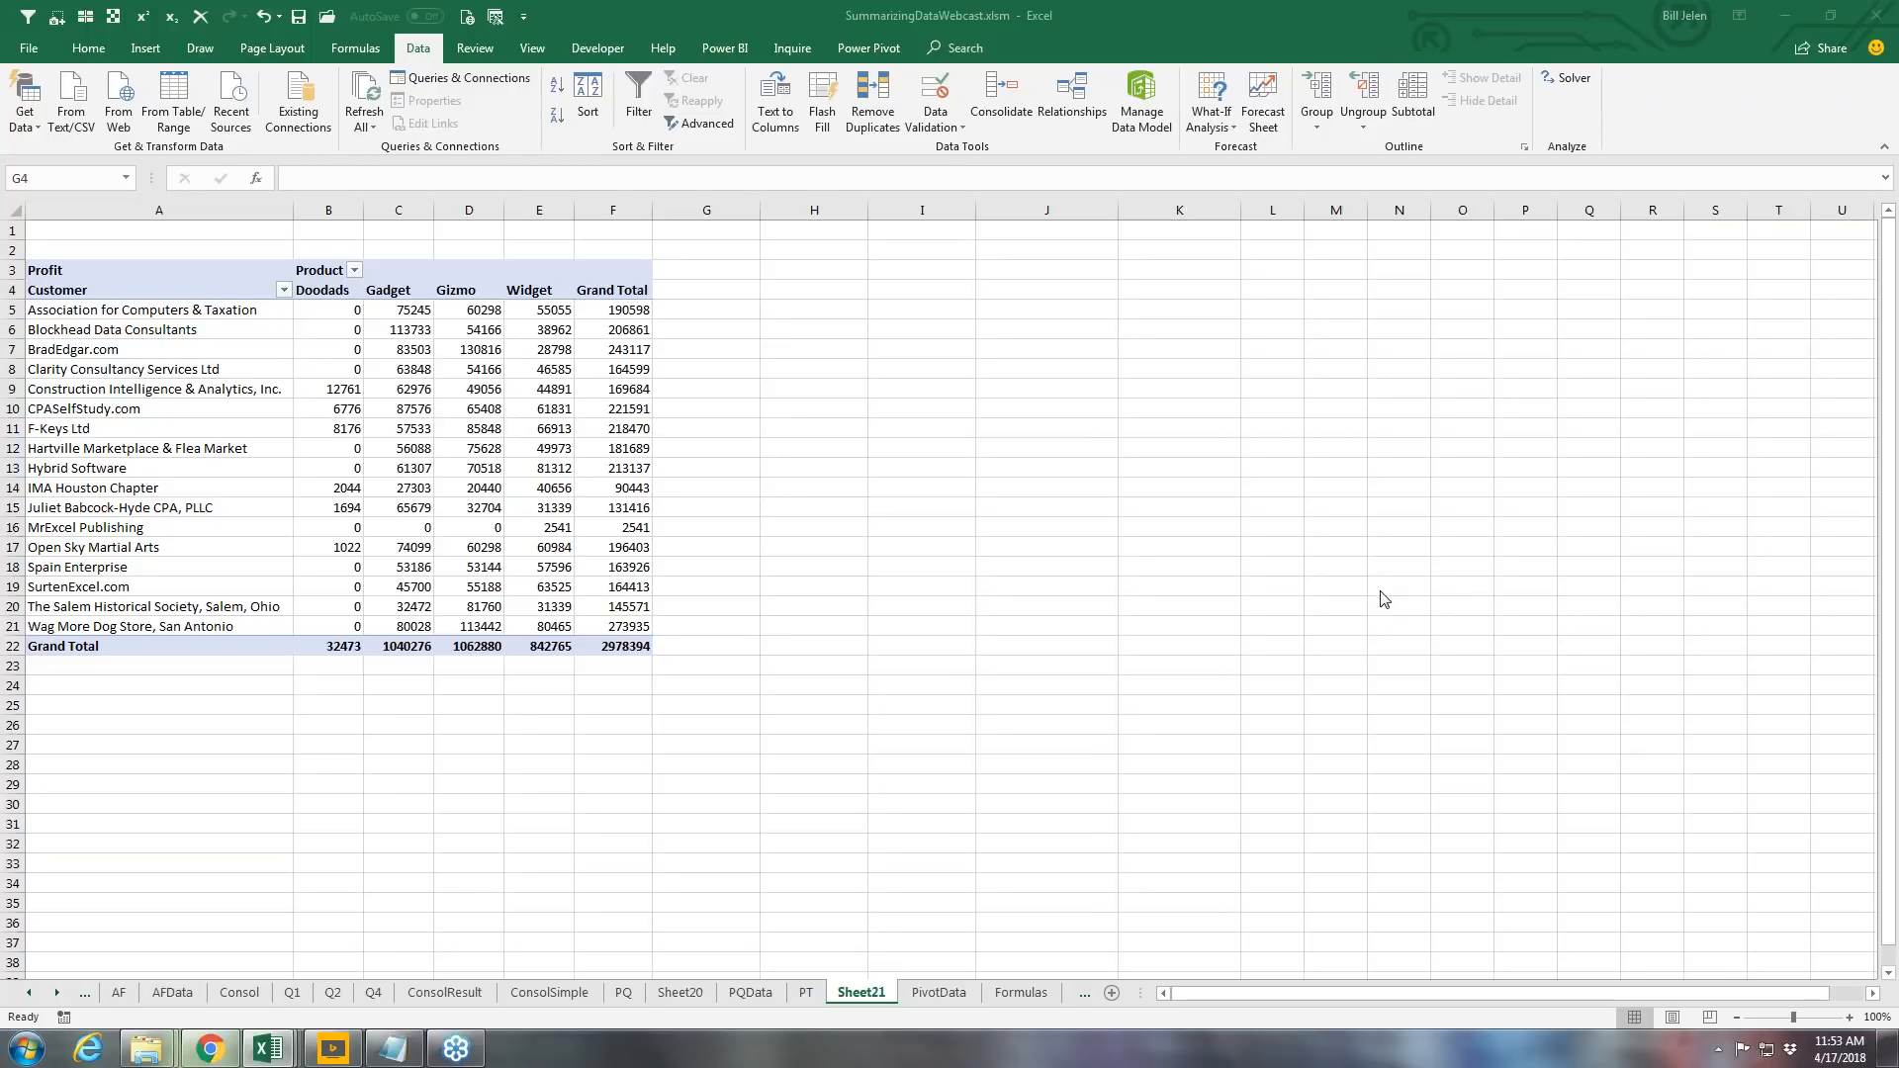
pyautogui.click(544, 993)
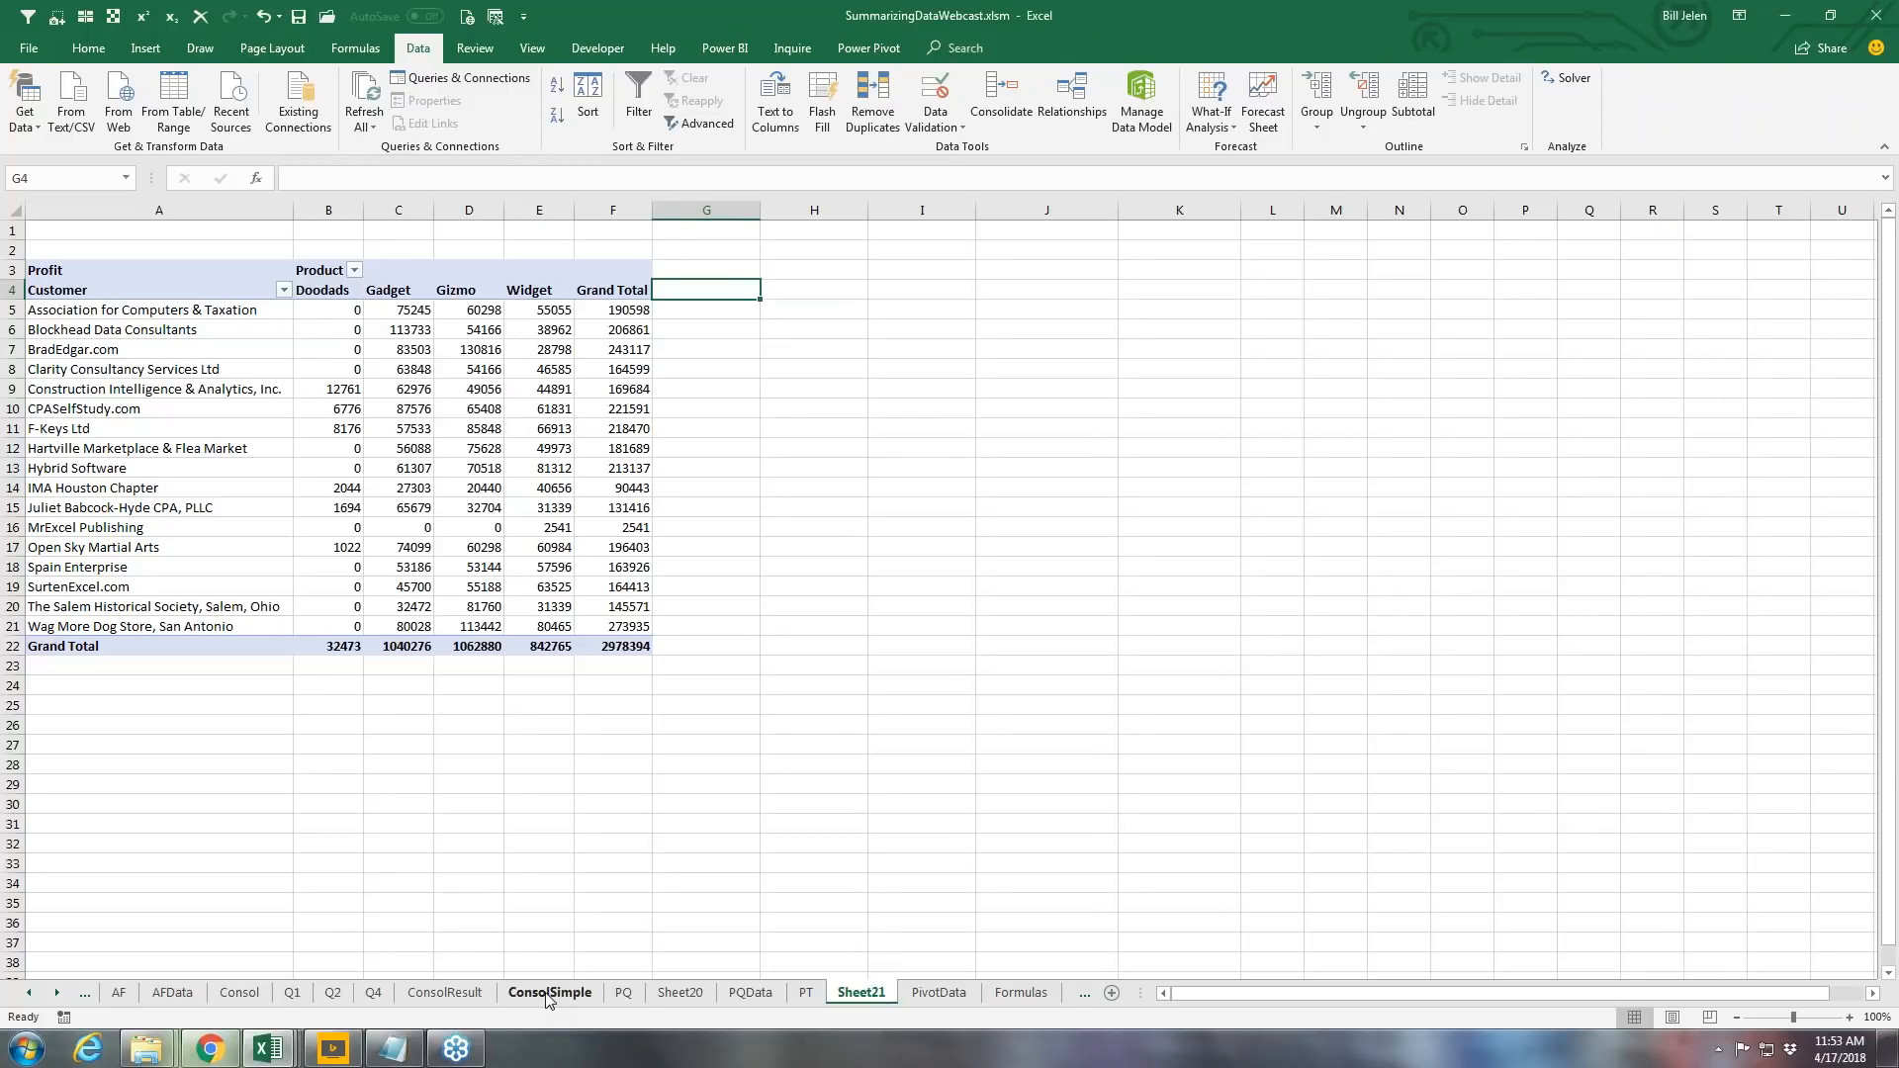
pyautogui.click(547, 993)
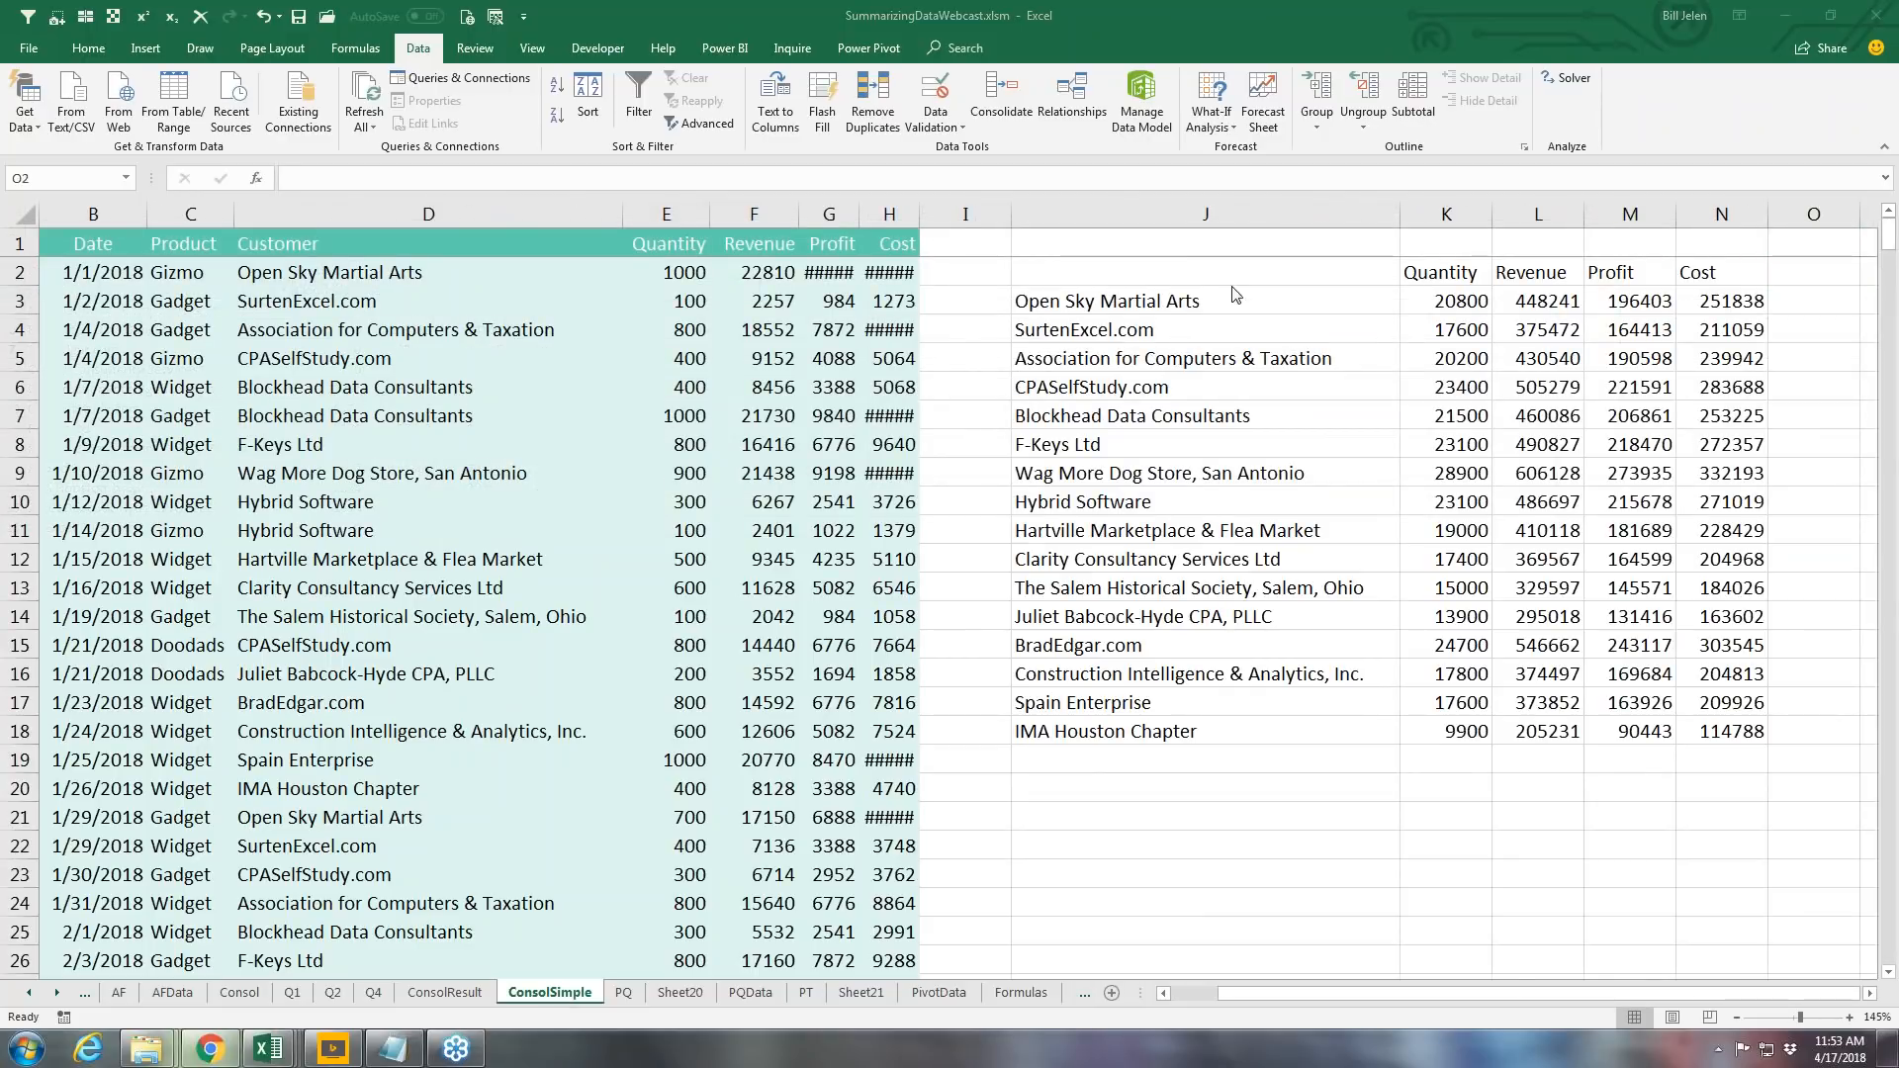
pyautogui.click(1172, 273)
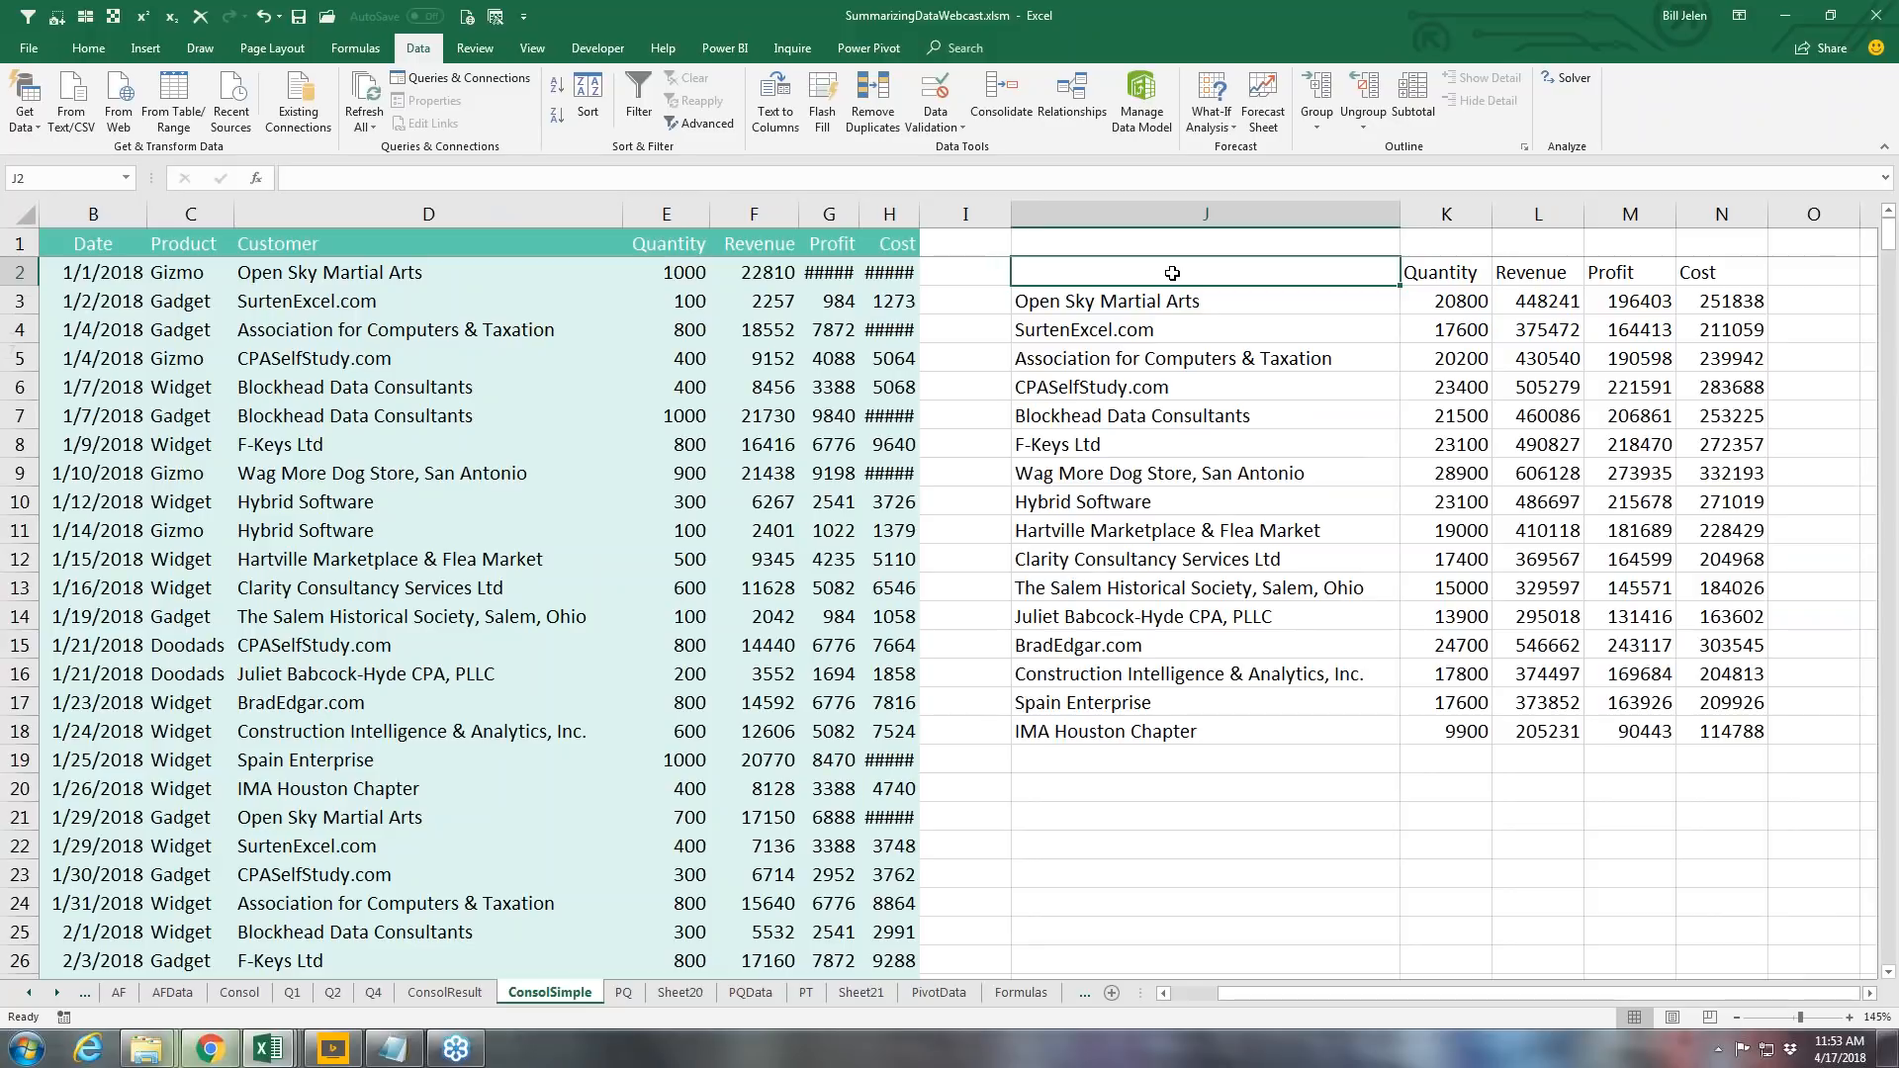
pyautogui.hotkey('ctrl', 'shift', 'Down')
pyautogui.hotkey('ctrl', 'shift', 'Right')
pyautogui.hotkey('ctrl', 'shift', 'Down')
pyautogui.hotkey('ctrl', 'shift', 'Right')
pyautogui.press('Delete')
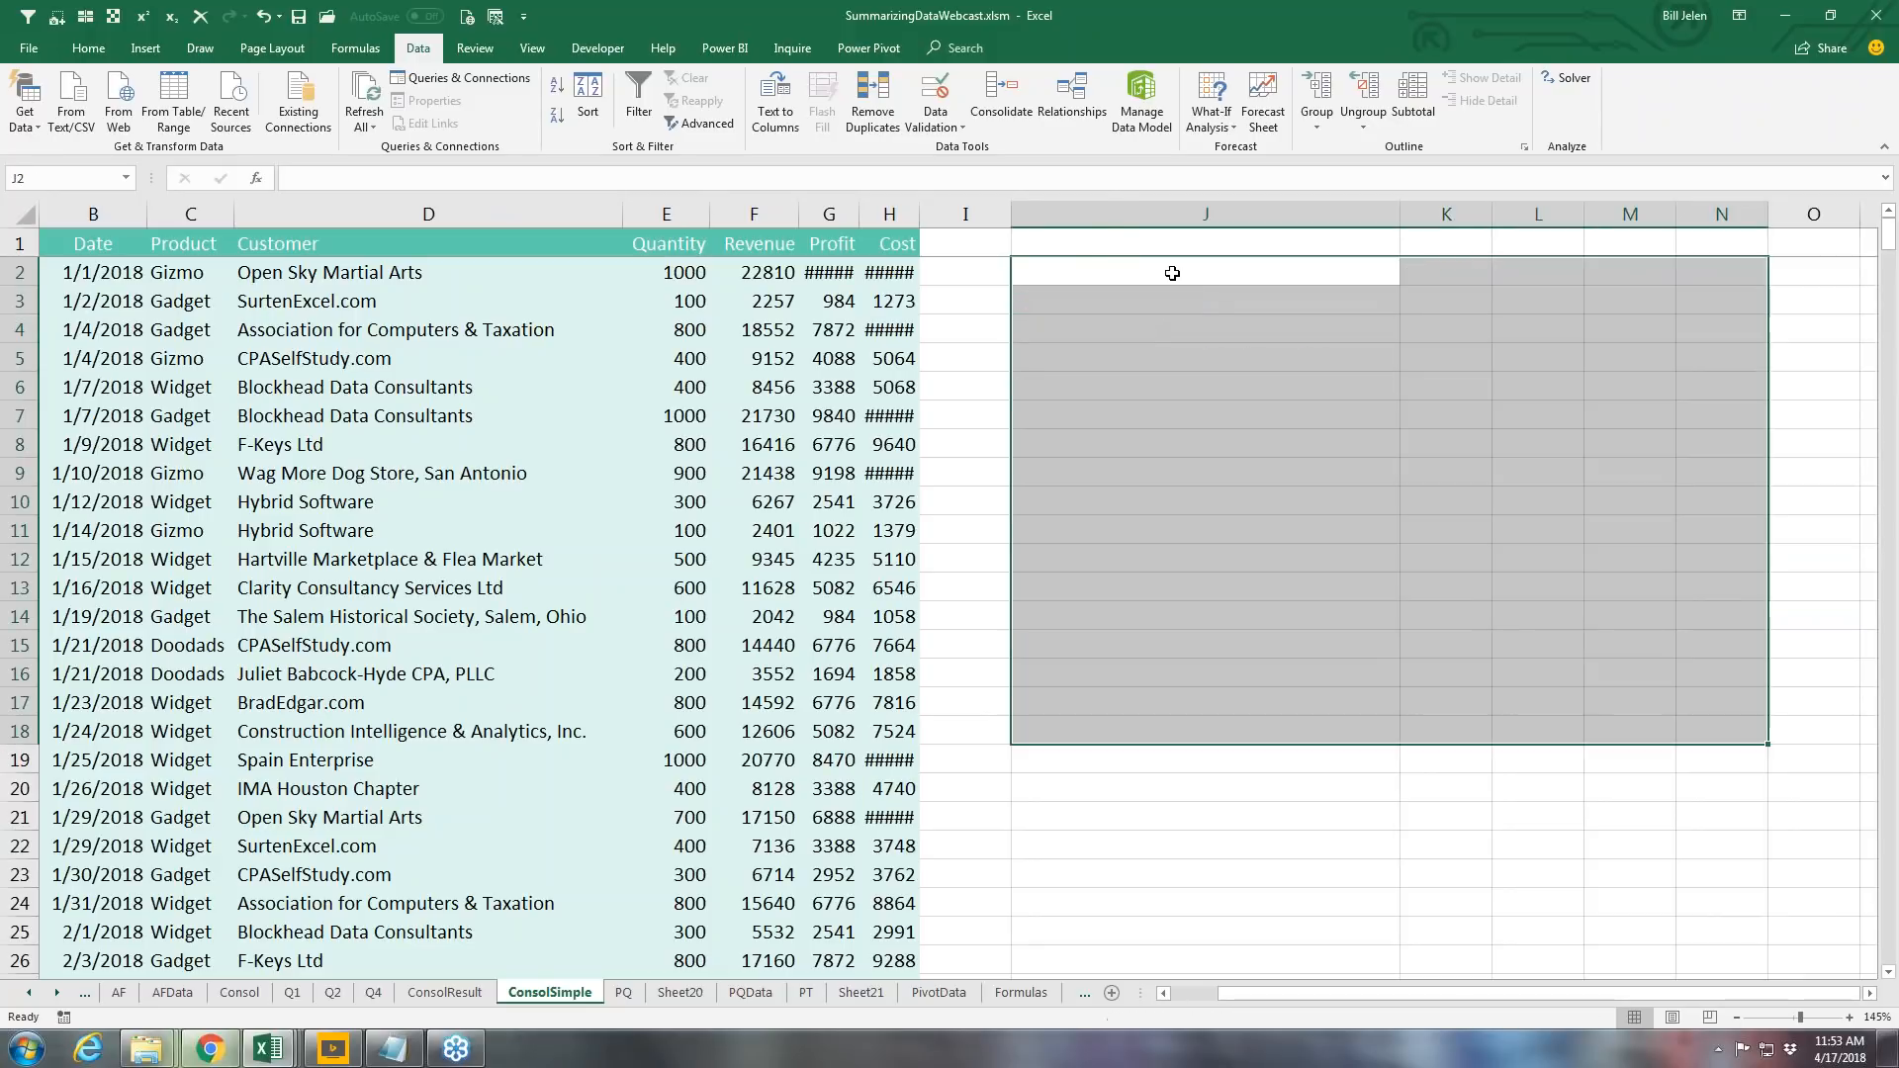
# Step: Start a Consolidate at cell J2 and delete the existing source reference from its list
pyautogui.moveTo(383, 203); pyautogui.dragTo(873, 205)
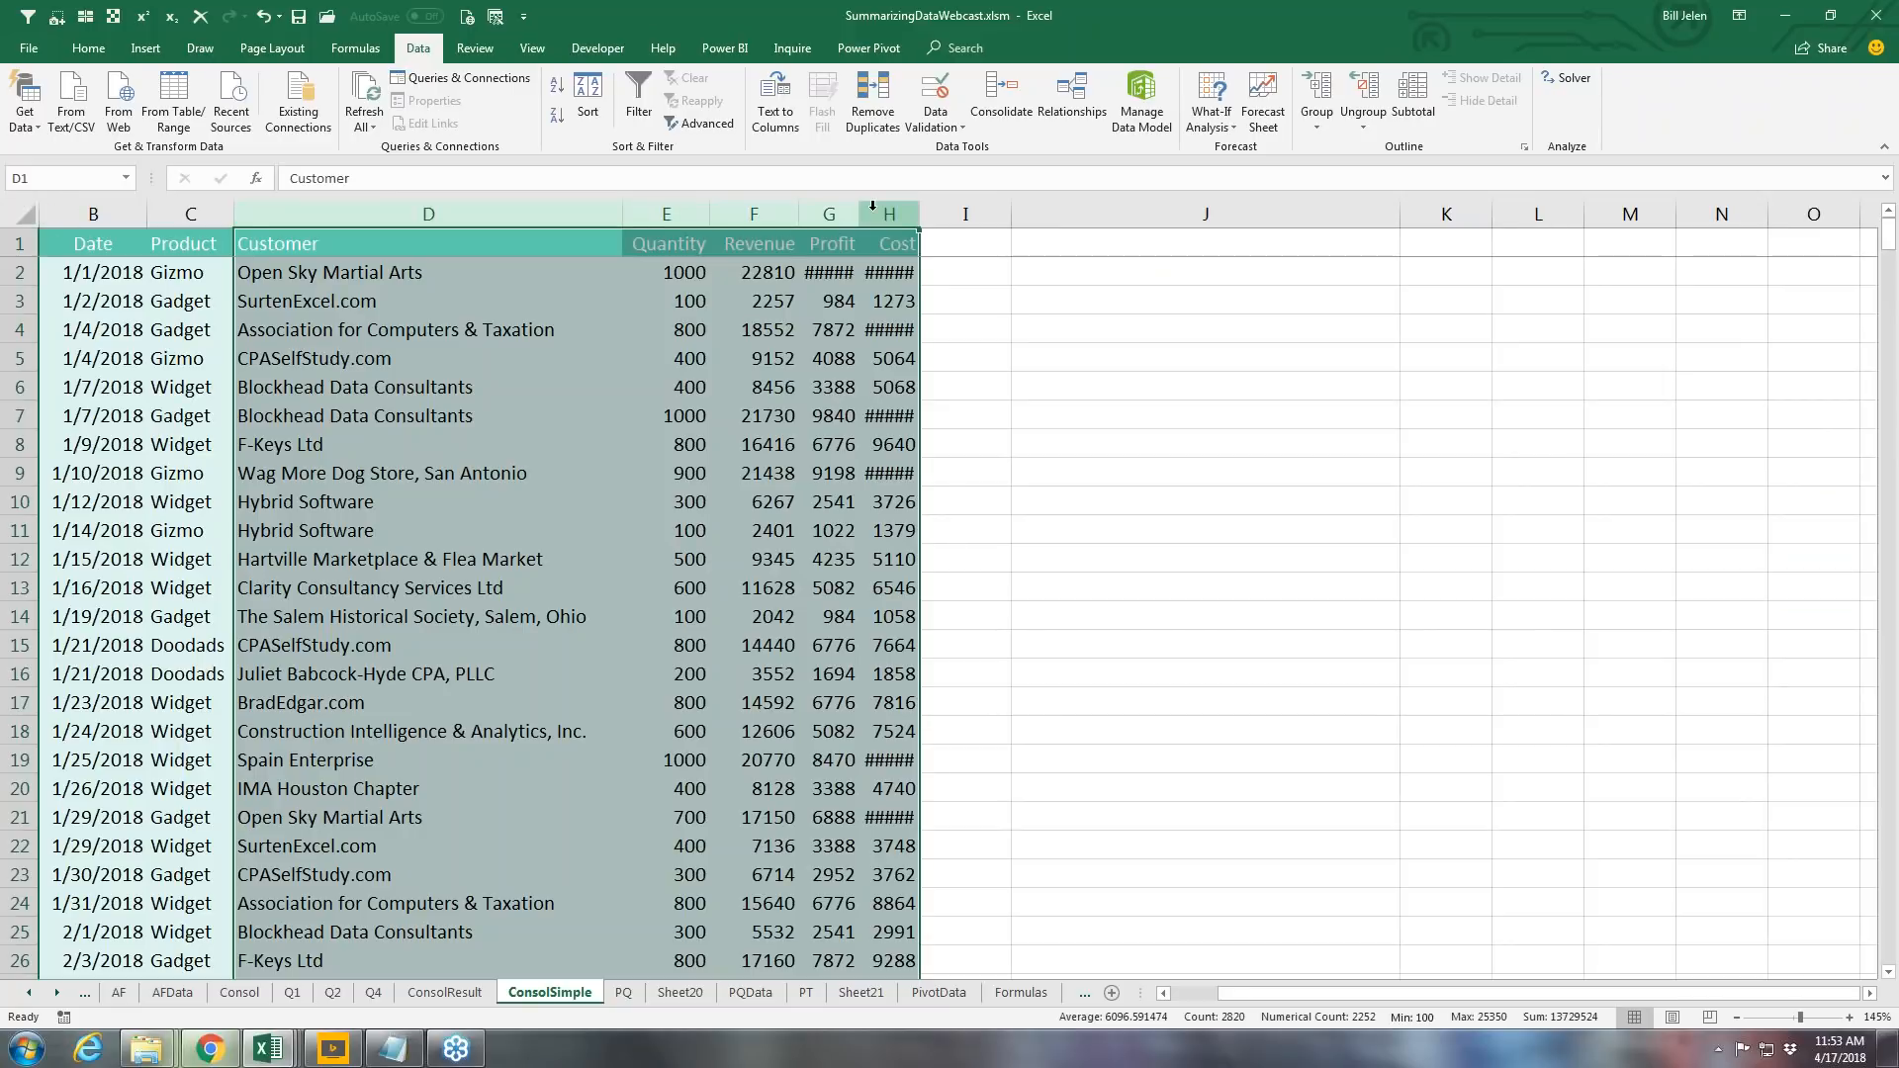
pyautogui.click(1054, 279)
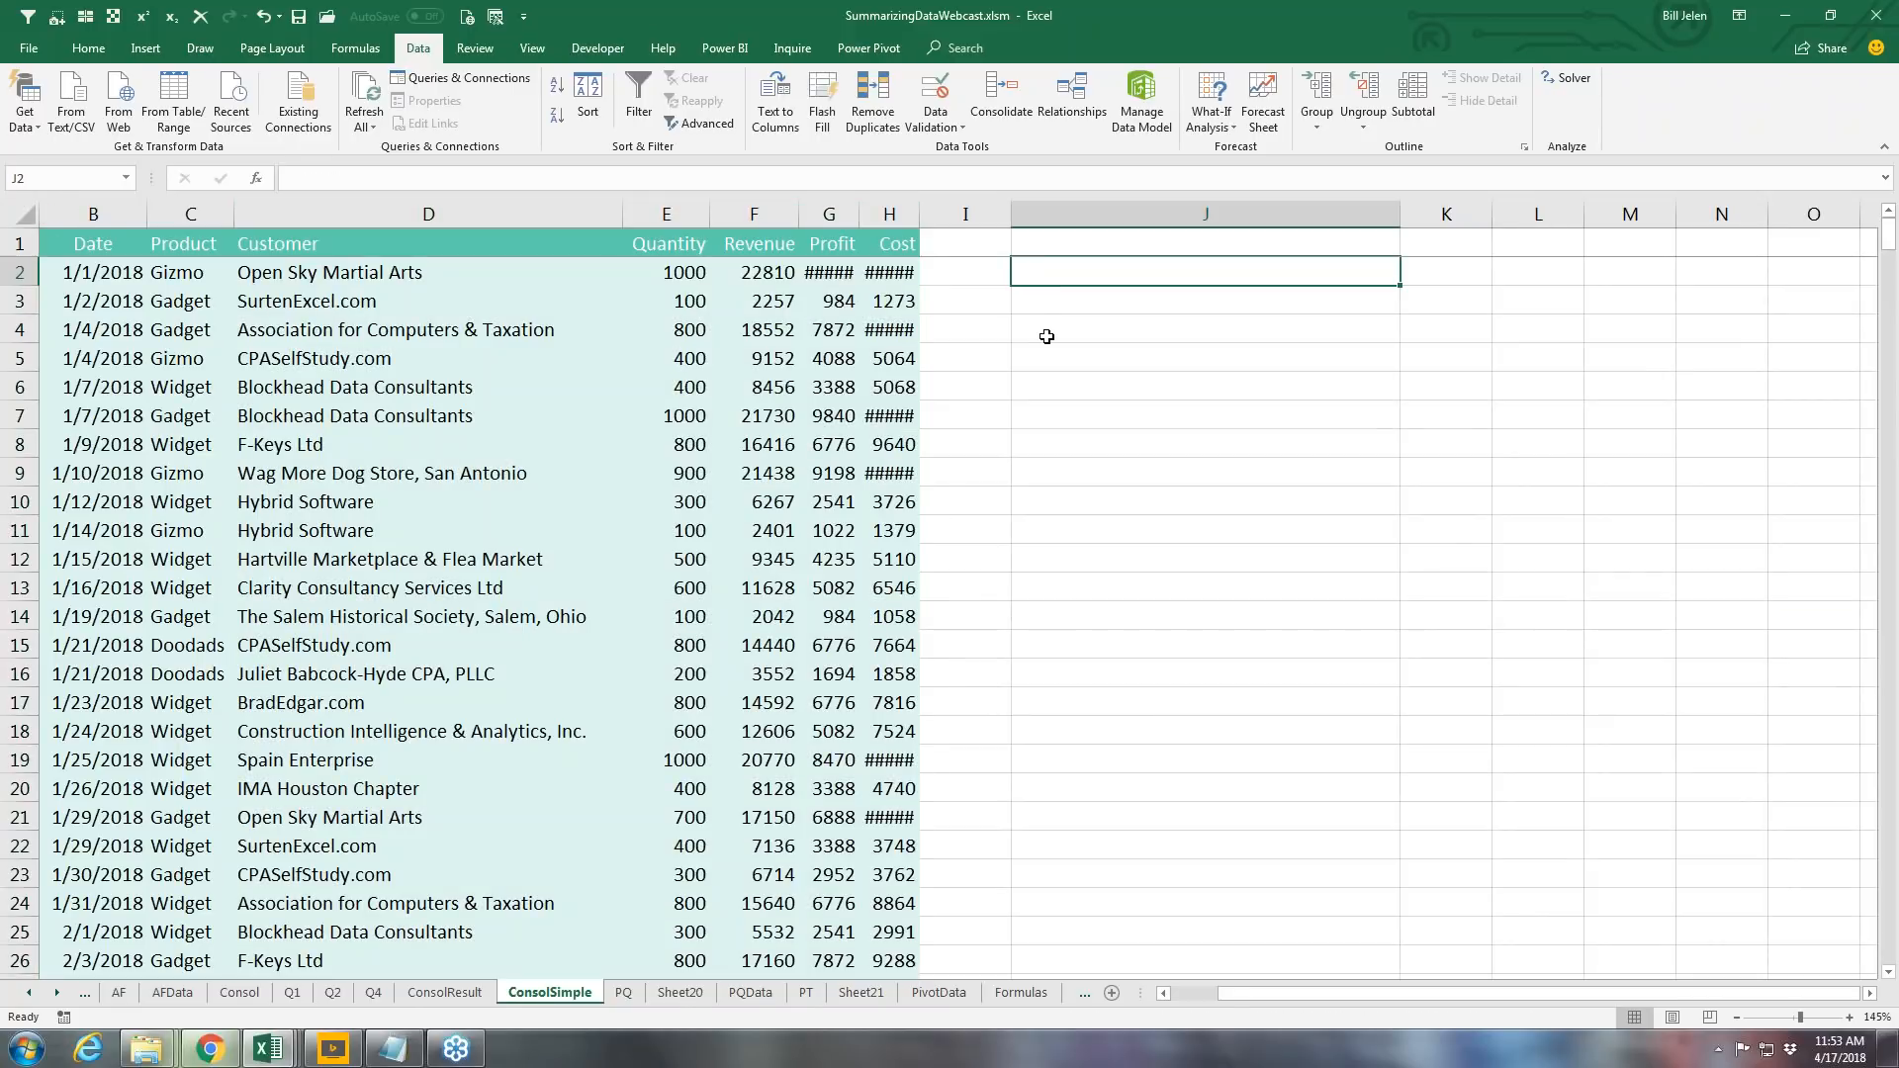
pyautogui.hotkey('alt', 'a')
pyautogui.press('n')
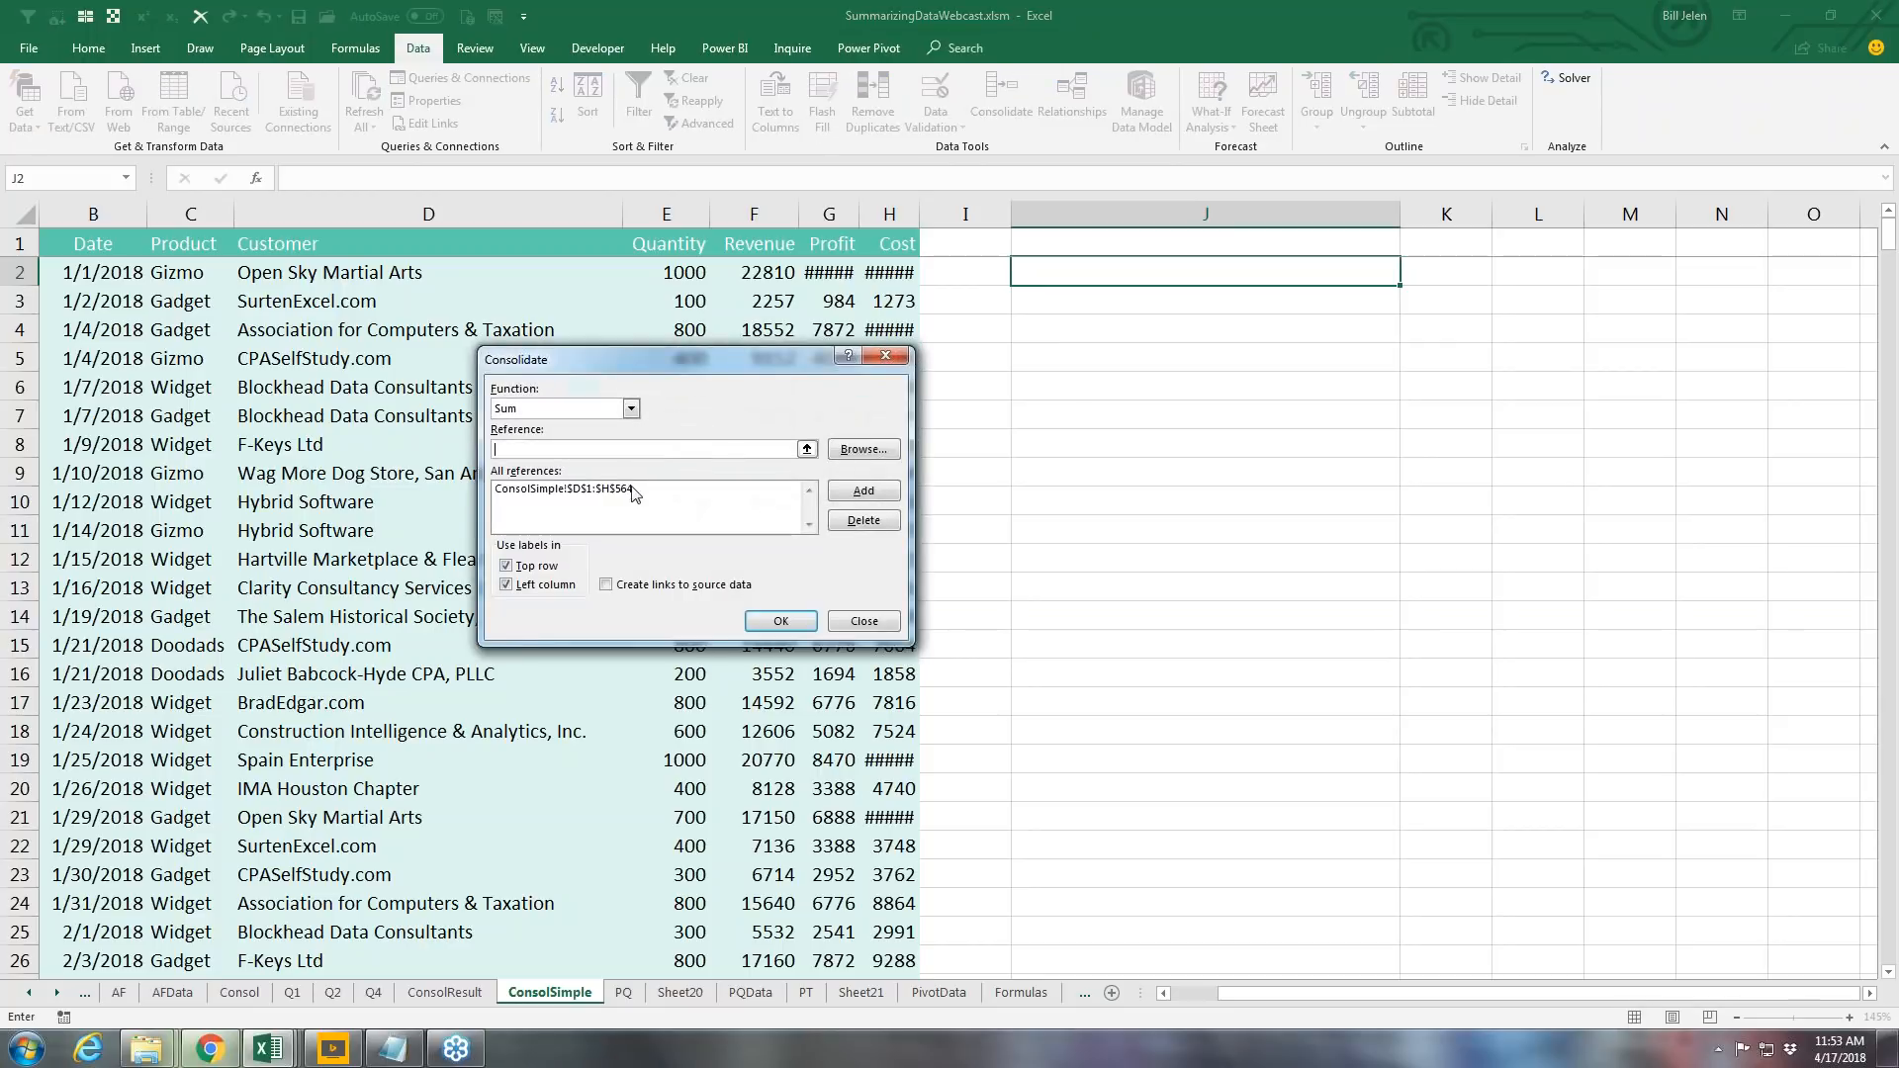
pyautogui.click(767, 514)
pyautogui.click(844, 524)
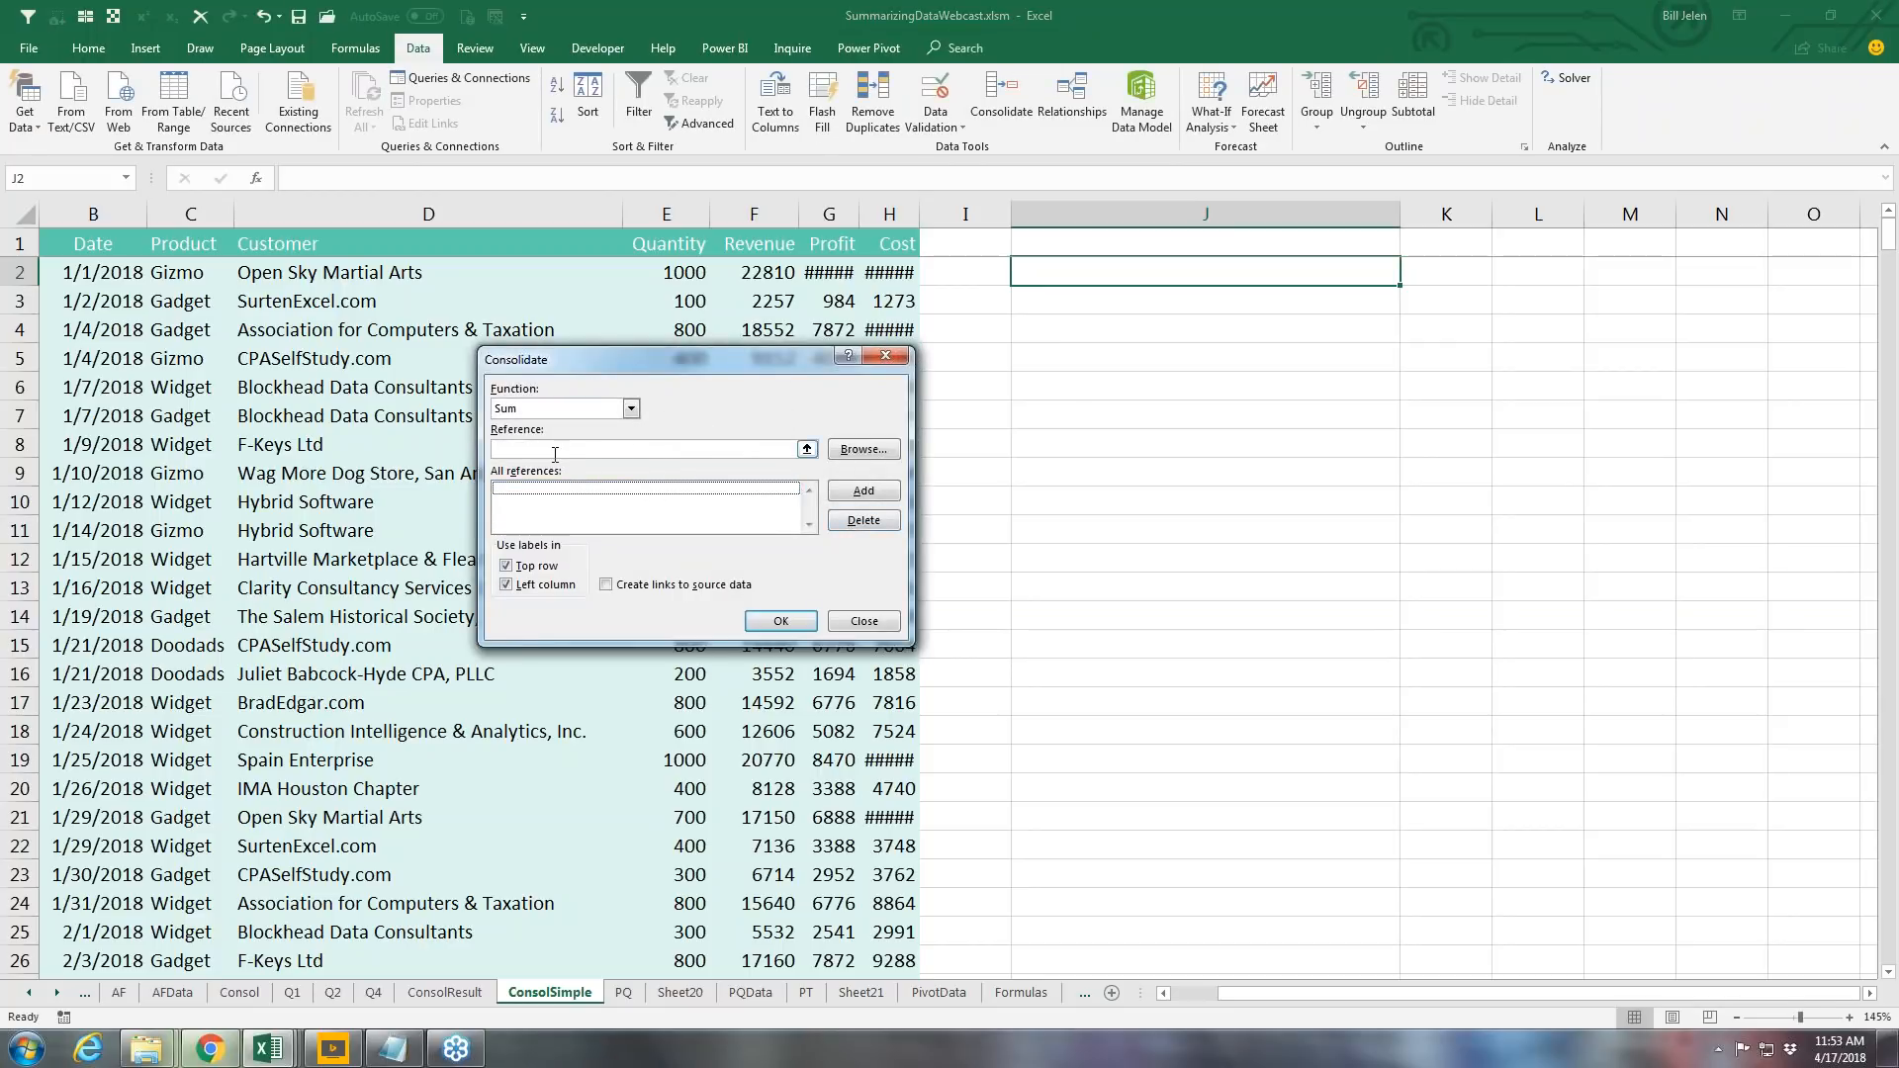
# Step: Consolidate columns D:H by sum into J2, using the top row and left column as labels
pyautogui.click(554, 454)
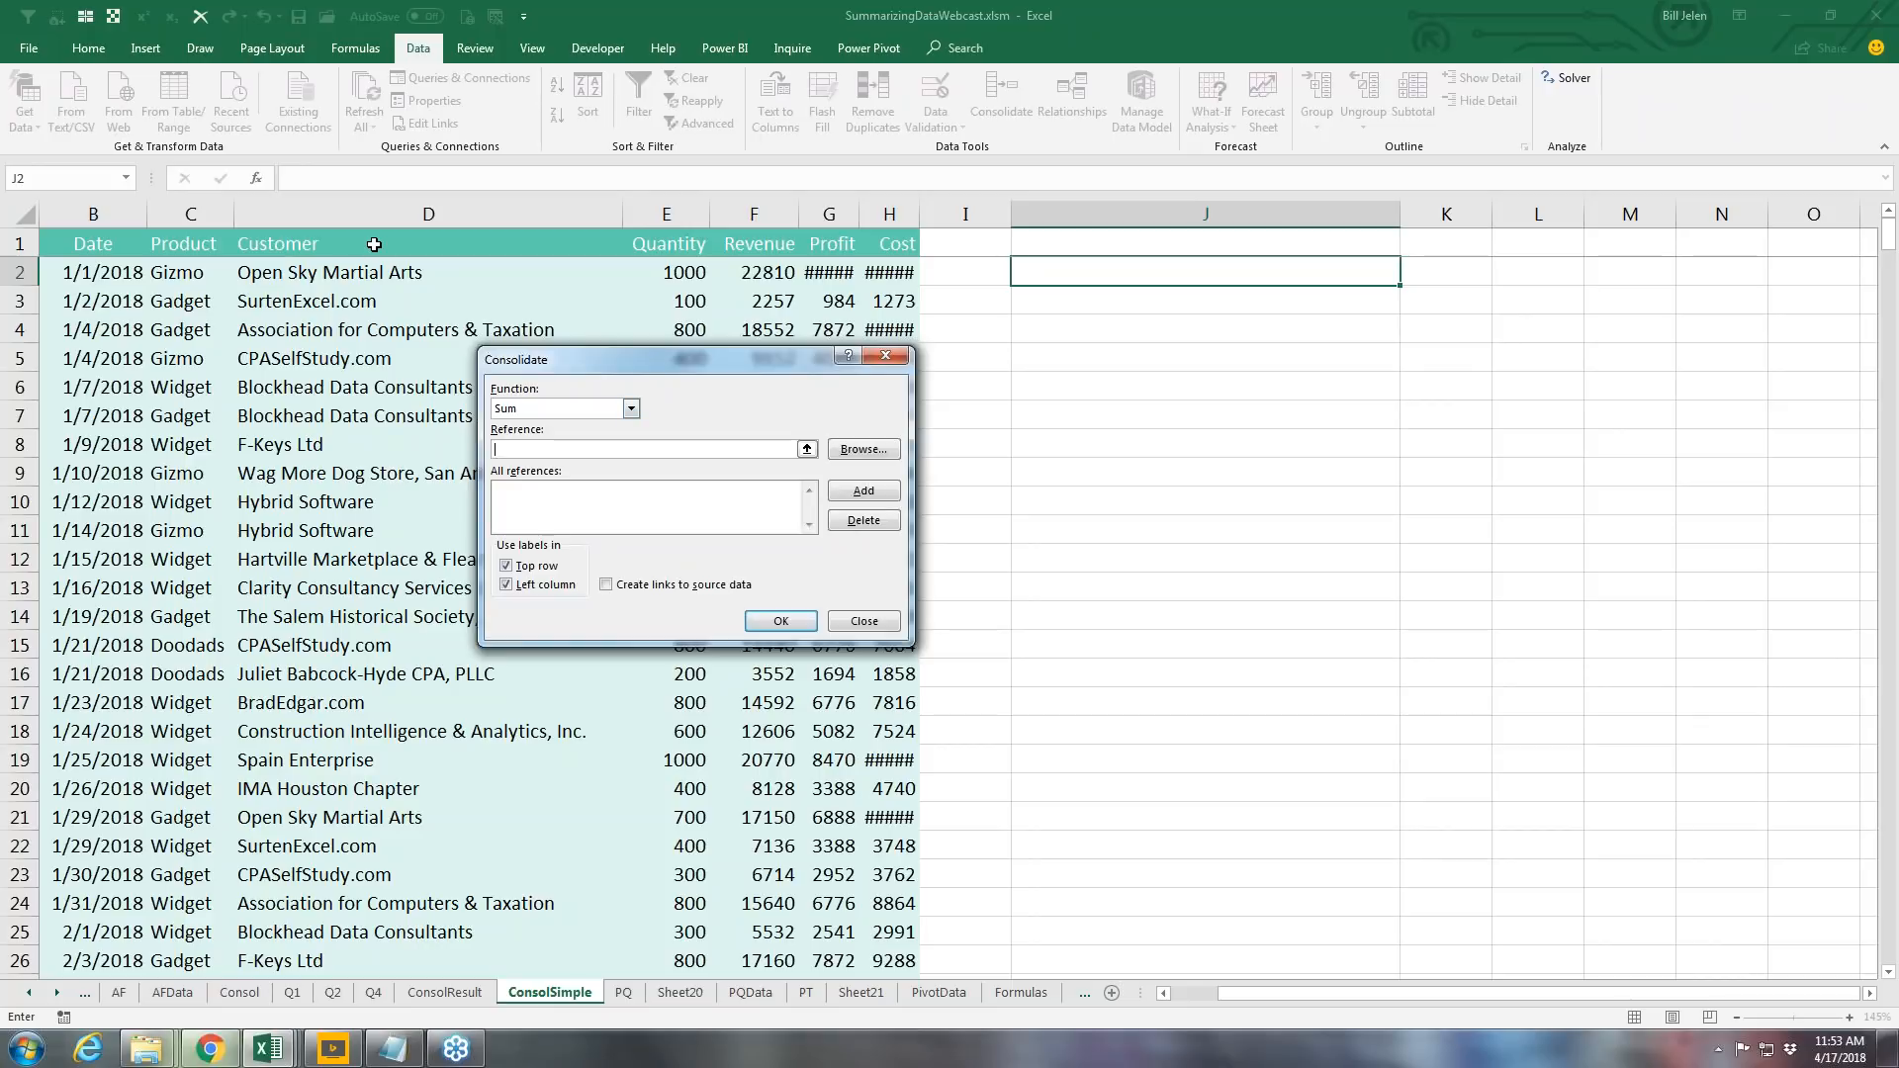
pyautogui.moveTo(428, 213); pyautogui.dragTo(887, 215)
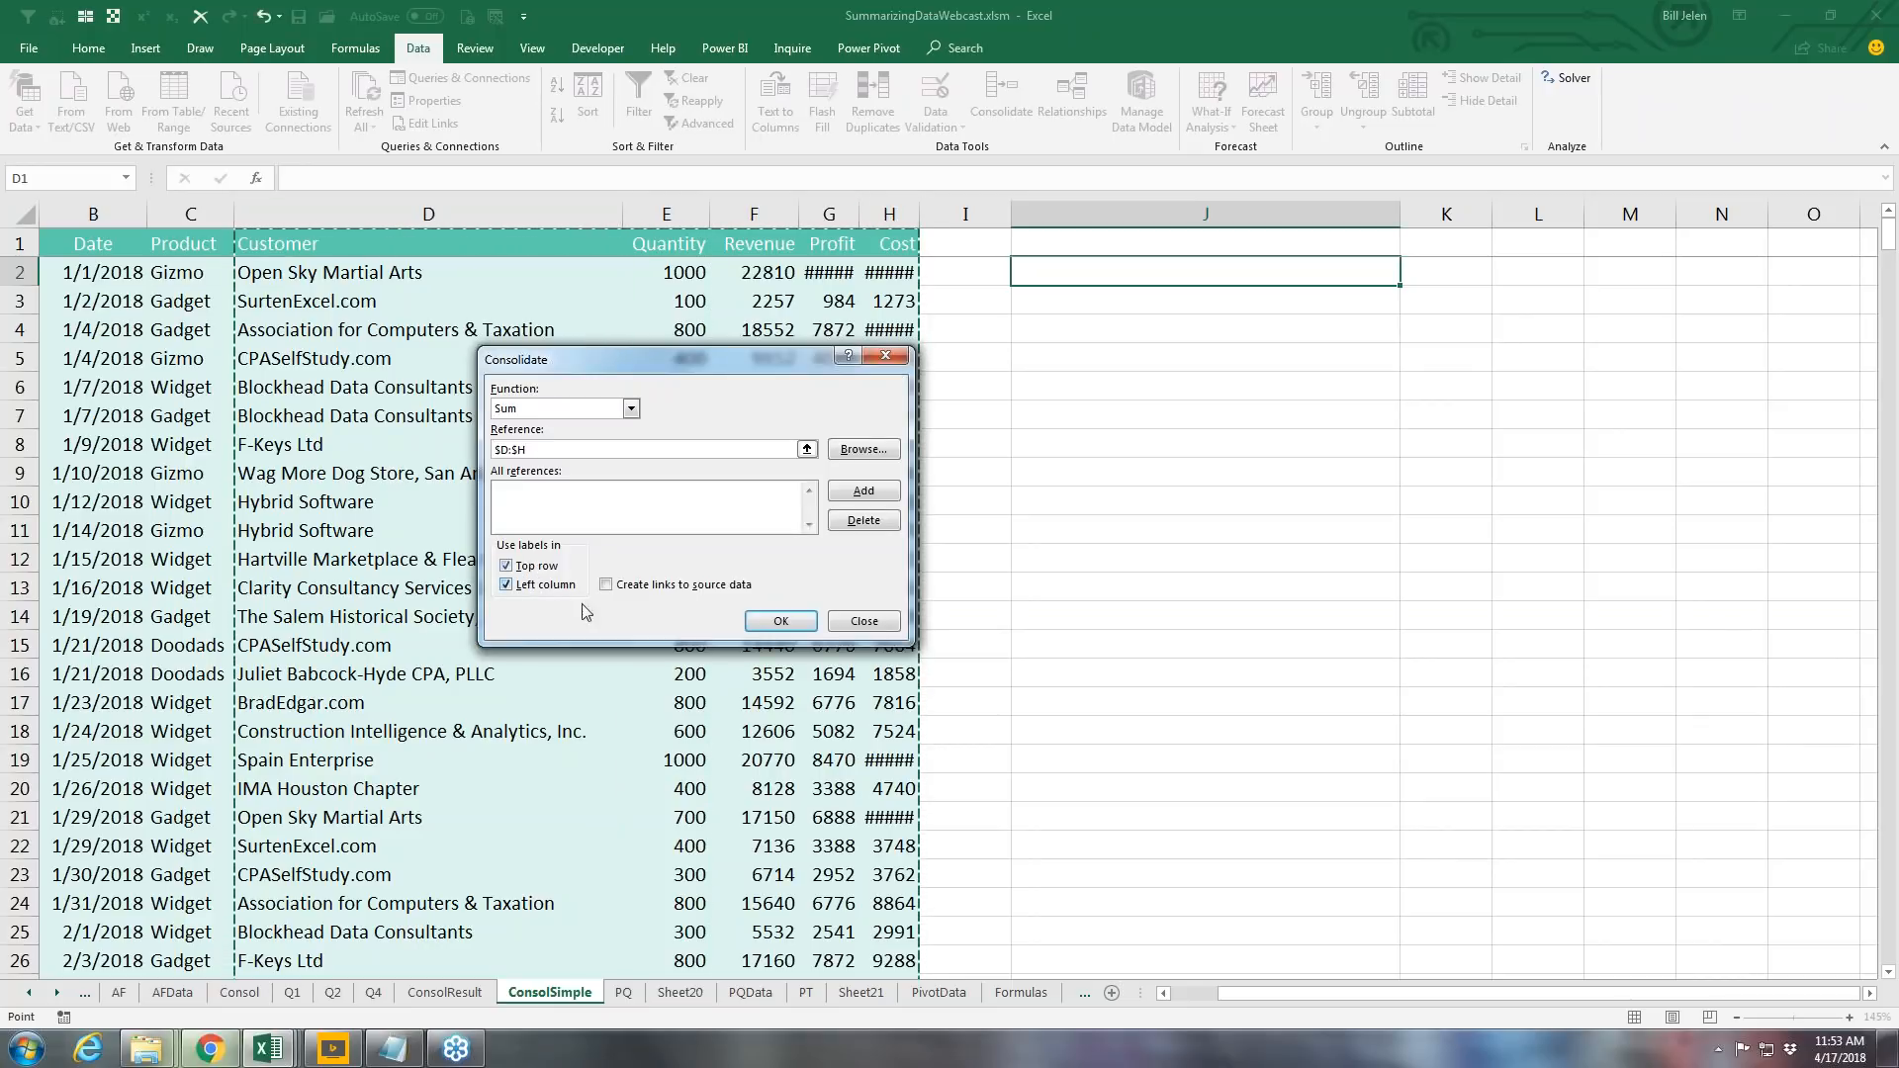
pyautogui.click(780, 621)
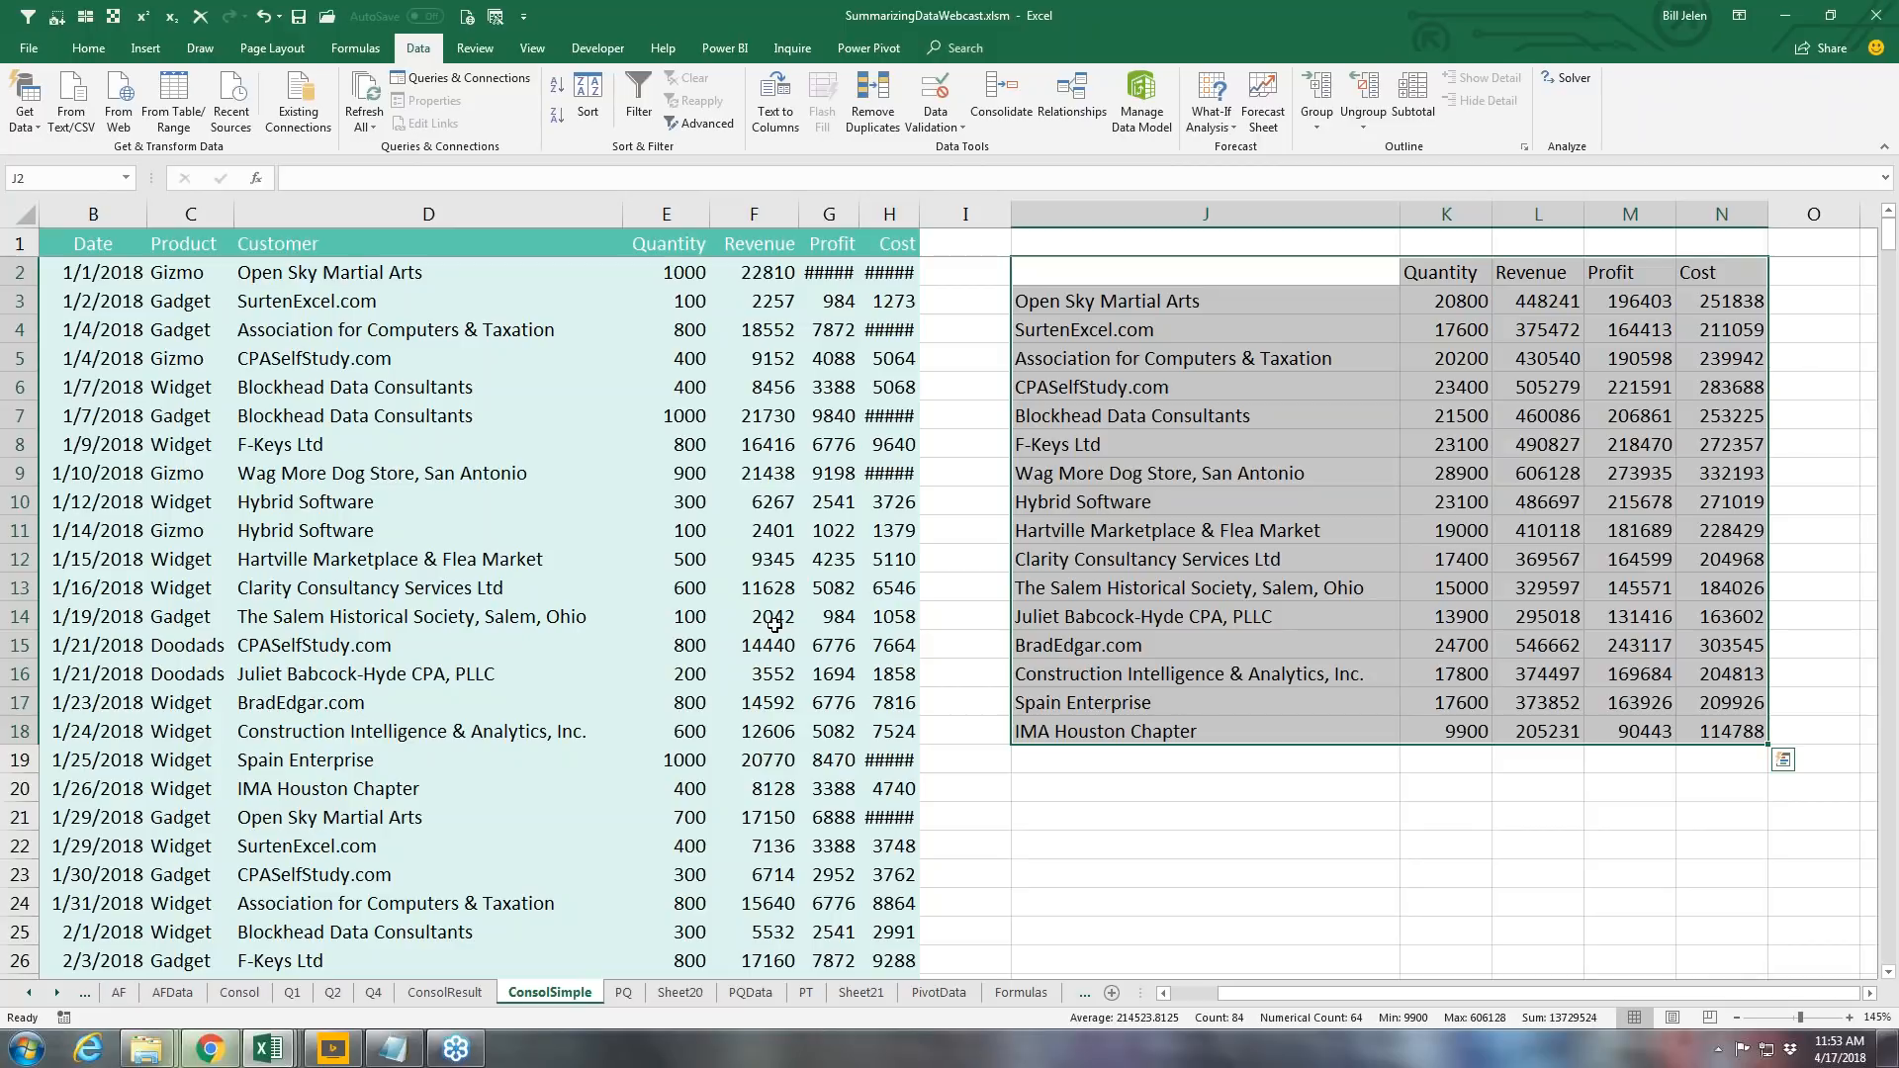
pyautogui.click(1868, 408)
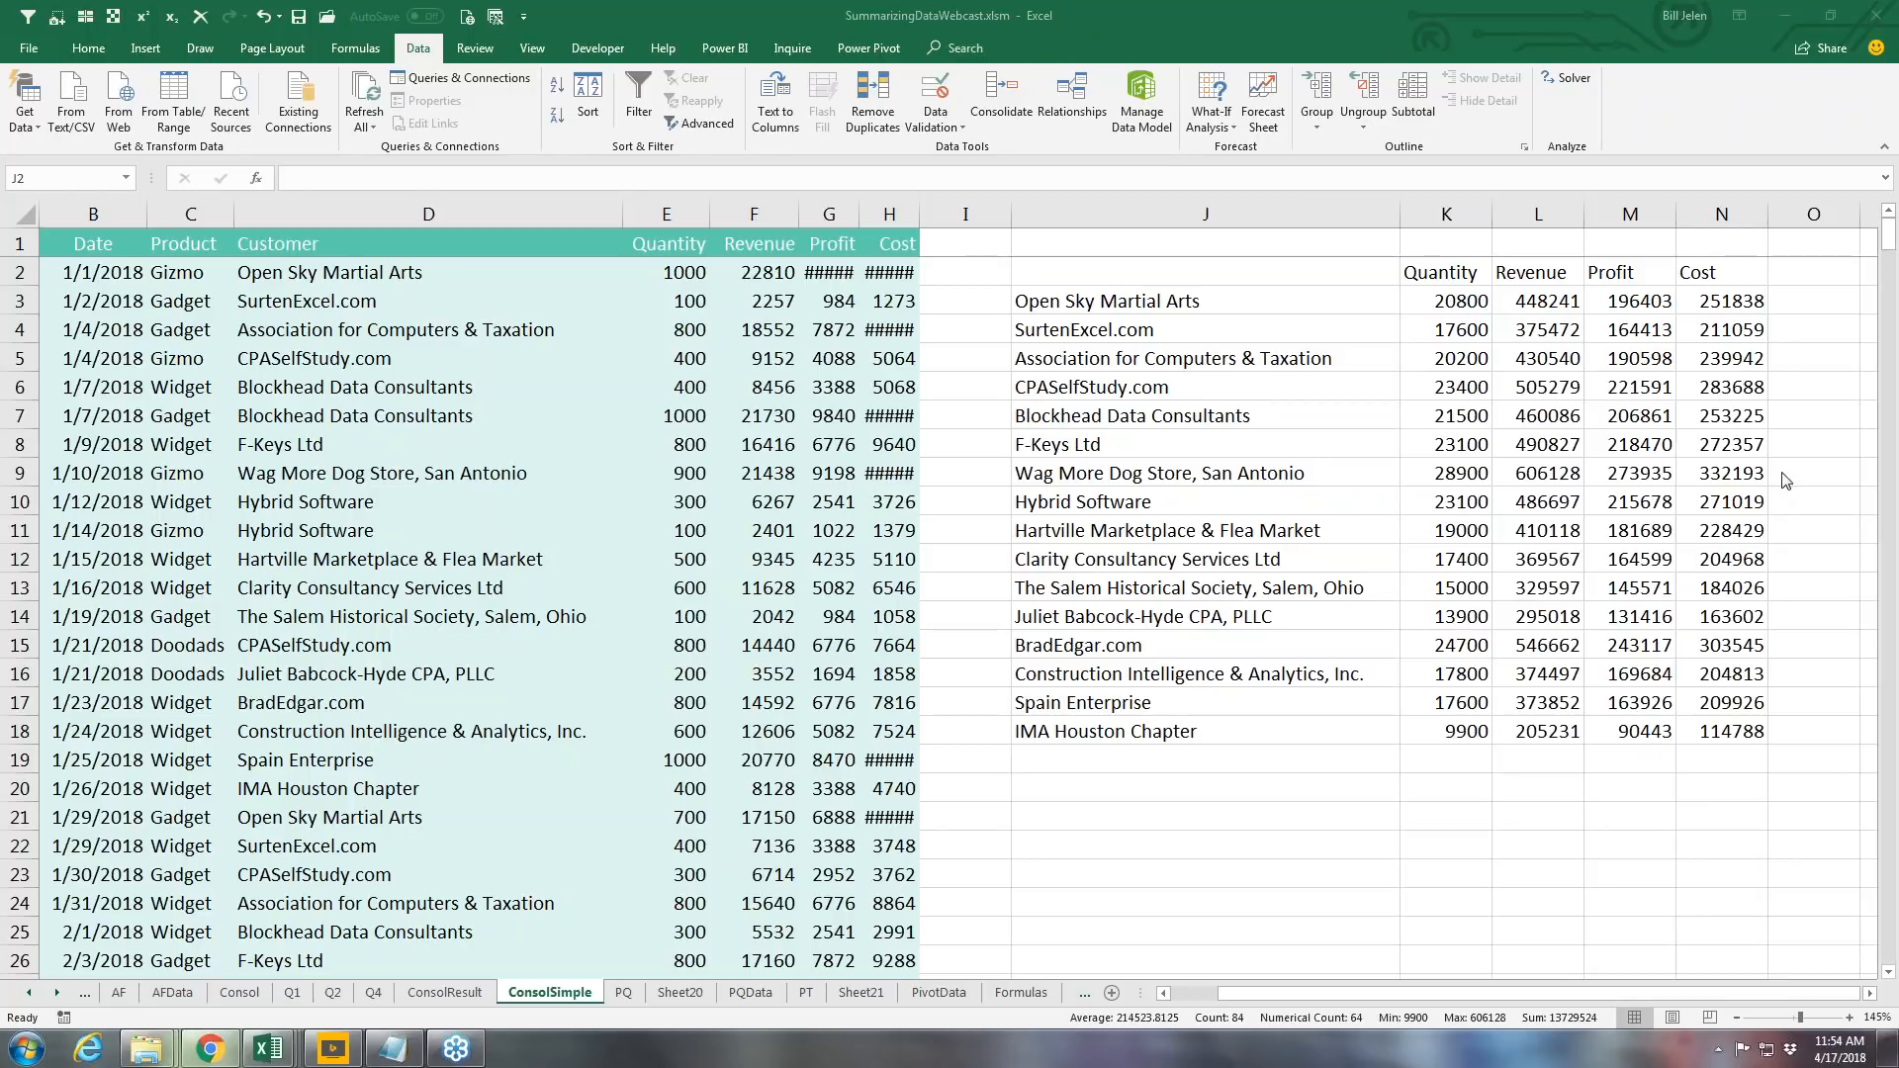
# Step: Reopen Consolidate from cell J2 to examine the option for creating links to source data, and close it
pyautogui.click(1132, 295)
pyautogui.click(1130, 274)
pyautogui.hotkey('alt', 'd')
pyautogui.press('n')
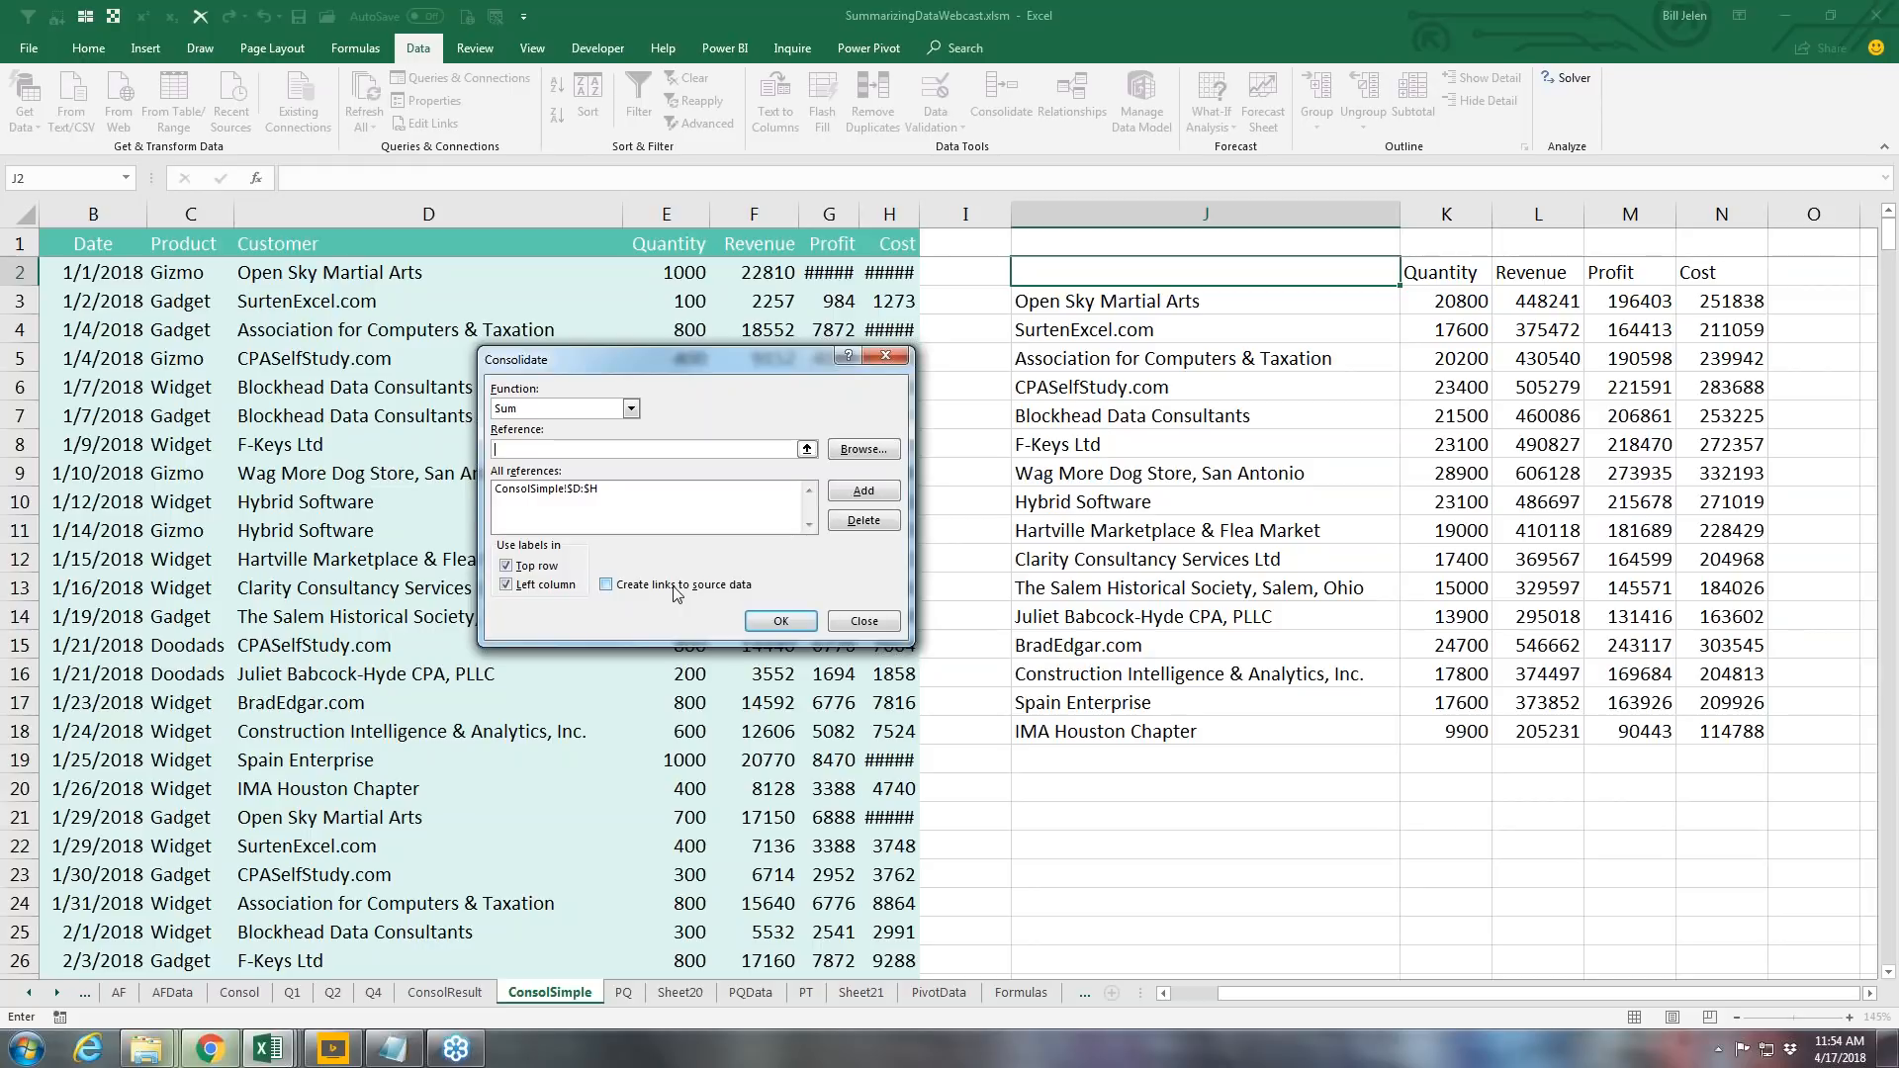
pyautogui.click(847, 625)
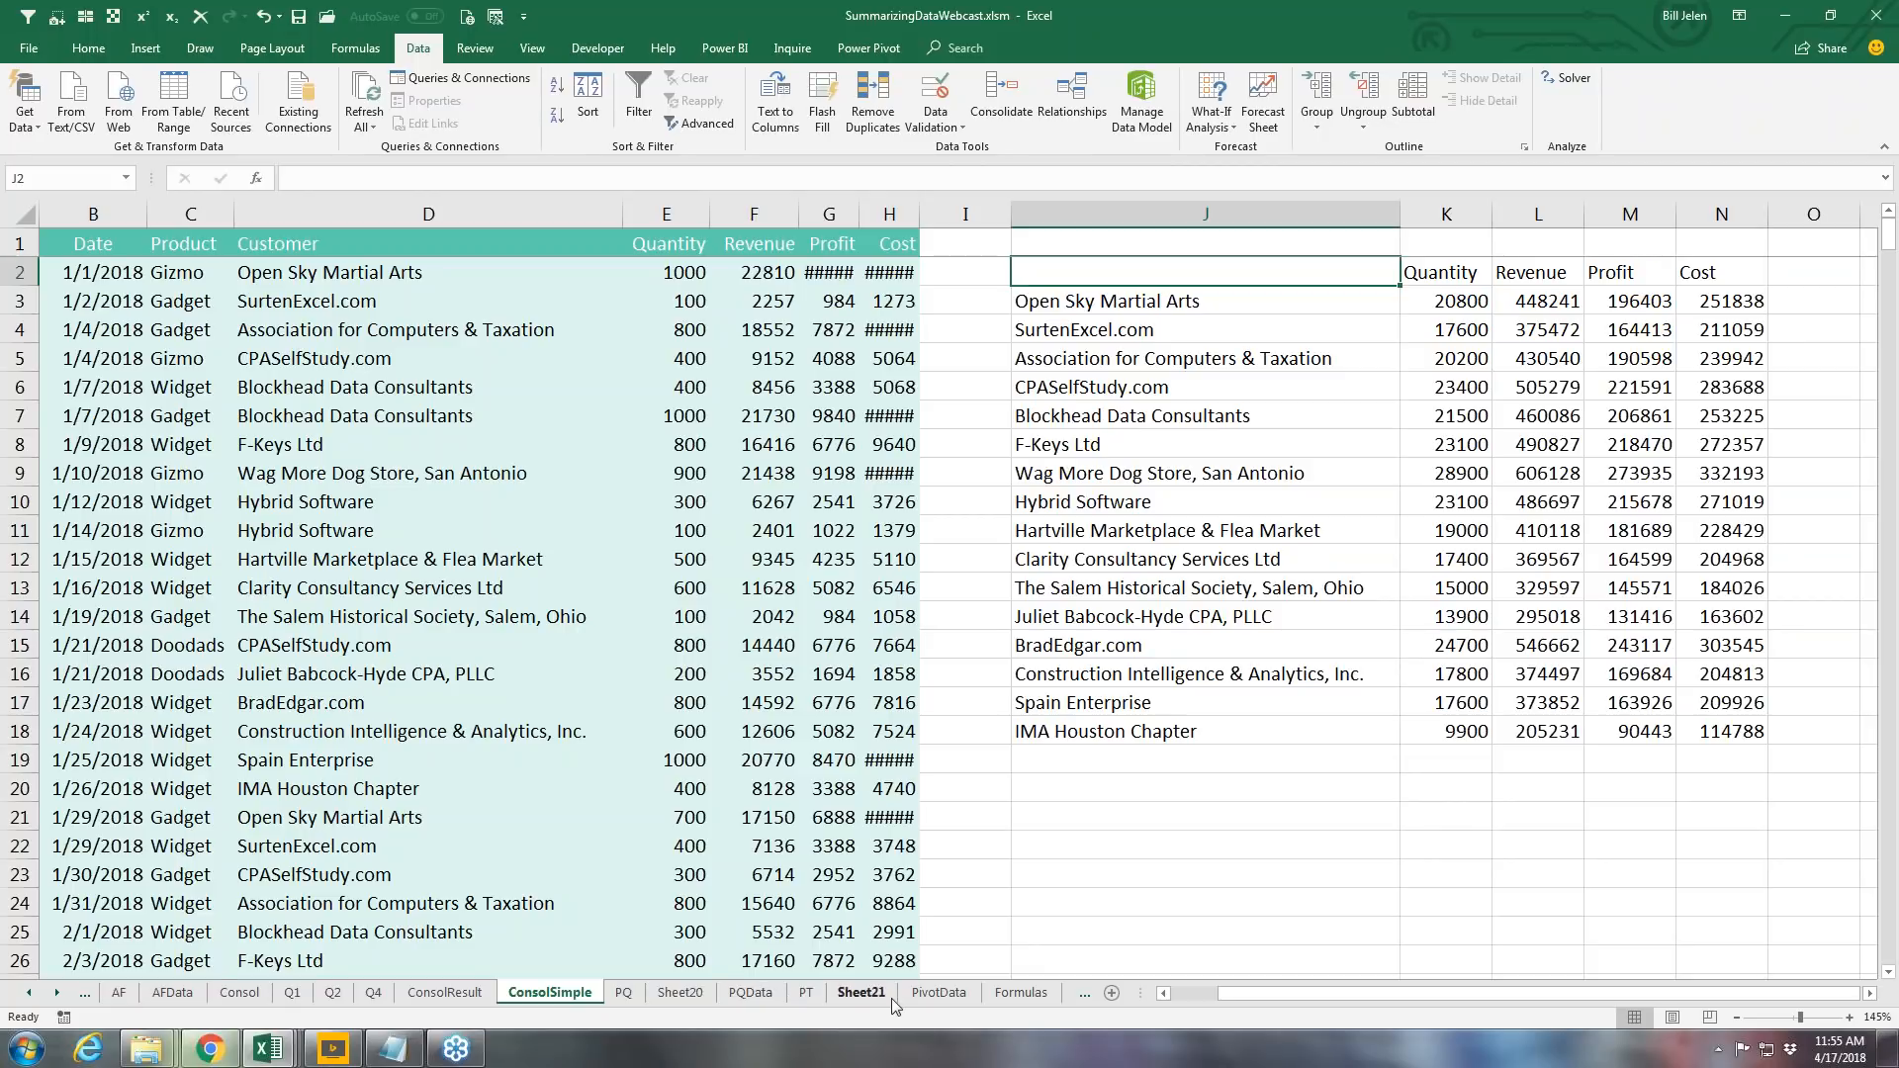
# Step: On the PivotData sheet, turn on filtering and show only Gizmo in the Product column
pyautogui.click(935, 993)
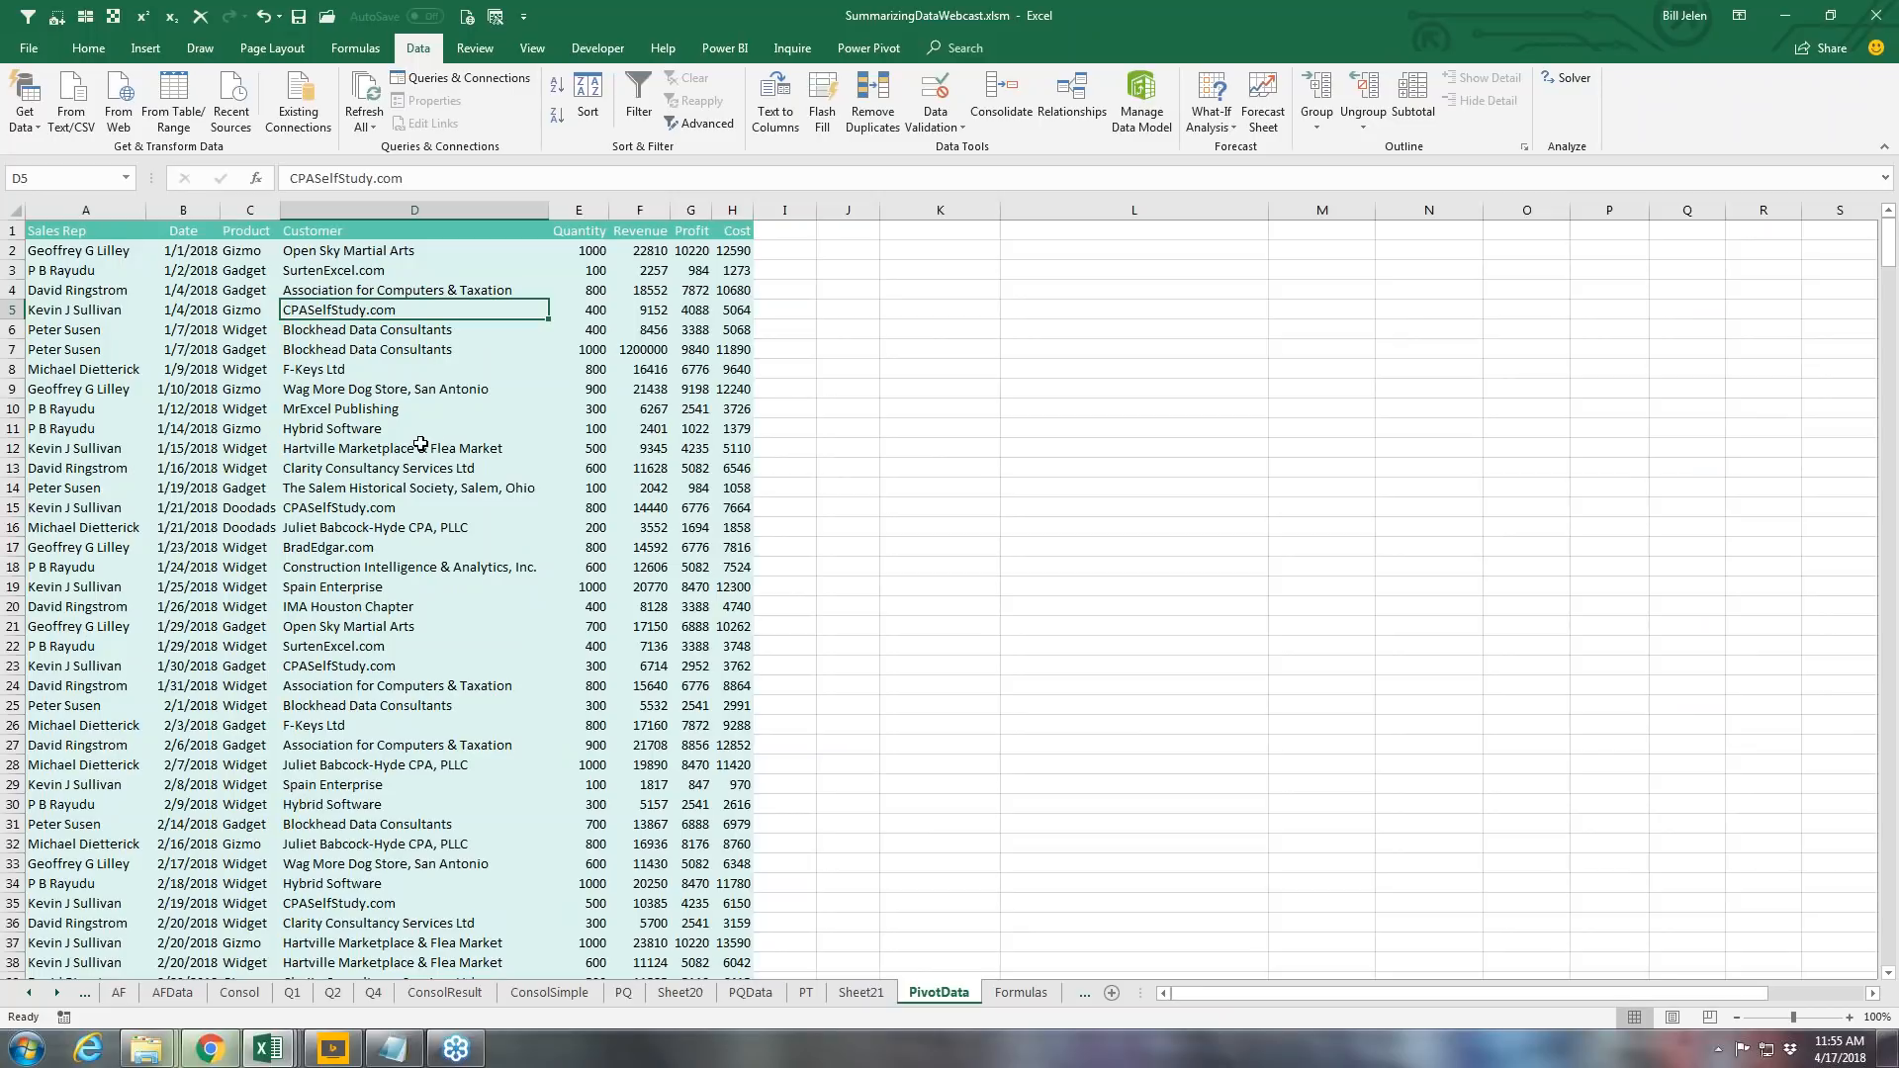
pyautogui.scroll(6, 462, 488)
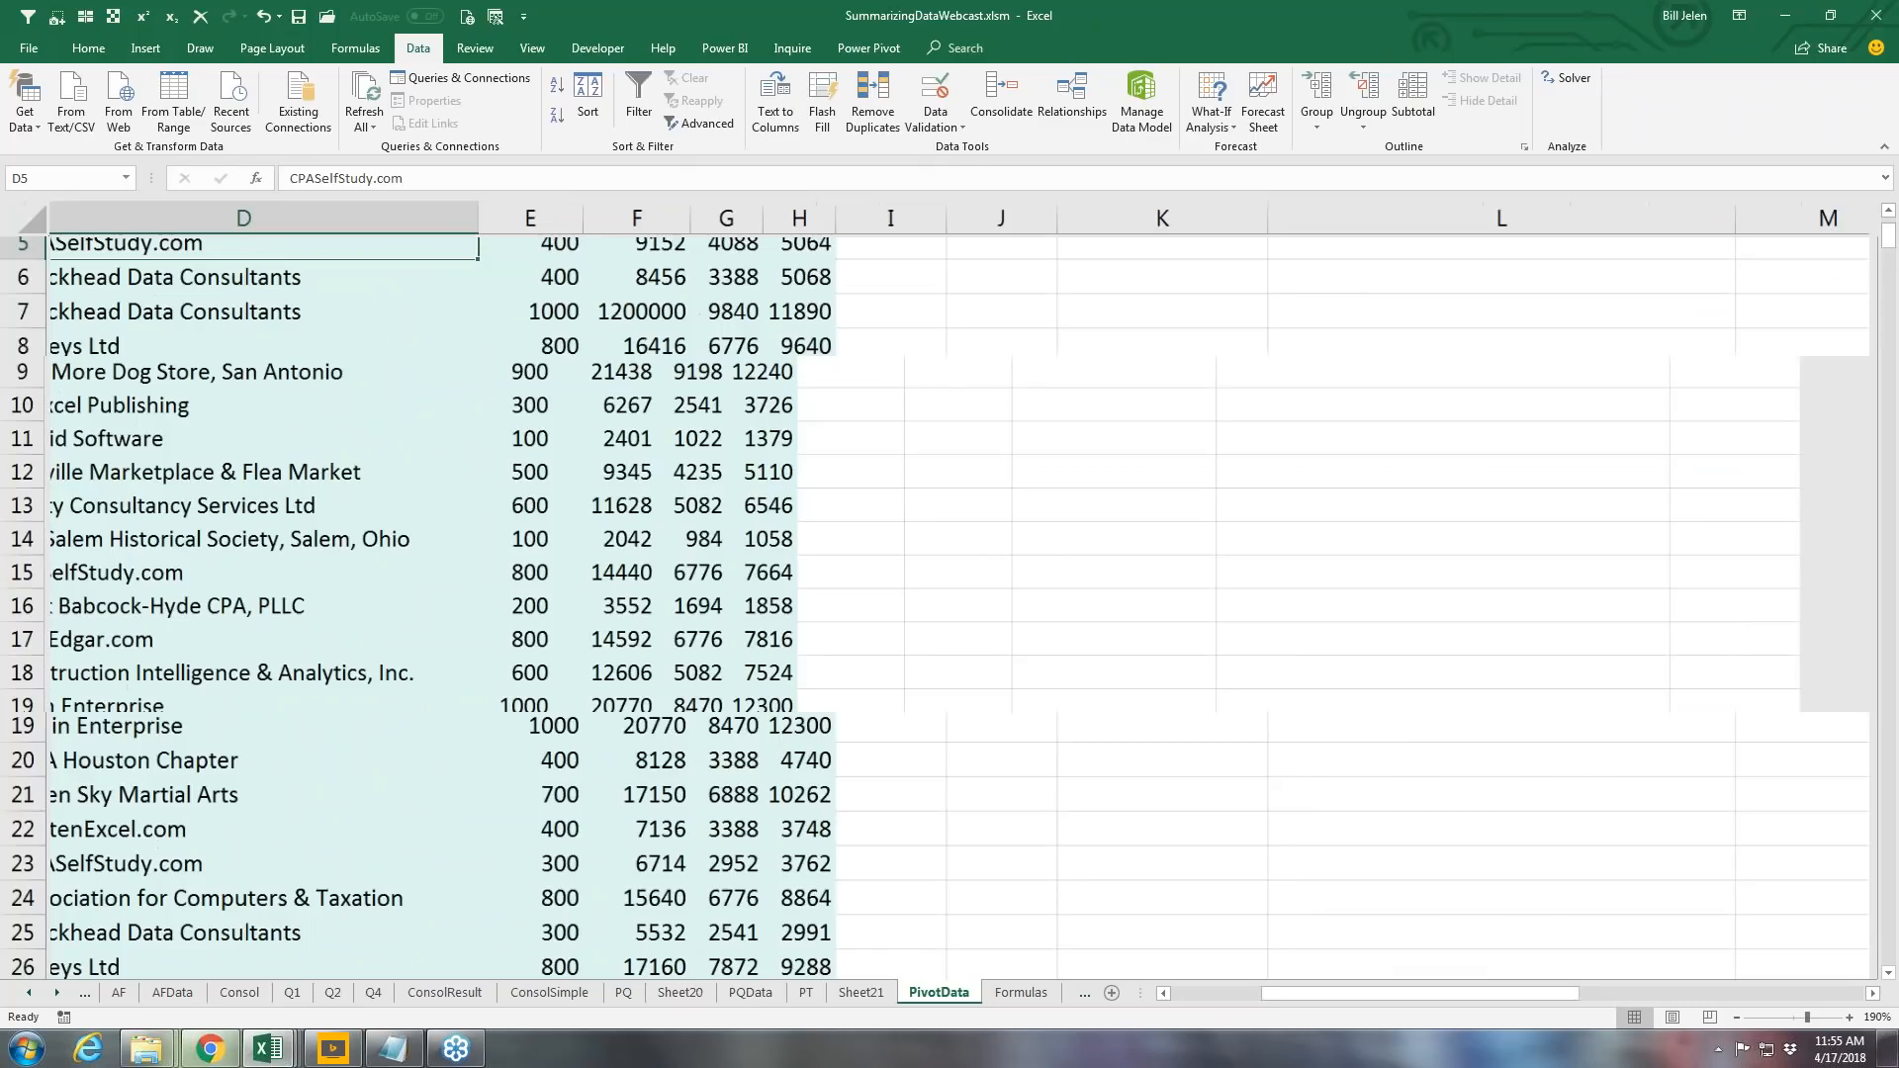
pyautogui.click(638, 108)
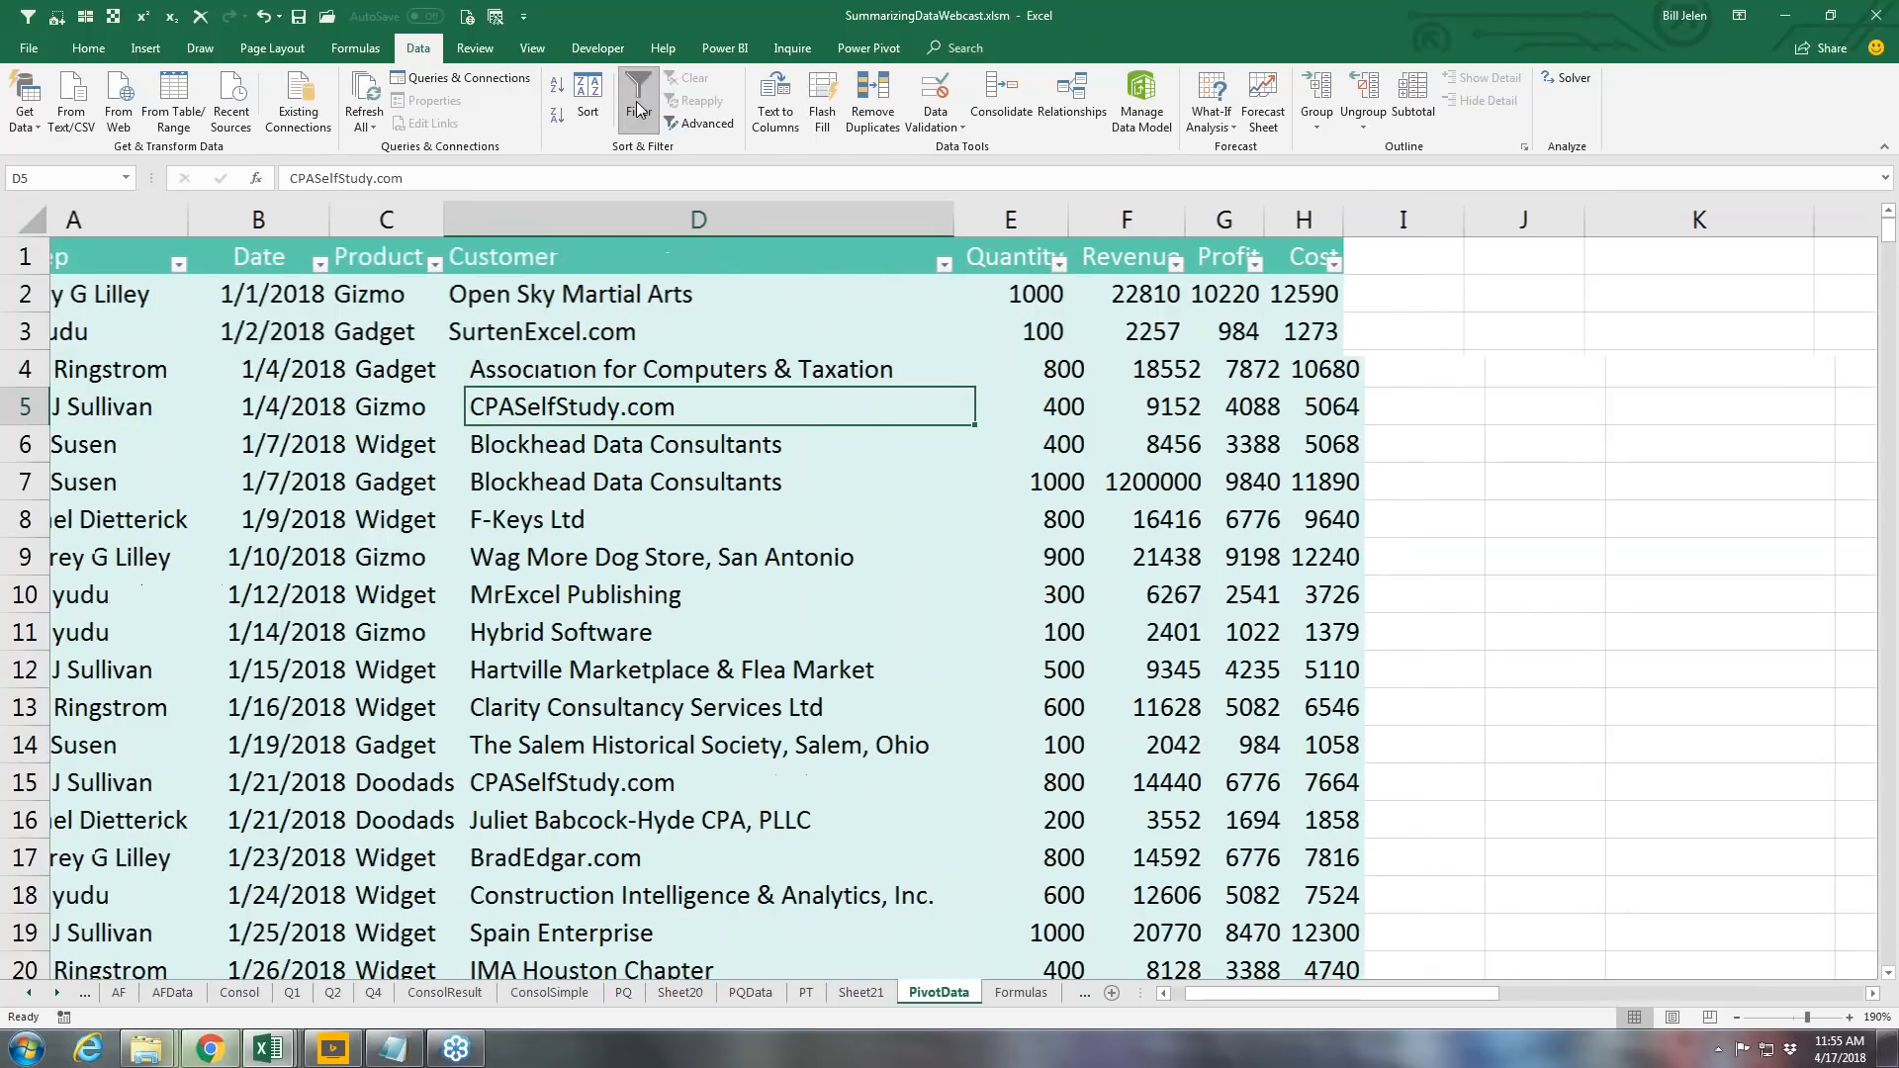
pyautogui.click(526, 264)
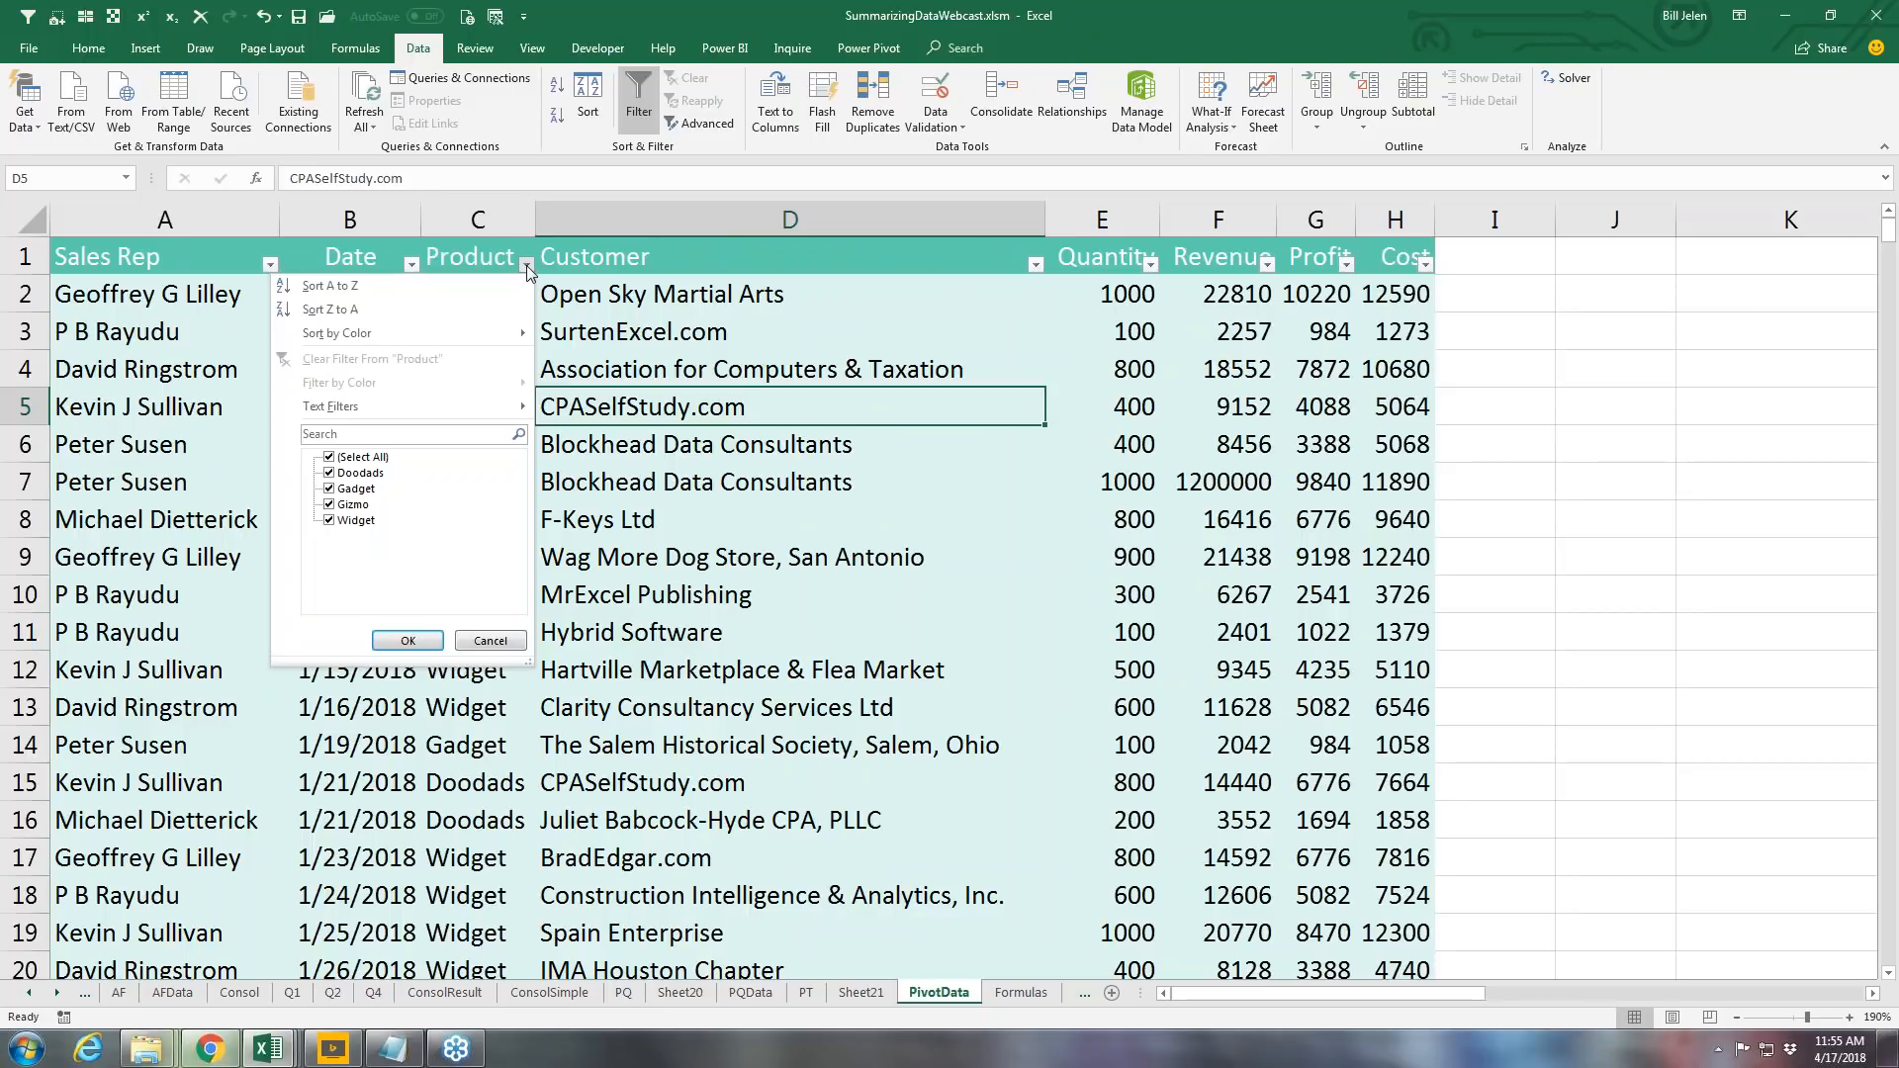
pyautogui.click(329, 458)
pyautogui.click(329, 504)
pyautogui.click(406, 642)
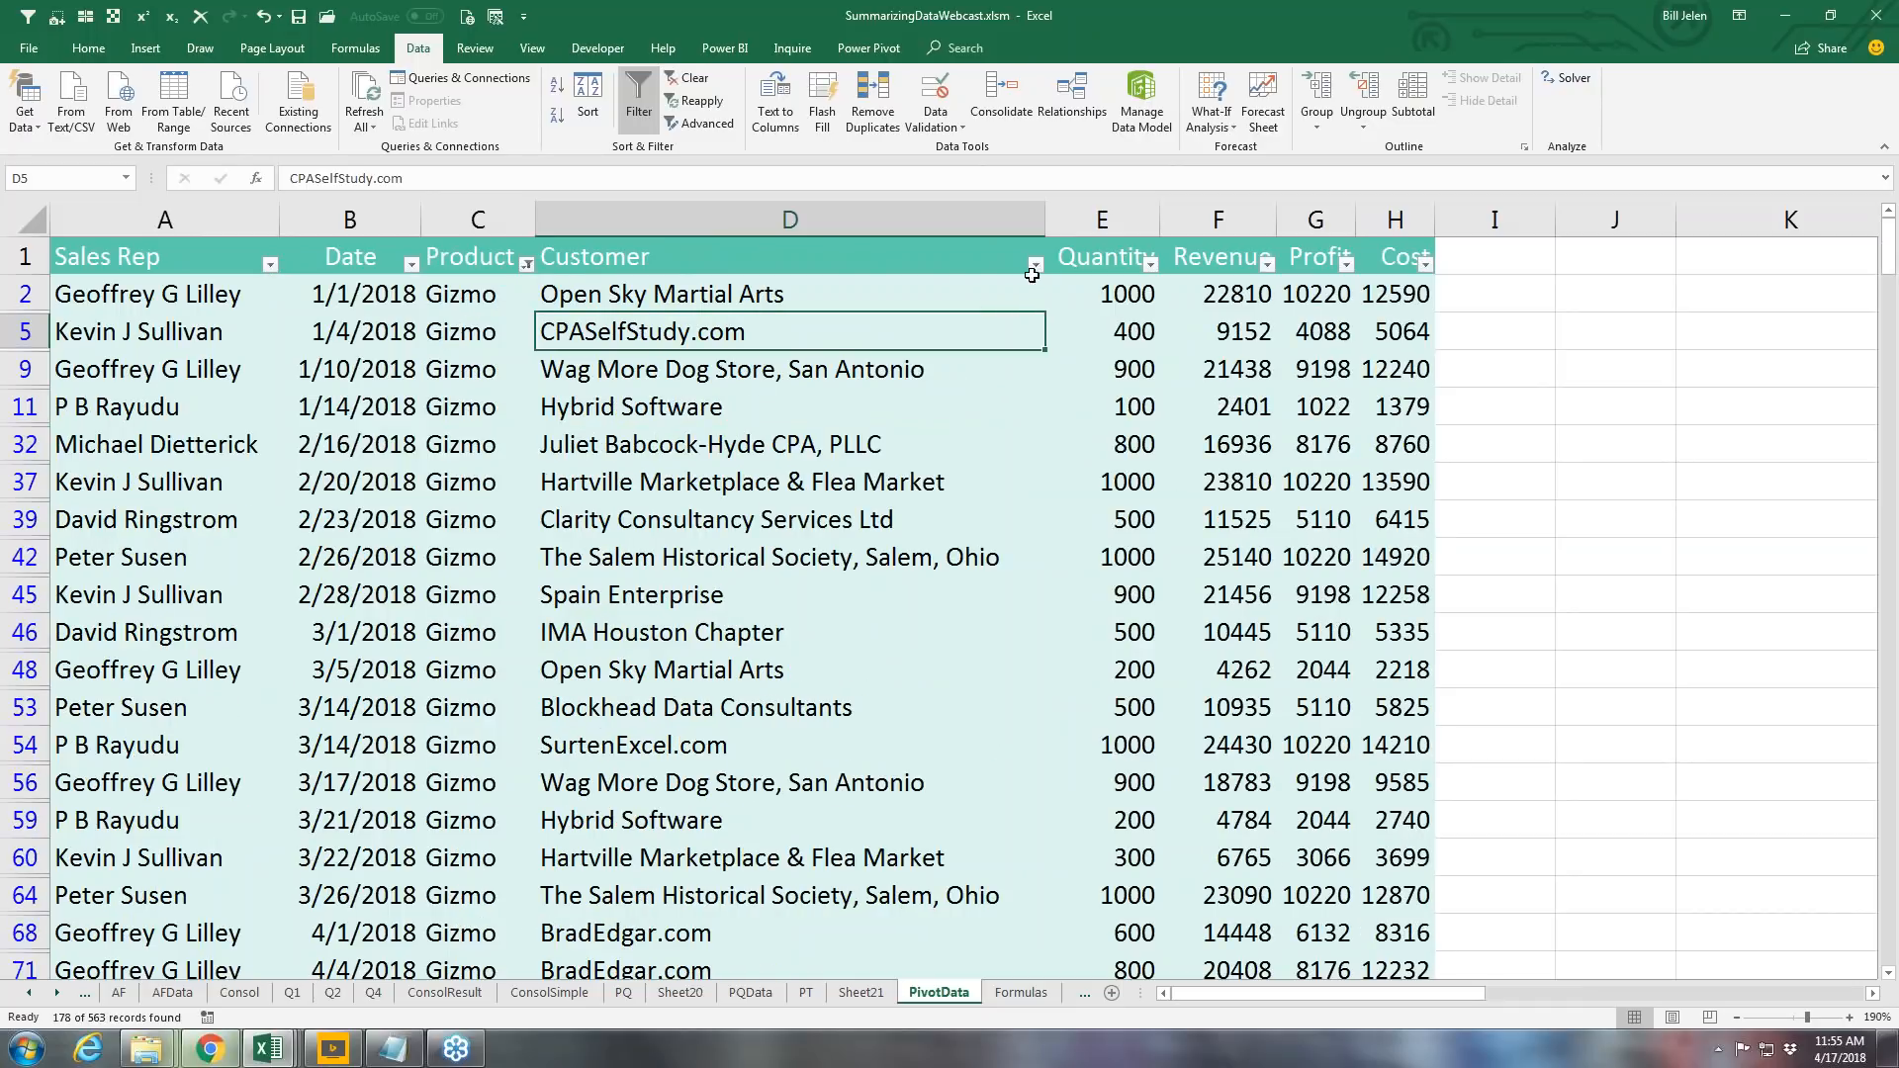
# Step: Filter the Customer column to Construction Intelligence & Analytics, Inc. and turn filtering off for the sheet
pyautogui.click(1034, 264)
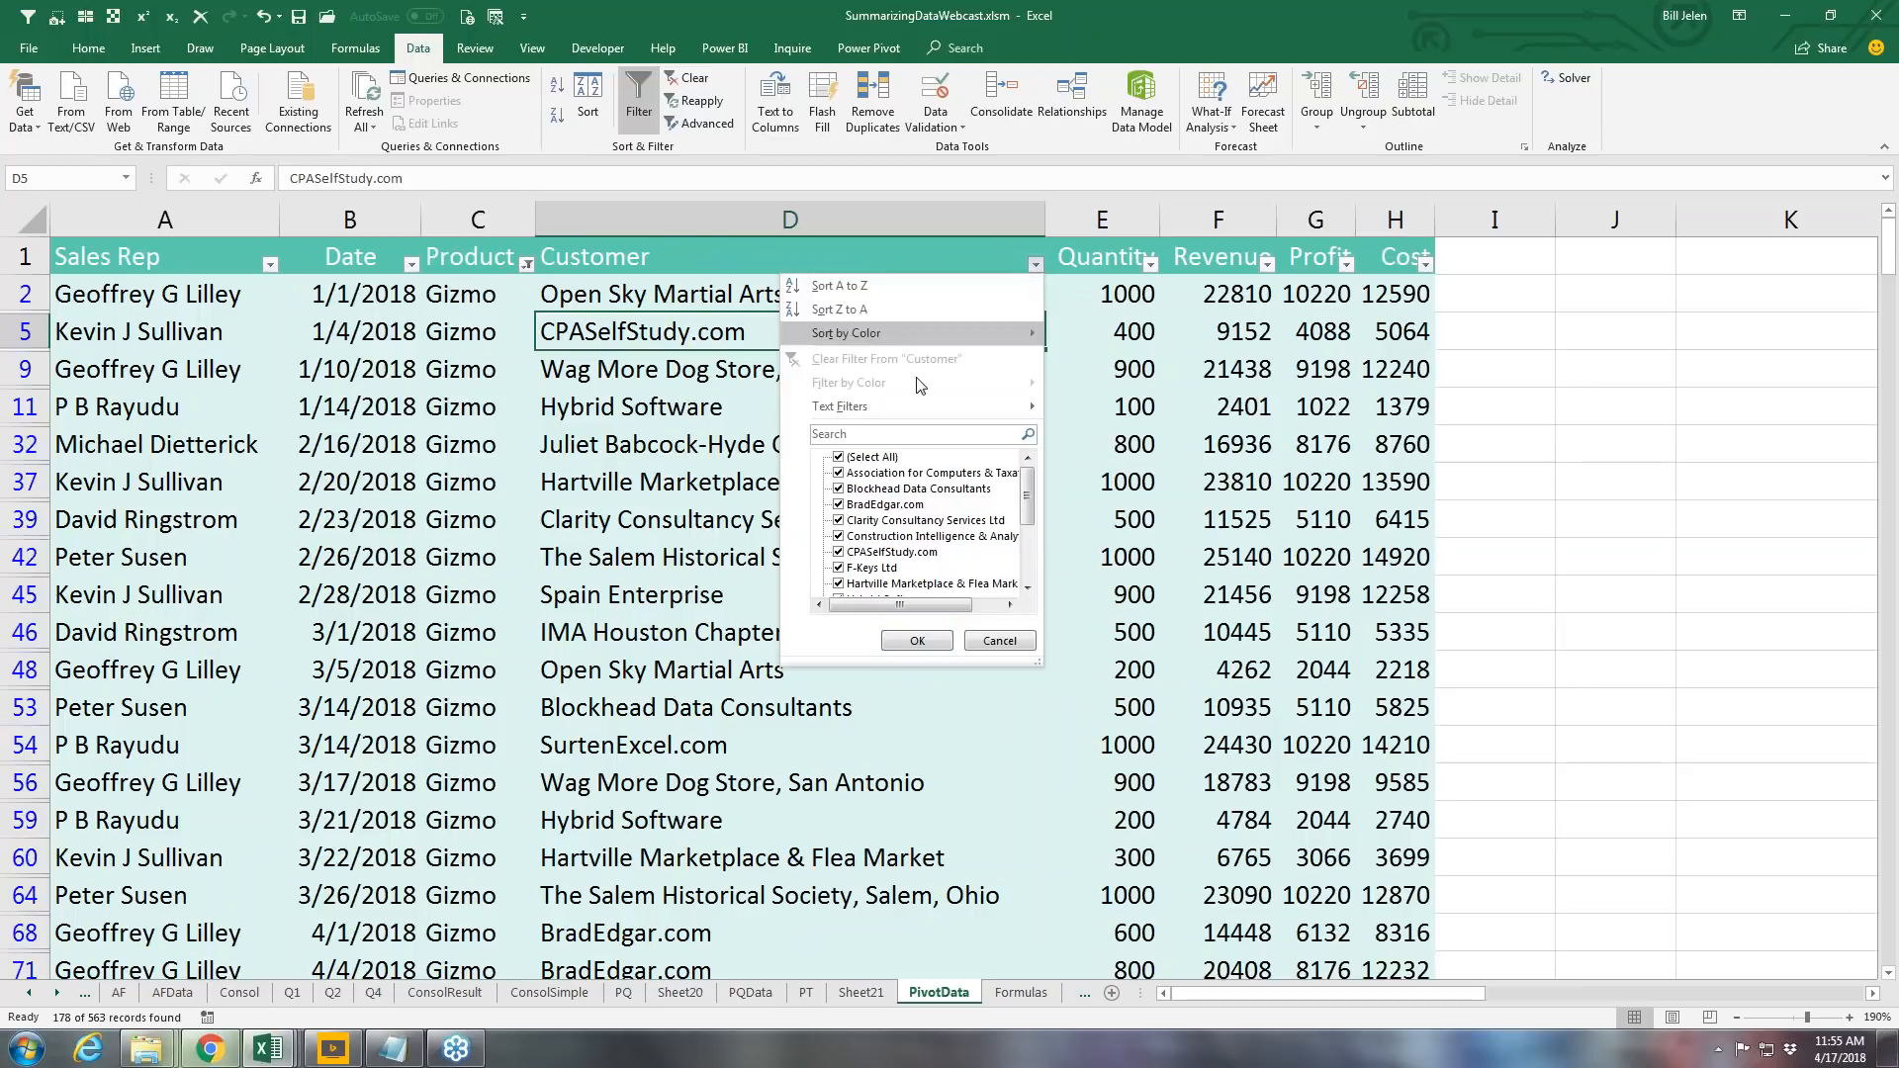
pyautogui.click(838, 458)
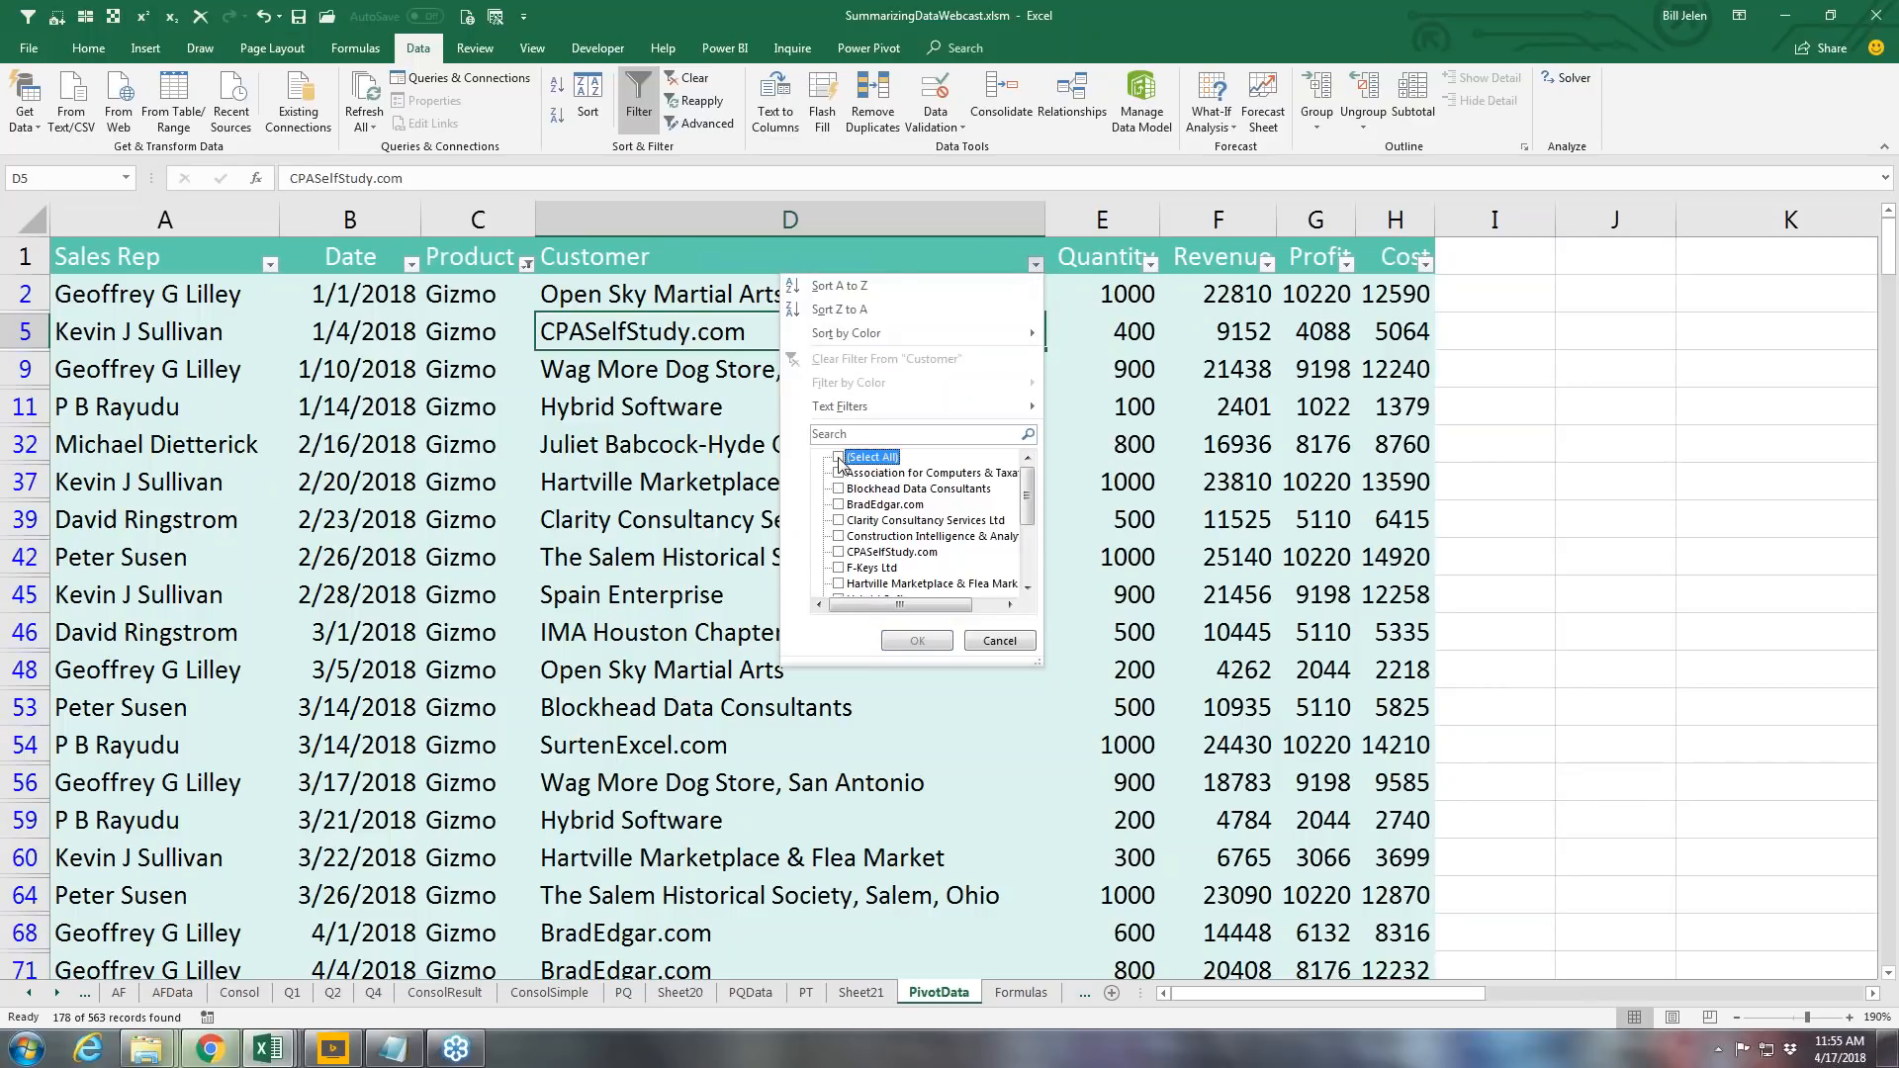
pyautogui.click(838, 537)
pyautogui.click(915, 641)
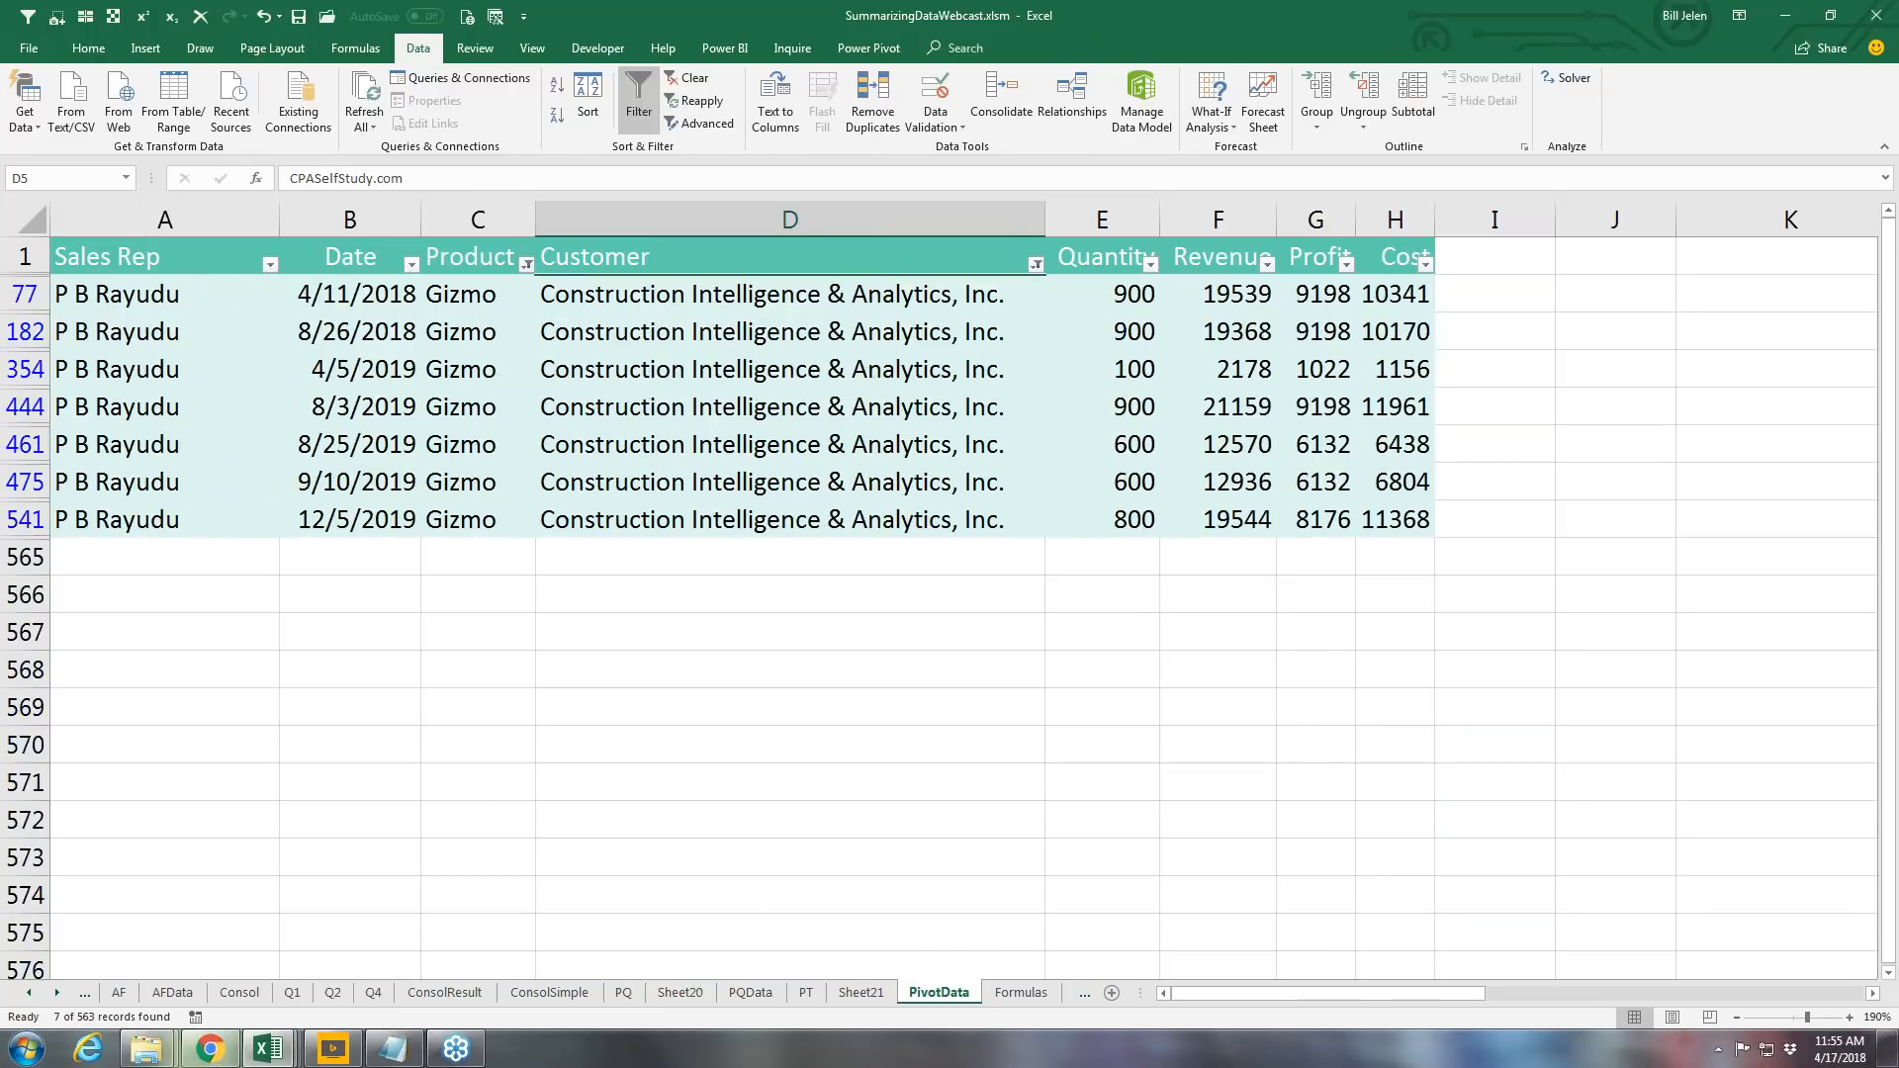
pyautogui.click(640, 93)
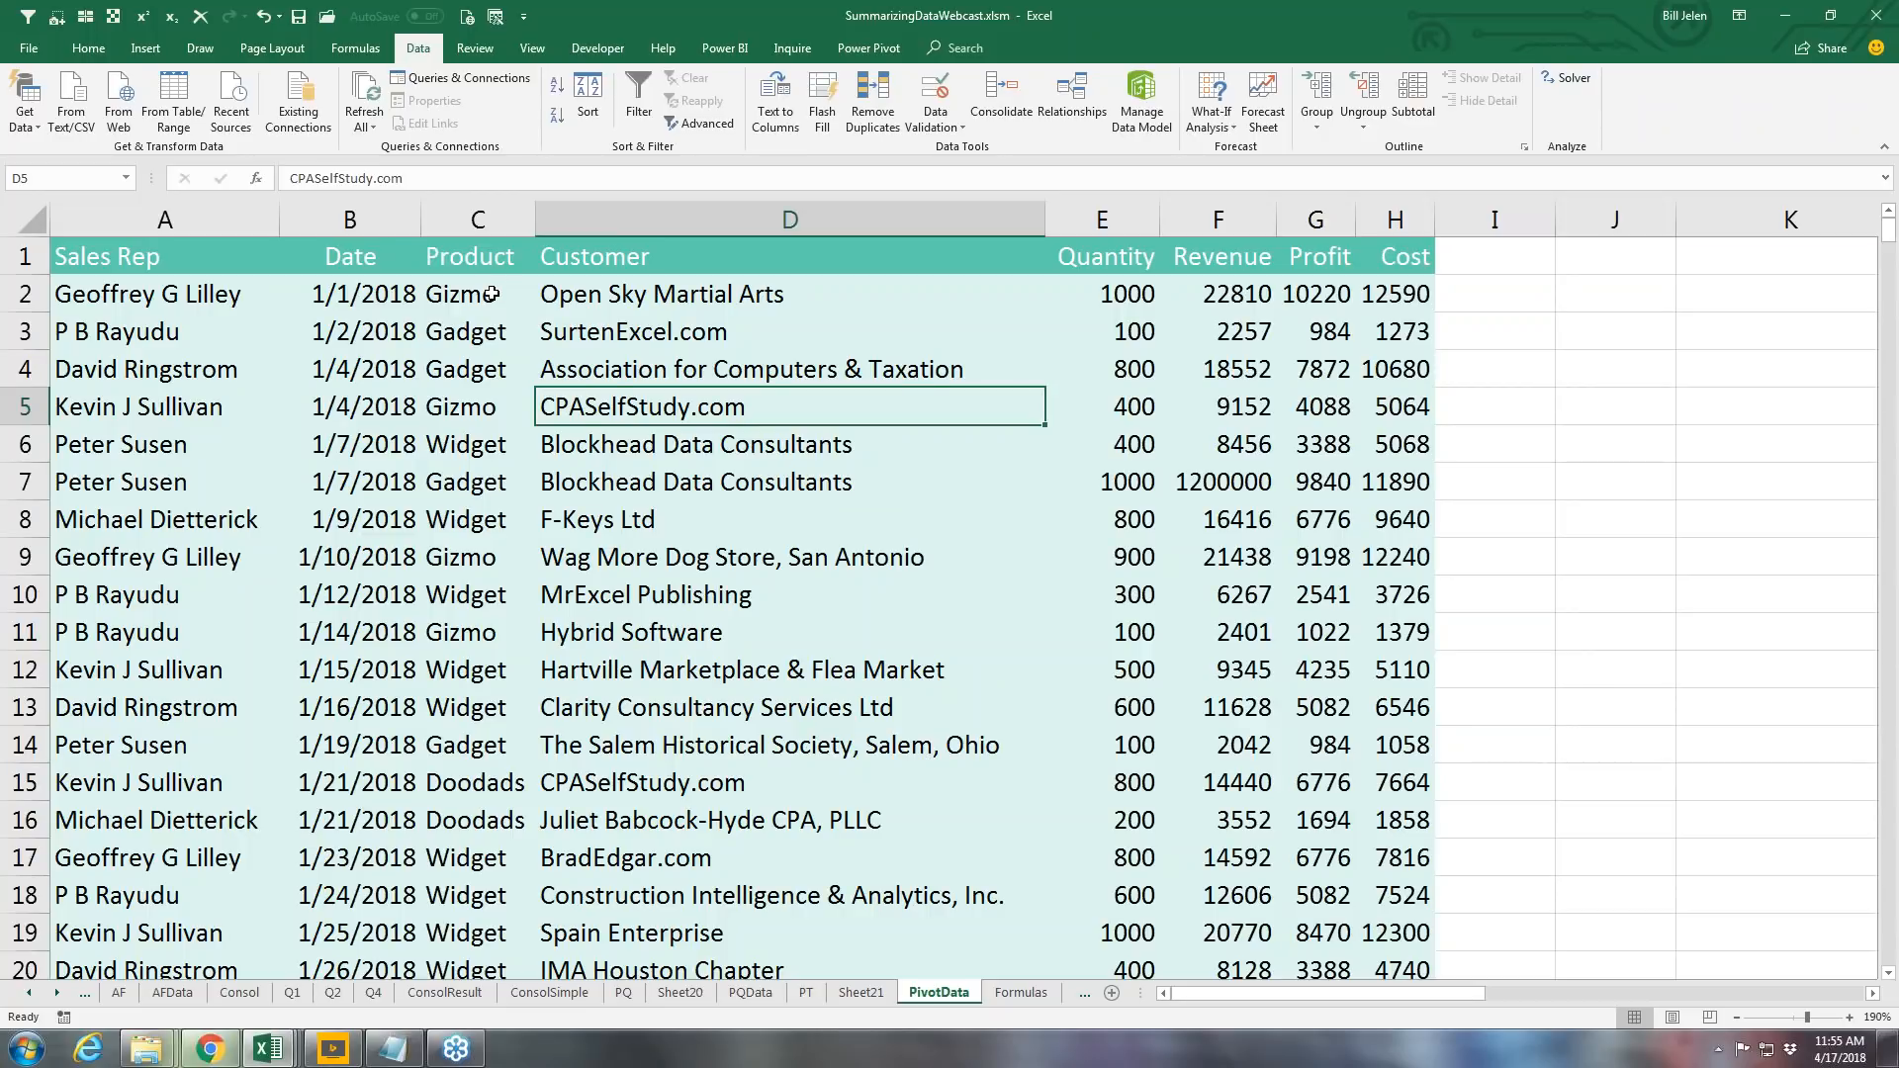
# Step: Examine the AutoFilter command among Commands Not in the Ribbon in the Quick Access Toolbar customization options, and close without changes
pyautogui.click(473, 299)
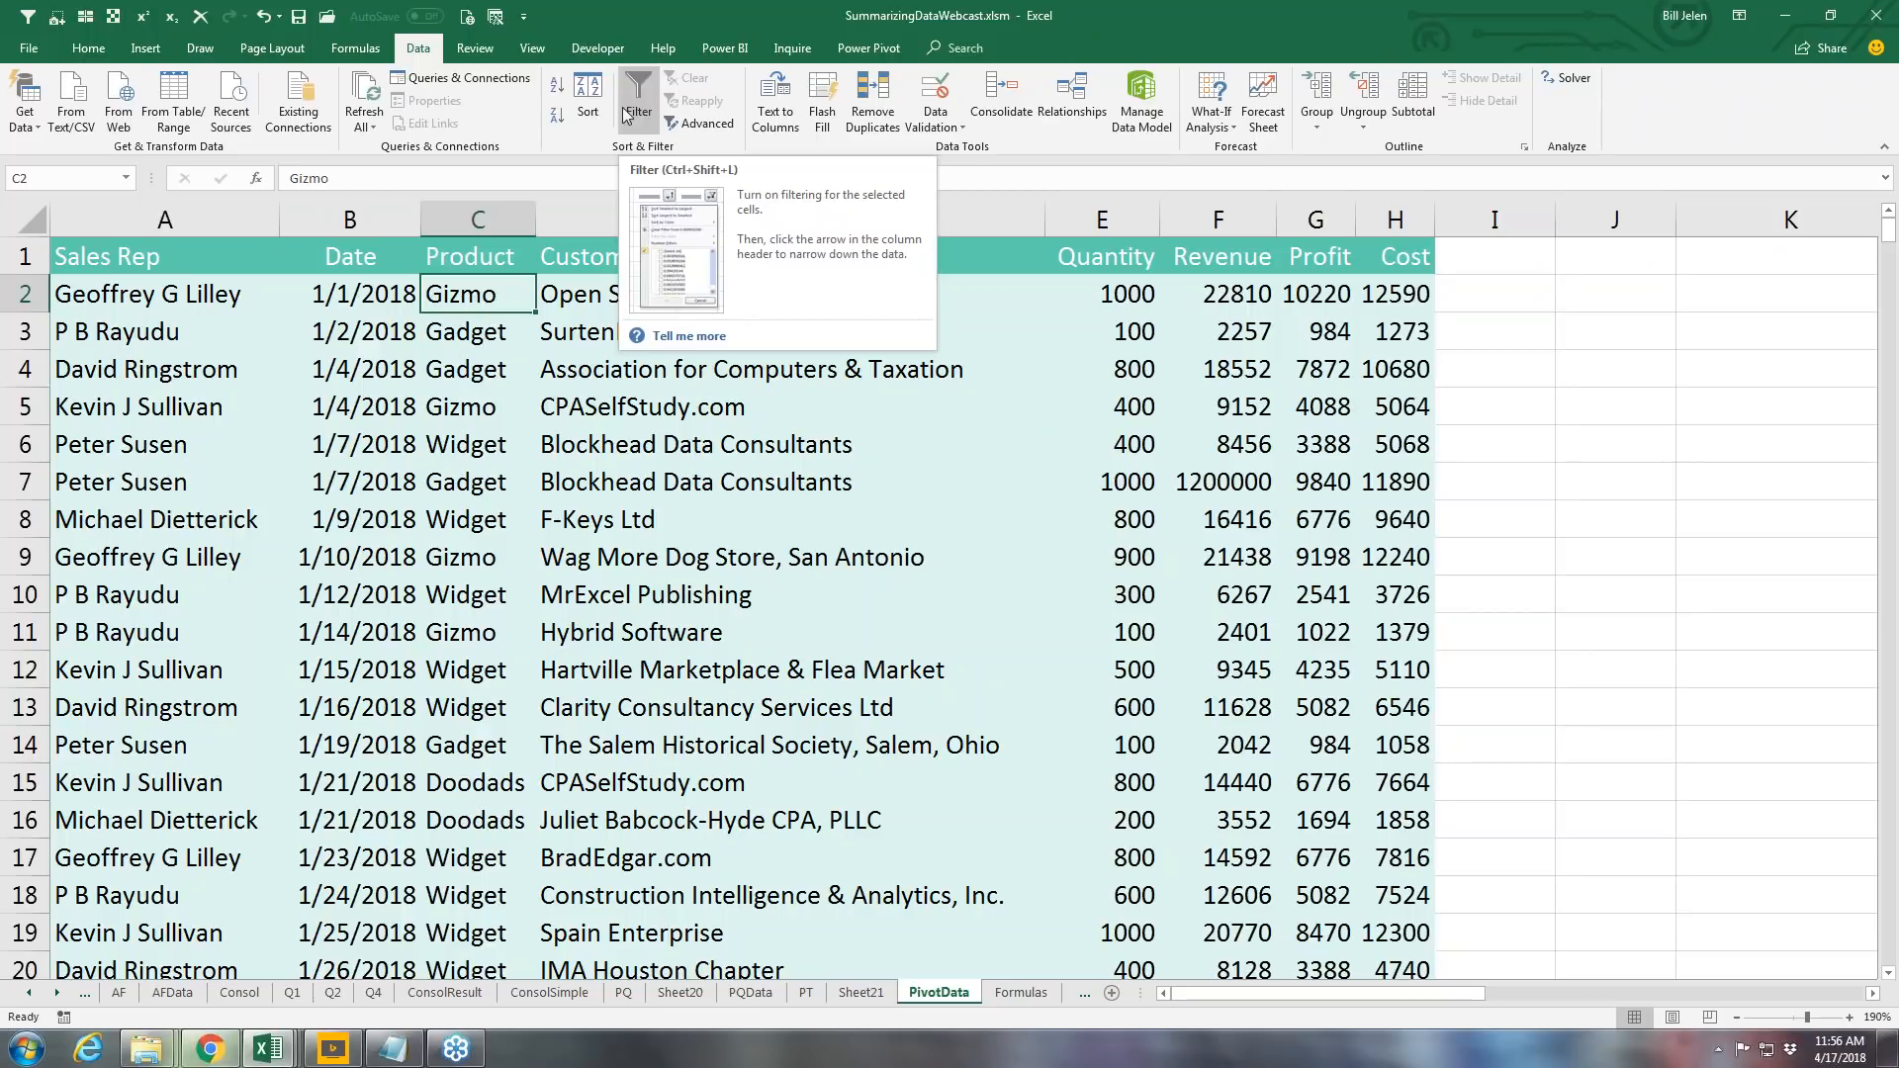
pyautogui.rightClick(469, 20)
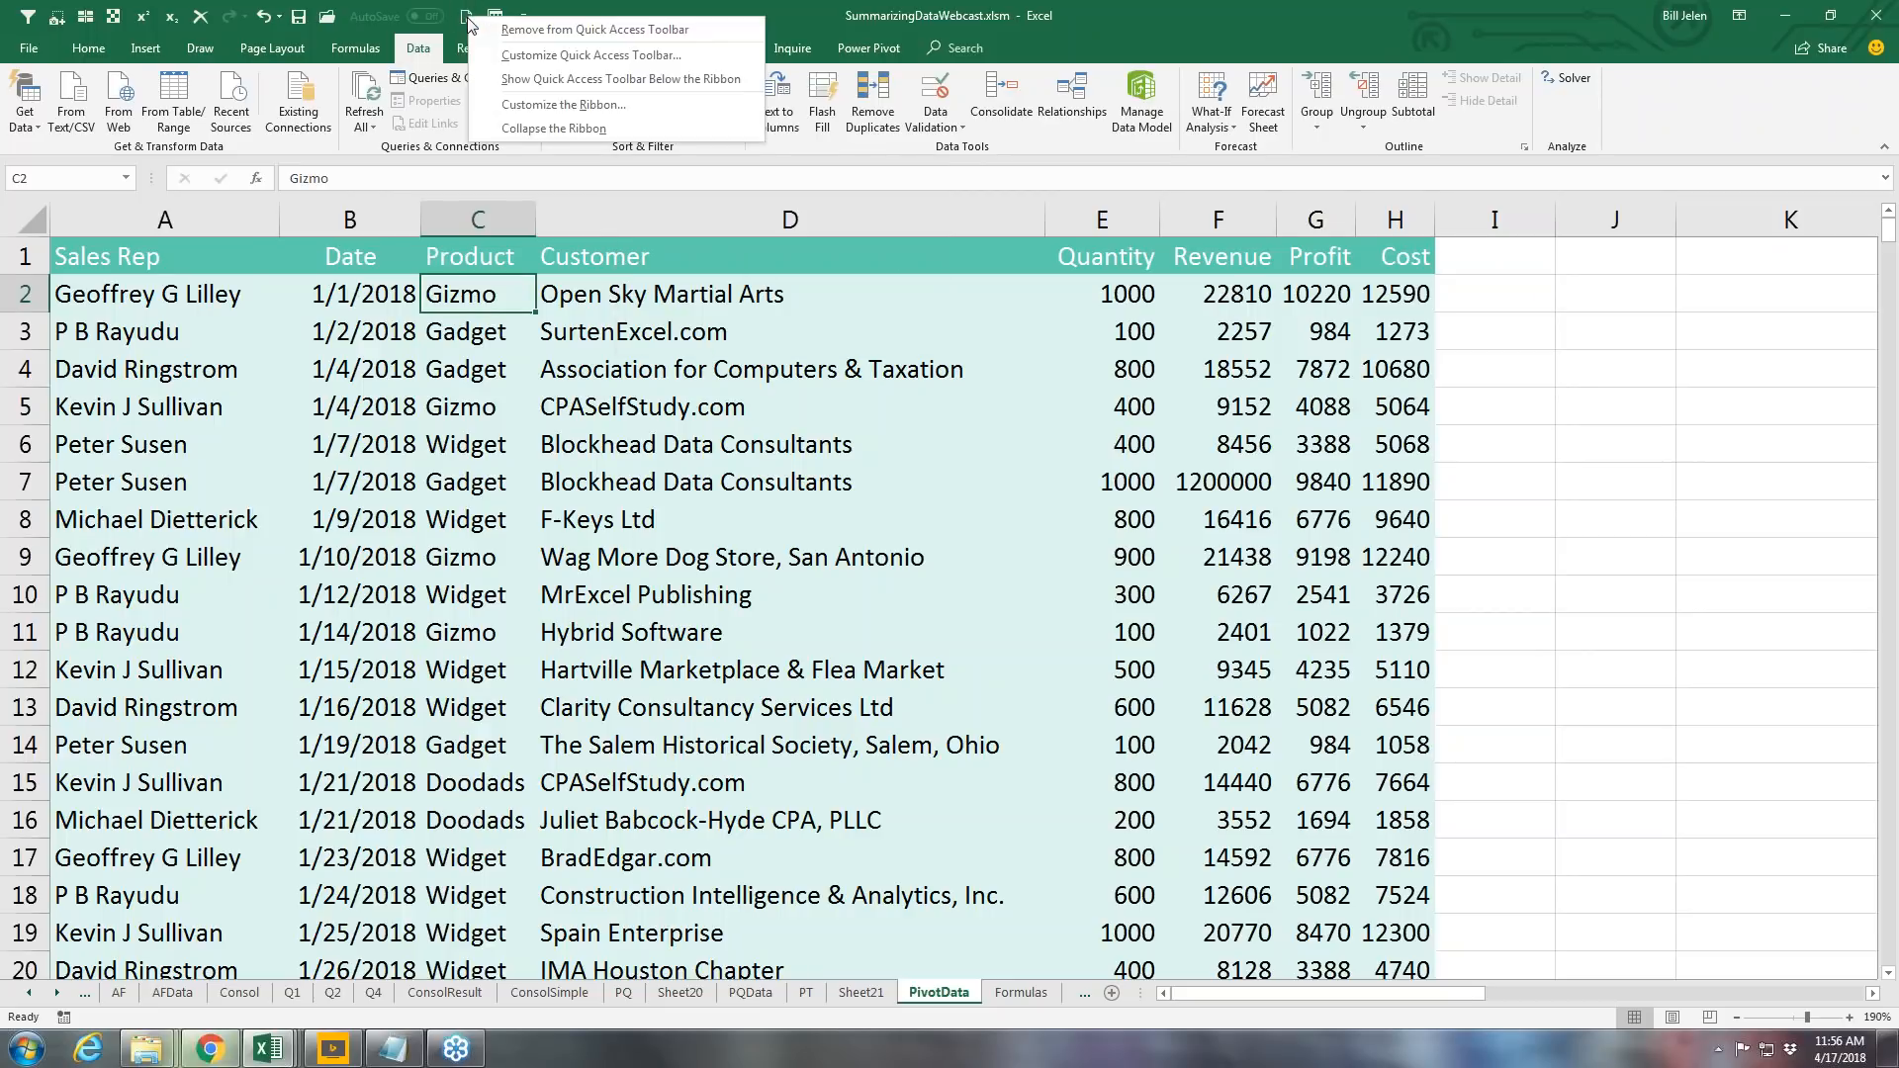
pyautogui.click(524, 56)
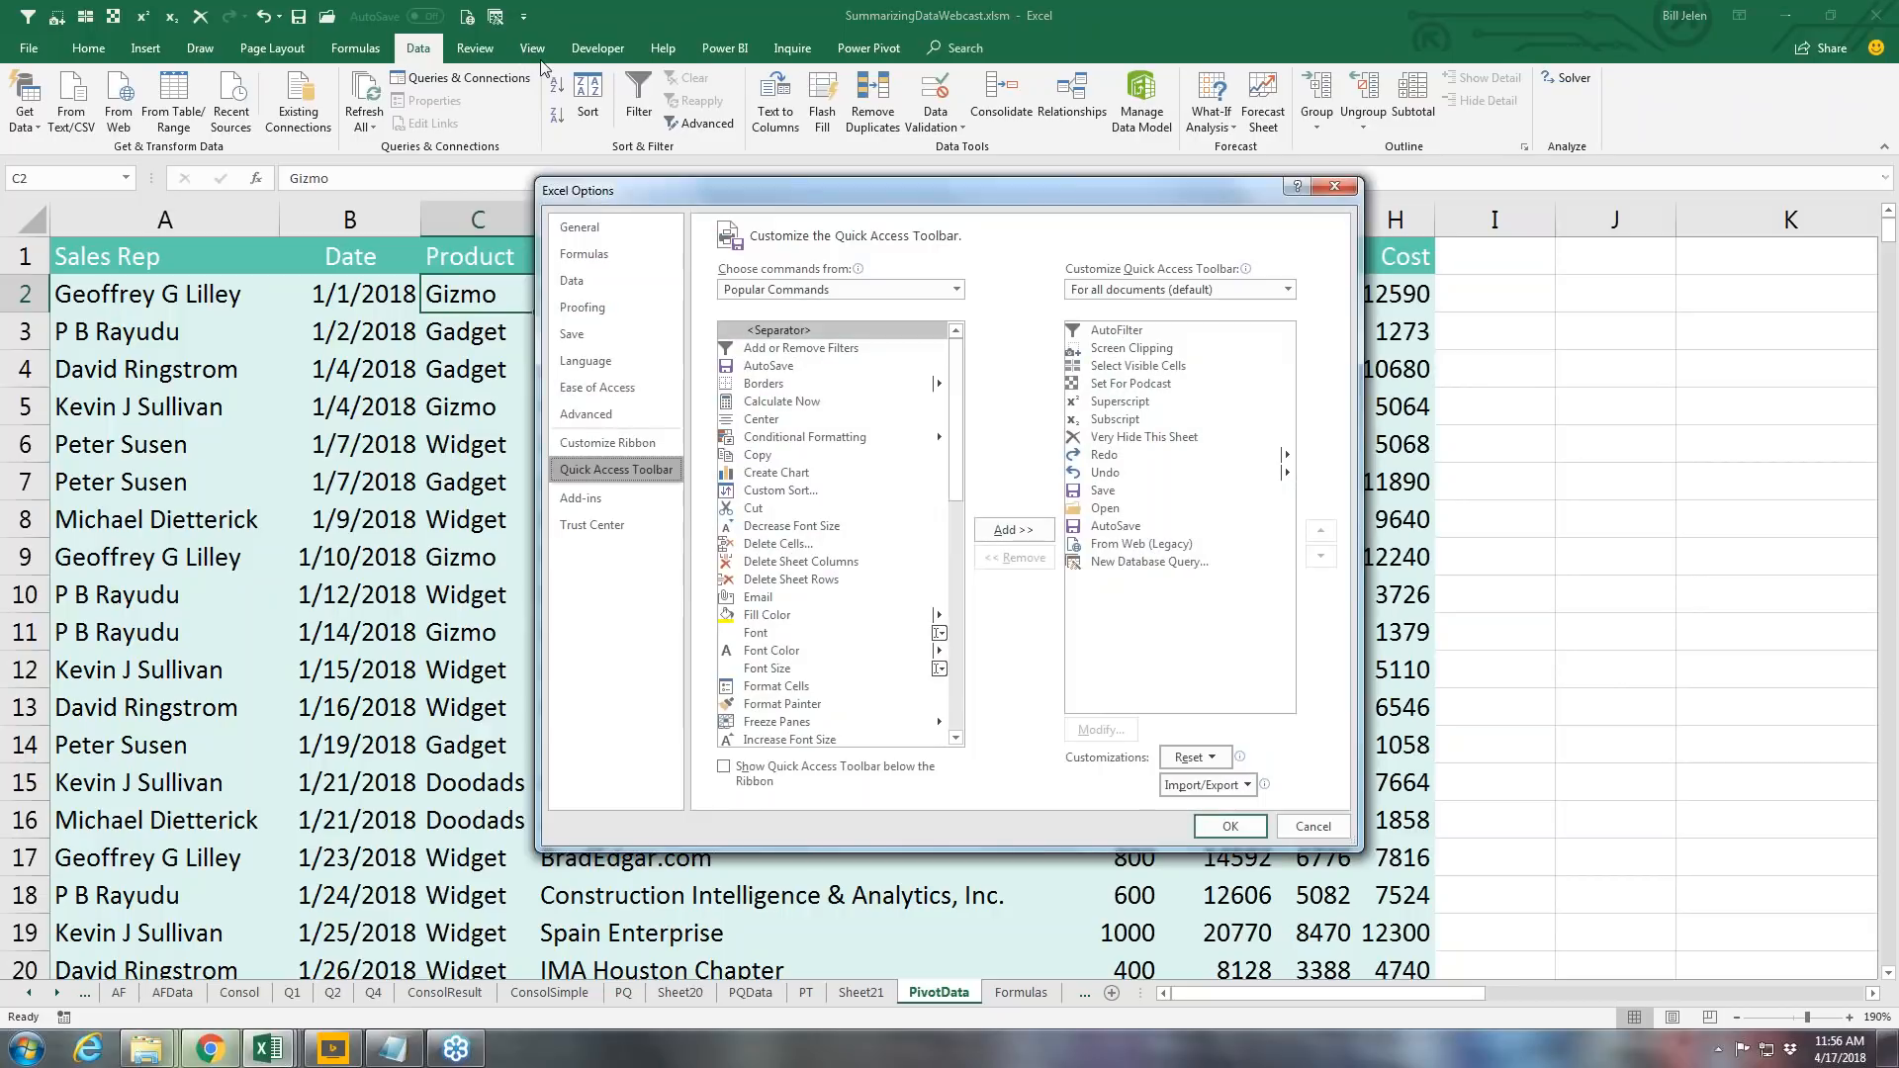
pyautogui.moveTo(793, 193); pyautogui.dragTo(407, 126)
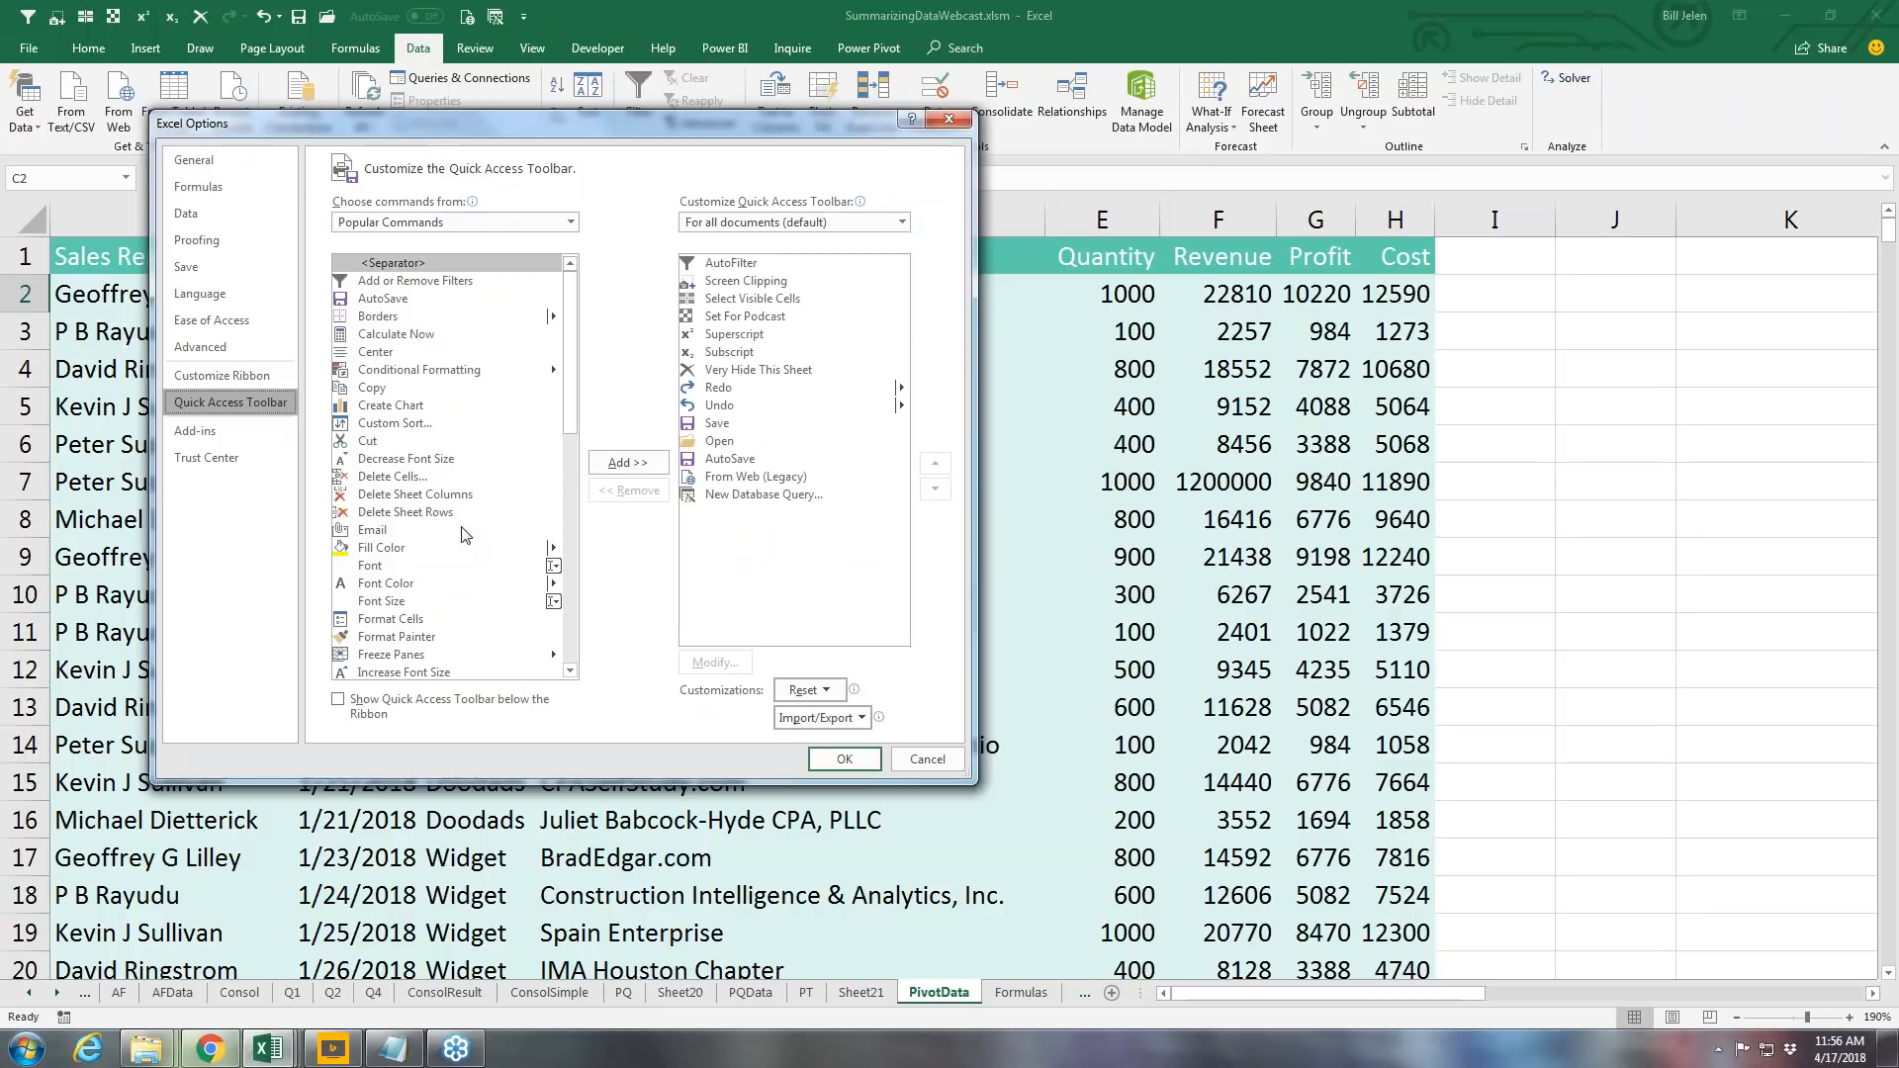
pyautogui.click(572, 223)
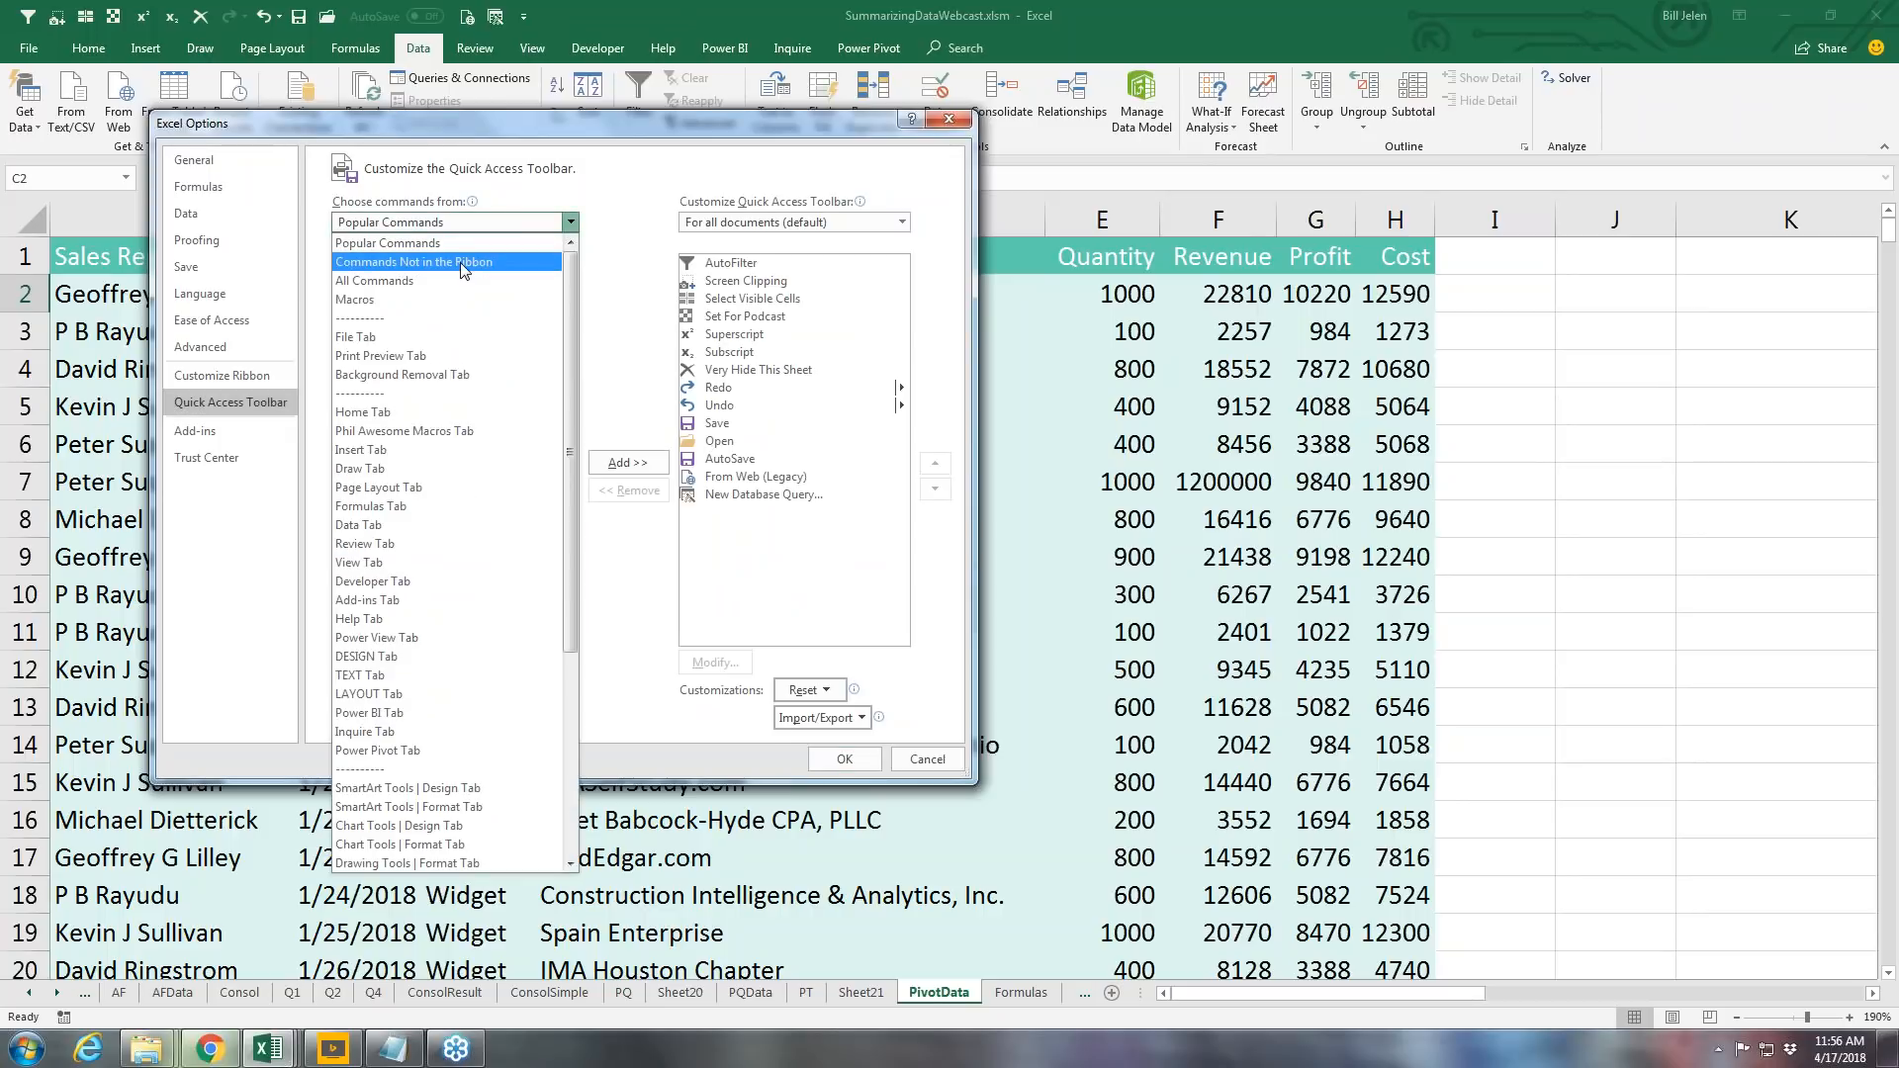
pyautogui.click(461, 263)
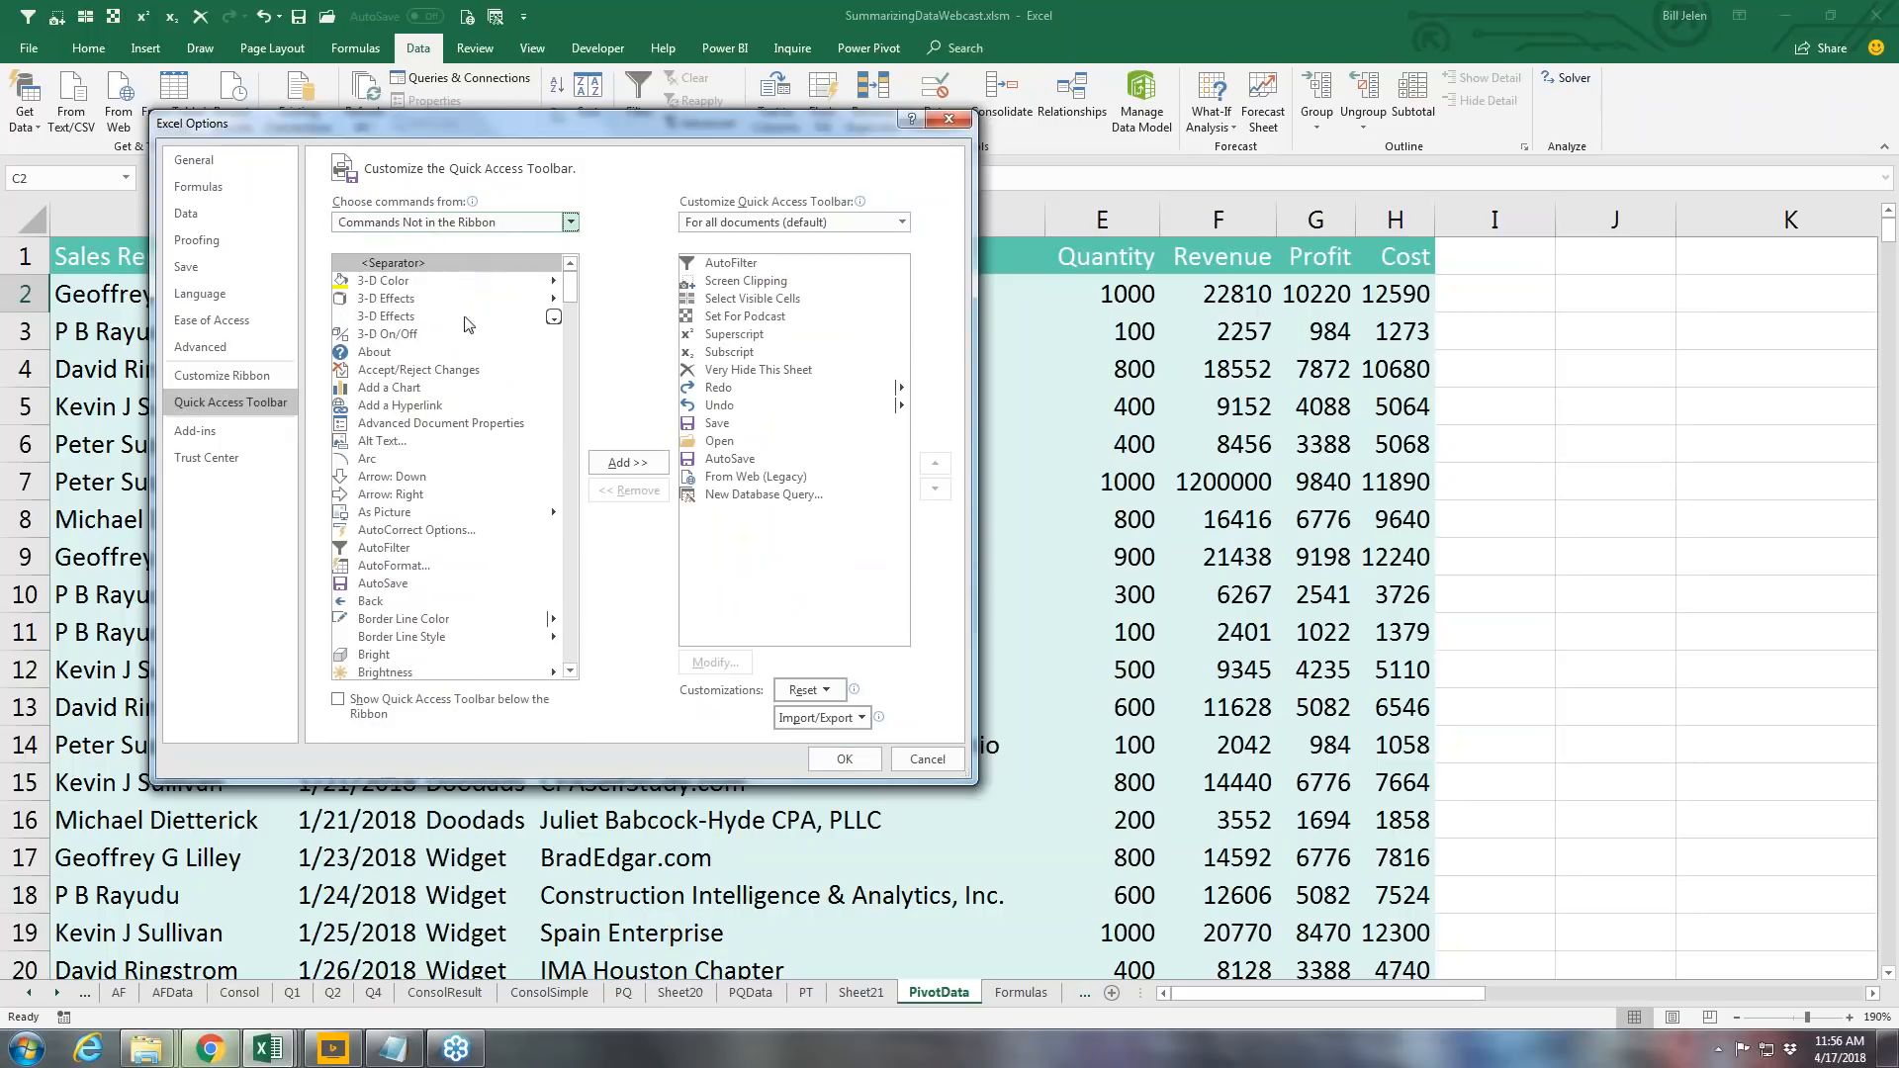
pyautogui.click(395, 549)
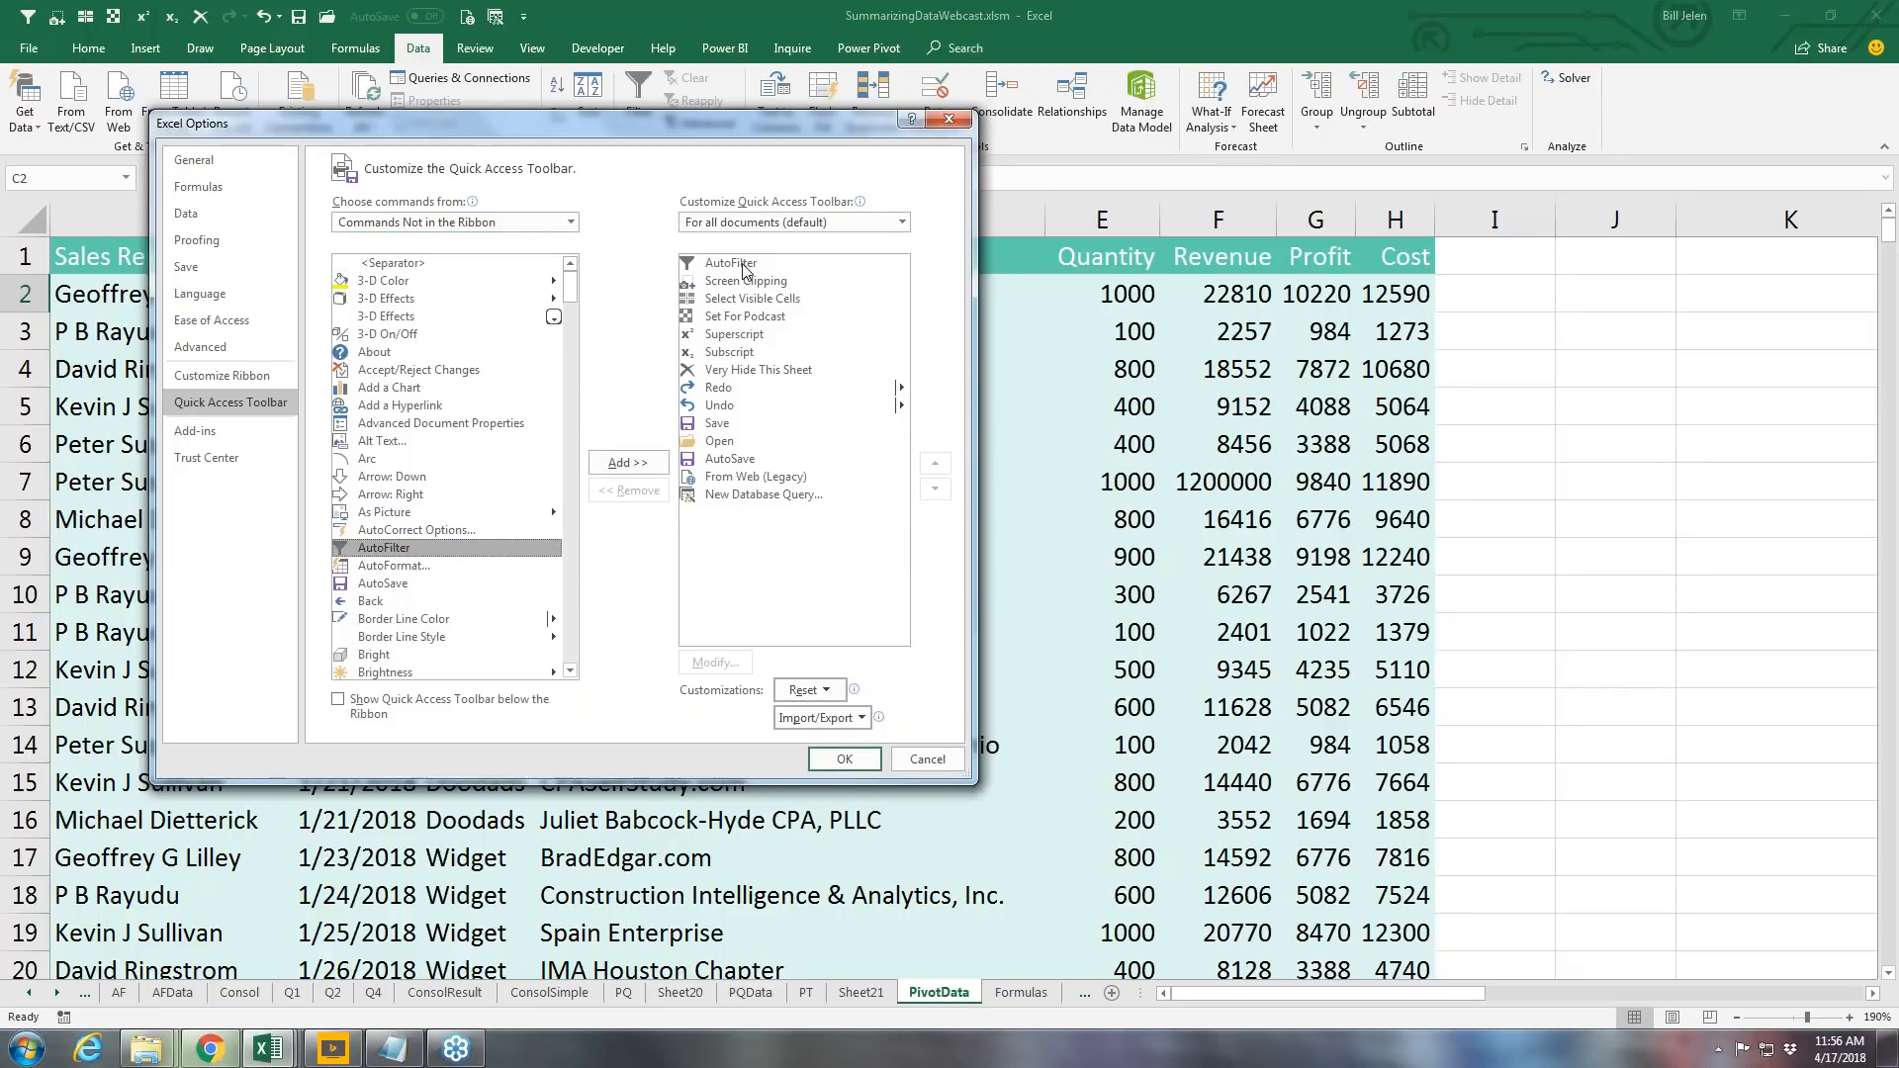
pyautogui.click(926, 760)
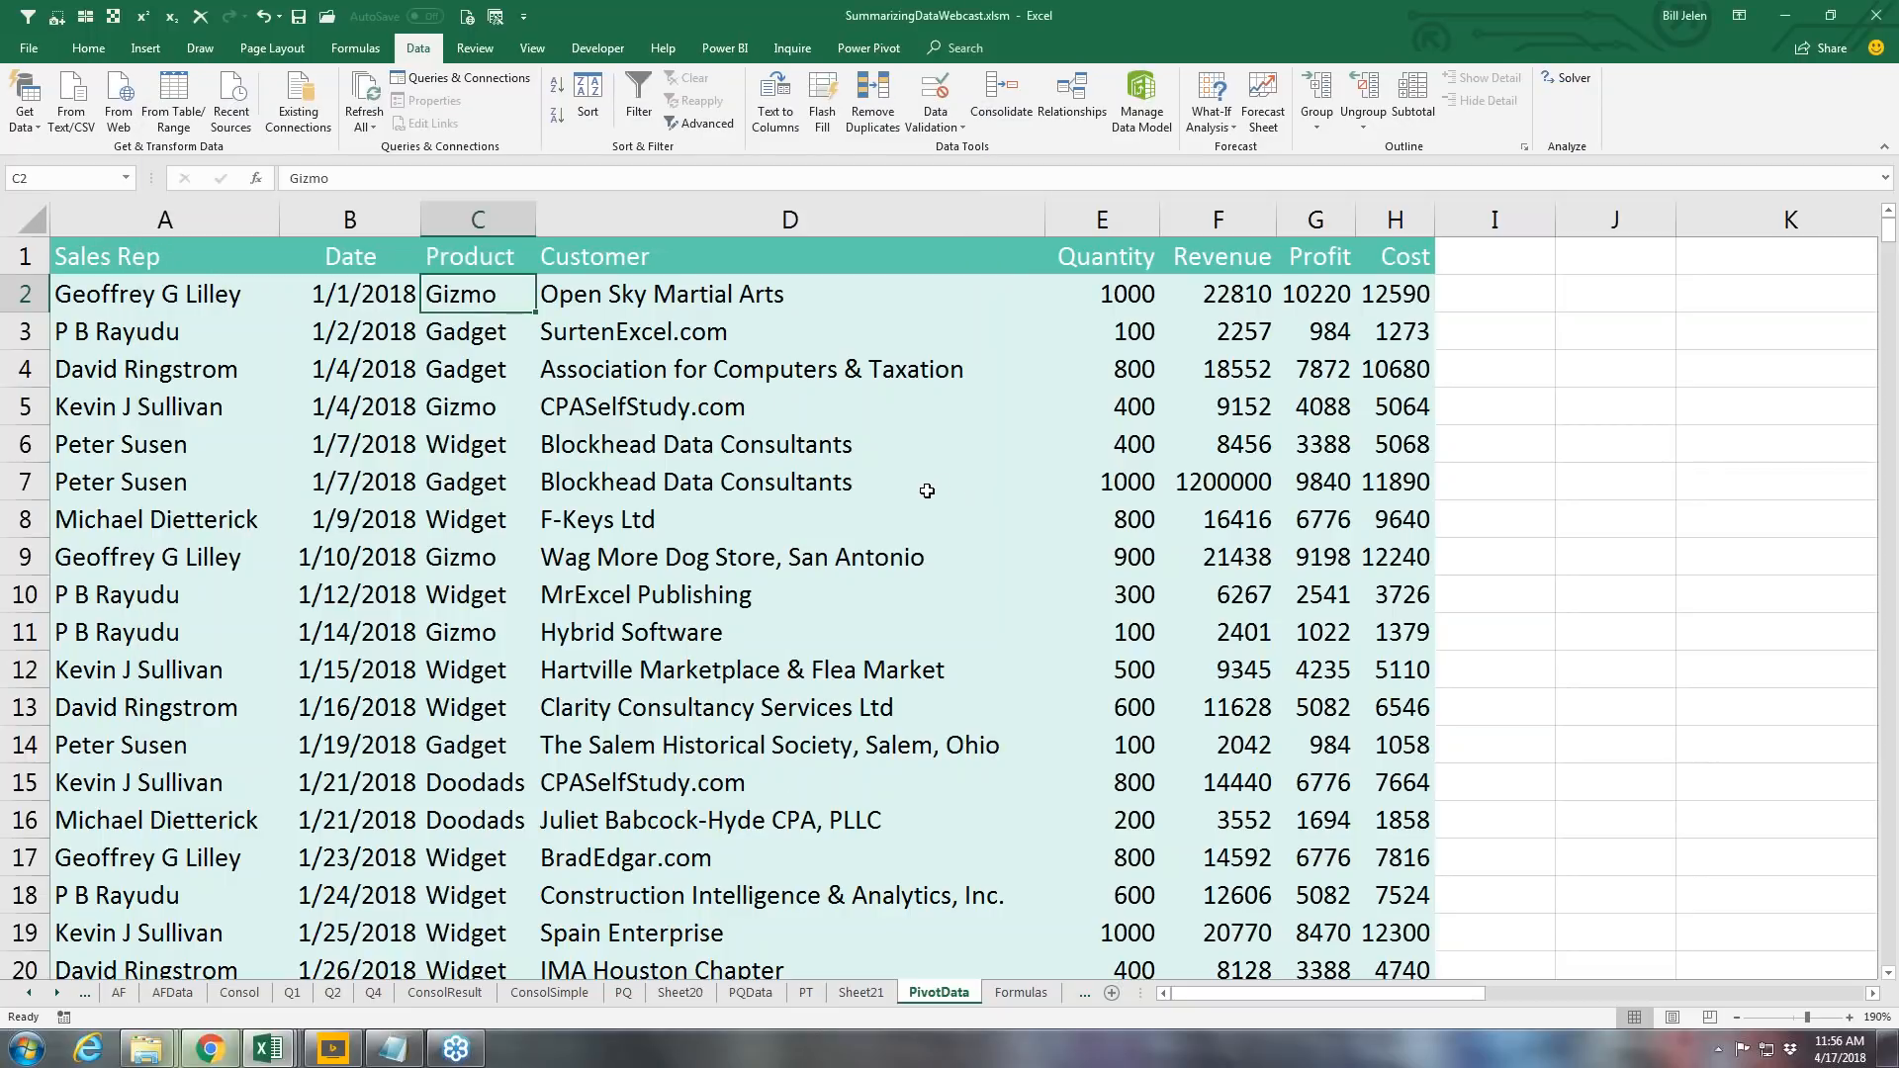
# Step: Use AutoFilter by selection to show only Gadget records for Blockhead Data Consultants, and clear the filters
pyautogui.click(466, 483)
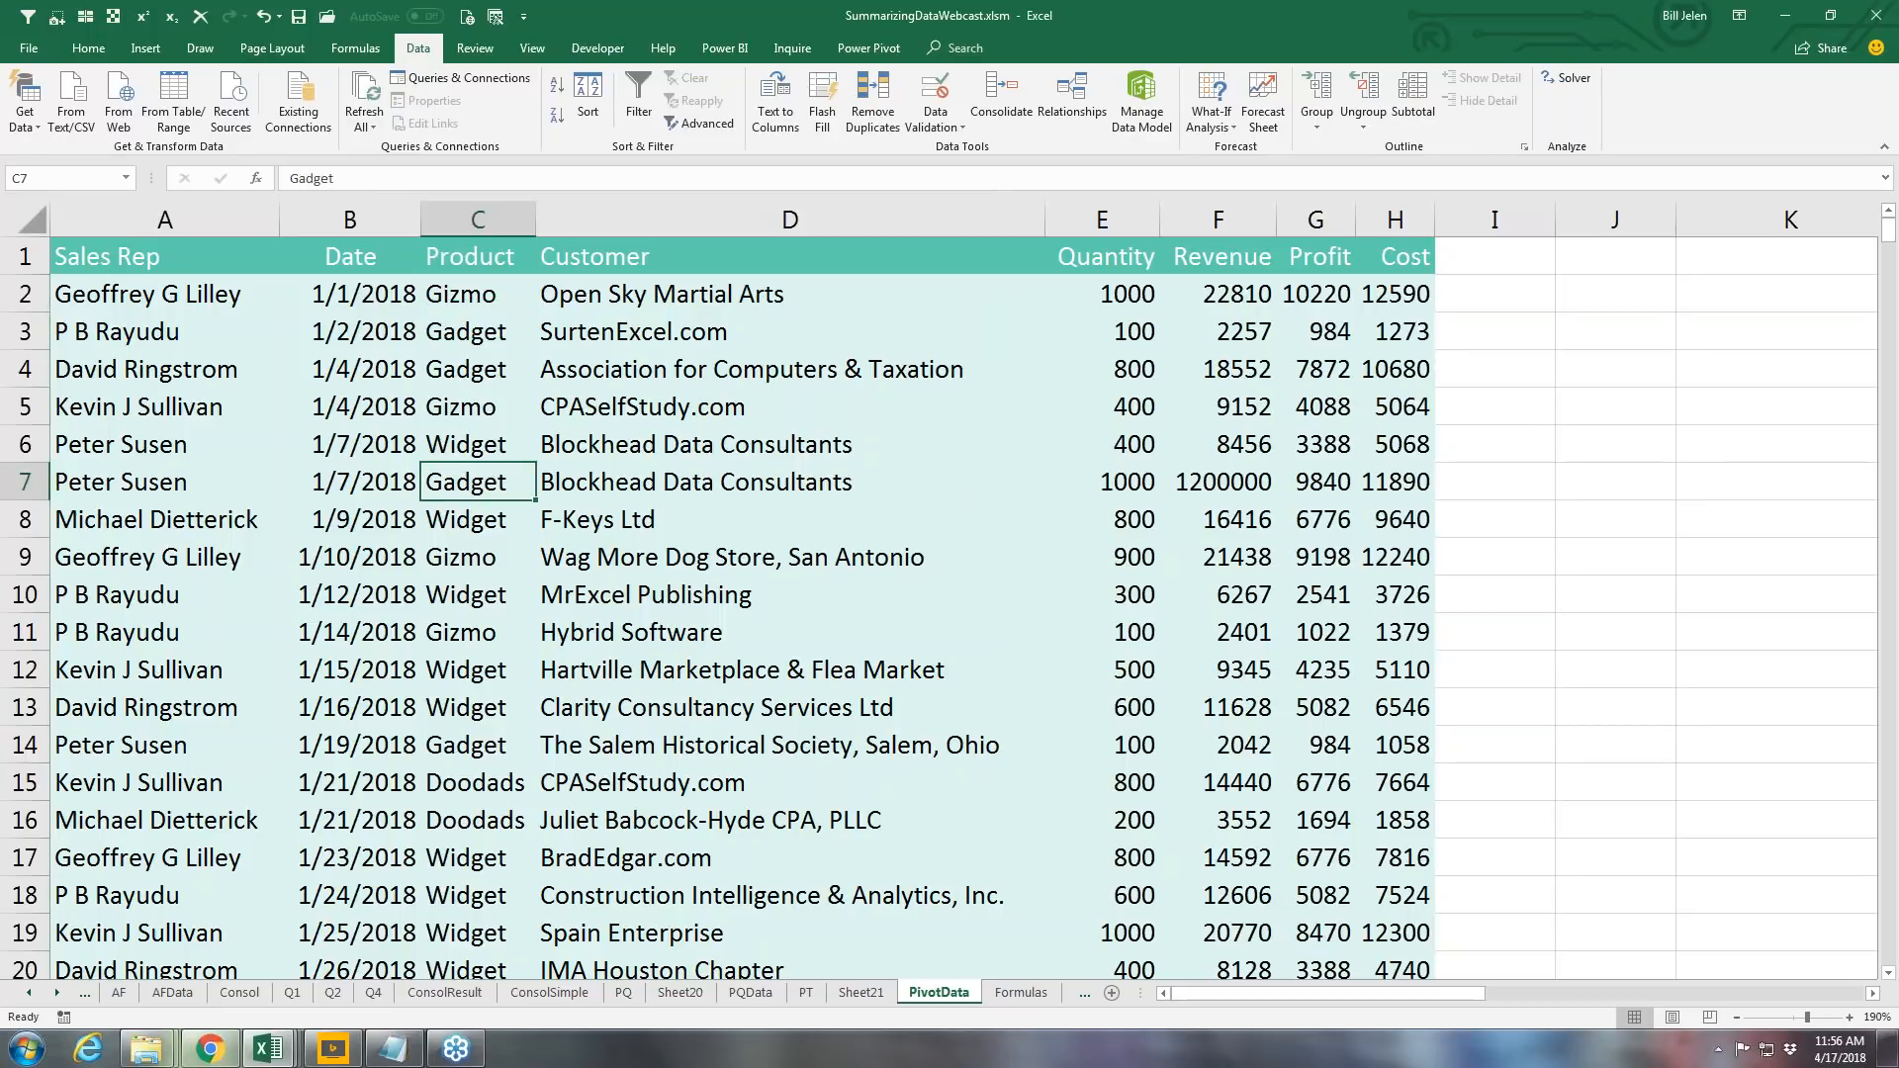
pyautogui.click(28, 20)
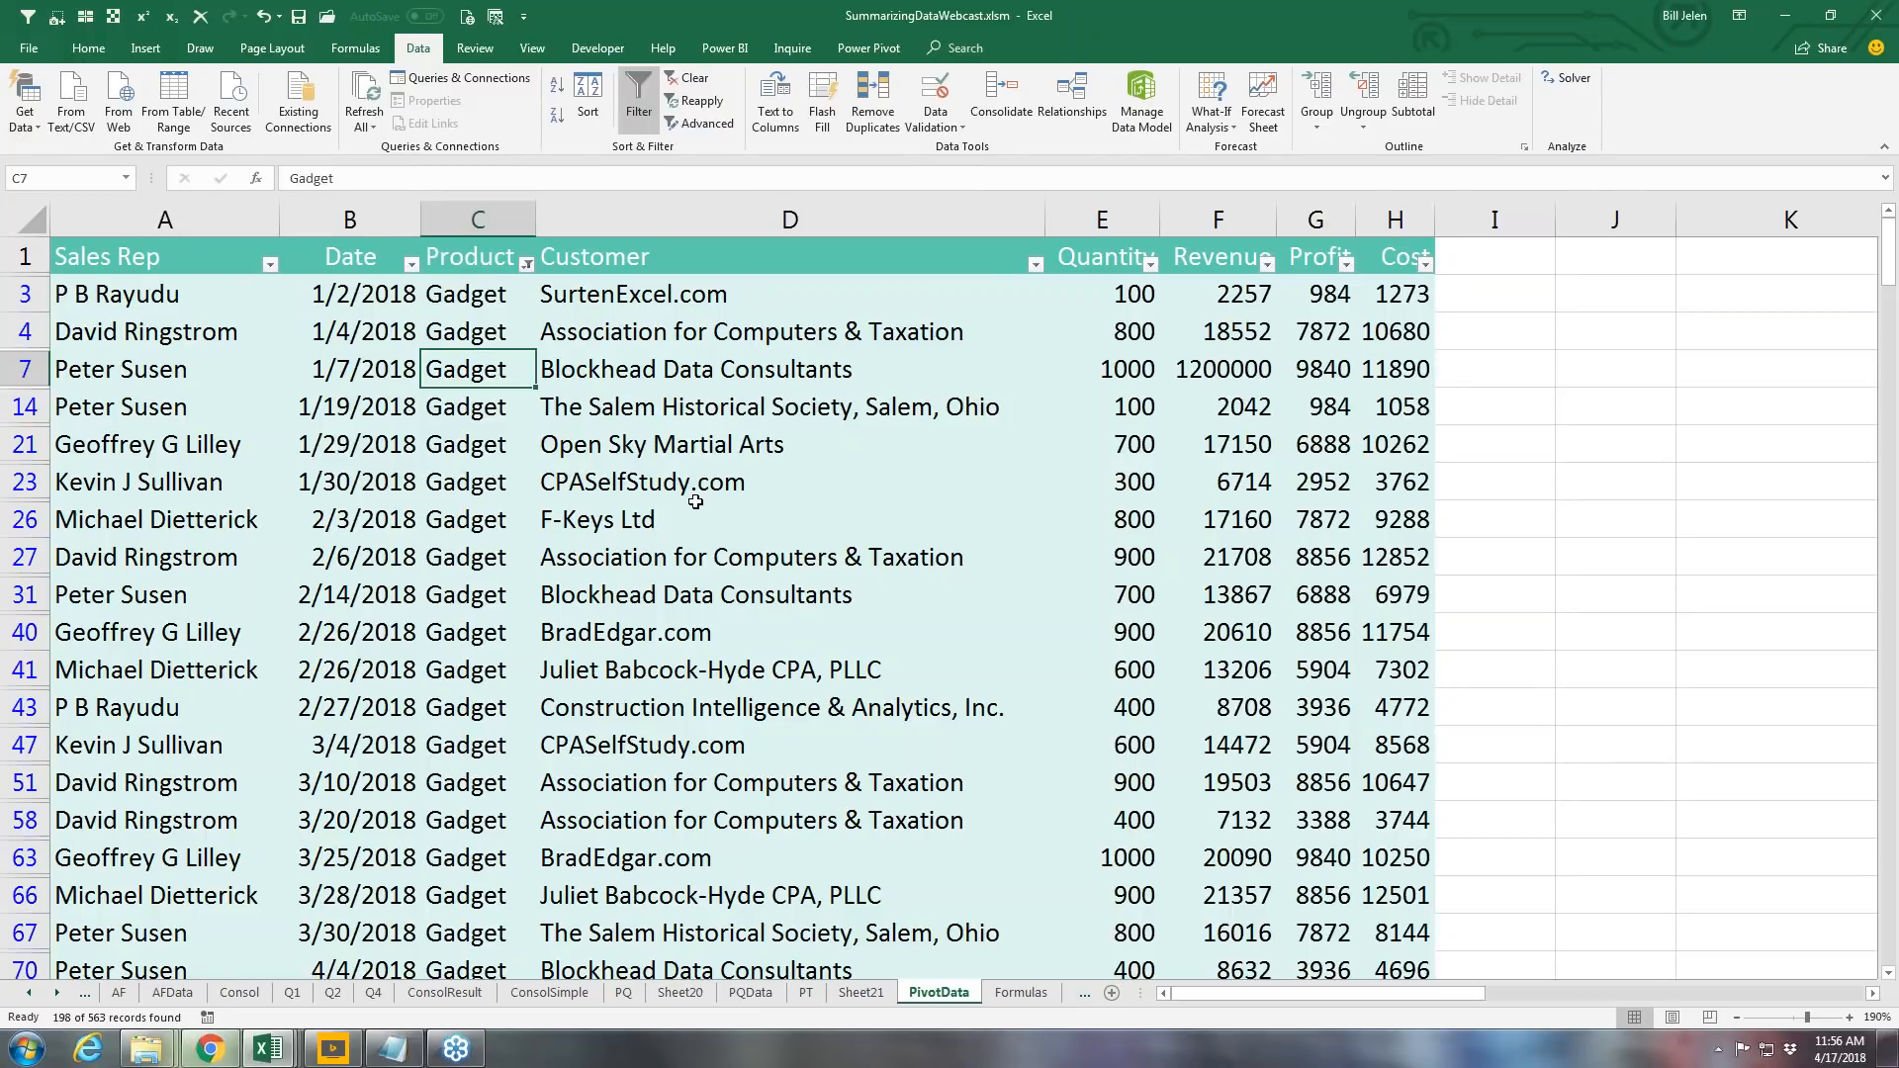
pyautogui.click(688, 368)
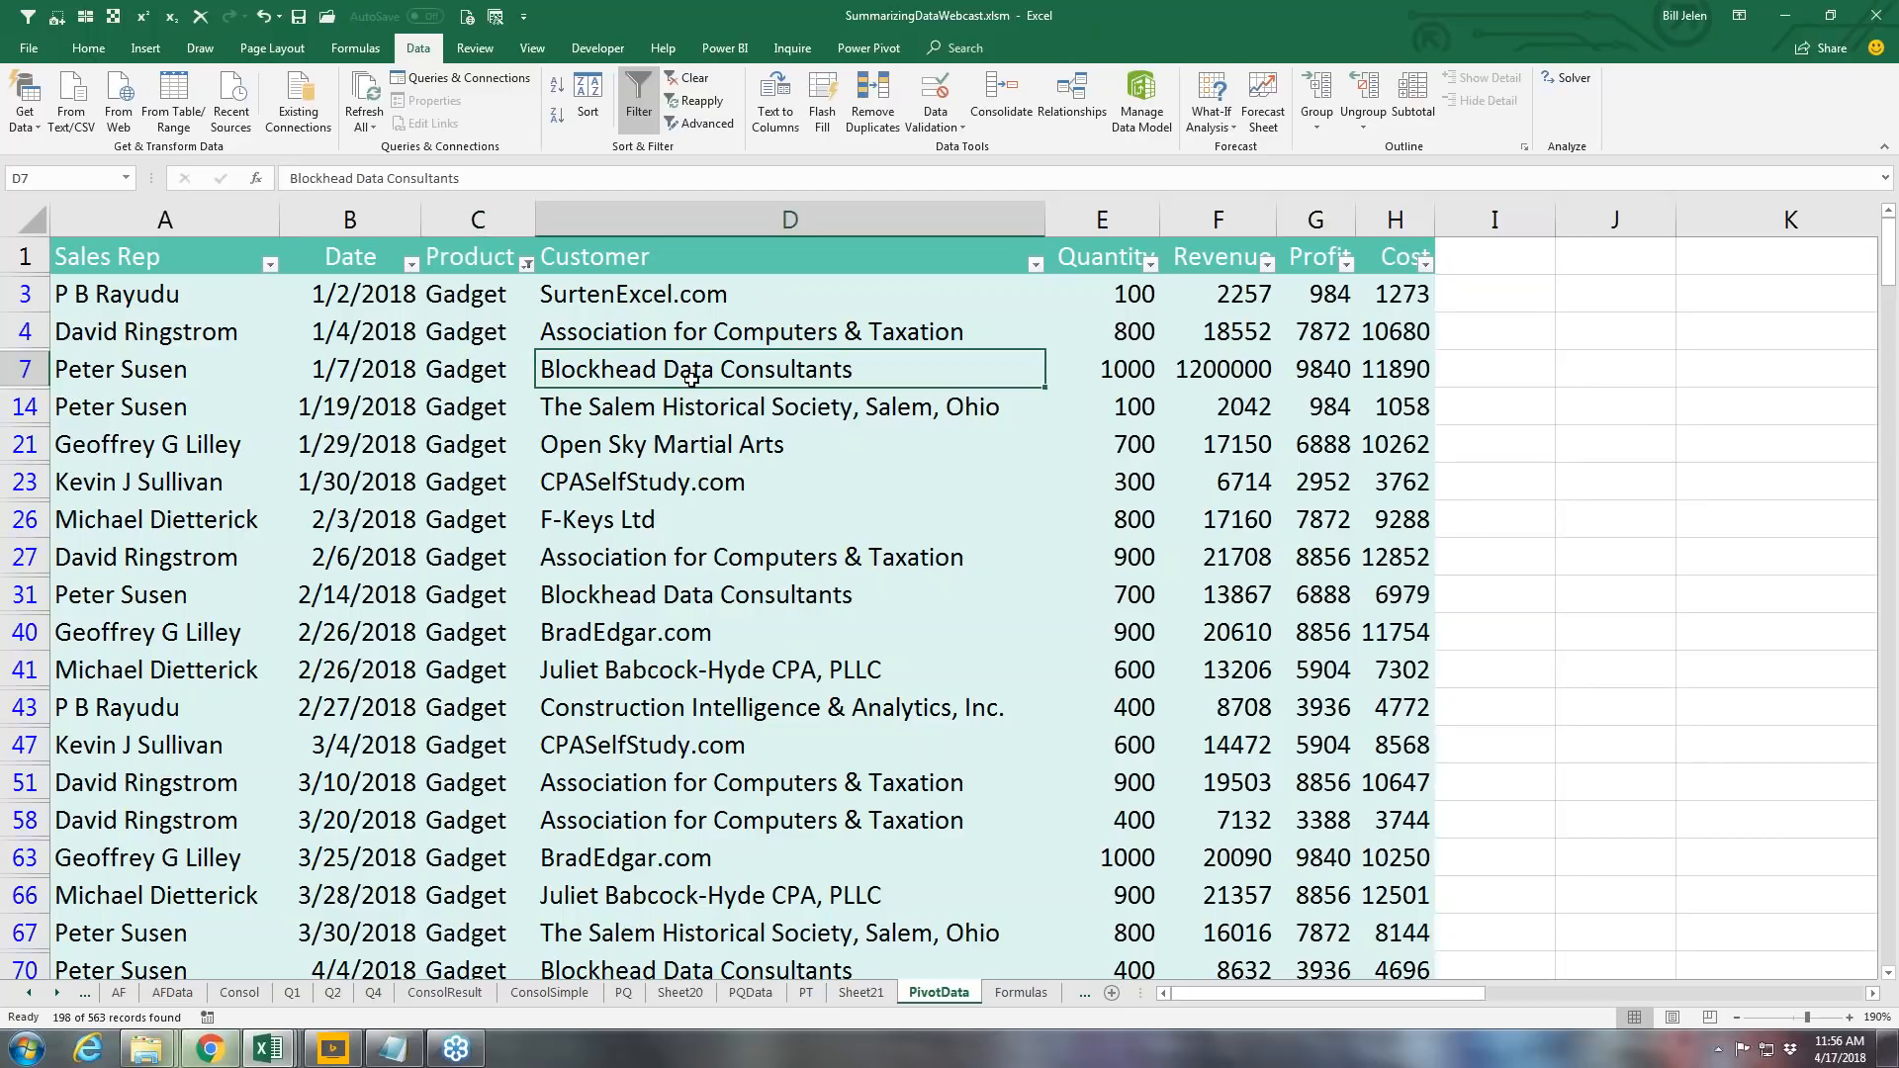
pyautogui.click(27, 19)
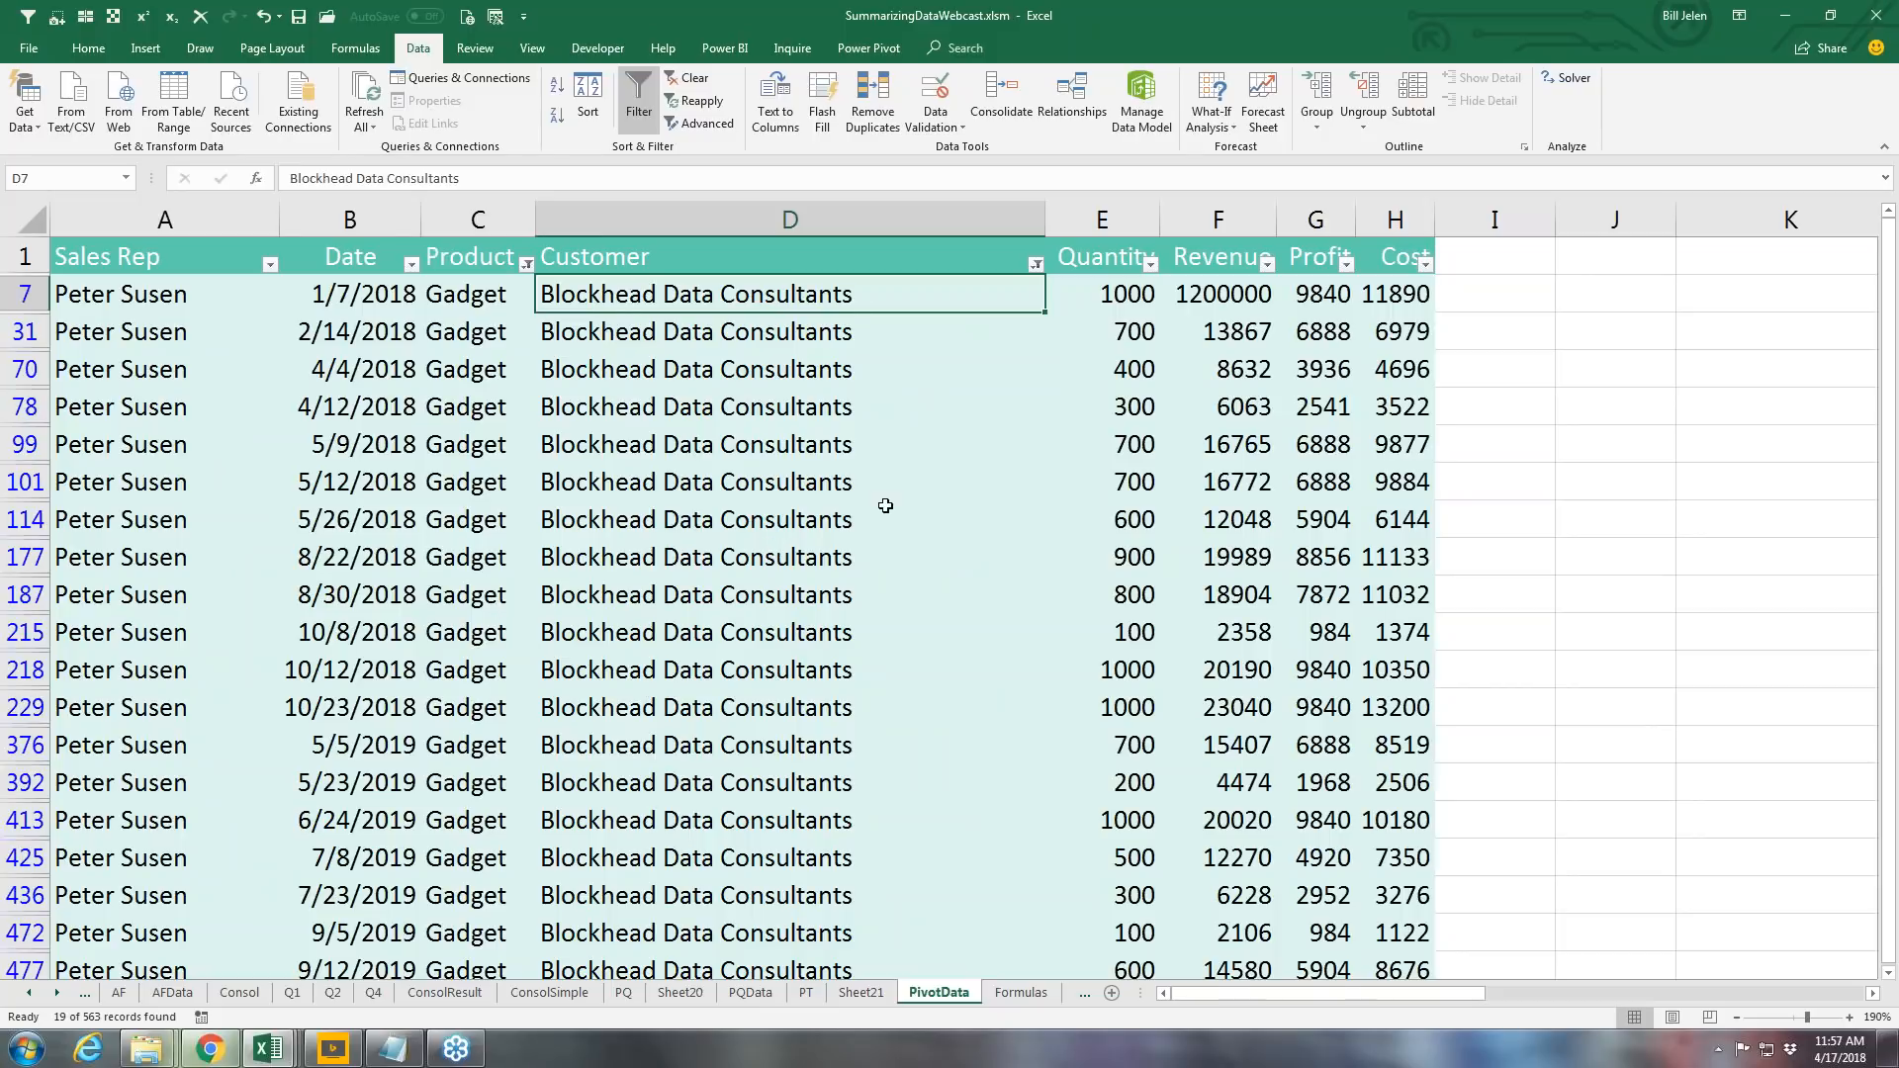
pyautogui.click(688, 80)
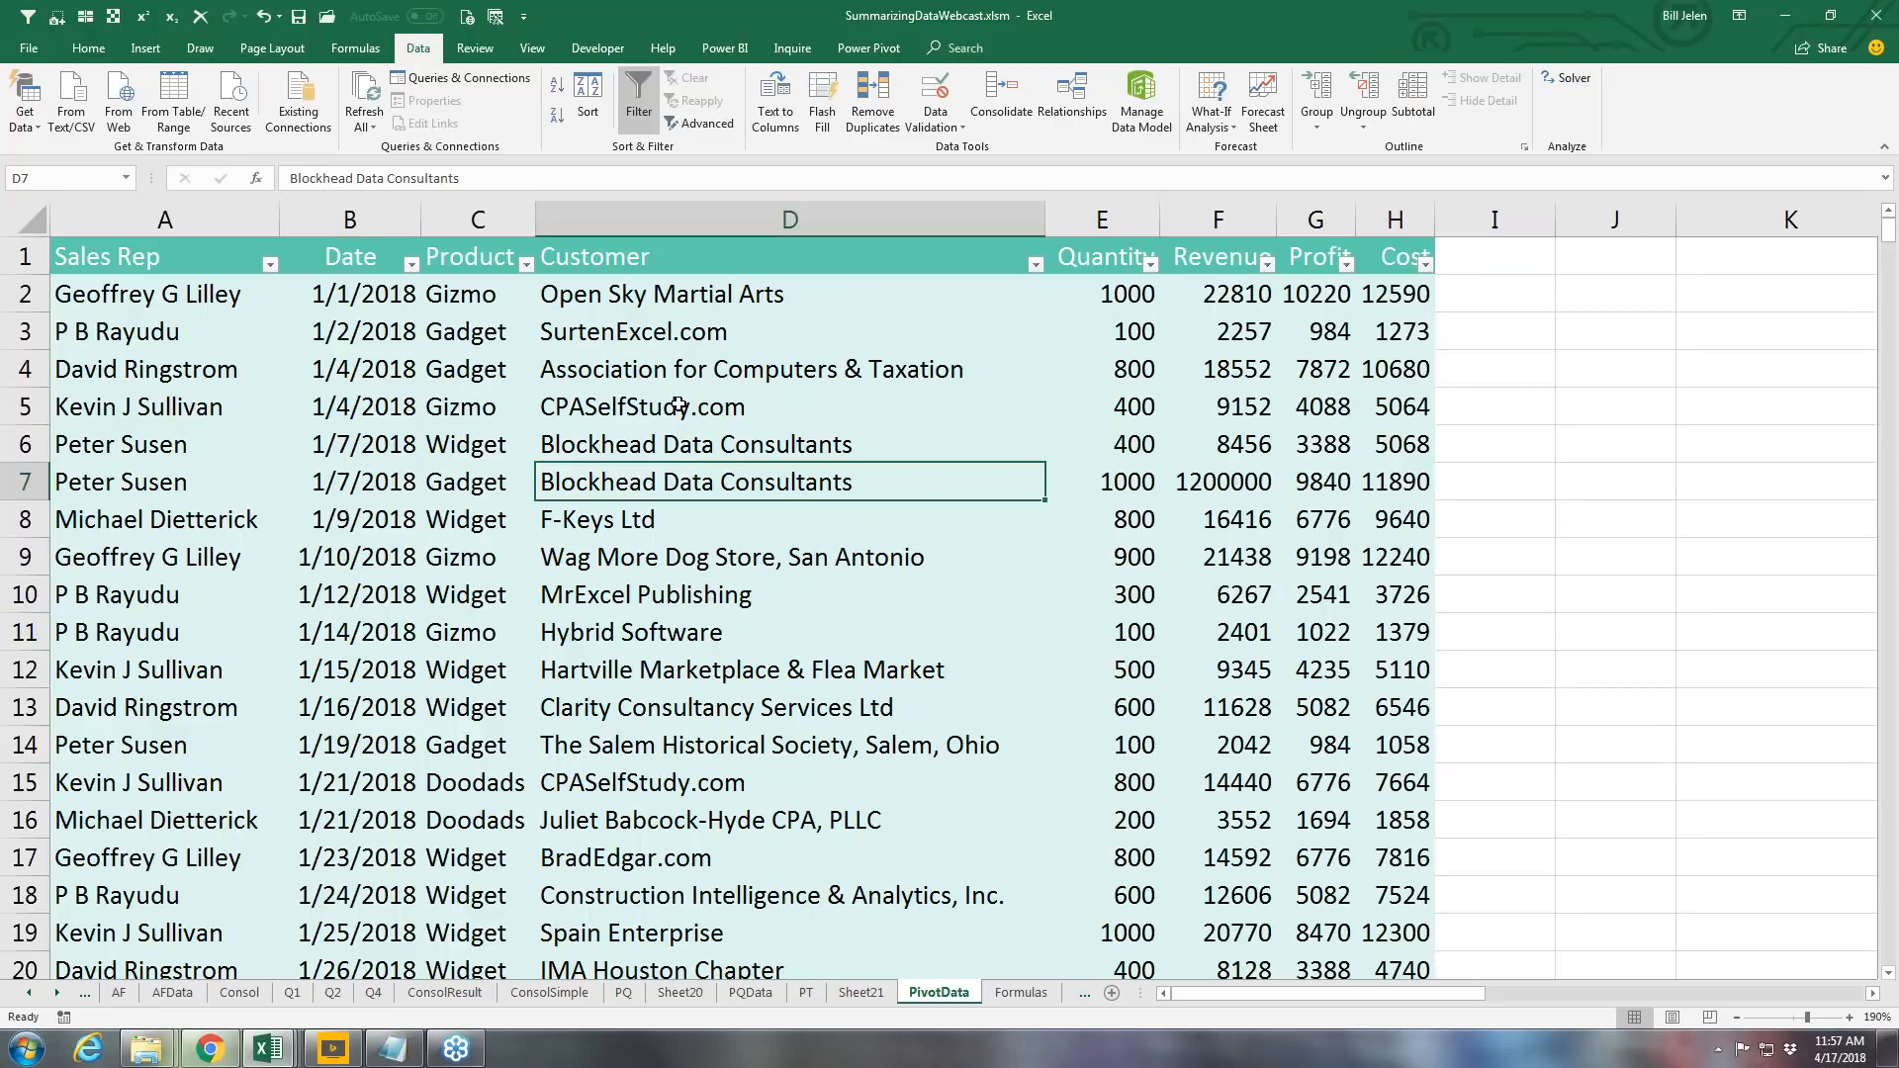
# Step: Use AutoFilter by selection to show only the sales rep named in A7 and the product Widget
pyautogui.click(167, 489)
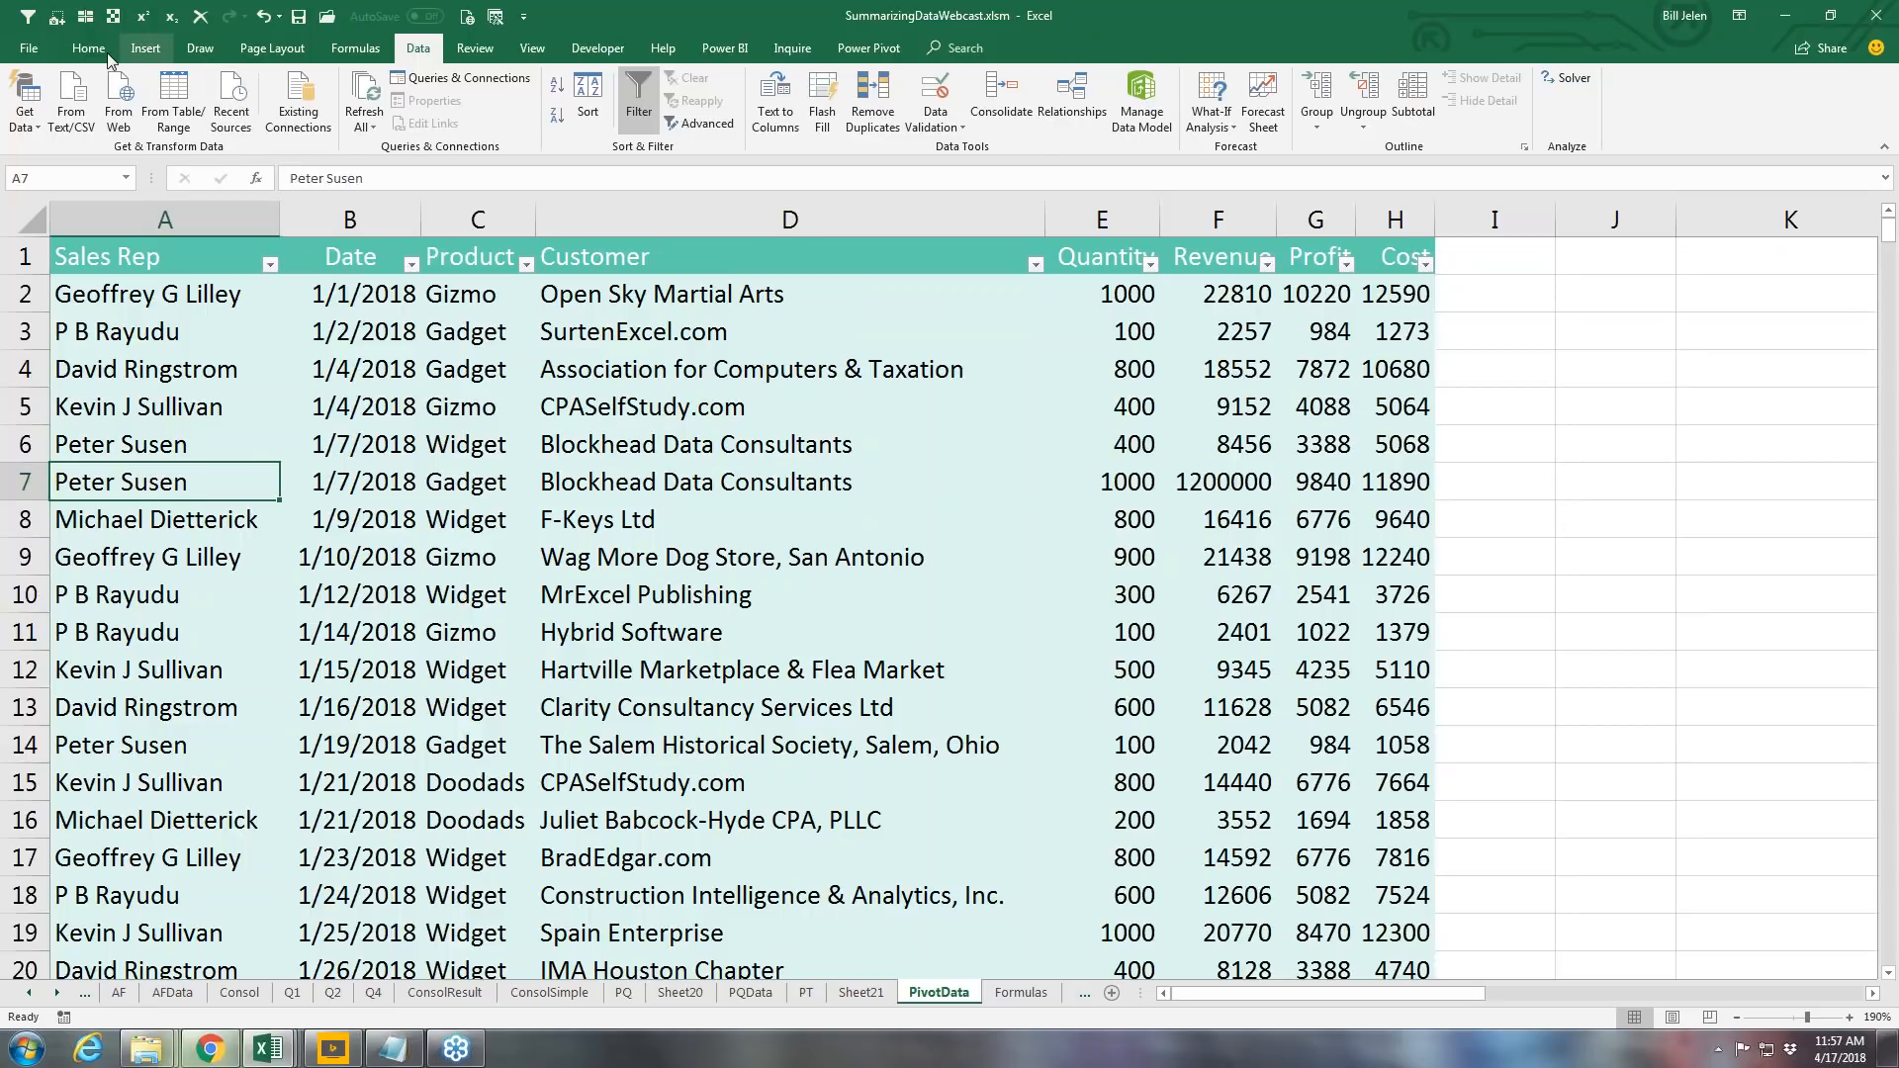
pyautogui.click(28, 17)
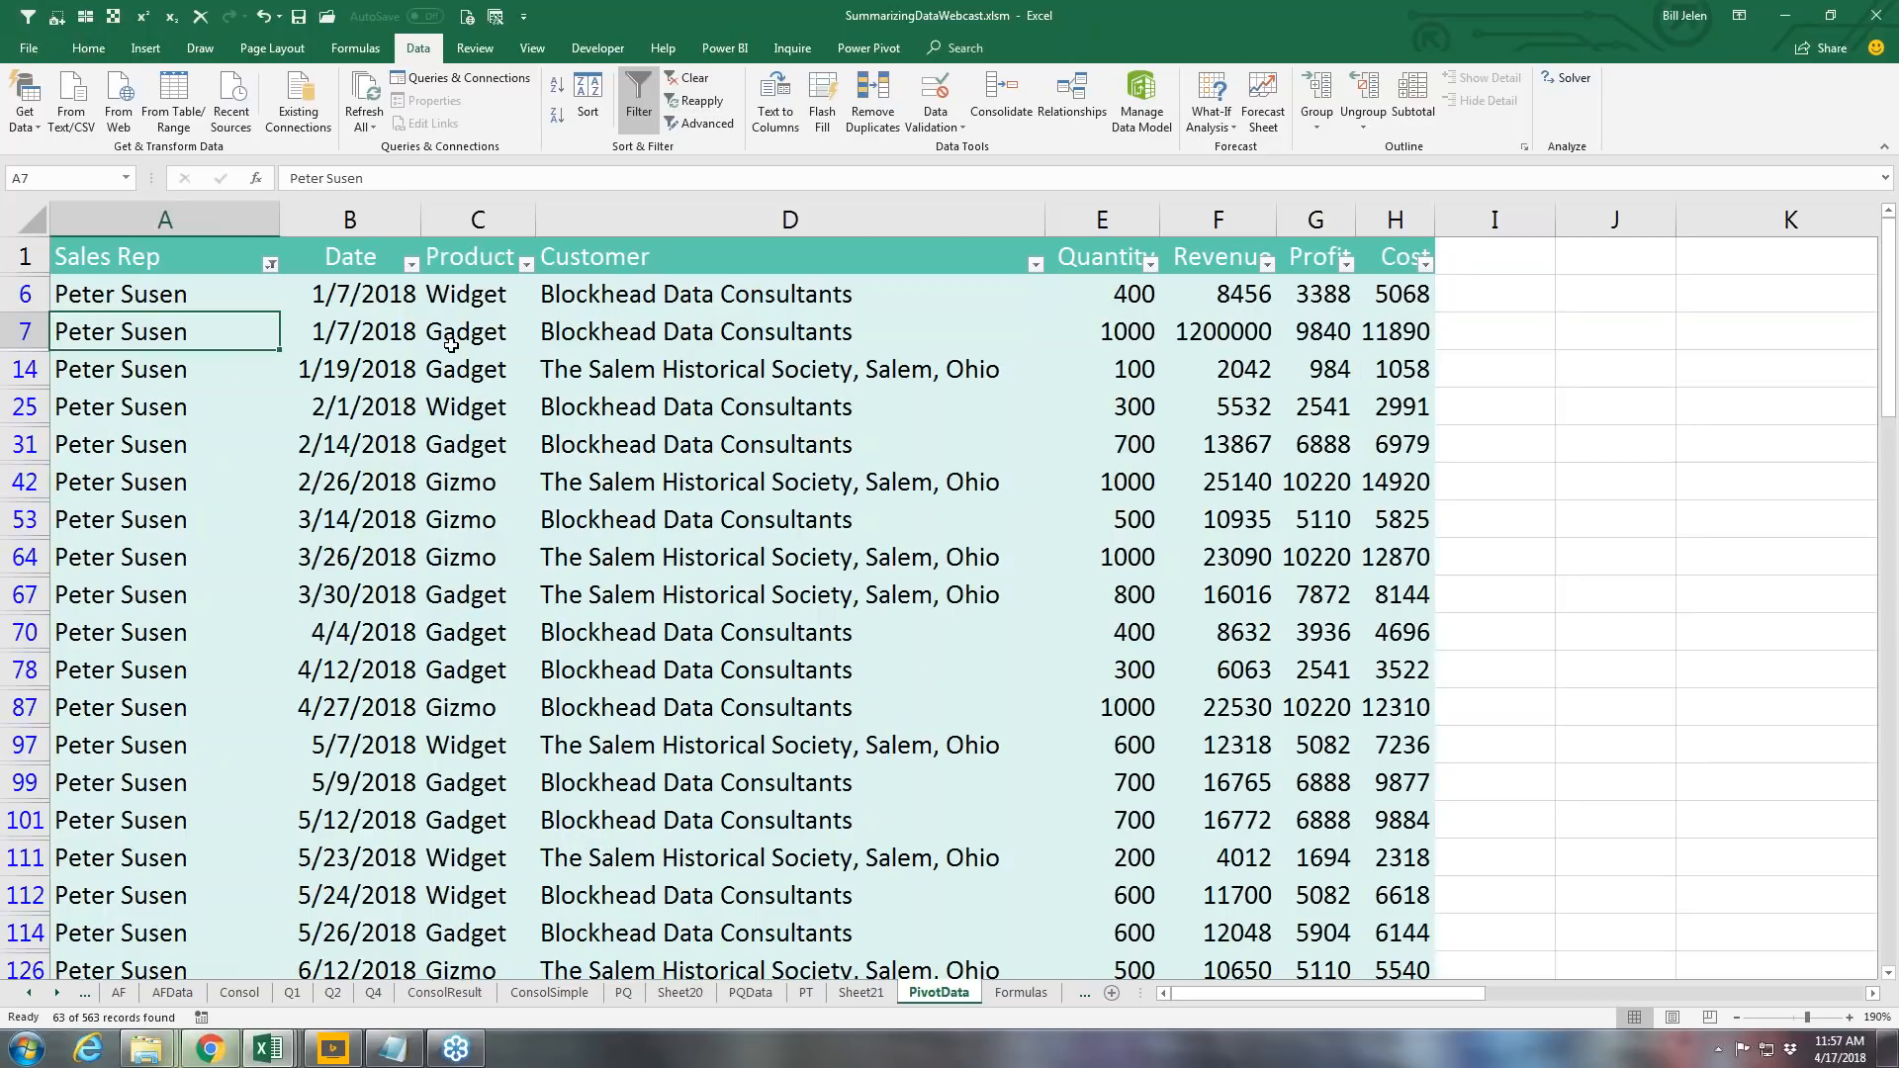
pyautogui.click(478, 302)
pyautogui.click(27, 18)
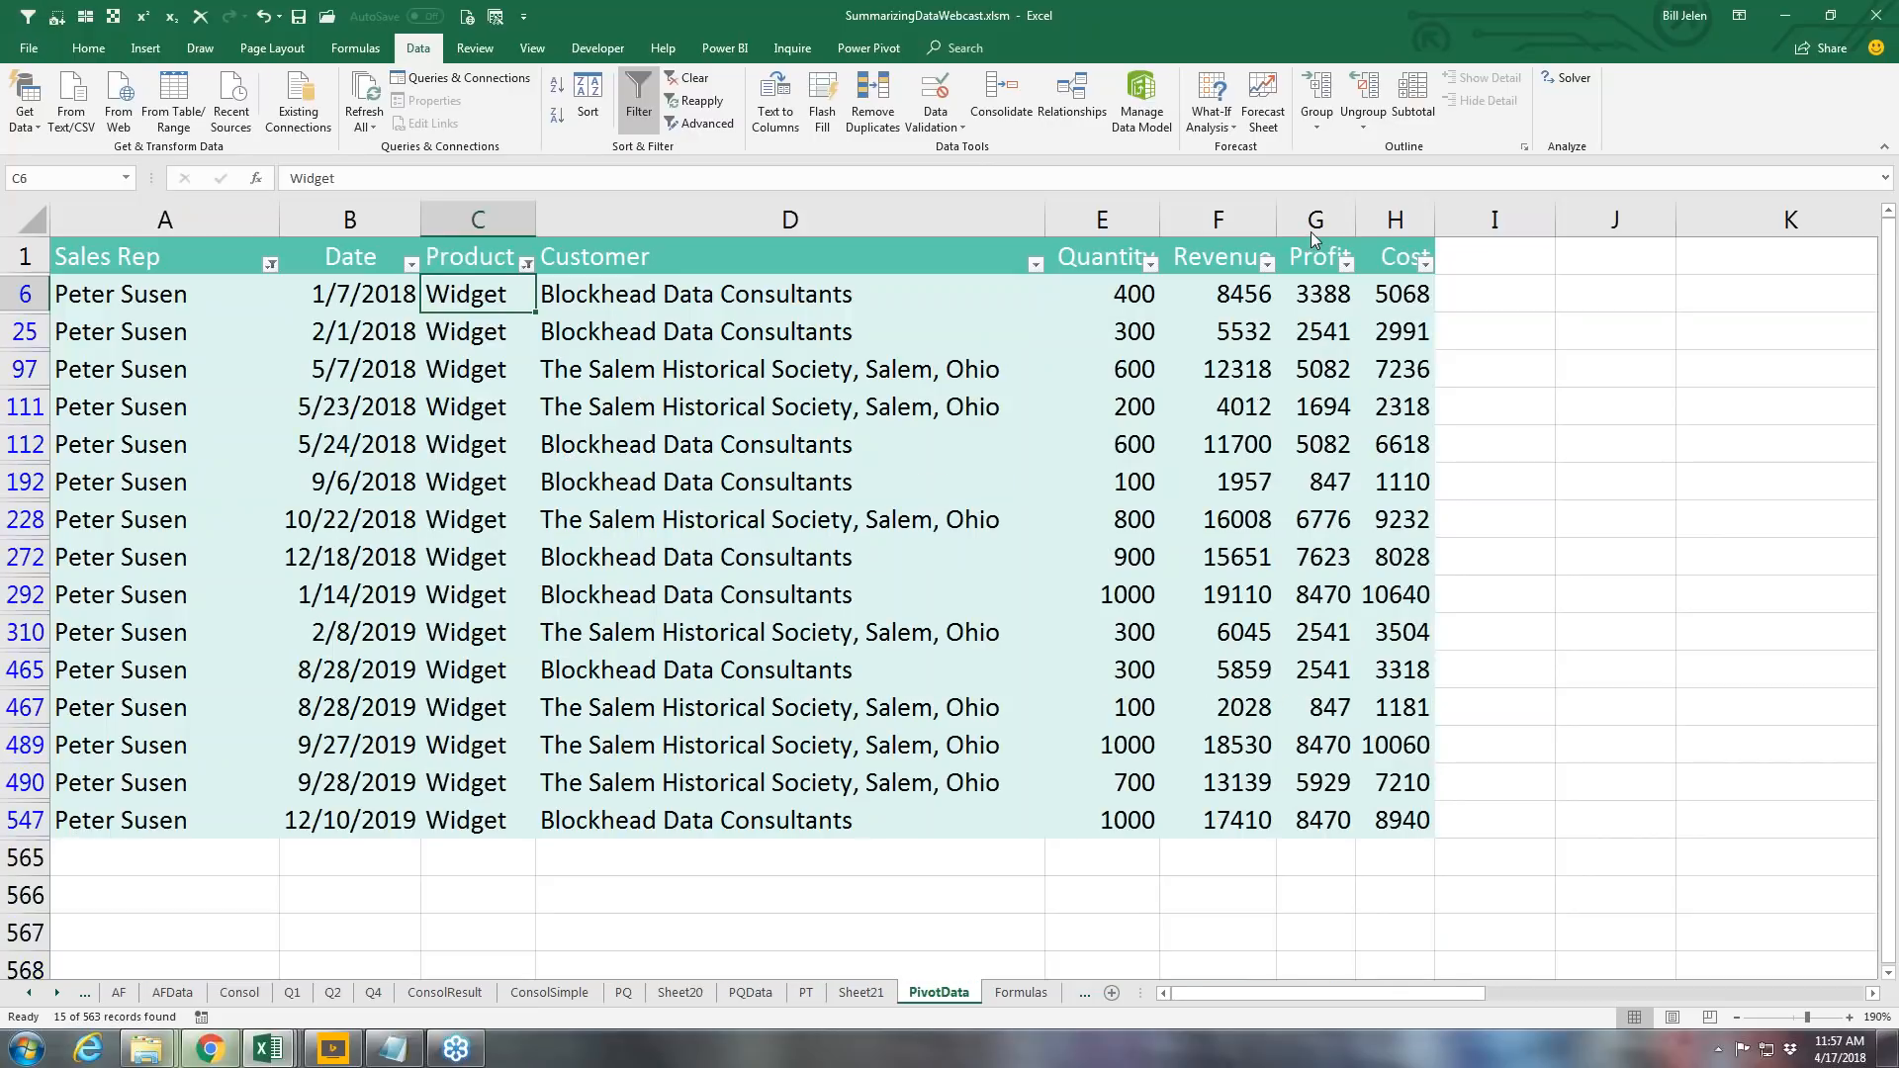
pyautogui.click(1523, 248)
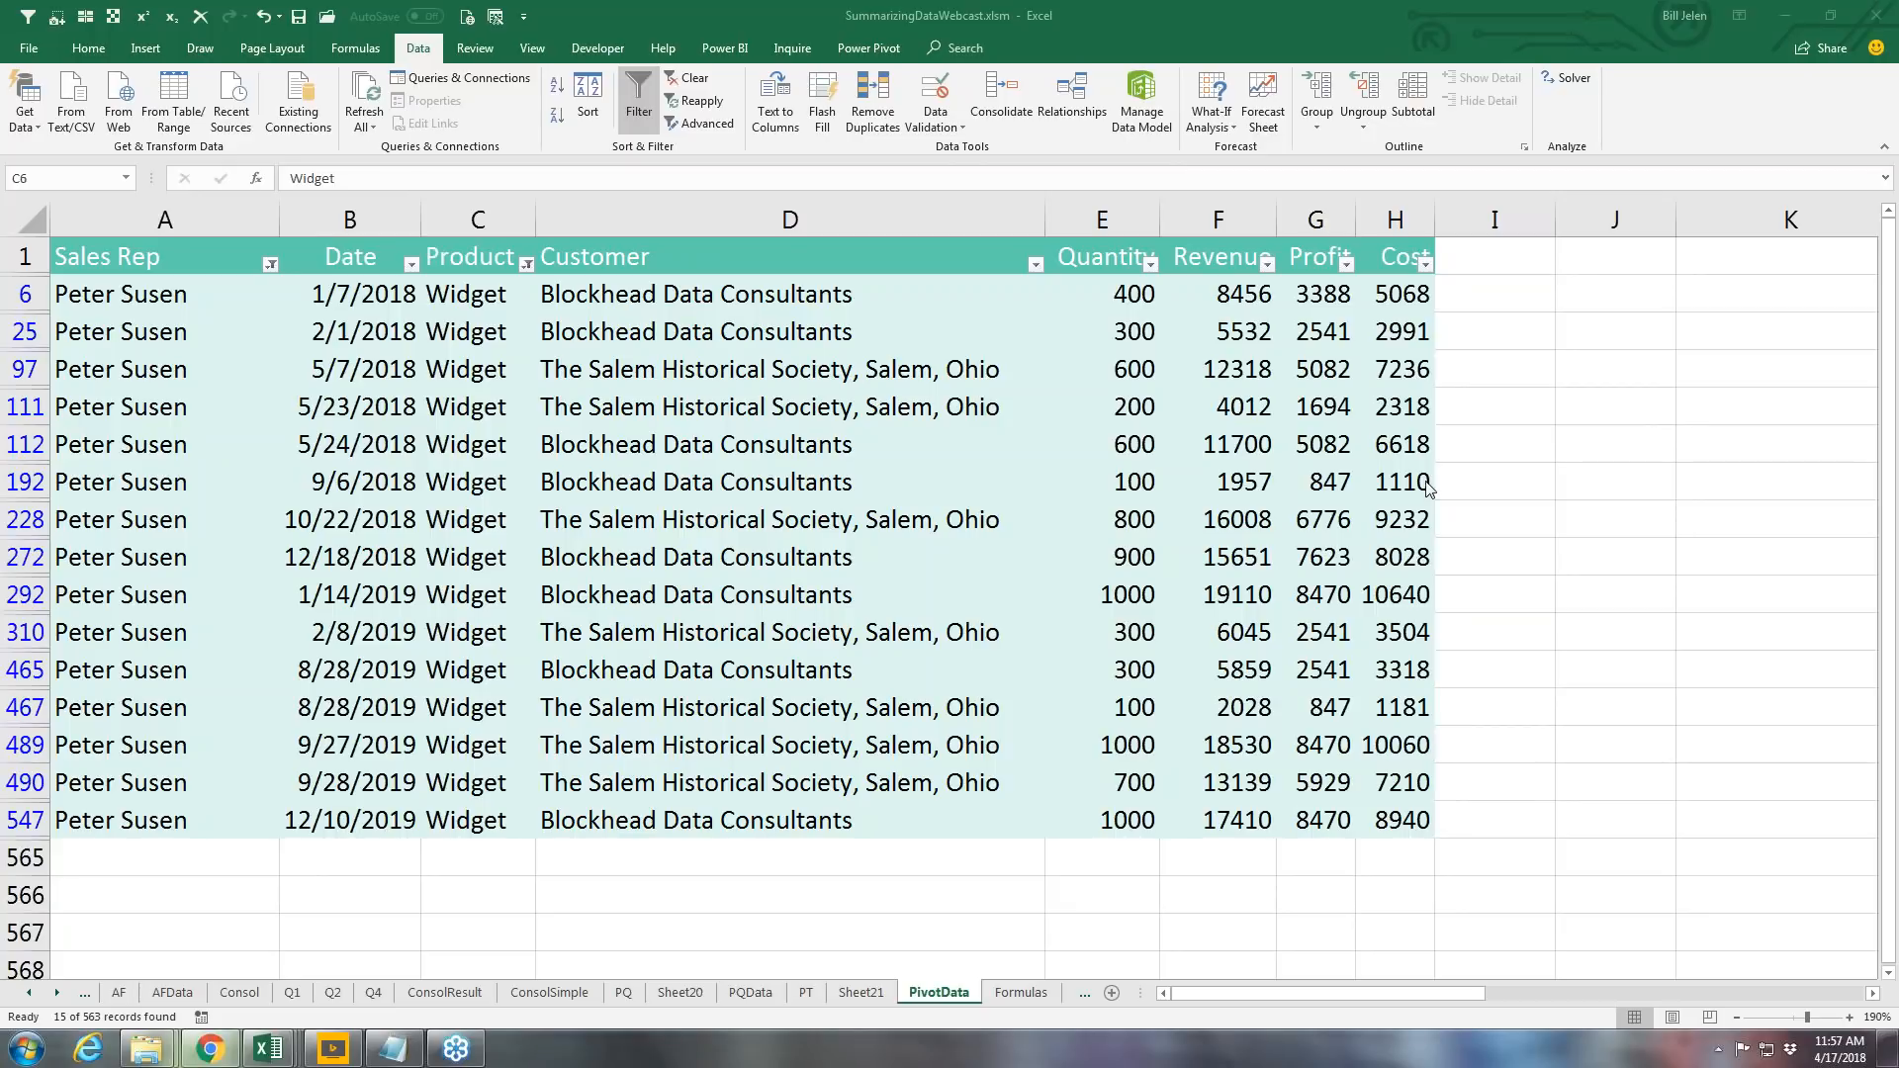
# Step: Enter the label Total Visible in D565, directly below the filtered Customer column
pyautogui.click(714, 859)
pyautogui.click(702, 863)
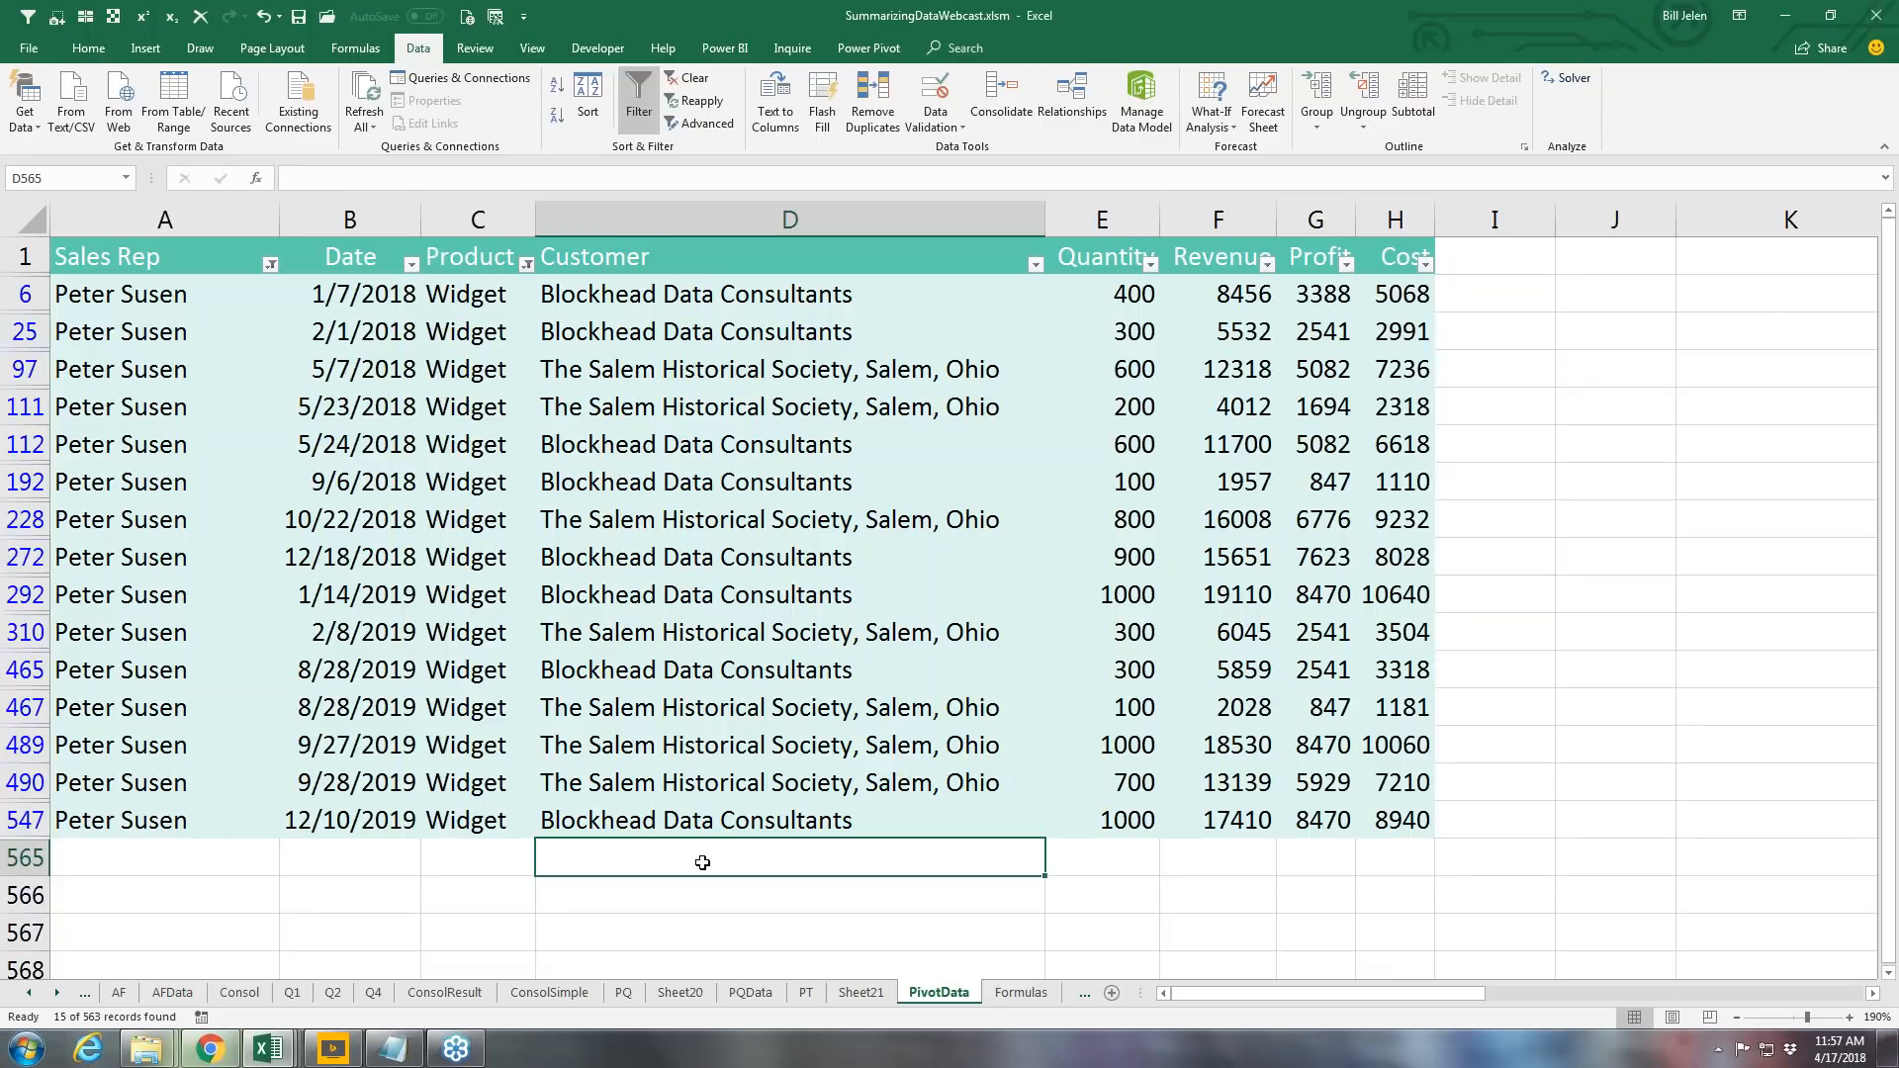
pyautogui.write('Total Visible')
pyautogui.press('Tab')
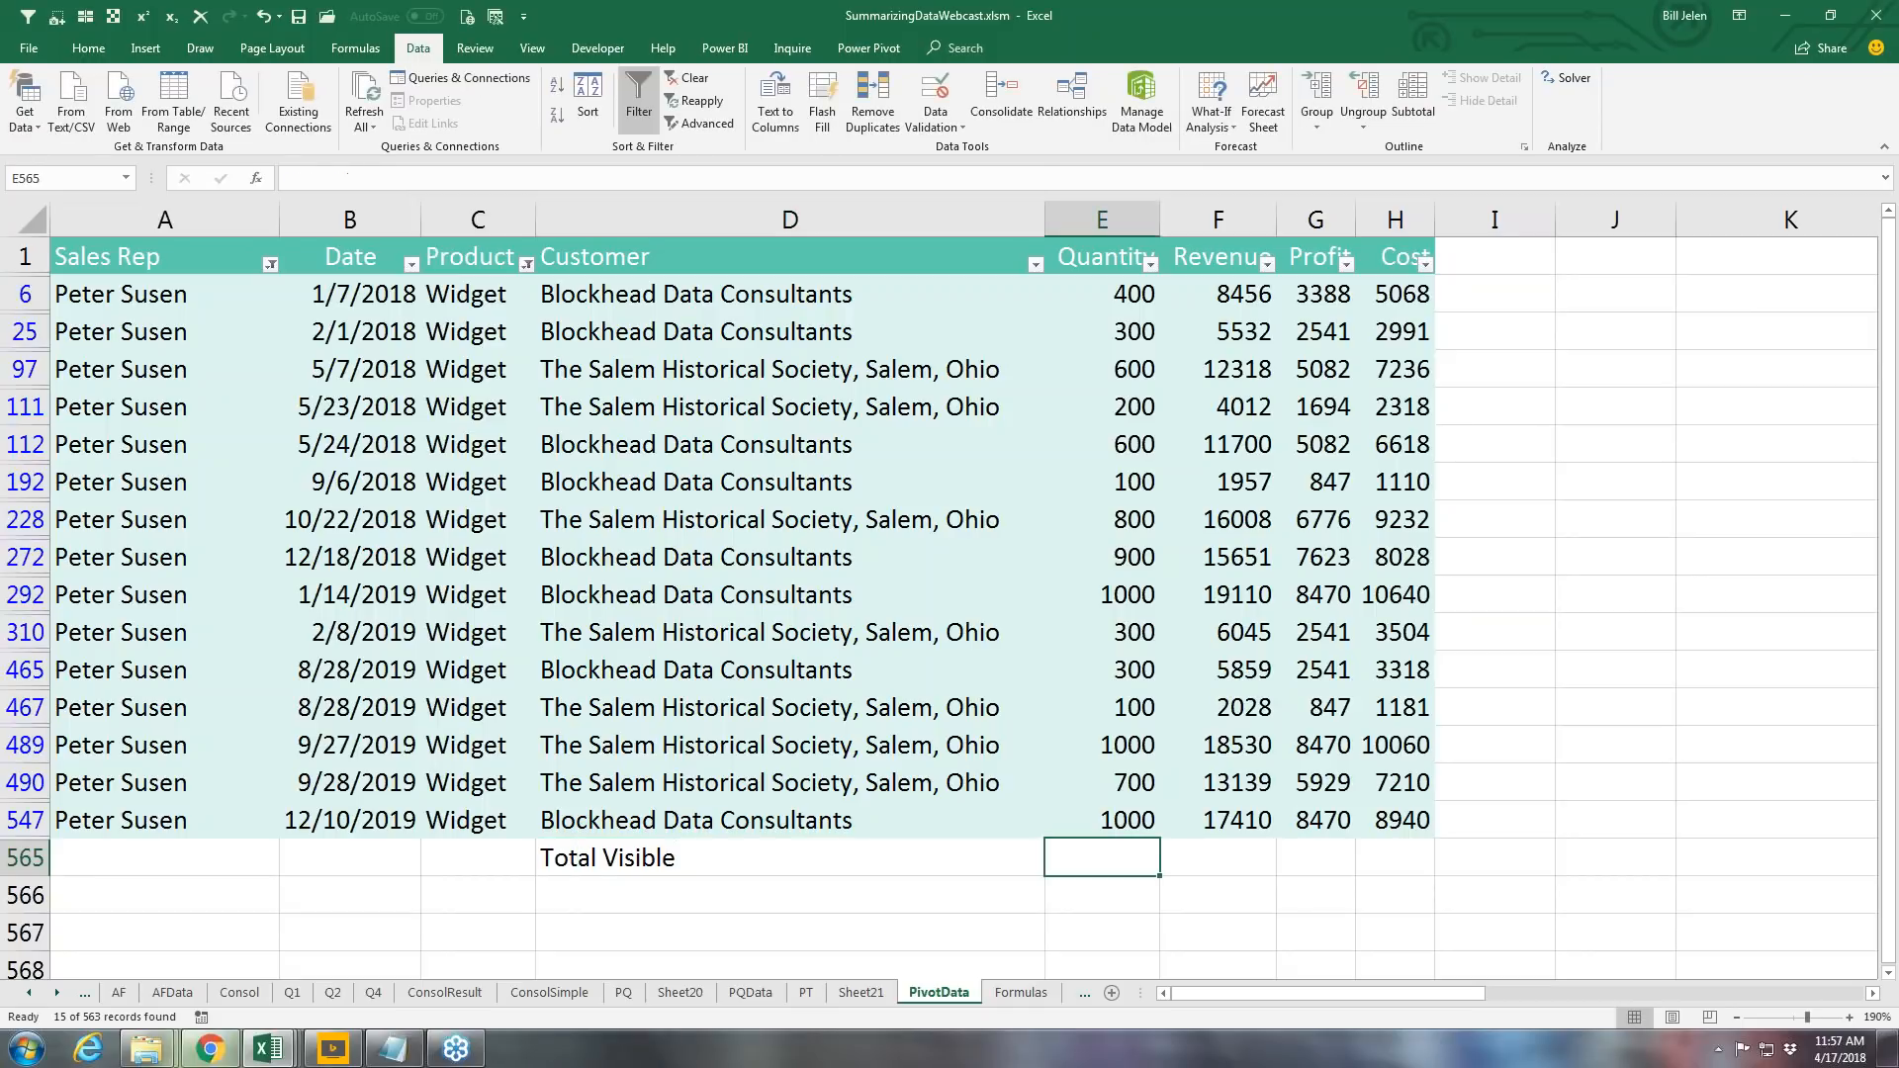
# Step: Add AutoSum totals of the visible rows in E565:H565 and inspect the formula in E565
pyautogui.hotkey('shift', 'Right')
pyautogui.hotkey('shift', 'Right')
pyautogui.hotkey('shift', 'Right')
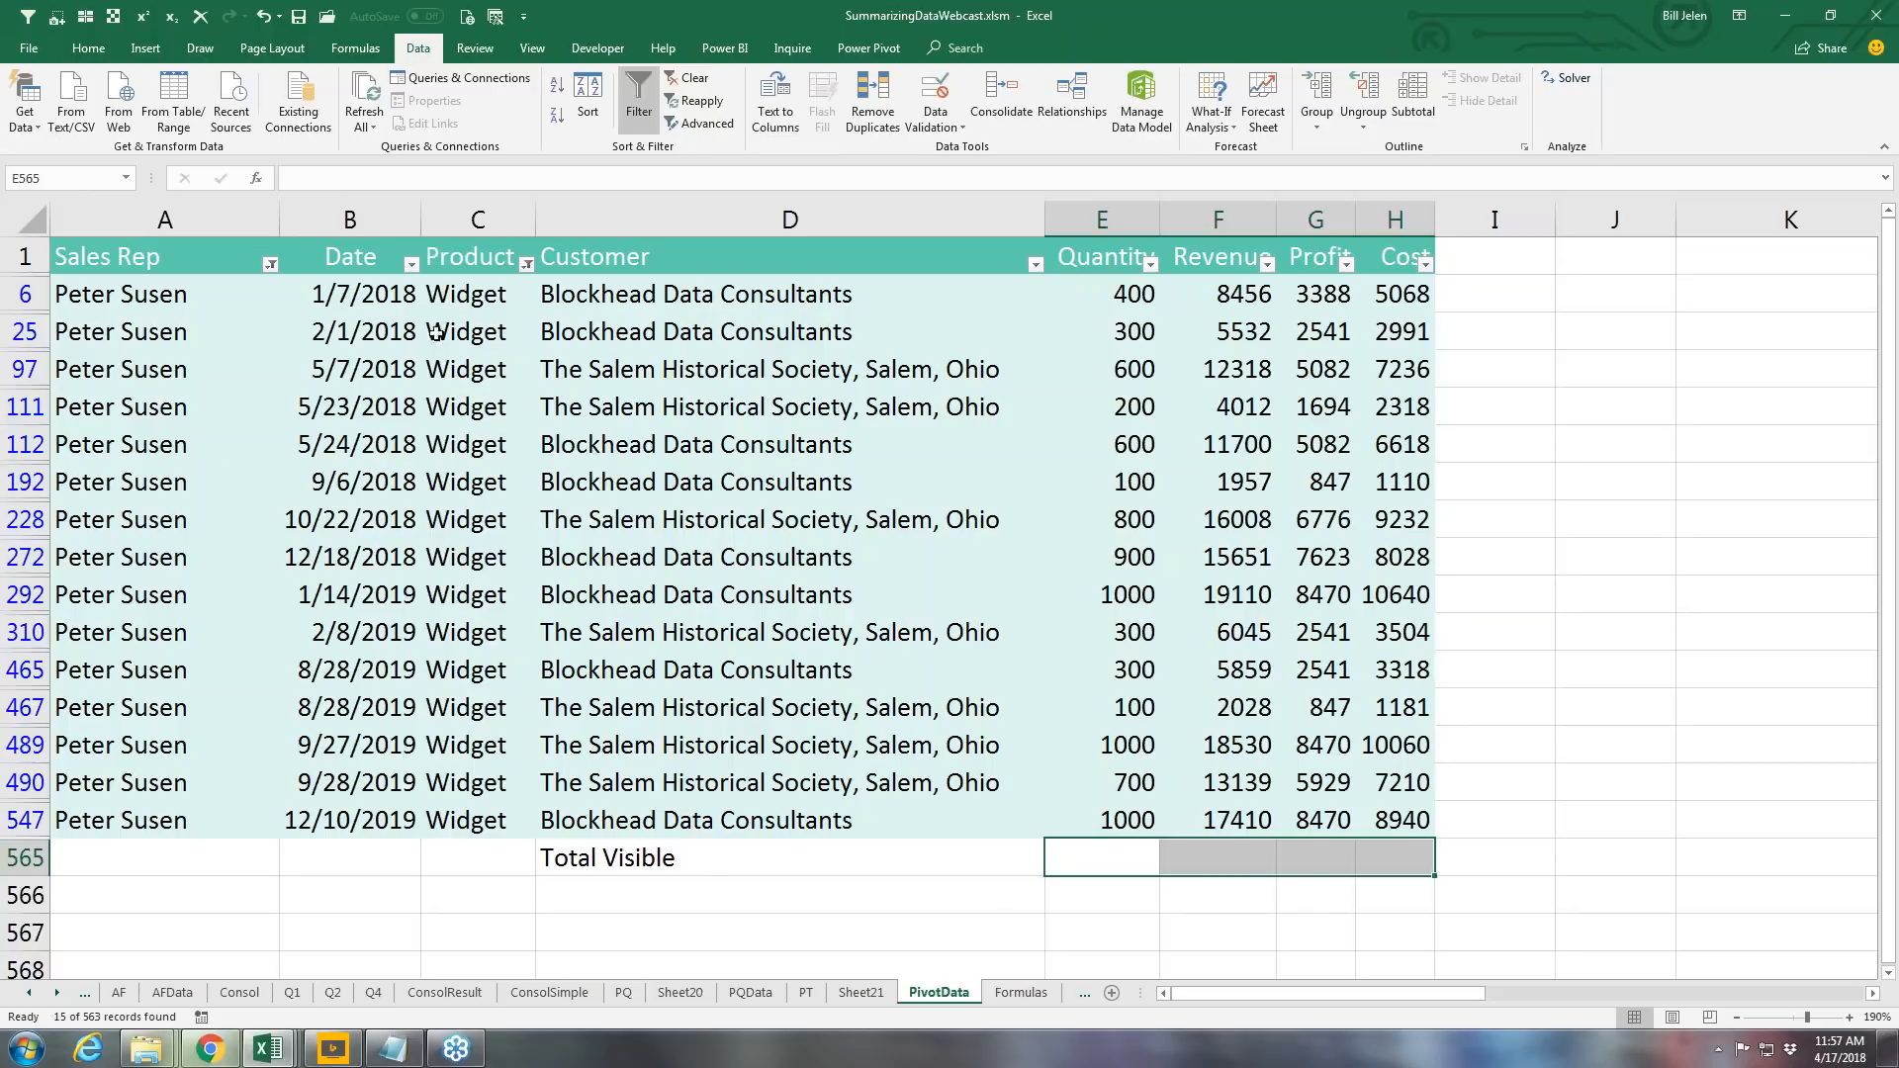
pyautogui.click(91, 48)
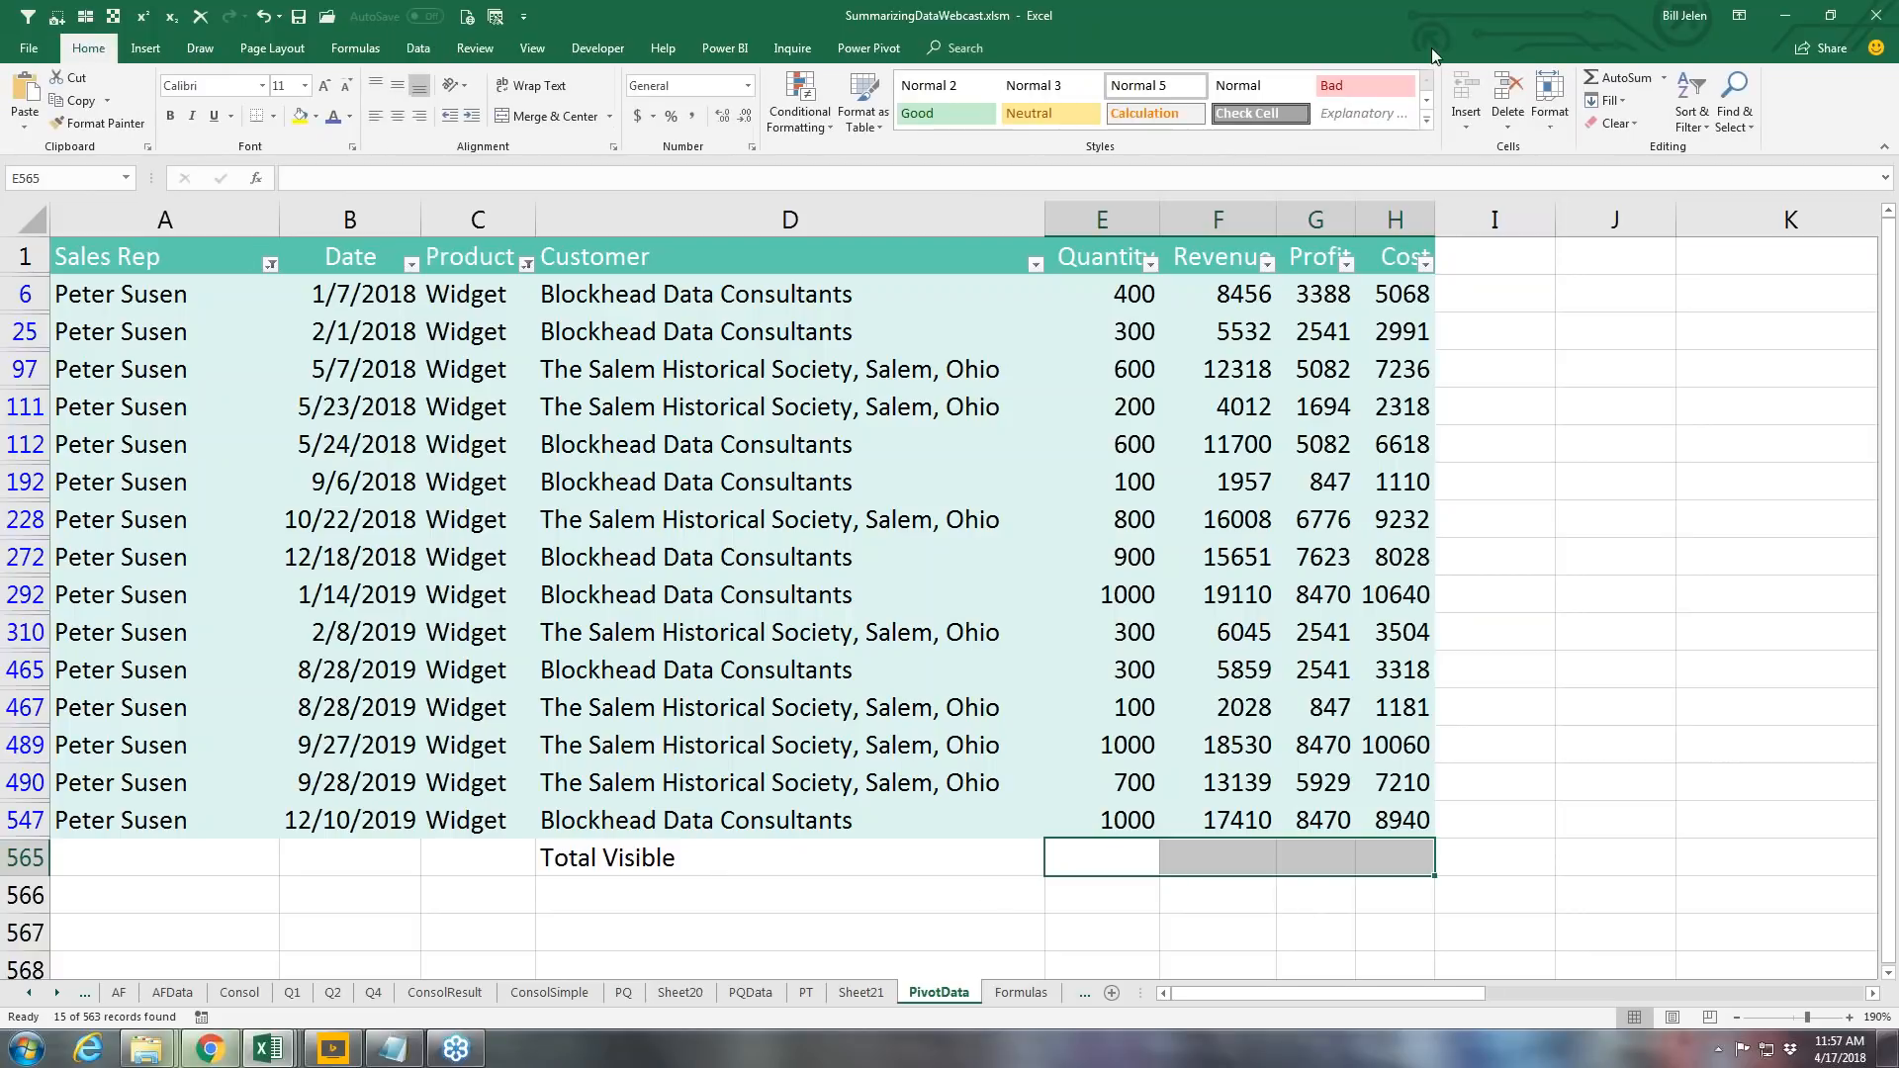
pyautogui.click(1623, 78)
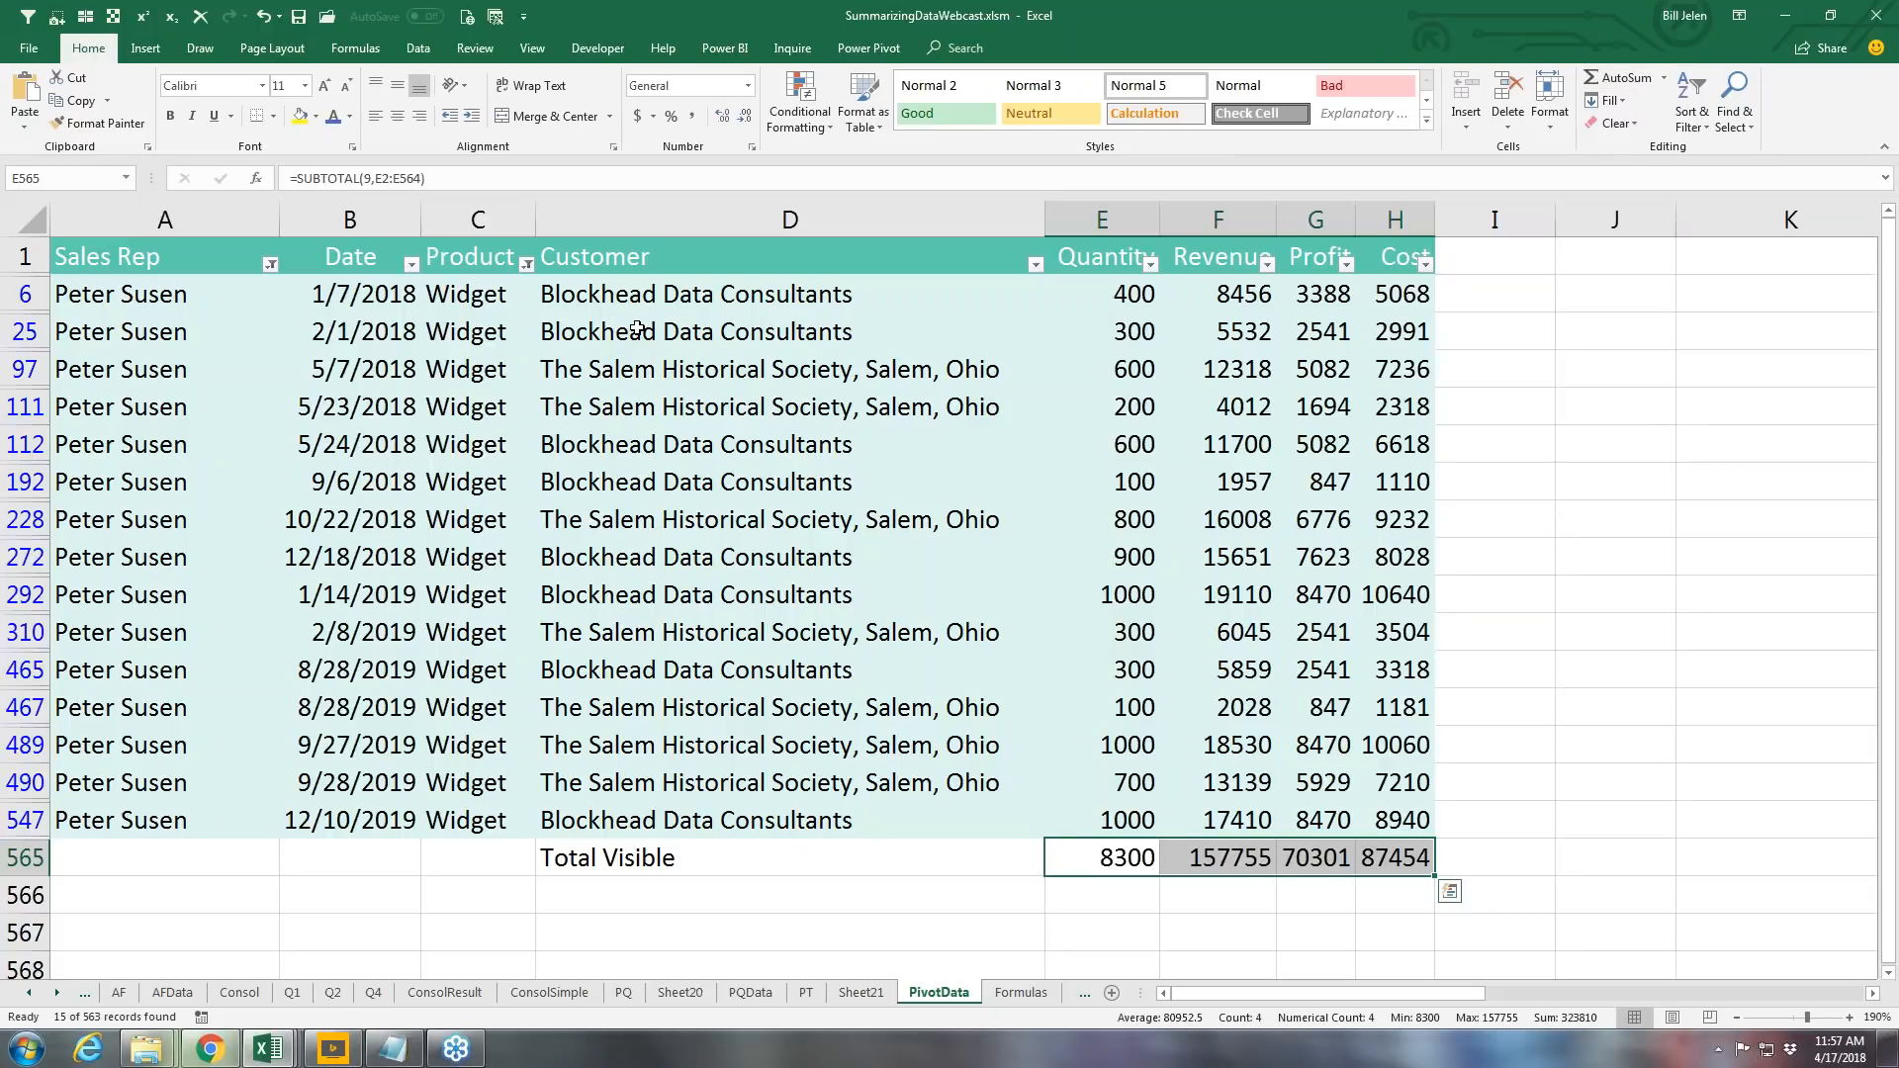
pyautogui.press('F2')
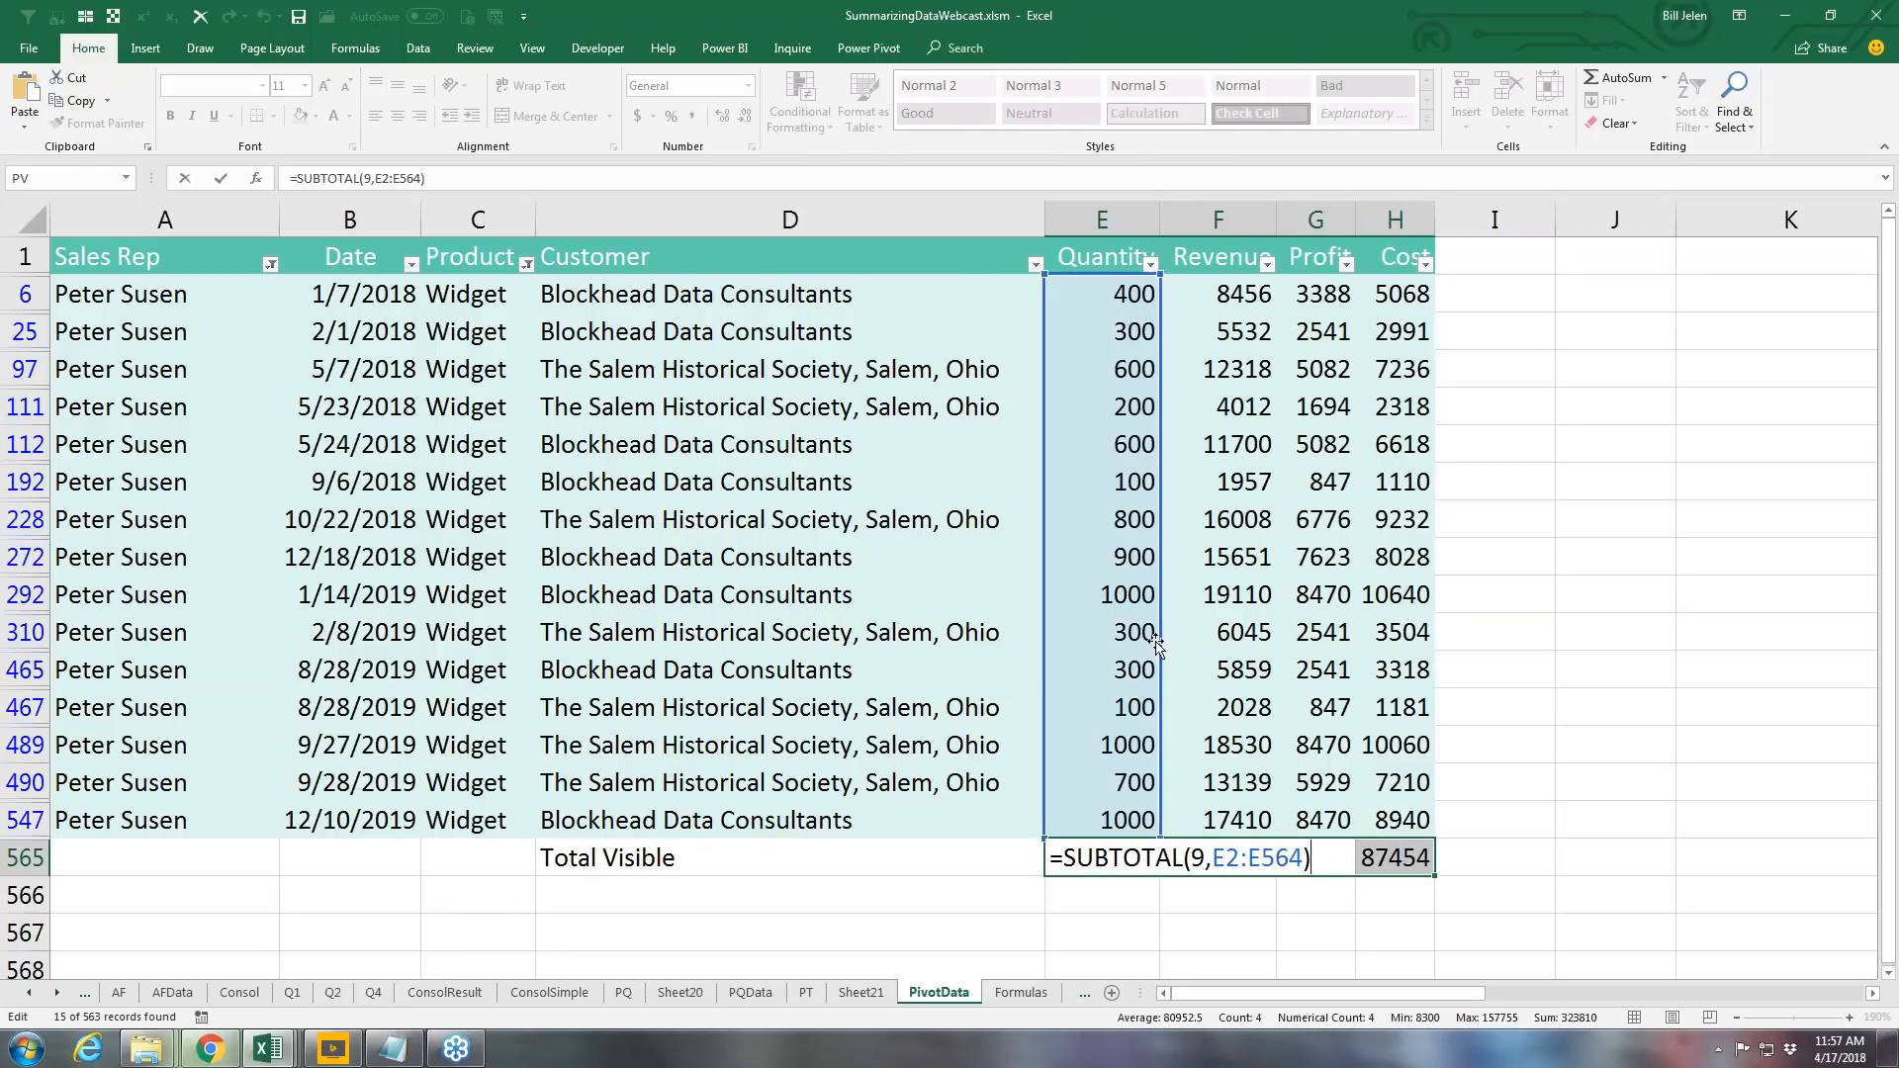
pyautogui.press('Escape')
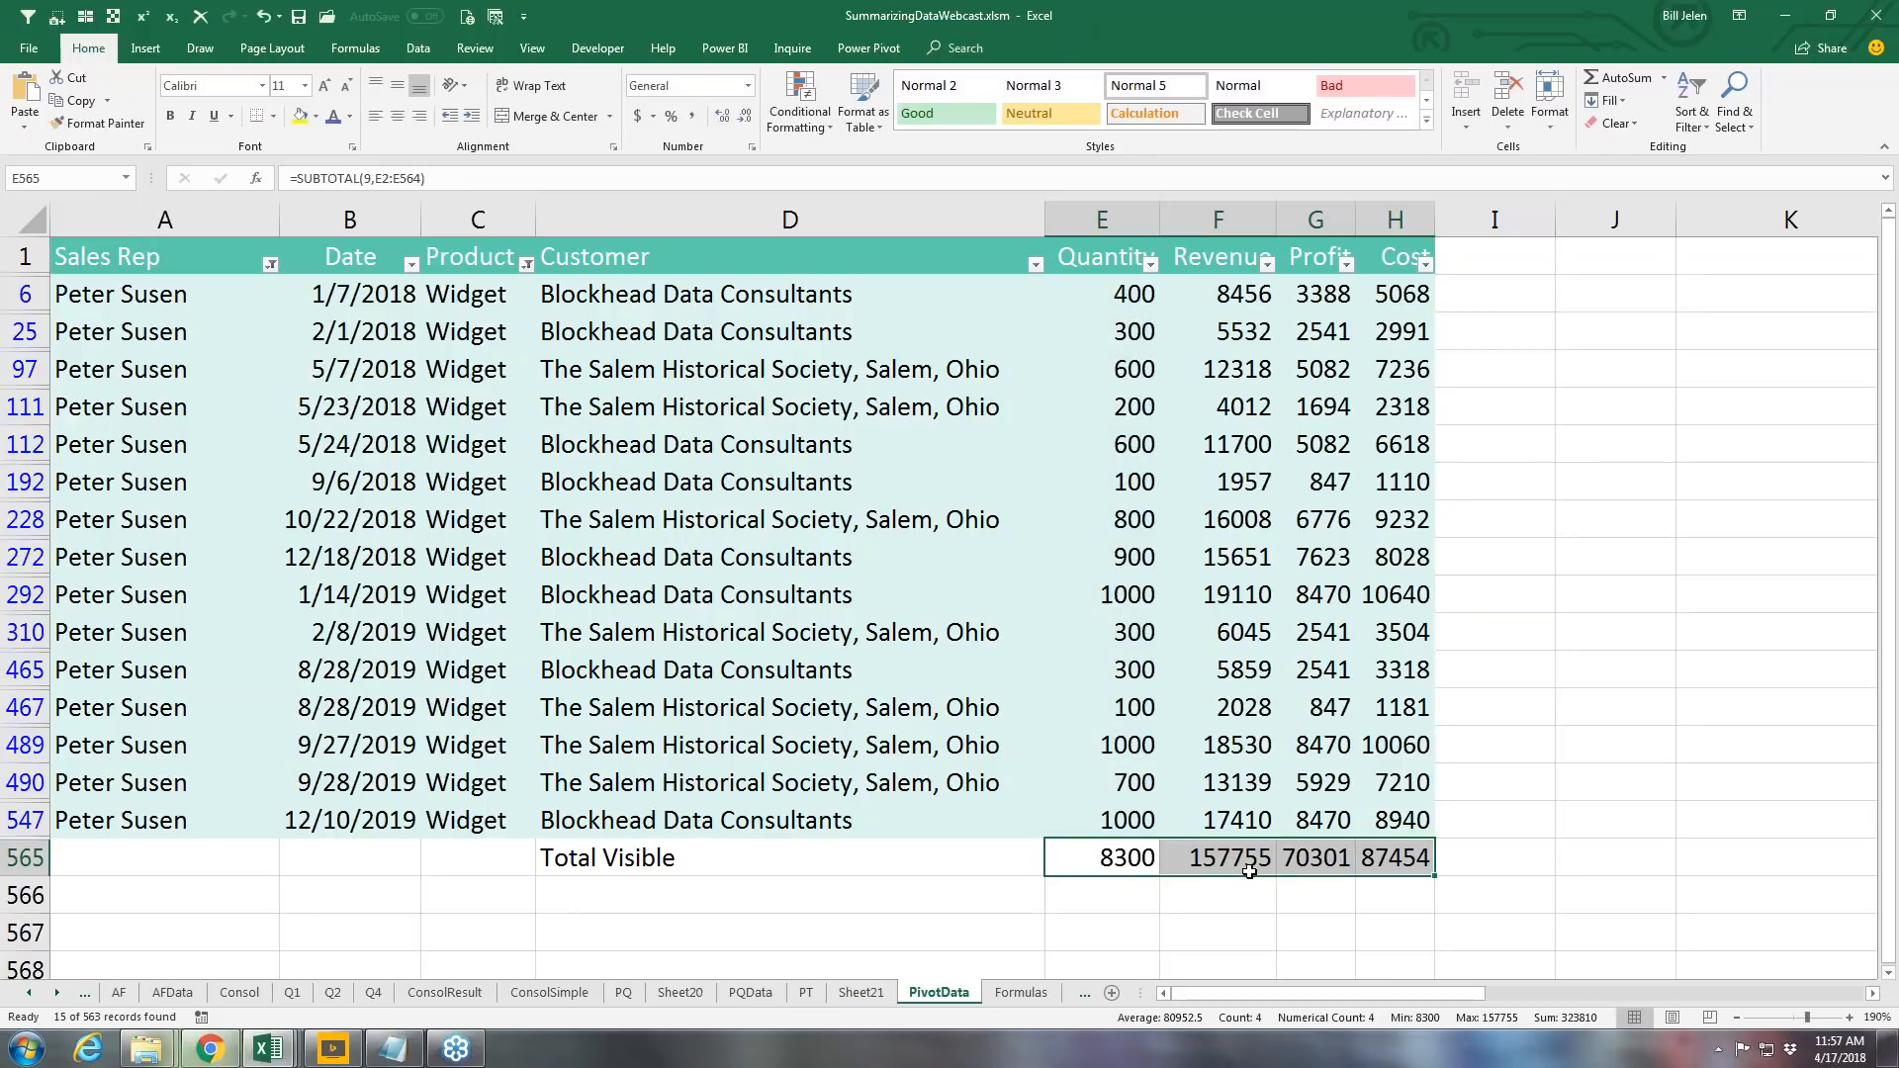
# Step: Switch the Sales Rep filter to only the fourth rep in the list and check the Total Visible row
pyautogui.click(270, 264)
pyautogui.click(72, 552)
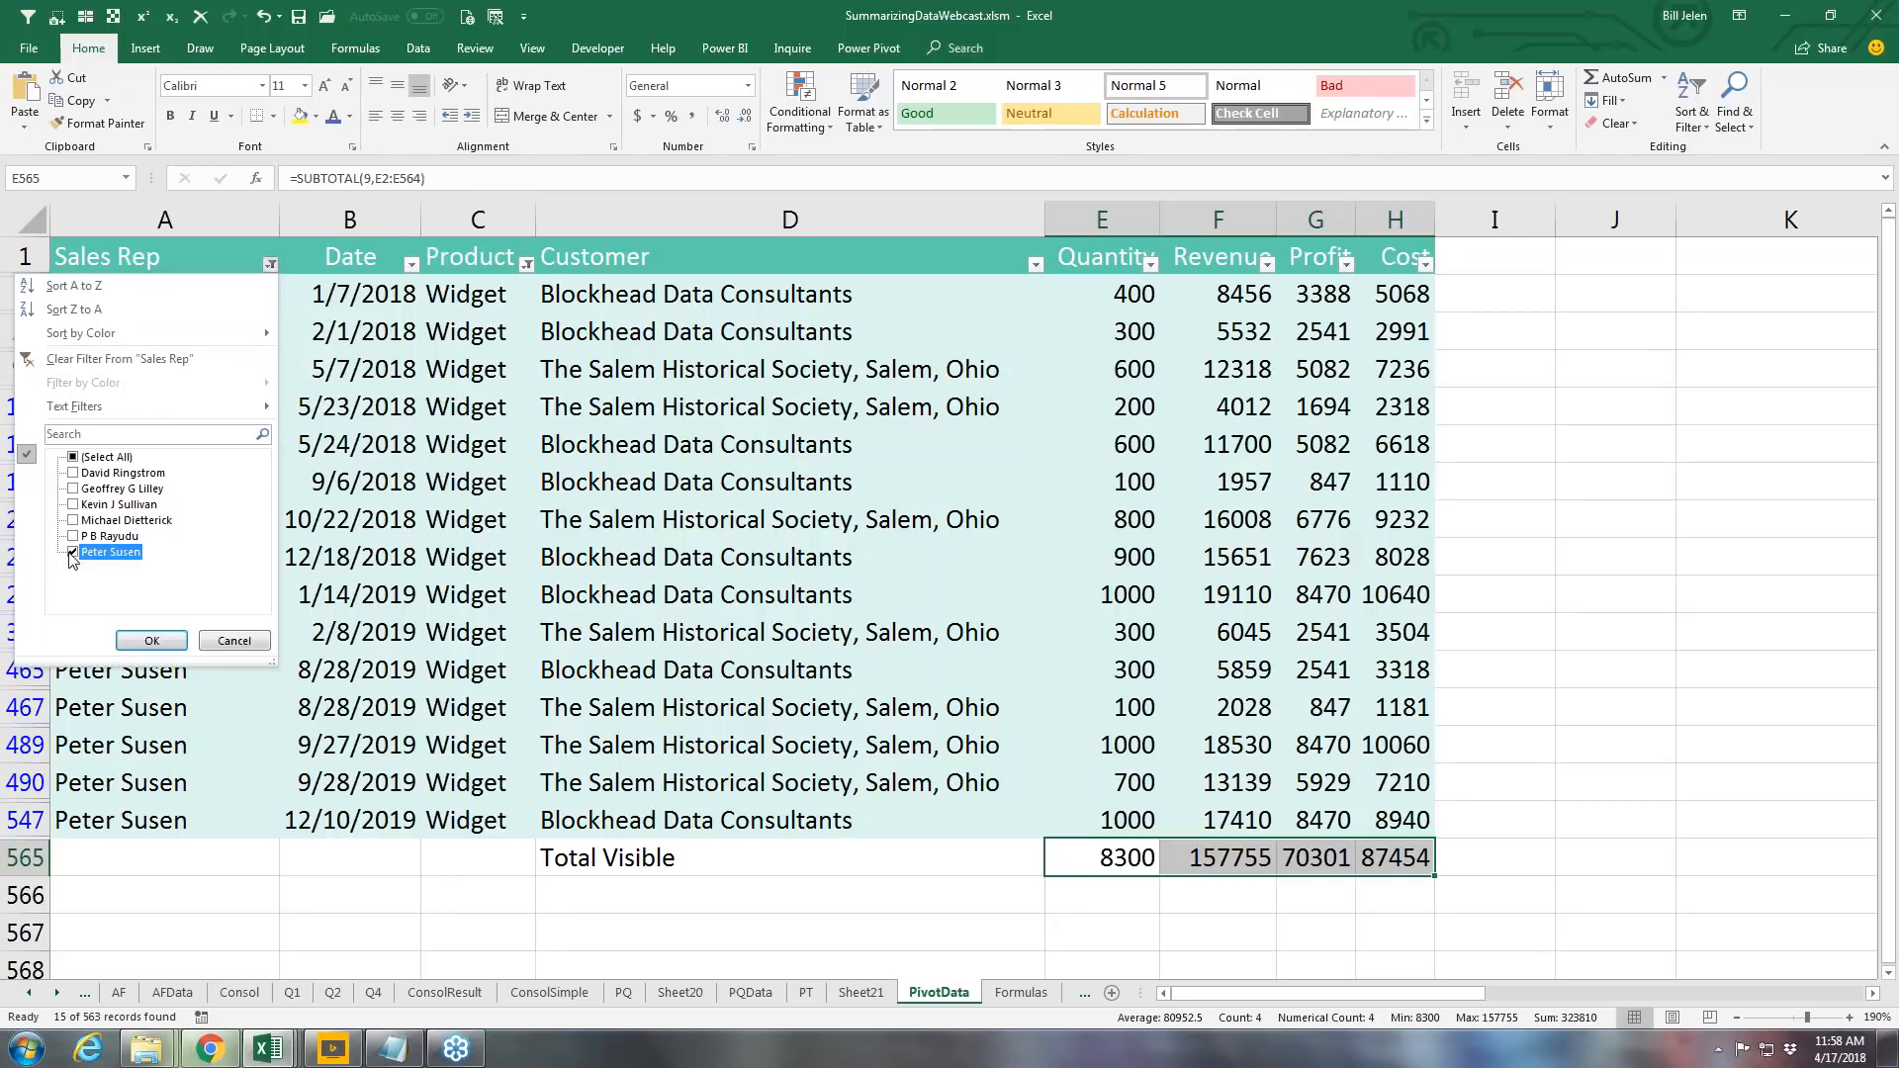
pyautogui.click(72, 521)
pyautogui.click(151, 641)
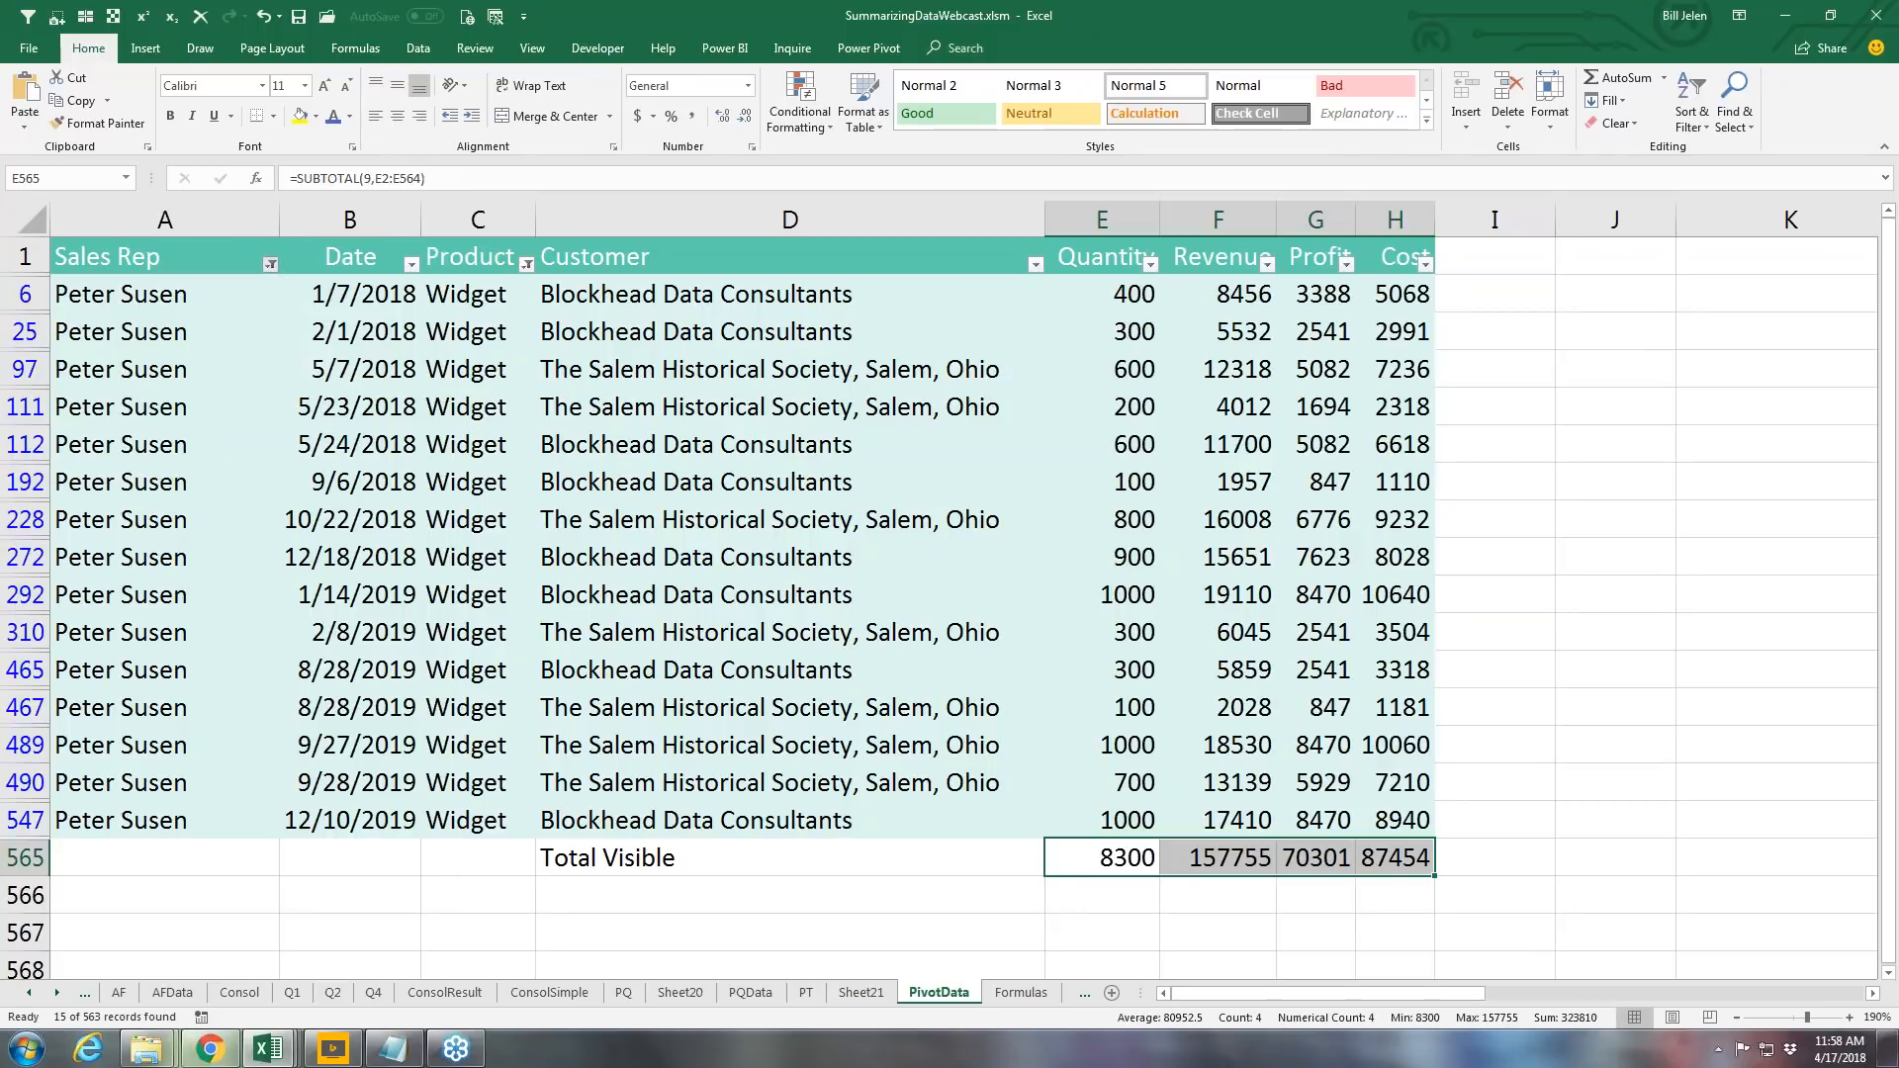
pyautogui.scroll(-1, 963, 652)
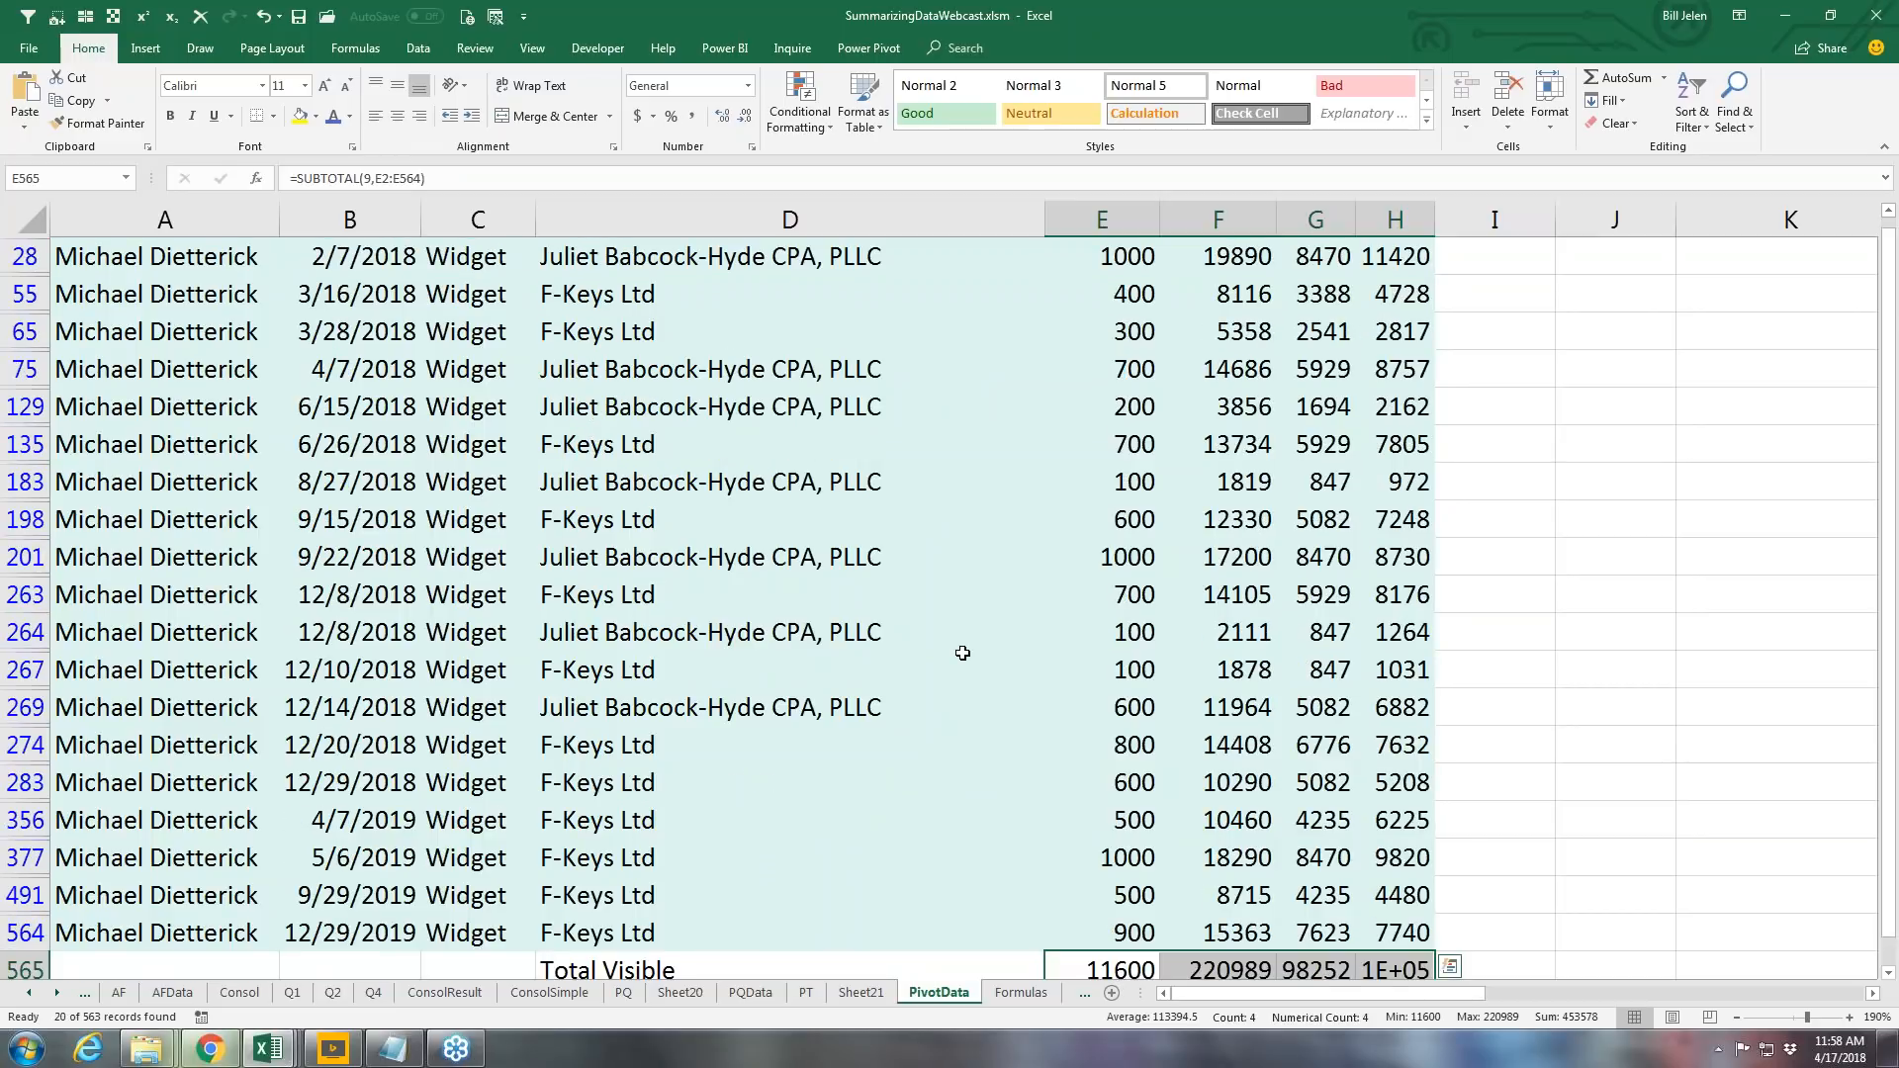
pyautogui.scroll(-2, 962, 653)
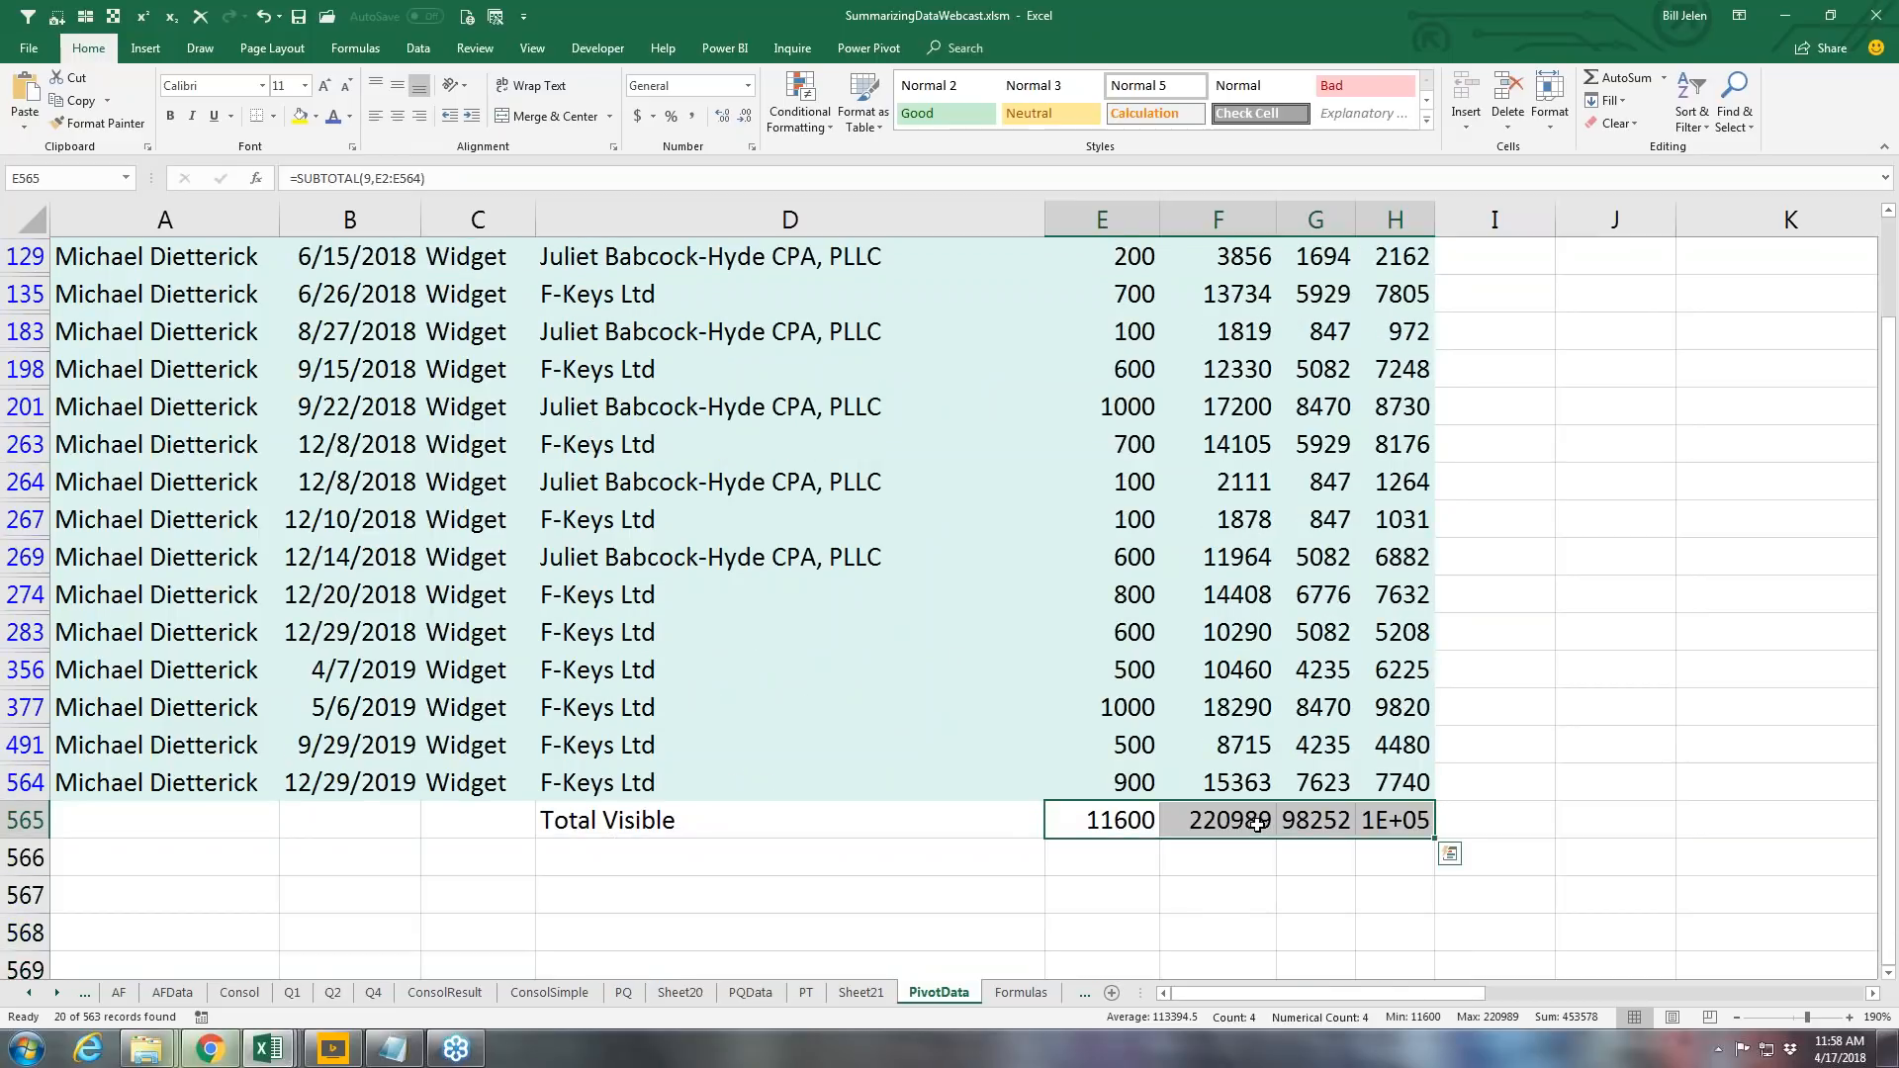